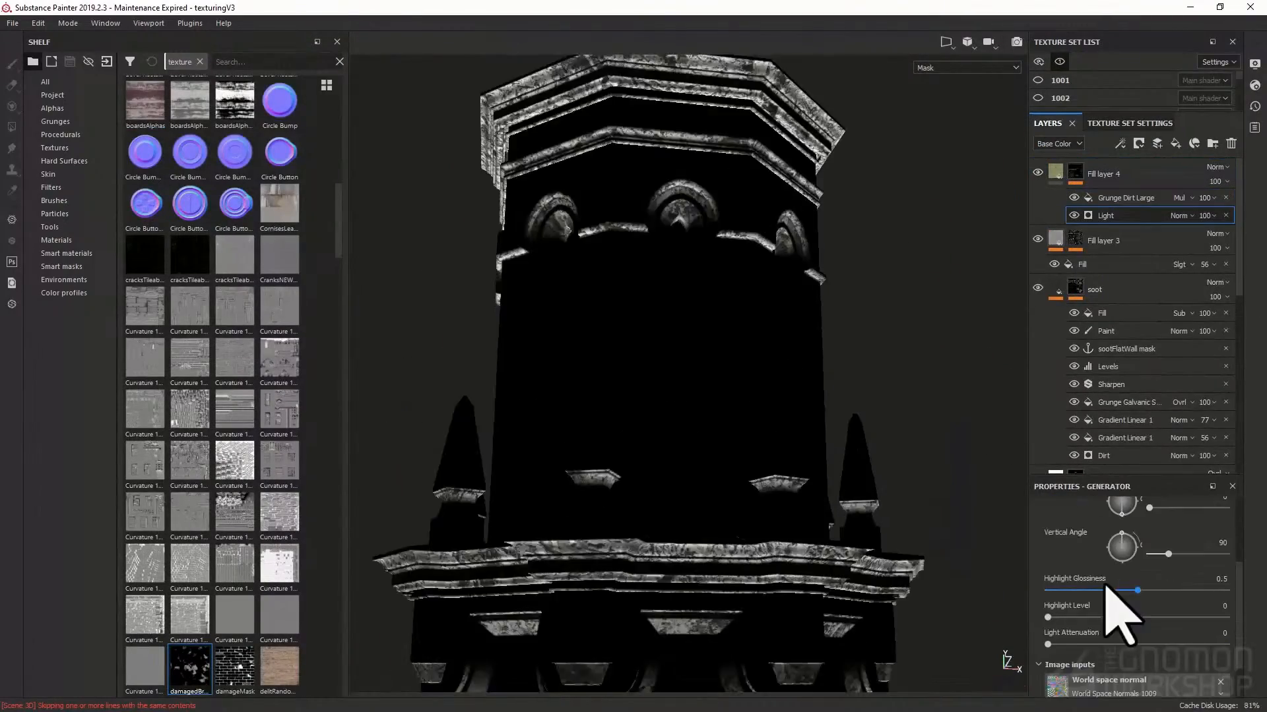
Step: Raise the Highlight Glossiness of the Light generator in Fill layer 4's mask
{"action": "left_click_drag", "start_coordinate": [1115, 593], "coordinate": [1161, 600]}
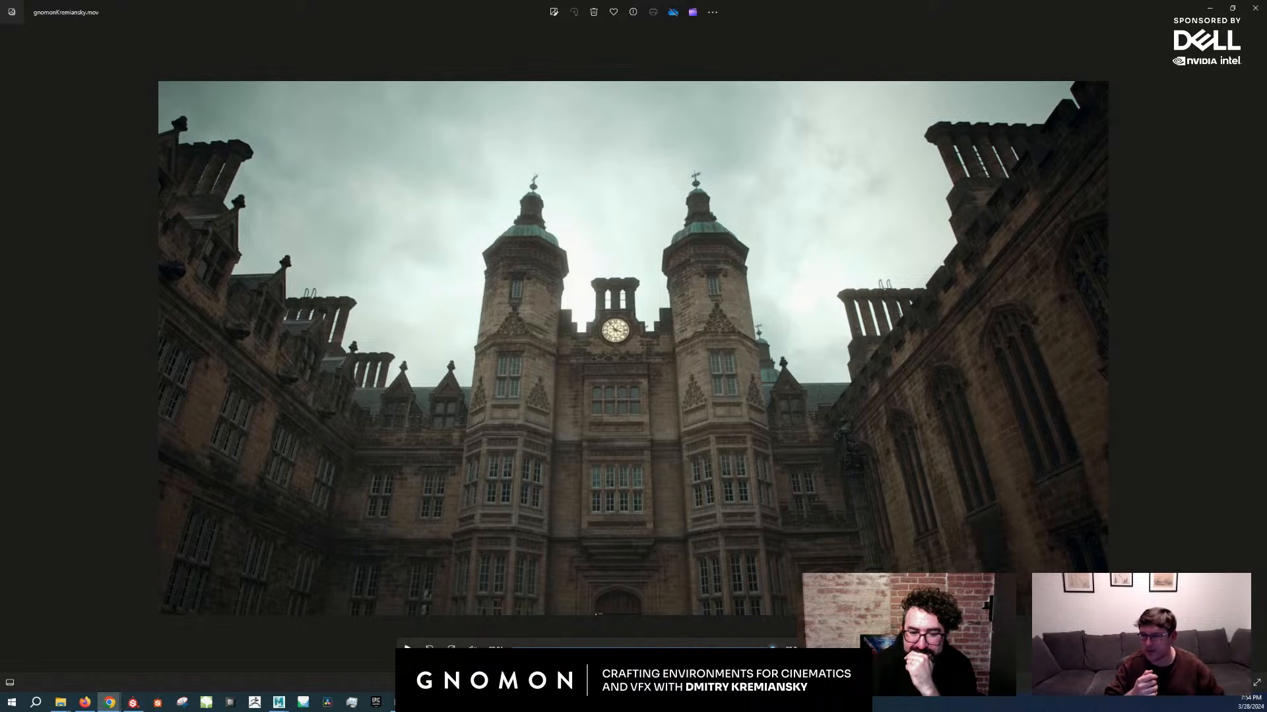
Step: Switch to the crane project in Substance Painter and inspect the untextured crane from several angles and distances
{"action": "left_click", "coordinate": [133, 703]}
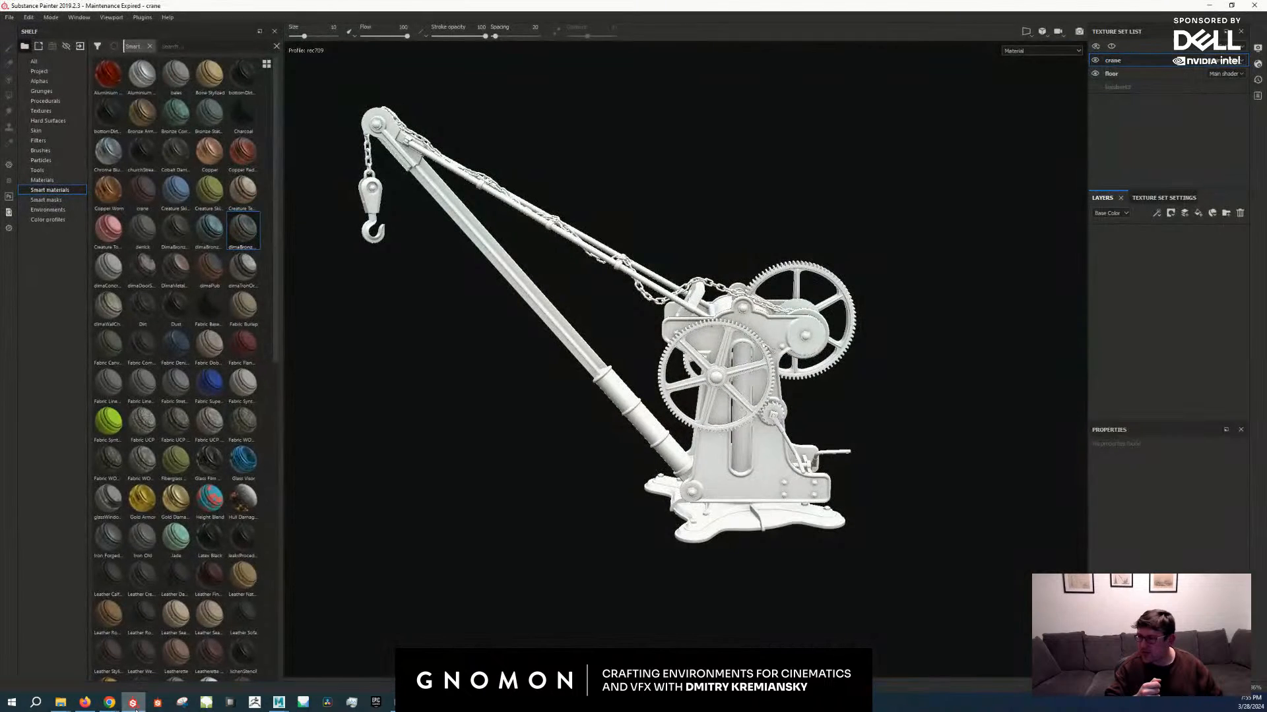
{"action": "left_click_drag", "start_coordinate": [808, 528], "coordinate": [770, 481], "text": "alt"}
{"action": "middle_click_drag", "start_coordinate": [770, 481], "coordinate": [794, 509], "text": "alt"}
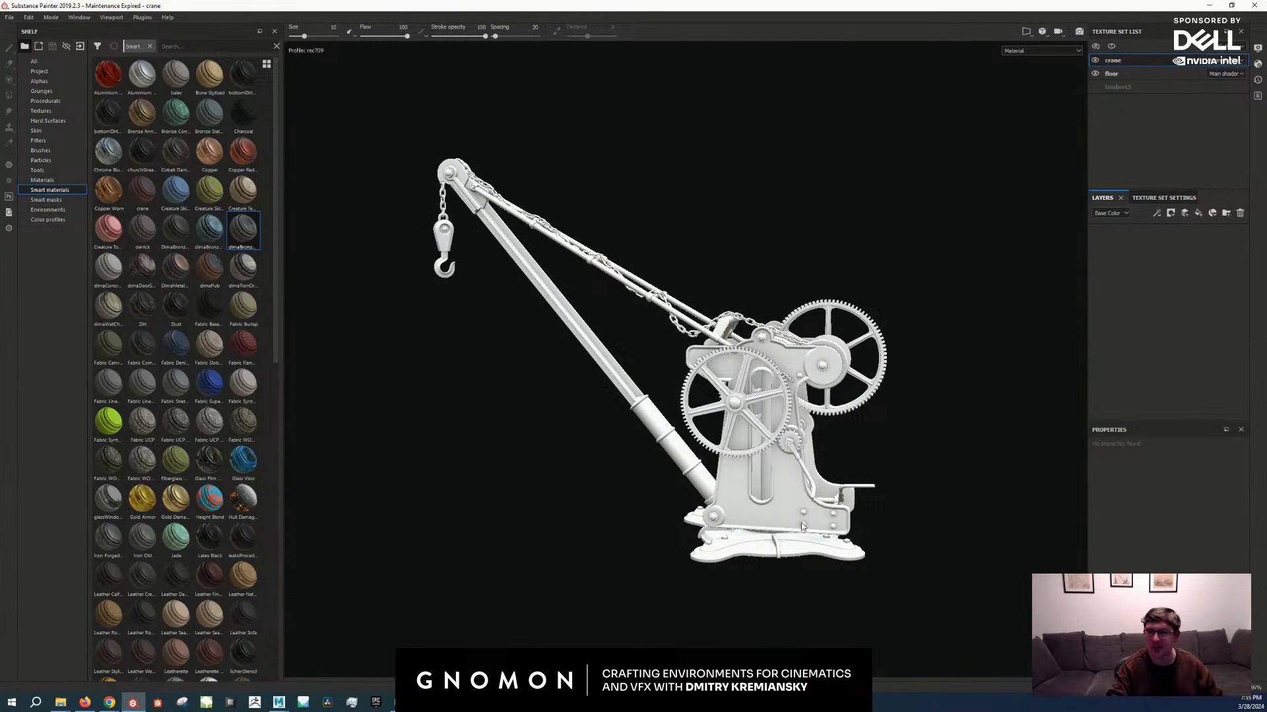
{"action": "scroll", "coordinate": [764, 529], "scroll_direction": "down", "scroll_amount": 3}
{"action": "scroll", "coordinate": [758, 522], "scroll_direction": "up", "scroll_amount": 3}
{"action": "scroll", "coordinate": [760, 525], "scroll_direction": "up", "scroll_amount": 4}
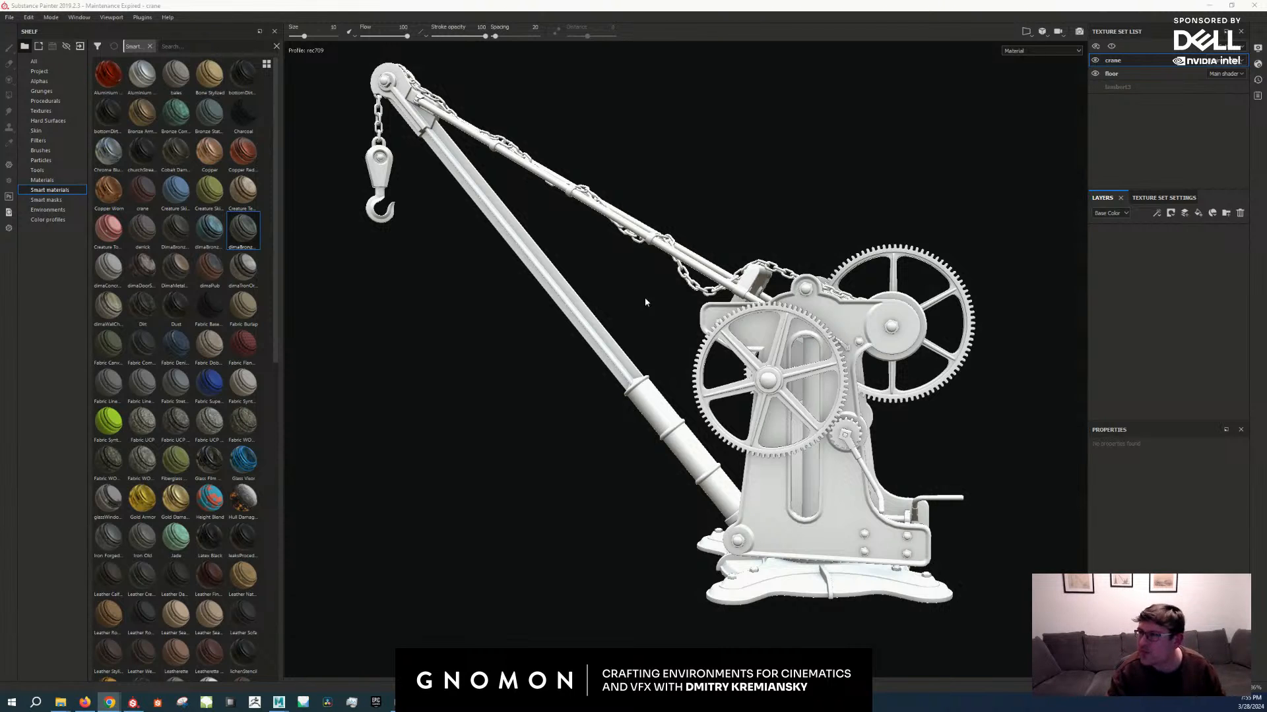
{"action": "left_click_drag", "start_coordinate": [560, 309], "coordinate": [738, 395], "text": "alt"}
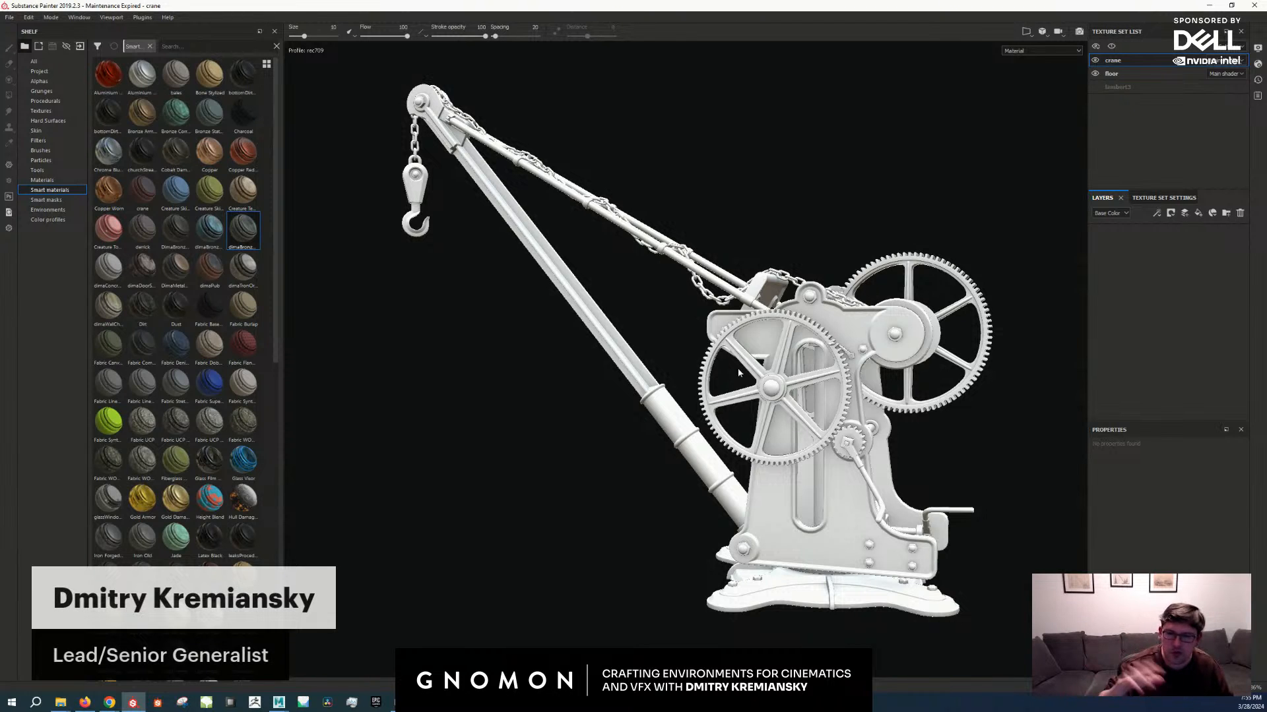
Step: Switch to Maya, maximize its window, and examine the crane model's wireframe, gears and side plates
{"action": "left_click", "coordinate": [278, 702]}
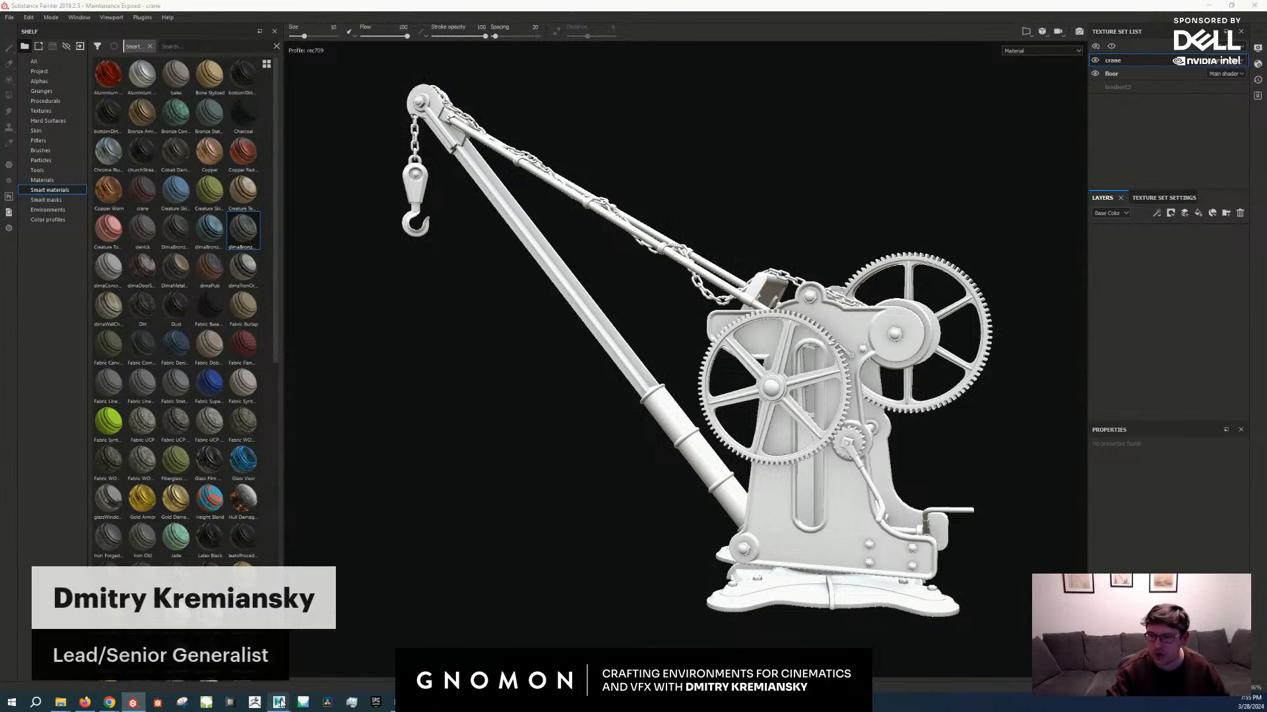
{"action": "left_click", "coordinate": [327, 675]}
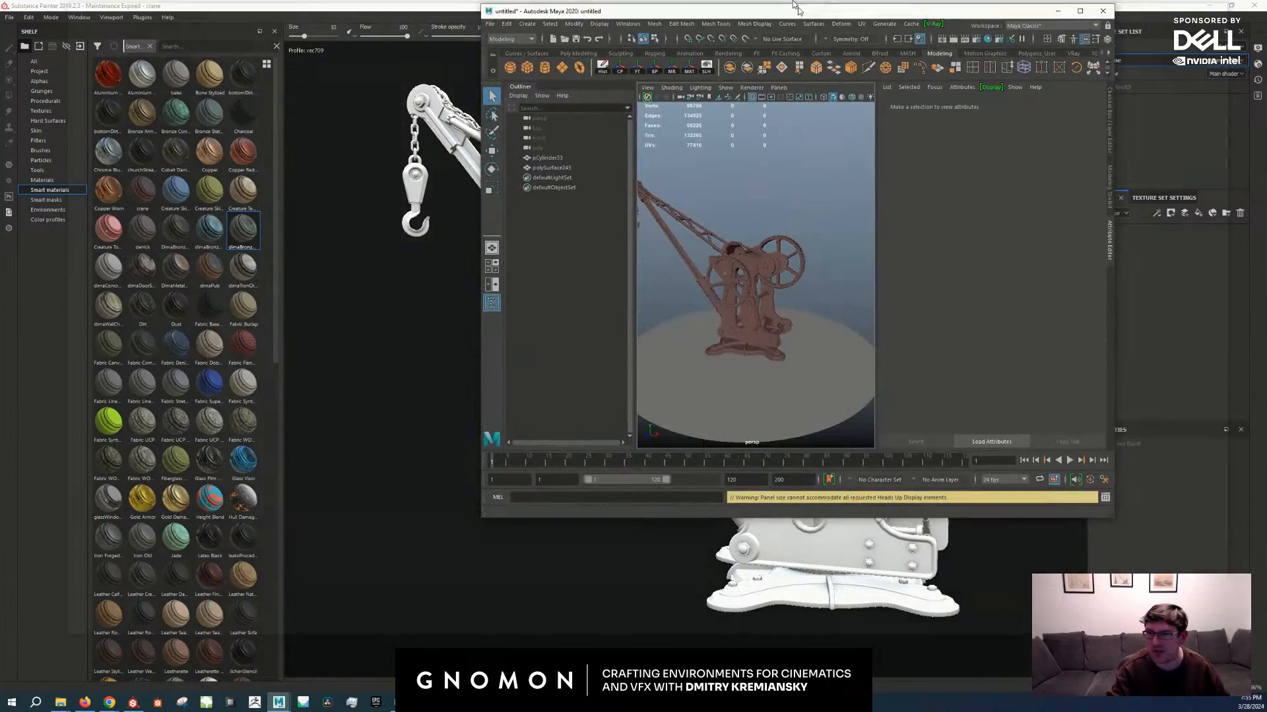
{"action": "double_click", "coordinate": [796, 9]}
{"action": "left_click", "coordinate": [594, 394]}
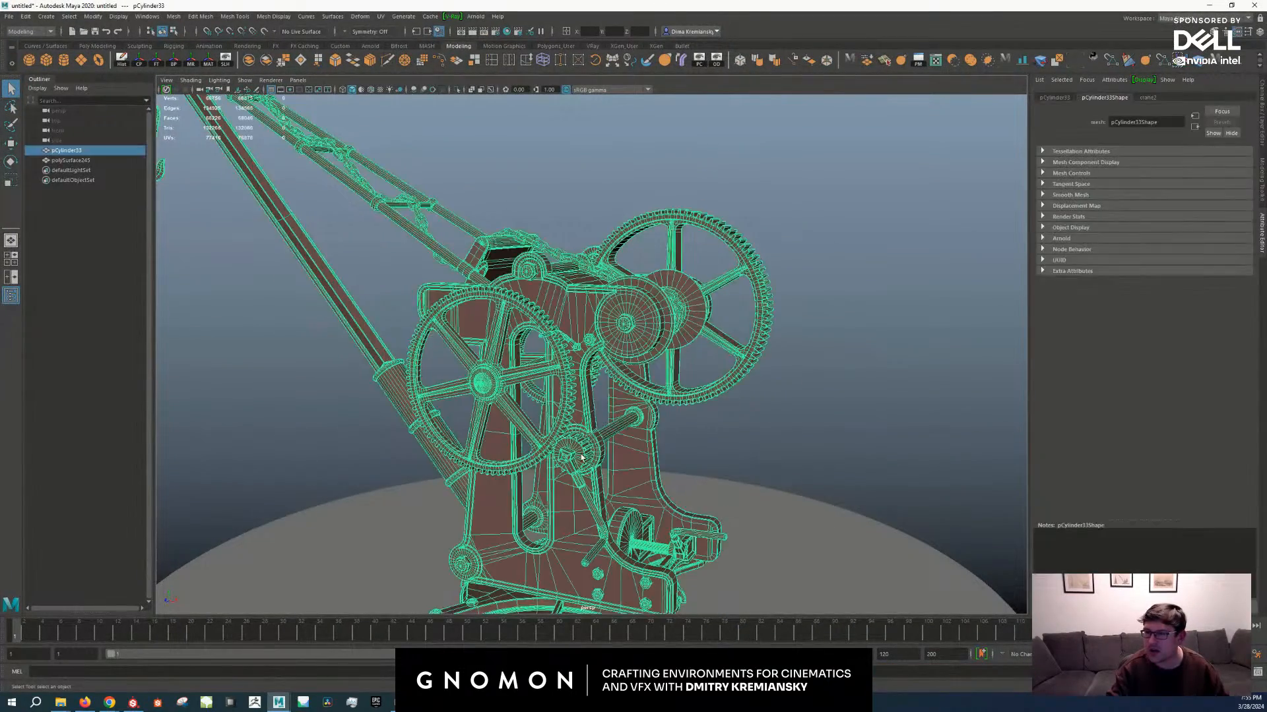
{"action": "left_click_drag", "start_coordinate": [594, 394], "coordinate": [701, 451], "text": "alt"}
{"action": "left_click", "coordinate": [701, 452]}
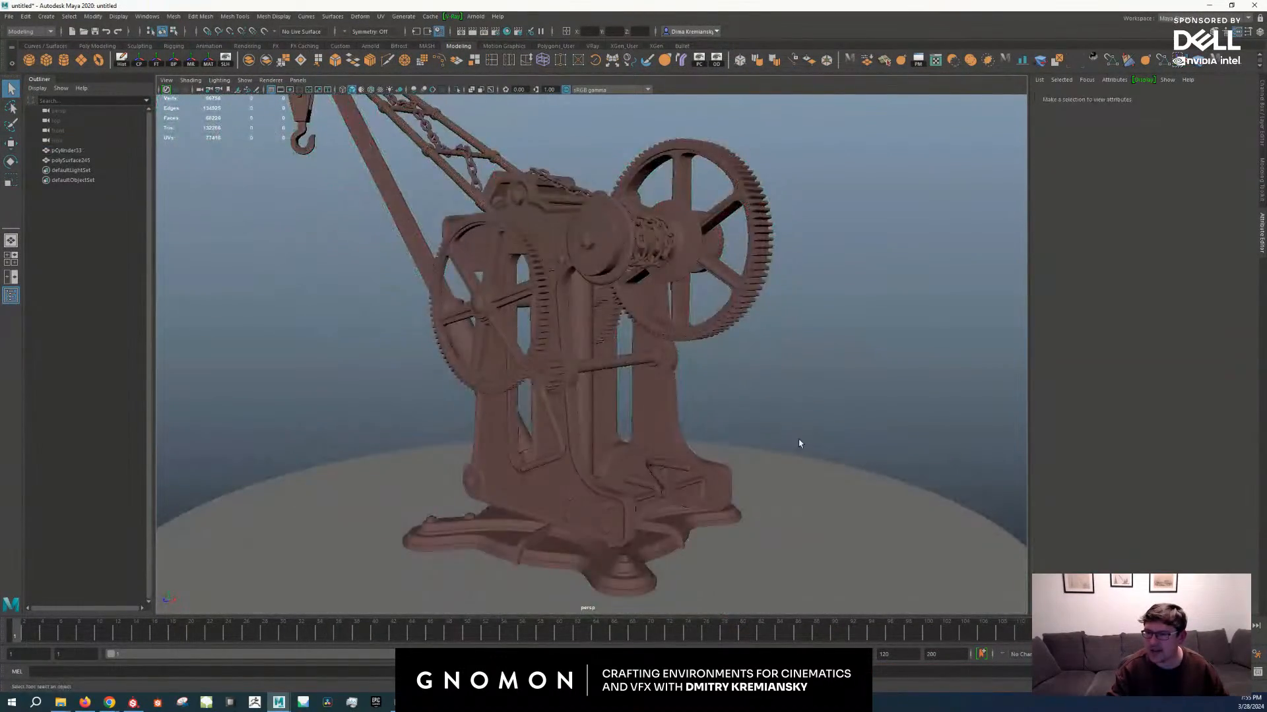
{"action": "left_click_drag", "start_coordinate": [800, 441], "coordinate": [747, 436], "text": "alt"}
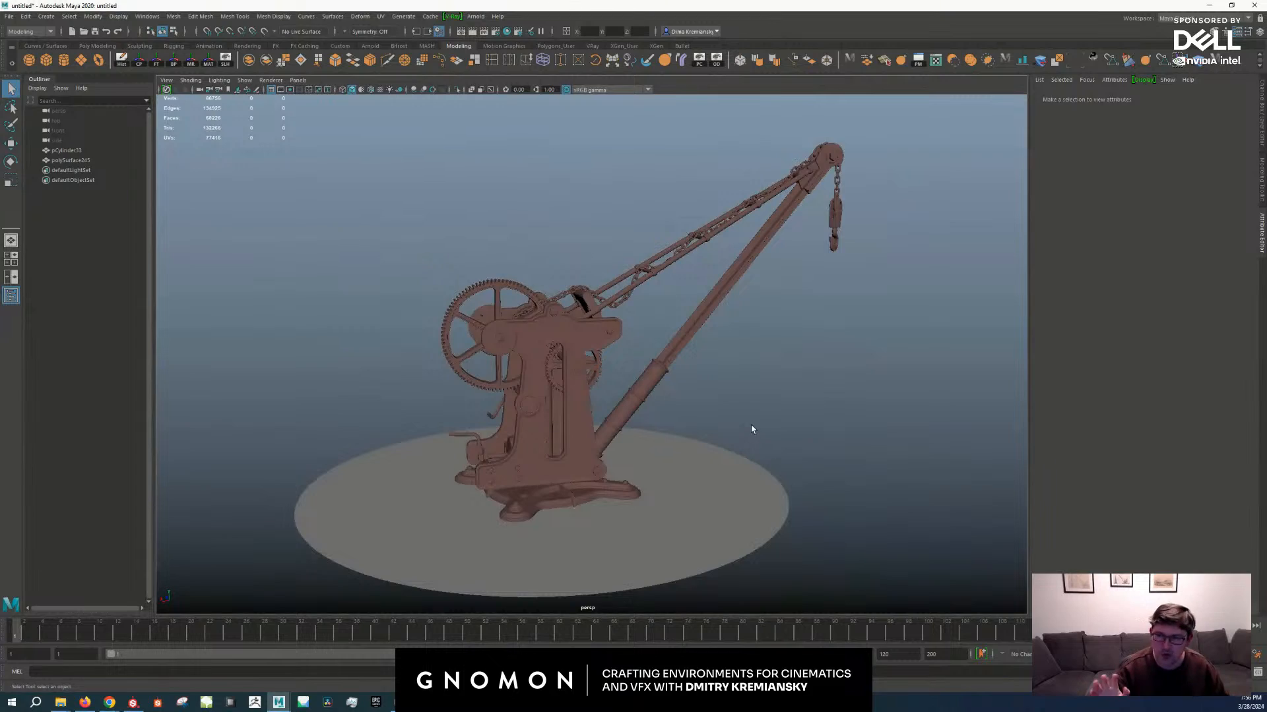
{"action": "scroll", "coordinate": [752, 429], "scroll_direction": "up", "scroll_amount": 10}
{"action": "scroll", "coordinate": [579, 350], "scroll_direction": "up", "scroll_amount": 2}
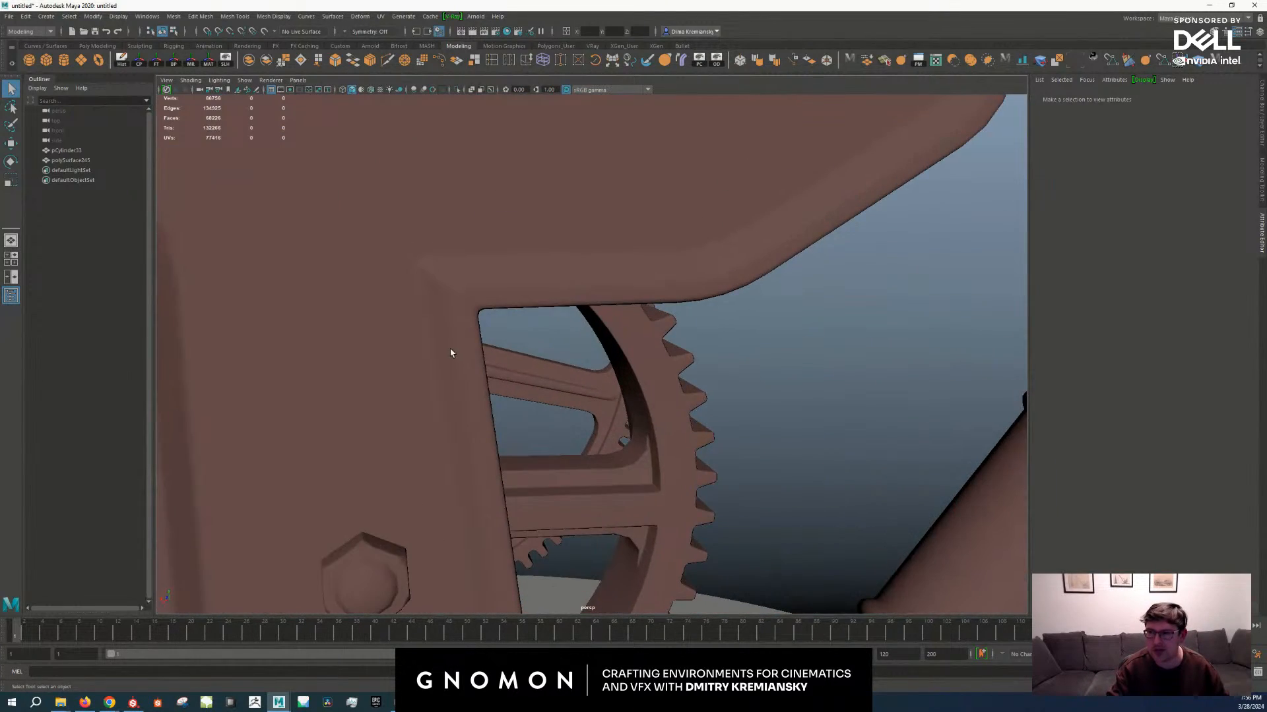
{"action": "left_click", "coordinate": [417, 283]}
{"action": "left_click_drag", "start_coordinate": [450, 283], "coordinate": [600, 343], "text": "alt"}
{"action": "key", "text": "3"}
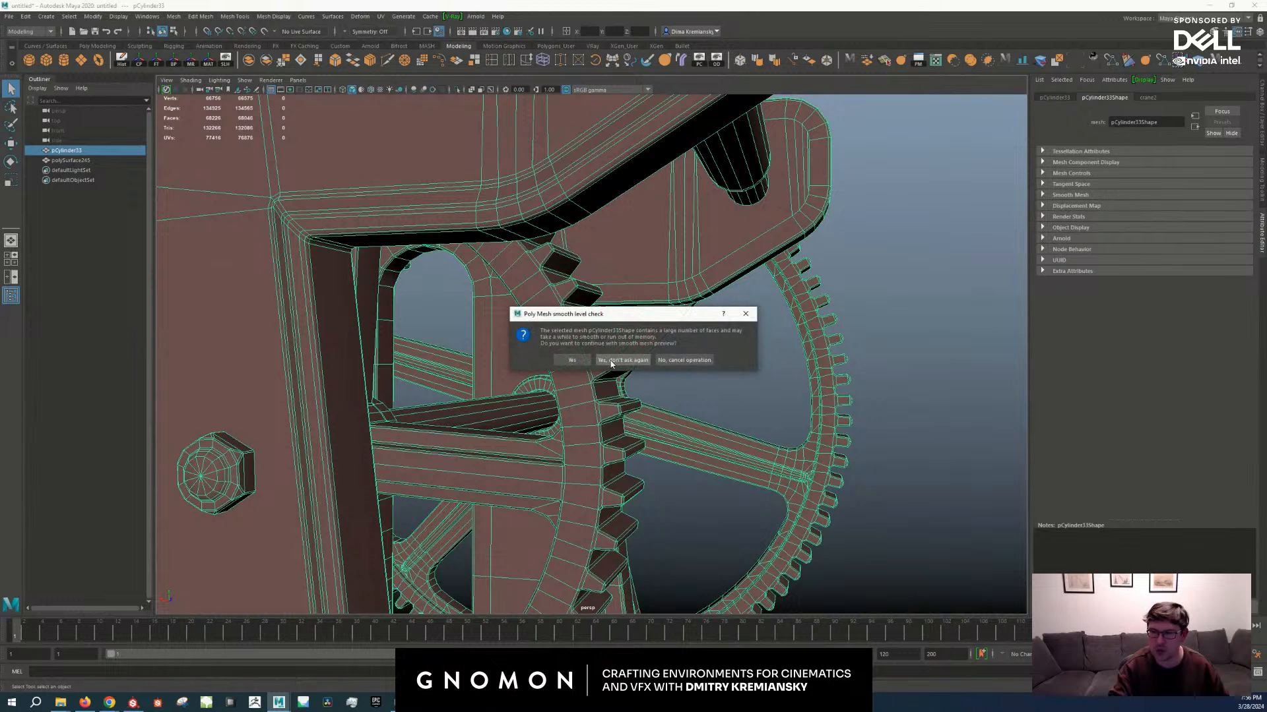
{"action": "left_click", "coordinate": [746, 314]}
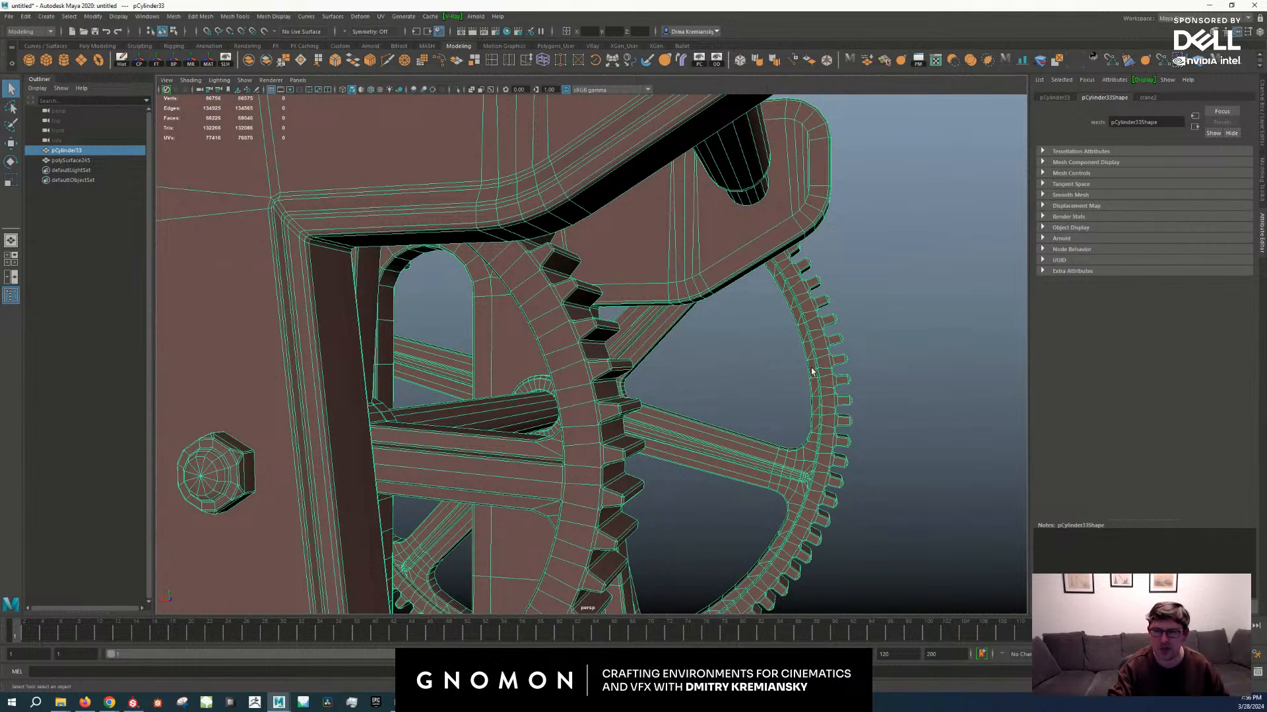
Step: Deselect the crane mesh and examine its overall form, both sides of the frame, and the boom's sleeve joint
{"action": "scroll", "coordinate": [813, 372], "scroll_direction": "down", "scroll_amount": 4}
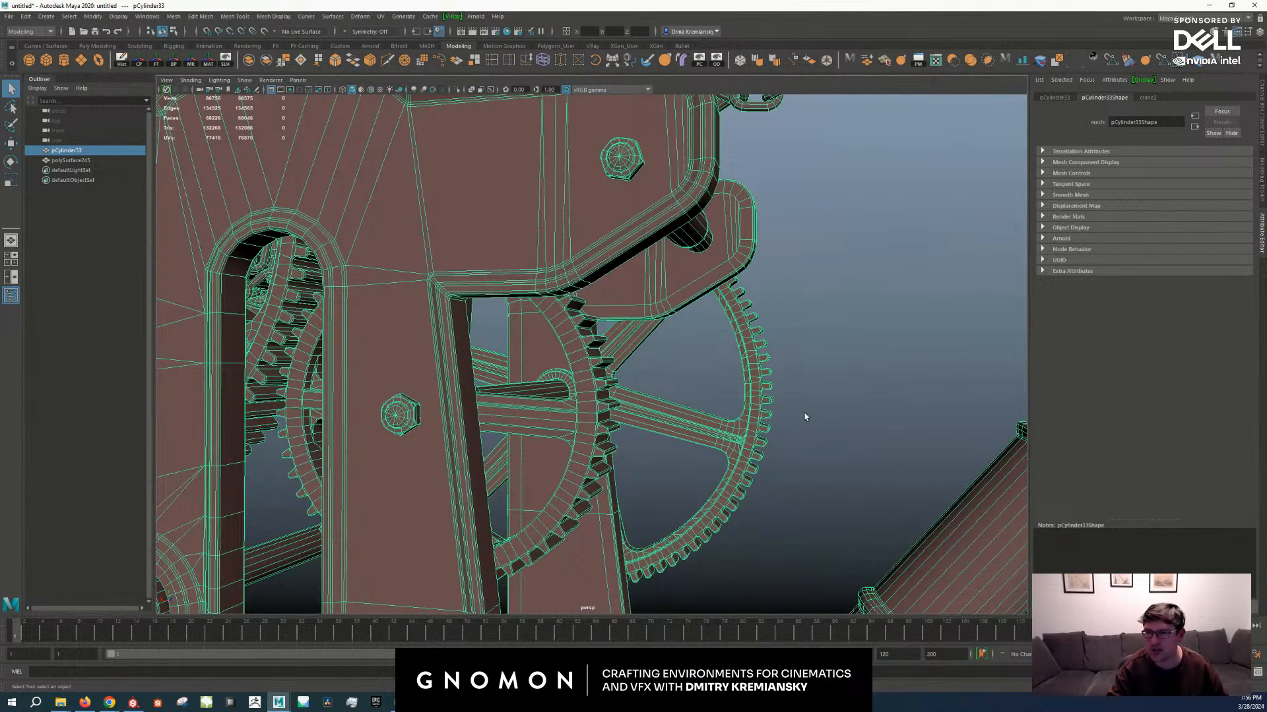
{"action": "left_click", "coordinate": [821, 395]}
{"action": "scroll", "coordinate": [739, 435], "scroll_direction": "down", "scroll_amount": 12}
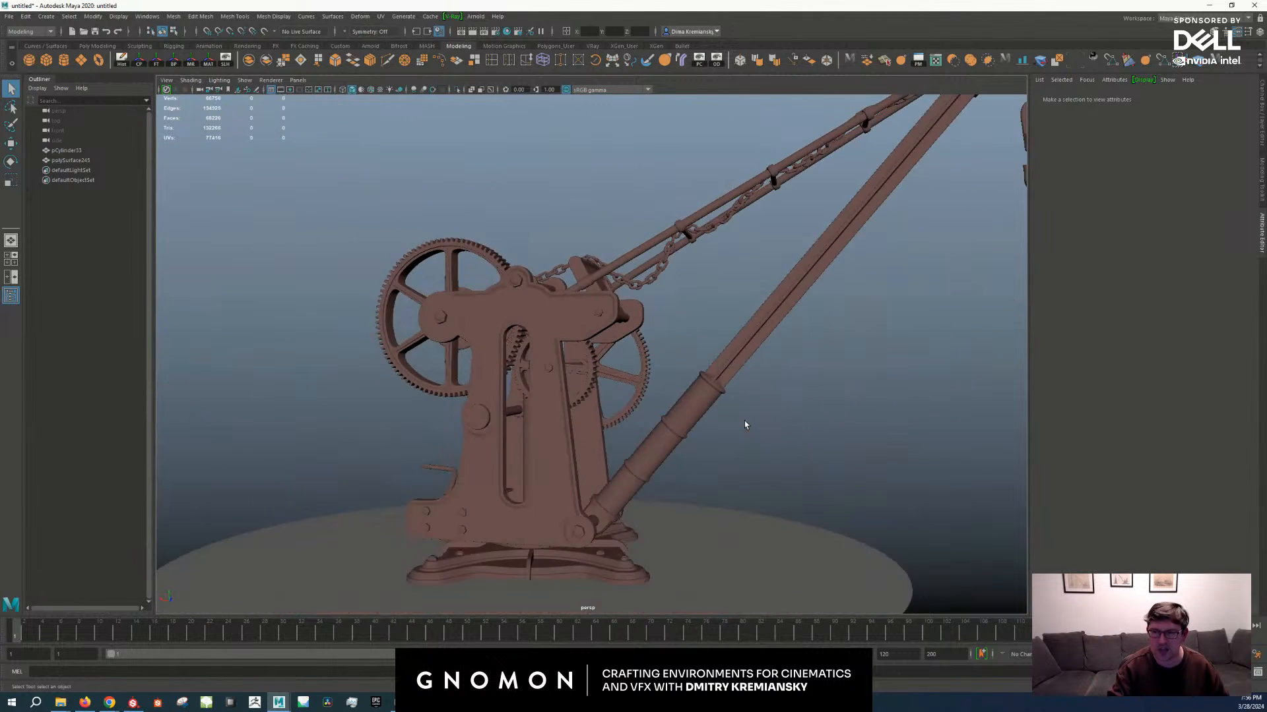
{"action": "left_click_drag", "start_coordinate": [764, 440], "coordinate": [807, 442], "text": "alt"}
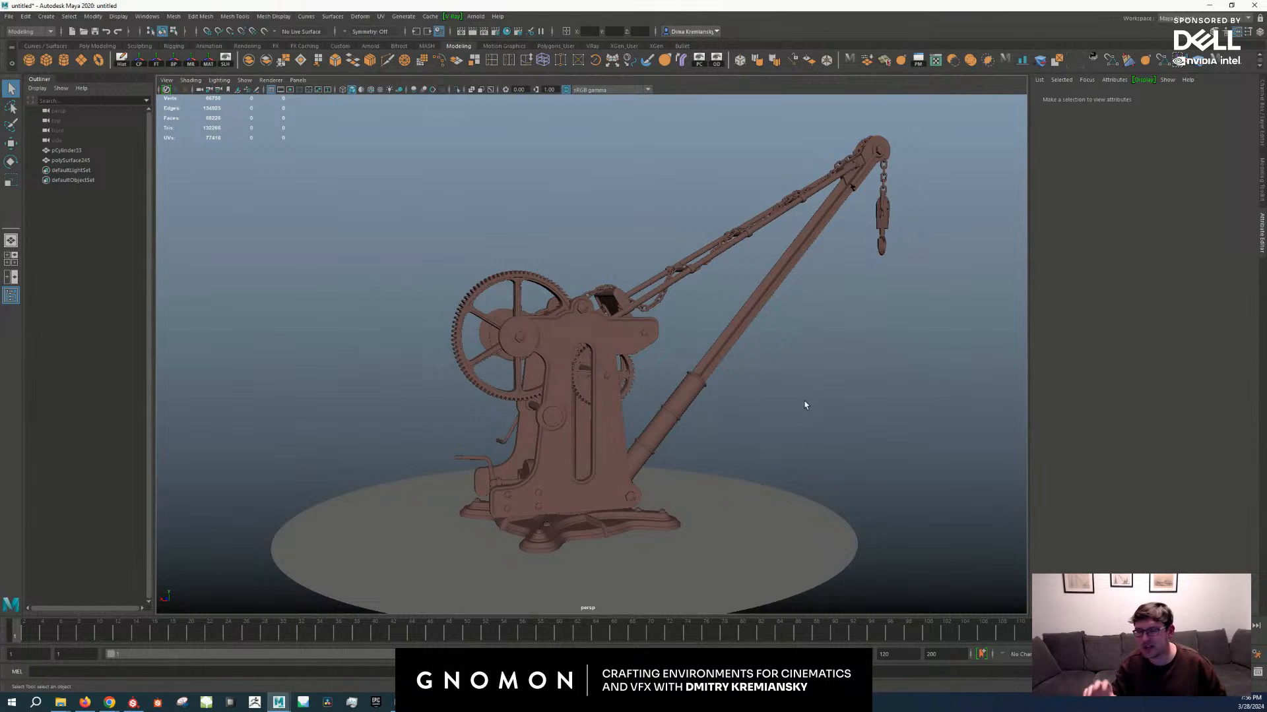
{"action": "left_click_drag", "start_coordinate": [661, 455], "coordinate": [618, 441], "text": "alt"}
{"action": "middle_click_drag", "start_coordinate": [618, 441], "coordinate": [709, 455], "text": "alt"}
{"action": "scroll", "coordinate": [715, 468], "scroll_direction": "up", "scroll_amount": 3}
{"action": "left_click_drag", "start_coordinate": [716, 469], "coordinate": [665, 439], "text": "alt"}
{"action": "scroll", "coordinate": [631, 424], "scroll_direction": "up", "scroll_amount": 4}
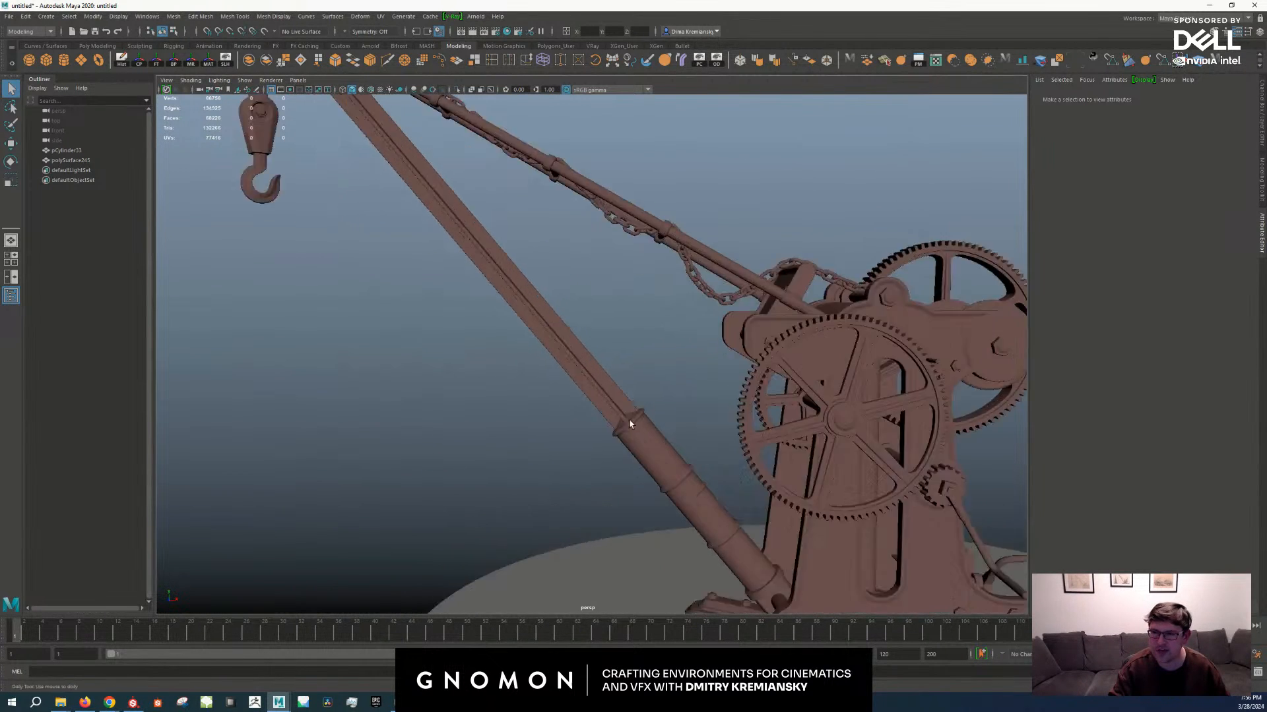
{"action": "scroll", "coordinate": [632, 426], "scroll_direction": "up", "scroll_amount": 4}
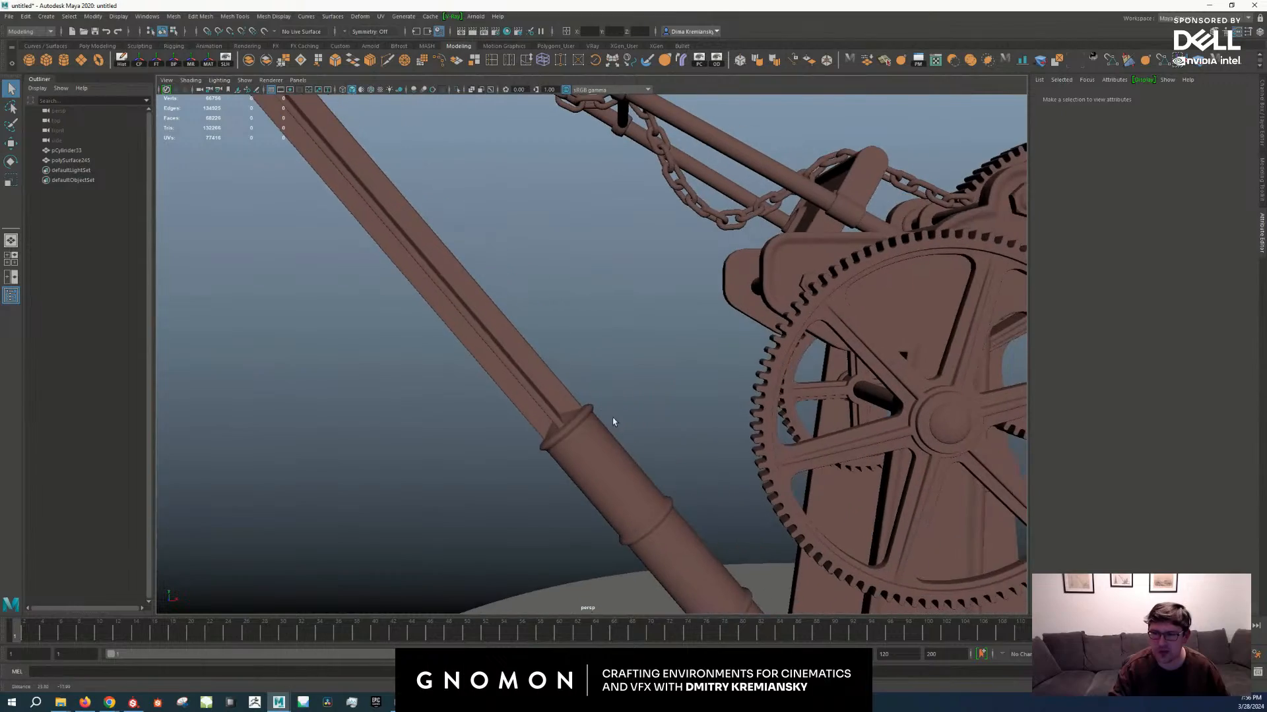
{"action": "left_click_drag", "start_coordinate": [759, 397], "coordinate": [678, 403], "text": "alt"}
{"action": "scroll", "coordinate": [678, 402], "scroll_direction": "up", "scroll_amount": 5}
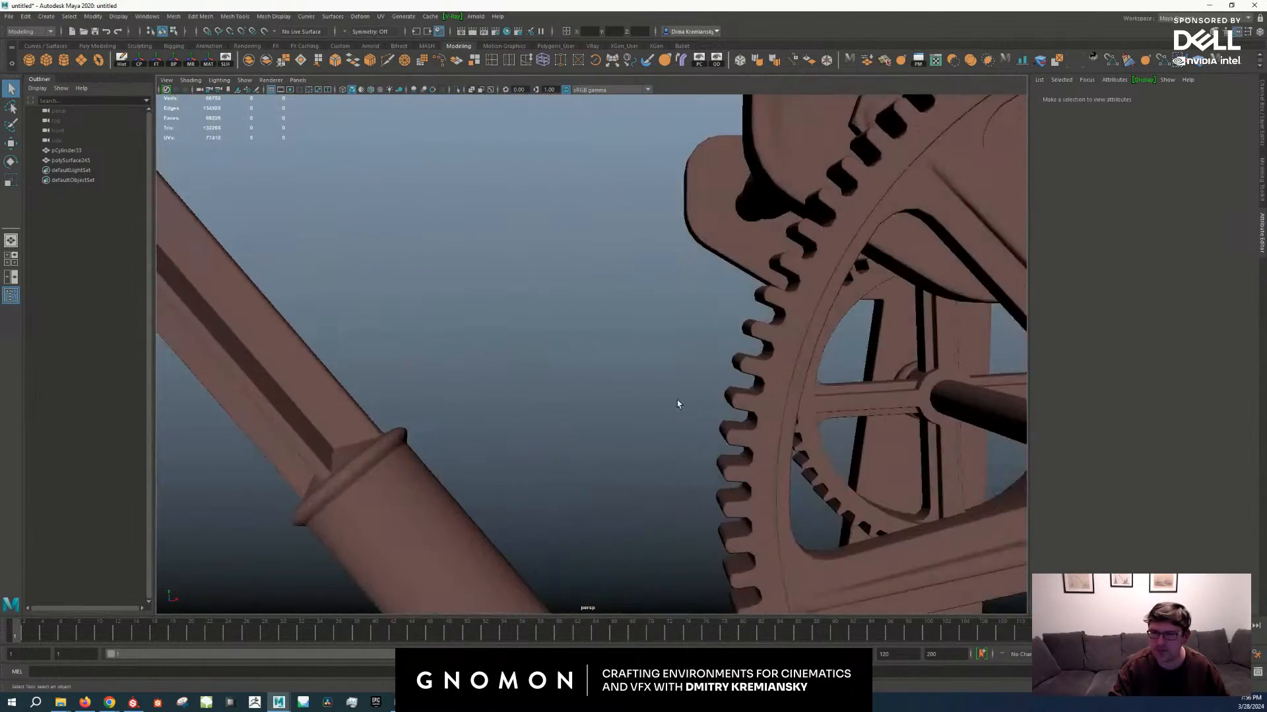
Step: Select the crane mesh and examine the wireframe of its gear teeth, wheels and chain drum
{"action": "left_click", "coordinate": [780, 424]}
{"action": "left_click_drag", "start_coordinate": [765, 425], "coordinate": [785, 408], "text": "alt"}
{"action": "scroll", "coordinate": [785, 408], "scroll_direction": "up", "scroll_amount": 4}
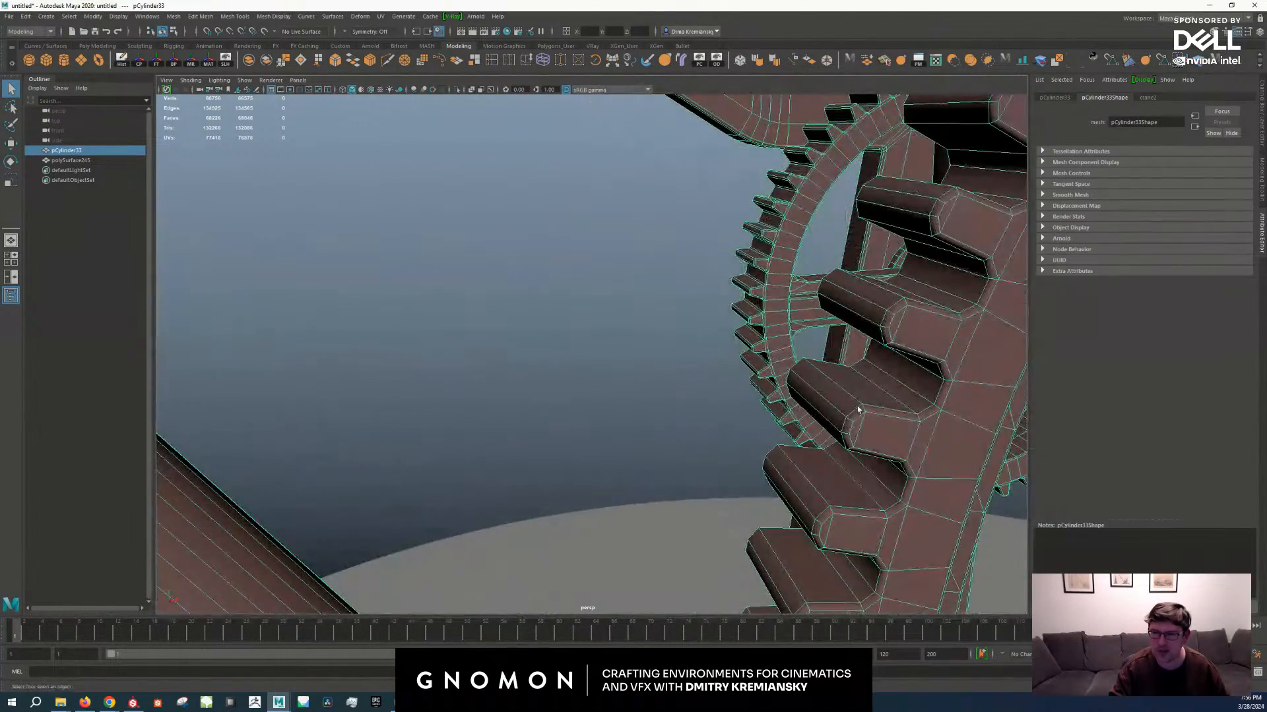
{"action": "scroll", "coordinate": [877, 436], "scroll_direction": "down", "scroll_amount": 6}
{"action": "left_click_drag", "start_coordinate": [818, 449], "coordinate": [620, 396], "text": "alt"}
{"action": "scroll", "coordinate": [779, 238], "scroll_direction": "down", "scroll_amount": 6}
{"action": "left_click_drag", "start_coordinate": [874, 403], "coordinate": [750, 394], "text": "alt"}
{"action": "scroll", "coordinate": [750, 394], "scroll_direction": "up", "scroll_amount": 5}
{"action": "scroll", "coordinate": [750, 394], "scroll_direction": "down", "scroll_amount": 5}
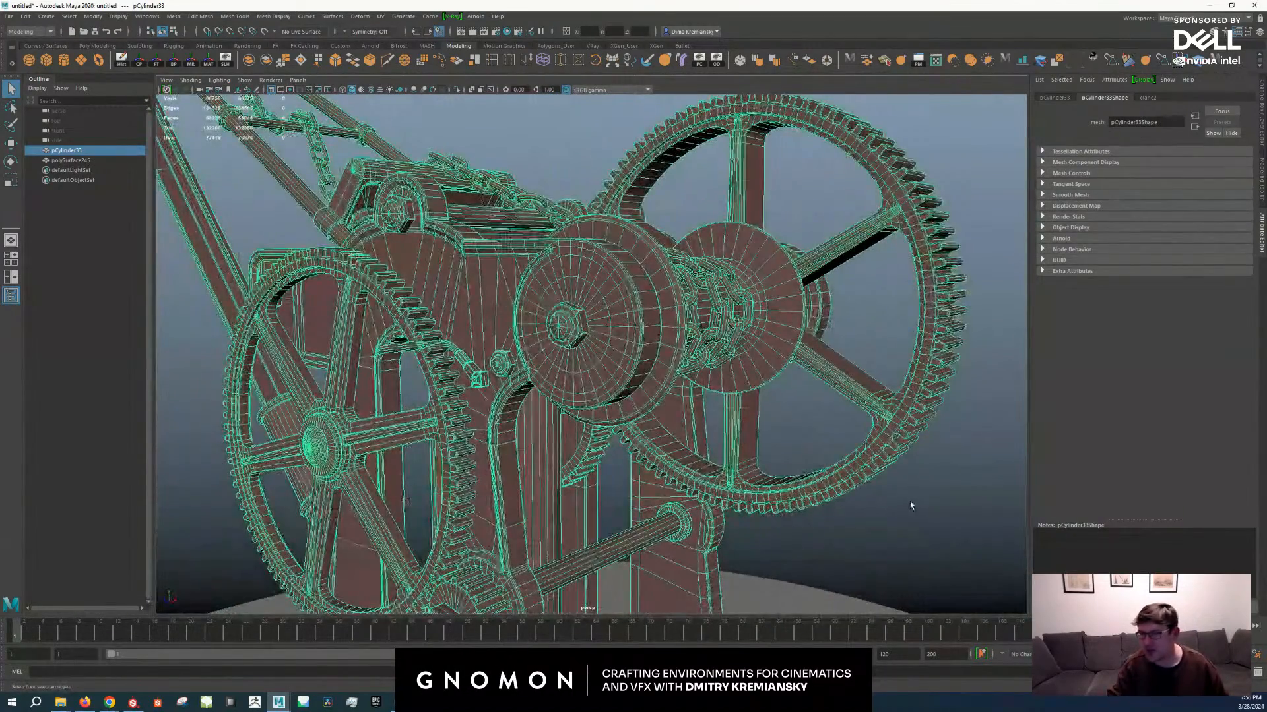
{"action": "left_click", "coordinate": [823, 491]}
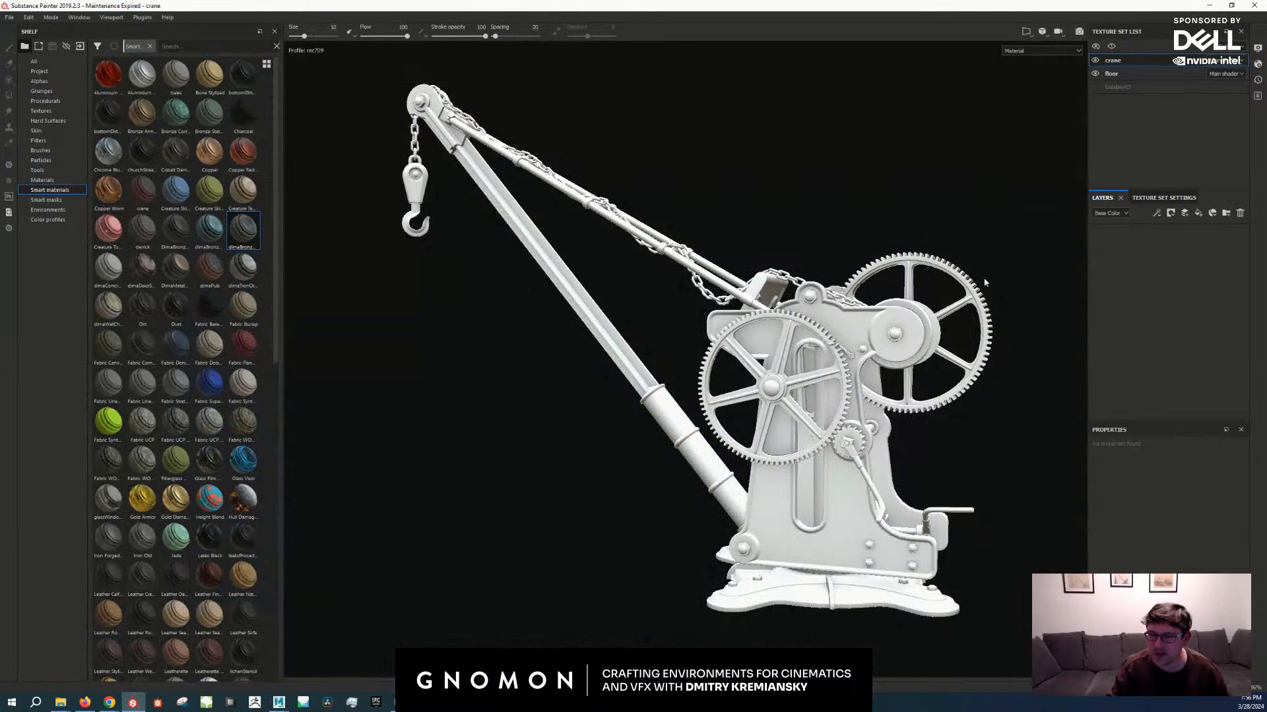
Step: In Substance Painter, add a fill layer to the crane texture set and give it a dark warm grey base color
{"action": "mouse_move", "coordinate": [891, 420]}
{"action": "left_mouse_down", "text": "alt"}
{"action": "mouse_move", "coordinate": [909, 445]}
{"action": "mouse_move", "coordinate": [884, 444]}
{"action": "left_mouse_up", "text": "alt"}
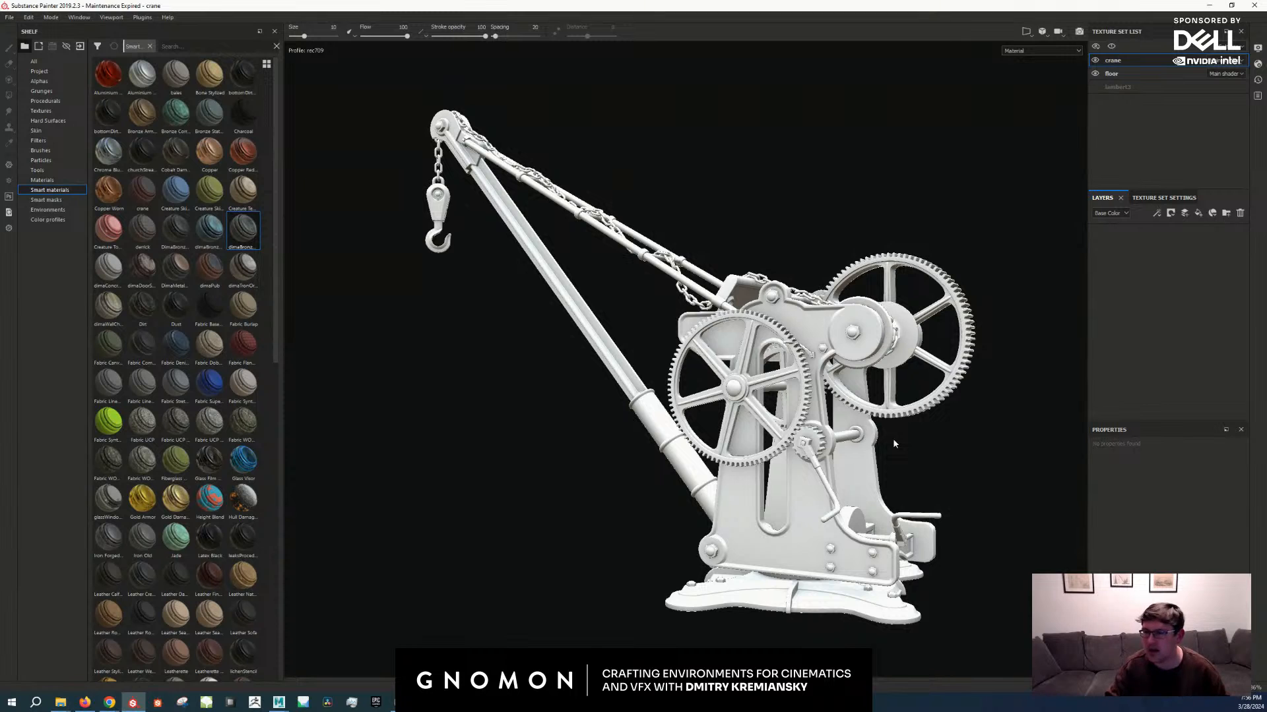
{"action": "mouse_move", "coordinate": [871, 516]}
{"action": "left_mouse_down", "text": "alt"}
{"action": "mouse_move", "coordinate": [846, 535]}
{"action": "mouse_move", "coordinate": [860, 495]}
{"action": "left_mouse_up", "text": "alt"}
{"action": "left_click", "coordinate": [1198, 213]}
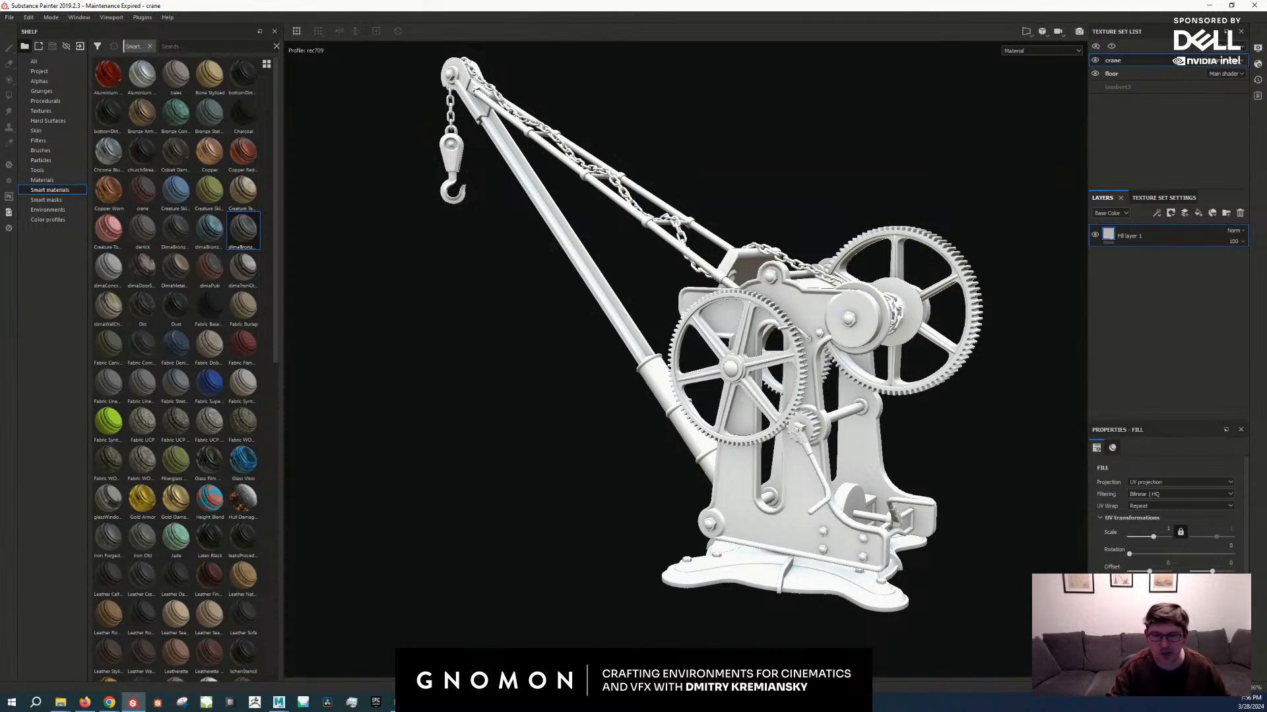
{"action": "left_click_drag", "start_coordinate": [1132, 533], "coordinate": [1119, 572]}
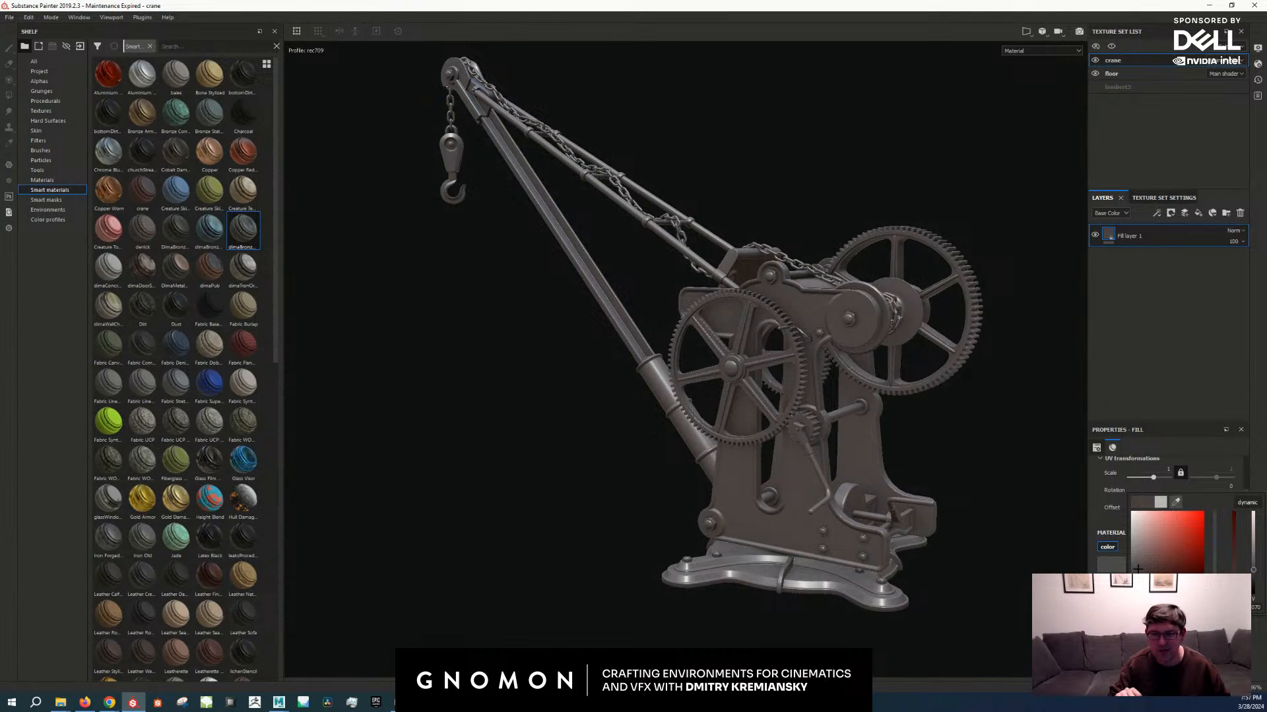
{"action": "left_click_drag", "start_coordinate": [1138, 569], "coordinate": [1136, 572]}
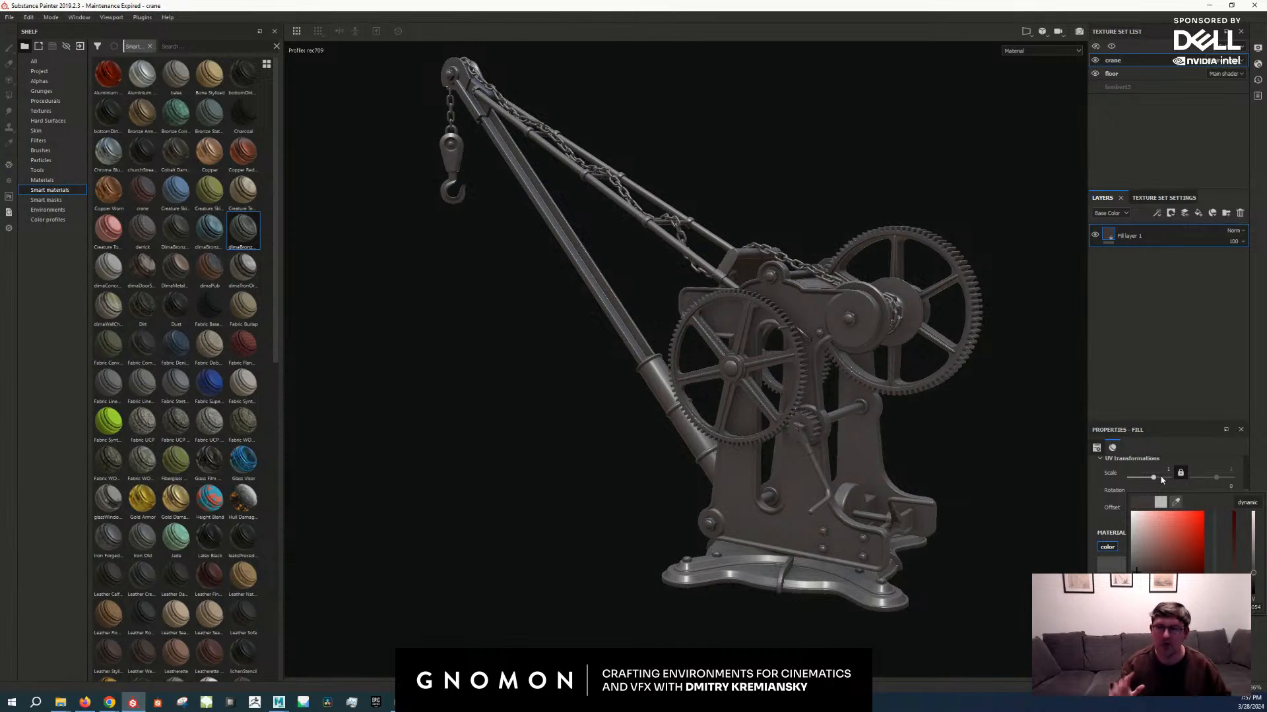
{"action": "left_click", "coordinate": [965, 486]}
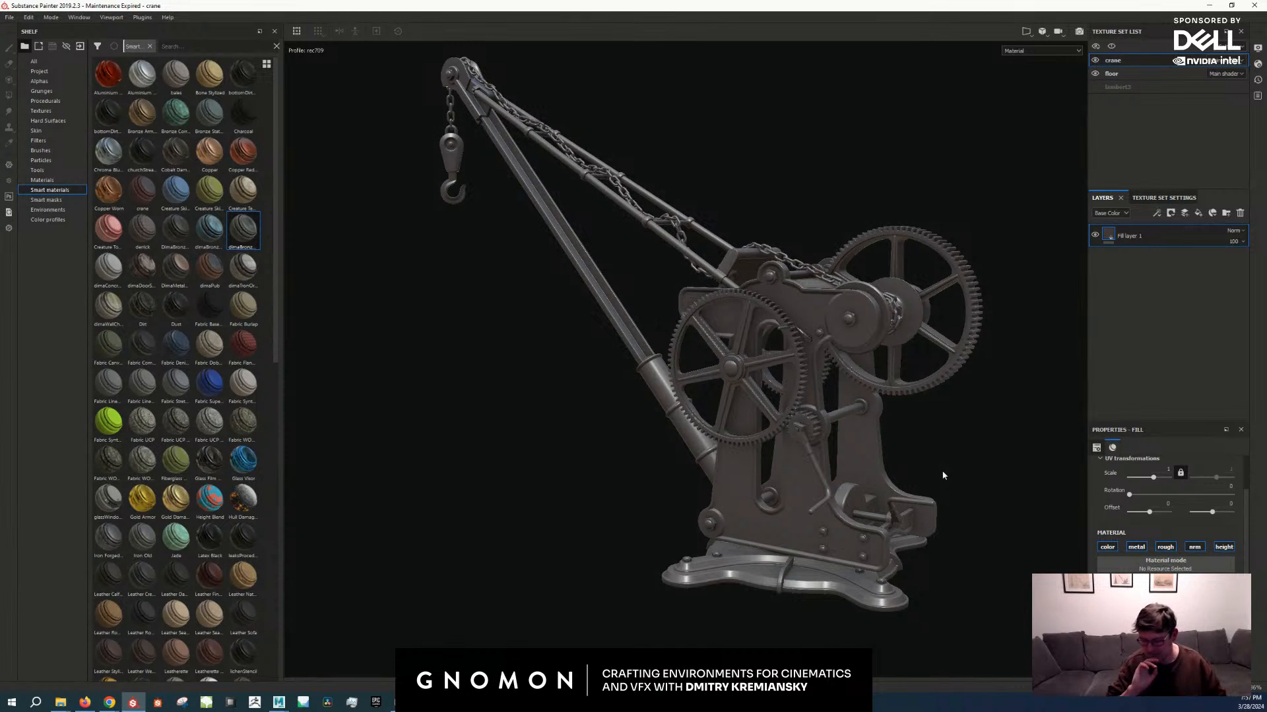
Step: Compare how the dark base material reads on the crane from far away and up close
{"action": "scroll", "coordinate": [903, 448], "scroll_direction": "down", "scroll_amount": 3}
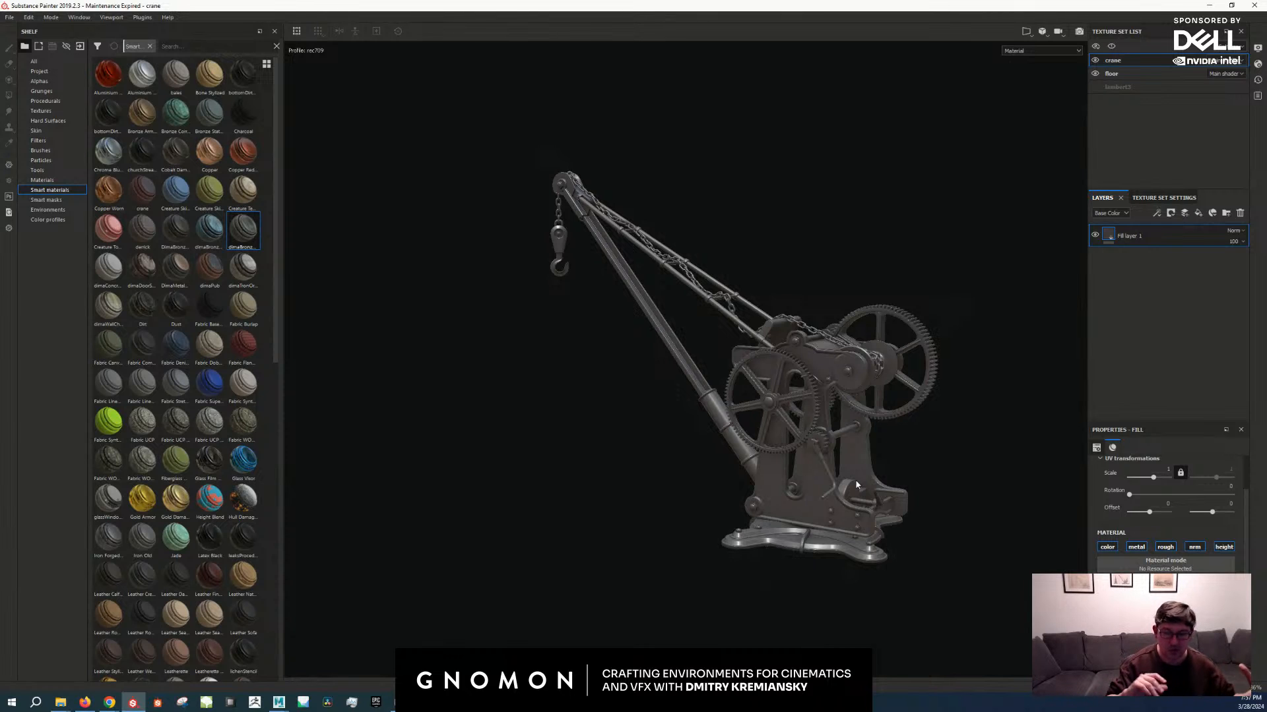
{"action": "scroll", "coordinate": [743, 523], "scroll_direction": "down", "scroll_amount": 3}
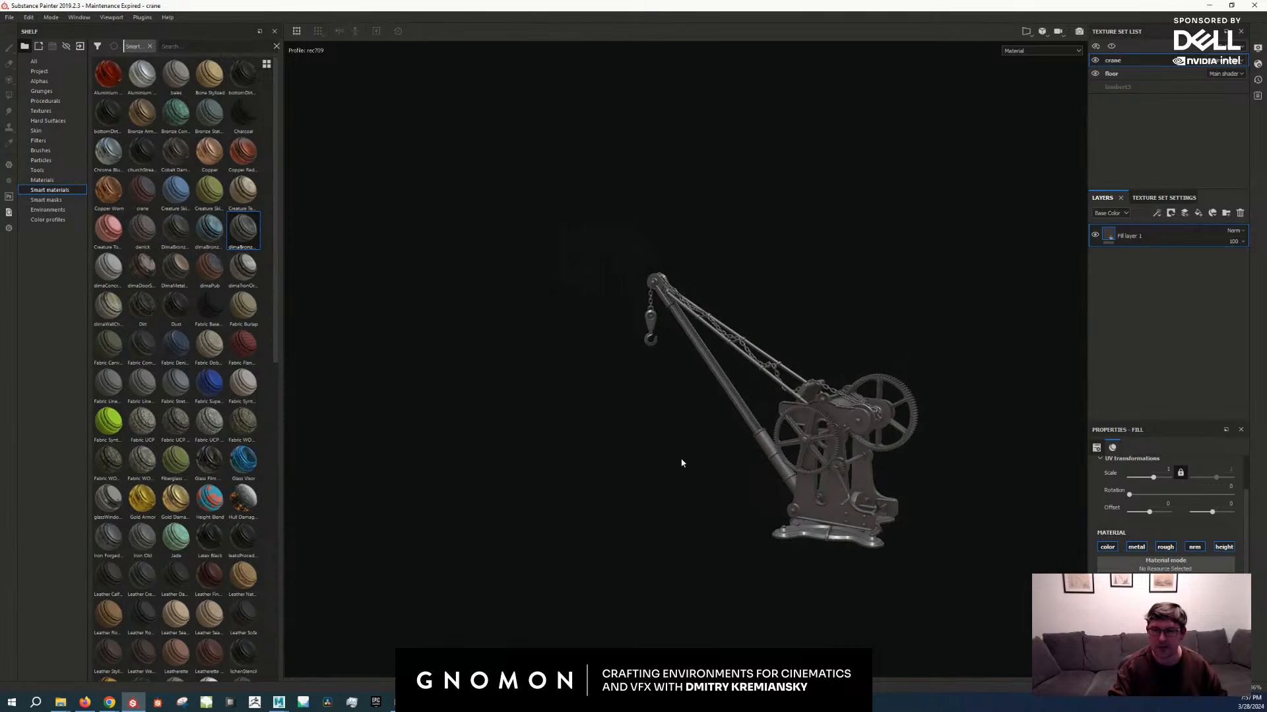
{"action": "left_click_drag", "start_coordinate": [760, 461], "coordinate": [713, 427], "text": "alt"}
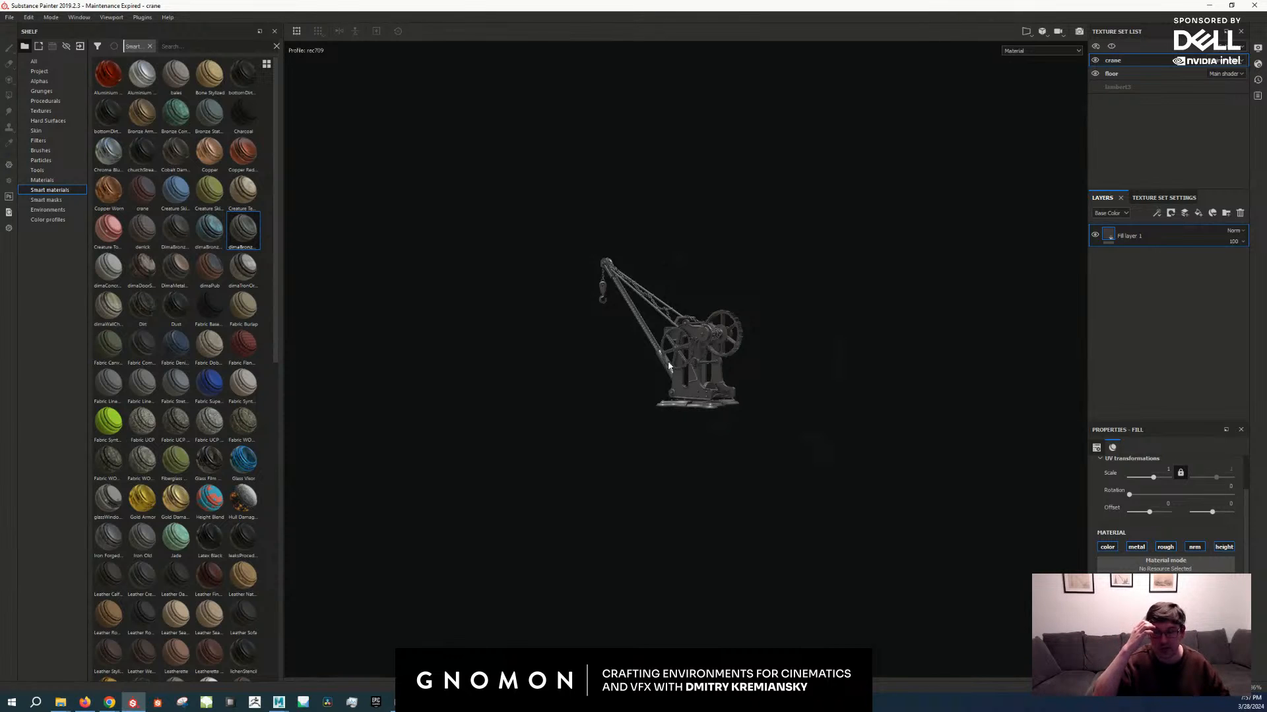
{"action": "scroll", "coordinate": [680, 375], "scroll_direction": "up", "scroll_amount": 5}
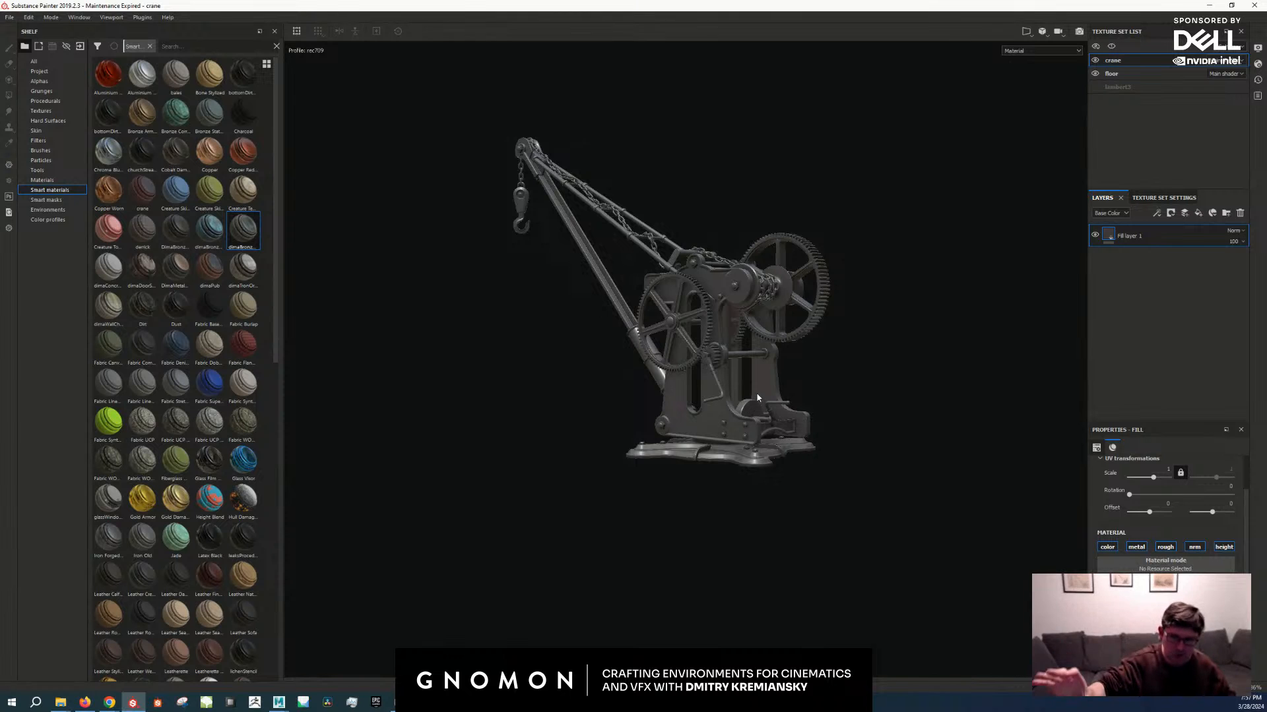
{"action": "scroll", "coordinate": [756, 391], "scroll_direction": "down", "scroll_amount": 2}
{"action": "scroll", "coordinate": [733, 397], "scroll_direction": "down", "scroll_amount": 1}
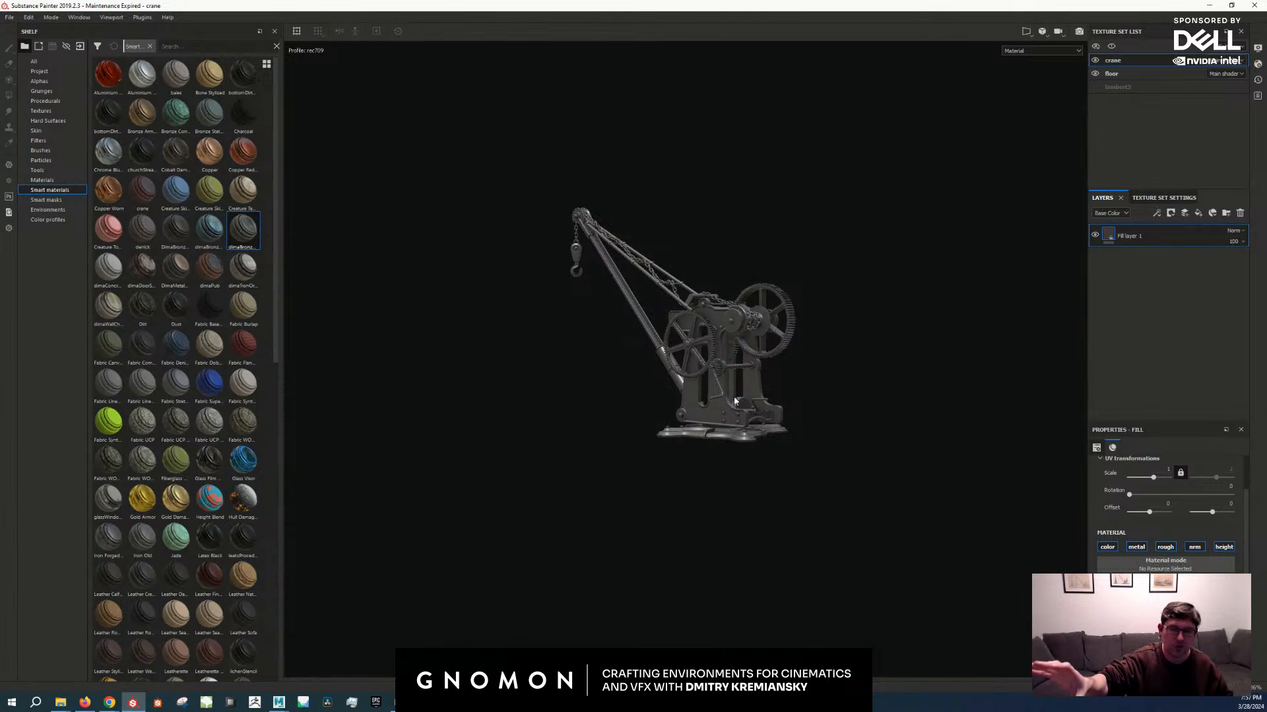
{"action": "scroll", "coordinate": [719, 396], "scroll_direction": "up", "scroll_amount": 5}
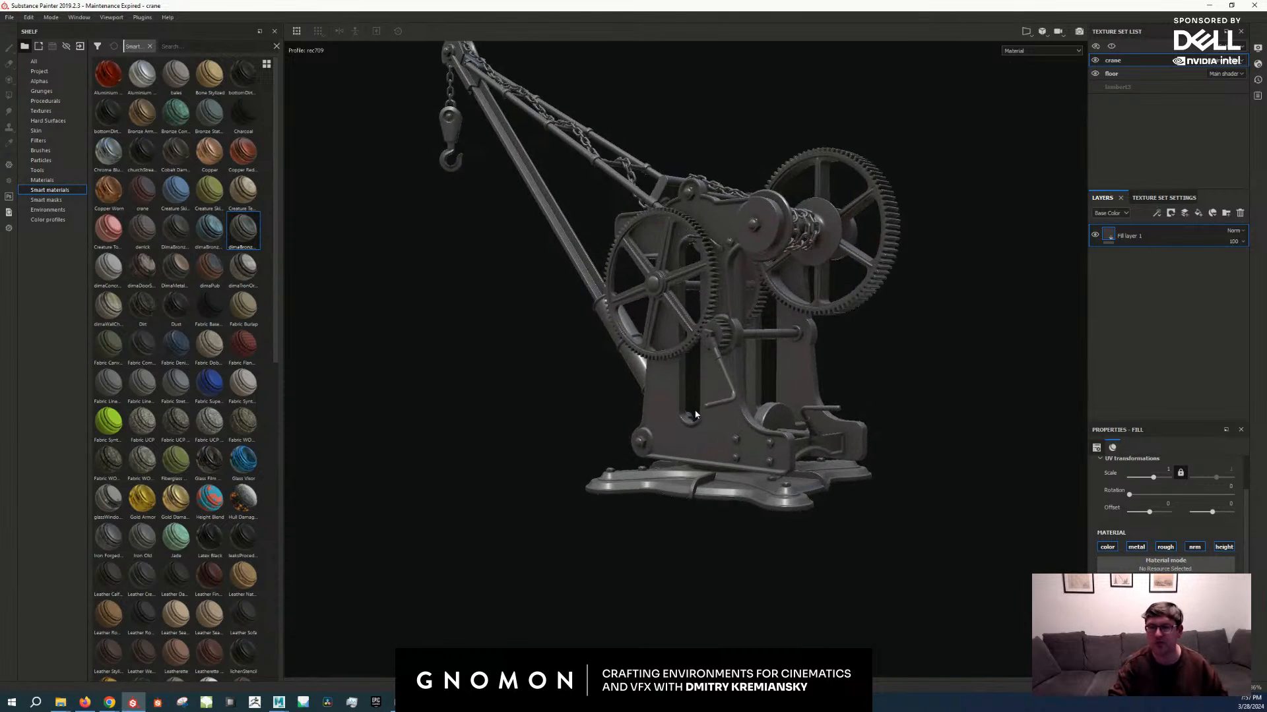
Step: Set the fill layer's roughness to about 0.2 and check the highlights on the crank handle
{"action": "left_click_drag", "start_coordinate": [743, 445], "coordinate": [775, 501], "text": "alt"}
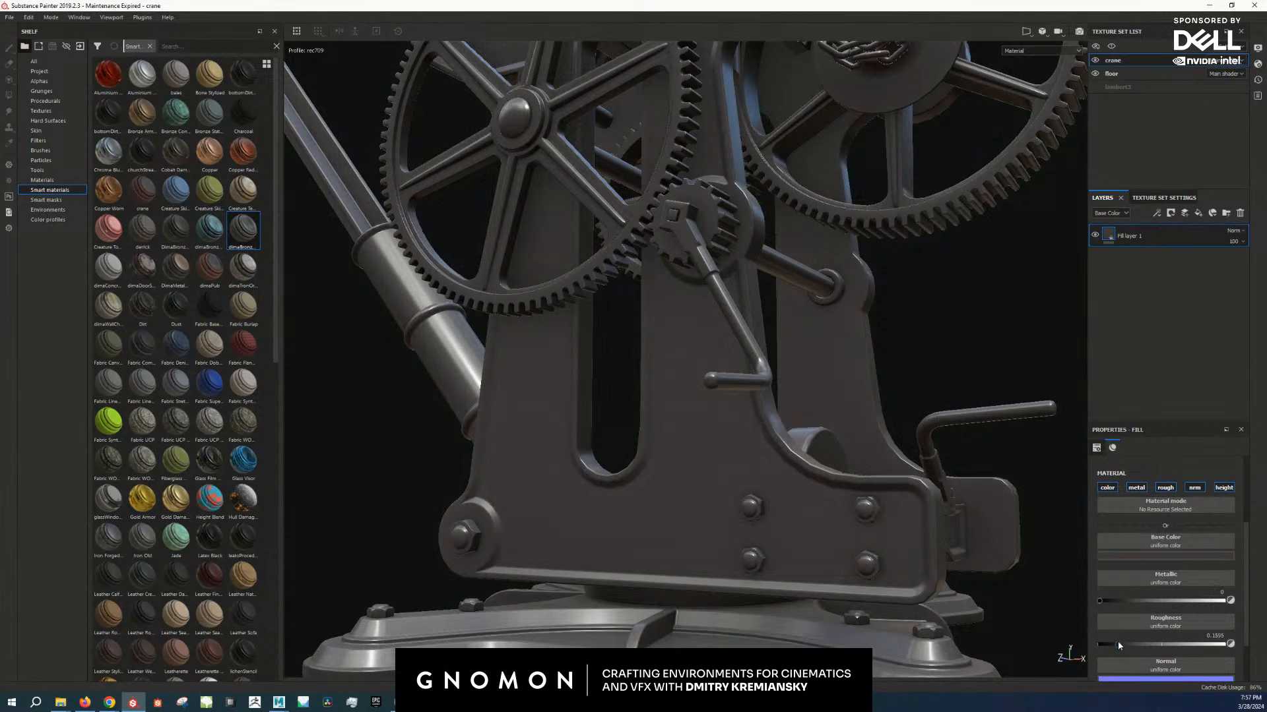
{"action": "left_click_drag", "start_coordinate": [936, 518], "coordinate": [864, 481], "text": "alt"}
{"action": "scroll", "coordinate": [727, 380], "scroll_direction": "up", "scroll_amount": 8}
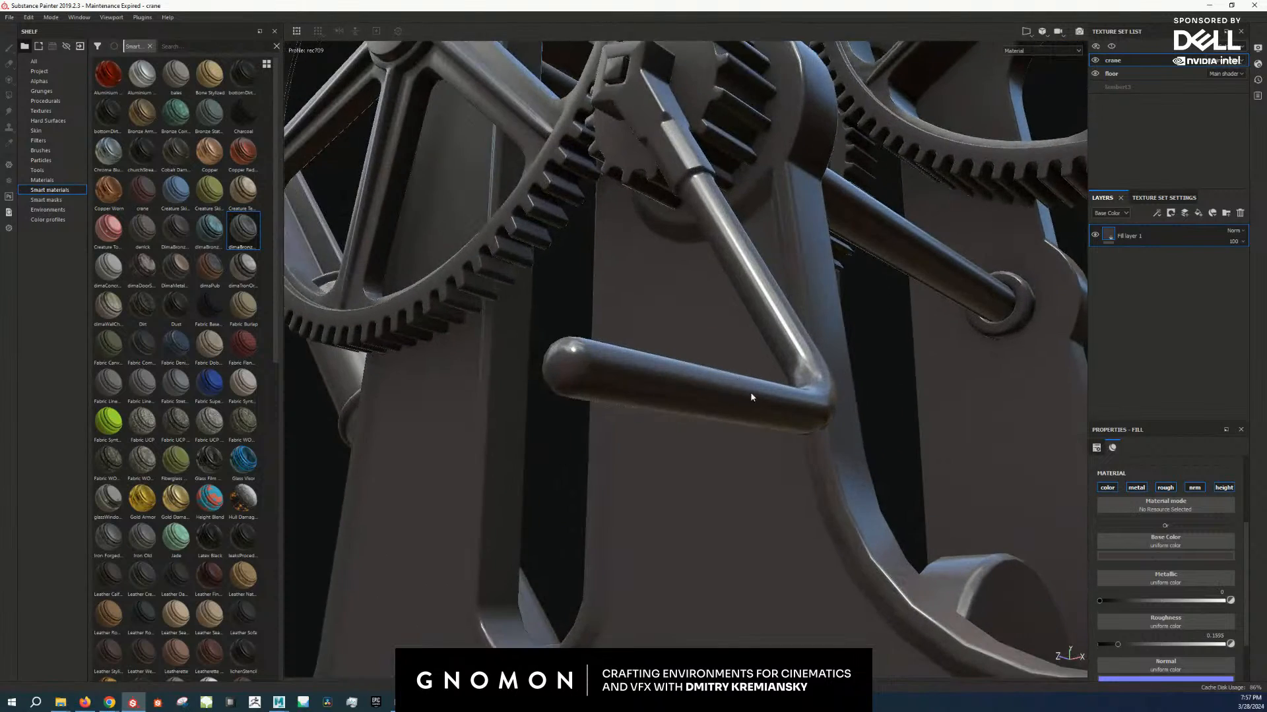
Step: Raise the fill layer's roughness to about 0.32 and check the highlights on the crank handle and the whole crane
{"action": "left_click_drag", "start_coordinate": [753, 397], "coordinate": [608, 392], "text": "alt"}
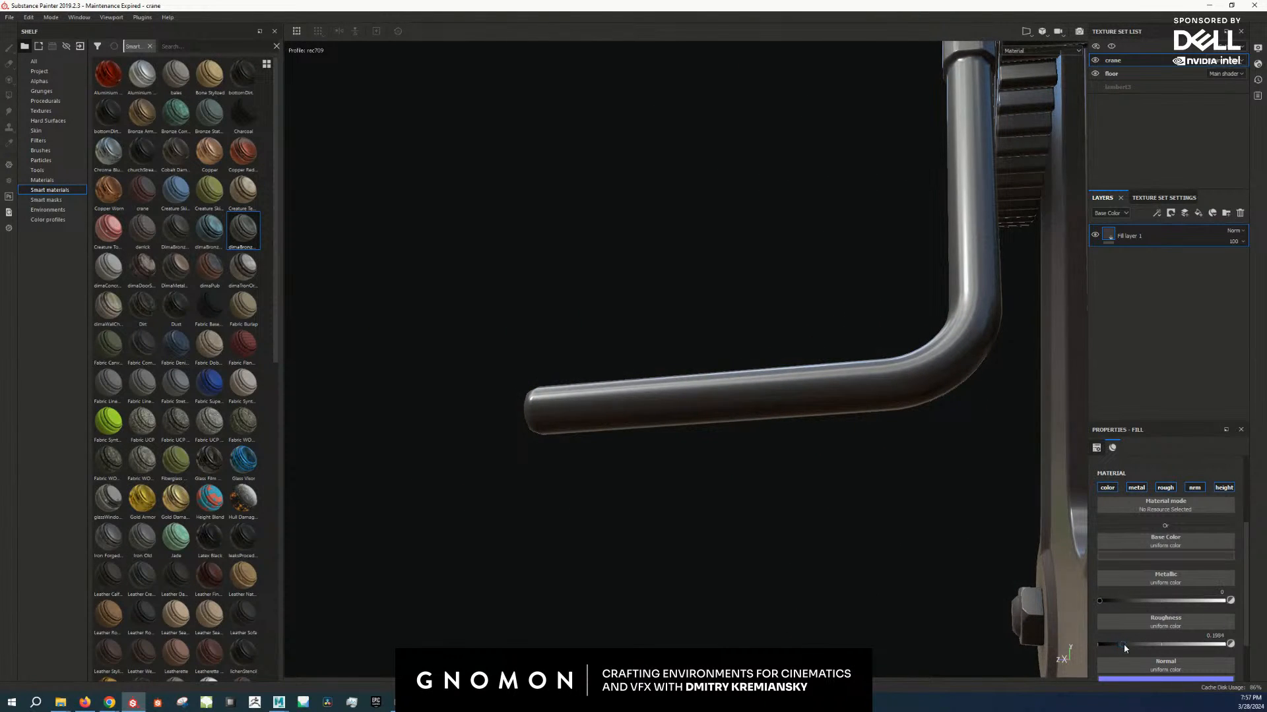
{"action": "left_click_drag", "start_coordinate": [1134, 644], "coordinate": [1138, 644]}
{"action": "scroll", "coordinate": [820, 444], "scroll_direction": "down", "scroll_amount": 6}
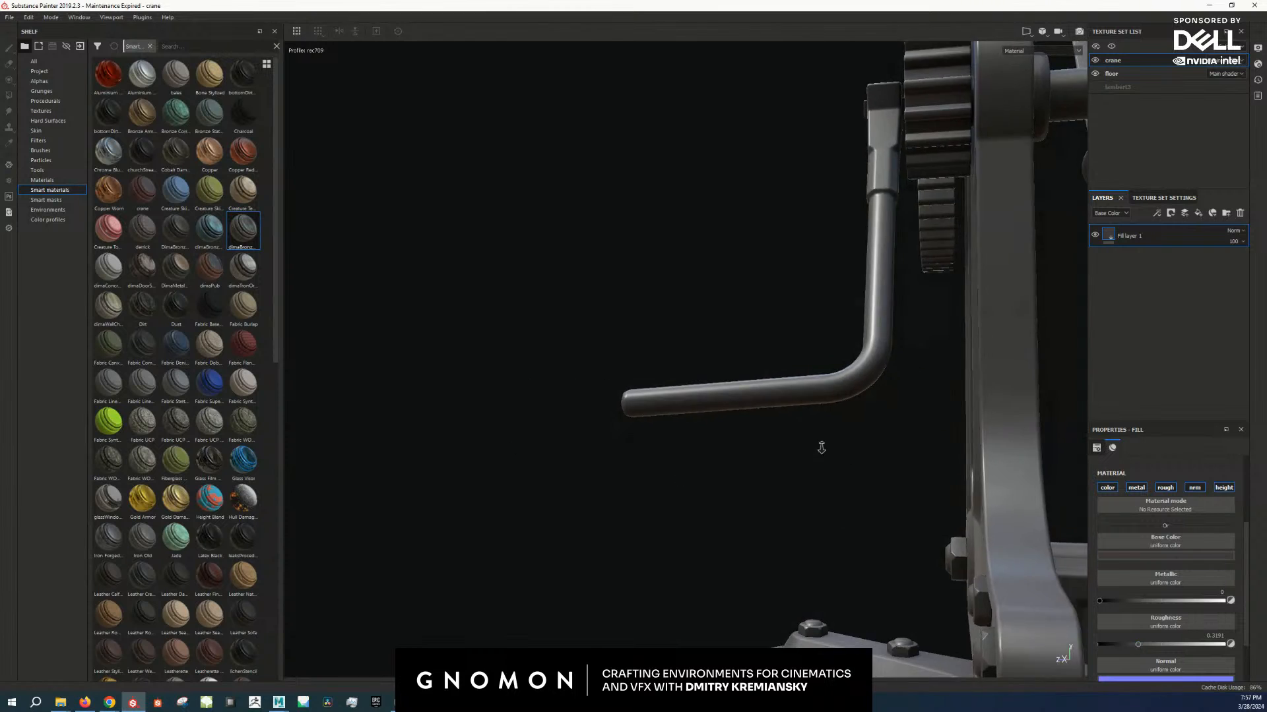
{"action": "left_click_drag", "start_coordinate": [578, 436], "coordinate": [713, 429], "text": "alt"}
{"action": "scroll", "coordinate": [732, 409], "scroll_direction": "down", "scroll_amount": 3}
{"action": "middle_click_drag", "start_coordinate": [759, 390], "coordinate": [746, 455], "text": "alt"}
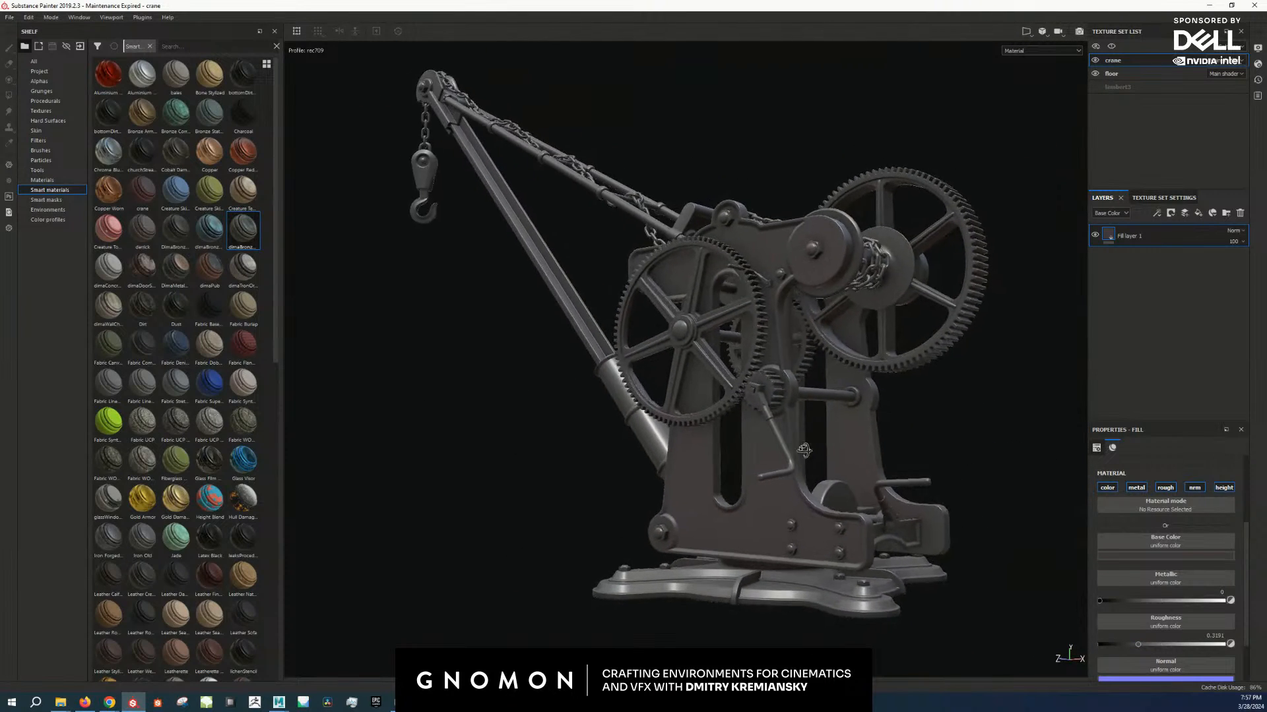
{"action": "left_click_drag", "start_coordinate": [746, 455], "coordinate": [851, 470], "text": "alt"}
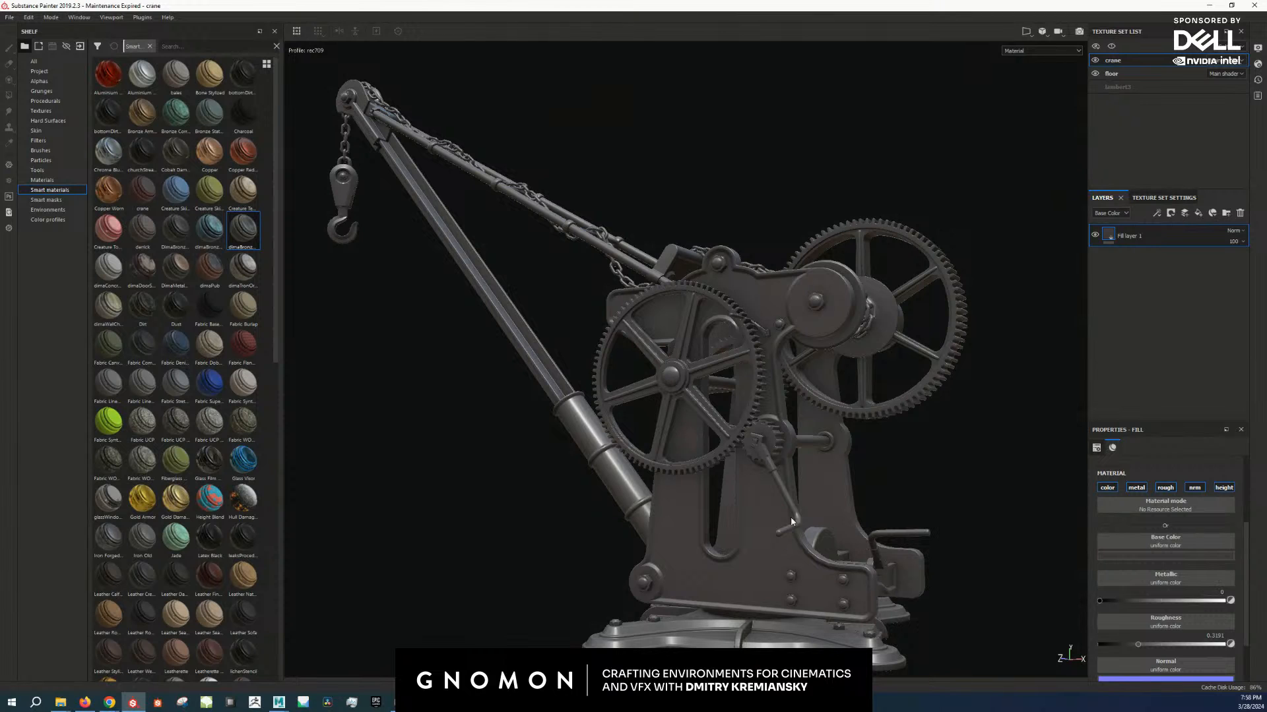
Step: Add a fill effect to the crane's base fill layer and limit it to the roughness channel
{"action": "scroll", "coordinate": [819, 546], "scroll_direction": "up", "scroll_amount": 3}
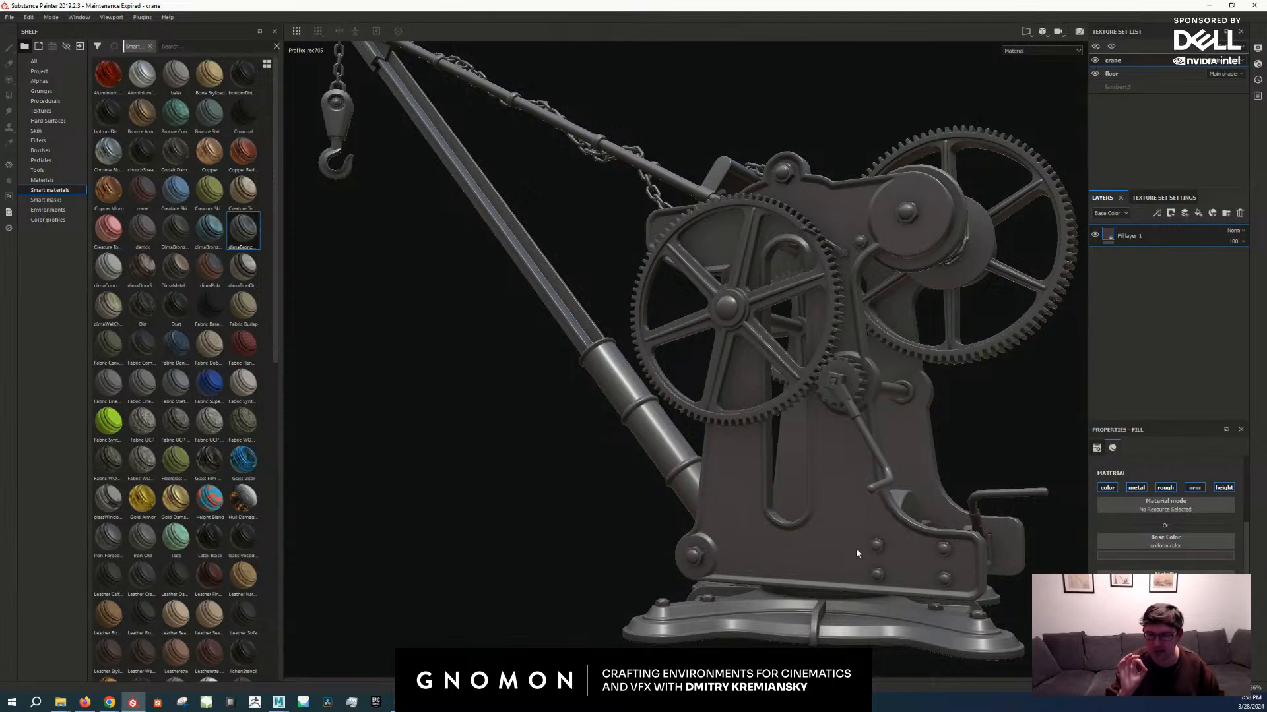
{"action": "scroll", "coordinate": [857, 549], "scroll_direction": "up", "scroll_amount": 5}
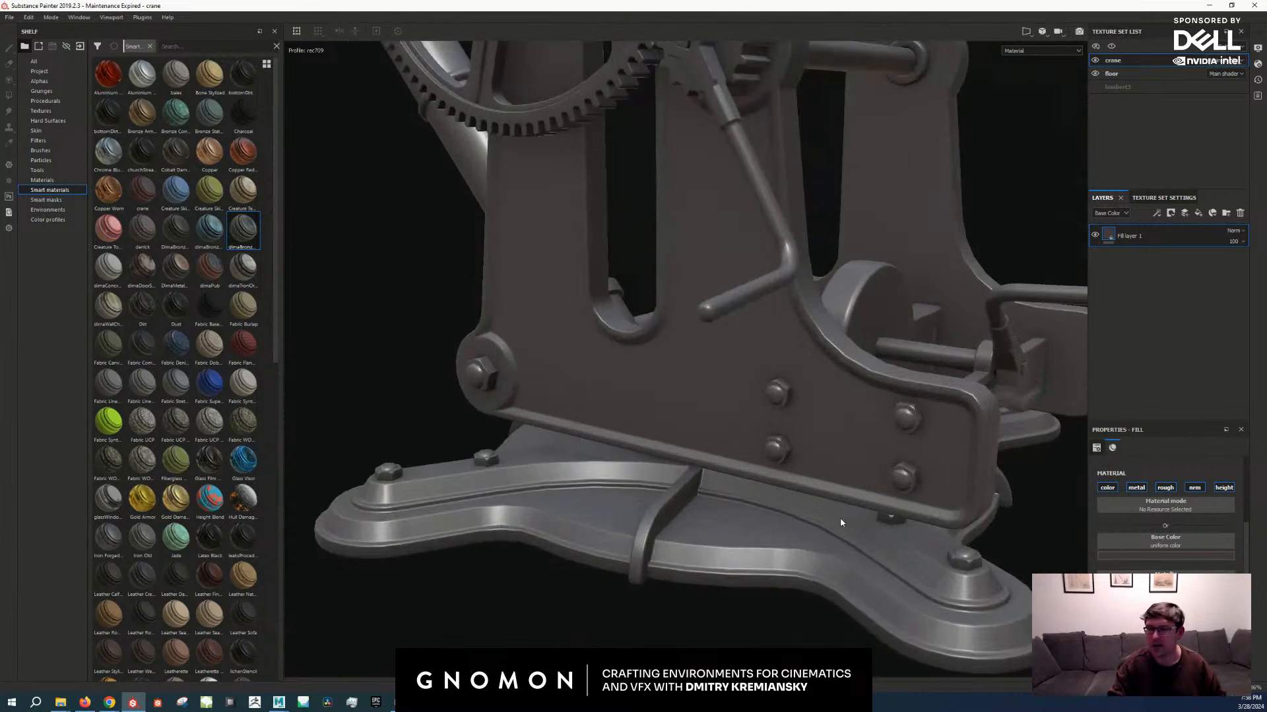
{"action": "left_click_drag", "start_coordinate": [841, 520], "coordinate": [868, 515], "text": "alt"}
{"action": "middle_click_drag", "start_coordinate": [843, 495], "coordinate": [848, 529], "text": "alt"}
{"action": "left_click_drag", "start_coordinate": [848, 528], "coordinate": [874, 510], "text": "alt"}
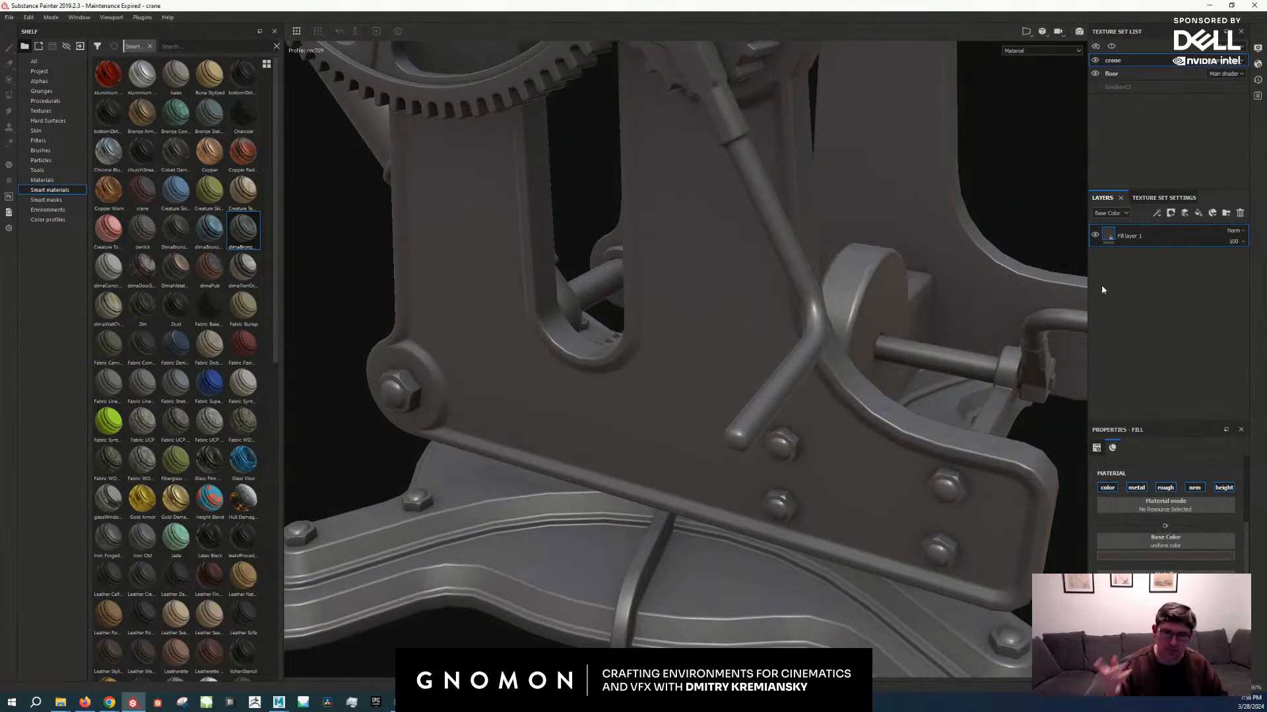
{"action": "scroll", "coordinate": [1165, 521], "scroll_direction": "down", "scroll_amount": 1}
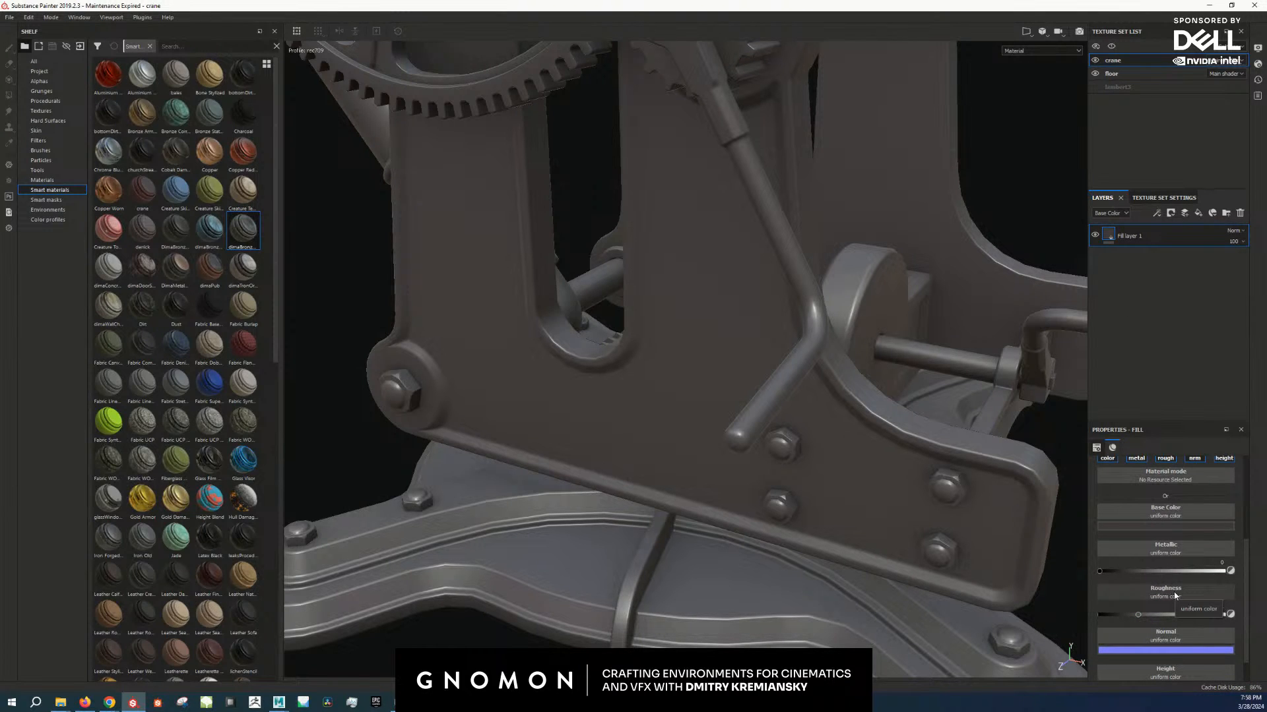
{"action": "right_click", "coordinate": [1106, 236]}
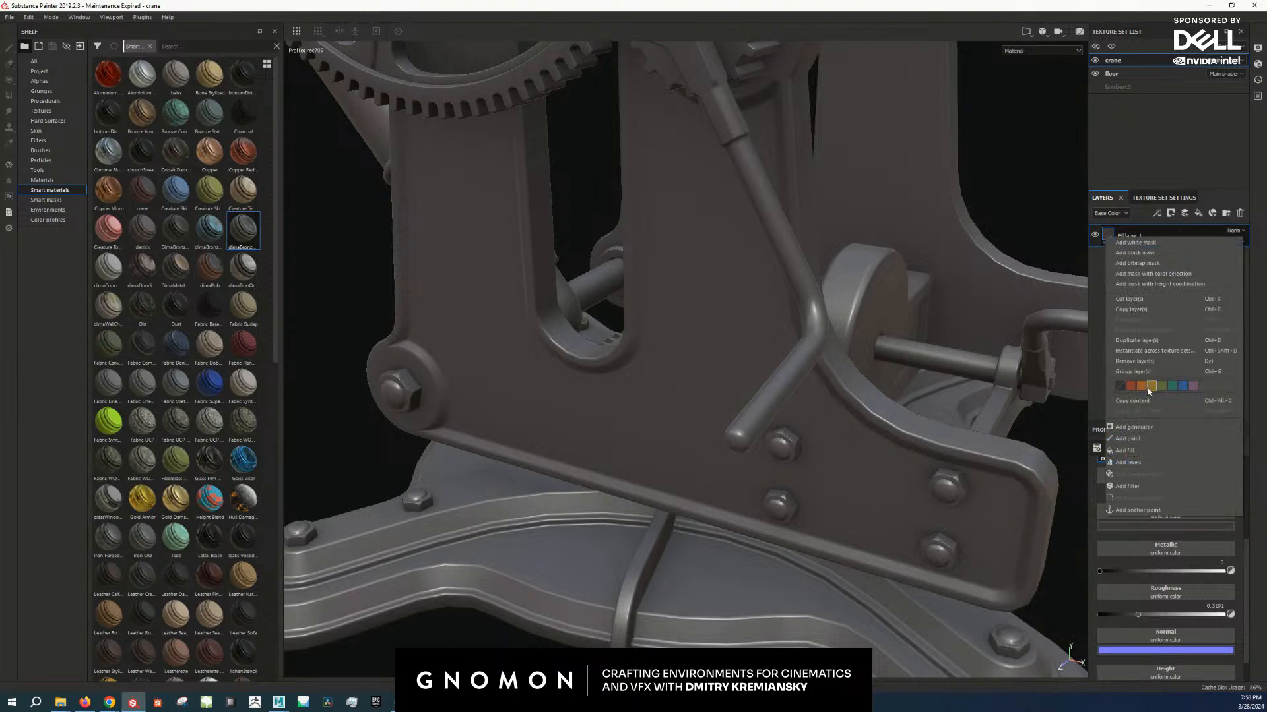
{"action": "left_click", "coordinate": [1147, 454]}
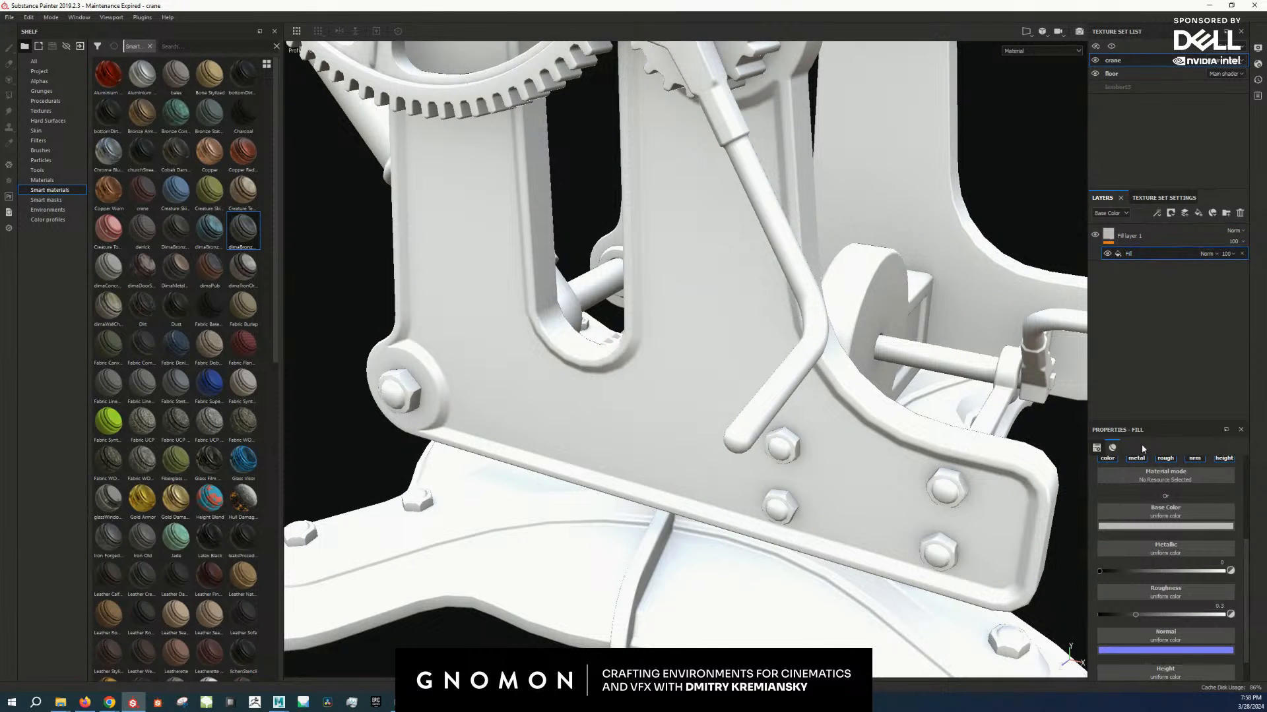
{"action": "left_click", "coordinate": [1166, 488]}
Step: Search the textures for scratches and assign Grunge Paint Scratched to the fill effect's roughness
{"action": "left_click", "coordinate": [1182, 546]}
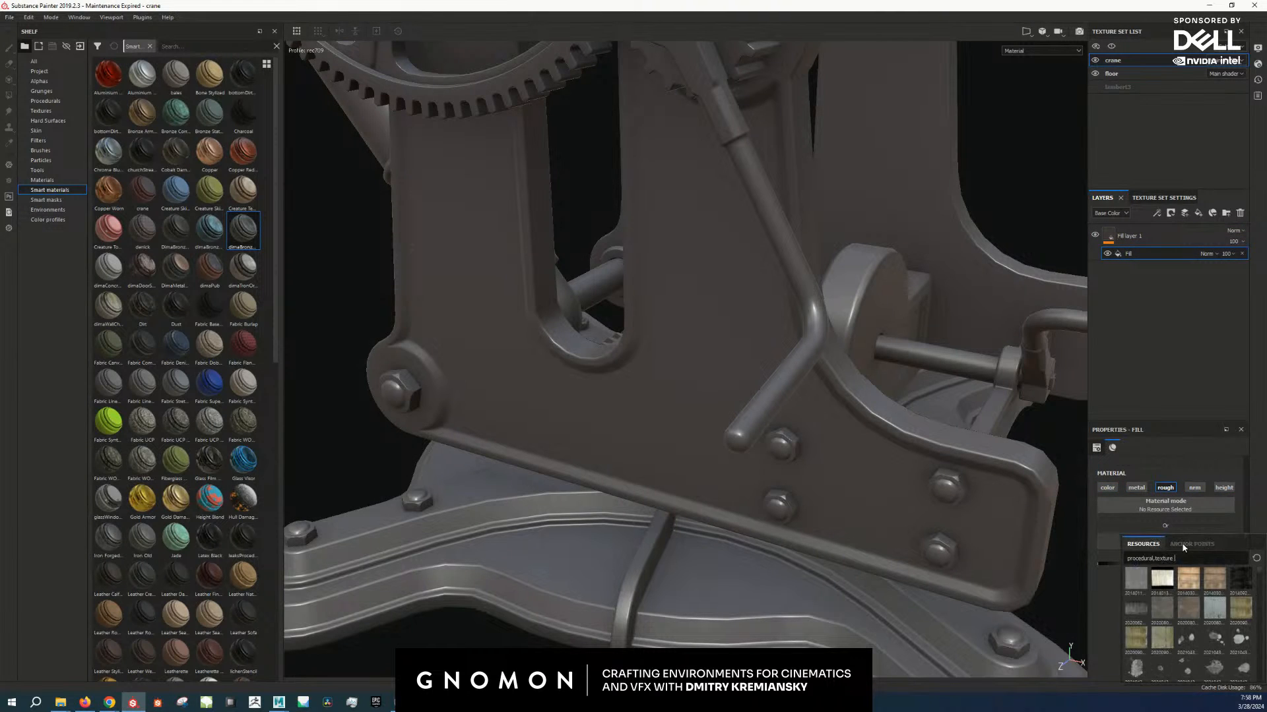
{"action": "type", "text": "scratc"}
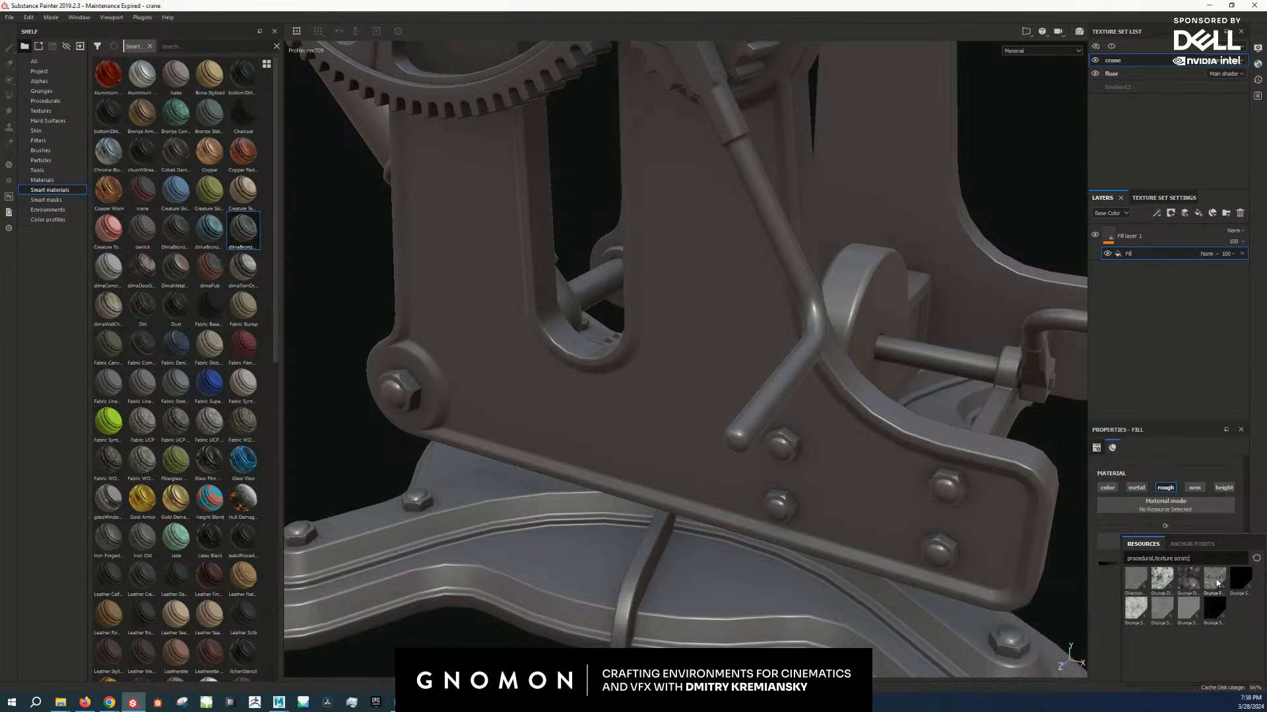
{"action": "left_click", "coordinate": [1216, 581]}
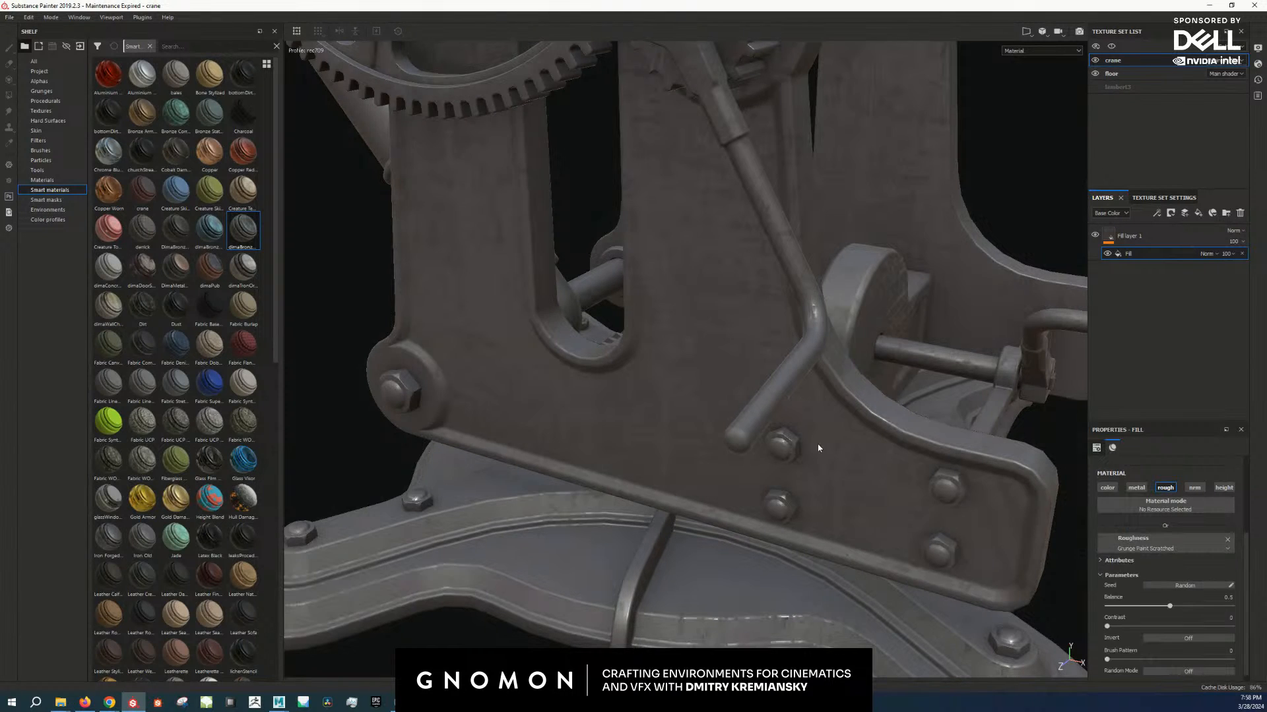
Step: Set the scratch texture's UV scale to 5 and its rotation to 17
{"action": "mouse_move", "coordinate": [820, 446]}
{"action": "left_mouse_down", "text": "alt"}
{"action": "mouse_move", "coordinate": [738, 322]}
{"action": "mouse_move", "coordinate": [882, 370]}
{"action": "mouse_move", "coordinate": [975, 481]}
{"action": "left_mouse_up", "text": "alt"}
{"action": "scroll", "coordinate": [1136, 470], "scroll_direction": "up", "scroll_amount": 3}
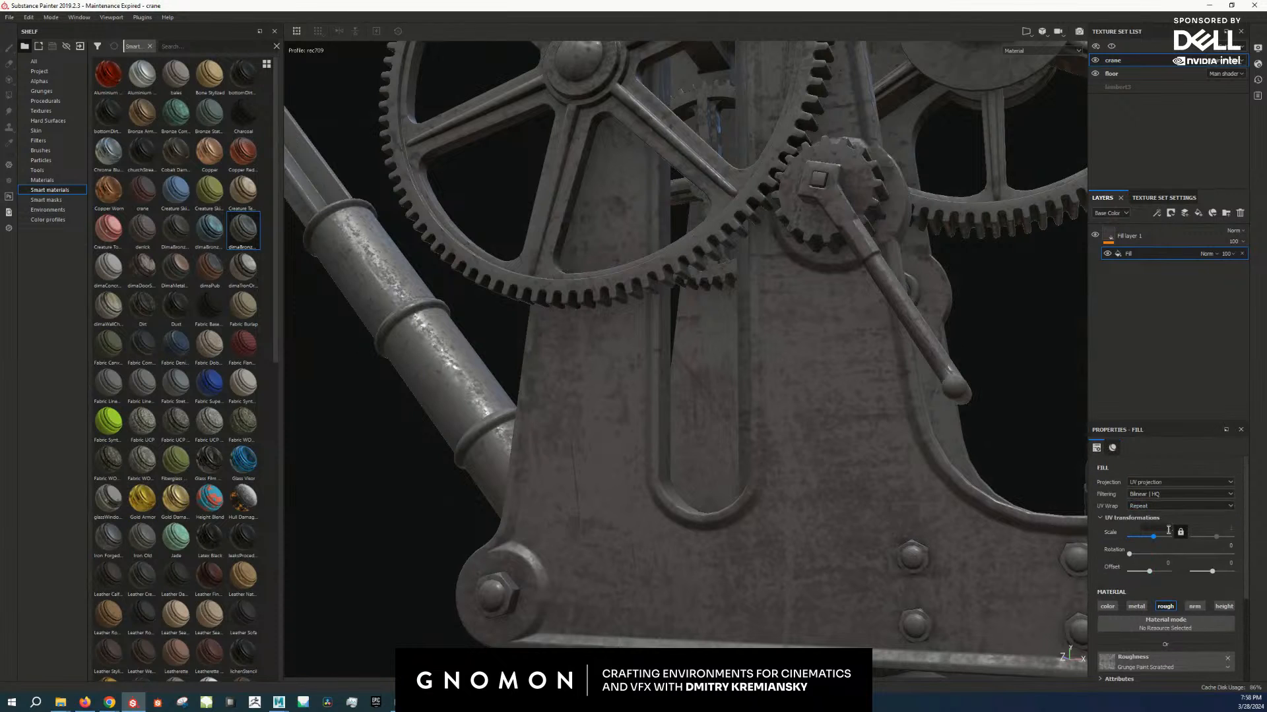
{"action": "type", "text": "5"}
{"action": "key", "text": "Return"}
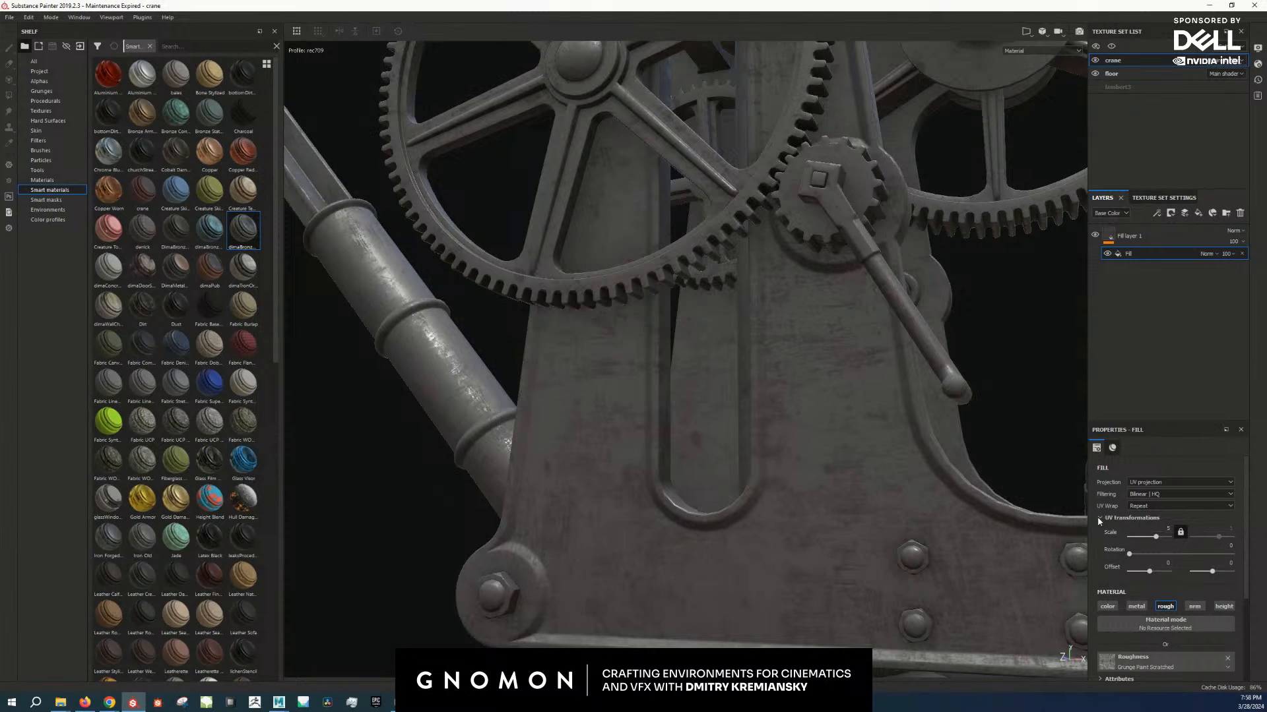
{"action": "left_click_drag", "start_coordinate": [717, 397], "coordinate": [906, 370], "text": "alt"}
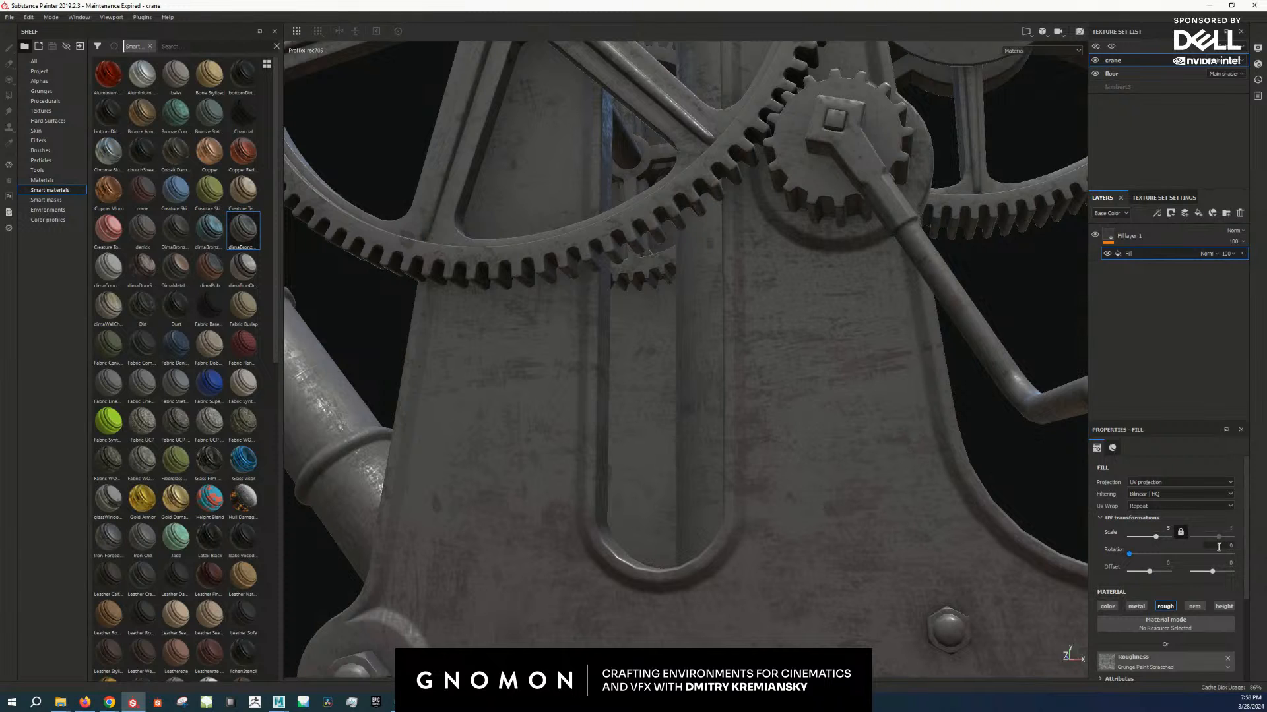
{"action": "left_click_drag", "start_coordinate": [1219, 548], "coordinate": [1242, 551]}
{"action": "type", "text": "17"}
{"action": "key", "text": "Return"}
{"action": "left_click_drag", "start_coordinate": [794, 410], "coordinate": [779, 350], "text": "alt"}
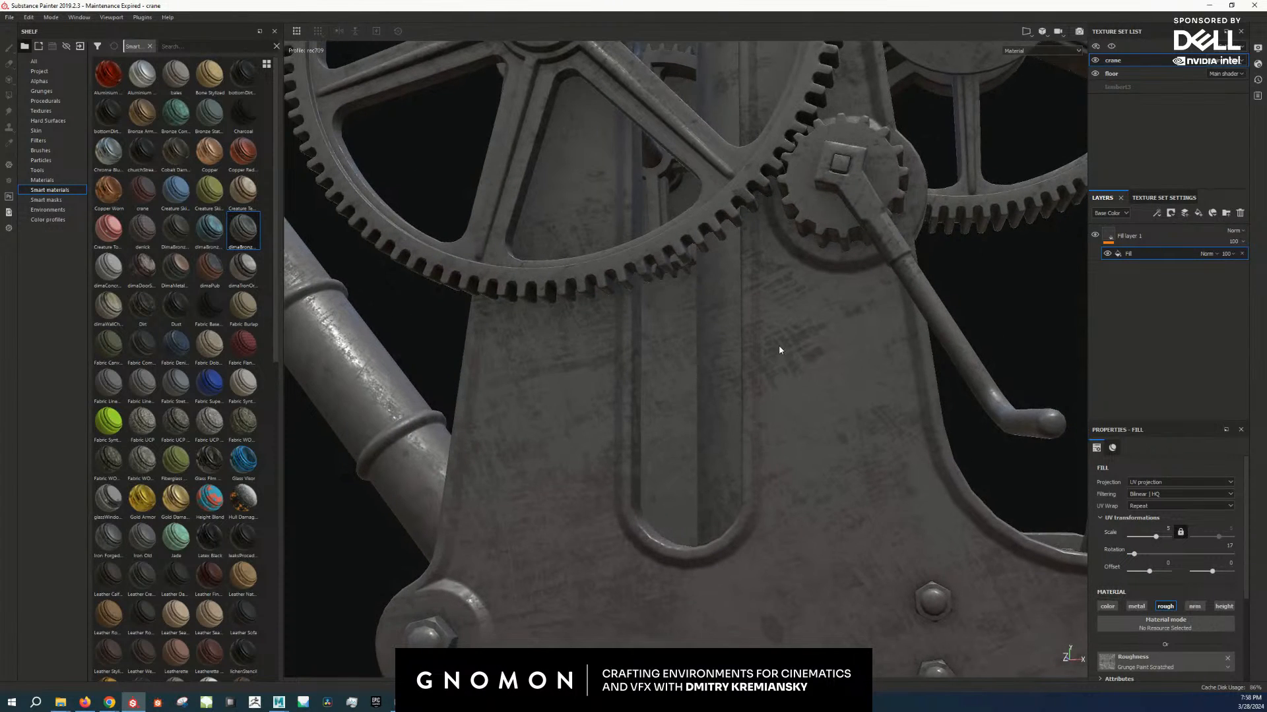
Step: Compare the scratches on the frame plate with and without the rotation by undoing and redoing it
{"action": "right_click_drag", "start_coordinate": [801, 440], "coordinate": [770, 432], "text": "alt"}
{"action": "middle_click_drag", "start_coordinate": [770, 432], "coordinate": [747, 401], "text": "alt"}
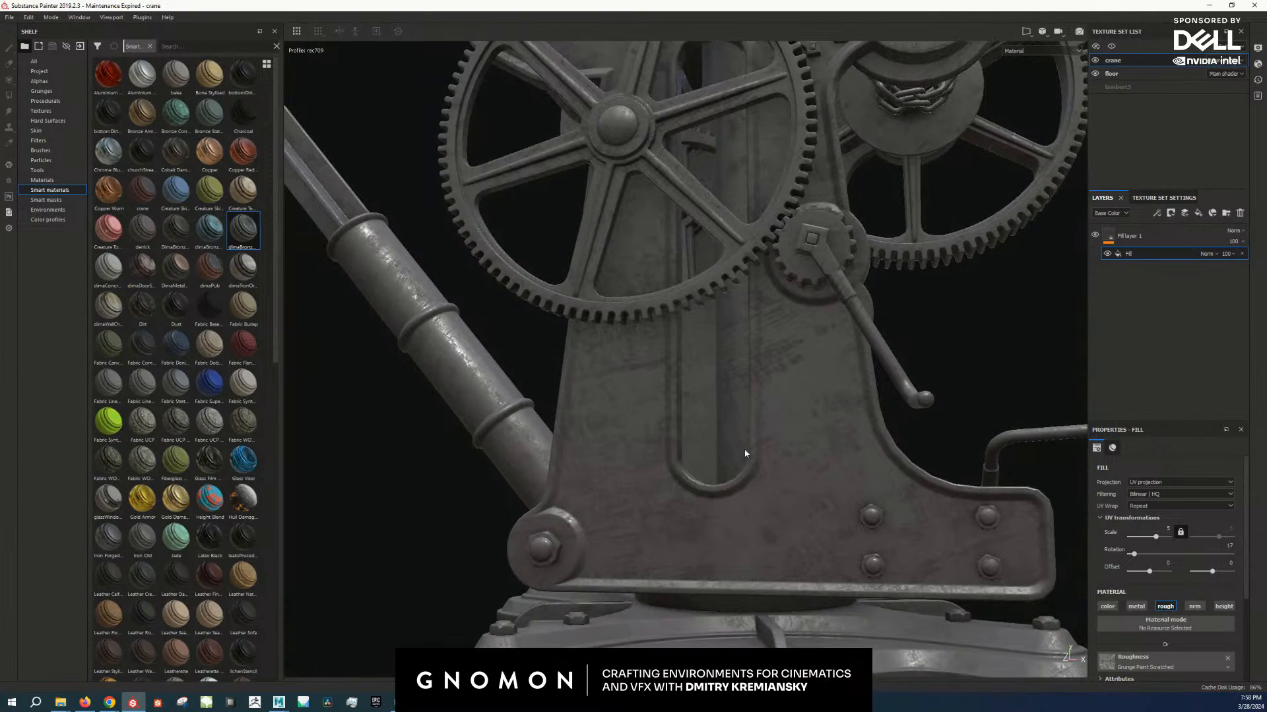
{"action": "key", "text": "ctrl+z"}
{"action": "right_click_drag", "start_coordinate": [835, 385], "coordinate": [837, 376], "text": "alt"}
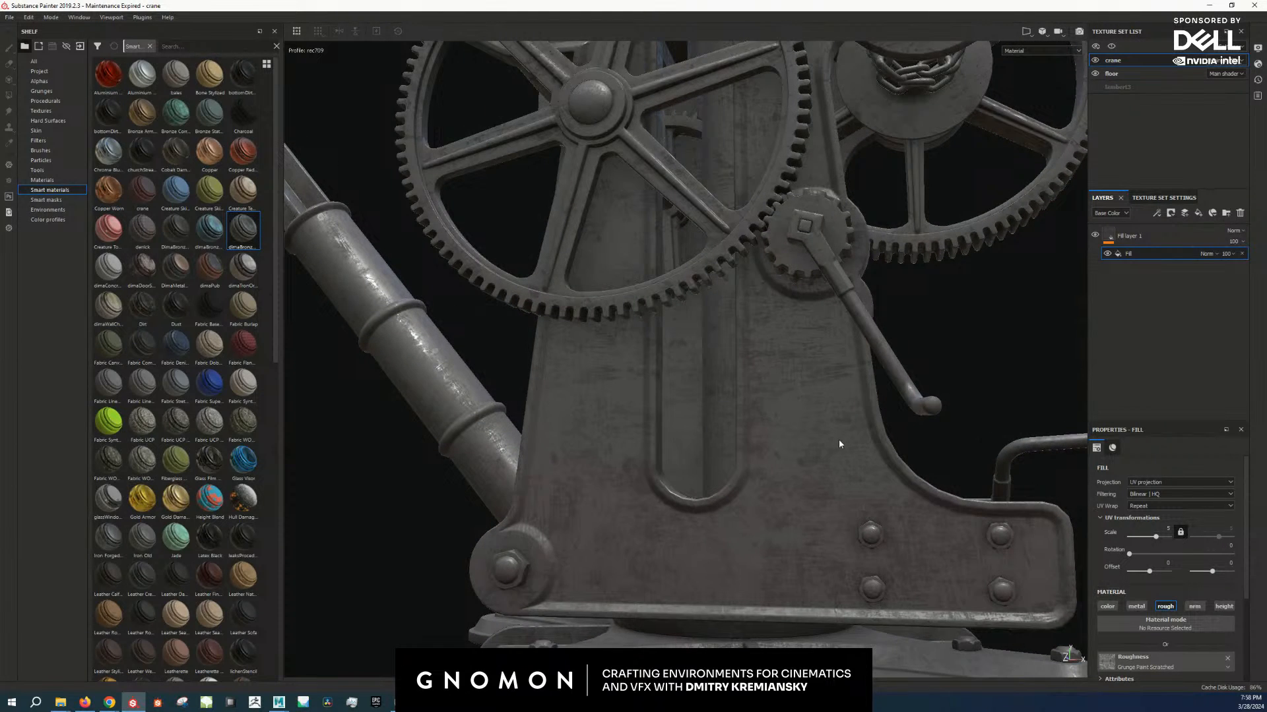
{"action": "left_click_drag", "start_coordinate": [839, 441], "coordinate": [831, 426], "text": "alt"}
{"action": "key", "text": "ctrl+y"}
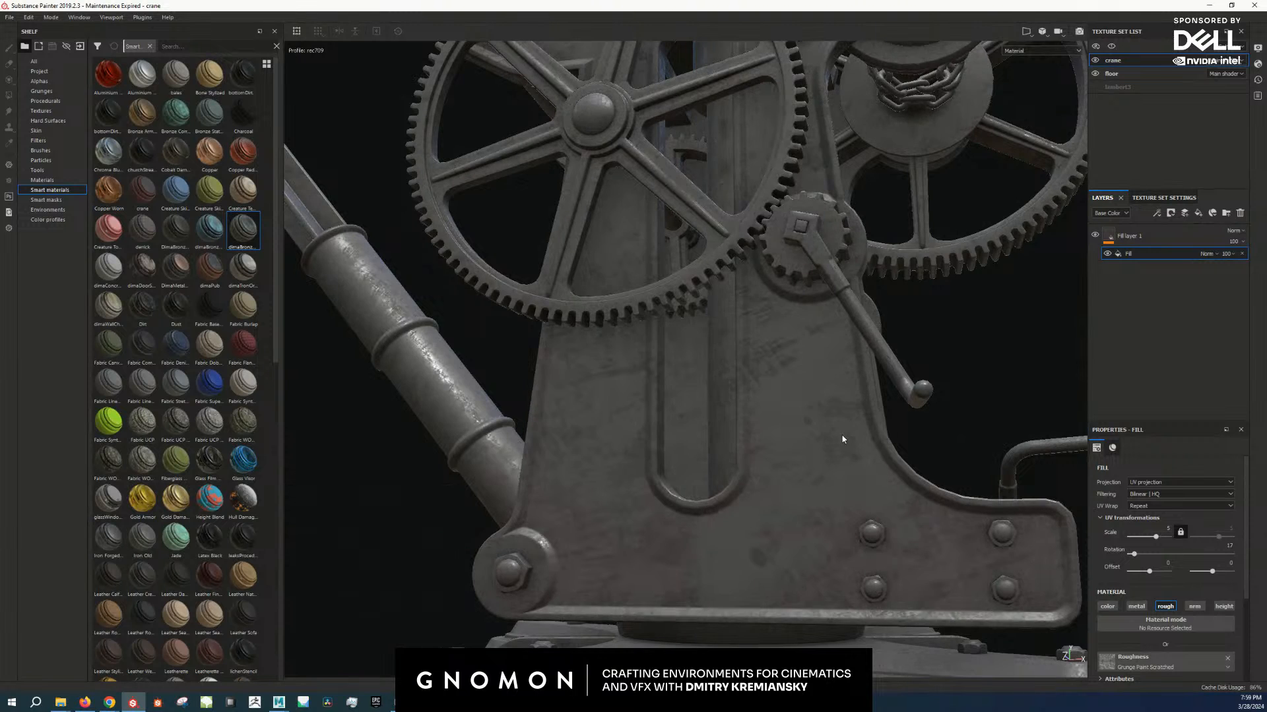
{"action": "right_click_drag", "start_coordinate": [842, 436], "coordinate": [847, 468], "text": "alt"}
{"action": "left_click_drag", "start_coordinate": [847, 468], "coordinate": [822, 422], "text": "alt"}
Step: Switch the layer stack to the Roughness channel and set the fill effect's blend mode to Soft light
{"action": "left_click", "coordinate": [1112, 231]}
{"action": "left_click", "coordinate": [1112, 214]}
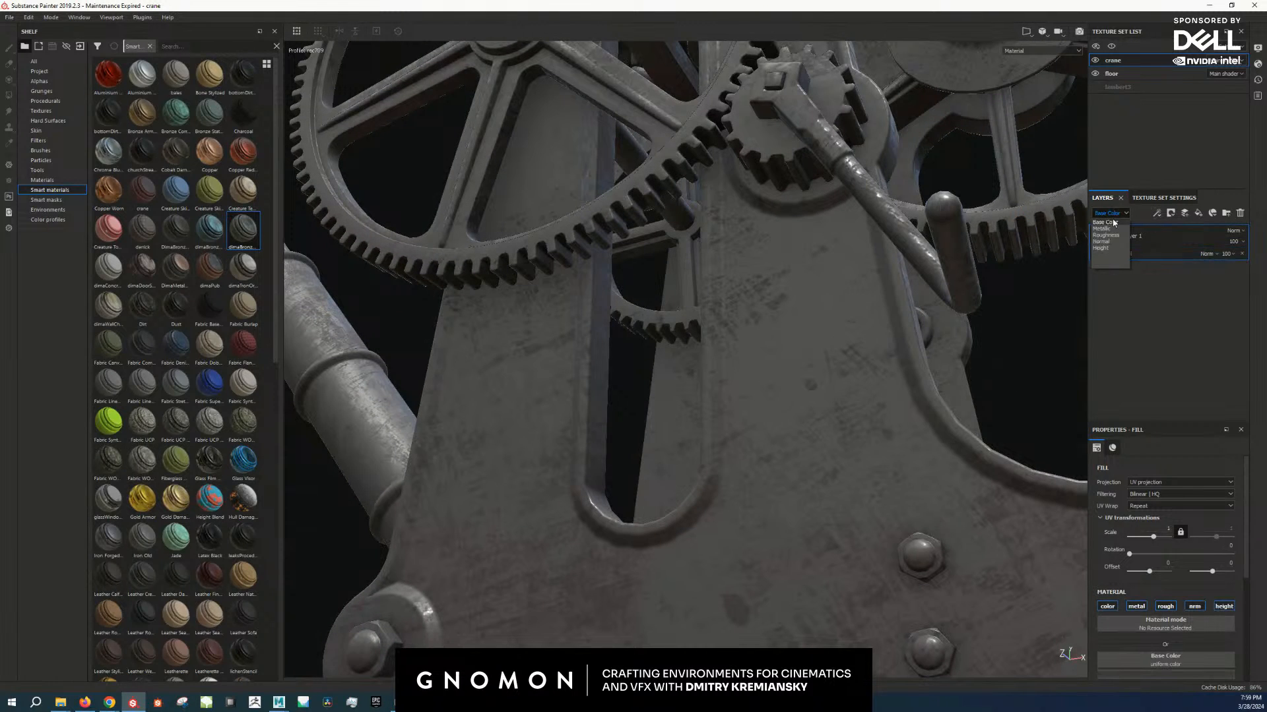
{"action": "left_click", "coordinate": [1106, 235]}
{"action": "left_click", "coordinate": [1206, 253]}
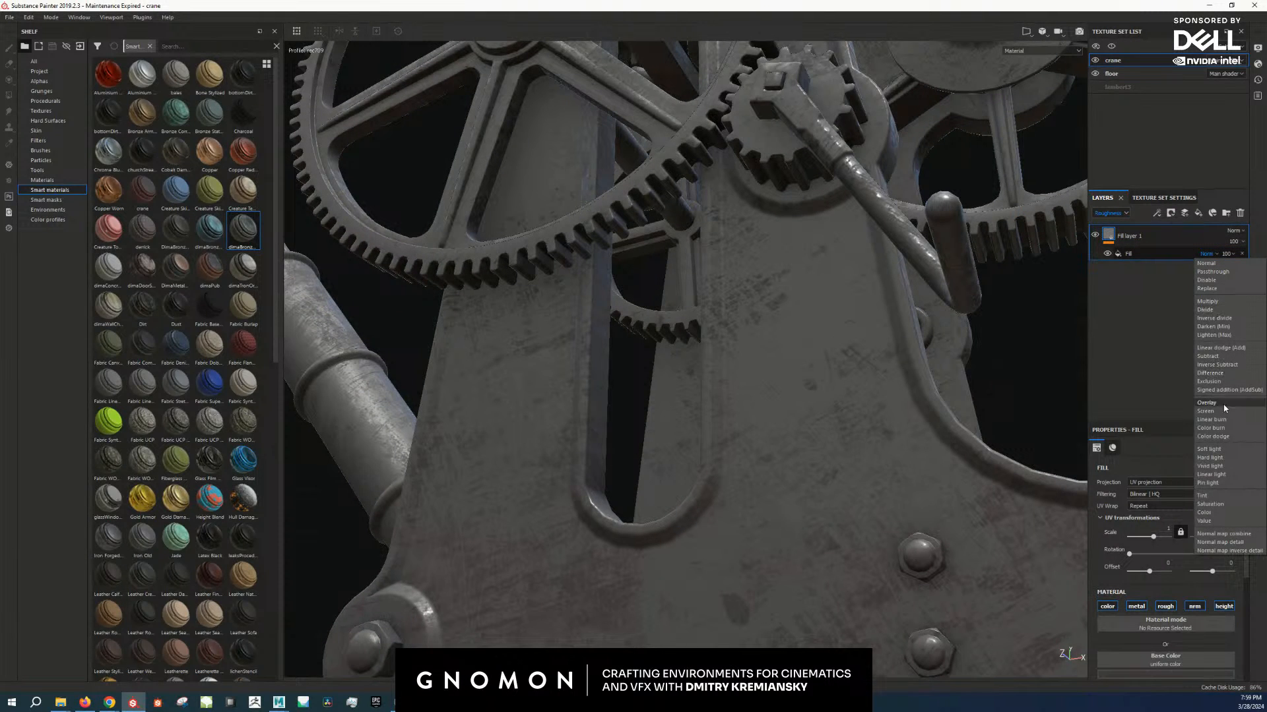
{"action": "left_click", "coordinate": [1209, 449]}
Step: View the roughness channel alone and compare it with the scratch fill effect hidden and shown
{"action": "key", "text": "c"}
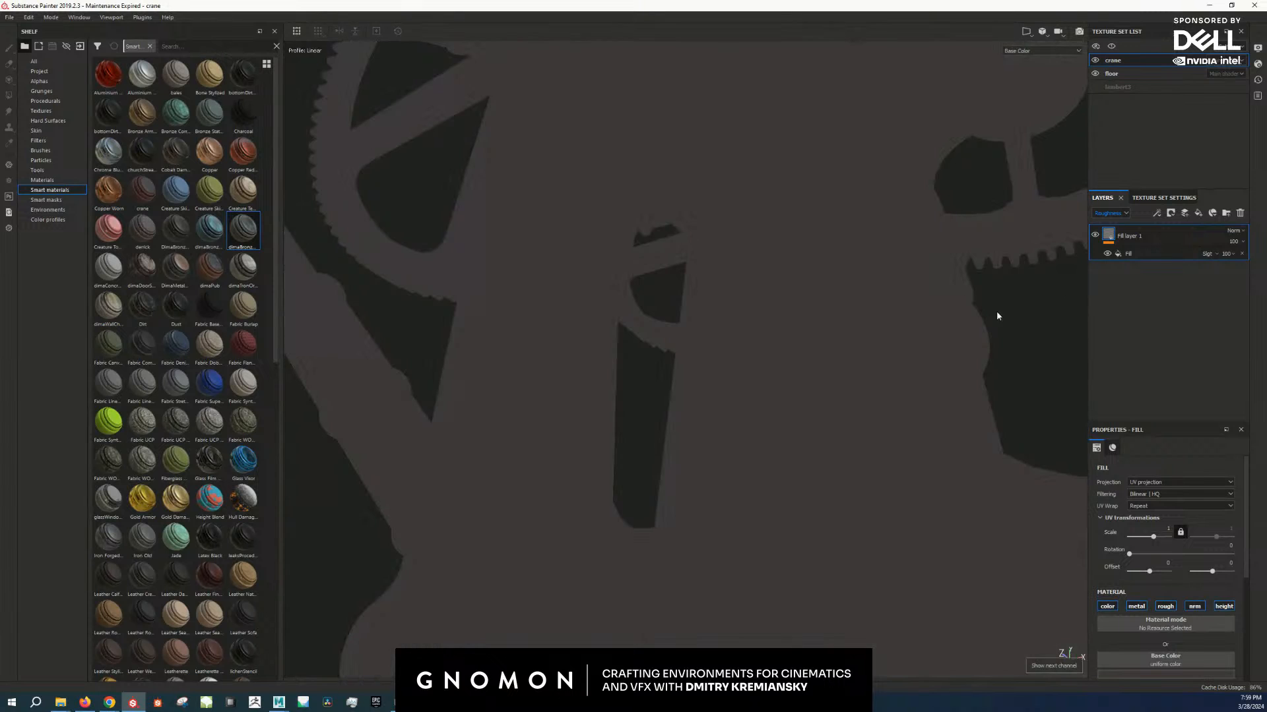
{"action": "key", "text": "c"}
{"action": "key", "text": "c"}
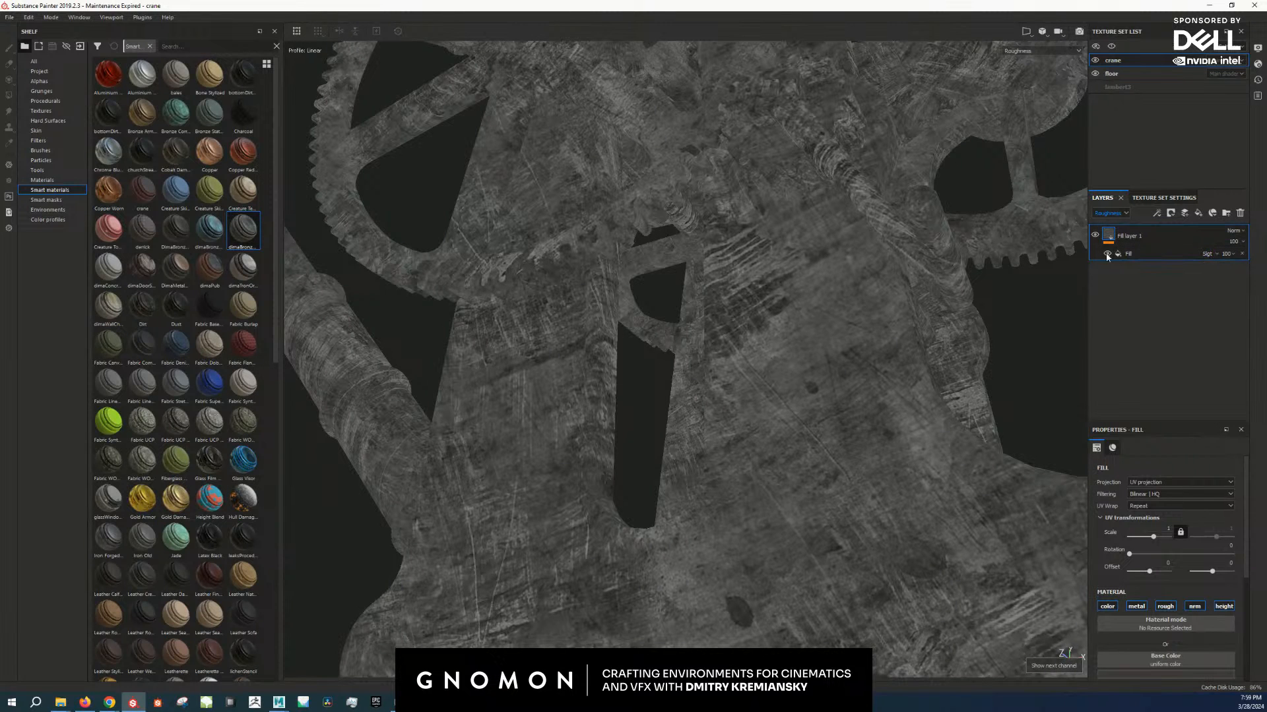
{"action": "left_click", "coordinate": [1107, 254]}
{"action": "left_click", "coordinate": [1108, 255]}
Step: Lower the scratch fill effect's roughness opacity to about 32 and check the frame plate in material view
{"action": "left_click", "coordinate": [1229, 255]}
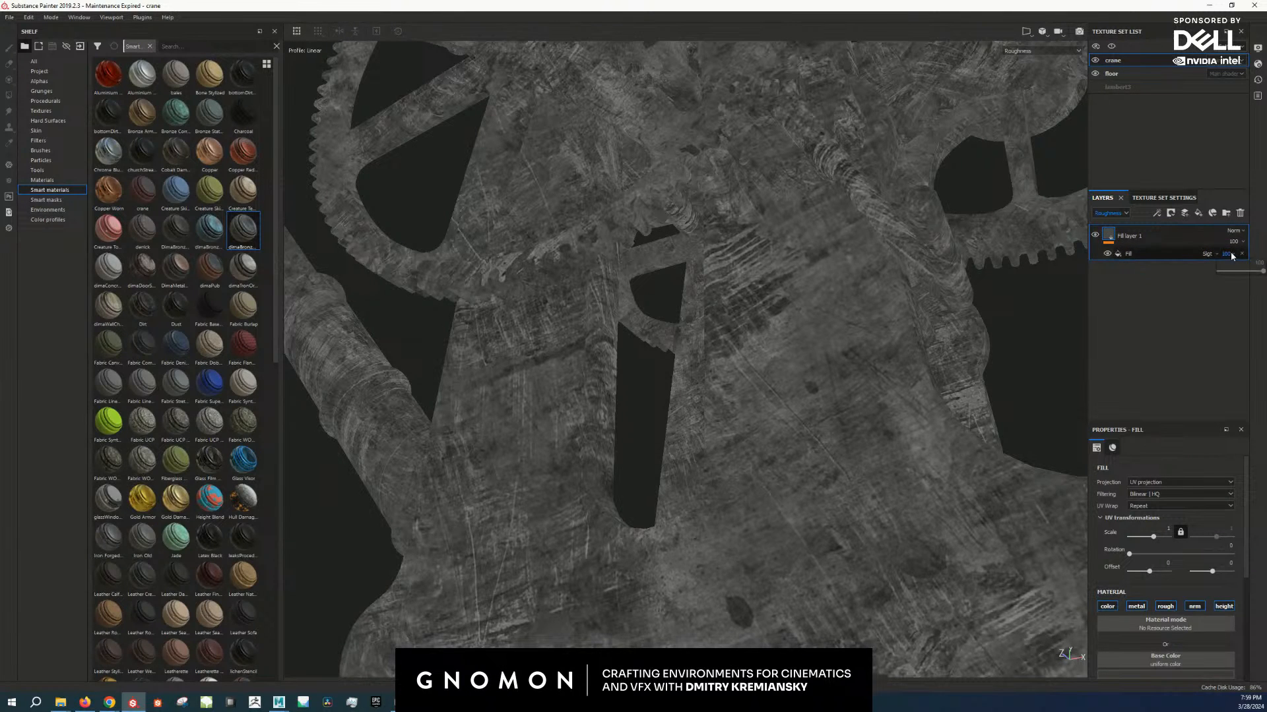
{"action": "left_click_drag", "start_coordinate": [1237, 272], "coordinate": [1221, 271]}
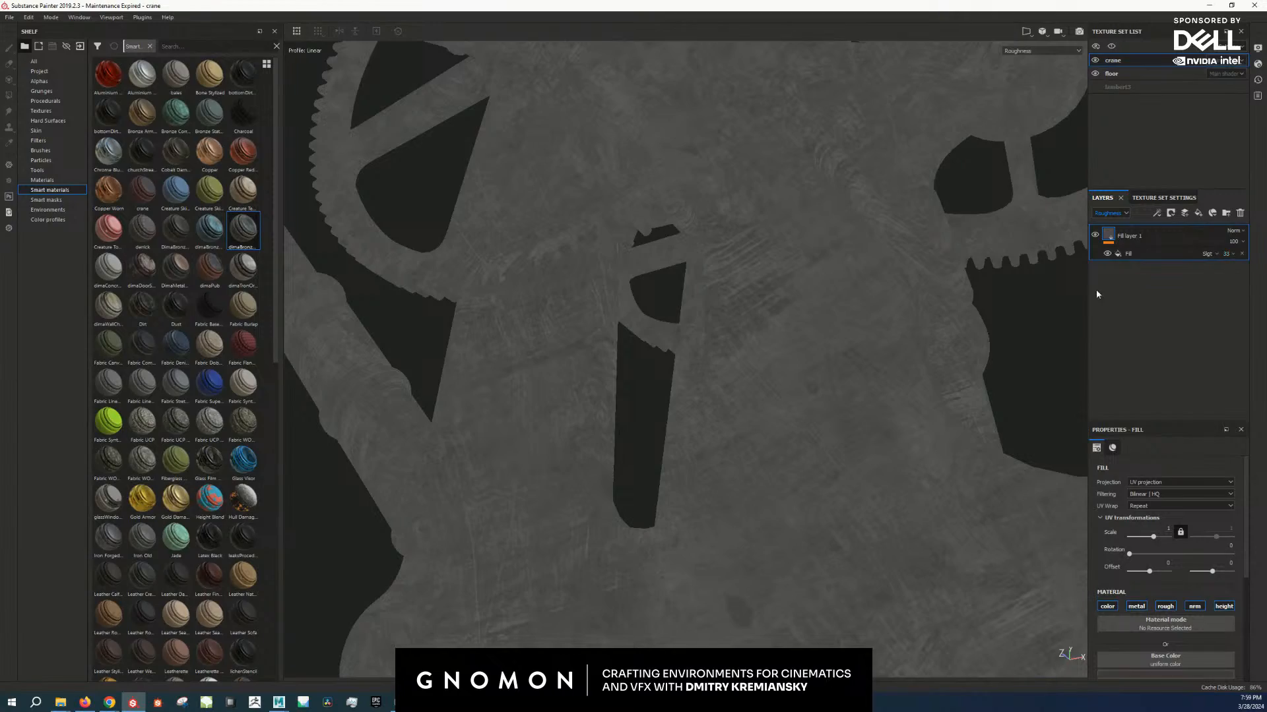
{"action": "left_click_drag", "start_coordinate": [910, 391], "coordinate": [896, 411], "text": "alt"}
{"action": "key", "text": "m"}
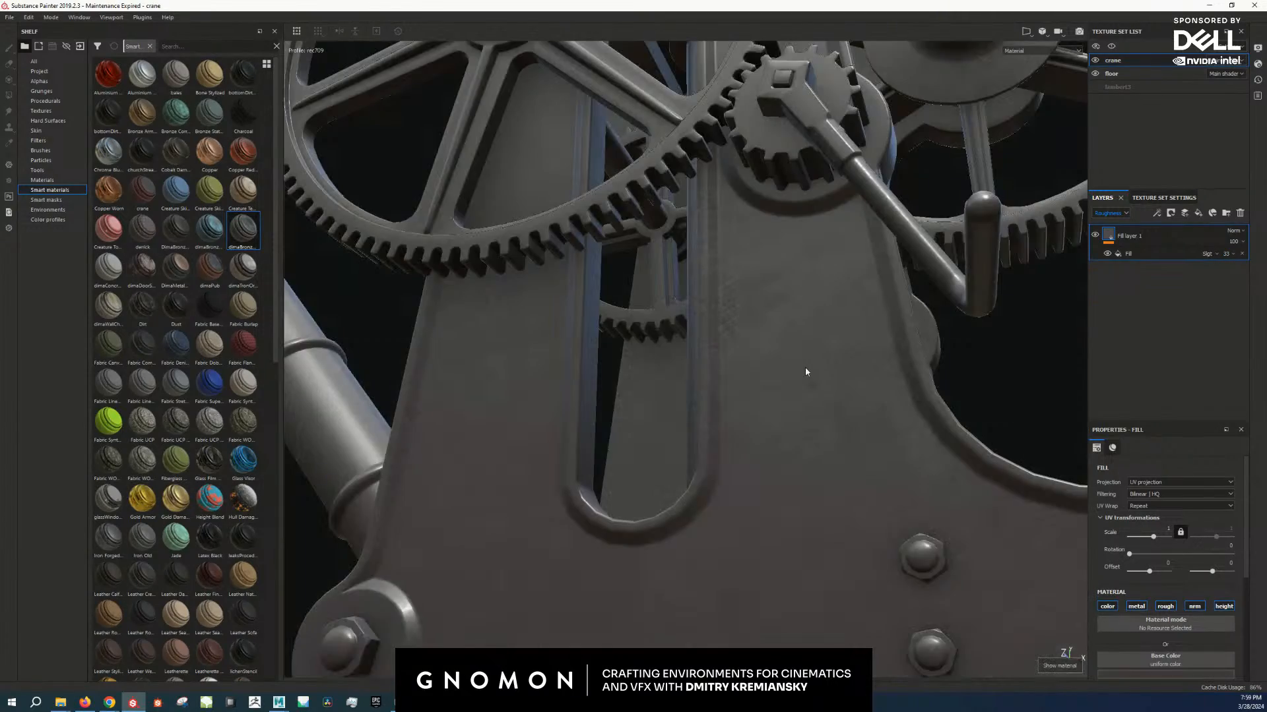
{"action": "left_click_drag", "start_coordinate": [805, 368], "coordinate": [926, 340], "text": "alt"}
{"action": "left_click_drag", "start_coordinate": [859, 374], "coordinate": [854, 388], "text": "alt"}
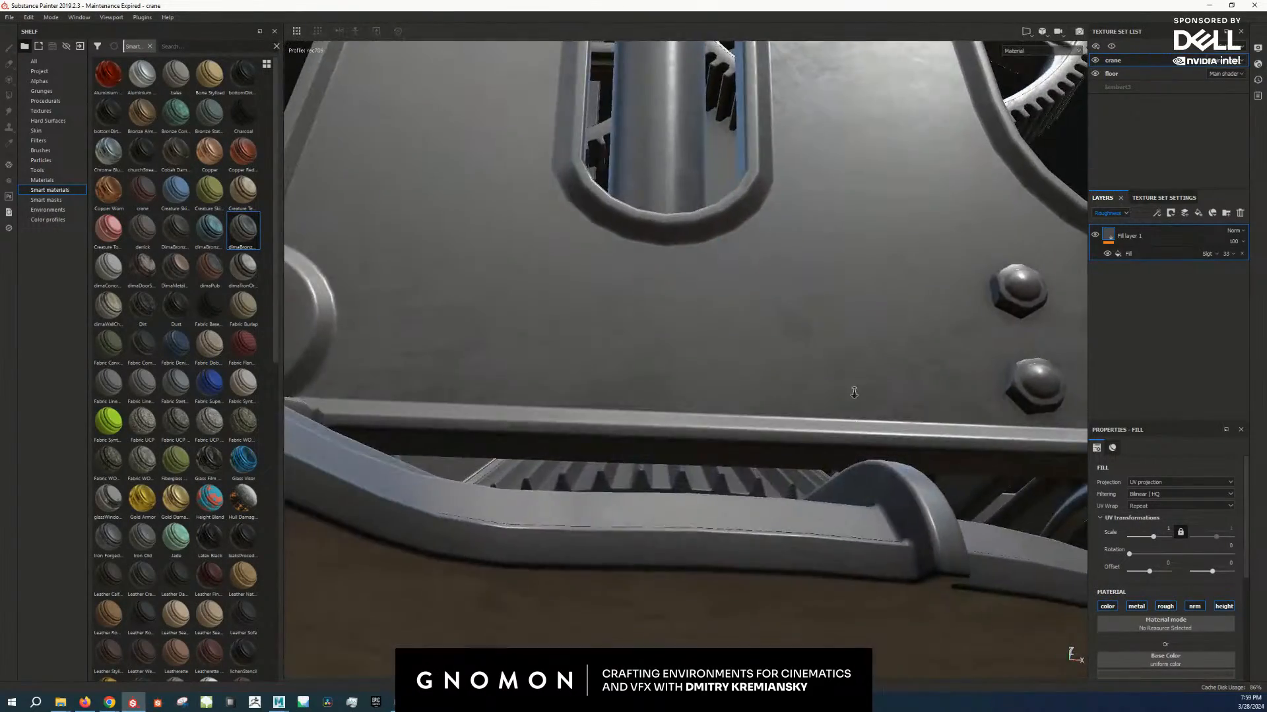
{"action": "middle_click_drag", "start_coordinate": [854, 388], "coordinate": [692, 505], "text": "alt"}
Step: Enable the height channel on the scratch fill effect and assign Grunge Paint Scratched to it
{"action": "scroll", "coordinate": [1170, 622], "scroll_direction": "down", "scroll_amount": 5}
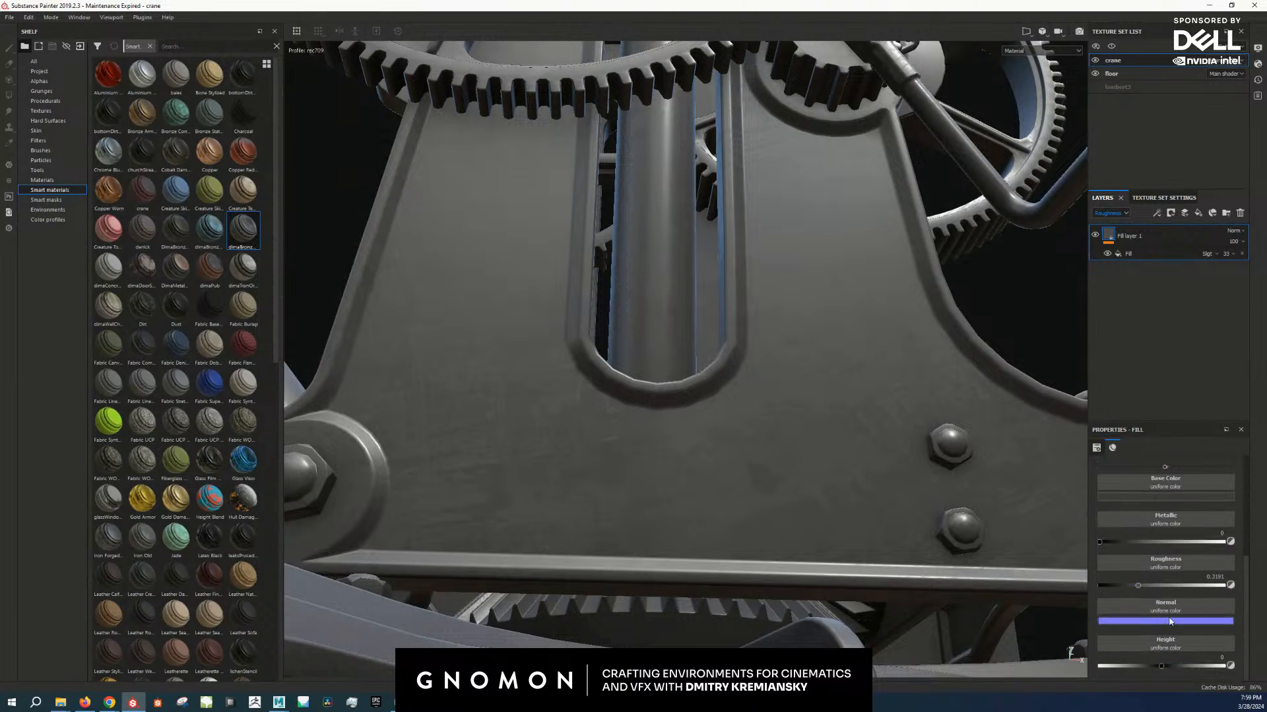
{"action": "left_click", "coordinate": [1139, 254]}
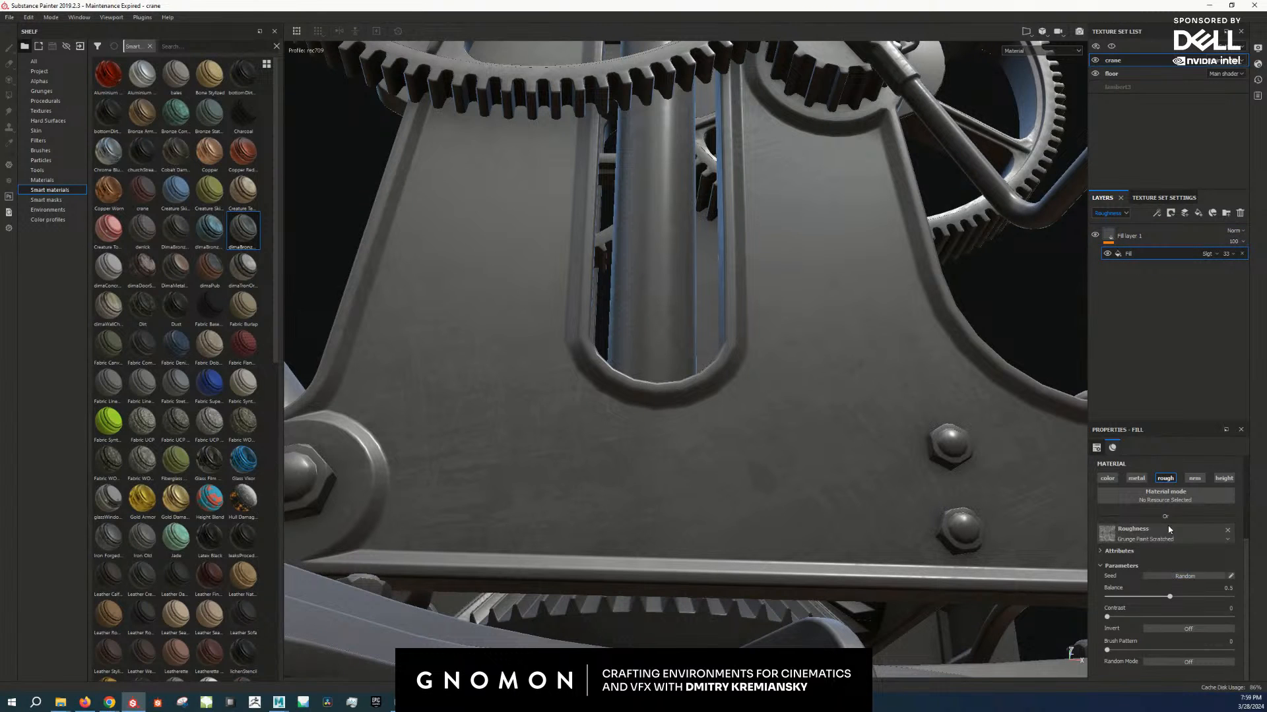
{"action": "left_click", "coordinate": [1218, 482]}
{"action": "scroll", "coordinate": [1184, 607], "scroll_direction": "down", "scroll_amount": 3}
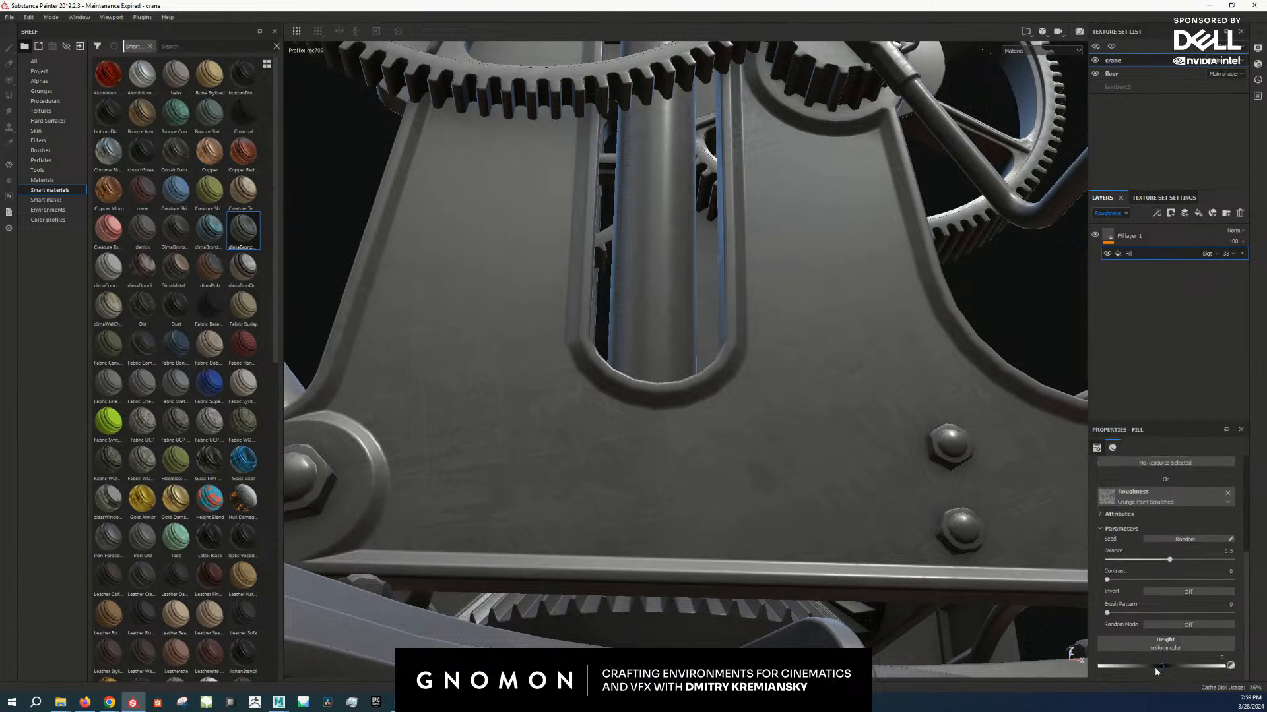
{"action": "left_click", "coordinate": [1170, 649]}
{"action": "left_click", "coordinate": [1213, 535]}
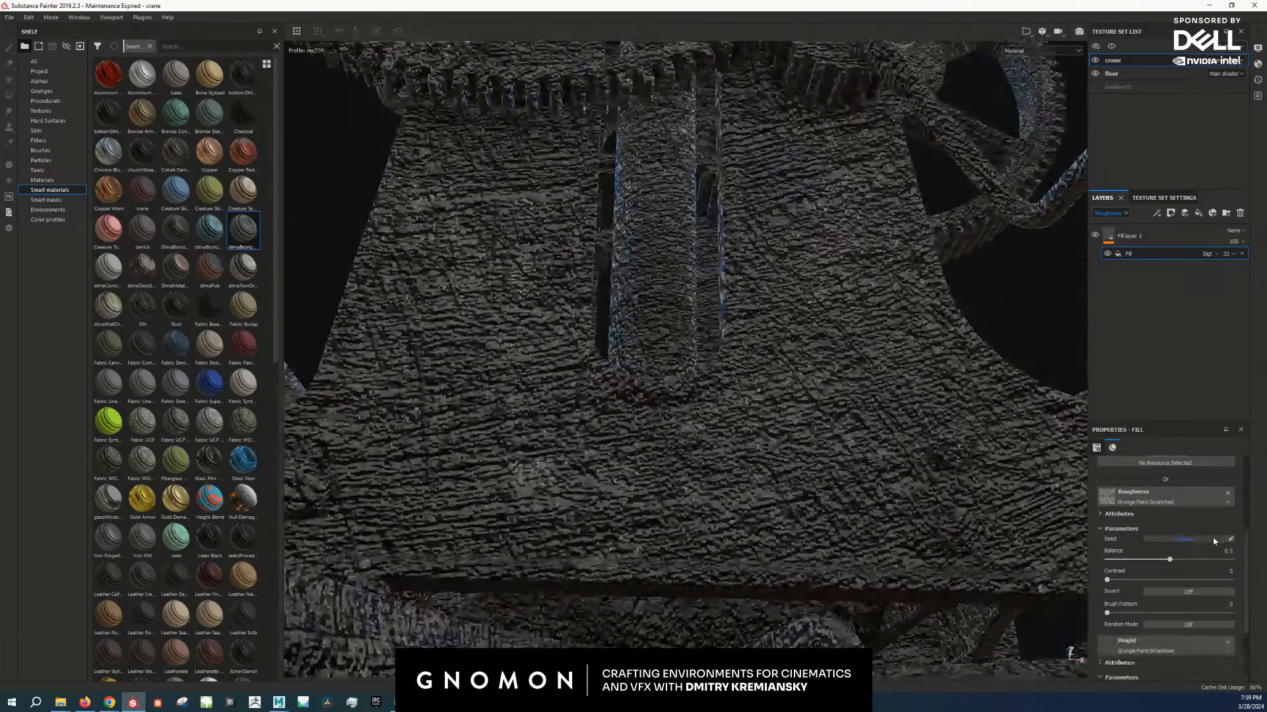
Step: Switch the layer stack to the Height channel, set the fill effect's opacity to 1, and check the crane's surface relief
{"action": "scroll", "coordinate": [1187, 541], "scroll_direction": "up", "scroll_amount": 3}
{"action": "left_click", "coordinate": [1112, 213]}
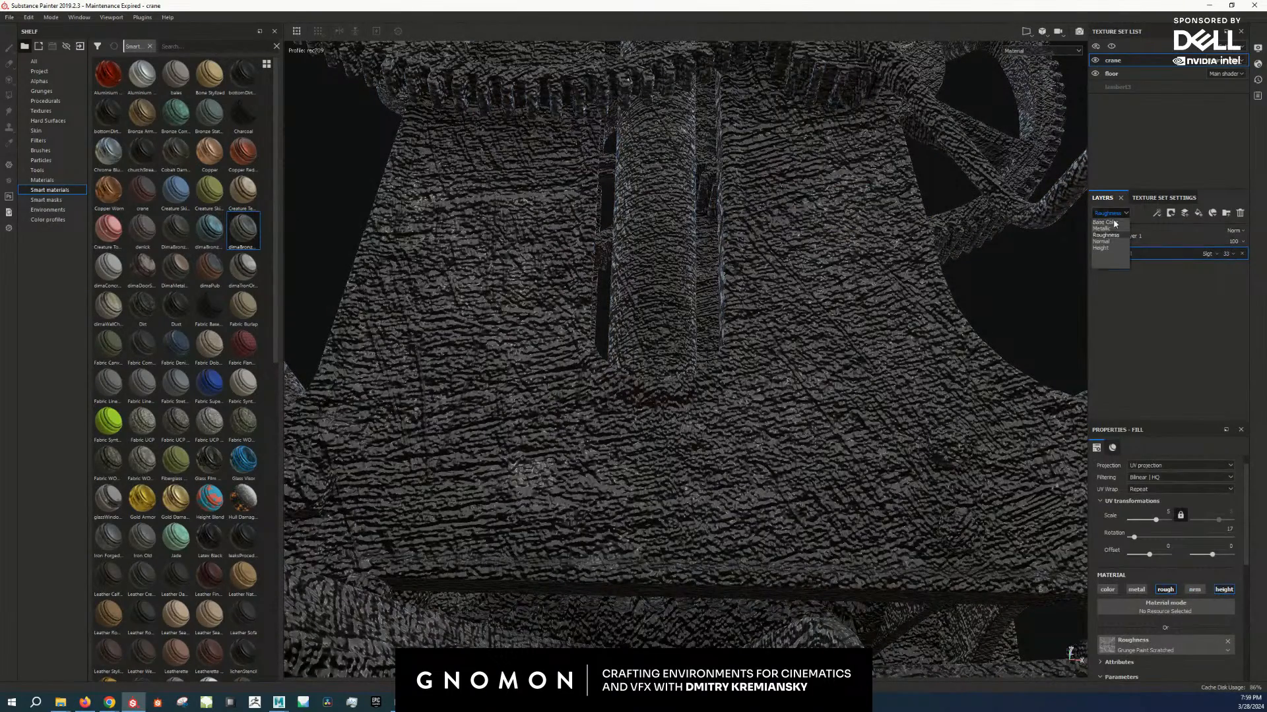
{"action": "left_click", "coordinate": [1109, 249]}
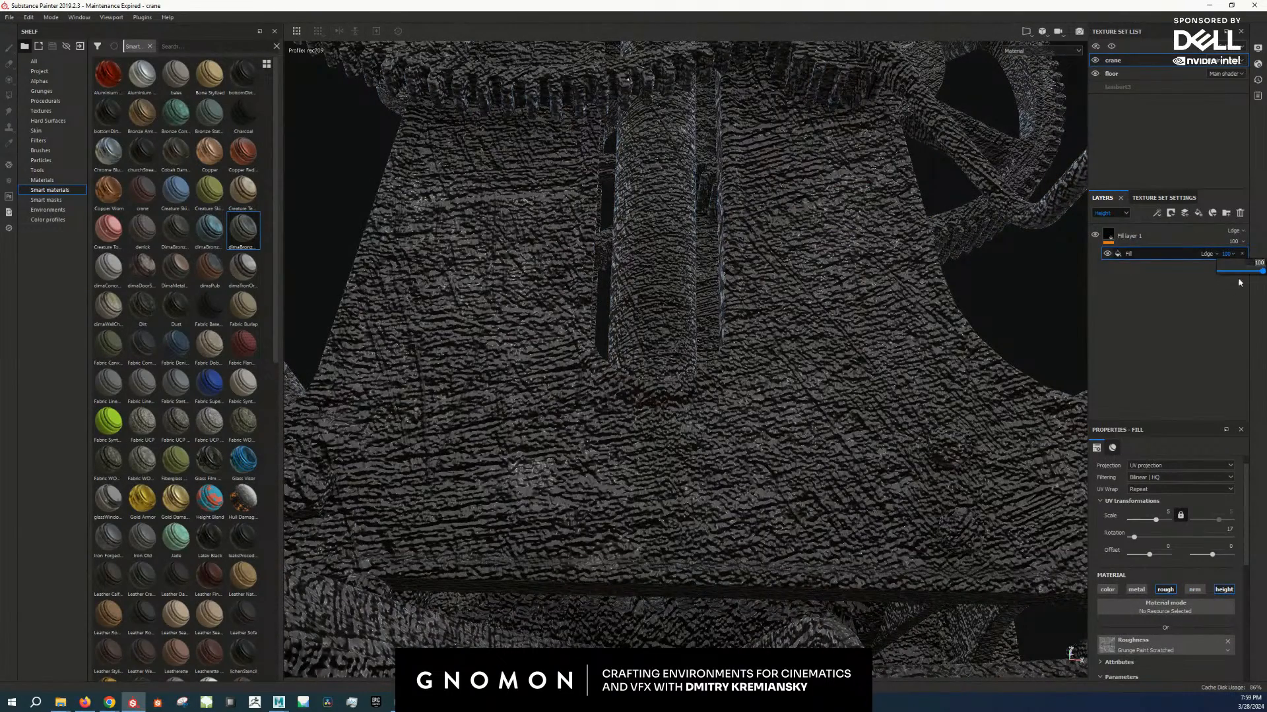
{"action": "key", "text": "Return"}
{"action": "left_click_drag", "start_coordinate": [985, 346], "coordinate": [333, 306], "text": "alt"}
{"action": "right_click_drag", "start_coordinate": [333, 305], "coordinate": [305, 300], "text": "alt"}
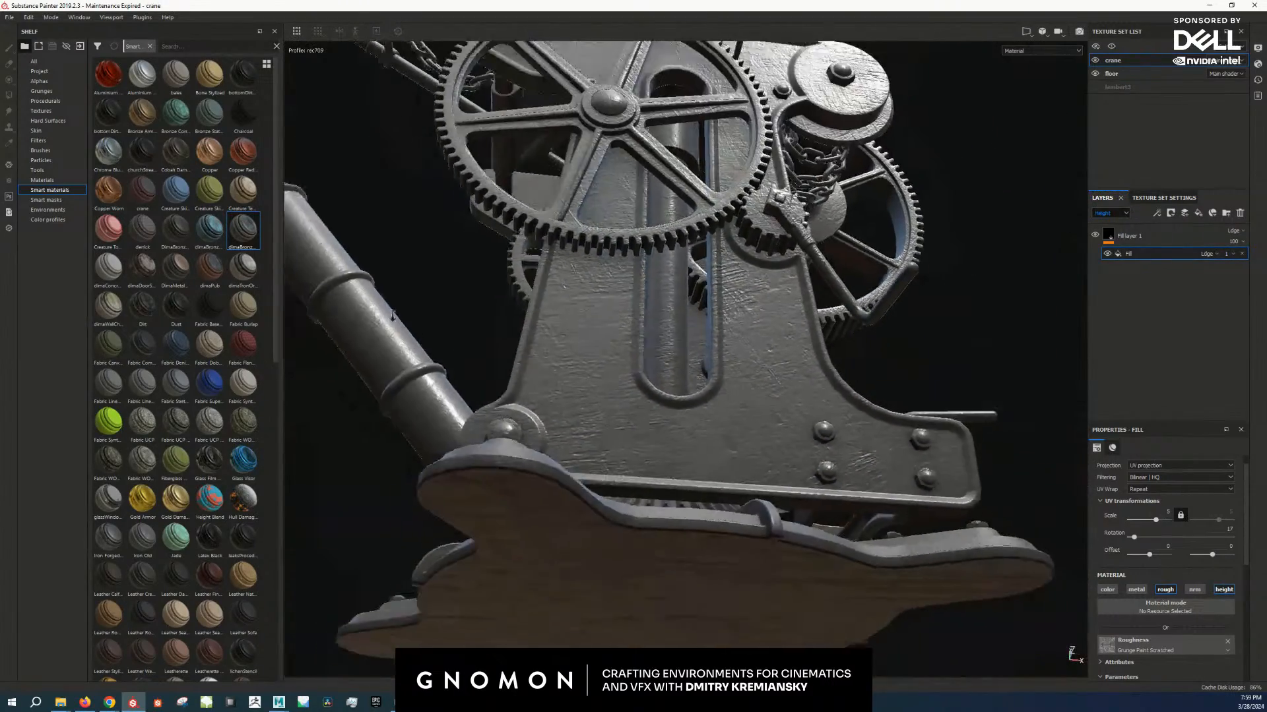
Step: Add a second fill effect to Fill layer 1 with only its height channel enabled
{"action": "left_click_drag", "start_coordinate": [626, 291], "coordinate": [744, 438], "text": "alt"}
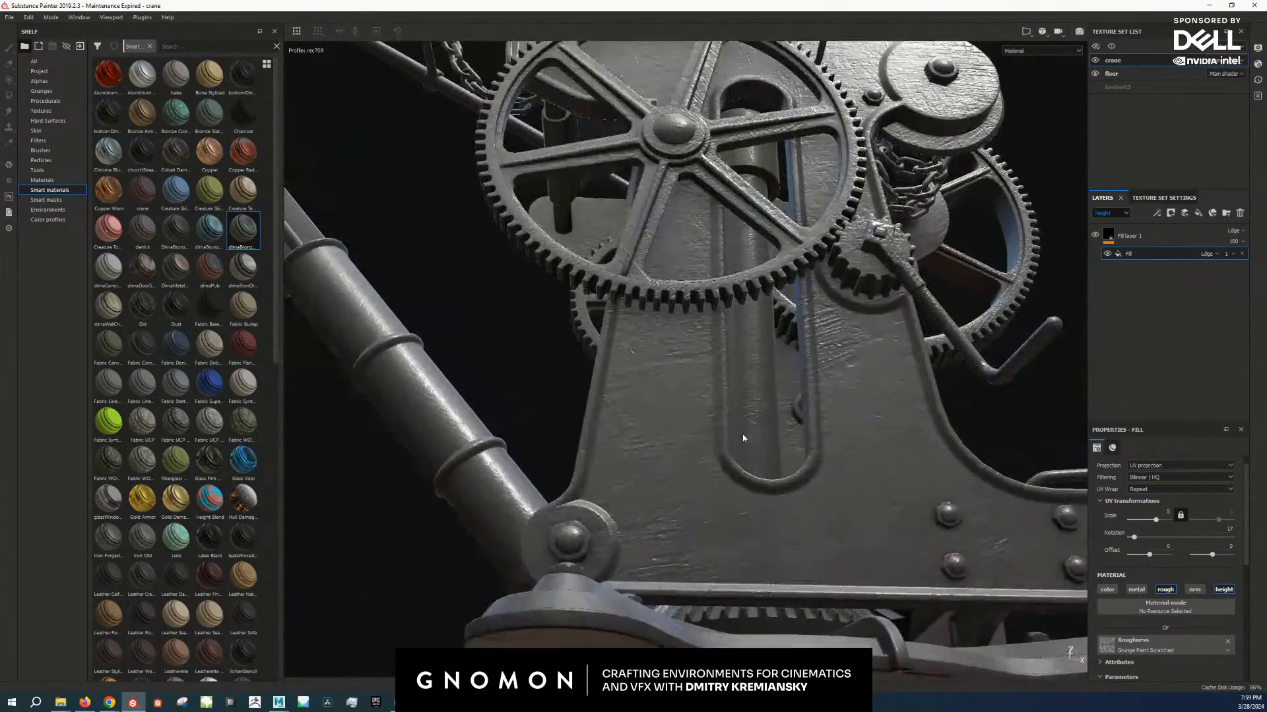
{"action": "right_click_drag", "start_coordinate": [744, 438], "coordinate": [802, 369], "text": "alt"}
{"action": "left_click_drag", "start_coordinate": [801, 369], "coordinate": [885, 125], "text": "alt"}
{"action": "middle_click_drag", "start_coordinate": [568, 410], "coordinate": [435, 377], "text": "alt"}
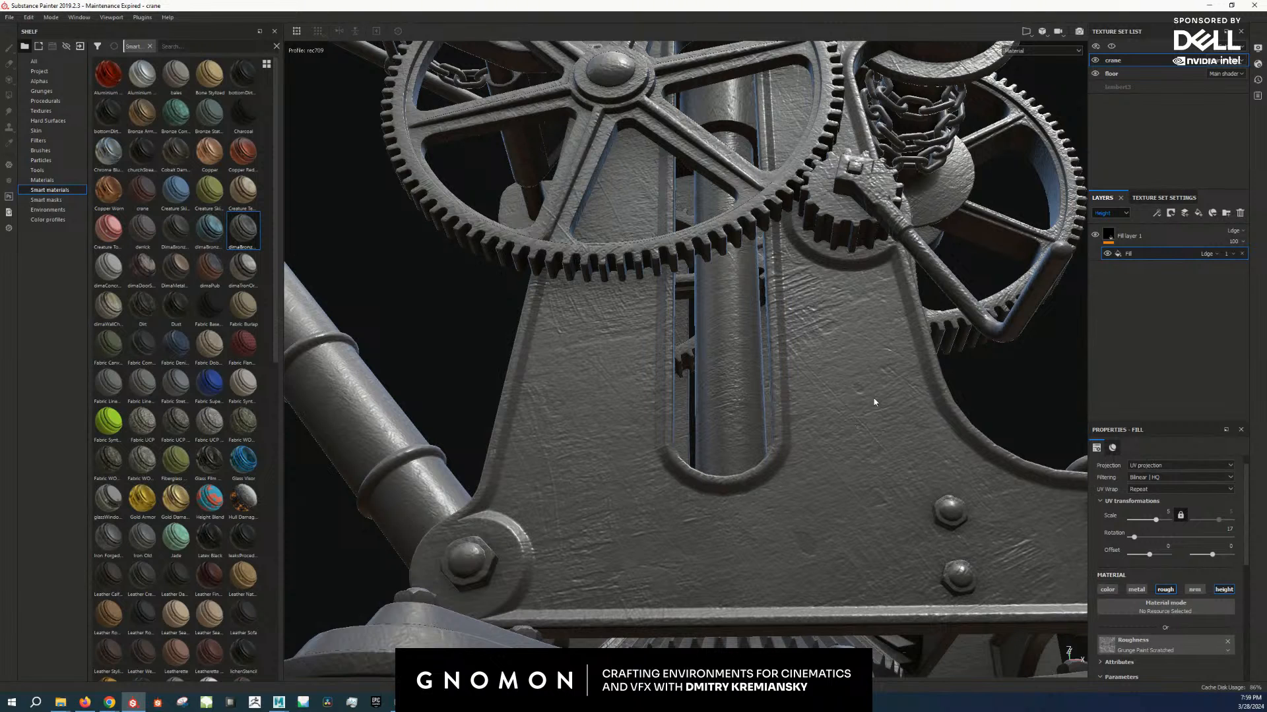
{"action": "left_click", "coordinate": [1109, 235]}
{"action": "right_click", "coordinate": [1109, 236]}
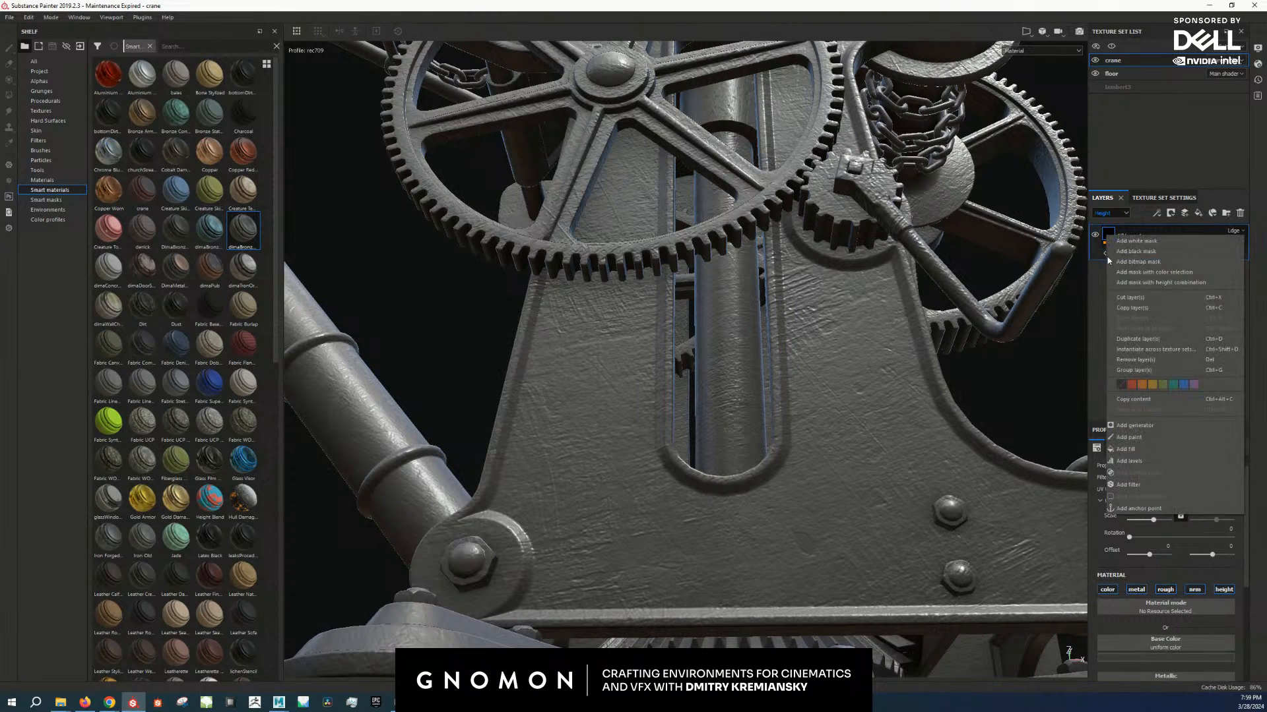
{"action": "left_click", "coordinate": [1141, 448]}
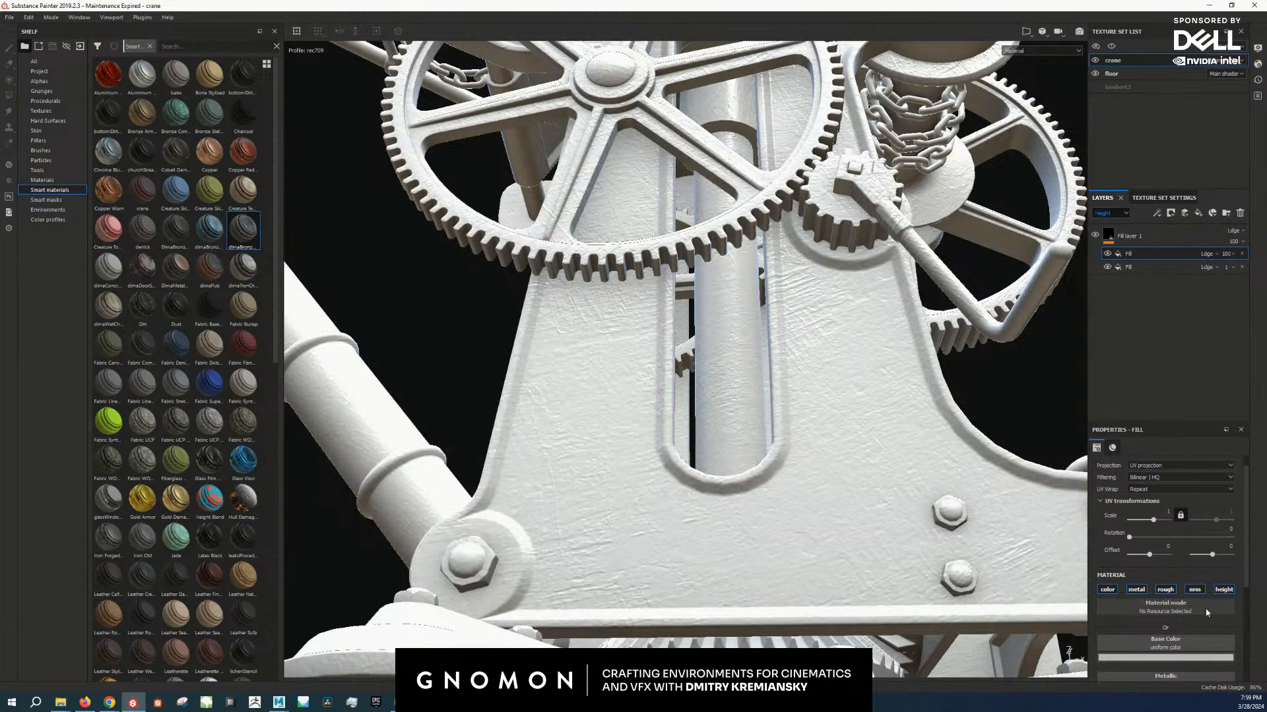
{"action": "left_click", "coordinate": [1225, 591]}
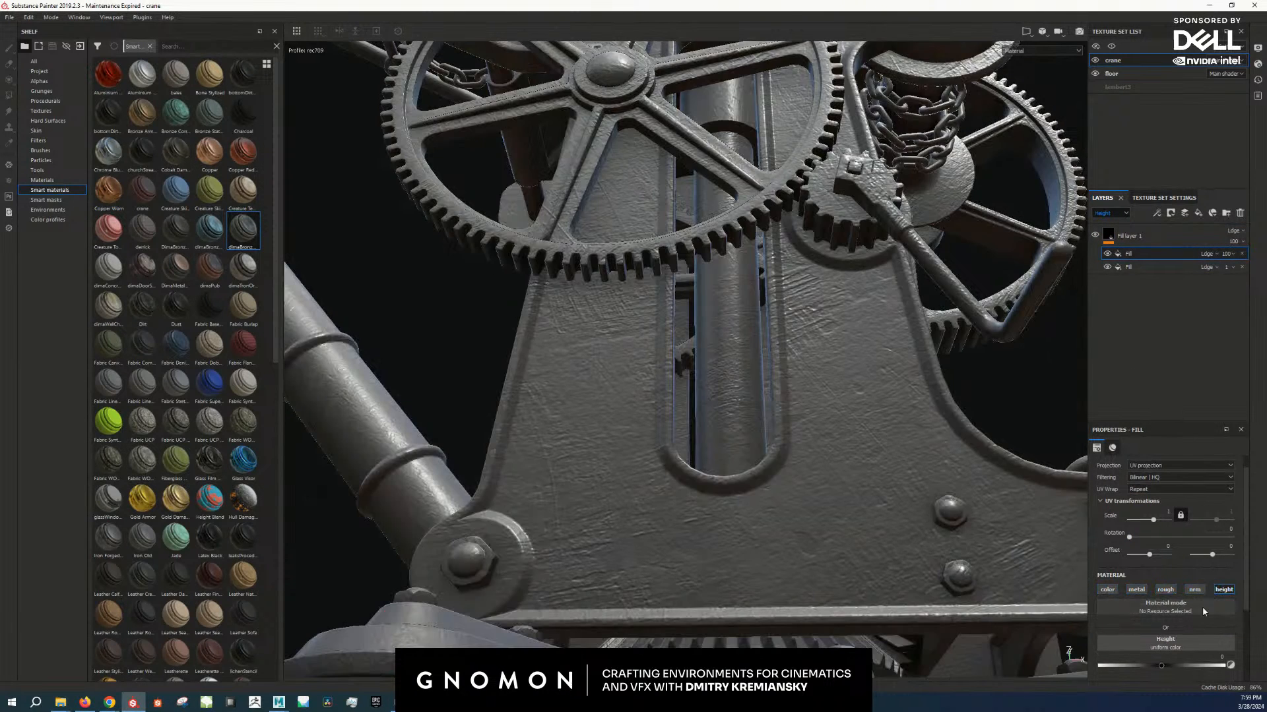
Step: Set the new fill effect's height blending to Normal and its opacity to about 66, then check the crane's surface relief
{"action": "left_click", "coordinate": [1208, 254]}
{"action": "left_click", "coordinate": [1207, 263]}
{"action": "left_click", "coordinate": [1227, 254]}
{"action": "left_click_drag", "start_coordinate": [1261, 271], "coordinate": [1243, 273]}
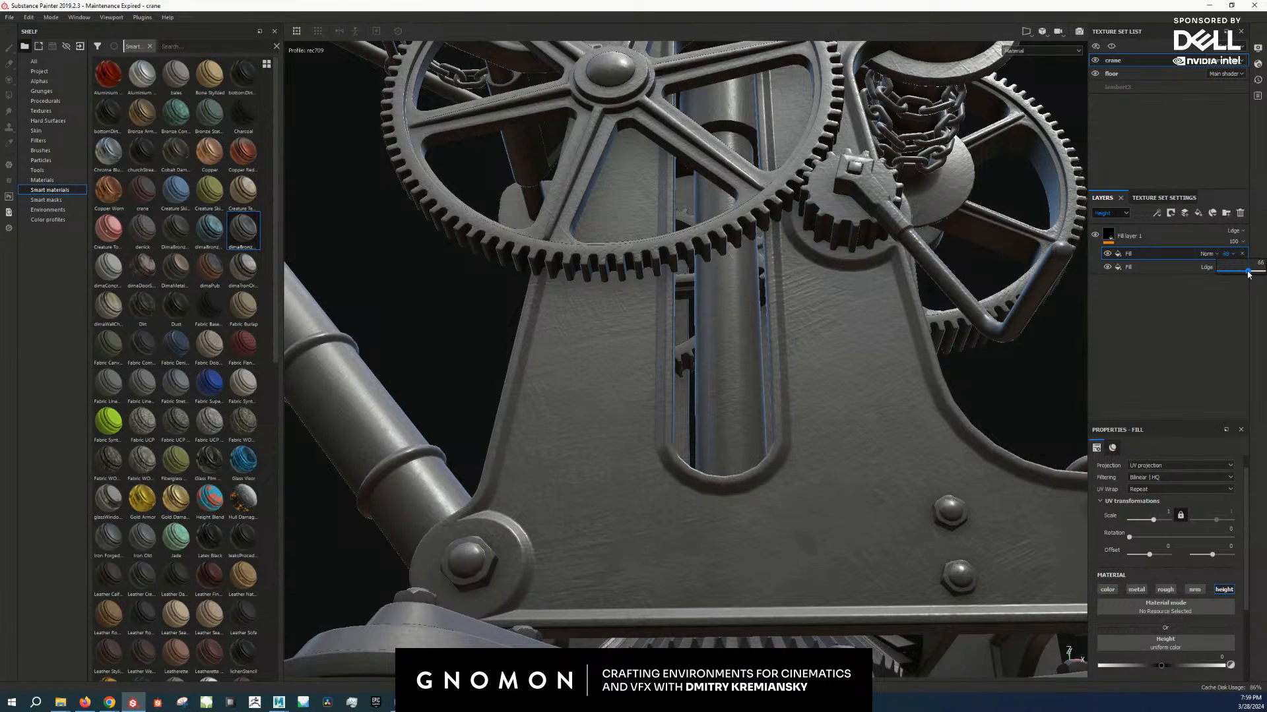
{"action": "left_click_drag", "start_coordinate": [875, 456], "coordinate": [852, 417], "text": "alt"}
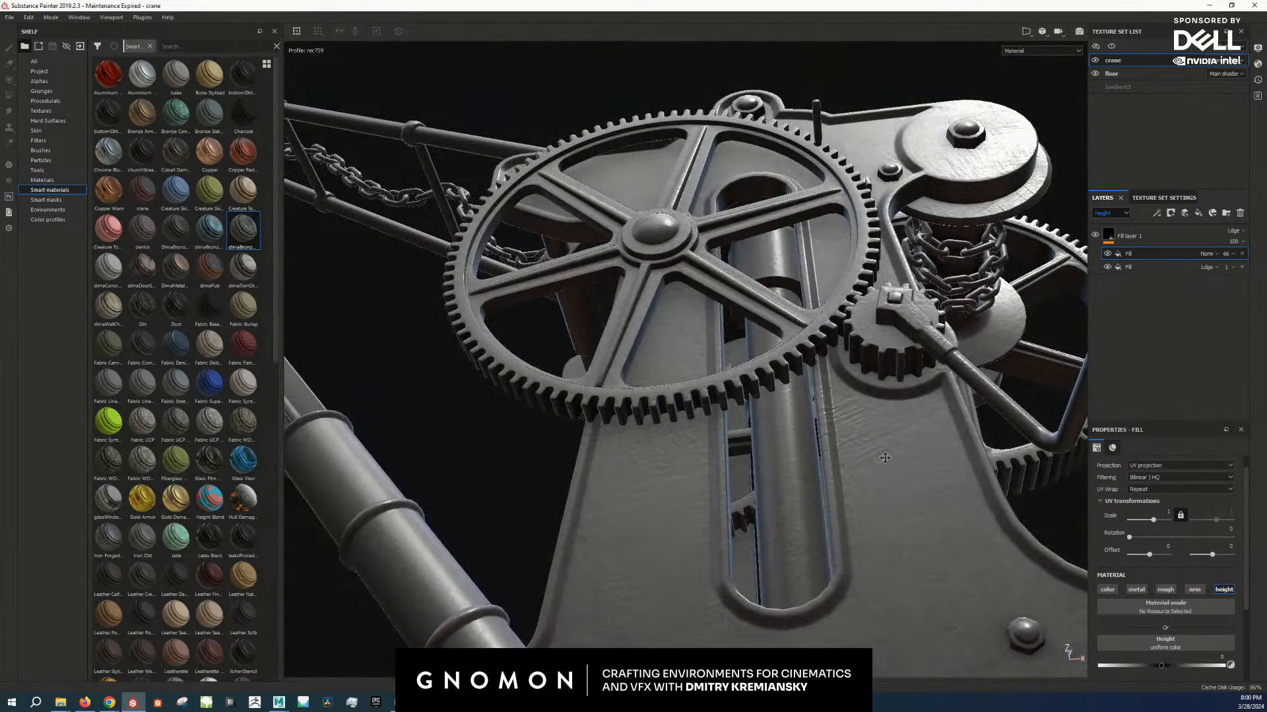
{"action": "middle_click_drag", "start_coordinate": [885, 458], "coordinate": [851, 406], "text": "alt"}
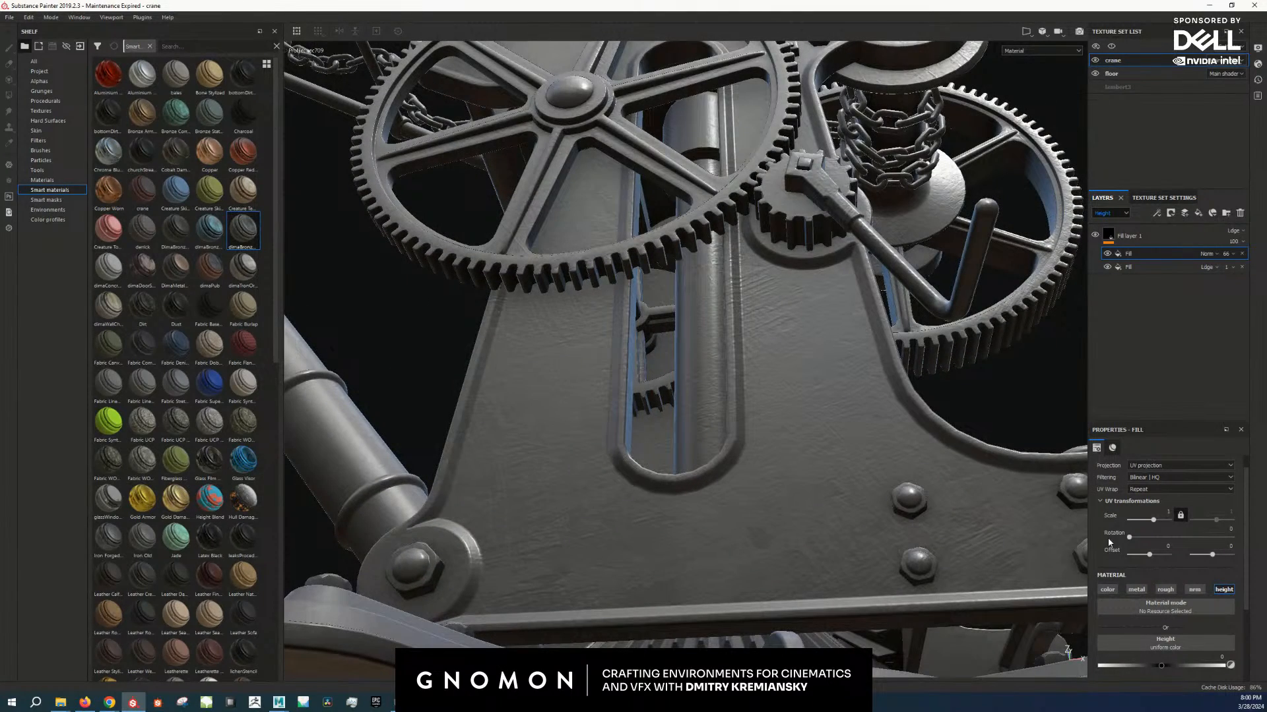
{"action": "right_click_drag", "start_coordinate": [871, 528], "coordinate": [687, 370], "text": "alt"}
{"action": "left_click_drag", "start_coordinate": [687, 370], "coordinate": [849, 444], "text": "alt"}
{"action": "right_click_drag", "start_coordinate": [848, 444], "coordinate": [768, 376], "text": "alt"}
{"action": "left_click_drag", "start_coordinate": [769, 376], "coordinate": [706, 420], "text": "alt"}
{"action": "middle_click_drag", "start_coordinate": [706, 420], "coordinate": [730, 468], "text": "alt"}
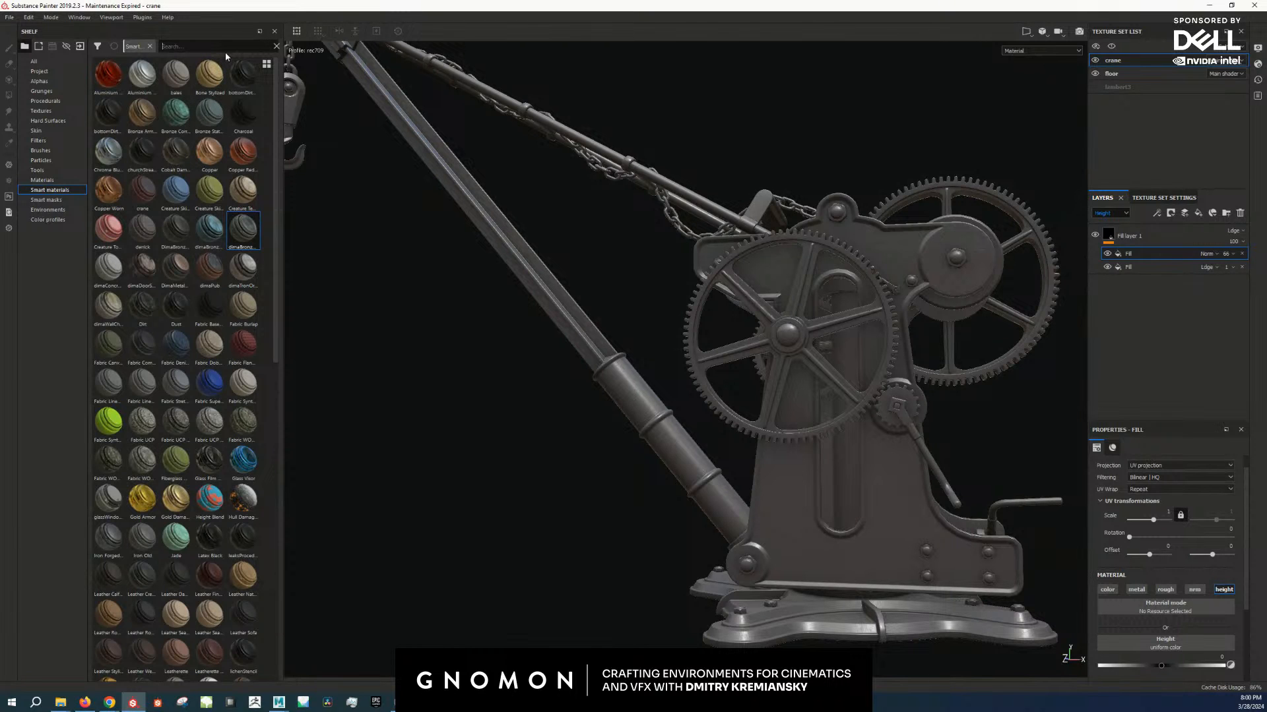
Step: Search the smart materials for "paint", apply Steel Tank Painted to the crane and inspect the result
{"action": "type", "text": "paint"}
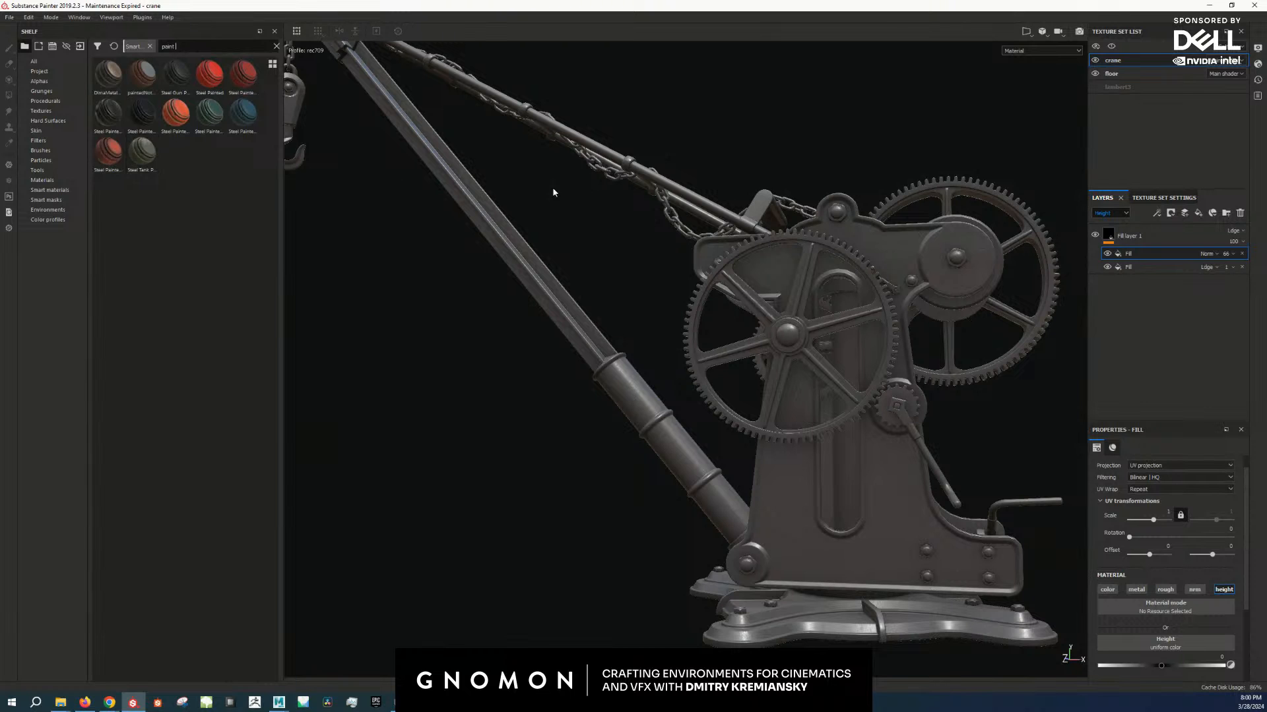
{"action": "mouse_move", "coordinate": [146, 161]}
{"action": "left_mouse_down"}
{"action": "mouse_move", "coordinate": [758, 420]}
{"action": "mouse_move", "coordinate": [800, 462]}
{"action": "left_mouse_up"}
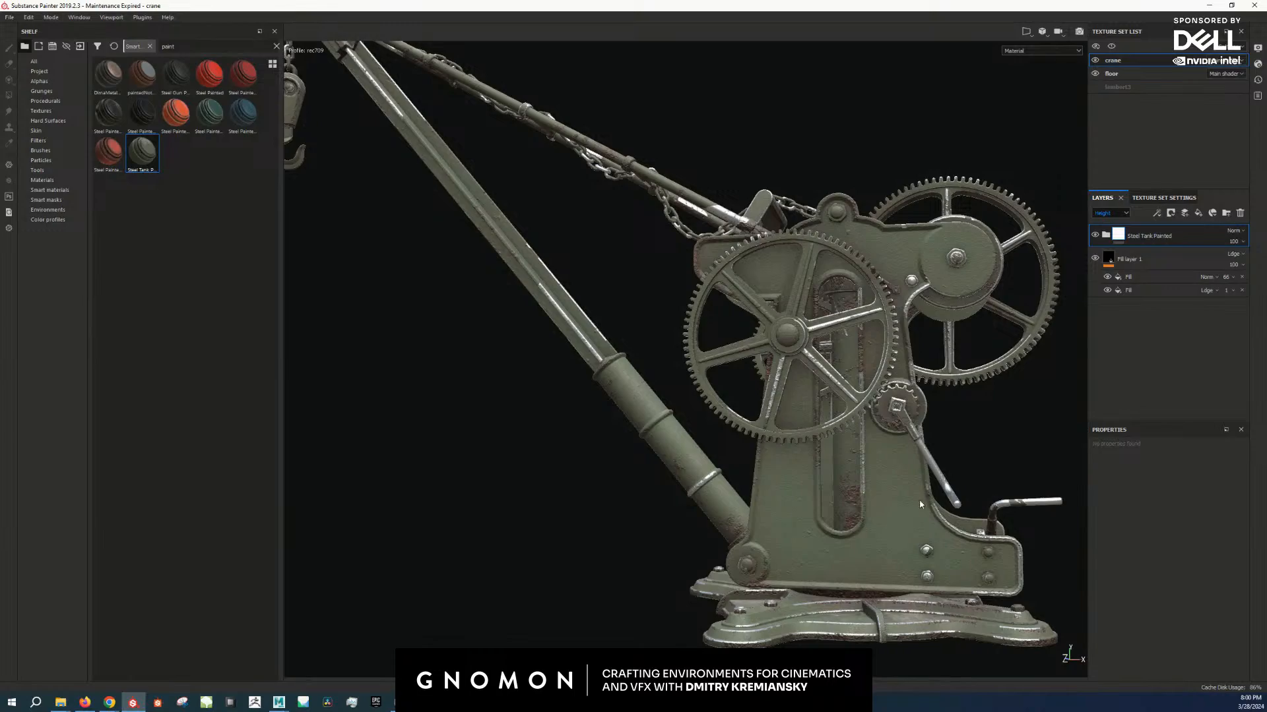
{"action": "scroll", "coordinate": [920, 504], "scroll_direction": "up", "scroll_amount": 4}
{"action": "left_click_drag", "start_coordinate": [907, 485], "coordinate": [887, 490], "text": "alt"}
{"action": "middle_click_drag", "start_coordinate": [890, 496], "coordinate": [835, 463], "text": "alt"}
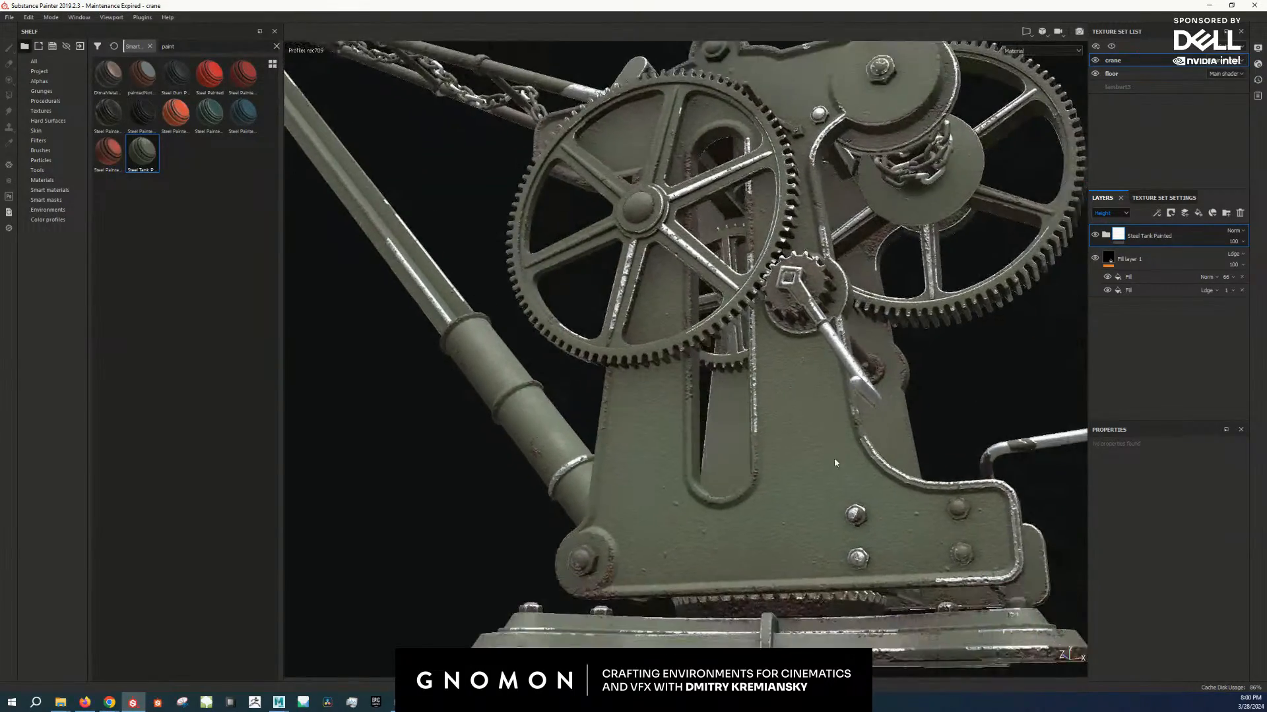
{"action": "scroll", "coordinate": [834, 463], "scroll_direction": "down", "scroll_amount": 3}
{"action": "left_click_drag", "start_coordinate": [834, 465], "coordinate": [813, 582], "text": "alt"}
{"action": "left_click_drag", "start_coordinate": [915, 500], "coordinate": [871, 473], "text": "alt"}
{"action": "scroll", "coordinate": [891, 489], "scroll_direction": "down", "scroll_amount": 5}
{"action": "right_click_drag", "start_coordinate": [870, 472], "coordinate": [813, 427], "text": "alt"}
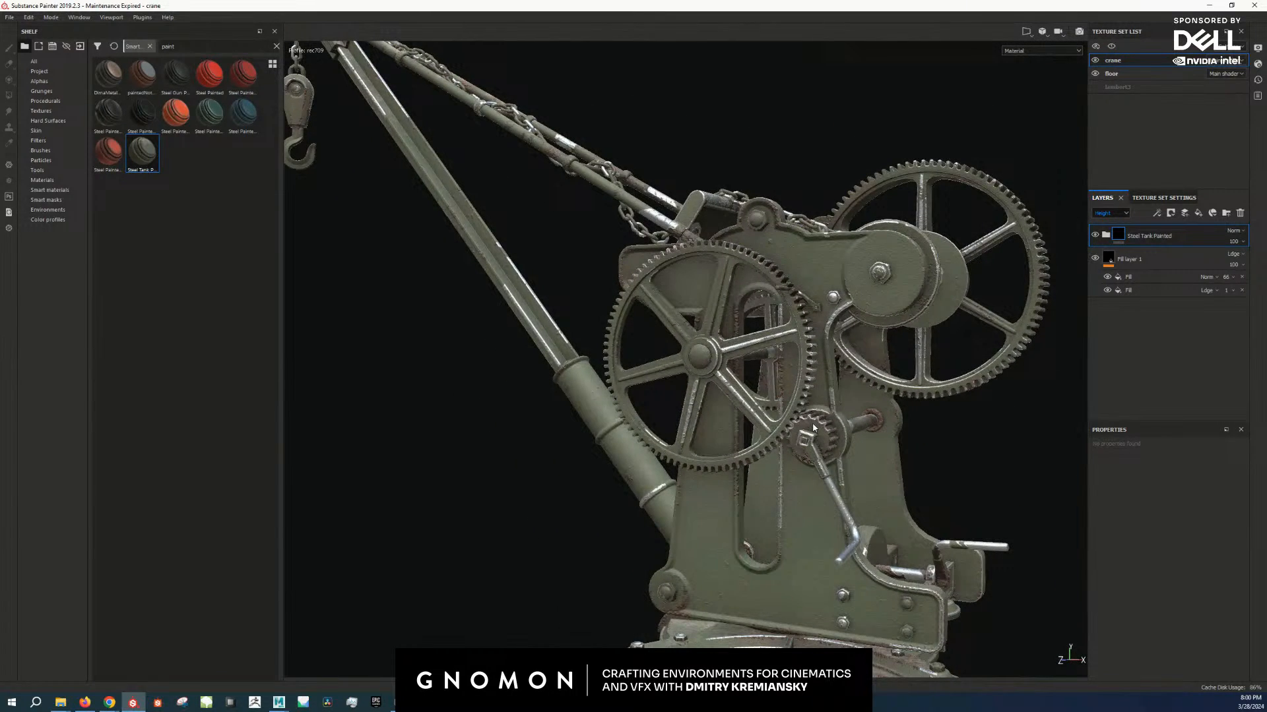
Step: Move the Dust, Rust and Rusty Halo layers out of the Steel Tank Painted folder and delete the folder
{"action": "left_click", "coordinate": [1107, 236]}
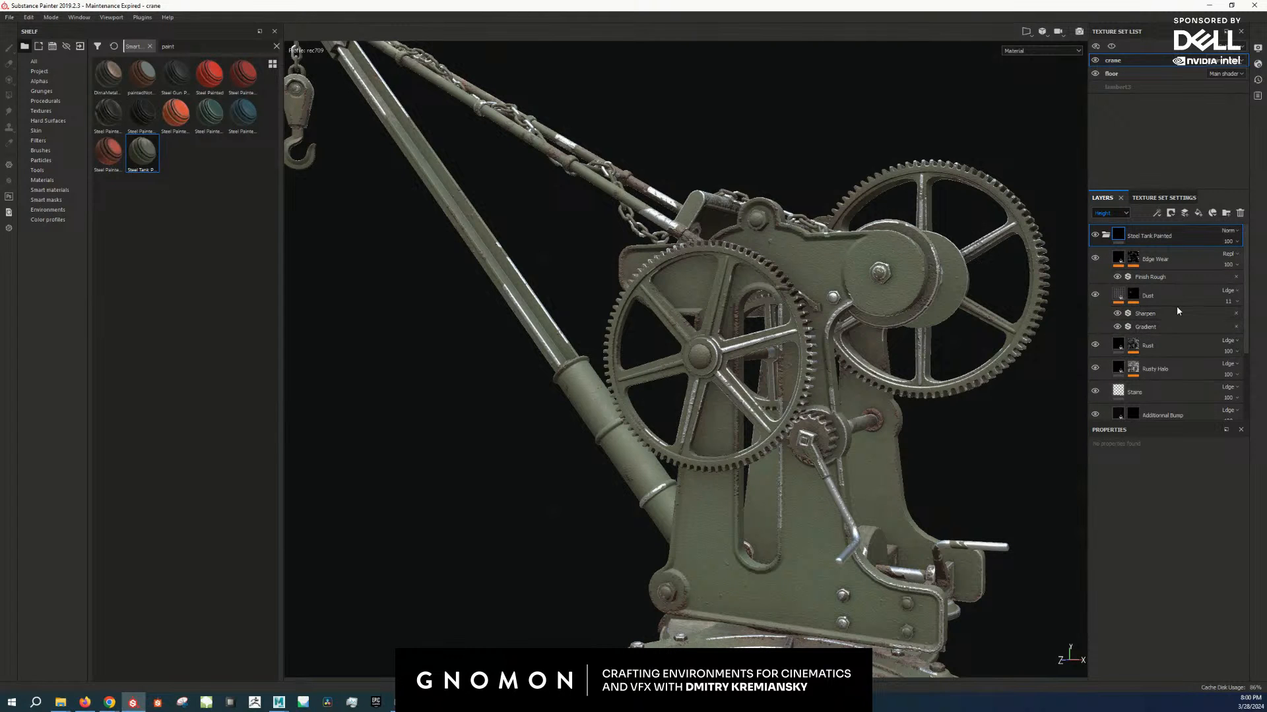
{"action": "left_click", "coordinate": [1174, 367]}
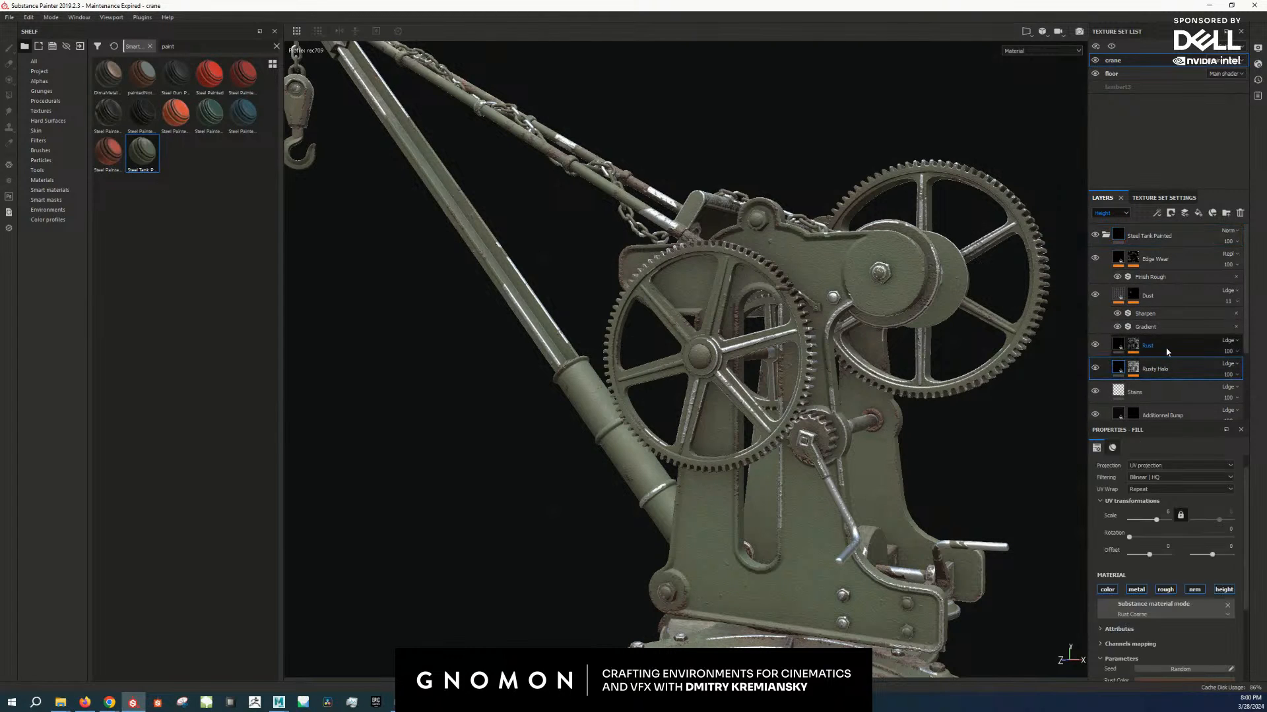
{"action": "left_click", "coordinate": [1168, 346], "text": "shift"}
{"action": "left_click", "coordinate": [1169, 296], "text": "ctrl"}
{"action": "left_click_drag", "start_coordinate": [1169, 297], "coordinate": [1181, 231]}
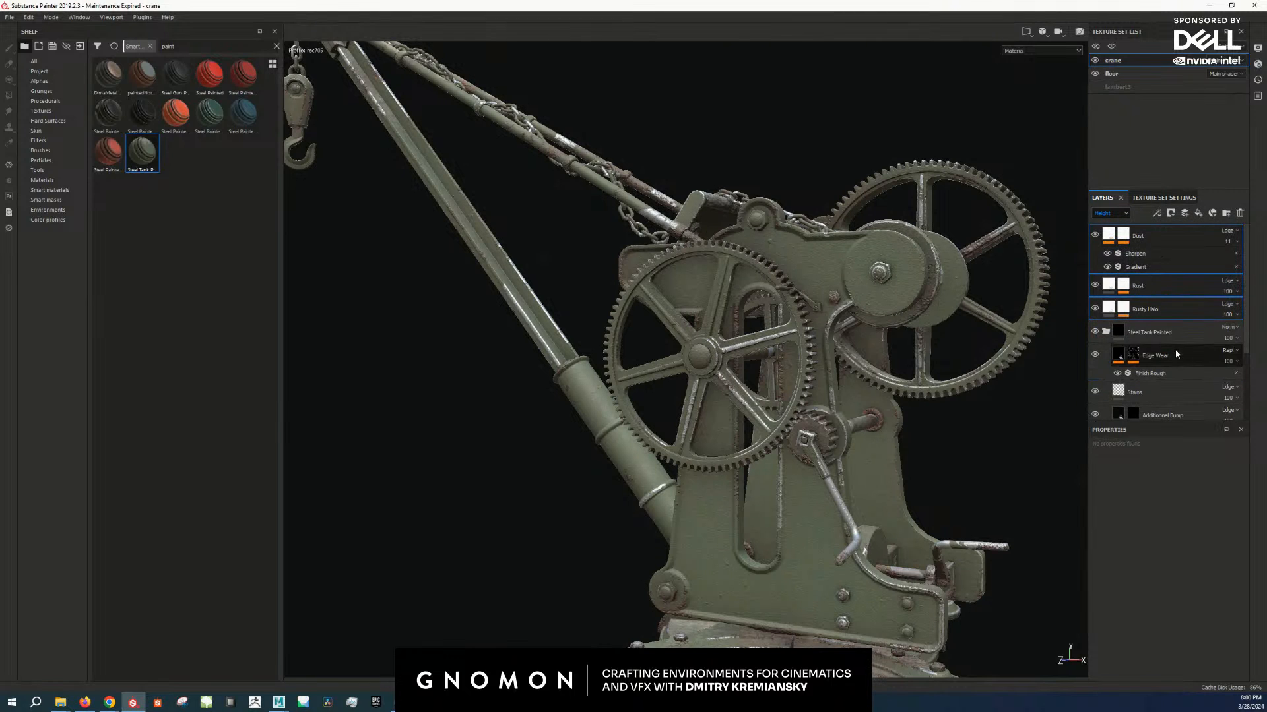
{"action": "left_click", "coordinate": [1194, 325]}
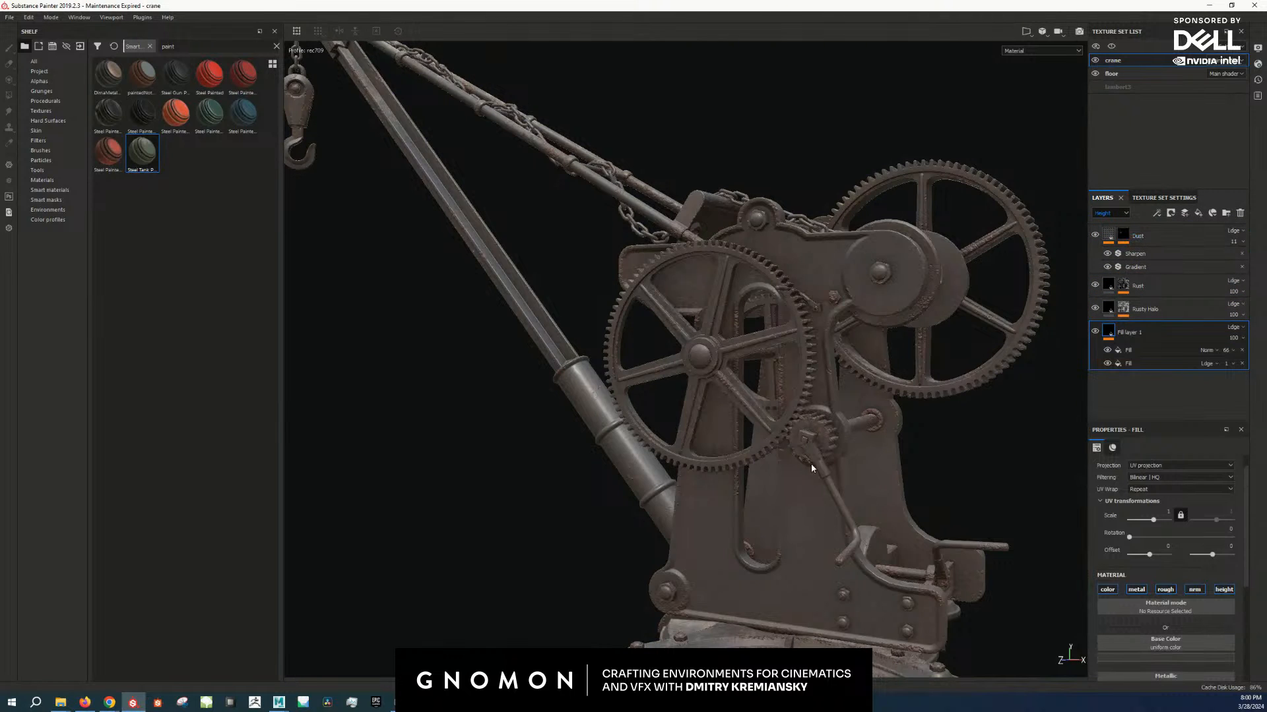
Step: Change Fill layer 1's base color to a dark olive green and check it on the crane
{"action": "scroll", "coordinate": [803, 556], "scroll_direction": "up", "scroll_amount": 5}
{"action": "scroll", "coordinate": [802, 556], "scroll_direction": "down", "scroll_amount": 3}
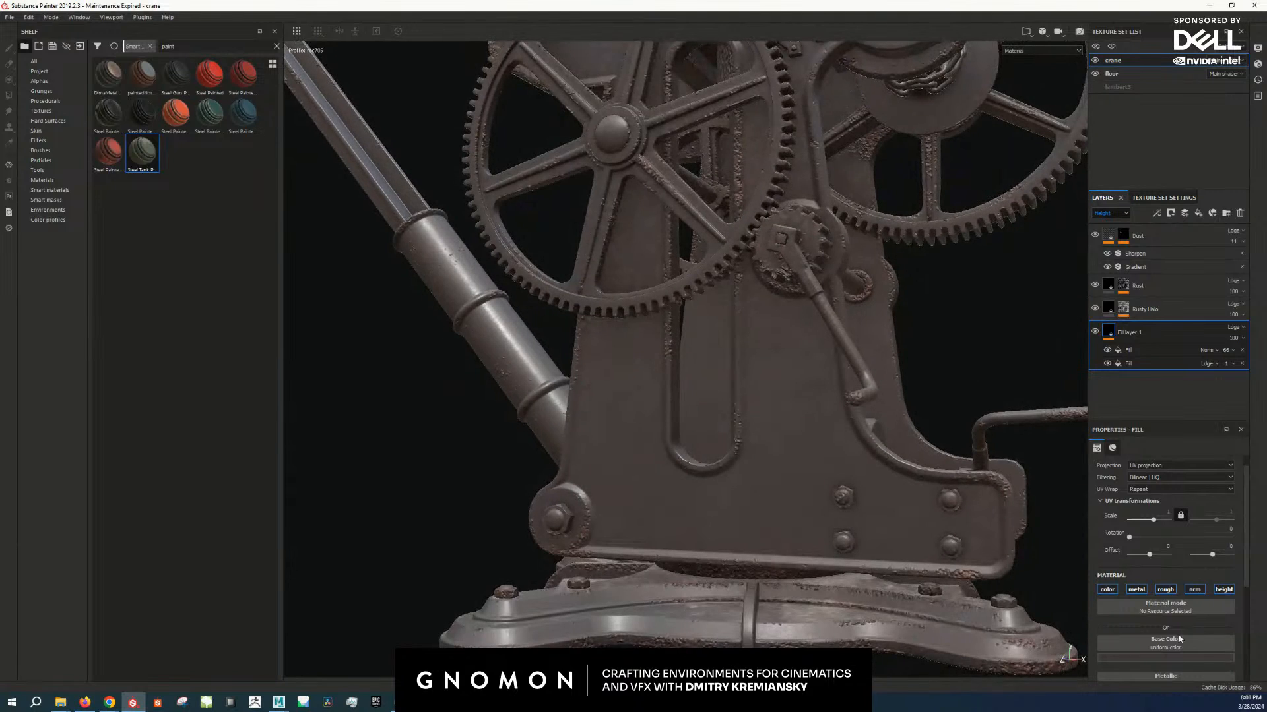
{"action": "left_click", "coordinate": [1183, 660]}
{"action": "left_click_drag", "start_coordinate": [1214, 627], "coordinate": [1213, 622]}
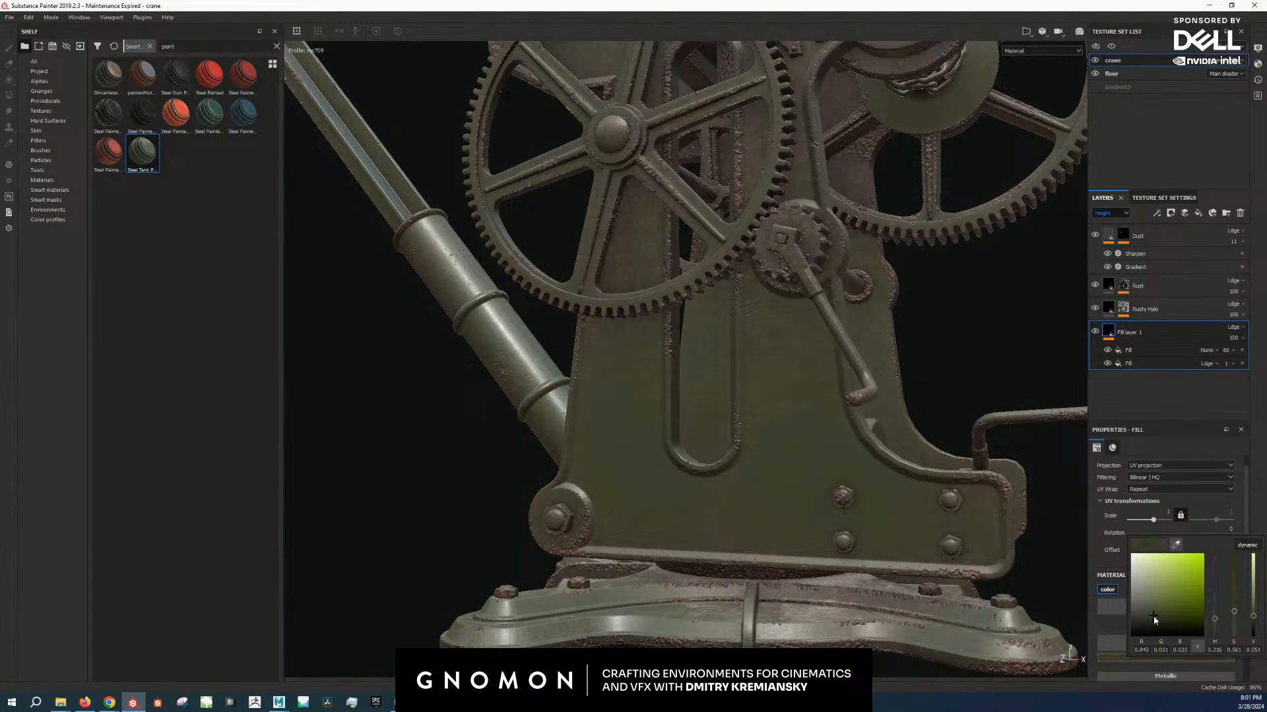
{"action": "scroll", "coordinate": [914, 539], "scroll_direction": "down", "scroll_amount": 4}
{"action": "left_click_drag", "start_coordinate": [808, 468], "coordinate": [795, 430], "text": "alt"}
{"action": "scroll", "coordinate": [802, 369], "scroll_direction": "up", "scroll_amount": 8}
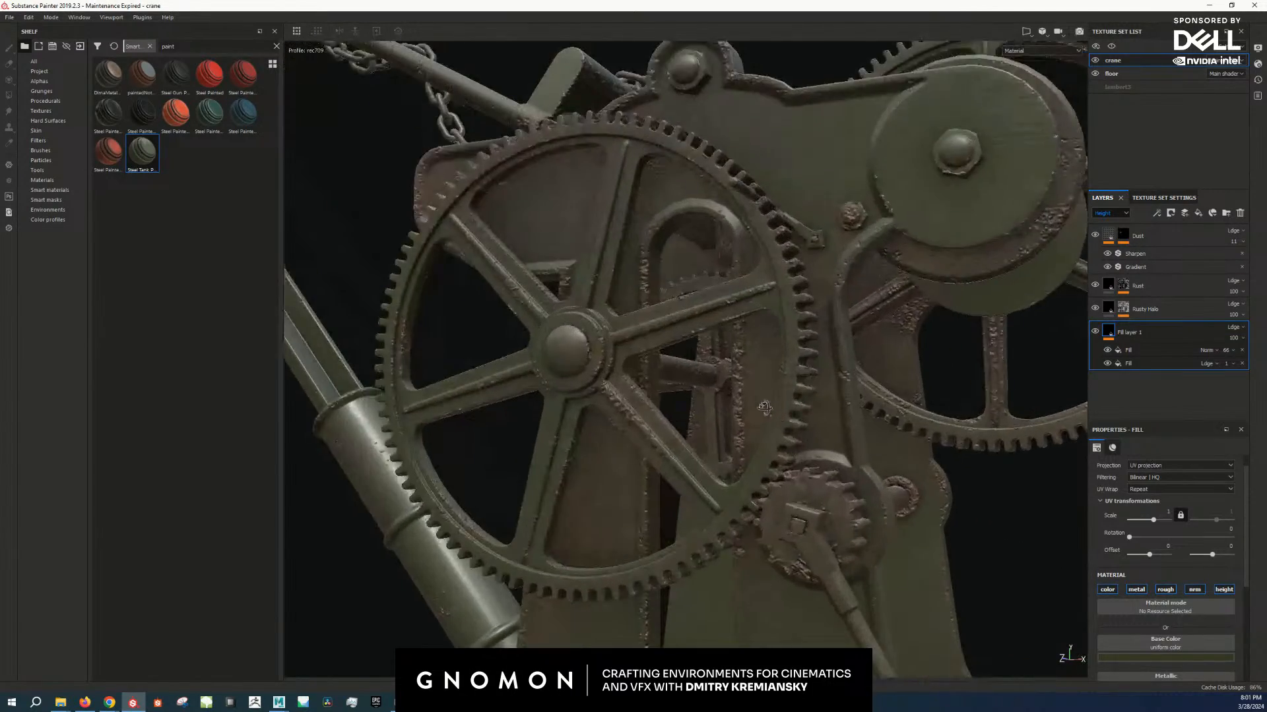
Step: Hide the Dust and Rust layers so only Rusty Halo shows over the green base, comparing with all three hidden
{"action": "scroll", "coordinate": [732, 400], "scroll_direction": "up", "scroll_amount": 5}
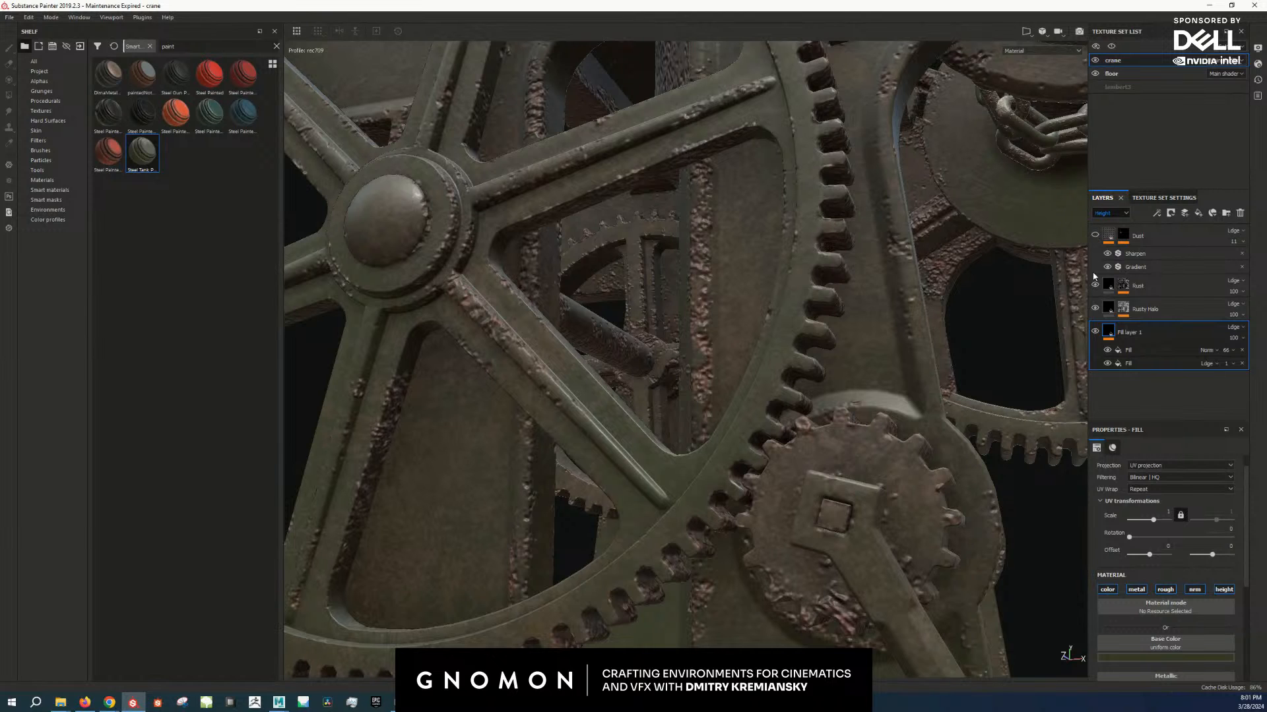
{"action": "left_click_drag", "start_coordinate": [1094, 273], "coordinate": [1093, 311]}
{"action": "scroll", "coordinate": [927, 415], "scroll_direction": "down", "scroll_amount": 10}
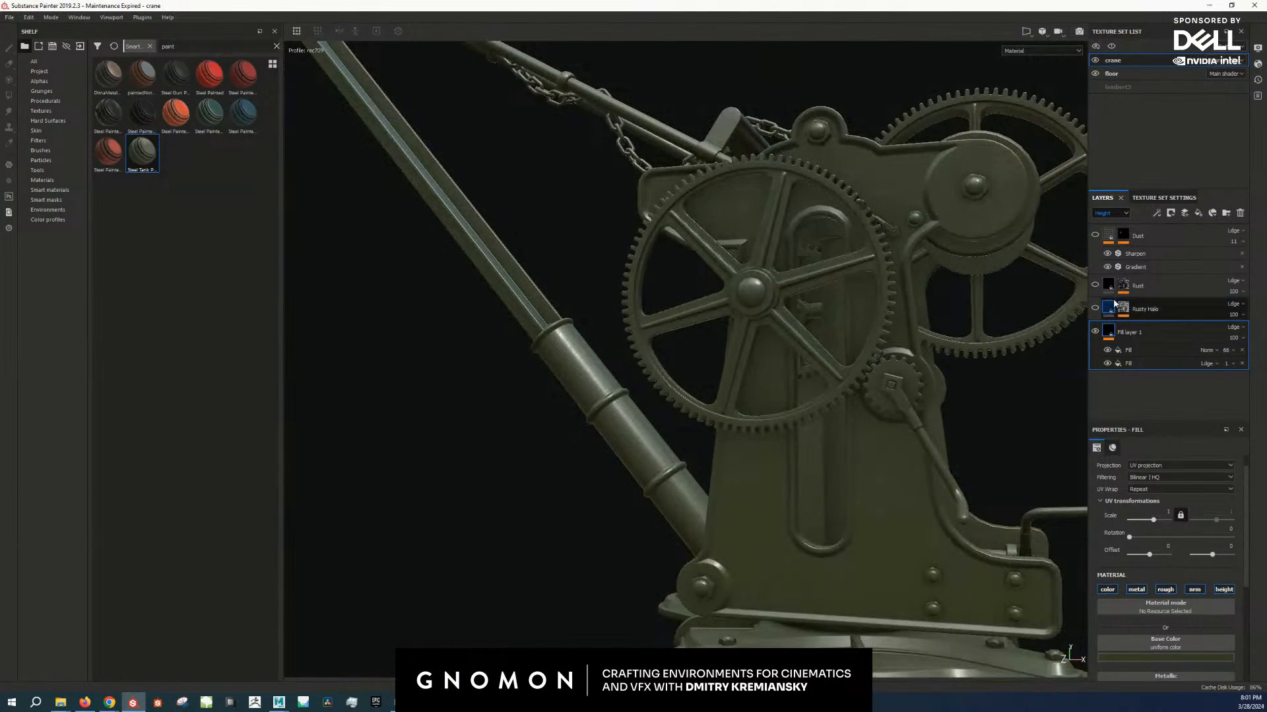
{"action": "left_click_drag", "start_coordinate": [873, 389], "coordinate": [810, 351], "text": "alt"}
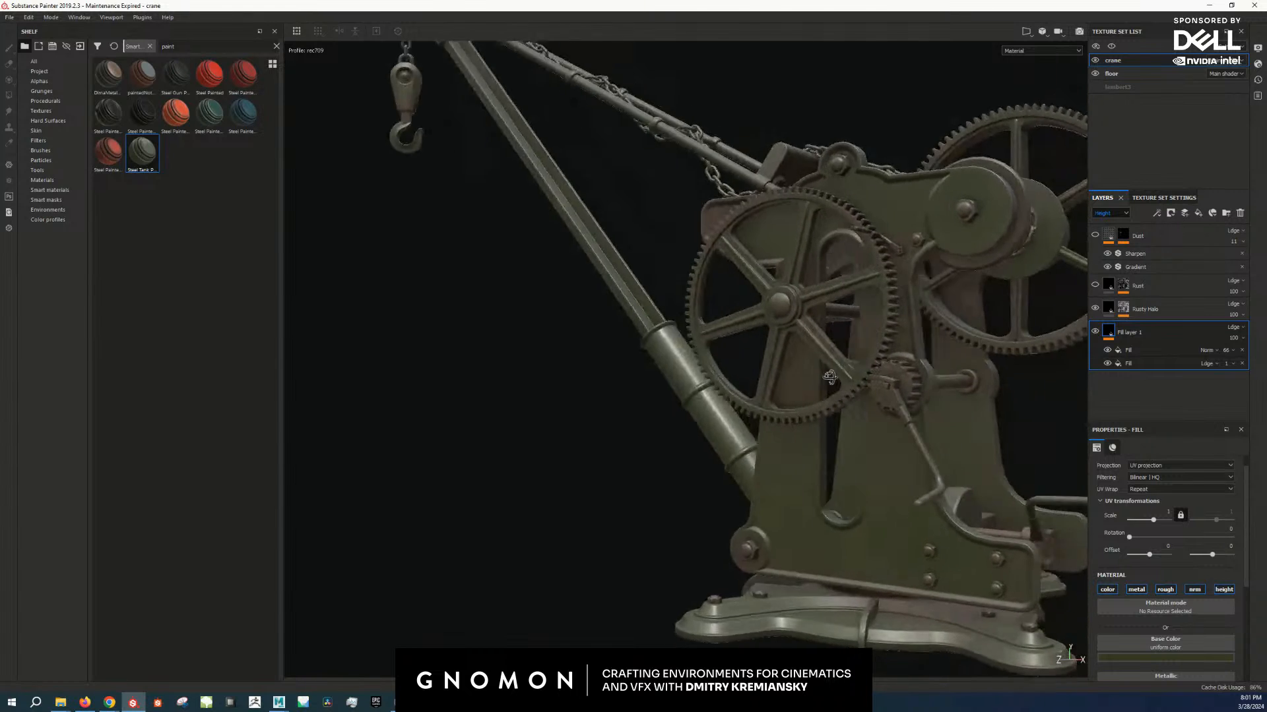
{"action": "middle_click_drag", "start_coordinate": [810, 351], "coordinate": [728, 359], "text": "alt"}
Step: Display the Rusty Halo layer's mask alone and open its Mask Editor generator settings
{"action": "left_click", "coordinate": [1127, 311], "text": "alt"}
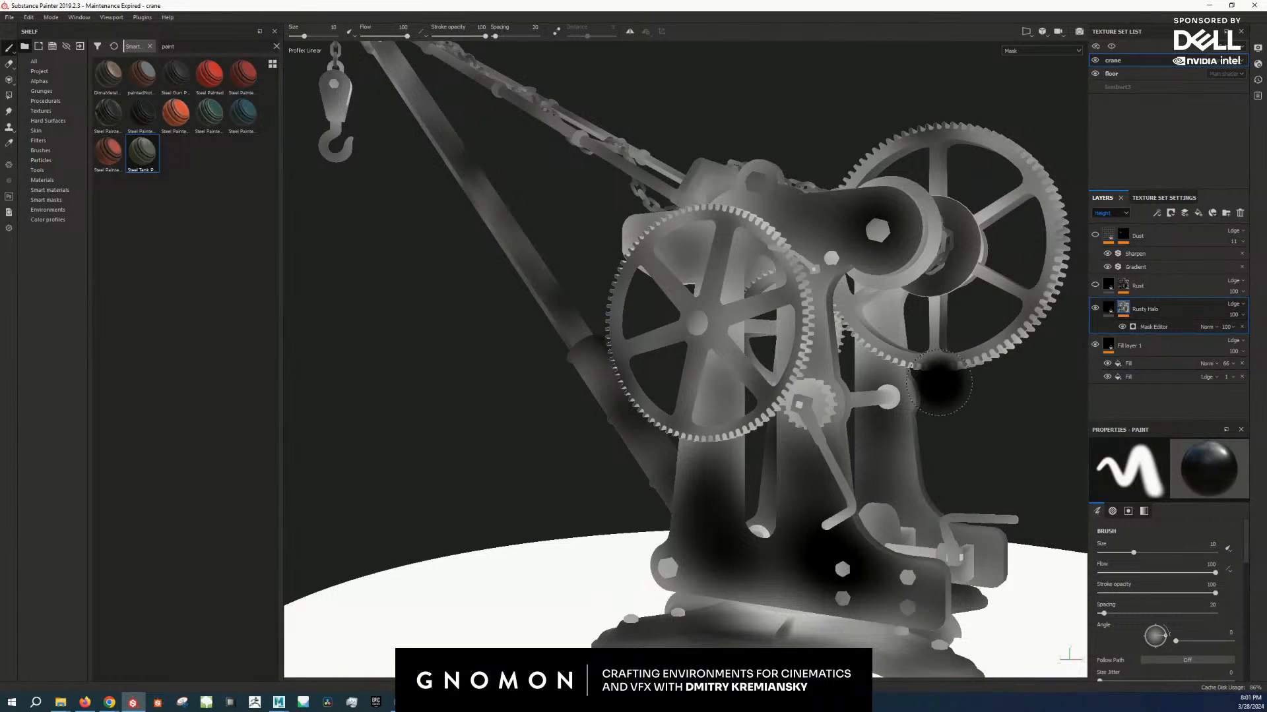
{"action": "scroll", "coordinate": [849, 380], "scroll_direction": "down", "scroll_amount": 3}
{"action": "scroll", "coordinate": [849, 381], "scroll_direction": "up", "scroll_amount": 5}
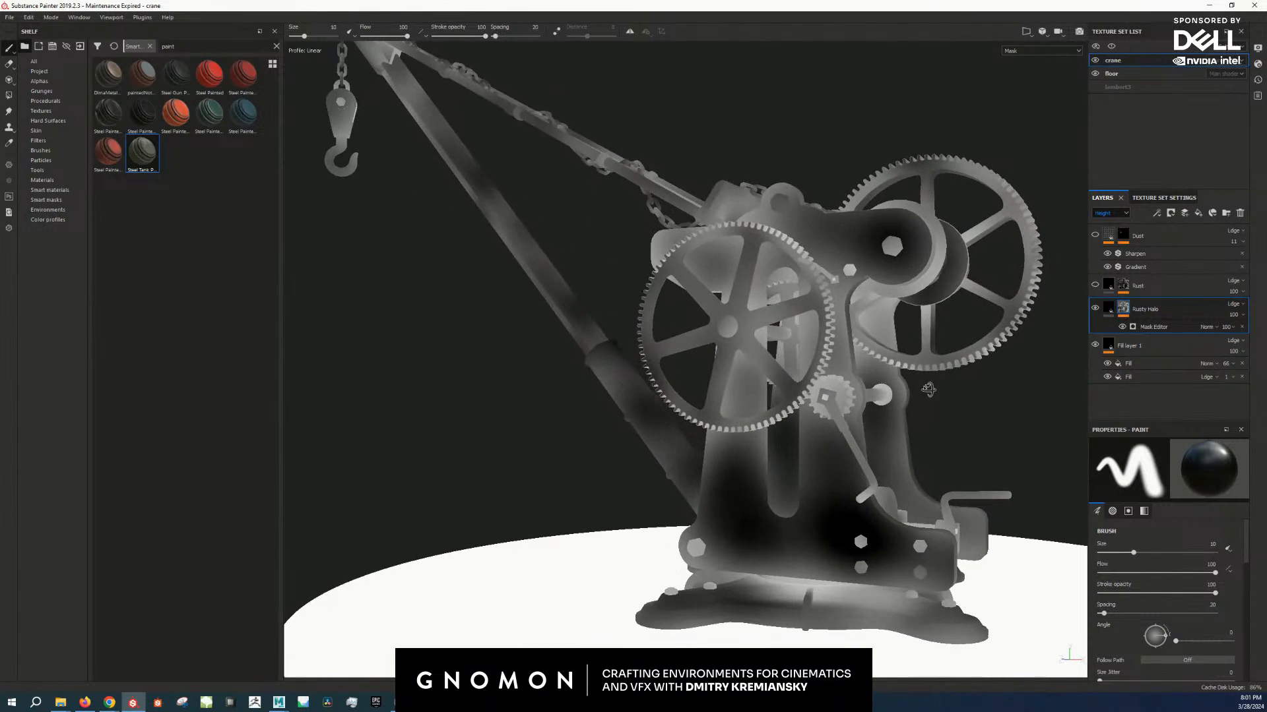
{"action": "scroll", "coordinate": [881, 398], "scroll_direction": "down", "scroll_amount": 4}
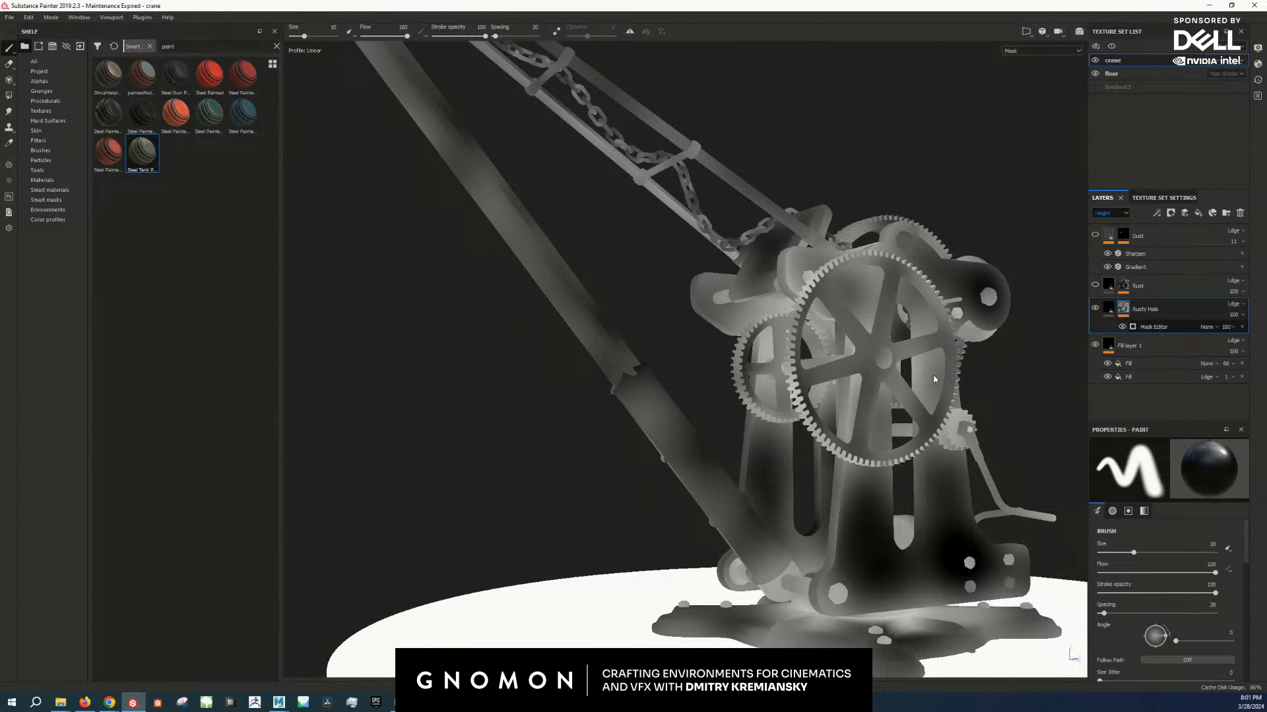
{"action": "left_click", "coordinate": [1153, 328]}
Step: Examine the Rusty Halo mask close up on the chain drum and the large rear gear's spokes and teeth
{"action": "left_click_drag", "start_coordinate": [1019, 391], "coordinate": [858, 424], "text": "alt"}
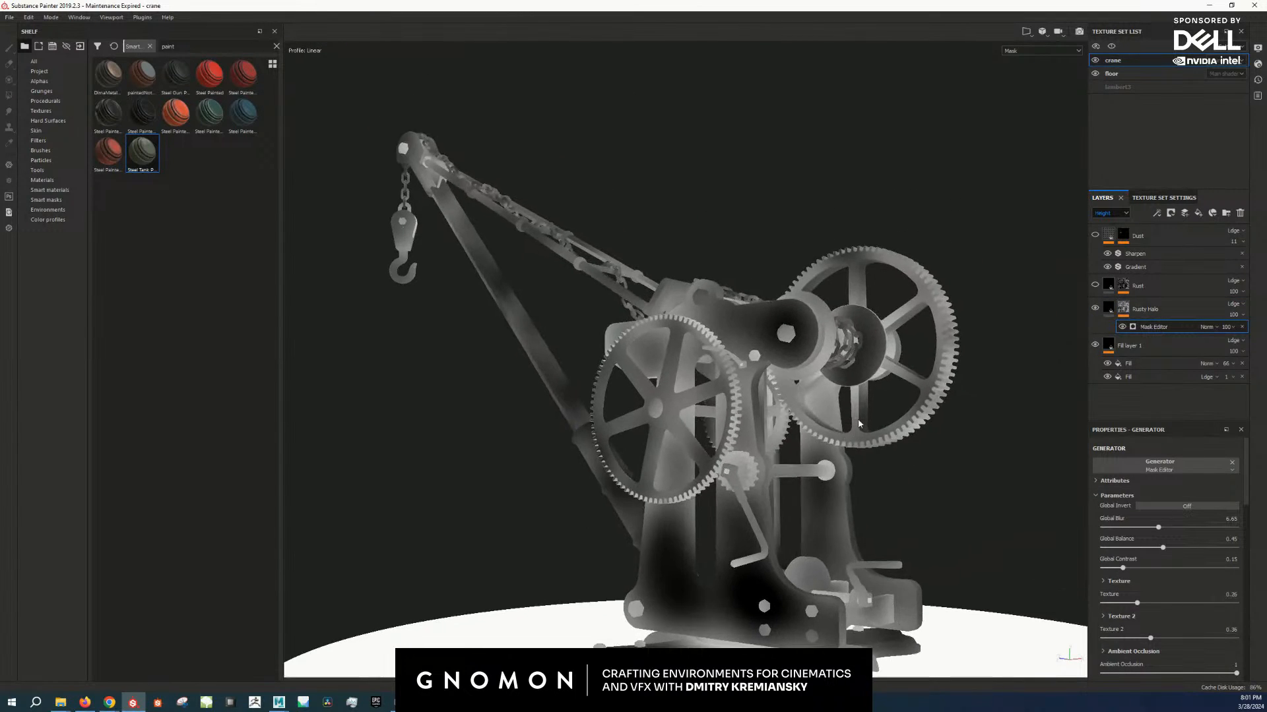
{"action": "scroll", "coordinate": [859, 425], "scroll_direction": "up", "scroll_amount": 5}
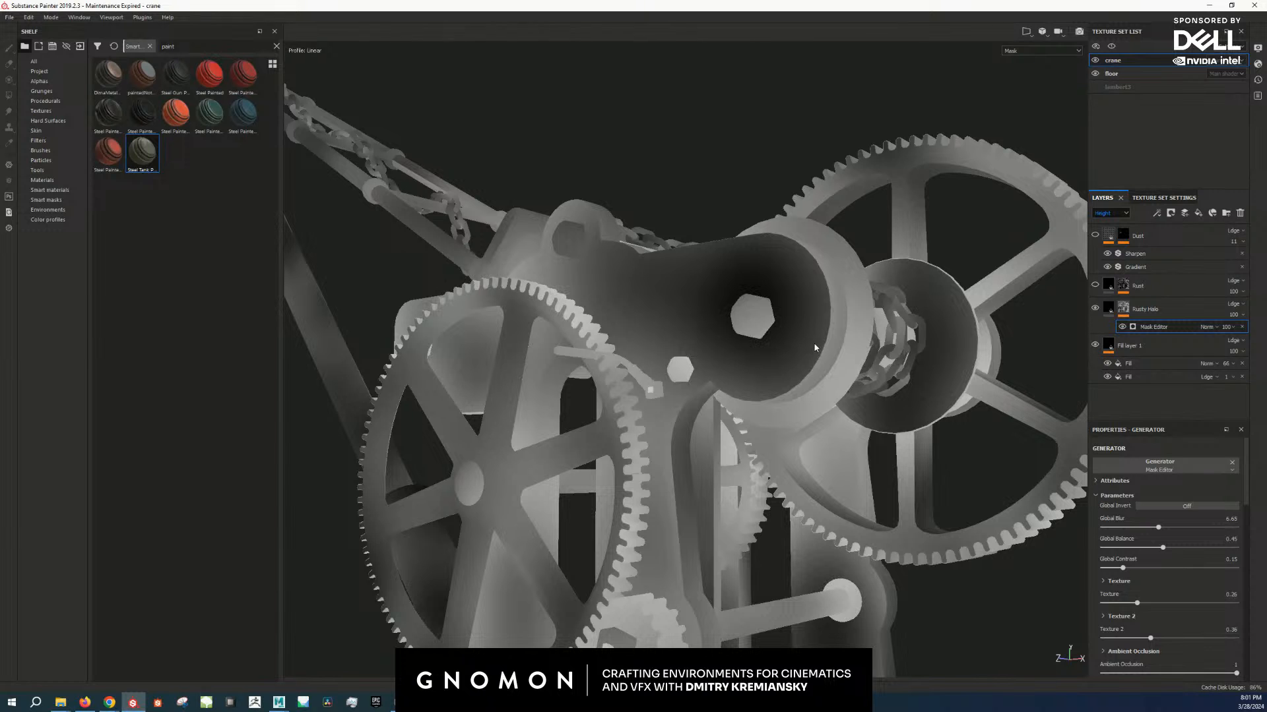
{"action": "scroll", "coordinate": [815, 347], "scroll_direction": "down", "scroll_amount": 1}
{"action": "left_click_drag", "start_coordinate": [839, 345], "coordinate": [795, 330], "text": "alt"}
{"action": "right_click_drag", "start_coordinate": [795, 330], "coordinate": [938, 311], "text": "alt"}
{"action": "left_click_drag", "start_coordinate": [939, 311], "coordinate": [956, 333], "text": "alt"}
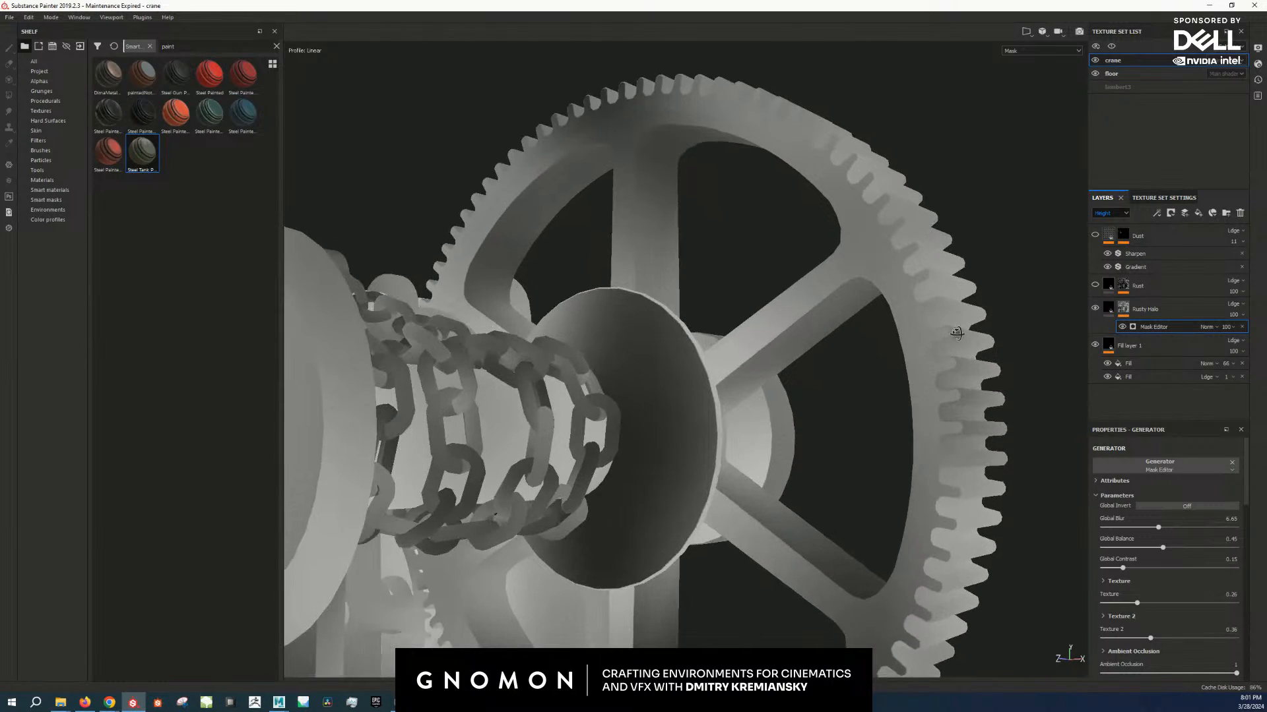
{"action": "right_click_drag", "start_coordinate": [956, 333], "coordinate": [942, 414], "text": "alt"}
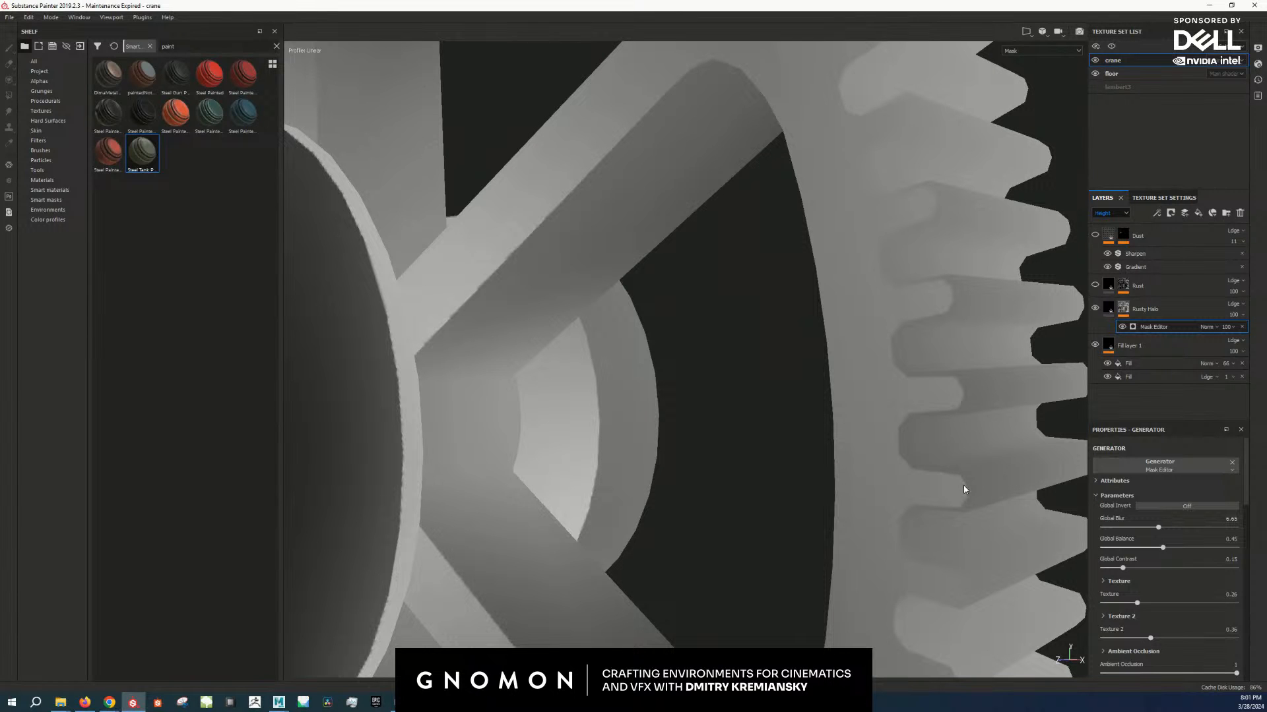
{"action": "right_click_drag", "start_coordinate": [965, 514], "coordinate": [369, 370], "text": "alt"}
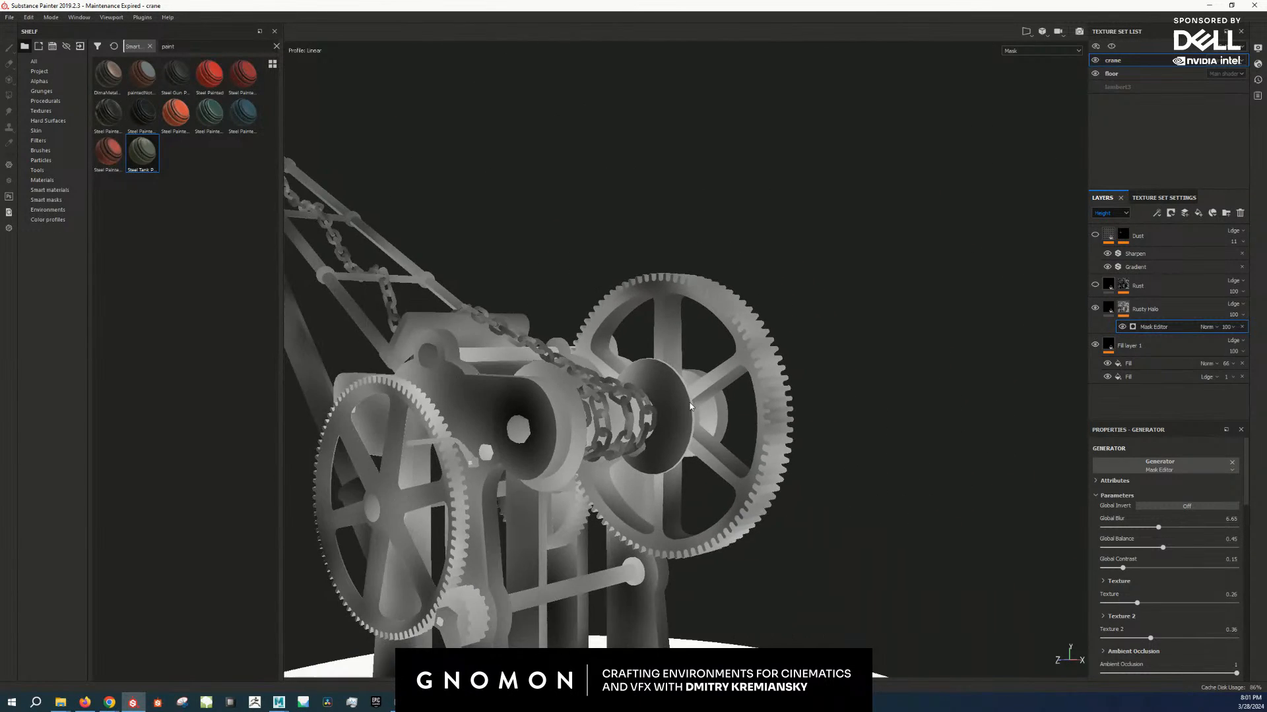
Step: Examine the Rusty Halo mask's gradients on the front gear, the boom and the side frames from several angles
{"action": "left_click_drag", "start_coordinate": [785, 455], "coordinate": [877, 395], "text": "alt"}
{"action": "right_click_drag", "start_coordinate": [660, 422], "coordinate": [713, 435], "text": "alt"}
{"action": "middle_click_drag", "start_coordinate": [627, 501], "coordinate": [768, 395], "text": "alt"}
{"action": "left_click_drag", "start_coordinate": [650, 359], "coordinate": [690, 353], "text": "alt"}
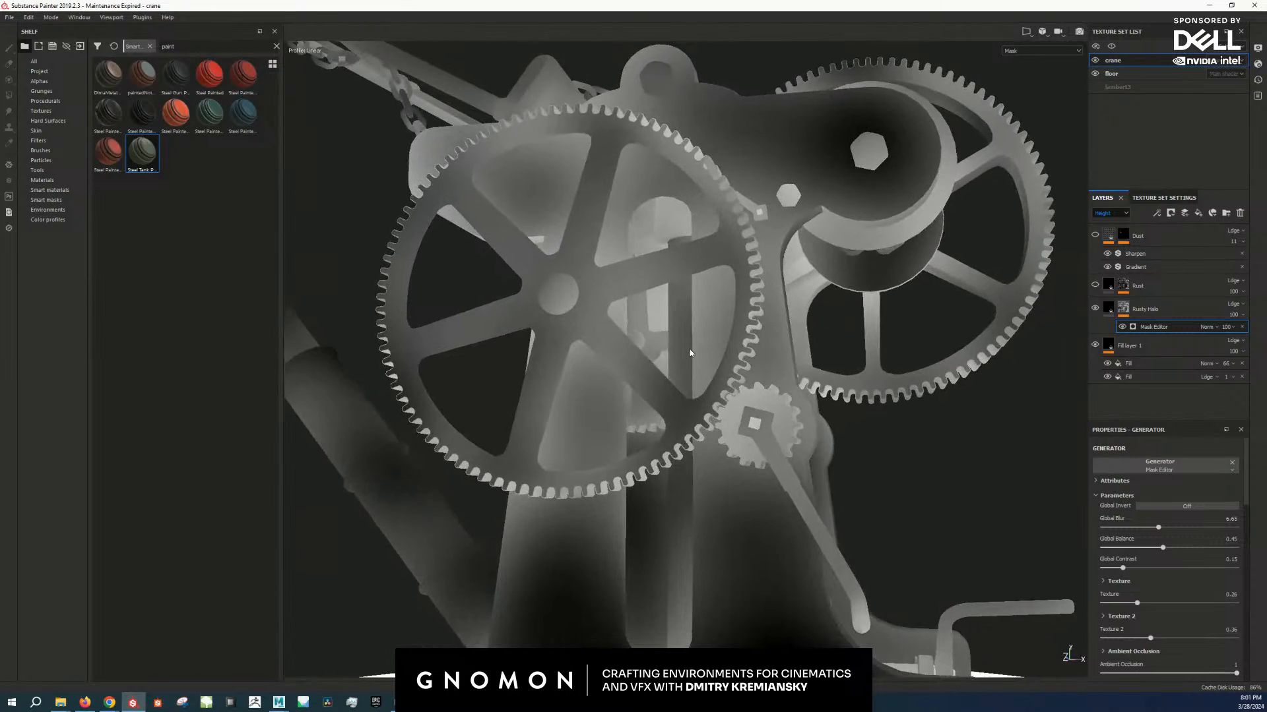
{"action": "middle_click_drag", "start_coordinate": [690, 353], "coordinate": [841, 304], "text": "alt"}
{"action": "left_click_drag", "start_coordinate": [694, 368], "coordinate": [704, 368], "text": "alt"}
{"action": "right_click_drag", "start_coordinate": [704, 368], "coordinate": [419, 337], "text": "alt"}
{"action": "left_click_drag", "start_coordinate": [418, 337], "coordinate": [695, 342], "text": "alt"}
{"action": "right_click_drag", "start_coordinate": [695, 342], "coordinate": [805, 357], "text": "alt"}
{"action": "left_click_drag", "start_coordinate": [475, 357], "coordinate": [720, 353], "text": "alt"}
{"action": "right_click_drag", "start_coordinate": [720, 354], "coordinate": [611, 331], "text": "alt"}
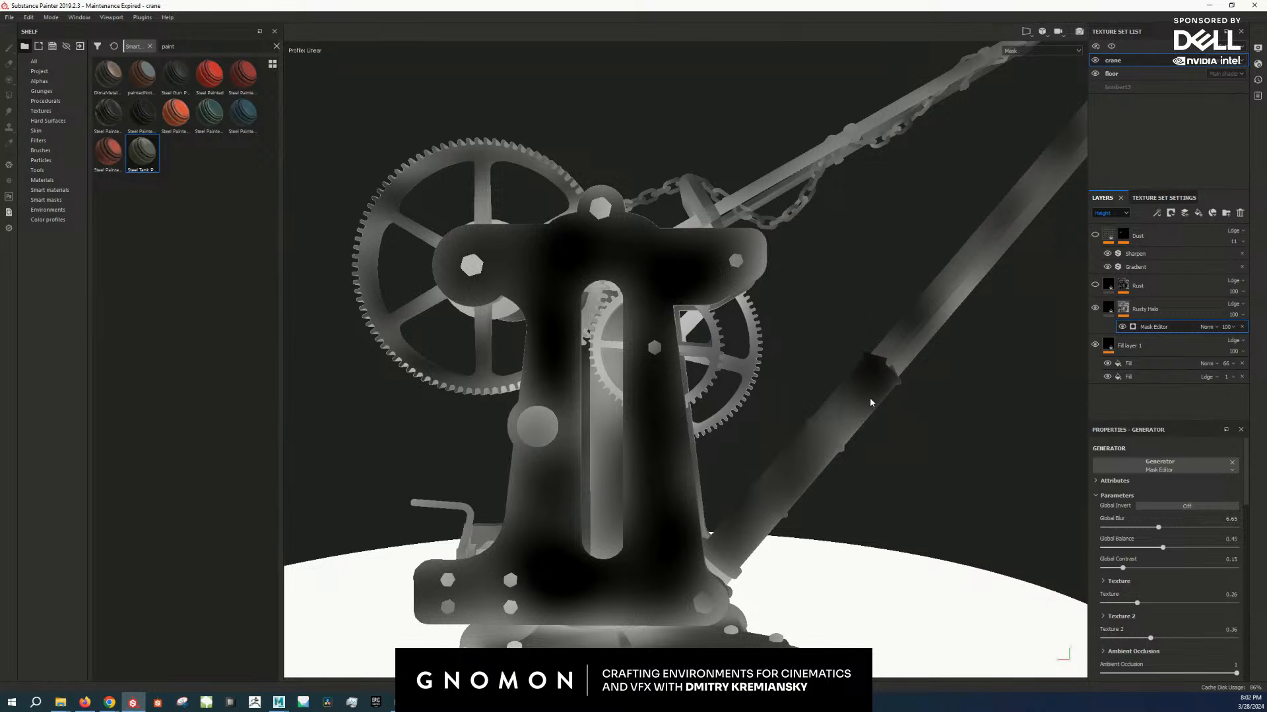
{"action": "right_click_drag", "start_coordinate": [870, 397], "coordinate": [773, 428], "text": "alt"}
{"action": "left_click_drag", "start_coordinate": [773, 429], "coordinate": [970, 415], "text": "alt"}
{"action": "middle_click_drag", "start_coordinate": [970, 416], "coordinate": [828, 396], "text": "alt"}
{"action": "right_click_drag", "start_coordinate": [828, 396], "coordinate": [917, 376], "text": "alt"}
{"action": "left_click_drag", "start_coordinate": [917, 376], "coordinate": [965, 365], "text": "alt"}
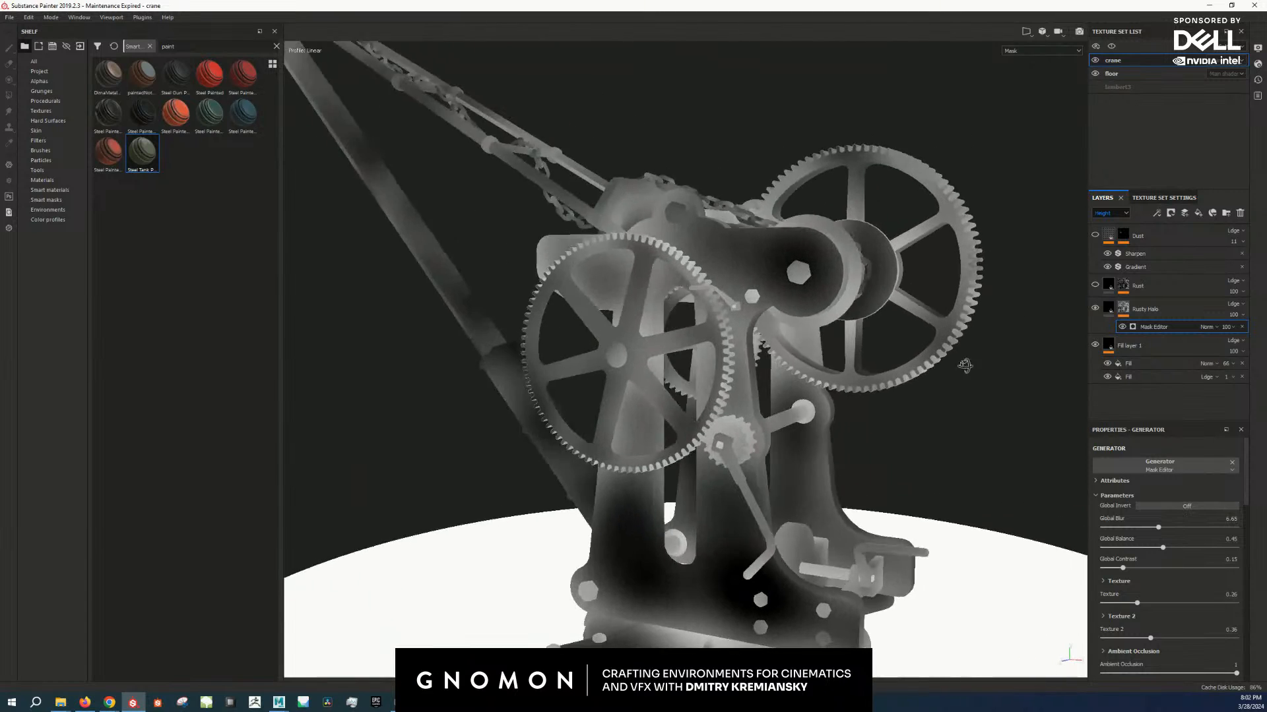
{"action": "middle_click_drag", "start_coordinate": [964, 365], "coordinate": [965, 286], "text": "alt"}
Step: Swap the Mask Editor generator on the Rusty Halo mask for the Dirt generator
{"action": "left_click", "coordinate": [1123, 307]}
{"action": "right_click", "coordinate": [1123, 307]}
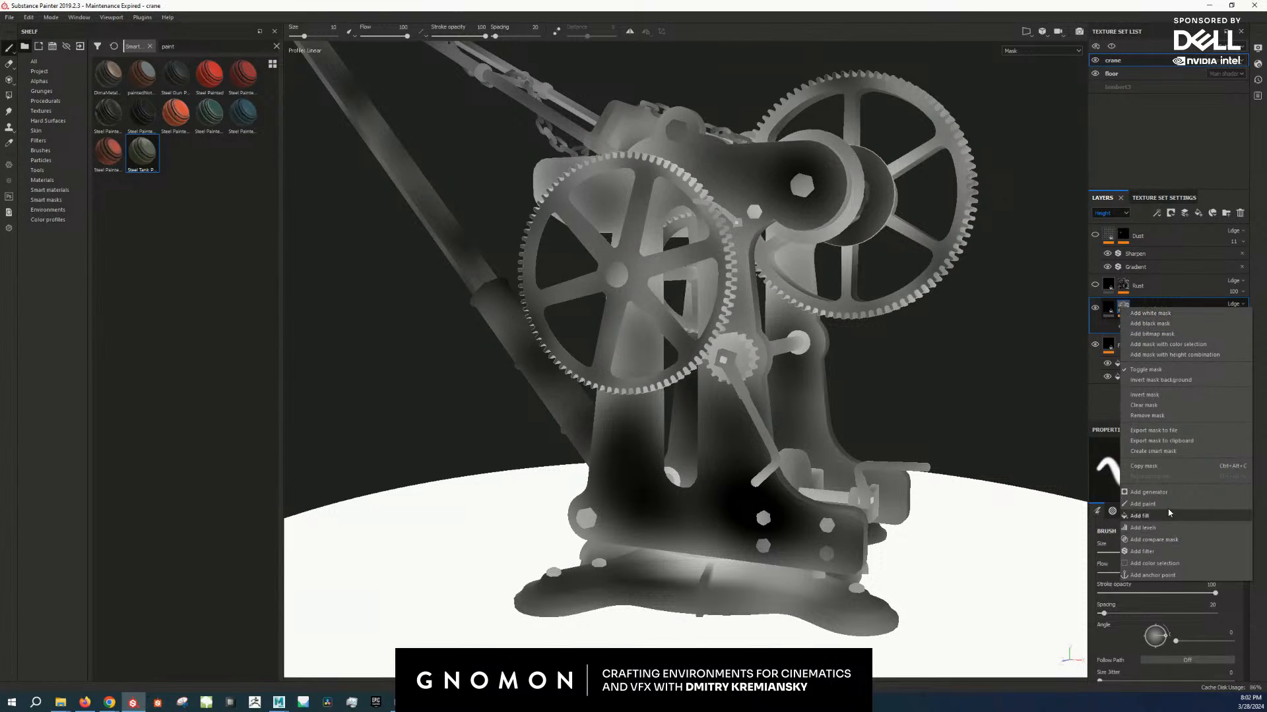
{"action": "left_click", "coordinate": [1165, 492]}
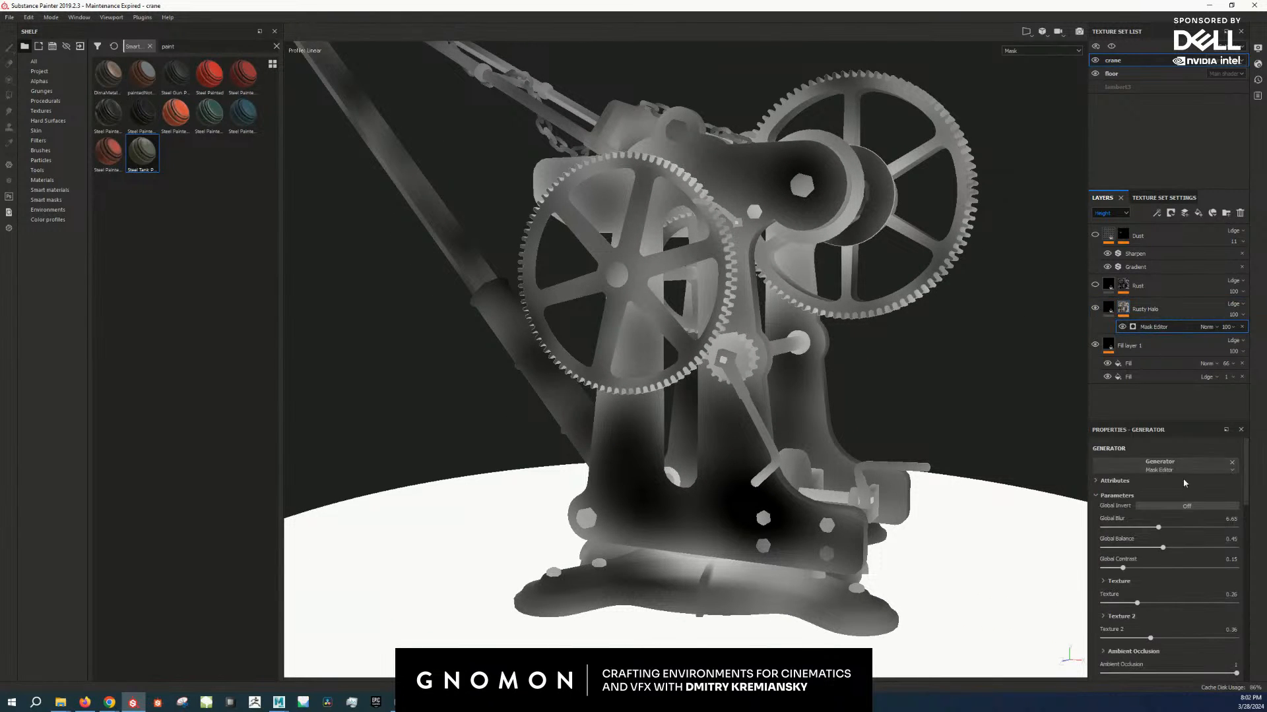
{"action": "left_click", "coordinate": [1148, 467]}
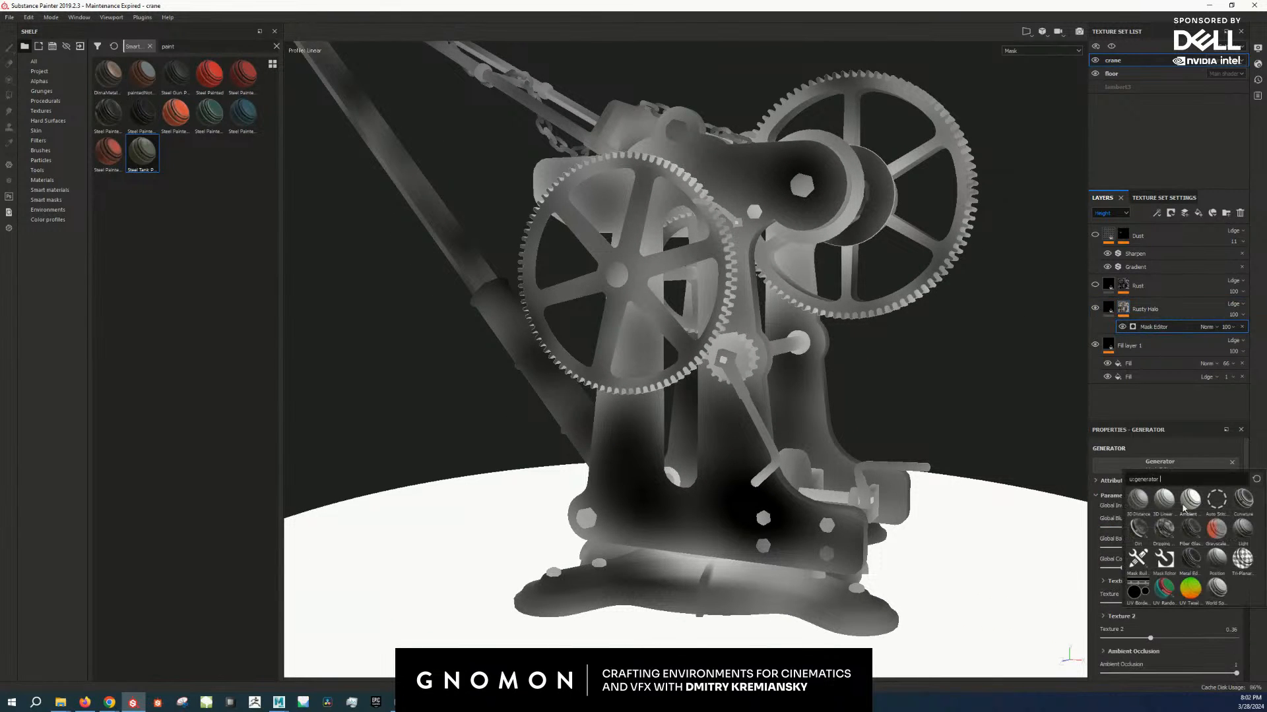
{"action": "left_click", "coordinate": [1142, 538]}
{"action": "scroll", "coordinate": [775, 498], "scroll_direction": "up", "scroll_amount": 5}
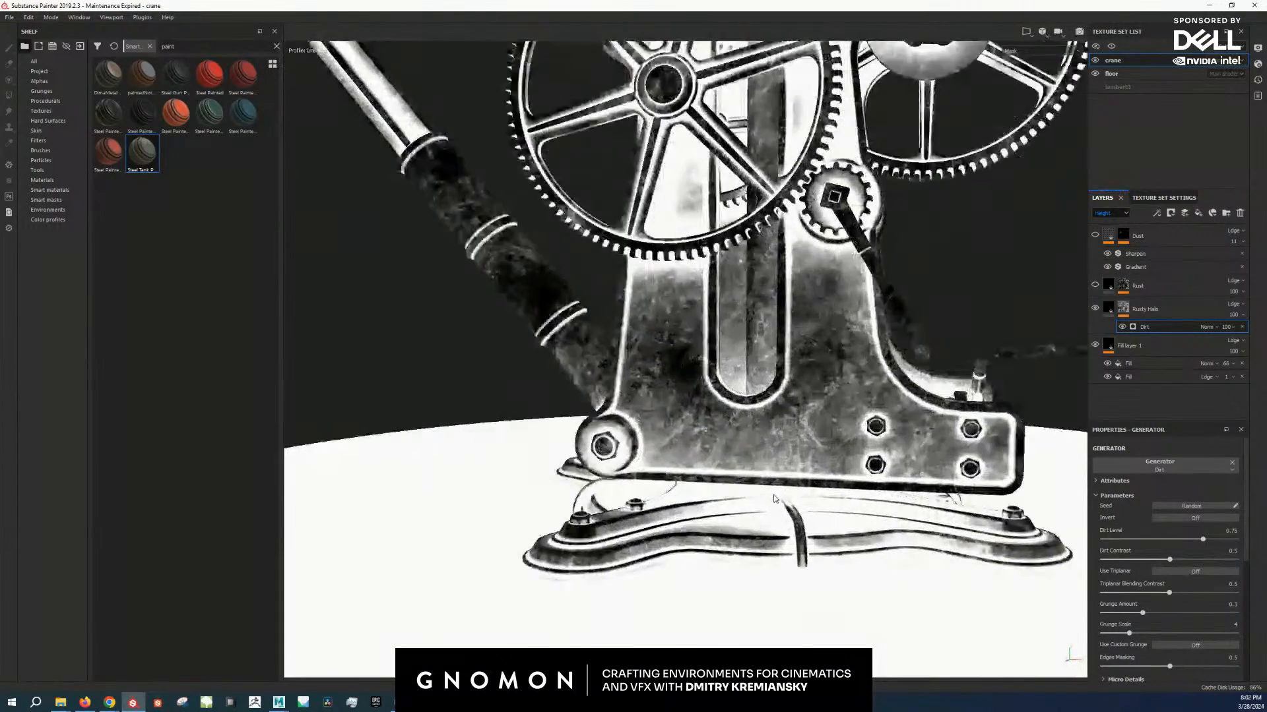
Step: Inspect the Dirt-masked Rusty Halo in material view on the side frame, front gear and crank
{"action": "key", "text": "m"}
{"action": "scroll", "coordinate": [775, 498], "scroll_direction": "down", "scroll_amount": 1}
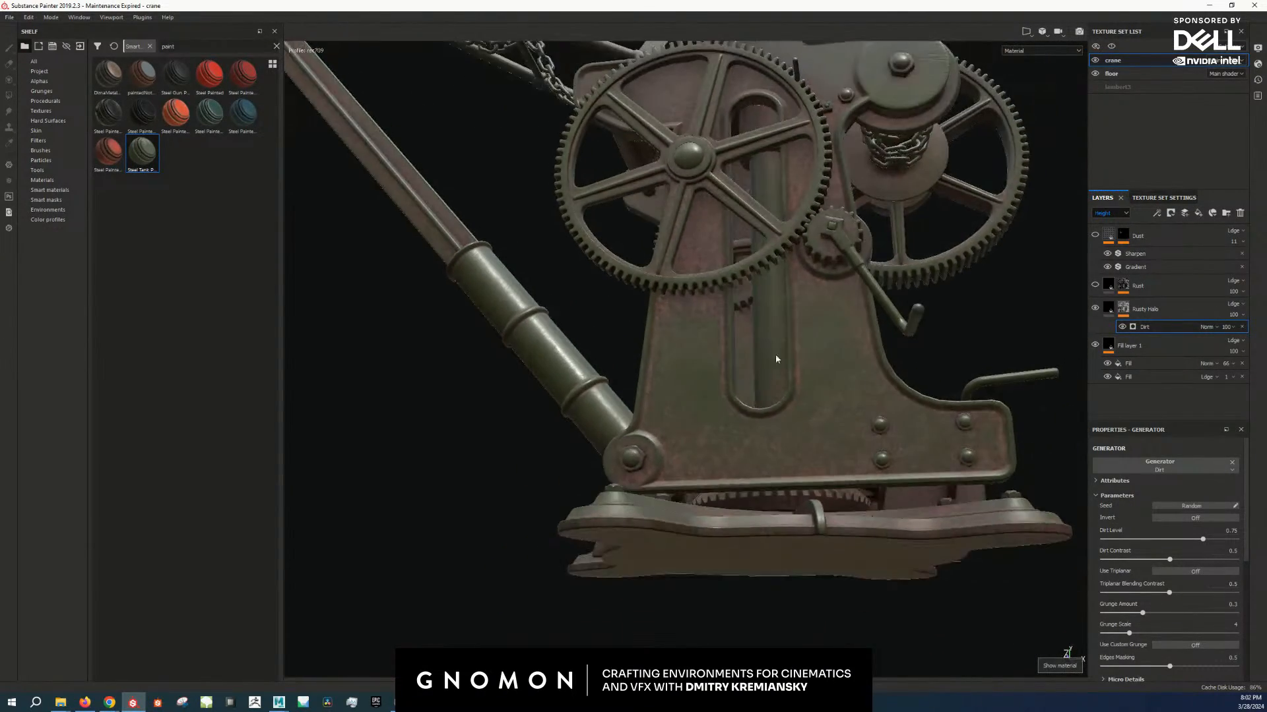
{"action": "left_click_drag", "start_coordinate": [776, 359], "coordinate": [780, 463], "text": "alt"}
{"action": "middle_click_drag", "start_coordinate": [781, 464], "coordinate": [775, 323], "text": "alt"}
{"action": "right_click_drag", "start_coordinate": [775, 395], "coordinate": [769, 520], "text": "alt"}
{"action": "middle_click_drag", "start_coordinate": [795, 211], "coordinate": [803, 390], "text": "alt"}
{"action": "right_click_drag", "start_coordinate": [803, 390], "coordinate": [776, 505], "text": "alt"}
{"action": "left_click_drag", "start_coordinate": [775, 505], "coordinate": [786, 462], "text": "alt"}
{"action": "right_click_drag", "start_coordinate": [786, 462], "coordinate": [777, 420], "text": "alt"}
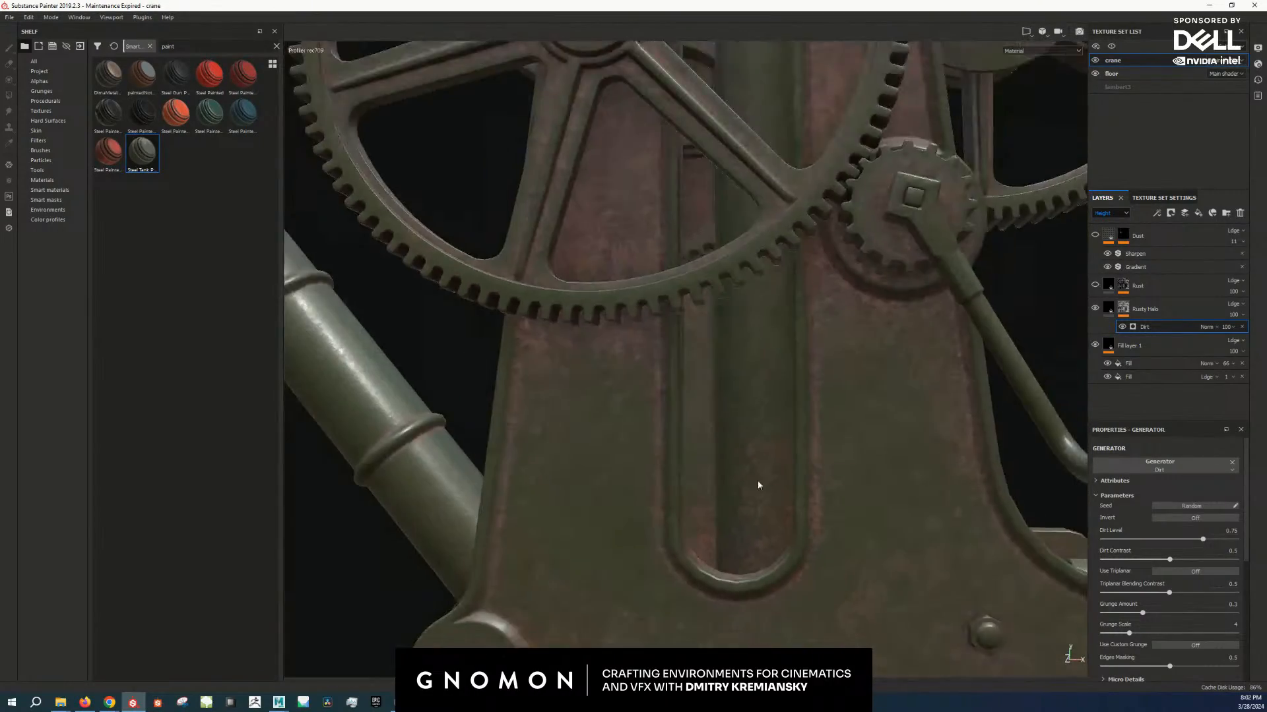
Step: Display the Rusty Halo mask, replace Dirt with Metal Edge Wear, and check it along the boom and chain
{"action": "key", "text": "m"}
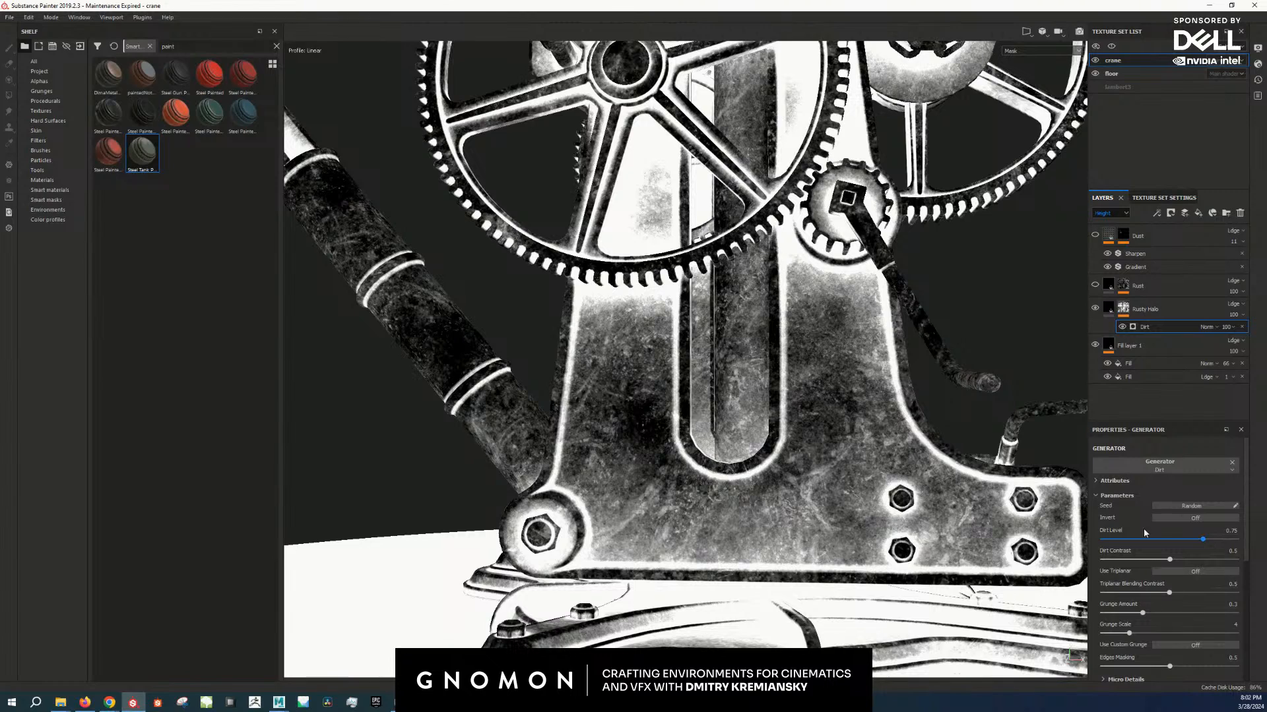
{"action": "left_click", "coordinate": [1161, 468]}
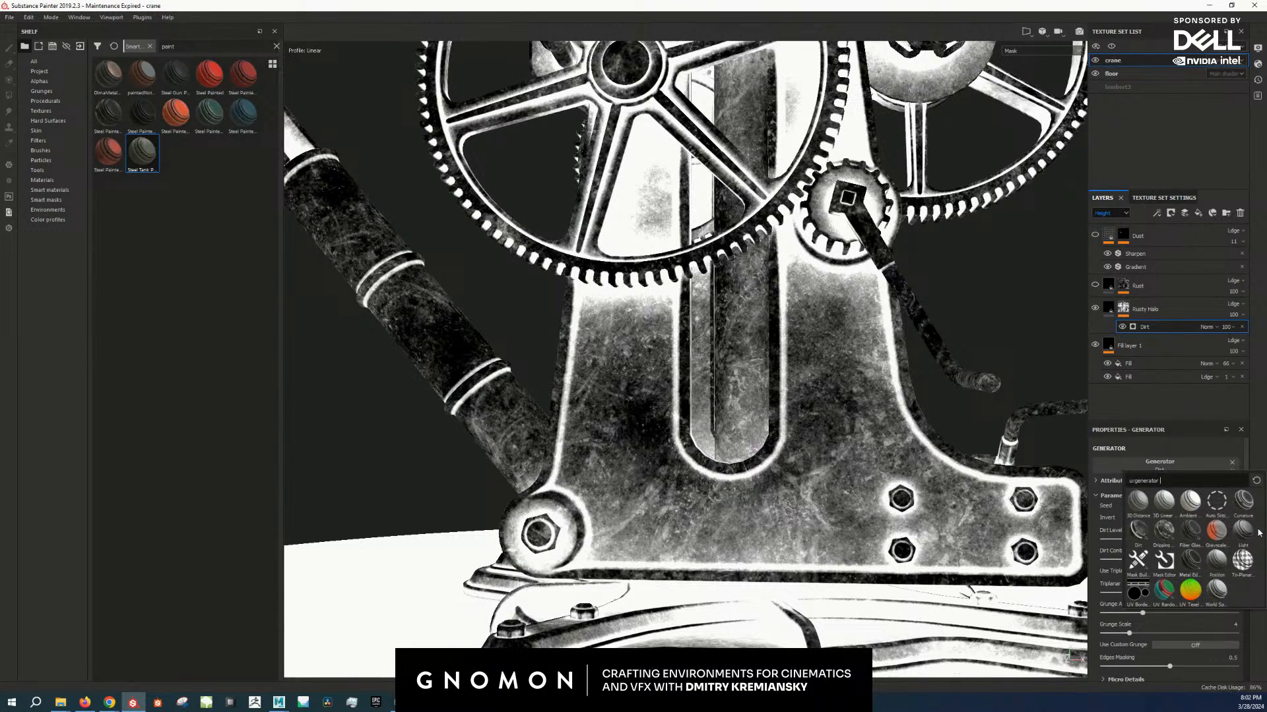
{"action": "left_click", "coordinate": [1192, 572]}
{"action": "right_click_drag", "start_coordinate": [771, 496], "coordinate": [724, 430], "text": "alt"}
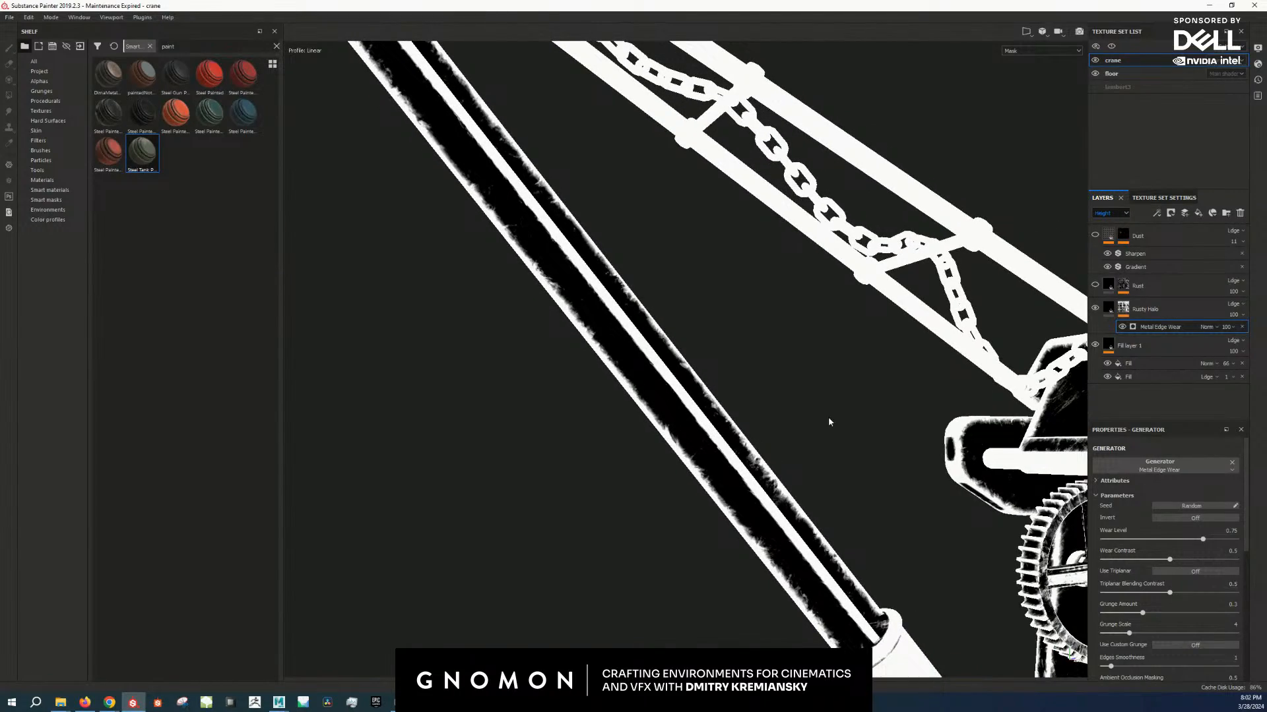
{"action": "right_click_drag", "start_coordinate": [877, 439], "coordinate": [772, 407], "text": "alt"}
{"action": "left_click_drag", "start_coordinate": [923, 455], "coordinate": [647, 399], "text": "alt"}
{"action": "right_click_drag", "start_coordinate": [607, 392], "coordinate": [698, 407], "text": "alt"}
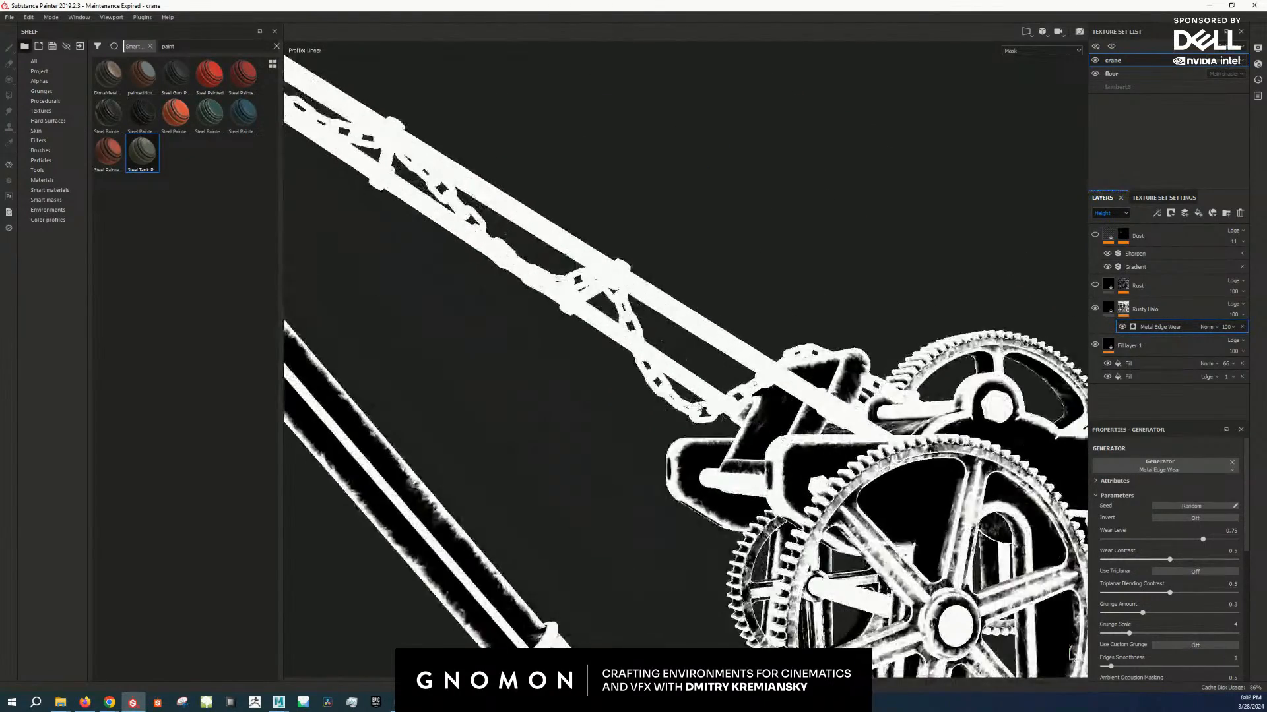
{"action": "left_click_drag", "start_coordinate": [700, 404], "coordinate": [735, 386], "text": "alt"}
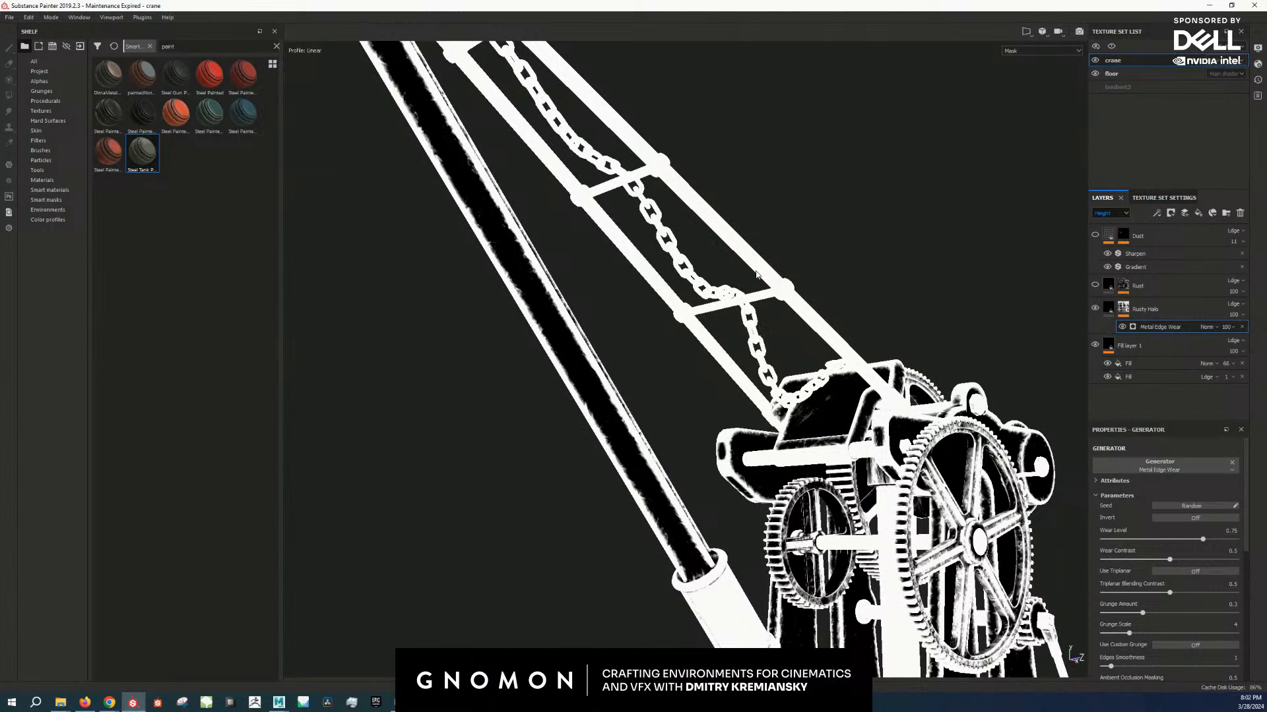
Step: Inspect the Metal Edge Wear result in material view on the boom, chain and gears
{"action": "key", "text": "m"}
{"action": "right_click_drag", "start_coordinate": [763, 269], "coordinate": [808, 322], "text": "alt"}
{"action": "left_click_drag", "start_coordinate": [809, 323], "coordinate": [785, 369], "text": "alt"}
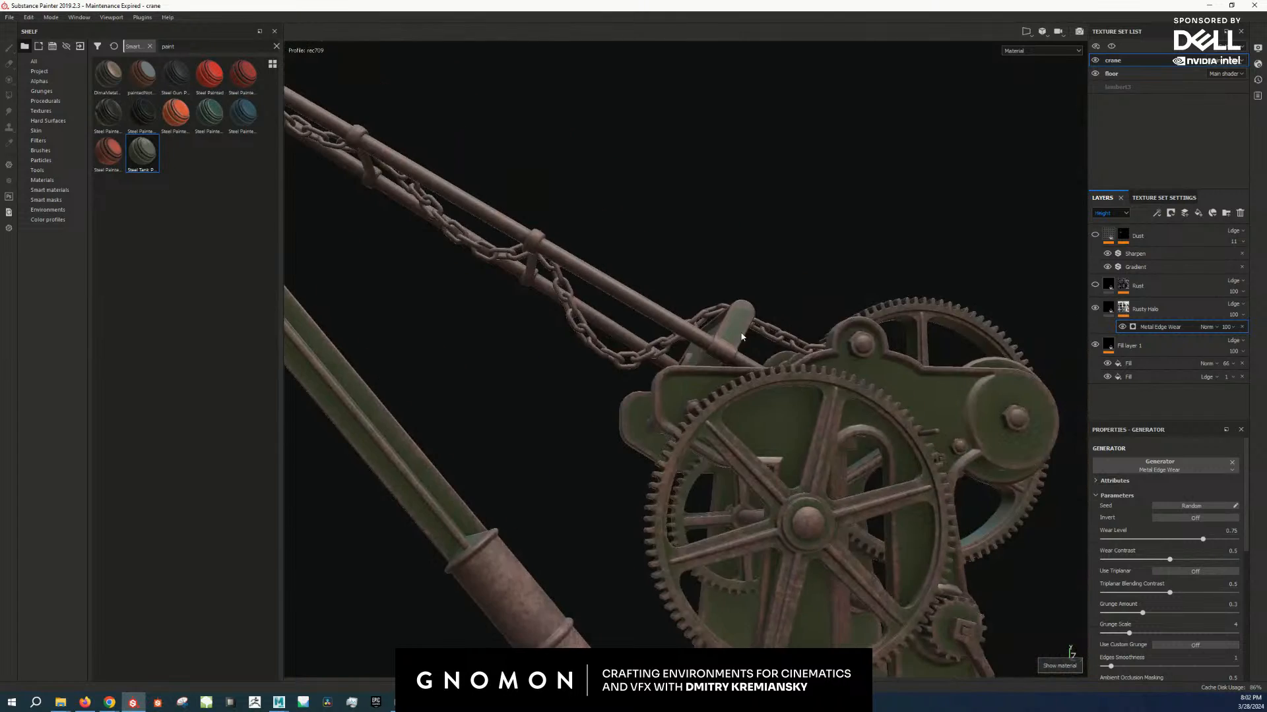
{"action": "right_click_drag", "start_coordinate": [640, 360], "coordinate": [685, 366], "text": "alt"}
{"action": "left_click_drag", "start_coordinate": [685, 366], "coordinate": [694, 375], "text": "alt"}
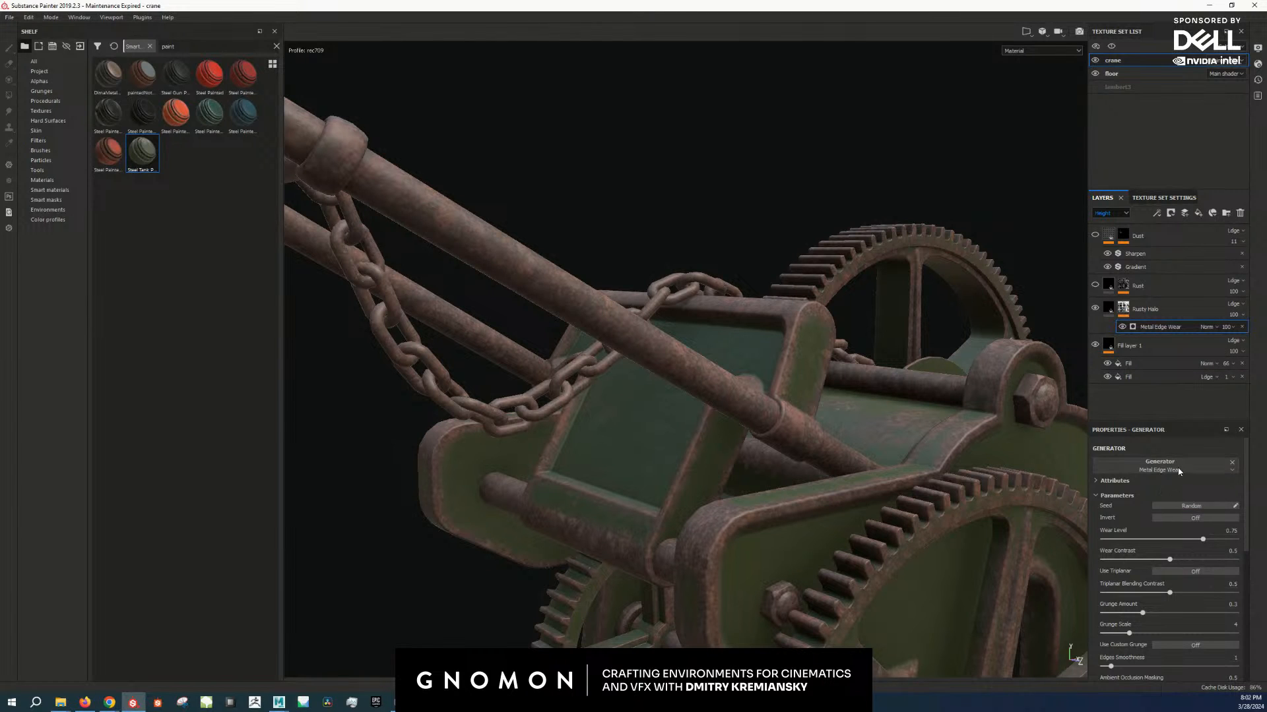
Step: Switch the Rusty Halo mask's generator from Metal Edge Wear back to Dirt
{"action": "left_click", "coordinate": [1159, 466]}
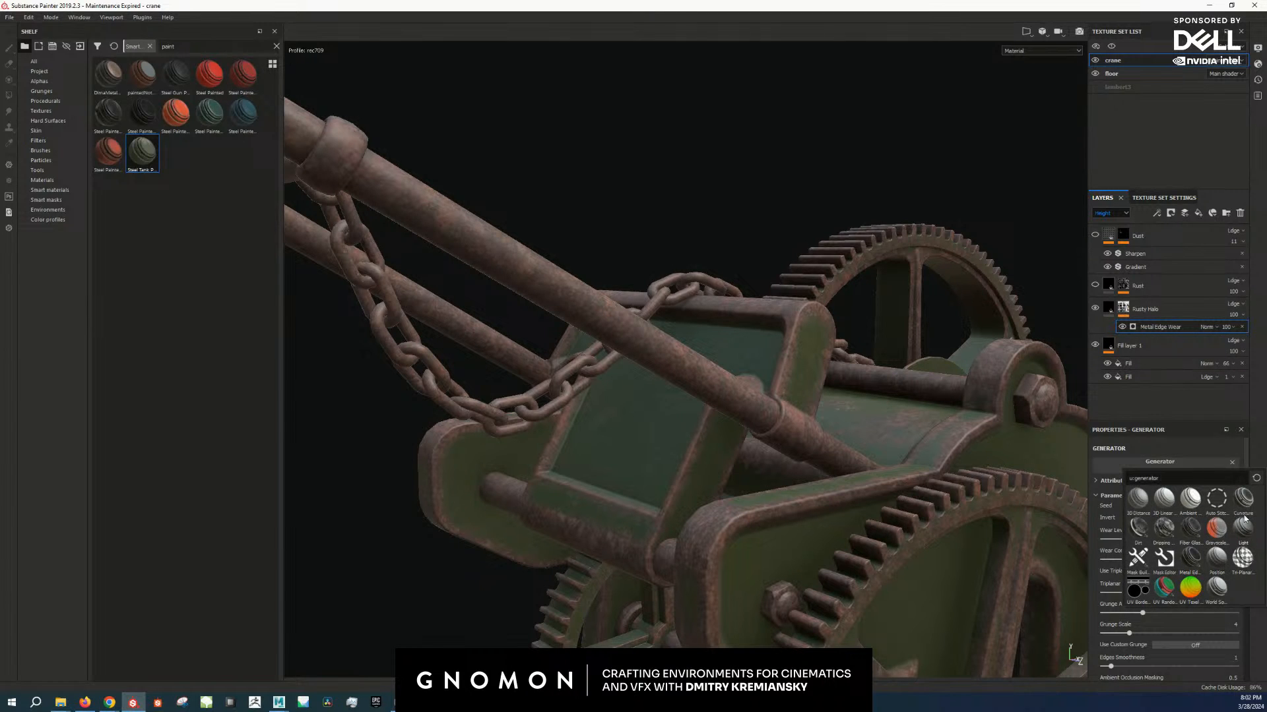
{"action": "left_click", "coordinate": [1139, 529]}
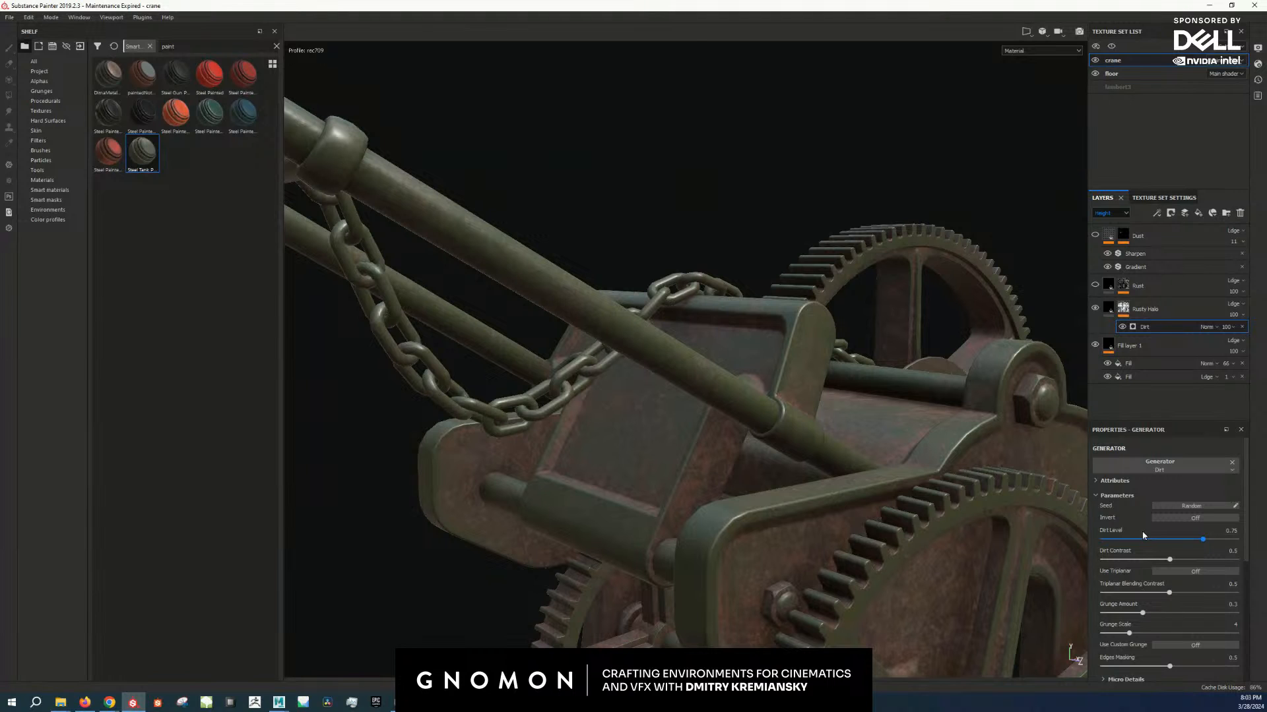
{"action": "left_click_drag", "start_coordinate": [961, 456], "coordinate": [909, 436], "text": "alt"}
Step: Undo the generator swaps back to Mask Editor and show the Rusty Halo layer in material view
{"action": "key", "text": "ctrl+z"}
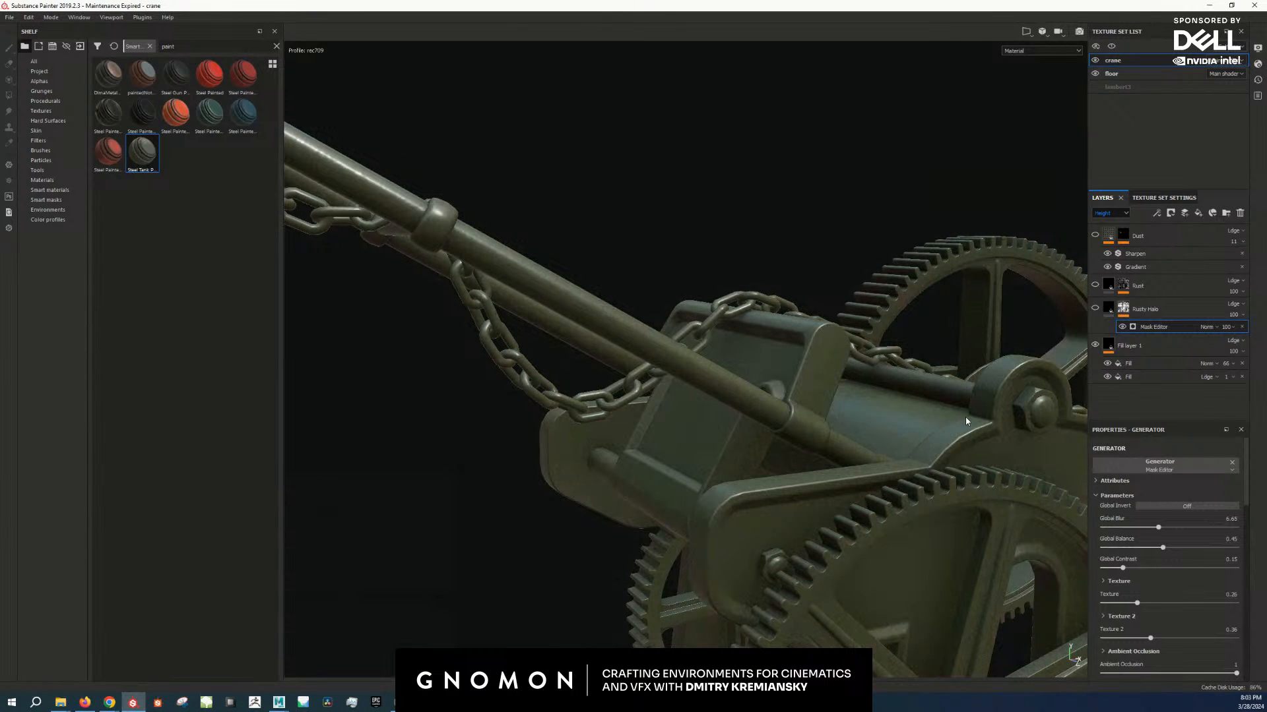
{"action": "left_click", "coordinate": [1127, 313], "text": "alt"}
{"action": "mouse_move", "coordinate": [967, 380]}
{"action": "left_mouse_down", "text": "alt"}
{"action": "mouse_move", "coordinate": [920, 388]}
{"action": "mouse_move", "coordinate": [882, 361]}
{"action": "mouse_move", "coordinate": [924, 365]}
{"action": "left_mouse_up", "text": "alt"}
{"action": "key", "text": "m"}
{"action": "scroll", "coordinate": [878, 371], "scroll_direction": "up", "scroll_amount": 4}
{"action": "left_click", "coordinate": [1094, 309]}
{"action": "right_click_drag", "start_coordinate": [942, 369], "coordinate": [710, 370], "text": "alt"}
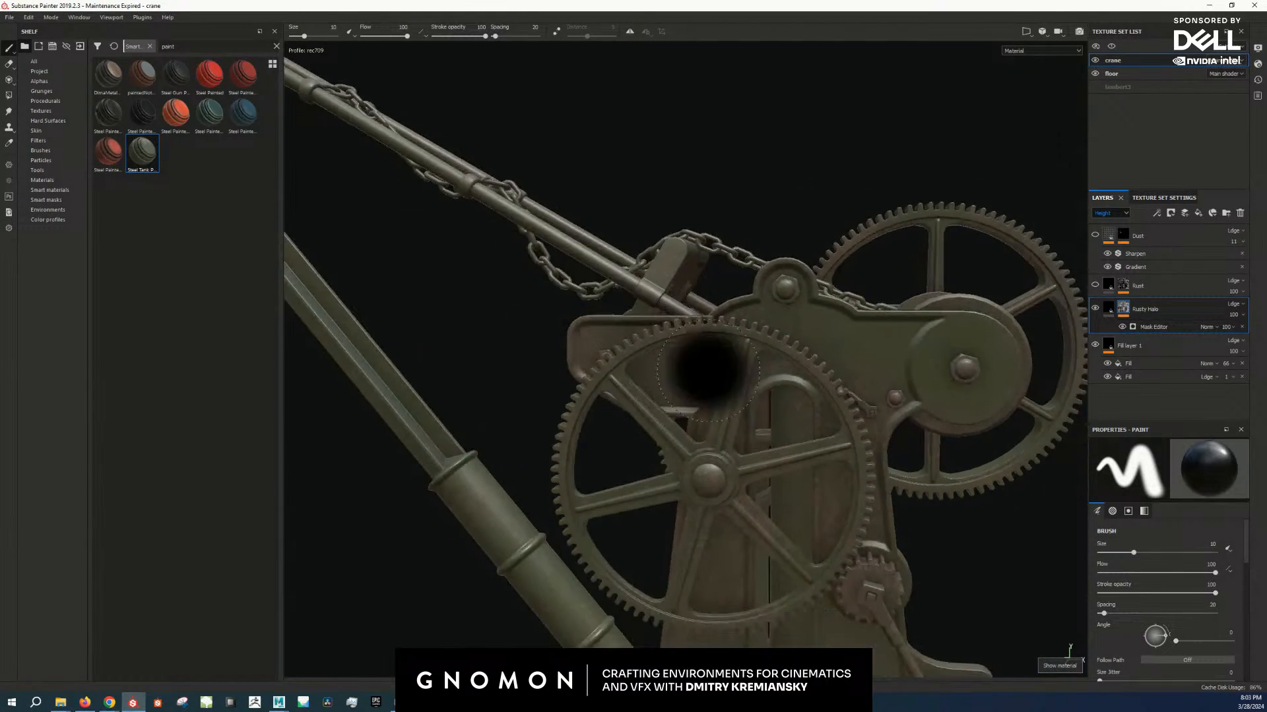
{"action": "left_click_drag", "start_coordinate": [710, 370], "coordinate": [640, 306], "text": "alt"}
Step: Display the Rusty Halo mask and add a UV Border Distance generator above its Mask Editor
{"action": "left_click", "coordinate": [1126, 310], "text": "alt"}
{"action": "left_click_drag", "start_coordinate": [1006, 303], "coordinate": [903, 307], "text": "alt"}
{"action": "mouse_move", "coordinate": [904, 307]}
{"action": "right_mouse_down", "text": "alt"}
{"action": "mouse_move", "coordinate": [1008, 350]}
{"action": "mouse_move", "coordinate": [976, 379]}
{"action": "right_mouse_up", "text": "alt"}
{"action": "right_click", "coordinate": [1121, 309]}
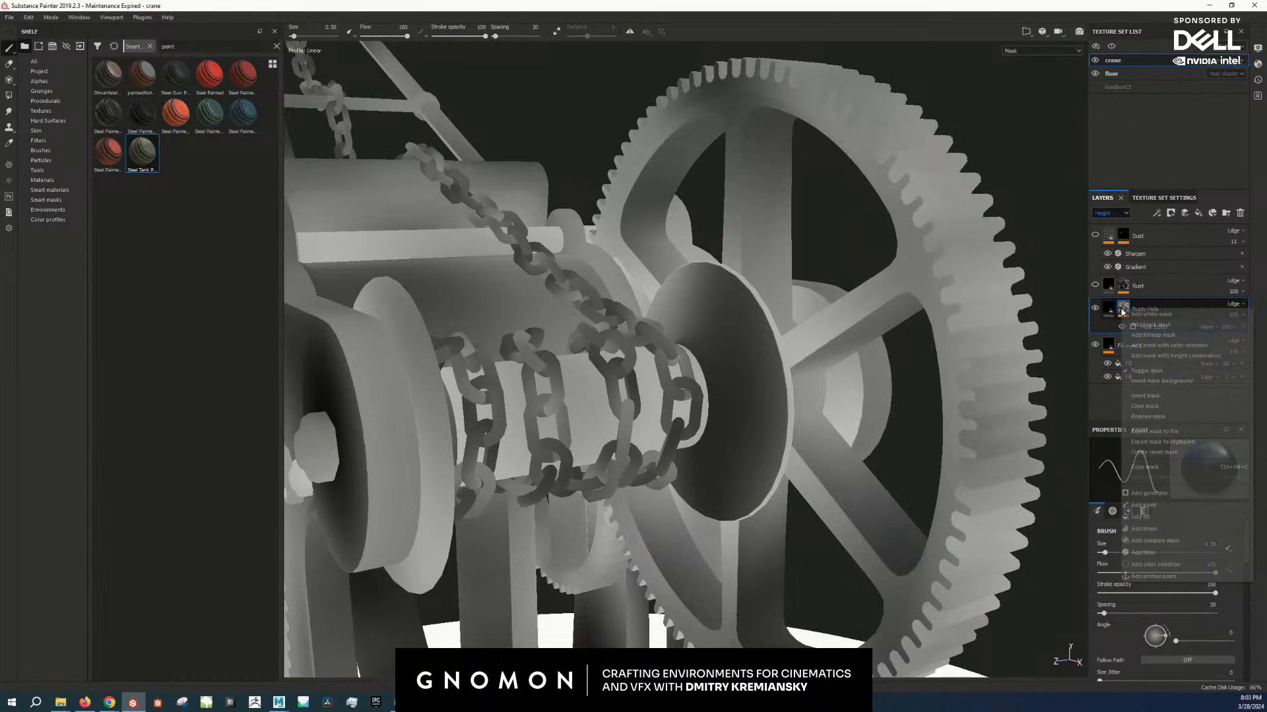
{"action": "left_click", "coordinate": [1178, 492]}
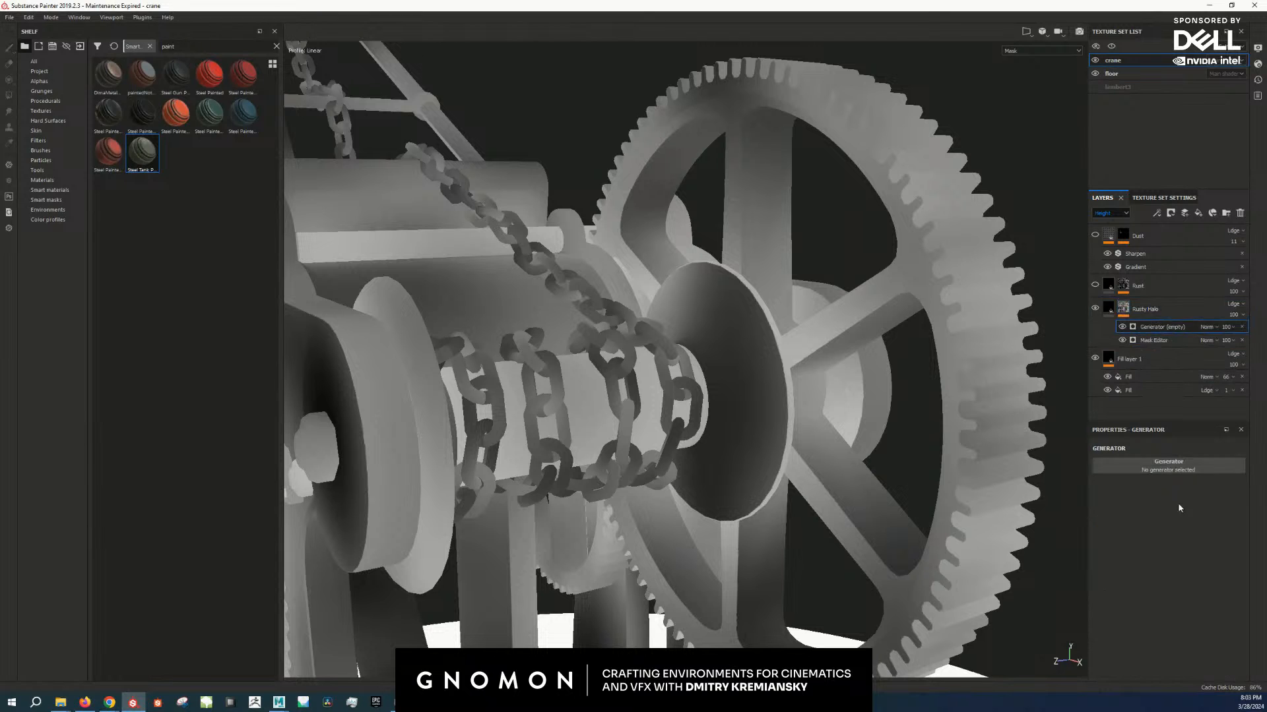
{"action": "left_click", "coordinate": [1168, 462]}
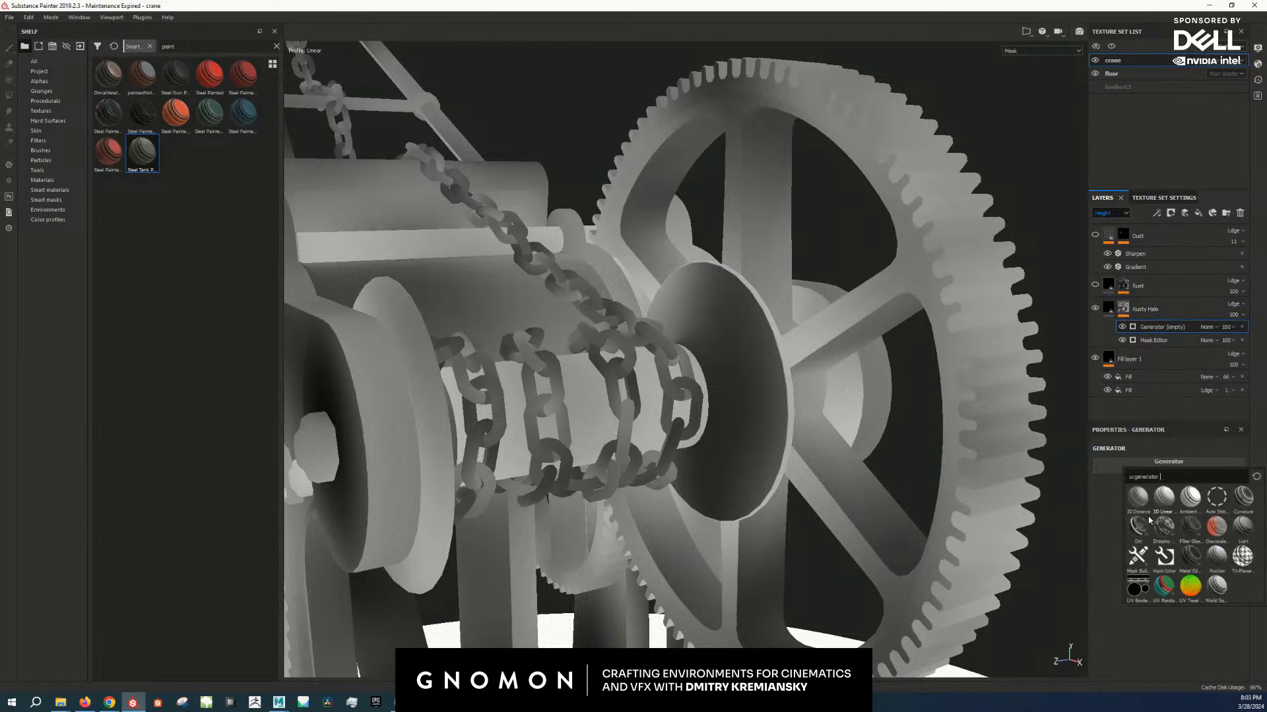
{"action": "left_click", "coordinate": [1138, 590]}
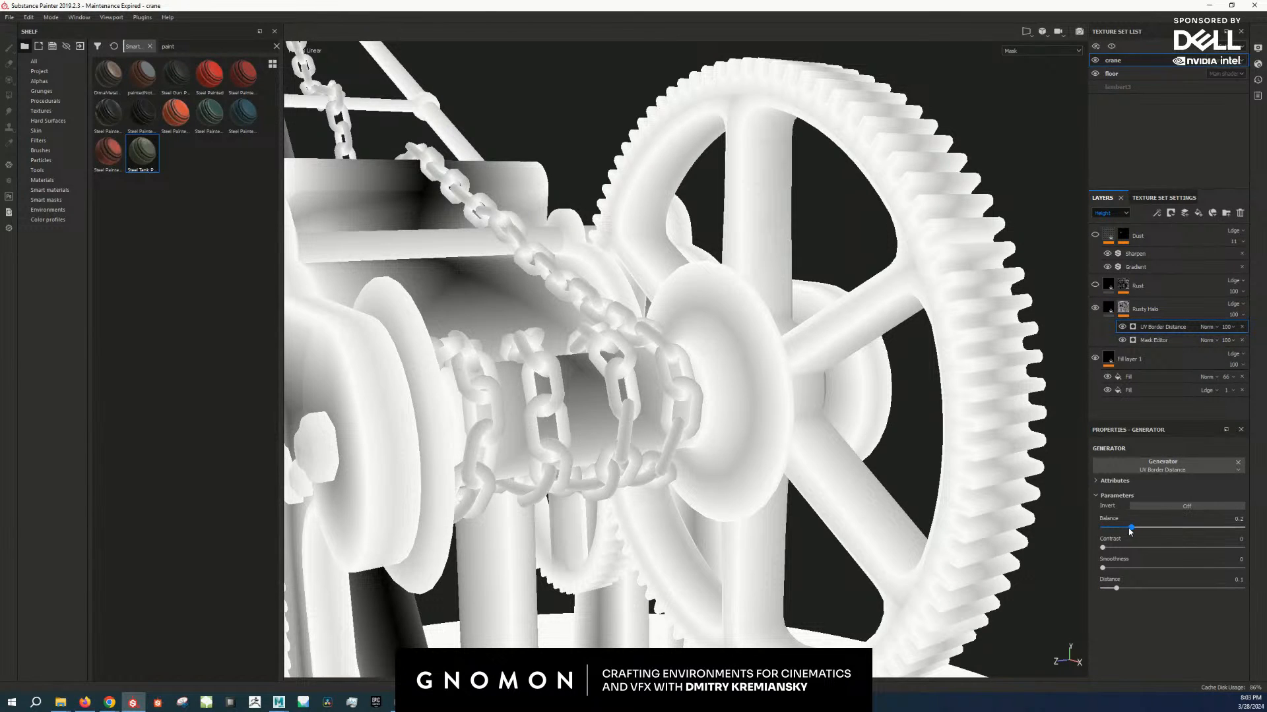
Step: Set the UV Border Distance generator to Subtract blending with a balance of 0.1, checking the mask around the gears
{"action": "left_click_drag", "start_coordinate": [1130, 530], "coordinate": [1109, 528]}
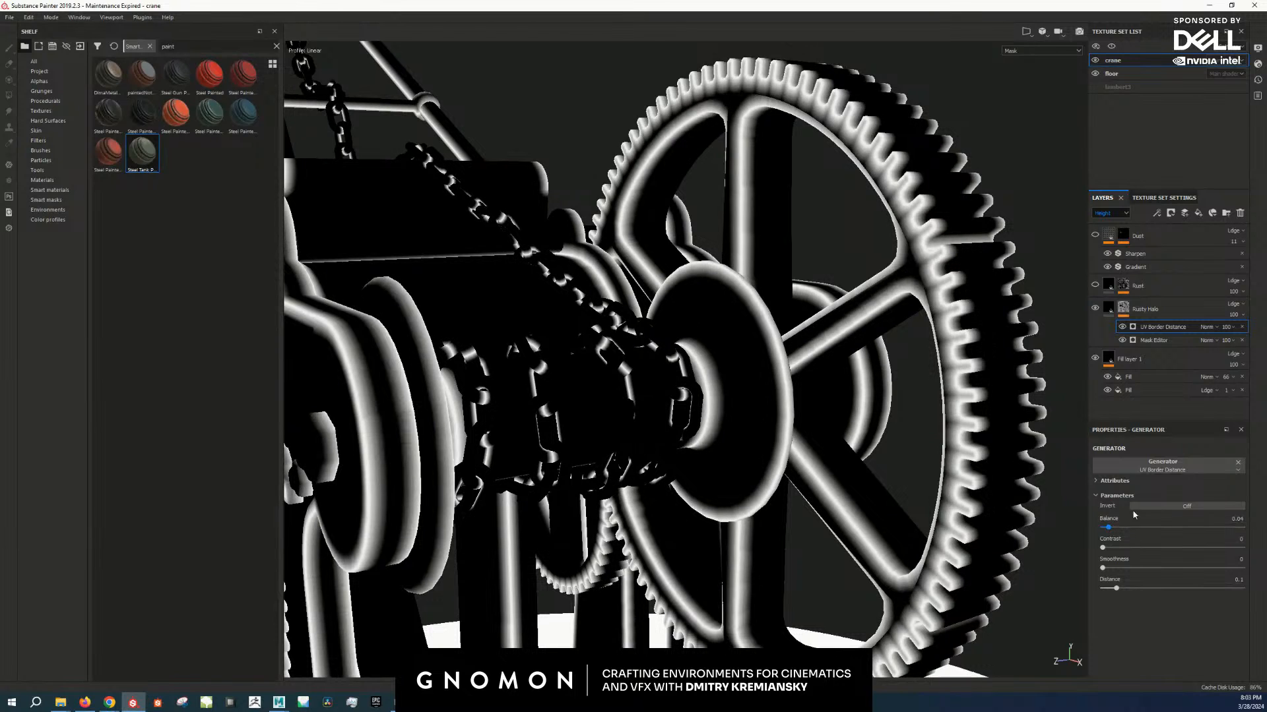
{"action": "left_click", "coordinate": [1207, 326]}
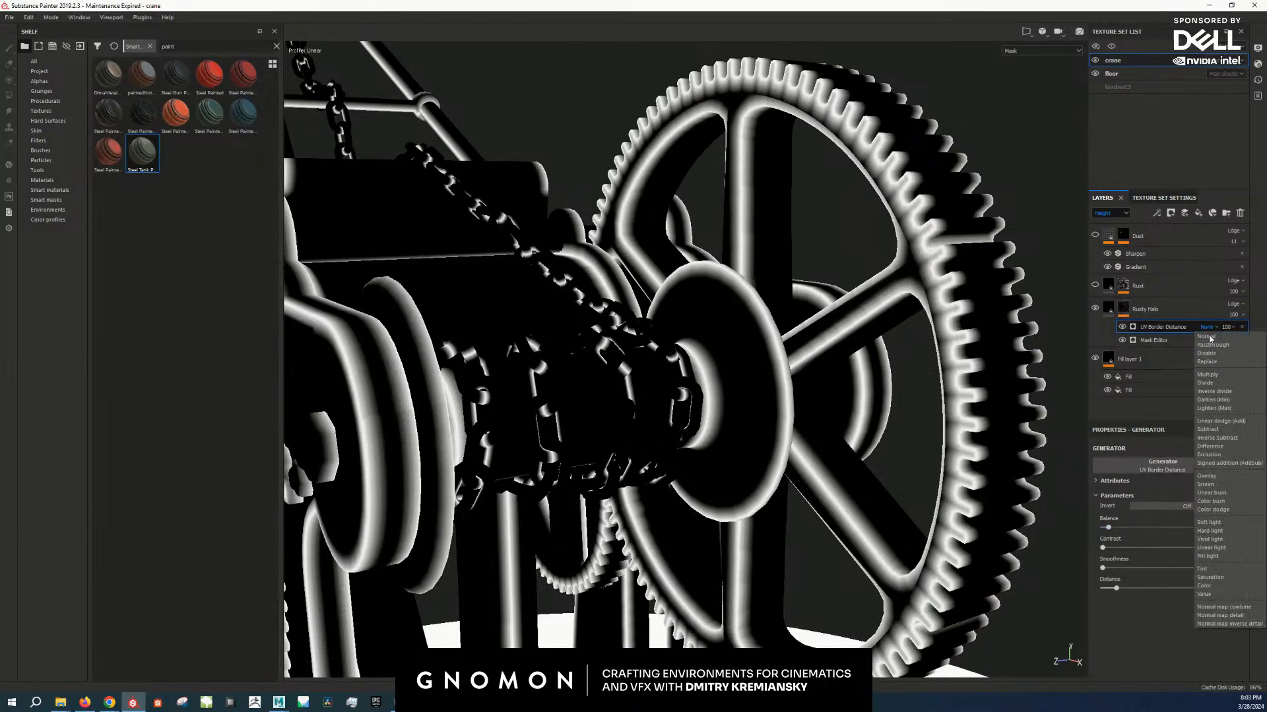
{"action": "left_click", "coordinate": [1208, 429]}
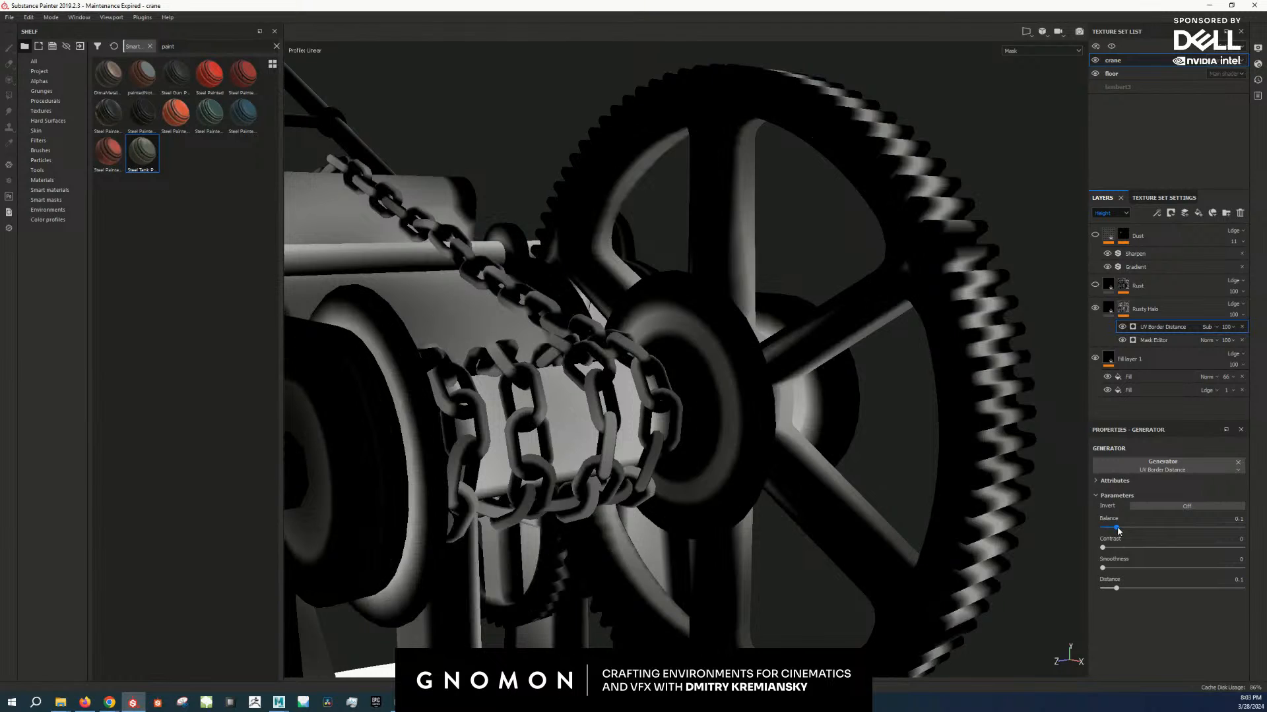
{"action": "right_click_drag", "start_coordinate": [851, 376], "coordinate": [605, 585], "text": "alt"}
{"action": "middle_click_drag", "start_coordinate": [605, 586], "coordinate": [813, 287], "text": "alt"}
{"action": "right_click_drag", "start_coordinate": [814, 288], "coordinate": [614, 435], "text": "alt"}
{"action": "left_click_drag", "start_coordinate": [614, 435], "coordinate": [610, 505], "text": "alt"}
{"action": "right_click_drag", "start_coordinate": [728, 267], "coordinate": [932, 274], "text": "alt"}
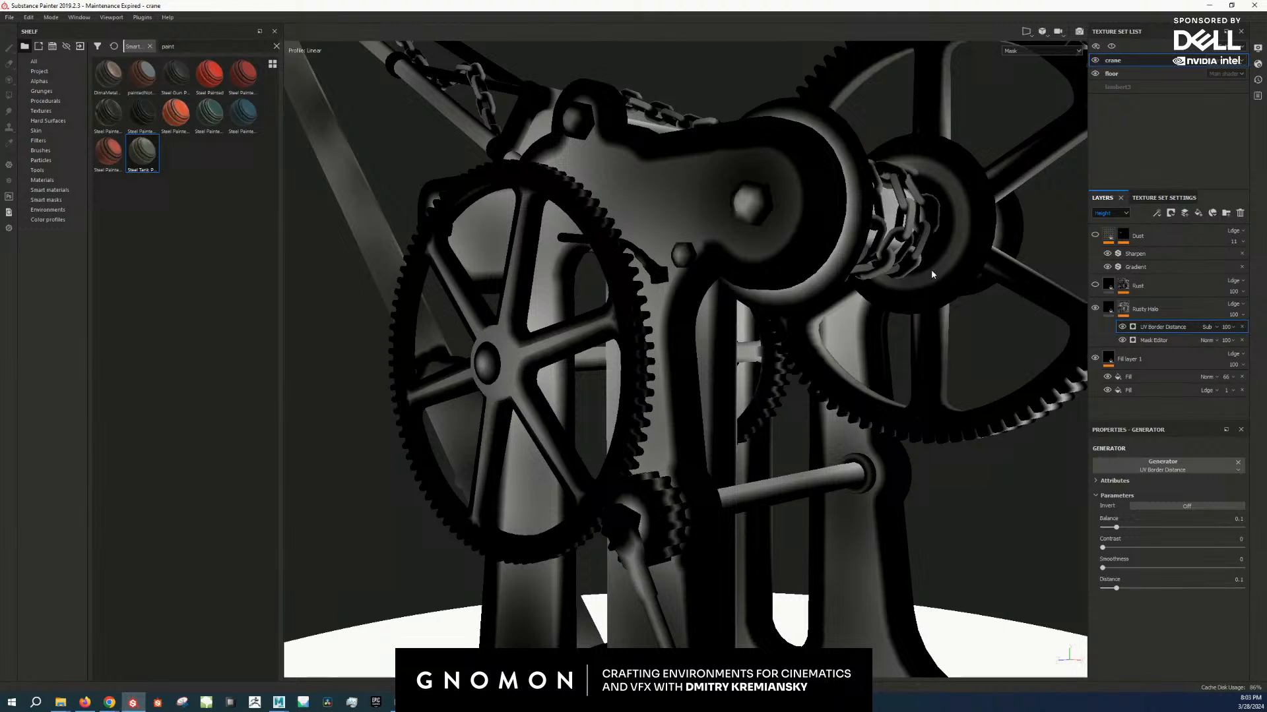
Step: Change the UV Border Distance generator's blend mode to Linear dodge (Add) and check the mask on the gears
{"action": "left_click", "coordinate": [1210, 330]}
{"action": "left_click", "coordinate": [1237, 427]}
{"action": "right_click_drag", "start_coordinate": [983, 355], "coordinate": [886, 359], "text": "alt"}
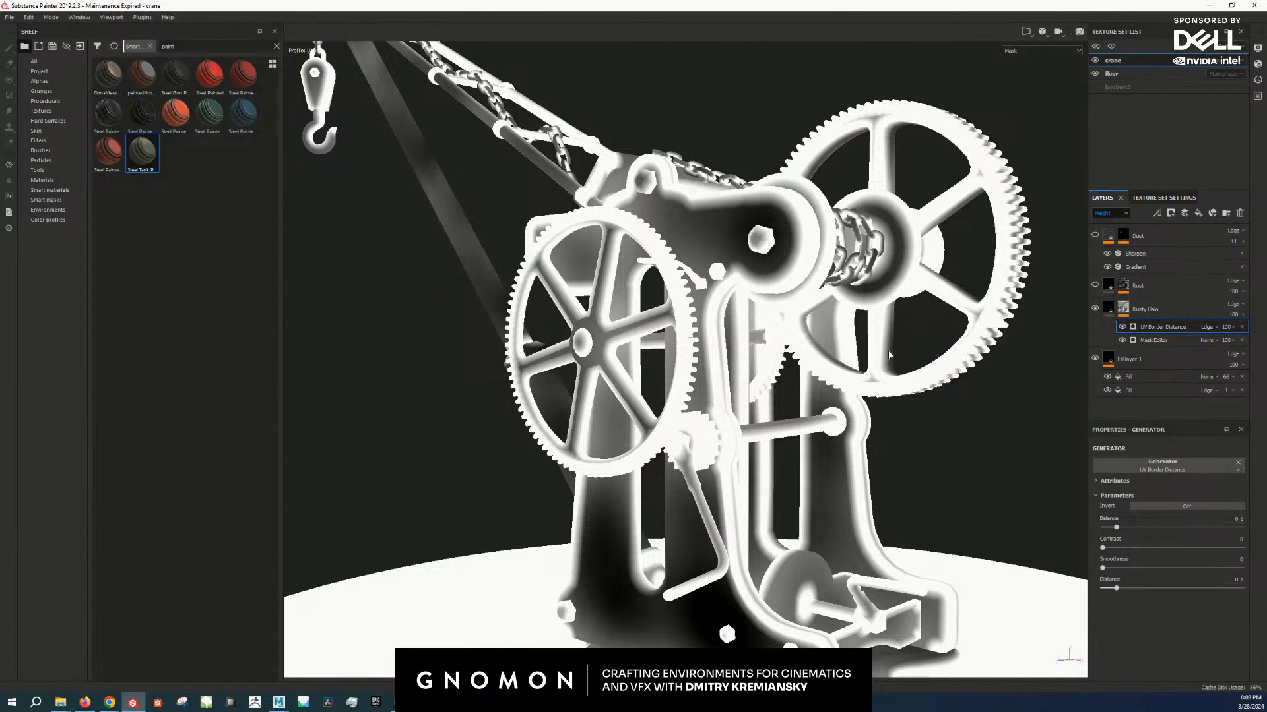
{"action": "scroll", "coordinate": [1036, 337], "scroll_direction": "up", "scroll_amount": 5}
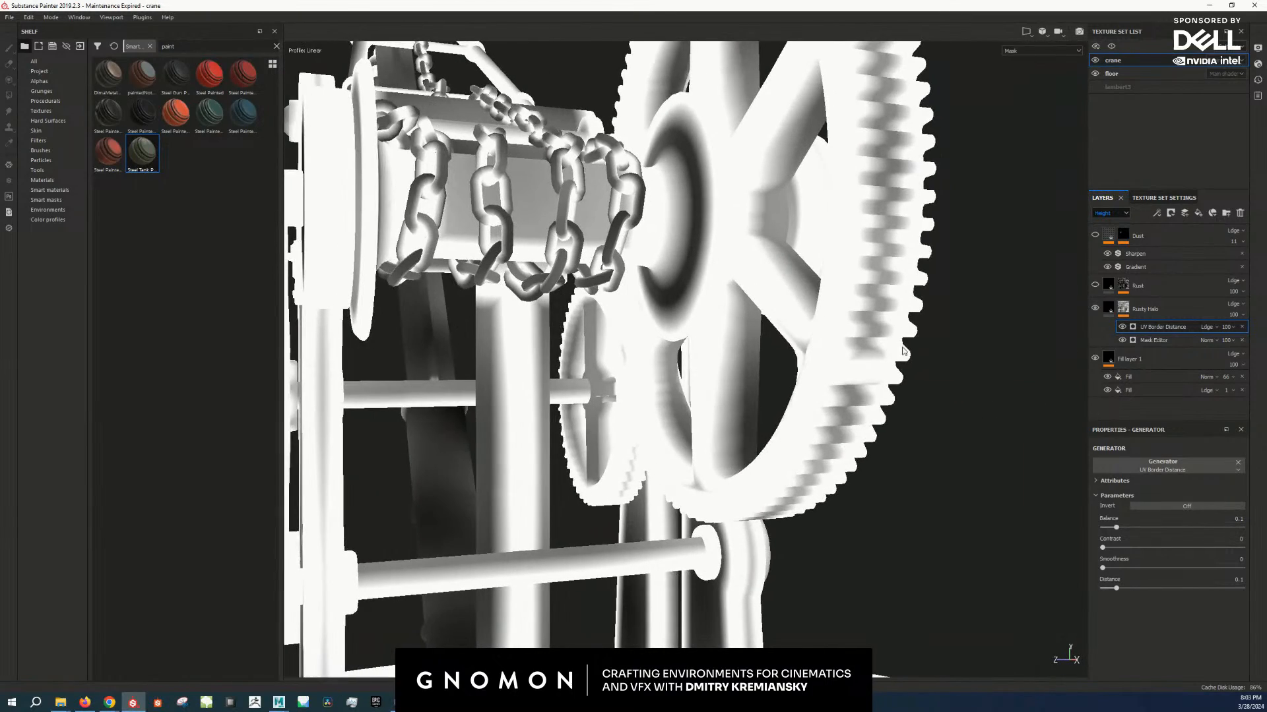
Step: Compare the rear gear and chain drum in material view with UV Border Distance on and off
{"action": "mouse_move", "coordinate": [904, 351]}
{"action": "left_mouse_down", "text": "alt"}
{"action": "mouse_move", "coordinate": [924, 362]}
{"action": "mouse_move", "coordinate": [922, 383]}
{"action": "mouse_move", "coordinate": [869, 389]}
{"action": "mouse_move", "coordinate": [919, 359]}
{"action": "left_mouse_up", "text": "alt"}
{"action": "key", "text": "m"}
{"action": "scroll", "coordinate": [893, 376], "scroll_direction": "down", "scroll_amount": 3}
{"action": "scroll", "coordinate": [919, 358], "scroll_direction": "up", "scroll_amount": 5}
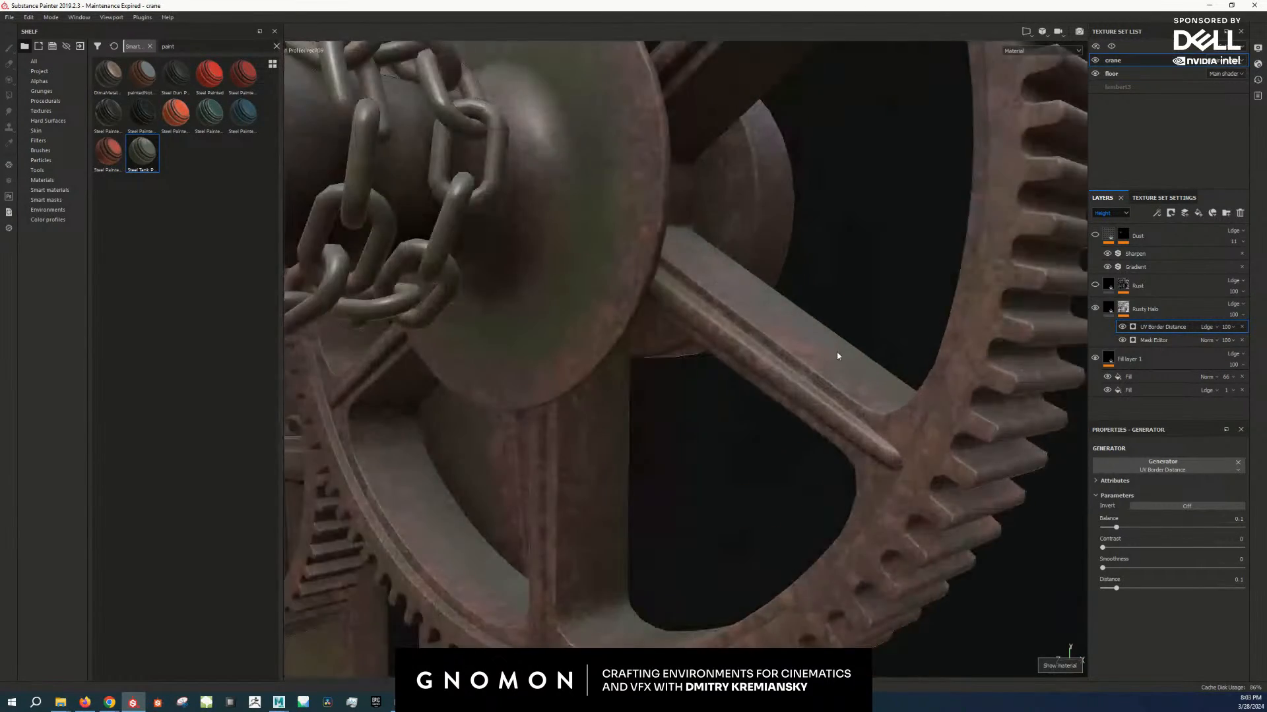
{"action": "left_click", "coordinate": [1122, 328]}
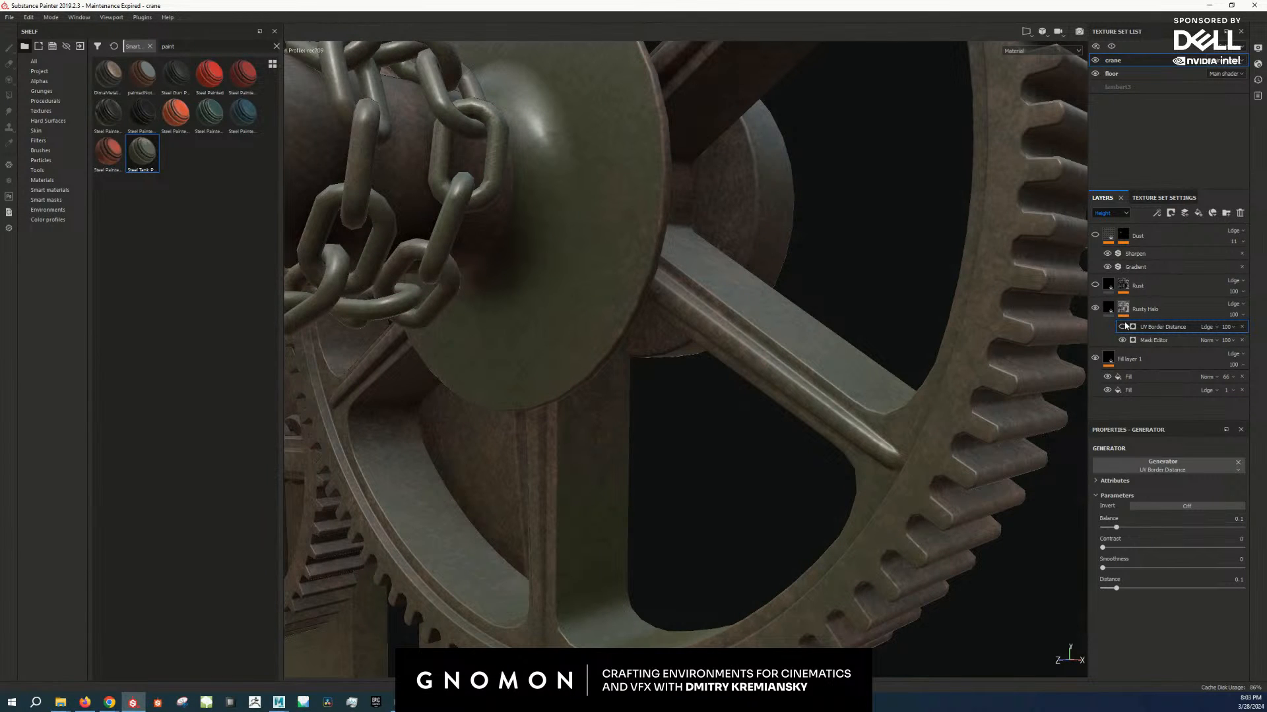
Step: Lower the UV Border Distance generator's opacity to 31 and check the rust on the gears and side plate
{"action": "left_click", "coordinate": [1227, 326]}
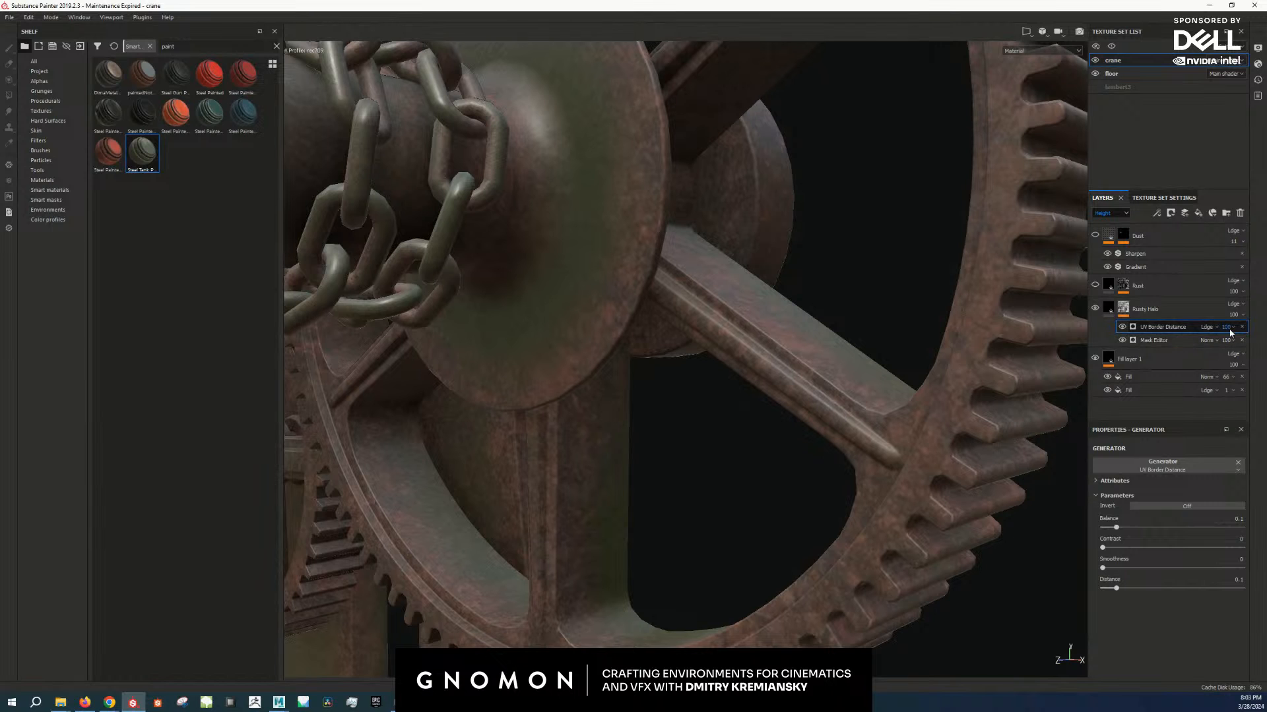
{"action": "left_click", "coordinate": [1231, 345]}
{"action": "left_click_drag", "start_coordinate": [1231, 347], "coordinate": [1233, 345]}
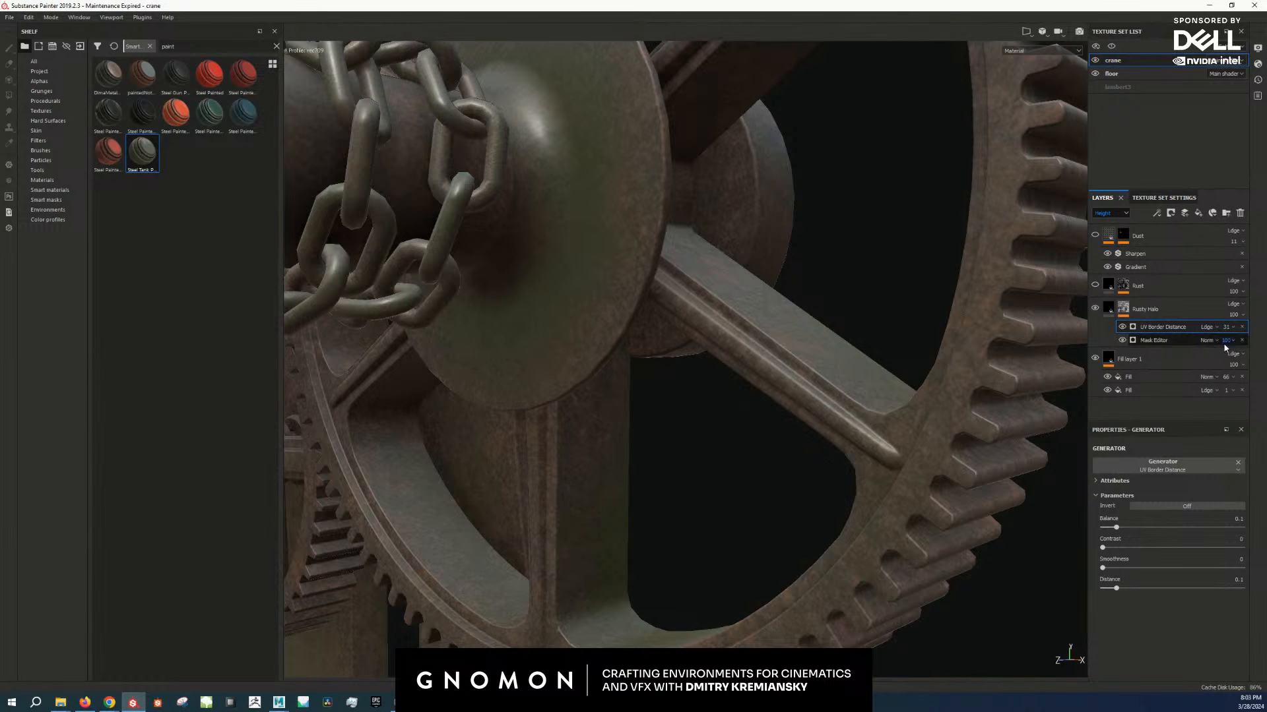
{"action": "scroll", "coordinate": [549, 286], "scroll_direction": "down", "scroll_amount": 10}
{"action": "left_click_drag", "start_coordinate": [363, 282], "coordinate": [714, 343], "text": "alt"}
{"action": "scroll", "coordinate": [852, 365], "scroll_direction": "up", "scroll_amount": 10}
{"action": "scroll", "coordinate": [852, 365], "scroll_direction": "up", "scroll_amount": 5}
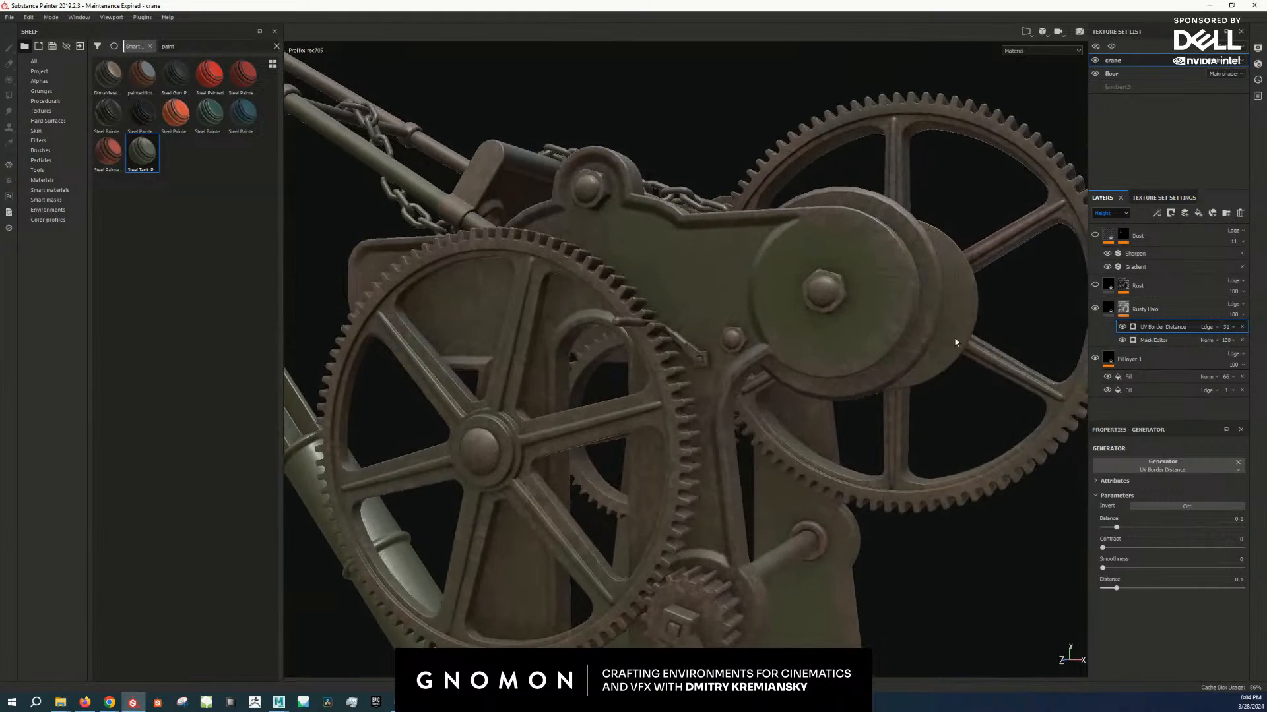
Step: Switch the layer stack to the Base Color channel and lower the Rusty Halo layer's opacity to about 46
{"action": "left_click", "coordinate": [1110, 213]}
{"action": "left_click", "coordinate": [1110, 228]}
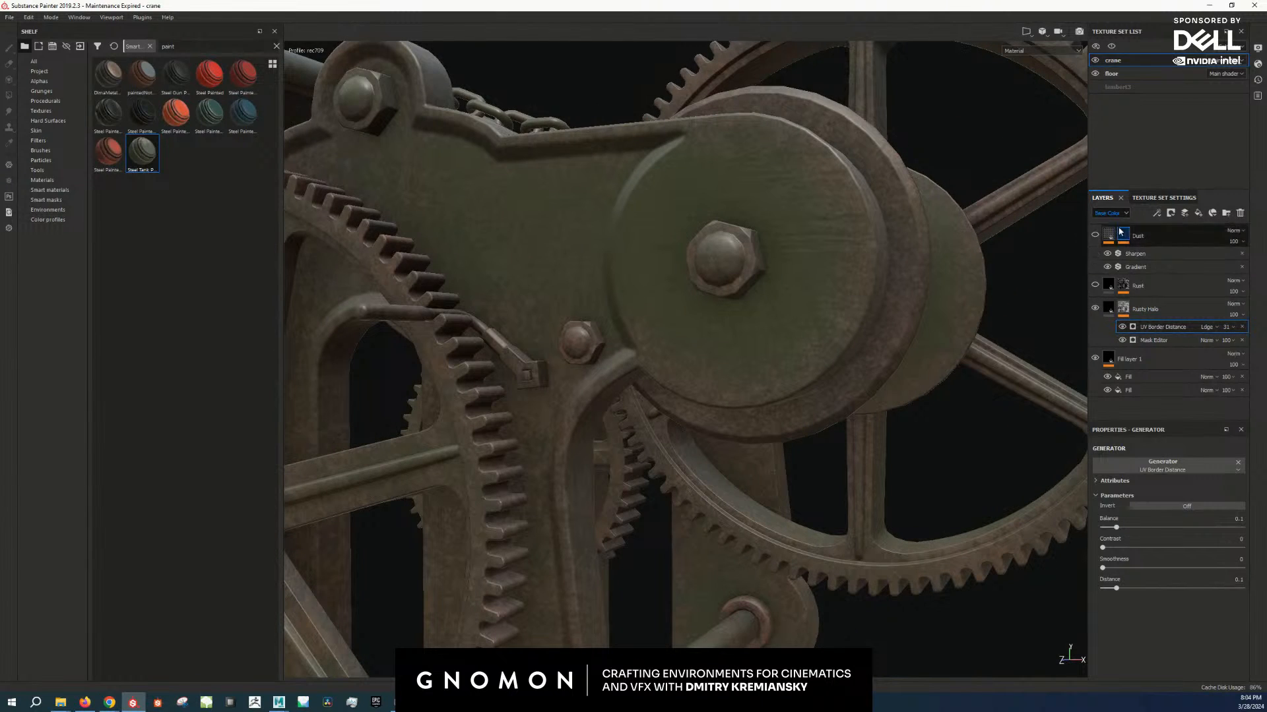
{"action": "left_click", "coordinate": [1226, 327]}
{"action": "left_click_drag", "start_coordinate": [1231, 335], "coordinate": [1239, 335]}
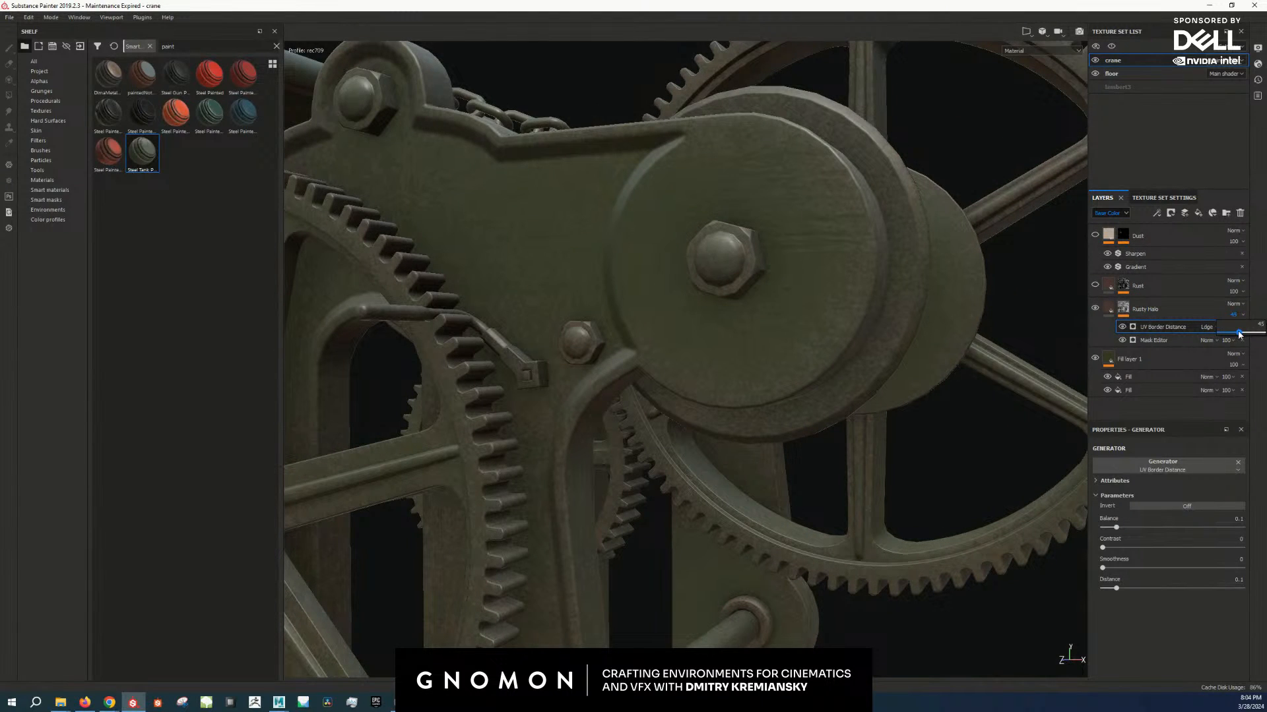
Step: Try Soft light blending on the Rusty Halo layer's base color, check the whole crane, and return it to Normal
{"action": "left_click", "coordinate": [1233, 304]}
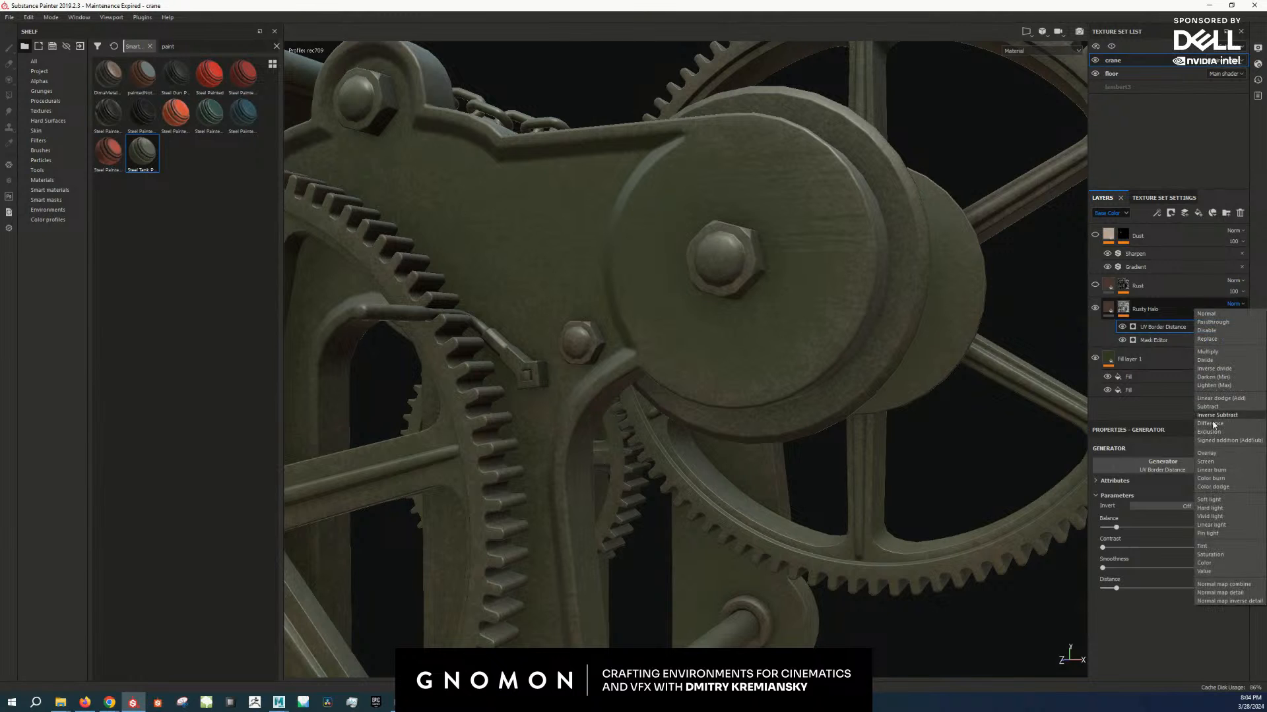
{"action": "left_click", "coordinate": [1211, 500]}
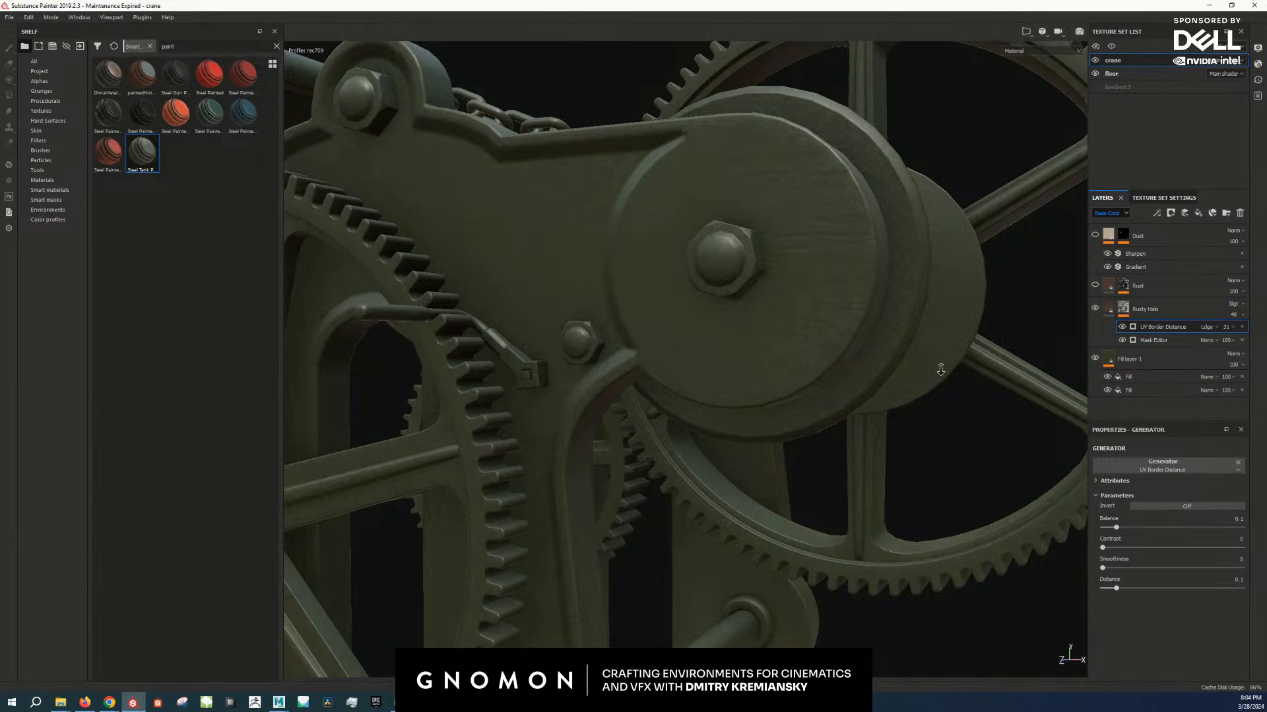
{"action": "right_click_drag", "start_coordinate": [940, 369], "coordinate": [940, 330], "text": "alt"}
{"action": "left_click_drag", "start_coordinate": [792, 330], "coordinate": [686, 340], "text": "alt"}
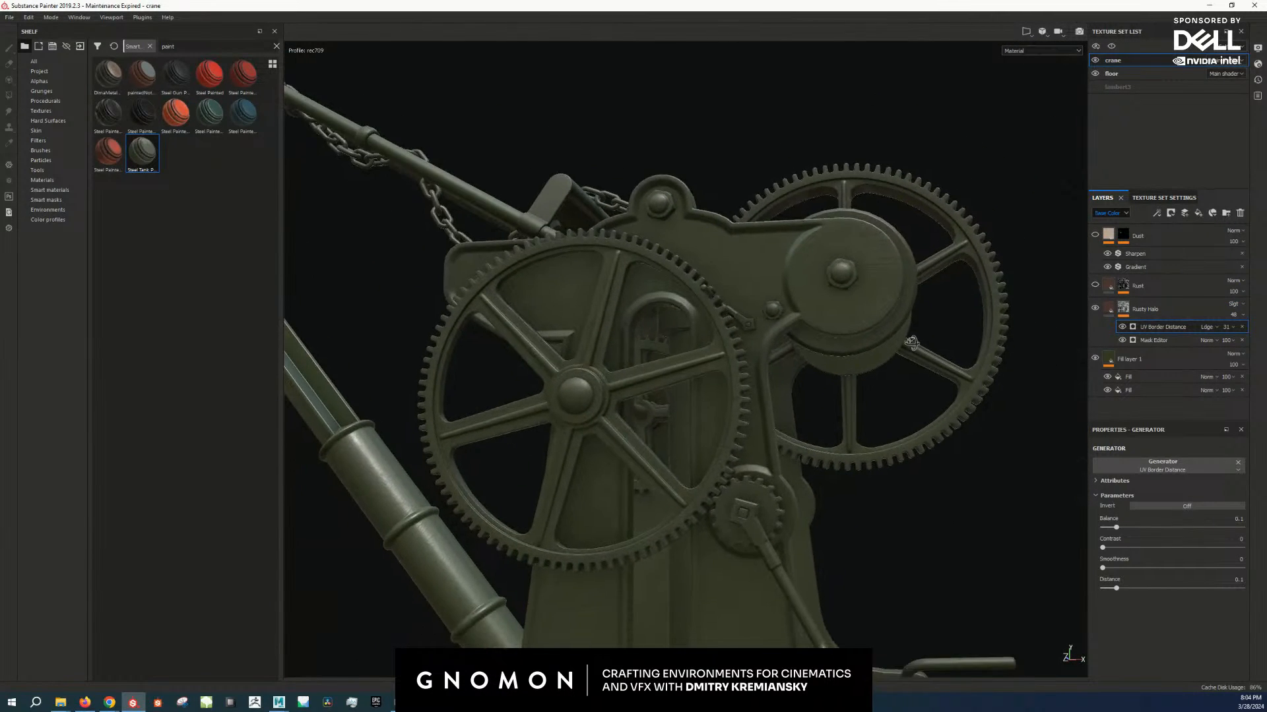
{"action": "scroll", "coordinate": [911, 343], "scroll_direction": "down", "scroll_amount": 5}
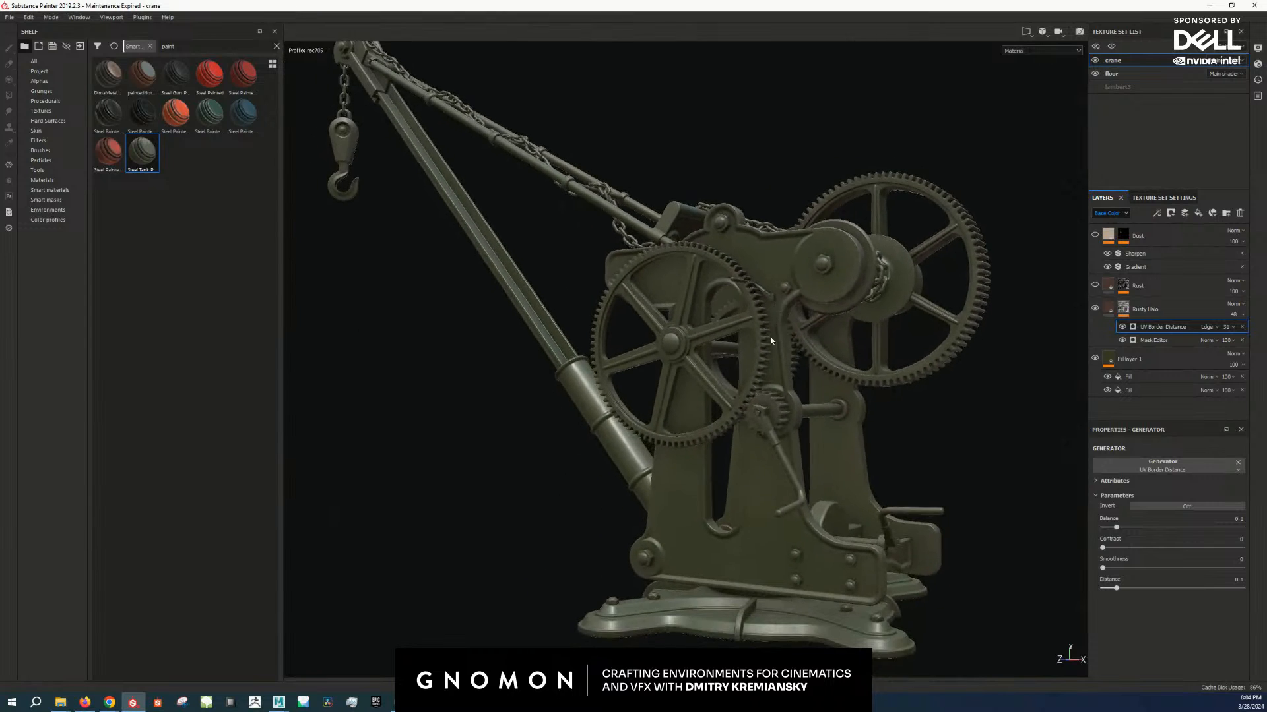
{"action": "left_click", "coordinate": [1236, 305]}
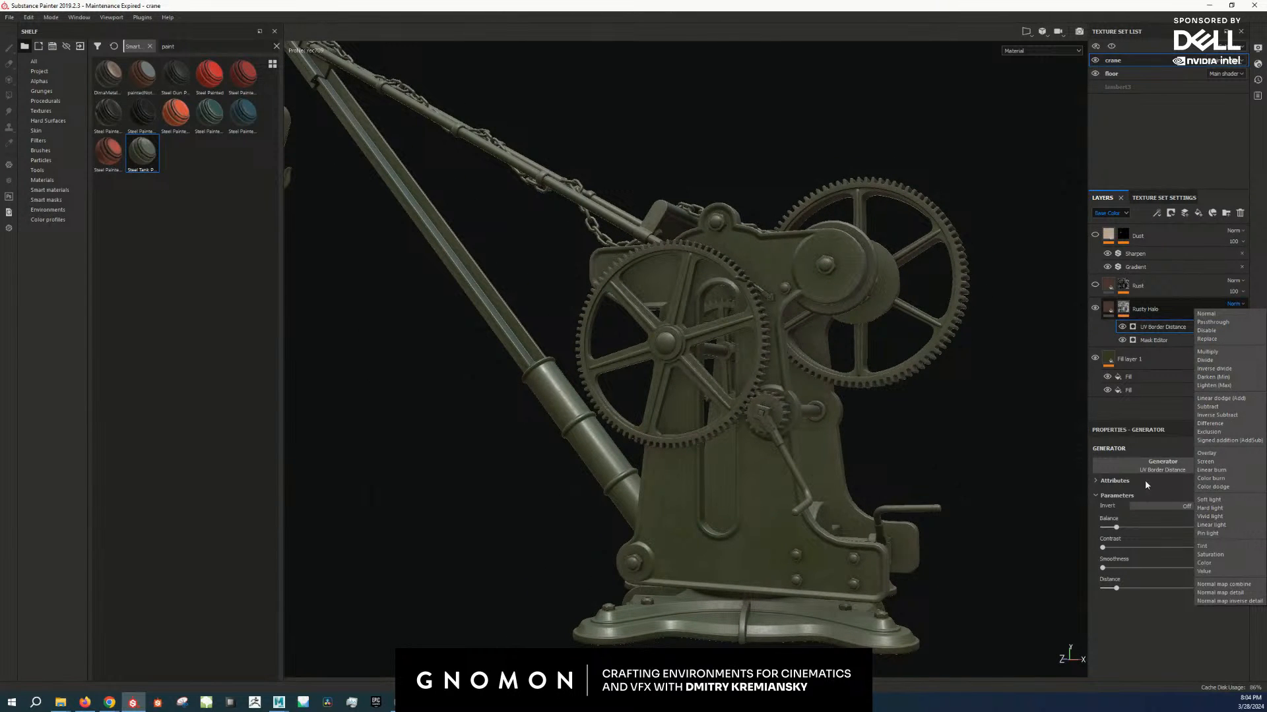
{"action": "left_click_drag", "start_coordinate": [981, 431], "coordinate": [851, 413], "text": "alt"}
{"action": "scroll", "coordinate": [726, 409], "scroll_direction": "up", "scroll_amount": 6}
{"action": "right_click_drag", "start_coordinate": [851, 412], "coordinate": [290, 335], "text": "alt"}
{"action": "left_click_drag", "start_coordinate": [659, 409], "coordinate": [826, 442], "text": "alt"}
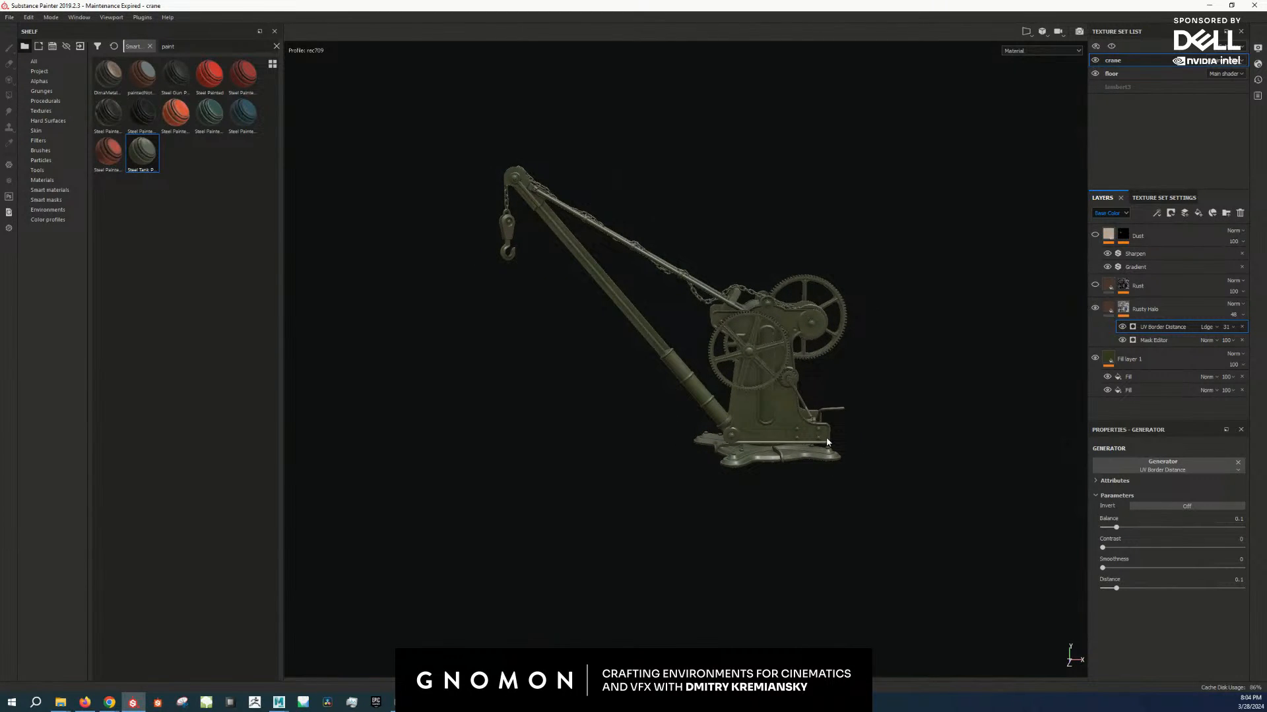
Step: Set the Rusty Halo fill's UV scale to 9 and check the rust pattern on the front gear
{"action": "right_click_drag", "start_coordinate": [747, 369], "coordinate": [824, 332], "text": "alt"}
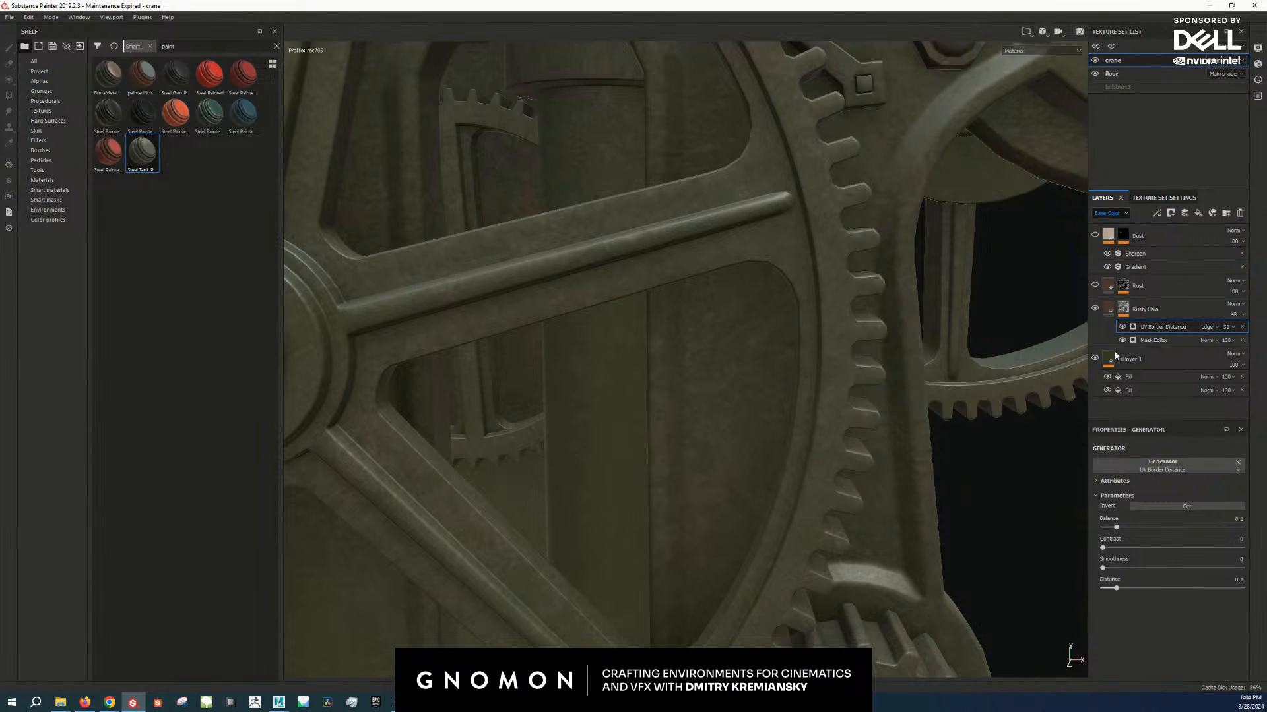
{"action": "left_click", "coordinate": [1108, 308]}
{"action": "left_click_drag", "start_coordinate": [1159, 512], "coordinate": [1205, 514]}
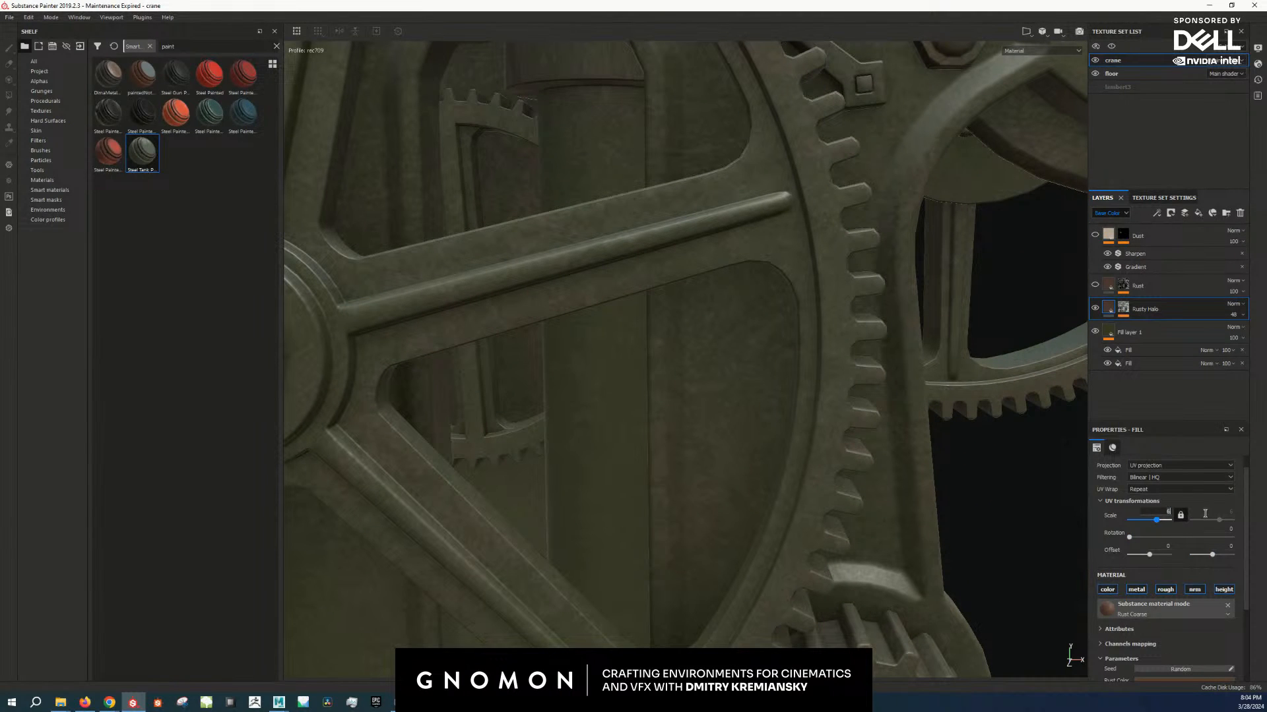
{"action": "type", "text": "9"}
{"action": "key", "text": "Tab"}
{"action": "key", "text": "Return"}
{"action": "right_click_drag", "start_coordinate": [672, 231], "coordinate": [401, 230], "text": "alt"}
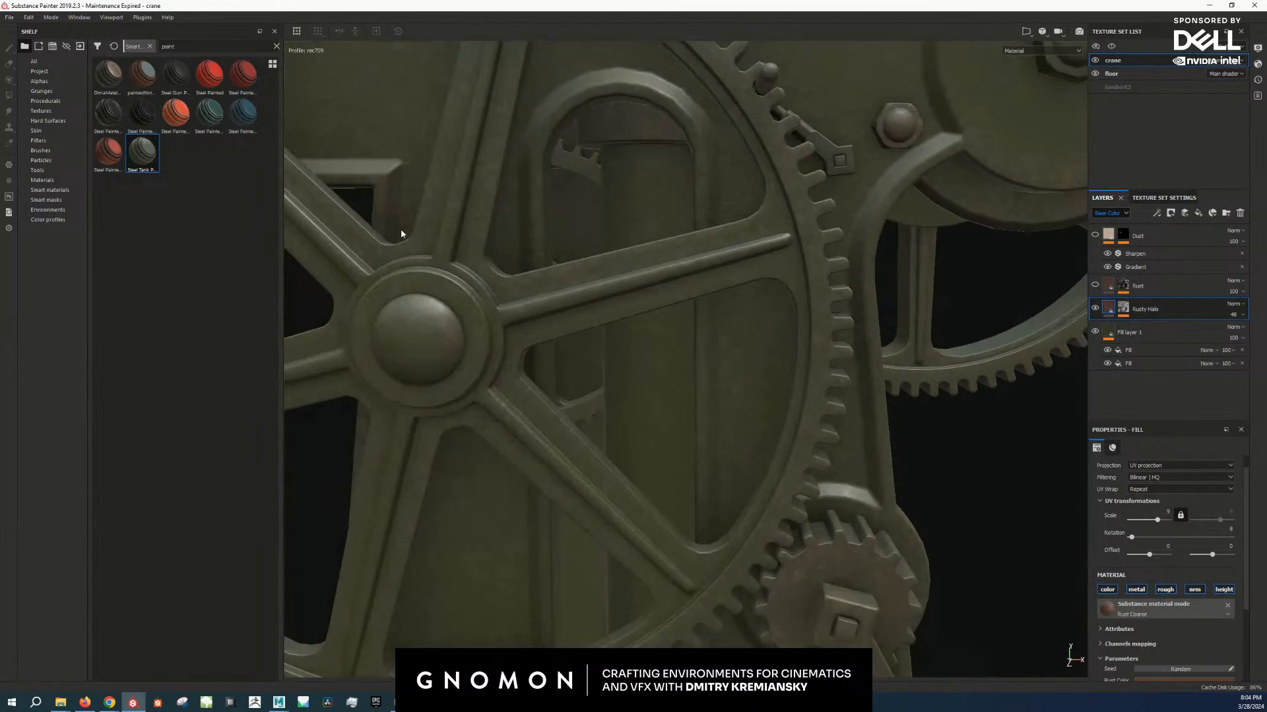
{"action": "right_click_drag", "start_coordinate": [957, 297], "coordinate": [597, 321], "text": "alt"}
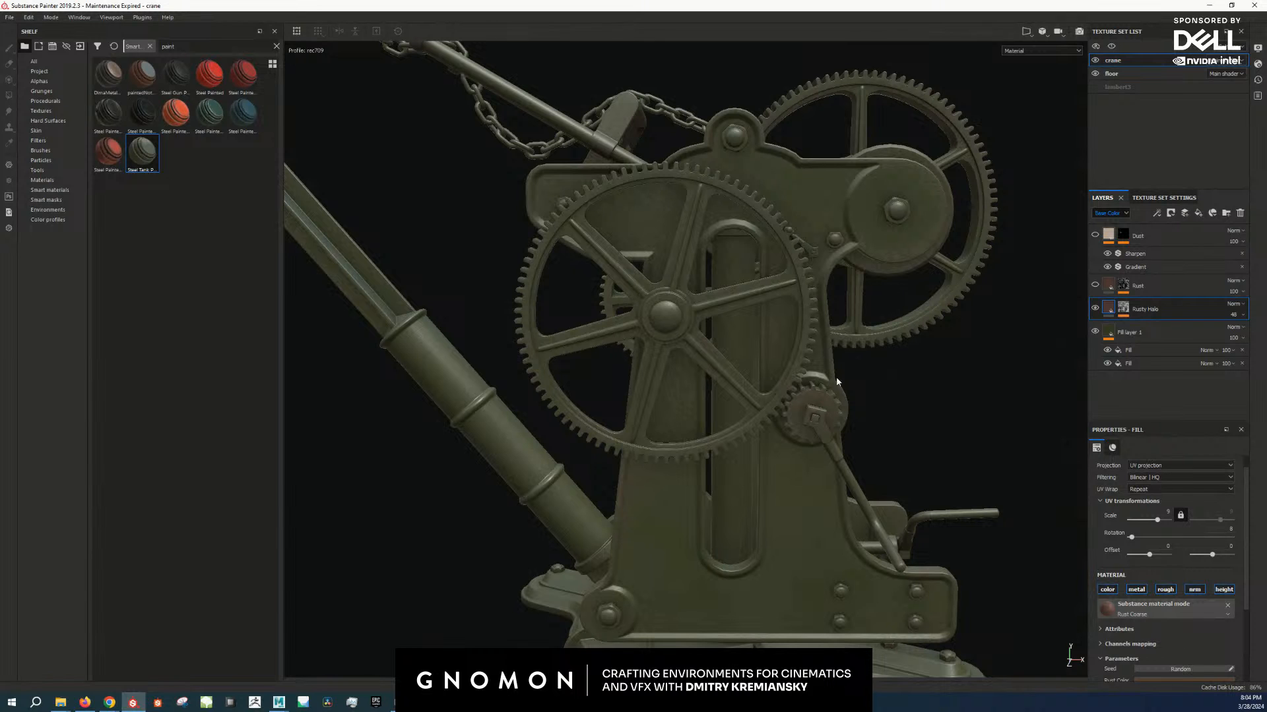
Step: Display the Rusty Halo mask on the crane and add a fill to it using the Grunge Galvanic Small texture
{"action": "left_click", "coordinate": [1123, 308], "text": "alt"}
{"action": "right_click_drag", "start_coordinate": [801, 325], "coordinate": [666, 325], "text": "alt"}
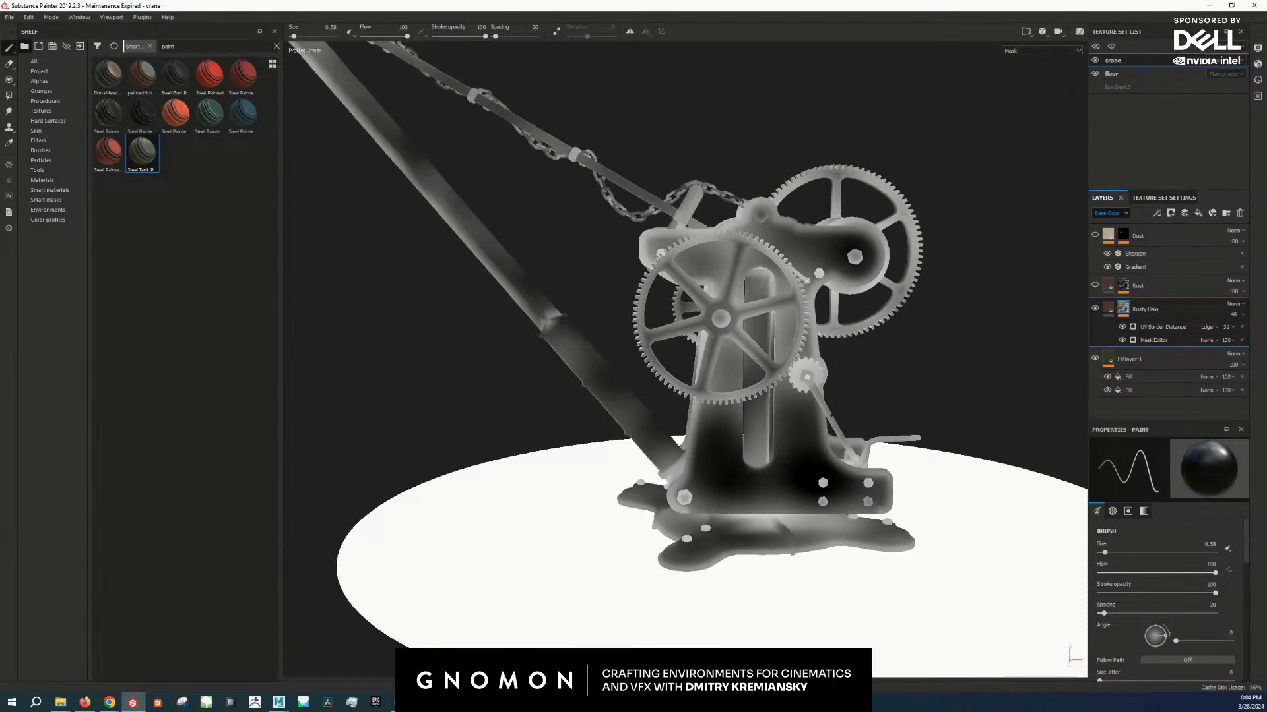
{"action": "left_click_drag", "start_coordinate": [666, 325], "coordinate": [614, 322], "text": "alt"}
{"action": "right_click_drag", "start_coordinate": [613, 321], "coordinate": [634, 359], "text": "alt"}
{"action": "middle_click_drag", "start_coordinate": [634, 359], "coordinate": [518, 419], "text": "alt"}
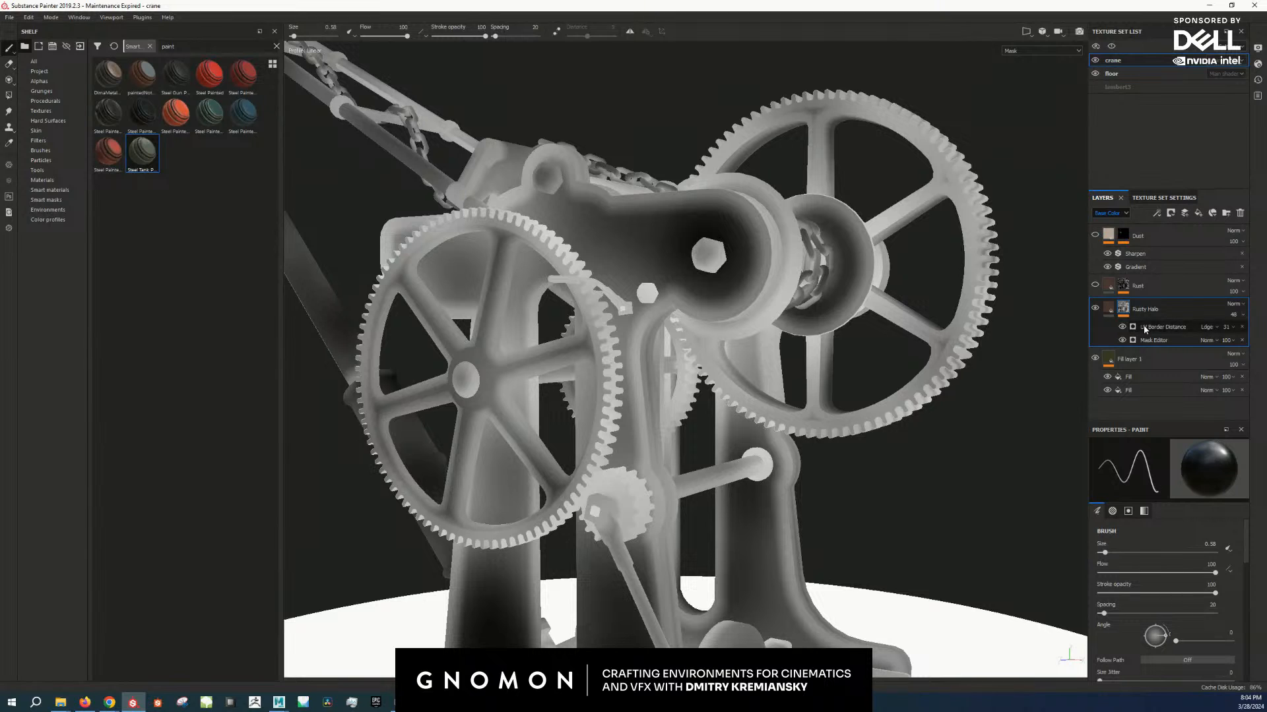
{"action": "right_click", "coordinate": [1127, 310]}
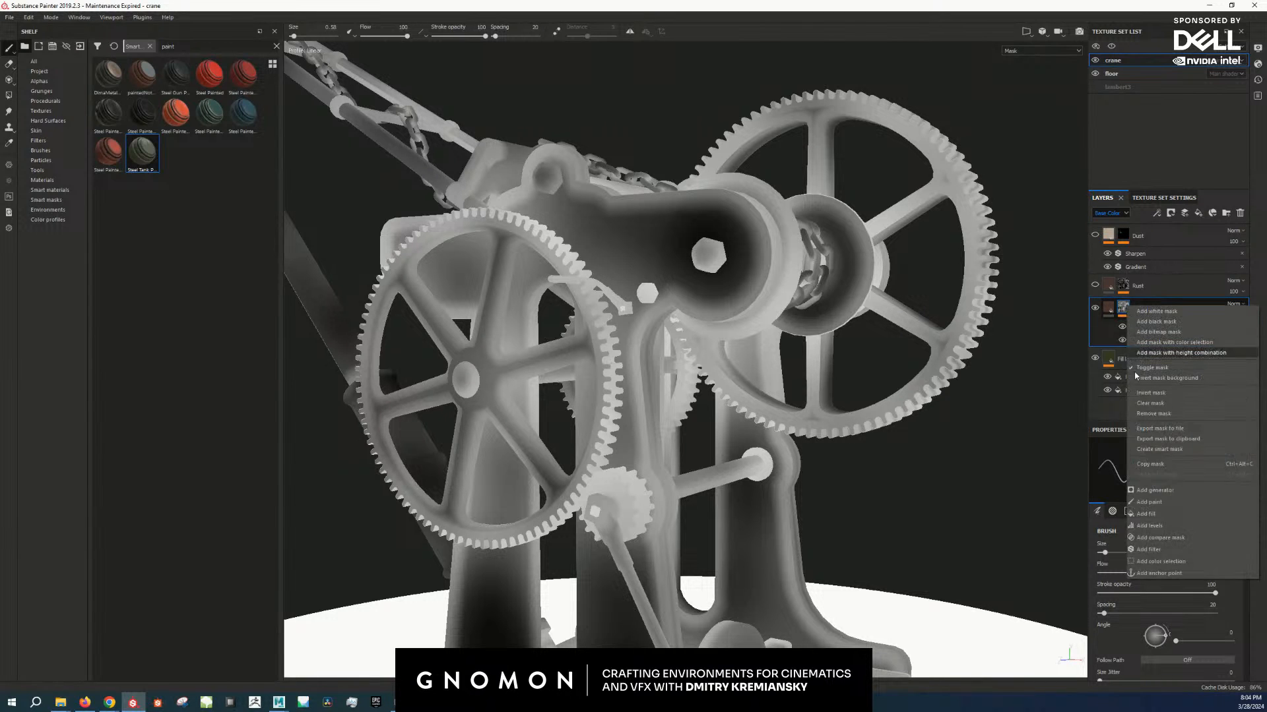
{"action": "left_click", "coordinate": [1166, 512]}
{"action": "left_click", "coordinate": [1180, 595]}
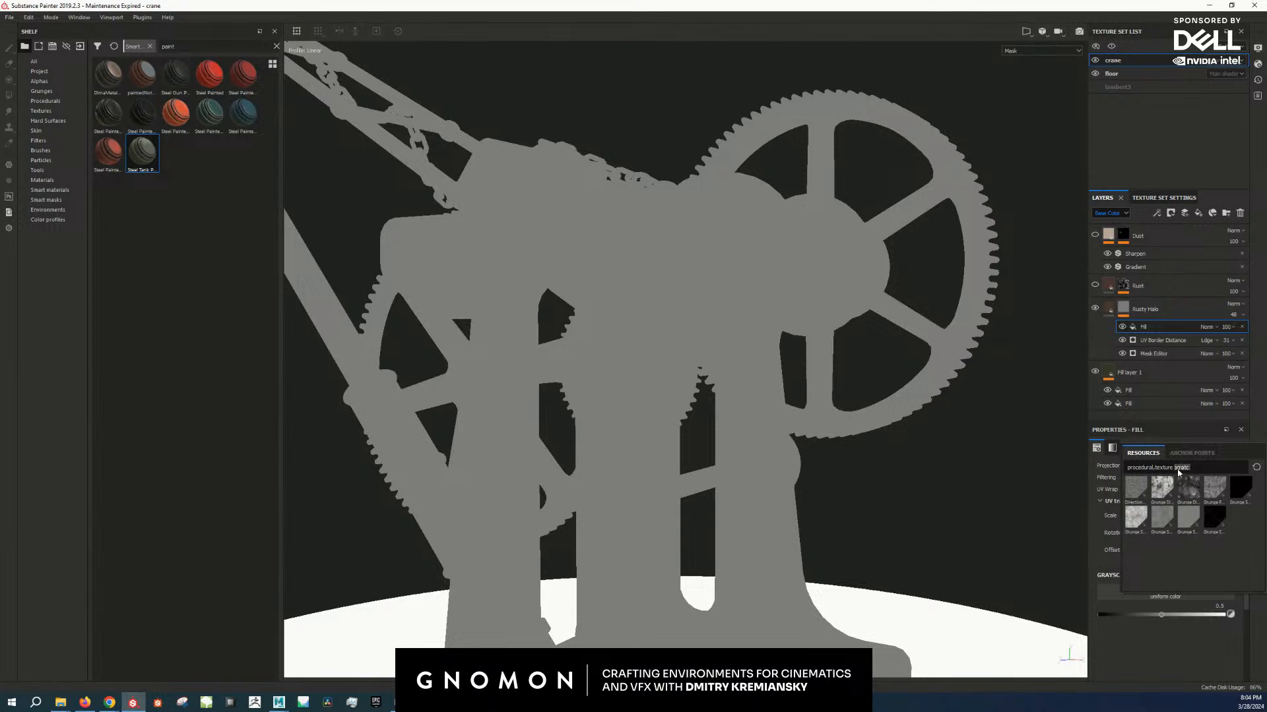
{"action": "type", "text": "galva"}
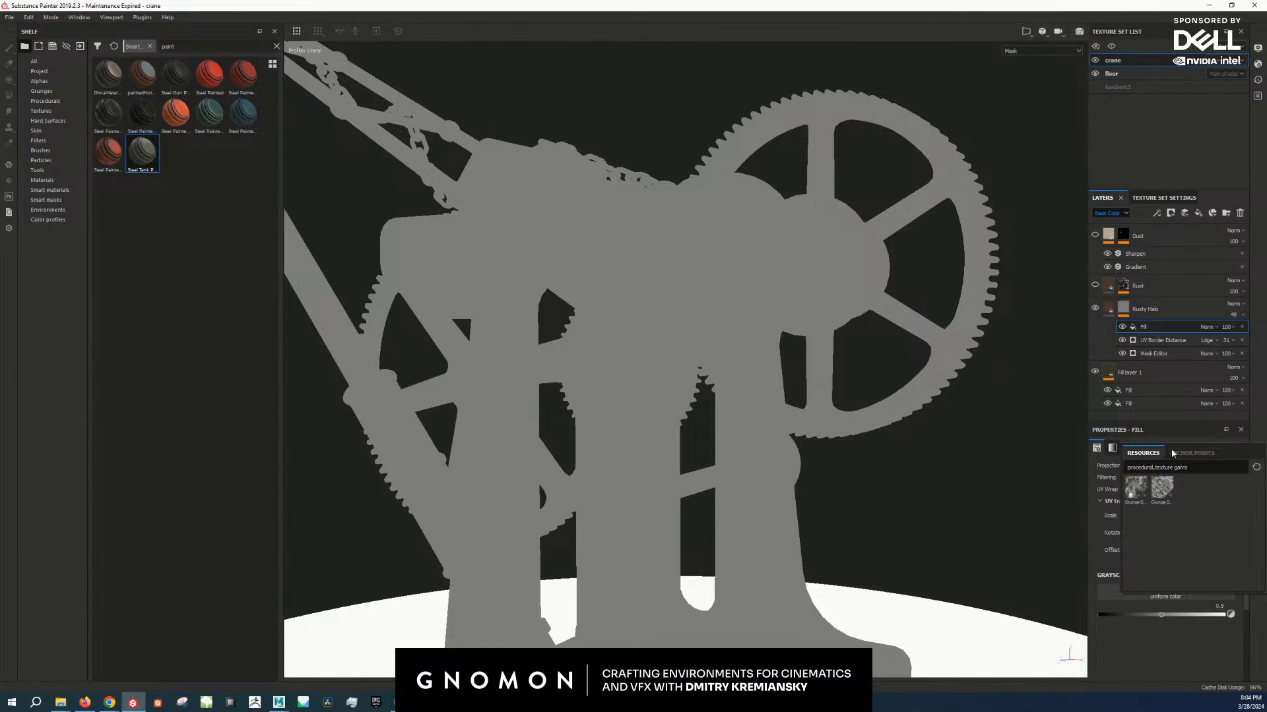
{"action": "left_click", "coordinate": [1173, 488]}
Step: Set the Grunge Galvanic Small fill to Soft light blending and check the mask on the gears and frame
{"action": "left_click", "coordinate": [1208, 327]}
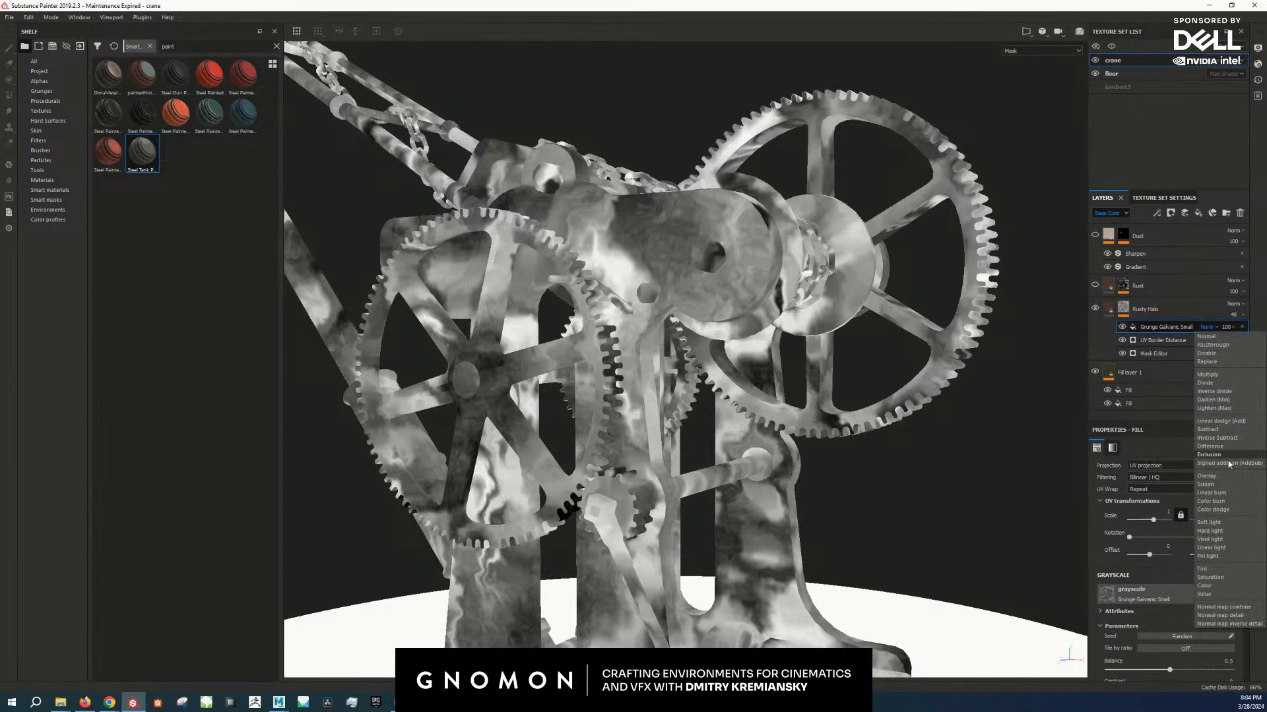
{"action": "left_click", "coordinate": [1208, 523]}
{"action": "right_click_drag", "start_coordinate": [903, 436], "coordinate": [680, 437], "text": "alt"}
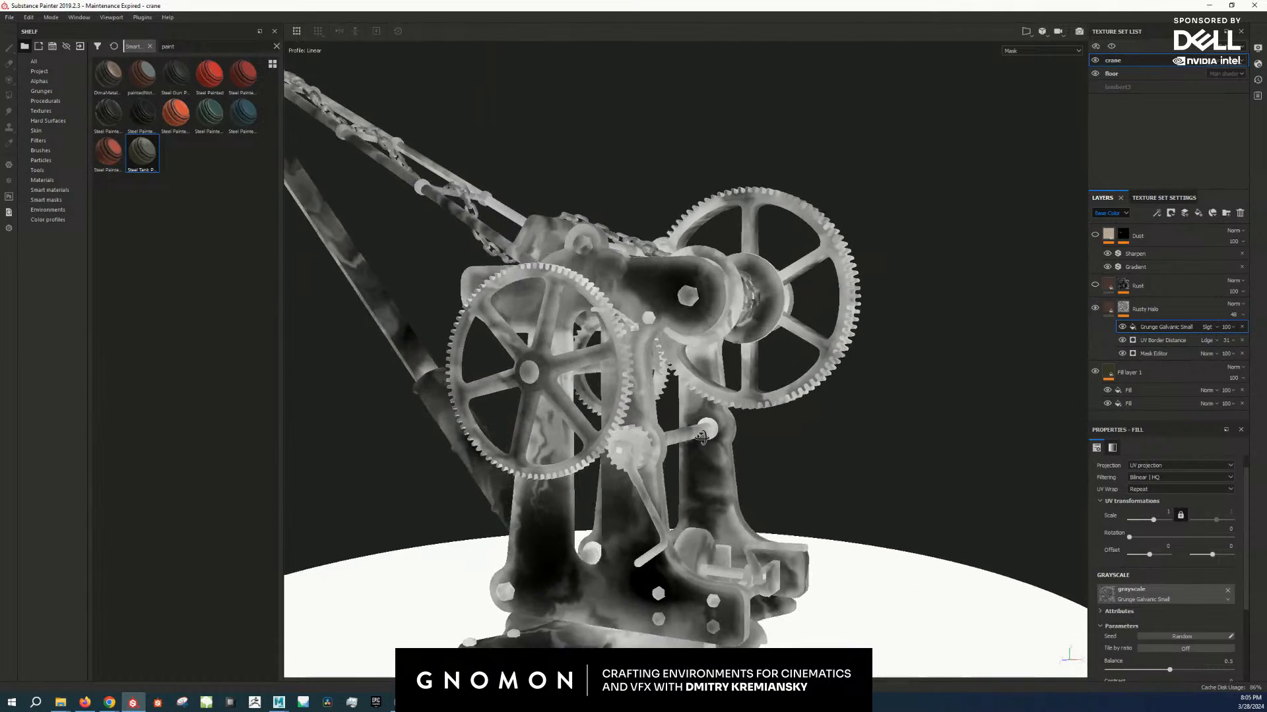
{"action": "left_click_drag", "start_coordinate": [680, 437], "coordinate": [724, 444], "text": "alt"}
{"action": "right_click_drag", "start_coordinate": [724, 443], "coordinate": [977, 396], "text": "alt"}
{"action": "left_click_drag", "start_coordinate": [976, 395], "coordinate": [917, 357], "text": "alt"}
{"action": "right_click_drag", "start_coordinate": [917, 356], "coordinate": [1052, 305], "text": "alt"}
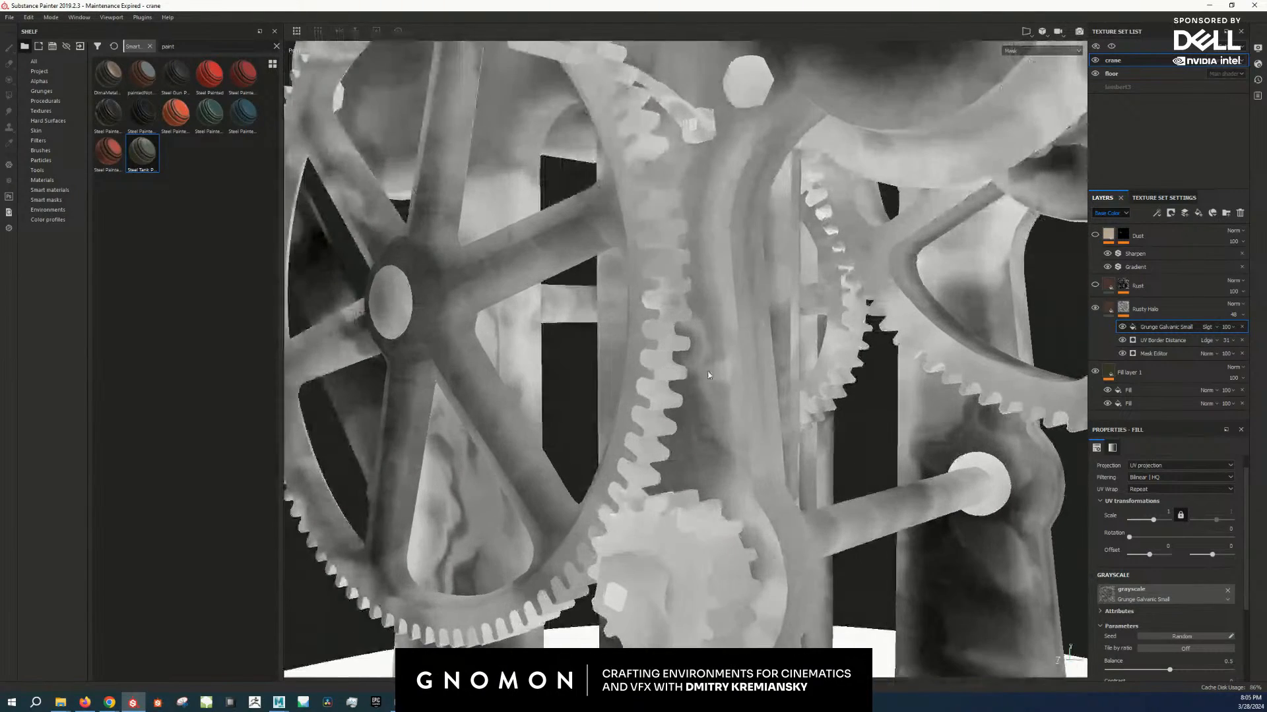
Step: Compare the mask around the gears with the Grunge Galvanic Small fill on and off
{"action": "left_click", "coordinate": [1122, 327]}
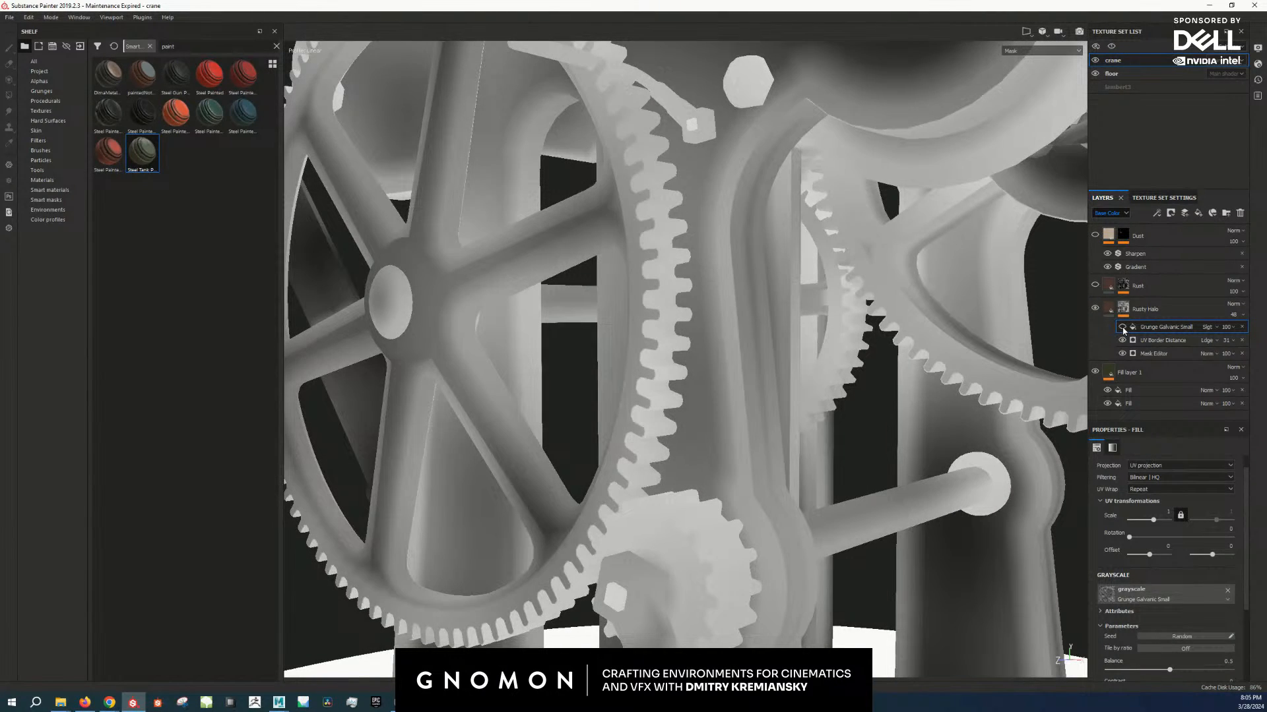
{"action": "left_click", "coordinate": [1123, 327]}
{"action": "left_click", "coordinate": [1123, 328]}
{"action": "left_click", "coordinate": [1122, 327]}
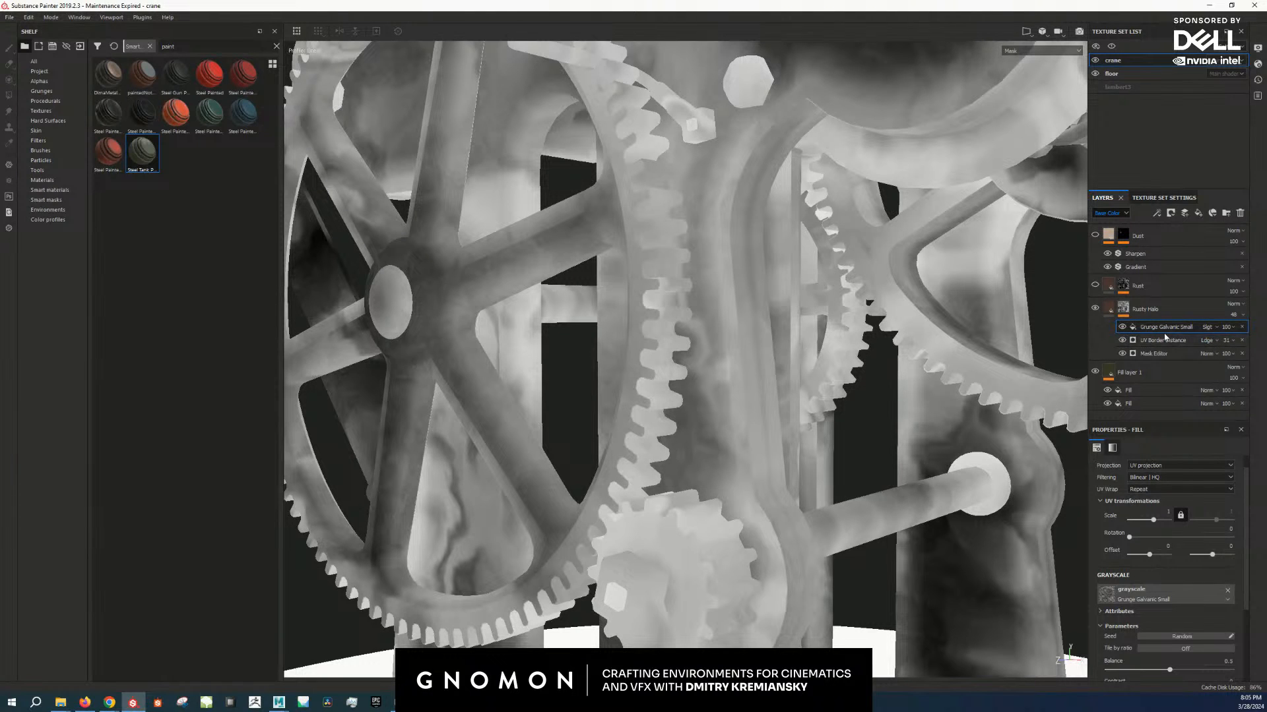
Step: Try Tri-planar projection on the Grunge Galvanic Small fill and undo it
{"action": "left_click", "coordinate": [1151, 466]}
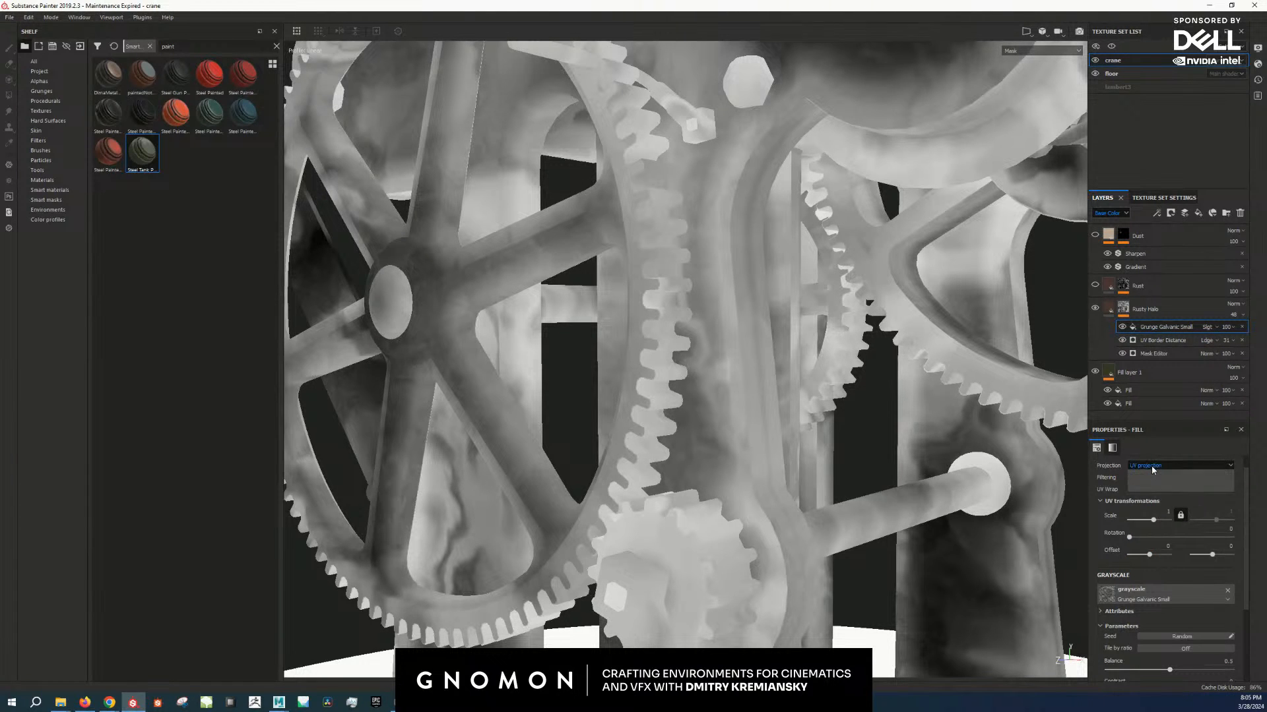
{"action": "left_click", "coordinate": [1154, 485]}
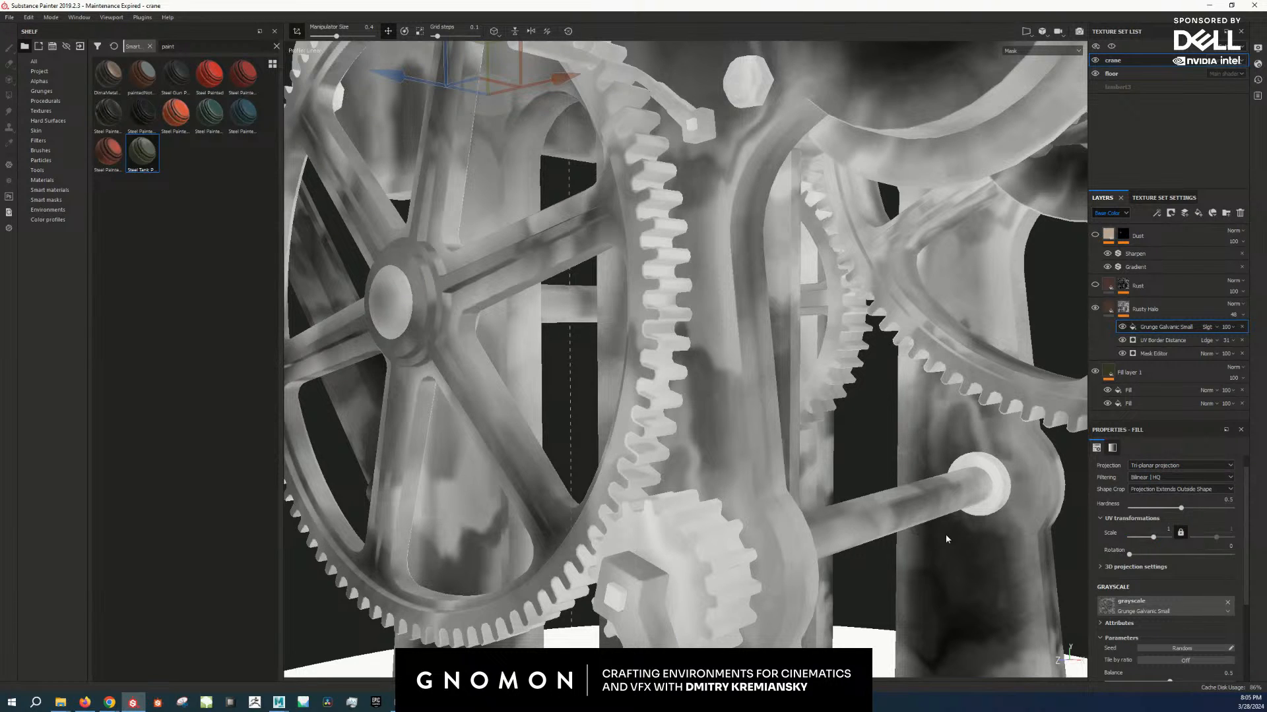
{"action": "key", "text": "ctrl+z"}
Step: Examine the grunge breakup in the Rusty Halo mask on both gears, the chain drum and the frame
{"action": "right_click_drag", "start_coordinate": [890, 488], "coordinate": [831, 438], "text": "alt"}
{"action": "left_click_drag", "start_coordinate": [831, 439], "coordinate": [623, 389], "text": "alt"}
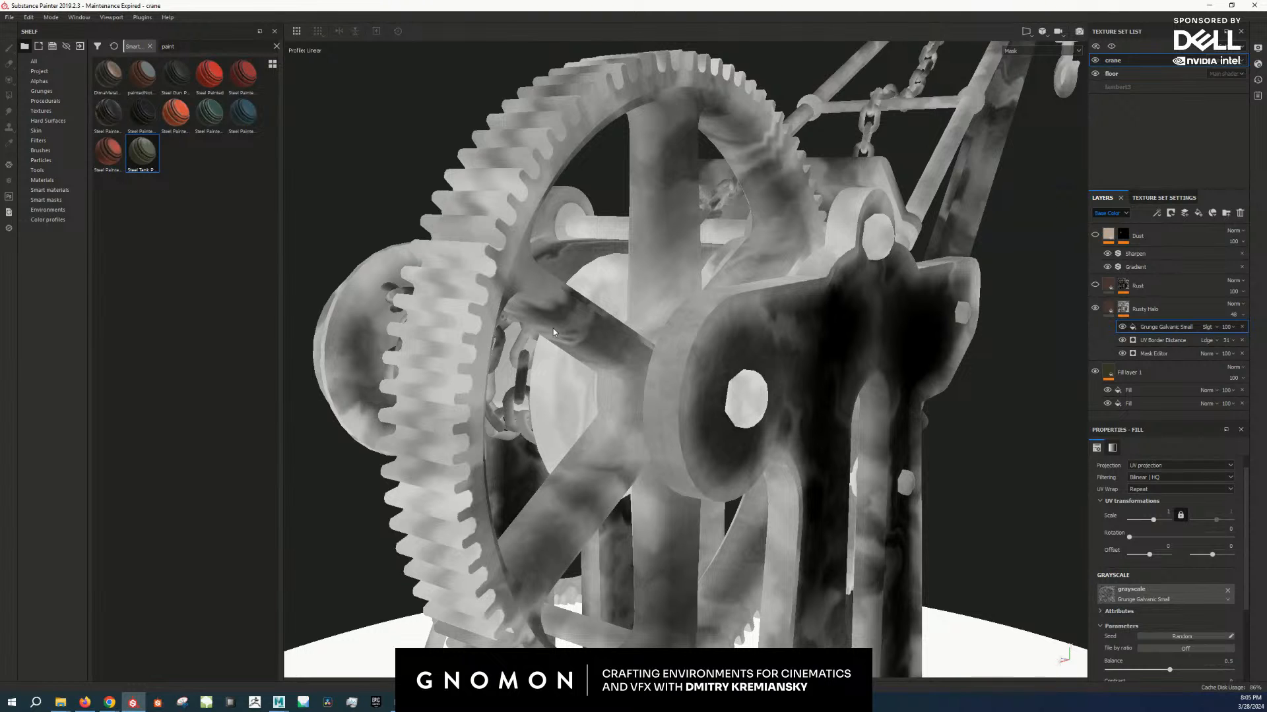
{"action": "right_click_drag", "start_coordinate": [777, 437], "coordinate": [659, 403], "text": "alt"}
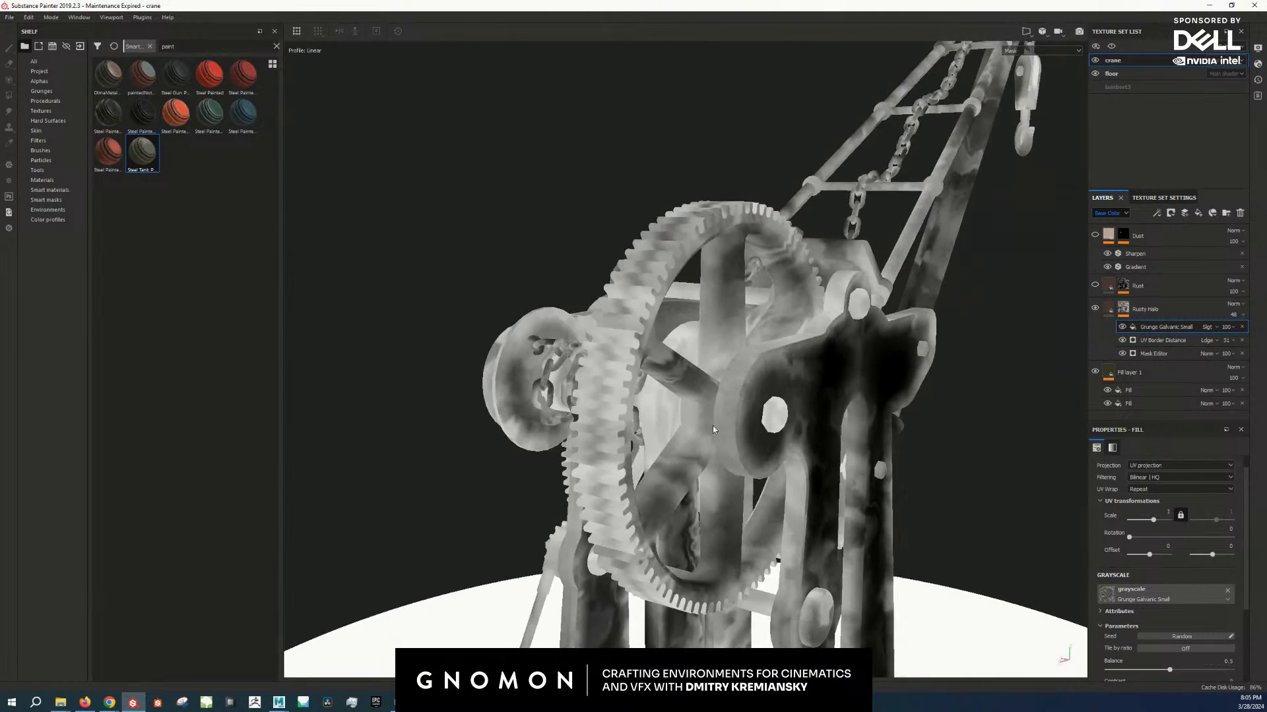
{"action": "left_click_drag", "start_coordinate": [660, 403], "coordinate": [788, 376], "text": "alt"}
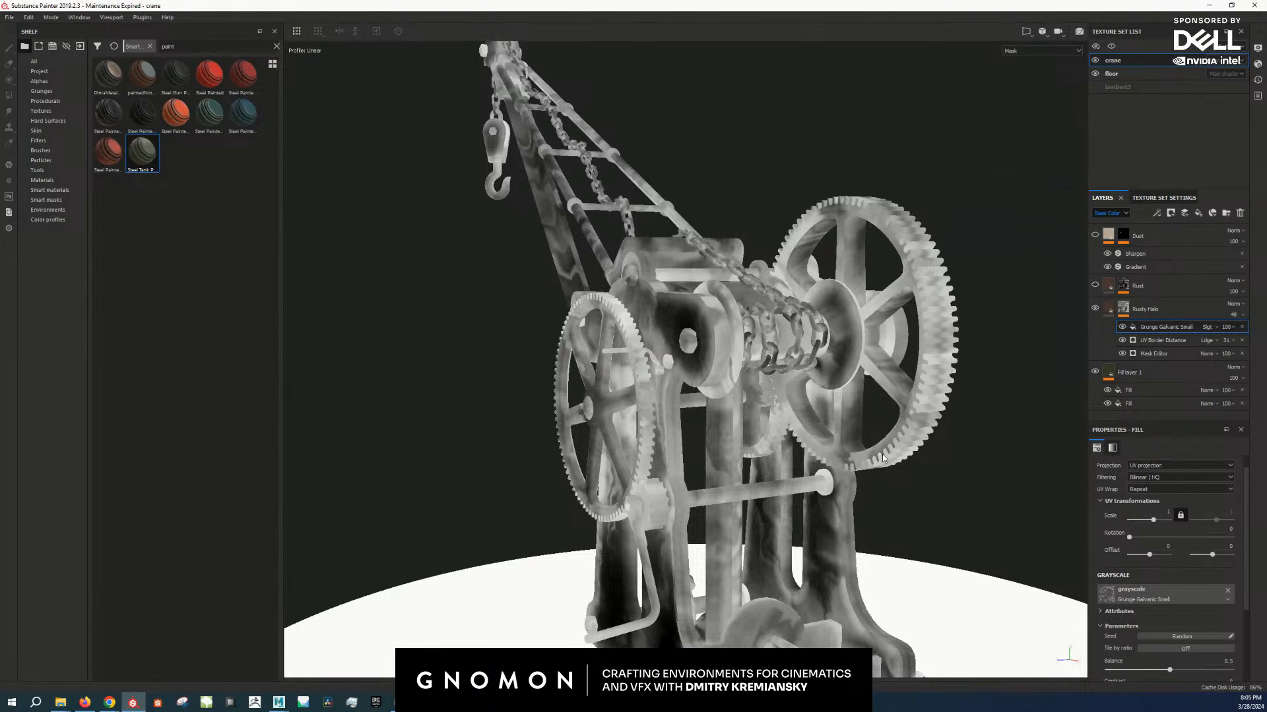
{"action": "left_click_drag", "start_coordinate": [839, 480], "coordinate": [862, 483], "text": "alt"}
{"action": "middle_click_drag", "start_coordinate": [709, 476], "coordinate": [765, 438], "text": "alt"}
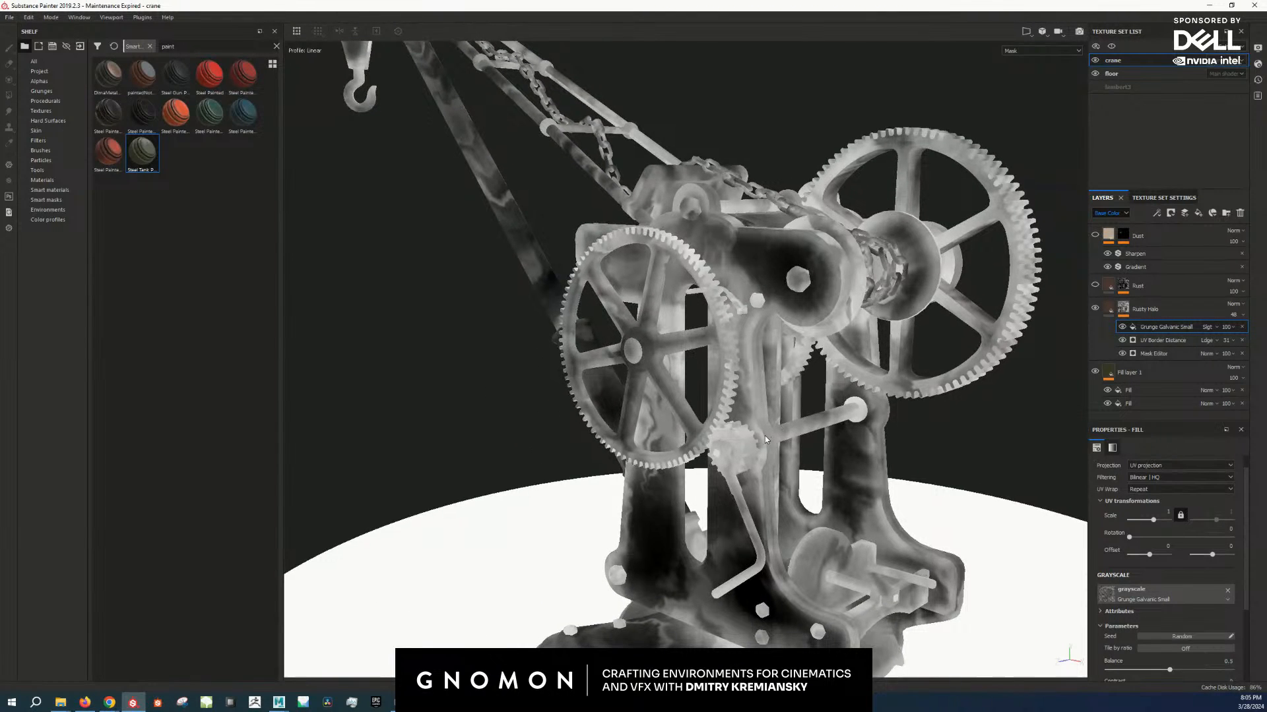
Step: Compare the front gear's teeth and spokes in material view and mask view to judge the grunge's effect
{"action": "key", "text": "m"}
{"action": "scroll", "coordinate": [726, 346], "scroll_direction": "up", "scroll_amount": 8}
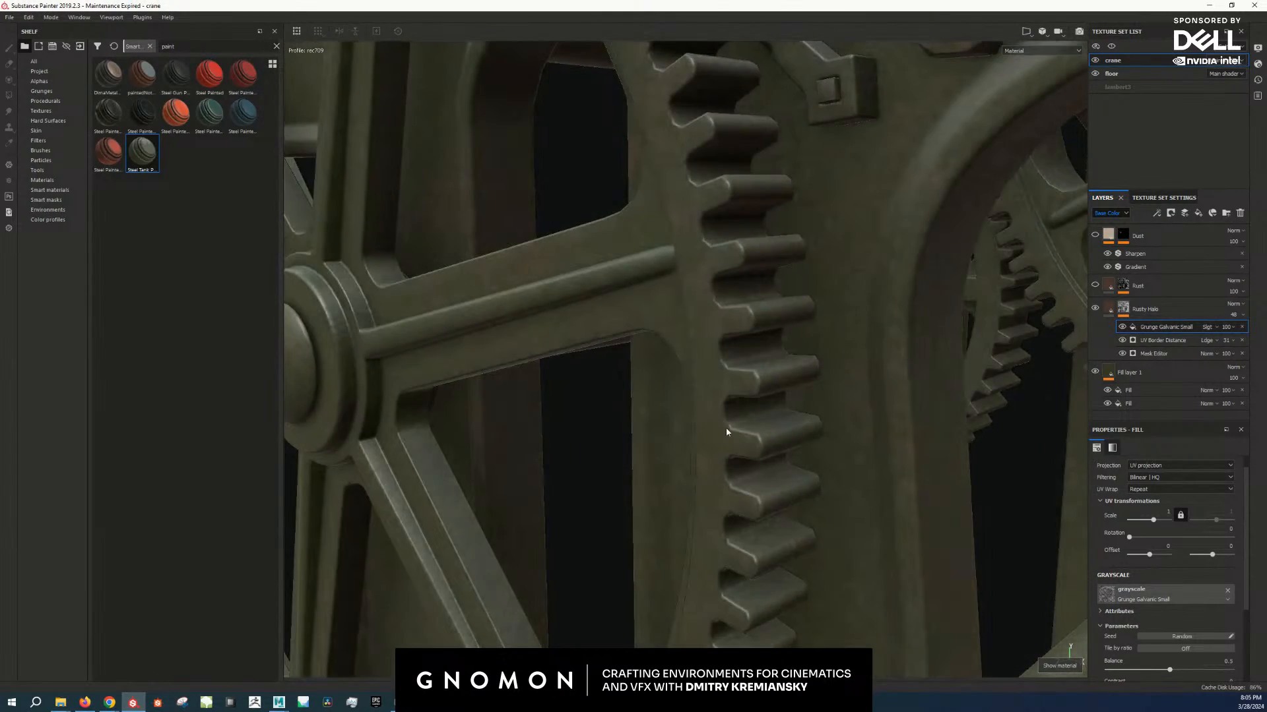
{"action": "scroll", "coordinate": [693, 402], "scroll_direction": "down", "scroll_amount": 8}
{"action": "left_click_drag", "start_coordinate": [659, 382], "coordinate": [757, 364], "text": "alt"}
{"action": "key", "text": "c"}
{"action": "scroll", "coordinate": [703, 362], "scroll_direction": "up", "scroll_amount": 6}
{"action": "scroll", "coordinate": [703, 362], "scroll_direction": "up", "scroll_amount": 5}
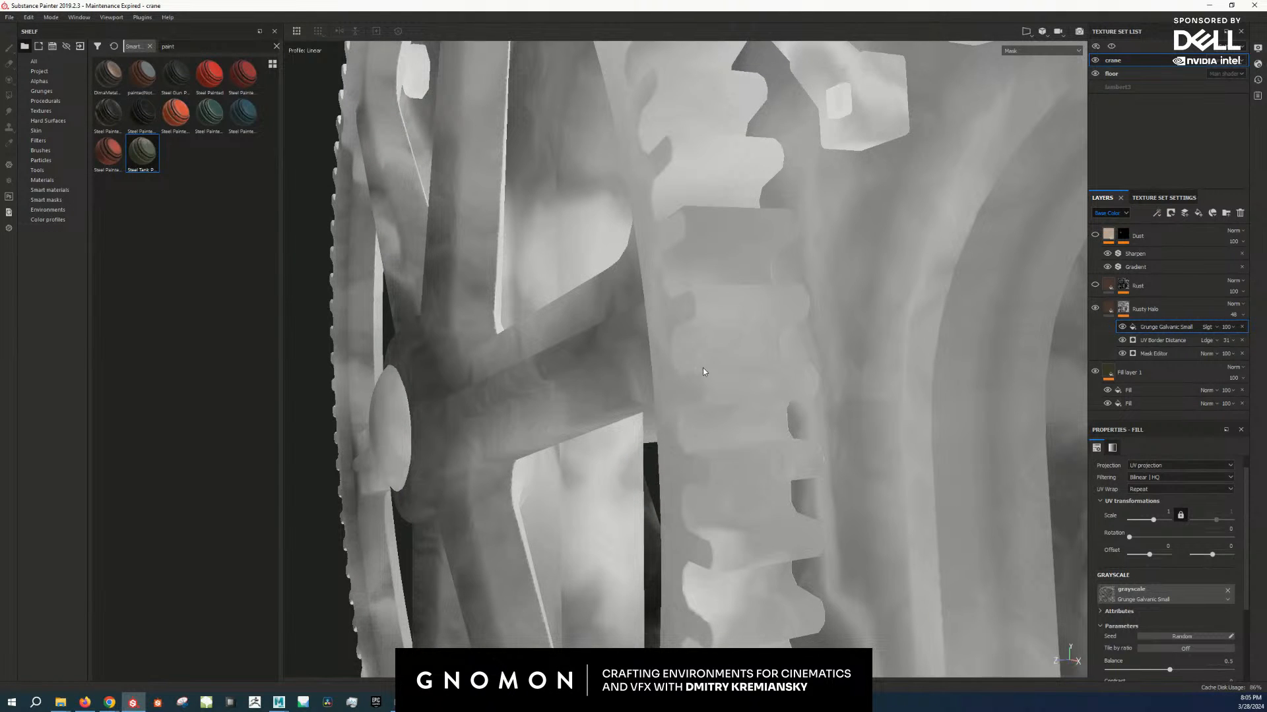
{"action": "key", "text": "m"}
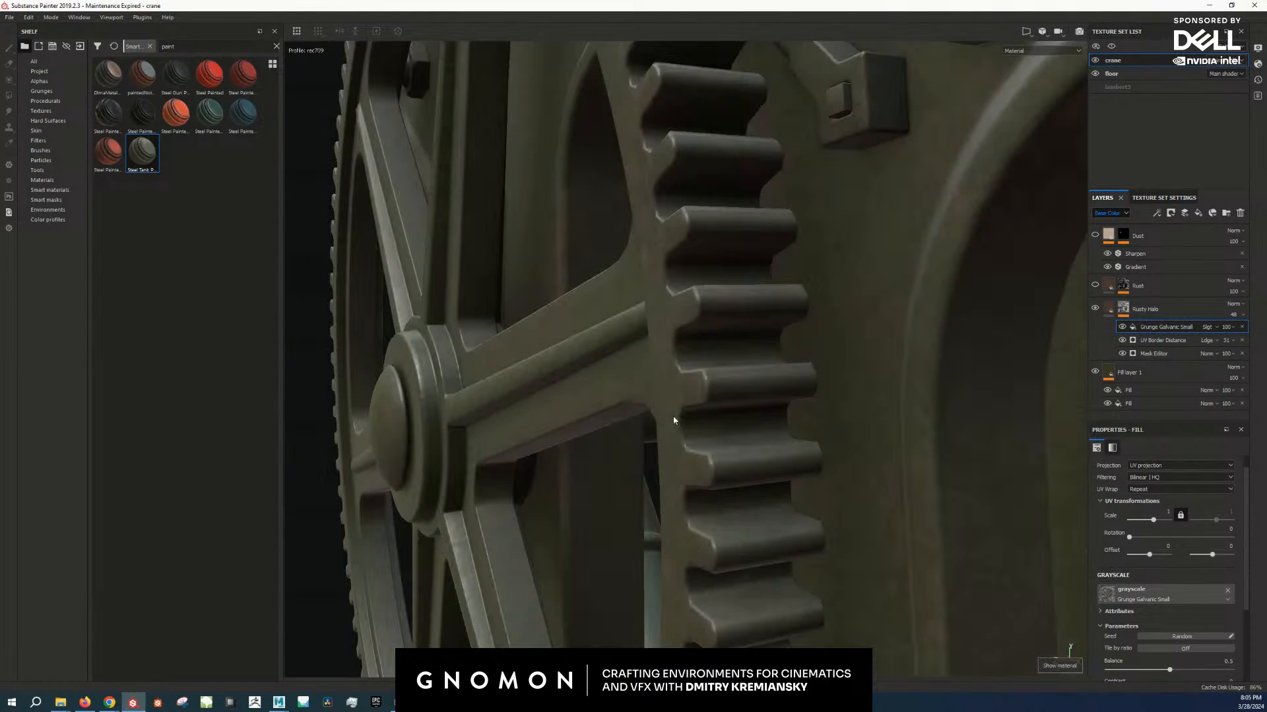
{"action": "right_click_drag", "start_coordinate": [811, 398], "coordinate": [693, 370], "text": "alt"}
{"action": "left_click_drag", "start_coordinate": [574, 356], "coordinate": [667, 353], "text": "alt"}
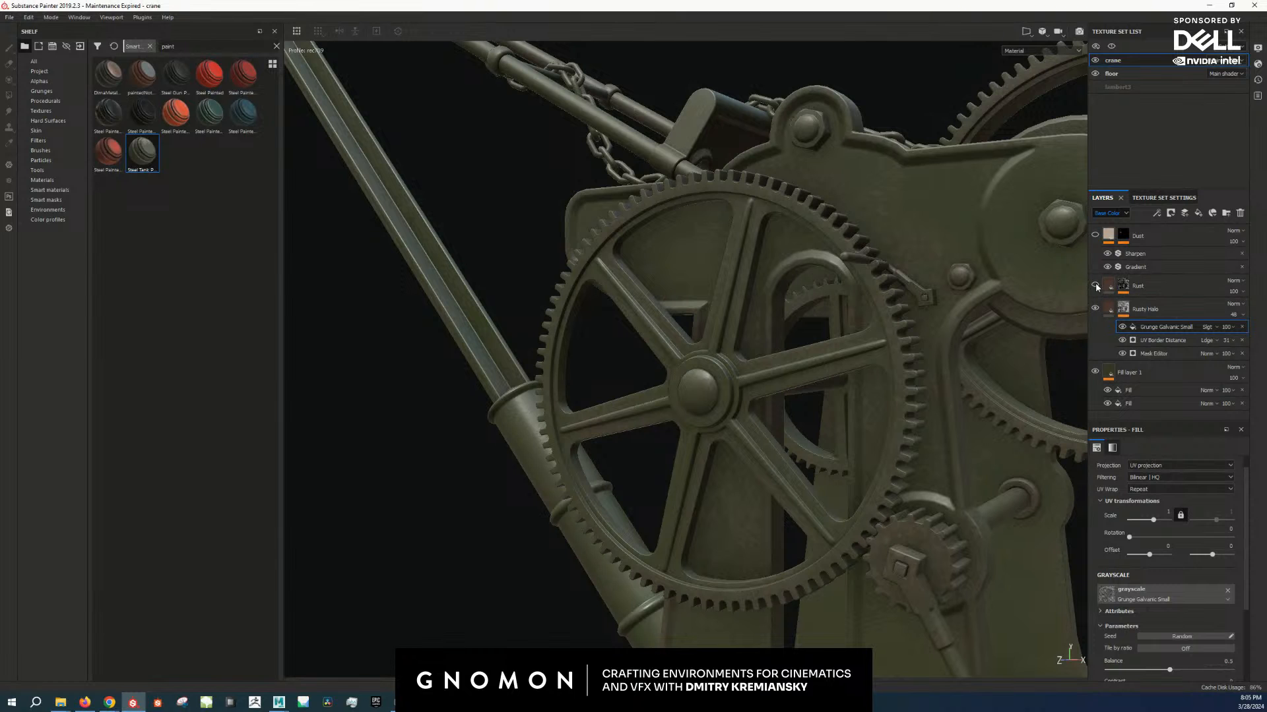
Step: Show the Rust layer and check its coverage on the gears and frame
{"action": "right_click_drag", "start_coordinate": [985, 369], "coordinate": [842, 397], "text": "alt"}
{"action": "middle_click_drag", "start_coordinate": [842, 397], "coordinate": [717, 344], "text": "alt"}
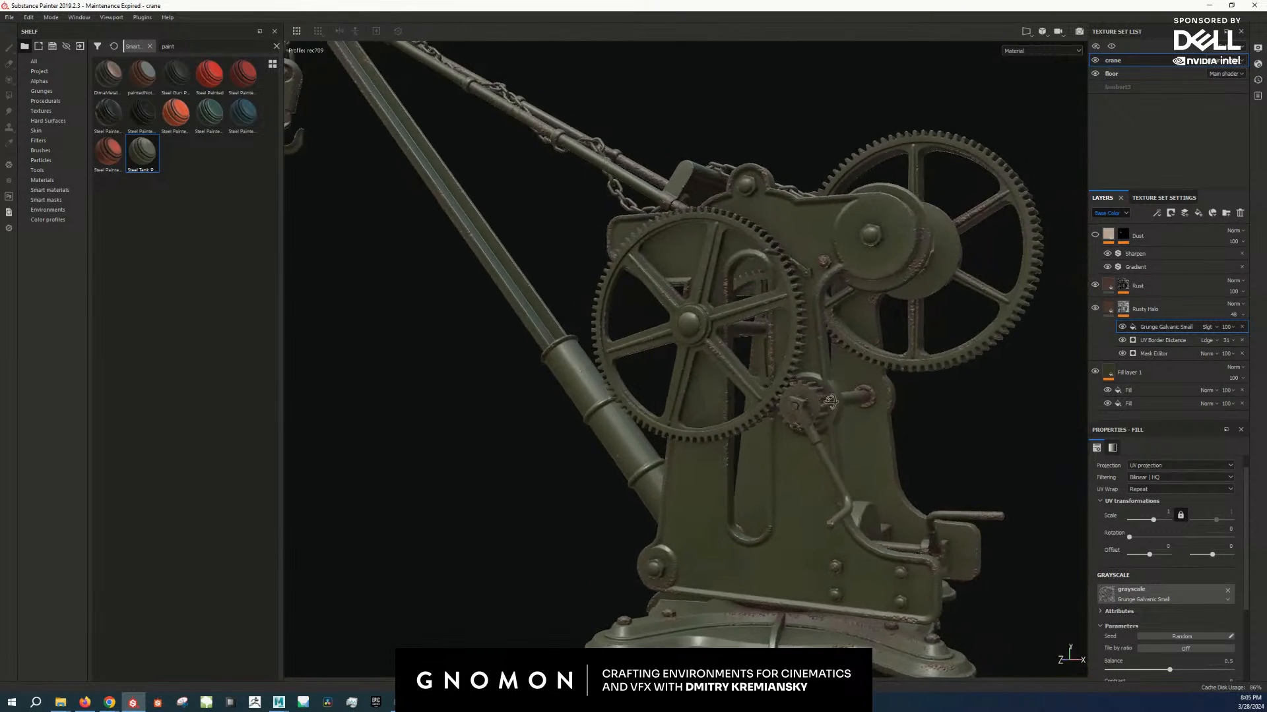
{"action": "left_click_drag", "start_coordinate": [746, 363], "coordinate": [821, 405], "text": "alt"}
{"action": "right_click_drag", "start_coordinate": [828, 409], "coordinate": [976, 389], "text": "alt"}
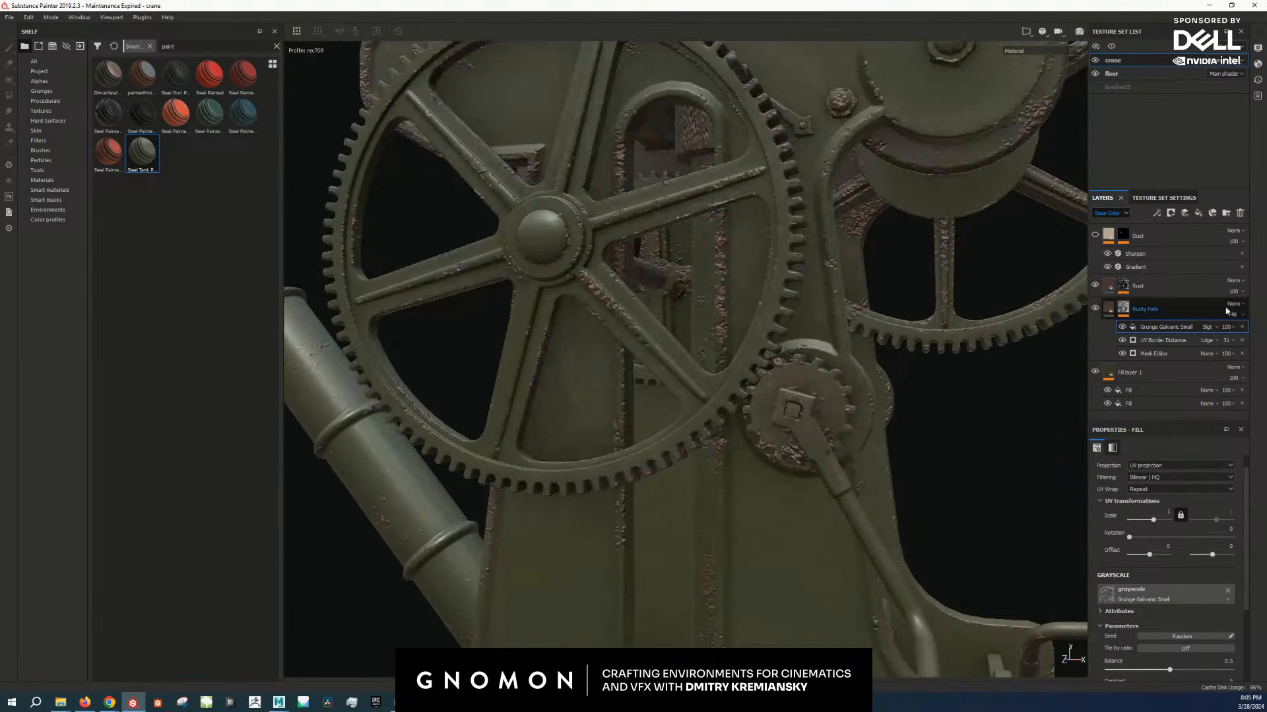
Step: Replace the Rust layer's mask with a plain white mask
{"action": "left_click", "coordinate": [1123, 289]}
{"action": "right_click", "coordinate": [1125, 289]}
{"action": "left_click", "coordinate": [1162, 297]}
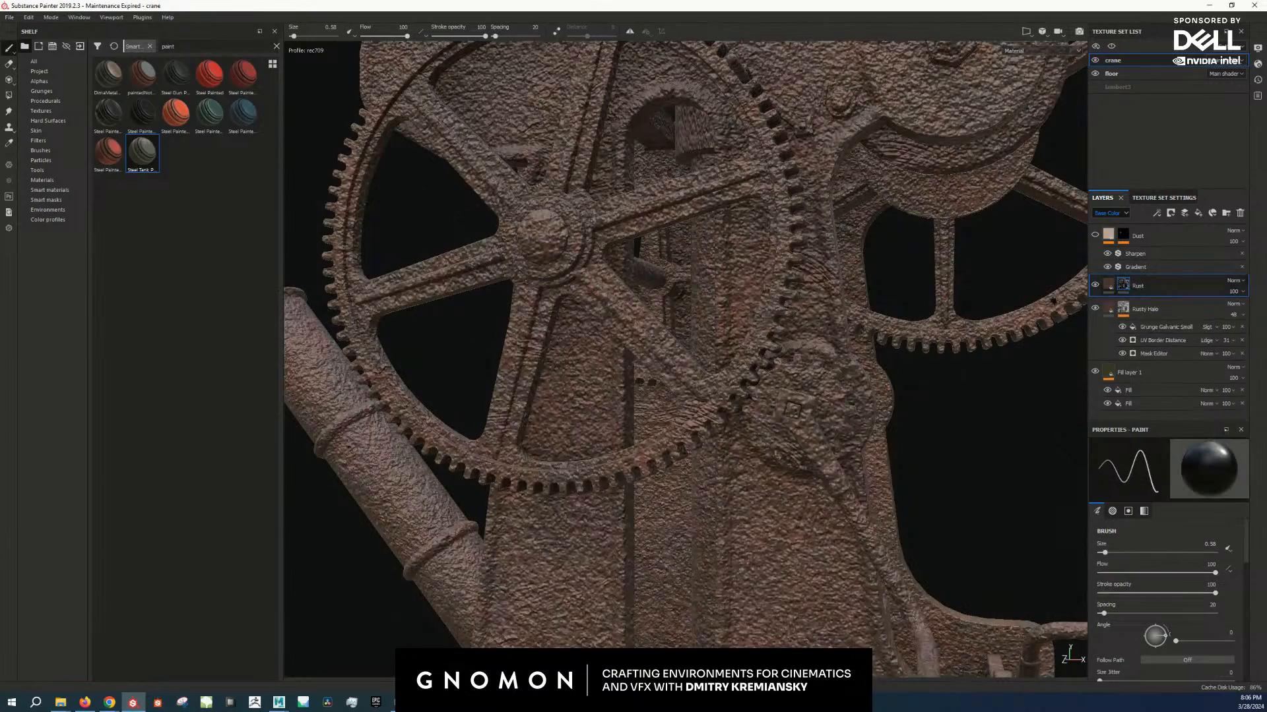
Step: Delete the Rust layer from the crane's layer stack
{"action": "left_click_drag", "start_coordinate": [790, 454], "coordinate": [795, 458], "text": "alt"}
{"action": "right_click_drag", "start_coordinate": [818, 456], "coordinate": [561, 386], "text": "alt"}
{"action": "middle_click_drag", "start_coordinate": [562, 387], "coordinate": [607, 388], "text": "alt"}
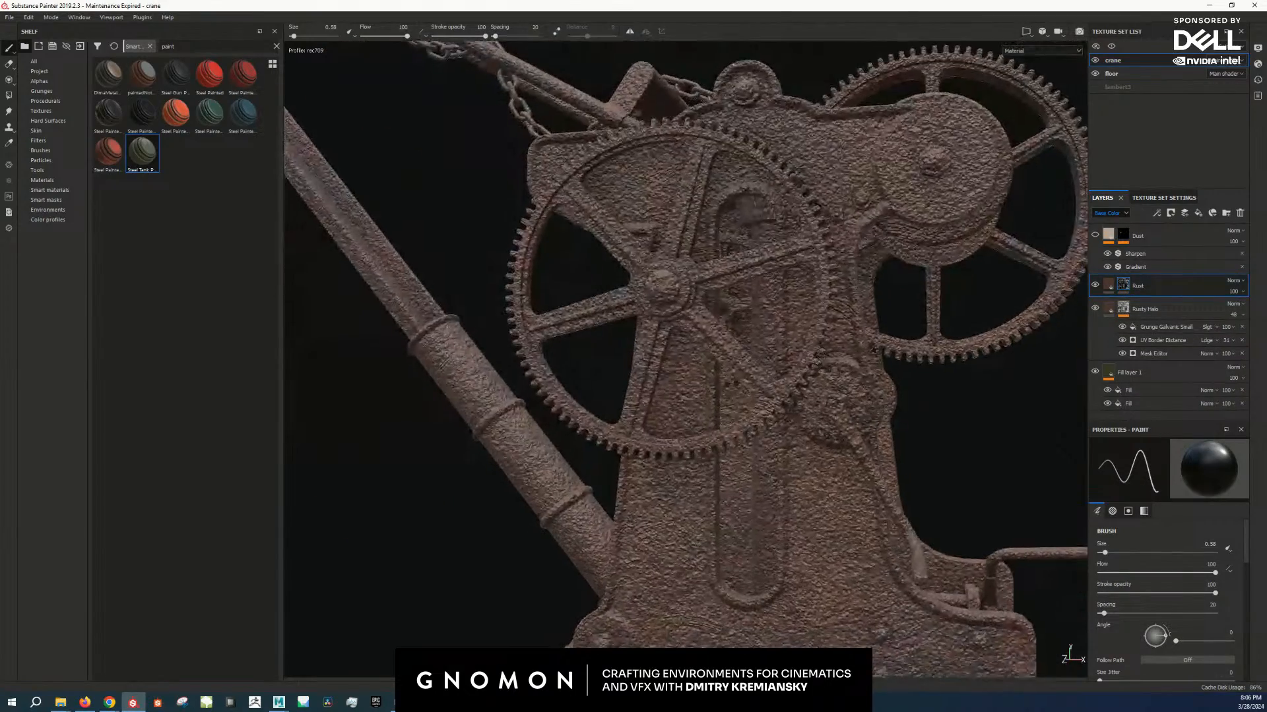
{"action": "left_click", "coordinate": [1240, 214]}
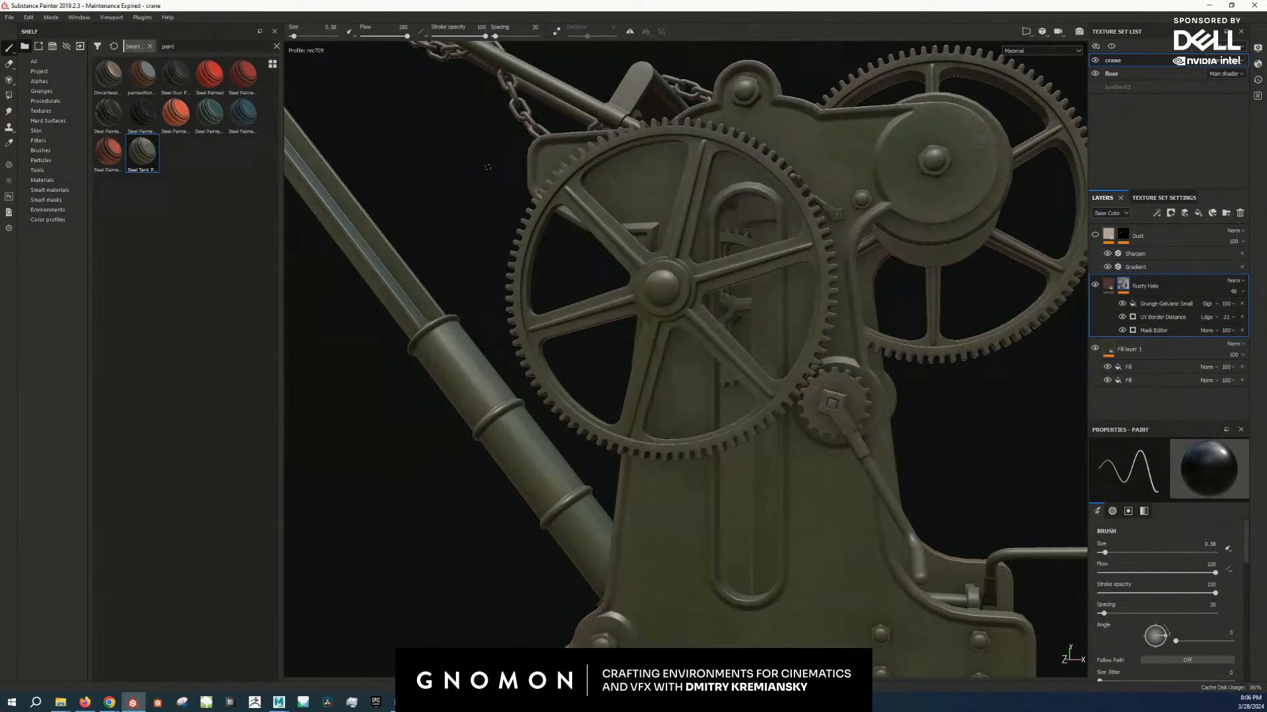
Step: Search the materials for rust and apply Rust Coarse to the crane as a new layer
{"action": "left_click", "coordinate": [64, 190]}
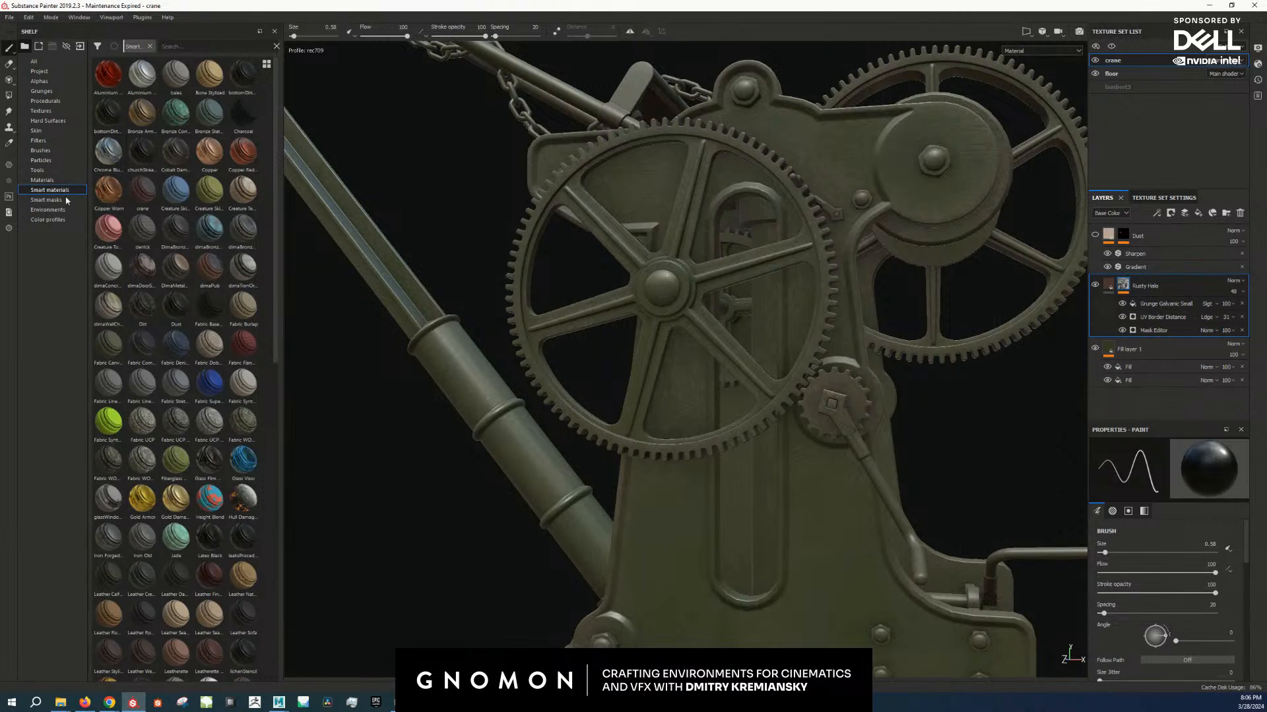
{"action": "left_click", "coordinate": [45, 180]}
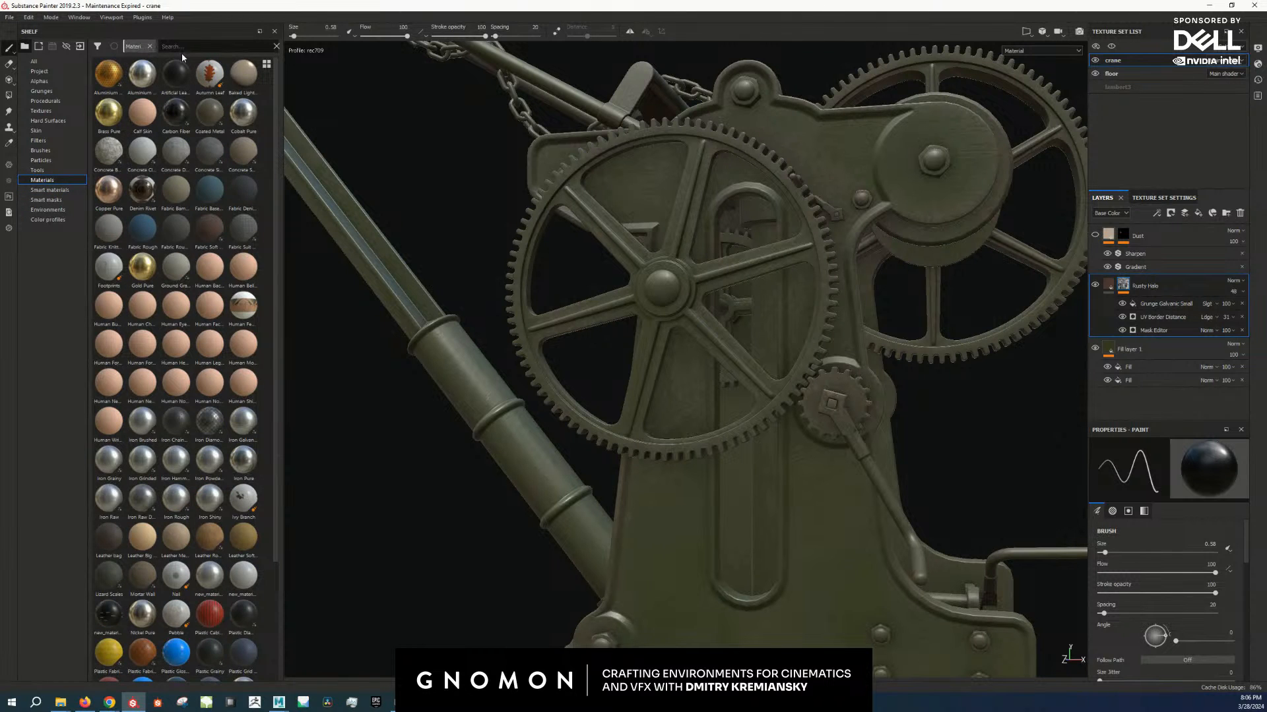
{"action": "type", "text": "rus"}
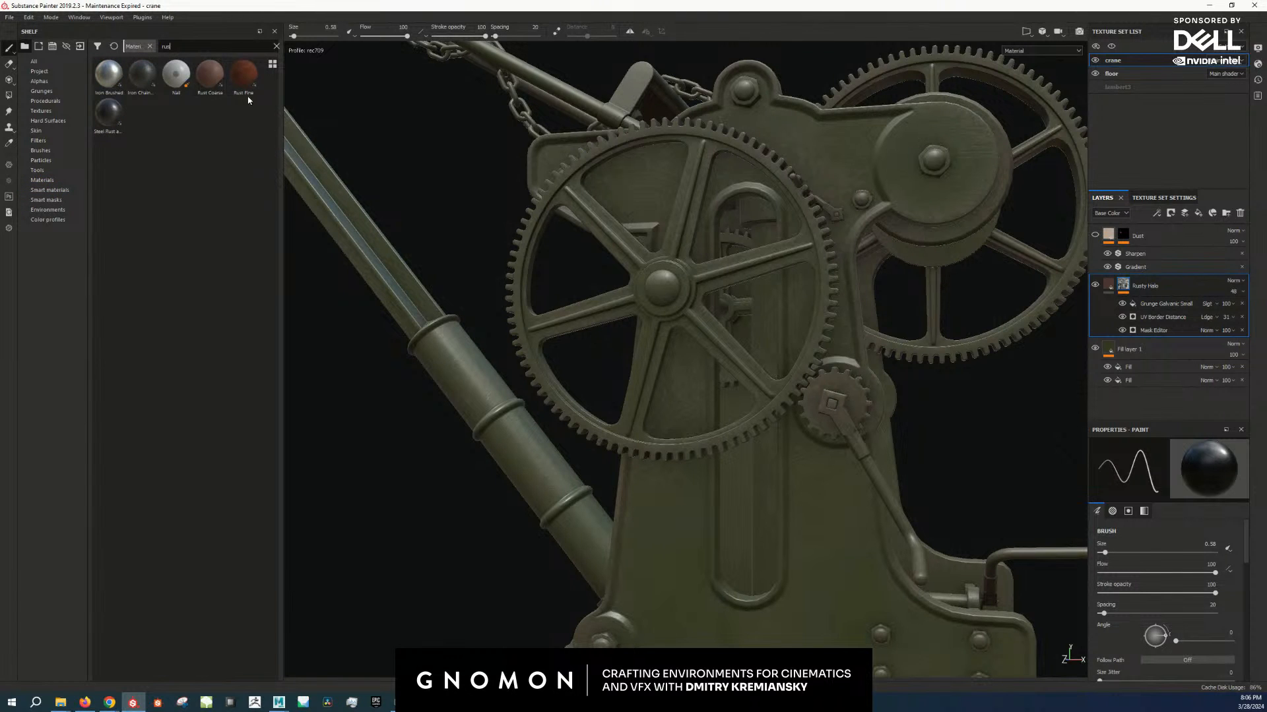
{"action": "left_click_drag", "start_coordinate": [210, 74], "coordinate": [701, 478]}
Step: Set the Rust Coarse layer's UV scale to 4 and its rotation to about 43 degrees
{"action": "right_click_drag", "start_coordinate": [701, 478], "coordinate": [828, 498], "text": "alt"}
{"action": "middle_click_drag", "start_coordinate": [828, 498], "coordinate": [829, 376], "text": "alt"}
{"action": "right_click_drag", "start_coordinate": [829, 376], "coordinate": [844, 462], "text": "alt"}
{"action": "left_click_drag", "start_coordinate": [1163, 512], "coordinate": [1182, 519]}
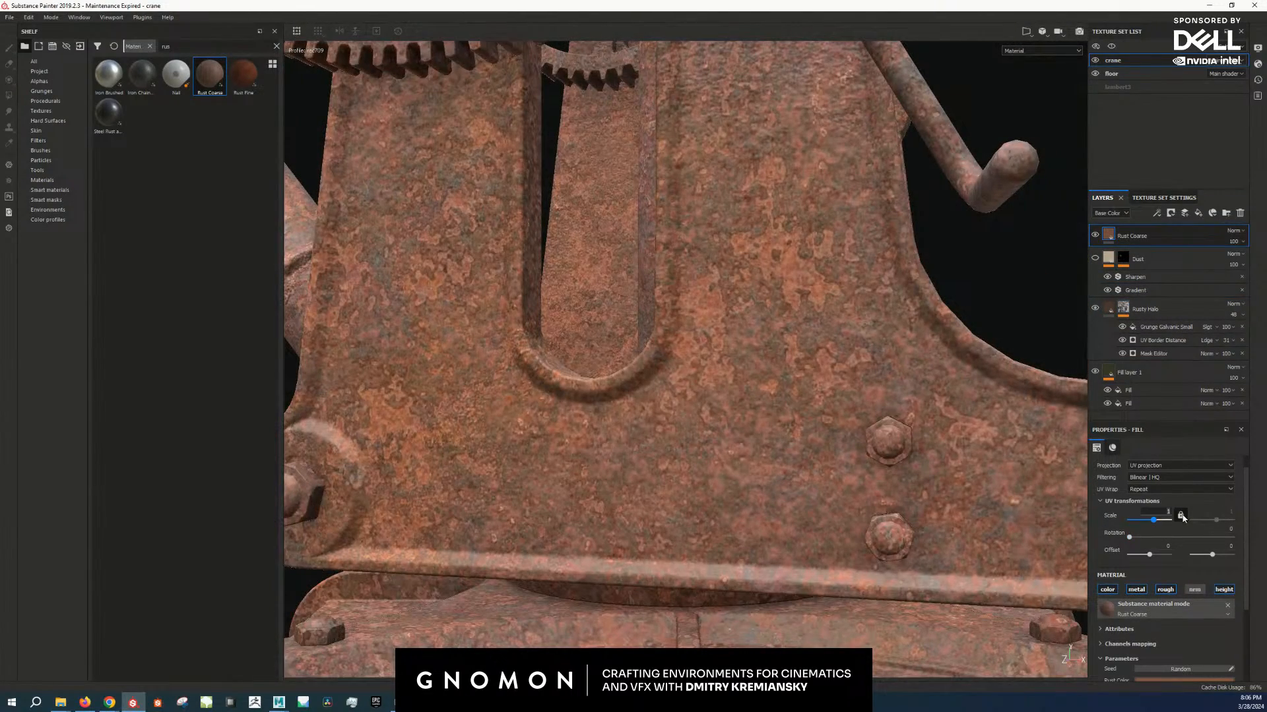
{"action": "type", "text": "4"}
{"action": "key", "text": "Return"}
{"action": "left_click", "coordinate": [1141, 536]}
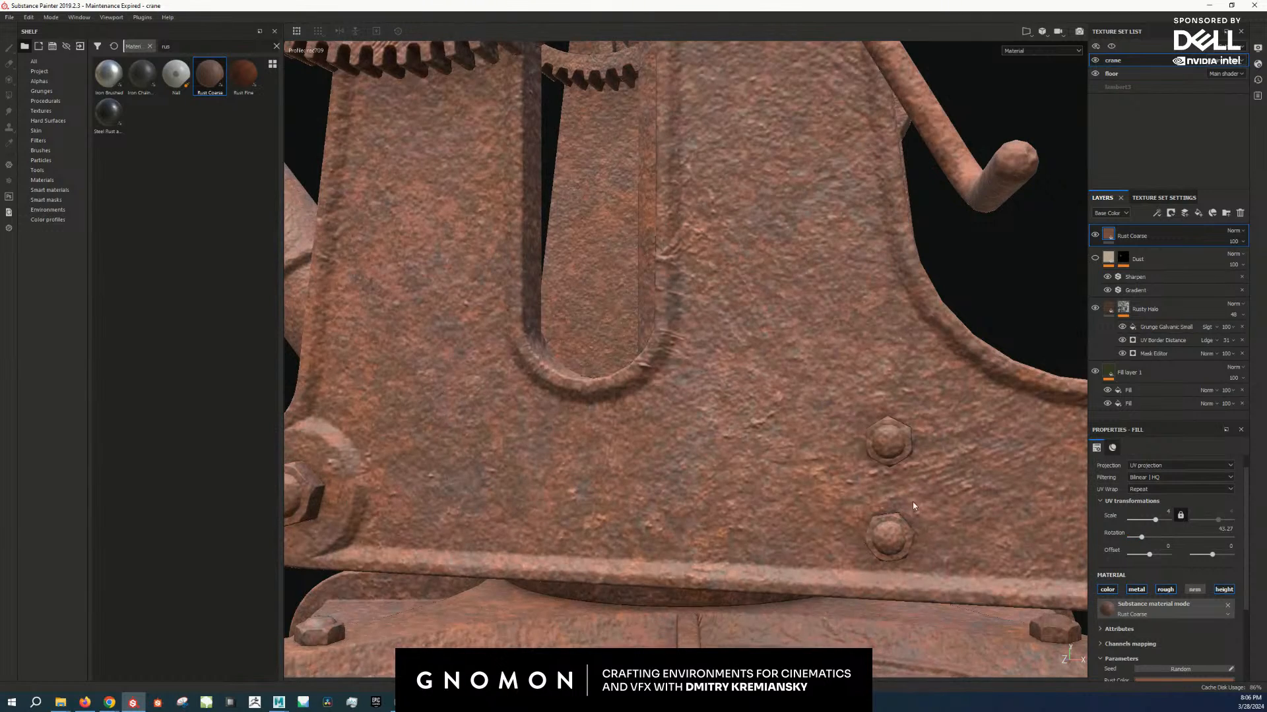
Step: Show the layers' Height channel and set the Rust Coarse layer's height blending mode to Normal
{"action": "left_click_drag", "start_coordinate": [913, 501], "coordinate": [858, 436], "text": "alt"}
{"action": "middle_click_drag", "start_coordinate": [858, 435], "coordinate": [856, 477], "text": "alt"}
{"action": "left_click", "coordinate": [1111, 214]}
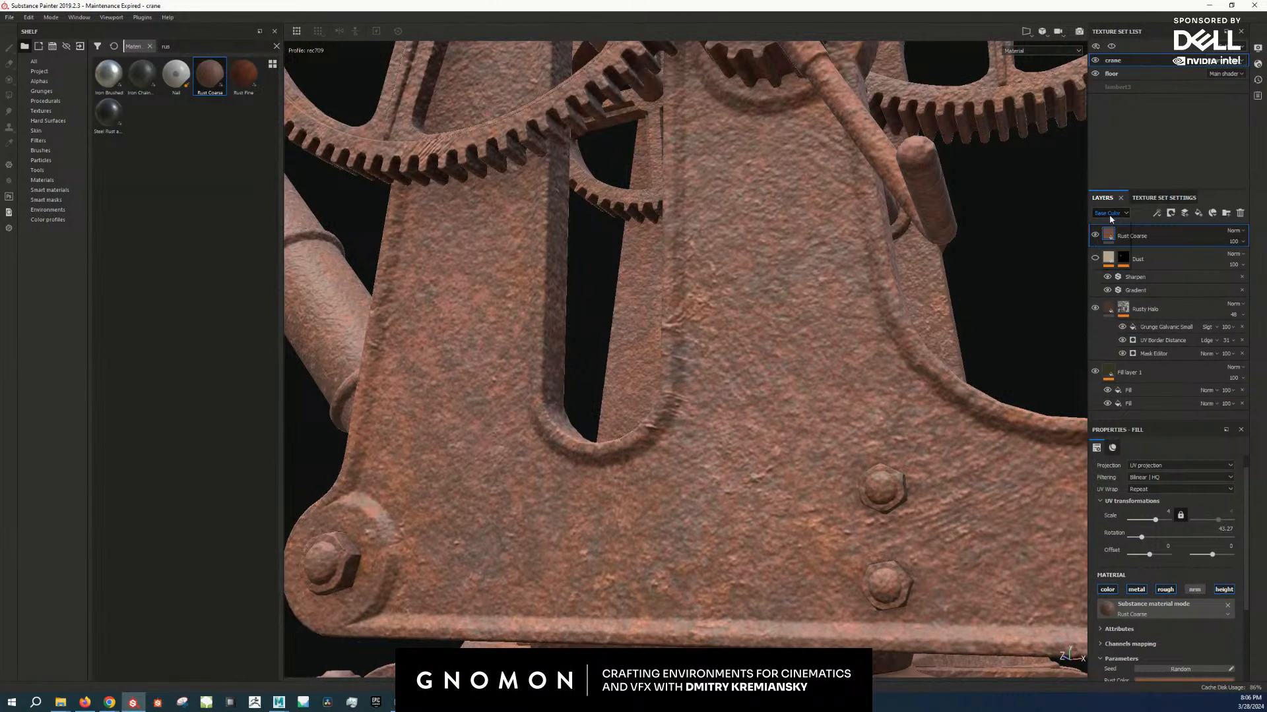
{"action": "left_click", "coordinate": [1110, 230]}
{"action": "left_click", "coordinate": [1233, 231]}
{"action": "left_click", "coordinate": [1226, 243]}
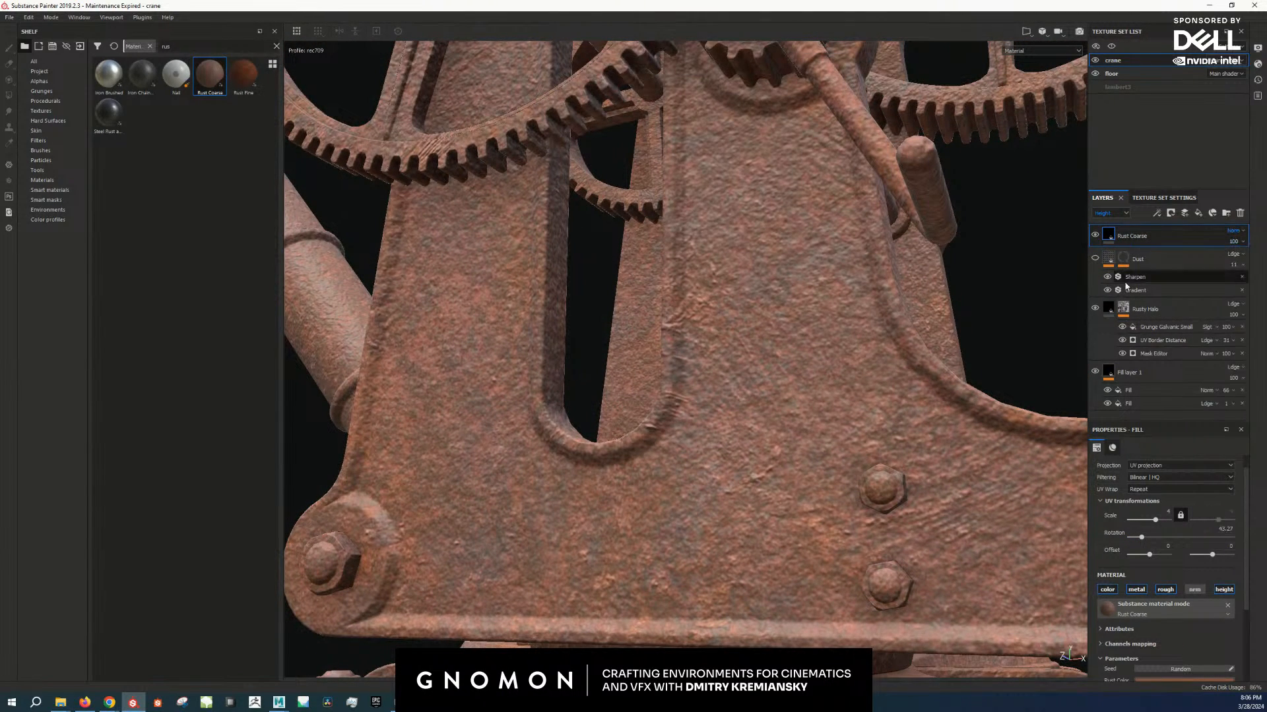
Step: Cycle through the crane's individual channels and compare them with the full material view to judge the coarse rust
{"action": "key", "text": "c"}
{"action": "key", "text": "c"}
{"action": "key", "text": "c"}
{"action": "key", "text": "c"}
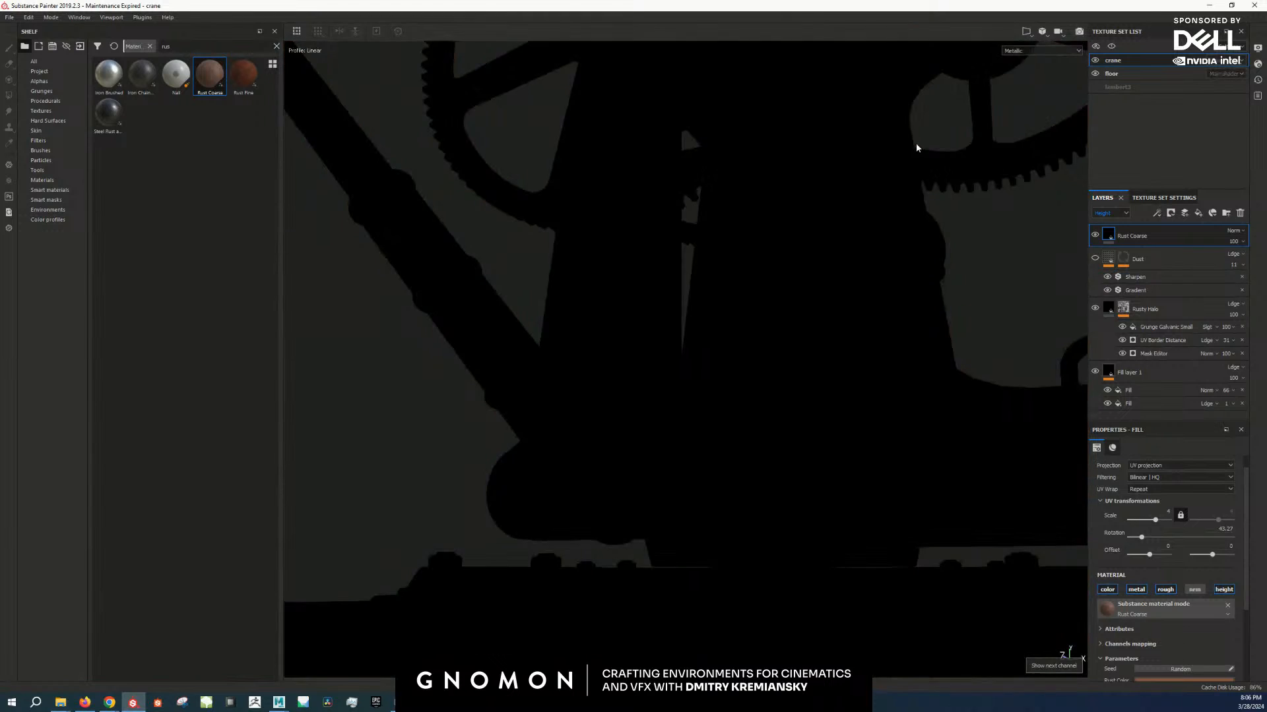
{"action": "key", "text": "c"}
{"action": "key", "text": "c"}
{"action": "key", "text": "c"}
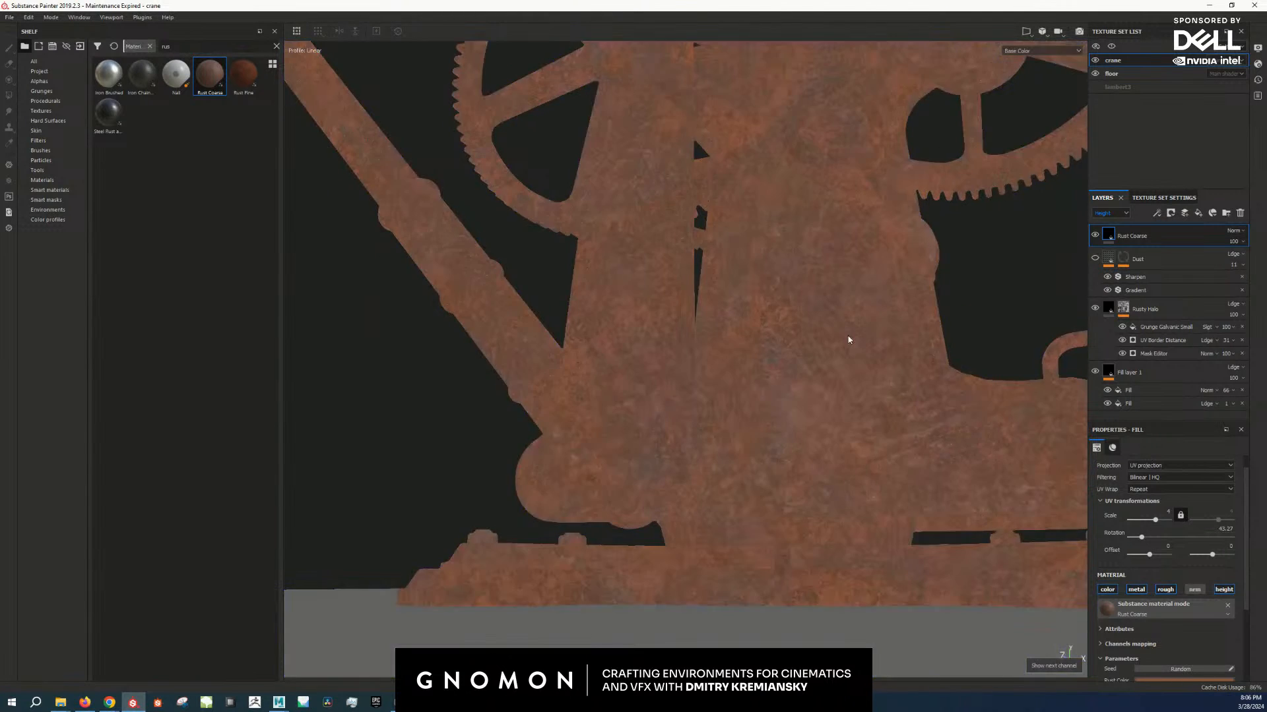
{"action": "key", "text": "m"}
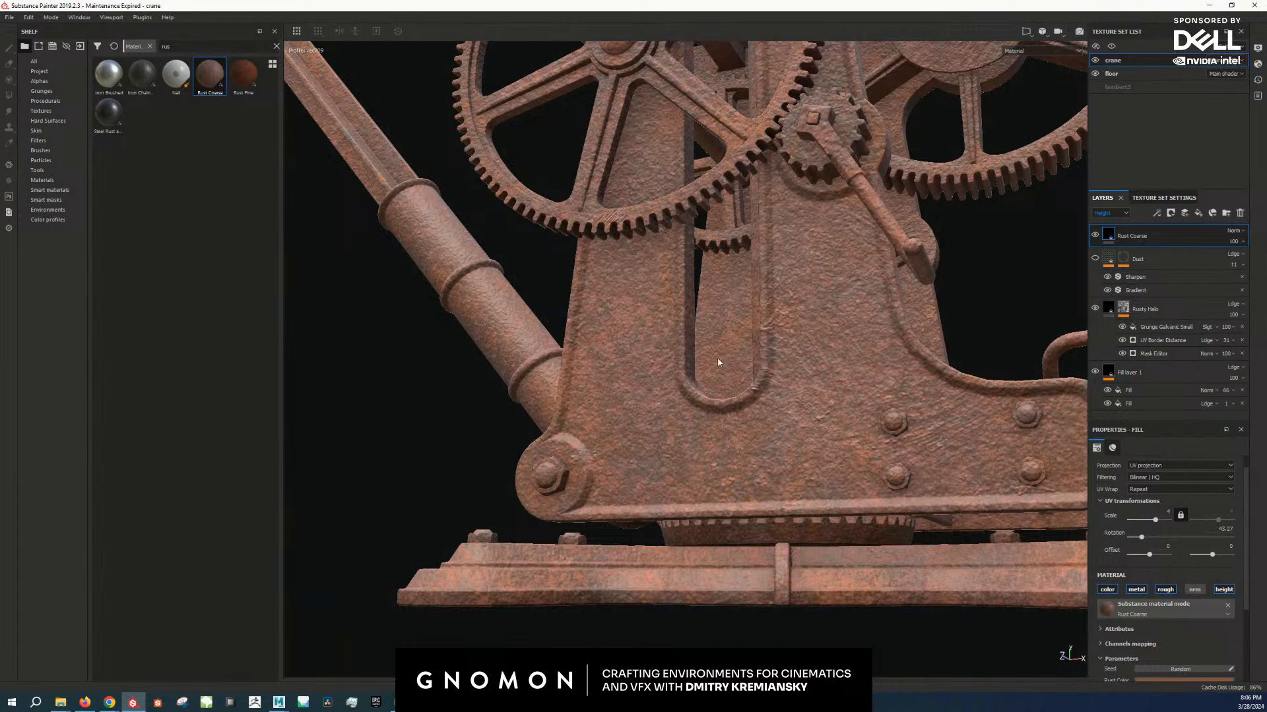
{"action": "left_click_drag", "start_coordinate": [718, 362], "coordinate": [605, 277], "text": "alt"}
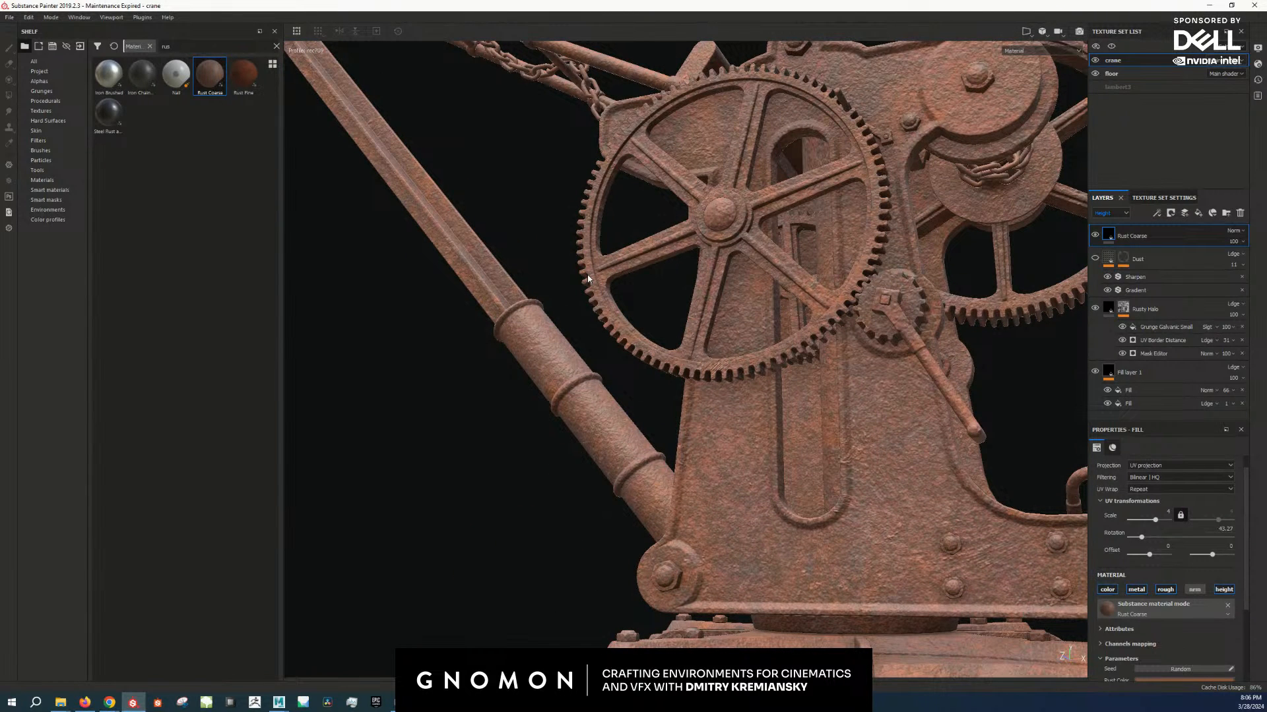
{"action": "key", "text": "c"}
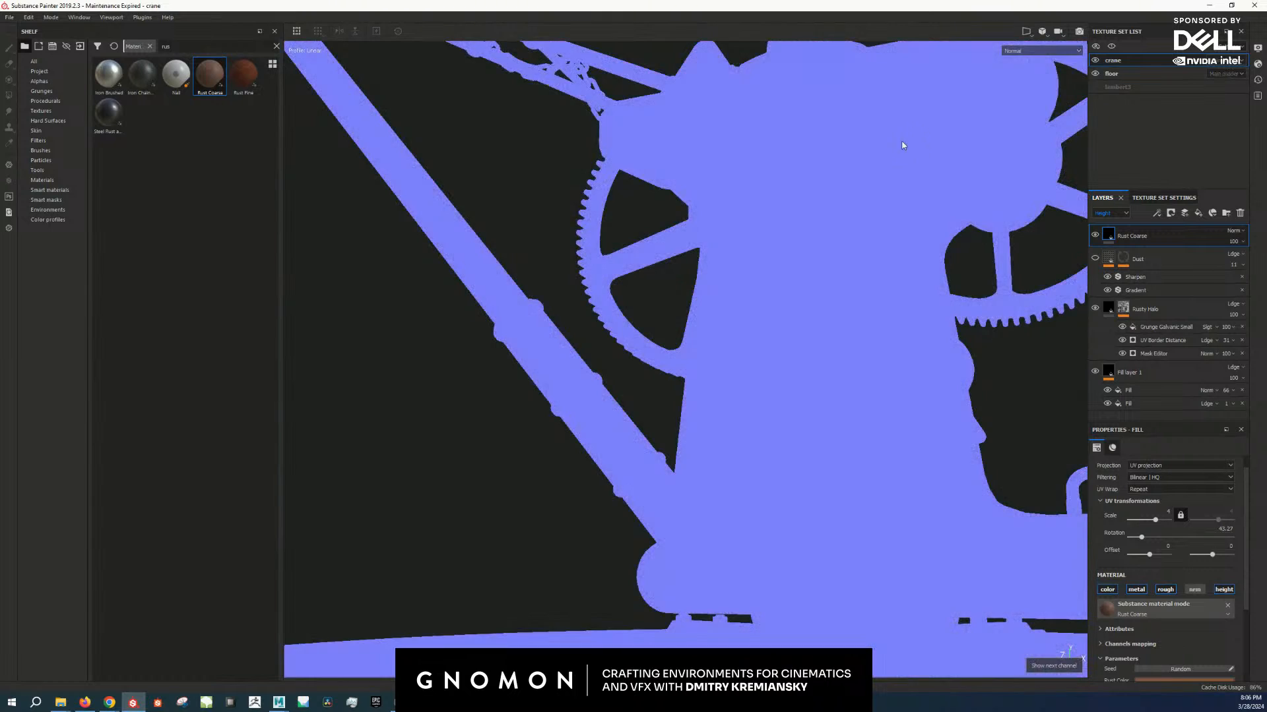
{"action": "key", "text": "c"}
{"action": "key", "text": "m"}
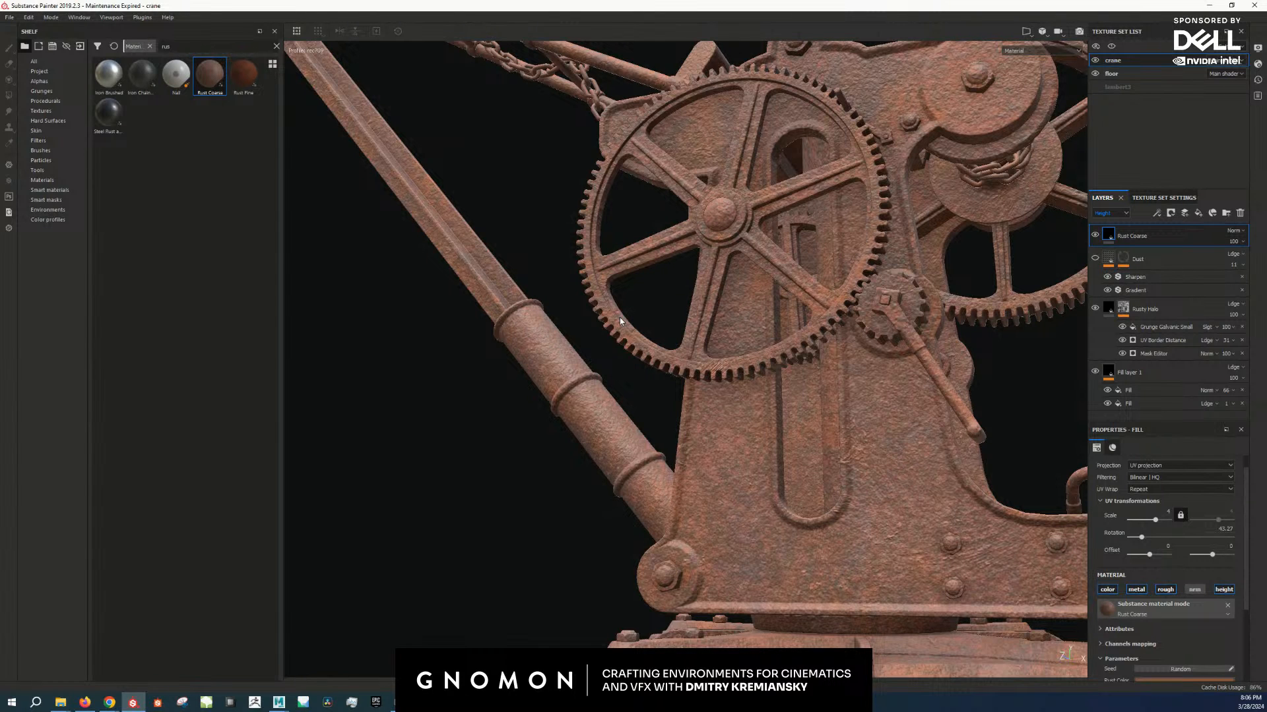
{"action": "middle_click_drag", "start_coordinate": [828, 340], "coordinate": [778, 367]}
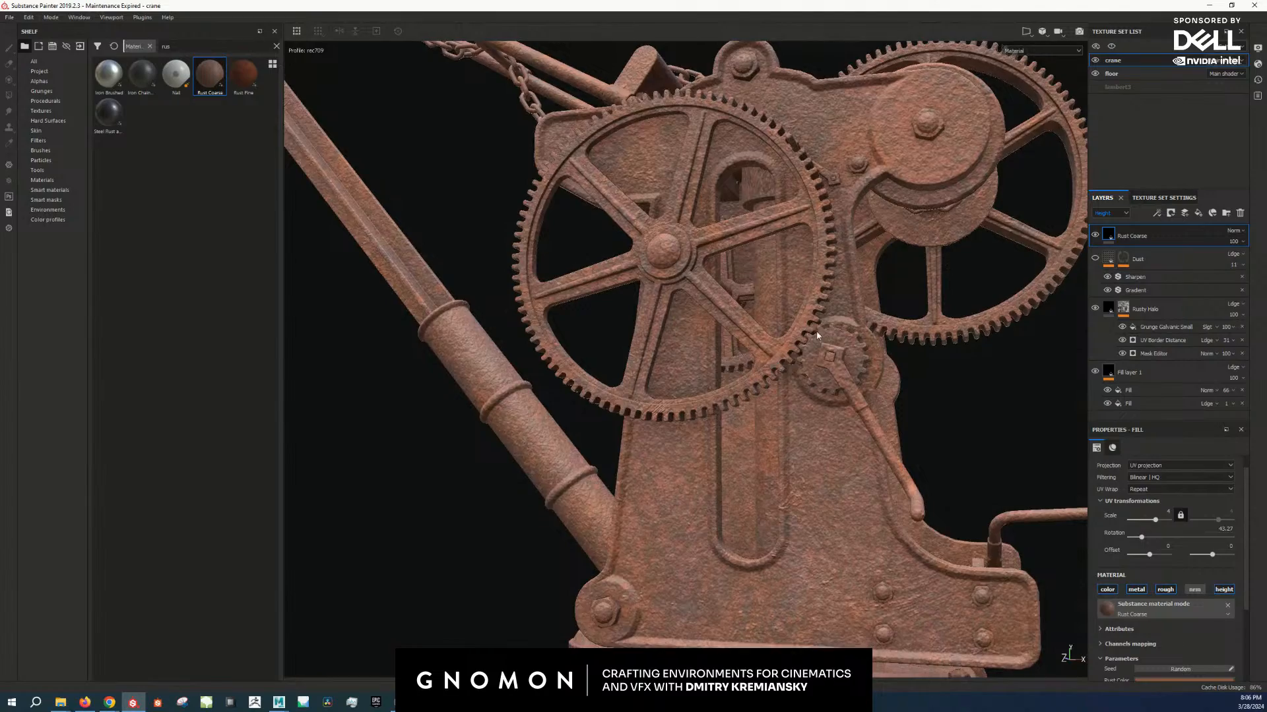
Step: Set the Rust Coarse material's Normal Intensity to 0.5
{"action": "scroll", "coordinate": [777, 367], "scroll_direction": "up", "scroll_amount": 5}
{"action": "scroll", "coordinate": [1161, 561], "scroll_direction": "down", "scroll_amount": 3}
{"action": "left_click", "coordinate": [1132, 608]}
{"action": "scroll", "coordinate": [830, 429], "scroll_direction": "down", "scroll_amount": 2}
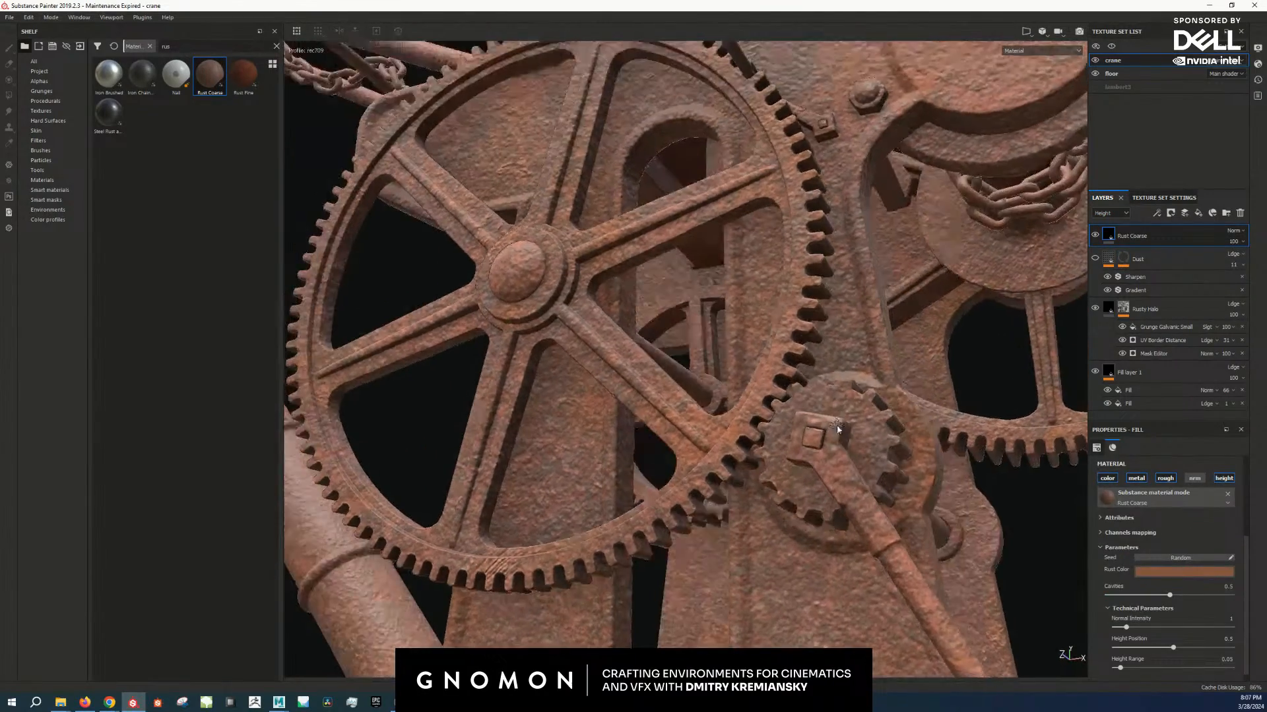
{"action": "left_click_drag", "start_coordinate": [833, 430], "coordinate": [865, 296], "text": "alt"}
{"action": "middle_click_drag", "start_coordinate": [866, 264], "coordinate": [775, 373], "text": "alt"}
{"action": "scroll", "coordinate": [774, 374], "scroll_direction": "up", "scroll_amount": 3}
{"action": "scroll", "coordinate": [774, 374], "scroll_direction": "up", "scroll_amount": 1}
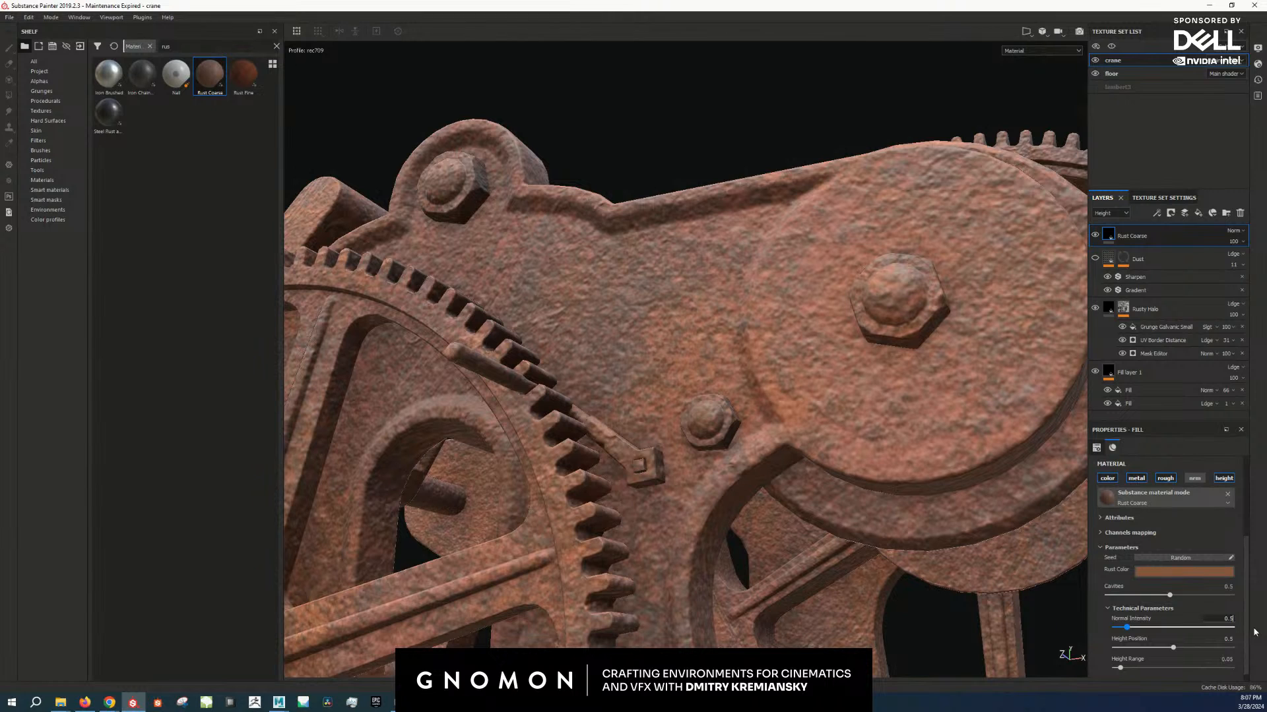
{"action": "key", "text": "Return"}
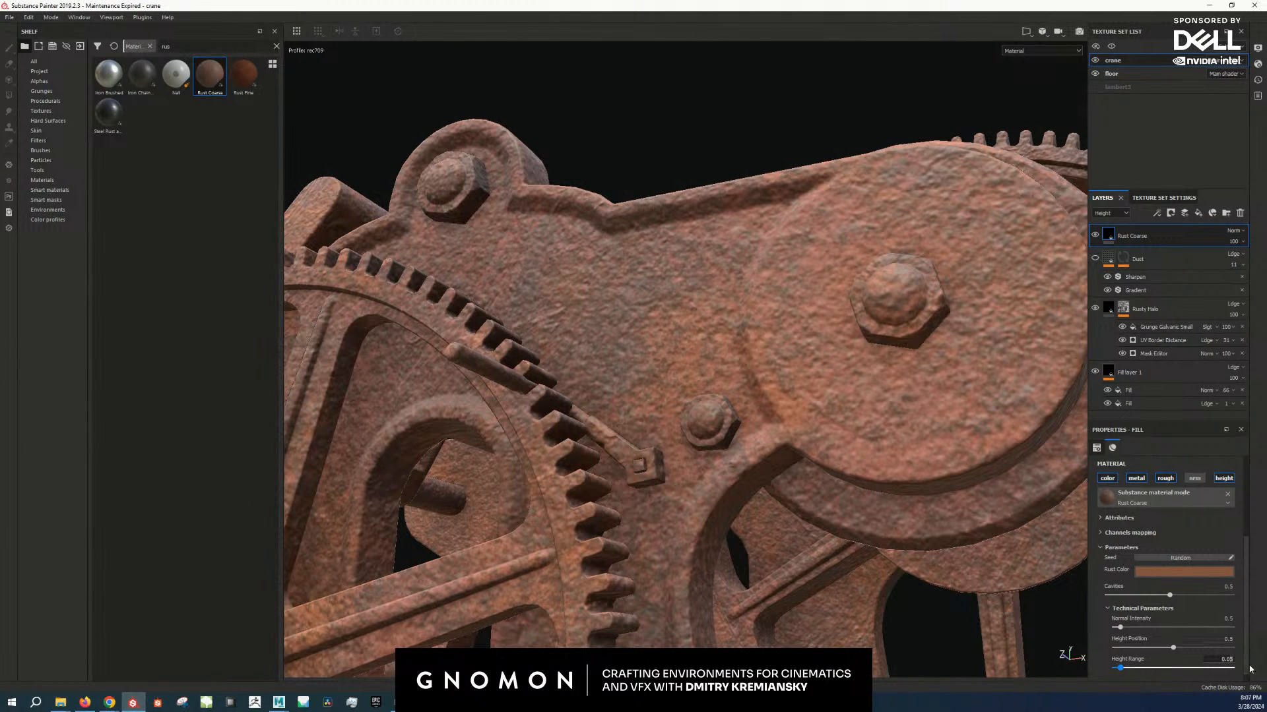
Step: Set the Rust Coarse material's Height Range to 0.02 and check the surface relief around the gears
{"action": "key", "text": "BackSpace"}
{"action": "type", "text": "2"}
{"action": "key", "text": "Return"}
{"action": "left_click_drag", "start_coordinate": [666, 456], "coordinate": [739, 365], "text": "alt"}
{"action": "left_click_drag", "start_coordinate": [742, 377], "coordinate": [788, 372], "text": "alt"}
{"action": "scroll", "coordinate": [817, 419], "scroll_direction": "up", "scroll_amount": 3}
{"action": "scroll", "coordinate": [780, 441], "scroll_direction": "down", "scroll_amount": 3}
{"action": "scroll", "coordinate": [780, 440], "scroll_direction": "up", "scroll_amount": 5}
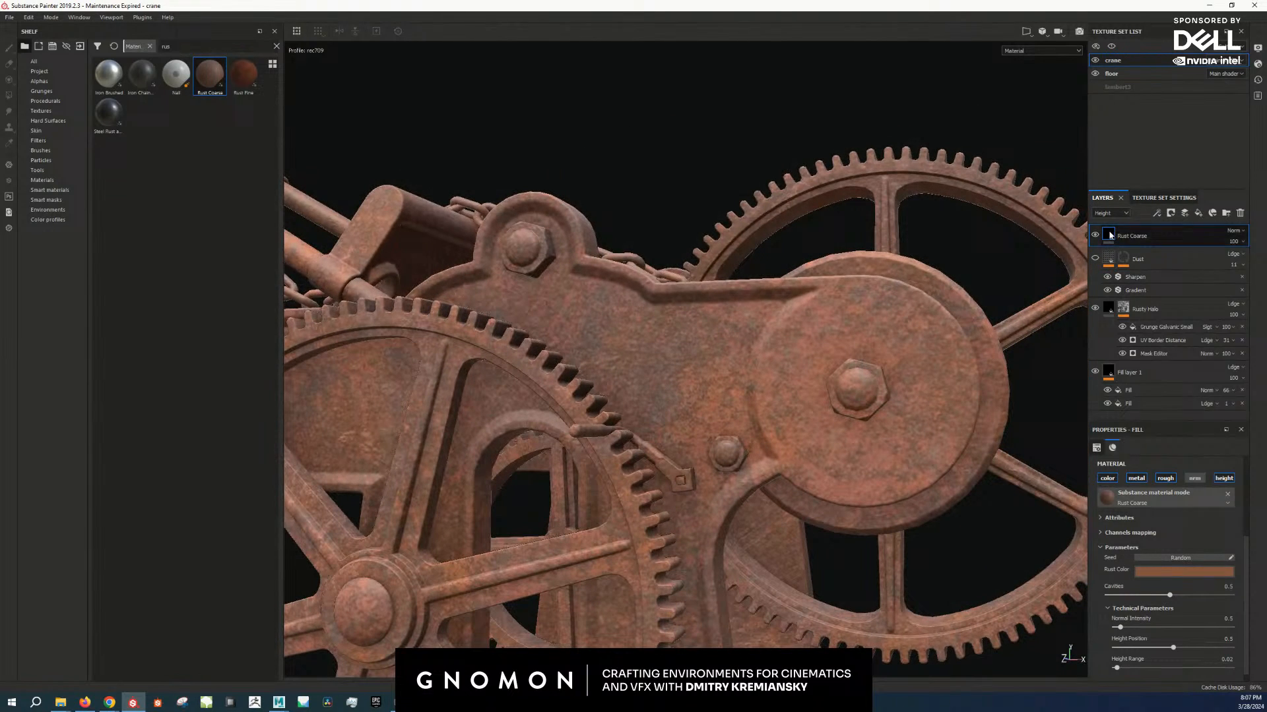
Step: Add a Sharpen filter to the Rust Coarse layer
{"action": "right_click", "coordinate": [1109, 235]}
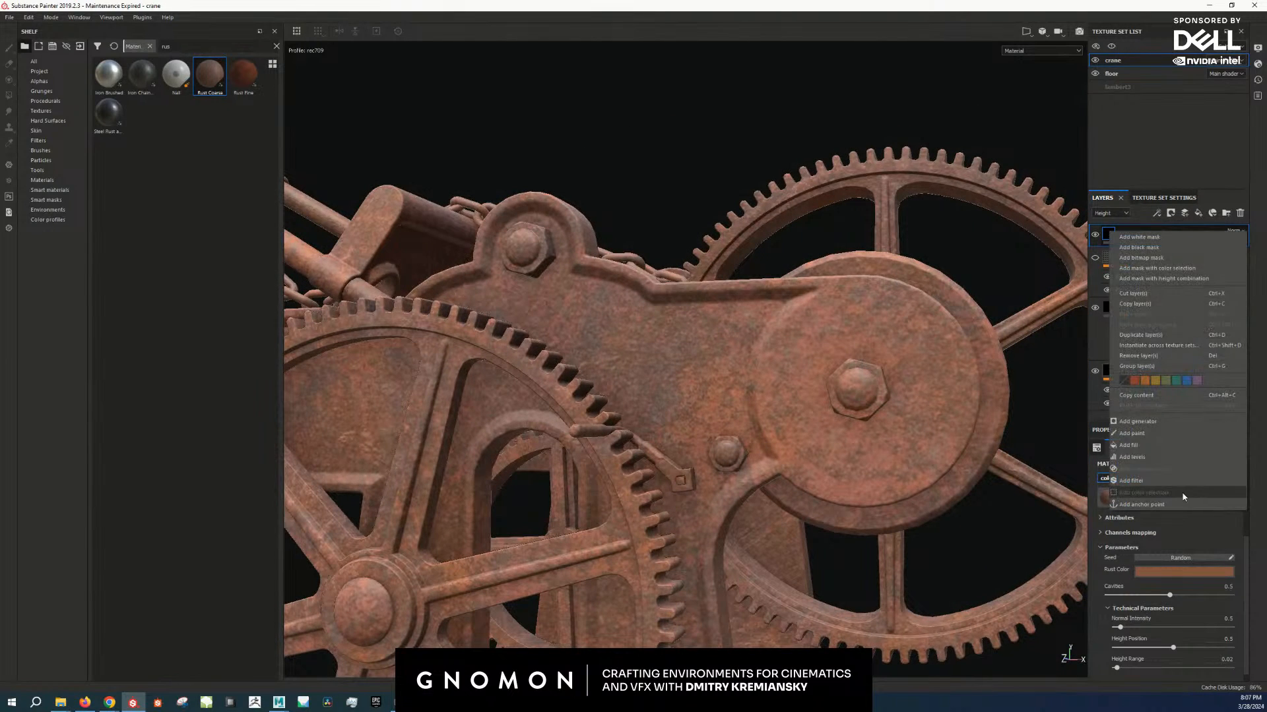
{"action": "left_click", "coordinate": [1191, 488]}
{"action": "left_click", "coordinate": [1193, 491]}
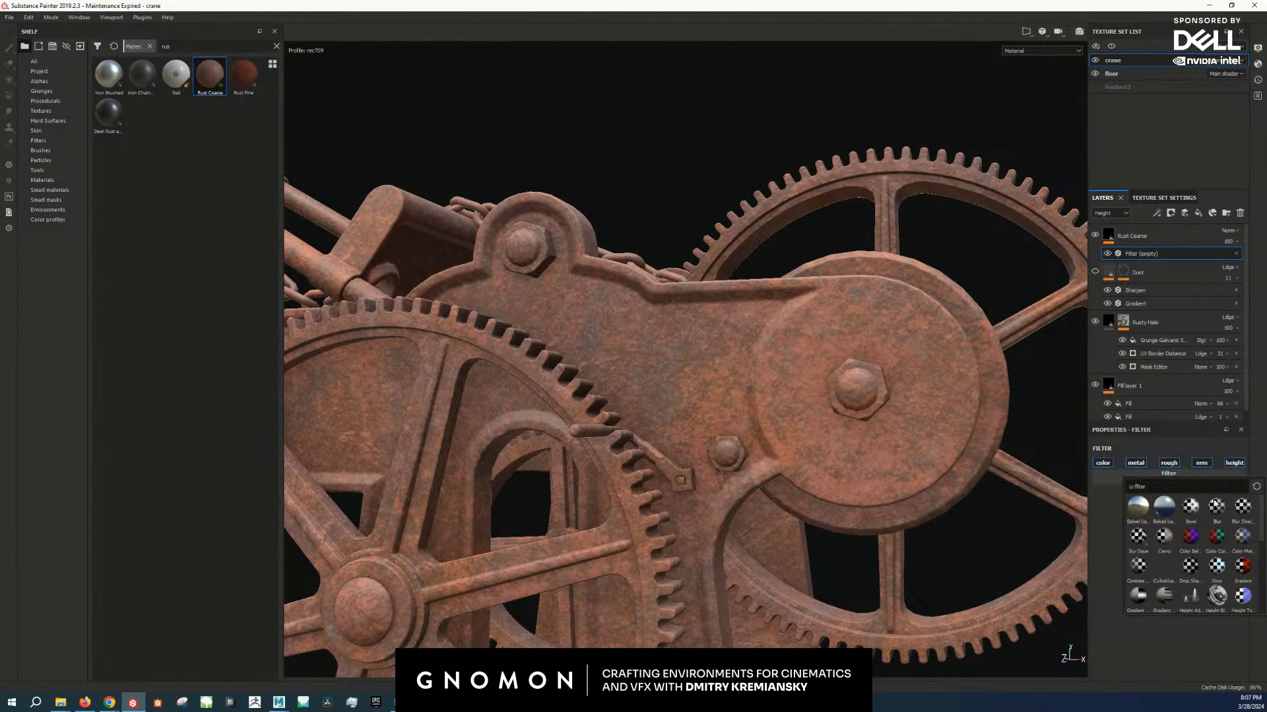
{"action": "type", "text": "shar"}
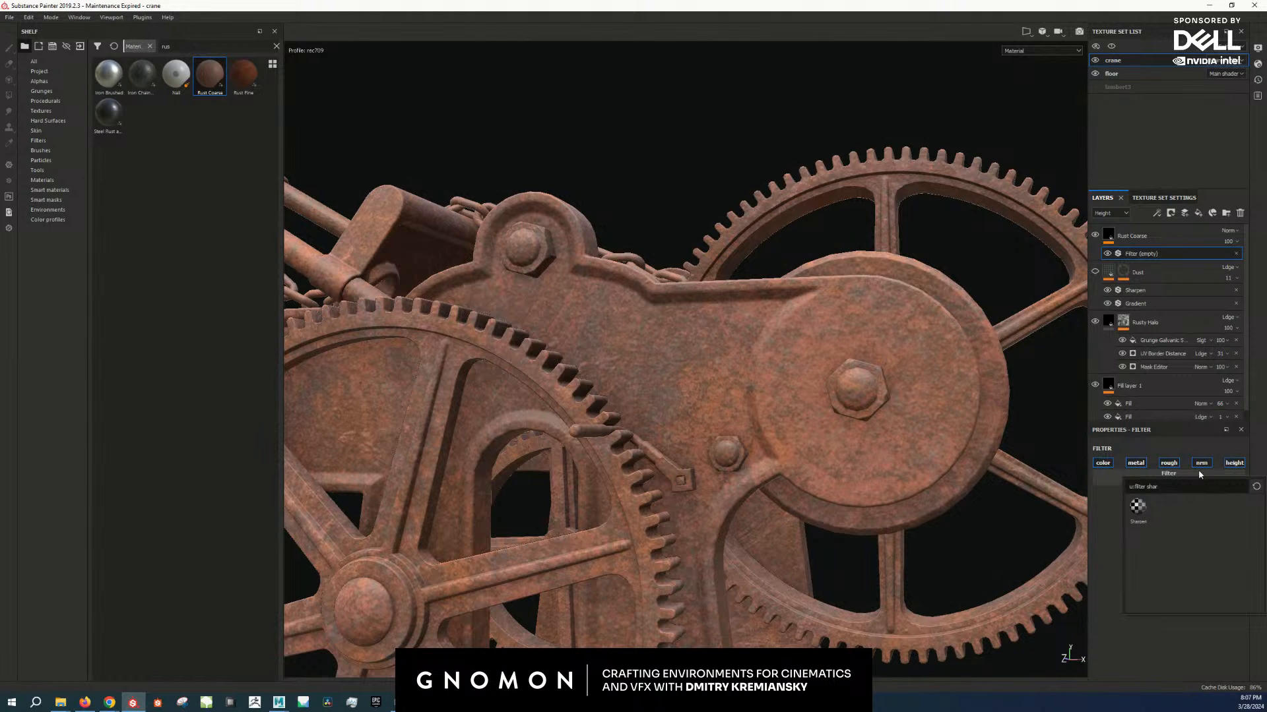
{"action": "left_click", "coordinate": [1139, 507]}
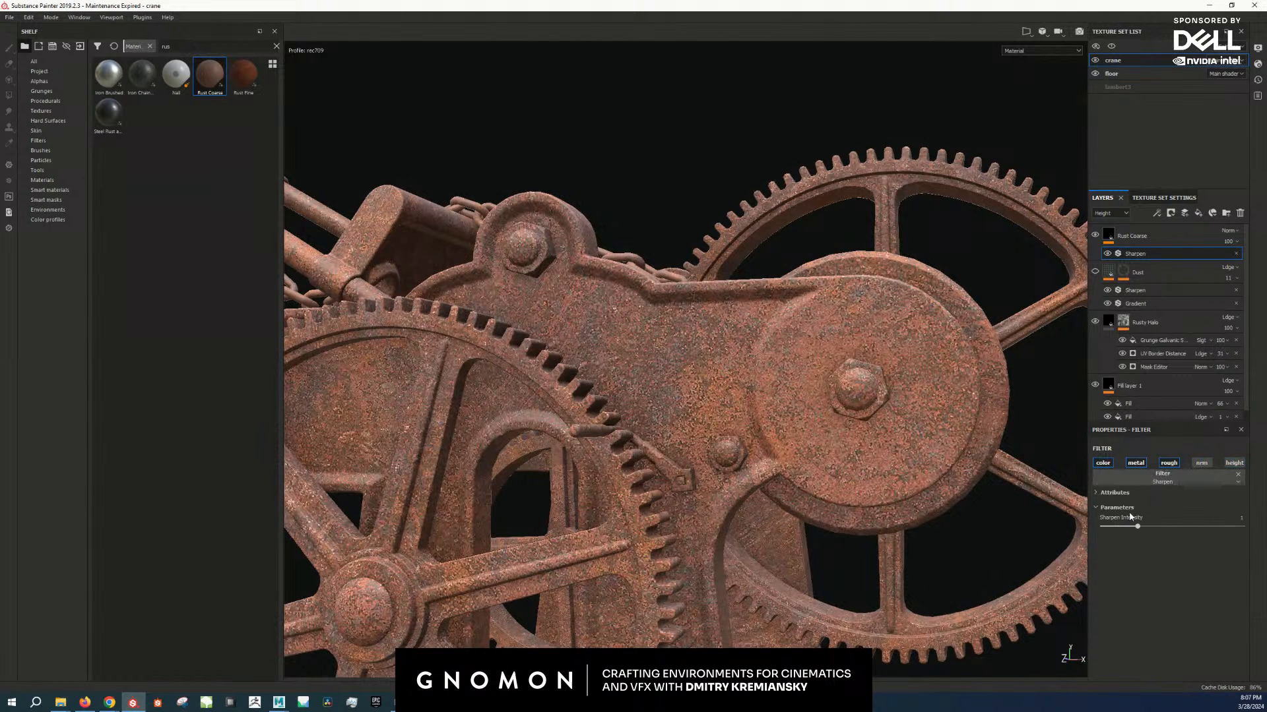
Step: Try a Sharpen Intensity of 0.1 on the Rust Coarse layer and inspect the rust up close
{"action": "left_click", "coordinate": [1241, 518]}
{"action": "type", "text": "0.1"}
{"action": "key", "text": "Return"}
{"action": "left_click_drag", "start_coordinate": [891, 498], "coordinate": [920, 460], "text": "alt"}
{"action": "right_click_drag", "start_coordinate": [919, 461], "coordinate": [818, 419], "text": "alt"}
{"action": "left_click_drag", "start_coordinate": [818, 419], "coordinate": [812, 412], "text": "alt"}
{"action": "scroll", "coordinate": [813, 412], "scroll_direction": "down", "scroll_amount": 4}
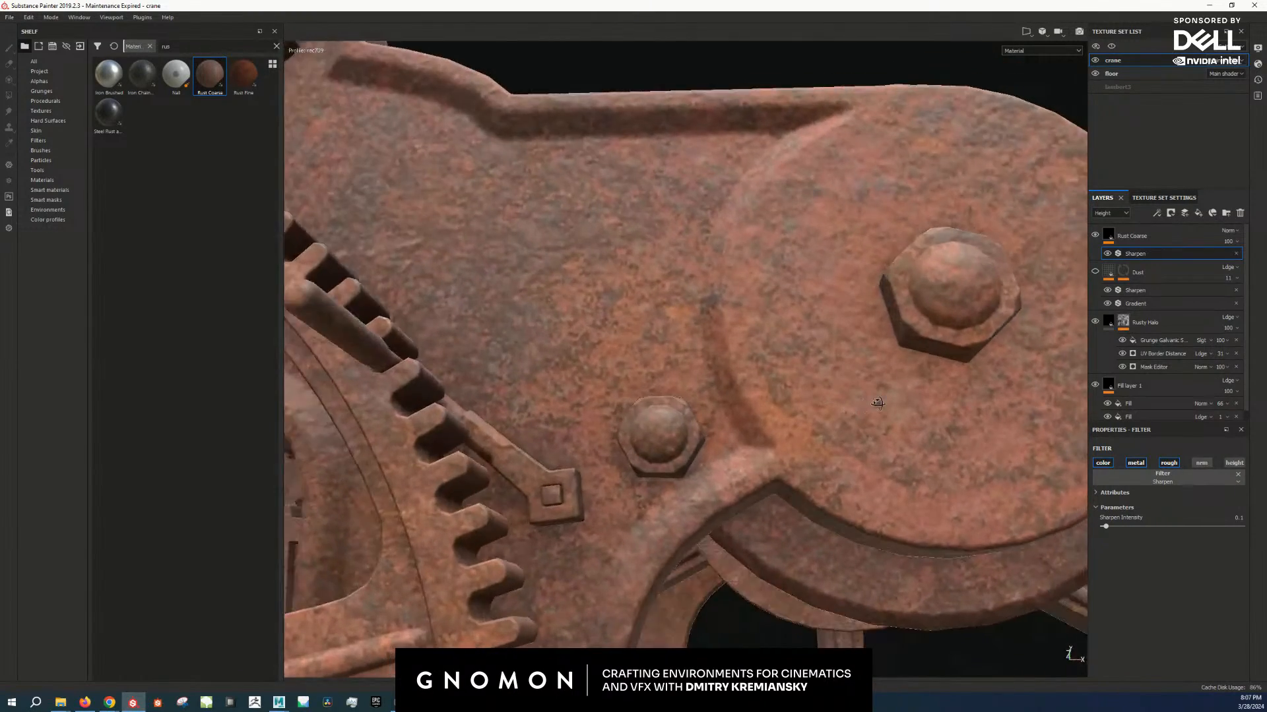
{"action": "scroll", "coordinate": [786, 394], "scroll_direction": "up", "scroll_amount": 1}
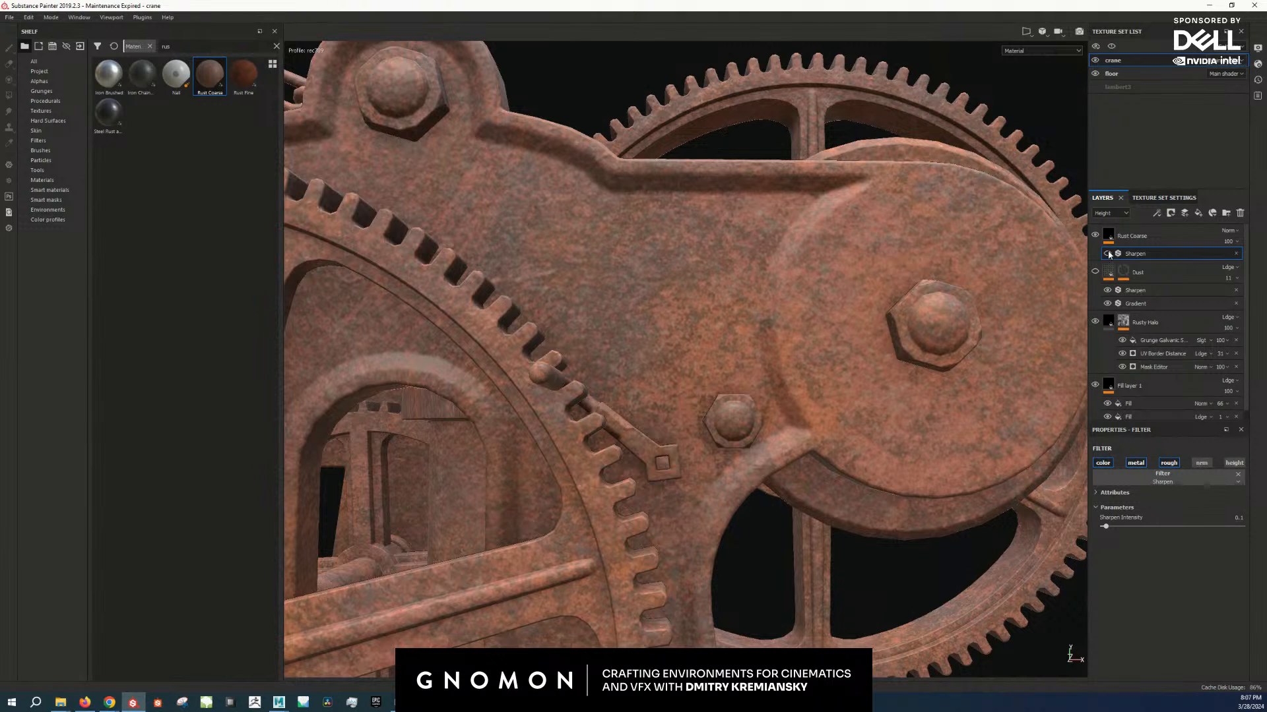
Step: Set the Rust Coarse layer's Sharpen Intensity to 0.5 and fine-tune the value
{"action": "left_click", "coordinate": [1238, 517]}
{"action": "type", "text": "0.5"}
{"action": "key", "text": "Return"}
{"action": "left_click", "coordinate": [1234, 517]}
{"action": "type", "text": "3"}
{"action": "key", "text": "Return"}
Step: Hide and show the Rust Coarse layer to compare the rust with the green paint on the whole crane
{"action": "right_click_drag", "start_coordinate": [839, 433], "coordinate": [630, 387], "text": "alt"}
{"action": "left_click_drag", "start_coordinate": [631, 387], "coordinate": [679, 386], "text": "alt"}
{"action": "middle_click_drag", "start_coordinate": [679, 386], "coordinate": [588, 332], "text": "alt"}
{"action": "left_click", "coordinate": [1159, 240]}
{"action": "left_click", "coordinate": [1095, 235]}
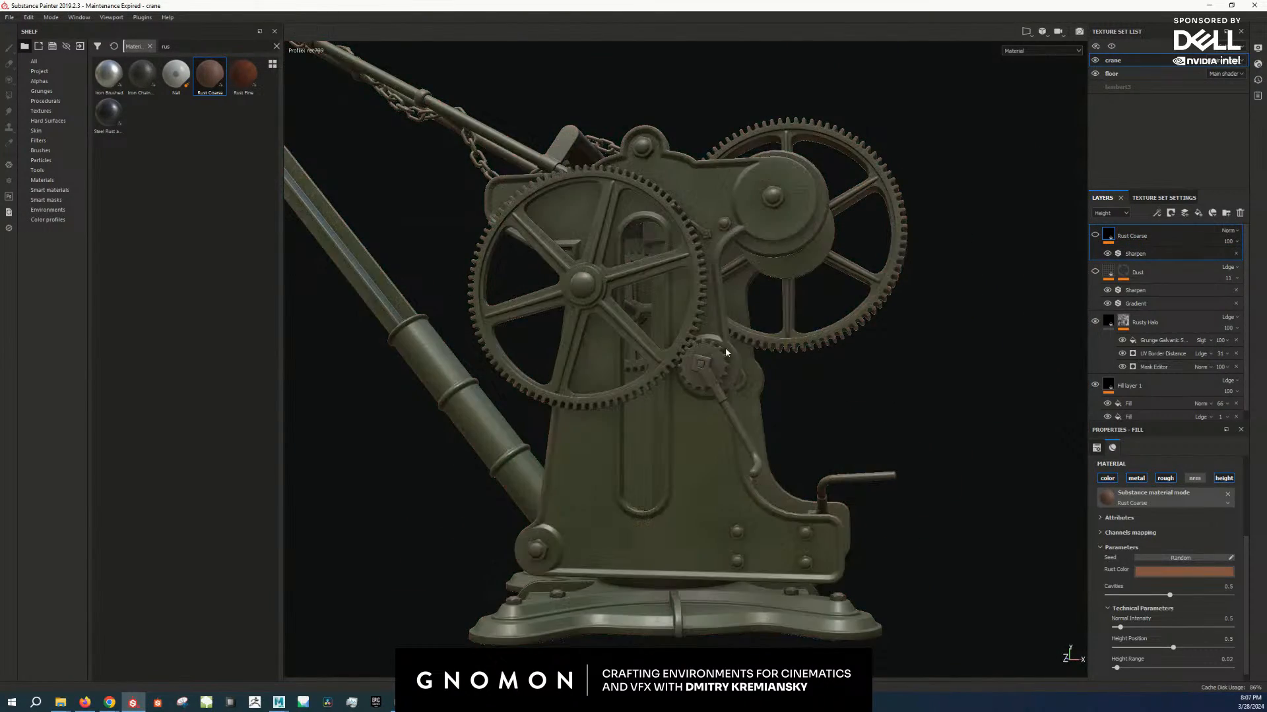
{"action": "right_click_drag", "start_coordinate": [726, 347], "coordinate": [725, 457], "text": "alt"}
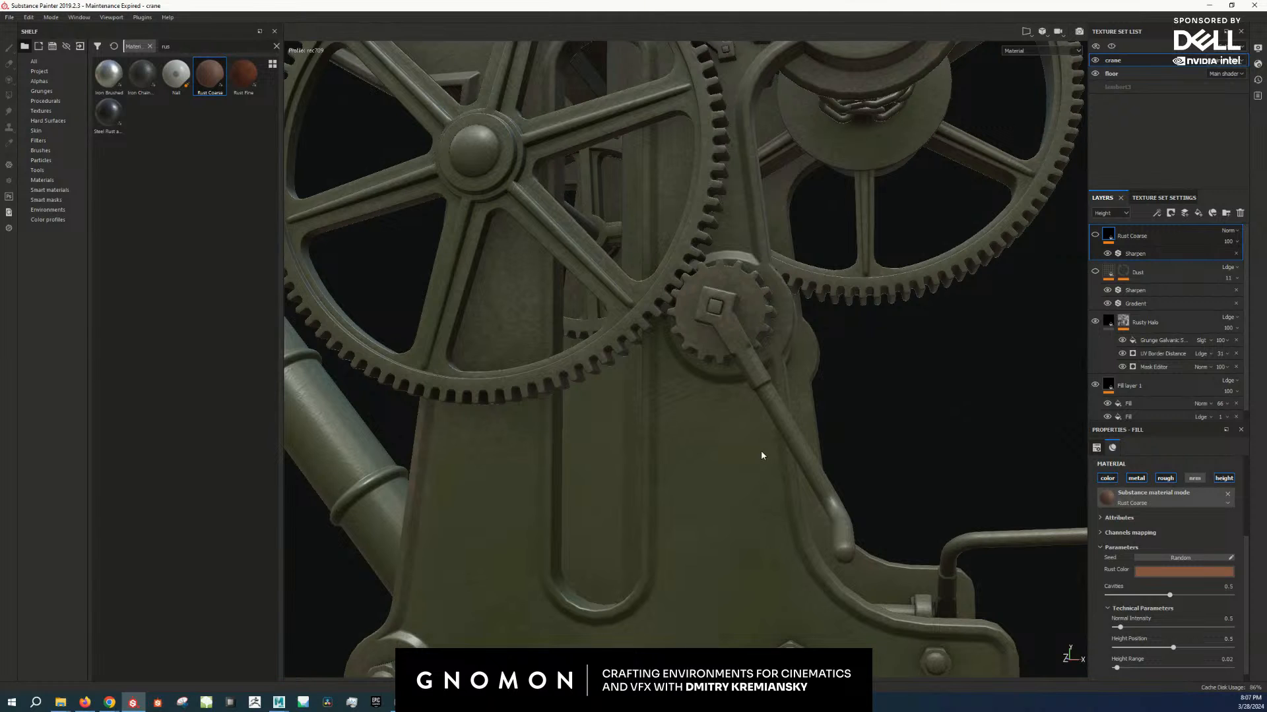
{"action": "left_click", "coordinate": [1095, 235]}
Step: Add a black mask to the Rust Coarse layer and put a Metal Edge Wear generator in it
{"action": "right_click", "coordinate": [1131, 238]}
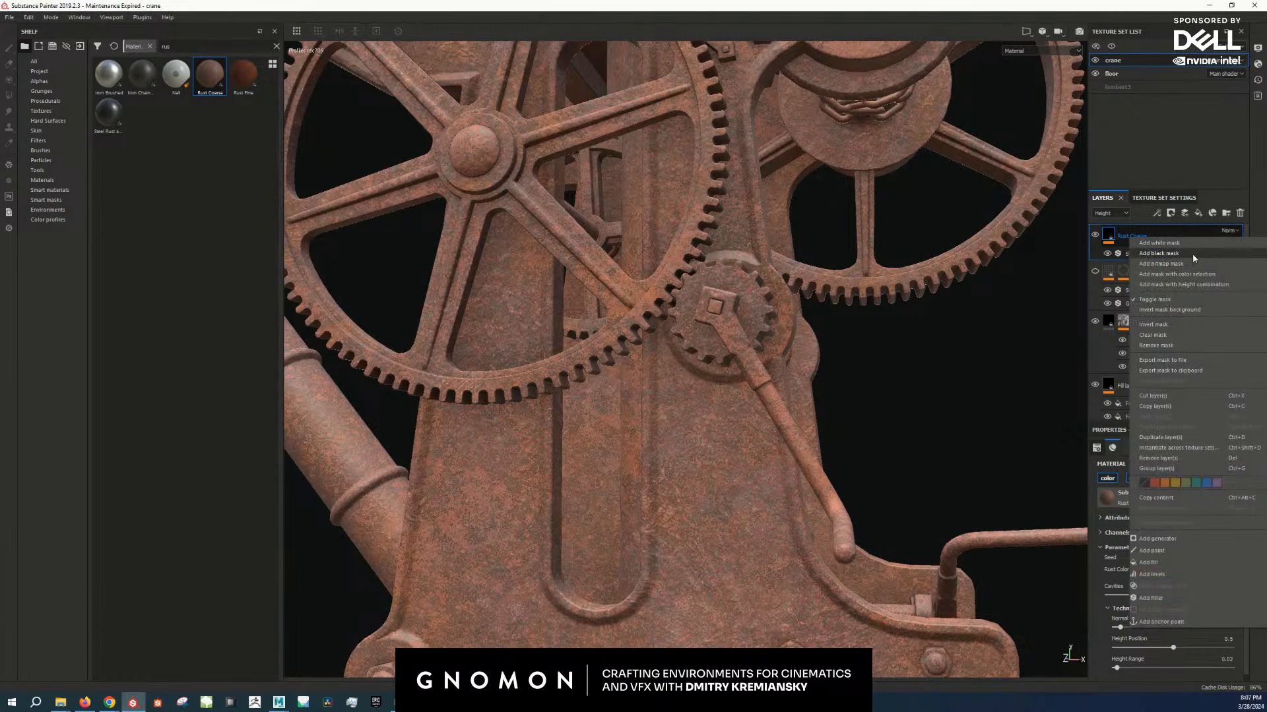
{"action": "left_click", "coordinate": [1193, 253]}
{"action": "left_click", "coordinate": [1122, 235], "text": "alt"}
{"action": "right_click", "coordinate": [1125, 236]}
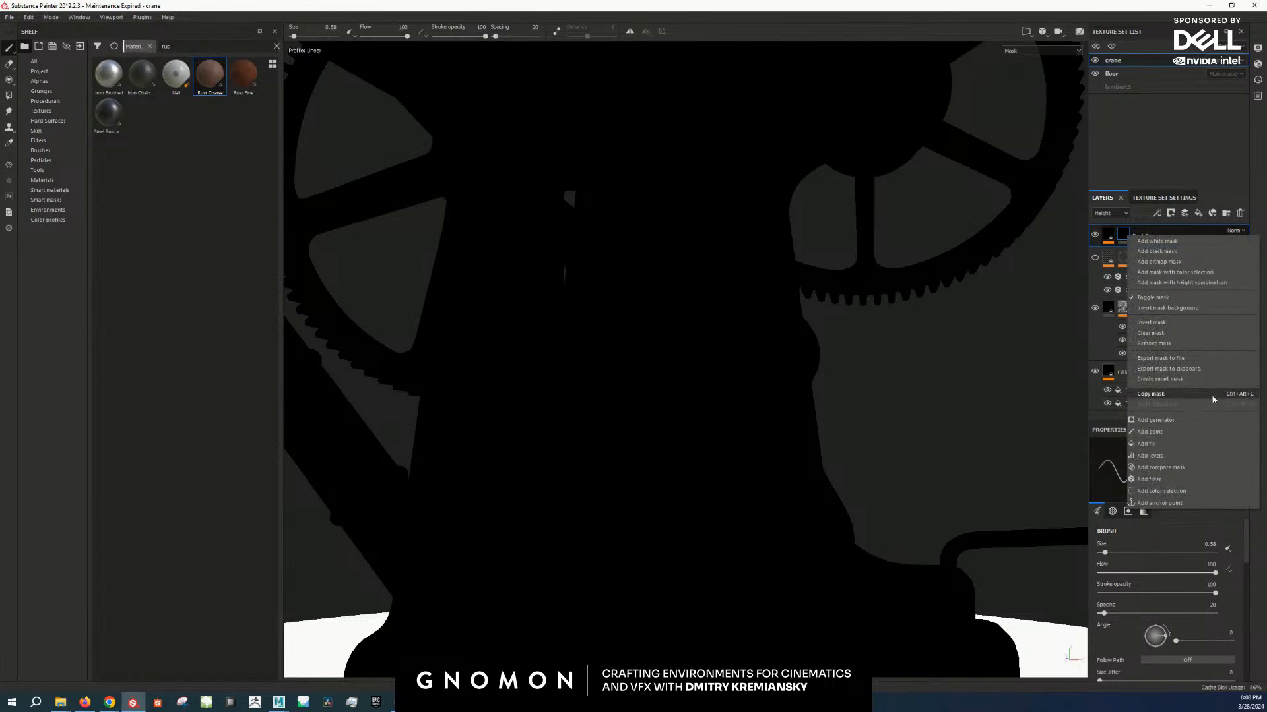
{"action": "left_click", "coordinate": [1189, 420]}
{"action": "left_click", "coordinate": [1185, 463]}
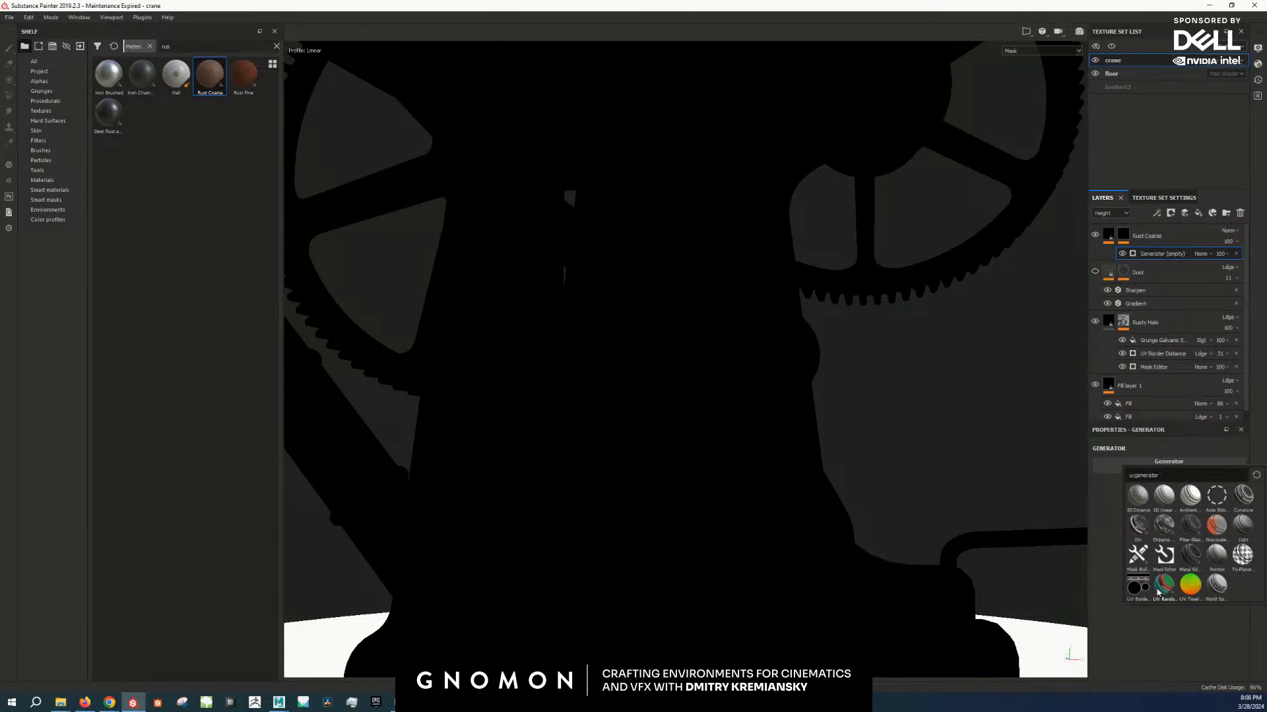
{"action": "left_click", "coordinate": [1191, 556]}
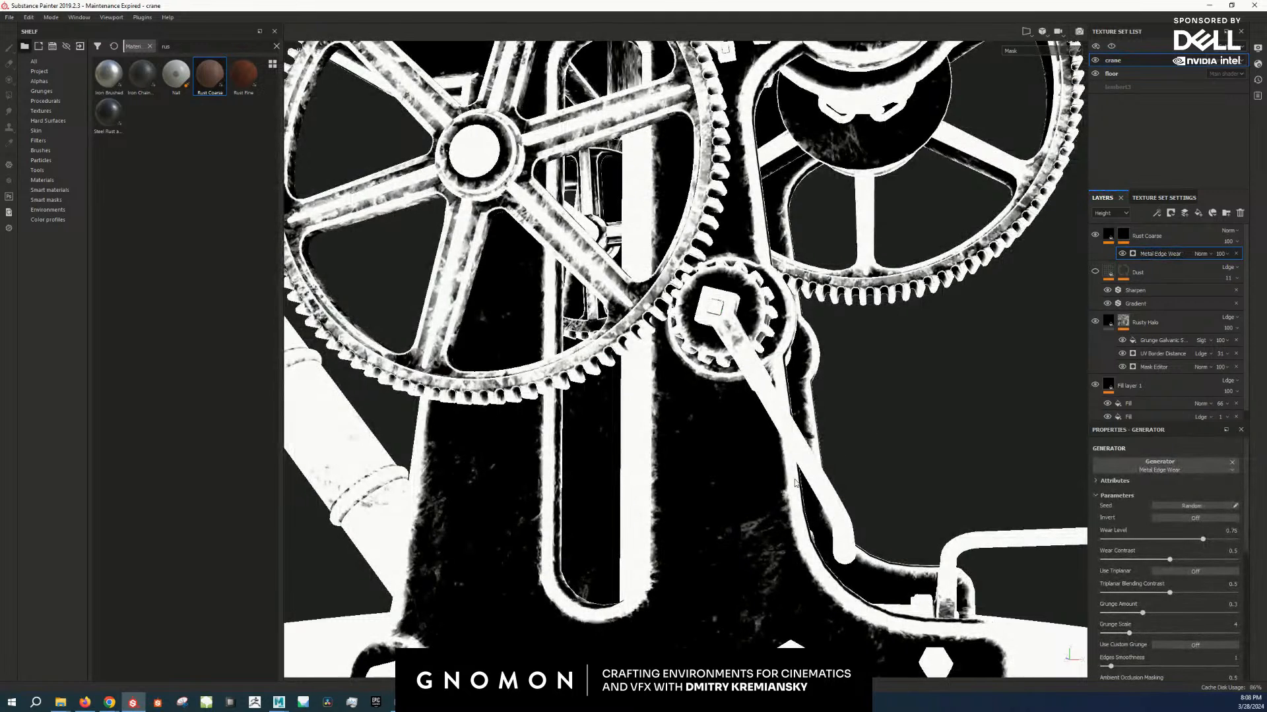
Step: Examine the edge rust in material view on the frame's slot rim, bolts and gears
{"action": "key", "text": "m"}
{"action": "scroll", "coordinate": [738, 504], "scroll_direction": "up", "scroll_amount": 10}
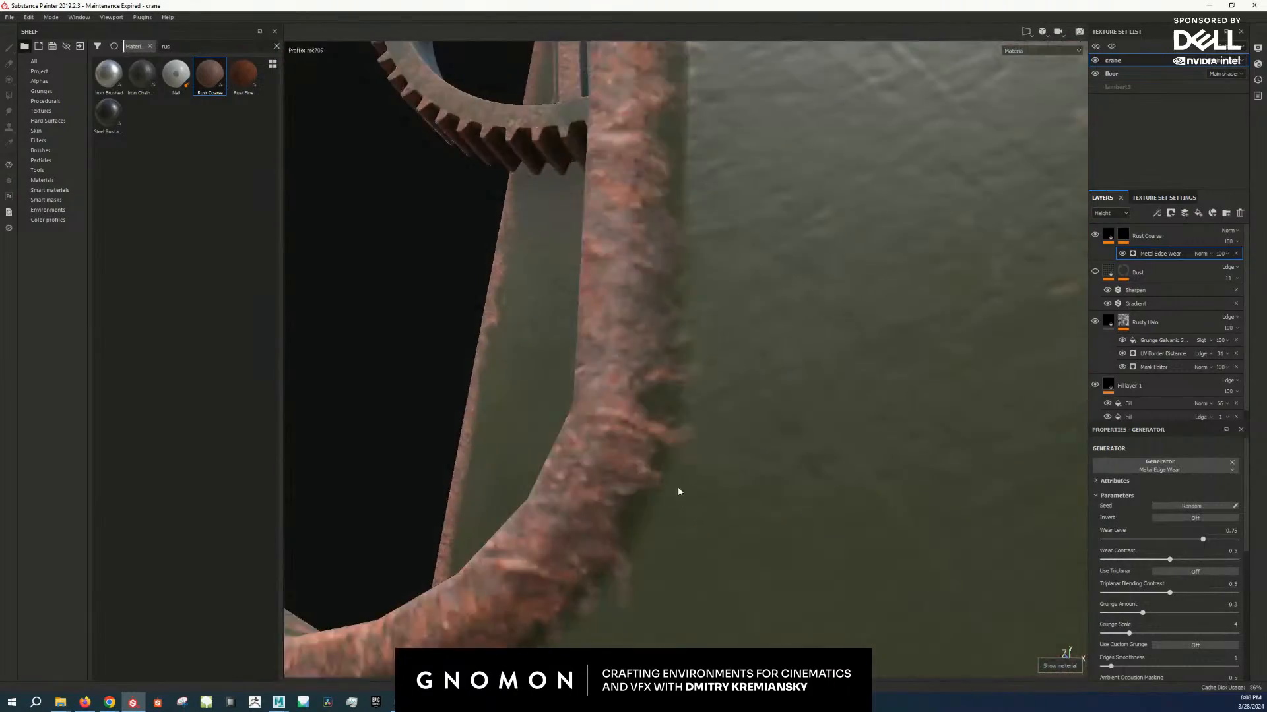
{"action": "left_click_drag", "start_coordinate": [678, 492], "coordinate": [703, 467], "text": "alt"}
{"action": "right_click_drag", "start_coordinate": [703, 470], "coordinate": [195, 311], "text": "alt"}
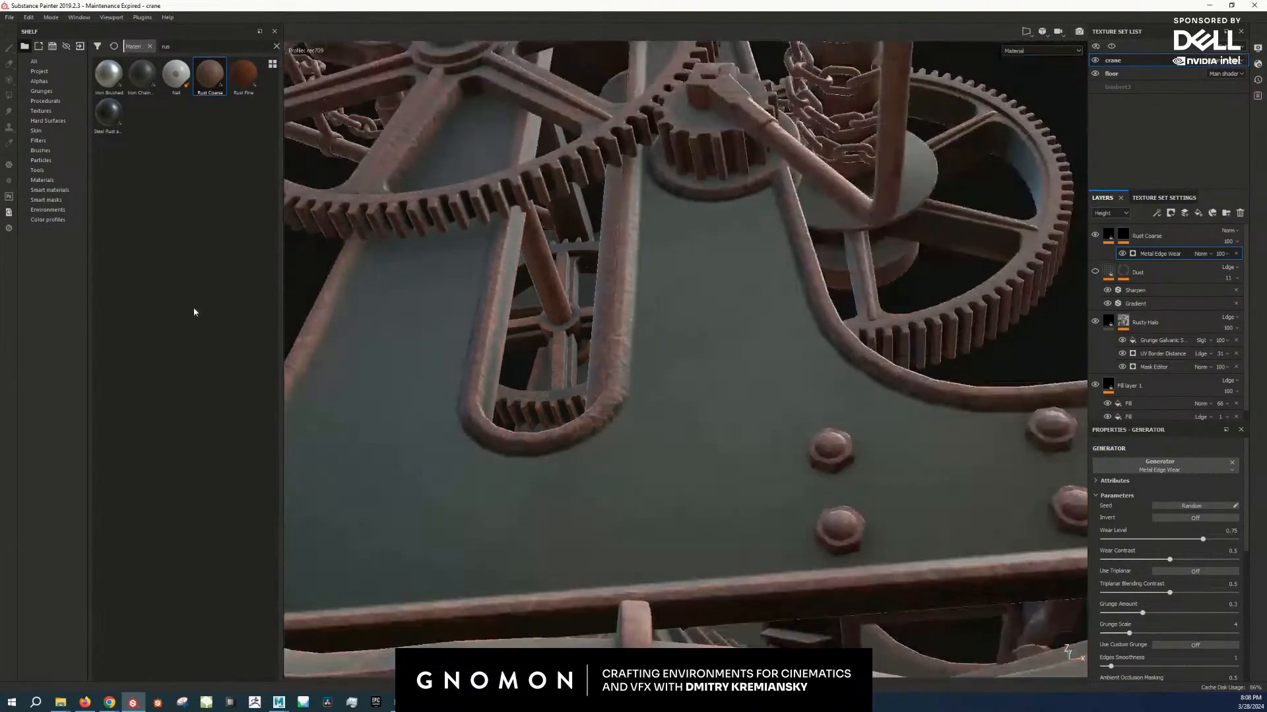
{"action": "left_click_drag", "start_coordinate": [772, 415], "coordinate": [729, 384], "text": "alt"}
{"action": "middle_click_drag", "start_coordinate": [776, 491], "coordinate": [941, 592], "text": "alt"}
{"action": "right_click_drag", "start_coordinate": [740, 421], "coordinate": [554, 374], "text": "alt"}
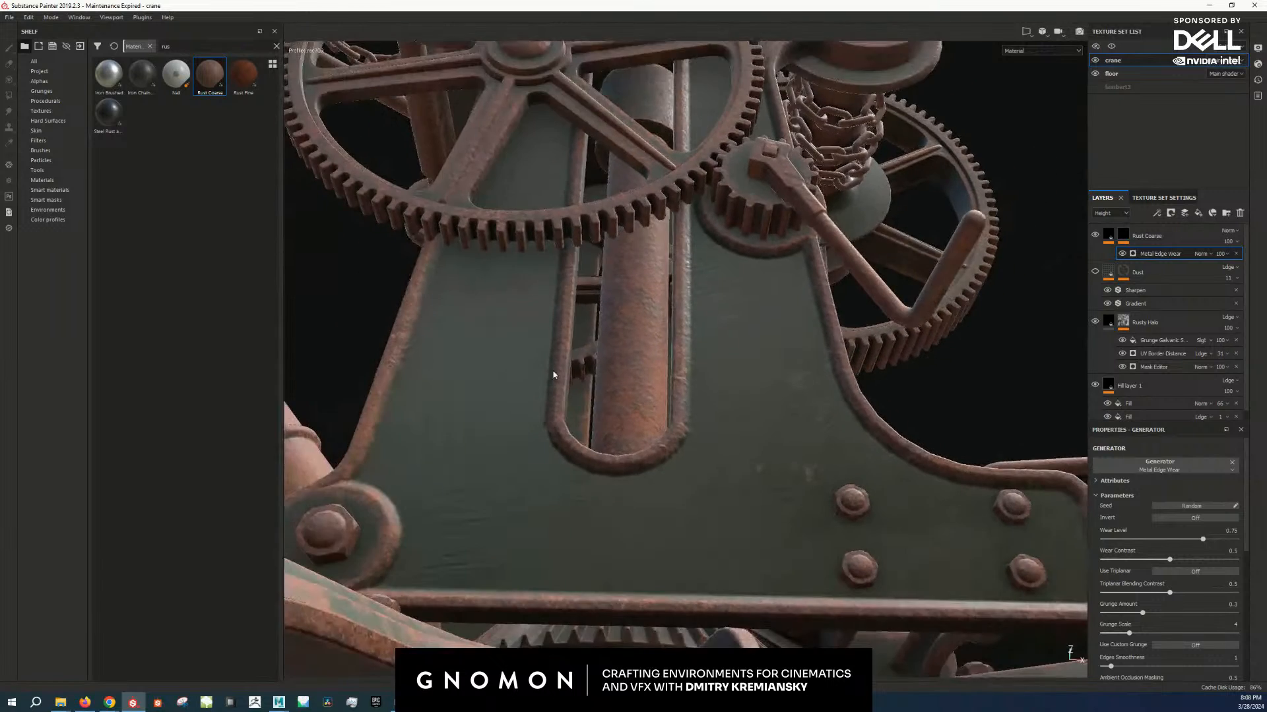
Step: Hide the Rust Coarse layer and enter a new Height value for the material of Fill layer 1
{"action": "left_click_drag", "start_coordinate": [554, 373], "coordinate": [679, 421], "text": "alt"}
{"action": "middle_click_drag", "start_coordinate": [679, 422], "coordinate": [600, 520], "text": "alt"}
{"action": "left_click_drag", "start_coordinate": [601, 520], "coordinate": [696, 455], "text": "alt"}
{"action": "right_click_drag", "start_coordinate": [696, 456], "coordinate": [673, 489], "text": "alt"}
{"action": "left_click_drag", "start_coordinate": [673, 489], "coordinate": [664, 509], "text": "alt"}
{"action": "left_click", "coordinate": [1095, 235]}
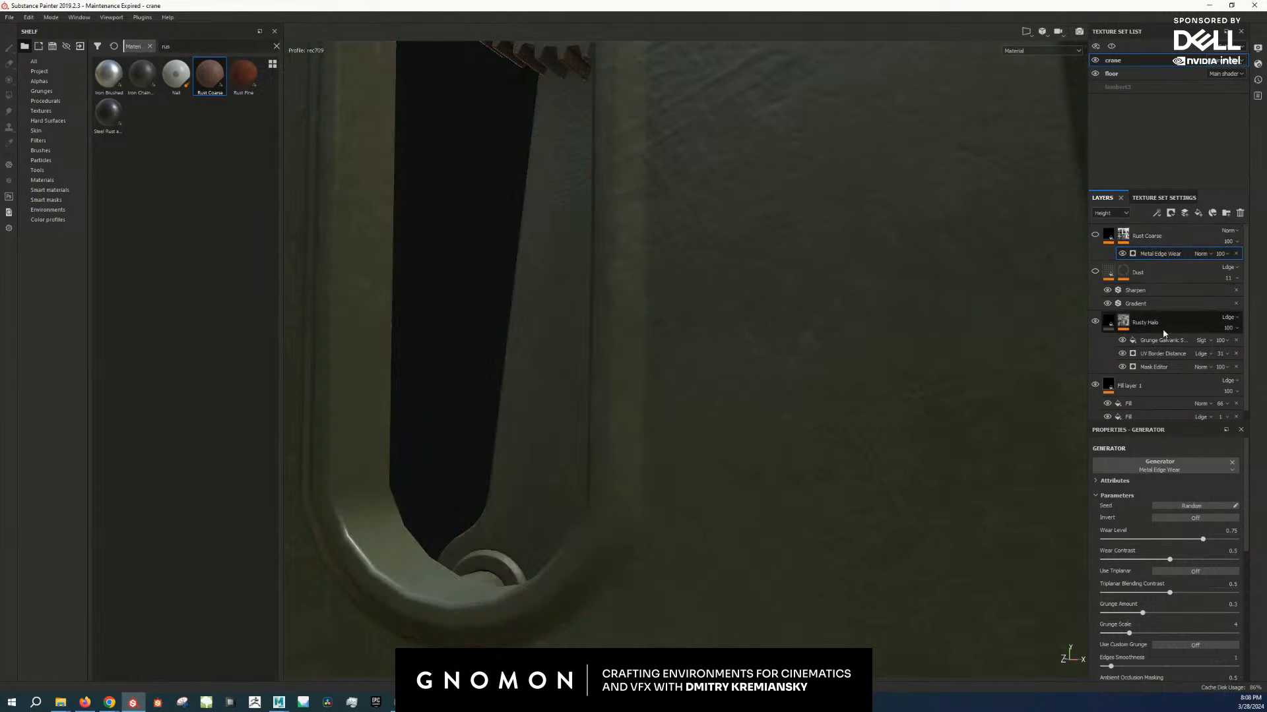
{"action": "scroll", "coordinate": [1161, 330], "scroll_direction": "down", "scroll_amount": 1}
{"action": "left_click", "coordinate": [1161, 376]}
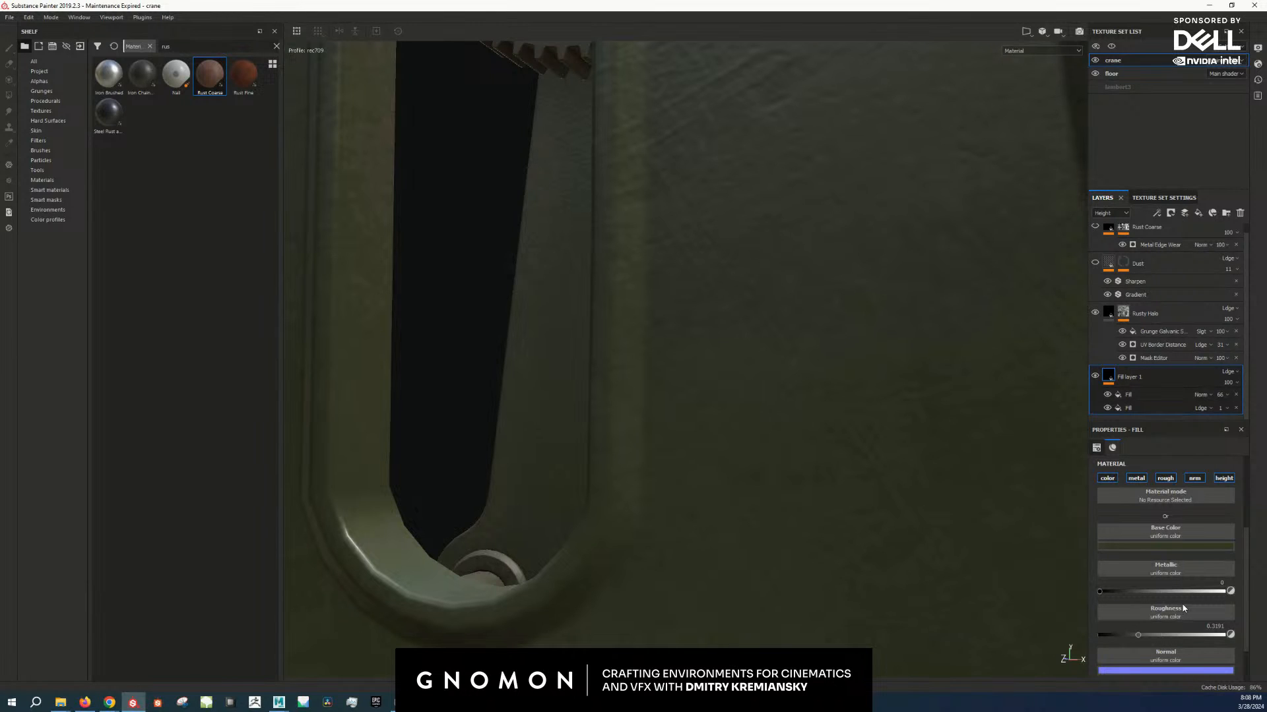
{"action": "scroll", "coordinate": [1183, 673], "scroll_direction": "down", "scroll_amount": 1}
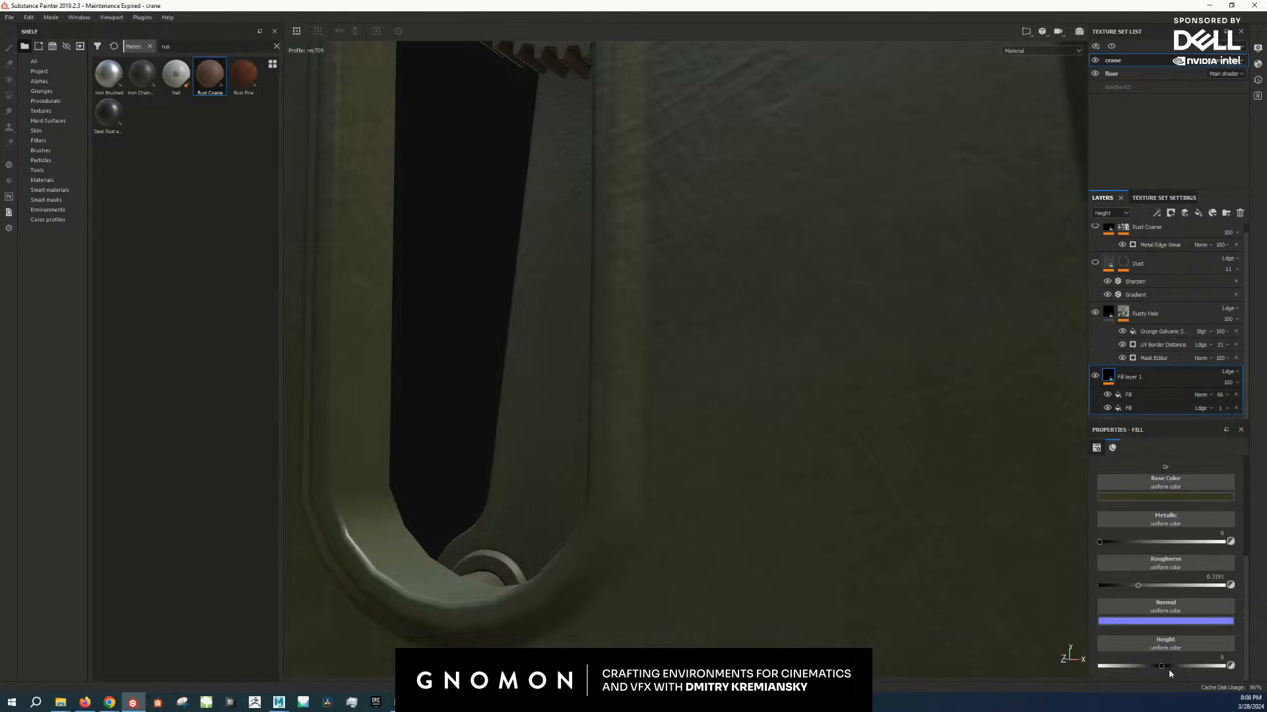
{"action": "left_click", "coordinate": [1221, 658]}
{"action": "key", "text": "Return"}
{"action": "scroll", "coordinate": [1154, 325], "scroll_direction": "up", "scroll_amount": 1}
Step: Show the Rust Coarse layer again and set its material's Height Position to 0.48
{"action": "left_click", "coordinate": [1109, 235]}
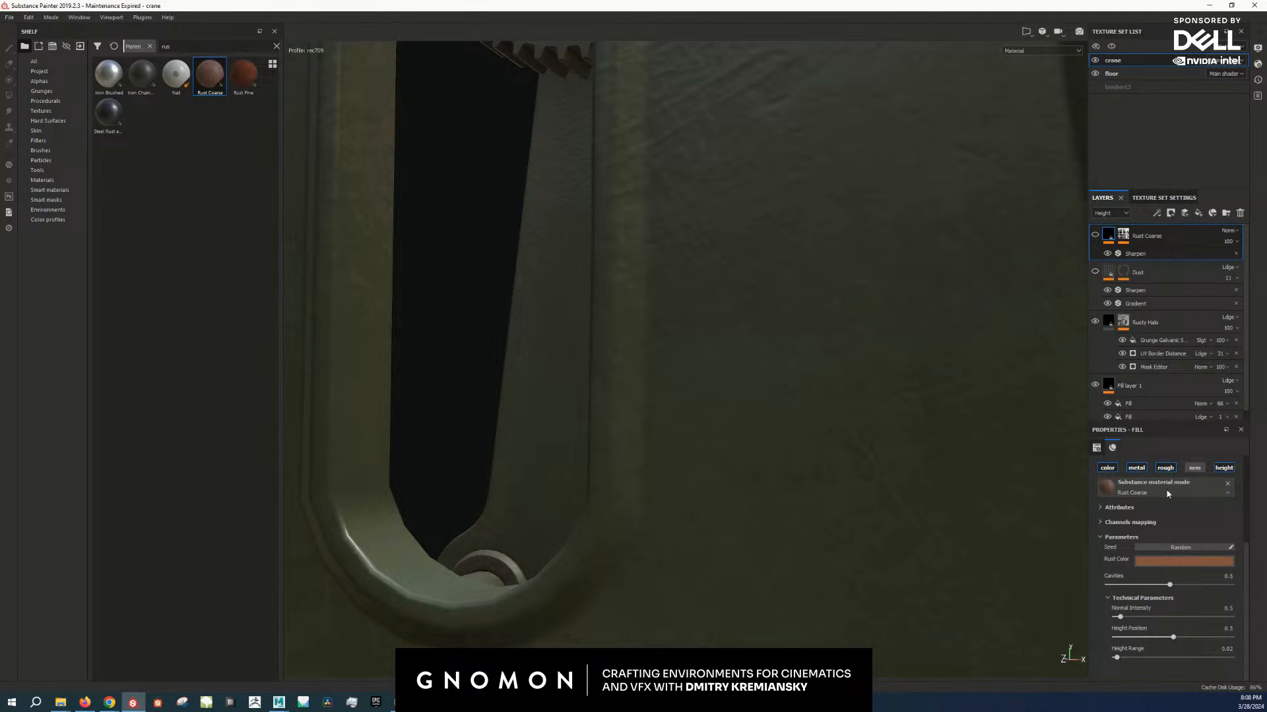
{"action": "left_click_drag", "start_coordinate": [864, 450], "coordinate": [821, 450], "text": "alt"}
{"action": "left_click_drag", "start_coordinate": [880, 485], "coordinate": [813, 446], "text": "alt"}
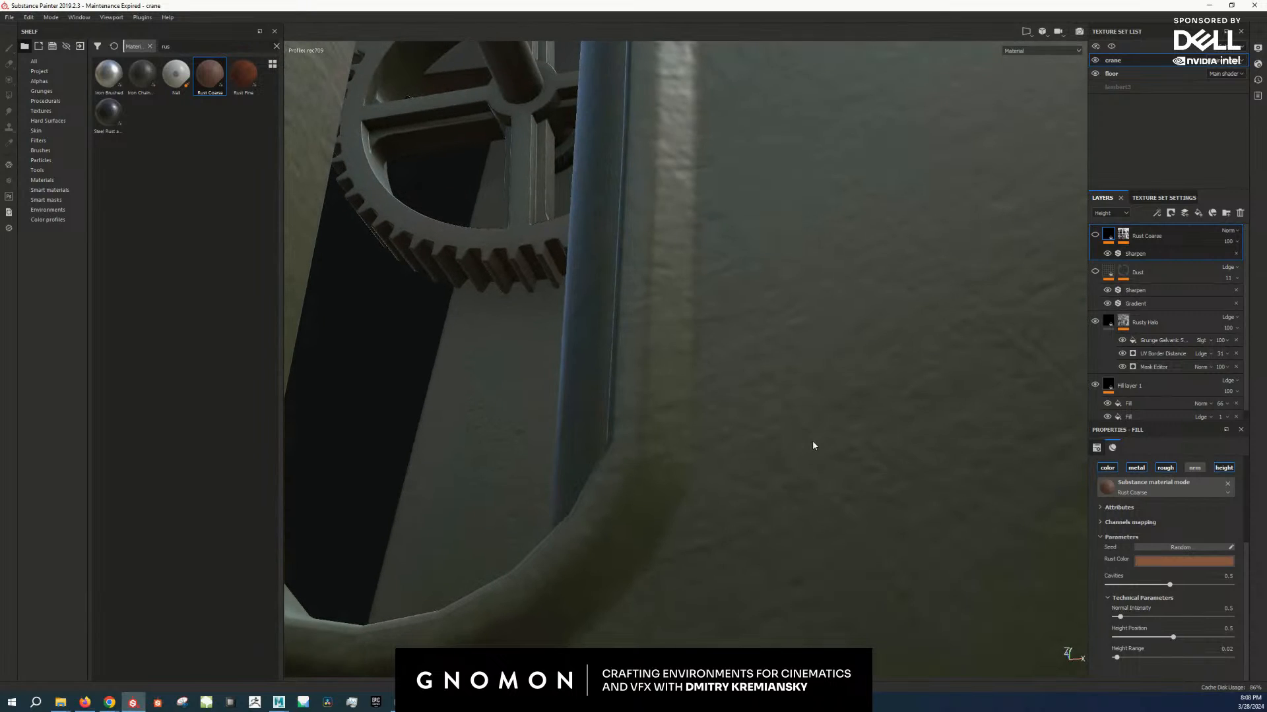
{"action": "left_click_drag", "start_coordinate": [712, 416], "coordinate": [1032, 503], "text": "alt"}
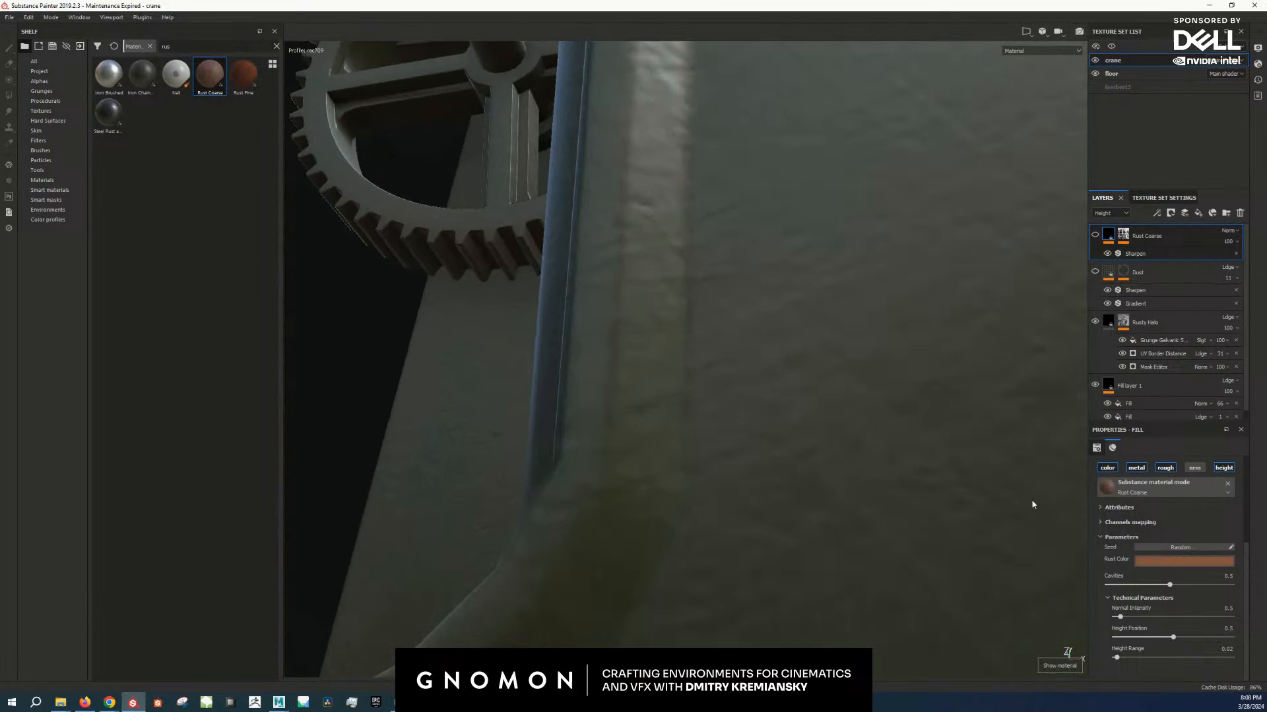
{"action": "left_click", "coordinate": [1095, 235]}
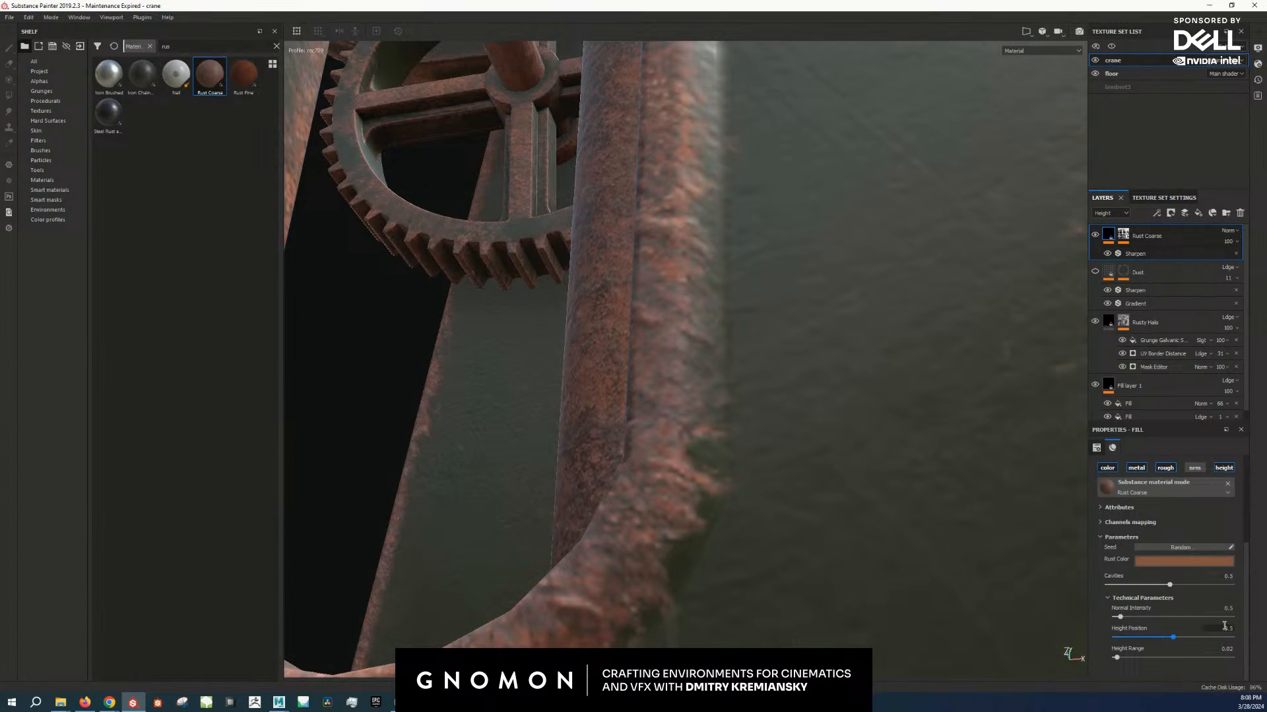
{"action": "left_click", "coordinate": [1231, 629]}
{"action": "mouse_move", "coordinate": [1173, 642]}
{"action": "left_mouse_down"}
{"action": "mouse_move", "coordinate": [1097, 643]}
{"action": "mouse_move", "coordinate": [1169, 645]}
{"action": "left_mouse_up"}
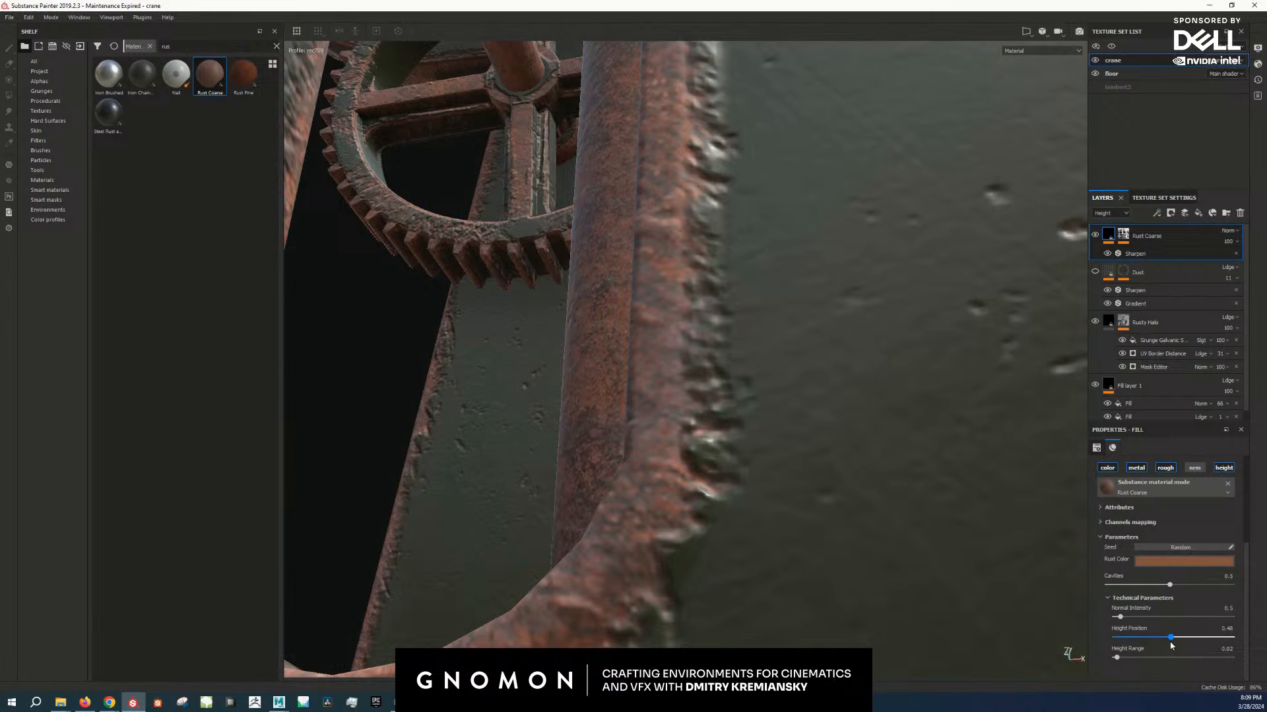
Step: Check the raised rust edges around the frame's slot and fine-tune the Rust Coarse material's Height Position
{"action": "right_click_drag", "start_coordinate": [881, 542], "coordinate": [294, 343], "text": "alt"}
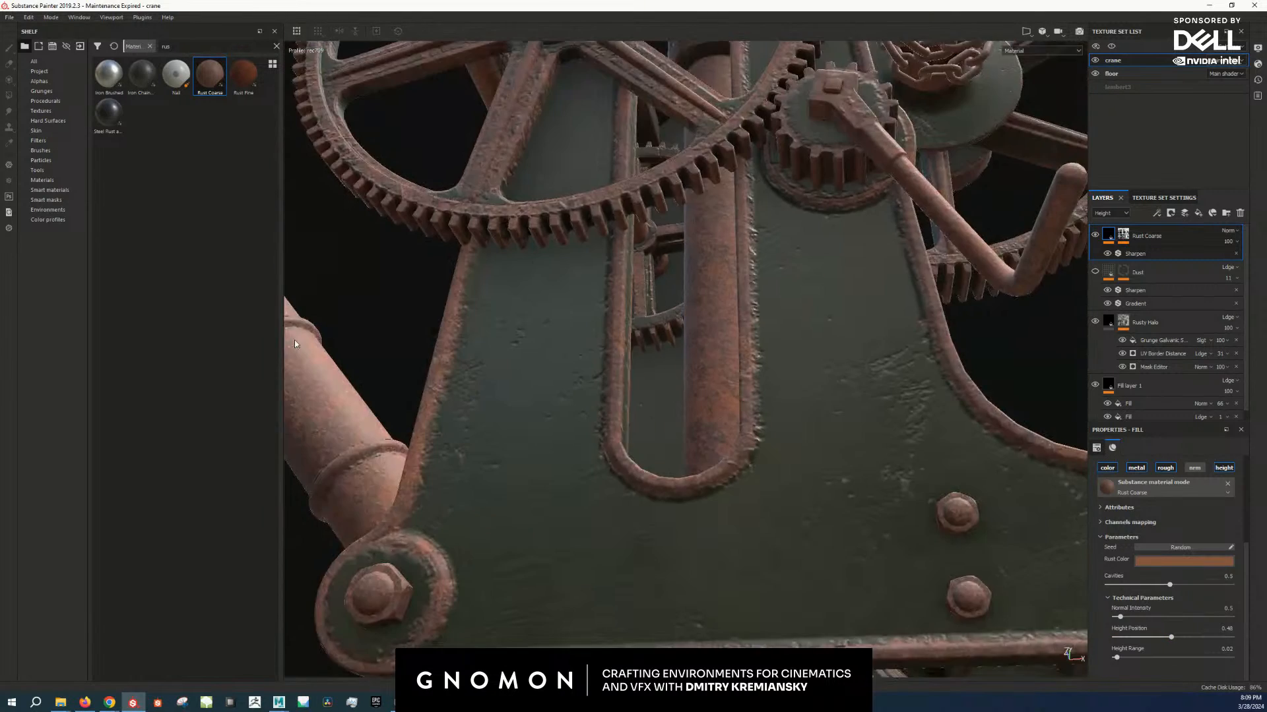
{"action": "left_click_drag", "start_coordinate": [633, 409], "coordinate": [659, 502], "text": "alt"}
{"action": "middle_click_drag", "start_coordinate": [660, 502], "coordinate": [683, 313], "text": "alt"}
{"action": "right_click_drag", "start_coordinate": [683, 314], "coordinate": [659, 314], "text": "alt"}
{"action": "middle_click_drag", "start_coordinate": [659, 314], "coordinate": [779, 436], "text": "alt"}
{"action": "right_click_drag", "start_coordinate": [779, 437], "coordinate": [754, 456], "text": "alt"}
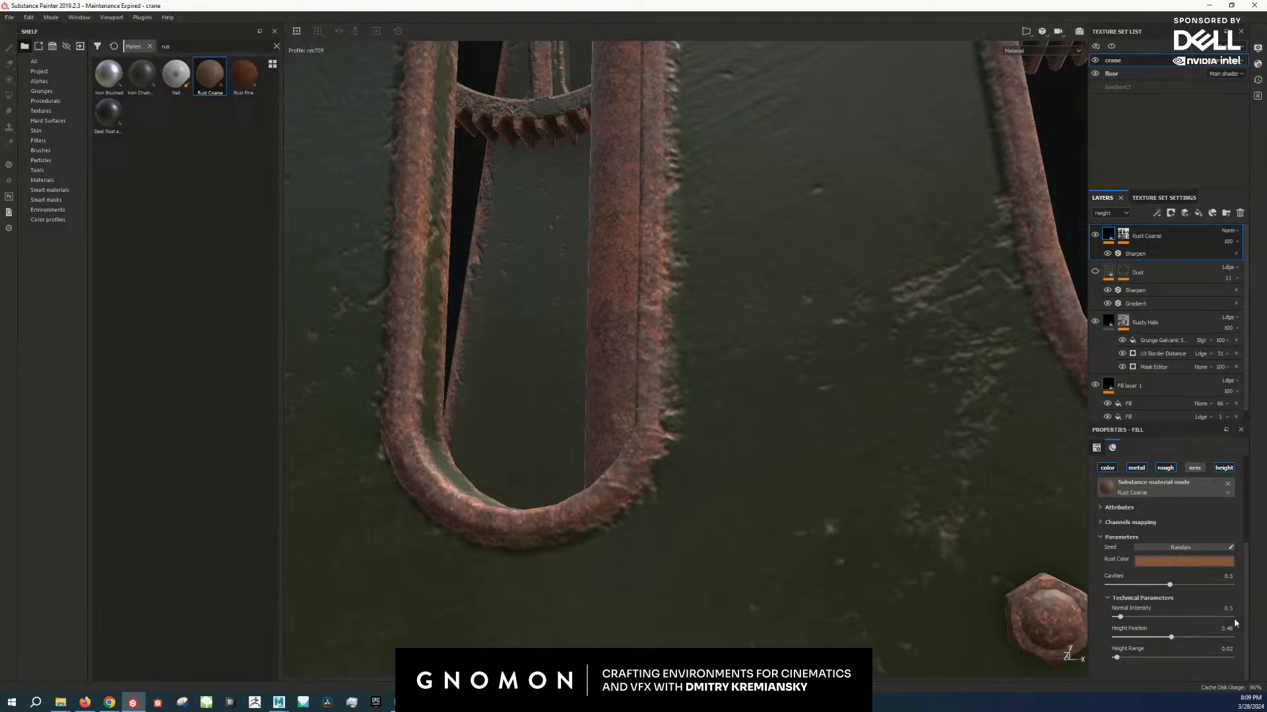
{"action": "left_click", "coordinate": [1227, 628]}
{"action": "key", "text": "Return"}
Step: Examine the edge rust across the whole crane, from the boom and hook to the gears and frame
{"action": "left_click_drag", "start_coordinate": [818, 386], "coordinate": [841, 402], "text": "alt"}
{"action": "right_click_drag", "start_coordinate": [841, 403], "coordinate": [699, 335], "text": "alt"}
{"action": "middle_click_drag", "start_coordinate": [698, 335], "coordinate": [706, 446], "text": "alt"}
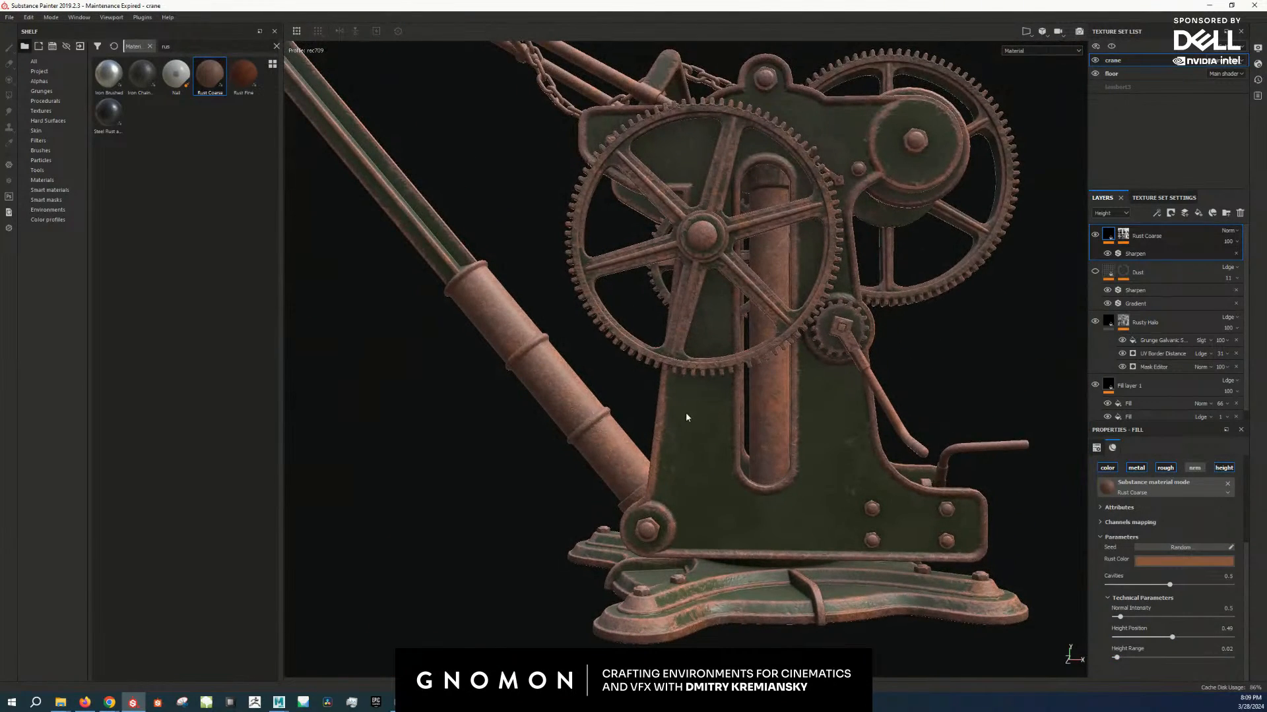
{"action": "right_click_drag", "start_coordinate": [701, 412], "coordinate": [455, 369], "text": "alt"}
{"action": "left_click_drag", "start_coordinate": [488, 297], "coordinate": [643, 217], "text": "alt"}
{"action": "middle_click_drag", "start_coordinate": [643, 217], "coordinate": [784, 338], "text": "alt"}
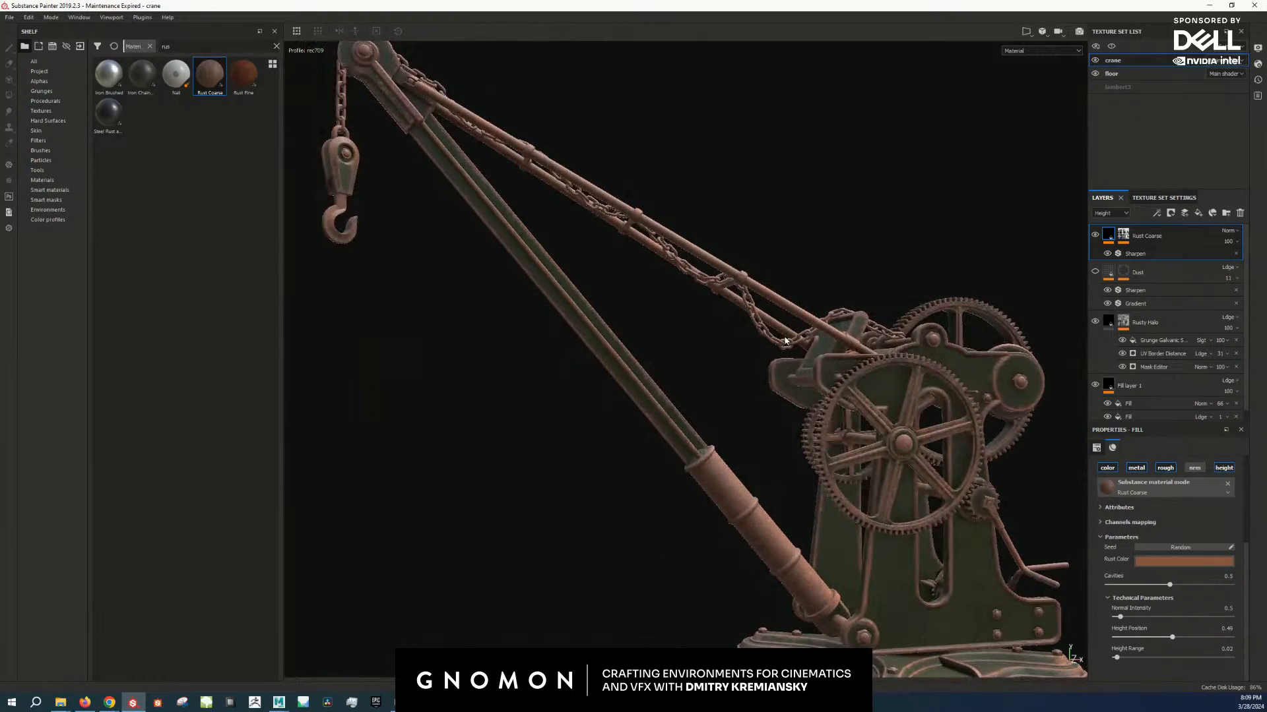
{"action": "left_click_drag", "start_coordinate": [752, 380], "coordinate": [670, 396], "text": "alt"}
{"action": "middle_click_drag", "start_coordinate": [863, 455], "coordinate": [721, 370], "text": "alt"}
{"action": "right_click_drag", "start_coordinate": [721, 371], "coordinate": [806, 446], "text": "alt"}
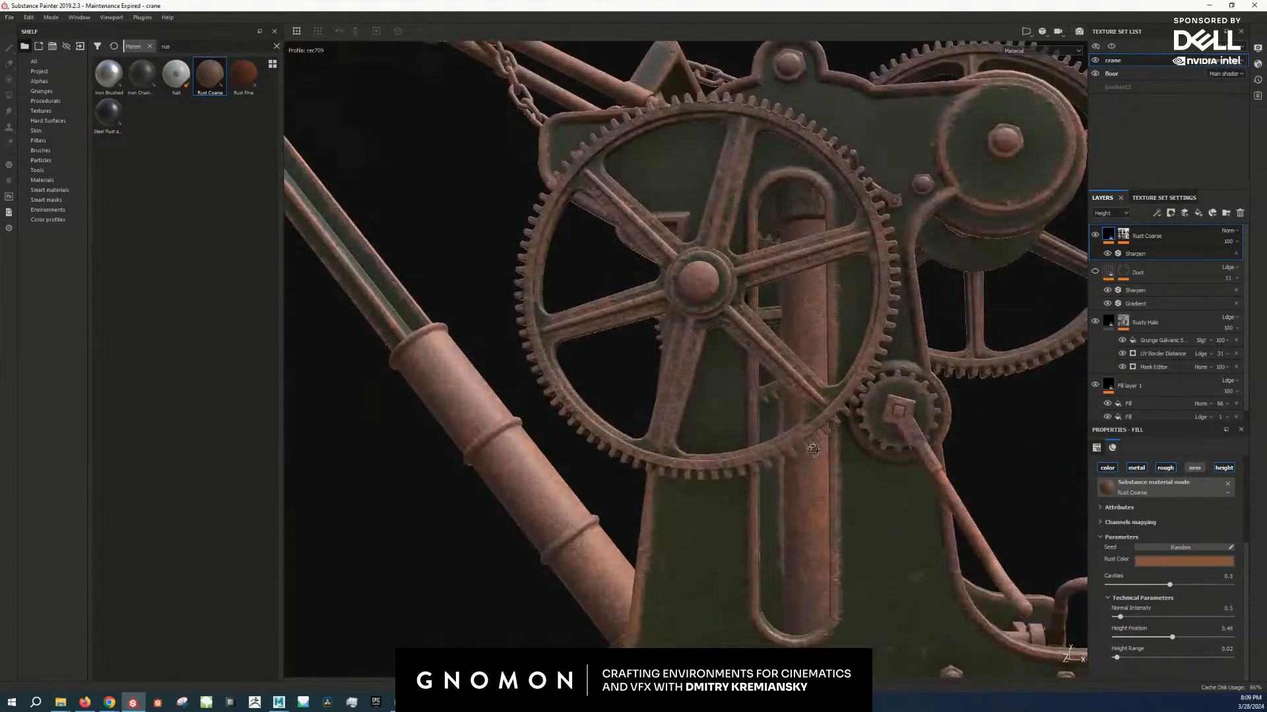
{"action": "middle_click_drag", "start_coordinate": [807, 446], "coordinate": [650, 432], "text": "alt"}
{"action": "left_click_drag", "start_coordinate": [1082, 283], "coordinate": [1071, 281], "text": "alt"}
Step: Display the Rust Coarse mask and add a fill with the Grunge Shavings texture to it
{"action": "left_click", "coordinate": [1122, 235], "text": "alt"}
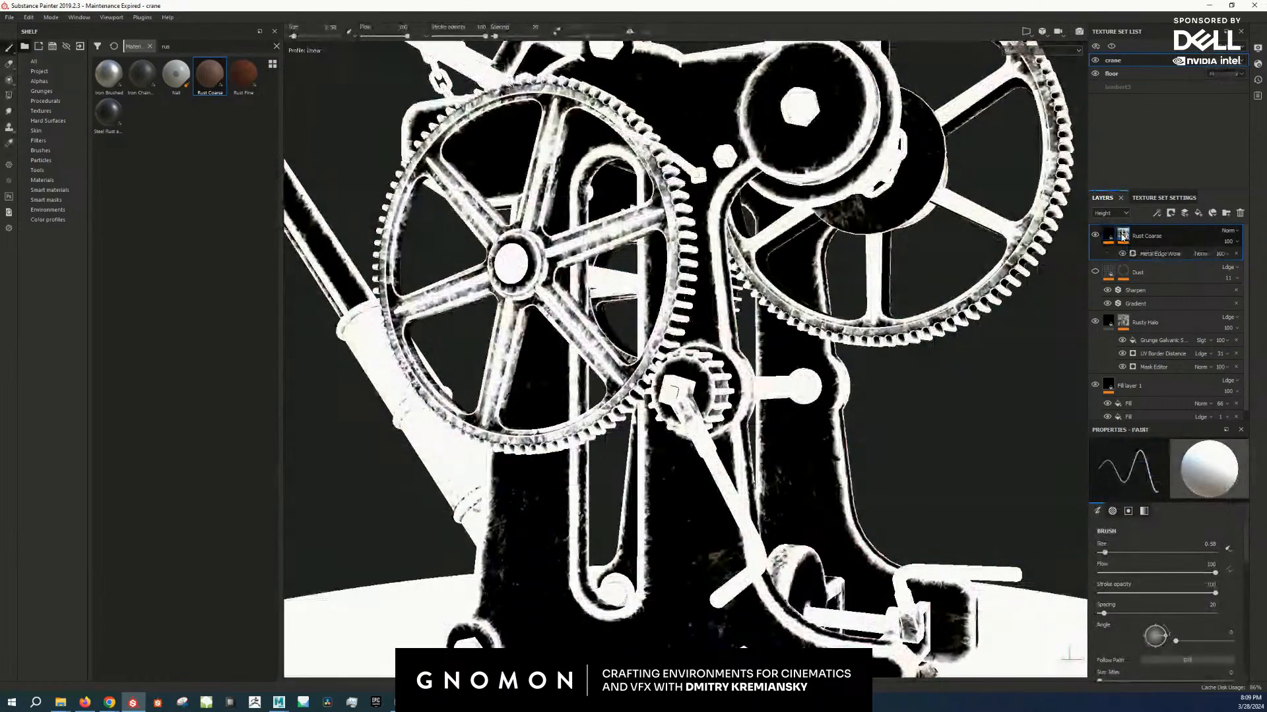
{"action": "right_click", "coordinate": [1126, 236]}
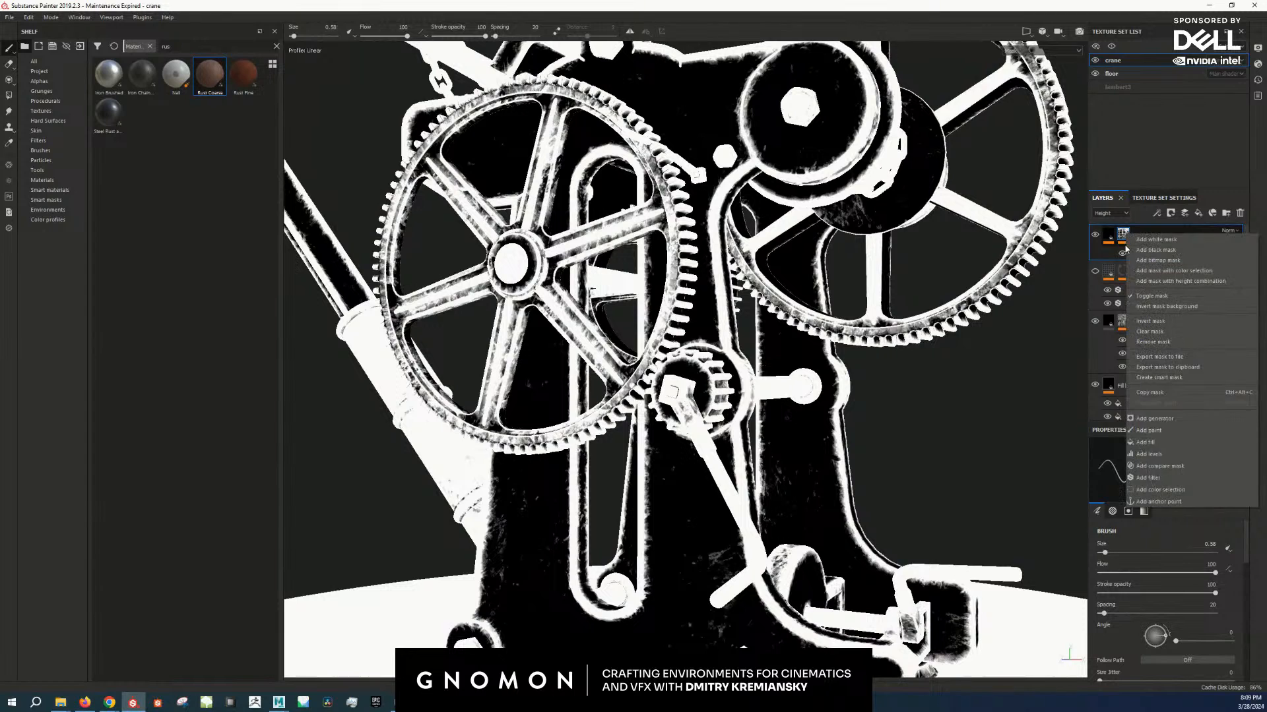
{"action": "left_click", "coordinate": [1165, 442]}
{"action": "left_click", "coordinate": [1188, 481]}
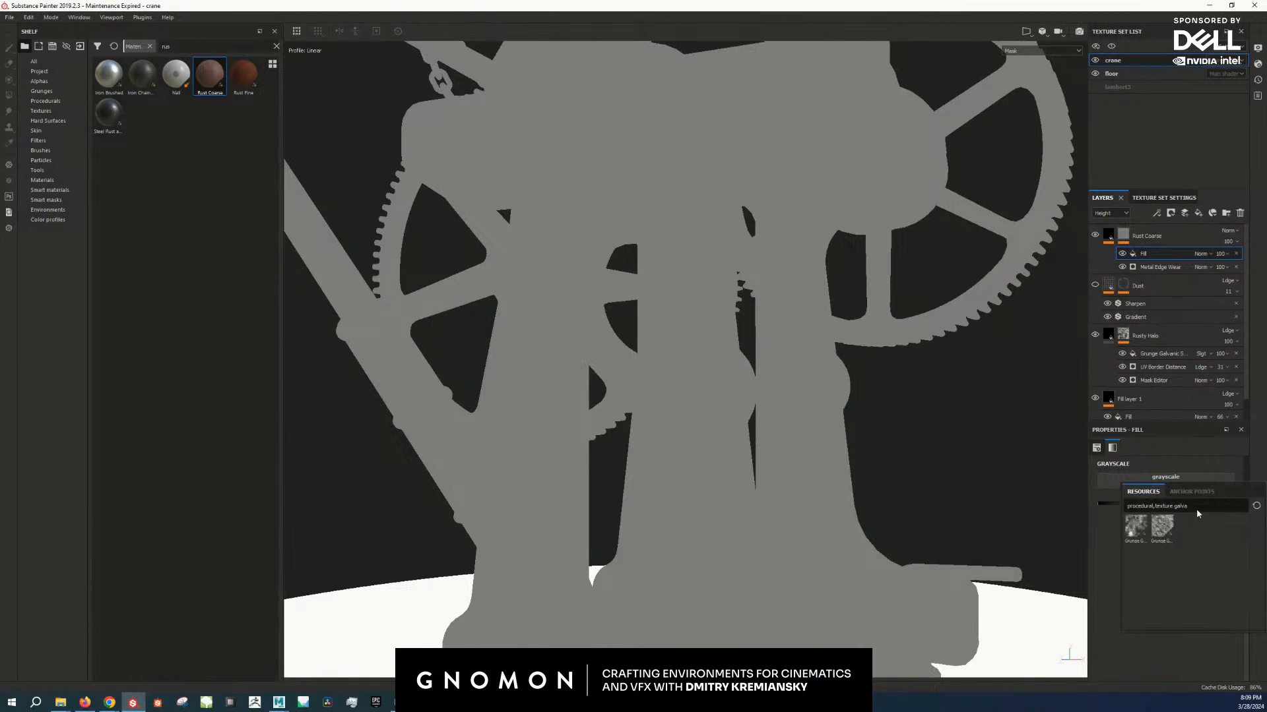
{"action": "type", "text": "shavin"}
{"action": "left_click", "coordinate": [1135, 528]}
{"action": "left_click", "coordinate": [1201, 254]}
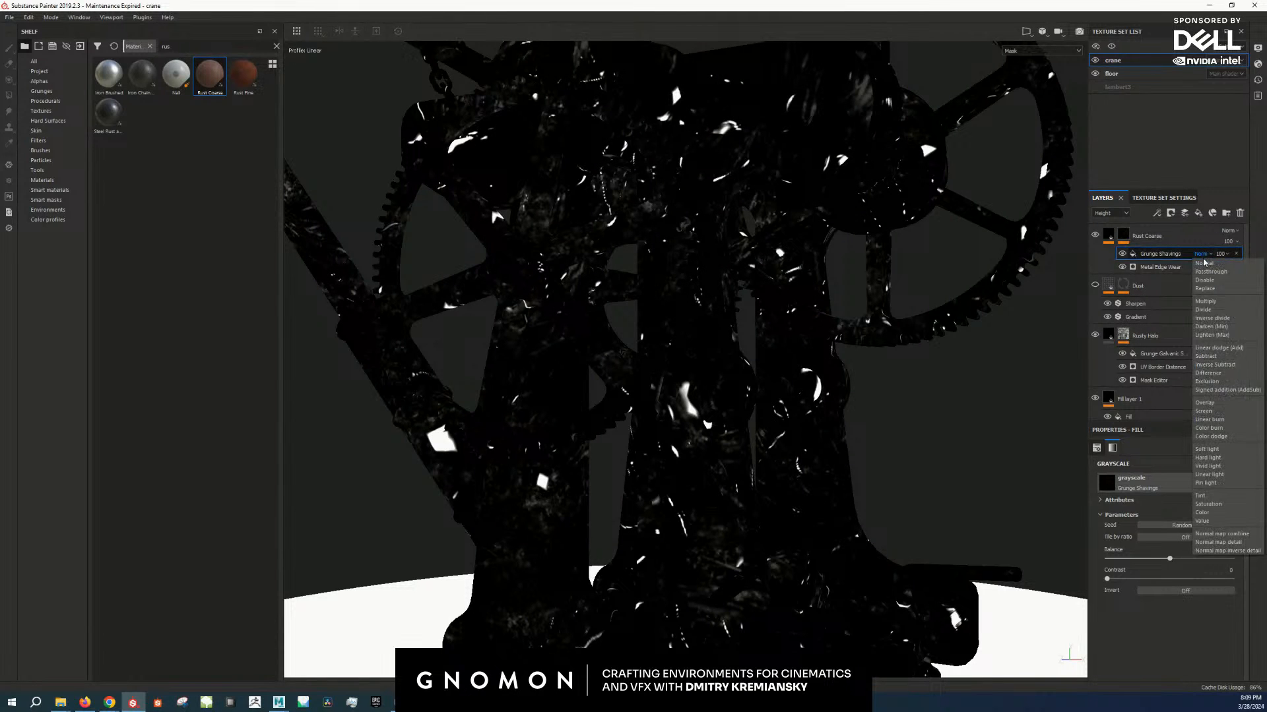
Step: Compare the mask with and without Grunge Shavings, set its blending mode to Multiply, and return to material view
{"action": "right_click_drag", "start_coordinate": [806, 395], "coordinate": [633, 409], "text": "alt"}
{"action": "left_click_drag", "start_coordinate": [607, 412], "coordinate": [645, 415], "text": "alt"}
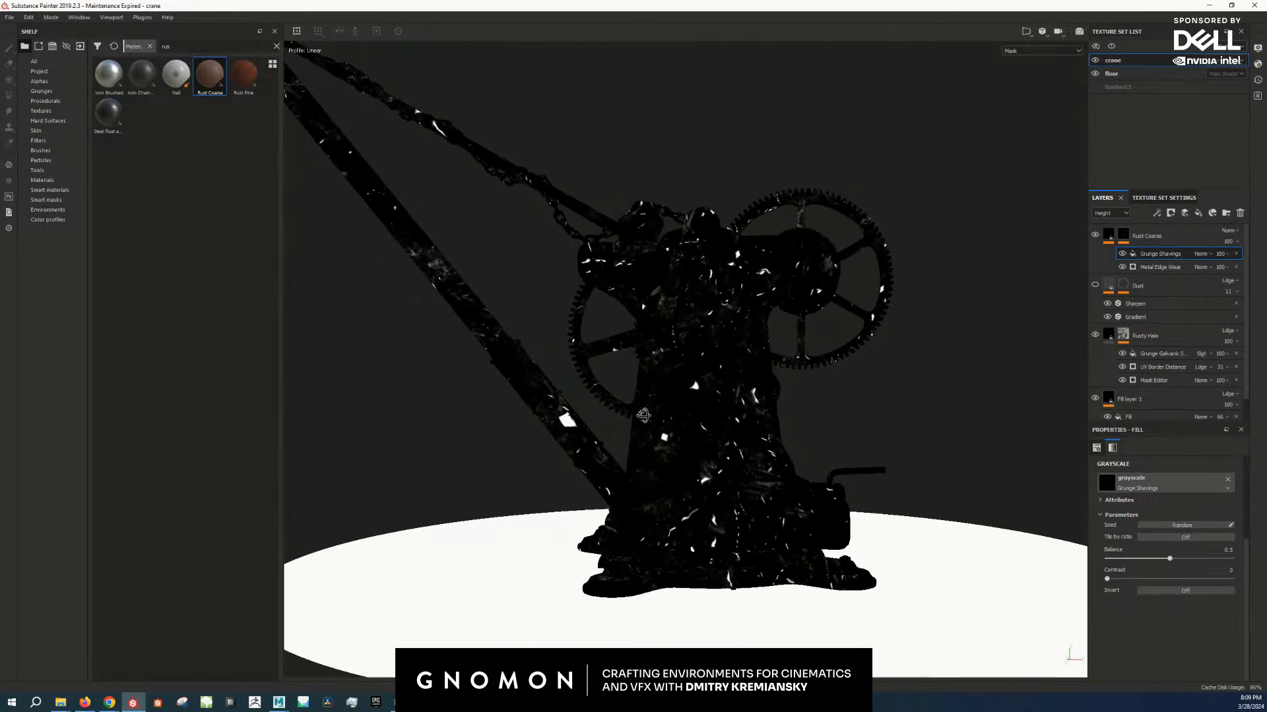
{"action": "right_click_drag", "start_coordinate": [645, 416], "coordinate": [655, 427], "text": "alt"}
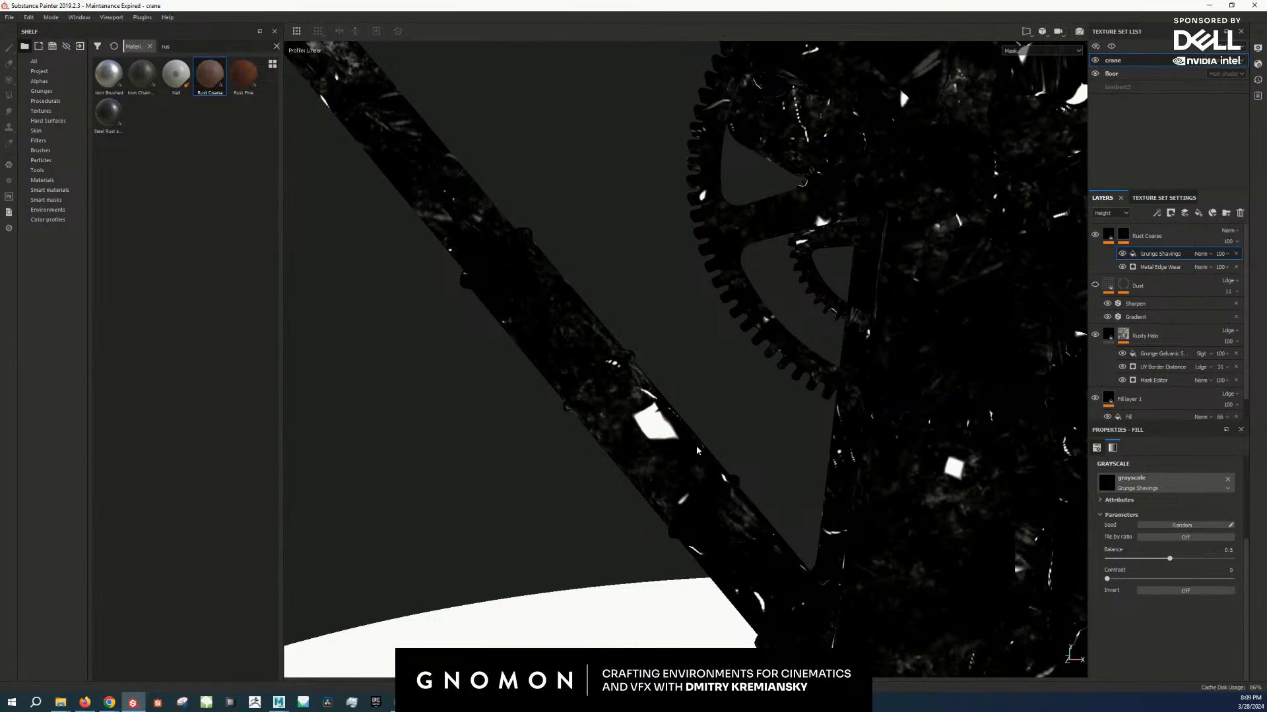
{"action": "left_click", "coordinate": [1121, 254]}
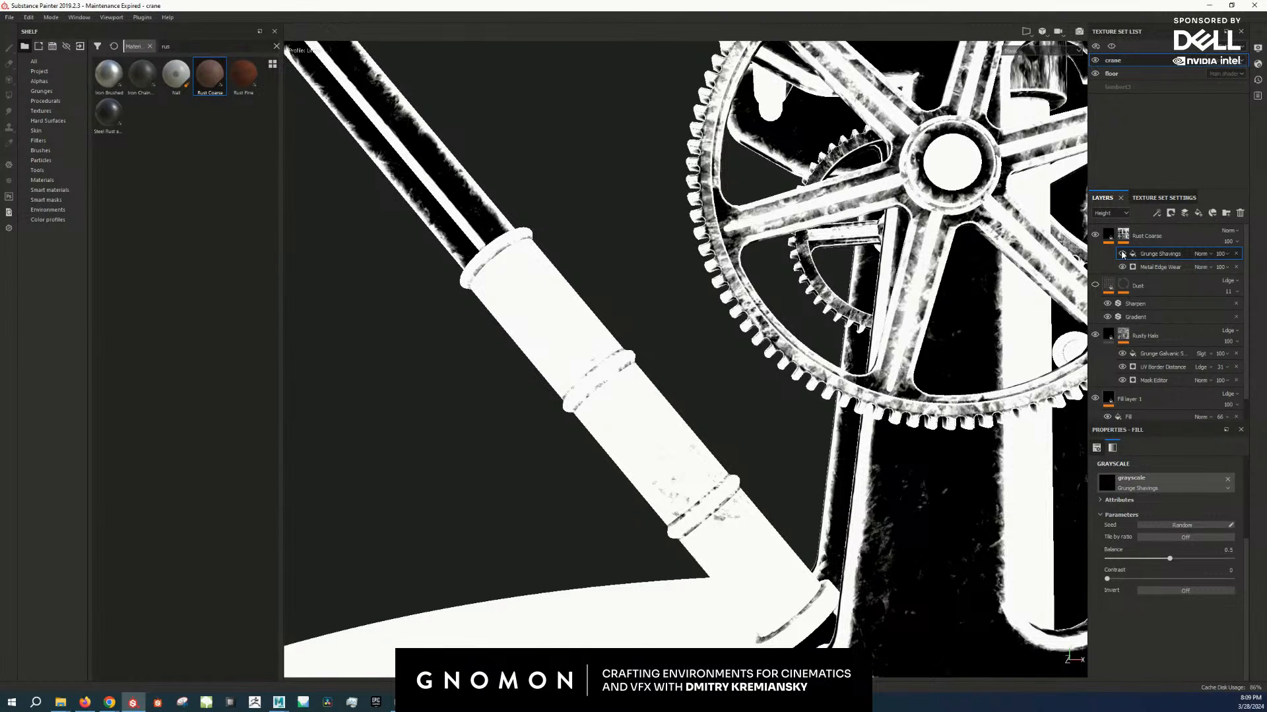
{"action": "left_click", "coordinate": [1122, 254]}
{"action": "left_click", "coordinate": [1201, 254]}
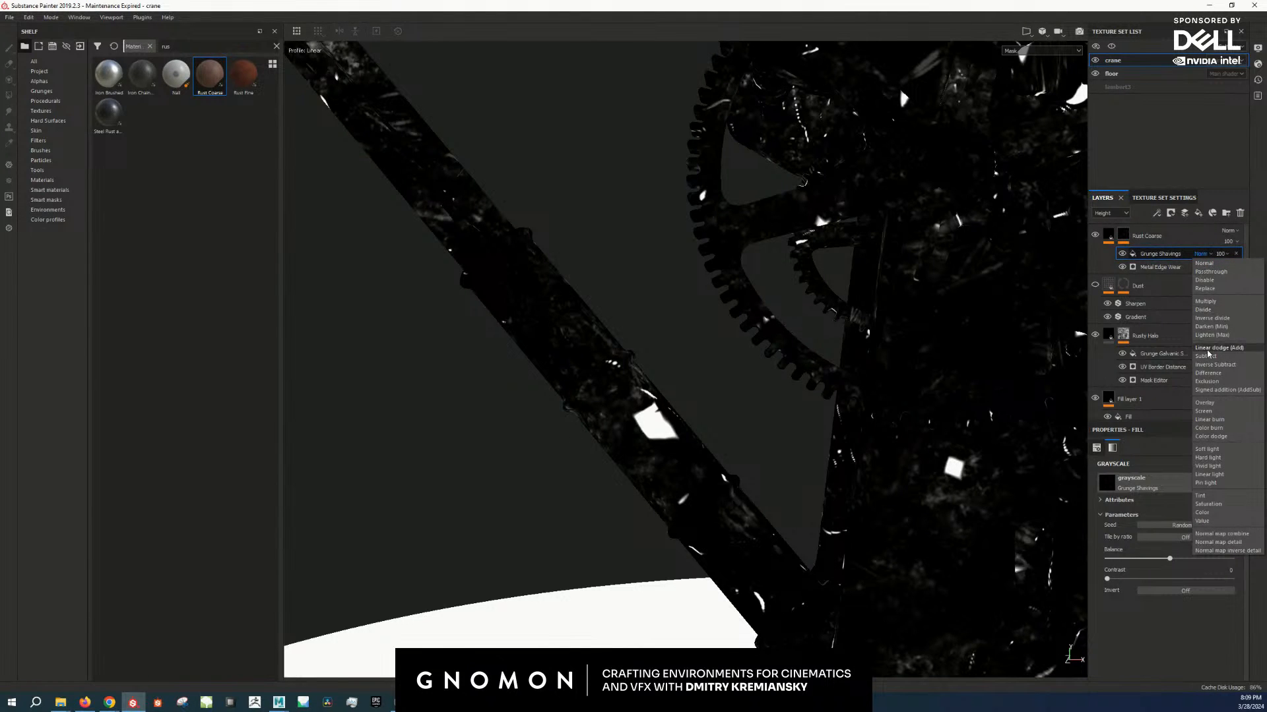
{"action": "left_click", "coordinate": [1208, 303]}
{"action": "scroll", "coordinate": [901, 422], "scroll_direction": "down", "scroll_amount": 5}
{"action": "key", "text": "m"}
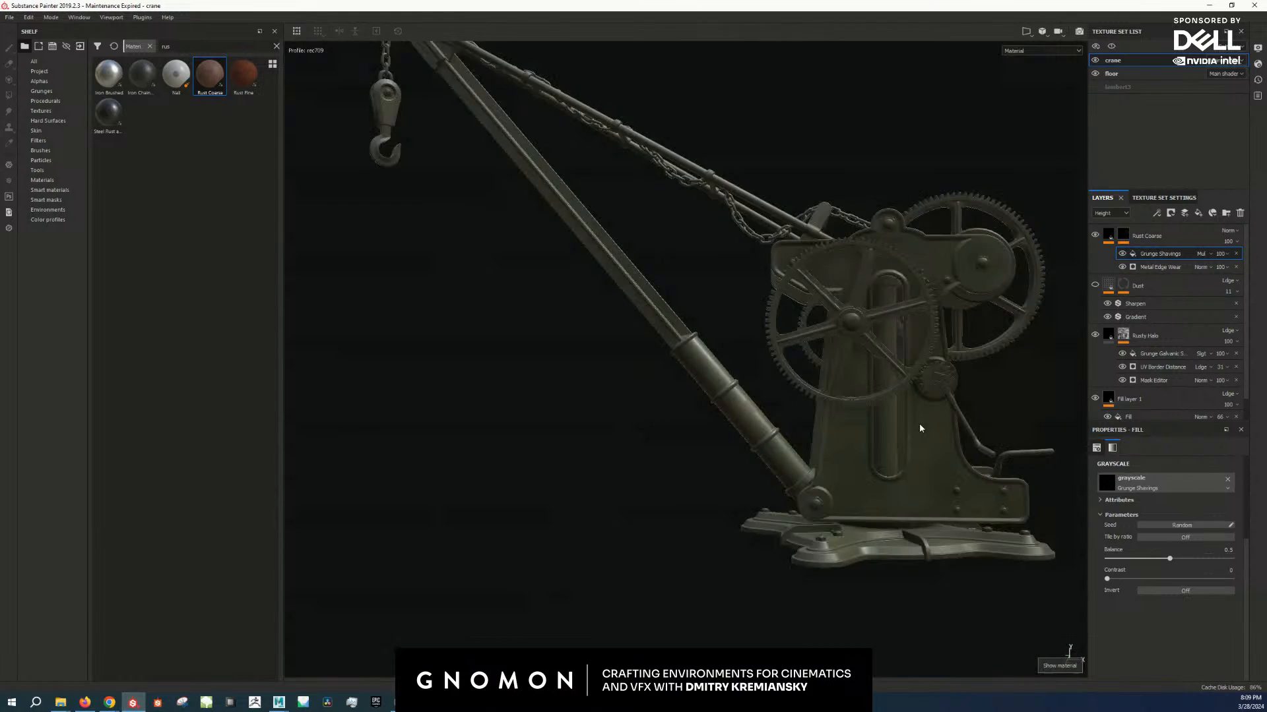
Step: Examine how the shavings break up the rust on the gears, chain drum and upper frame
{"action": "scroll", "coordinate": [921, 420], "scroll_direction": "up", "scroll_amount": 3}
{"action": "scroll", "coordinate": [923, 417], "scroll_direction": "up", "scroll_amount": 3}
{"action": "left_click_drag", "start_coordinate": [927, 447], "coordinate": [820, 492], "text": "alt"}
{"action": "right_click_drag", "start_coordinate": [772, 522], "coordinate": [847, 529], "text": "shift"}
{"action": "scroll", "coordinate": [805, 502], "scroll_direction": "down", "scroll_amount": 5}
{"action": "scroll", "coordinate": [769, 470], "scroll_direction": "up", "scroll_amount": 2}
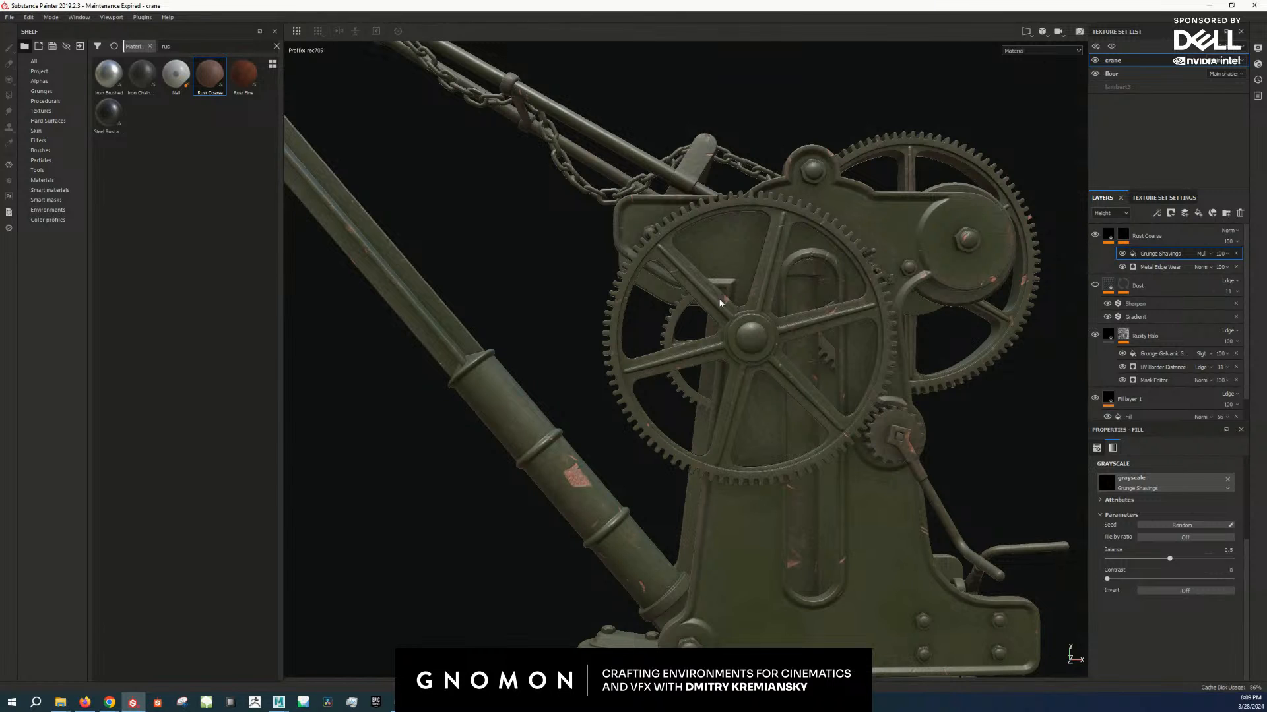
{"action": "scroll", "coordinate": [720, 302], "scroll_direction": "down", "scroll_amount": 5}
{"action": "scroll", "coordinate": [691, 283], "scroll_direction": "up", "scroll_amount": 5}
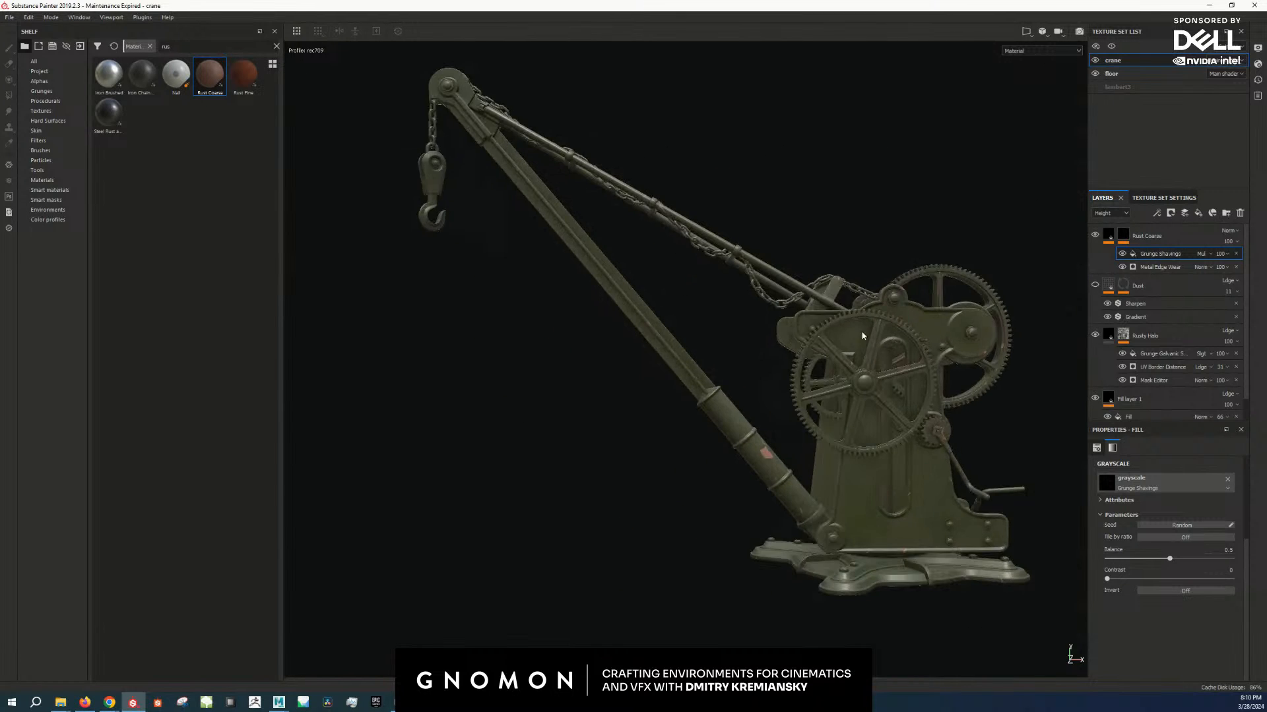
{"action": "left_click_drag", "start_coordinate": [696, 536], "coordinate": [599, 554], "text": "alt"}
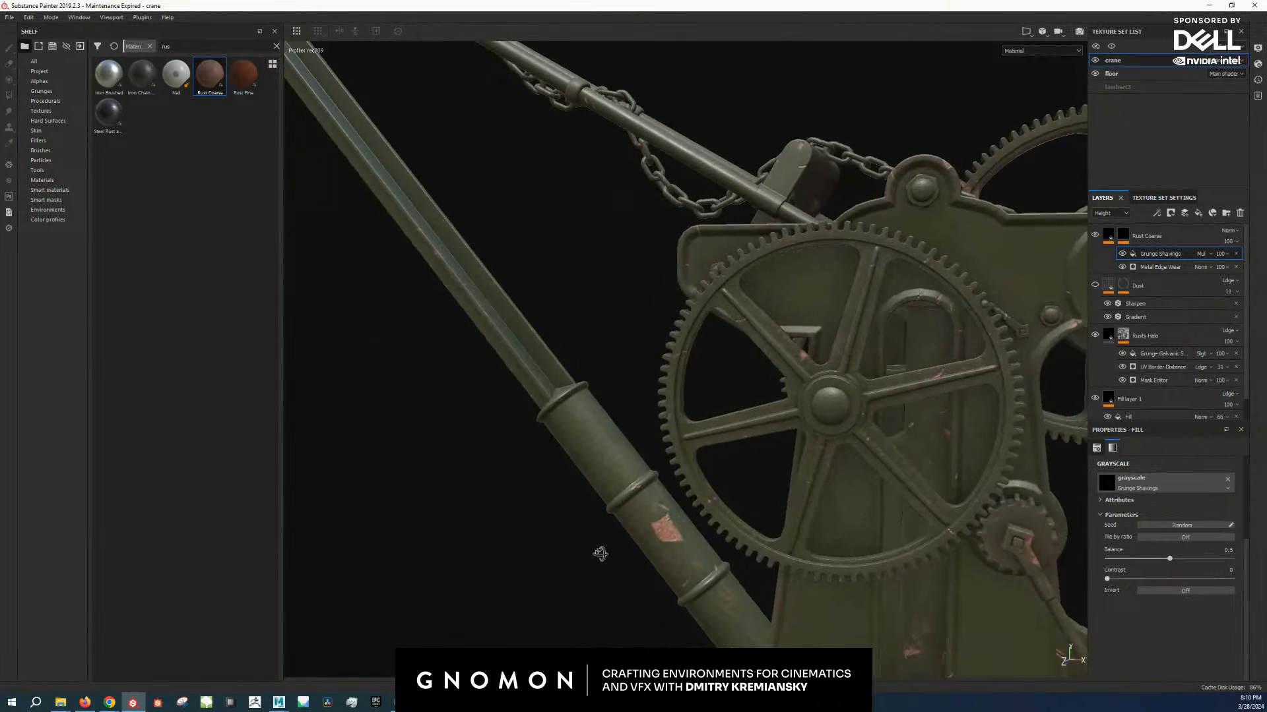
{"action": "scroll", "coordinate": [759, 422], "scroll_direction": "down", "scroll_amount": 2}
{"action": "left_click_drag", "start_coordinate": [806, 369], "coordinate": [736, 454], "text": "alt"}
{"action": "scroll", "coordinate": [736, 453], "scroll_direction": "up", "scroll_amount": 5}
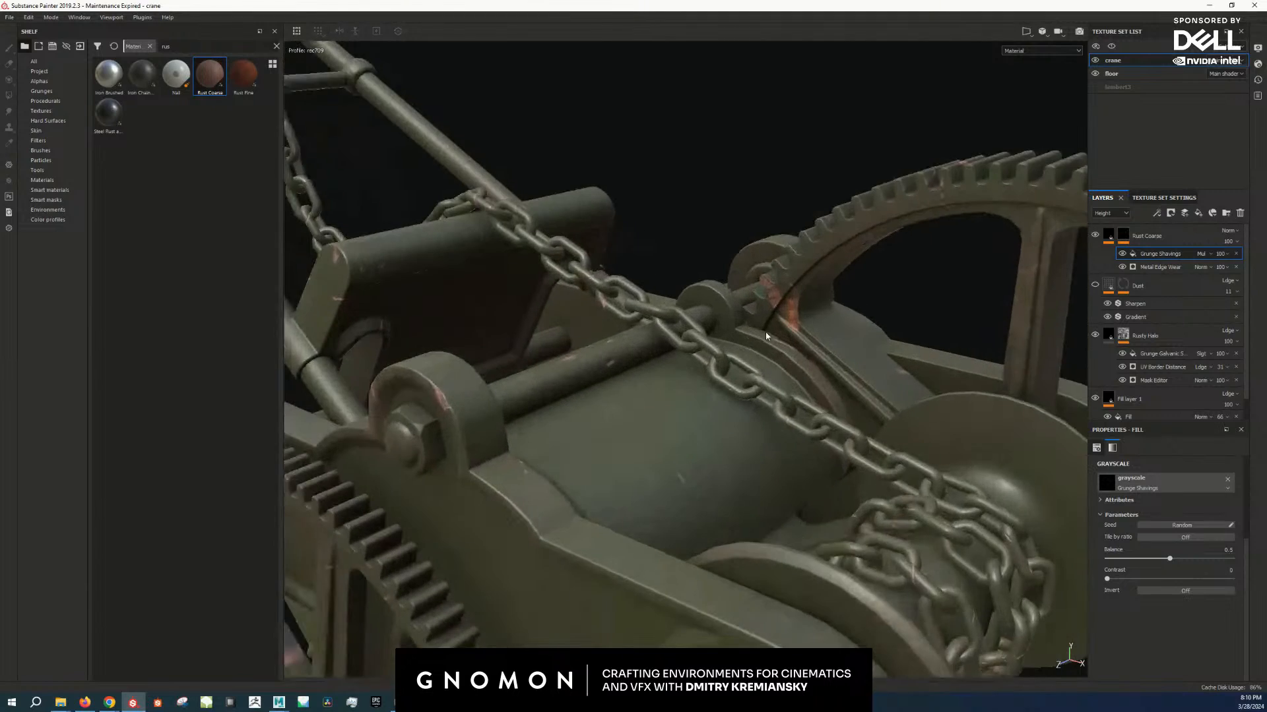
{"action": "scroll", "coordinate": [832, 338], "scroll_direction": "down", "scroll_amount": 3}
{"action": "left_click_drag", "start_coordinate": [905, 398], "coordinate": [706, 229], "text": "alt"}
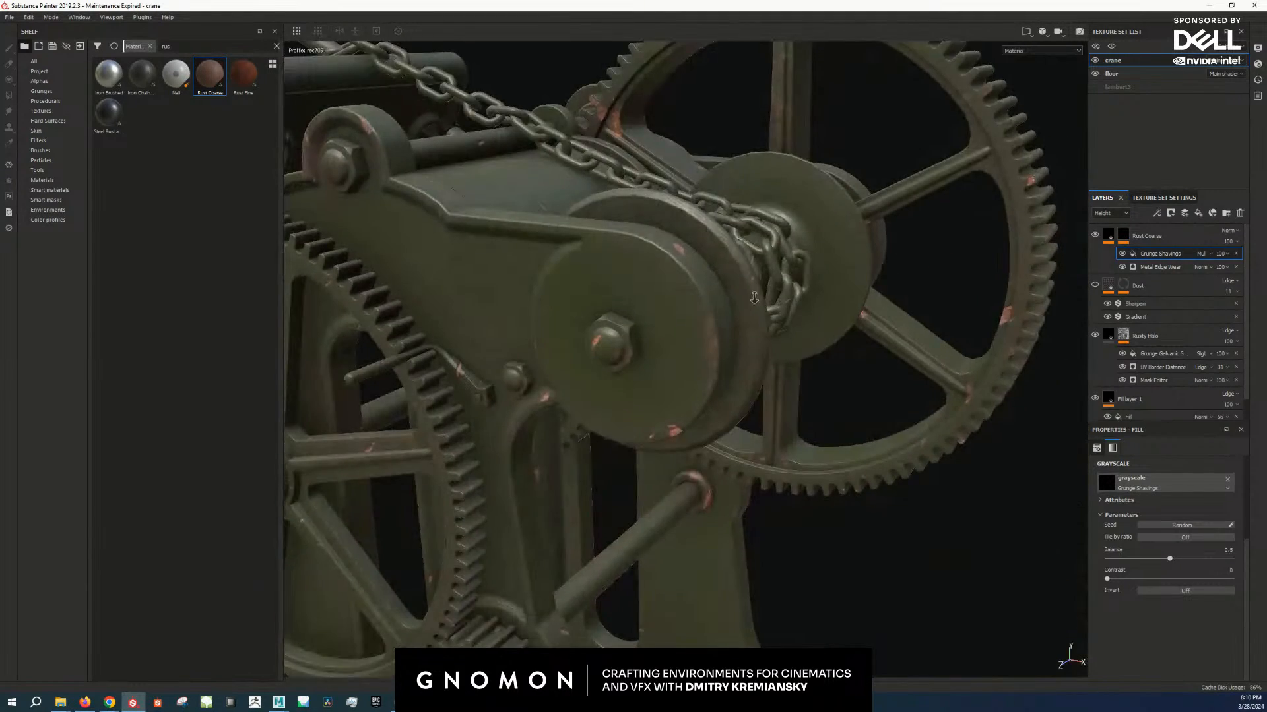
{"action": "scroll", "coordinate": [751, 291], "scroll_direction": "down", "scroll_amount": 2}
{"action": "left_click_drag", "start_coordinate": [891, 373], "coordinate": [902, 314], "text": "alt"}
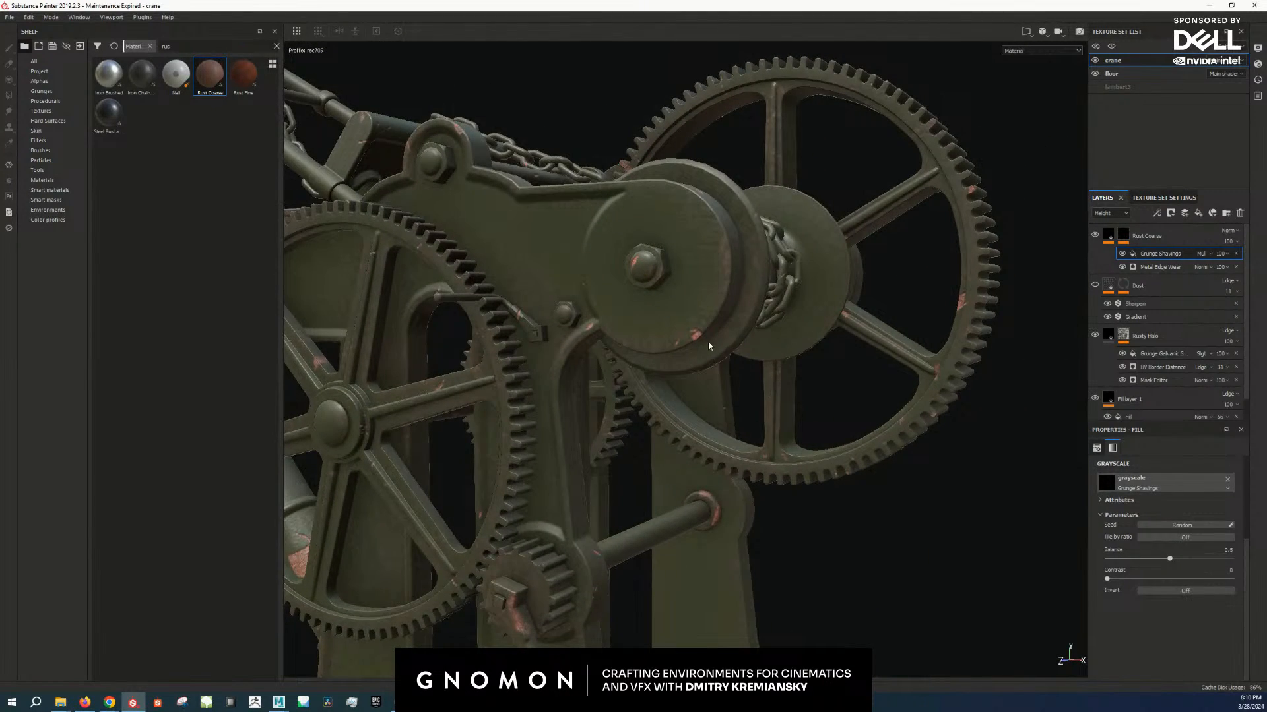
Step: Inspect the rust patches on the side gears and the square rust patch on the boom's lower sleeve
{"action": "middle_click_drag", "start_coordinate": [709, 347], "coordinate": [758, 376], "text": "alt"}
{"action": "scroll", "coordinate": [783, 367], "scroll_direction": "up", "scroll_amount": 5}
{"action": "scroll", "coordinate": [783, 368], "scroll_direction": "down", "scroll_amount": 3}
{"action": "left_click_drag", "start_coordinate": [739, 389], "coordinate": [792, 357], "text": "alt"}
{"action": "scroll", "coordinate": [699, 383], "scroll_direction": "down", "scroll_amount": 2}
{"action": "middle_click_drag", "start_coordinate": [673, 396], "coordinate": [842, 294], "text": "alt"}
{"action": "scroll", "coordinate": [841, 295], "scroll_direction": "down", "scroll_amount": 3}
{"action": "middle_click_drag", "start_coordinate": [360, 589], "coordinate": [577, 458], "text": "alt"}
{"action": "scroll", "coordinate": [576, 458], "scroll_direction": "up", "scroll_amount": 8}
{"action": "left_click_drag", "start_coordinate": [687, 444], "coordinate": [650, 473], "text": "alt"}
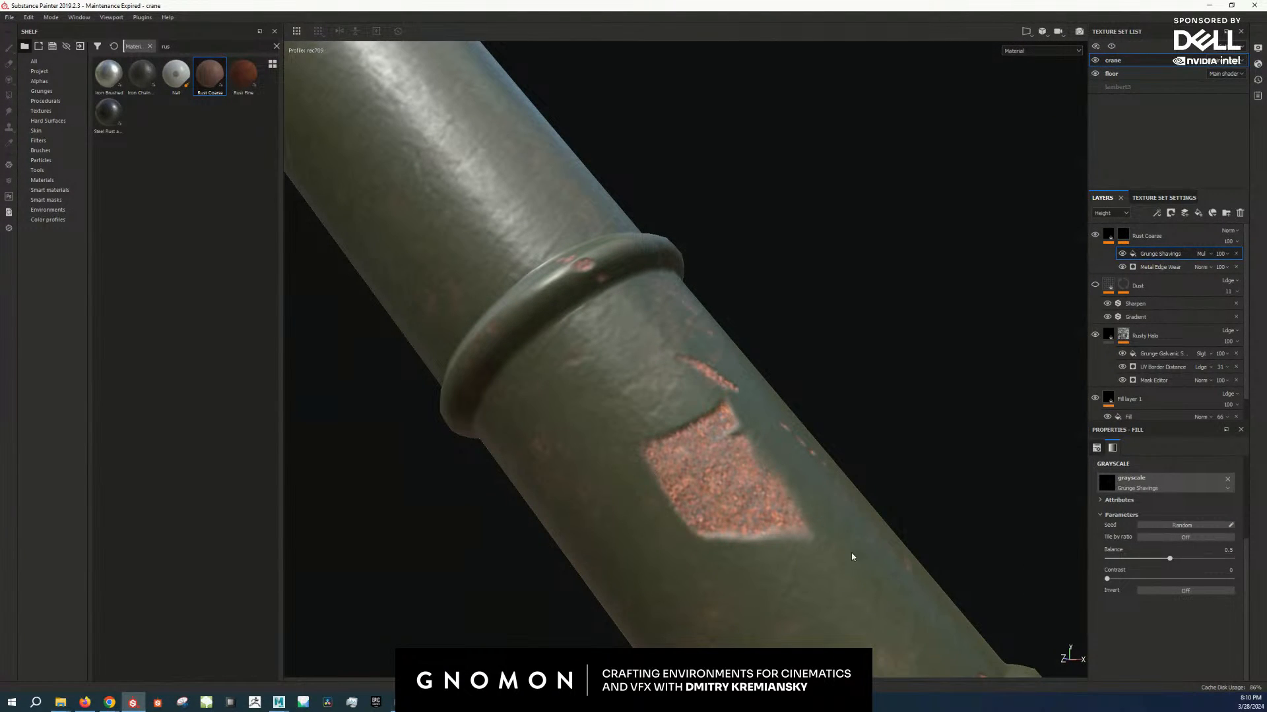
{"action": "scroll", "coordinate": [778, 475], "scroll_direction": "down", "scroll_amount": 2}
Step: Add a Blur Slope filter to the Rust Coarse mask above Grunge Shavings
{"action": "left_click", "coordinate": [1123, 235]}
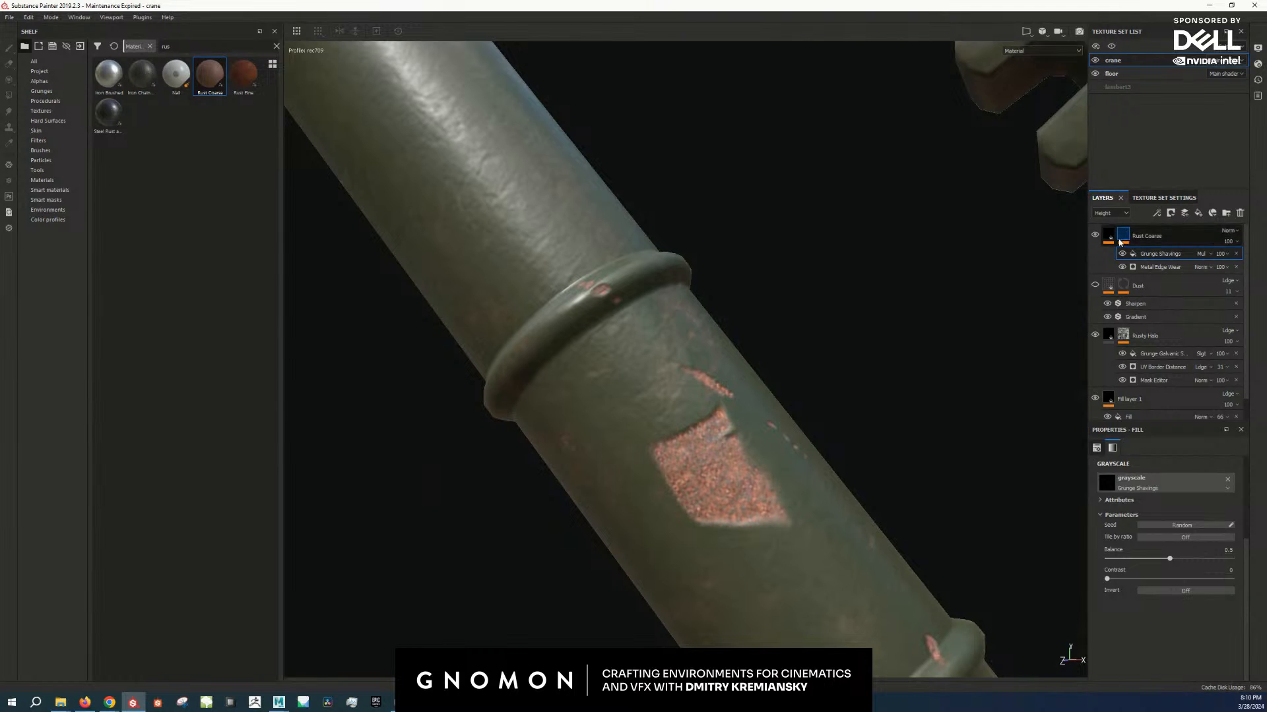
{"action": "right_click", "coordinate": [1123, 236]}
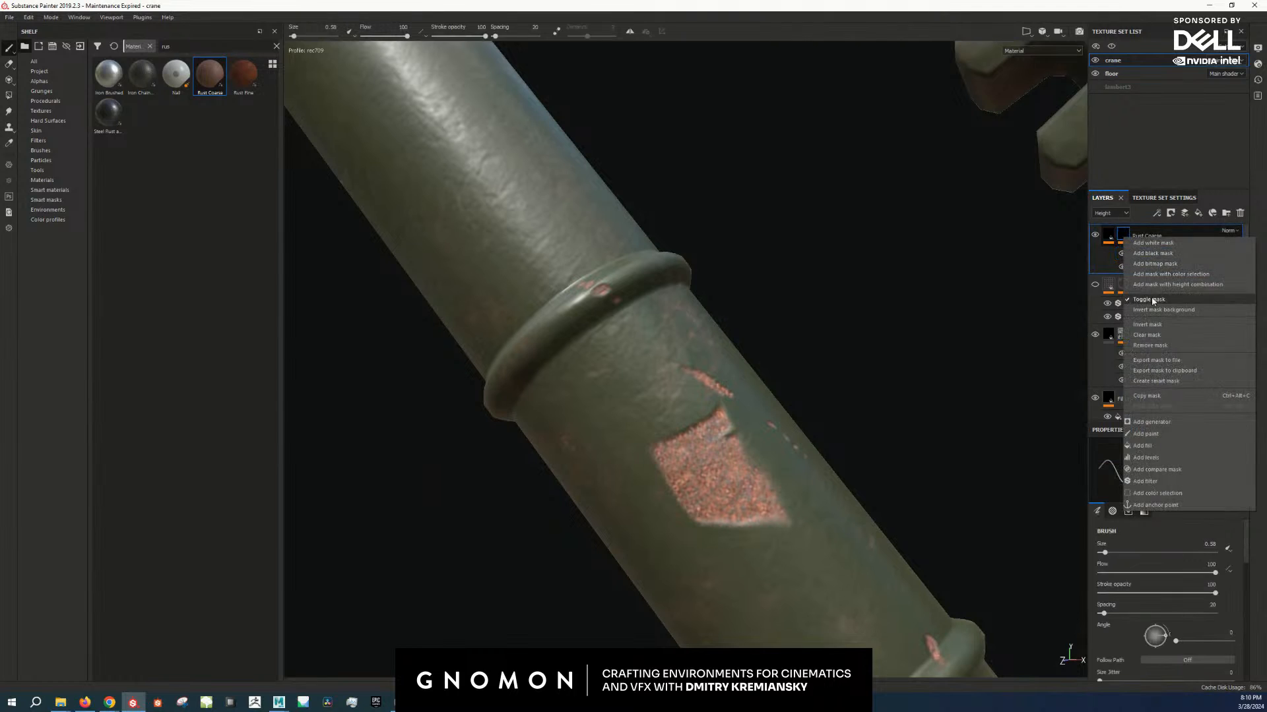
{"action": "left_click", "coordinate": [1178, 481]}
{"action": "left_click", "coordinate": [1179, 470]}
{"action": "type", "text": "shar"}
{"action": "key", "text": "BackSpace"}
{"action": "key", "text": "BackSpace"}
{"action": "key", "text": "BackSpace"}
{"action": "key", "text": "BackSpace"}
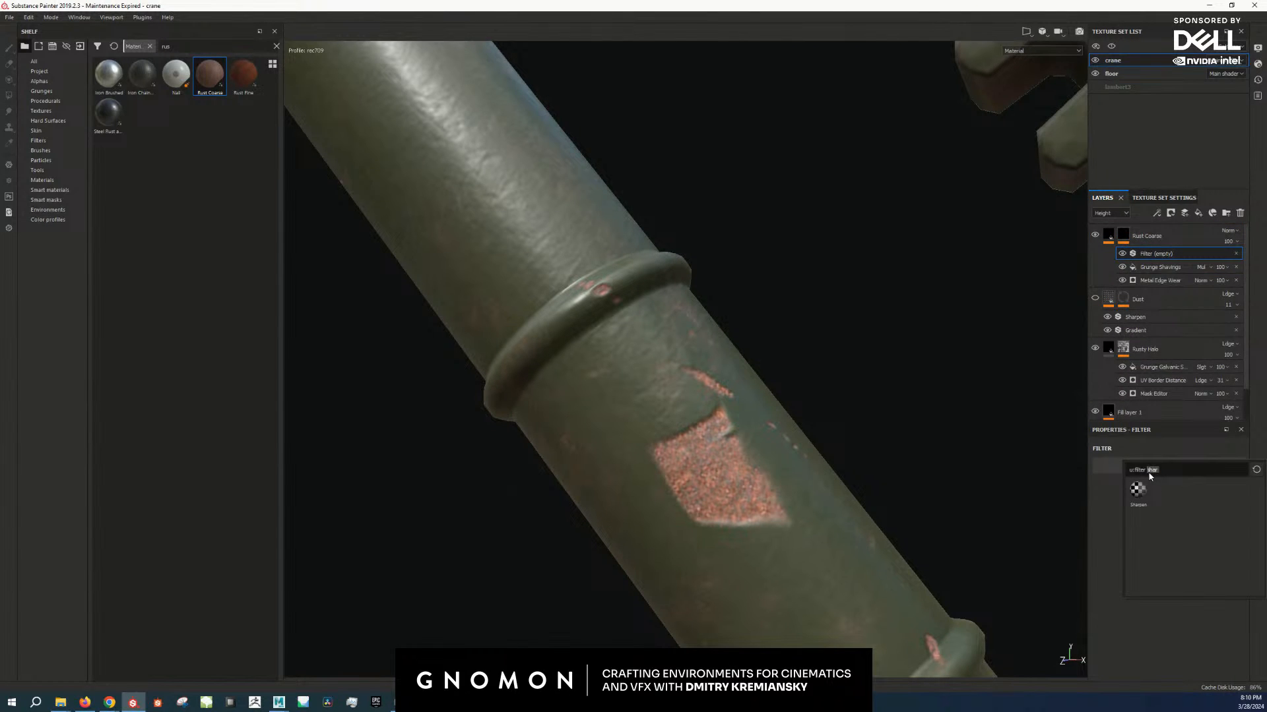
{"action": "type", "text": "blur"}
{"action": "left_click", "coordinate": [1190, 489]}
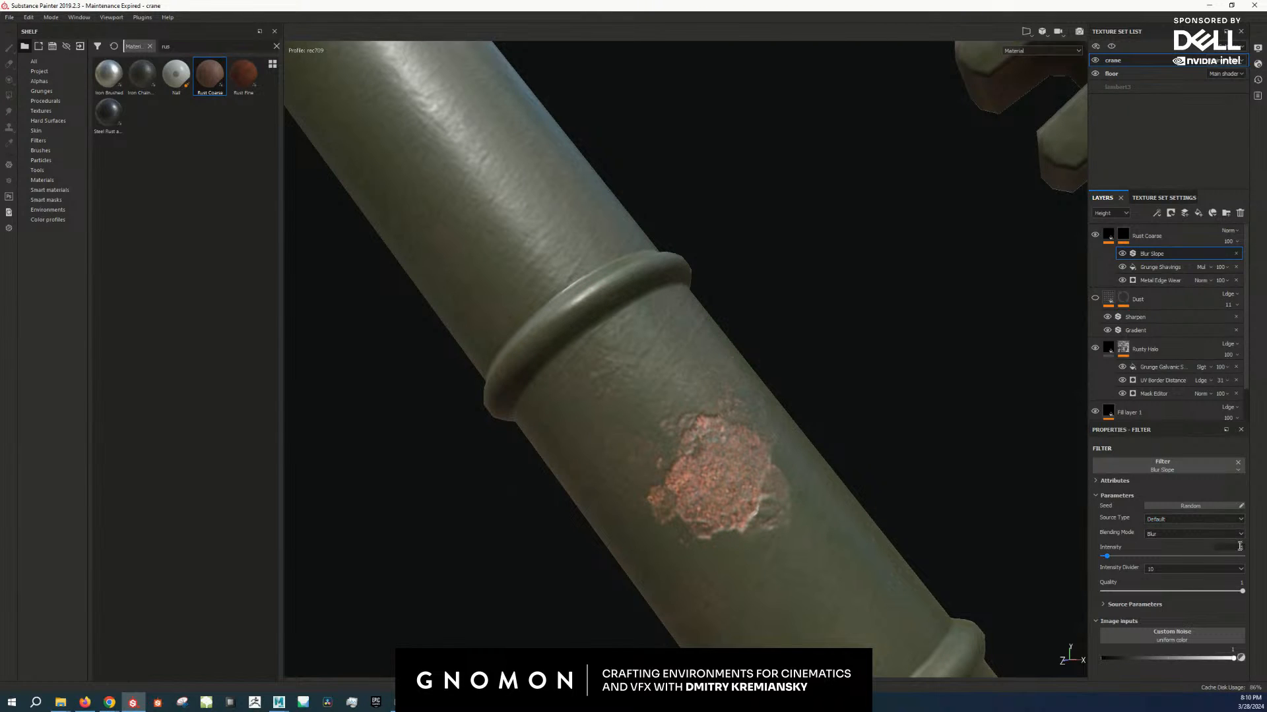
Step: Set the Blur Slope intensity to 0.1 while viewing the Rust Coarse mask, and return to material view
{"action": "left_click", "coordinate": [1124, 238], "text": "alt"}
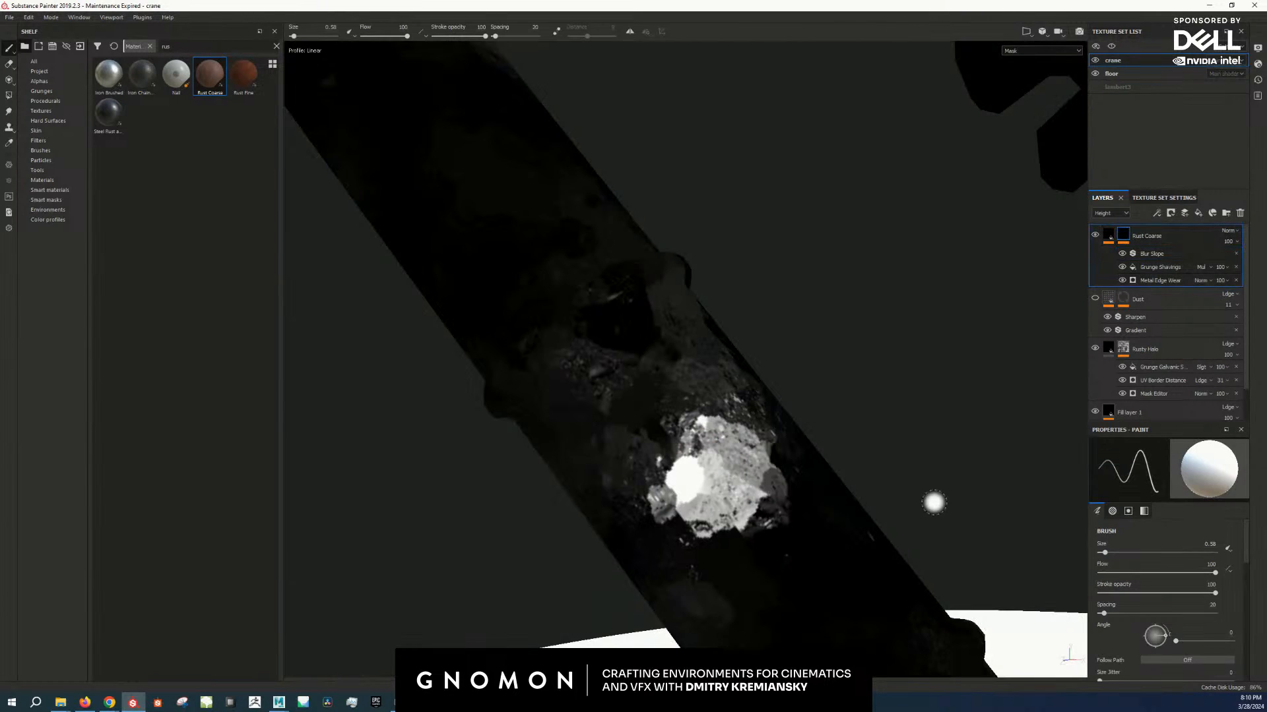
{"action": "left_click", "coordinate": [1156, 256]}
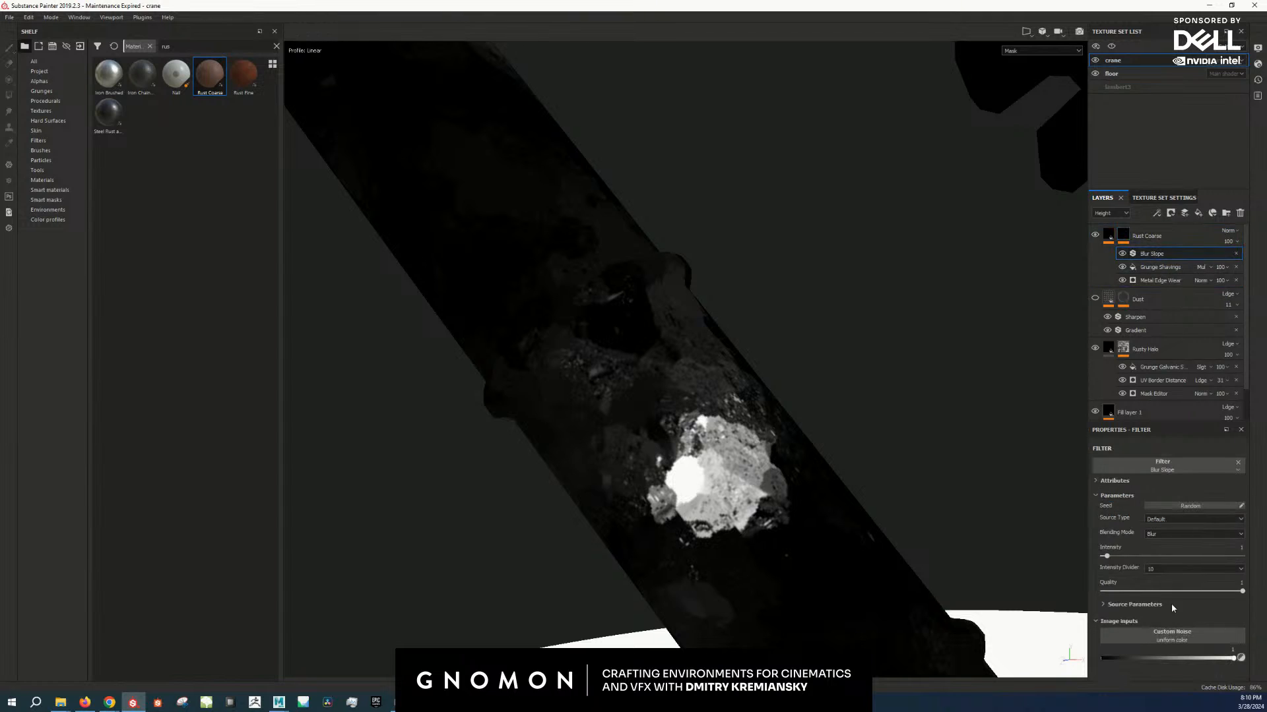
{"action": "scroll", "coordinate": [1201, 627], "scroll_direction": "down", "scroll_amount": 3}
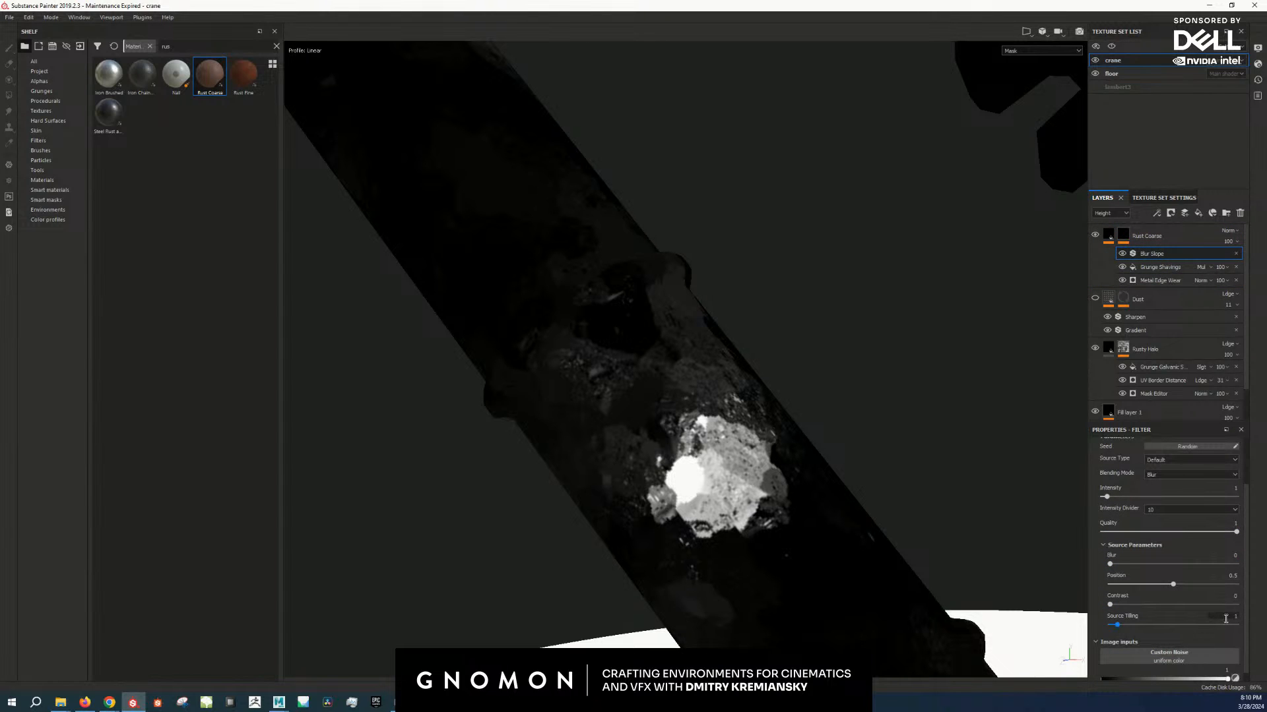
{"action": "left_click", "coordinate": [1225, 619]}
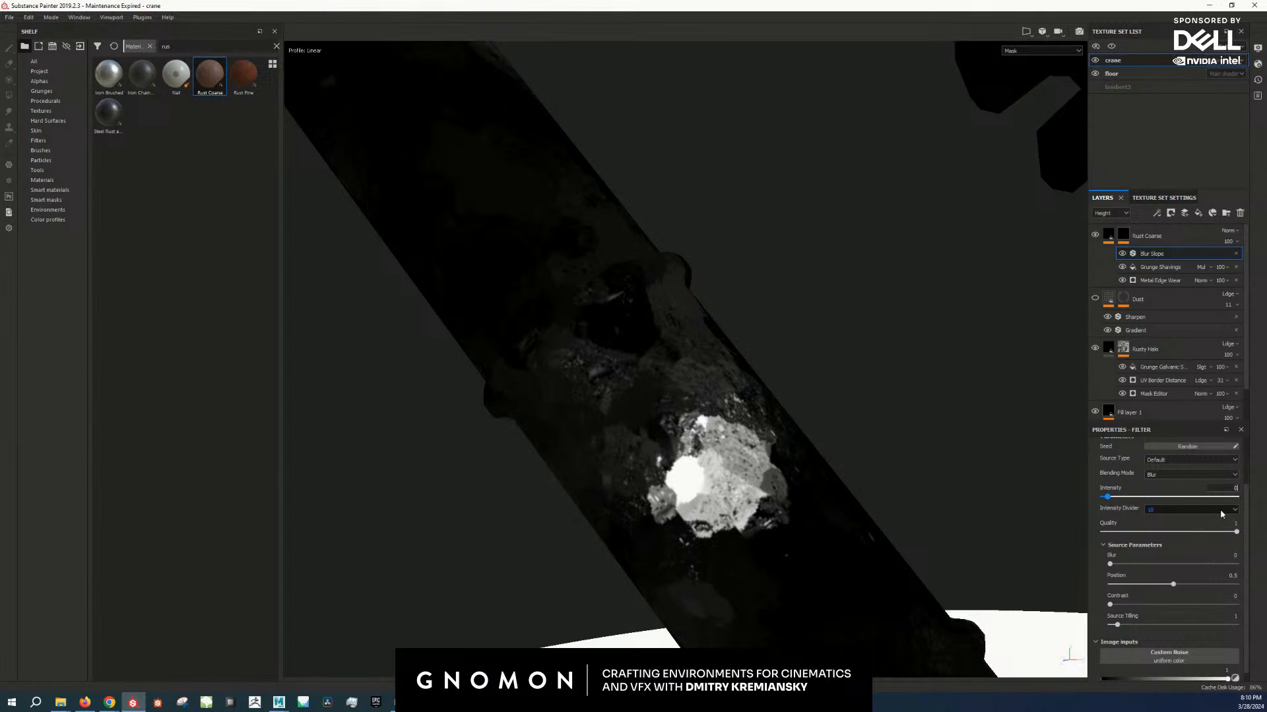
{"action": "type", "text": "1"}
{"action": "key", "text": "Return"}
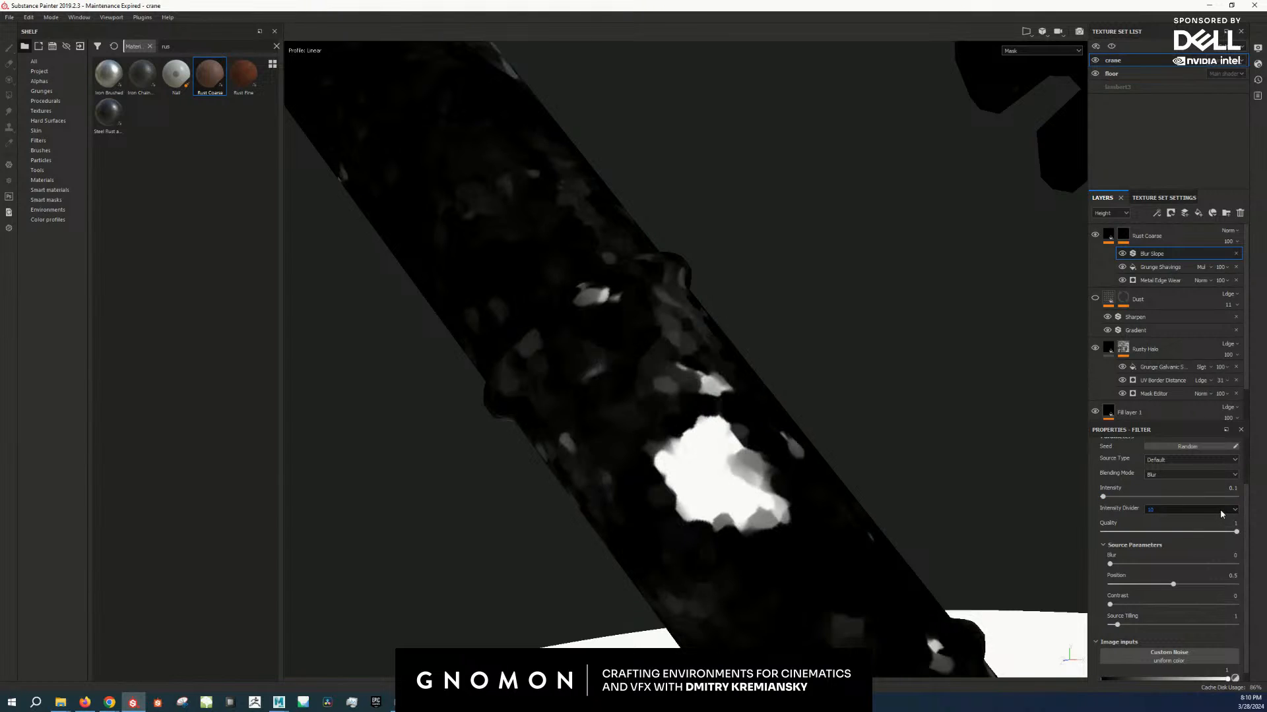
{"action": "left_click_drag", "start_coordinate": [732, 455], "coordinate": [789, 494], "text": "alt"}
{"action": "key", "text": "m"}
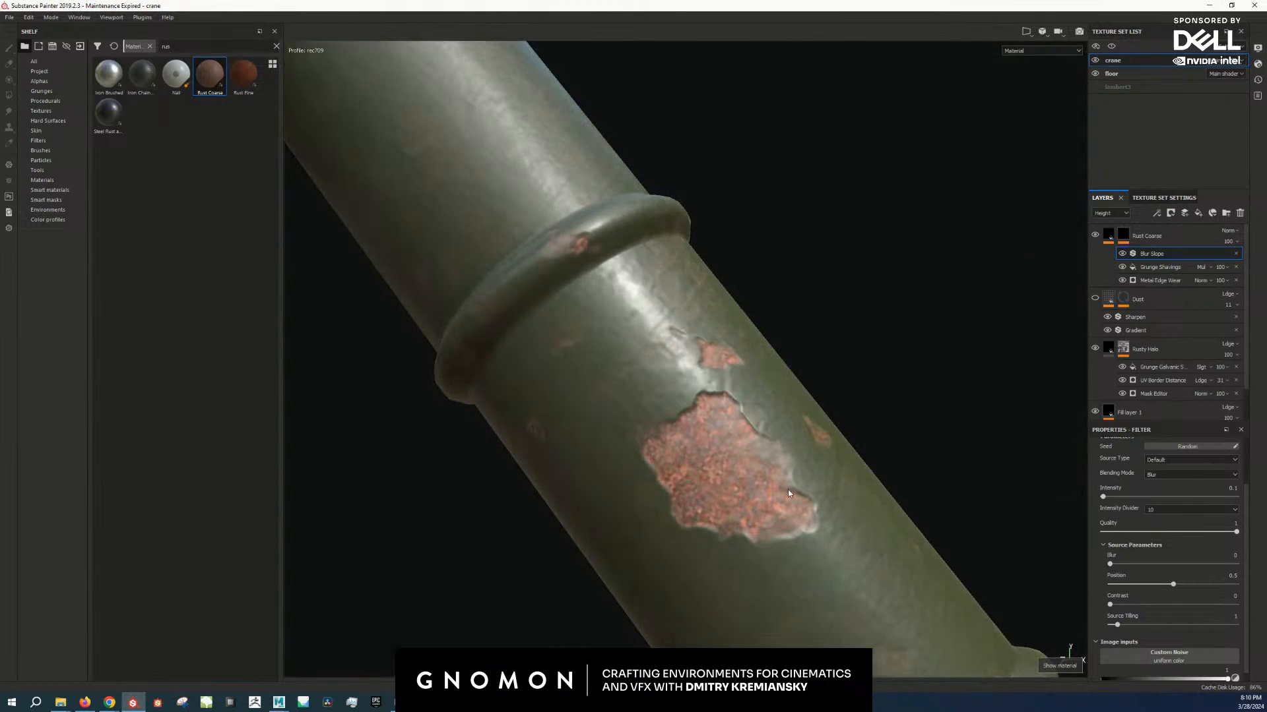
Step: Compare the boom sleeve's rust with and without Blur Slope, and check the Rust Coarse mask against the material view
{"action": "left_click", "coordinate": [1122, 254]}
{"action": "left_click", "coordinate": [1122, 254]}
{"action": "right_click_drag", "start_coordinate": [913, 406], "coordinate": [884, 307], "text": "alt"}
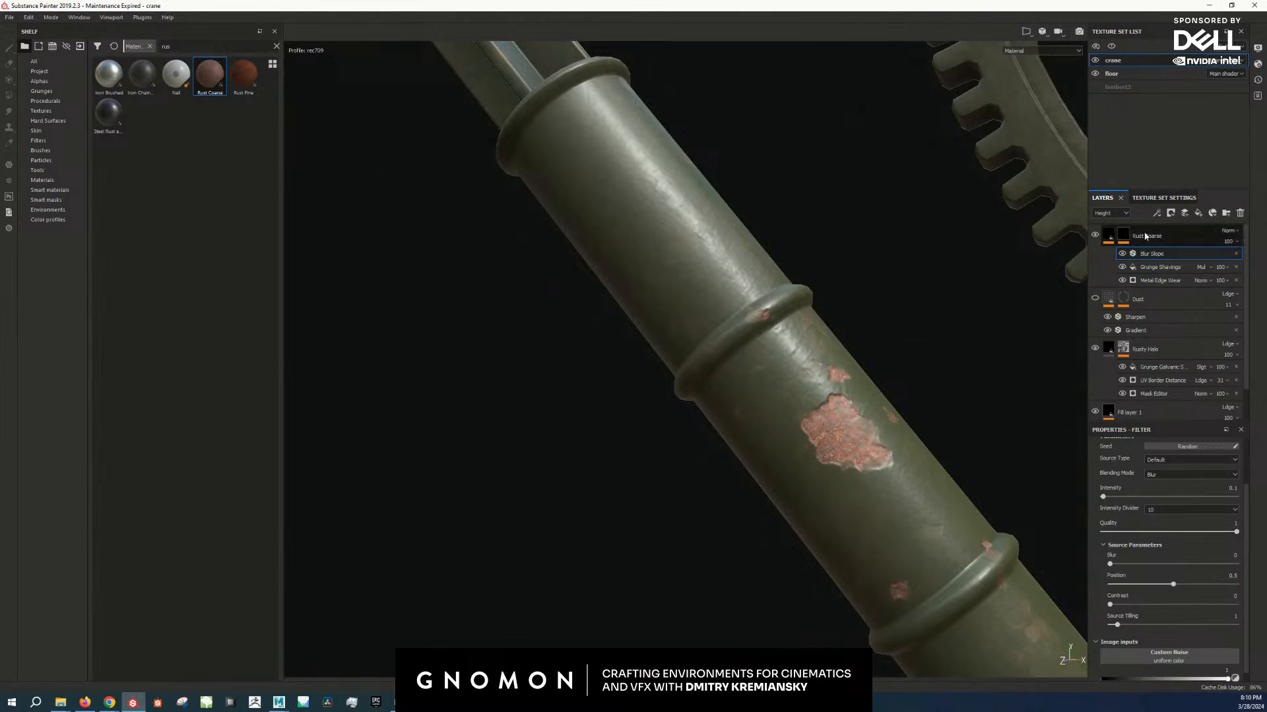
{"action": "left_click", "coordinate": [1123, 234], "text": "alt"}
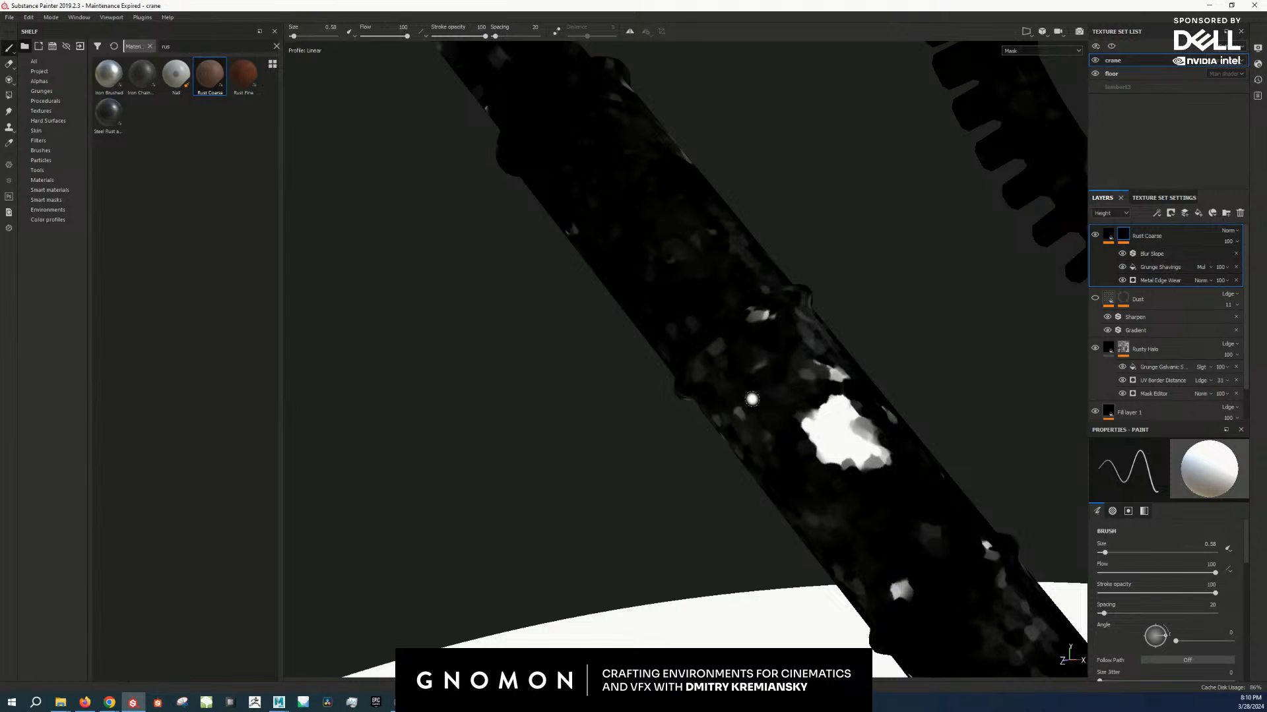
{"action": "key", "text": "m"}
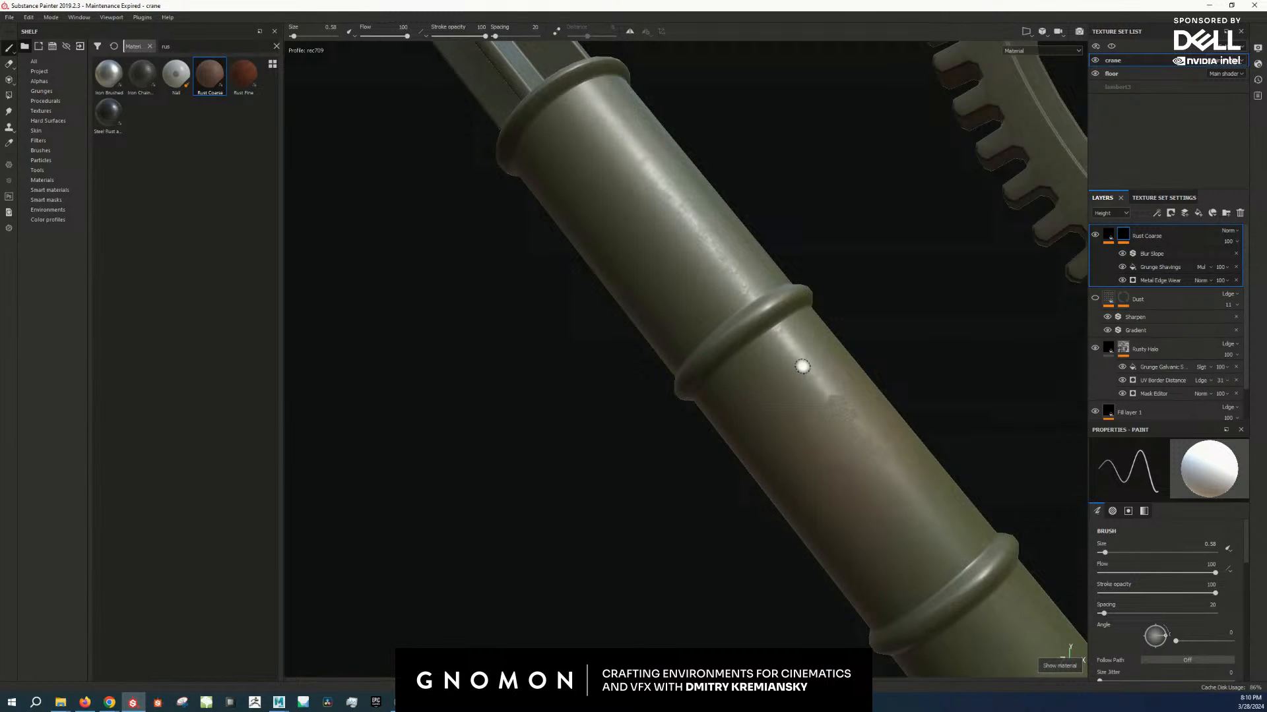
{"action": "scroll", "coordinate": [802, 367], "scroll_direction": "down", "scroll_amount": 3}
{"action": "scroll", "coordinate": [793, 389], "scroll_direction": "up", "scroll_amount": 6}
{"action": "left_click_drag", "start_coordinate": [822, 369], "coordinate": [821, 376], "text": "alt"}
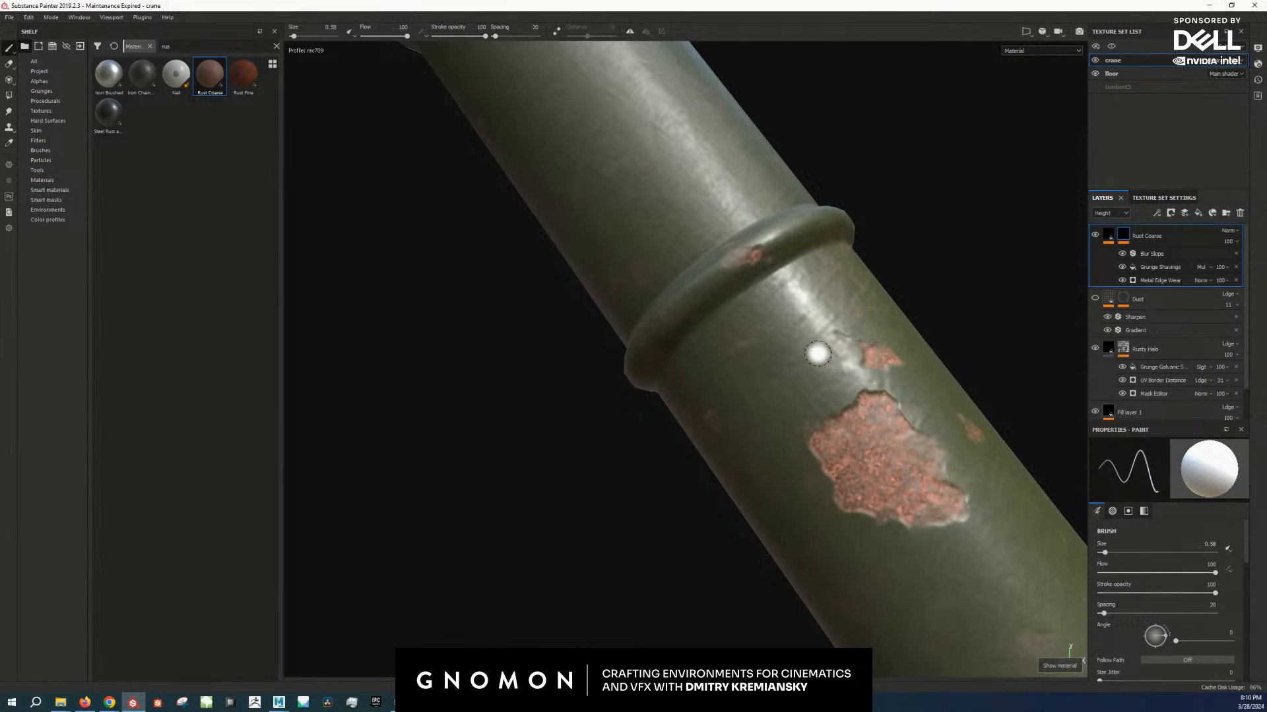
{"action": "right_click_drag", "start_coordinate": [899, 362], "coordinate": [851, 382], "text": "alt"}
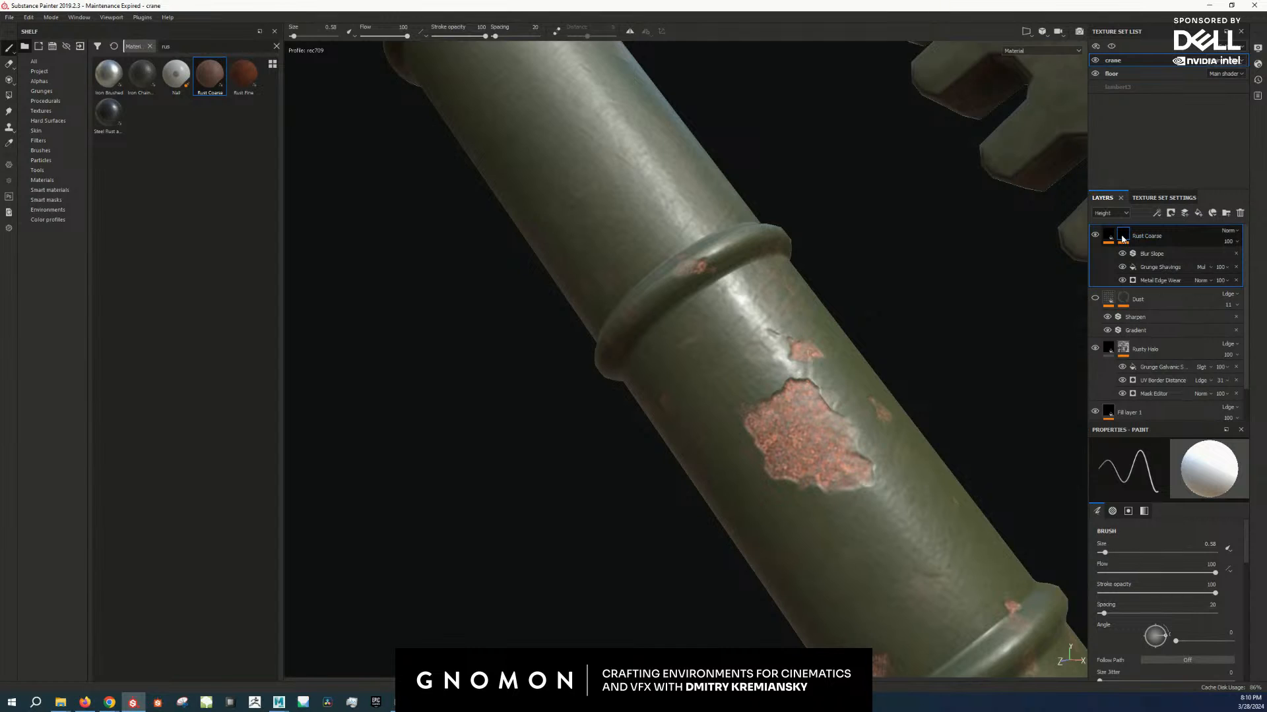
Step: Add a Levels adjustment above Blur Slope in the Rust Coarse mask, narrowing the input range to about 0.21–0.47, and return to material view
{"action": "left_click", "coordinate": [1123, 235], "text": "alt"}
{"action": "right_click", "coordinate": [1123, 235]}
{"action": "left_click", "coordinate": [1172, 454]}
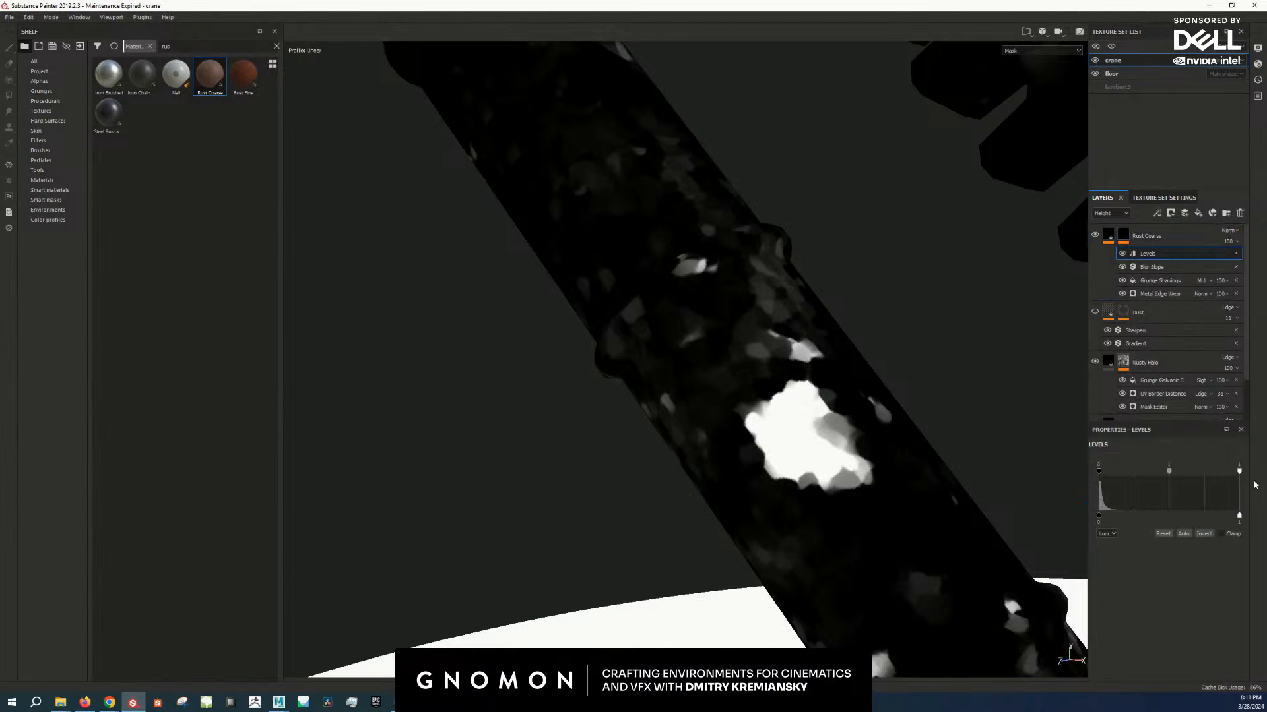
{"action": "mouse_move", "coordinate": [1168, 472]}
{"action": "left_mouse_down"}
{"action": "mouse_move", "coordinate": [1121, 472]}
{"action": "mouse_move", "coordinate": [1165, 472]}
{"action": "left_mouse_up"}
{"action": "left_click_drag", "start_coordinate": [818, 462], "coordinate": [811, 502], "text": "alt"}
{"action": "key", "text": "m"}
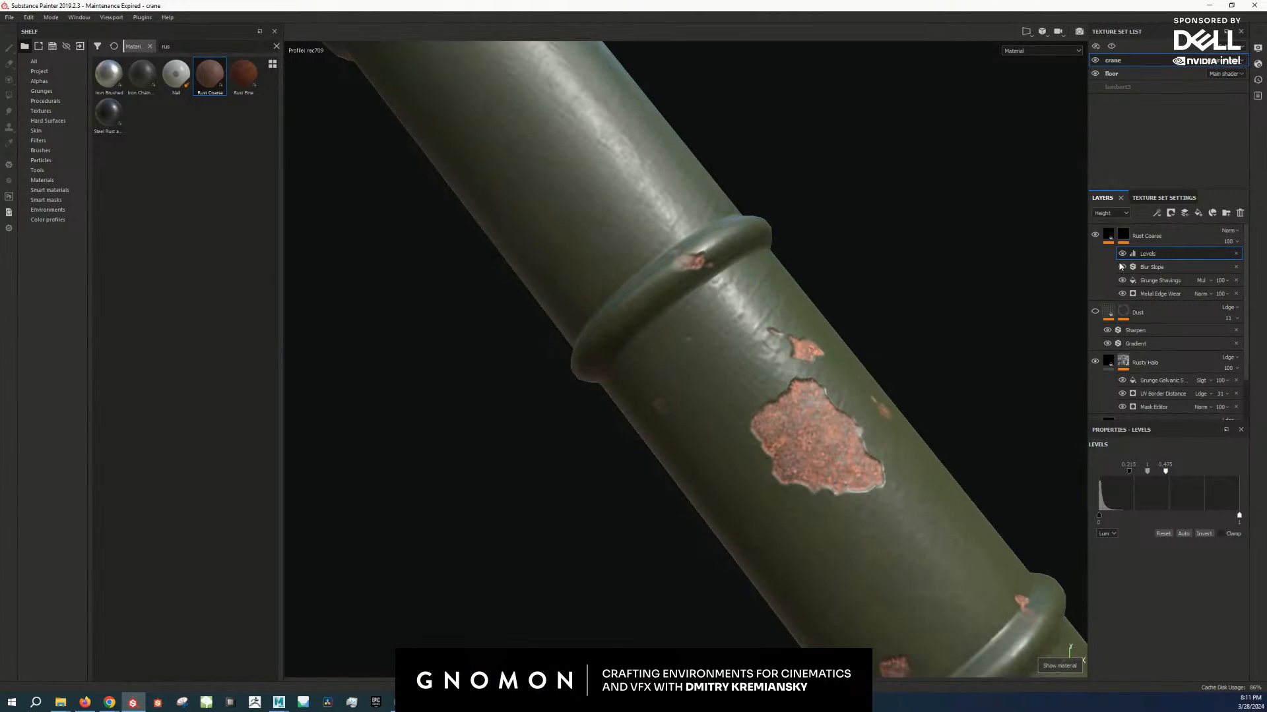
Step: Compare the rust with and without Levels, and examine the patches on the drum, large gears and whole crane
{"action": "left_click", "coordinate": [1121, 255]}
{"action": "left_click", "coordinate": [1121, 254]}
{"action": "scroll", "coordinate": [797, 475], "scroll_direction": "down", "scroll_amount": 8}
{"action": "left_click_drag", "start_coordinate": [799, 473], "coordinate": [862, 474], "text": "alt"}
{"action": "middle_click_drag", "start_coordinate": [862, 477], "coordinate": [672, 492], "text": "alt"}
{"action": "scroll", "coordinate": [673, 491], "scroll_direction": "up", "scroll_amount": 3}
{"action": "middle_click_drag", "start_coordinate": [897, 249], "coordinate": [693, 422], "text": "alt"}
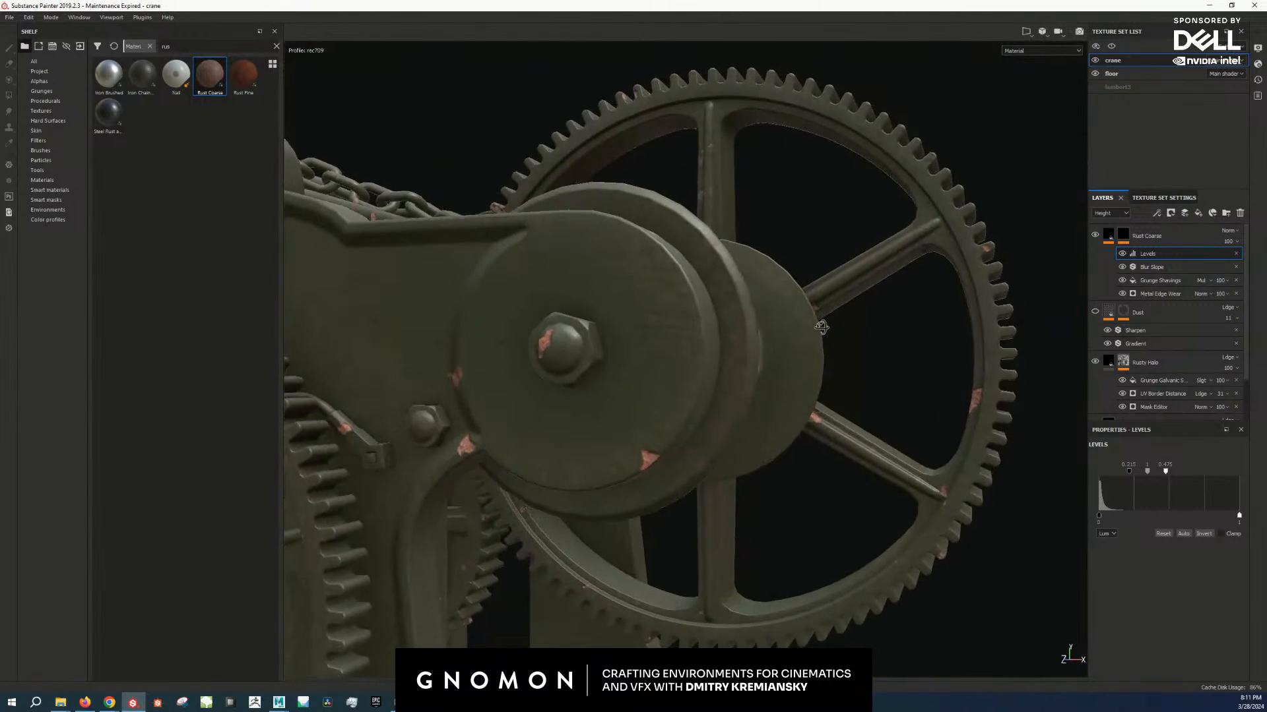
{"action": "left_click_drag", "start_coordinate": [693, 422], "coordinate": [755, 417], "text": "alt"}
{"action": "scroll", "coordinate": [905, 404], "scroll_direction": "down", "scroll_amount": 10}
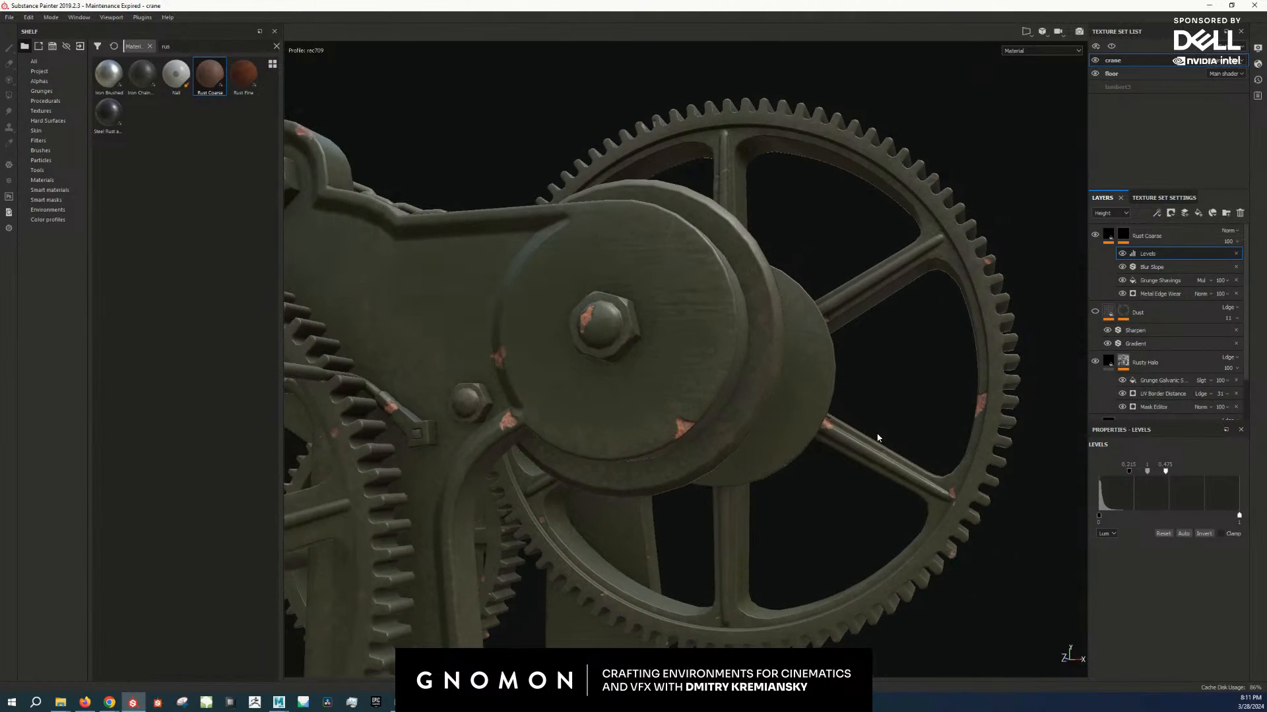
{"action": "left_click_drag", "start_coordinate": [484, 365], "coordinate": [815, 418], "text": "alt"}
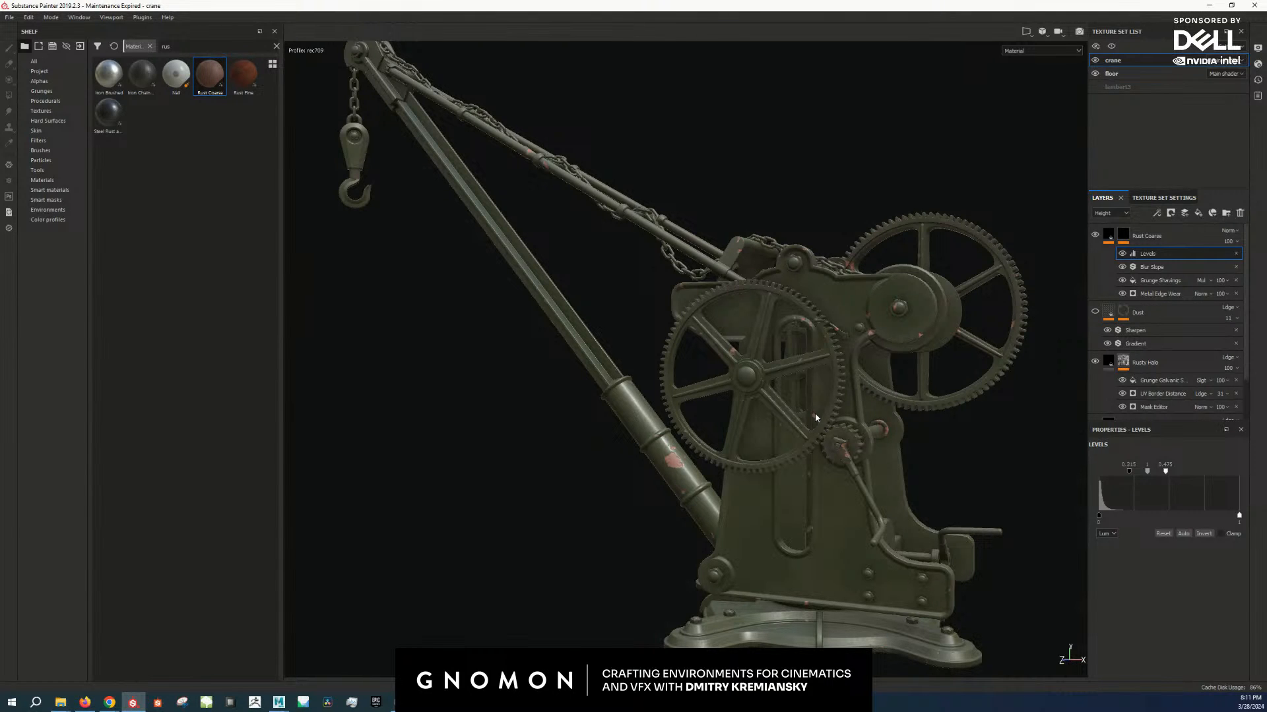
Step: Review the crane's full UV layout beside the 3D model, and return to the 3D-only view
{"action": "key", "text": "F1"}
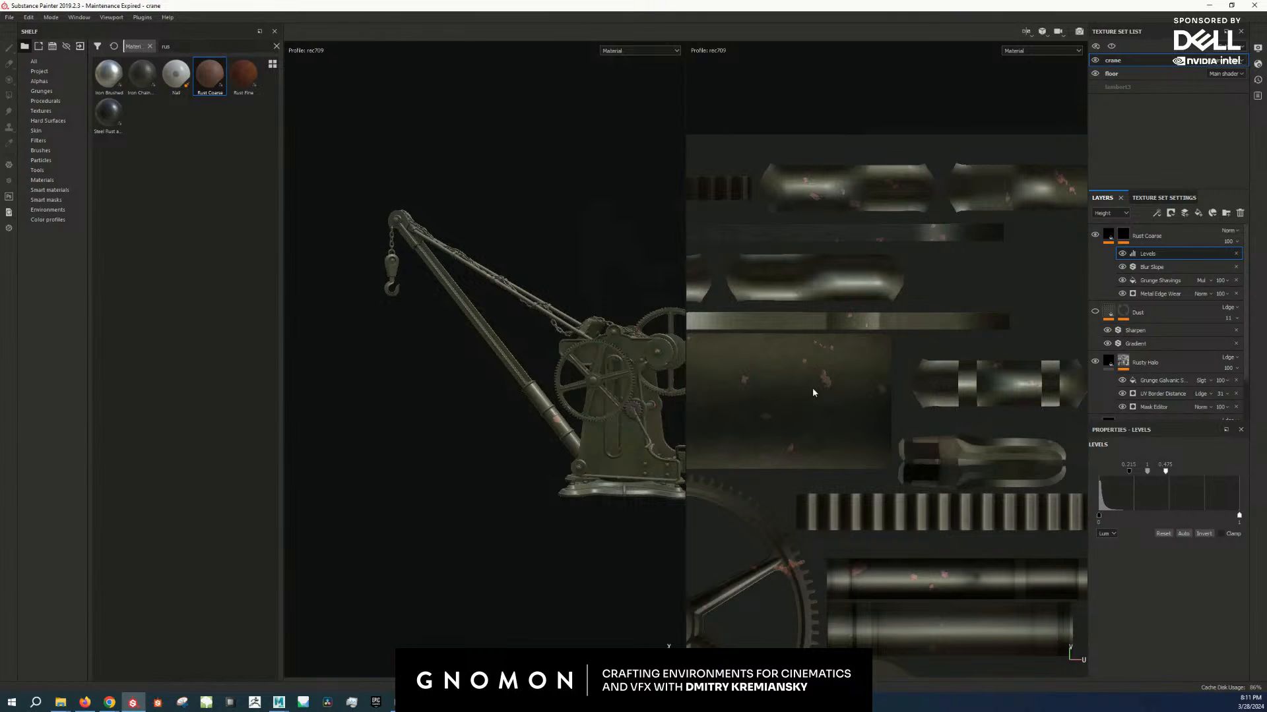
{"action": "right_click_drag", "start_coordinate": [814, 388], "coordinate": [806, 421], "text": "alt"}
{"action": "middle_click_drag", "start_coordinate": [806, 422], "coordinate": [945, 328], "text": "alt"}
{"action": "right_click_drag", "start_coordinate": [945, 328], "coordinate": [832, 355], "text": "alt"}
{"action": "middle_click_drag", "start_coordinate": [832, 355], "coordinate": [852, 347], "text": "alt"}
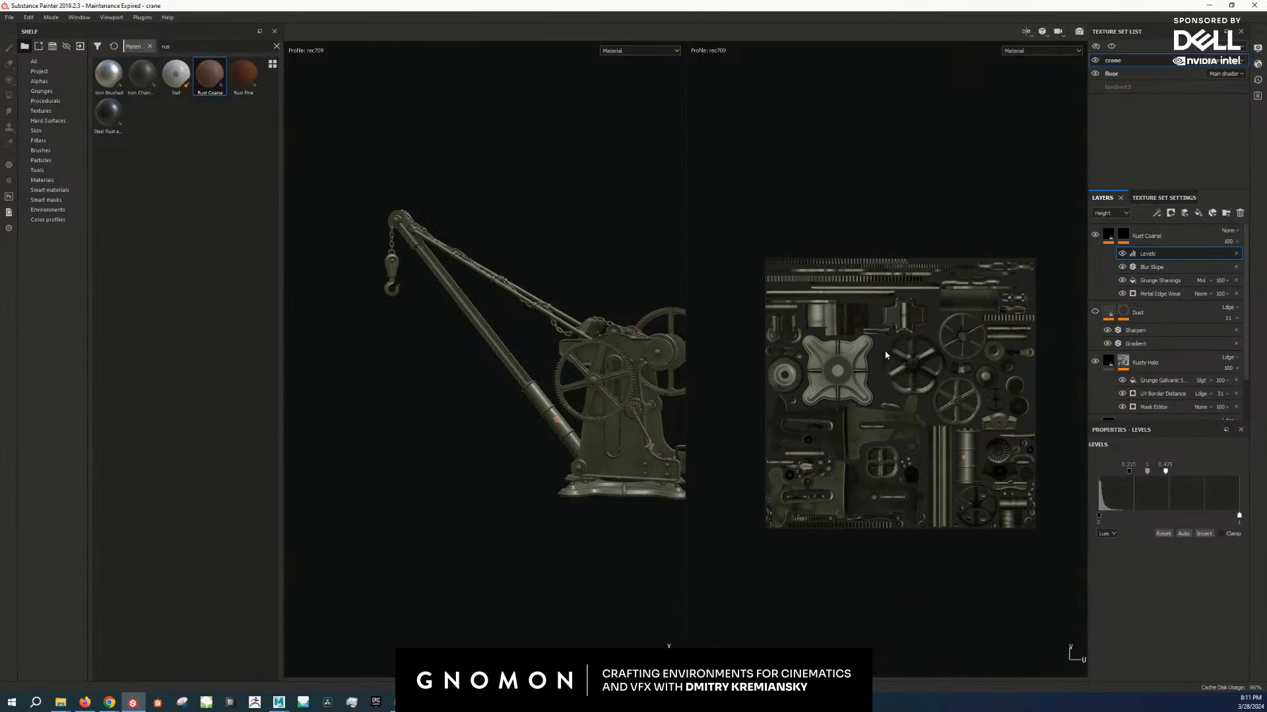
{"action": "right_click_drag", "start_coordinate": [851, 347], "coordinate": [886, 351], "text": "alt"}
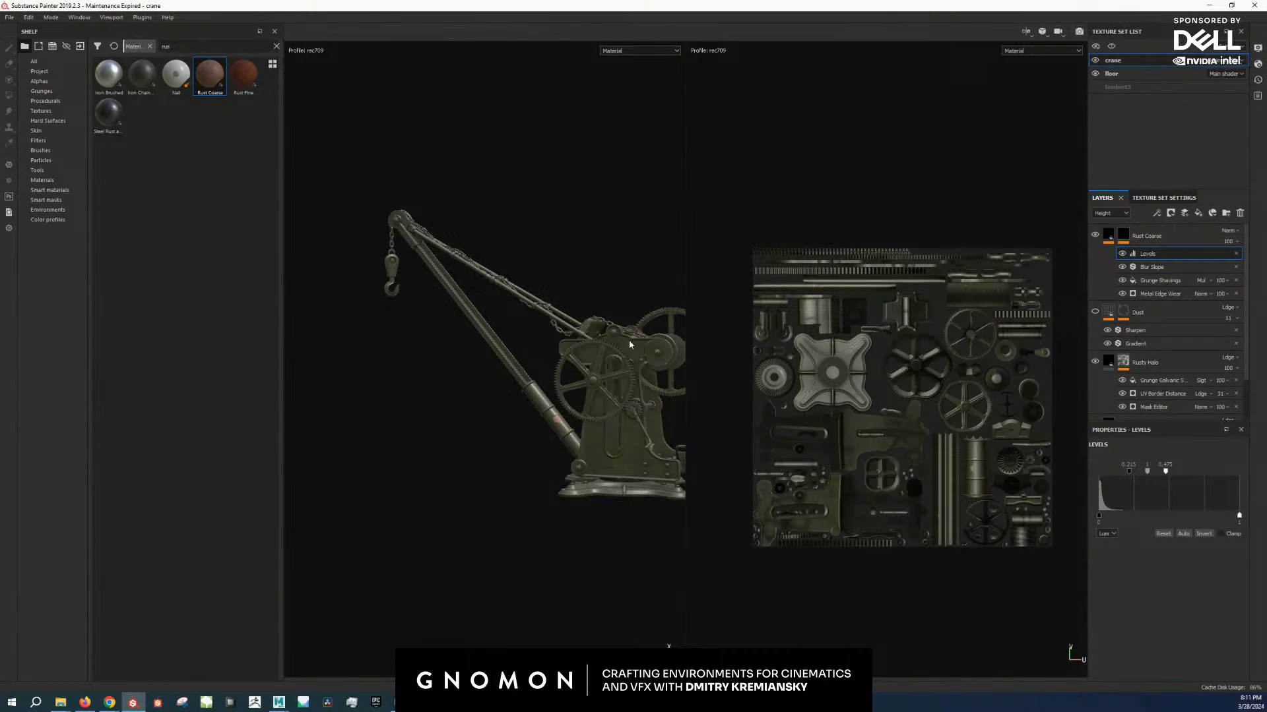
{"action": "key", "text": "F3"}
{"action": "key", "text": "F2"}
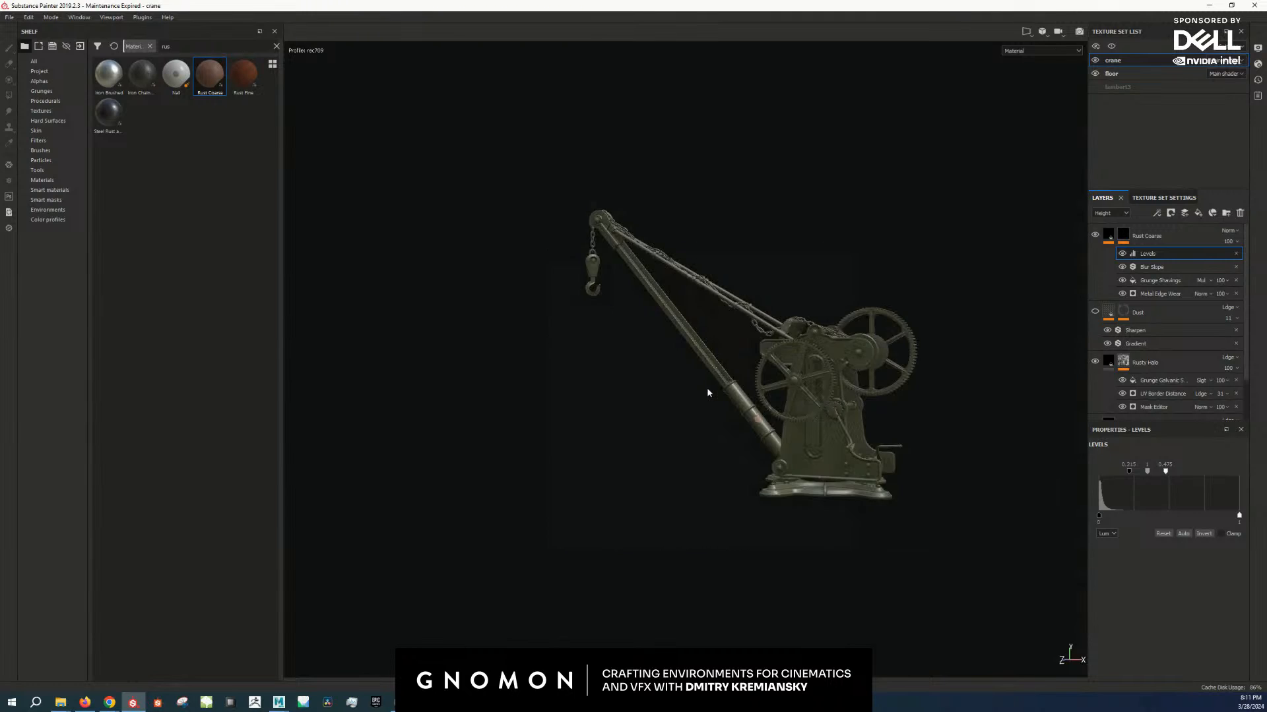
Step: Inspect the whole crane in 3D, and recheck the base plate and nearby parts in the UV layout
{"action": "scroll", "coordinate": [838, 422], "scroll_direction": "up", "scroll_amount": 5}
{"action": "middle_click_drag", "start_coordinate": [851, 440], "coordinate": [868, 458], "text": "alt"}
{"action": "left_click_drag", "start_coordinate": [868, 457], "coordinate": [875, 423], "text": "alt"}
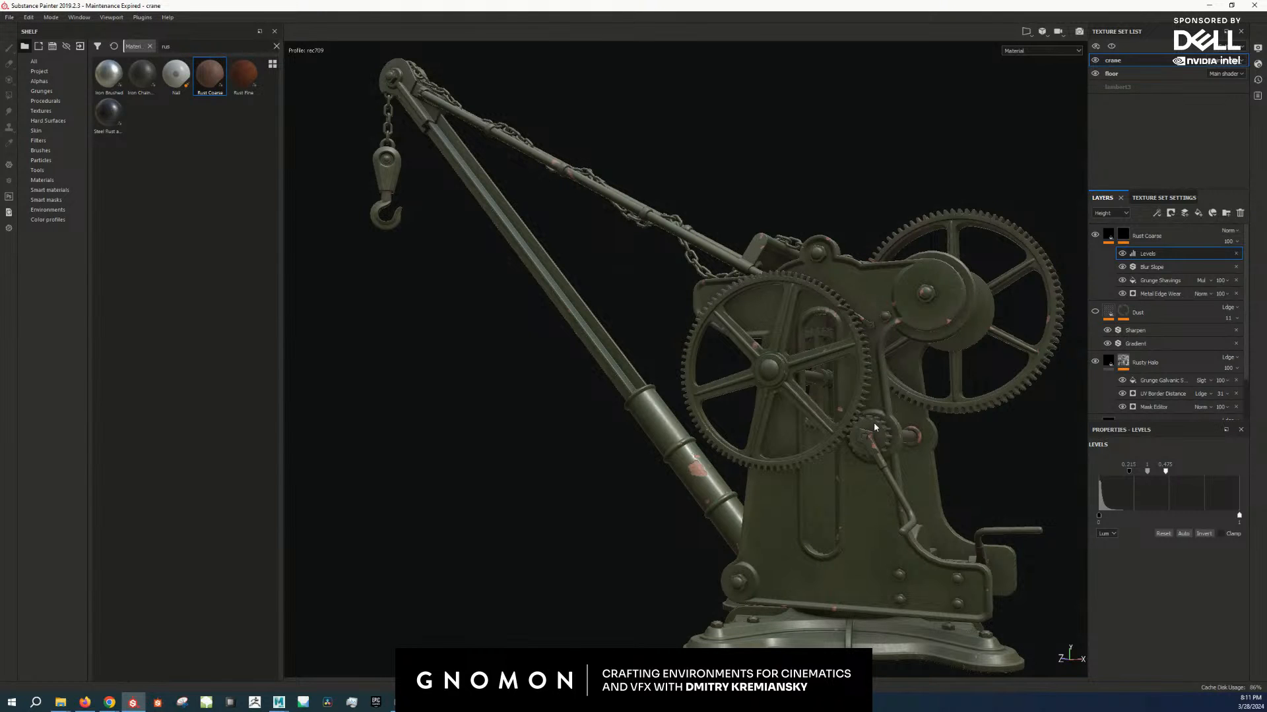
{"action": "mouse_move", "coordinate": [865, 437]}
{"action": "left_mouse_down", "text": "alt"}
{"action": "mouse_move", "coordinate": [919, 385]}
{"action": "mouse_move", "coordinate": [864, 415]}
{"action": "left_mouse_up", "text": "alt"}
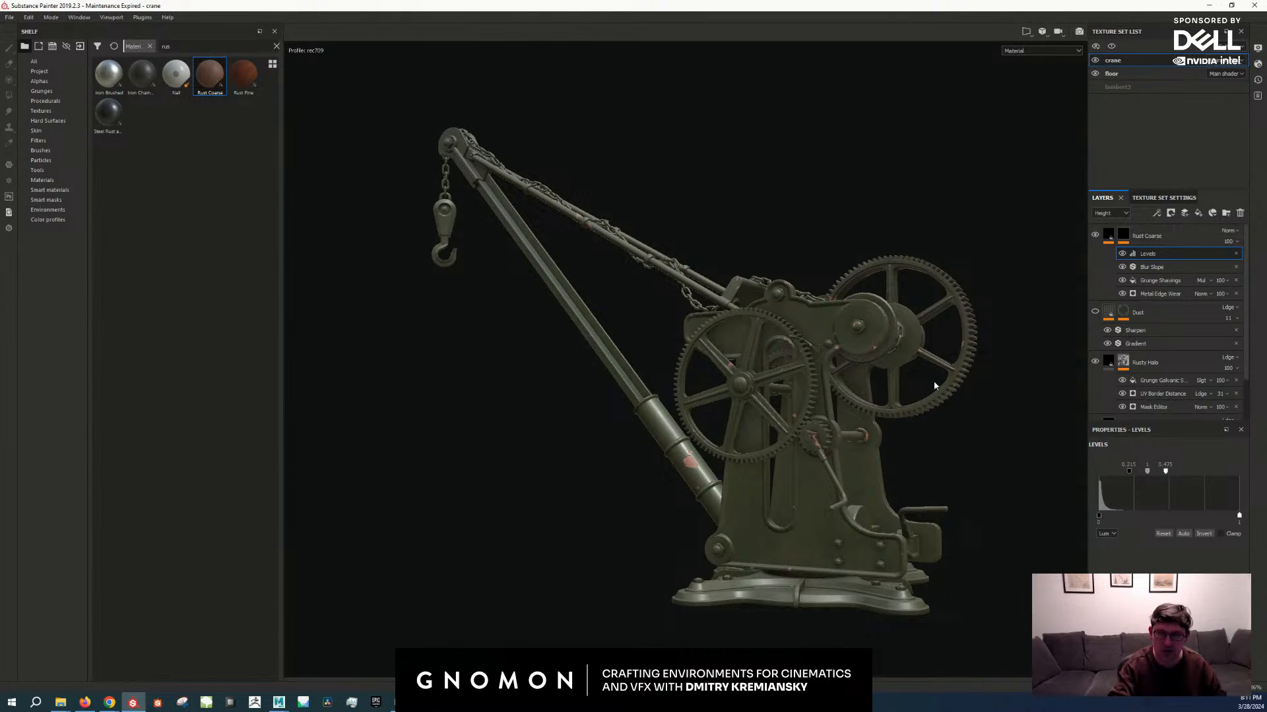
{"action": "key", "text": "F1"}
{"action": "scroll", "coordinate": [810, 429], "scroll_direction": "up", "scroll_amount": 5}
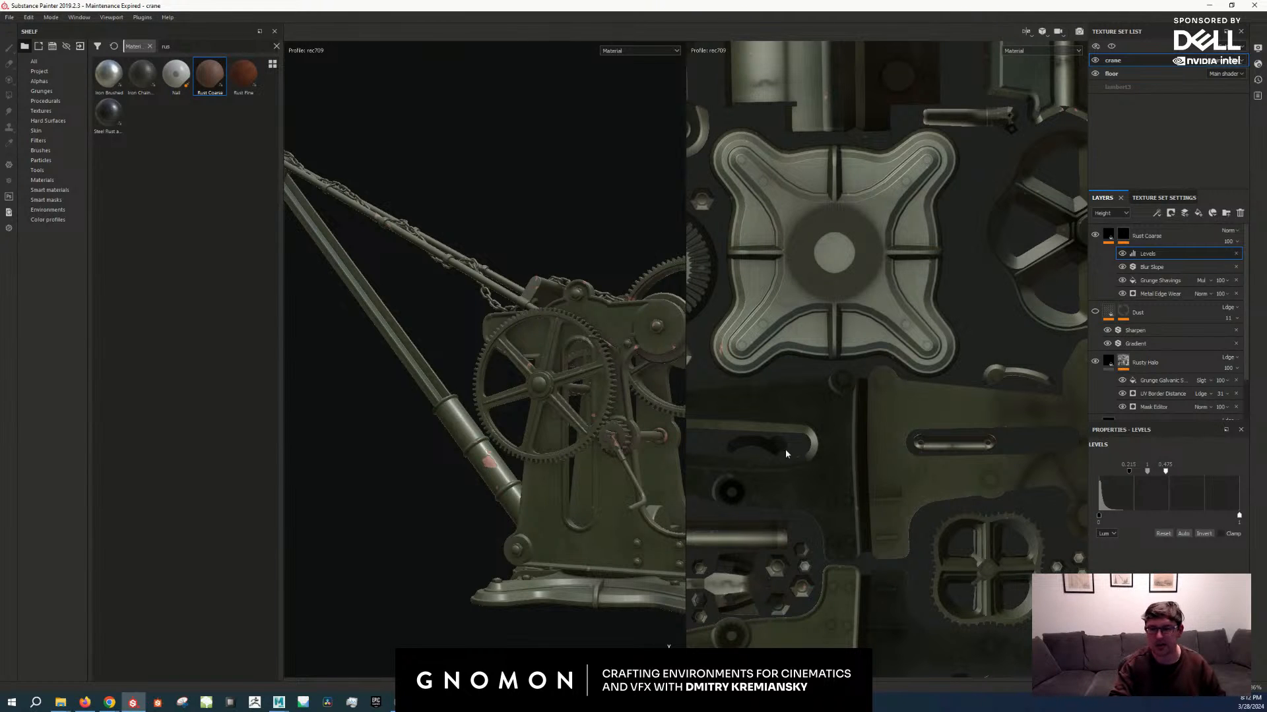
{"action": "scroll", "coordinate": [750, 482], "scroll_direction": "down", "scroll_amount": 3}
{"action": "key", "text": "F3"}
{"action": "key", "text": "F2"}
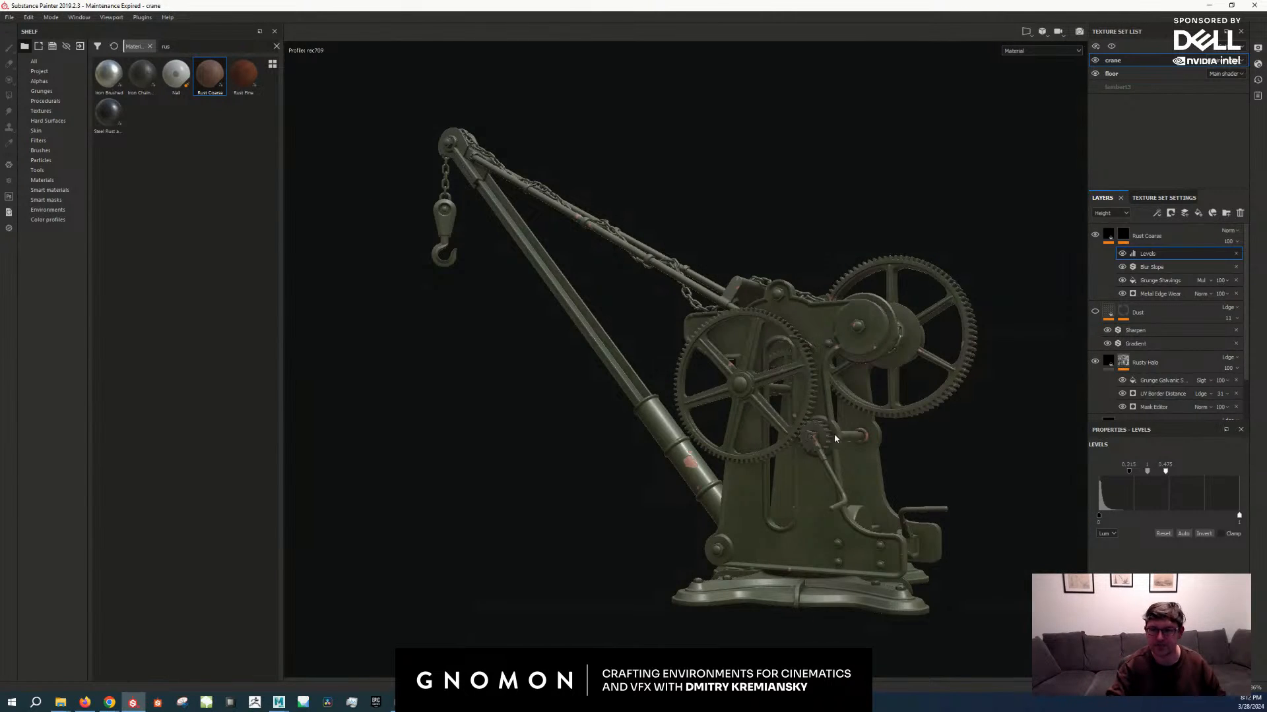
Step: Examine the rust chips on the upper frame, drum cover and gear teeth up close
{"action": "right_click_drag", "start_coordinate": [834, 436], "coordinate": [825, 473], "text": "alt"}
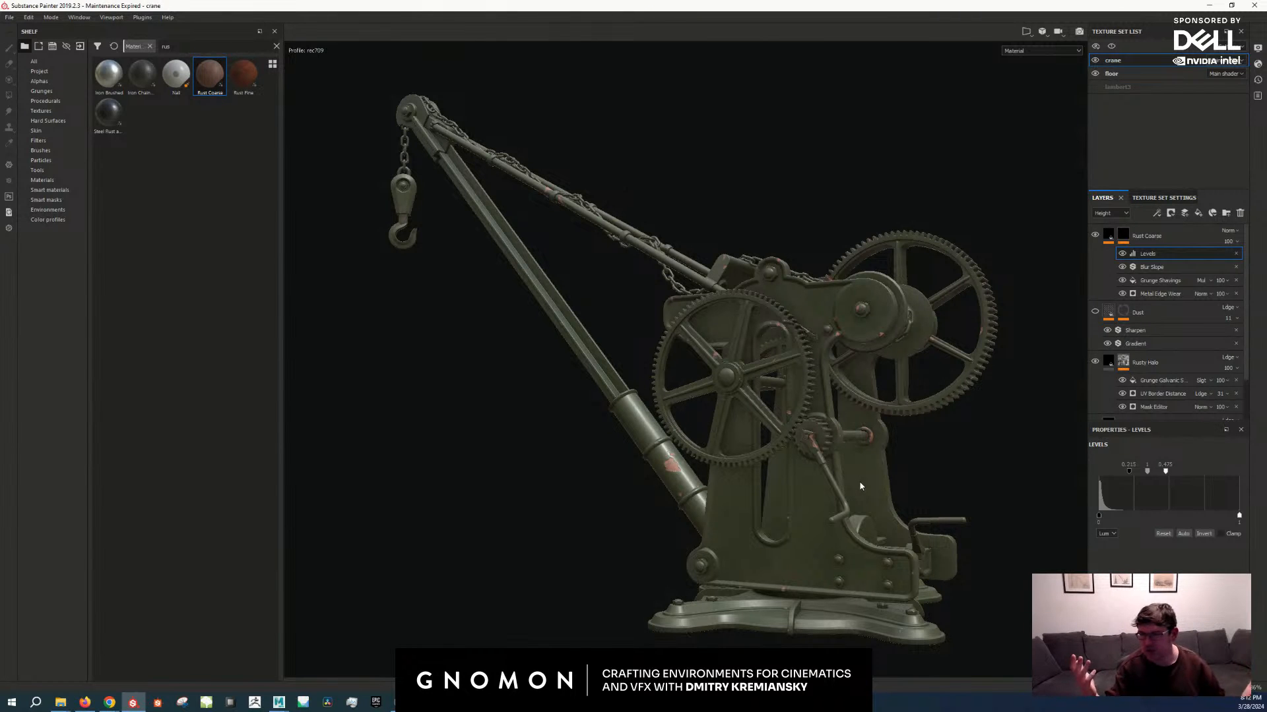
{"action": "scroll", "coordinate": [905, 317], "scroll_direction": "up", "scroll_amount": 10}
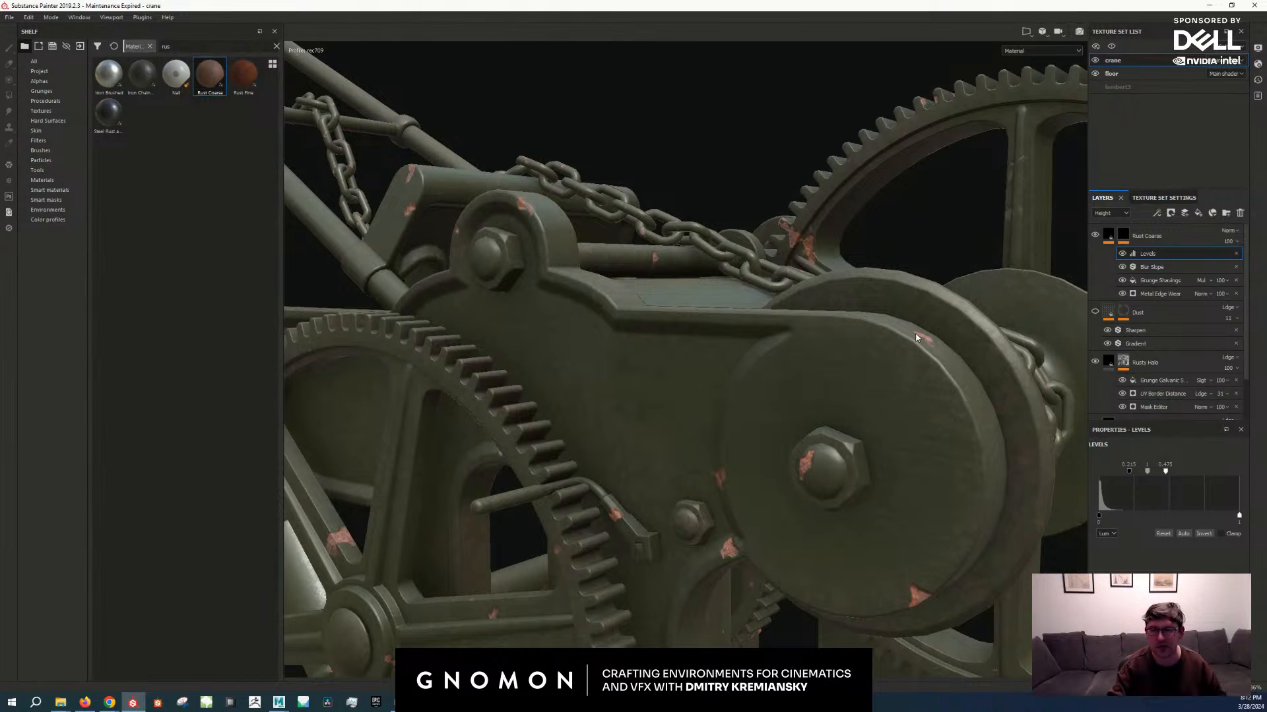
{"action": "scroll", "coordinate": [816, 310], "scroll_direction": "down", "scroll_amount": 10}
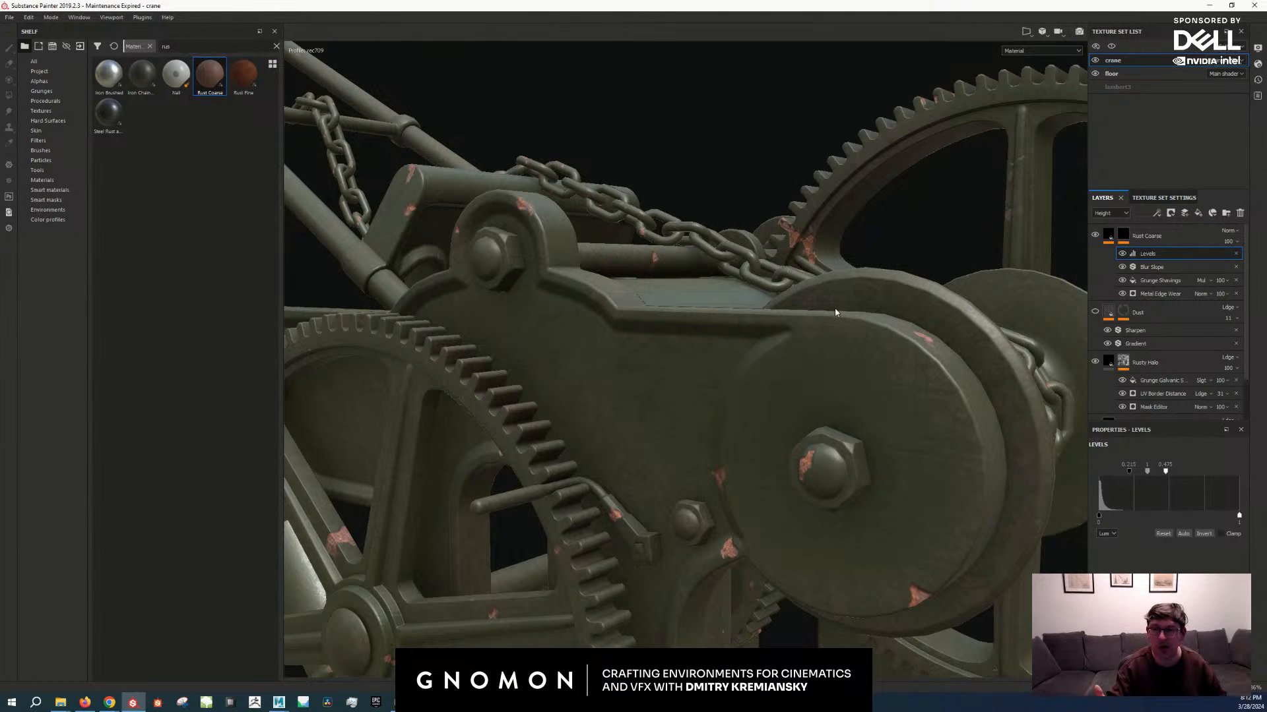
{"action": "scroll", "coordinate": [821, 331], "scroll_direction": "down", "scroll_amount": 3}
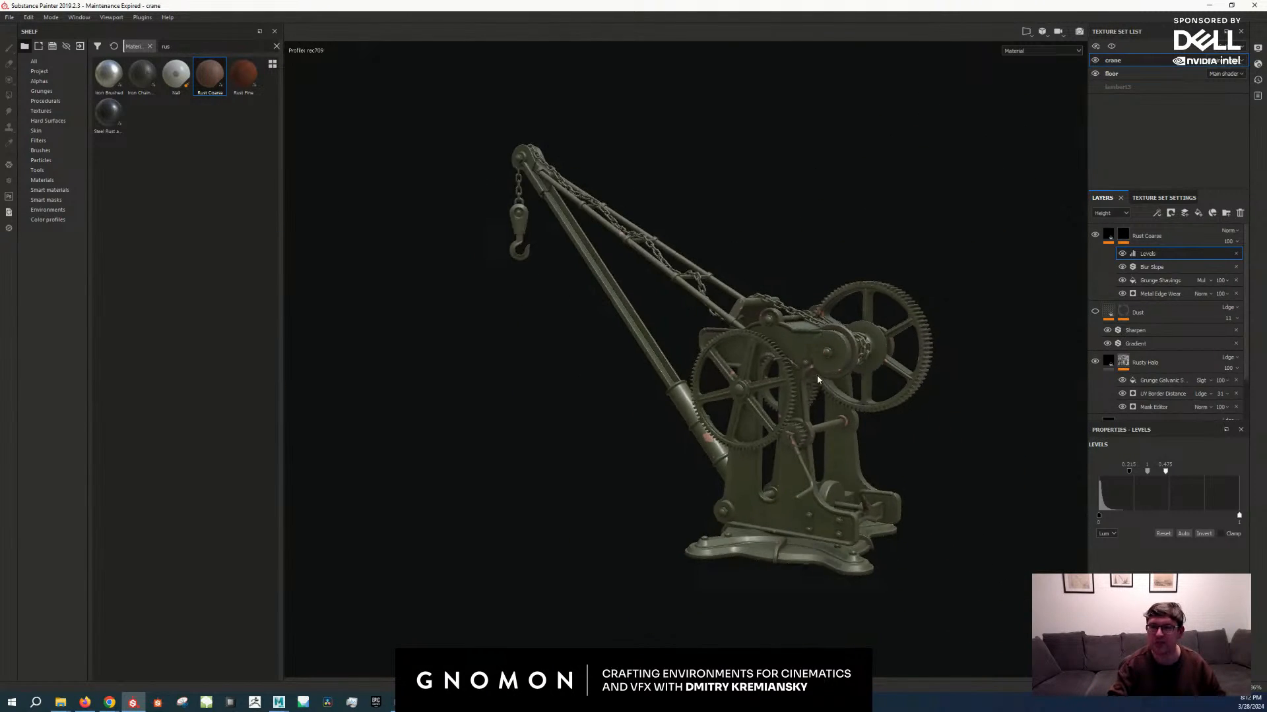
{"action": "scroll", "coordinate": [802, 387], "scroll_direction": "up", "scroll_amount": 5}
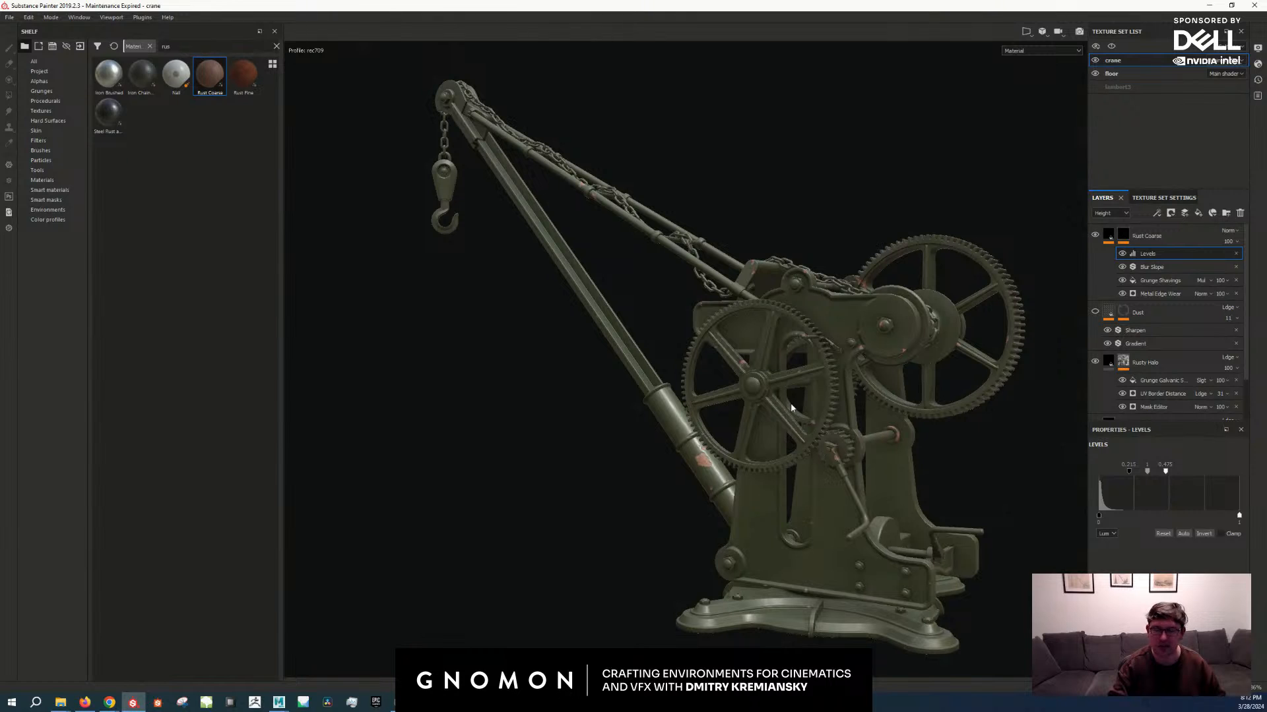
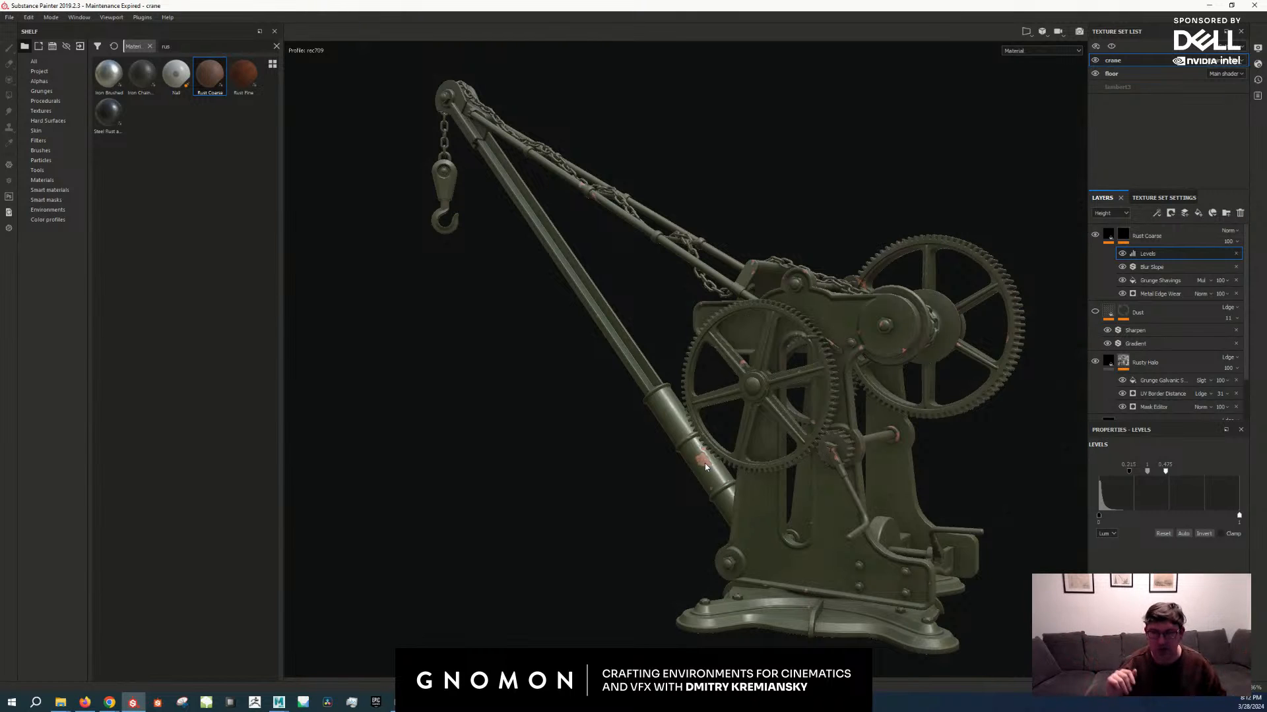
Step: Examine how the rust is distributed over the entire crane from several angles
{"action": "left_click_drag", "start_coordinate": [861, 362], "coordinate": [876, 403], "text": "alt"}
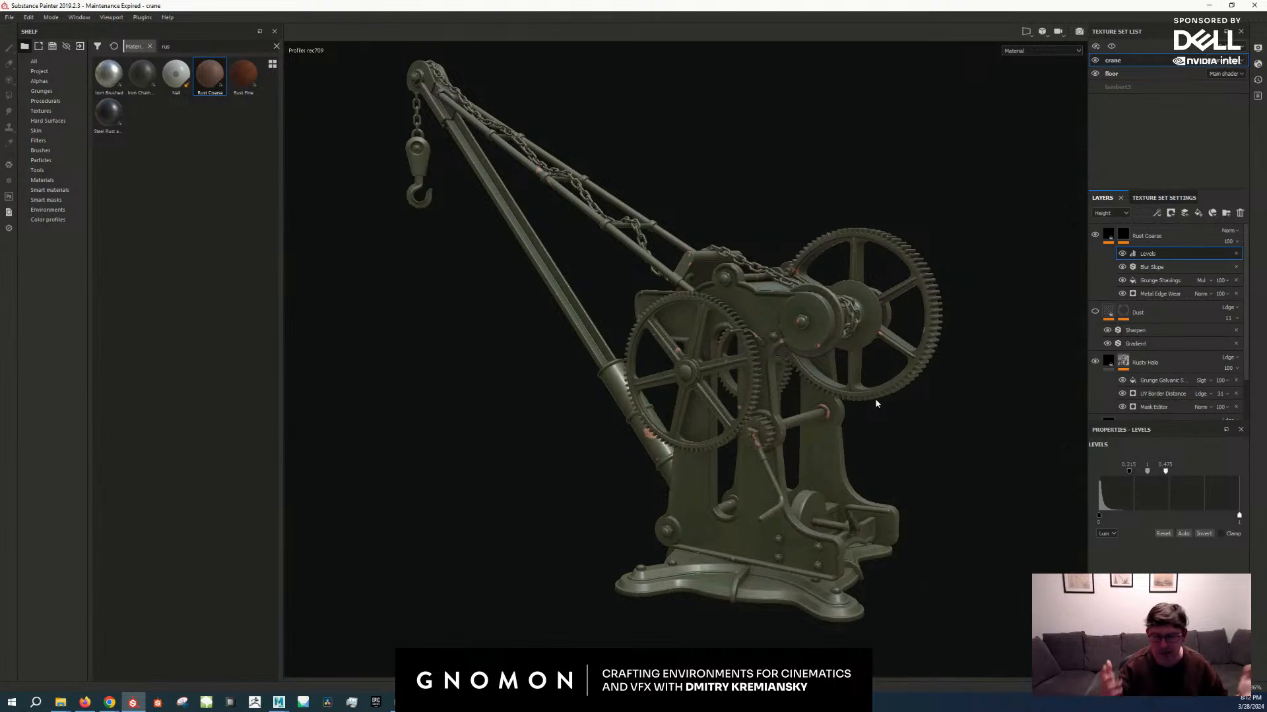
{"action": "right_click_drag", "start_coordinate": [861, 397], "coordinate": [845, 443], "text": "alt"}
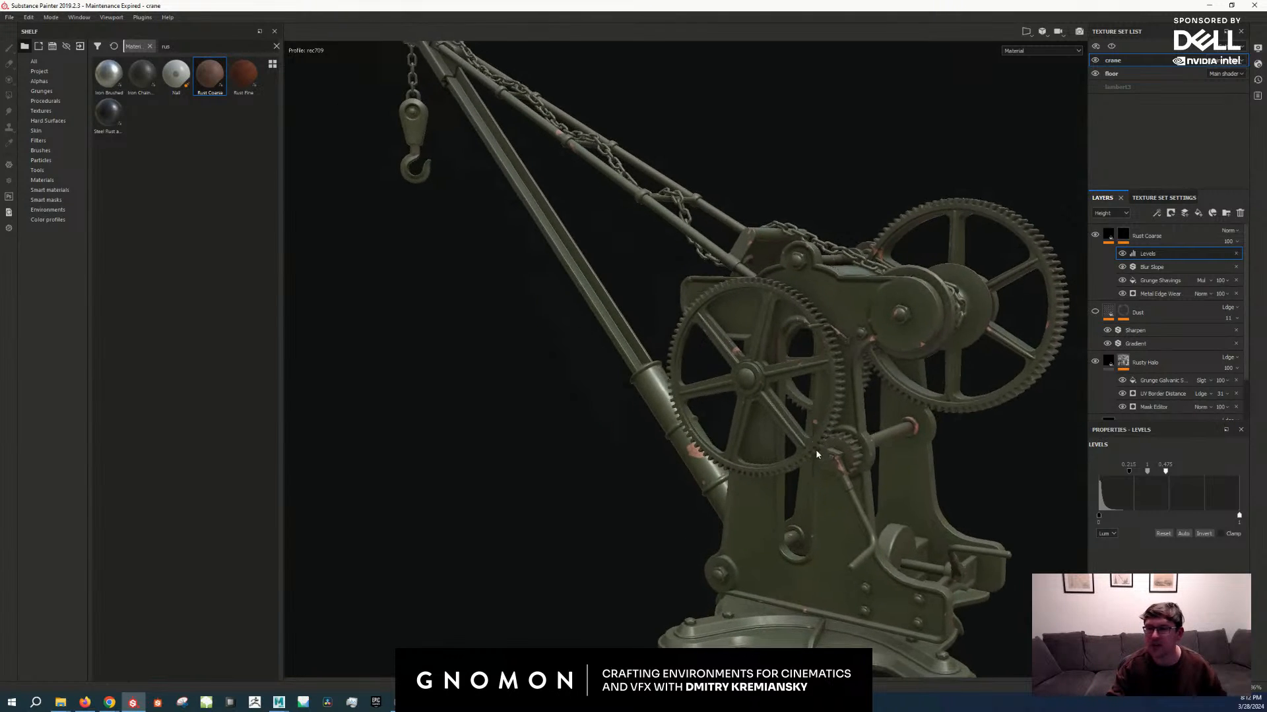
{"action": "left_click_drag", "start_coordinate": [845, 445], "coordinate": [927, 418], "text": "alt"}
{"action": "right_click_drag", "start_coordinate": [927, 418], "coordinate": [853, 413], "text": "alt"}
{"action": "left_click_drag", "start_coordinate": [854, 413], "coordinate": [785, 396], "text": "alt"}
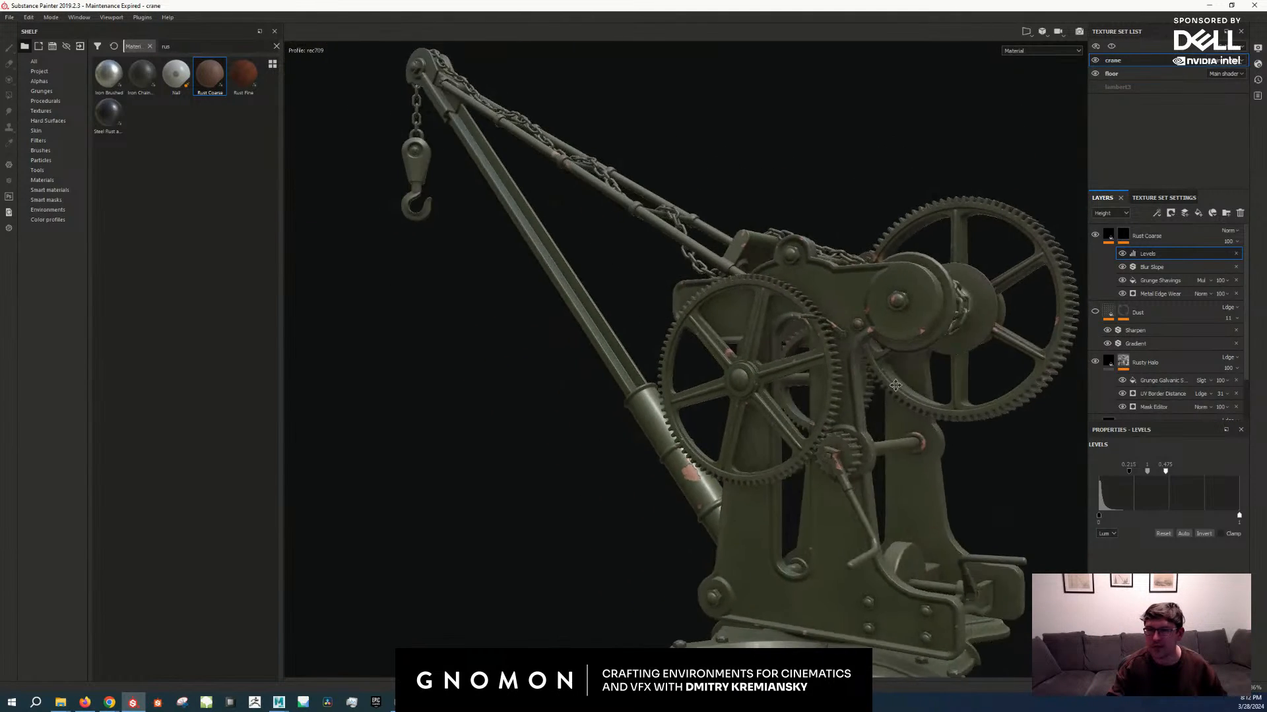
{"action": "right_click_drag", "start_coordinate": [785, 396], "coordinate": [529, 359], "text": "alt"}
{"action": "left_click_drag", "start_coordinate": [528, 359], "coordinate": [735, 393], "text": "alt"}
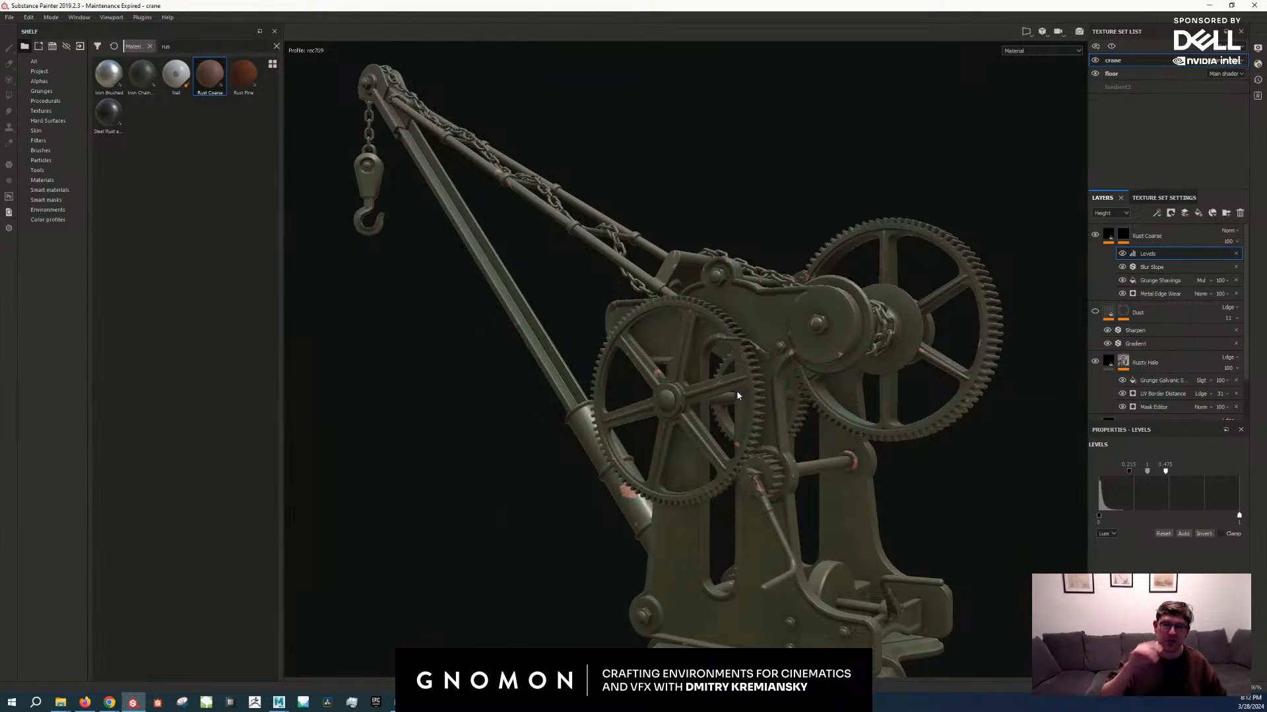
{"action": "right_click_drag", "start_coordinate": [736, 389], "coordinate": [744, 381], "text": "alt"}
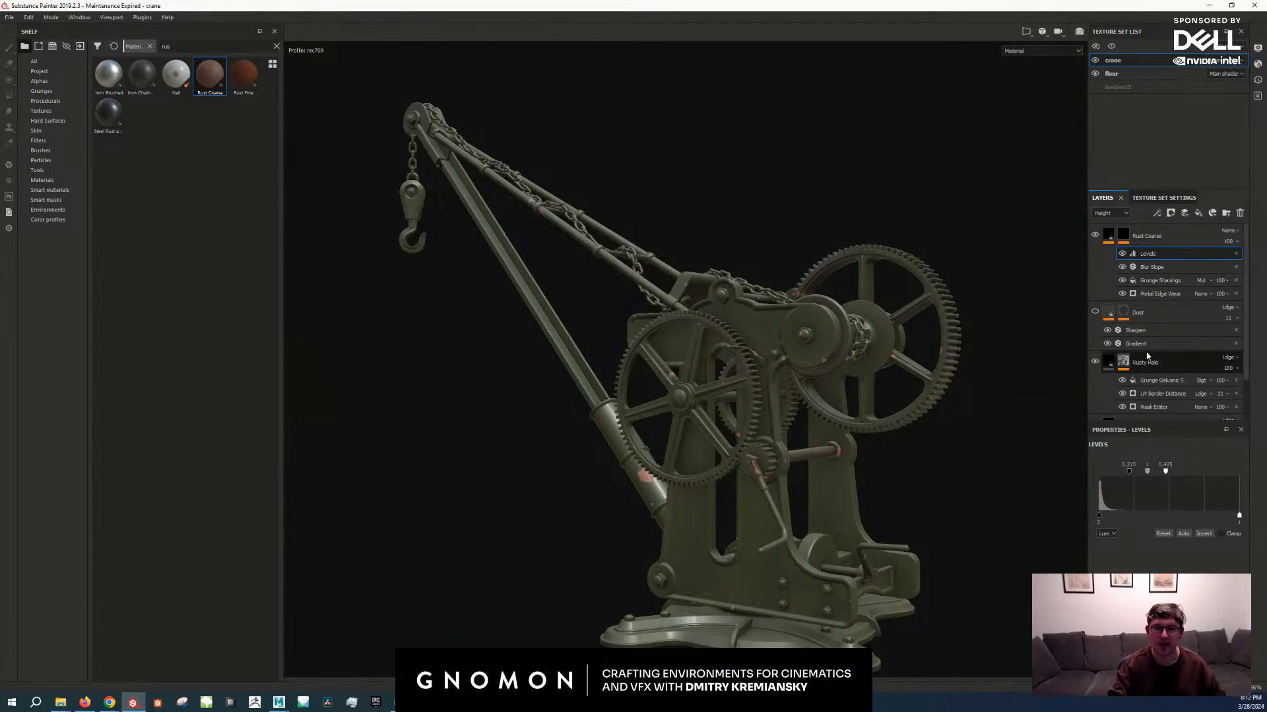
Step: Try painting extra rust patches by hand along the frame's lower edge near the bolts, using a Paint effect in the Rust Coarse mask
{"action": "left_click_drag", "start_coordinate": [758, 467], "coordinate": [783, 472], "text": "alt"}
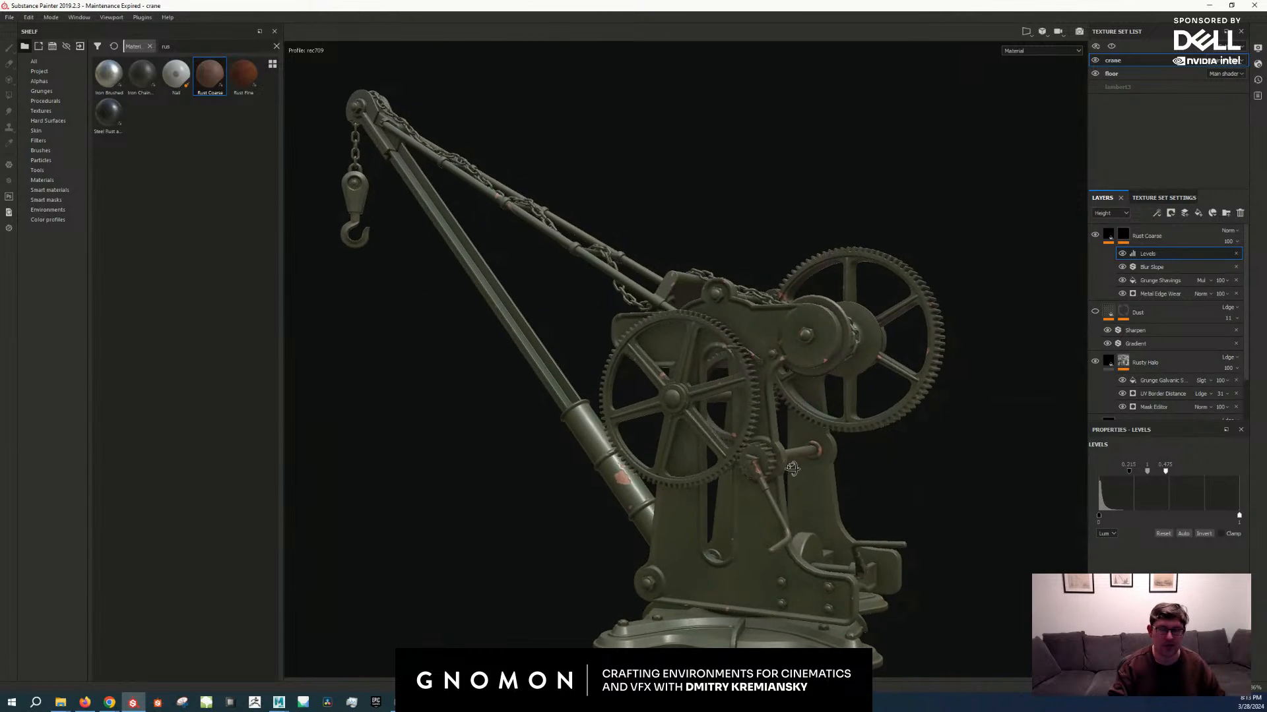
{"action": "middle_click_drag", "start_coordinate": [782, 472], "coordinate": [809, 439], "text": "alt"}
{"action": "right_click_drag", "start_coordinate": [810, 439], "coordinate": [822, 492], "text": "alt"}
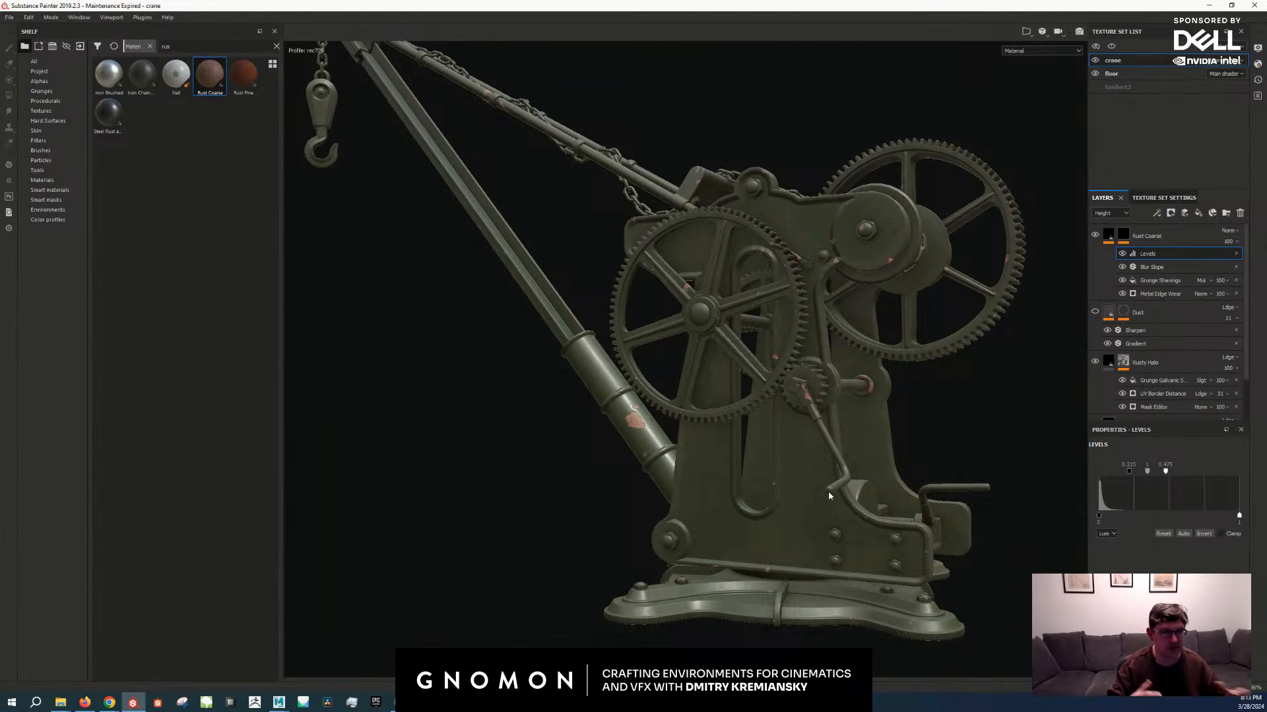
{"action": "right_click", "coordinate": [1120, 238]}
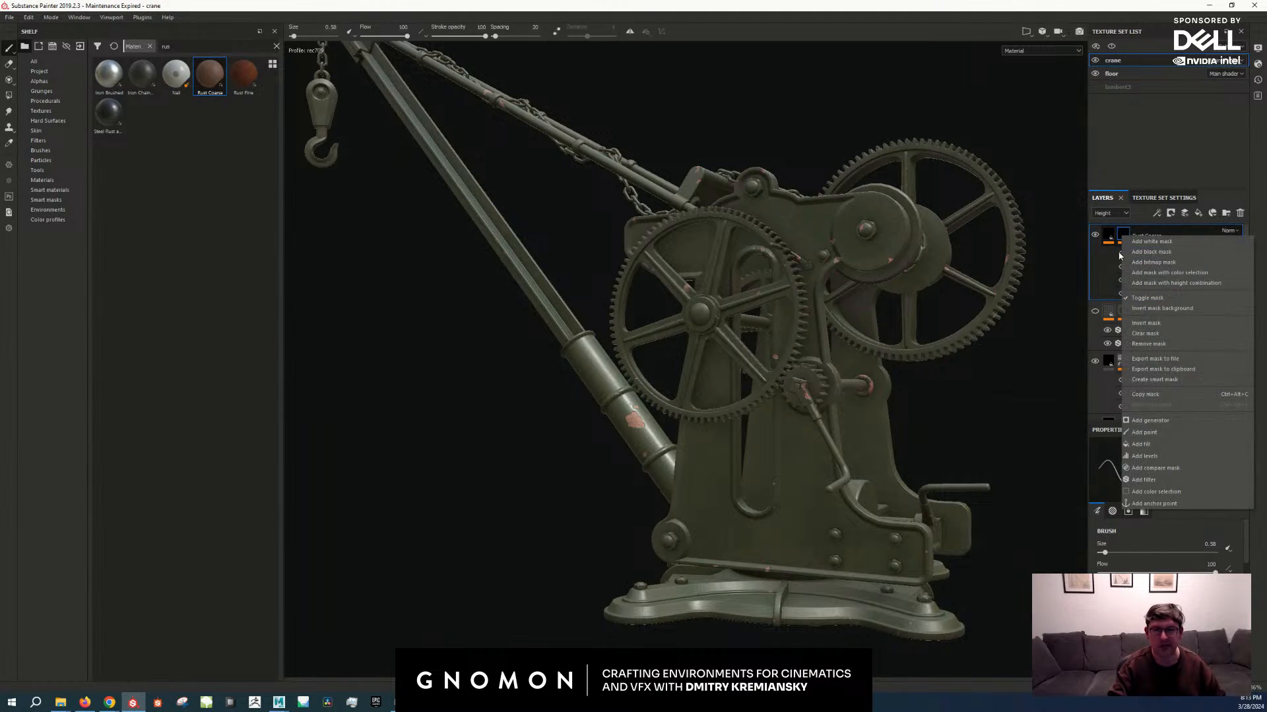
{"action": "left_click", "coordinate": [1151, 434]}
{"action": "scroll", "coordinate": [810, 567], "scroll_direction": "up", "scroll_amount": 5}
{"action": "left_click_drag", "start_coordinate": [800, 547], "coordinate": [859, 537]}
{"action": "left_click", "coordinate": [890, 520]}
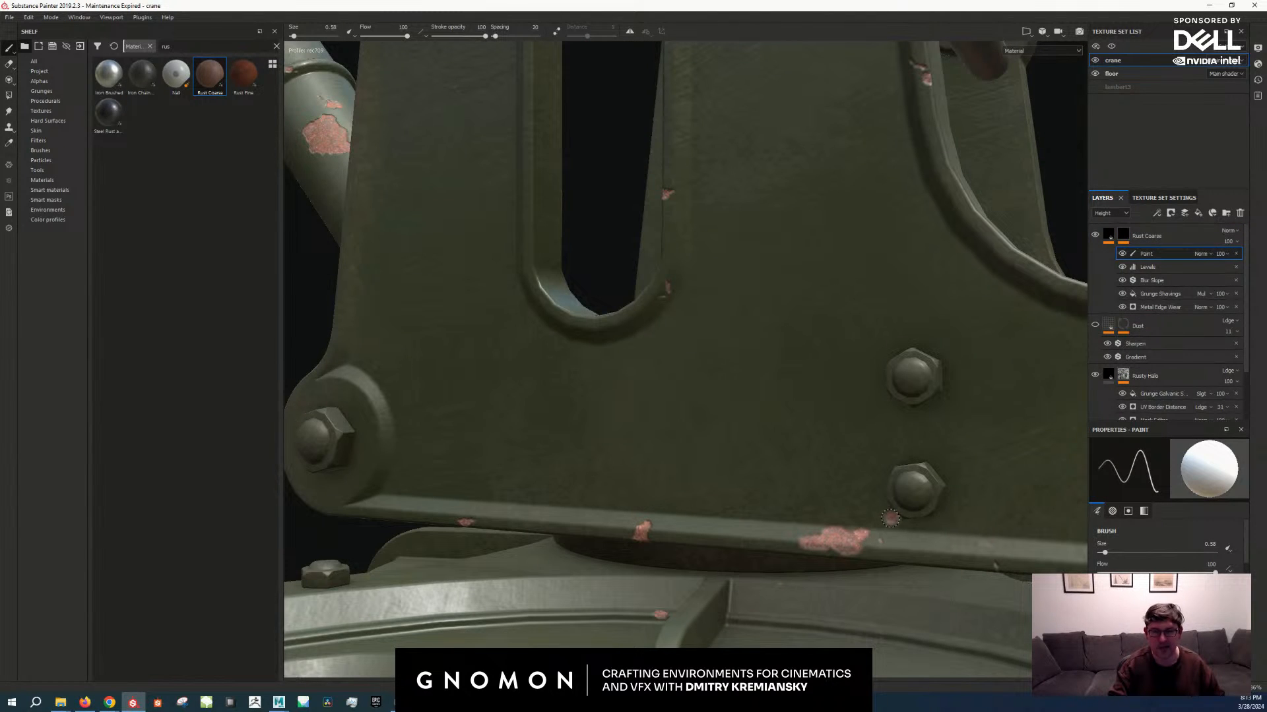
Step: Delete the Paint effect from the Rust Coarse mask, and check the whole crane
{"action": "left_click", "coordinate": [1236, 255]}
{"action": "scroll", "coordinate": [885, 379], "scroll_direction": "down", "scroll_amount": 5}
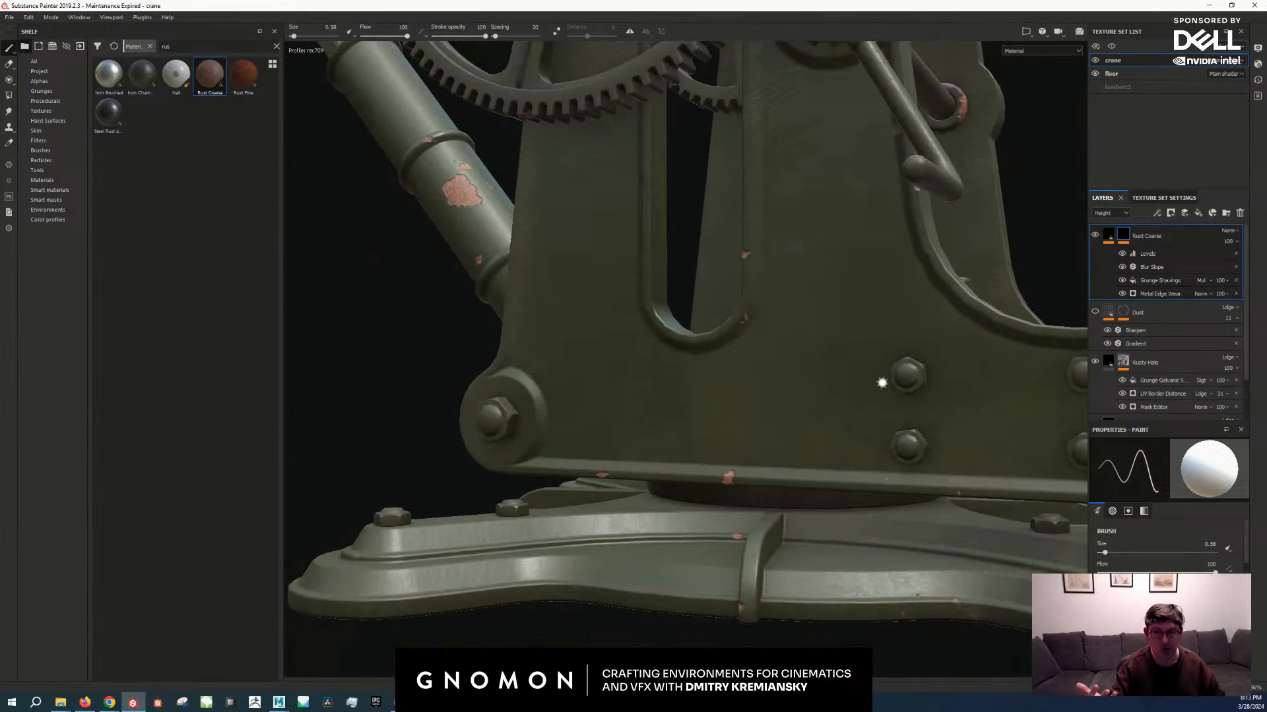
{"action": "scroll", "coordinate": [889, 390], "scroll_direction": "down", "scroll_amount": 5}
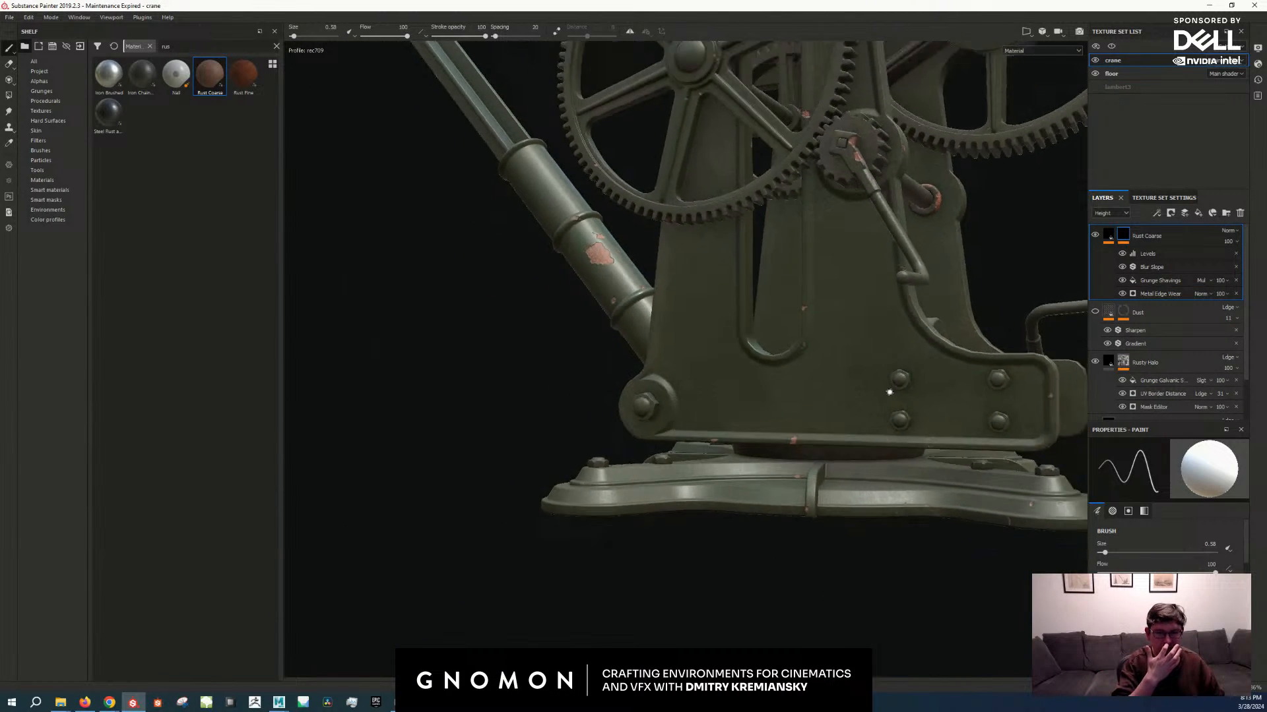
{"action": "scroll", "coordinate": [888, 386], "scroll_direction": "down", "scroll_amount": 3}
{"action": "left_click_drag", "start_coordinate": [888, 386], "coordinate": [877, 452], "text": "alt"}
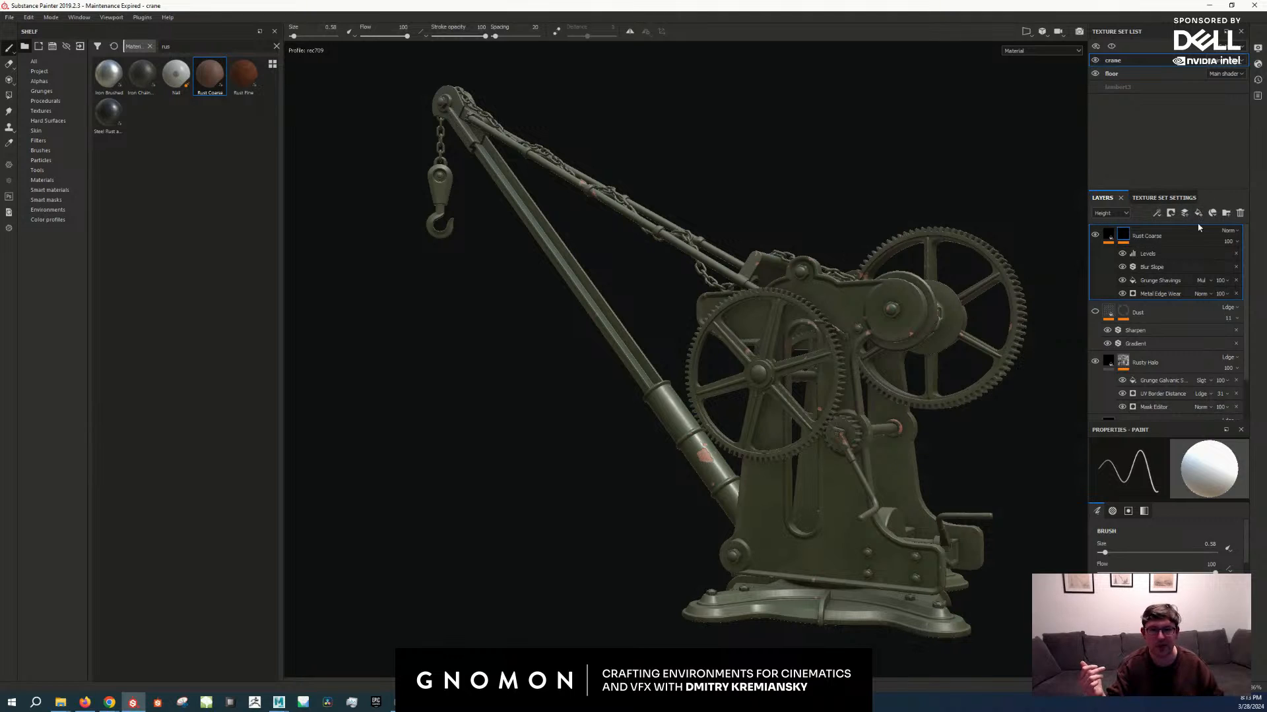
Step: Try a red colour label on the Rust Coarse layer, and clear the label again
{"action": "right_click", "coordinate": [1127, 232]}
{"action": "left_click", "coordinate": [1164, 475]}
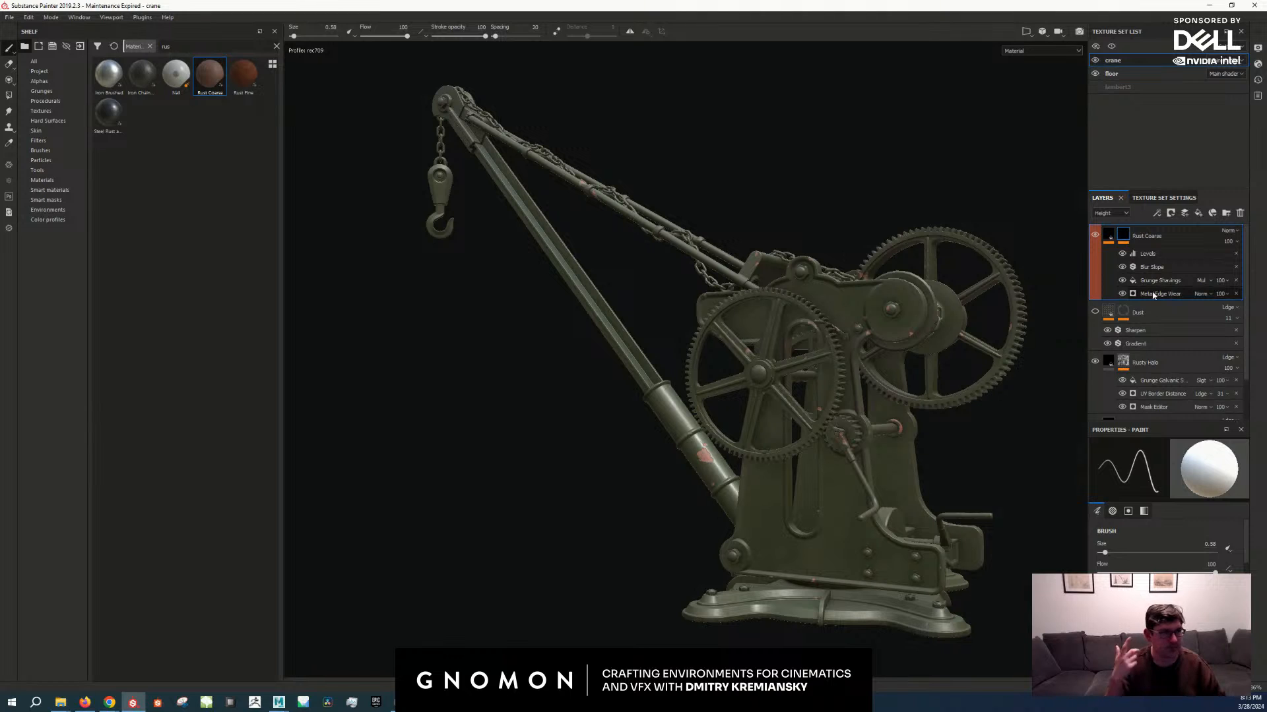
{"action": "right_click", "coordinate": [1133, 236]}
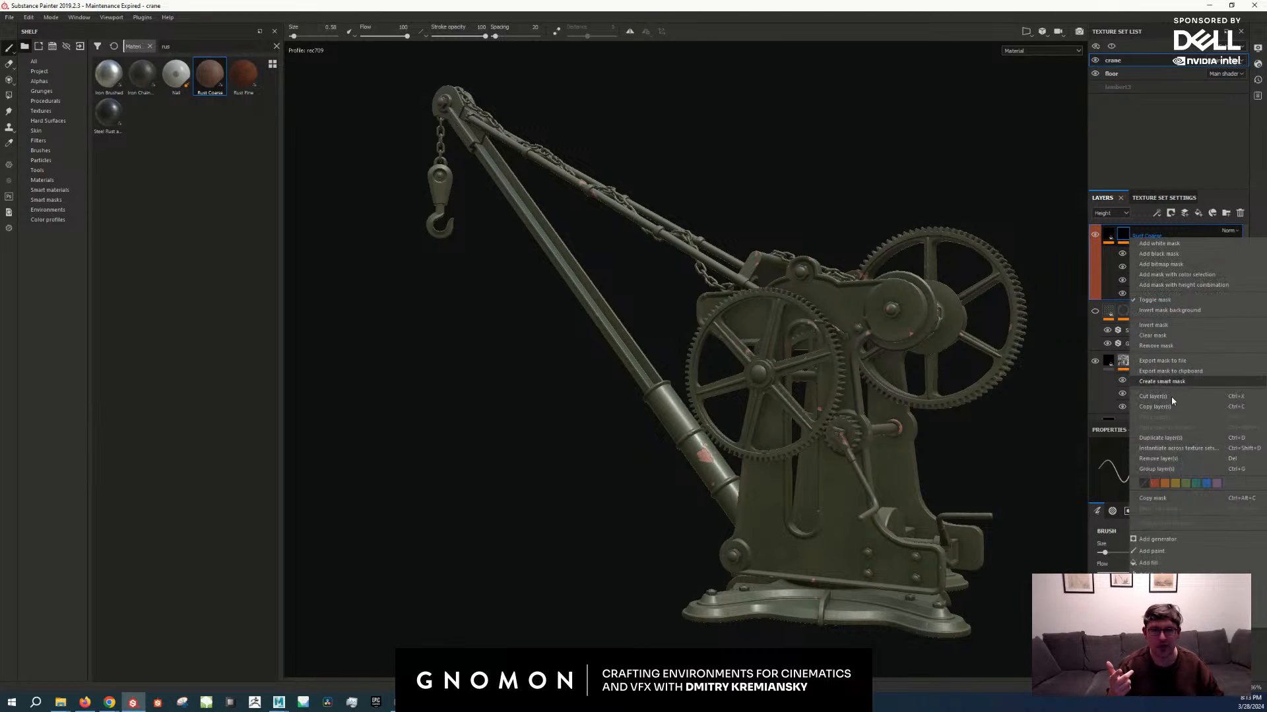
{"action": "left_click", "coordinate": [1143, 485]}
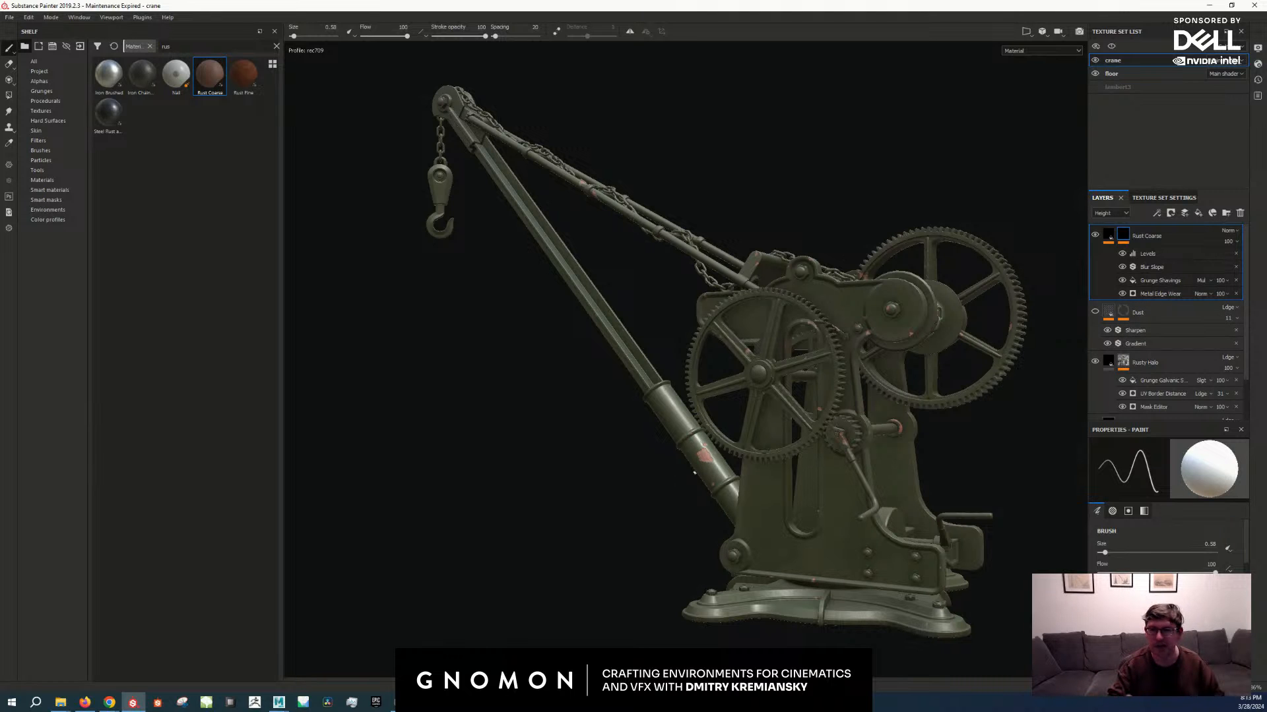
Step: Examine the rust chips on the boom sleeve, frame slot, small gear and crank handle up close
{"action": "right_click_drag", "start_coordinate": [694, 472], "coordinate": [740, 474], "text": "alt"}
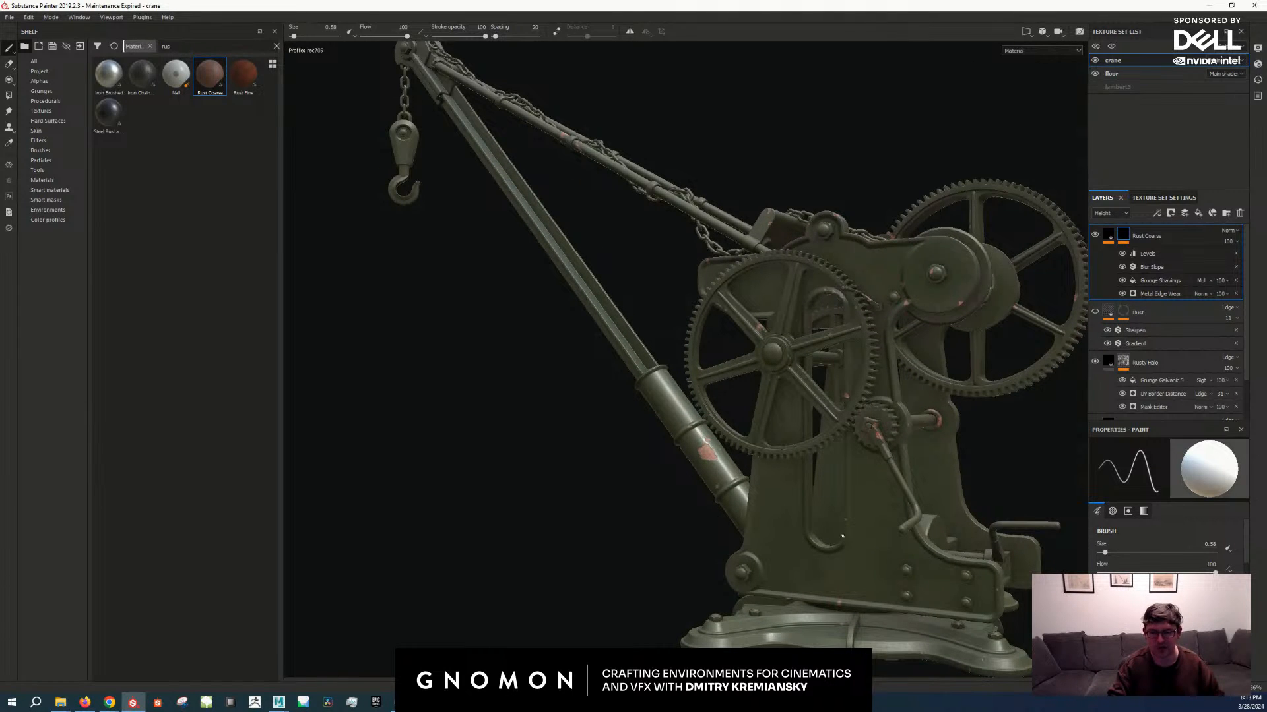
{"action": "left_click_drag", "start_coordinate": [850, 603], "coordinate": [887, 587], "text": "alt"}
{"action": "scroll", "coordinate": [862, 513], "scroll_direction": "up", "scroll_amount": 3}
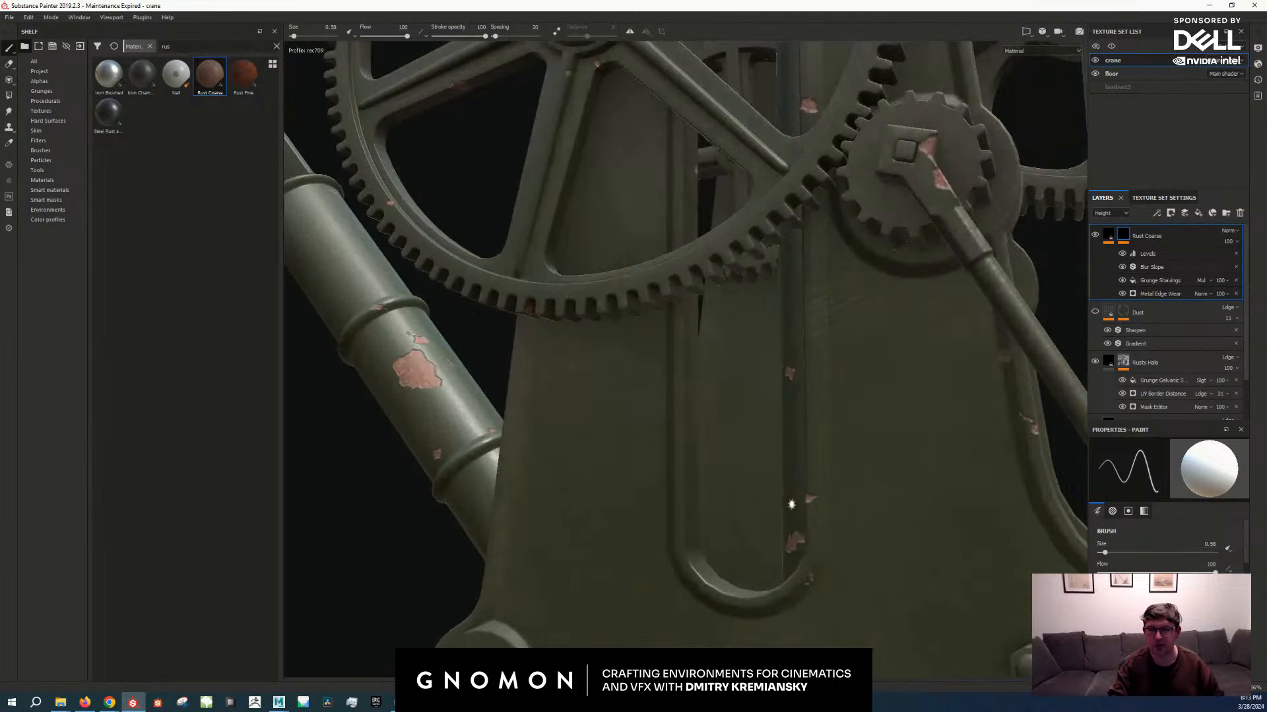
{"action": "scroll", "coordinate": [814, 509], "scroll_direction": "up", "scroll_amount": 3}
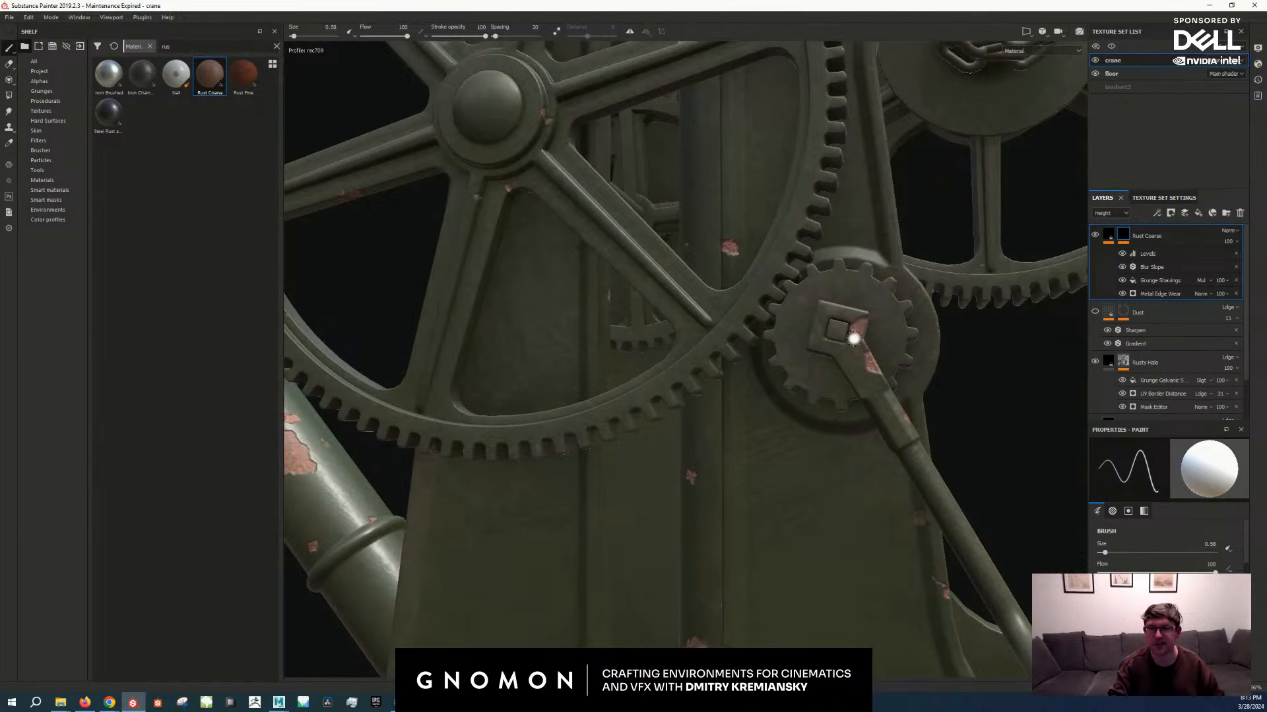
{"action": "right_click_drag", "start_coordinate": [854, 339], "coordinate": [710, 228], "text": "alt"}
{"action": "middle_click_drag", "start_coordinate": [709, 217], "coordinate": [853, 401], "text": "alt"}
{"action": "mouse_move", "coordinate": [782, 287]}
{"action": "right_mouse_down", "text": "alt"}
{"action": "mouse_move", "coordinate": [762, 298]}
{"action": "mouse_move", "coordinate": [758, 349]}
{"action": "right_mouse_up", "text": "alt"}
Step: Try rotating the Grunge Shavings fill's UV transformation to 96.12 degrees, check the rust patches on the crane, and undo the rotation
{"action": "left_click", "coordinate": [1159, 282]}
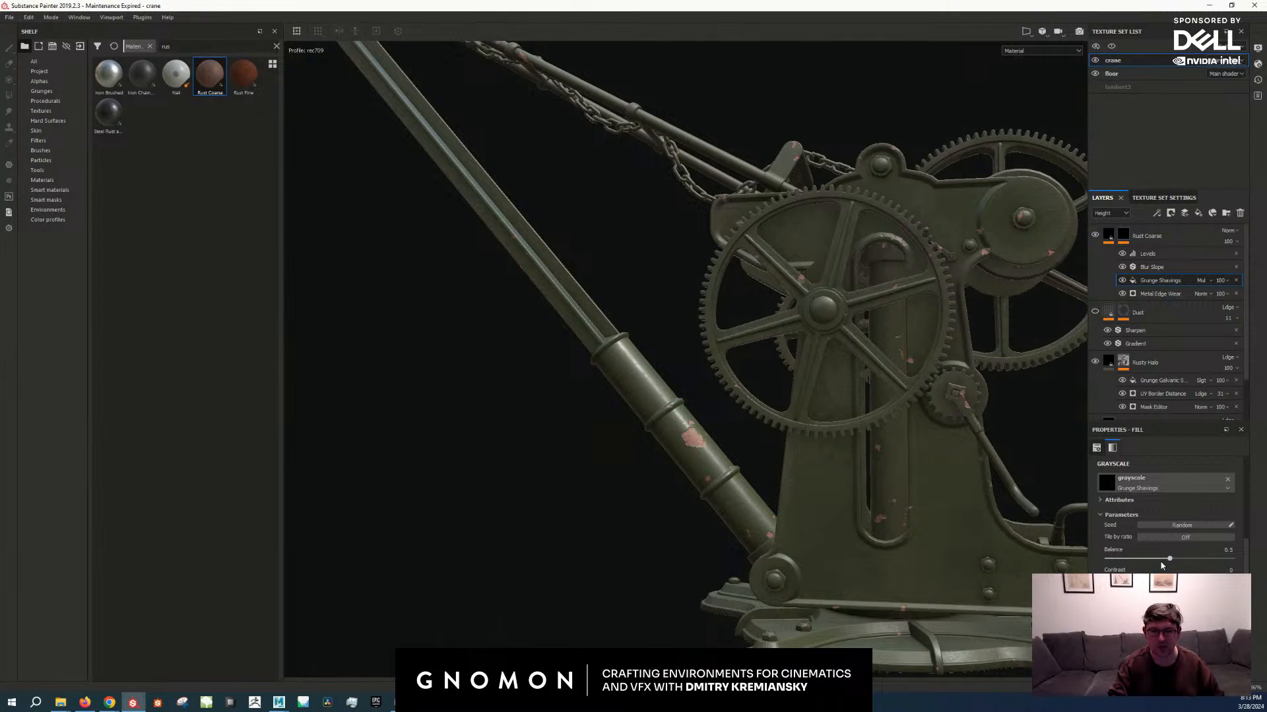
{"action": "scroll", "coordinate": [1180, 543], "scroll_direction": "up", "scroll_amount": 4}
{"action": "left_click", "coordinate": [1152, 544]}
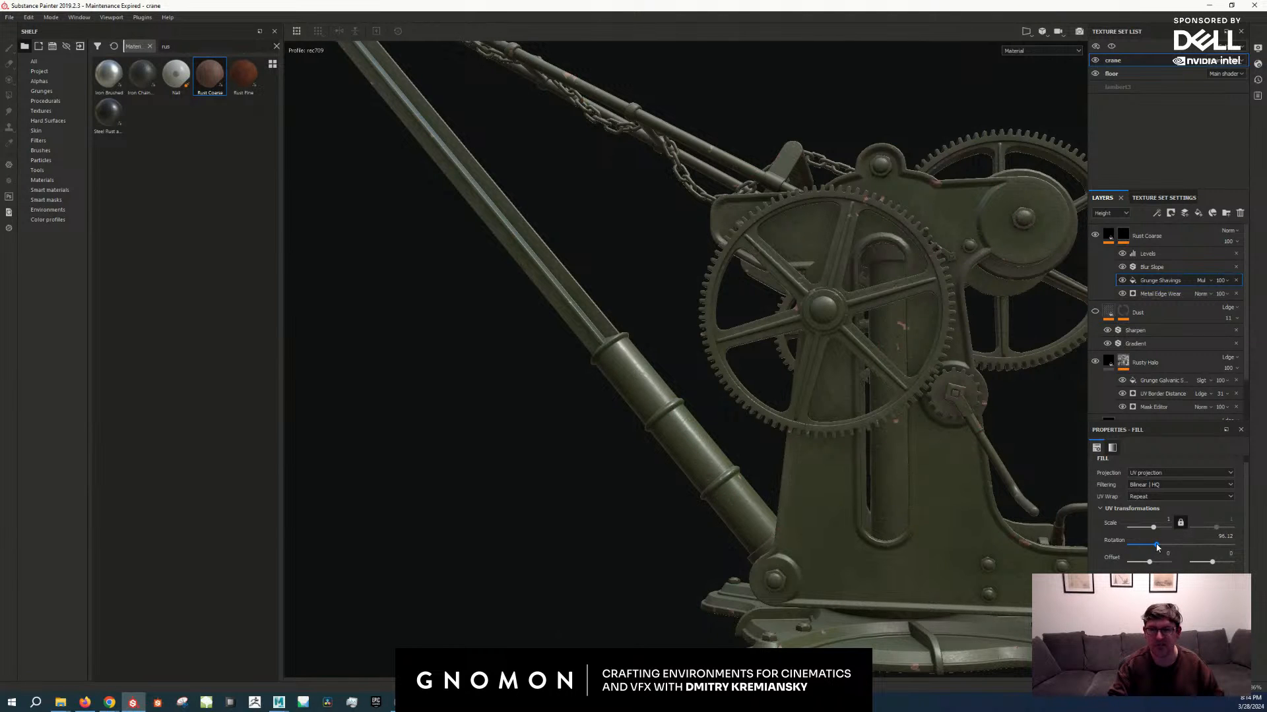
{"action": "right_click_drag", "start_coordinate": [950, 485], "coordinate": [826, 458], "text": "alt"}
{"action": "left_click_drag", "start_coordinate": [826, 458], "coordinate": [907, 431], "text": "alt"}
{"action": "key", "text": "ctrl+z"}
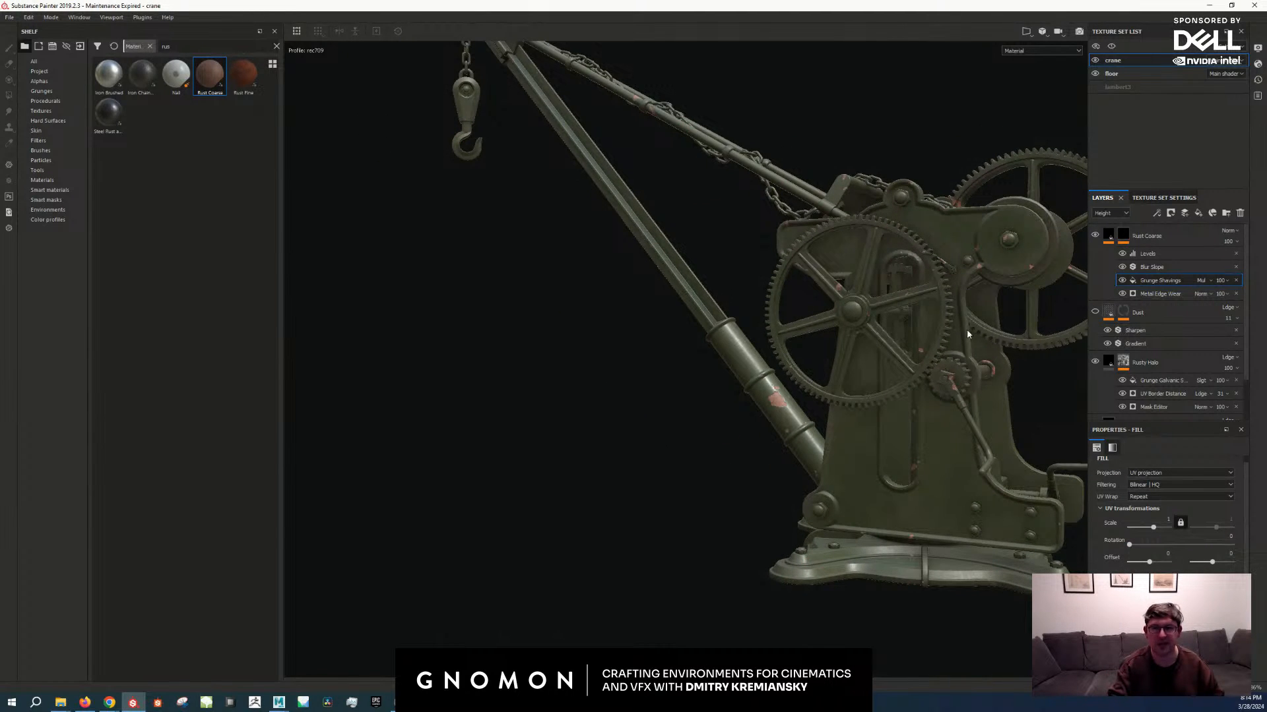
Step: Examine the rust patches across the crane's arm, gears and drum, including a close view of the lower tube
{"action": "right_click_drag", "start_coordinate": [967, 330], "coordinate": [910, 369], "text": "alt"}
{"action": "left_click_drag", "start_coordinate": [911, 370], "coordinate": [860, 432], "text": "alt"}
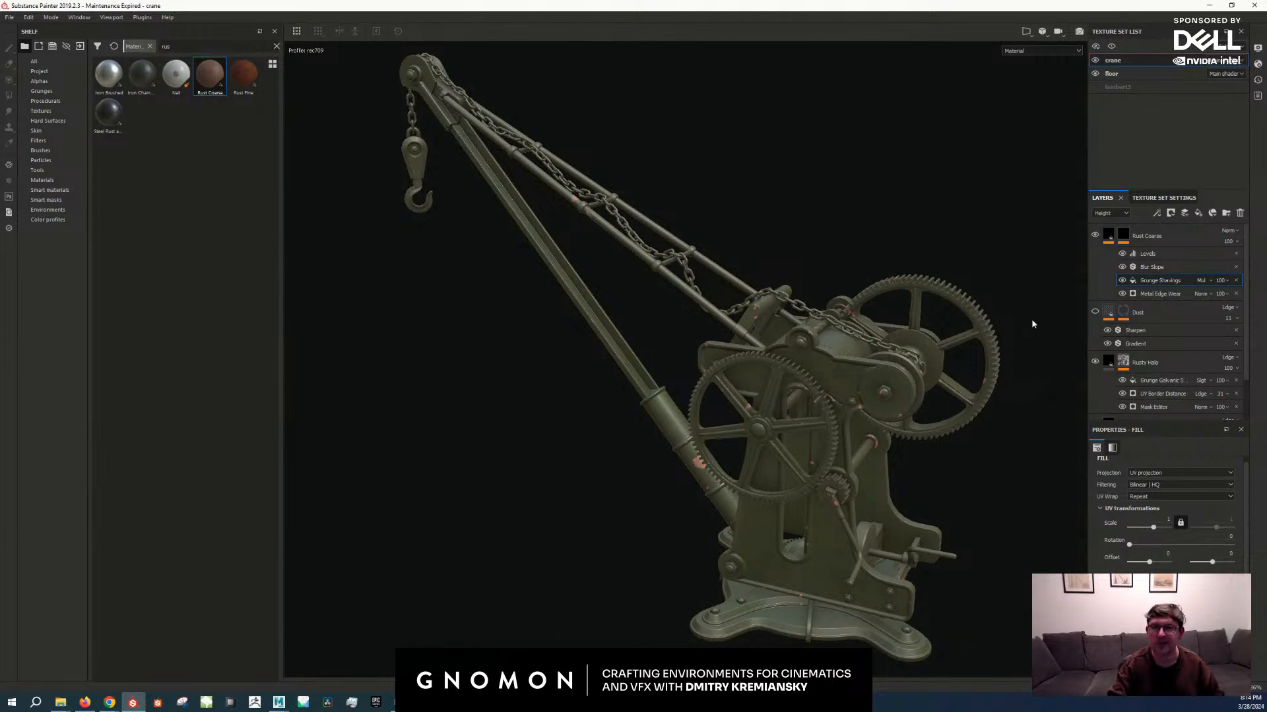
{"action": "left_click_drag", "start_coordinate": [1031, 318], "coordinate": [897, 394], "text": "alt"}
{"action": "right_click_drag", "start_coordinate": [897, 394], "coordinate": [935, 342], "text": "alt"}
{"action": "scroll", "coordinate": [914, 467], "scroll_direction": "up", "scroll_amount": 4}
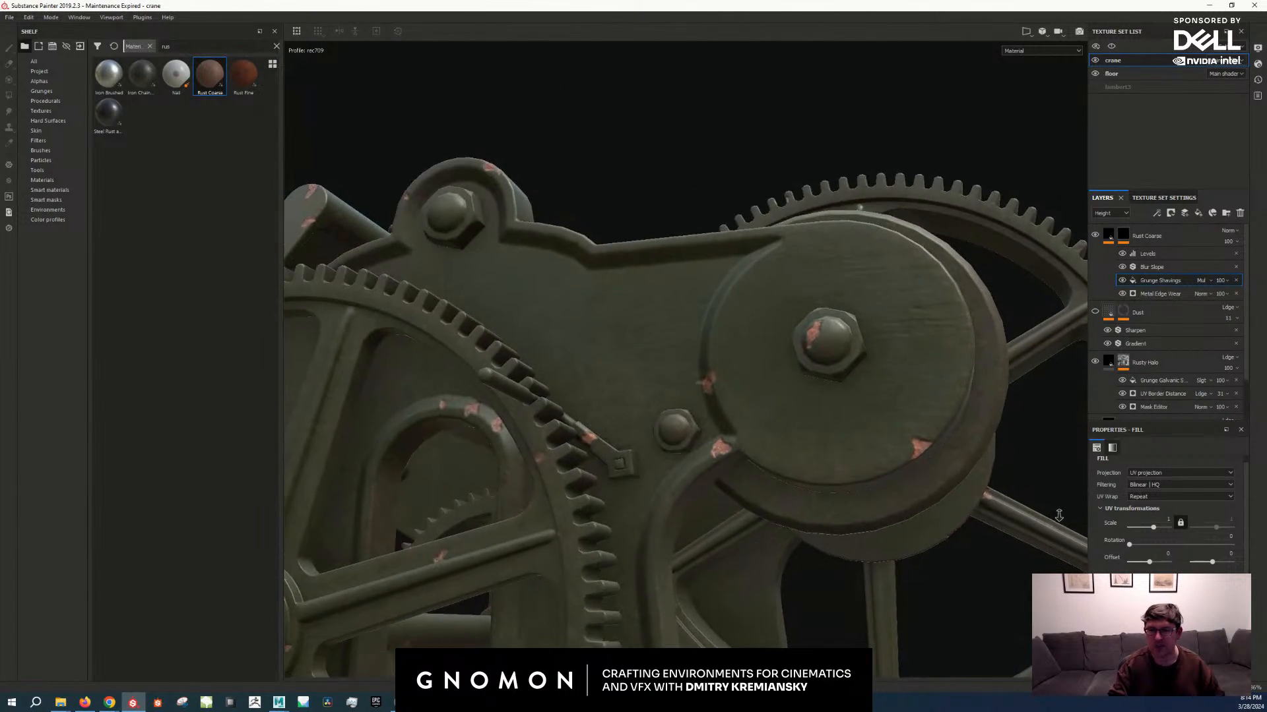
{"action": "scroll", "coordinate": [914, 467], "scroll_direction": "down", "scroll_amount": 6}
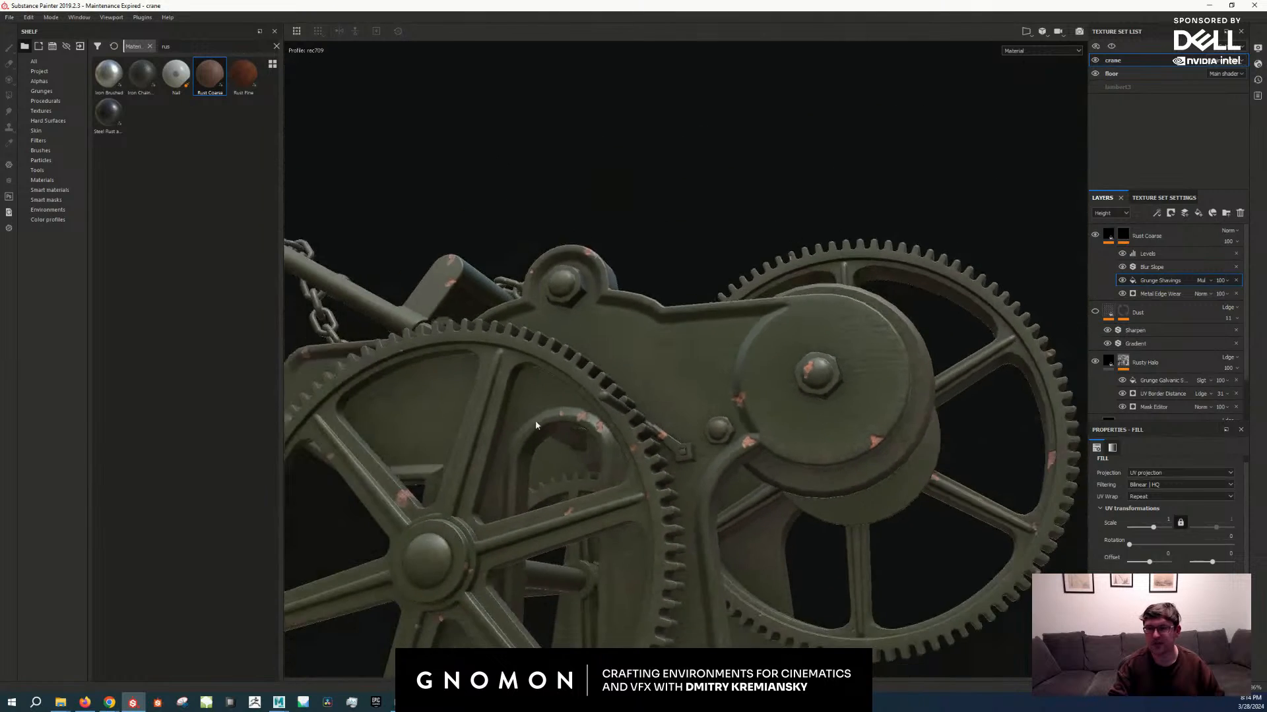
{"action": "scroll", "coordinate": [457, 366], "scroll_direction": "up", "scroll_amount": 6}
{"action": "scroll", "coordinate": [457, 366], "scroll_direction": "up", "scroll_amount": 6}
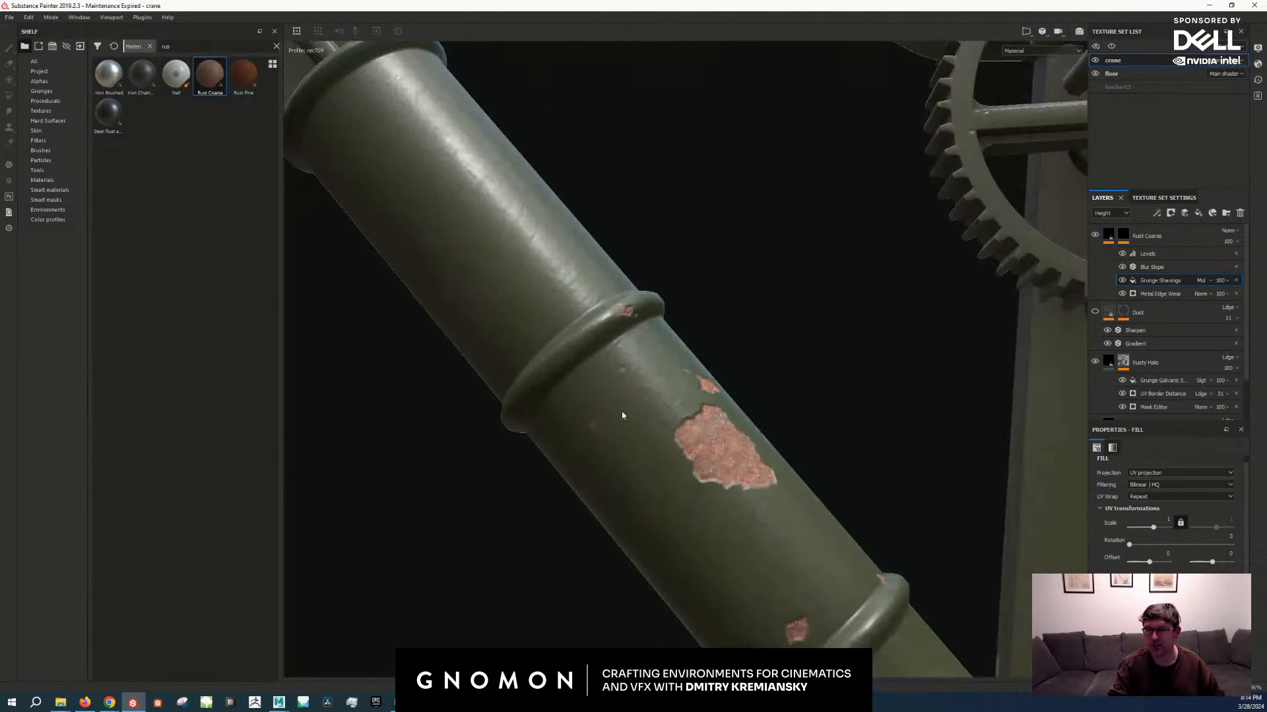
Step: Add an anchor point on top of the Rust Coarse layer's mask stack and check the mask on its own
{"action": "right_click", "coordinate": [1123, 235]}
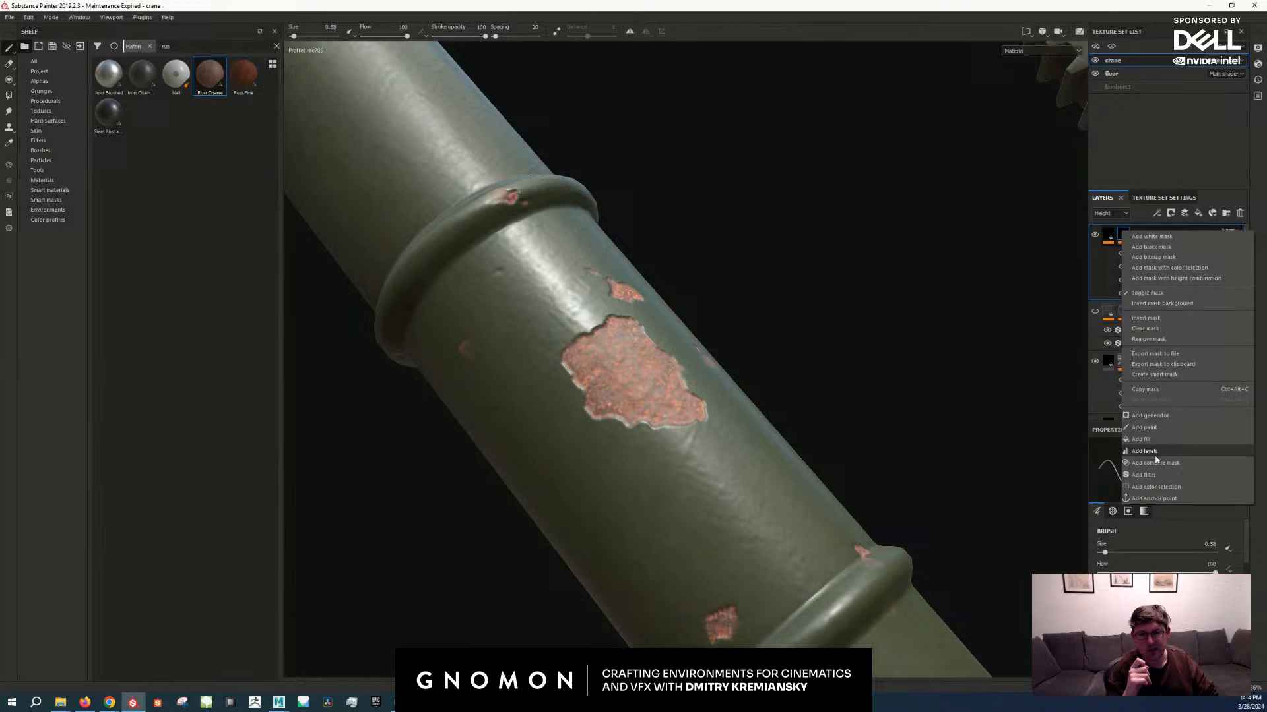
{"action": "left_click", "coordinate": [1155, 499]}
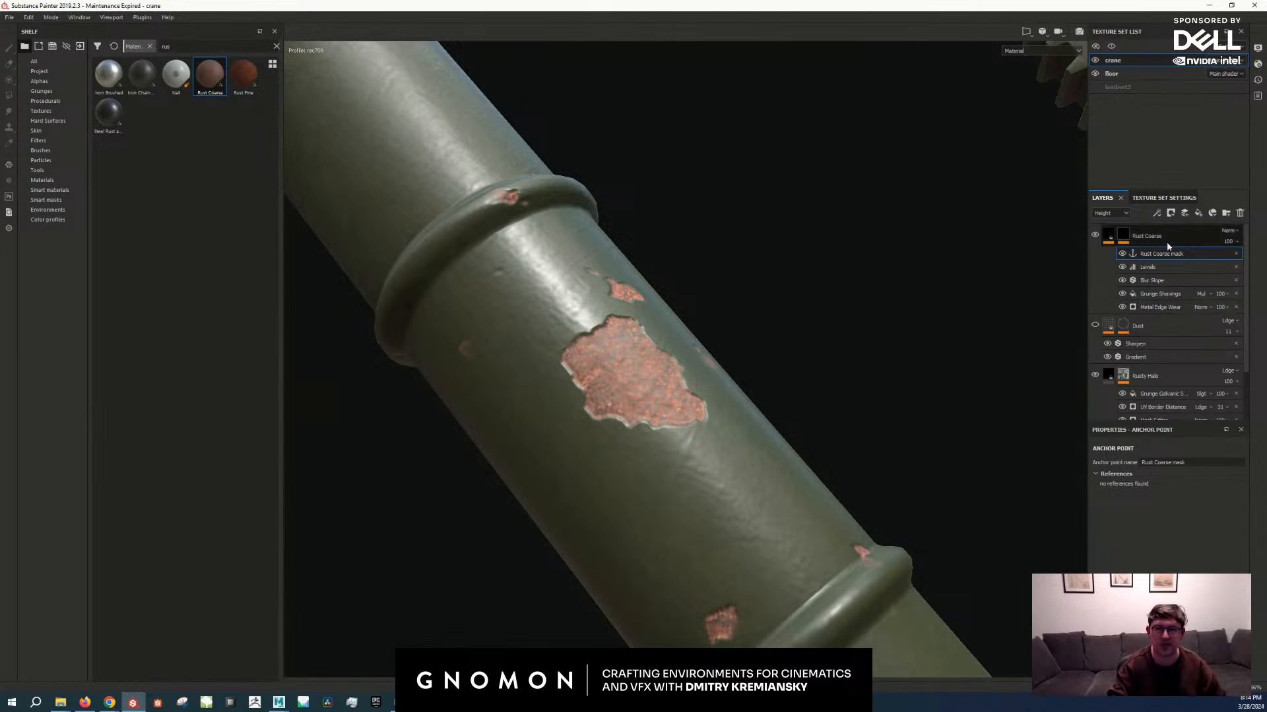
{"action": "left_click", "coordinate": [1126, 239], "text": "alt"}
{"action": "scroll", "coordinate": [804, 554], "scroll_direction": "down", "scroll_amount": 5}
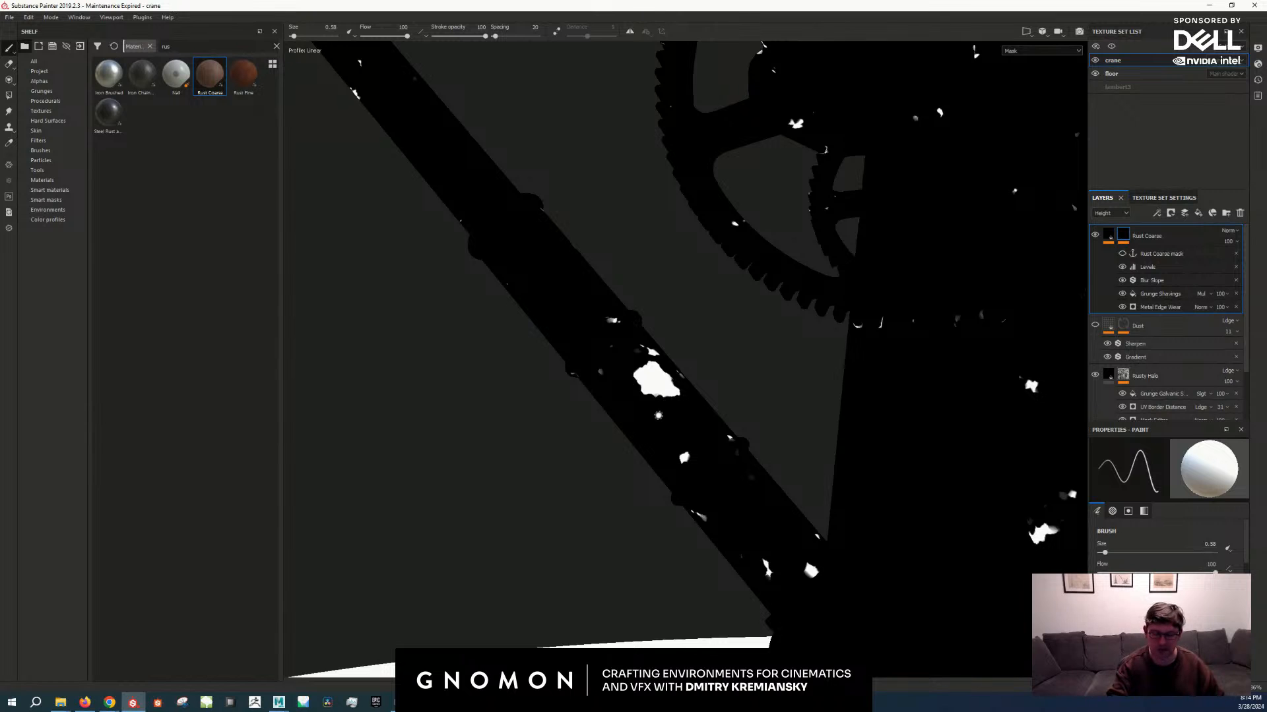
{"action": "key", "text": "m"}
{"action": "scroll", "coordinate": [660, 405], "scroll_direction": "up", "scroll_amount": 5}
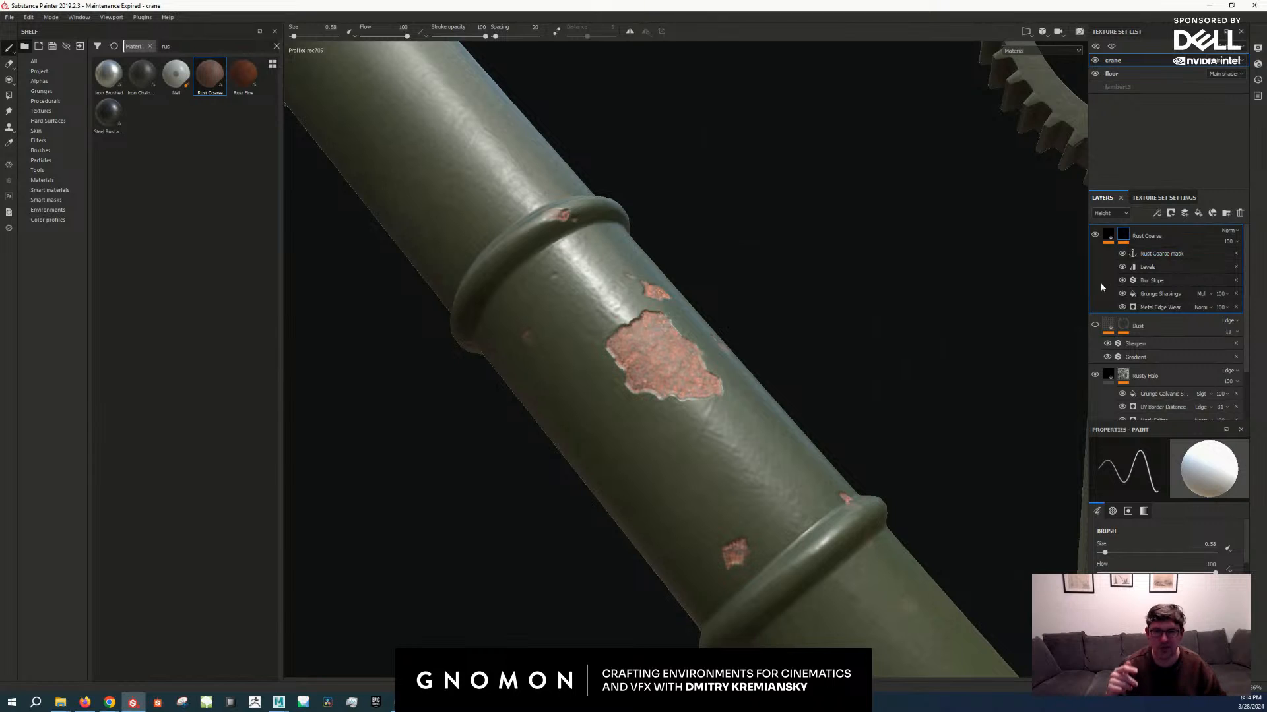
Step: Try a Blur filter above the anchor point in the Rust Coarse mask and remove it
{"action": "right_click", "coordinate": [1123, 236]}
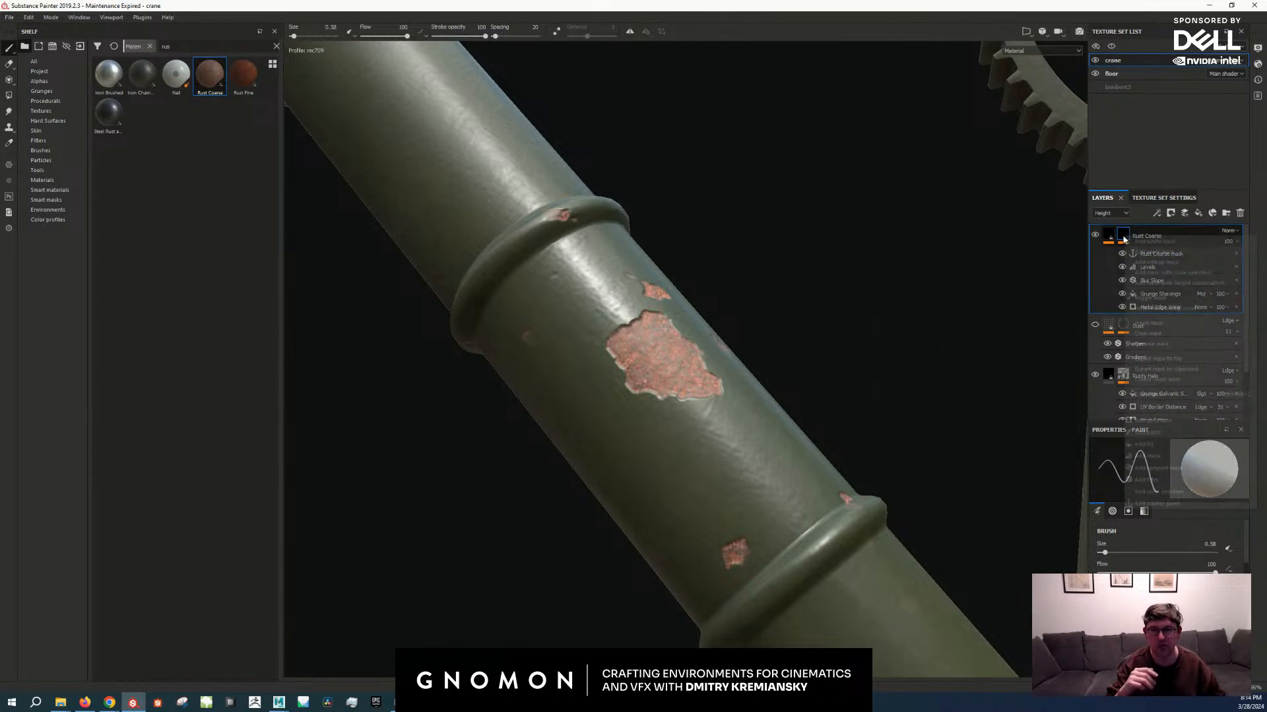
{"action": "left_click", "coordinate": [1148, 479]}
{"action": "left_click", "coordinate": [1193, 464]}
{"action": "left_click", "coordinate": [1137, 499]}
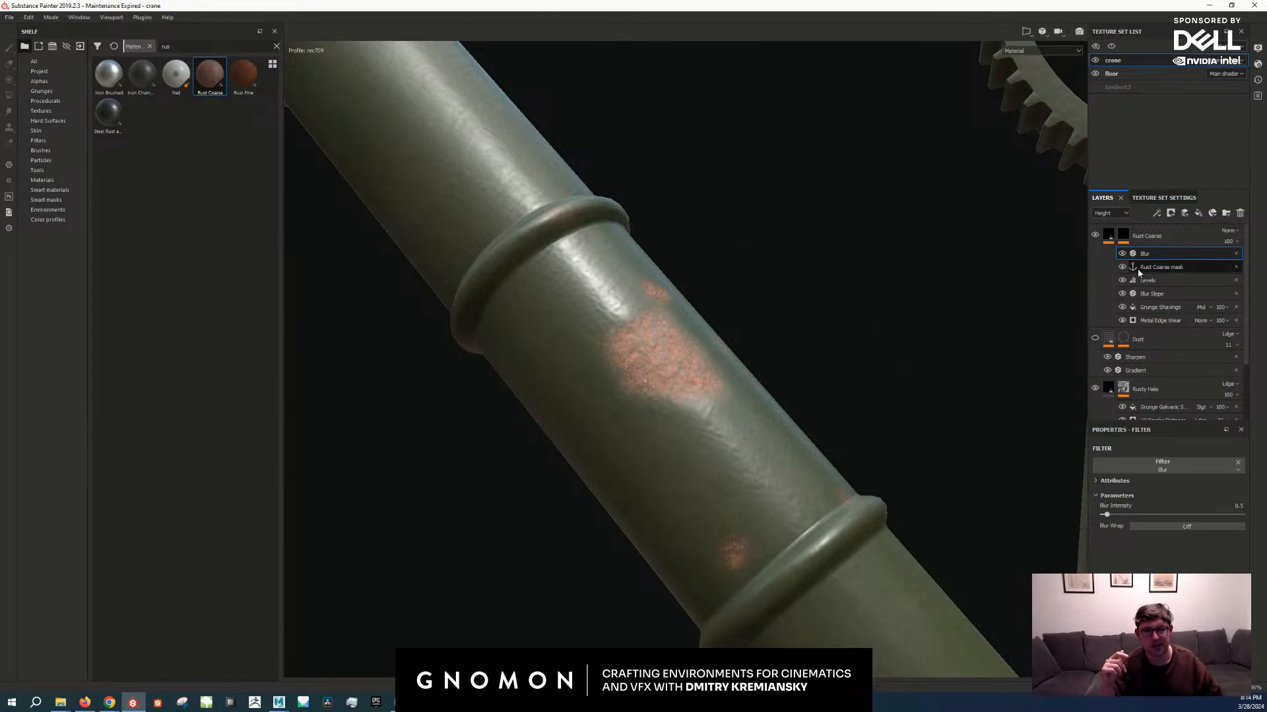
{"action": "left_click", "coordinate": [1237, 254]}
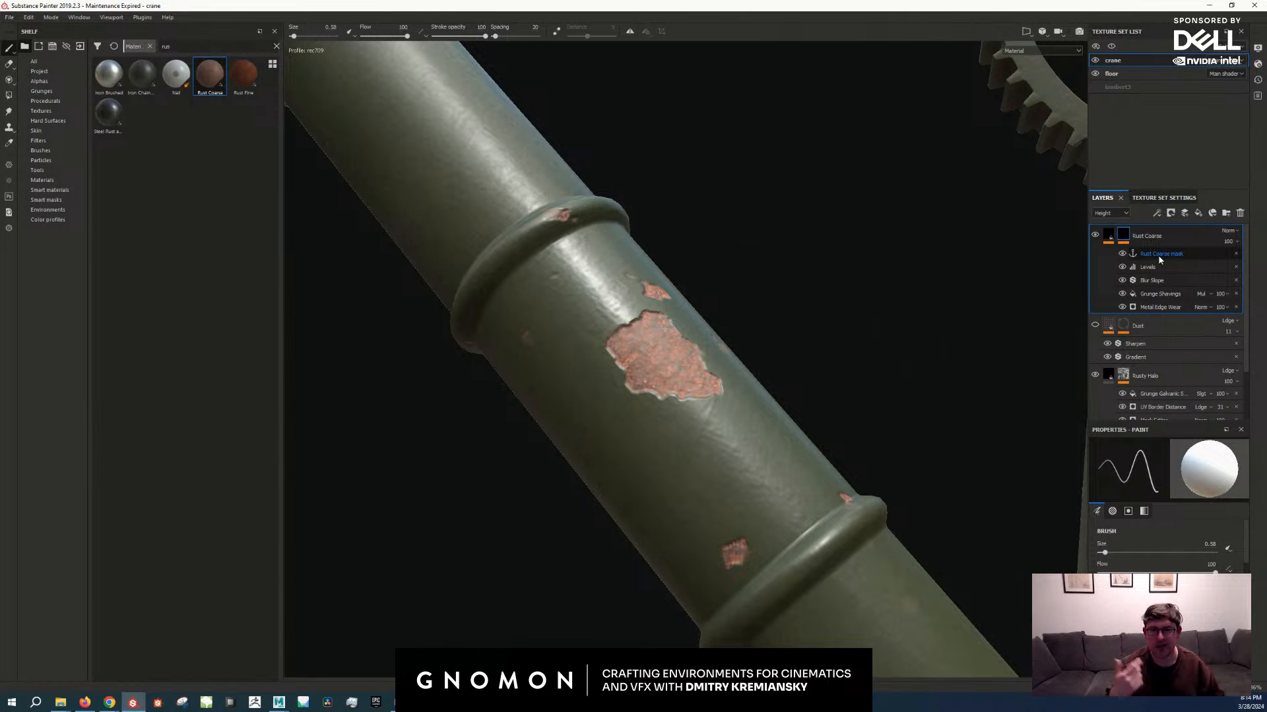
Step: Inspect the Rust Coarse mask on its own over the whole crane and compare it with the rust in the material view
{"action": "left_click", "coordinate": [1123, 236], "text": "alt"}
{"action": "scroll", "coordinate": [658, 397], "scroll_direction": "down", "scroll_amount": 5}
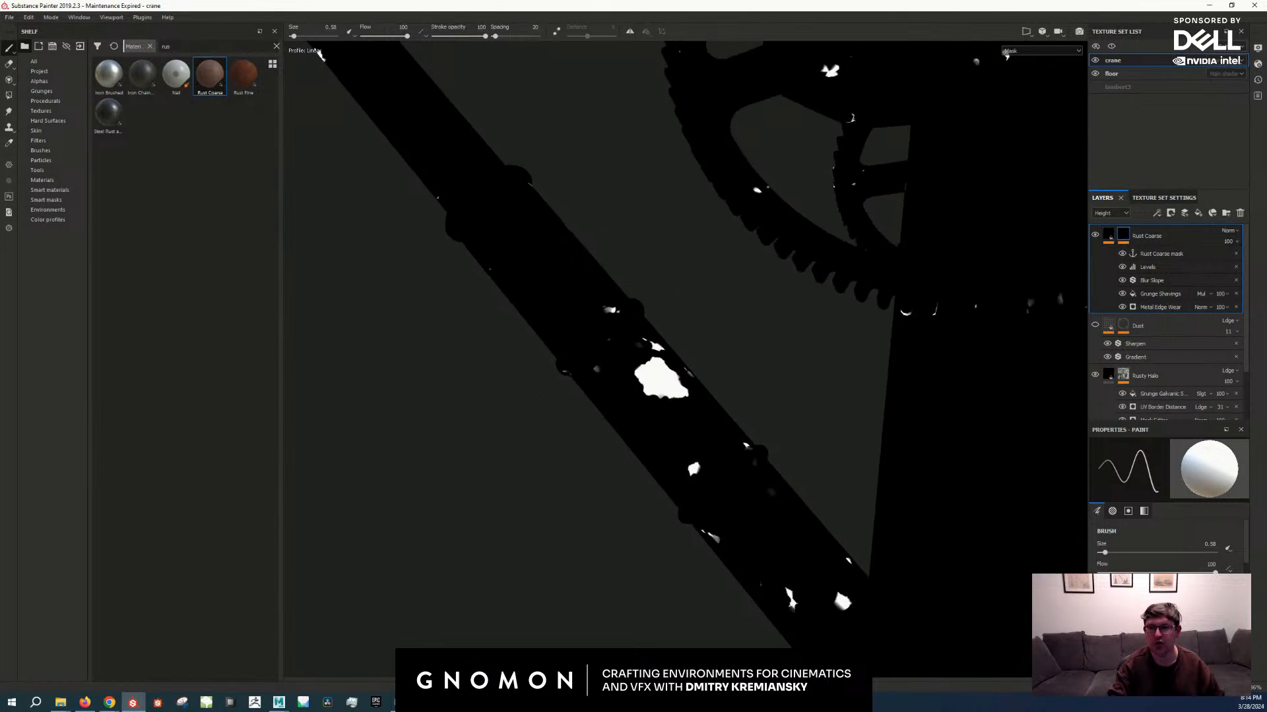
{"action": "scroll", "coordinate": [319, 54], "scroll_direction": "down", "scroll_amount": 10}
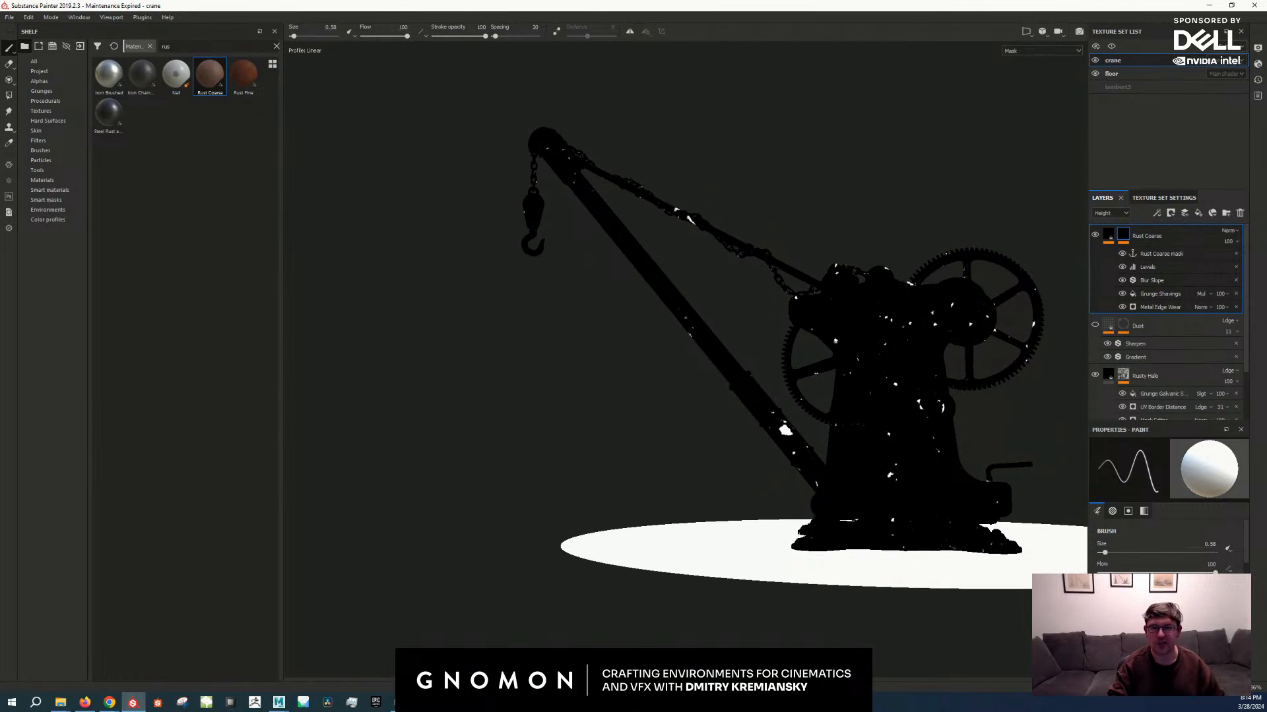
{"action": "scroll", "coordinate": [847, 423], "scroll_direction": "up", "scroll_amount": 4}
{"action": "key", "text": "m"}
{"action": "scroll", "coordinate": [838, 481], "scroll_direction": "down", "scroll_amount": 3}
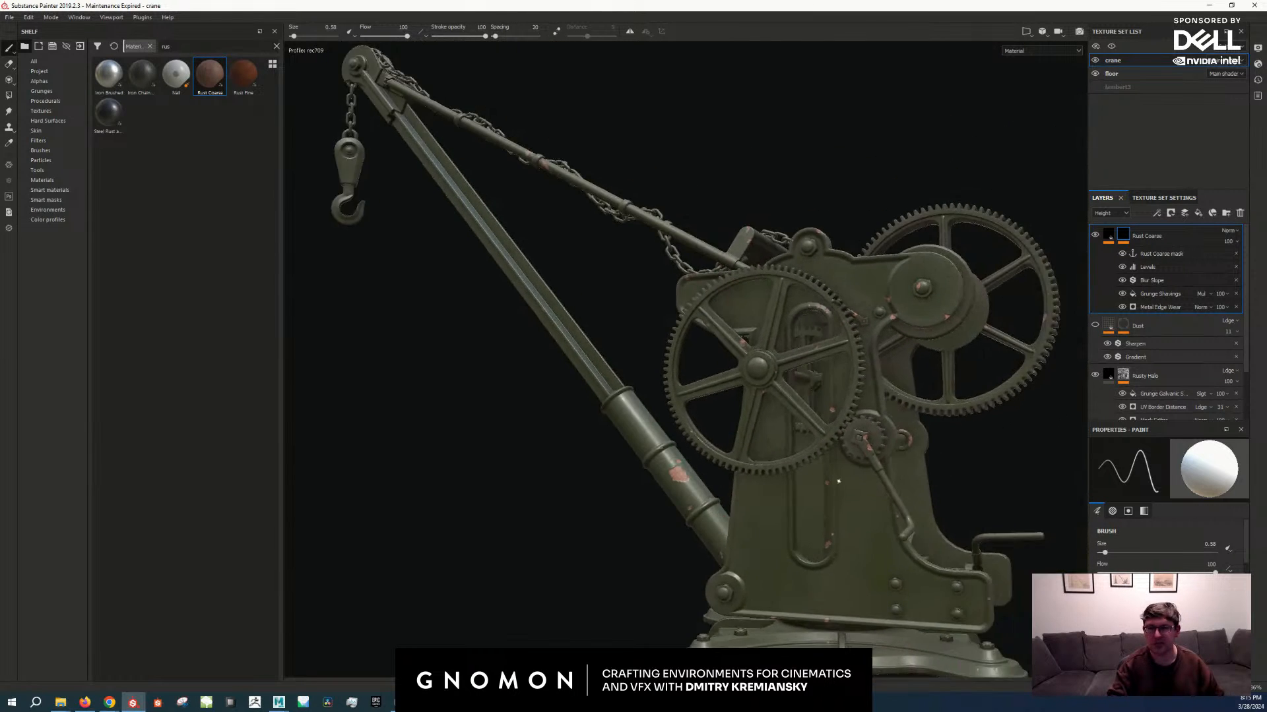
{"action": "scroll", "coordinate": [851, 476], "scroll_direction": "up", "scroll_amount": 3}
{"action": "scroll", "coordinate": [850, 476], "scroll_direction": "up", "scroll_amount": 2}
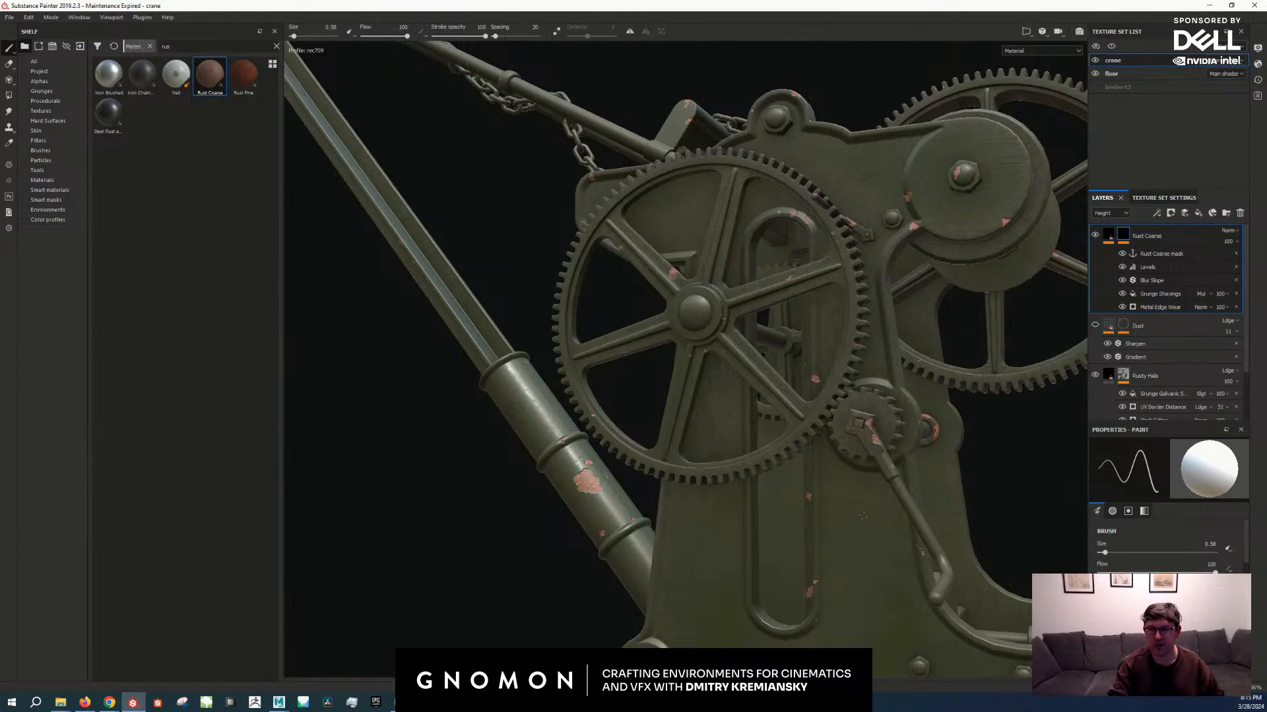
{"action": "scroll", "coordinate": [871, 512], "scroll_direction": "down", "scroll_amount": 5}
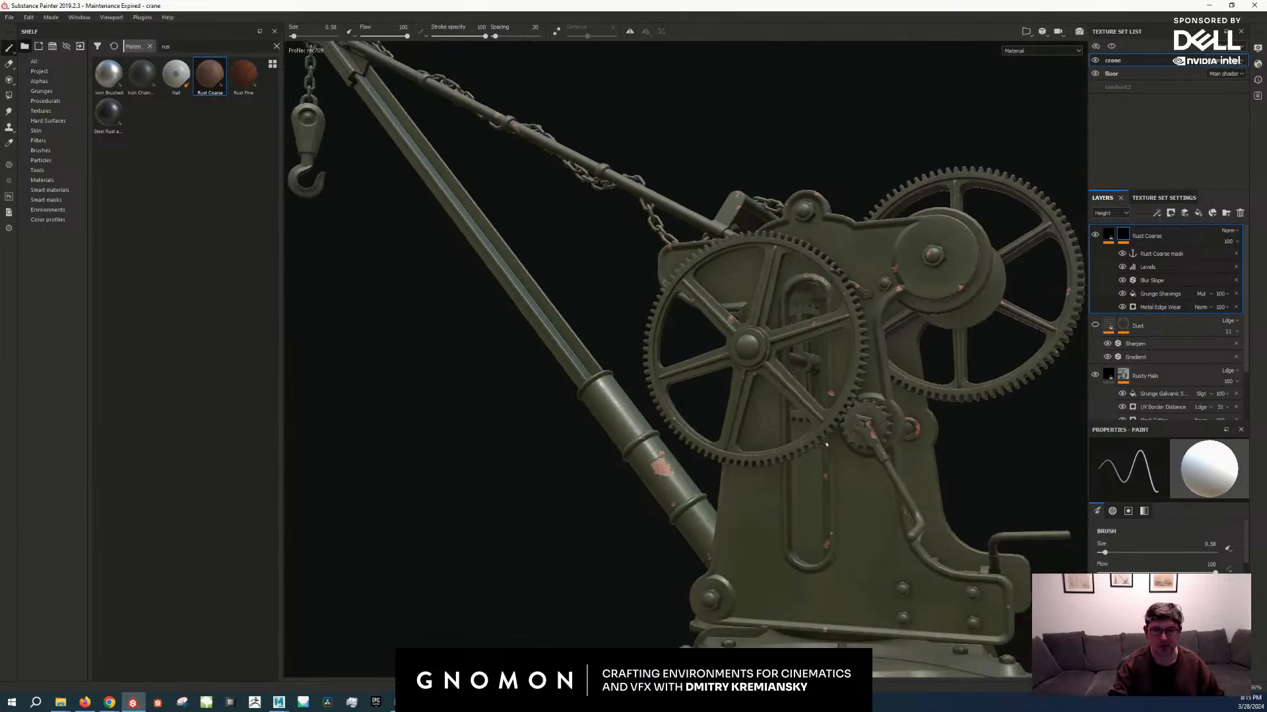
{"action": "scroll", "coordinate": [759, 494], "scroll_direction": "up", "scroll_amount": 3}
{"action": "scroll", "coordinate": [759, 494], "scroll_direction": "up", "scroll_amount": 4}
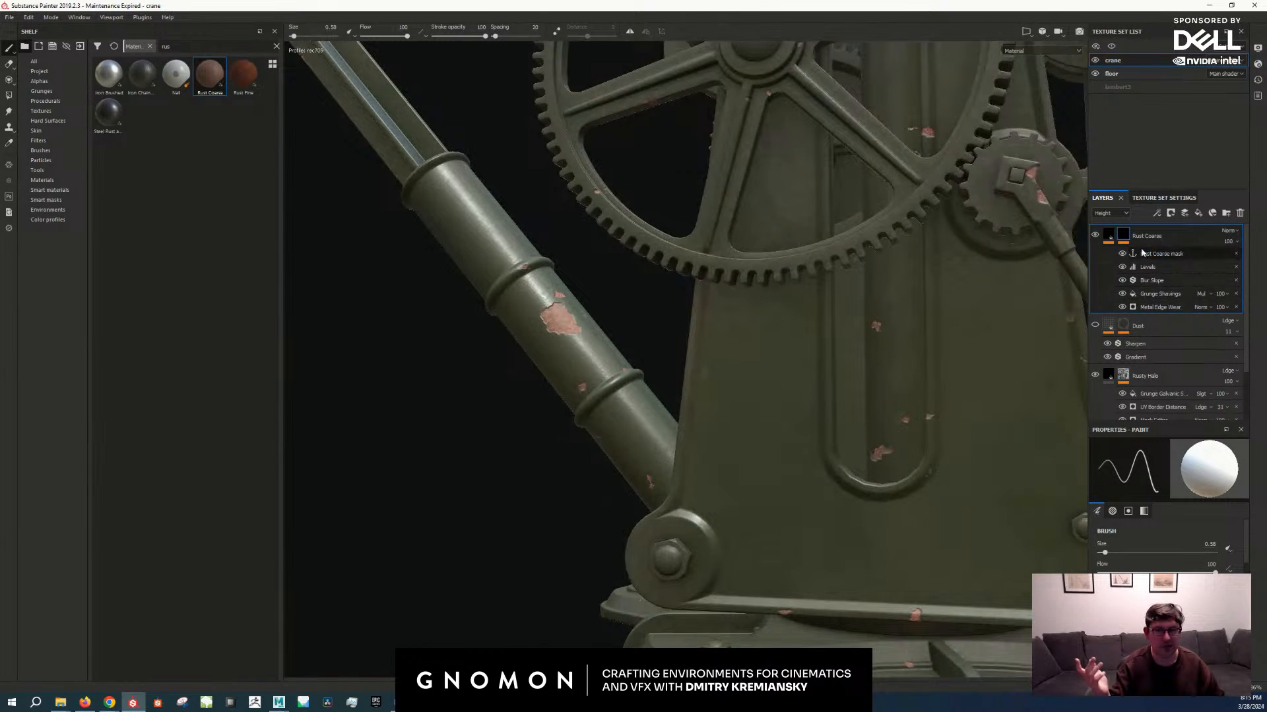
Step: Add a black fill with grayscale 0 above the anchor point in the Rust Coarse mask and name it removeDetail
{"action": "mouse_move", "coordinate": [1126, 240]}
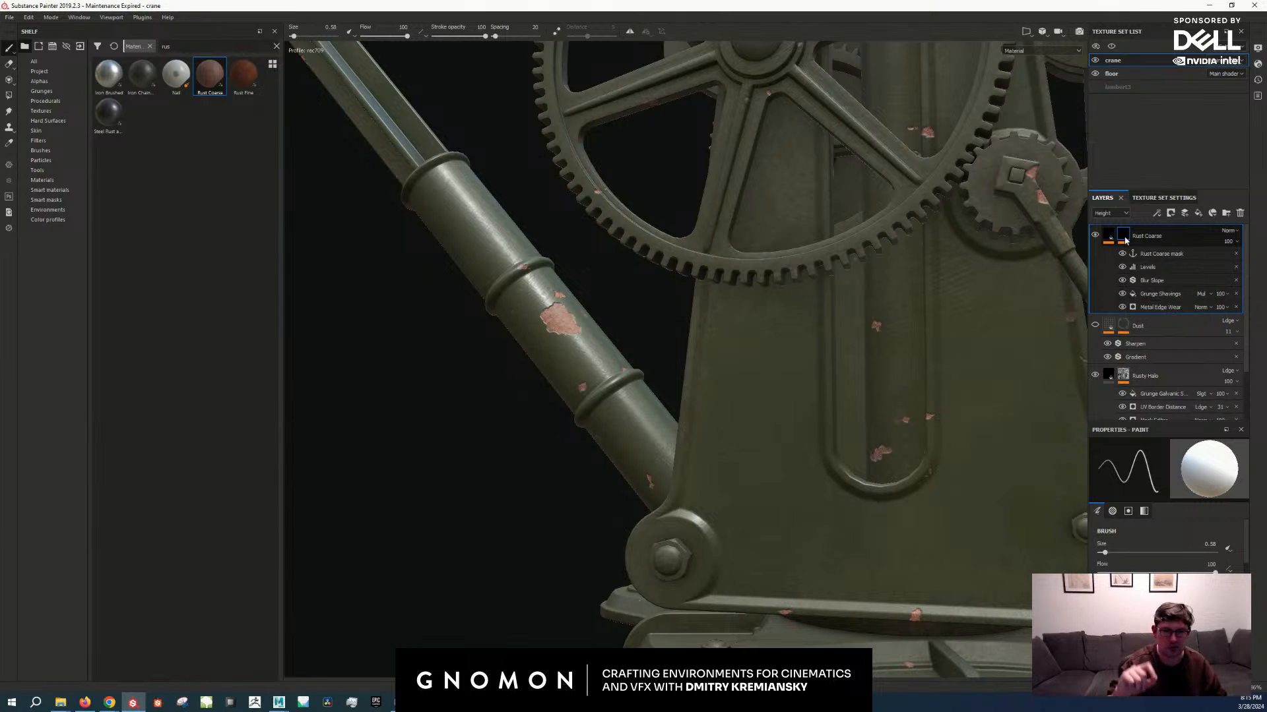
{"action": "right_click", "coordinate": [1126, 241]}
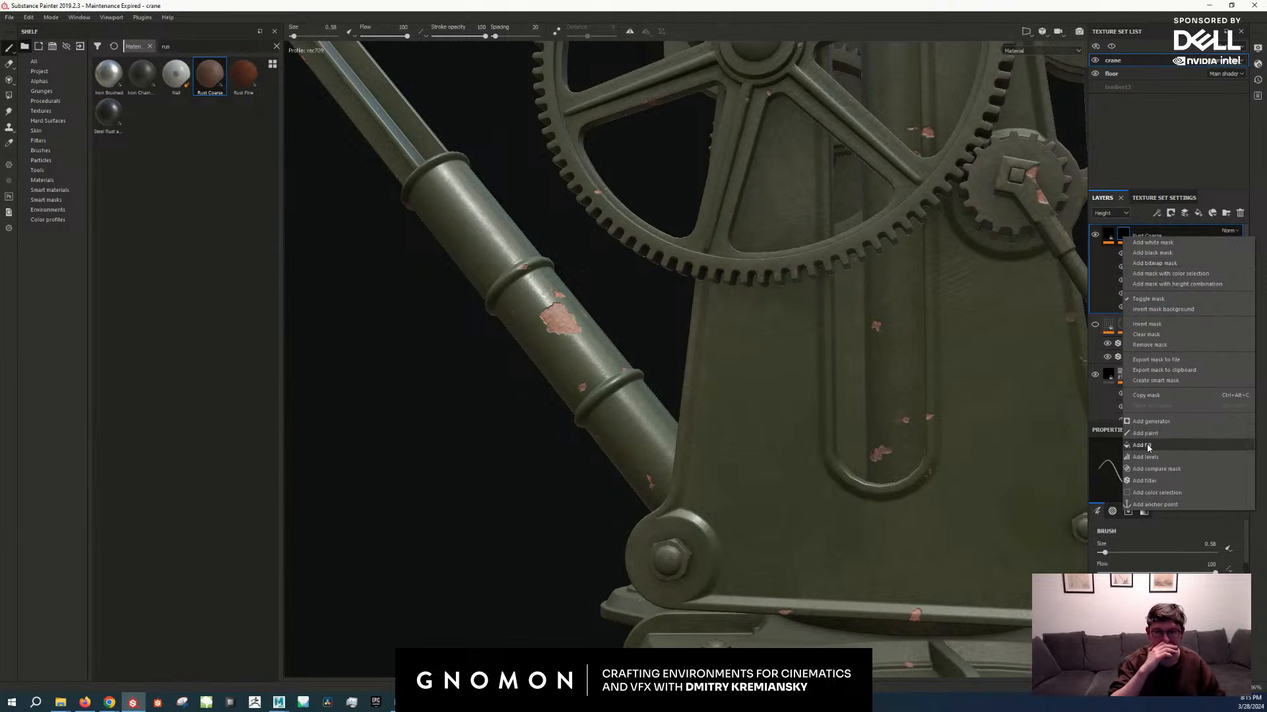
{"action": "left_click", "coordinate": [1151, 441]}
{"action": "left_click", "coordinate": [1122, 254]}
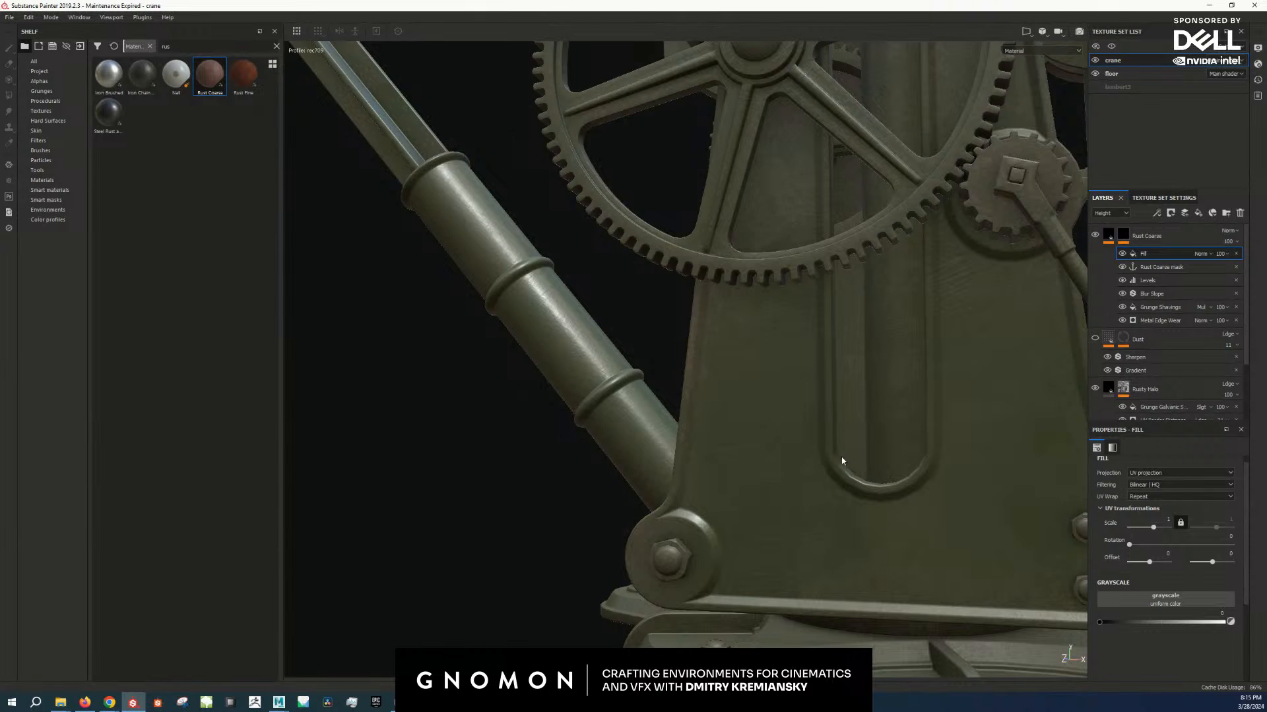
{"action": "scroll", "coordinate": [842, 460], "scroll_direction": "down", "scroll_amount": 5}
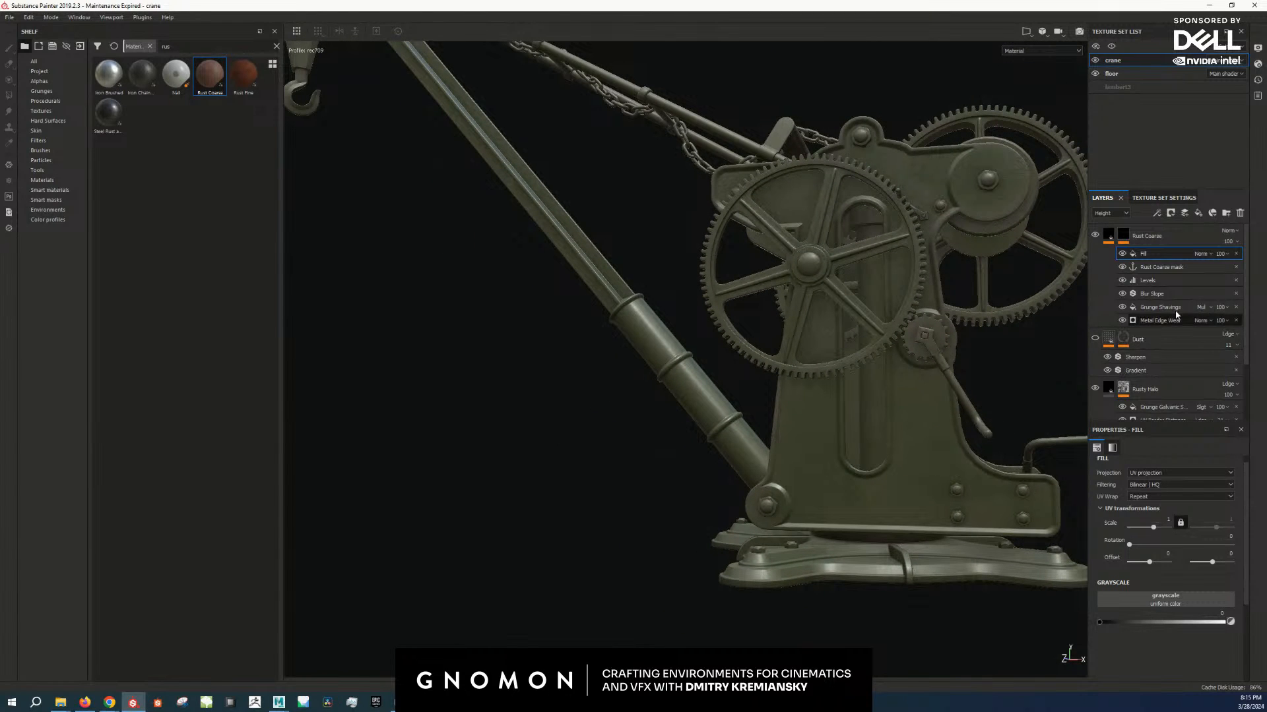
{"action": "left_click", "coordinate": [1156, 267]}
{"action": "left_click", "coordinate": [1143, 258]}
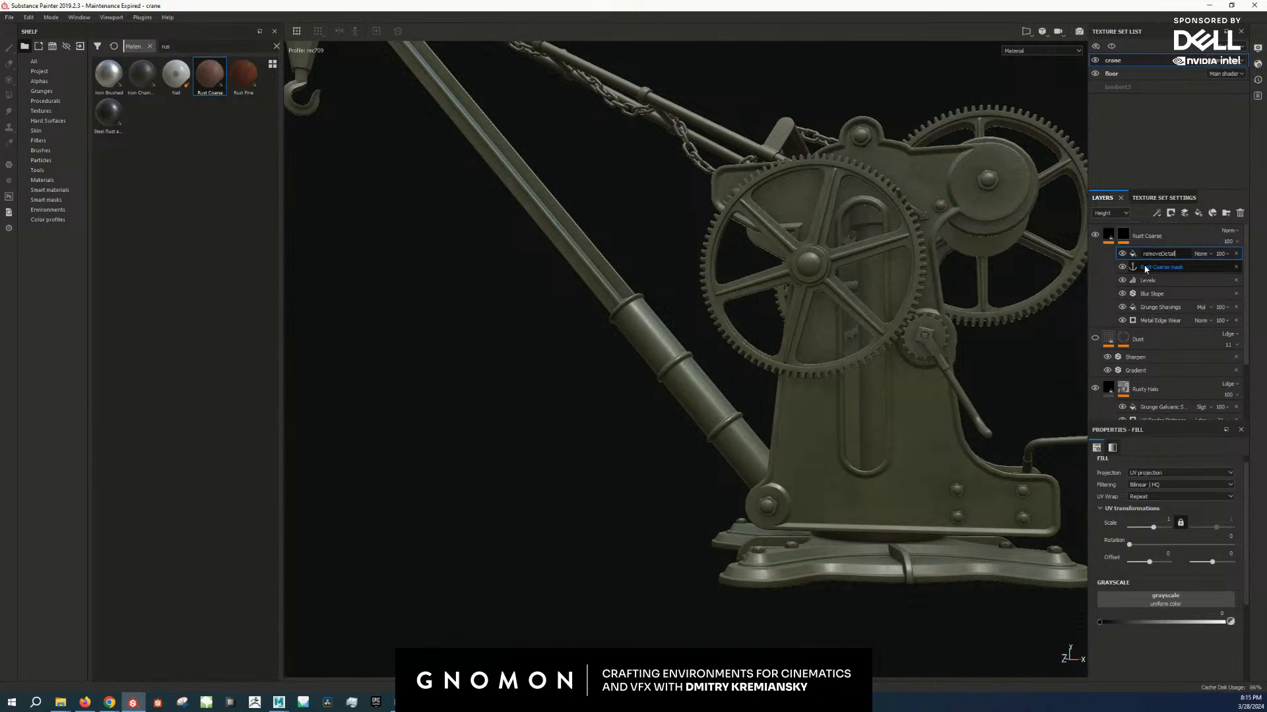
{"action": "key", "text": "Return"}
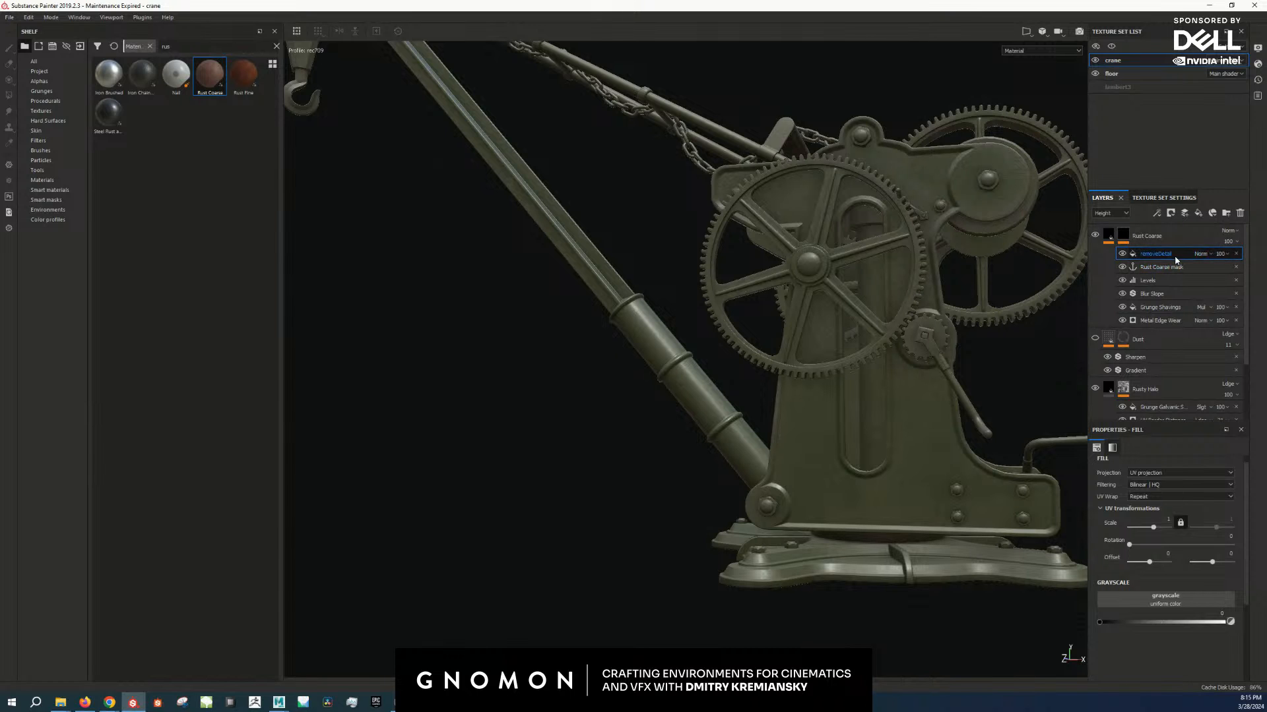
Step: Add another fill on top of the Rust Coarse mask stack, using the Grunge Wipe Brushed texture as its grayscale
{"action": "left_click", "coordinate": [1125, 239]}
{"action": "right_click", "coordinate": [1125, 239]}
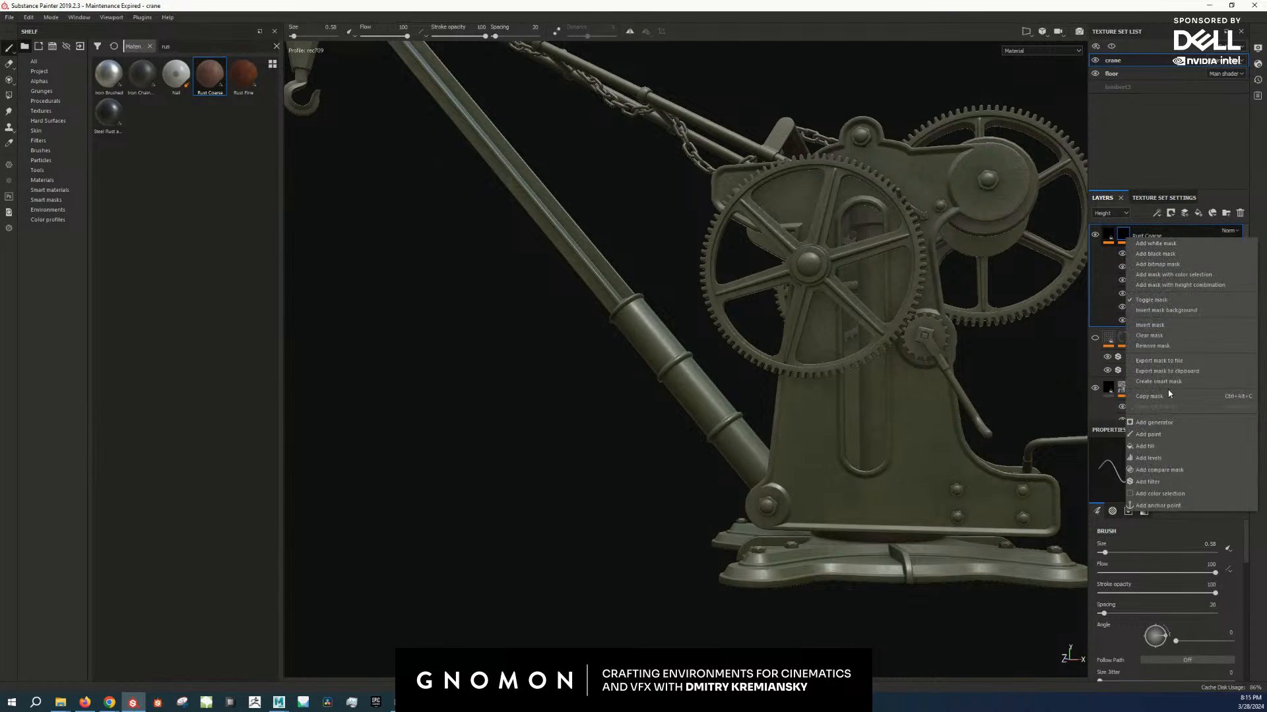
{"action": "left_click", "coordinate": [1177, 446]}
{"action": "left_click", "coordinate": [1176, 598]}
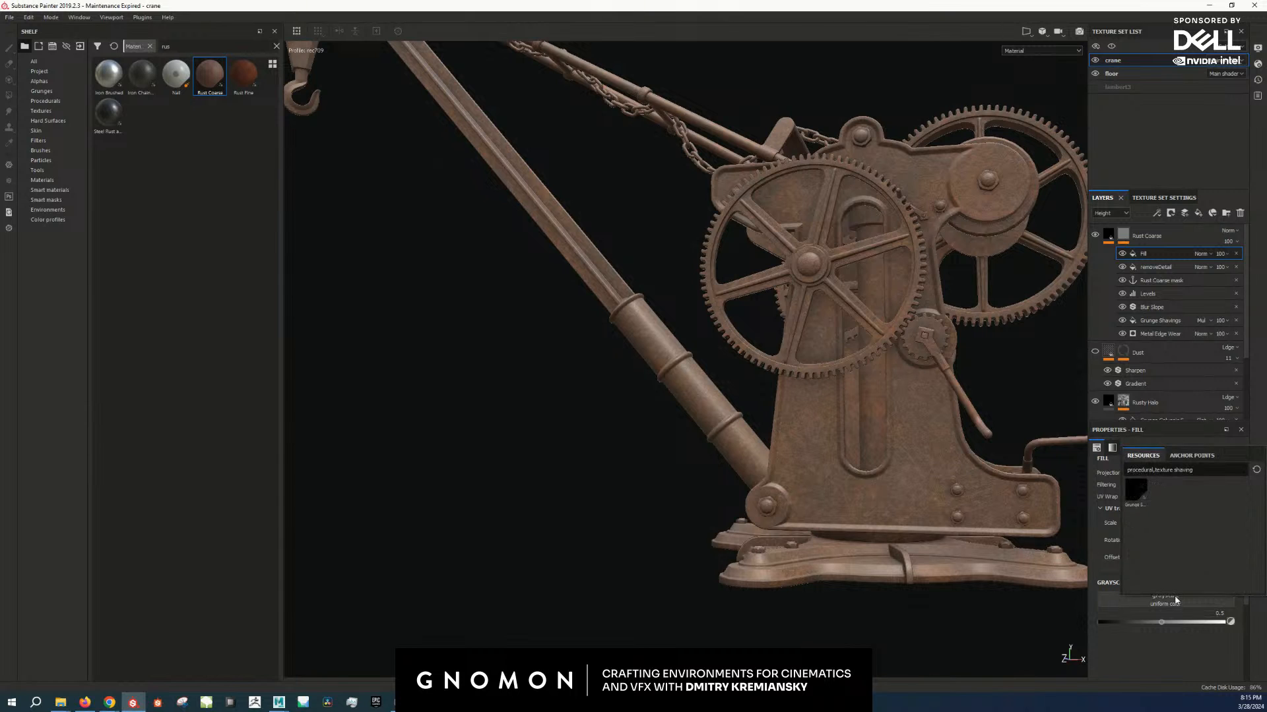
{"action": "left_click_drag", "start_coordinate": [1168, 473], "coordinate": [1174, 474]}
{"action": "type", "text": "wipes"}
{"action": "left_click", "coordinate": [1138, 489]}
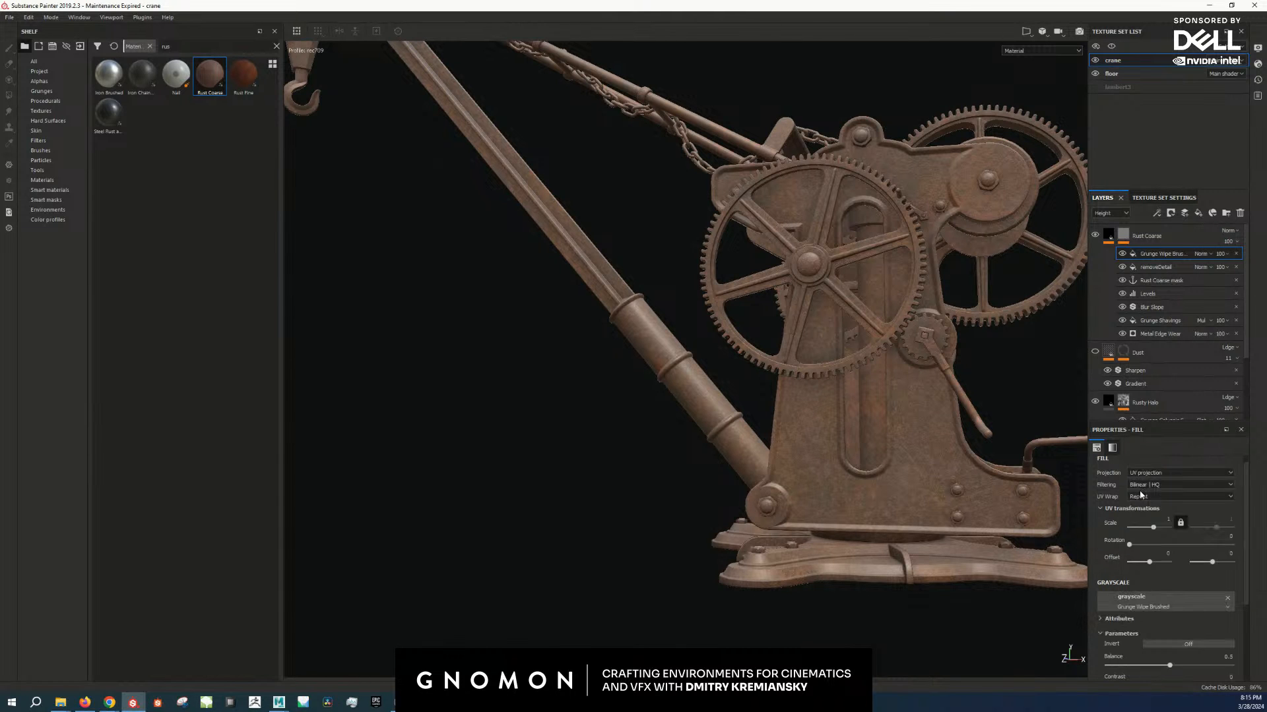
Step: Set the Grunge Wipe Brushed fill's contrast to 0.36 and its balance to 0.41 to leave only sparse scratches
{"action": "scroll", "coordinate": [932, 466], "scroll_direction": "up", "scroll_amount": 5}
{"action": "scroll", "coordinate": [1148, 647], "scroll_direction": "down", "scroll_amount": 3}
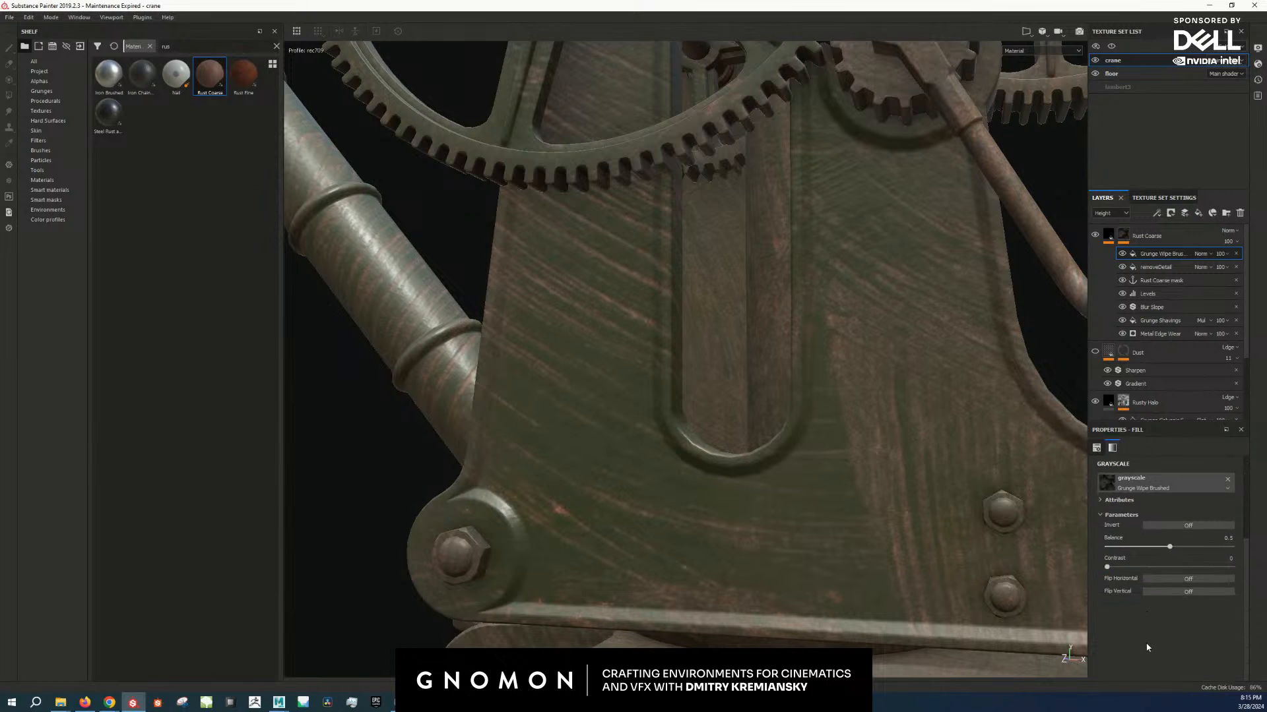
{"action": "mouse_move", "coordinate": [1129, 568]}
{"action": "left_mouse_down"}
{"action": "mouse_move", "coordinate": [1140, 571]}
{"action": "mouse_move", "coordinate": [1131, 549]}
{"action": "left_mouse_up"}
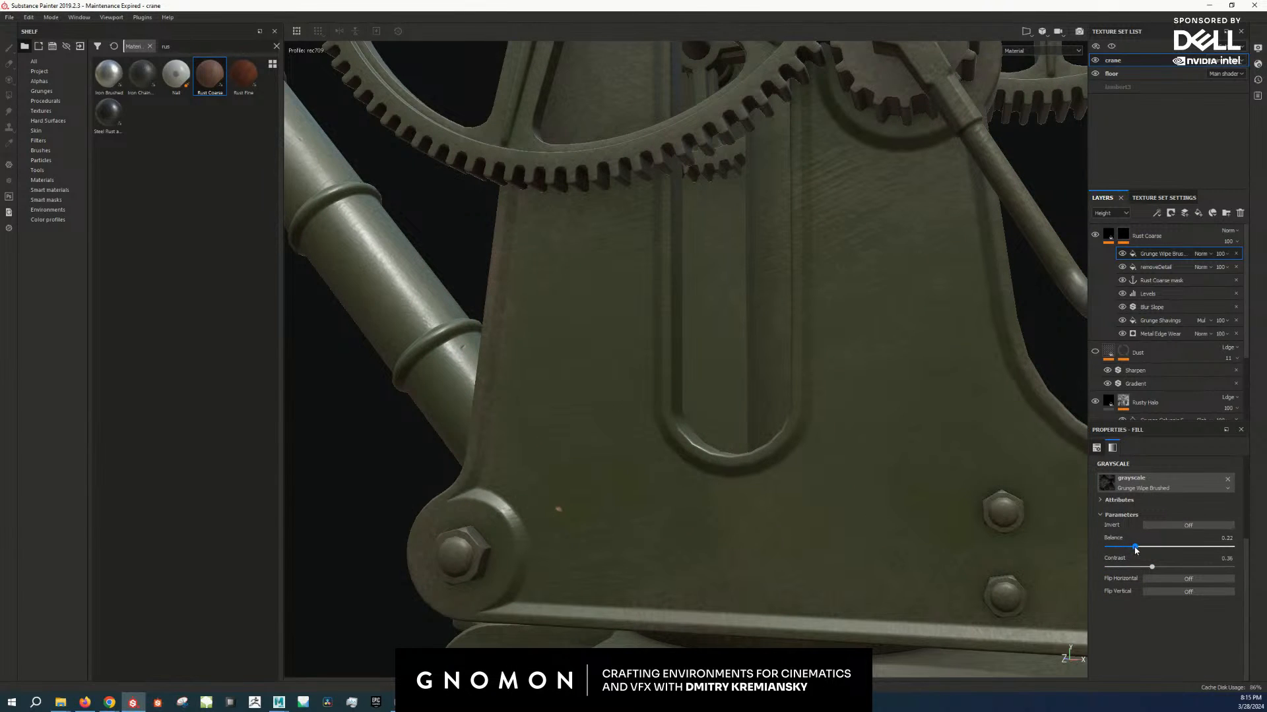
{"action": "left_click_drag", "start_coordinate": [1143, 553], "coordinate": [1147, 555]}
{"action": "left_click_drag", "start_coordinate": [1157, 554], "coordinate": [1158, 556]}
Step: Set the Grunge Wipe Brushed fill's UV scale to 2 and check the scratches on the crane
{"action": "right_click_drag", "start_coordinate": [899, 502], "coordinate": [735, 402], "text": "alt"}
{"action": "left_click_drag", "start_coordinate": [735, 402], "coordinate": [785, 429], "text": "alt"}
{"action": "scroll", "coordinate": [1175, 532], "scroll_direction": "up", "scroll_amount": 3}
{"action": "left_click_drag", "start_coordinate": [1153, 528], "coordinate": [1161, 532]}
{"action": "right_click_drag", "start_coordinate": [864, 449], "coordinate": [358, 345], "text": "alt"}
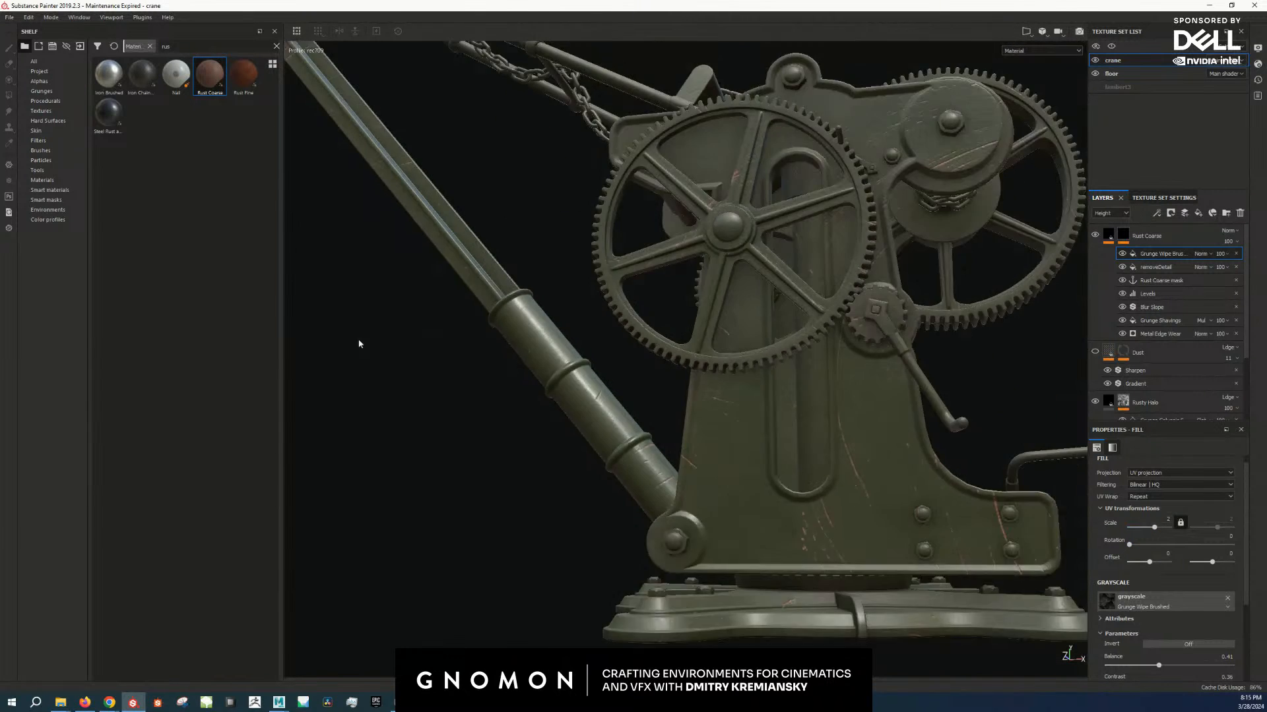
{"action": "left_click_drag", "start_coordinate": [660, 370], "coordinate": [824, 511], "text": "alt"}
{"action": "scroll", "coordinate": [833, 505], "scroll_direction": "up", "scroll_amount": 4}
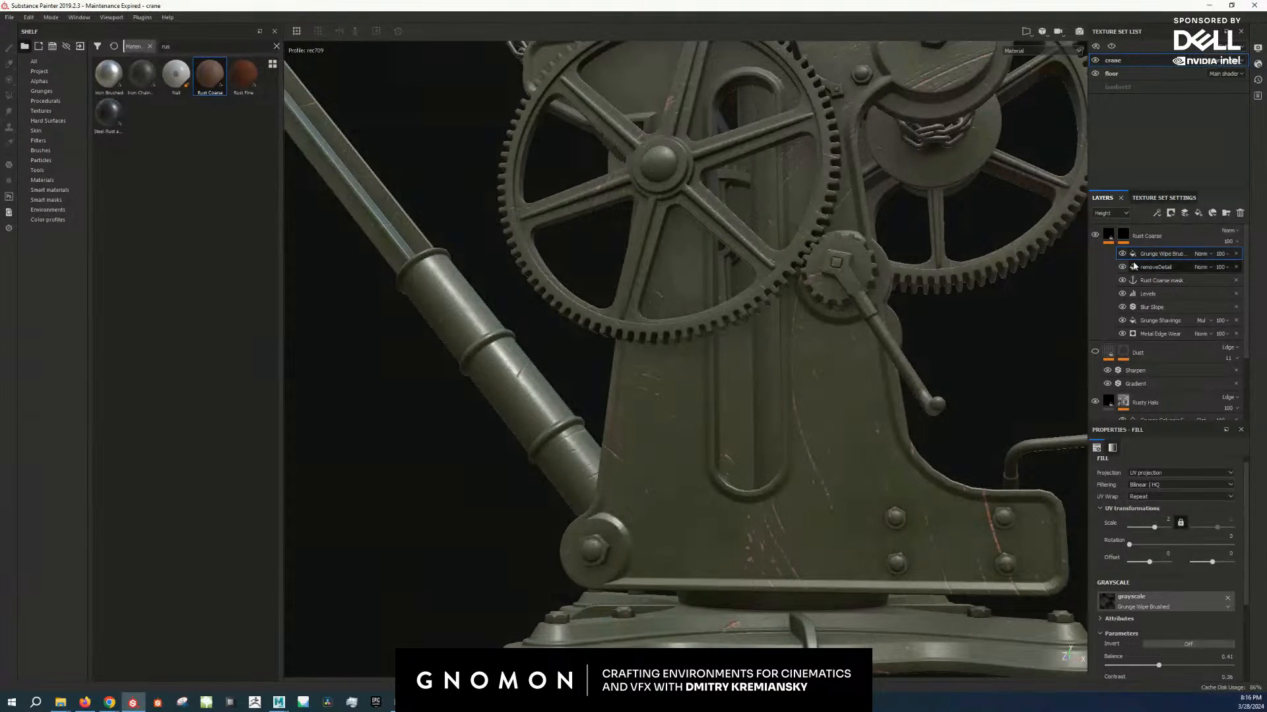
Step: Add a Levels effect on top of the Rust Coarse mask stack and lower its input white point to 0.44
{"action": "left_click", "coordinate": [1123, 234]}
{"action": "right_click", "coordinate": [1123, 234]}
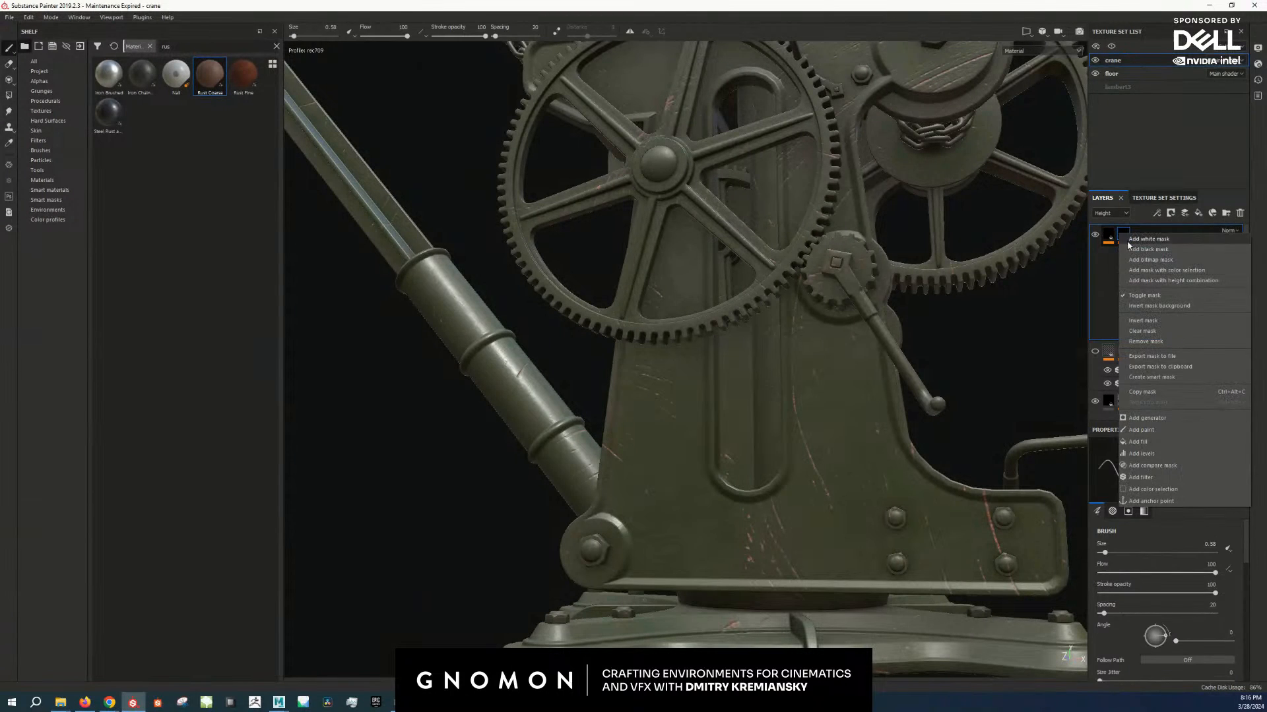
{"action": "left_click", "coordinate": [1159, 451]}
{"action": "left_click_drag", "start_coordinate": [1238, 471], "coordinate": [1160, 472]}
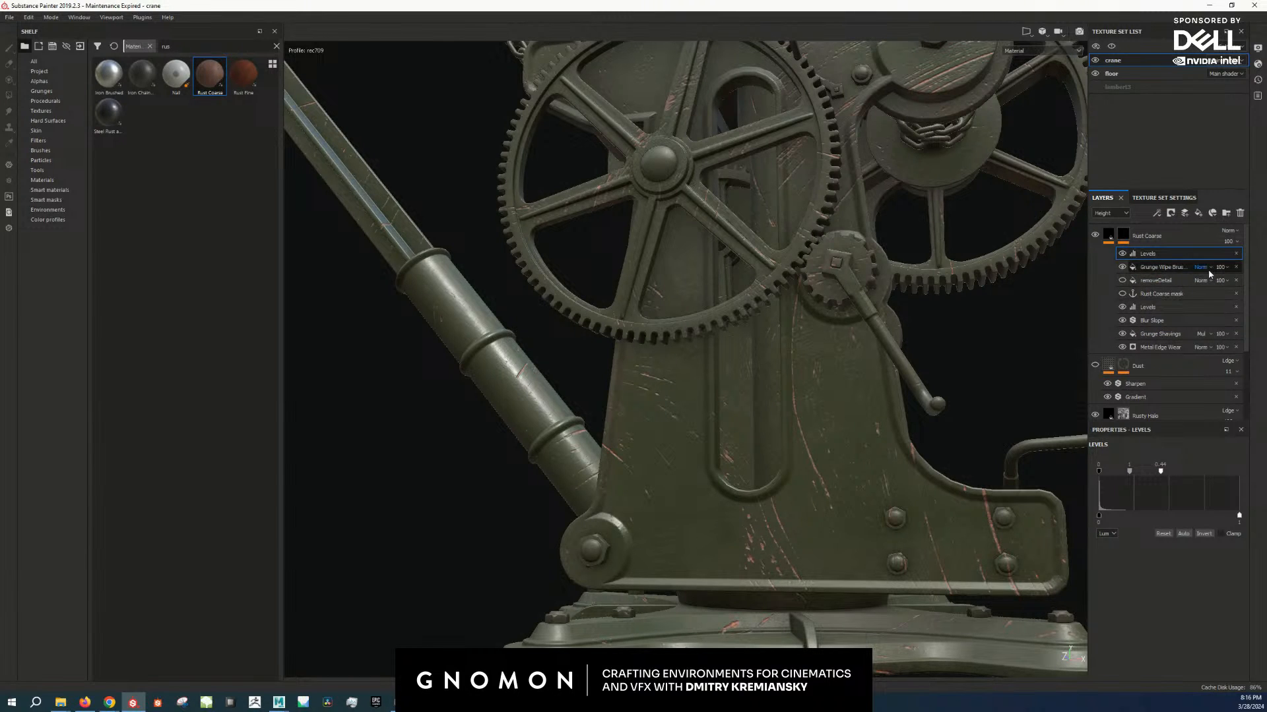
{"action": "double_click", "coordinate": [1164, 295]}
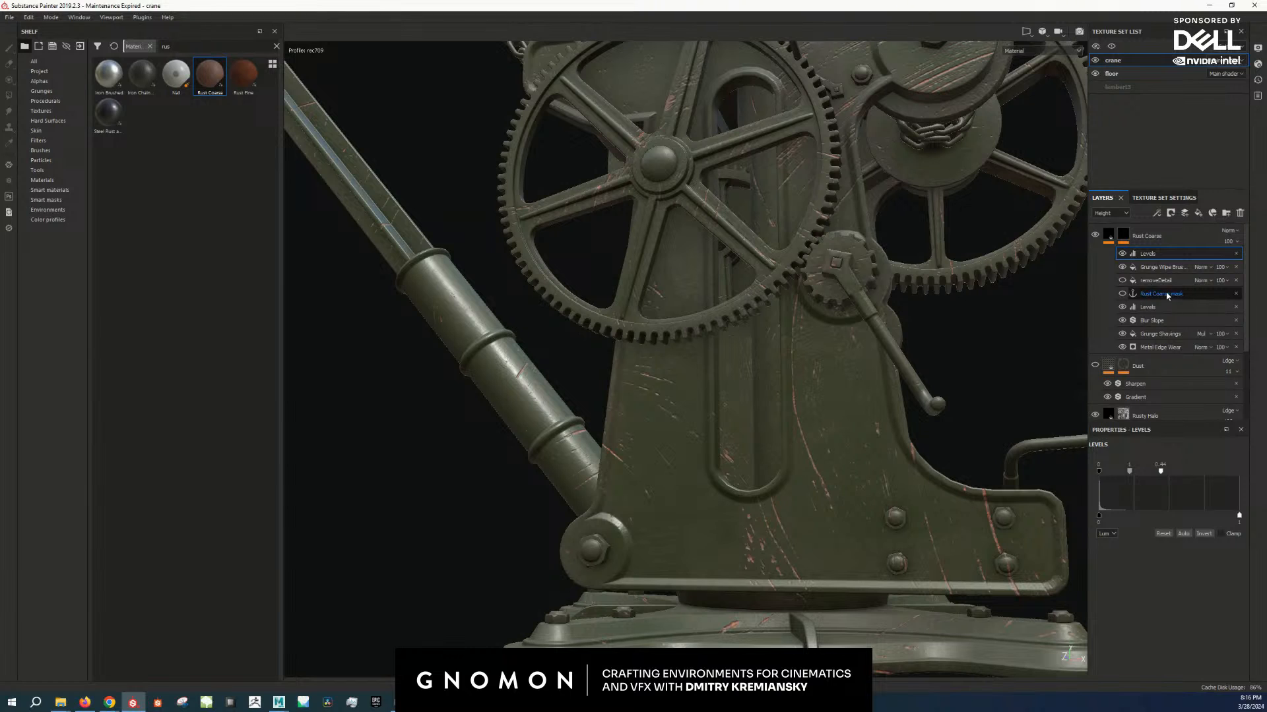
{"action": "right_click", "coordinate": [1197, 284]}
{"action": "left_click", "coordinate": [1171, 277]}
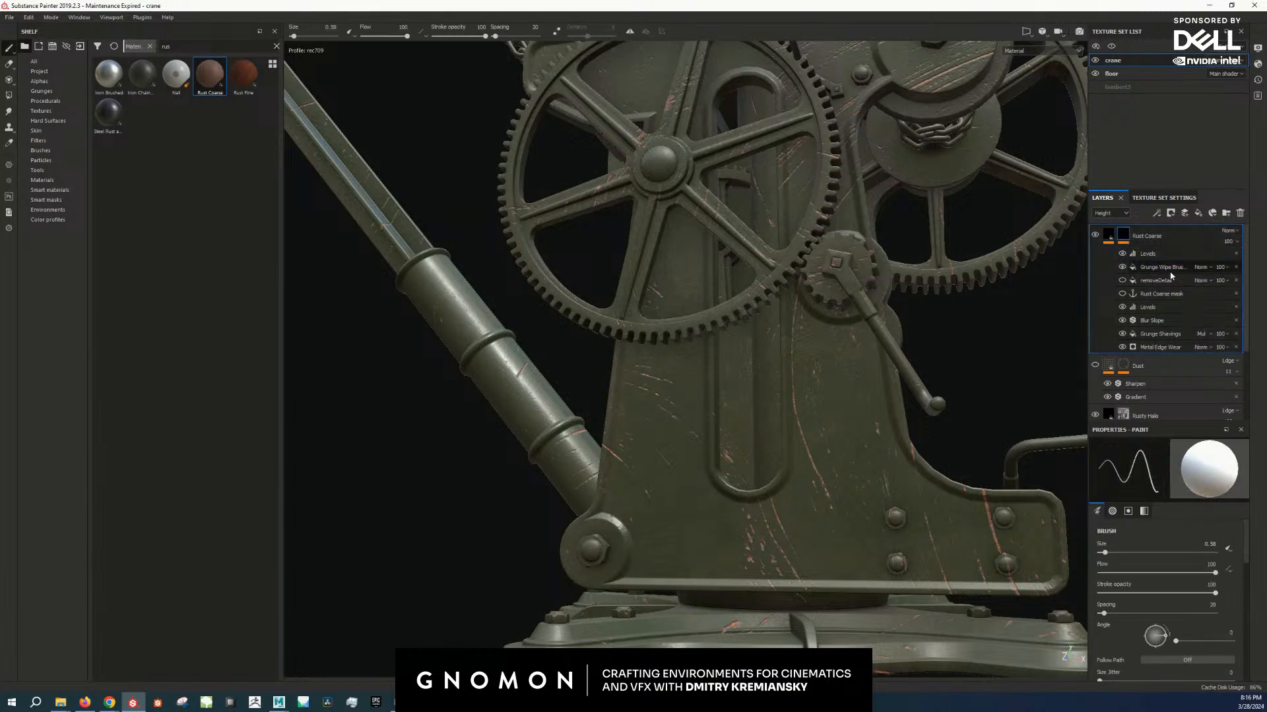
{"action": "left_click", "coordinate": [1160, 255]}
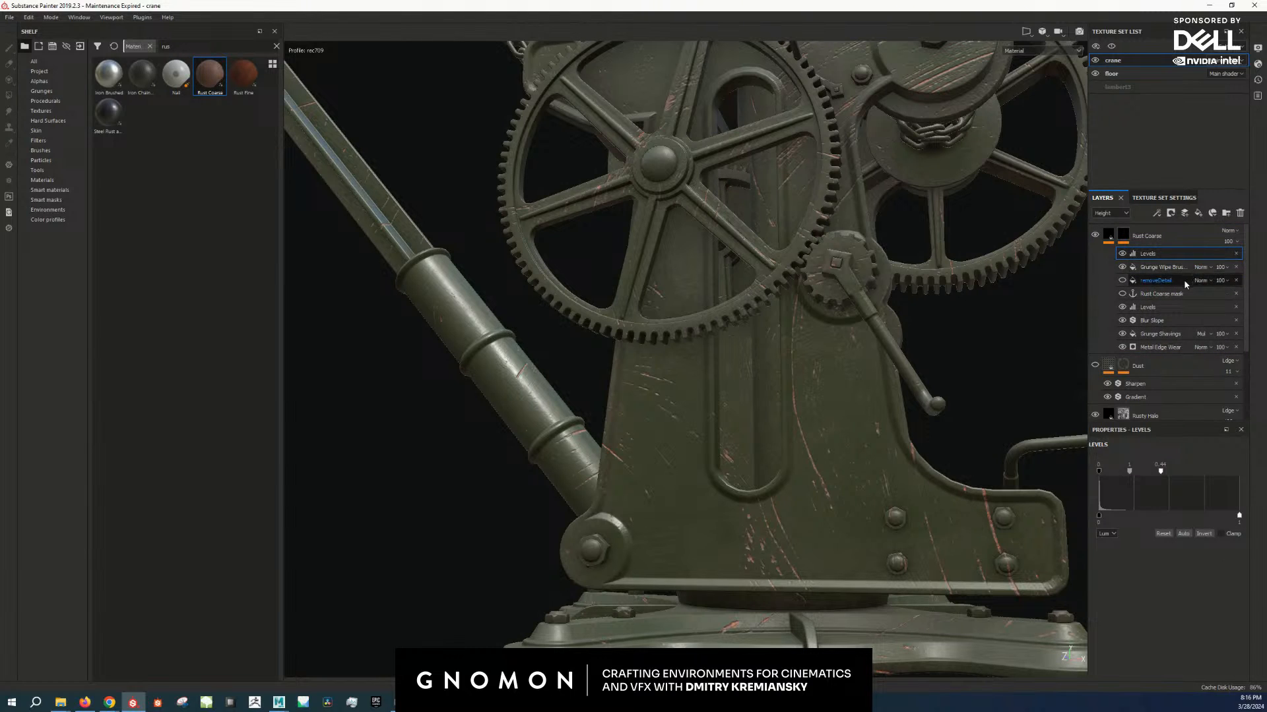
Step: Set the Grunge Wipe Brushed fill's blending to Linear dodge (Add) and add a Blur Slope filter on top of the Rust Coarse mask stack
{"action": "left_click", "coordinate": [1201, 267]}
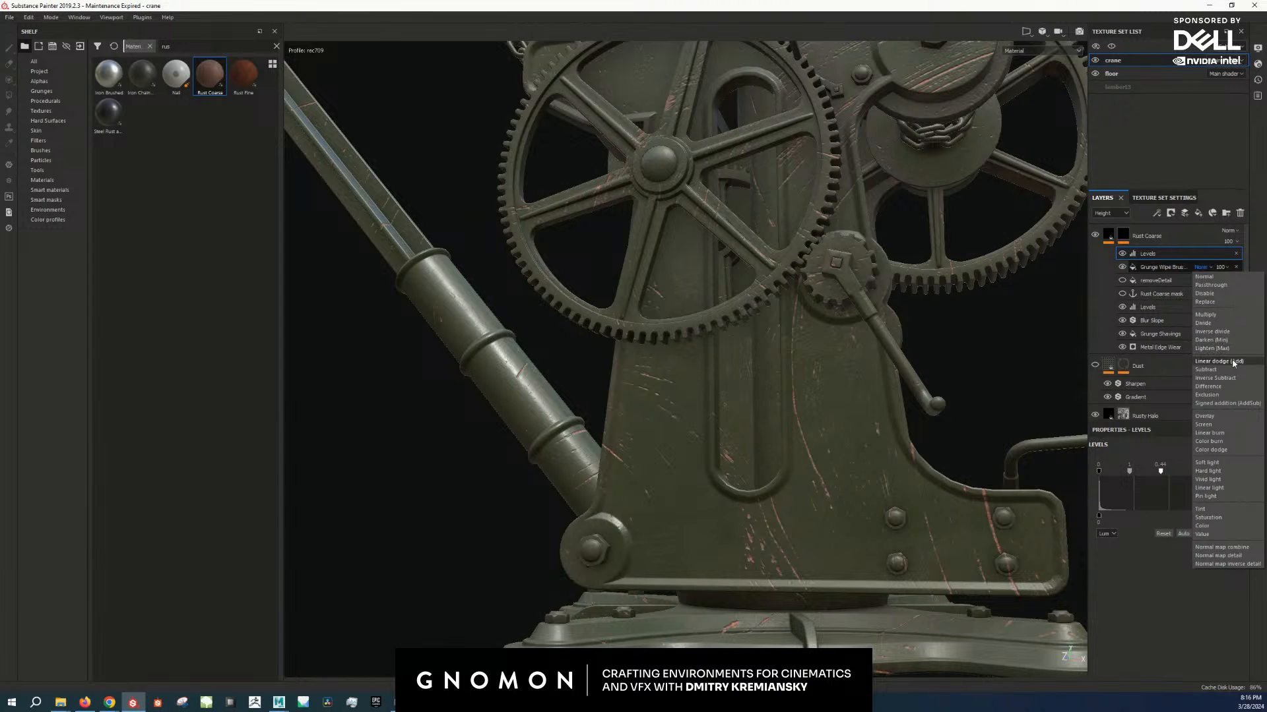
{"action": "left_click", "coordinate": [1233, 362]}
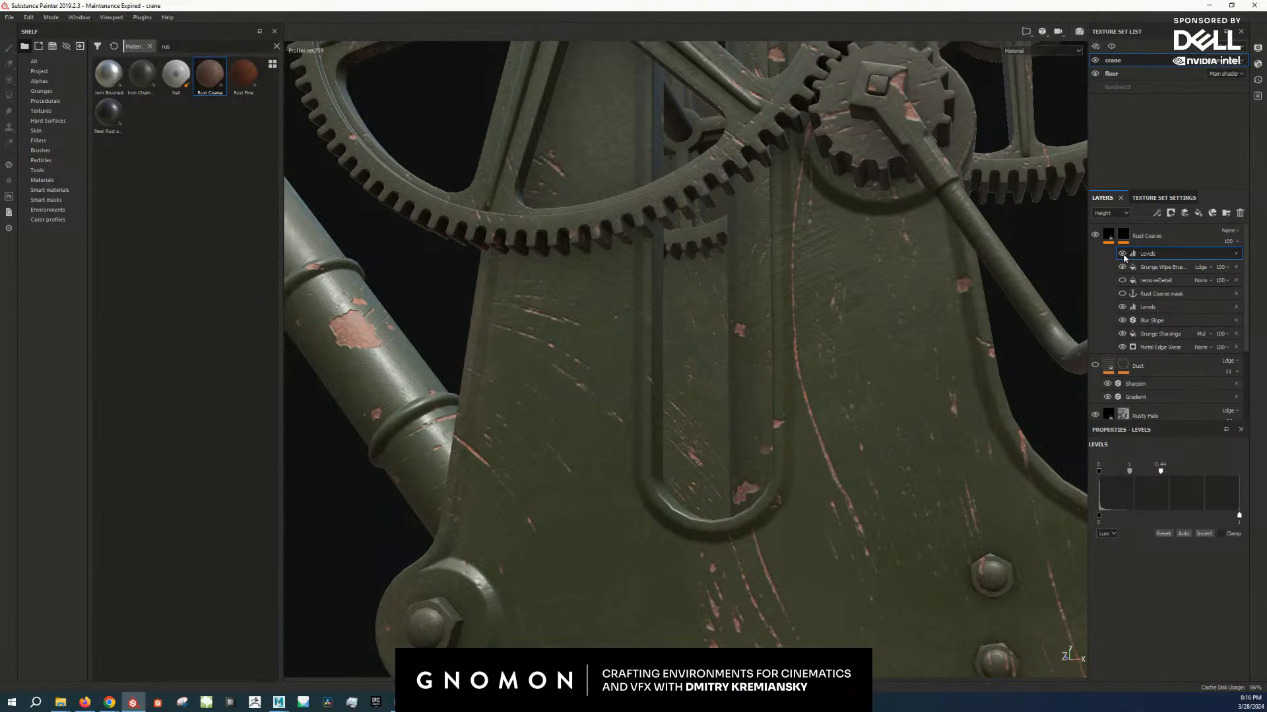
{"action": "right_click", "coordinate": [1123, 234]}
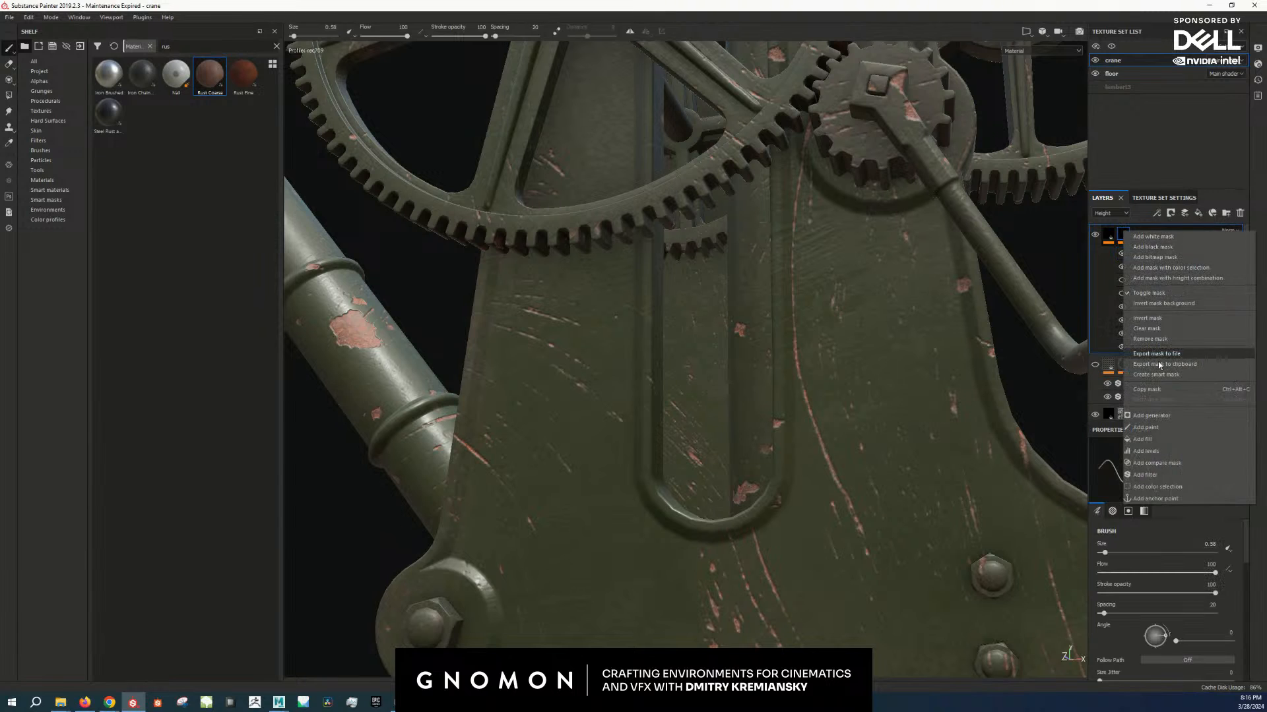
{"action": "left_click", "coordinate": [1146, 475]}
{"action": "left_click", "coordinate": [1198, 466]}
{"action": "type", "text": "blur s"}
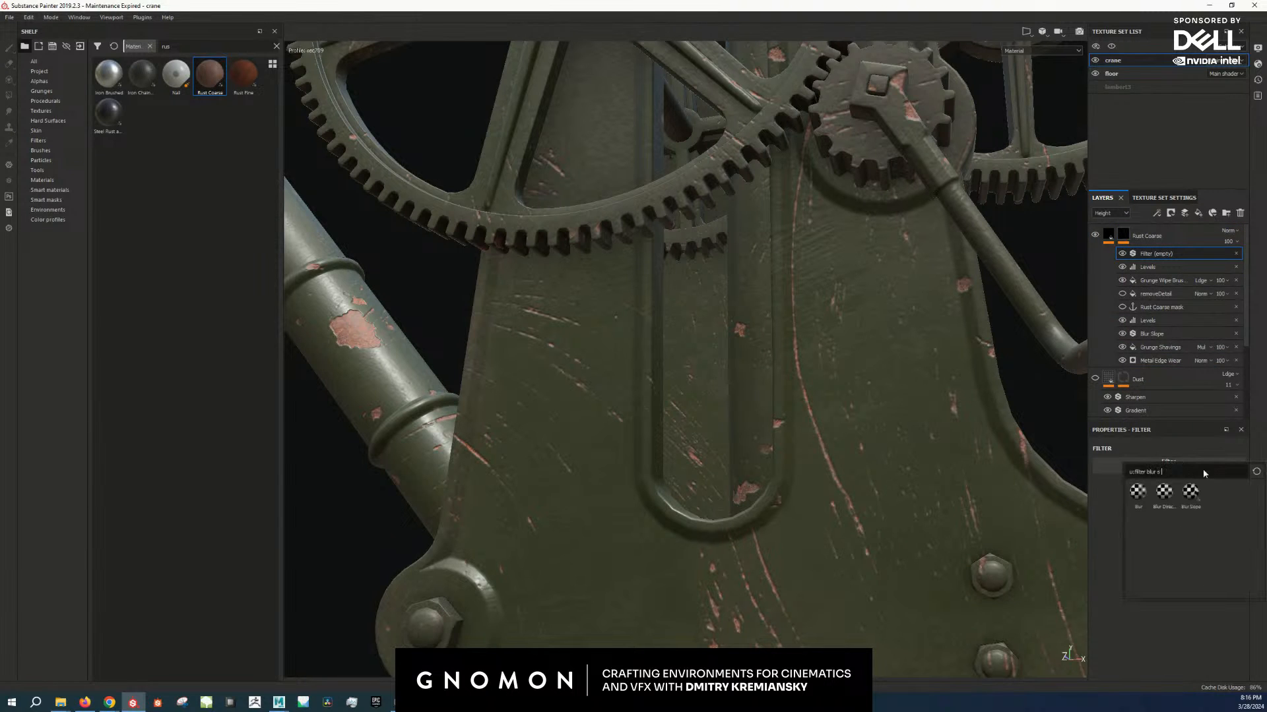
{"action": "left_click", "coordinate": [1190, 493]}
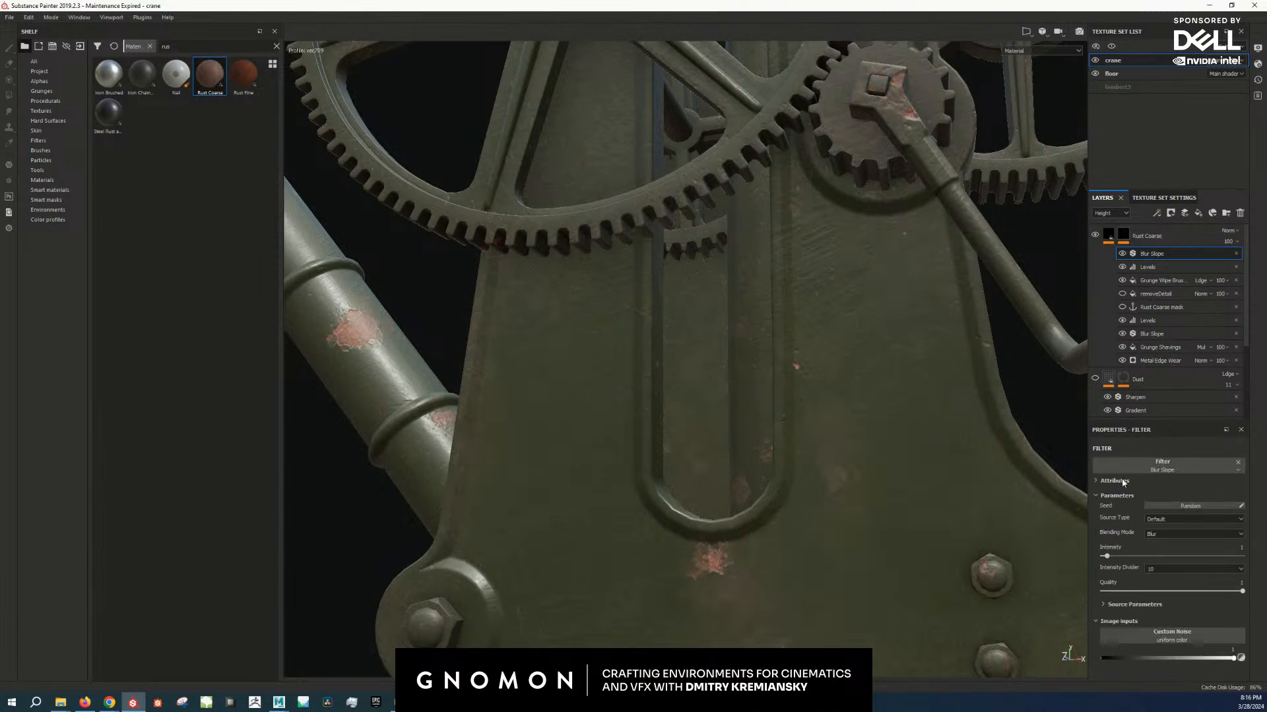
Step: Set the top Blur Slope filter's intensity to 0.01 and check the scratch edges on the crane's side plate and arm
{"action": "left_click", "coordinate": [1229, 549]}
{"action": "type", "text": "0.01"}
{"action": "key", "text": "Return"}
{"action": "right_click_drag", "start_coordinate": [703, 523], "coordinate": [698, 572], "text": "alt"}
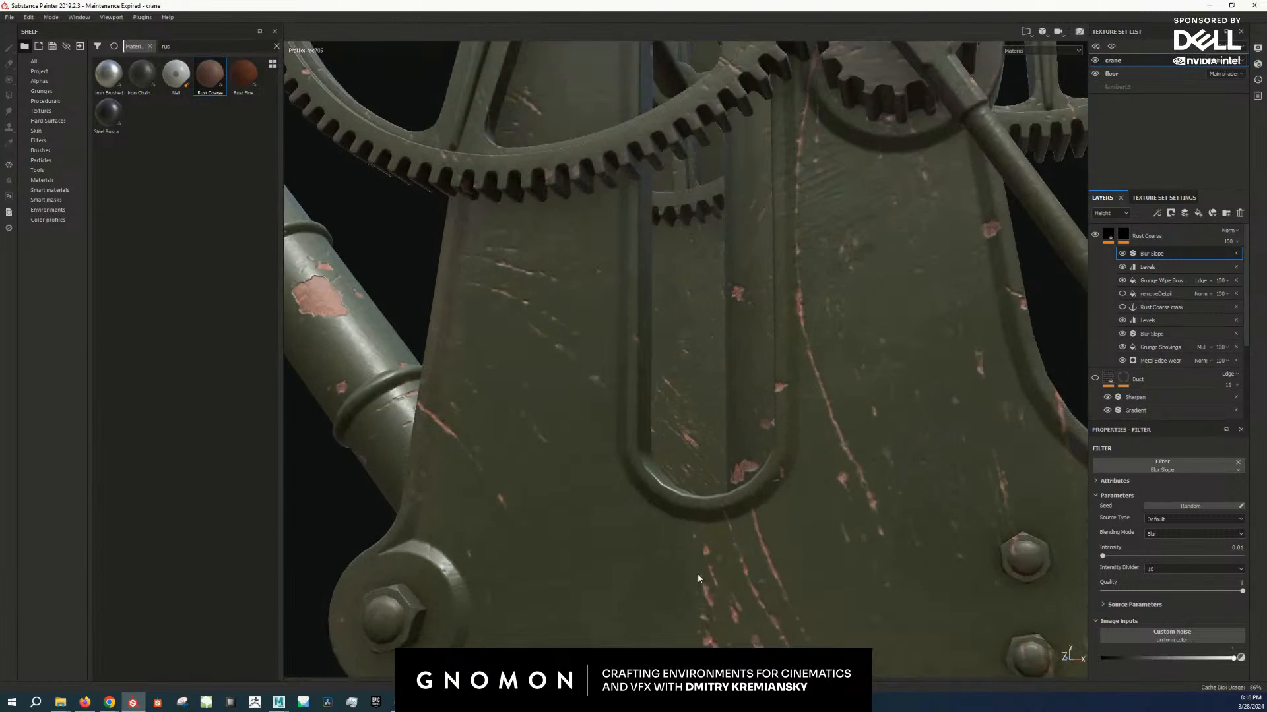
{"action": "left_click_drag", "start_coordinate": [698, 572], "coordinate": [627, 567], "text": "alt"}
{"action": "middle_click_drag", "start_coordinate": [443, 370], "coordinate": [650, 370], "text": "alt"}
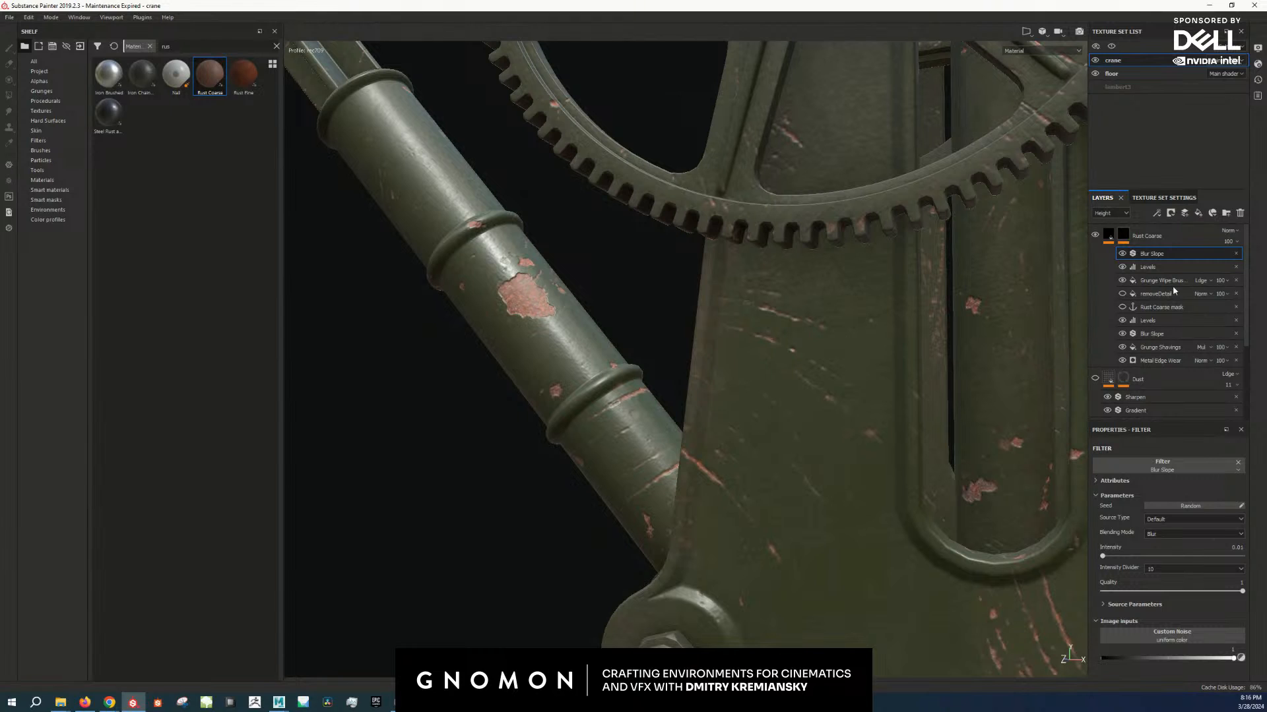
Step: Re-enable the removeDetail fill and add a fill on top of the mask stack with the Rust Coarse mask anchor point as its grayscale
{"action": "left_click", "coordinate": [1122, 294]}
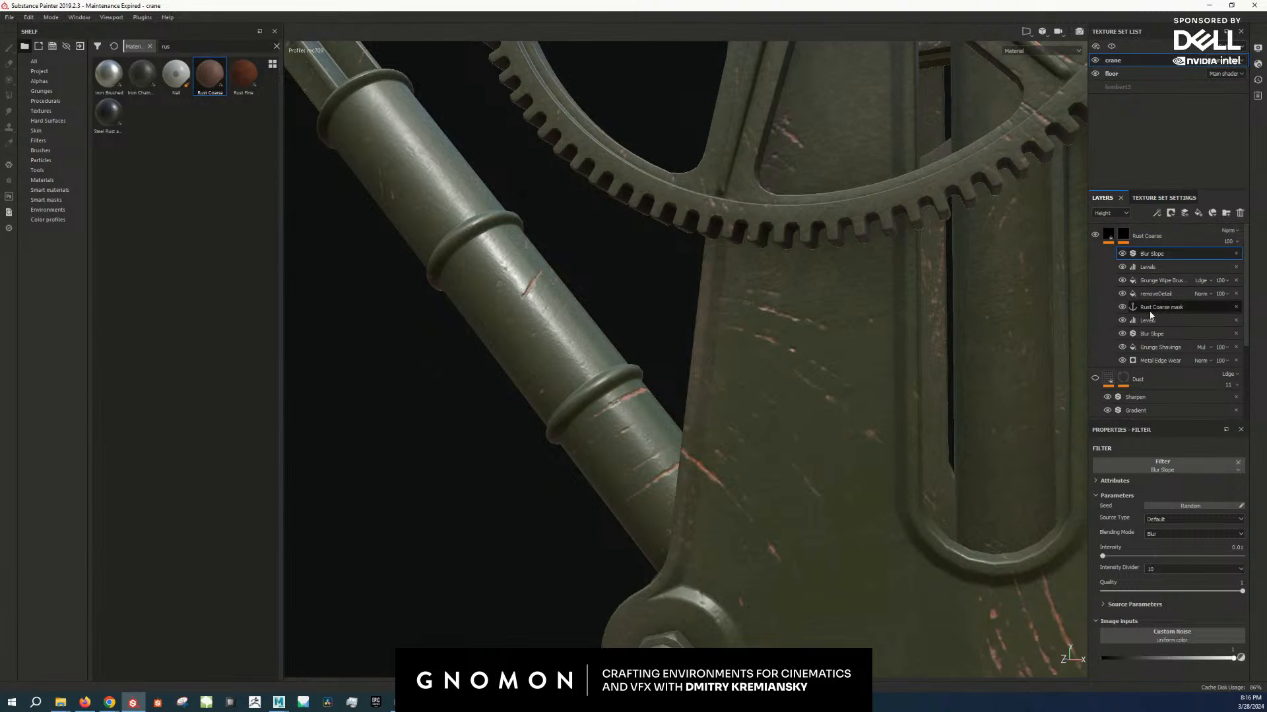
{"action": "right_click", "coordinate": [1123, 235]}
{"action": "left_click", "coordinate": [1156, 443]}
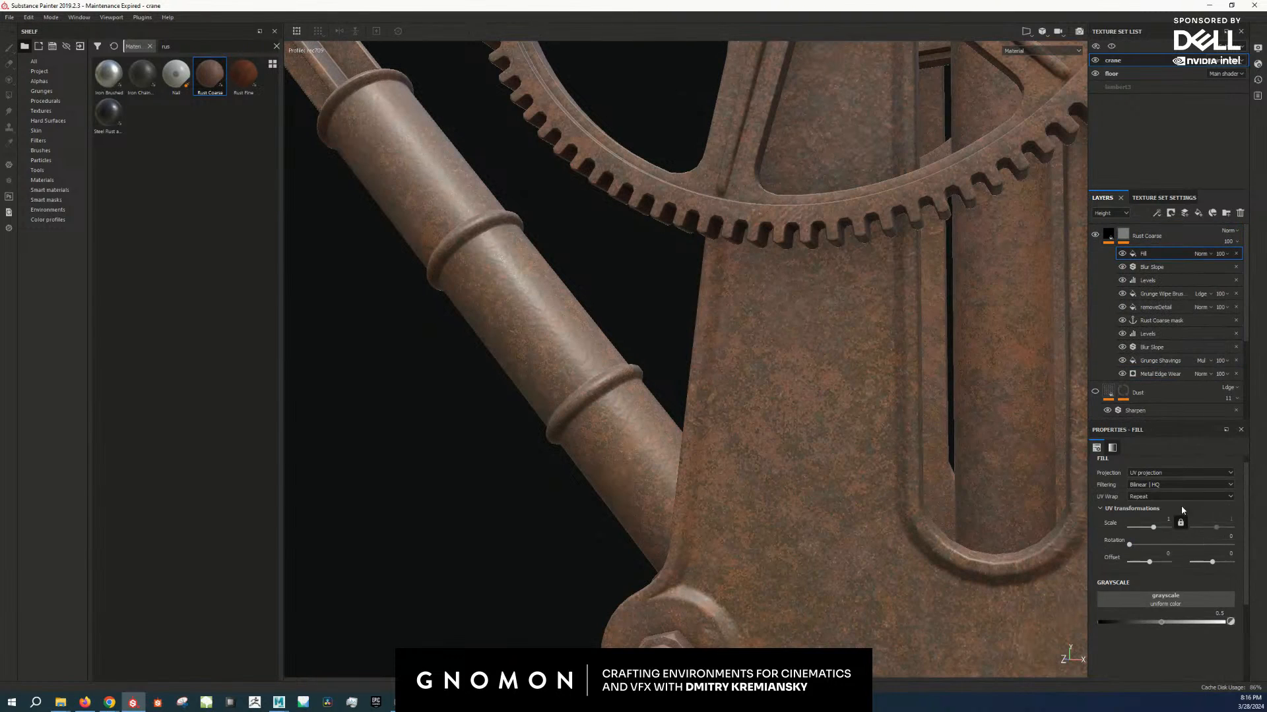
{"action": "left_click", "coordinate": [1168, 601]}
{"action": "left_click", "coordinate": [1190, 464]}
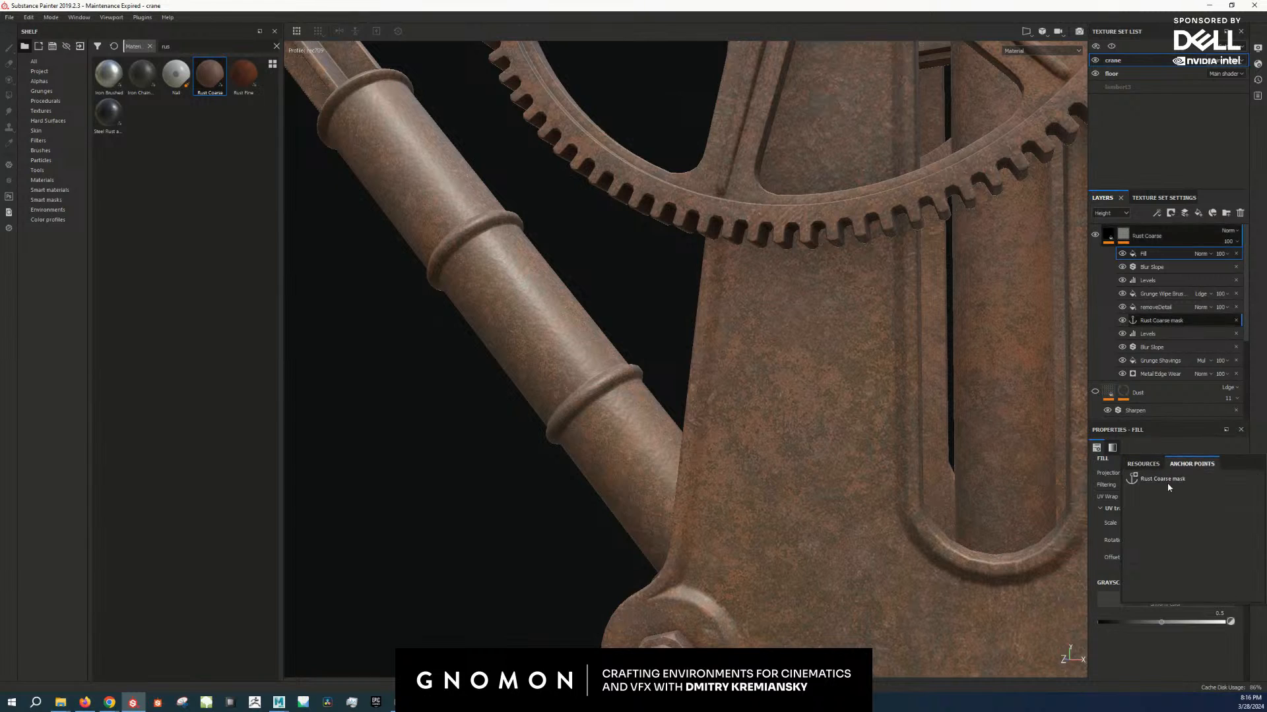
{"action": "left_click", "coordinate": [1162, 479]}
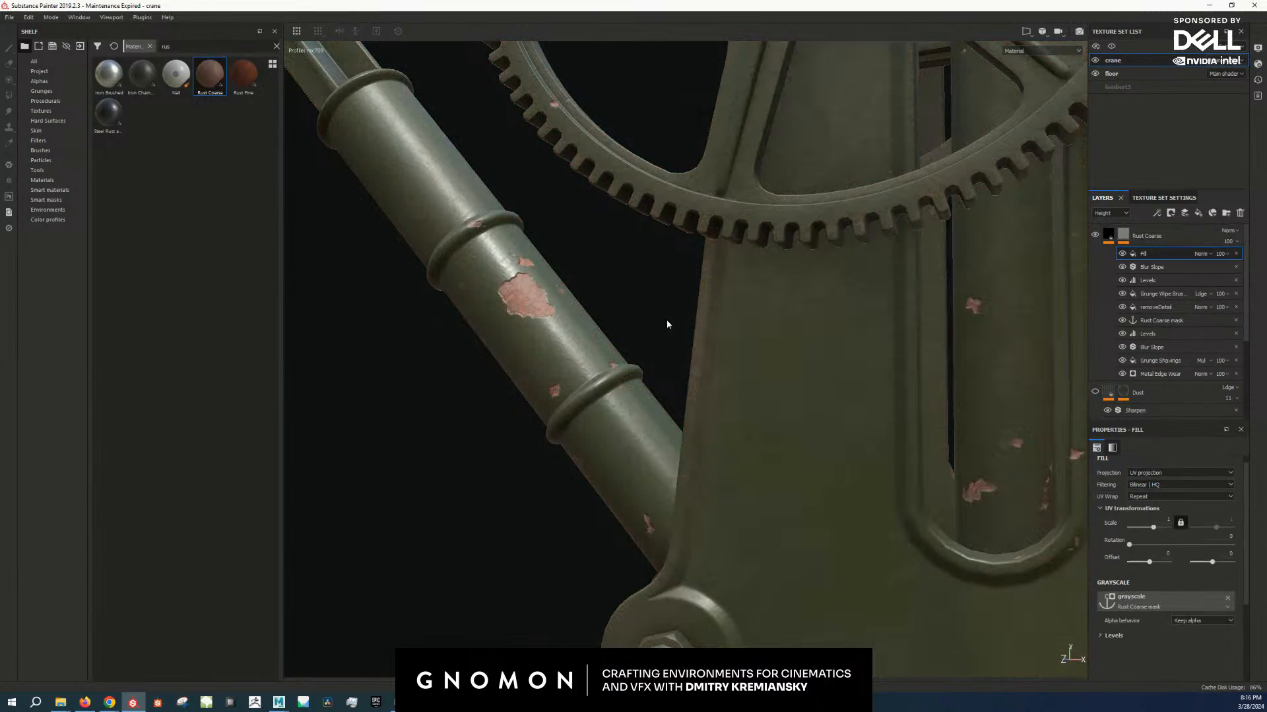
Step: Set the new anchor-based fill's blending to Linear dodge (Add) and inspect the combined rust patches and scratches on the crane
{"action": "left_click", "coordinate": [1202, 254]}
{"action": "left_click", "coordinate": [1231, 348]}
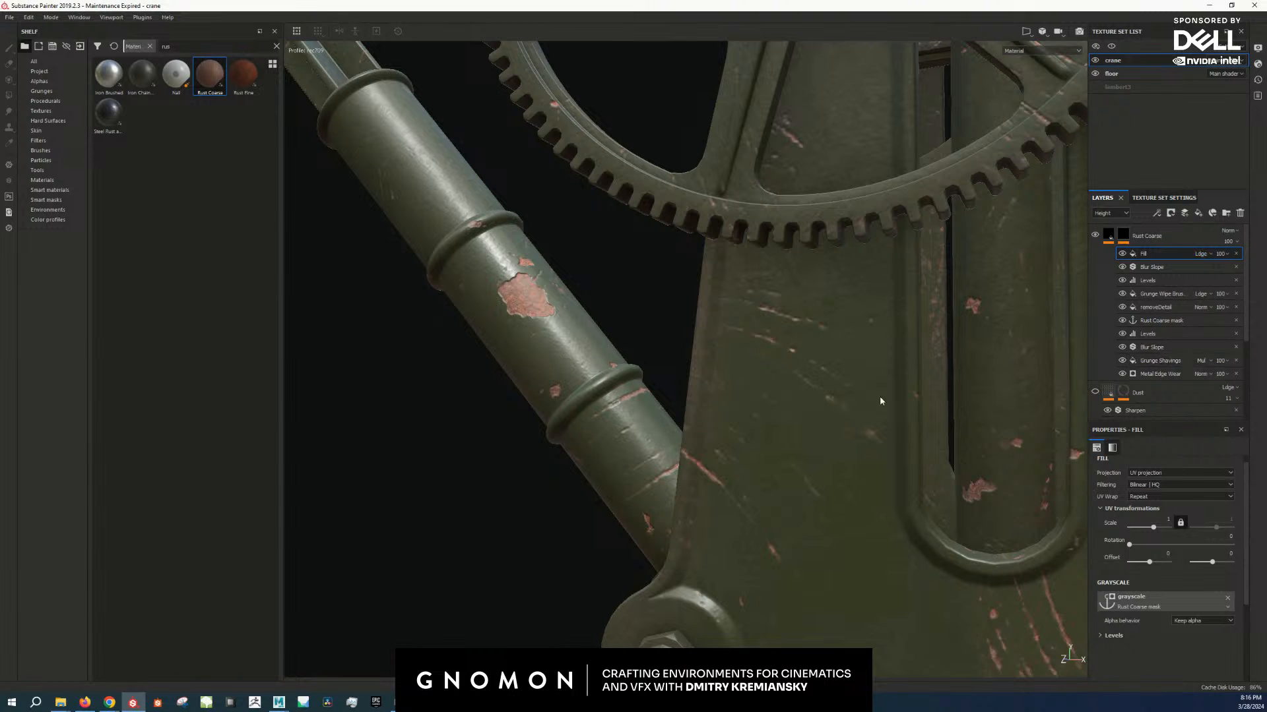
{"action": "right_click_drag", "start_coordinate": [708, 365], "coordinate": [637, 363], "text": "alt"}
{"action": "left_click_drag", "start_coordinate": [757, 370], "coordinate": [819, 459], "text": "alt"}
{"action": "right_click_drag", "start_coordinate": [819, 459], "coordinate": [648, 371], "text": "alt"}
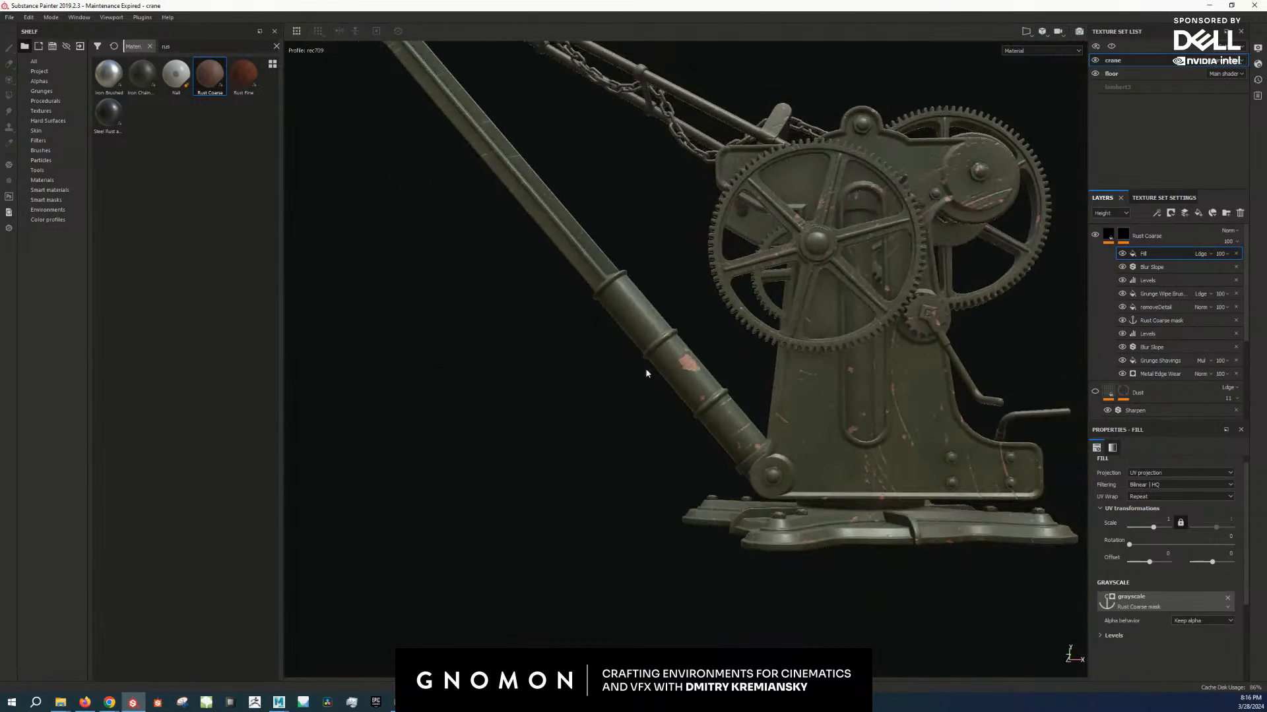
{"action": "middle_click_drag", "start_coordinate": [647, 370], "coordinate": [615, 386], "text": "alt"}
{"action": "right_click_drag", "start_coordinate": [614, 386], "coordinate": [791, 396], "text": "alt"}
{"action": "left_click_drag", "start_coordinate": [792, 396], "coordinate": [541, 416], "text": "alt"}
{"action": "right_click_drag", "start_coordinate": [541, 416], "coordinate": [712, 371], "text": "alt"}
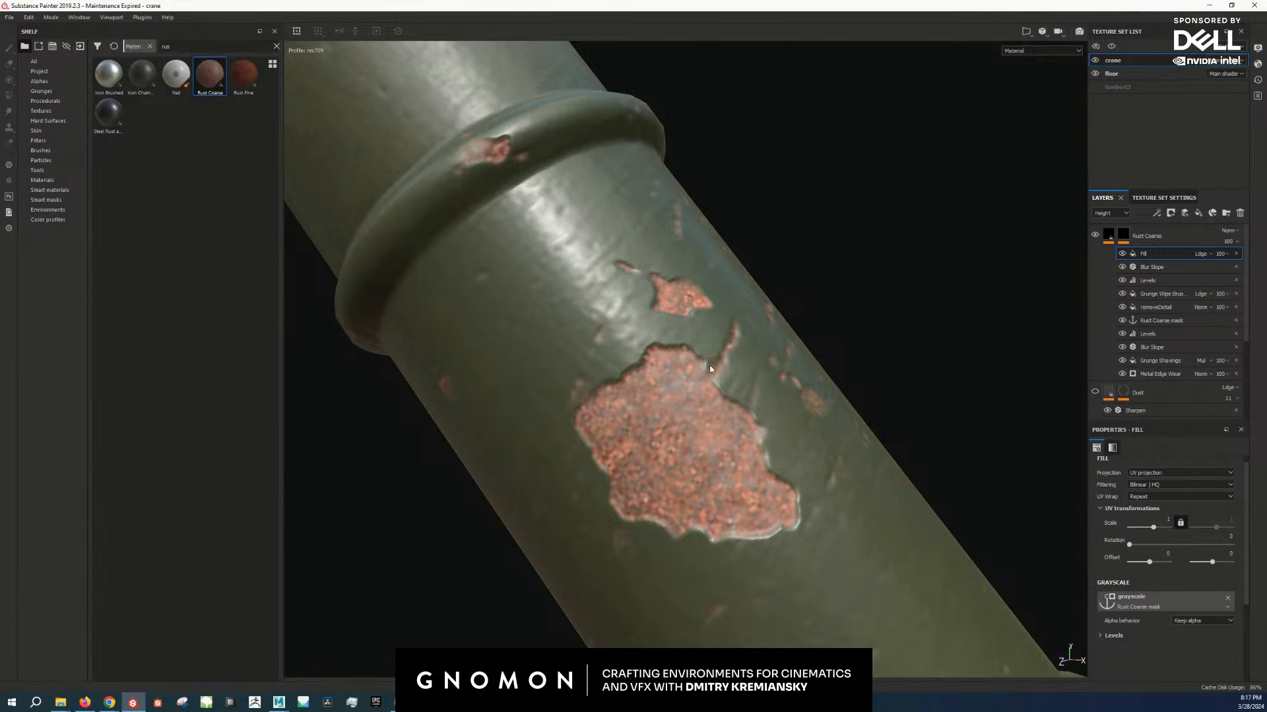
{"action": "right_click_drag", "start_coordinate": [705, 365], "coordinate": [781, 394], "text": "alt"}
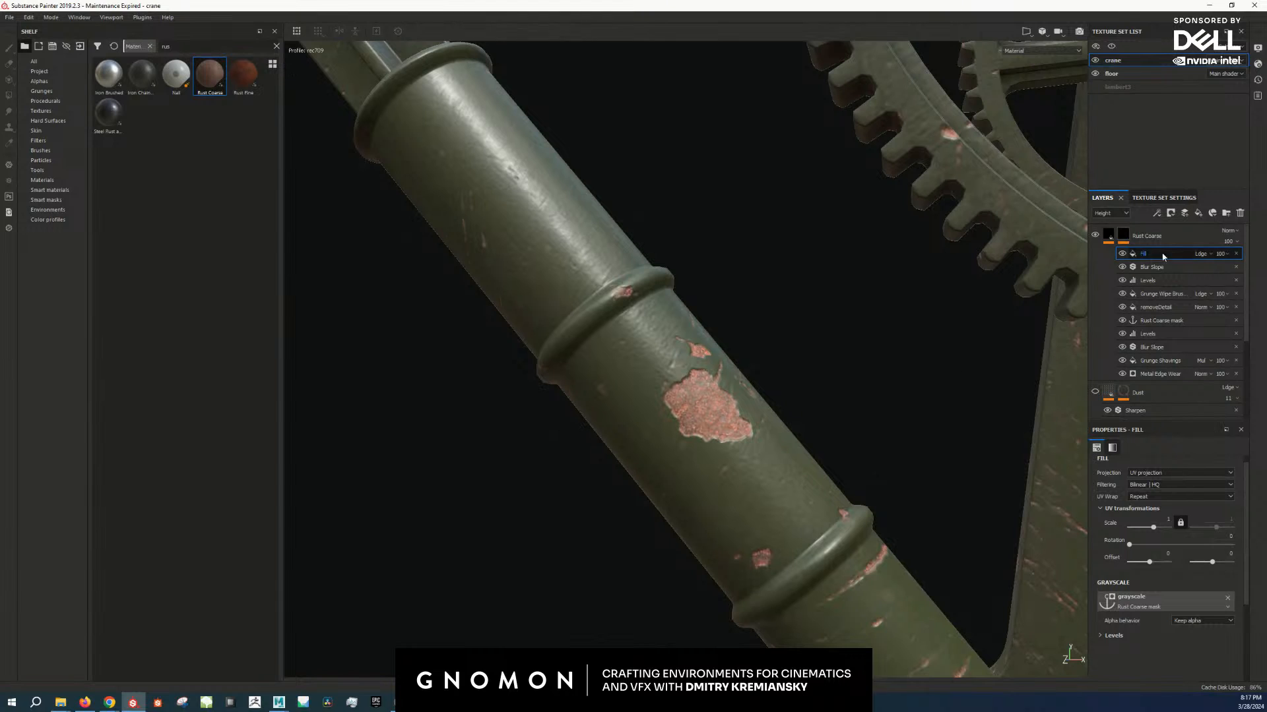
Step: Delete all five effects above the Rust Coarse mask anchor point: the fill, Blur Slope, Levels, Grunge Wipe Brushed and removeDetail
{"action": "left_click", "coordinate": [1237, 254]}
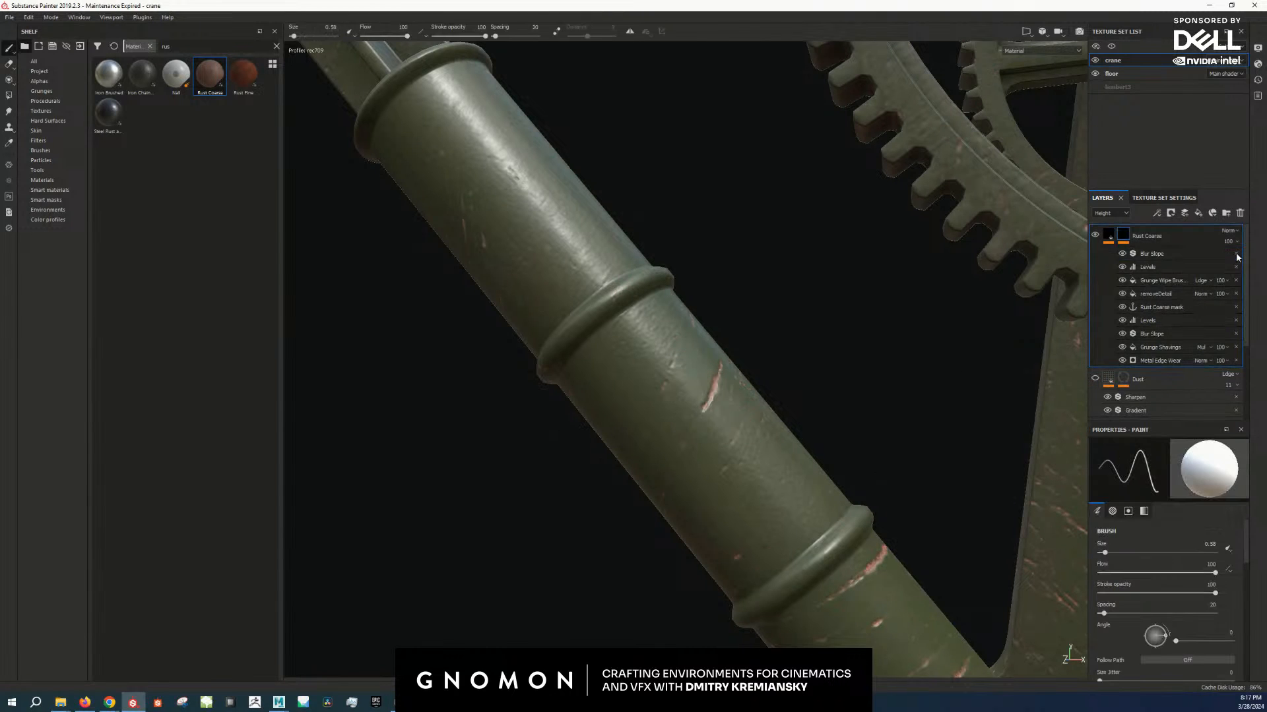
{"action": "left_click", "coordinate": [1236, 254]}
{"action": "left_click", "coordinate": [1236, 255]}
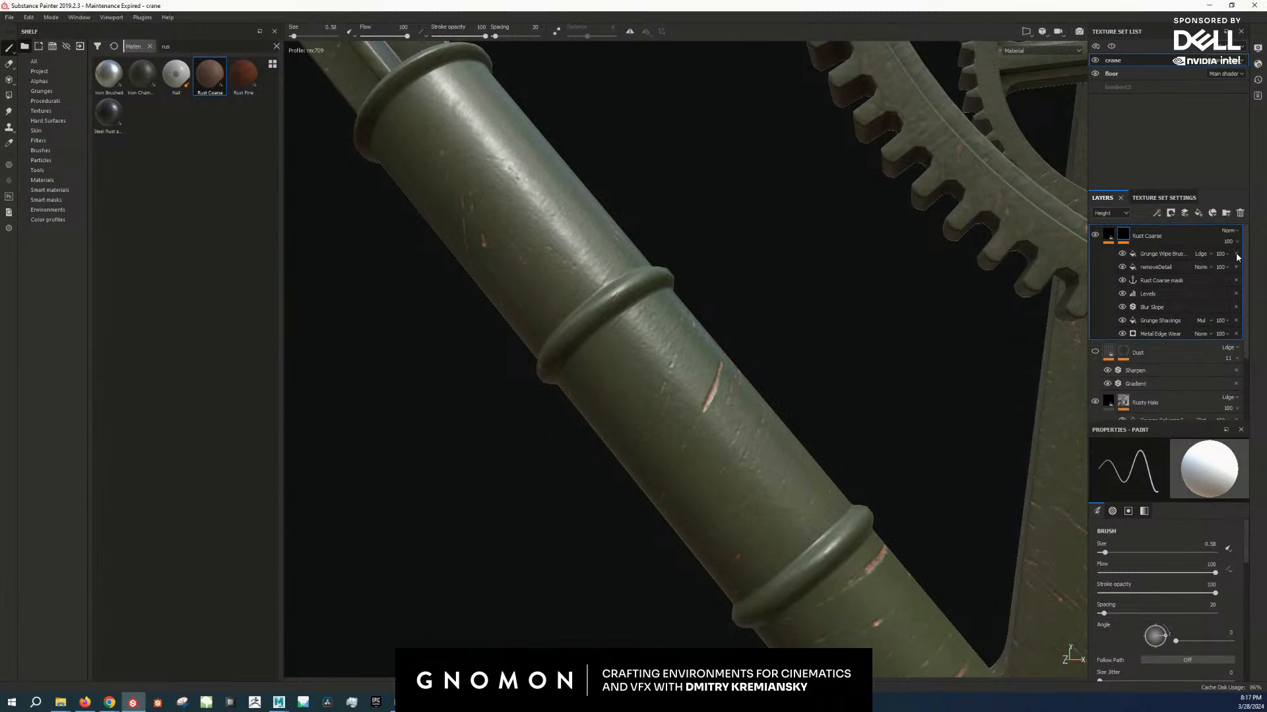
{"action": "left_click", "coordinate": [1236, 255]}
{"action": "left_click", "coordinate": [1236, 255]}
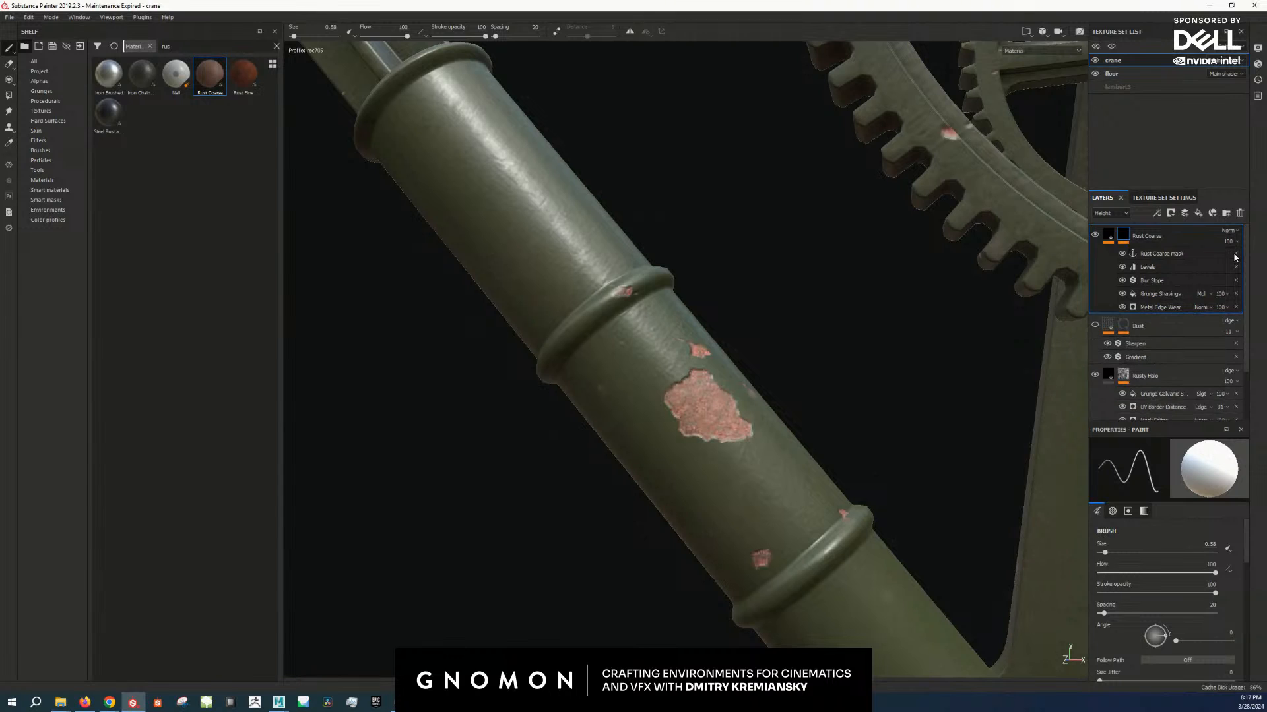
Step: Duplicate the Rust Coarse layer with its mask effects and delete the copy again
{"action": "key", "text": "ctrl+d"}
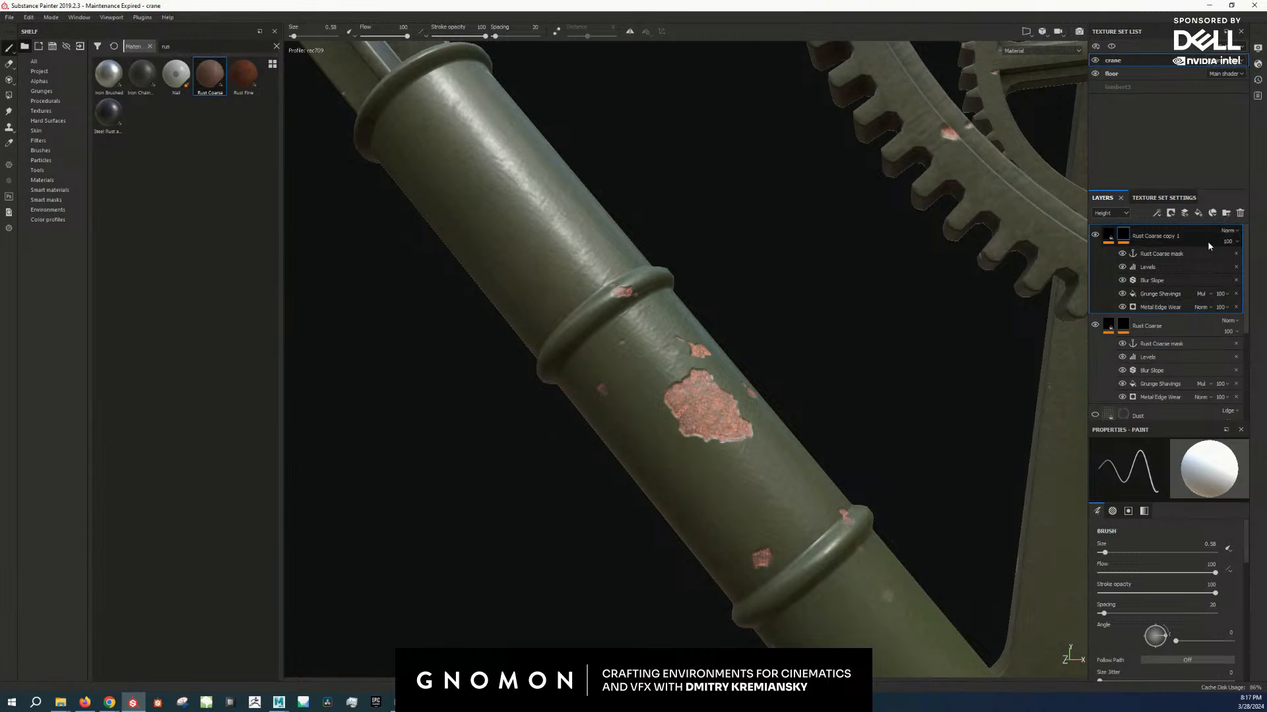
{"action": "left_click", "coordinate": [1240, 214]}
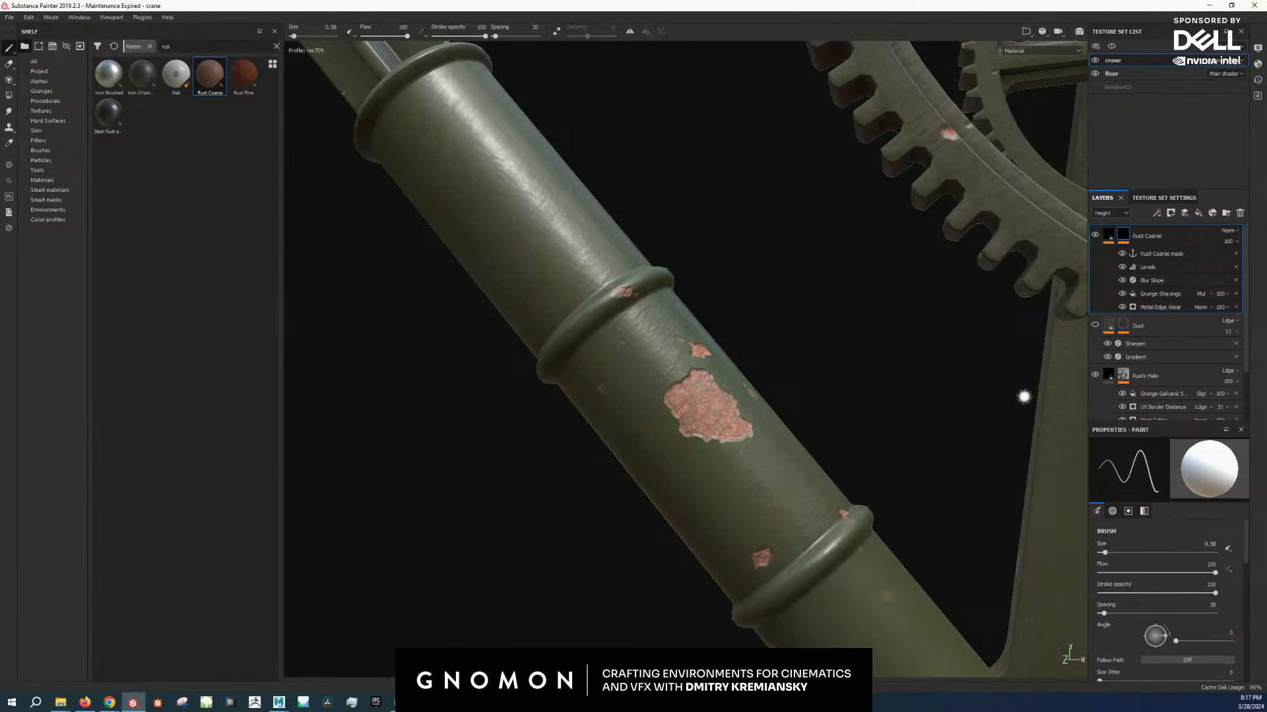
{"action": "scroll", "coordinate": [817, 413], "scroll_direction": "down", "scroll_amount": 5}
{"action": "scroll", "coordinate": [837, 413], "scroll_direction": "up", "scroll_amount": 5}
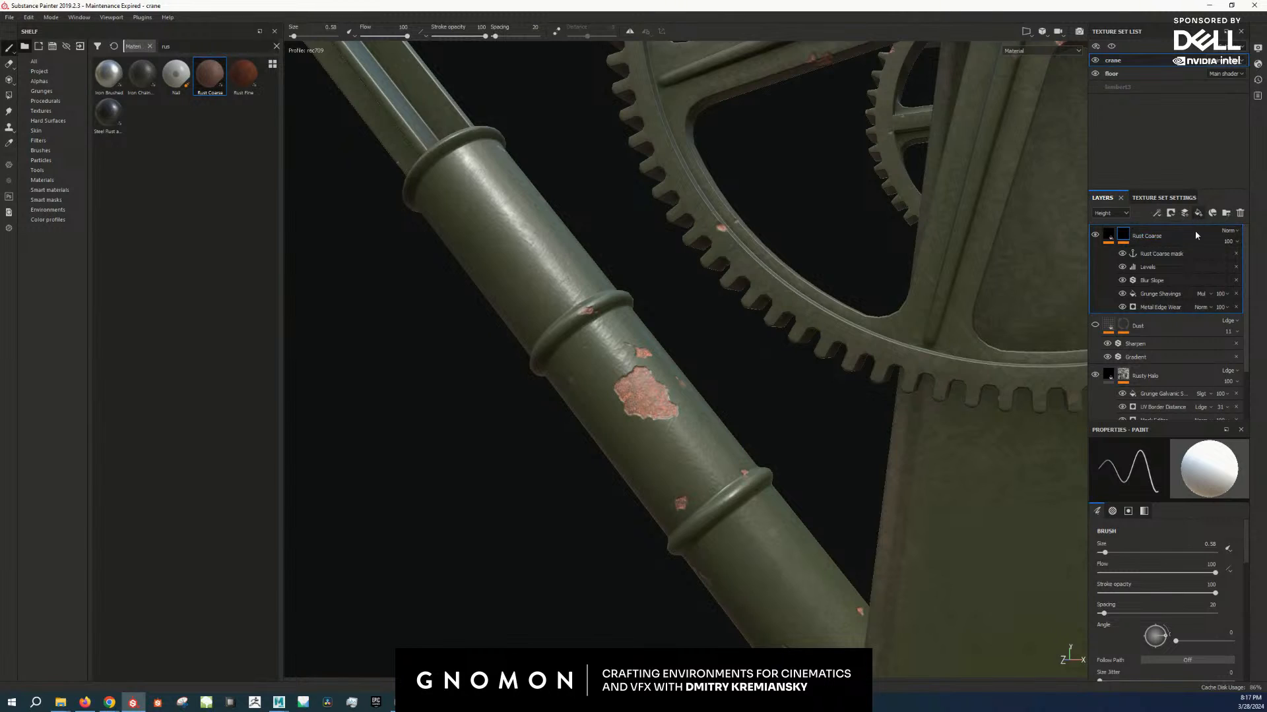
Step: Add a fill layer above Rust Coarse with only the color, rough and height channels active and height slightly above zero
{"action": "left_click", "coordinate": [1198, 213]}
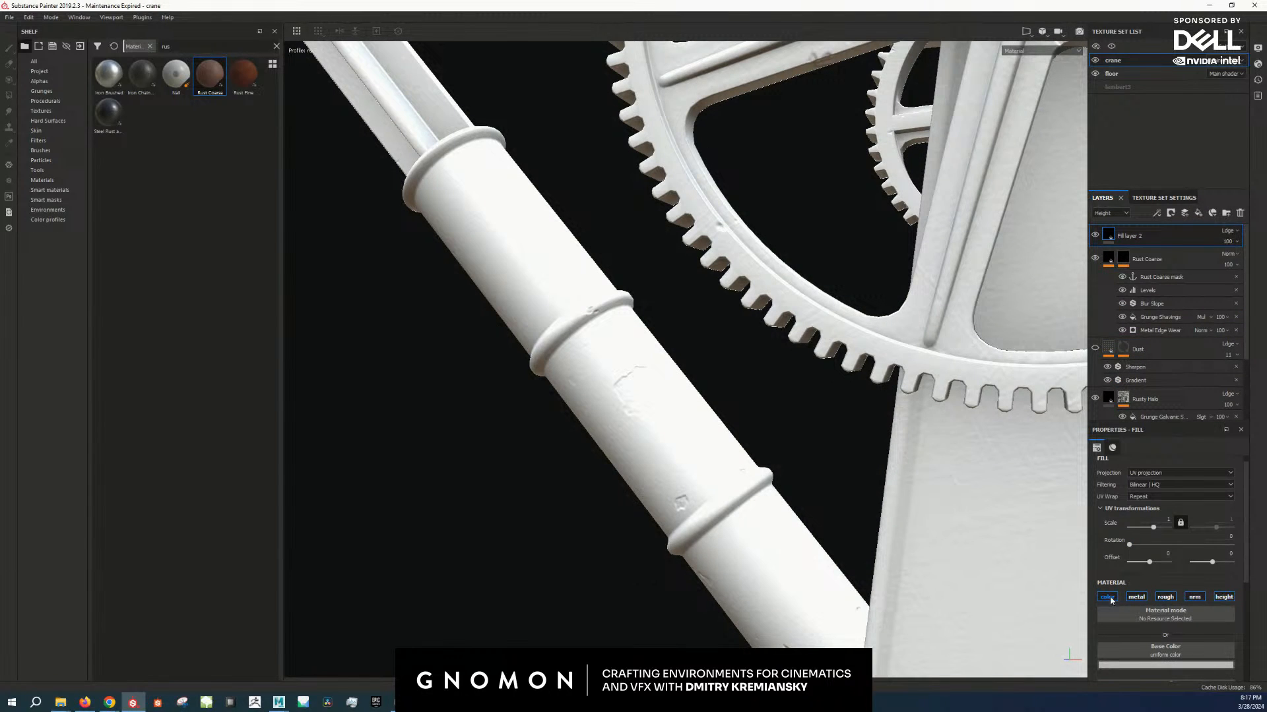
{"action": "left_click", "coordinate": [1165, 597]}
{"action": "scroll", "coordinate": [1161, 597], "scroll_direction": "down", "scroll_amount": 3}
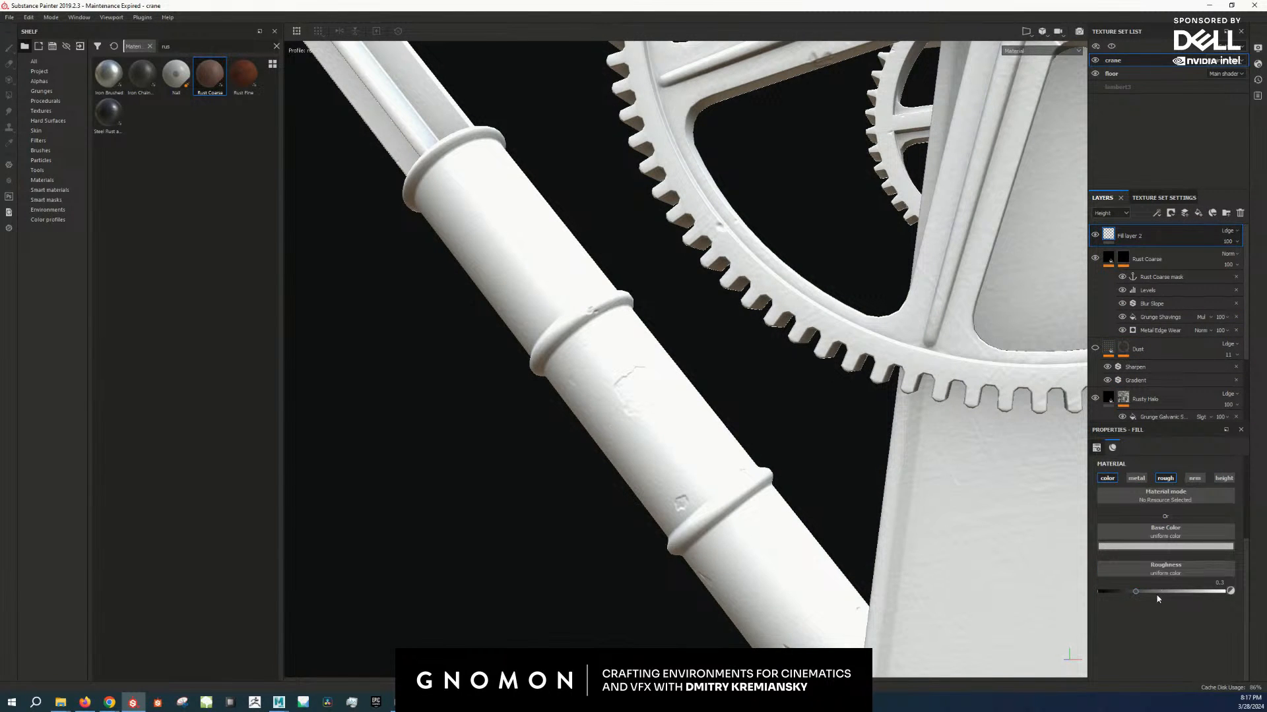
{"action": "left_click", "coordinate": [1223, 478]}
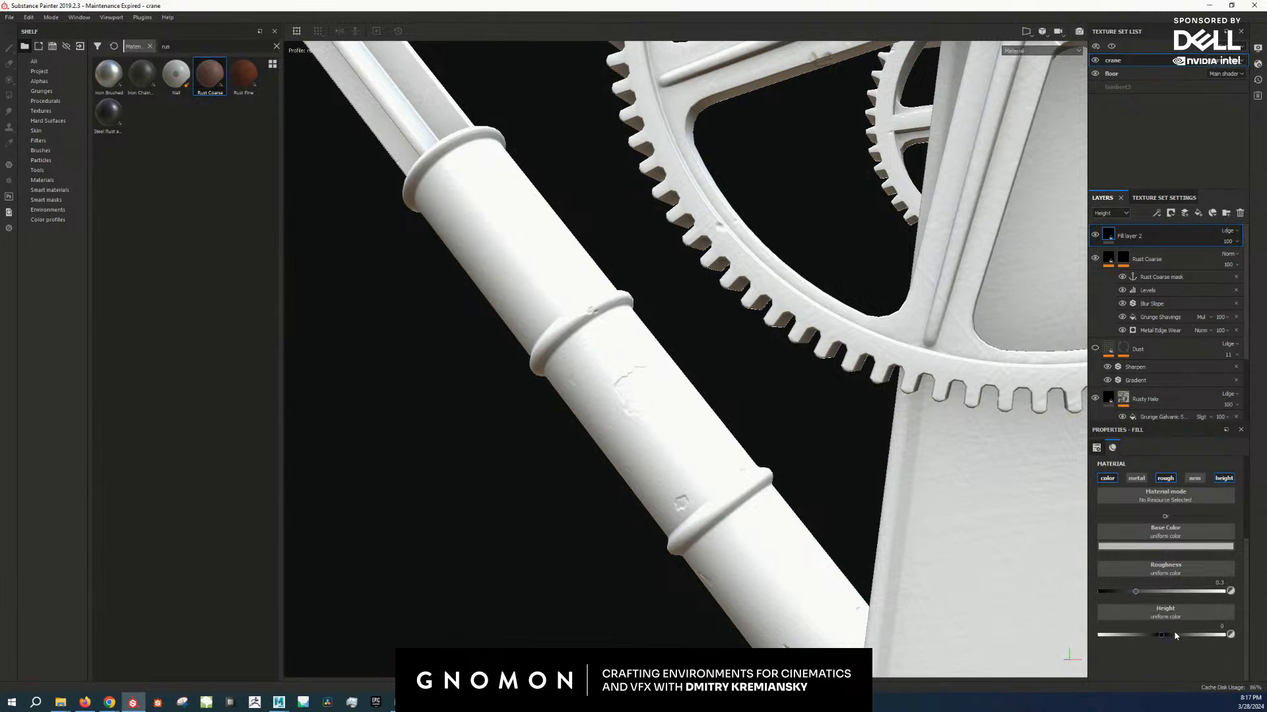
{"action": "left_click_drag", "start_coordinate": [1161, 636], "coordinate": [1166, 638]}
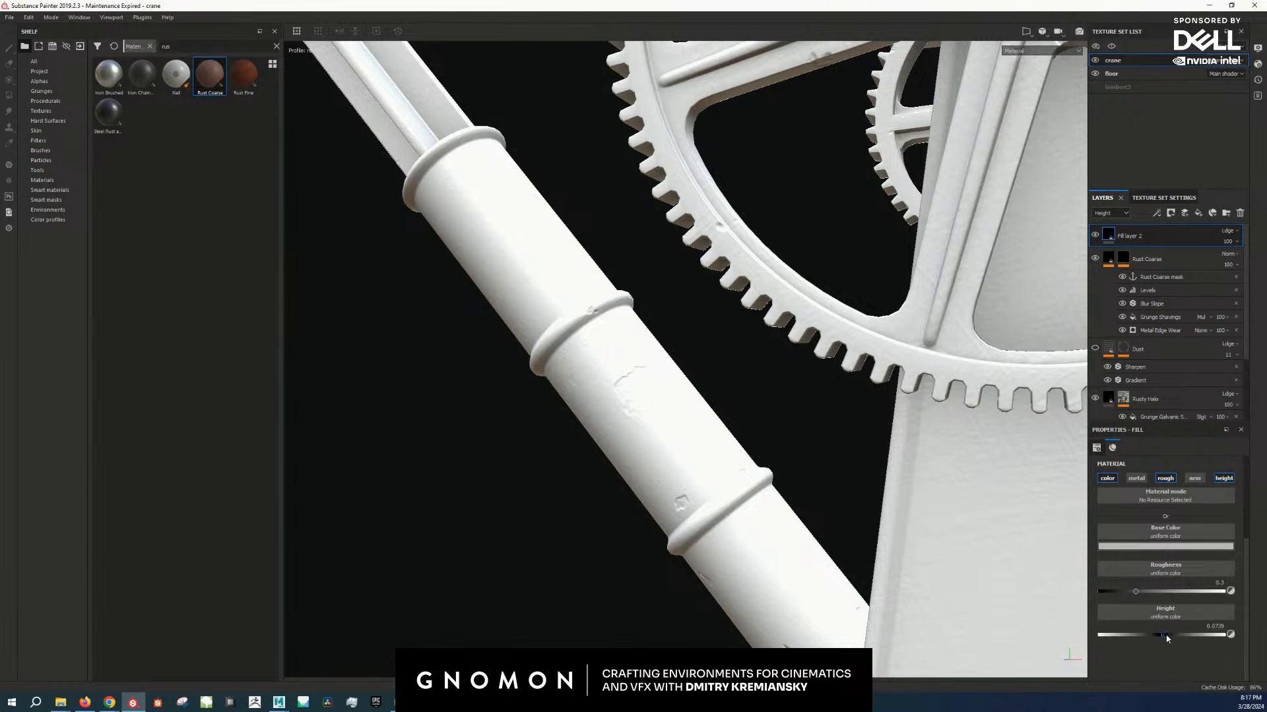
Step: Add a black mask to Fill layer 2 and reduce the brush size to 0.13 over the arm's rust patch
{"action": "right_click", "coordinate": [1150, 235]}
{"action": "left_click", "coordinate": [1174, 252]}
{"action": "scroll", "coordinate": [568, 421], "scroll_direction": "up", "scroll_amount": 5}
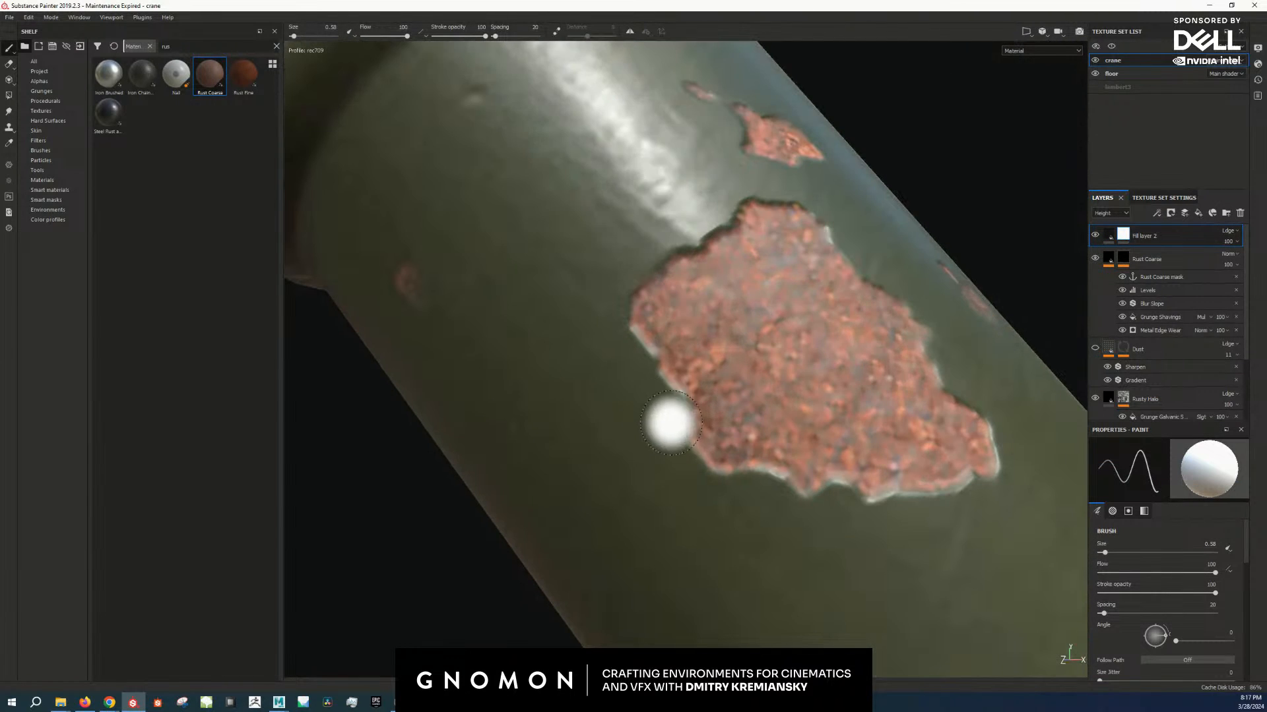
{"action": "right_click_drag", "start_coordinate": [680, 420], "coordinate": [668, 409], "text": "ctrl"}
{"action": "scroll", "coordinate": [675, 414], "scroll_direction": "down", "scroll_amount": 2}
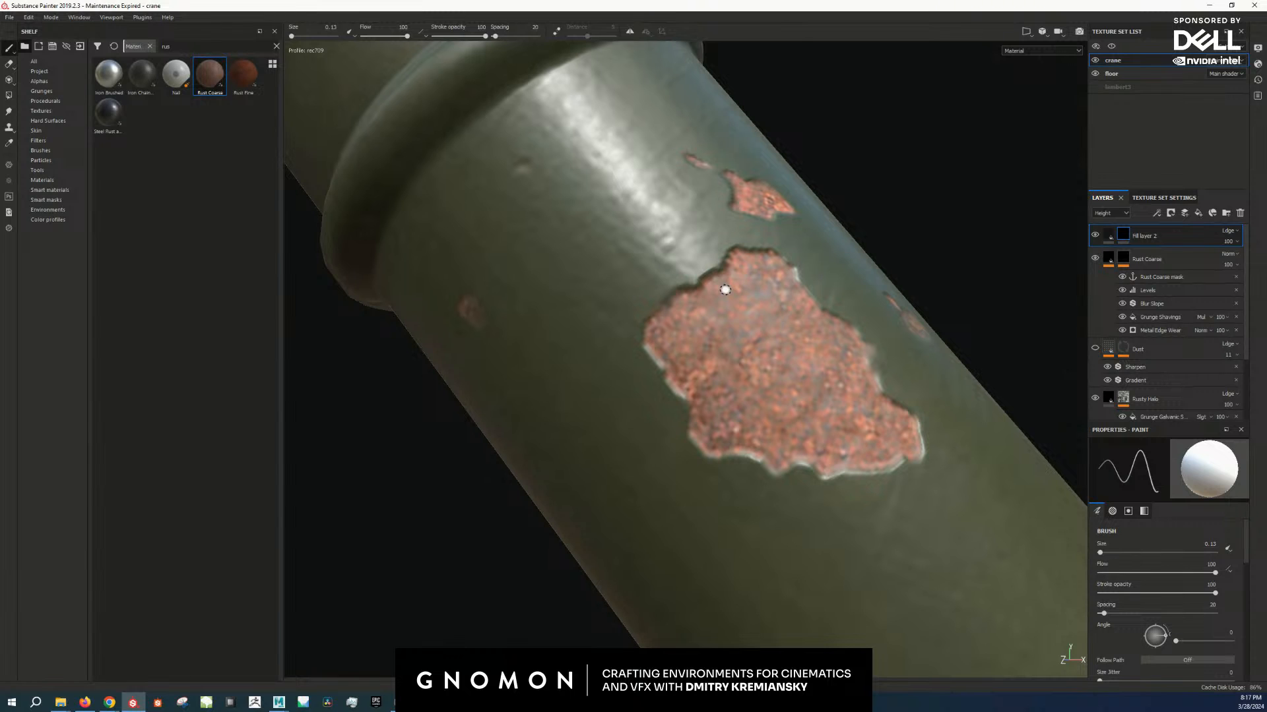
Step: Add a fill to Fill layer 2's mask using the Rust Coarse mask anchor point as grayscale, and display the mask alone
{"action": "right_click", "coordinate": [1124, 234]}
{"action": "left_click", "coordinate": [1144, 441]}
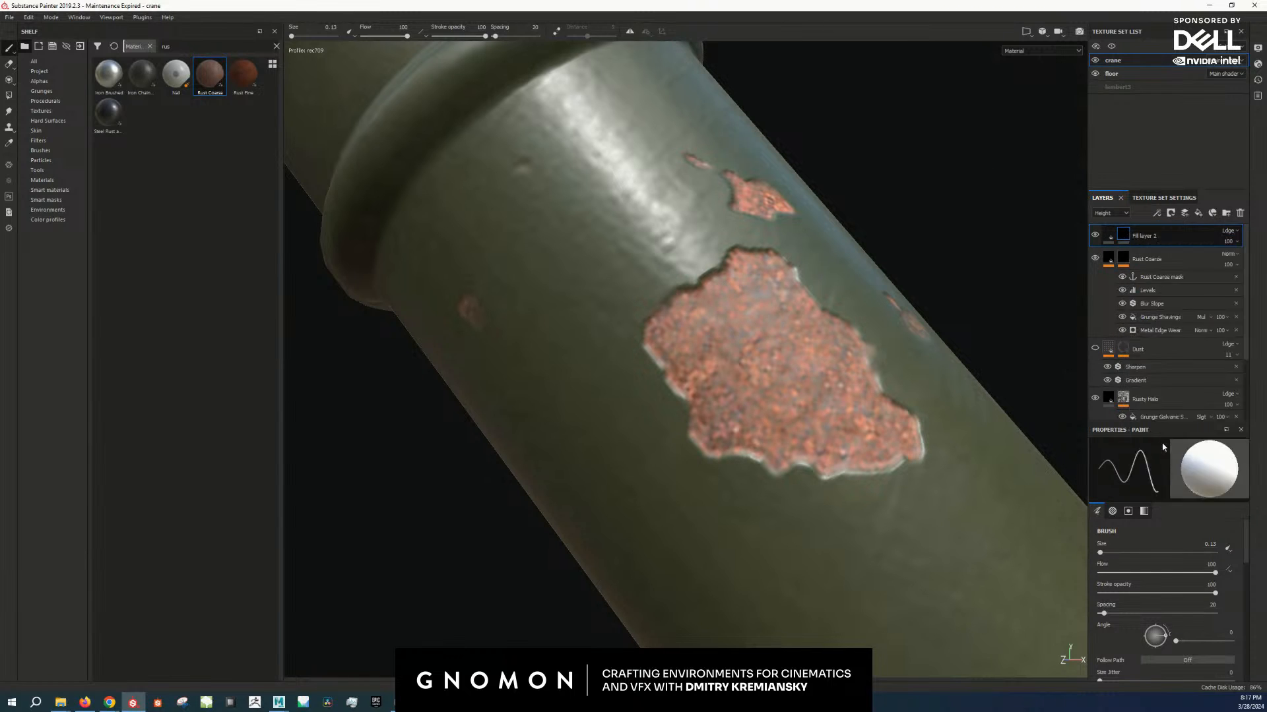
{"action": "left_click", "coordinate": [1168, 478]}
{"action": "left_click", "coordinate": [1192, 488]}
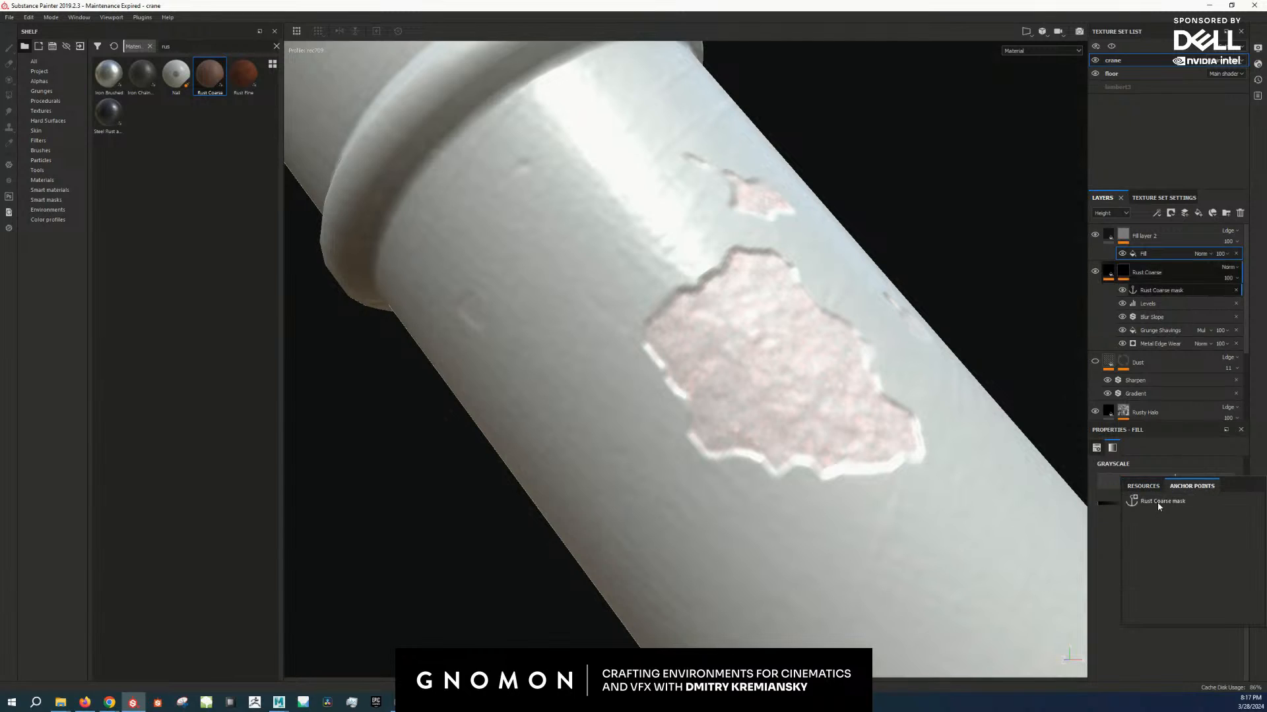
{"action": "left_click", "coordinate": [1157, 504]}
{"action": "left_click", "coordinate": [1124, 236], "text": "alt"}
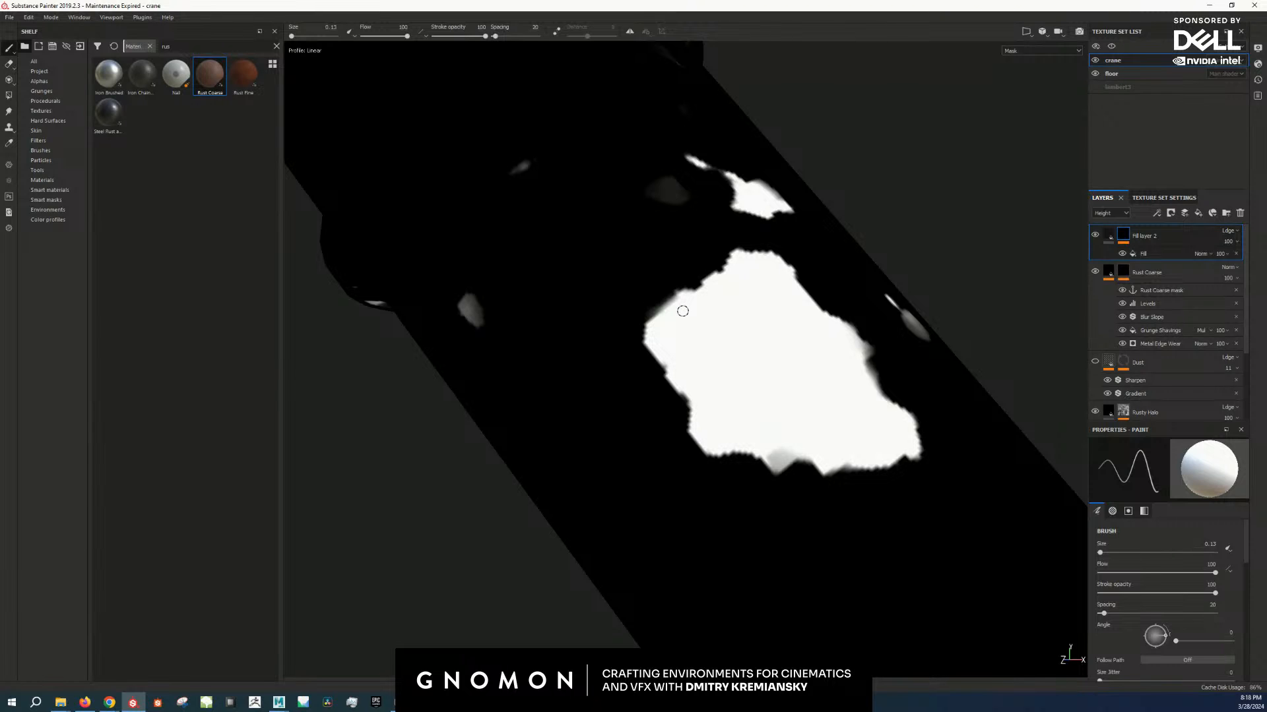
Step: Add a Blur filter above the fill in Fill layer 2's mask and check the softened patch edges in the material view
{"action": "right_click", "coordinate": [1123, 236]}
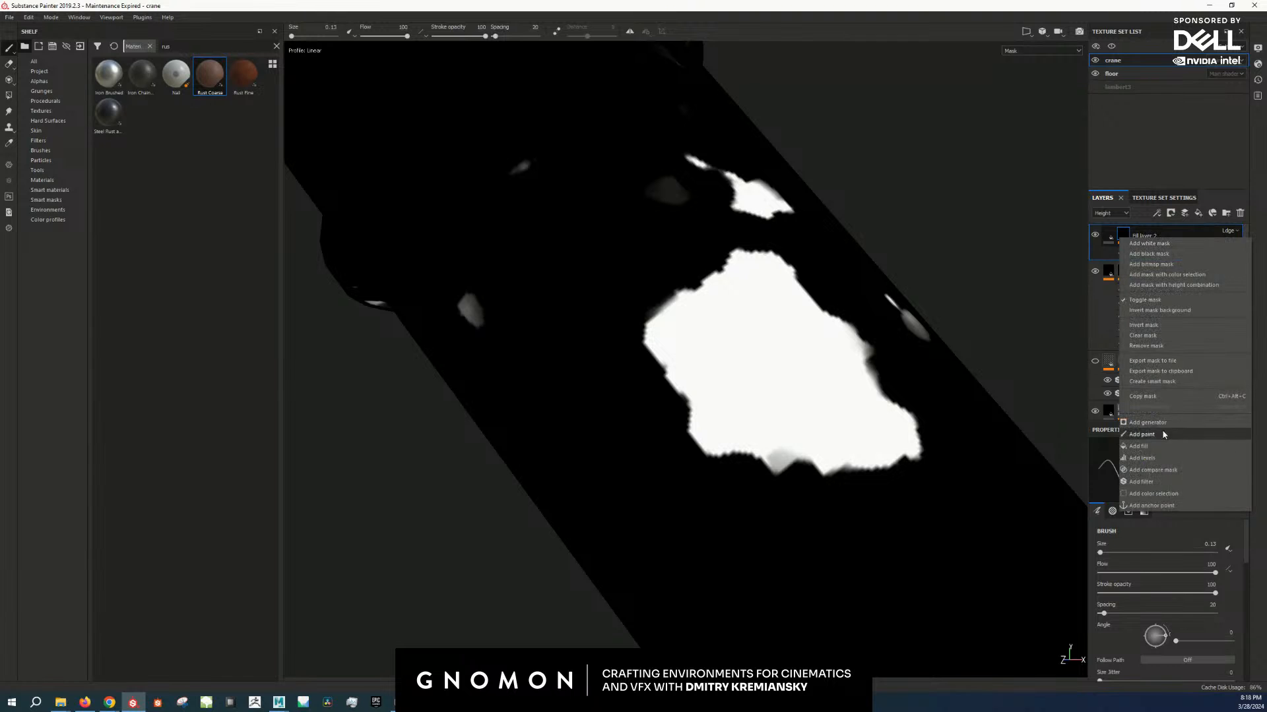
{"action": "left_click", "coordinate": [1157, 481]}
{"action": "left_click", "coordinate": [1193, 461]}
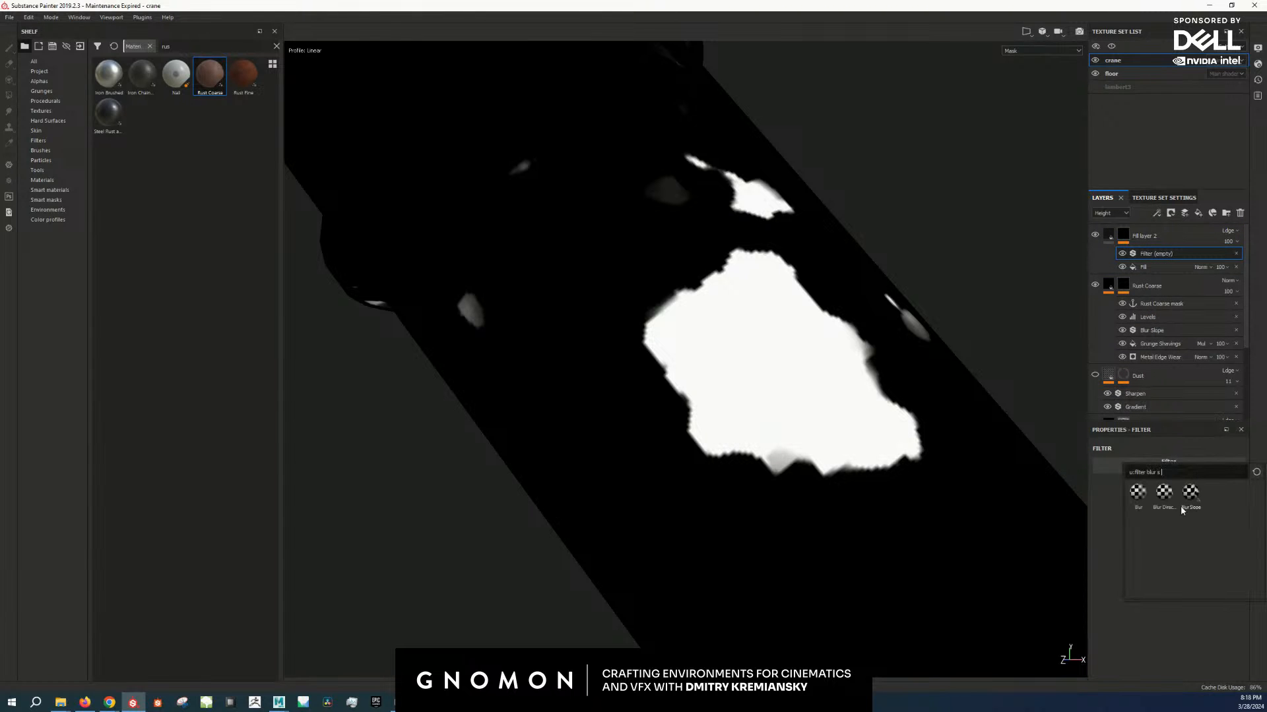
{"action": "left_click", "coordinate": [1144, 501]}
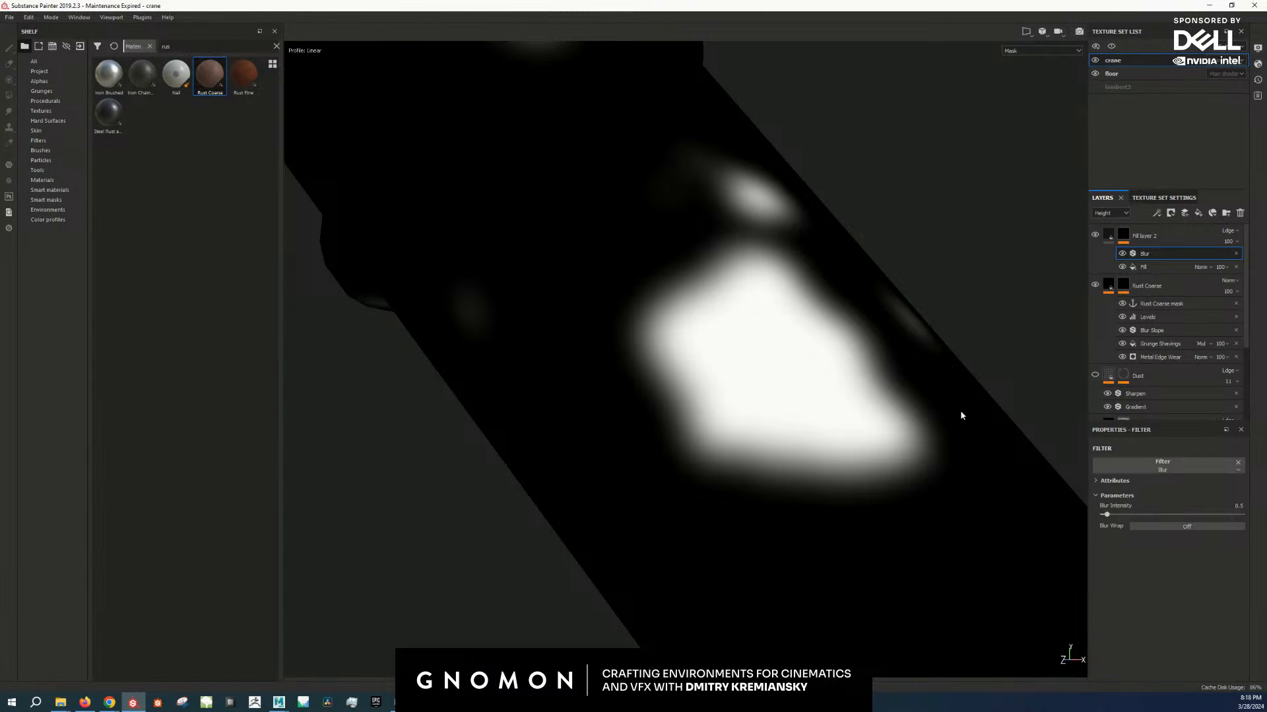
{"action": "key", "text": "m"}
{"action": "scroll", "coordinate": [838, 364], "scroll_direction": "down", "scroll_amount": 3}
{"action": "scroll", "coordinate": [829, 356], "scroll_direction": "up", "scroll_amount": 3}
Step: Add a second fill above the Blur in Fill layer 2's mask, using the Rust Coarse mask anchor point as grayscale
{"action": "right_click", "coordinate": [1122, 234]}
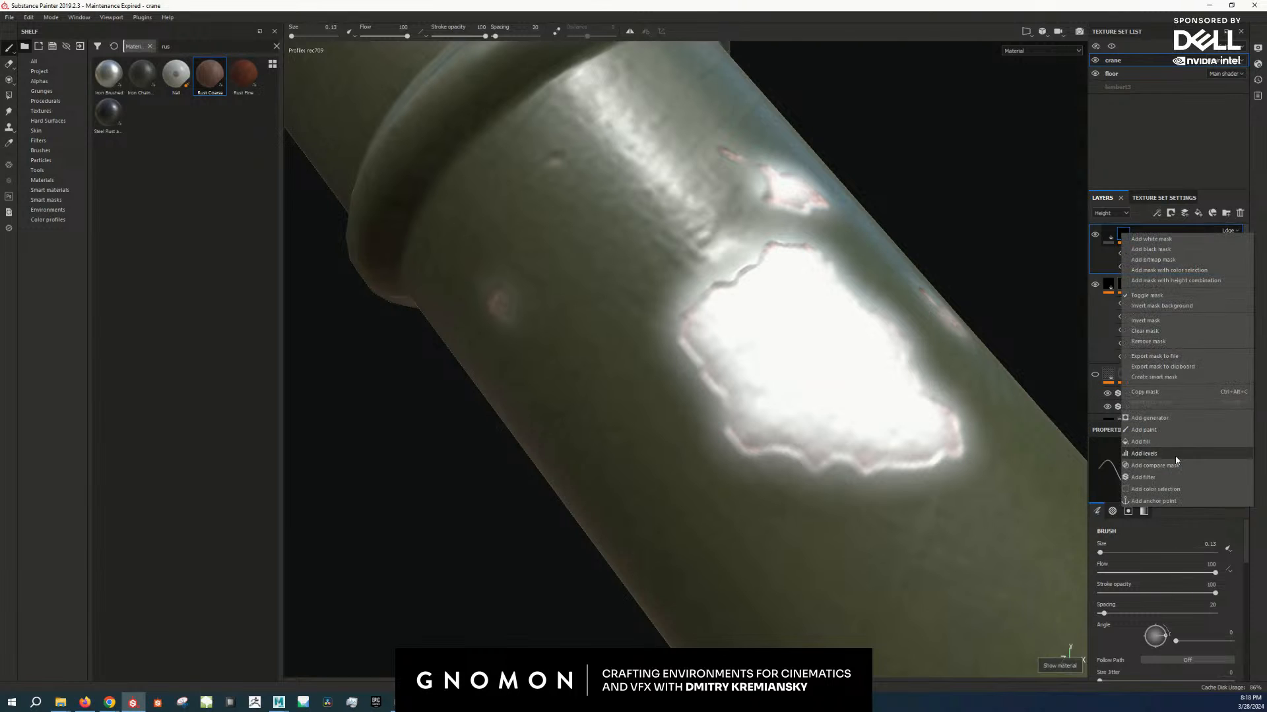
{"action": "left_click", "coordinate": [1157, 440]}
{"action": "key", "text": "m"}
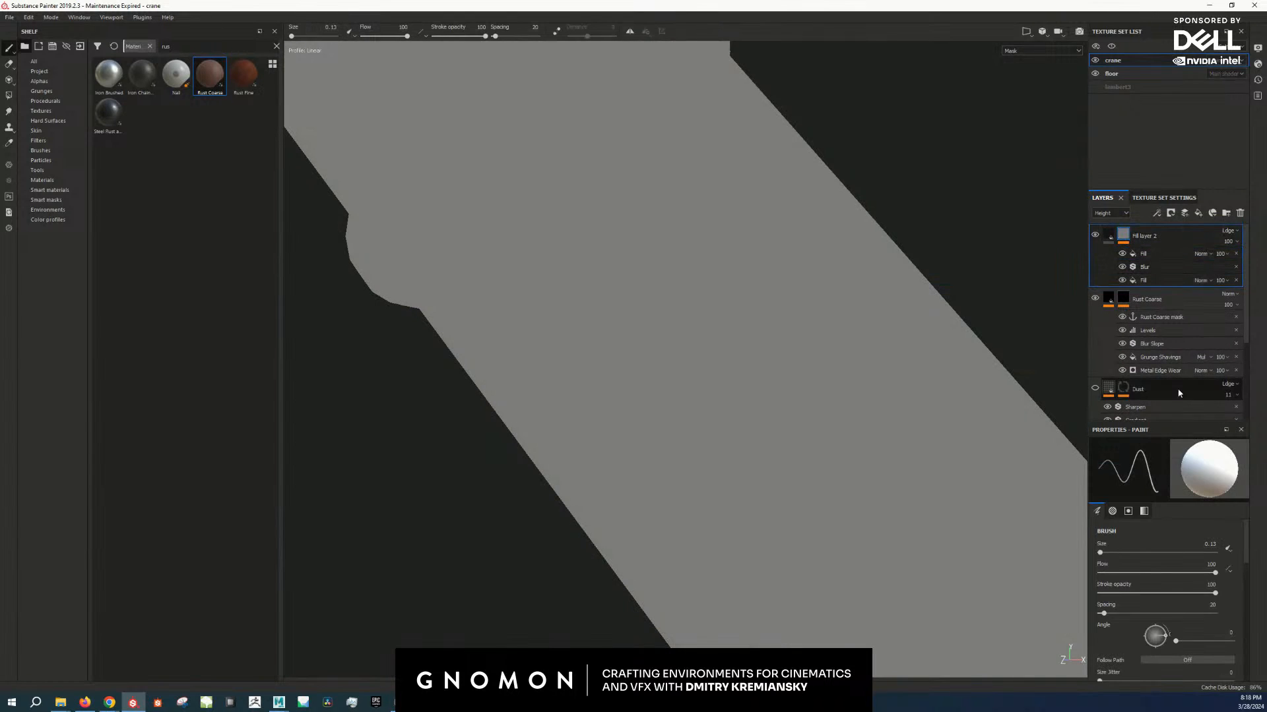
{"action": "left_click", "coordinate": [1161, 253]}
{"action": "left_click", "coordinate": [1181, 476]}
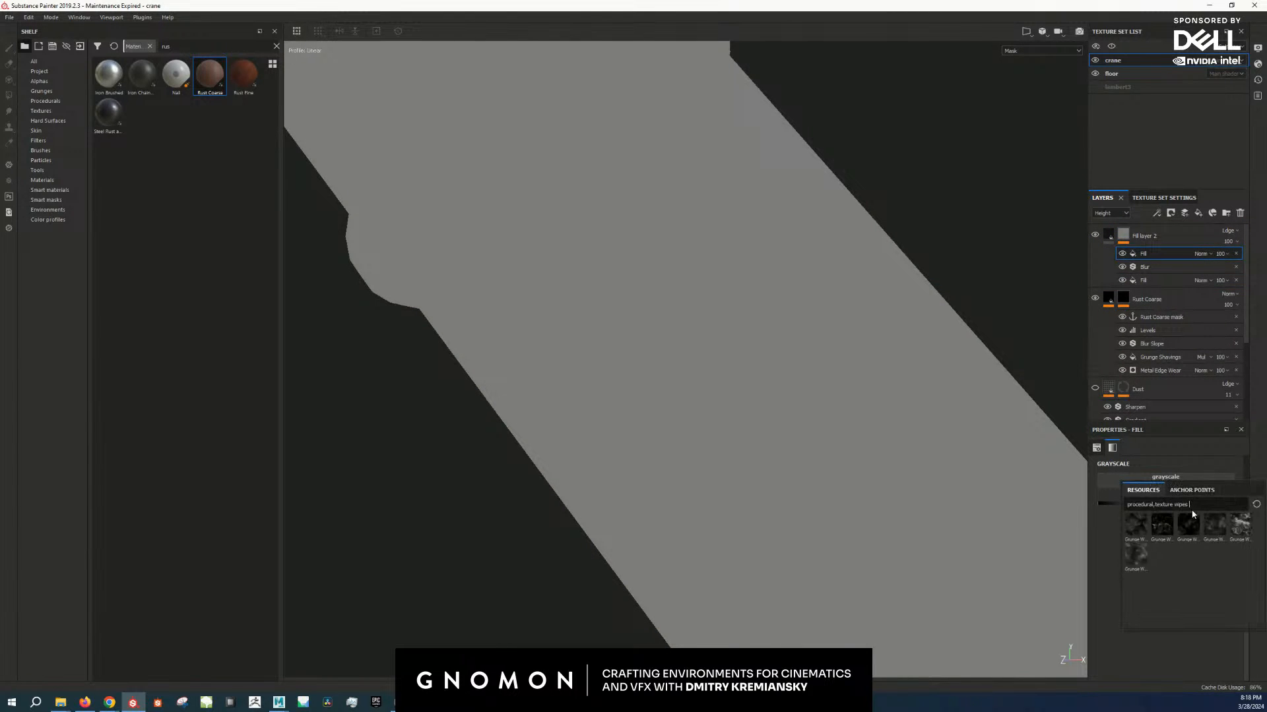
{"action": "left_click", "coordinate": [1192, 490]}
{"action": "left_click", "coordinate": [1156, 506]}
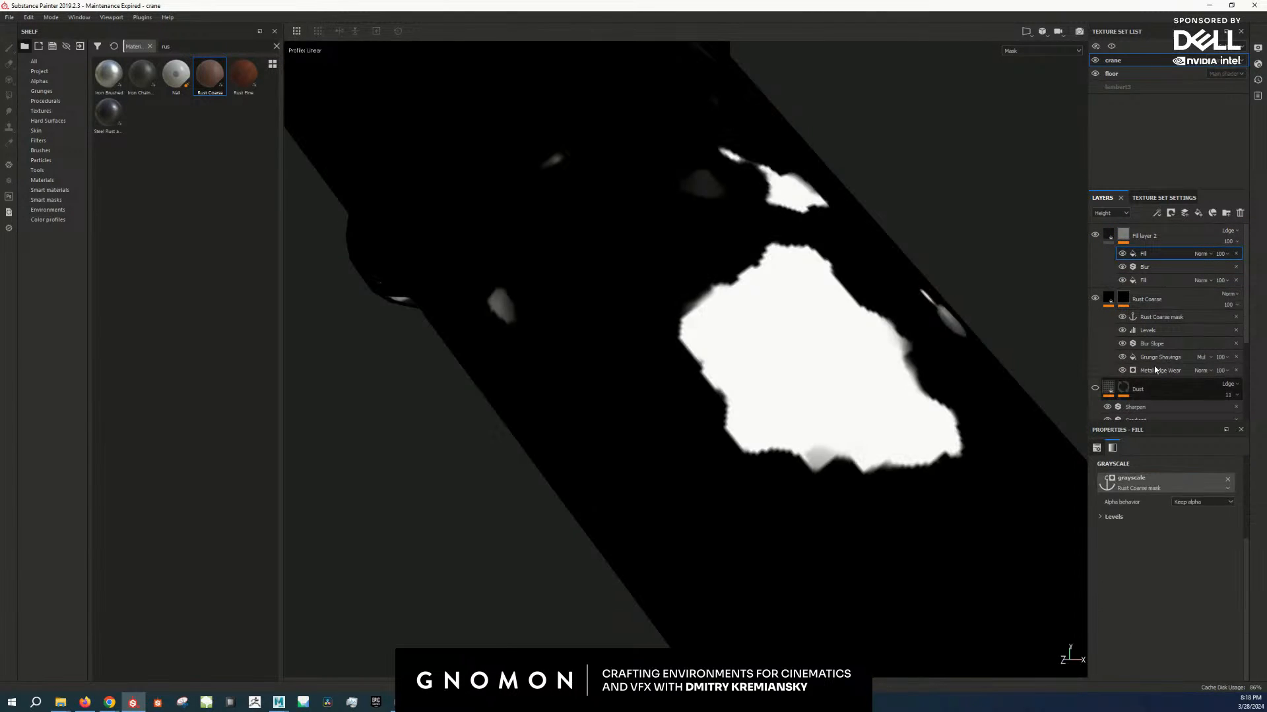
Step: Set the blending mode of the top fill in Fill layer 2's mask to Subtract
{"action": "left_click", "coordinate": [1154, 281]}
{"action": "right_click", "coordinate": [1158, 281]}
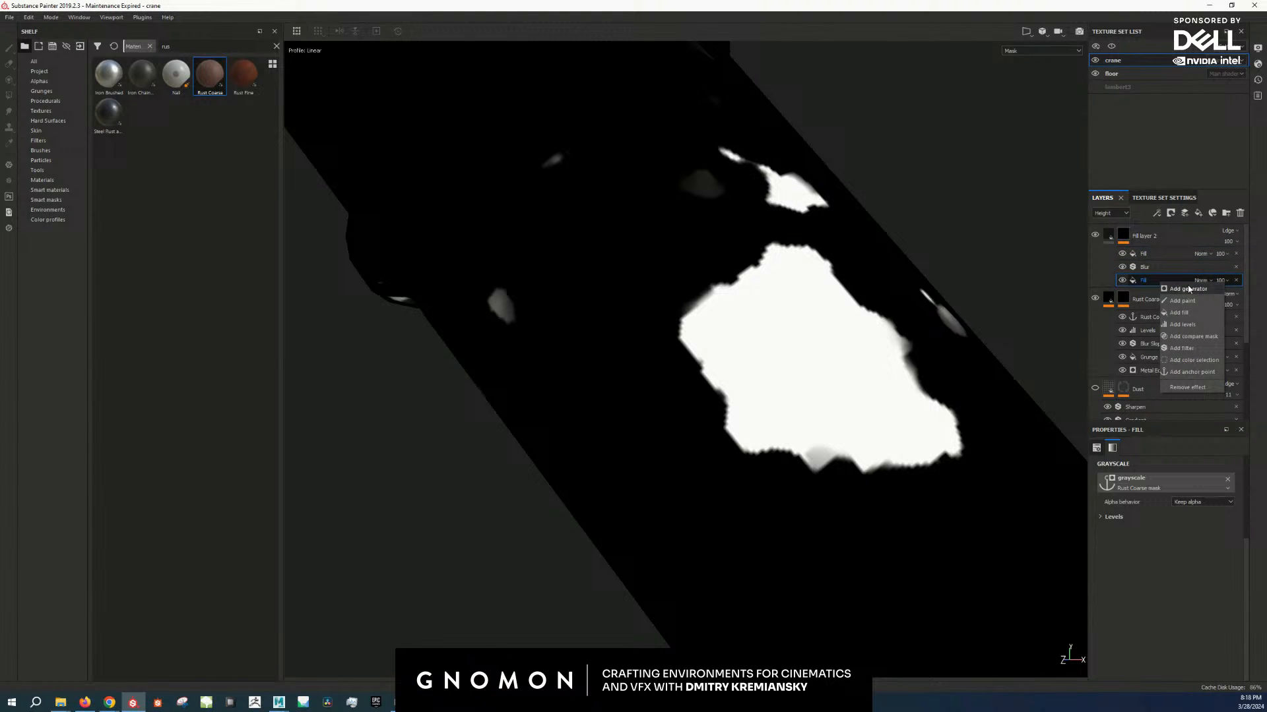
{"action": "left_click", "coordinate": [1149, 255]}
{"action": "left_click", "coordinate": [1202, 254]}
{"action": "left_click", "coordinate": [1219, 357]}
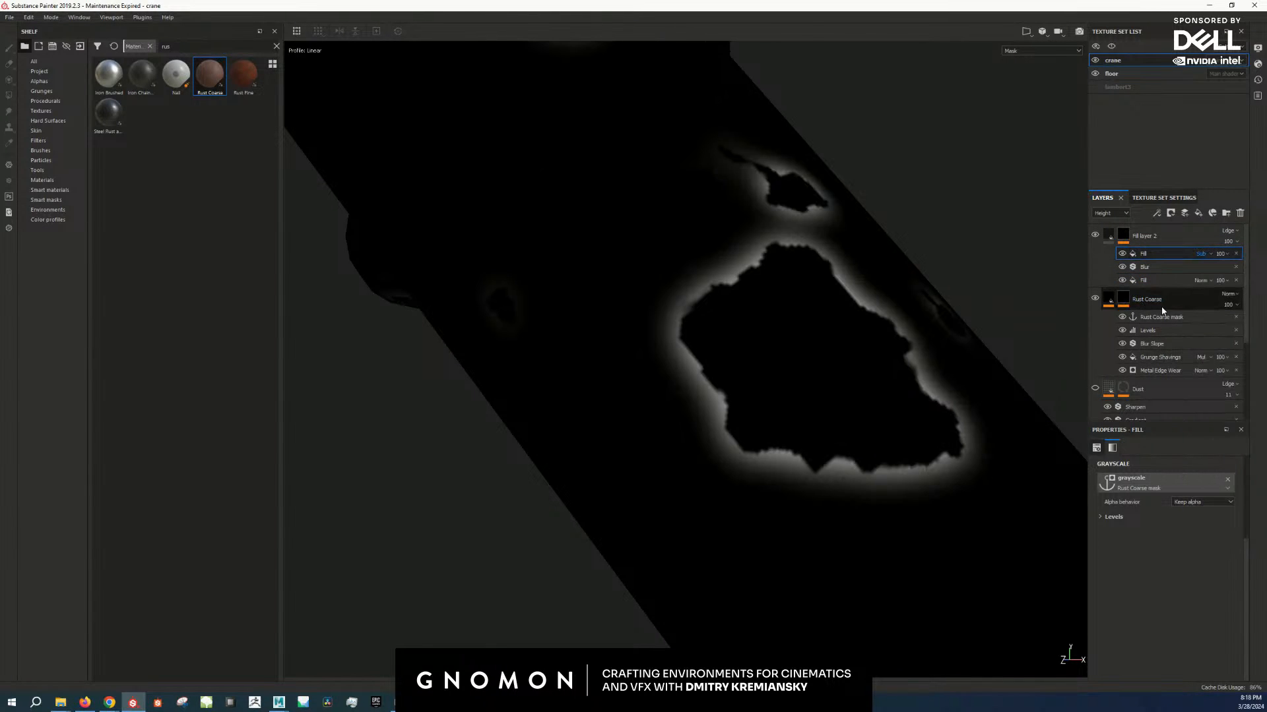
Step: Toggle the mask's top fill and Blur off and on to compare their effects, and check the halo in the material view
{"action": "left_click", "coordinate": [1123, 254]}
{"action": "left_click", "coordinate": [1123, 267]}
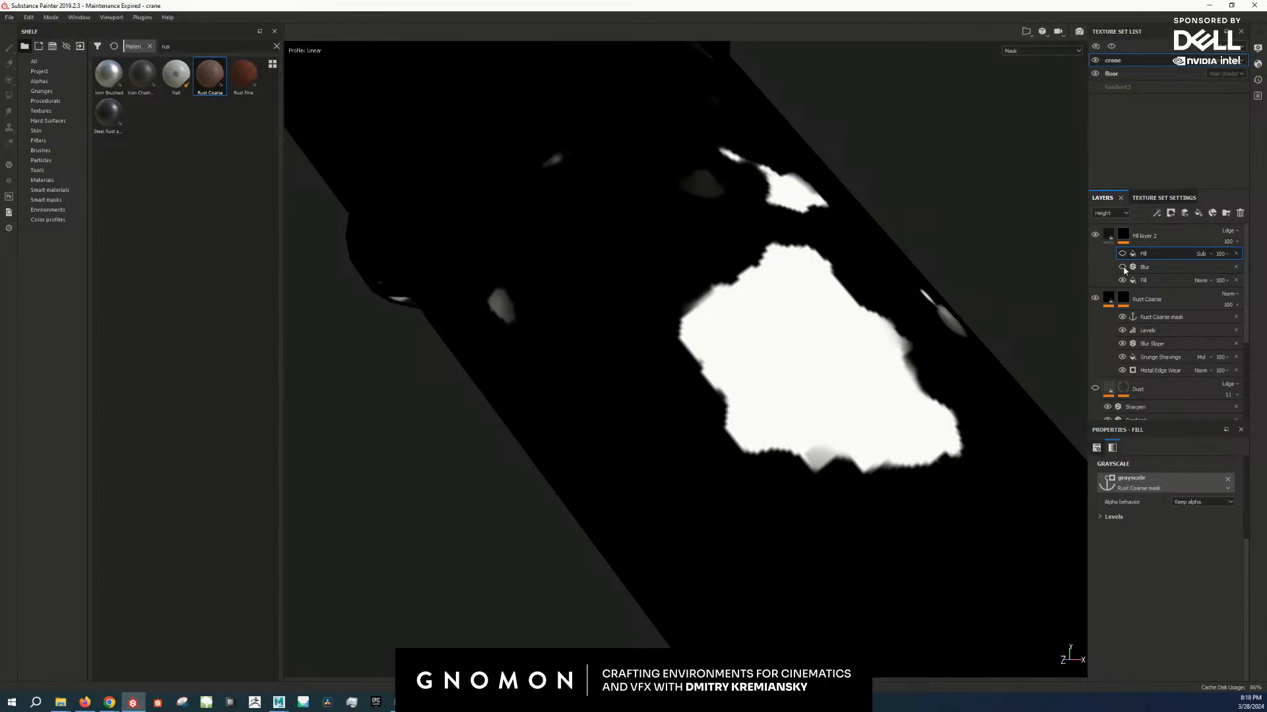
{"action": "left_click", "coordinate": [1122, 266]}
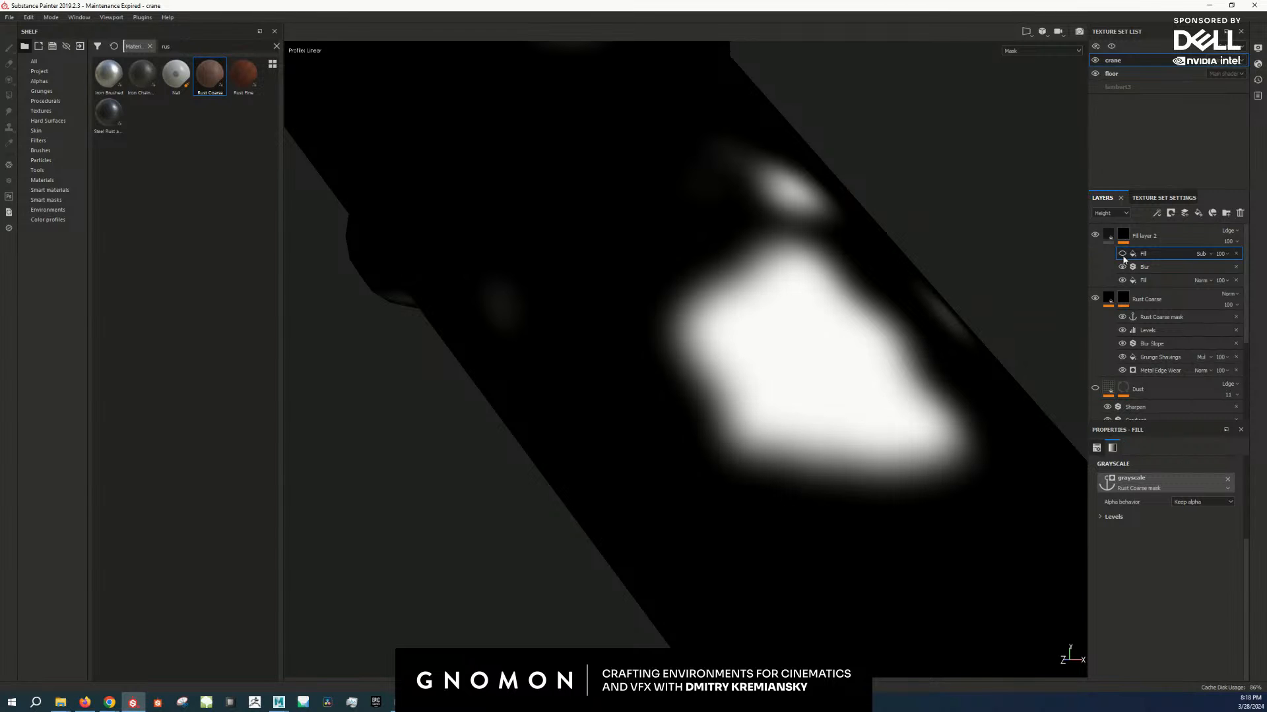
{"action": "left_click", "coordinate": [1123, 254]}
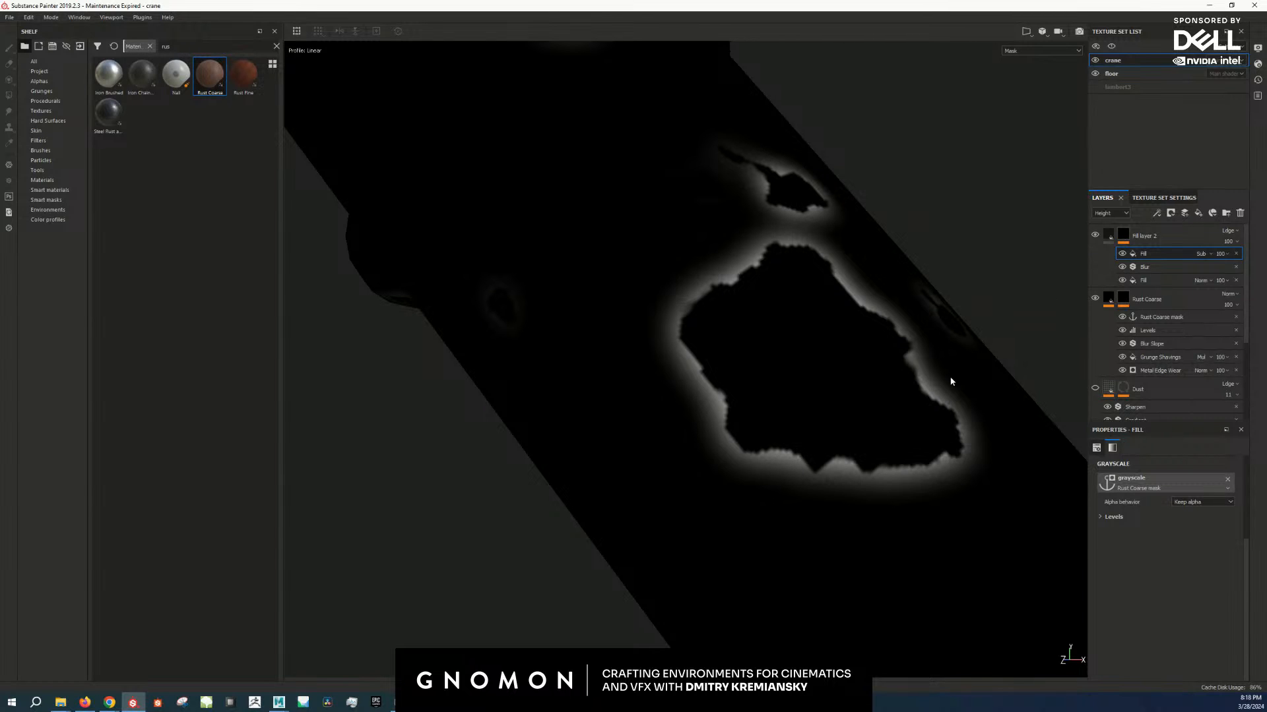
{"action": "key", "text": "m"}
{"action": "left_click_drag", "start_coordinate": [788, 378], "coordinate": [928, 374], "text": "alt"}
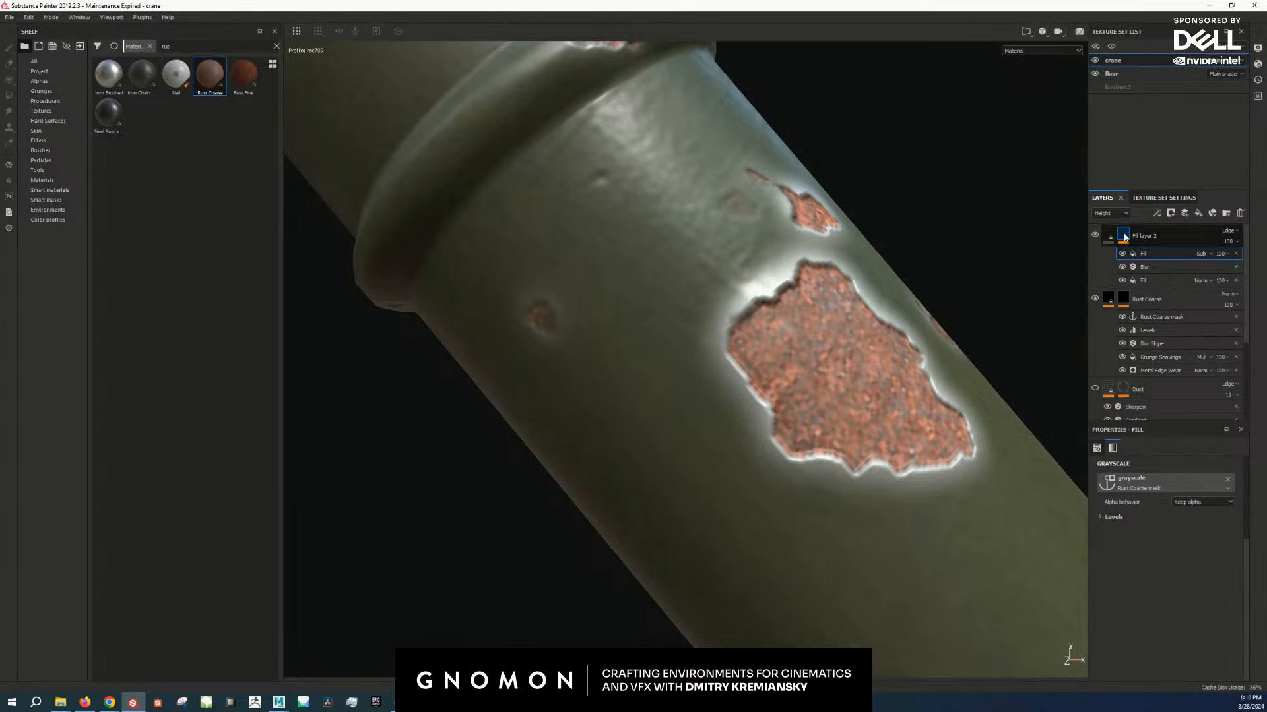
Step: Examine Fill layer 2's halo around the rust patches along the arm in both the mask and material views
{"action": "left_click", "coordinate": [1125, 236], "text": "alt"}
{"action": "right_click_drag", "start_coordinate": [849, 314], "coordinate": [814, 413], "text": "alt"}
{"action": "middle_click_drag", "start_coordinate": [814, 413], "coordinate": [789, 422], "text": "alt"}
{"action": "right_click_drag", "start_coordinate": [789, 422], "coordinate": [1042, 544], "text": "alt"}
{"action": "key", "text": "m"}
{"action": "right_click_drag", "start_coordinate": [860, 512], "coordinate": [554, 277], "text": "alt"}
{"action": "middle_click_drag", "start_coordinate": [544, 256], "coordinate": [822, 486], "text": "alt"}
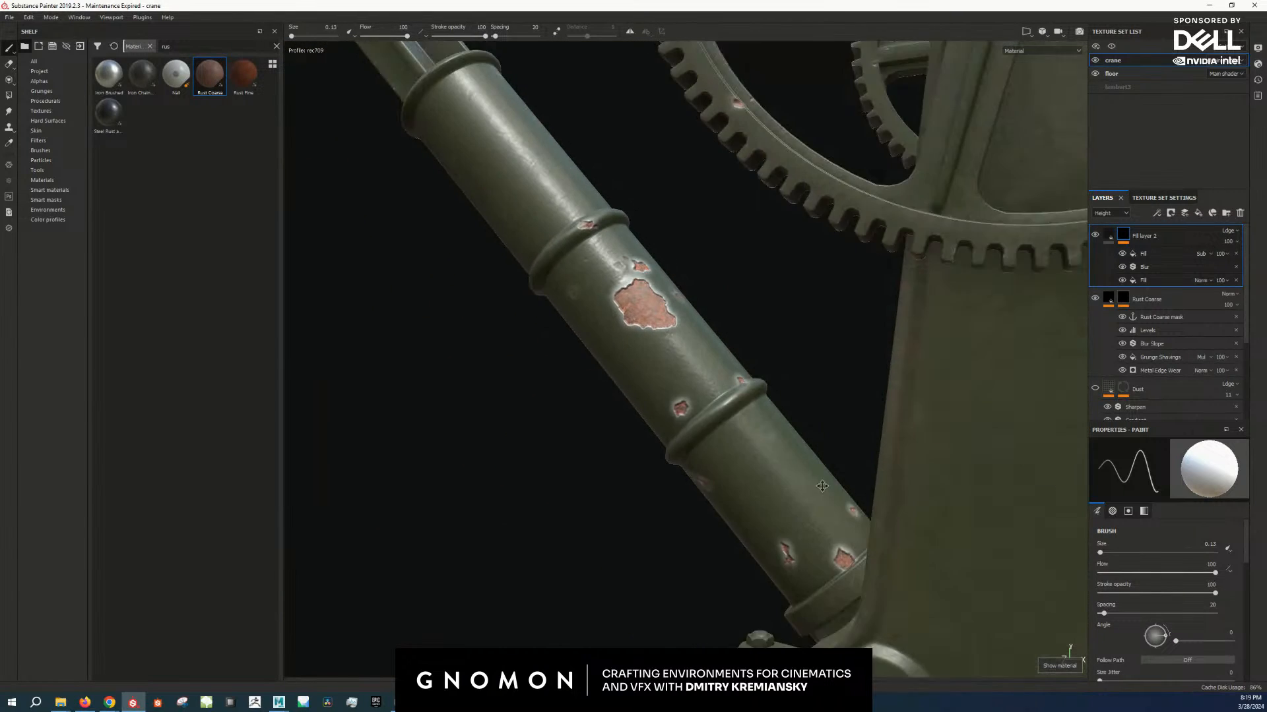
{"action": "right_click_drag", "start_coordinate": [822, 486], "coordinate": [722, 424], "text": "alt"}
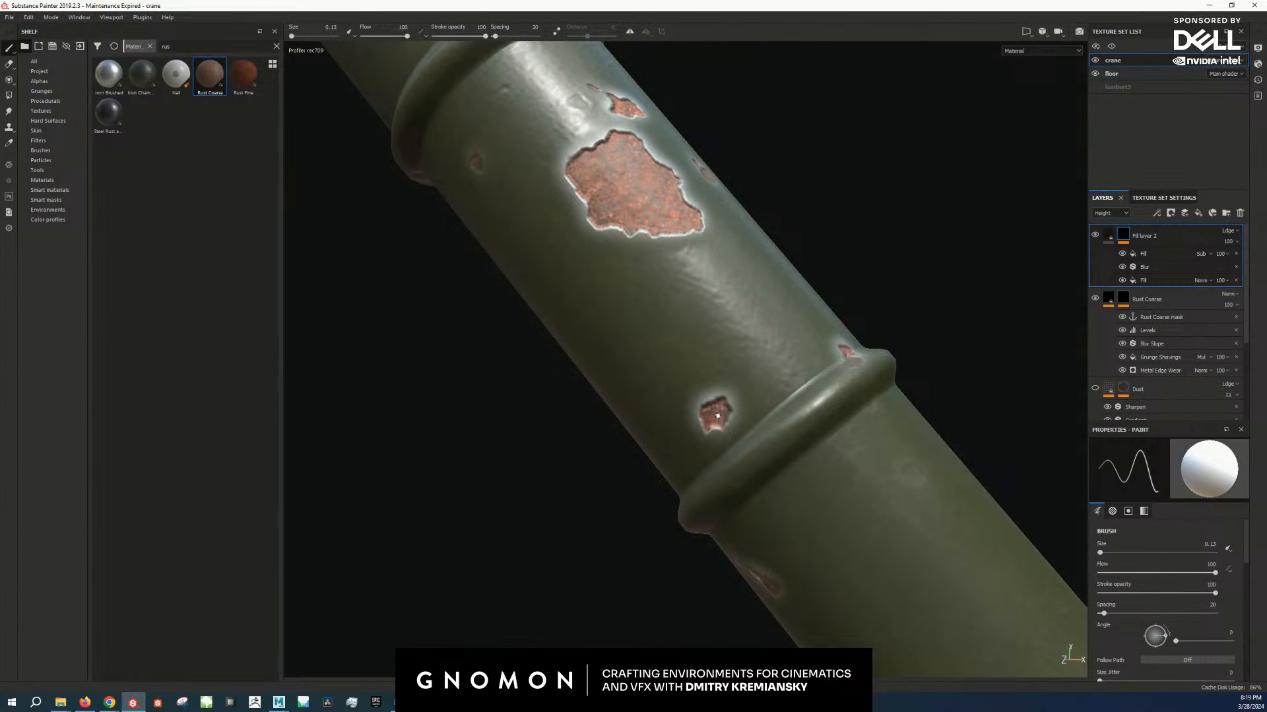
{"action": "middle_click_drag", "start_coordinate": [633, 228], "coordinate": [703, 289], "text": "alt"}
{"action": "key", "text": "c"}
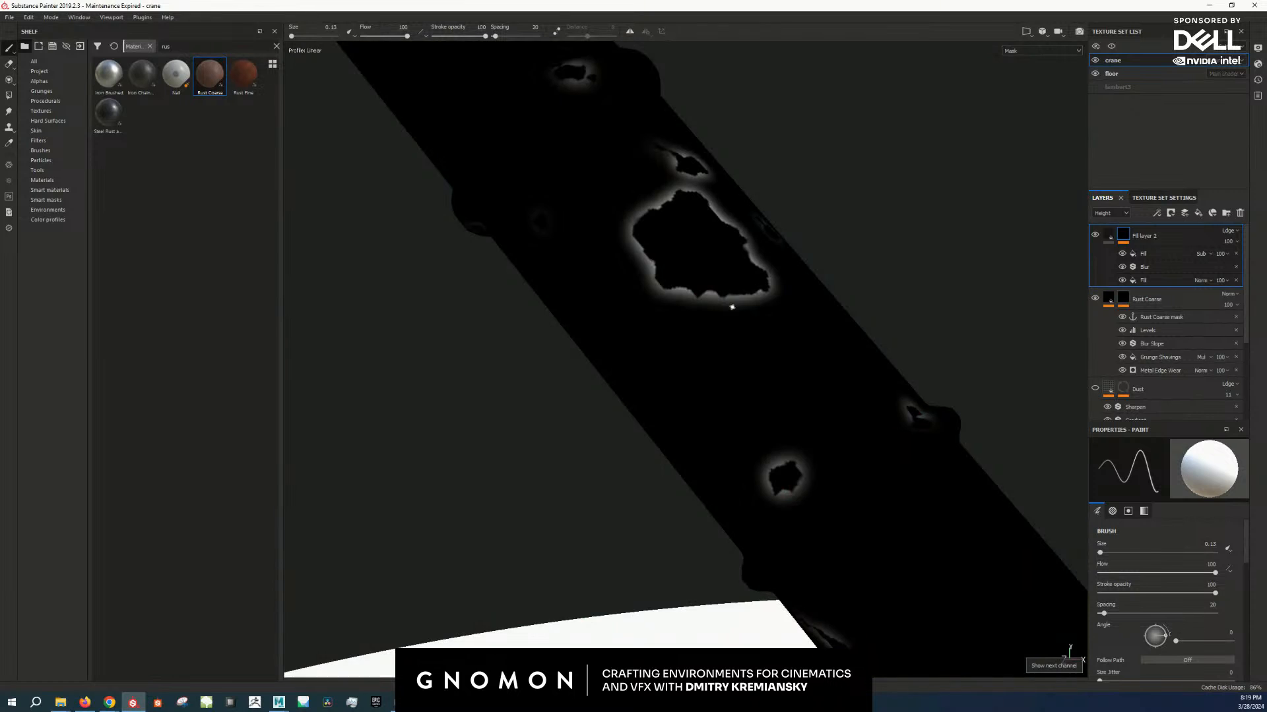
{"action": "scroll", "coordinate": [751, 315], "scroll_direction": "down", "scroll_amount": 1}
{"action": "scroll", "coordinate": [742, 314], "scroll_direction": "up", "scroll_amount": 2}
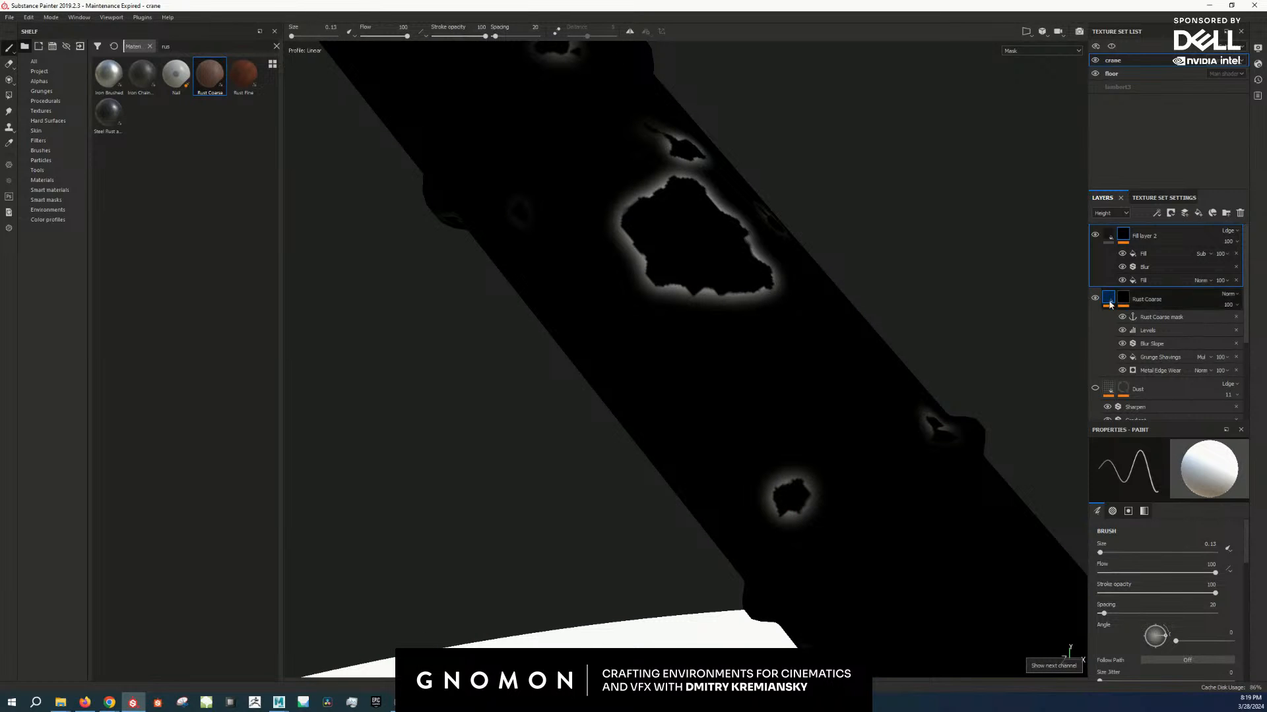
Step: Add a Blur Slope filter between the Blur and the bottom fill in Fill layer 2's mask, and check it in the material view
{"action": "right_click", "coordinate": [1124, 238]}
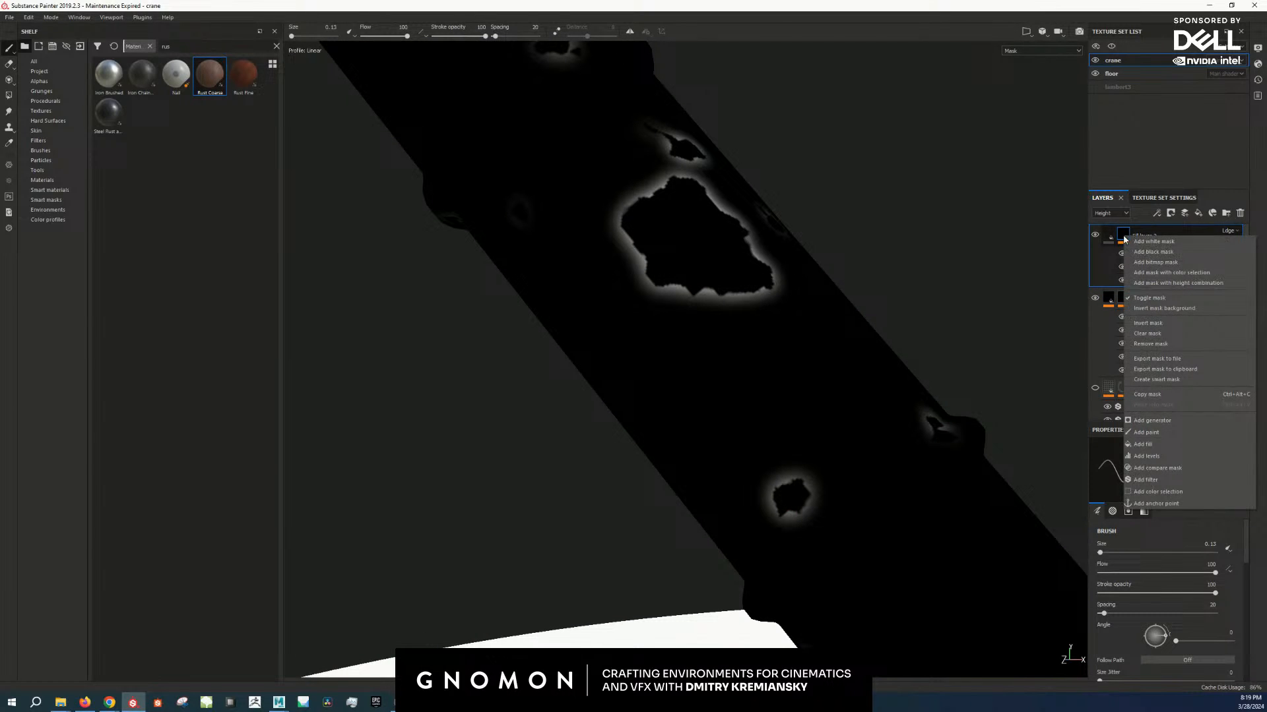
{"action": "left_click", "coordinate": [1161, 480]}
{"action": "left_click", "coordinate": [1169, 465]}
{"action": "type", "text": "blur s"}
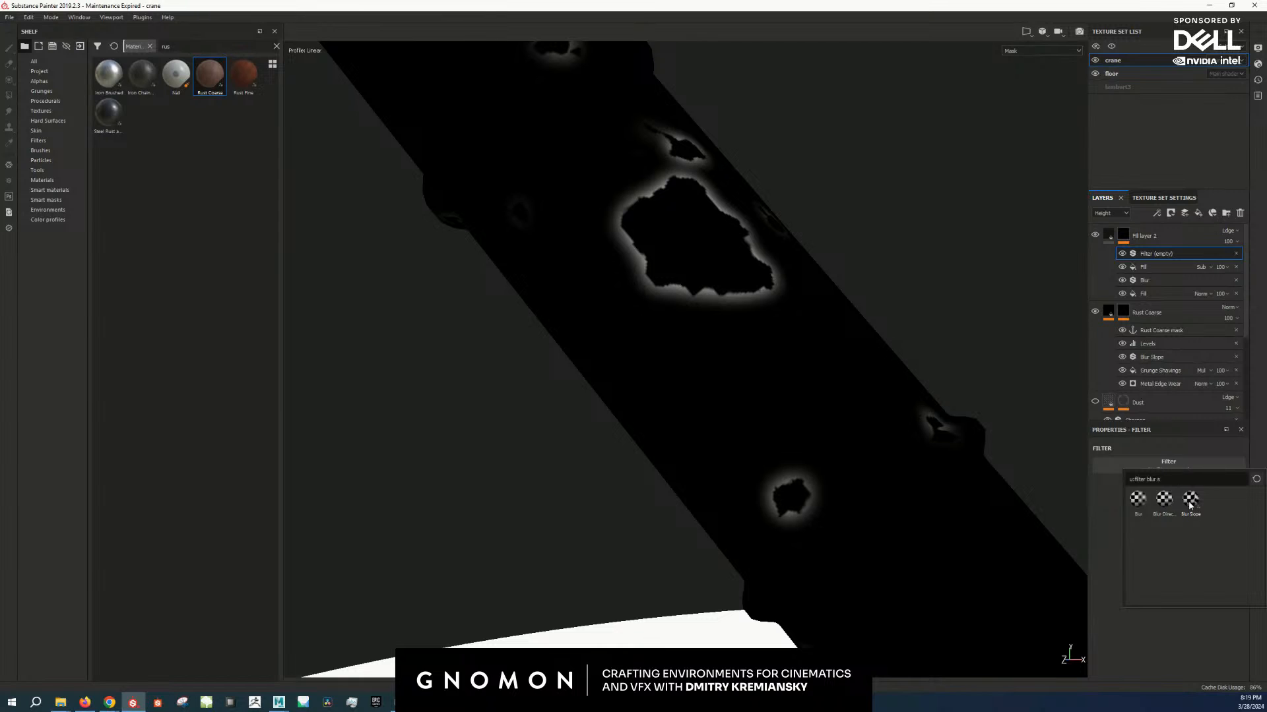
{"action": "left_click", "coordinate": [1189, 504]}
{"action": "left_click_drag", "start_coordinate": [1159, 254], "coordinate": [1178, 279]}
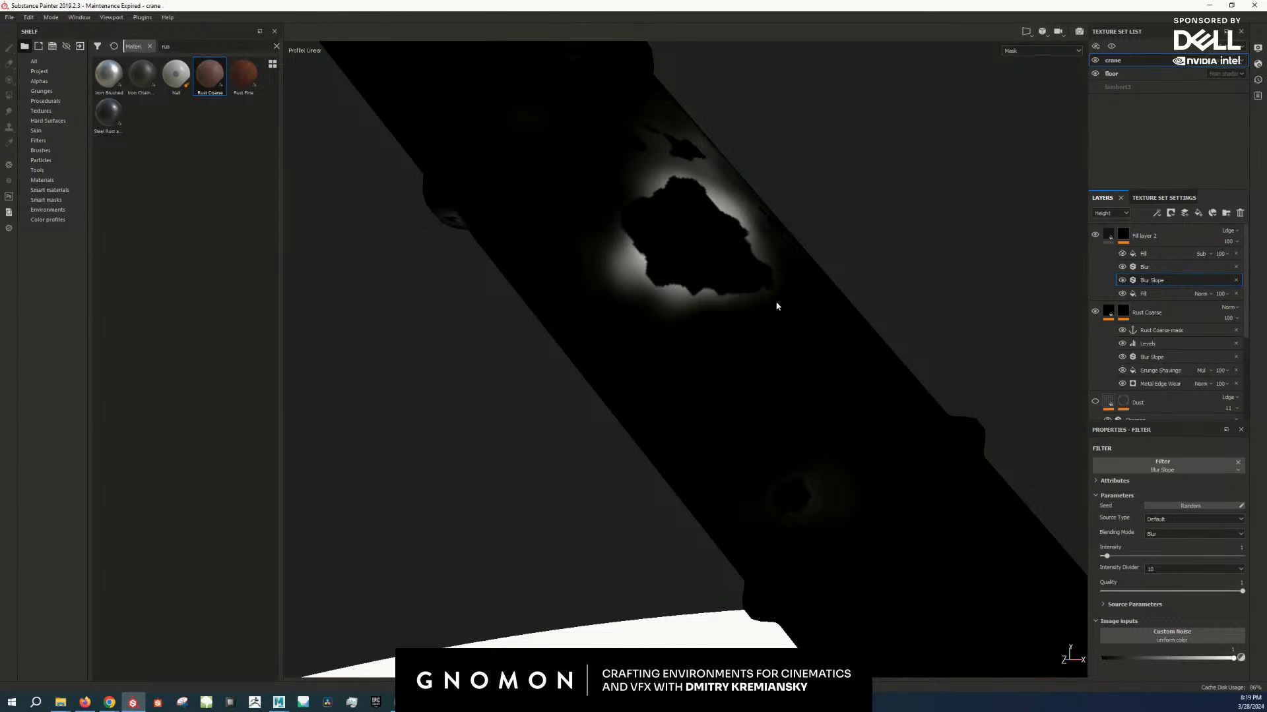
{"action": "left_click_drag", "start_coordinate": [766, 305], "coordinate": [699, 340], "text": "alt"}
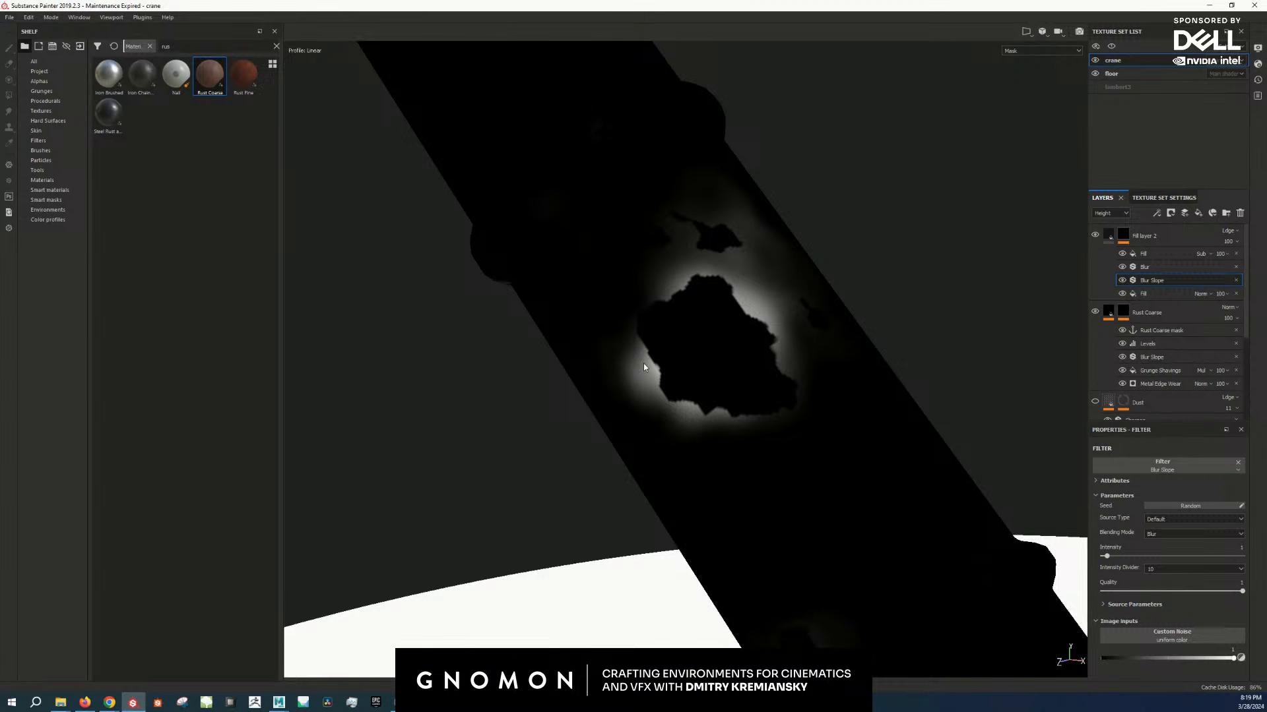
{"action": "key", "text": "m"}
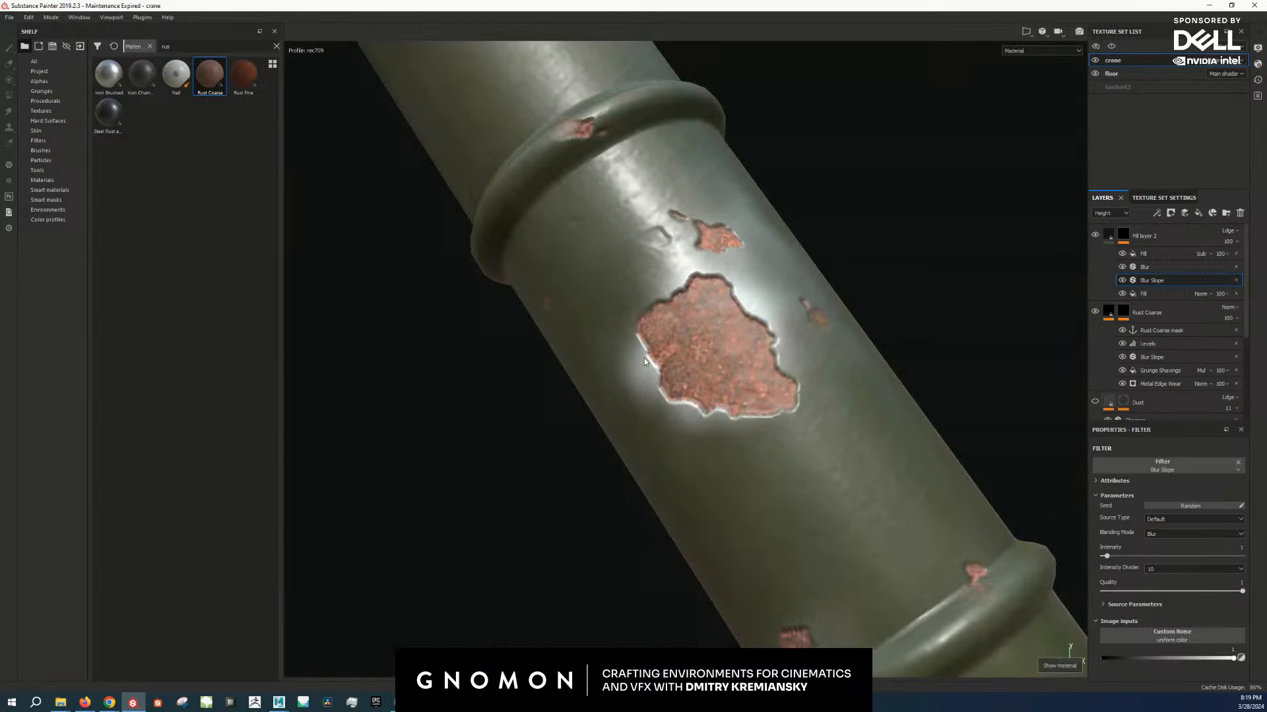
Step: Set Fill layer 2's Base Color blending mode to Soft light and tint its base color pale pink
{"action": "left_click", "coordinate": [1110, 239]}
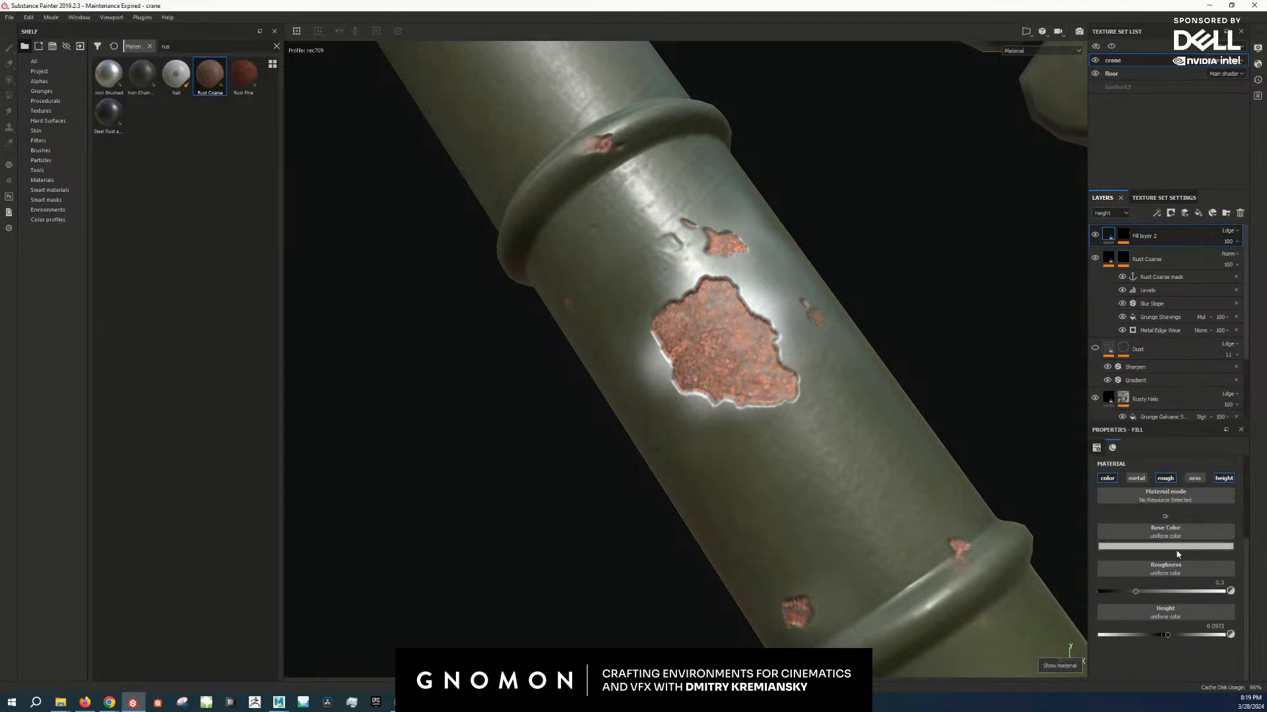
{"action": "left_click", "coordinate": [1109, 224]}
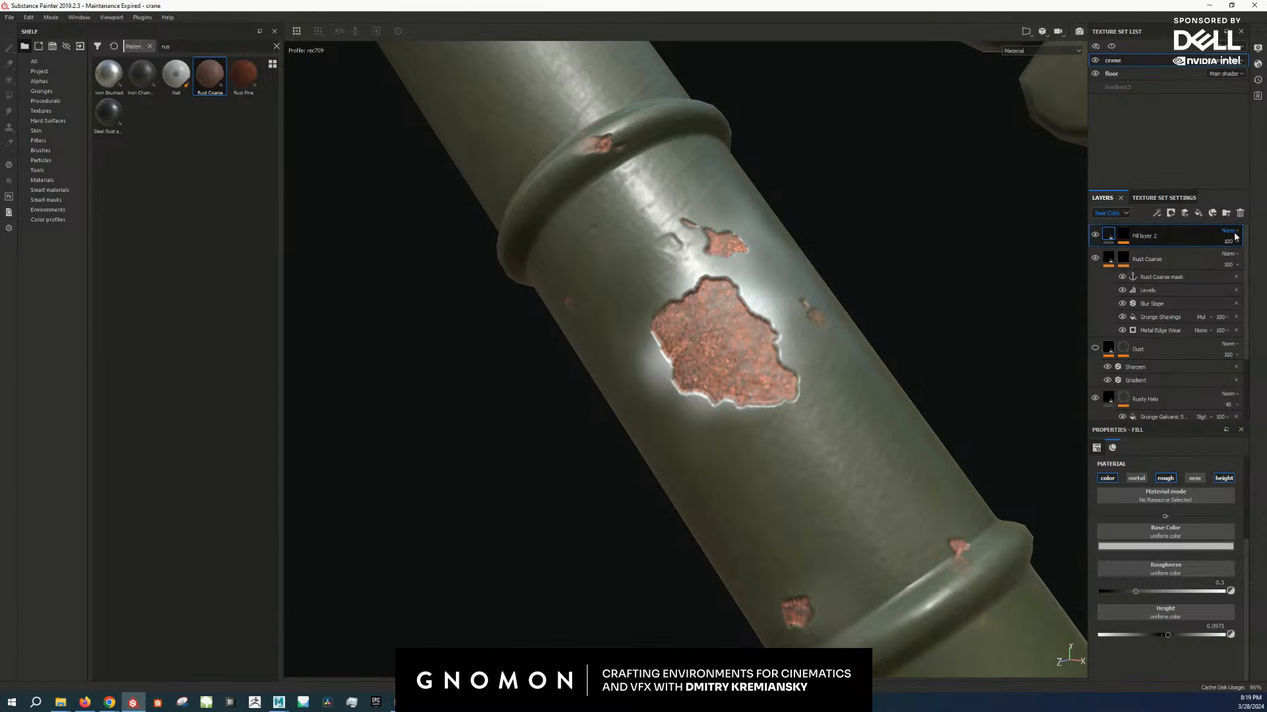
{"action": "left_click", "coordinate": [1229, 230]}
{"action": "left_click", "coordinate": [1216, 428]}
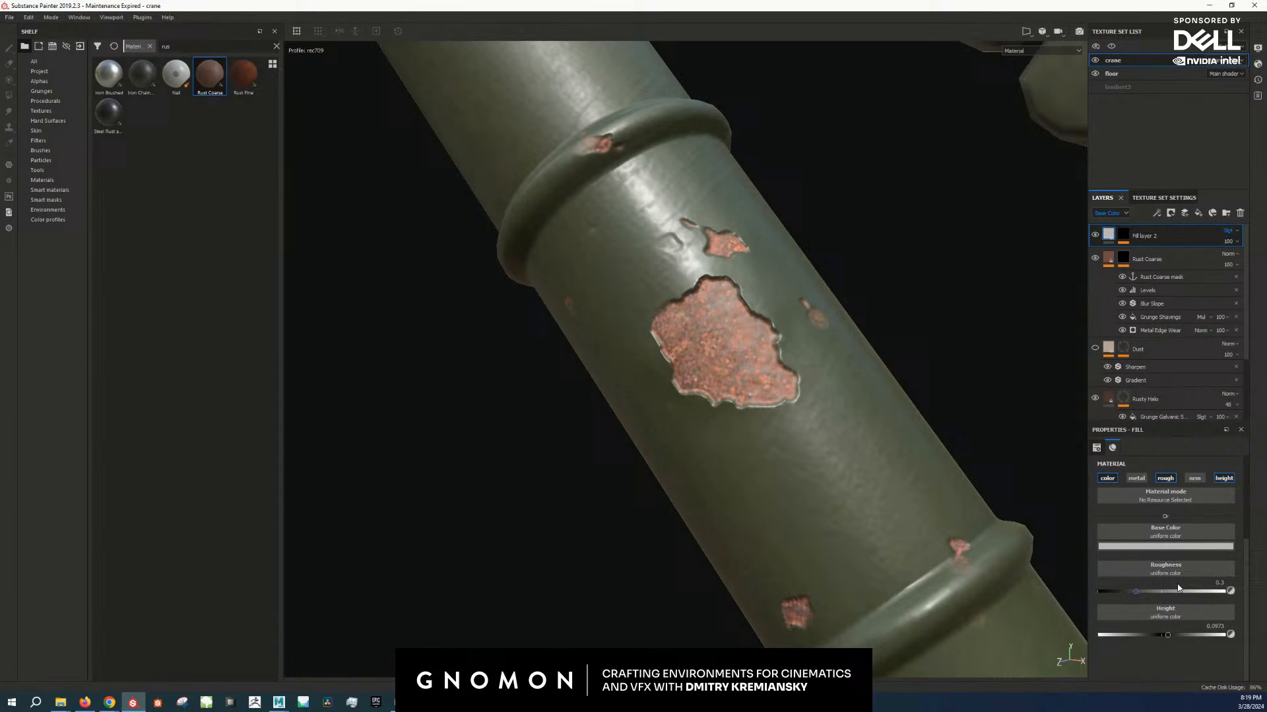
{"action": "left_click", "coordinate": [1163, 546]}
{"action": "left_click_drag", "start_coordinate": [1134, 589], "coordinate": [1138, 578]}
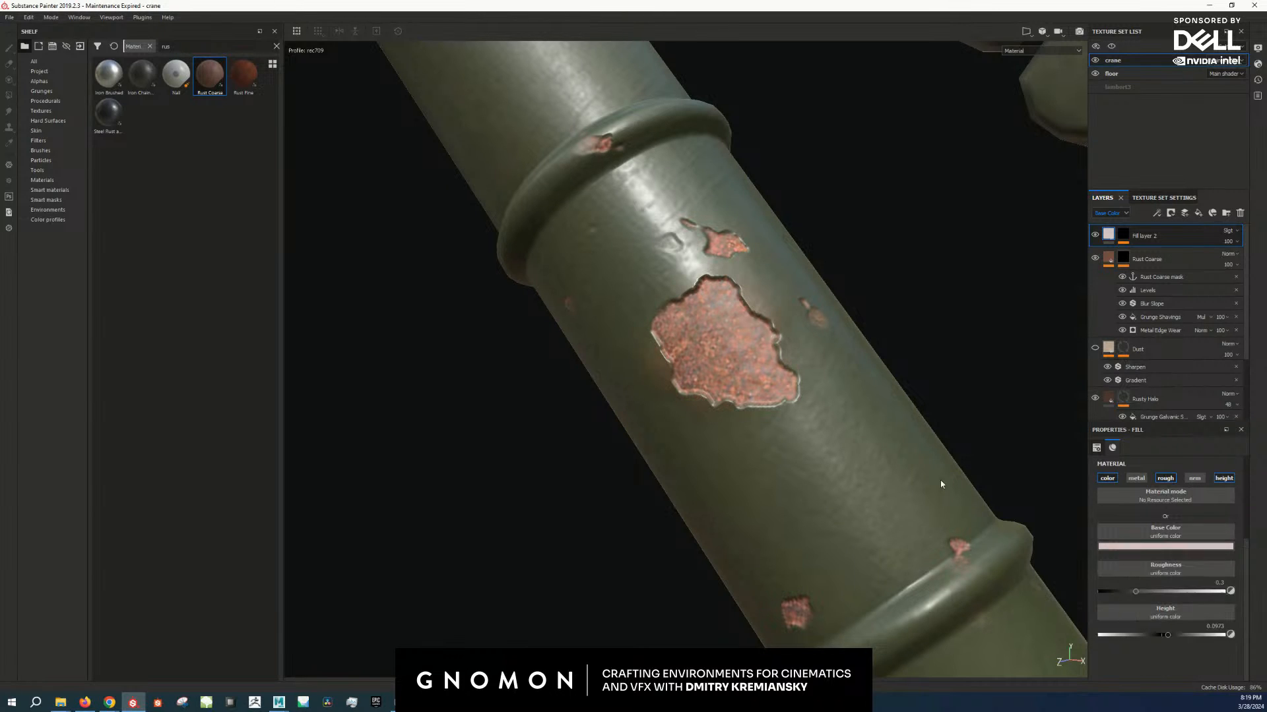
{"action": "left_click_drag", "start_coordinate": [942, 483], "coordinate": [978, 487], "text": "alt"}
Step: Raise Fill layer 2's roughness to about 0.87 and its height to about 0.31
{"action": "left_click", "coordinate": [1198, 592]}
{"action": "left_click_drag", "start_coordinate": [1200, 593], "coordinate": [1208, 594]}
{"action": "left_click_drag", "start_coordinate": [1168, 635], "coordinate": [1181, 638]}
{"action": "scroll", "coordinate": [811, 453], "scroll_direction": "down", "scroll_amount": 3}
{"action": "mouse_move", "coordinate": [706, 404]}
{"action": "left_mouse_down", "text": "alt"}
{"action": "mouse_move", "coordinate": [738, 376]}
{"action": "mouse_move", "coordinate": [747, 337]}
{"action": "mouse_move", "coordinate": [718, 389]}
{"action": "left_mouse_up", "text": "alt"}
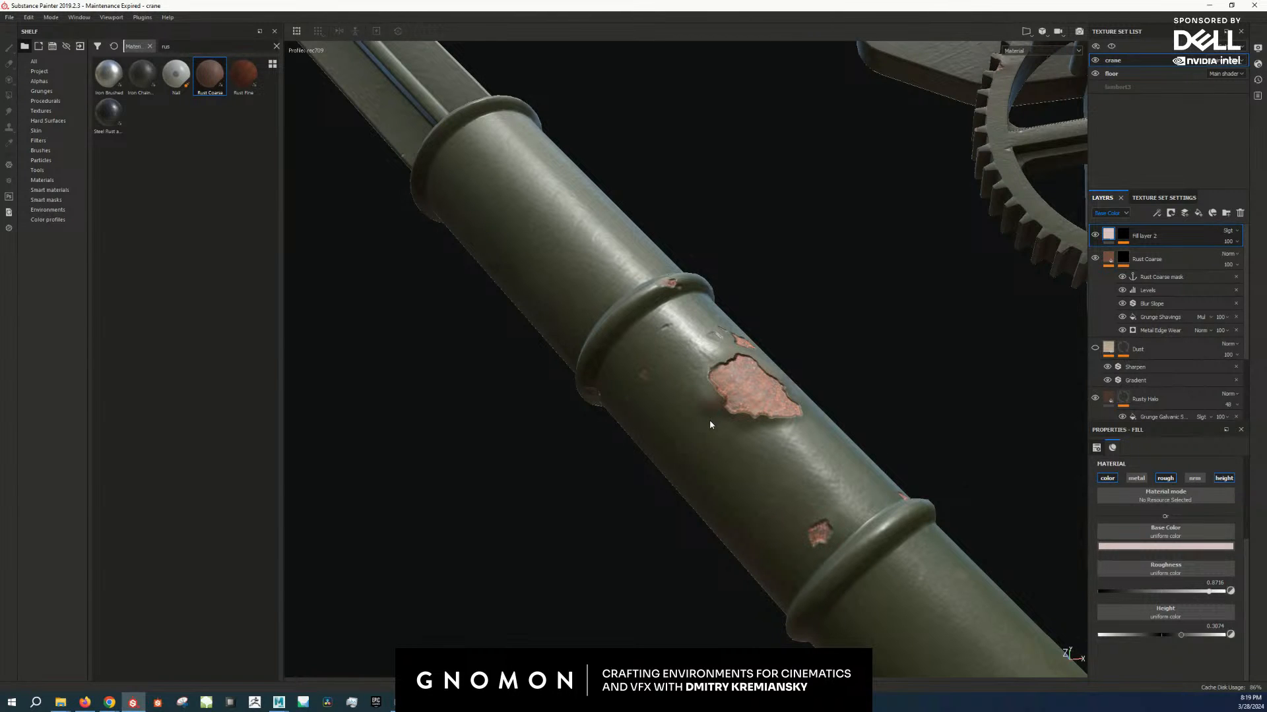
{"action": "left_click_drag", "start_coordinate": [731, 412], "coordinate": [853, 308], "text": "alt"}
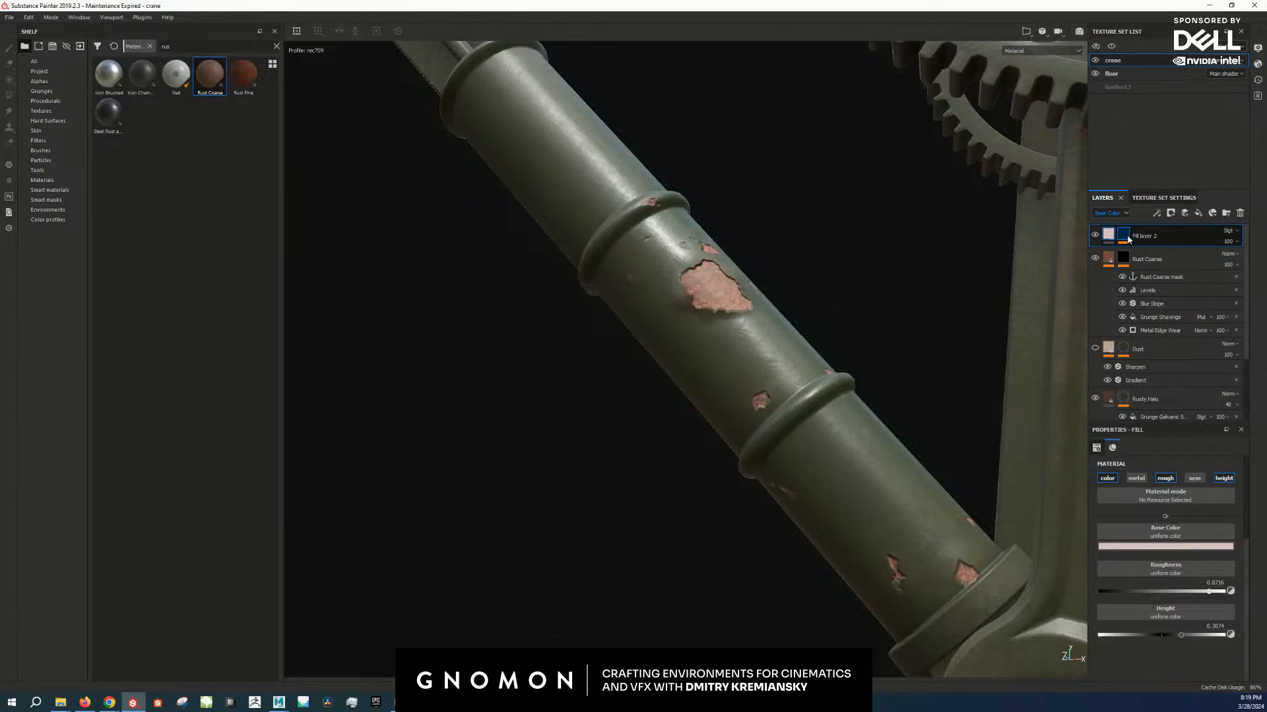
Step: Inspect Fill layer 2's mask across the crane's arm and base, and compare it with the material view
{"action": "left_click", "coordinate": [1124, 236], "text": "alt"}
{"action": "scroll", "coordinate": [792, 339], "scroll_direction": "down", "scroll_amount": 3}
{"action": "left_click_drag", "start_coordinate": [723, 356], "coordinate": [768, 396], "text": "alt"}
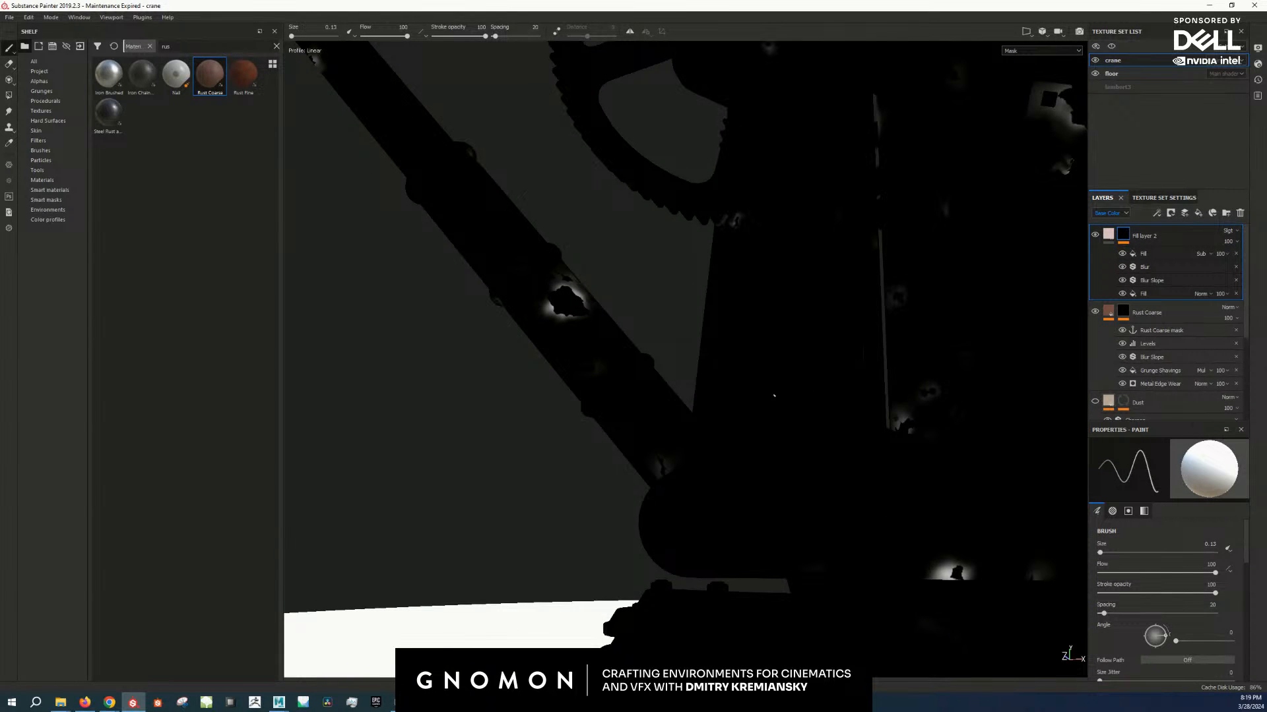
{"action": "key", "text": "m"}
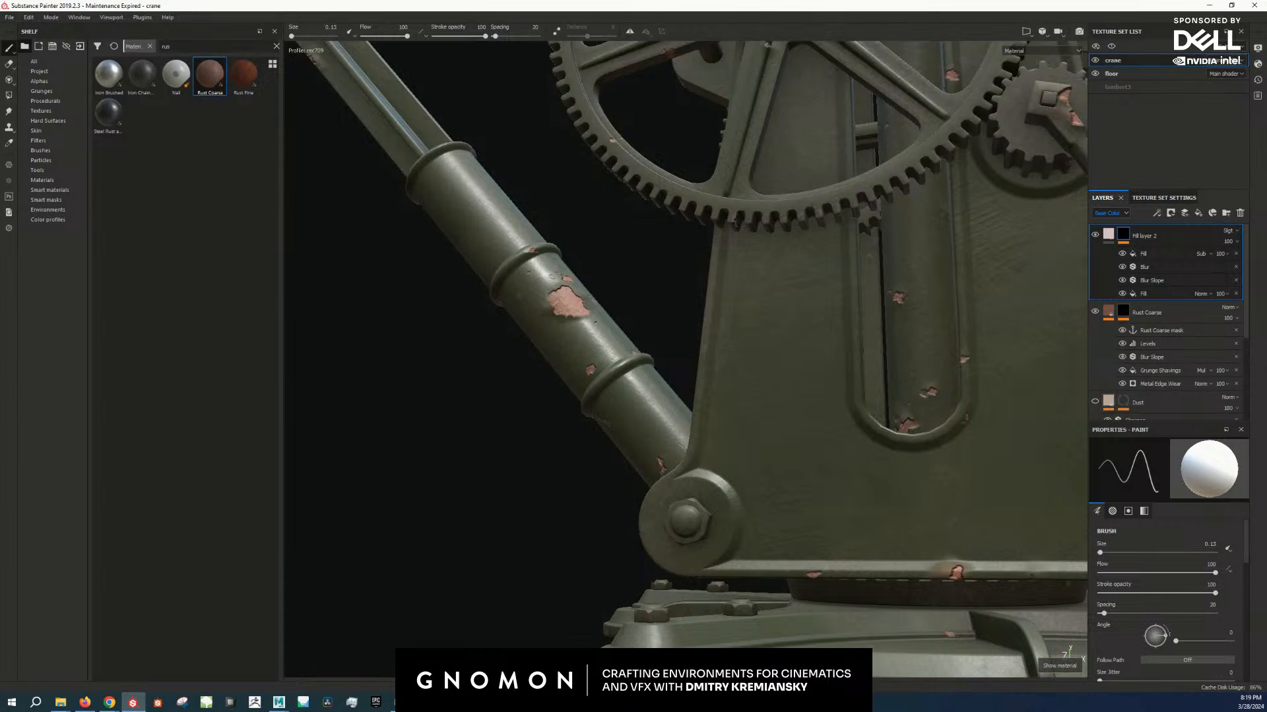
{"action": "scroll", "coordinate": [910, 293], "scroll_direction": "up", "scroll_amount": 2}
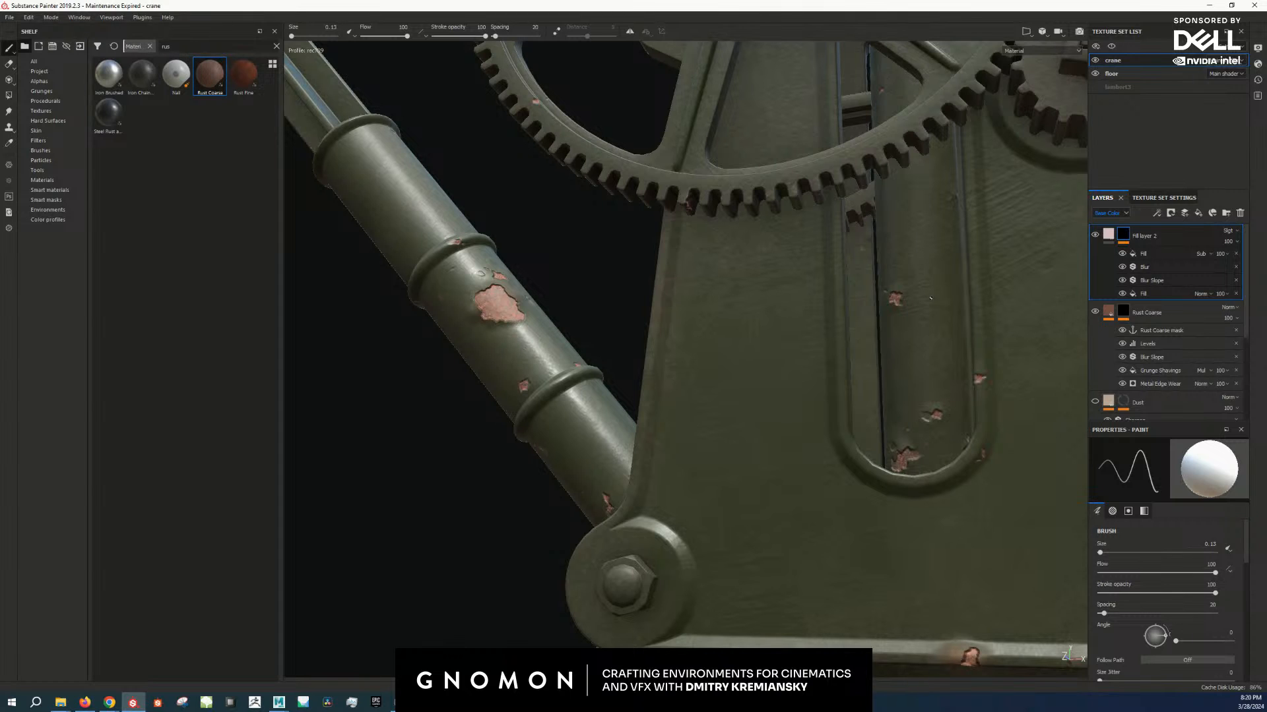
Step: Add a fill at the top of Fill layer 2's mask using the Grunge Shavings procedural as grayscale
{"action": "right_click", "coordinate": [1125, 238]}
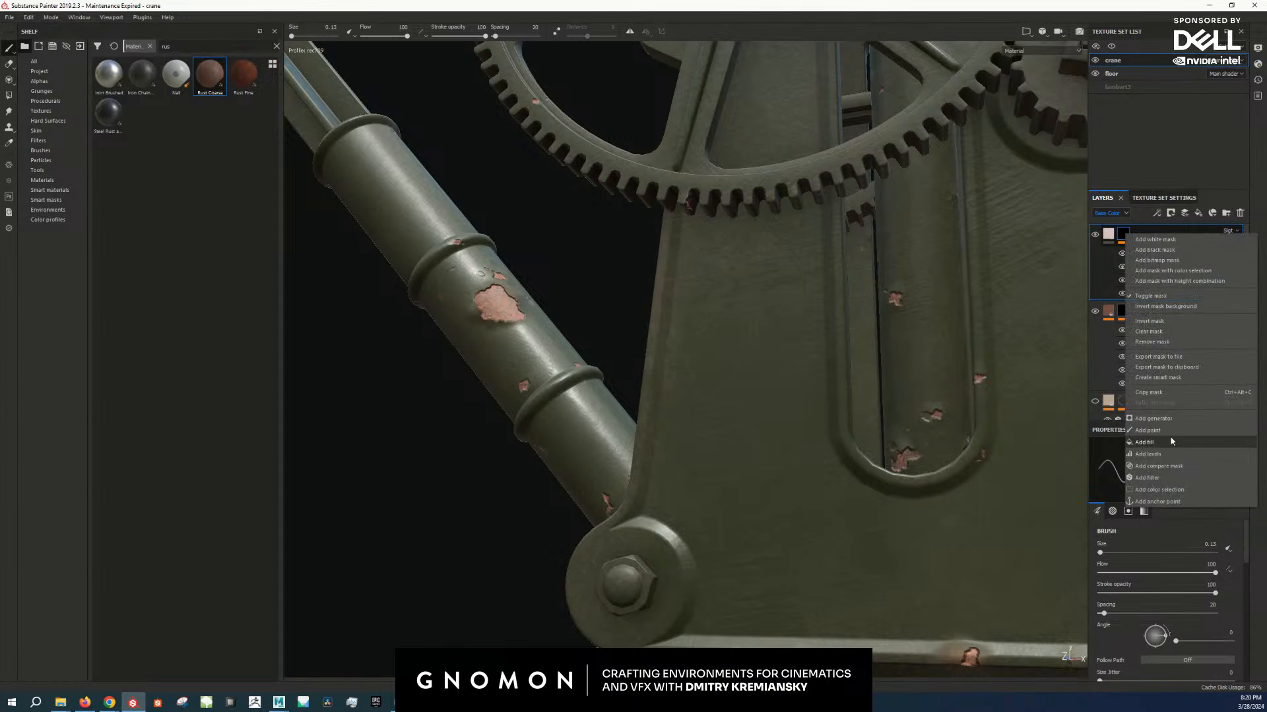
{"action": "left_click", "coordinate": [1166, 444]}
{"action": "left_click", "coordinate": [1165, 480]}
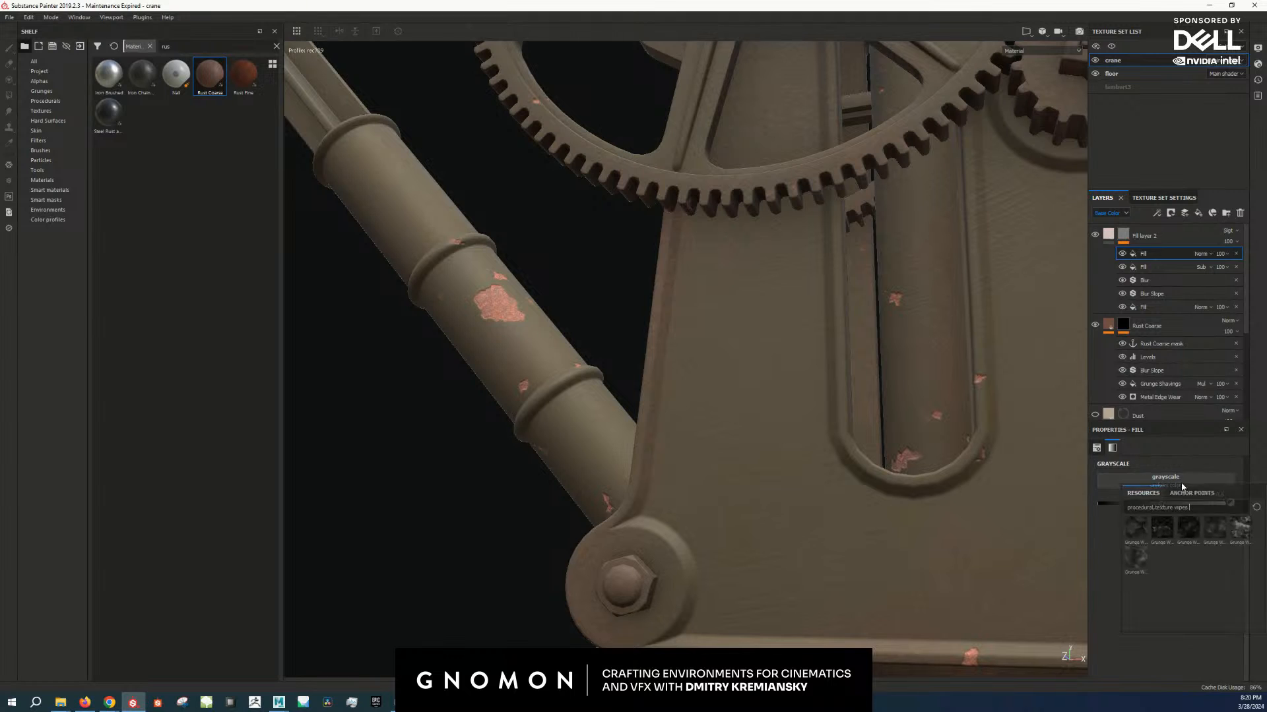
{"action": "mouse_move", "coordinate": [1204, 535]}
{"action": "key", "text": "BackSpace"}
{"action": "key", "text": "BackSpace"}
{"action": "key", "text": "BackSpace"}
{"action": "key", "text": "BackSpace"}
{"action": "key", "text": "BackSpace"}
{"action": "type", "text": "sha"}
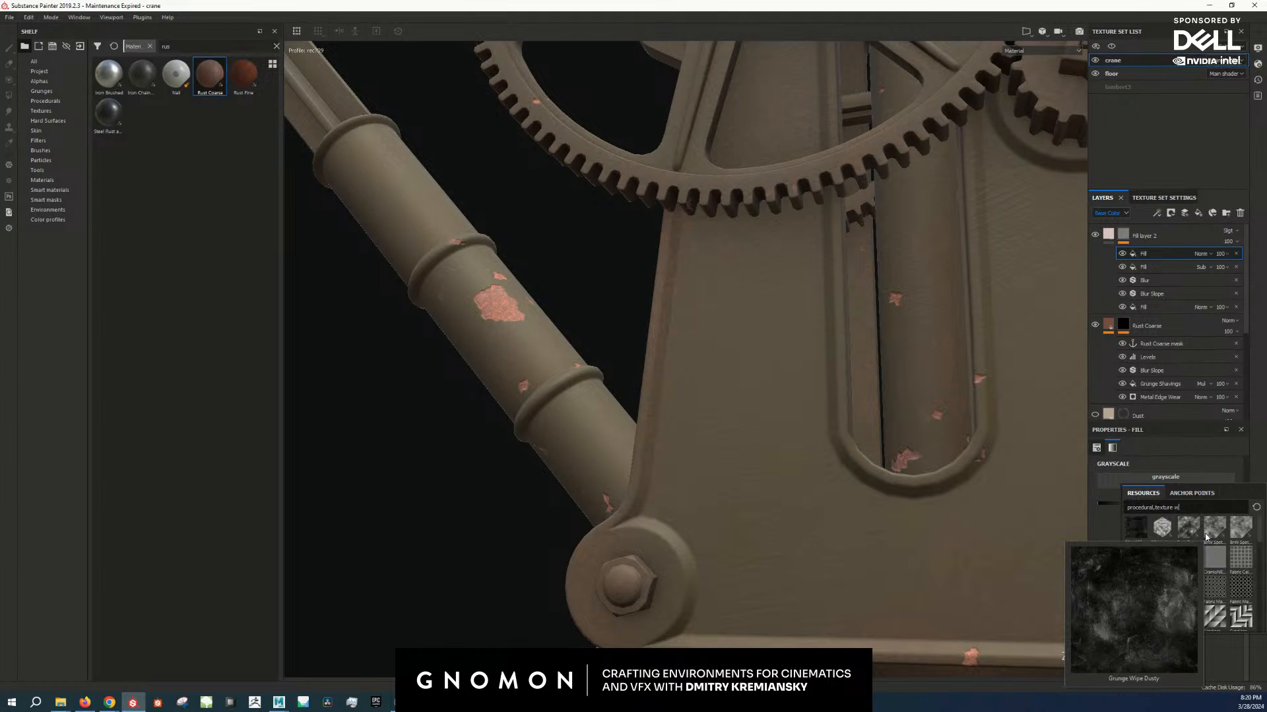
{"action": "type", "text": "ving"}
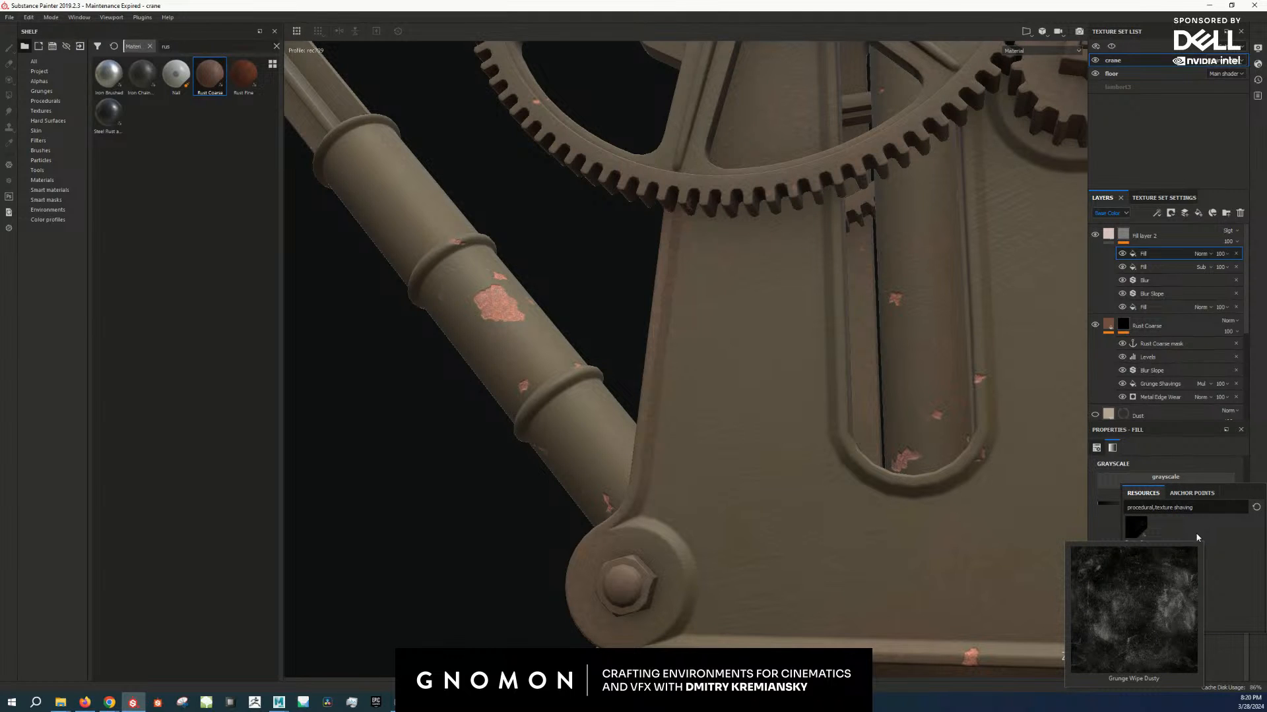
{"action": "left_click", "coordinate": [1136, 528]}
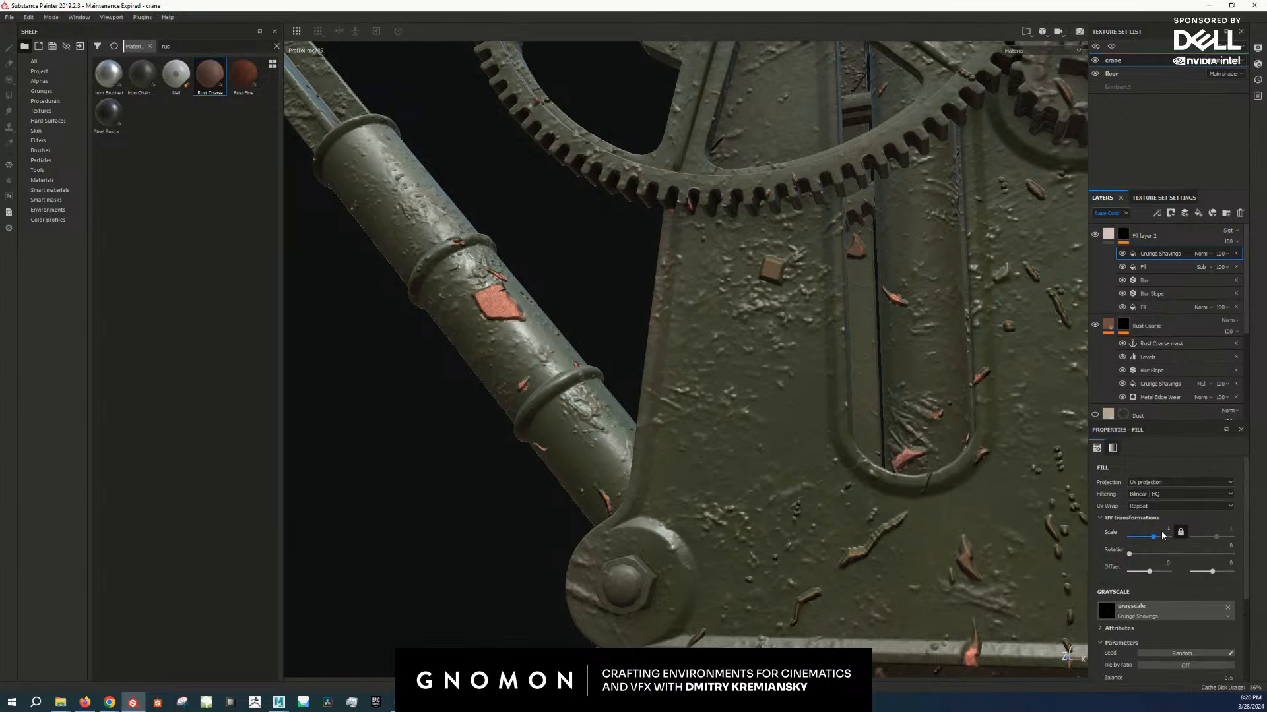
Step: Set the Grunge Shavings fill's scale to 4 and its blending mode to Linear dodge (Add)
{"action": "type", "text": "4"}
{"action": "key", "text": "Return"}
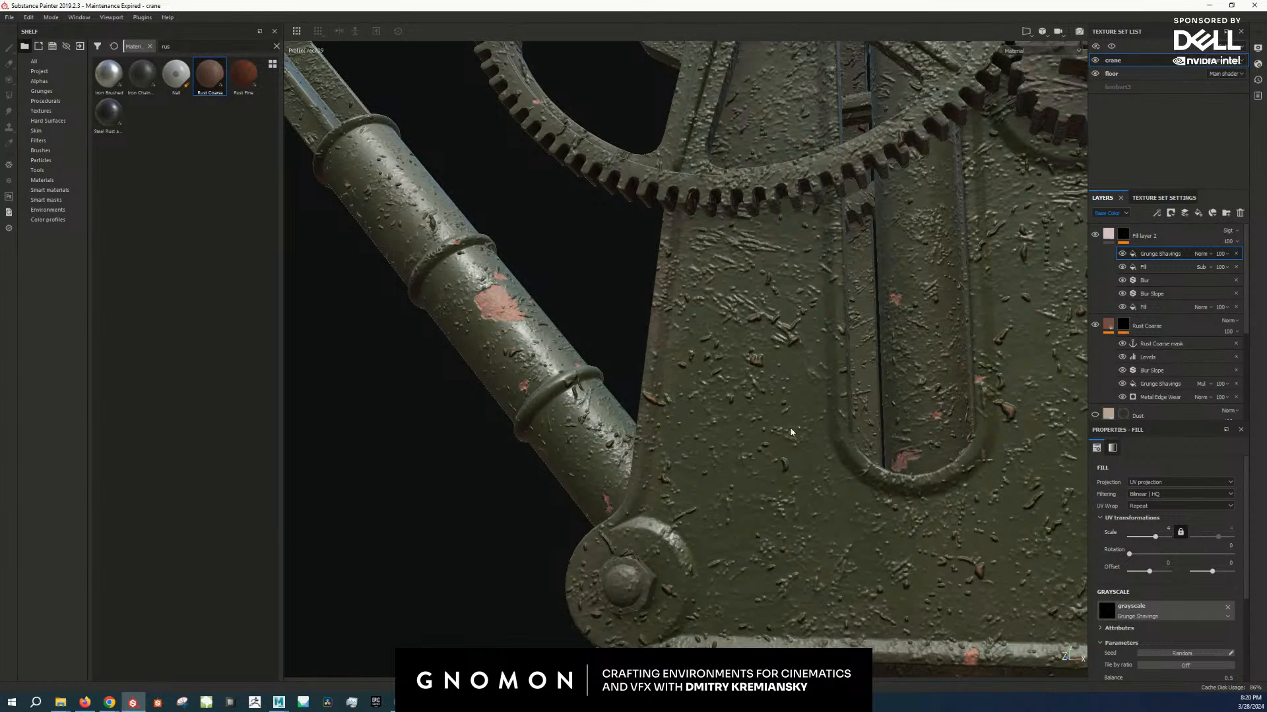
{"action": "right_click_drag", "start_coordinate": [722, 372], "coordinate": [869, 376], "text": "alt"}
{"action": "left_click", "coordinate": [1201, 254]}
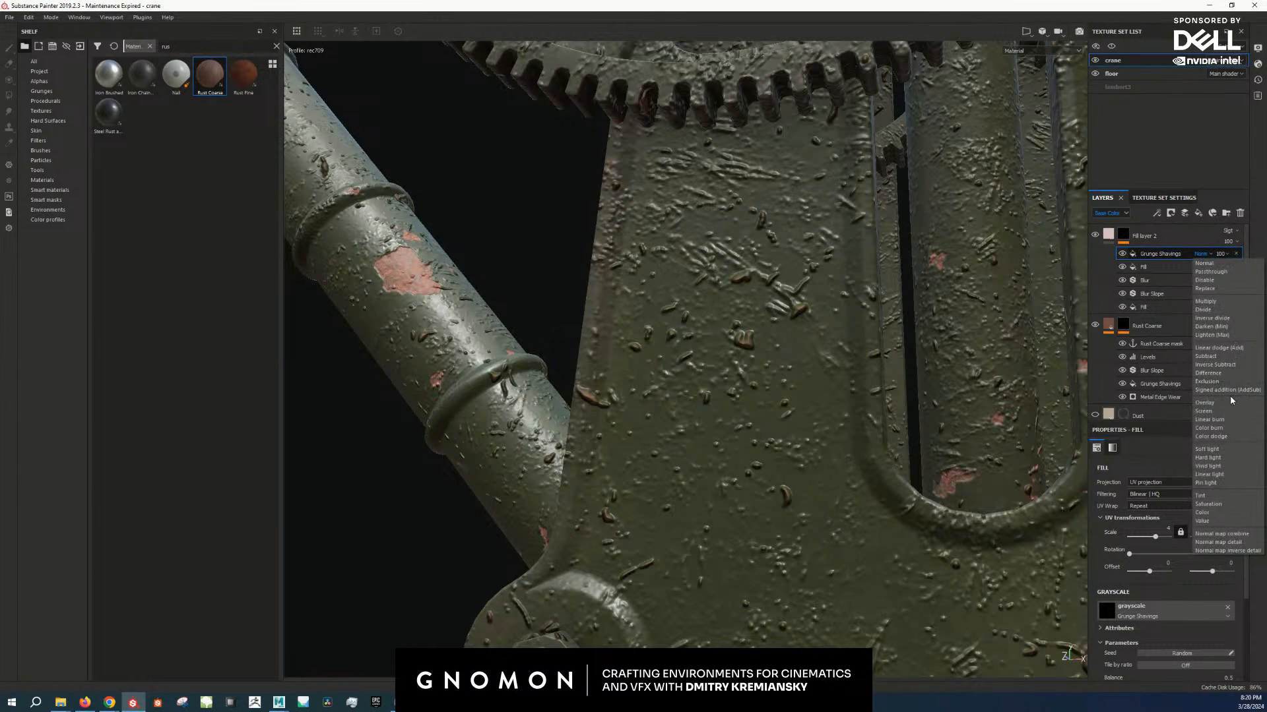
{"action": "left_click", "coordinate": [1221, 348]}
{"action": "right_click_drag", "start_coordinate": [728, 342], "coordinate": [1051, 289], "text": "alt"}
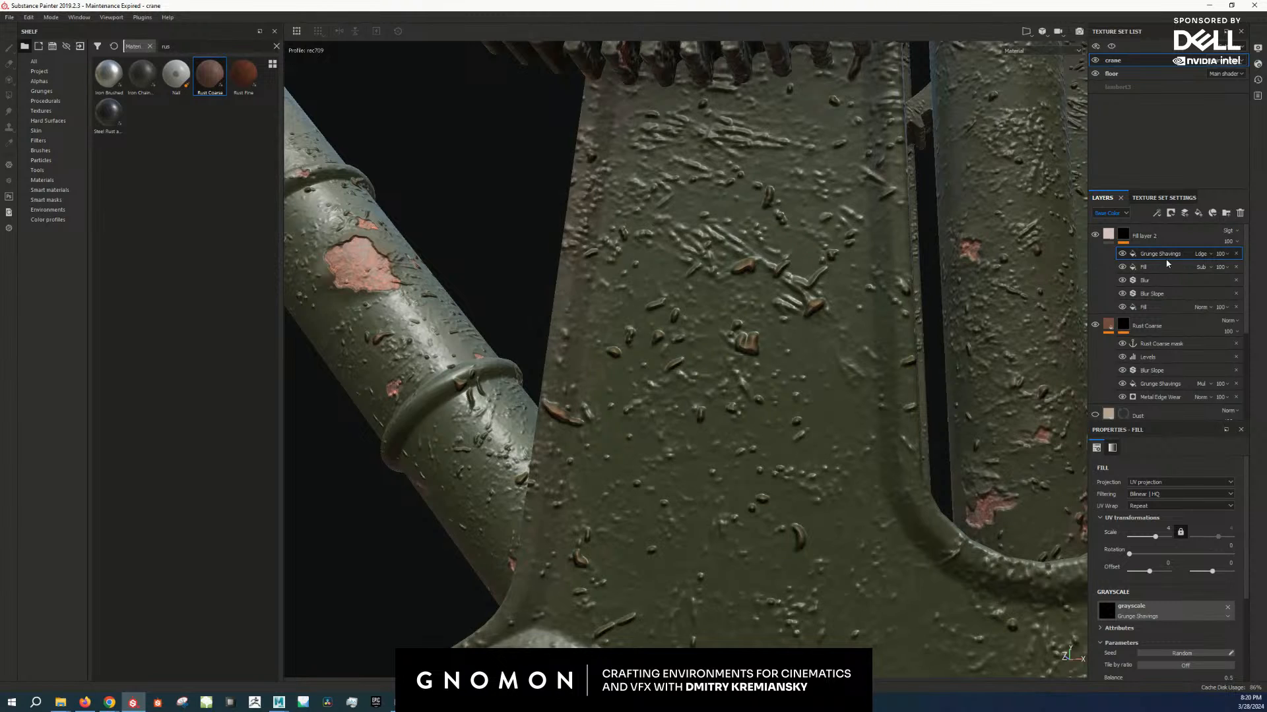
Step: Move the Grunge Shavings fill below Blur Slope in Fill layer 2's mask stack and lower its opacity to about 50
{"action": "left_click_drag", "start_coordinate": [1167, 262], "coordinate": [1165, 296]}
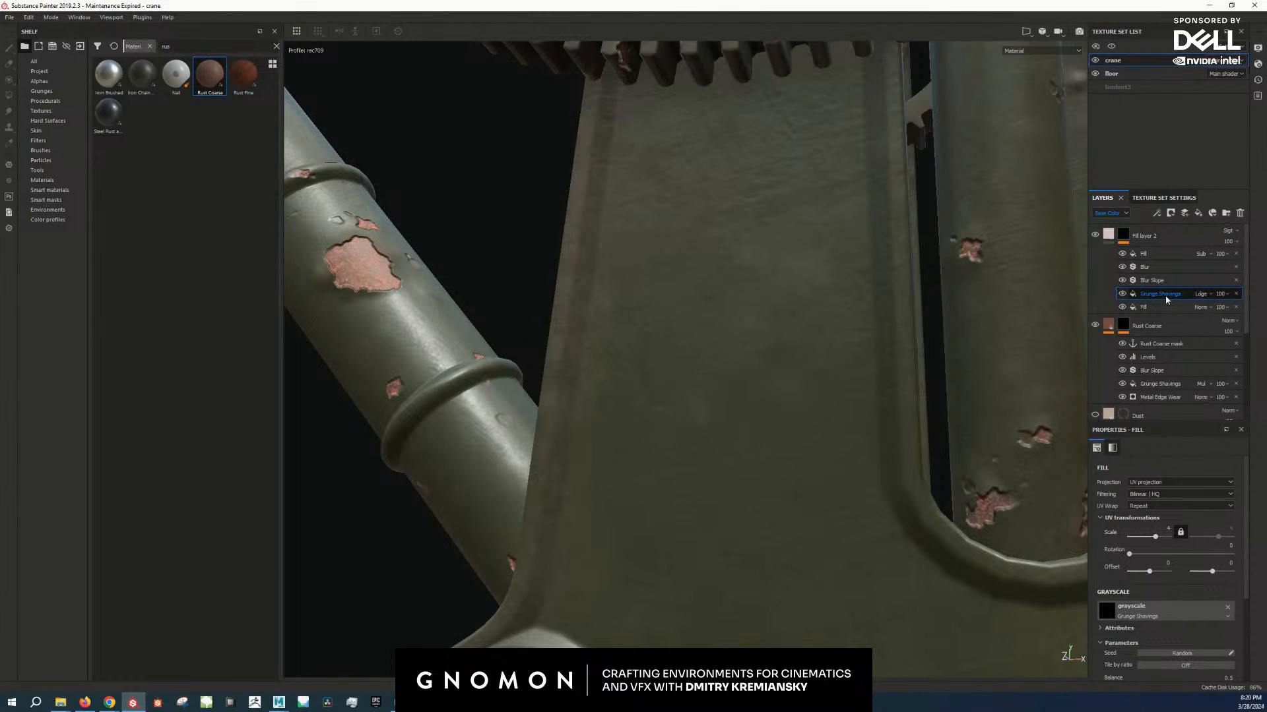
{"action": "left_click", "coordinate": [1220, 294]}
{"action": "left_click", "coordinate": [1237, 311]}
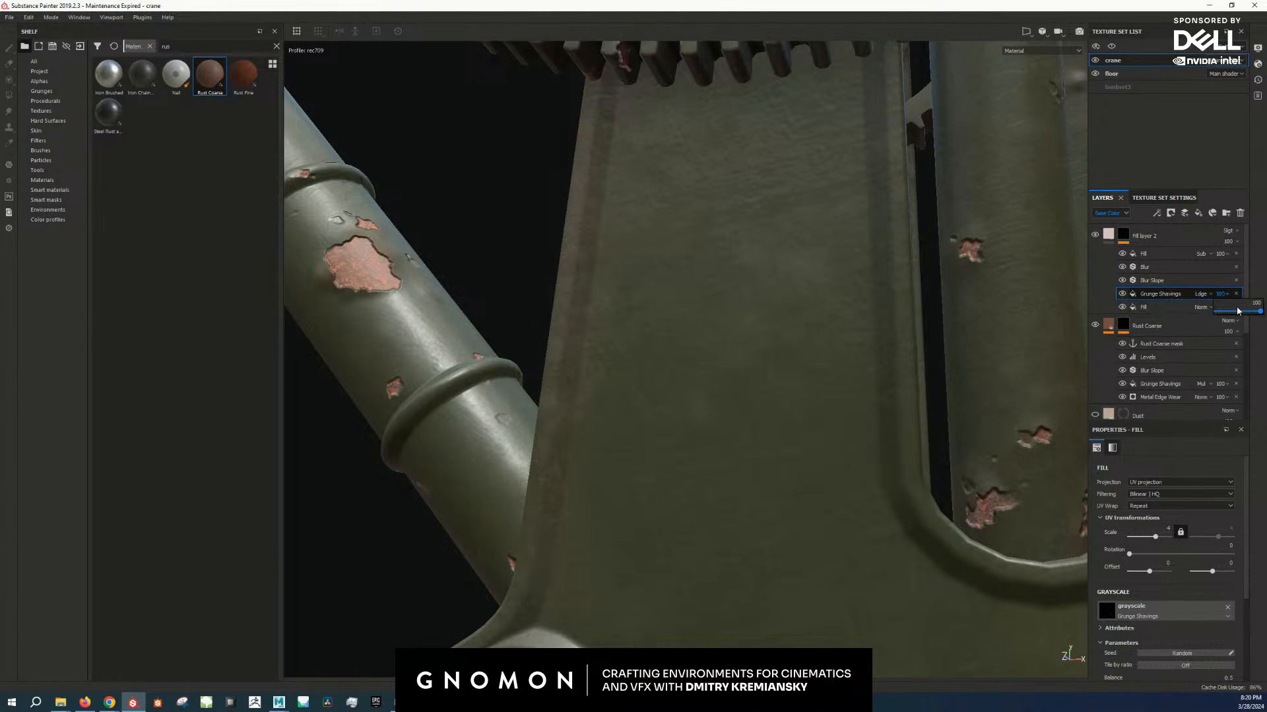
Step: Show Fill layer 2's mask with the subtracting Fill, Blur and Blur Slope hidden, and set the Grunge Shavings scale to 2
{"action": "left_click", "coordinate": [1126, 242], "text": "alt"}
{"action": "left_click_drag", "start_coordinate": [1123, 280], "coordinate": [1123, 254]}
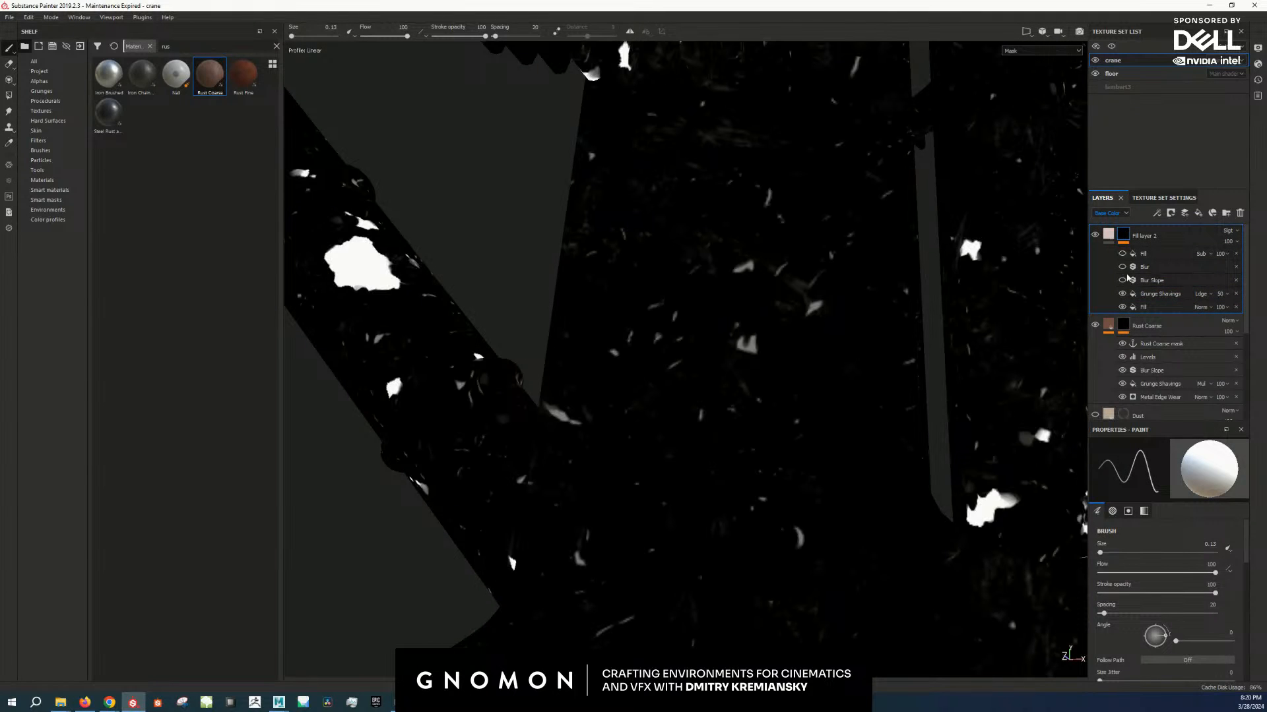
{"action": "left_click", "coordinate": [1149, 295]}
{"action": "type", "text": "2"}
{"action": "key", "text": "Return"}
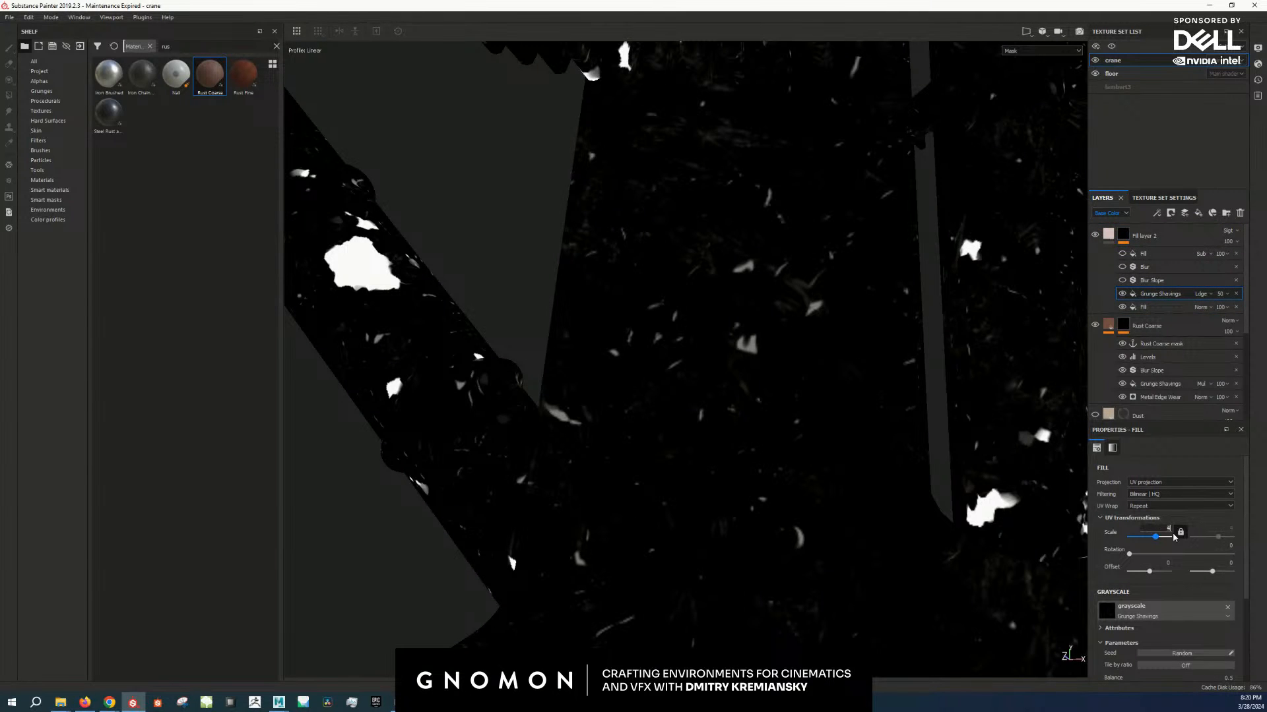
Step: Re-enable Blur Slope, Blur and the subtracting Fill in Fill layer 2's mask, and return to the material view
{"action": "left_click", "coordinate": [1122, 280]}
{"action": "left_click", "coordinate": [1122, 267]}
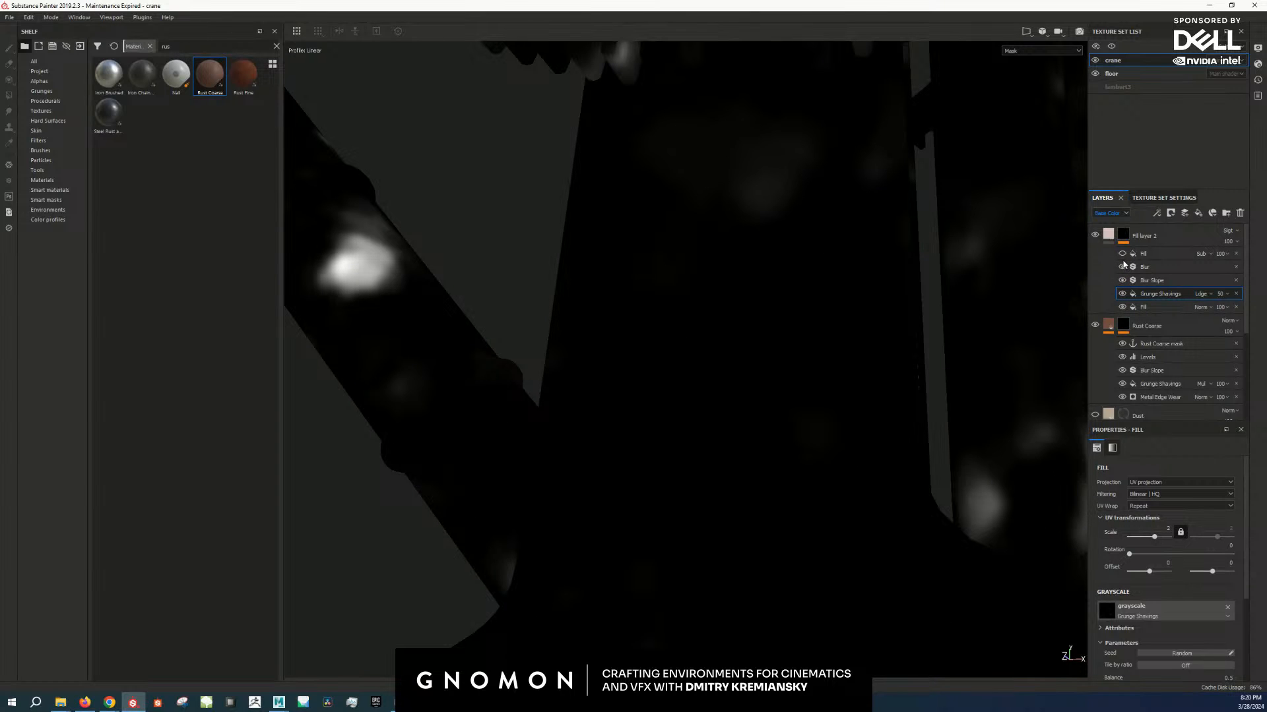
{"action": "left_click", "coordinate": [1122, 267]}
{"action": "left_click_drag", "start_coordinate": [891, 362], "coordinate": [852, 193], "text": "alt"}
{"action": "key", "text": "m"}
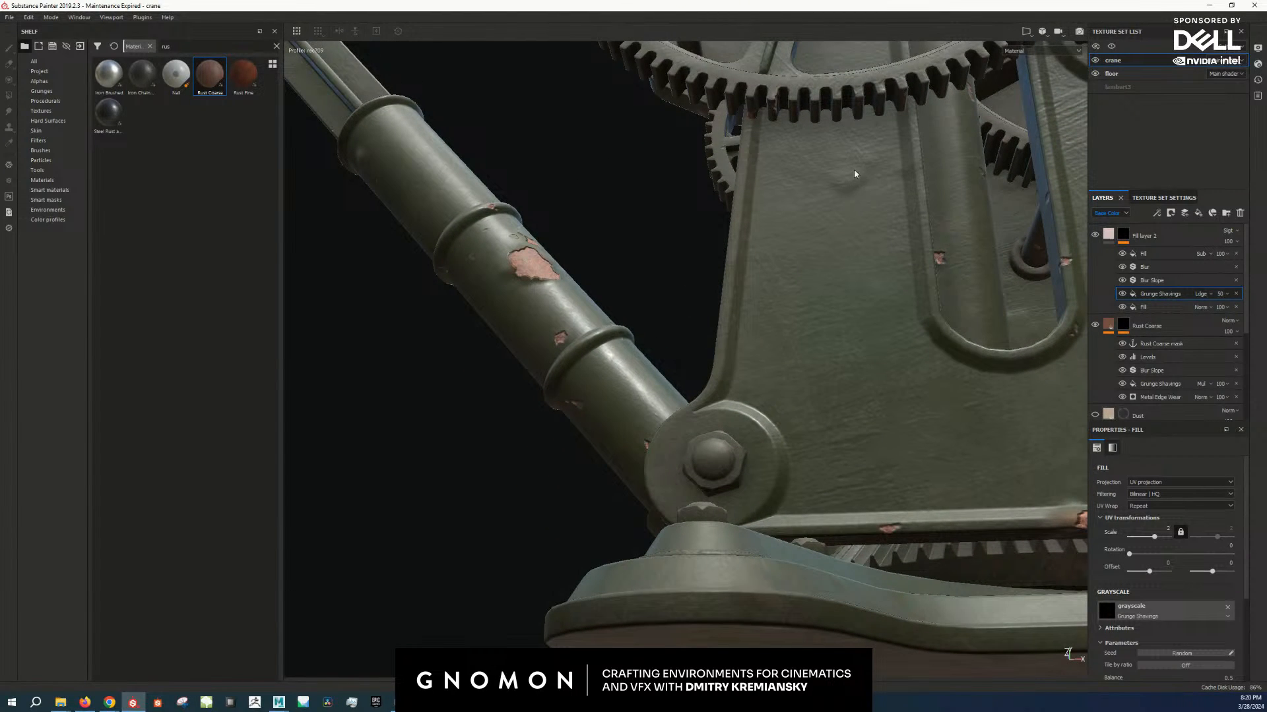
Step: Examine the raised halos around the crane's bolts and gears in both the material view and Fill layer 2's mask
{"action": "left_click_drag", "start_coordinate": [625, 283], "coordinate": [813, 291], "text": "alt"}
{"action": "right_click_drag", "start_coordinate": [812, 291], "coordinate": [814, 209], "text": "alt"}
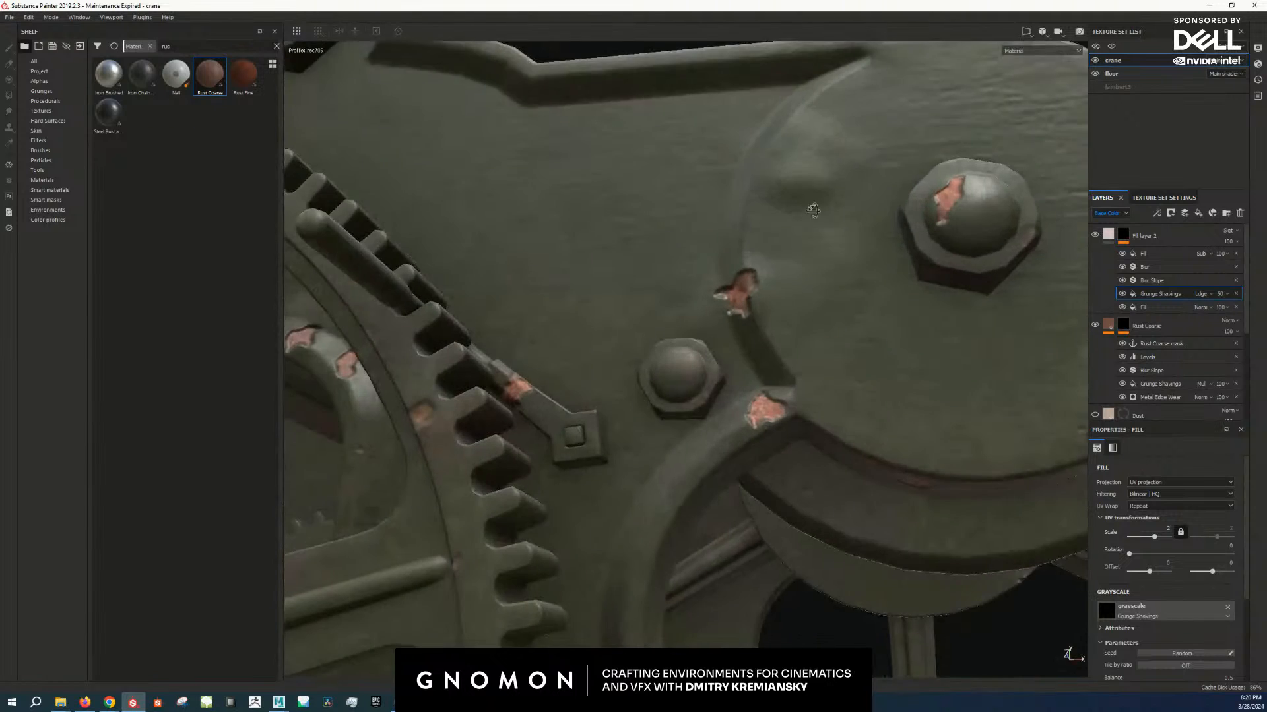
{"action": "left_click_drag", "start_coordinate": [814, 209], "coordinate": [853, 216], "text": "alt"}
{"action": "left_click", "coordinate": [1124, 235], "text": "alt"}
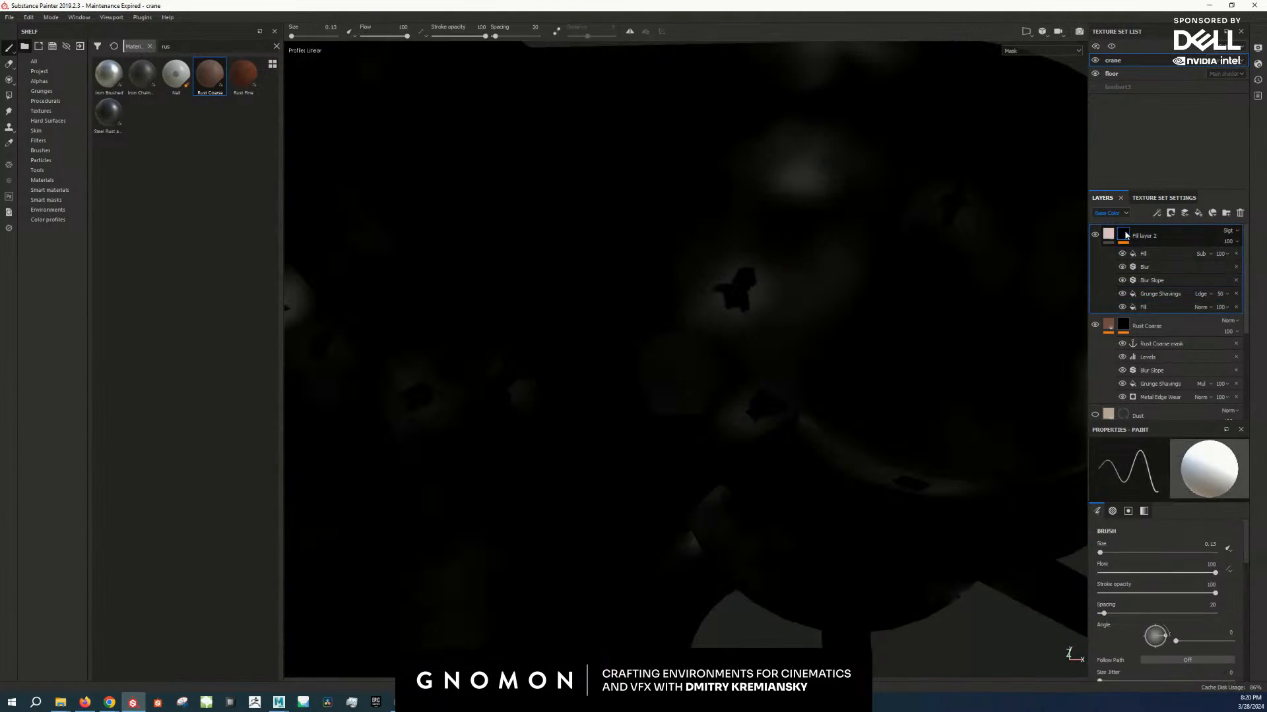
{"action": "right_click", "coordinate": [1125, 235]}
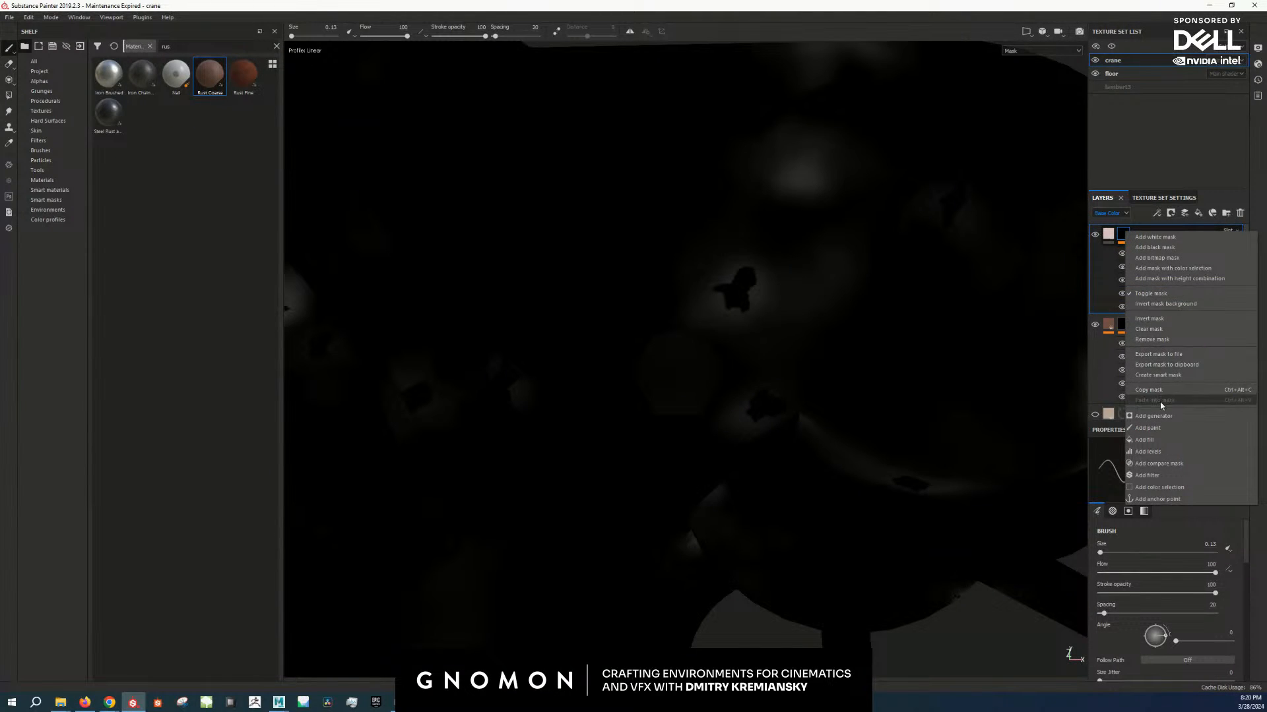
{"action": "key", "text": "Escape"}
{"action": "key", "text": "m"}
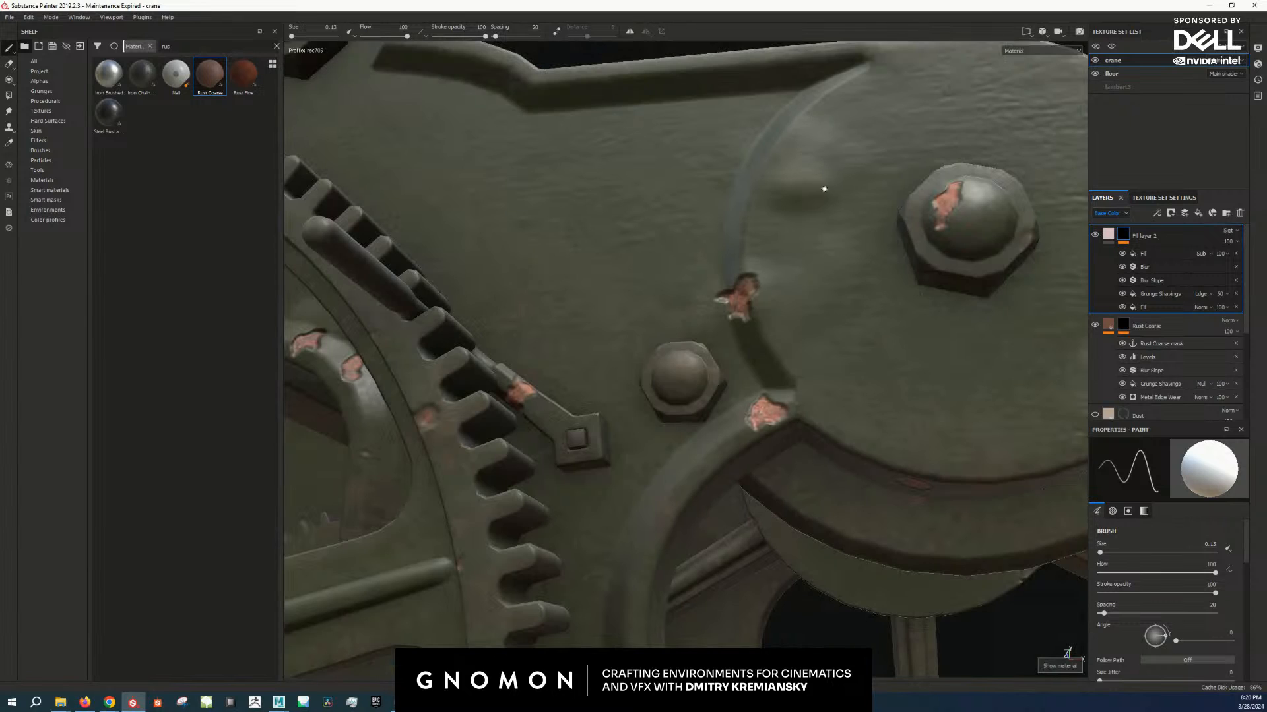
Step: Add an anchor point to Fill layer 2's mask and name it inflatedPaint
{"action": "left_click", "coordinate": [1123, 237], "text": "alt"}
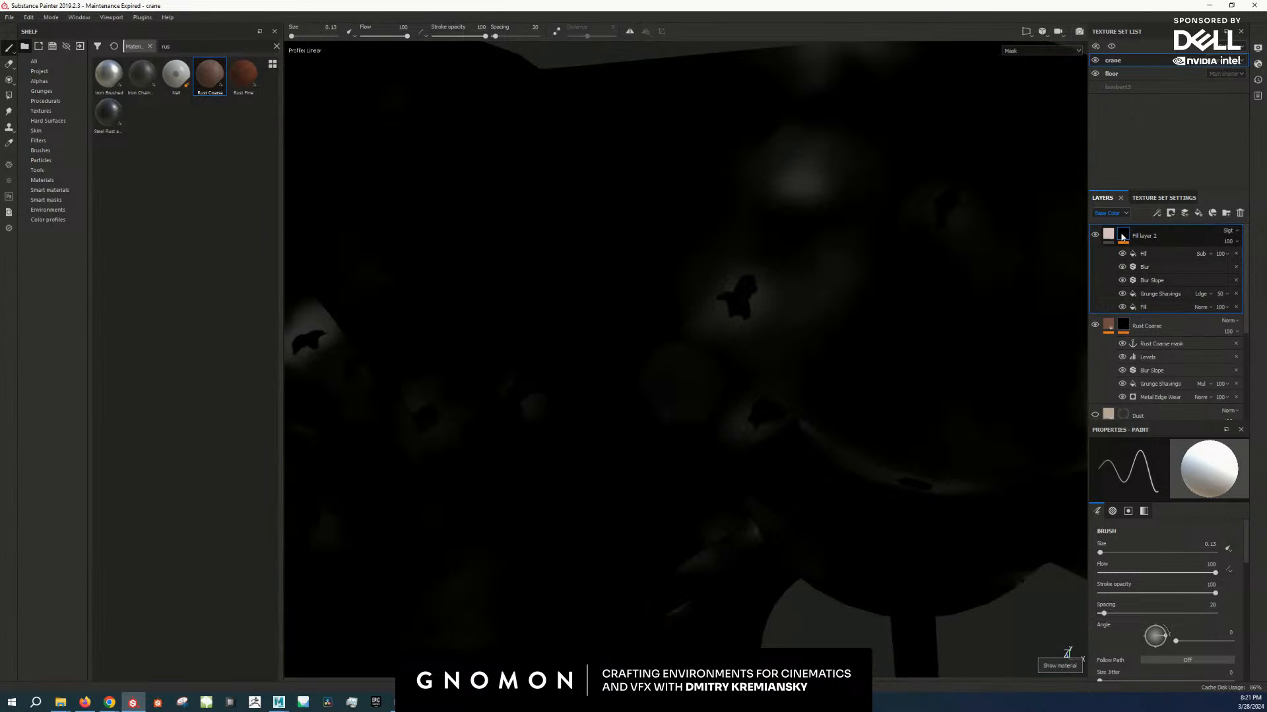
{"action": "right_click", "coordinate": [1124, 236]}
{"action": "left_click", "coordinate": [1174, 500]}
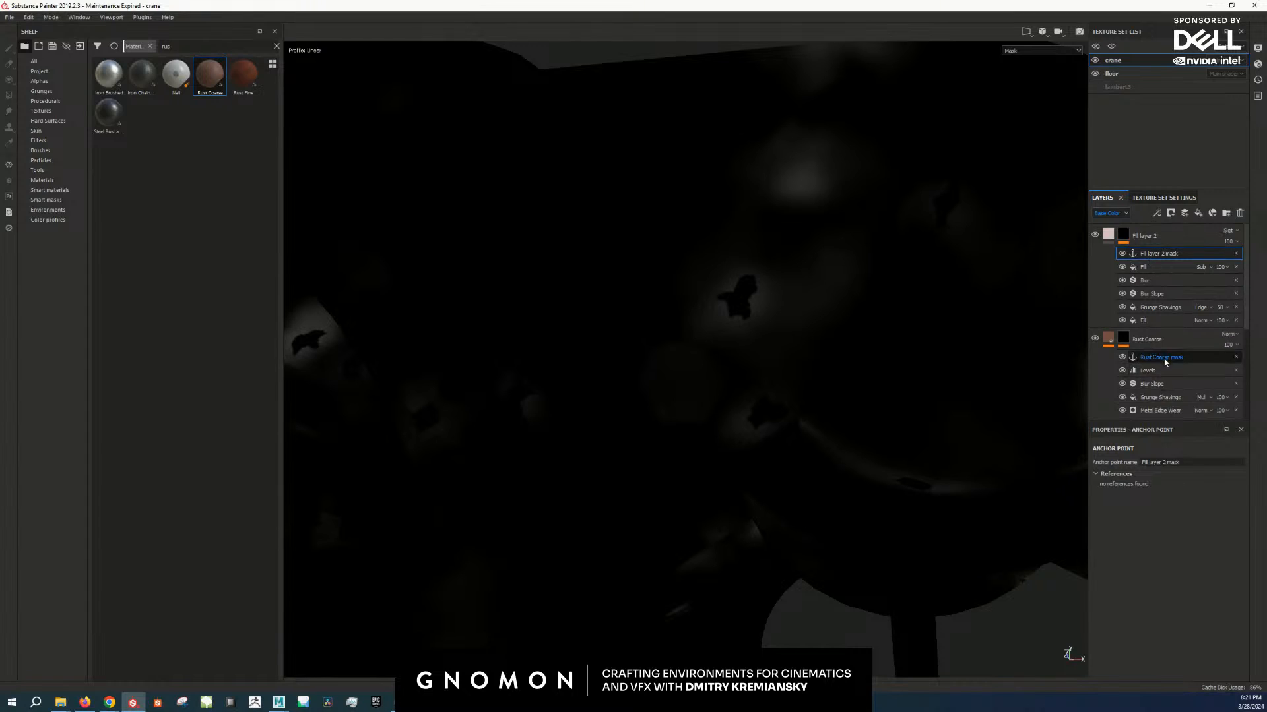
{"action": "left_click", "coordinate": [1125, 461]}
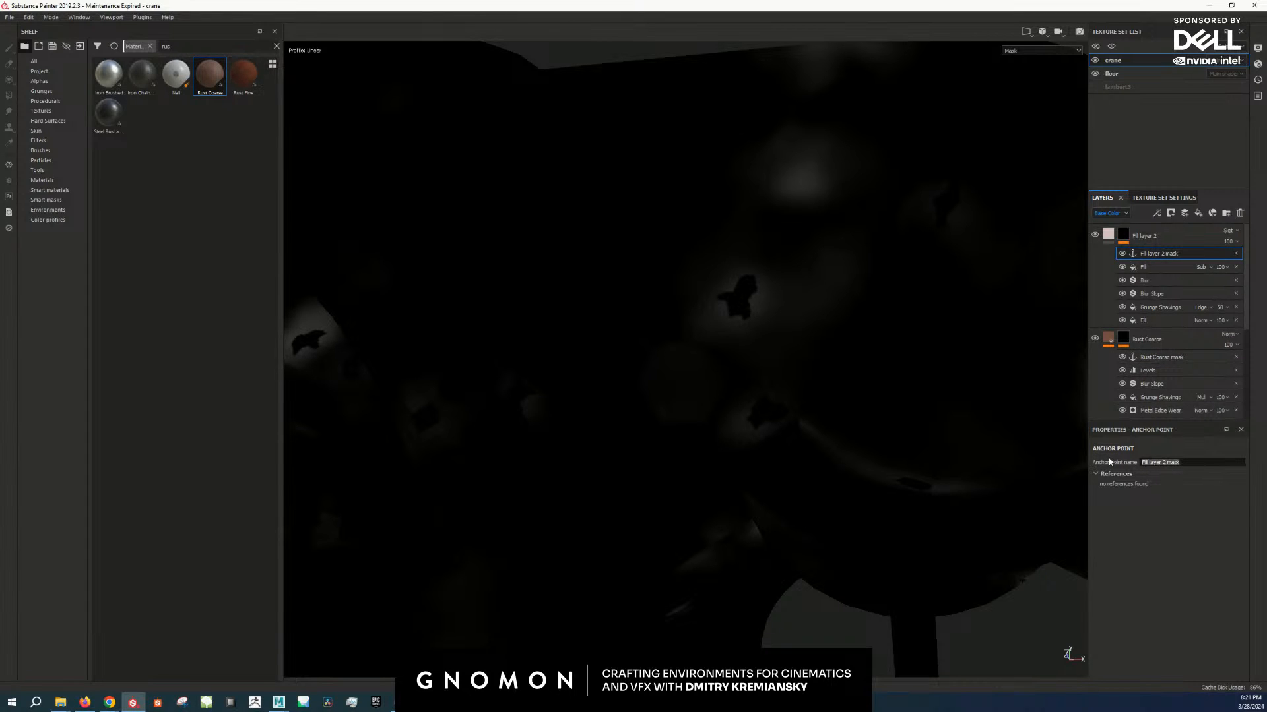
{"action": "type", "text": "inflatedPaint"}
{"action": "left_click", "coordinate": [1191, 232]}
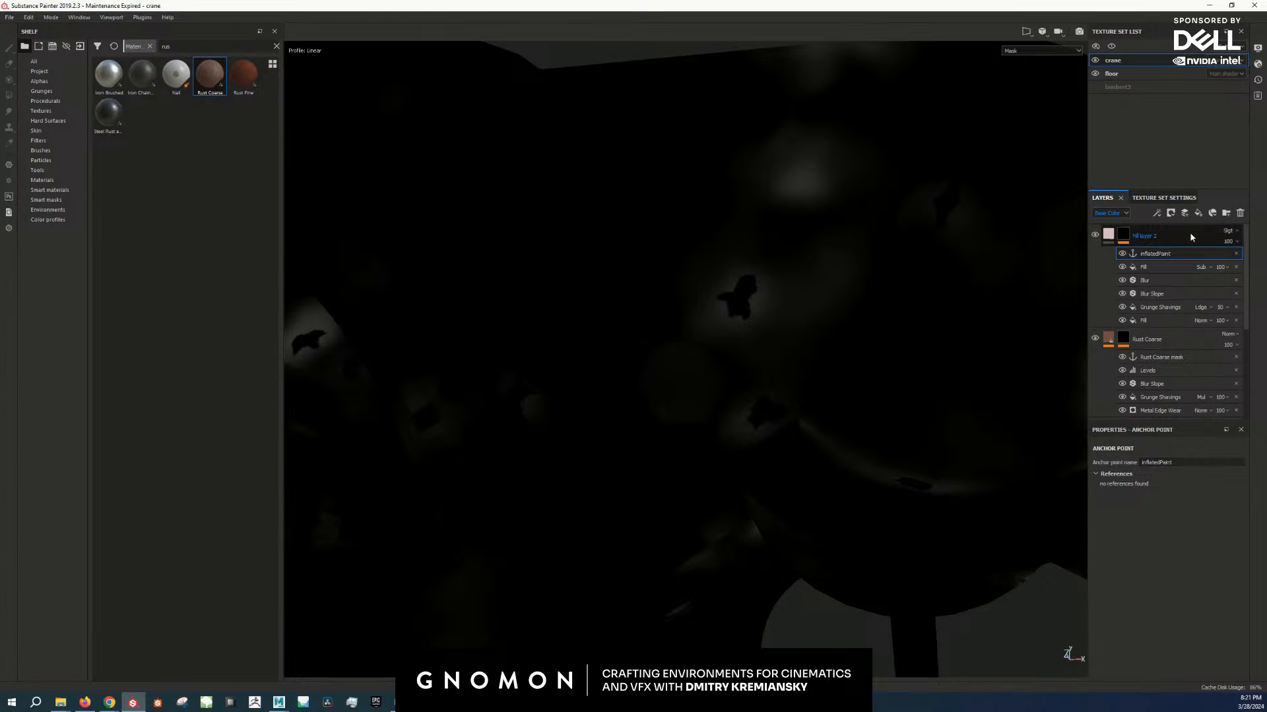
Step: Add a fill layer above Fill layer 2 with only the height channel enabled, and give it a black mask
{"action": "left_click", "coordinate": [1199, 215]}
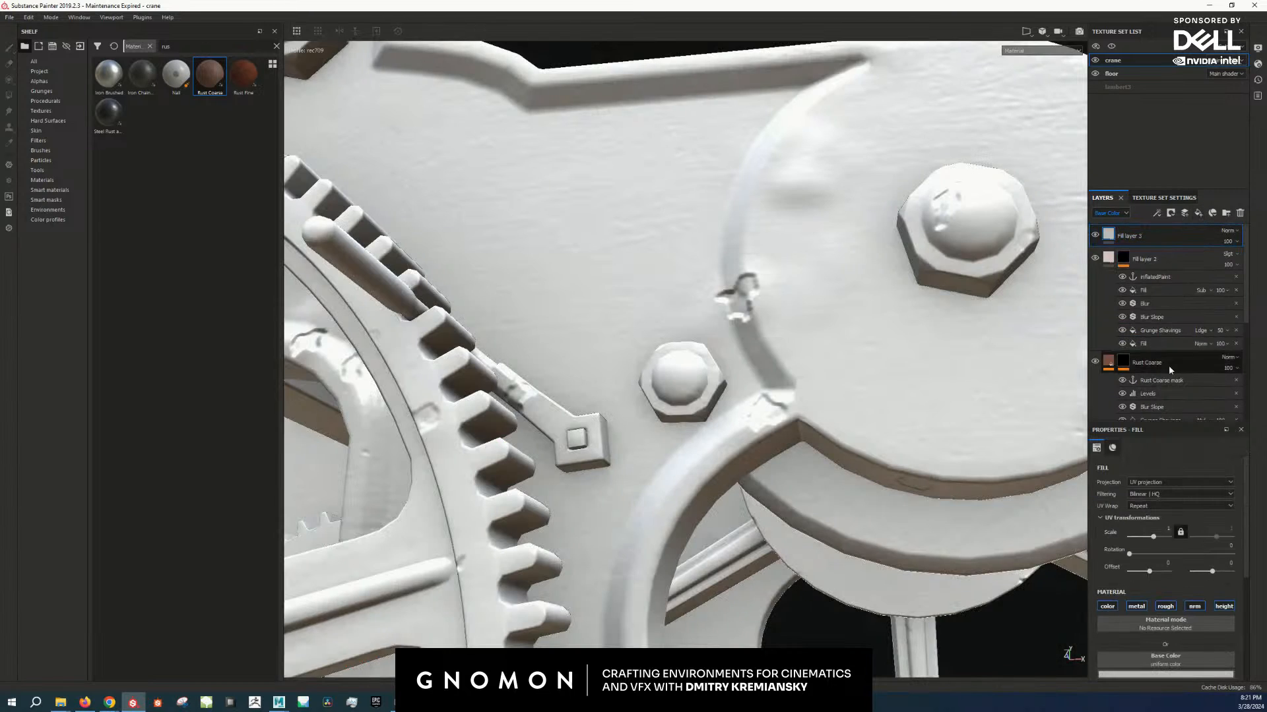
{"action": "left_click", "coordinate": [1224, 607], "text": "alt"}
{"action": "scroll", "coordinate": [1204, 631], "scroll_direction": "down", "scroll_amount": 1}
{"action": "scroll", "coordinate": [1204, 632], "scroll_direction": "down", "scroll_amount": 1}
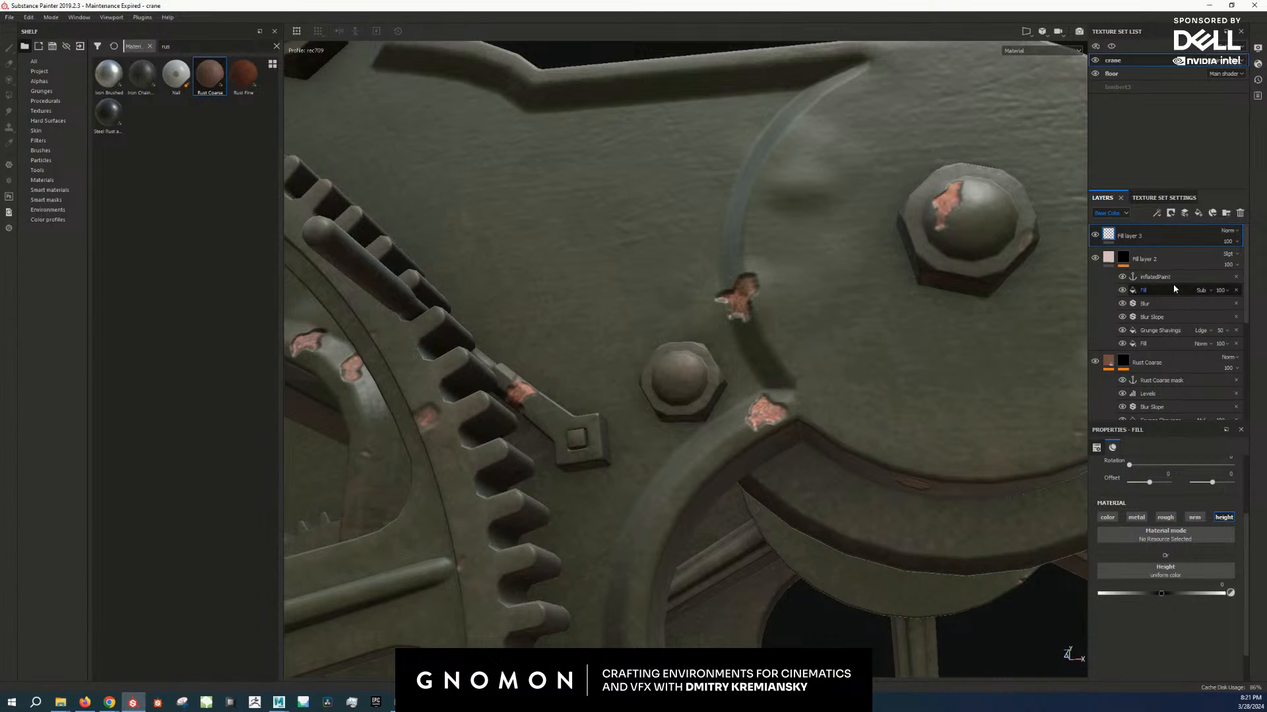
{"action": "right_click", "coordinate": [1159, 236]}
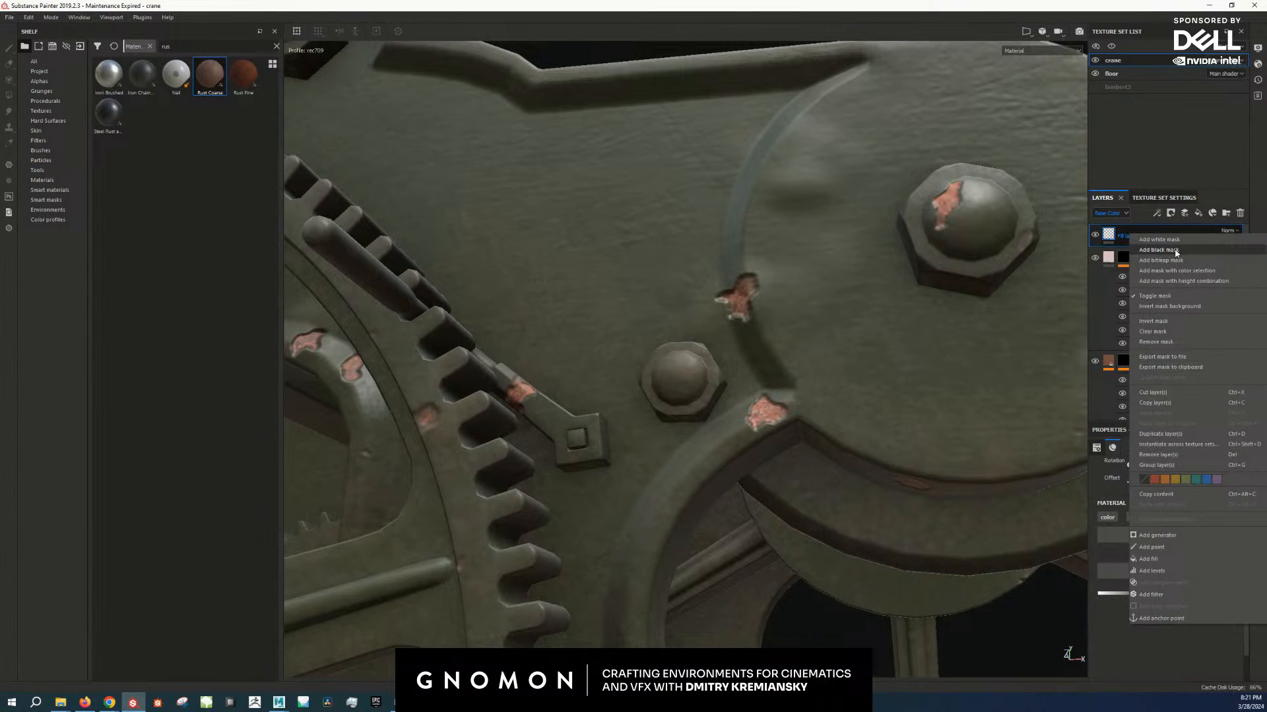
{"action": "left_click", "coordinate": [1165, 250]}
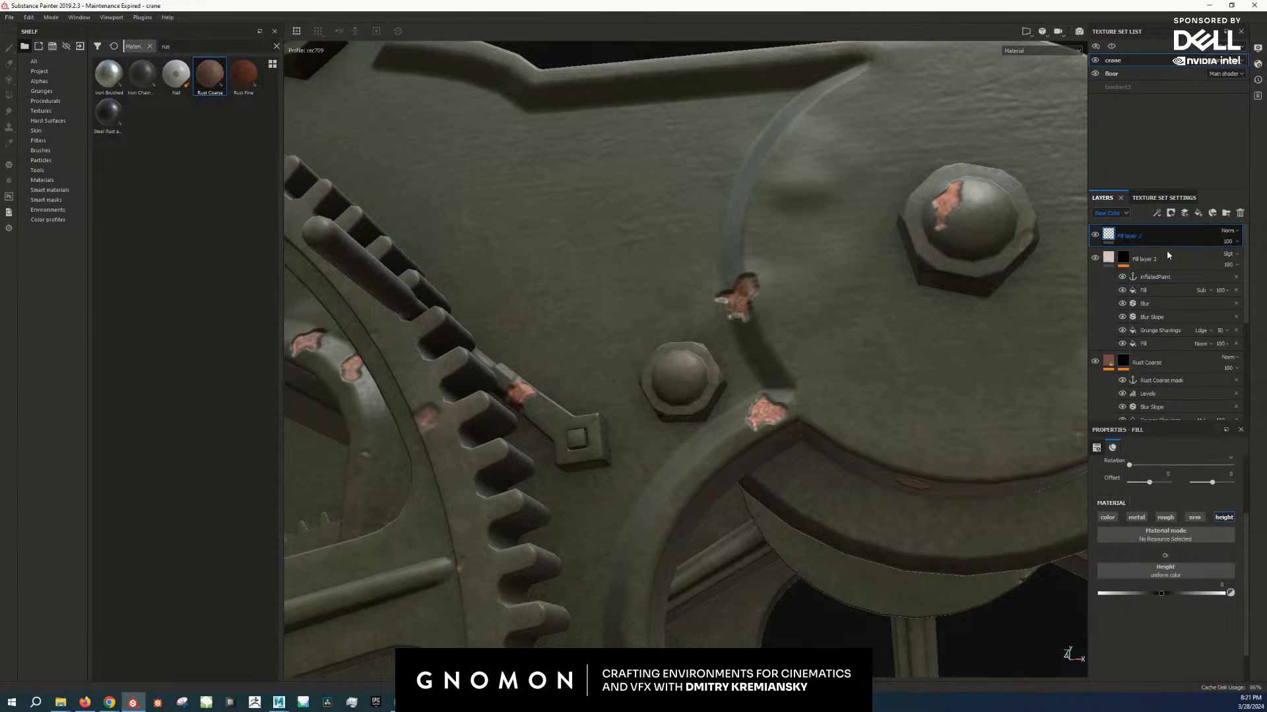
Step: Add a fill to Fill layer 3's mask driven by the inflatedPaint anchor point, and check the resulting mask
{"action": "right_click", "coordinate": [1122, 235]}
{"action": "left_click", "coordinate": [1153, 443]}
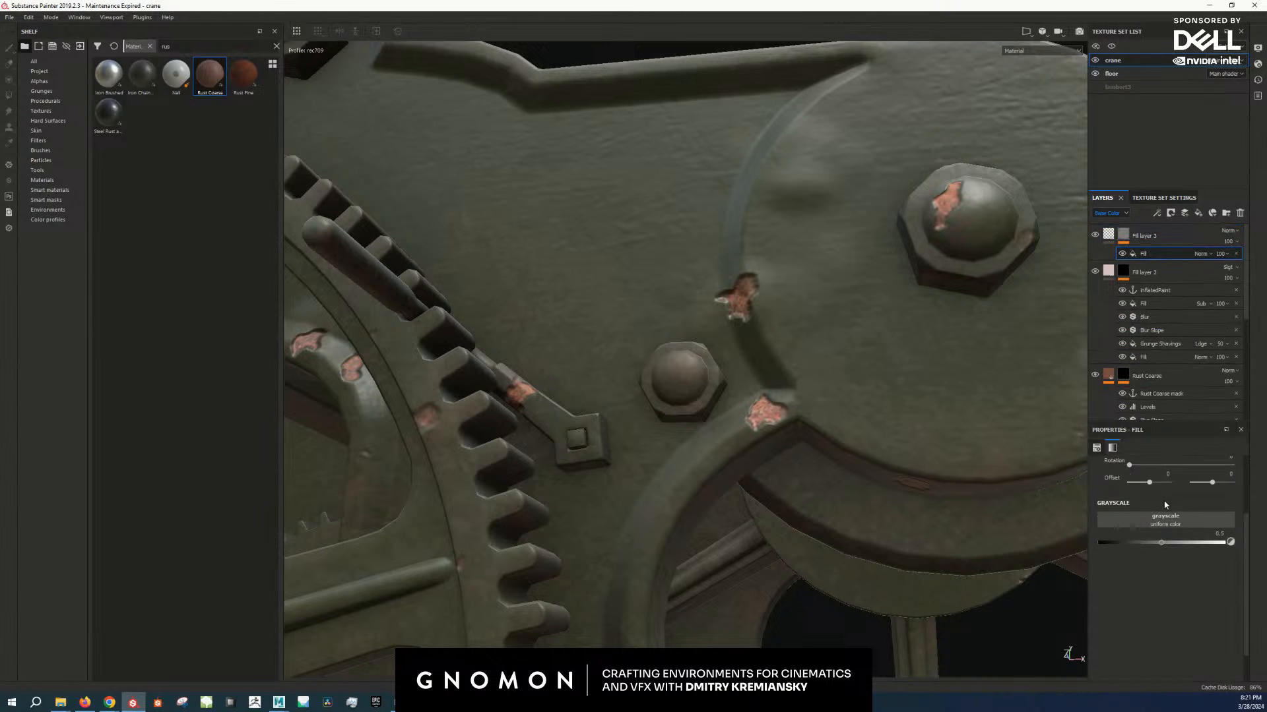
{"action": "left_click", "coordinate": [1173, 520]}
{"action": "left_click", "coordinate": [1191, 525]}
{"action": "left_click", "coordinate": [1162, 553]}
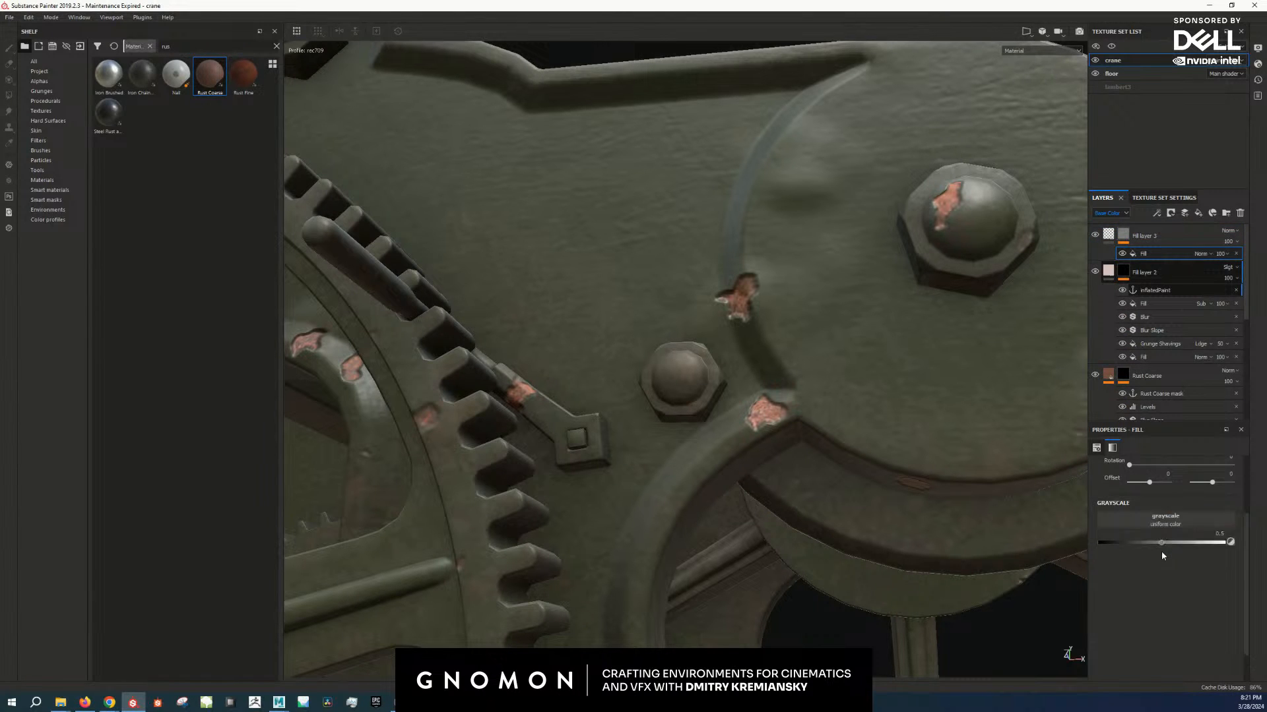
{"action": "left_click", "coordinate": [1123, 235]}
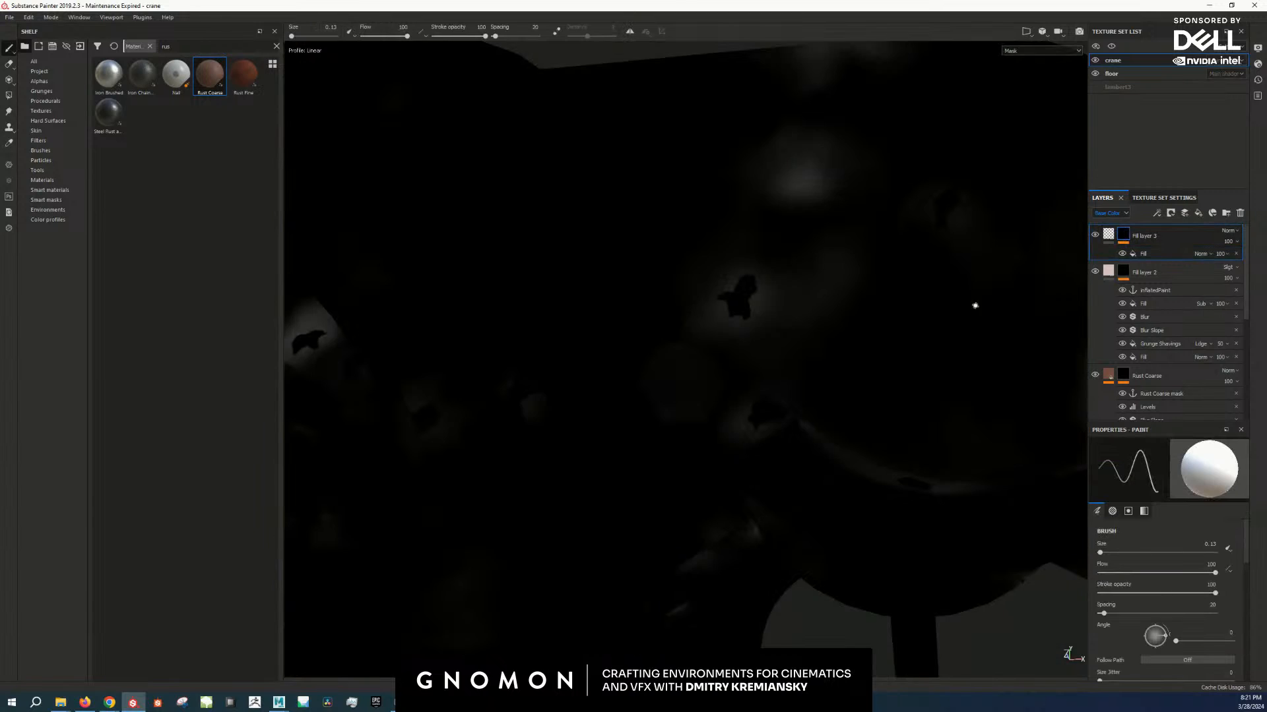
{"action": "left_click_drag", "start_coordinate": [975, 303], "coordinate": [796, 325], "text": "alt"}
{"action": "scroll", "coordinate": [845, 249], "scroll_direction": "up", "scroll_amount": 5}
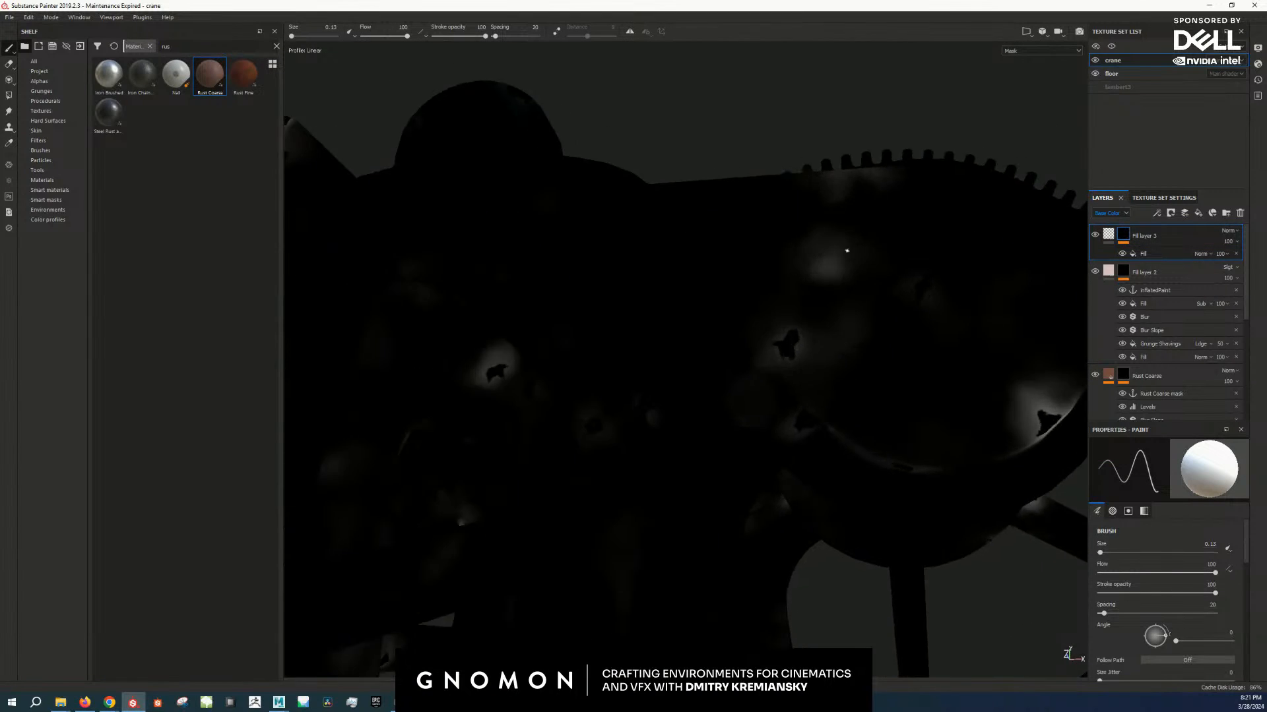
Step: Try a height of about 0.3 on Fill layer 3, and replace the uniform height with the Perlin Noise procedural
{"action": "left_click", "coordinate": [1108, 234]}
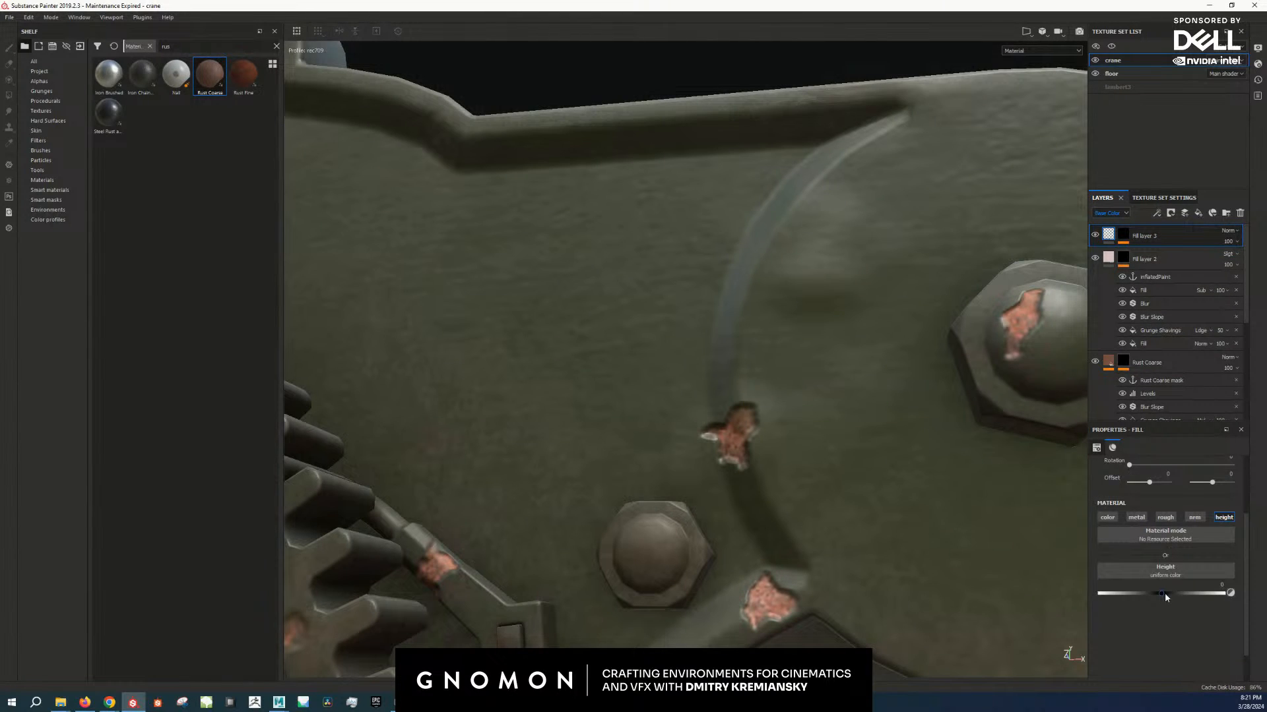
{"action": "left_click_drag", "start_coordinate": [1165, 593], "coordinate": [1183, 601]}
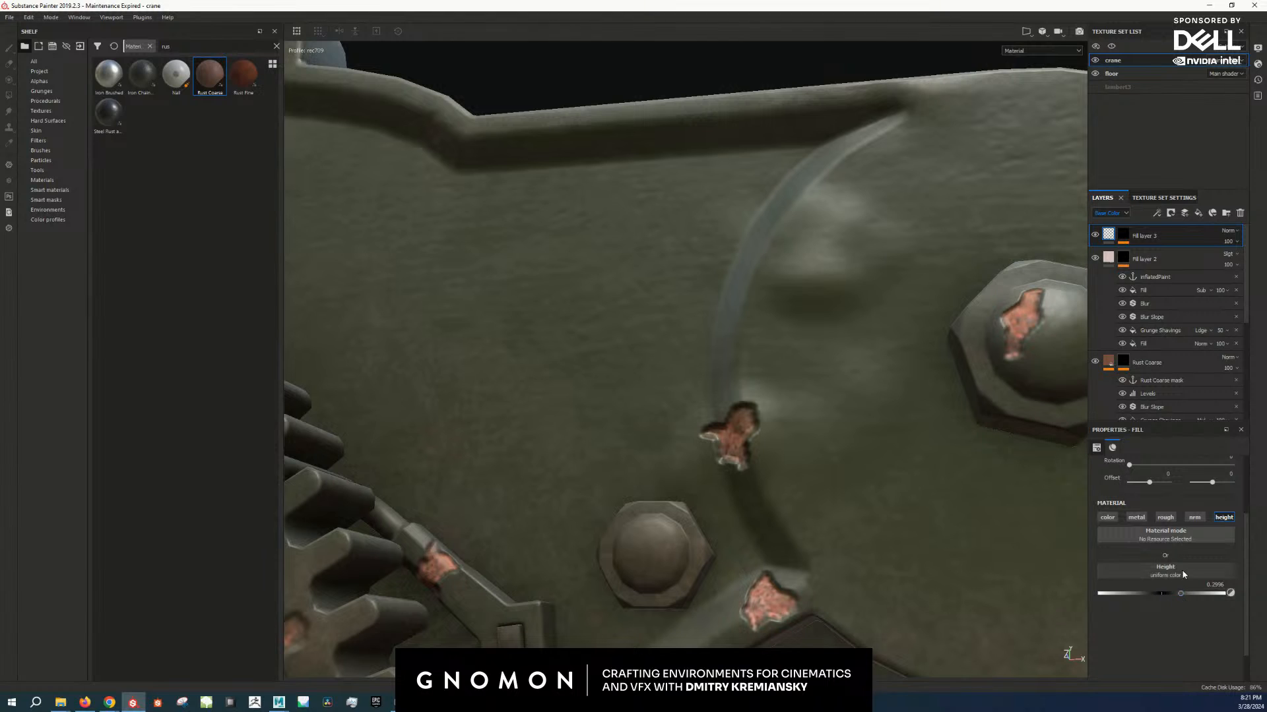
{"action": "left_click", "coordinate": [1165, 570]}
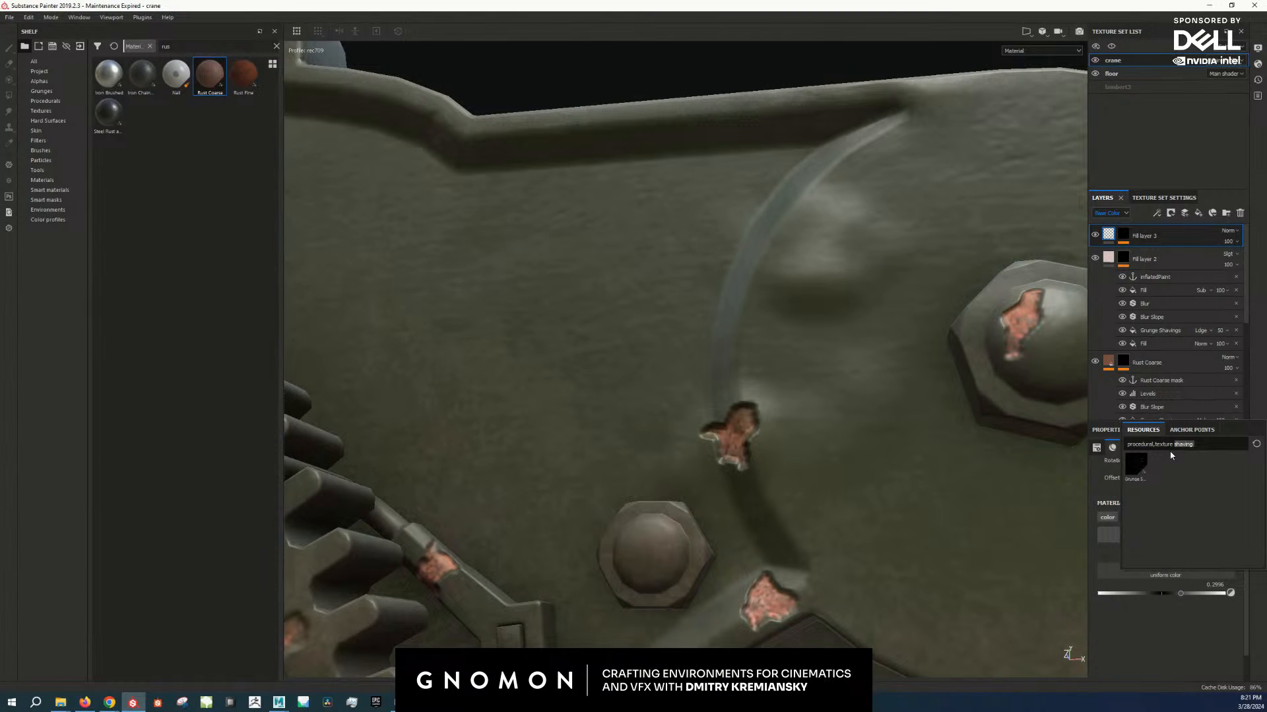
{"action": "type", "text": "perl"}
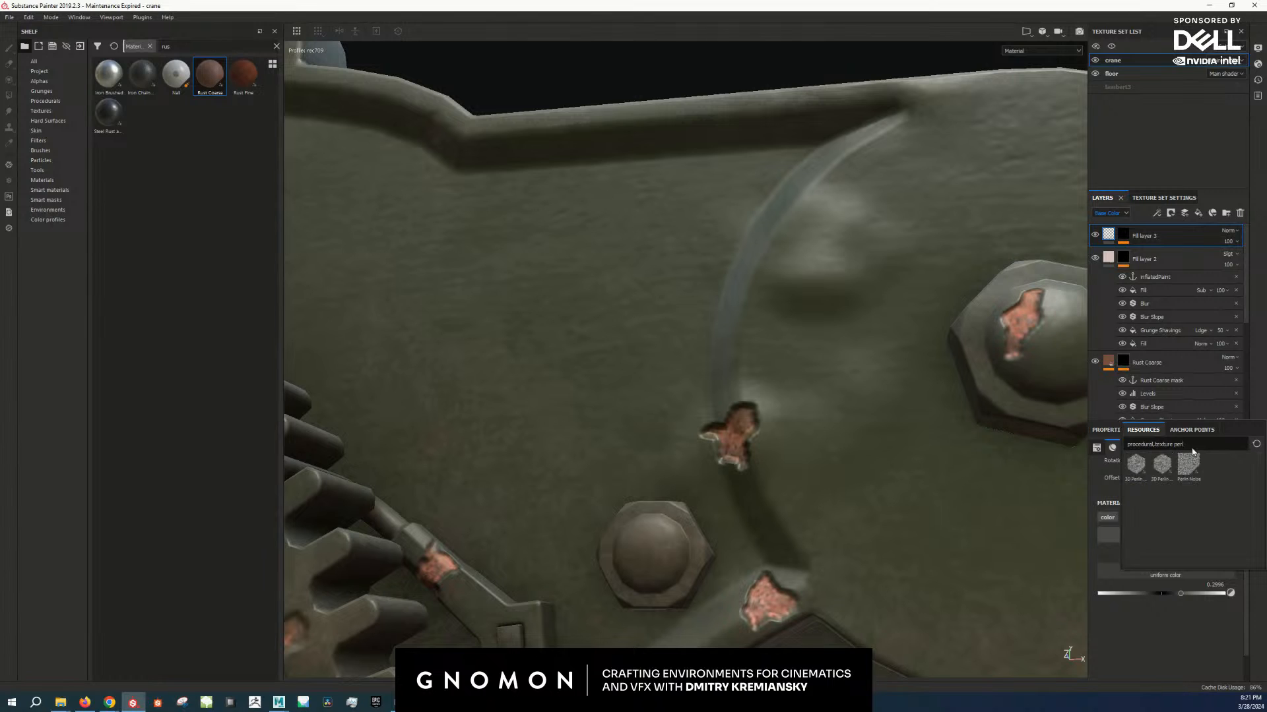
{"action": "left_click", "coordinate": [1188, 464]}
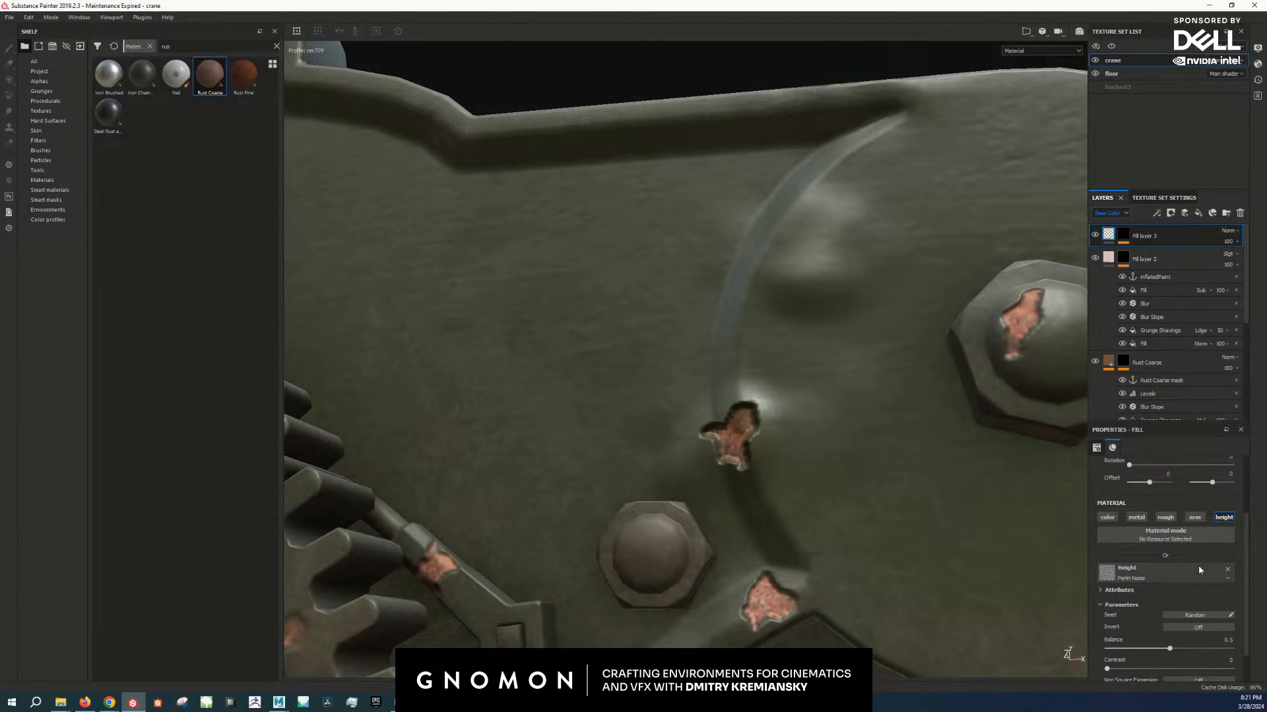
Step: Set Fill layer 3's Perlin Noise scale to 9 and rotation to about 33
{"action": "scroll", "coordinate": [1181, 527], "scroll_direction": "up", "scroll_amount": 3}
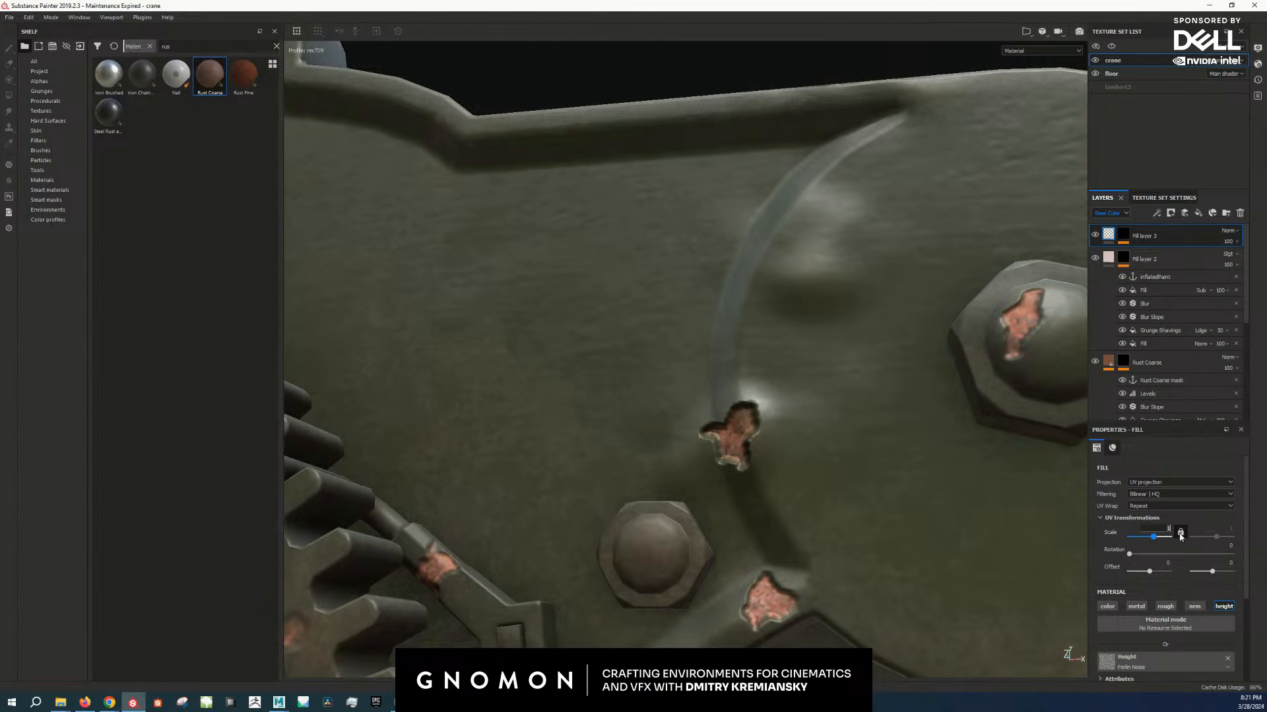
{"action": "type", "text": "9"}
{"action": "key", "text": "Return"}
{"action": "left_click", "coordinate": [1140, 555]}
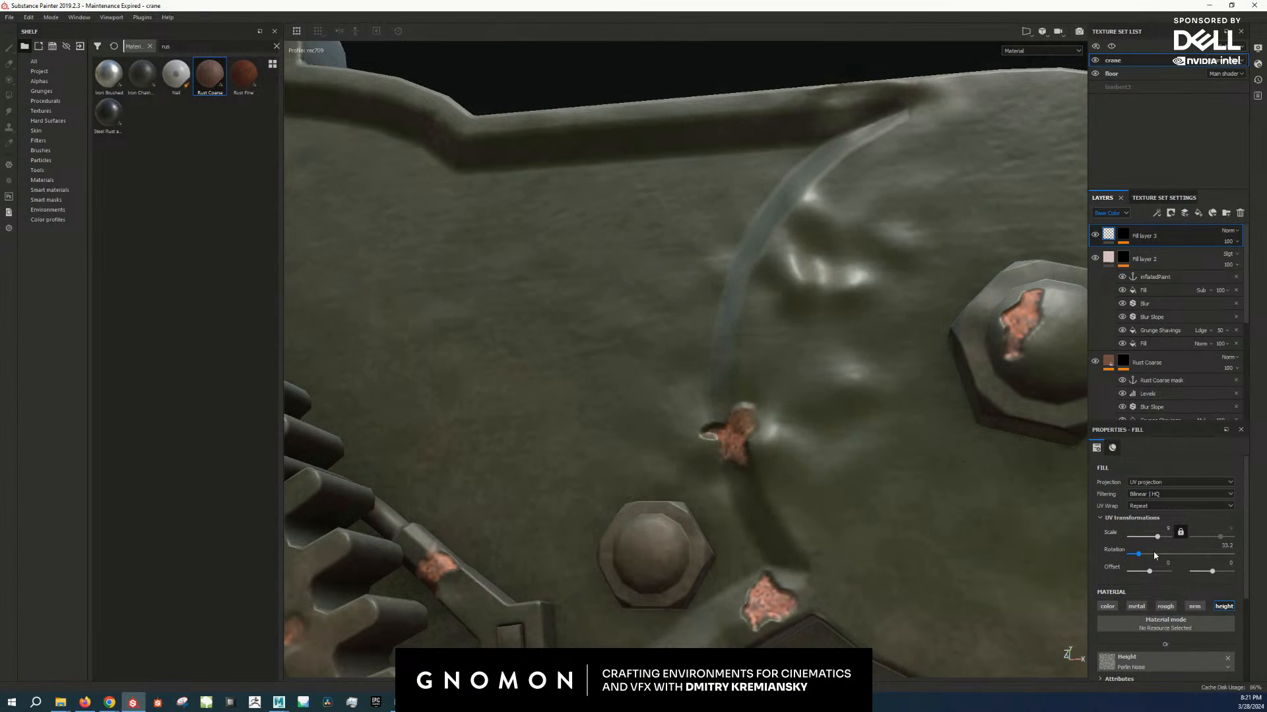
Step: Add a Blur Slope filter to the content of Fill layer 3
{"action": "mouse_move", "coordinate": [1107, 235]}
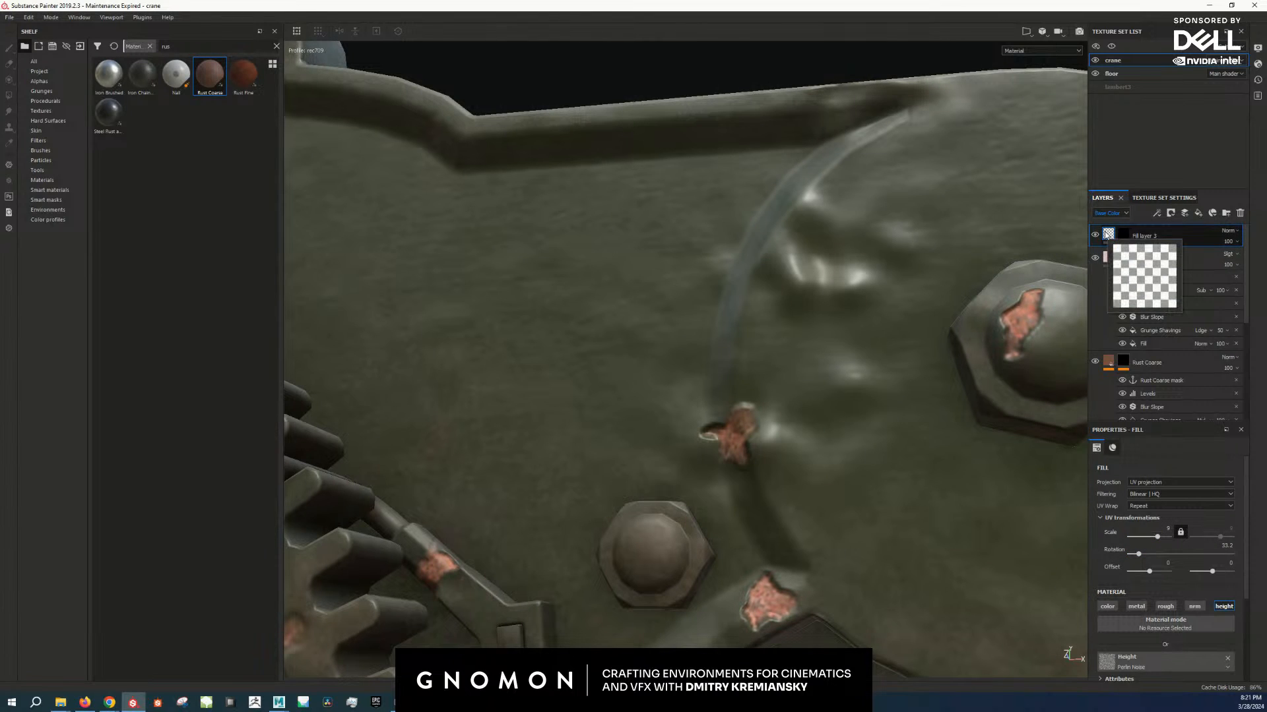
{"action": "right_click", "coordinate": [1107, 236]}
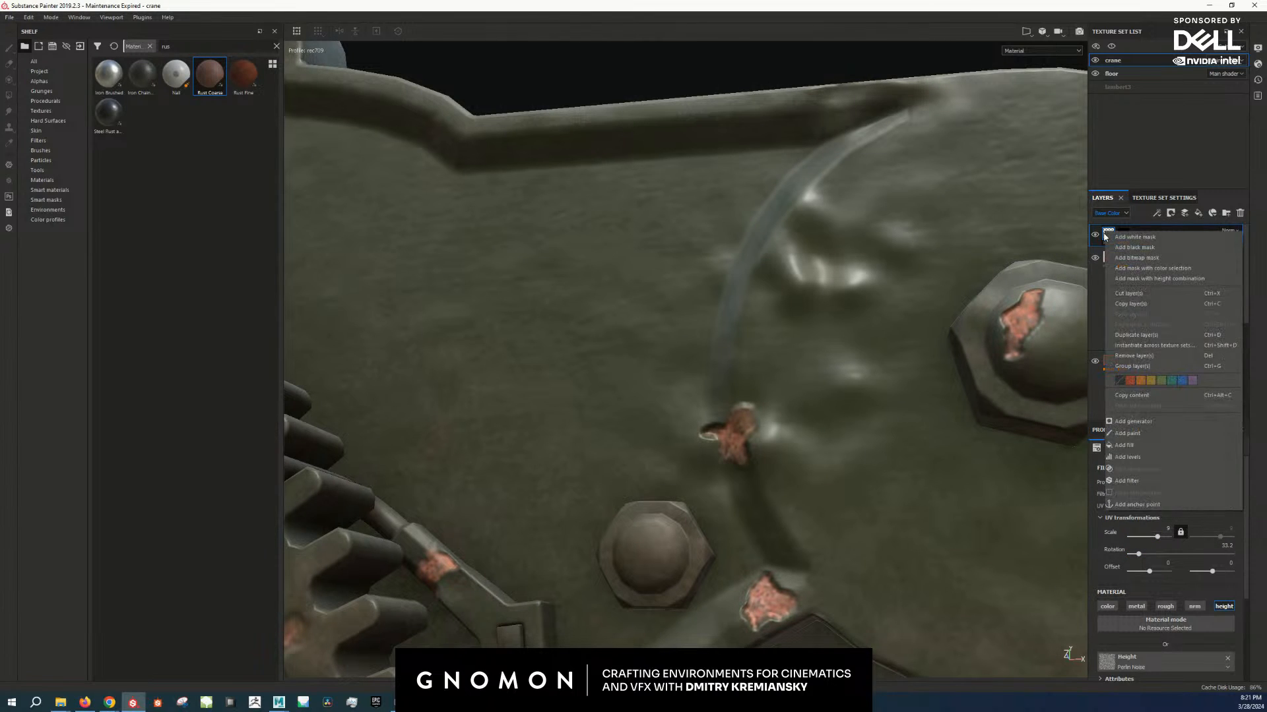
{"action": "left_click", "coordinate": [1179, 481]}
{"action": "left_click", "coordinate": [1181, 482]}
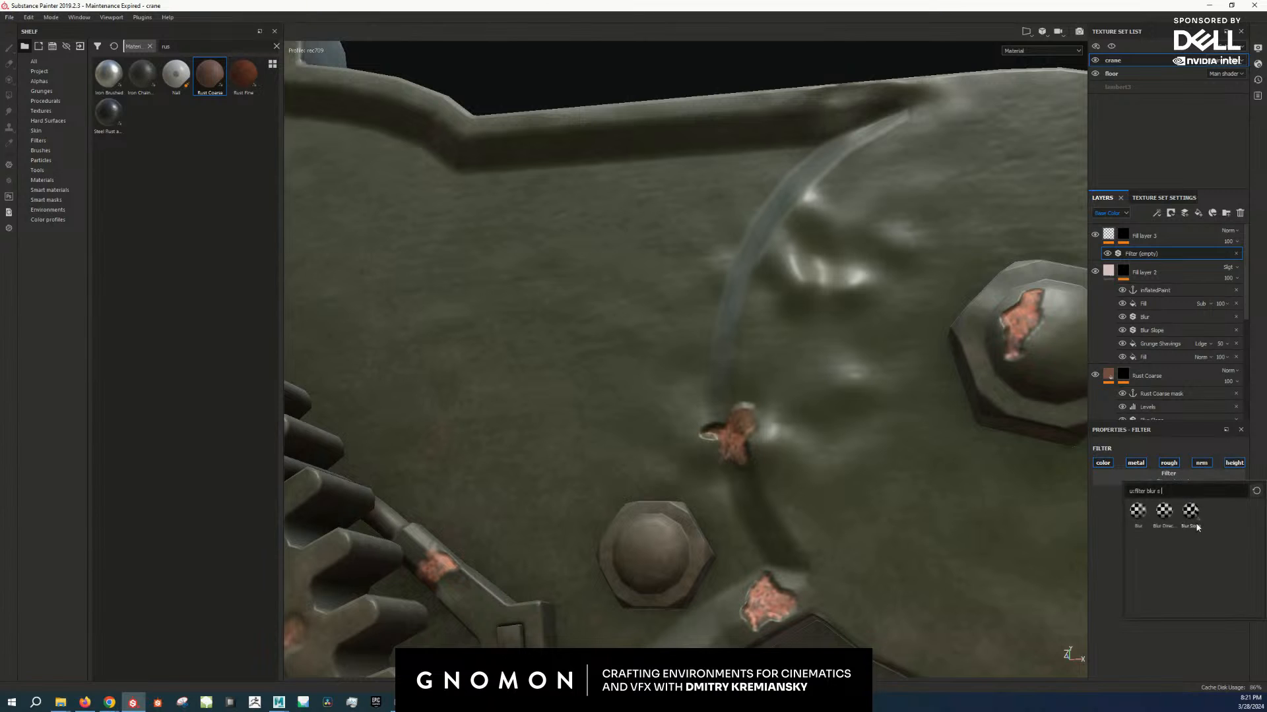
{"action": "left_click", "coordinate": [1197, 525]}
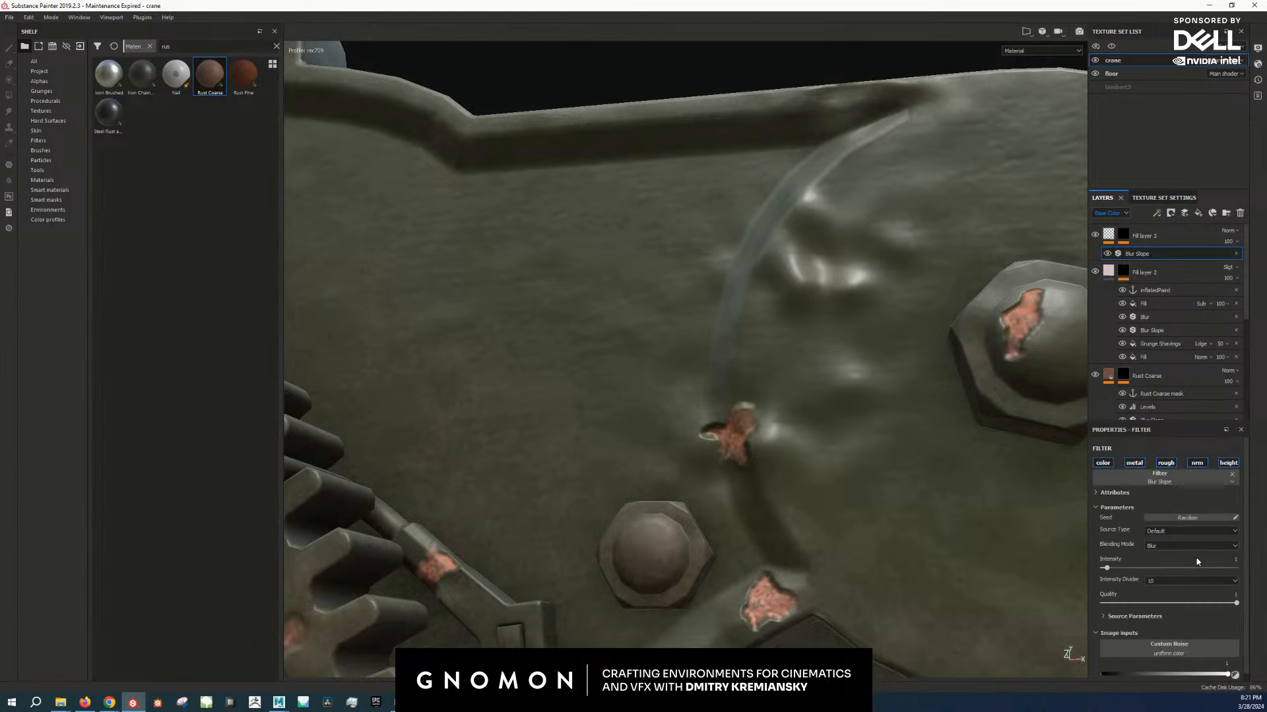
Step: Set the Blur Slope filter's source blur to 0.1 and its intensity to 0.01
{"action": "left_click", "coordinate": [1128, 615]}
{"action": "scroll", "coordinate": [1208, 621], "scroll_direction": "down", "scroll_amount": 1}
{"action": "left_click", "coordinate": [1231, 568]}
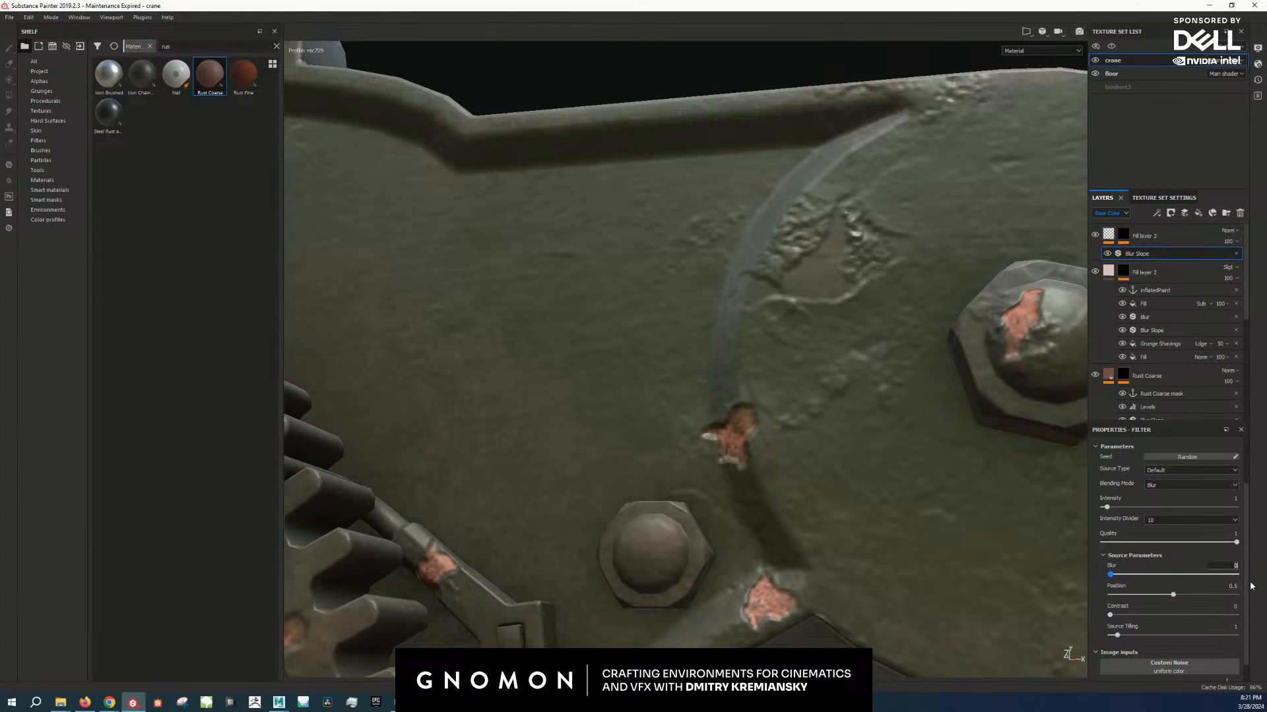
{"action": "type", "text": ".1"}
{"action": "key", "text": "Return"}
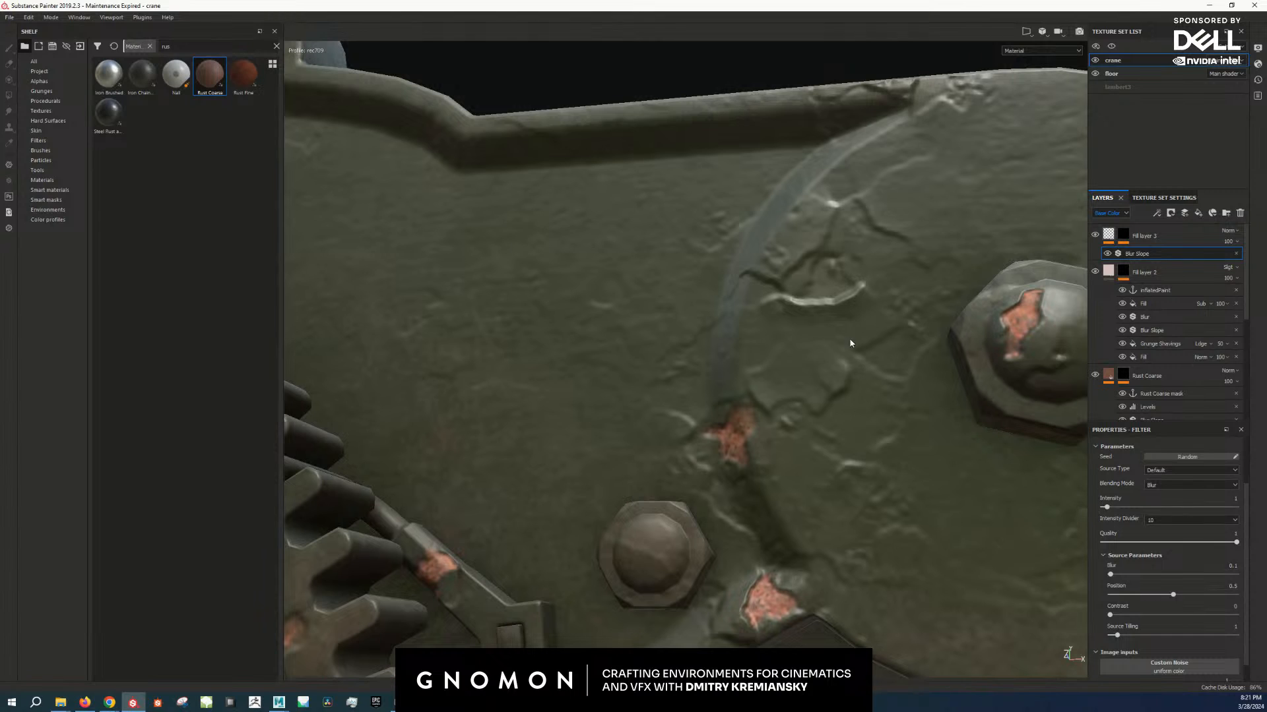
{"action": "left_click", "coordinate": [1231, 625]}
{"action": "left_click", "coordinate": [1224, 502]}
{"action": "type", "text": "0.01"}
{"action": "key", "text": "Return"}
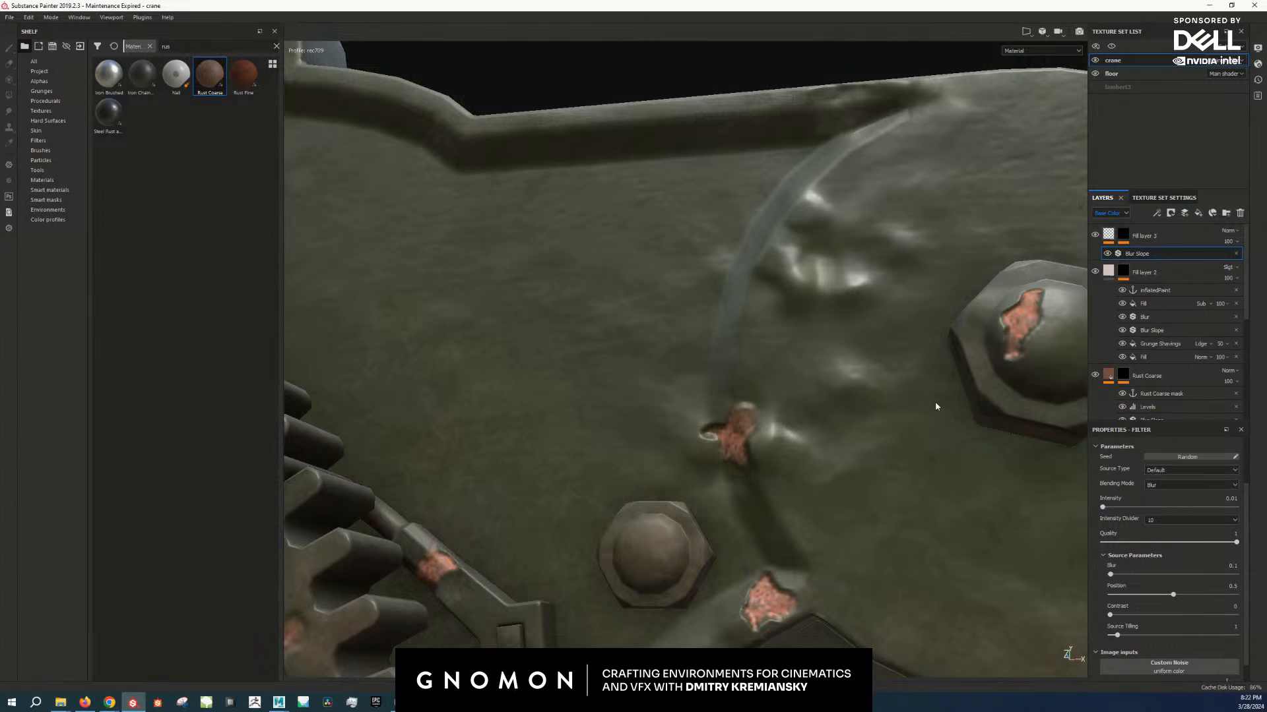
{"action": "left_click_drag", "start_coordinate": [936, 401], "coordinate": [843, 395], "text": "alt"}
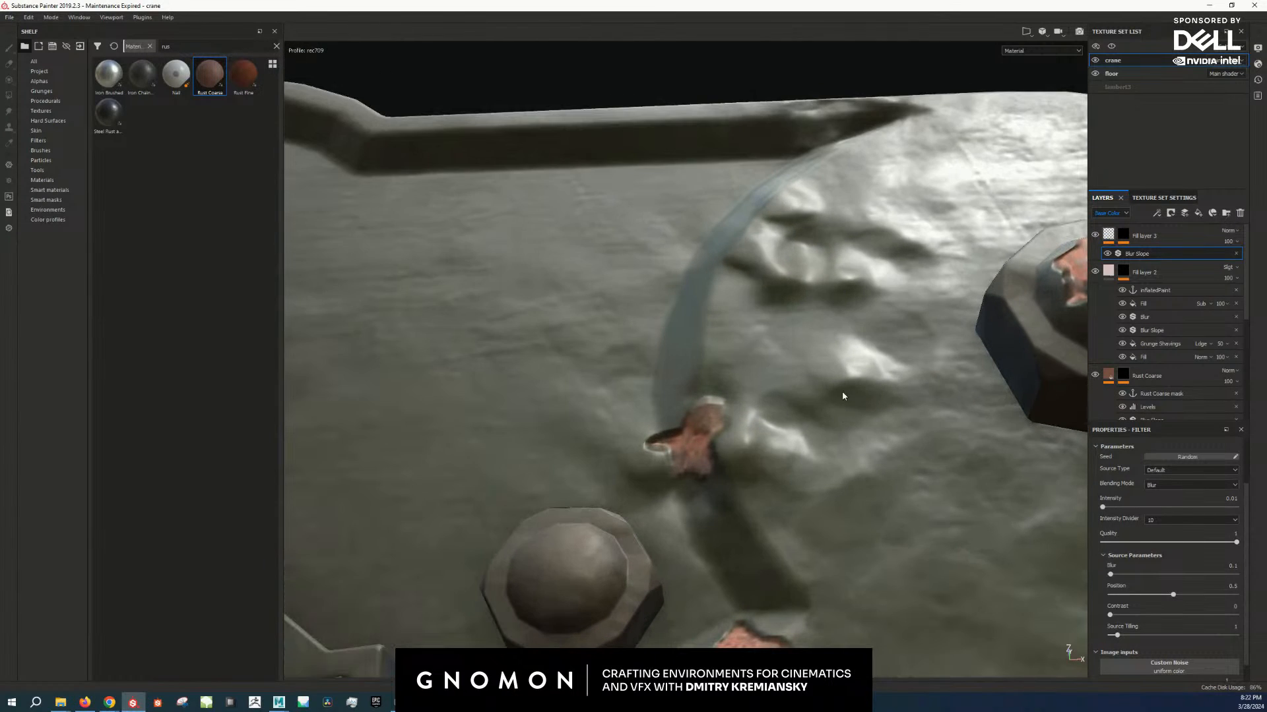
Step: Show the layer stack's height channel and reduce Fill layer 3's height opacity to 15
{"action": "left_click", "coordinate": [1113, 213]}
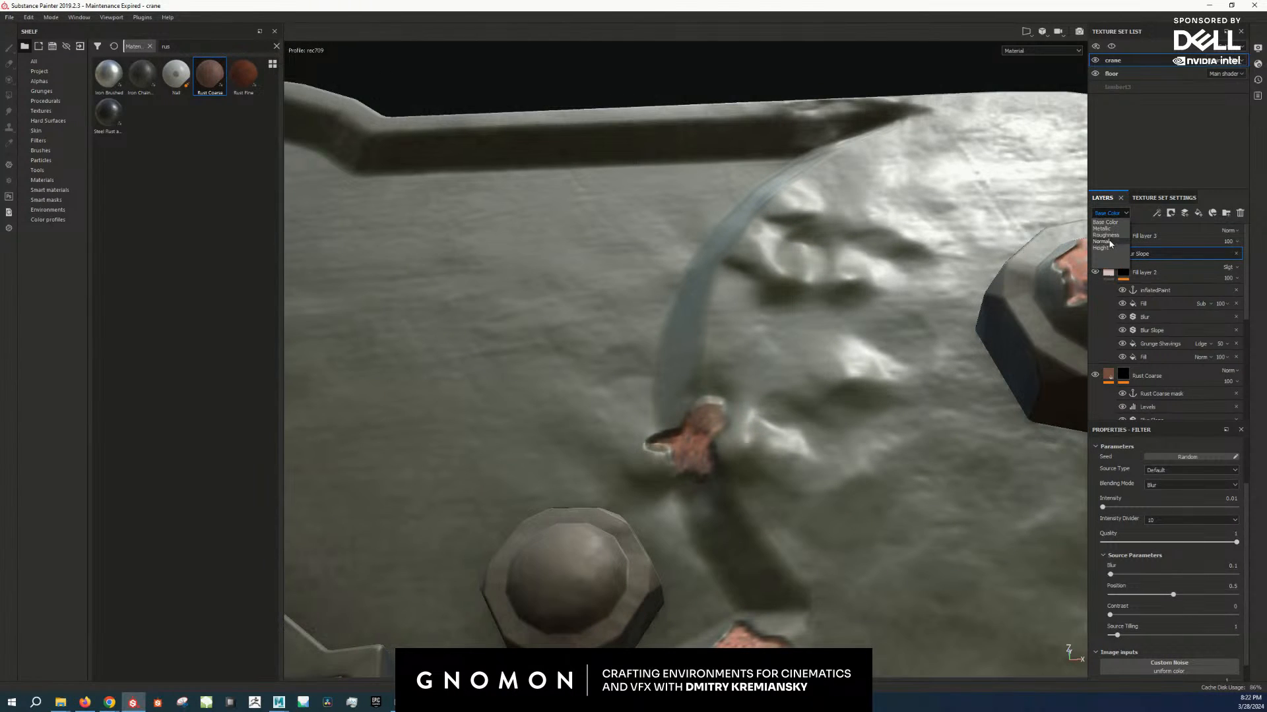
{"action": "left_click", "coordinate": [1112, 234]}
{"action": "left_click", "coordinate": [1234, 244]}
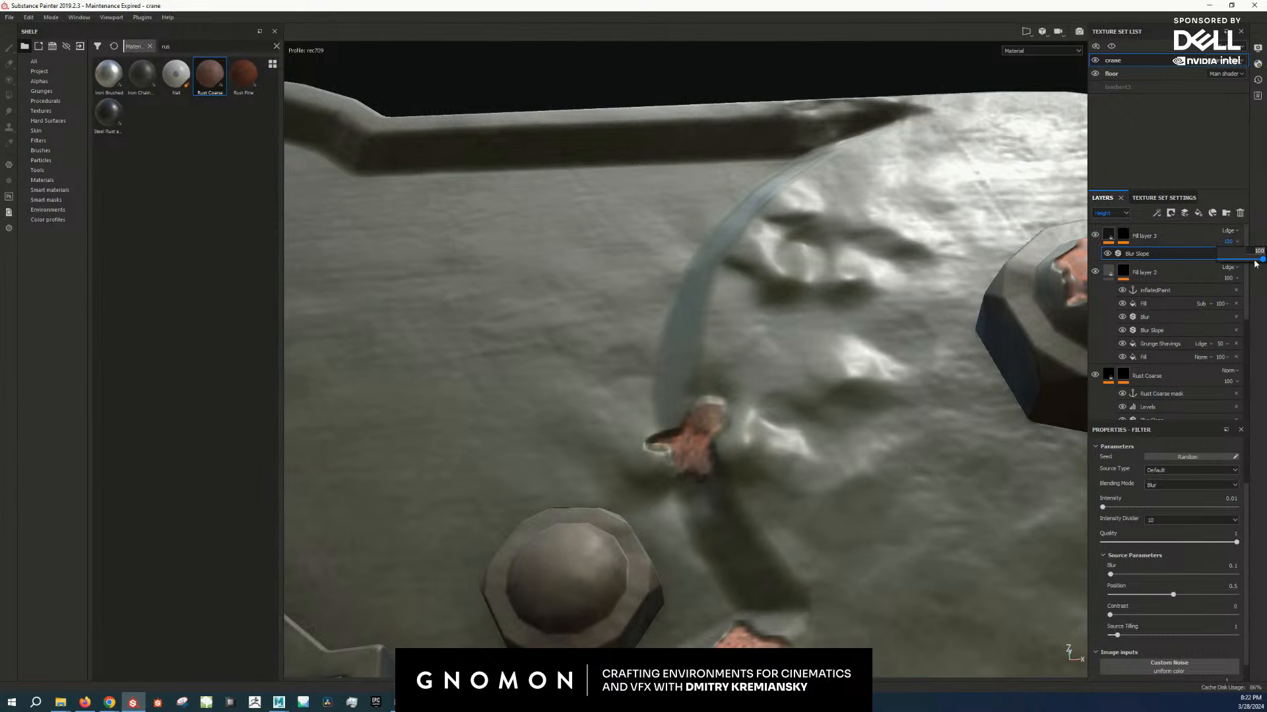
{"action": "left_click_drag", "start_coordinate": [1261, 260], "coordinate": [1259, 267]}
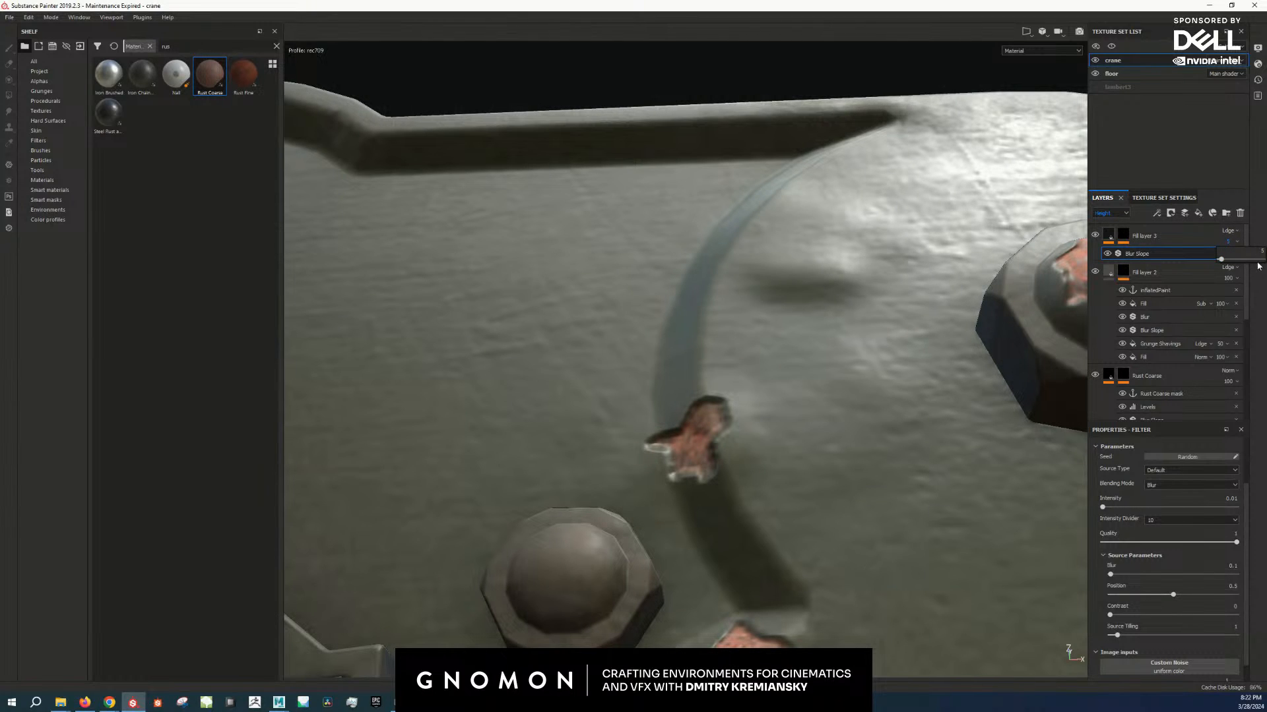
{"action": "left_click", "coordinate": [1250, 253]}
{"action": "key", "text": "Return"}
{"action": "scroll", "coordinate": [828, 314], "scroll_direction": "down", "scroll_amount": 5}
{"action": "left_click_drag", "start_coordinate": [824, 298], "coordinate": [780, 356], "text": "alt"}
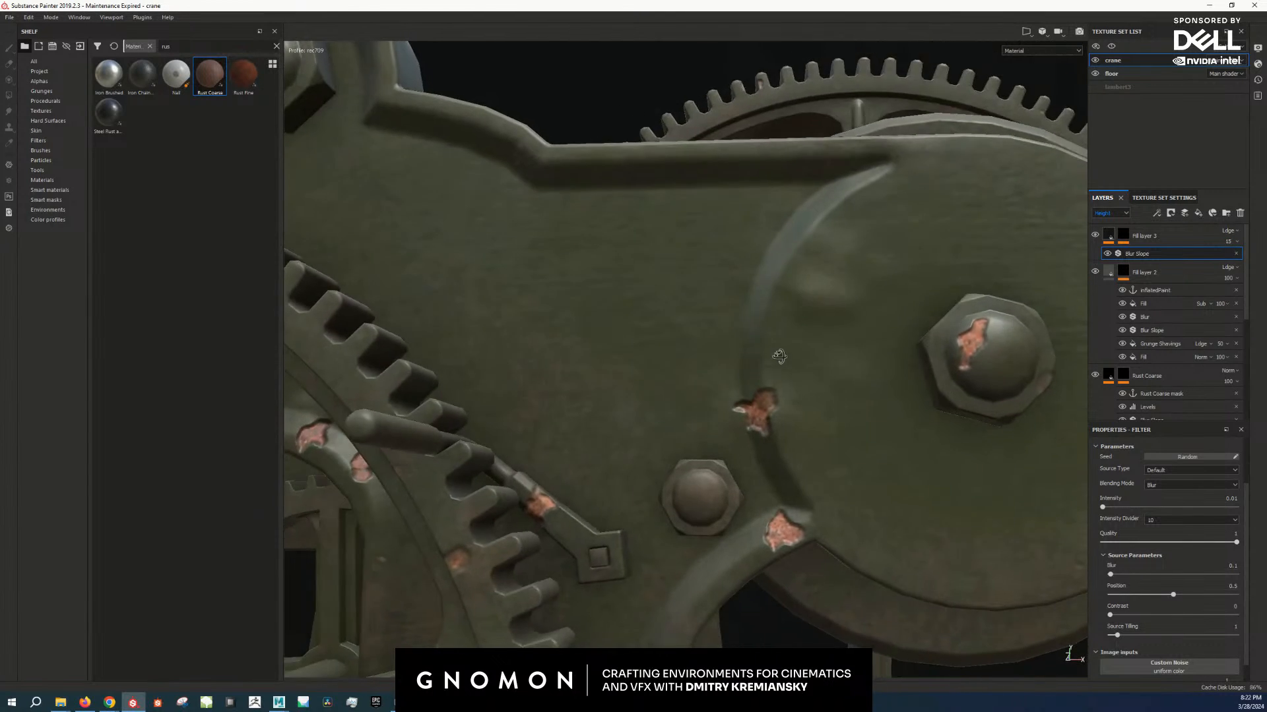
Step: Compare the surface with Fill layer 3 hidden and shown, and try a height opacity of 25
{"action": "scroll", "coordinate": [779, 356], "scroll_direction": "up", "scroll_amount": 10}
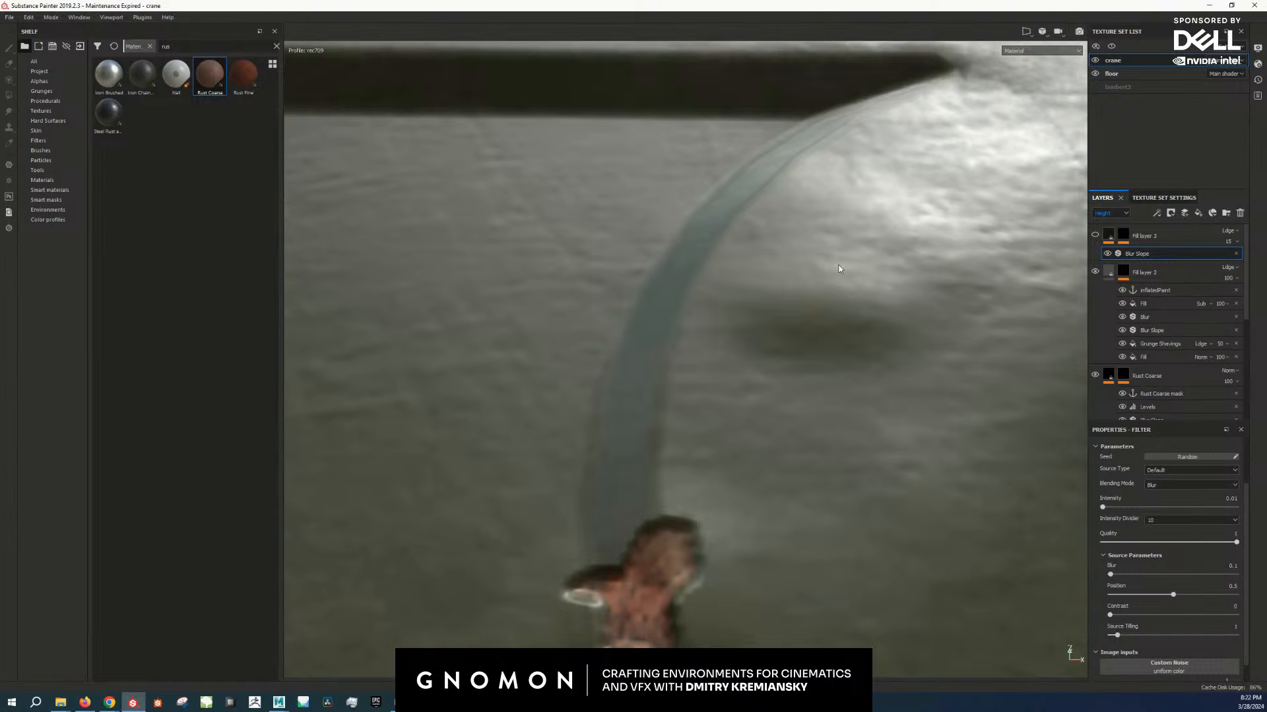
{"action": "left_click", "coordinate": [1093, 235]}
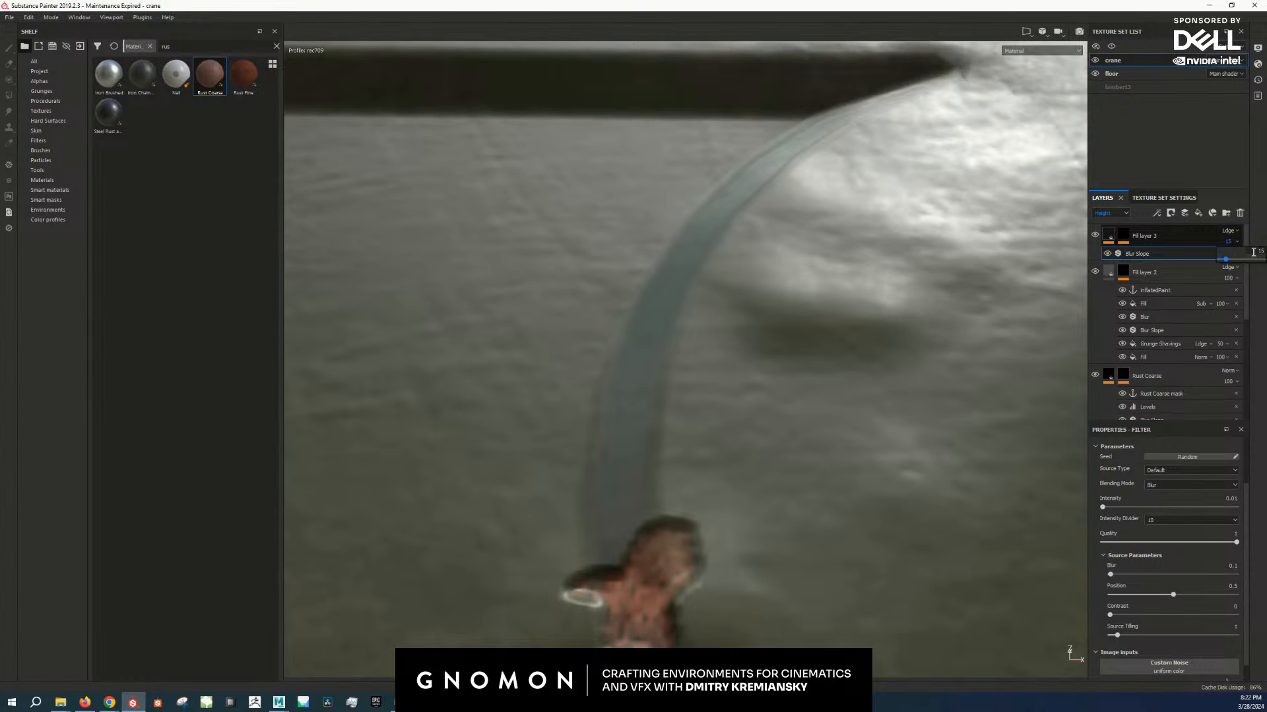
{"action": "left_click", "coordinate": [1260, 259]}
{"action": "scroll", "coordinate": [686, 260], "scroll_direction": "down", "scroll_amount": 6}
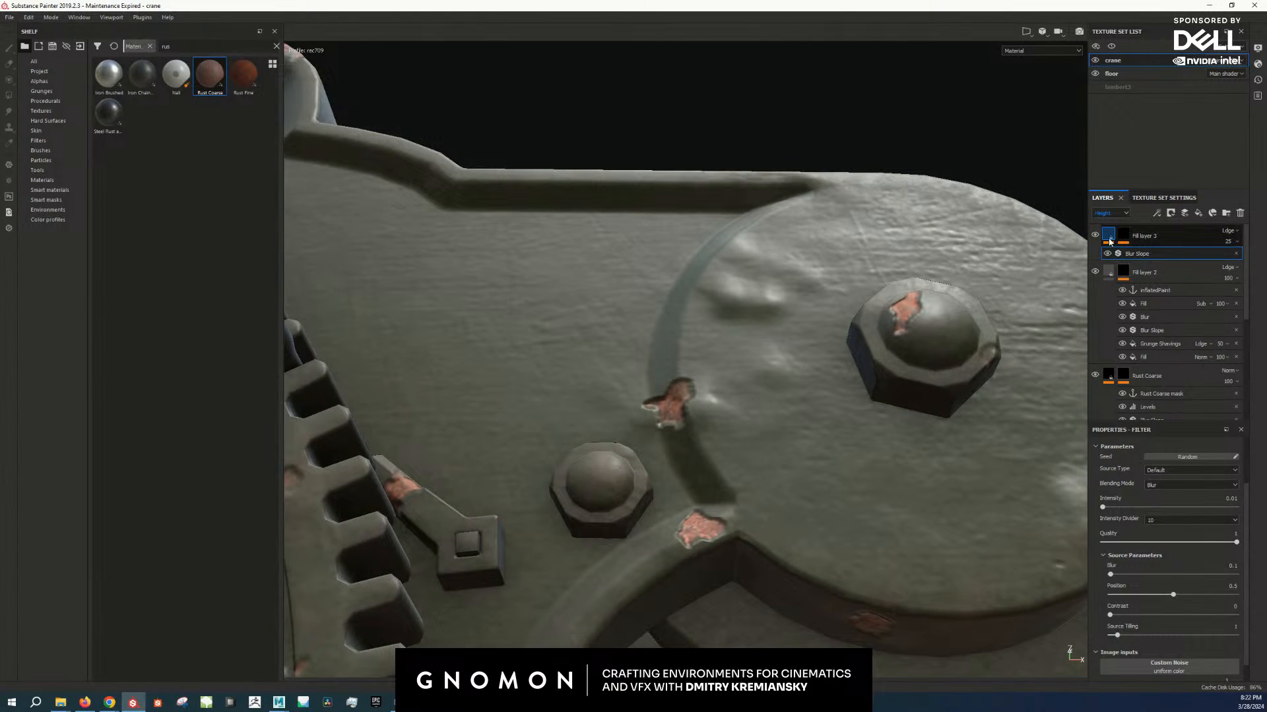
Step: Set Fill layer 3's Perlin Noise scale to 11 and its height opacity to 15
{"action": "left_click", "coordinate": [1110, 243]}
{"action": "left_click", "coordinate": [1168, 531]}
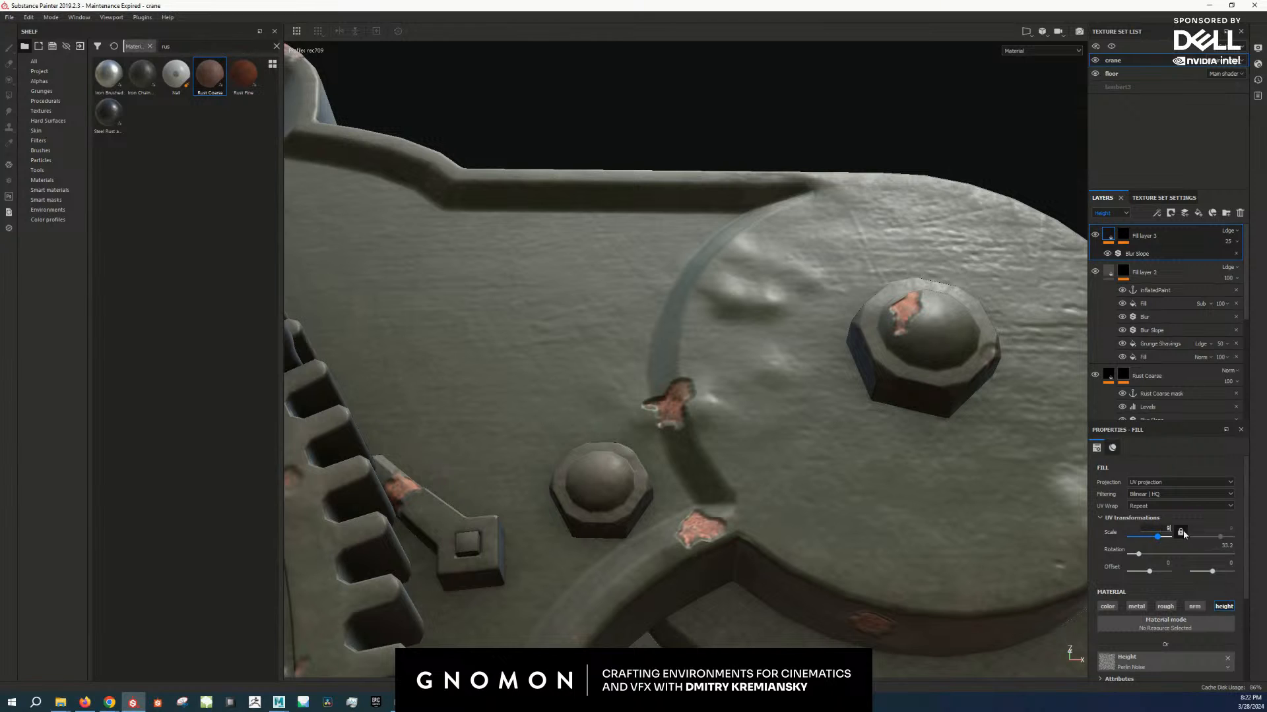
{"action": "type", "text": "11"}
{"action": "key", "text": "Return"}
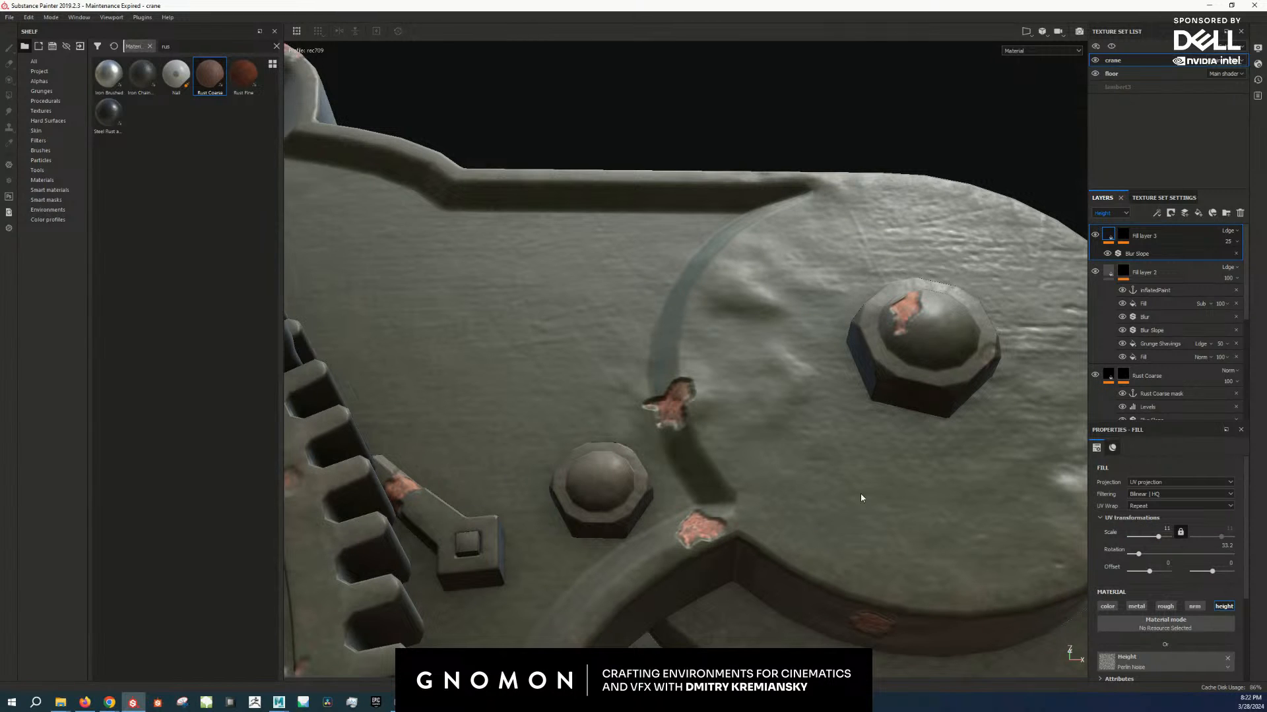
{"action": "left_click", "coordinate": [1229, 242]}
{"action": "type", "text": "15"}
{"action": "key", "text": "Return"}
{"action": "right_click_drag", "start_coordinate": [758, 378], "coordinate": [291, 383], "text": "alt"}
{"action": "left_click_drag", "start_coordinate": [720, 378], "coordinate": [753, 379], "text": "alt"}
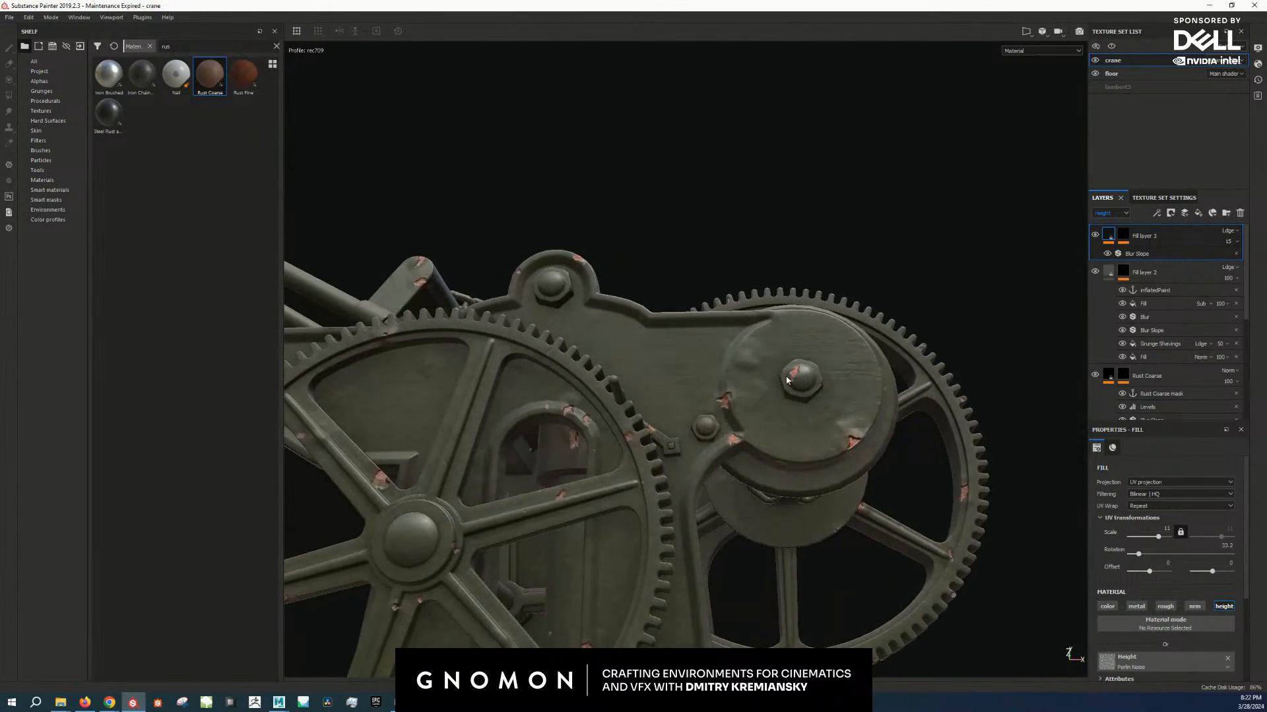
{"action": "scroll", "coordinate": [752, 373], "scroll_direction": "up", "scroll_amount": 4}
{"action": "scroll", "coordinate": [752, 373], "scroll_direction": "up", "scroll_amount": 4}
{"action": "scroll", "coordinate": [800, 380], "scroll_direction": "down", "scroll_amount": 2}
{"action": "key", "text": "m"}
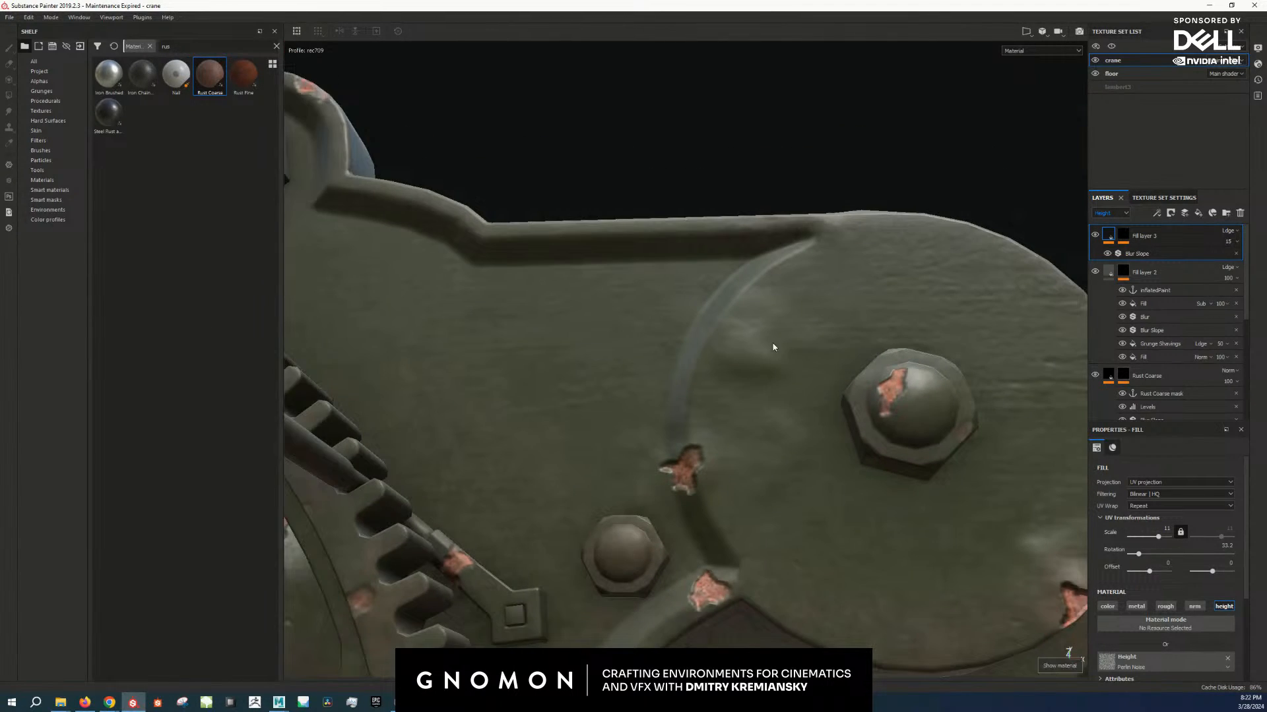
Step: Check Fill layer 3's mask, and add a Perlin Noise fill above the inflatedPaint anchor in Fill layer 2's mask
{"action": "scroll", "coordinate": [773, 347], "scroll_direction": "up", "scroll_amount": 1}
{"action": "left_click", "coordinate": [1123, 236], "text": "alt"}
{"action": "left_click_drag", "start_coordinate": [930, 372], "coordinate": [1016, 374], "text": "alt"}
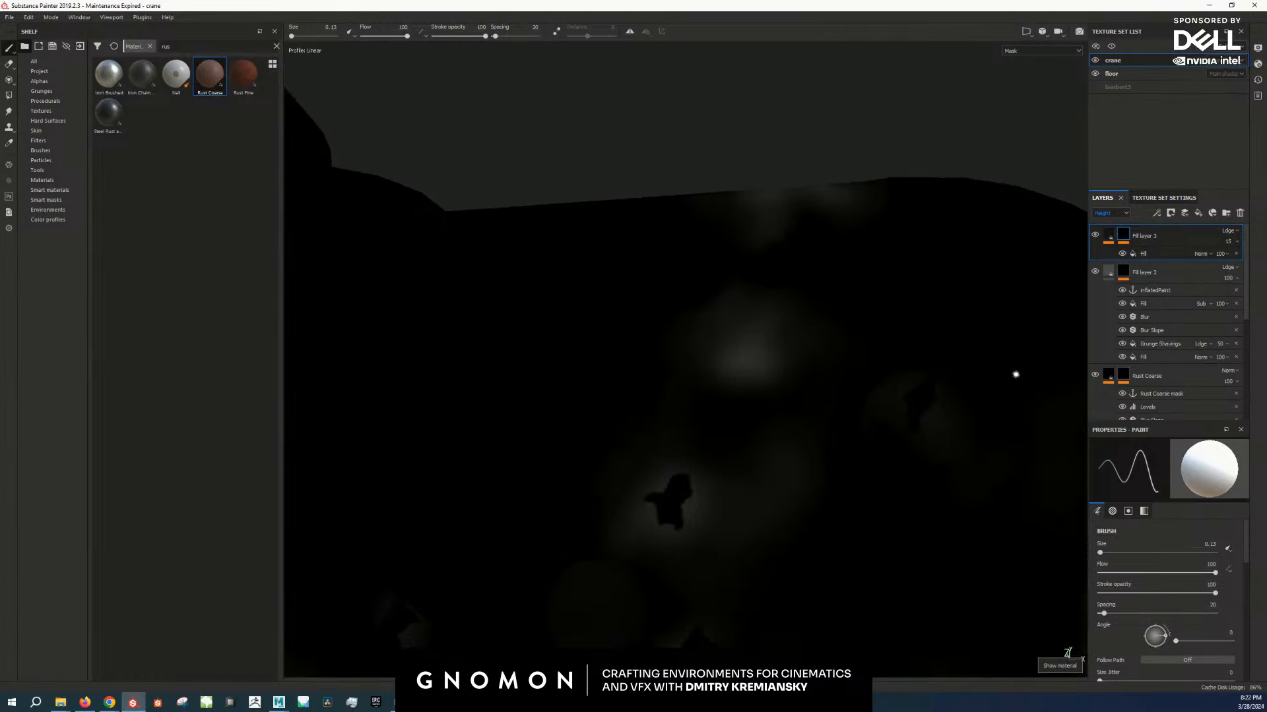
{"action": "left_click", "coordinate": [1123, 273], "text": "alt"}
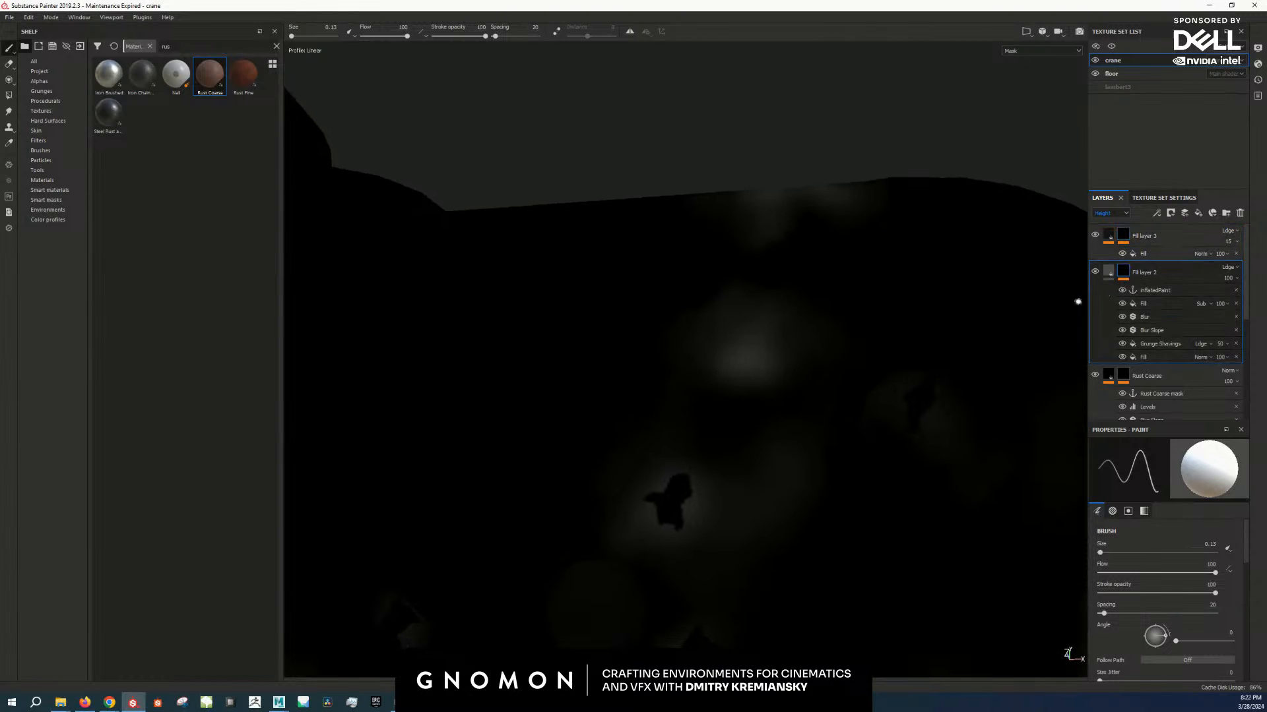
{"action": "right_click", "coordinate": [1123, 273]}
{"action": "left_click", "coordinate": [1170, 479]}
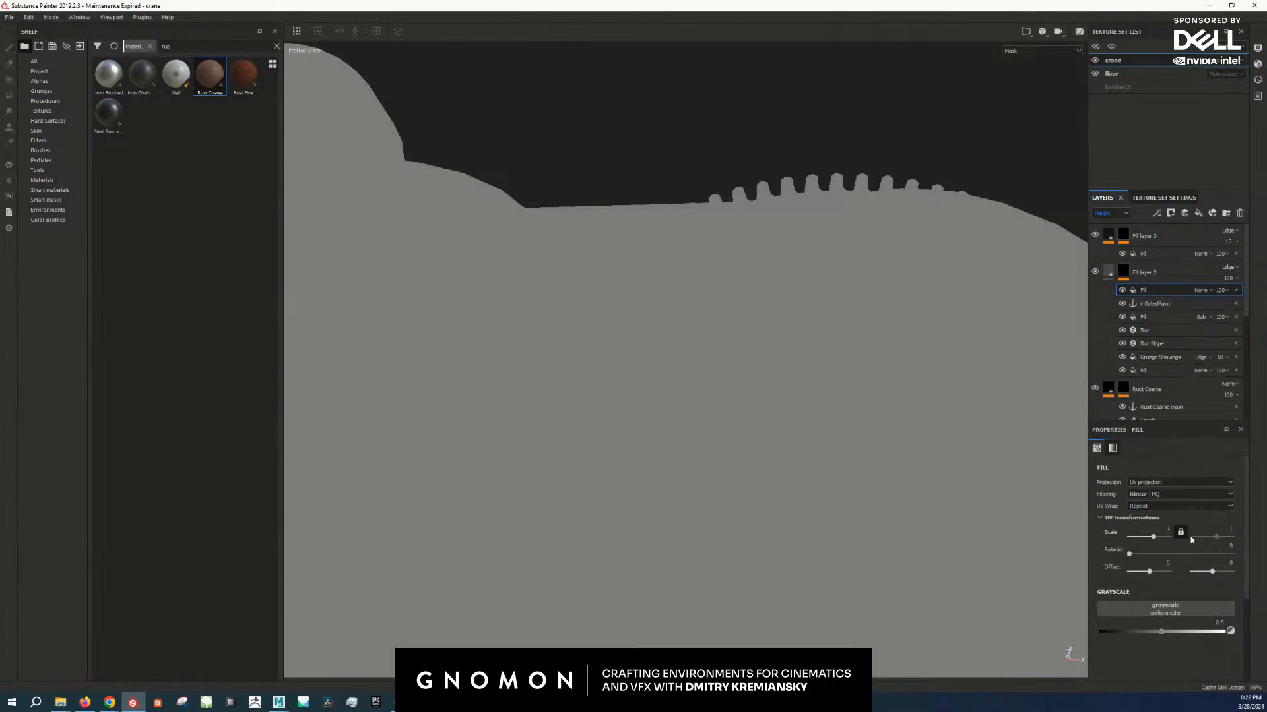
{"action": "left_click", "coordinate": [1181, 607]}
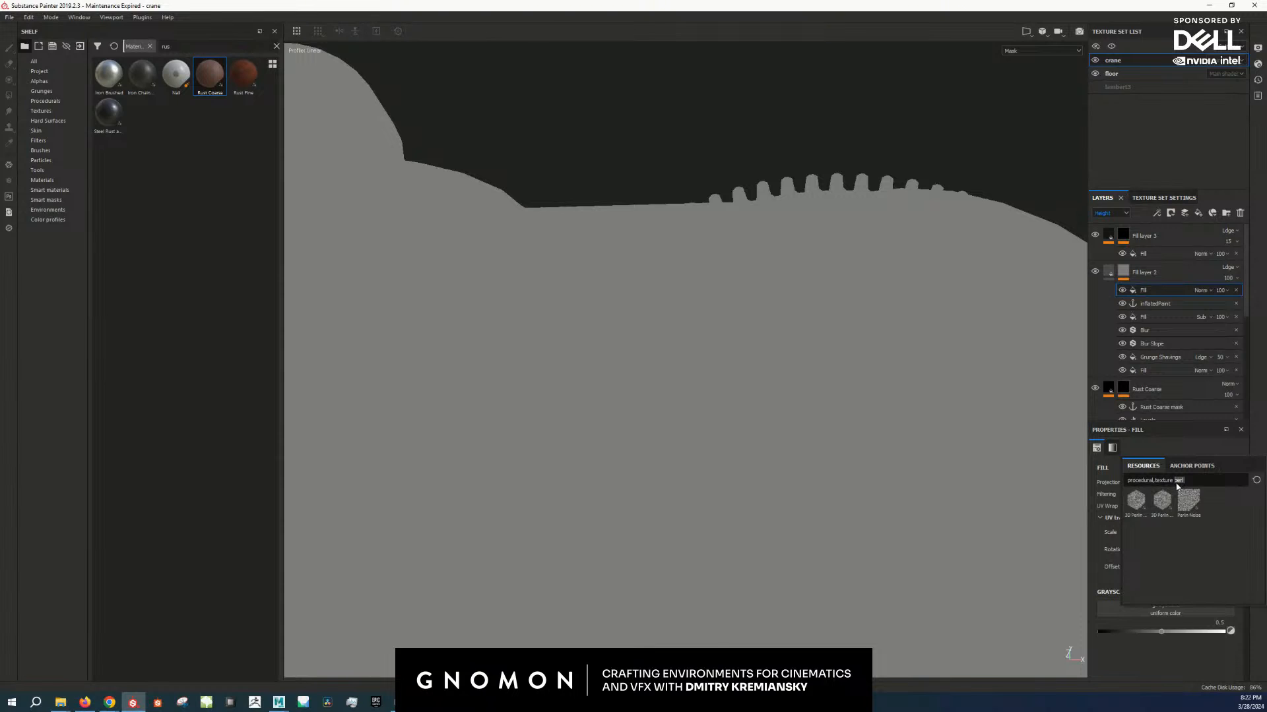
{"action": "left_click", "coordinate": [1188, 500]}
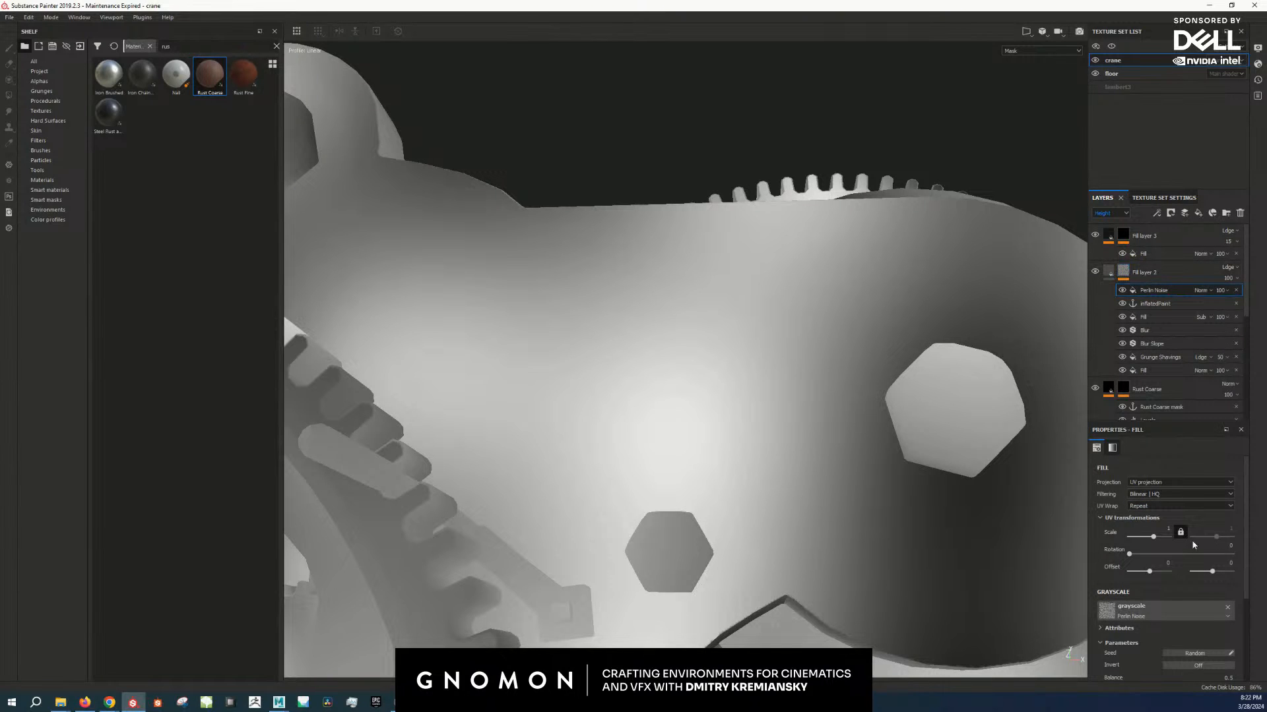
Step: Set the mask's Perlin Noise balance to about 0.08, contrast to about 0.61 and scale to 9, and view the material
{"action": "scroll", "coordinate": [1157, 606], "scroll_direction": "down", "scroll_amount": 3}
{"action": "mouse_move", "coordinate": [1107, 579]}
{"action": "left_mouse_down"}
{"action": "mouse_move", "coordinate": [1183, 579]}
{"action": "mouse_move", "coordinate": [1117, 559]}
{"action": "left_mouse_up"}
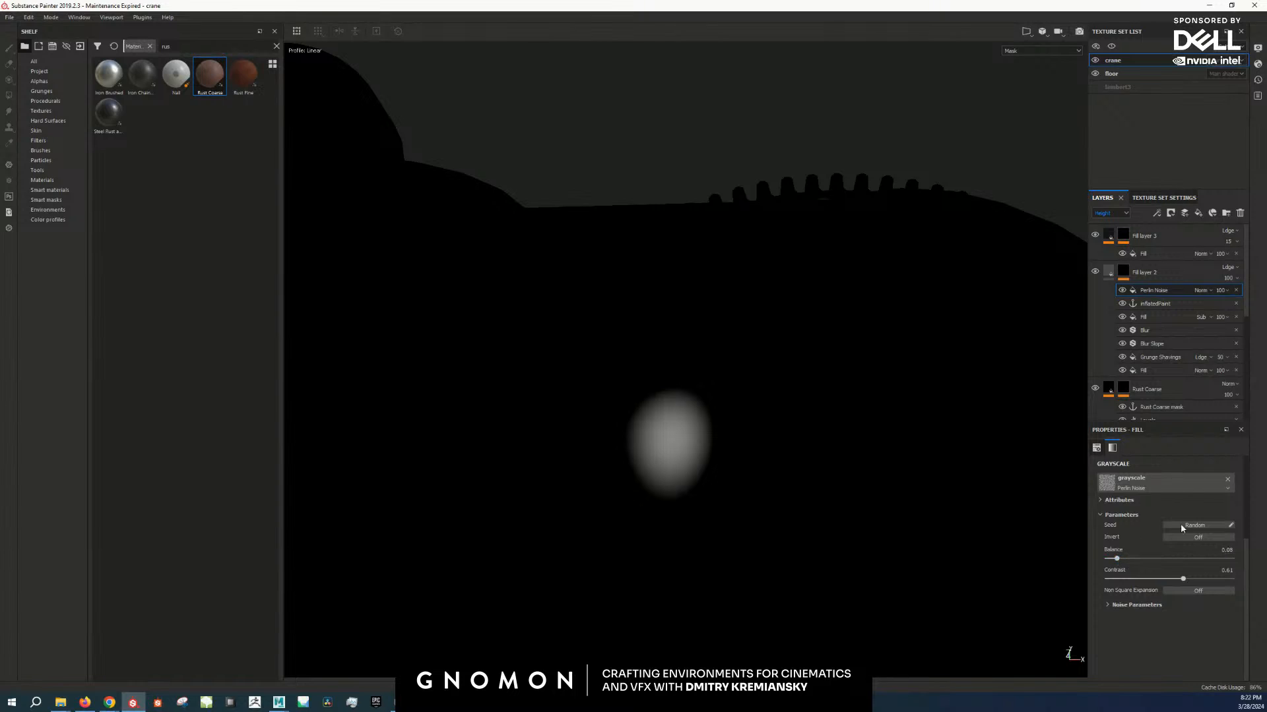
{"action": "scroll", "coordinate": [1181, 523], "scroll_direction": "up", "scroll_amount": 3}
{"action": "key", "text": "BackSpace"}
{"action": "type", "text": "2"}
{"action": "key", "text": "Return"}
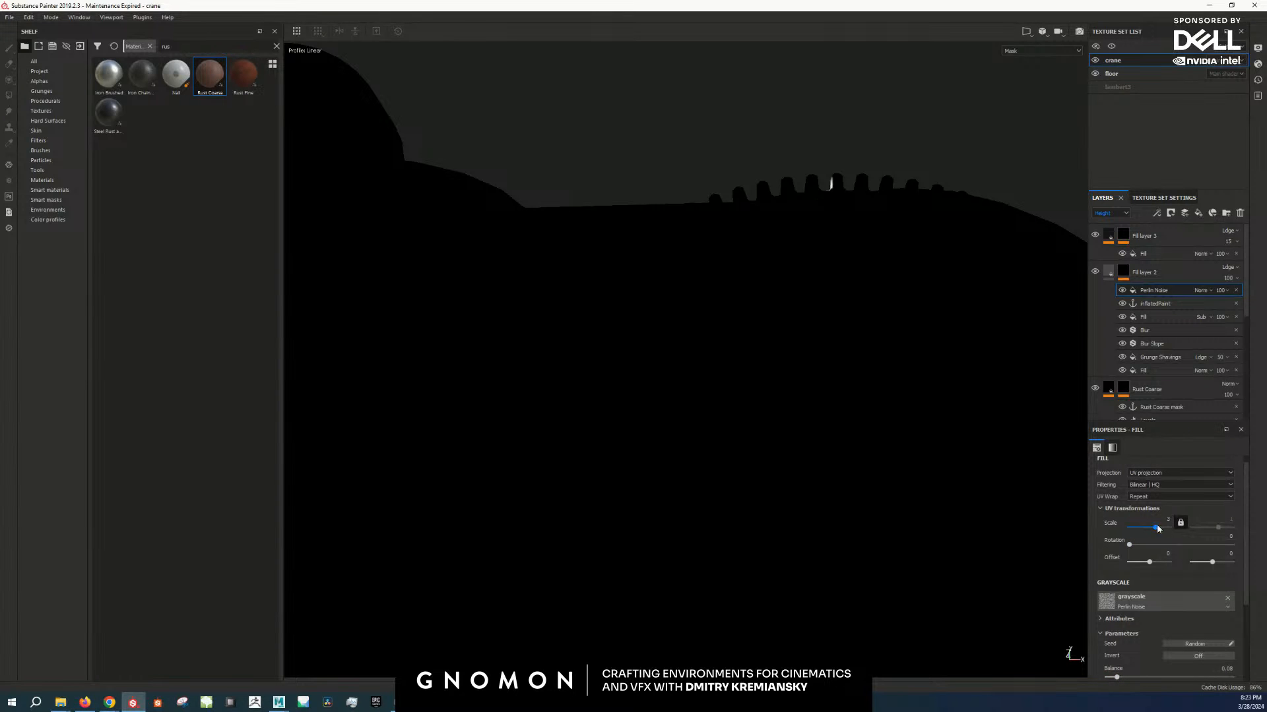
{"action": "key", "text": "Return"}
{"action": "middle_click_drag", "start_coordinate": [917, 348], "coordinate": [865, 373], "text": "alt"}
{"action": "scroll", "coordinate": [896, 345], "scroll_direction": "up", "scroll_amount": 3}
{"action": "key", "text": "m"}
{"action": "scroll", "coordinate": [900, 317], "scroll_direction": "up", "scroll_amount": 2}
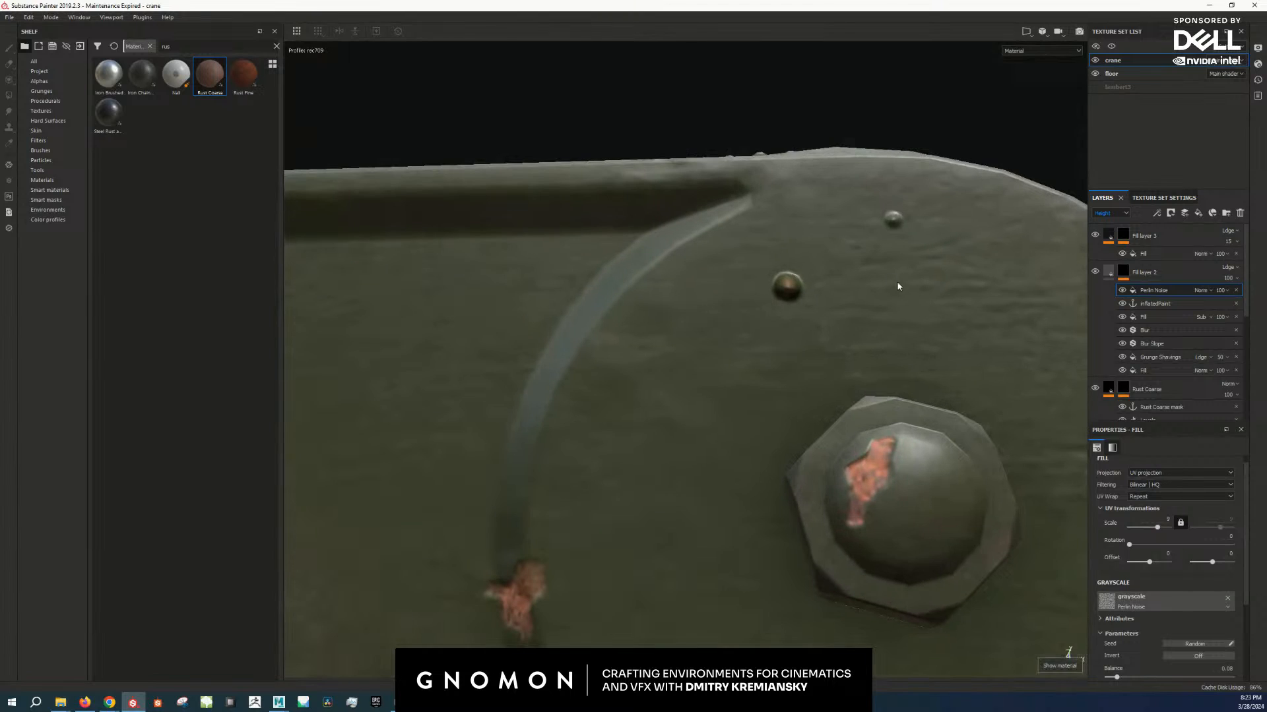
Step: Blend the Perlin Noise fill in Fill layer 2's mask as Linear Dodge at an opacity of 5
{"action": "left_click", "coordinate": [1220, 291]}
{"action": "type", "text": "1"}
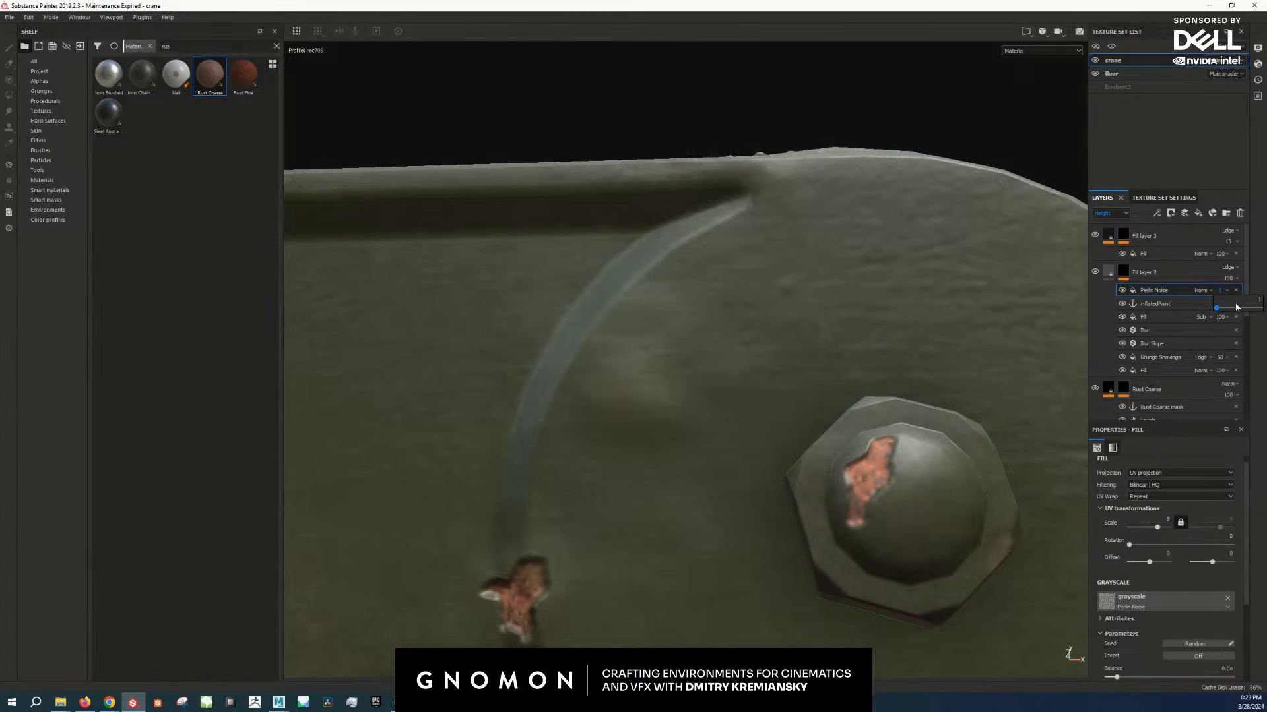
{"action": "left_click", "coordinate": [1201, 291]}
{"action": "left_click", "coordinate": [1214, 386]}
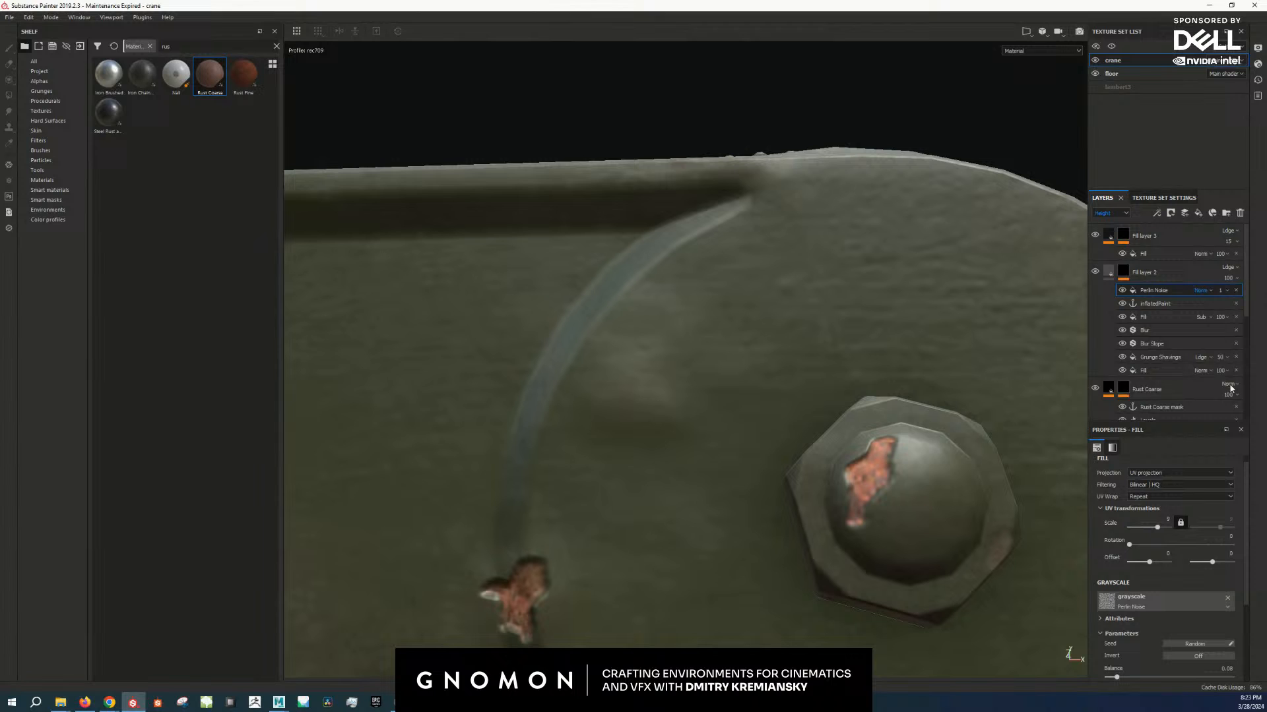
{"action": "left_click", "coordinate": [1220, 291]}
{"action": "type", "text": "5"}
Step: Examine the small bumps and uneven paint on the crane's gear housing from several angles and distances
{"action": "right_click_drag", "start_coordinate": [879, 348], "coordinate": [667, 396], "text": "alt"}
{"action": "left_click_drag", "start_coordinate": [666, 395], "coordinate": [729, 343], "text": "alt"}
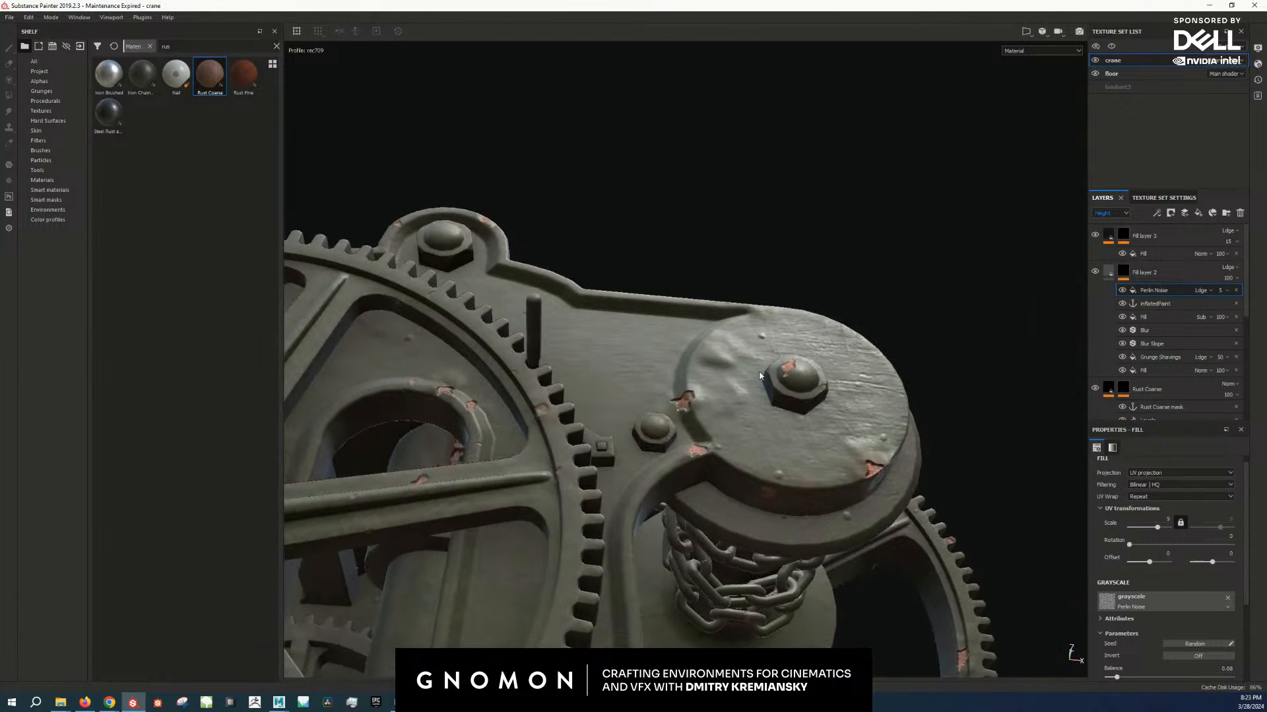
{"action": "right_click_drag", "start_coordinate": [729, 343], "coordinate": [783, 479], "text": "alt"}
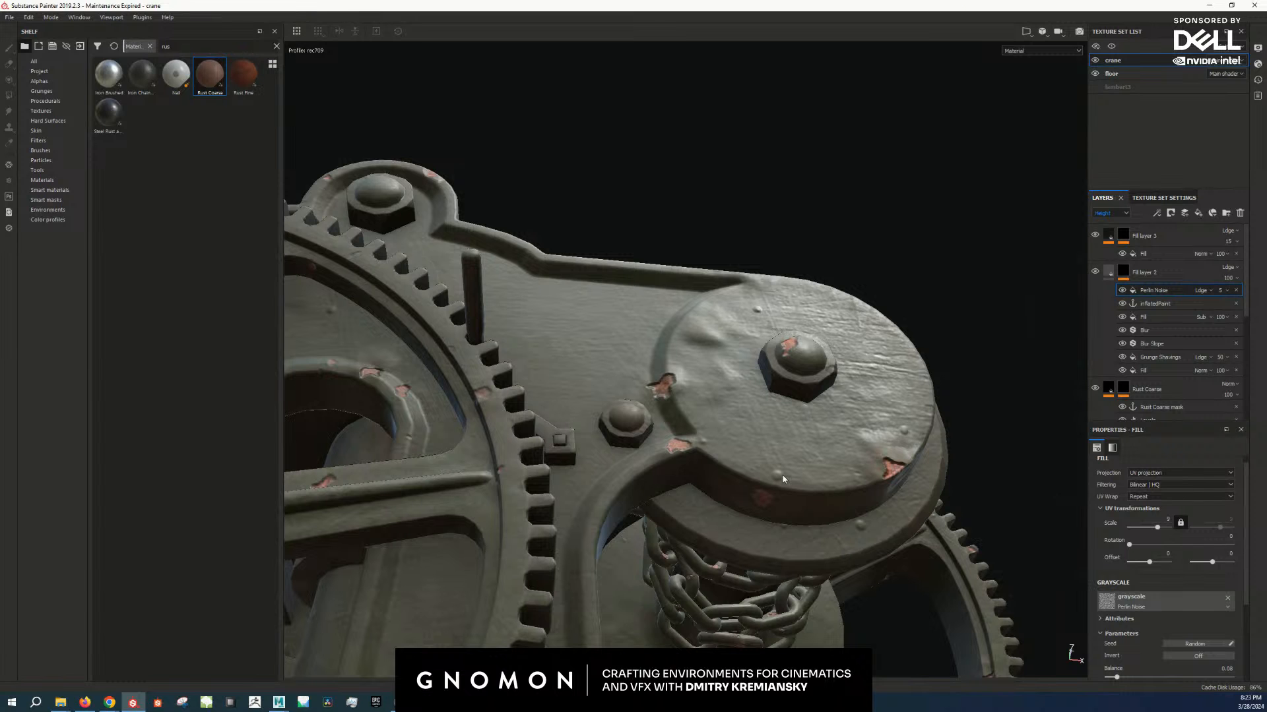
{"action": "right_click_drag", "start_coordinate": [1044, 503], "coordinate": [706, 462], "text": "alt"}
{"action": "left_click_drag", "start_coordinate": [706, 462], "coordinate": [633, 567], "text": "alt"}
{"action": "middle_click_drag", "start_coordinate": [633, 567], "coordinate": [837, 422], "text": "alt"}
{"action": "right_click_drag", "start_coordinate": [838, 423], "coordinate": [667, 466], "text": "alt"}
{"action": "left_click_drag", "start_coordinate": [668, 466], "coordinate": [745, 512], "text": "alt"}
{"action": "right_click_drag", "start_coordinate": [825, 489], "coordinate": [765, 501], "text": "alt"}
{"action": "middle_click_drag", "start_coordinate": [765, 502], "coordinate": [620, 526], "text": "alt"}
{"action": "right_click_drag", "start_coordinate": [620, 526], "coordinate": [792, 426], "text": "alt"}
{"action": "middle_click_drag", "start_coordinate": [942, 312], "coordinate": [759, 435], "text": "alt"}
{"action": "left_click_drag", "start_coordinate": [759, 435], "coordinate": [803, 421], "text": "alt"}
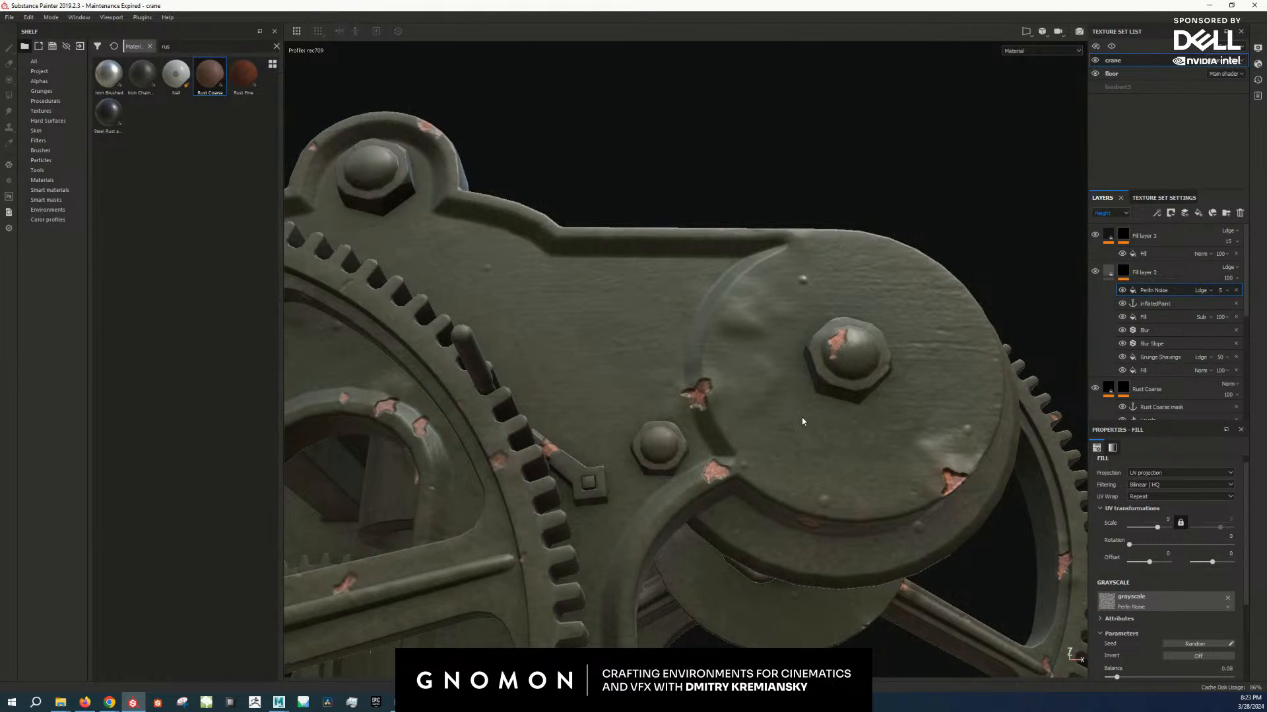
Step: Review the surface detail on the whole crane and around the rust patch on the boom's lower sleeve
{"action": "right_click_drag", "start_coordinate": [881, 392], "coordinate": [828, 438], "text": "alt"}
{"action": "left_click_drag", "start_coordinate": [828, 439], "coordinate": [757, 483], "text": "alt"}
{"action": "scroll", "coordinate": [852, 473], "scroll_direction": "up", "scroll_amount": 4}
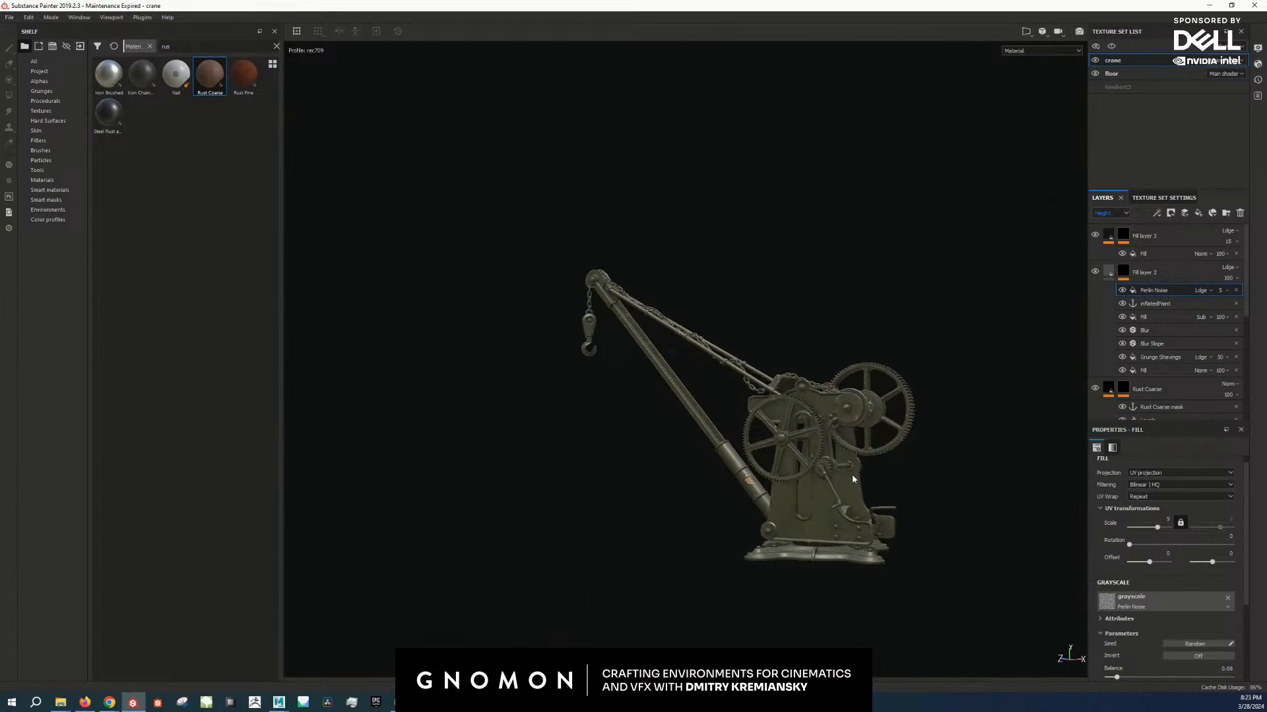
{"action": "scroll", "coordinate": [876, 495], "scroll_direction": "down", "scroll_amount": 1}
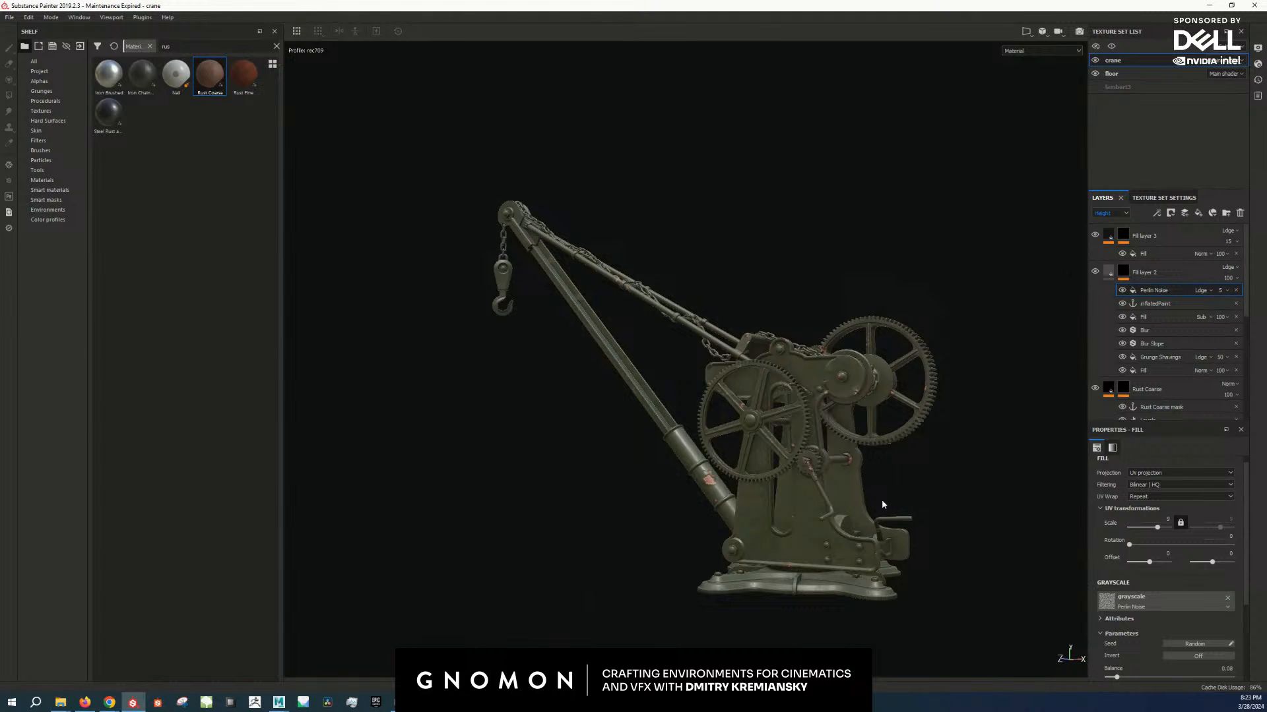
{"action": "scroll", "coordinate": [659, 502], "scroll_direction": "up", "scroll_amount": 6}
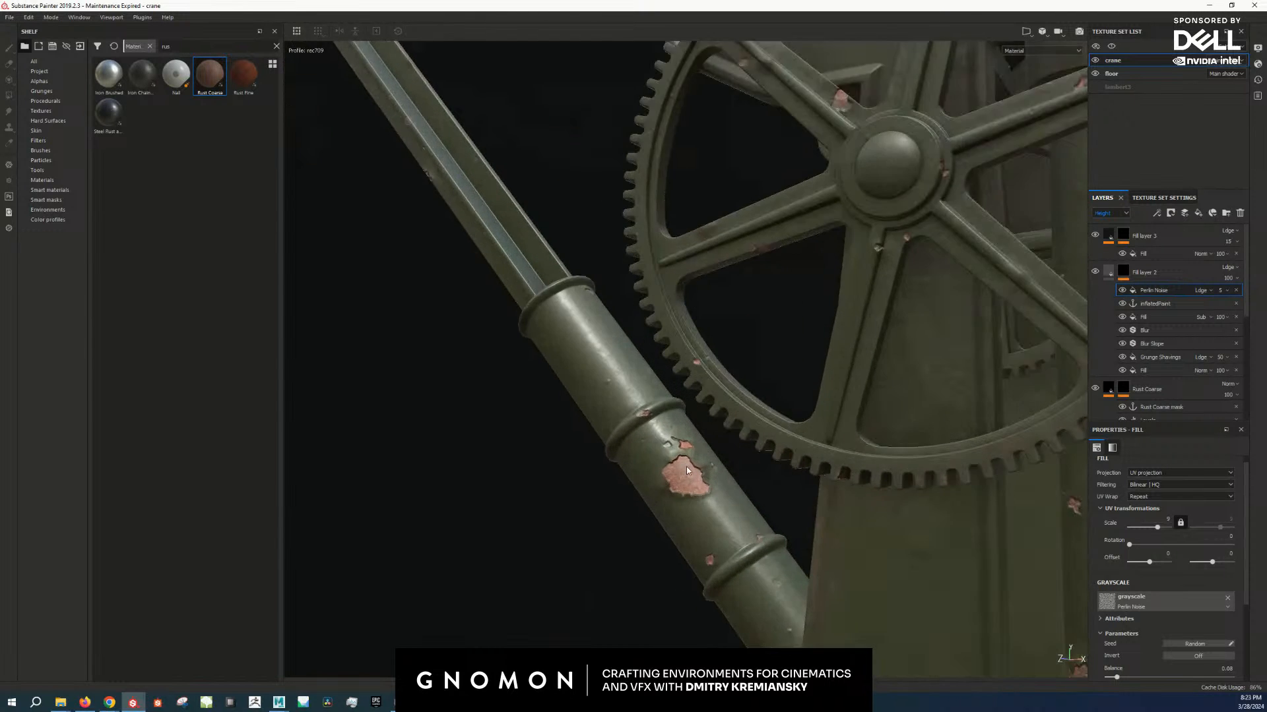
Step: Enlarge the layer stack area and turn on the Dust layer at the top of the stack
{"action": "scroll", "coordinate": [686, 466], "scroll_direction": "down", "scroll_amount": 6}
{"action": "scroll", "coordinate": [753, 526], "scroll_direction": "up", "scroll_amount": 5}
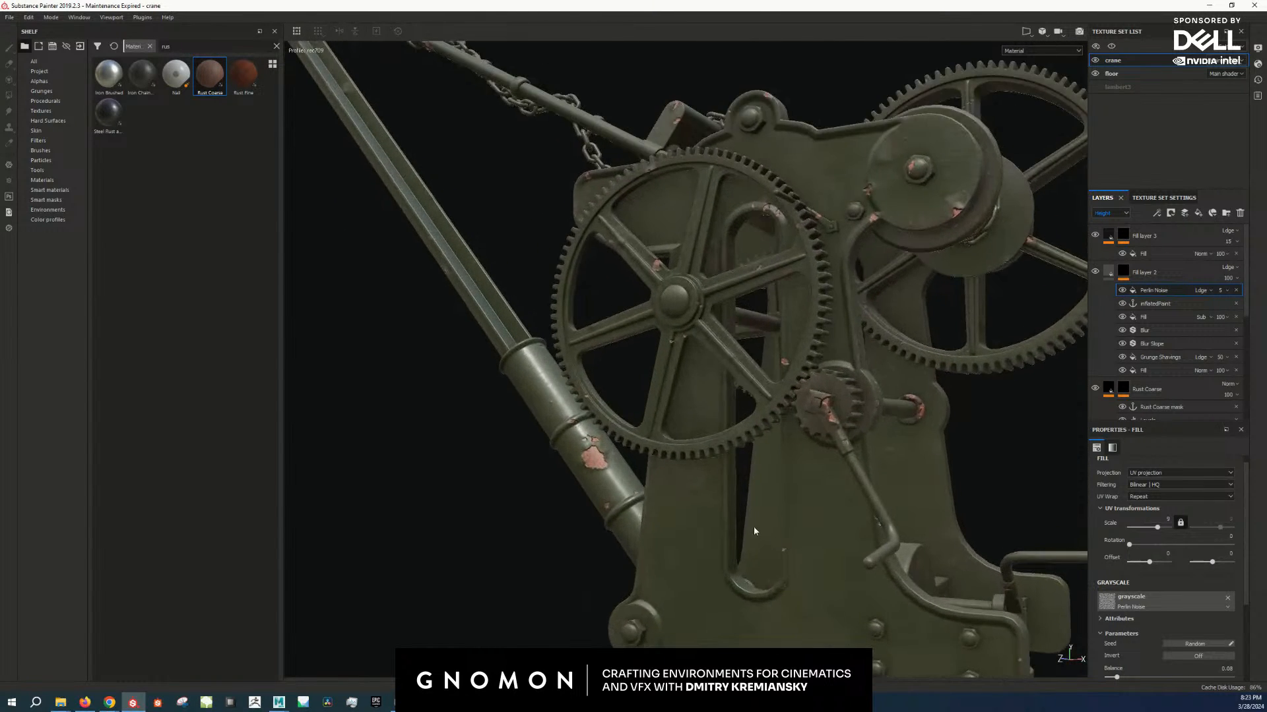
{"action": "scroll", "coordinate": [753, 531], "scroll_direction": "down", "scroll_amount": 4}
{"action": "scroll", "coordinate": [738, 419], "scroll_direction": "up", "scroll_amount": 8}
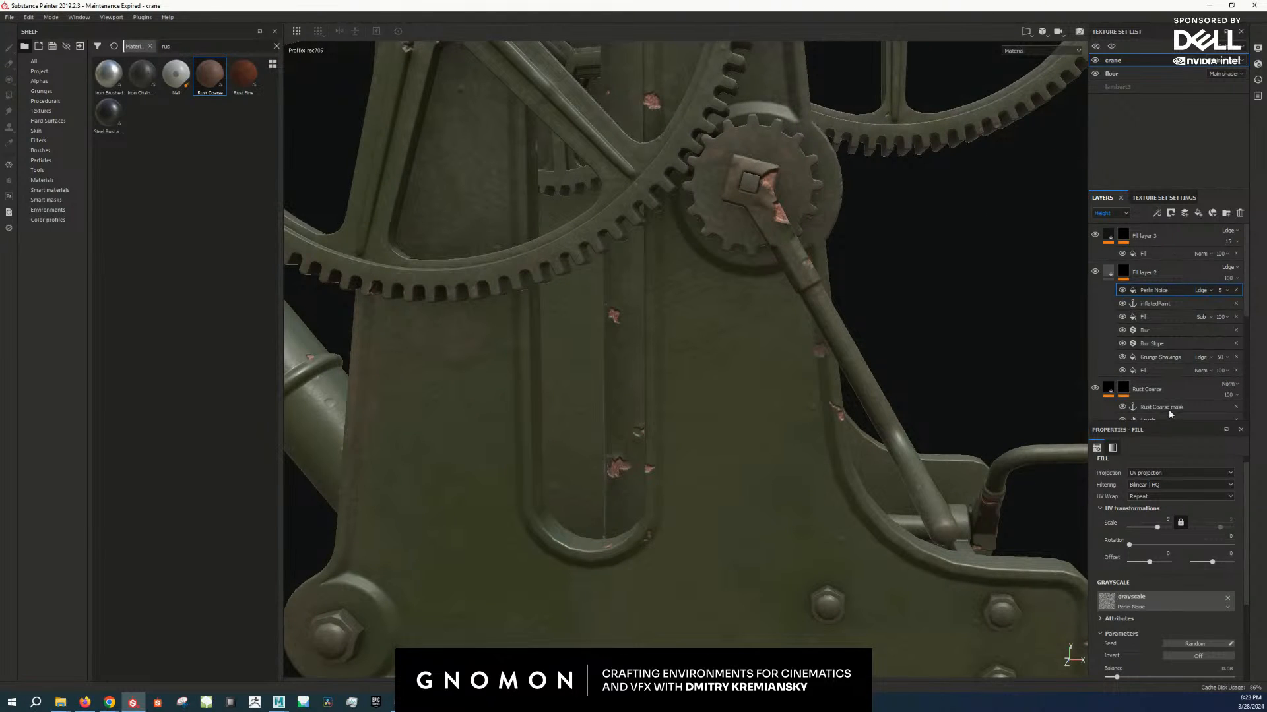
{"action": "left_click_drag", "start_coordinate": [1170, 425], "coordinate": [1184, 244]}
{"action": "left_click", "coordinate": [1095, 234]}
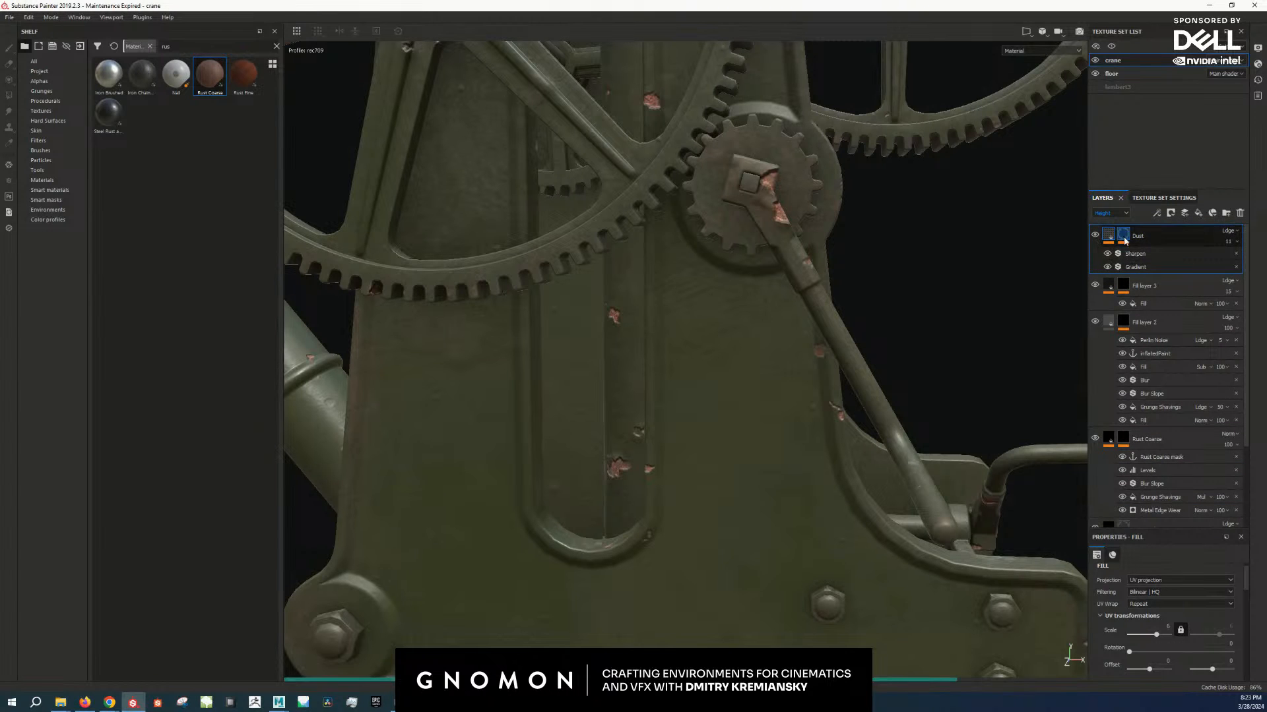
Step: Inspect the Dust layer's mask on the crane's lower body and base, and return to the material display
{"action": "left_click", "coordinate": [1124, 236], "text": "alt"}
{"action": "right_click_drag", "start_coordinate": [827, 377], "coordinate": [741, 277], "text": "alt"}
{"action": "left_click_drag", "start_coordinate": [741, 277], "coordinate": [701, 489], "text": "alt"}
{"action": "middle_click_drag", "start_coordinate": [702, 488], "coordinate": [666, 376], "text": "alt"}
{"action": "right_click_drag", "start_coordinate": [666, 376], "coordinate": [798, 456], "text": "alt"}
{"action": "key", "text": "m"}
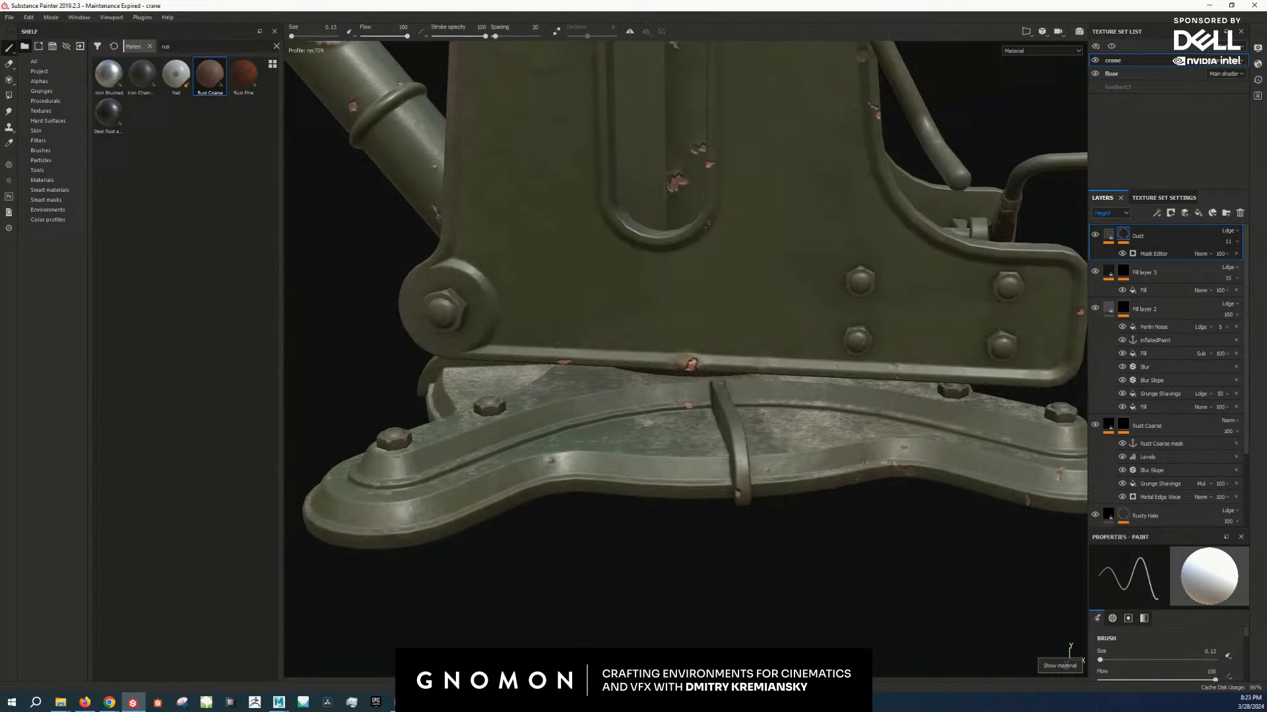
{"action": "middle_click_drag", "start_coordinate": [704, 157], "coordinate": [702, 227], "text": "alt"}
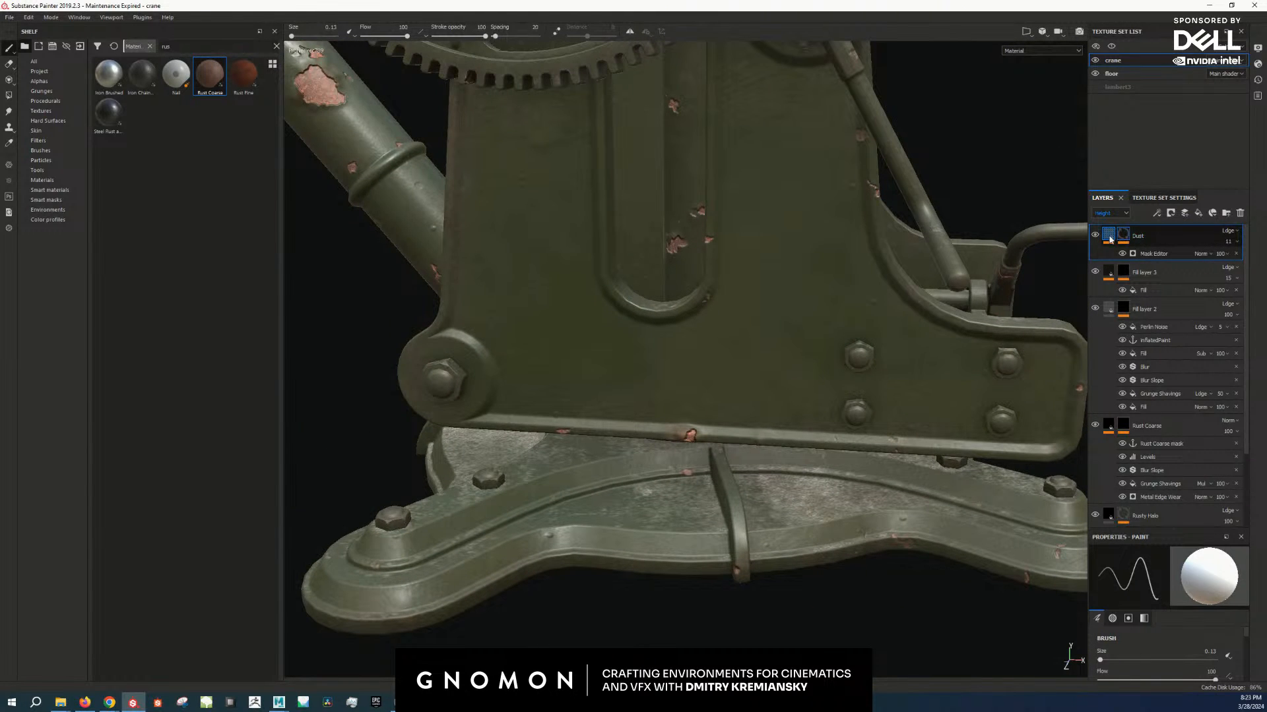
Step: Review the Dust layer's fill properties and its Gradient and Sharpen filters, examining the dust on the crane's base up close
{"action": "left_click", "coordinate": [1108, 234]}
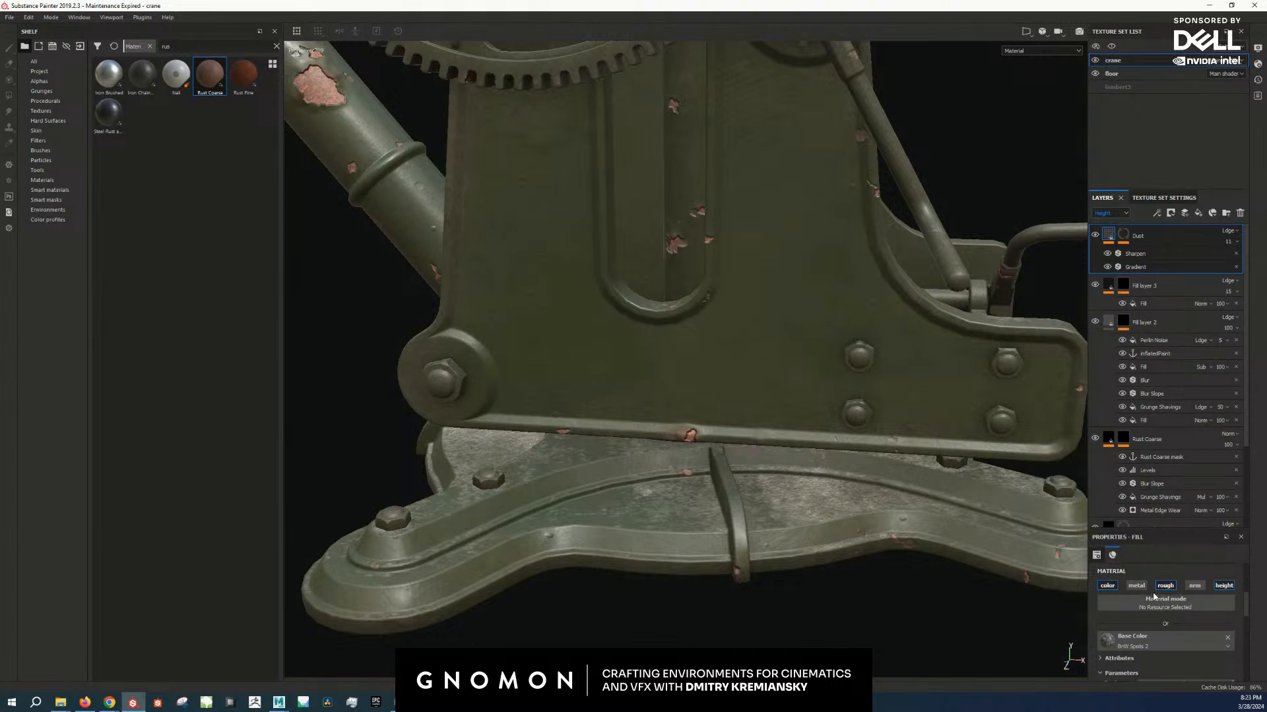
{"action": "scroll", "coordinate": [1165, 612], "scroll_direction": "down", "scroll_amount": 5}
{"action": "left_click", "coordinate": [1154, 255]}
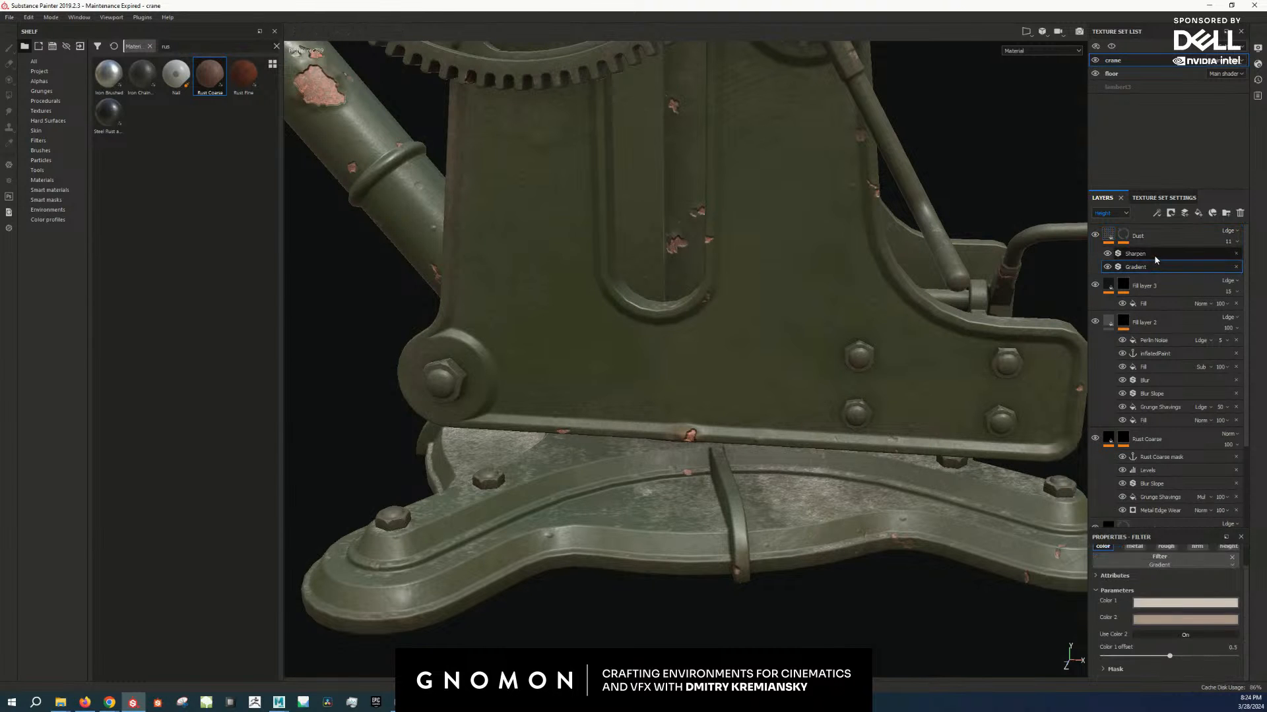
{"action": "scroll", "coordinate": [857, 475], "scroll_direction": "up", "scroll_amount": 5}
{"action": "left_click_drag", "start_coordinate": [806, 517], "coordinate": [560, 494], "text": "alt"}
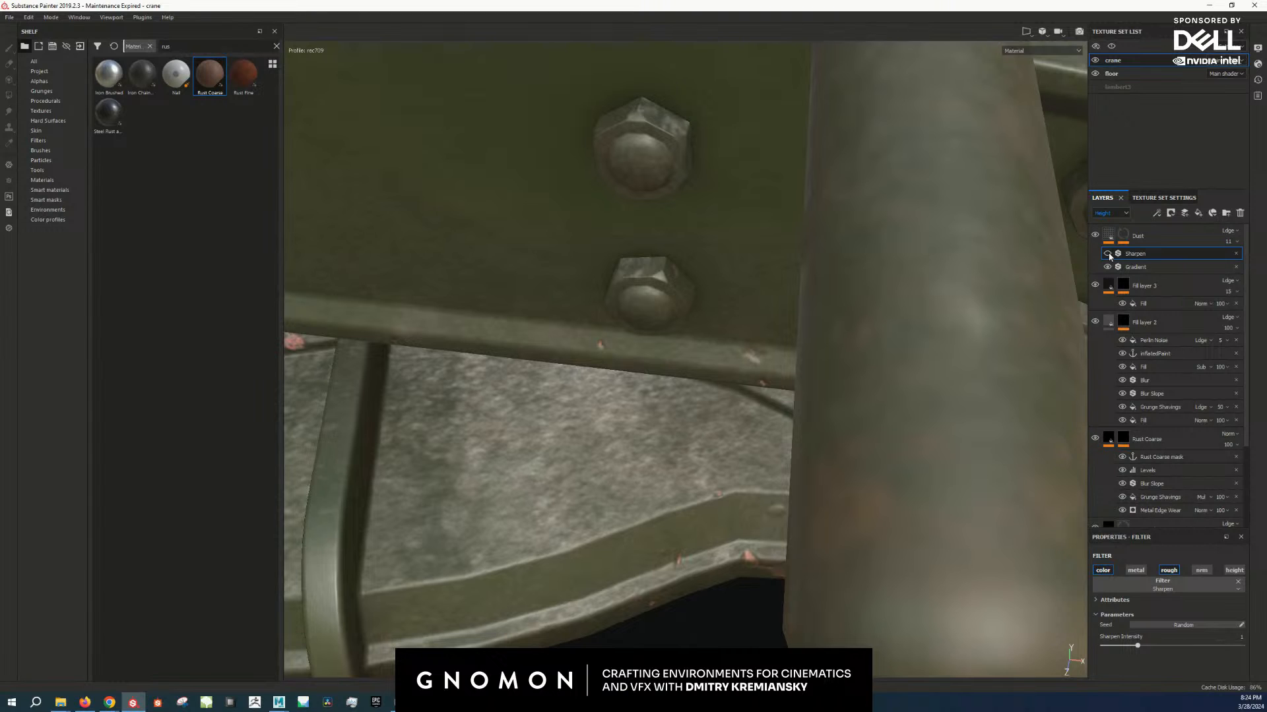
{"action": "scroll", "coordinate": [710, 412], "scroll_direction": "down", "scroll_amount": 5}
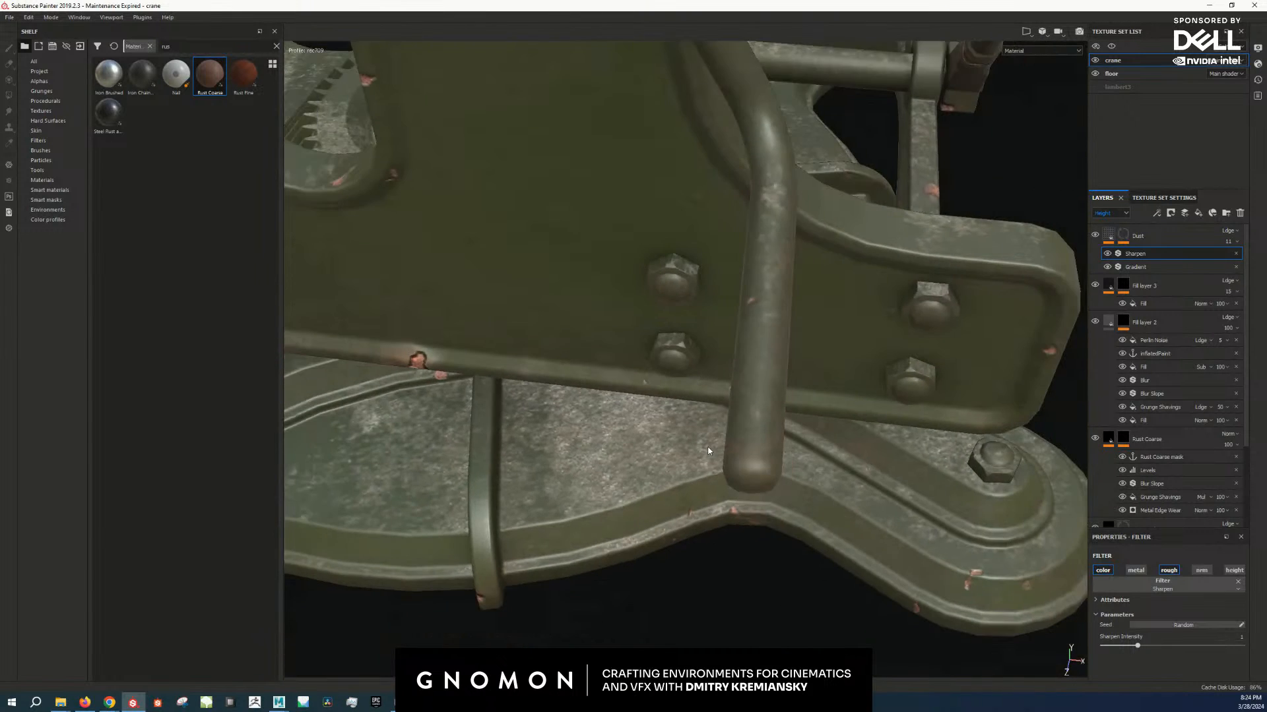
{"action": "middle_click_drag", "start_coordinate": [416, 356], "coordinate": [633, 367], "text": "alt"}
{"action": "scroll", "coordinate": [713, 443], "scroll_direction": "down", "scroll_amount": 5}
{"action": "left_click_drag", "start_coordinate": [713, 443], "coordinate": [730, 376], "text": "alt"}
{"action": "scroll", "coordinate": [731, 377], "scroll_direction": "down", "scroll_amount": 5}
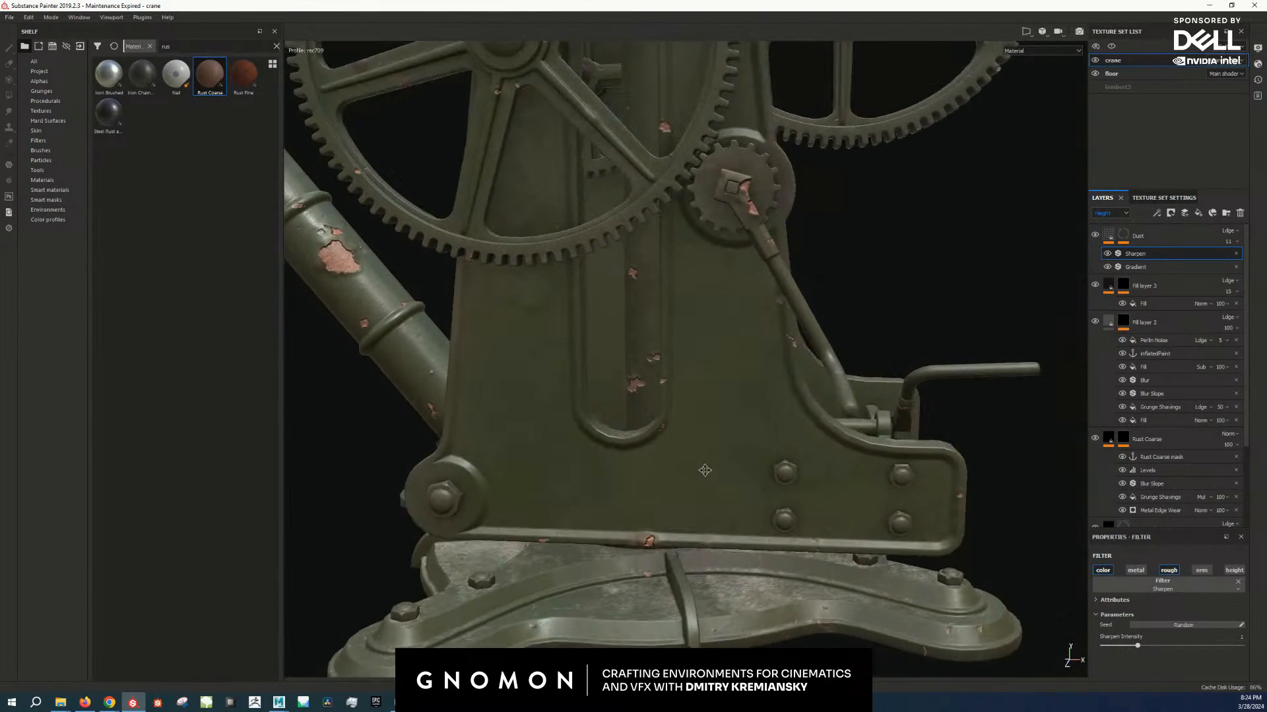
Step: Check the Dust mask over the whole crane and replace its Mask Editor with a Light generator
{"action": "middle_click_drag", "start_coordinate": [730, 378], "coordinate": [727, 391], "text": "alt"}
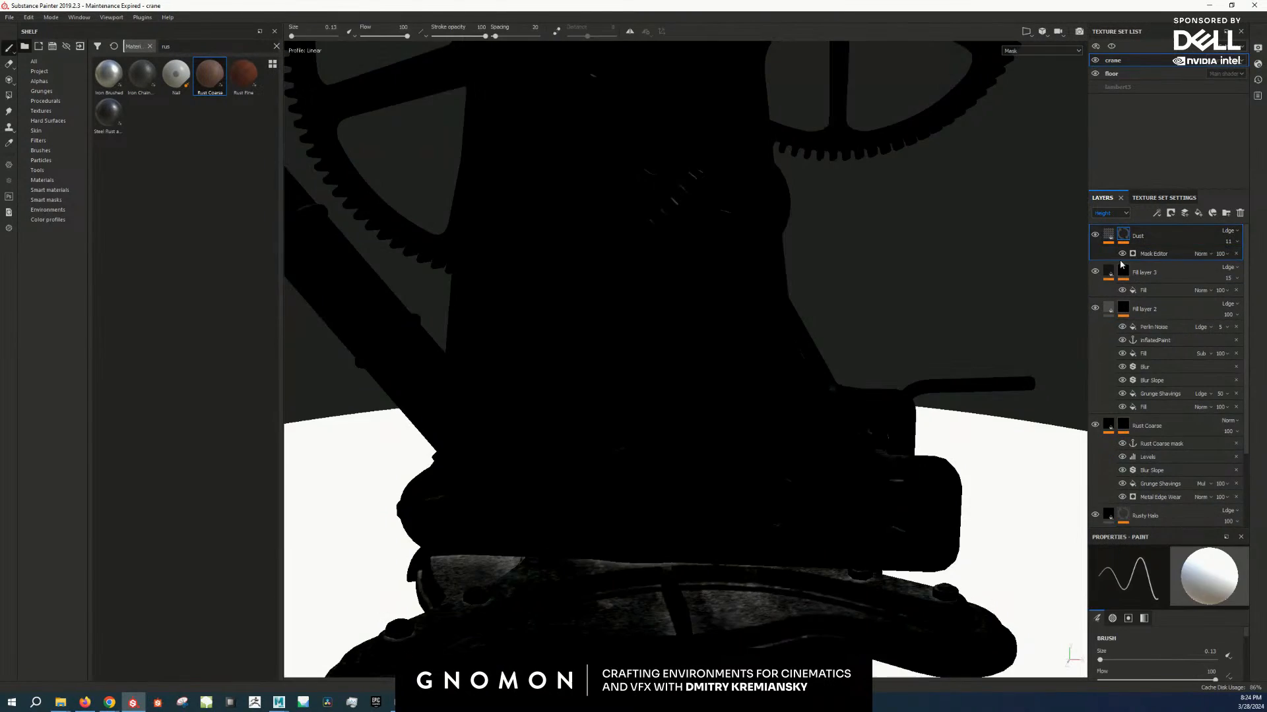
{"action": "scroll", "coordinate": [725, 363], "scroll_direction": "down", "scroll_amount": 5}
{"action": "left_click_drag", "start_coordinate": [726, 396], "coordinate": [745, 343], "text": "alt"}
{"action": "scroll", "coordinate": [745, 343], "scroll_direction": "down", "scroll_amount": 3}
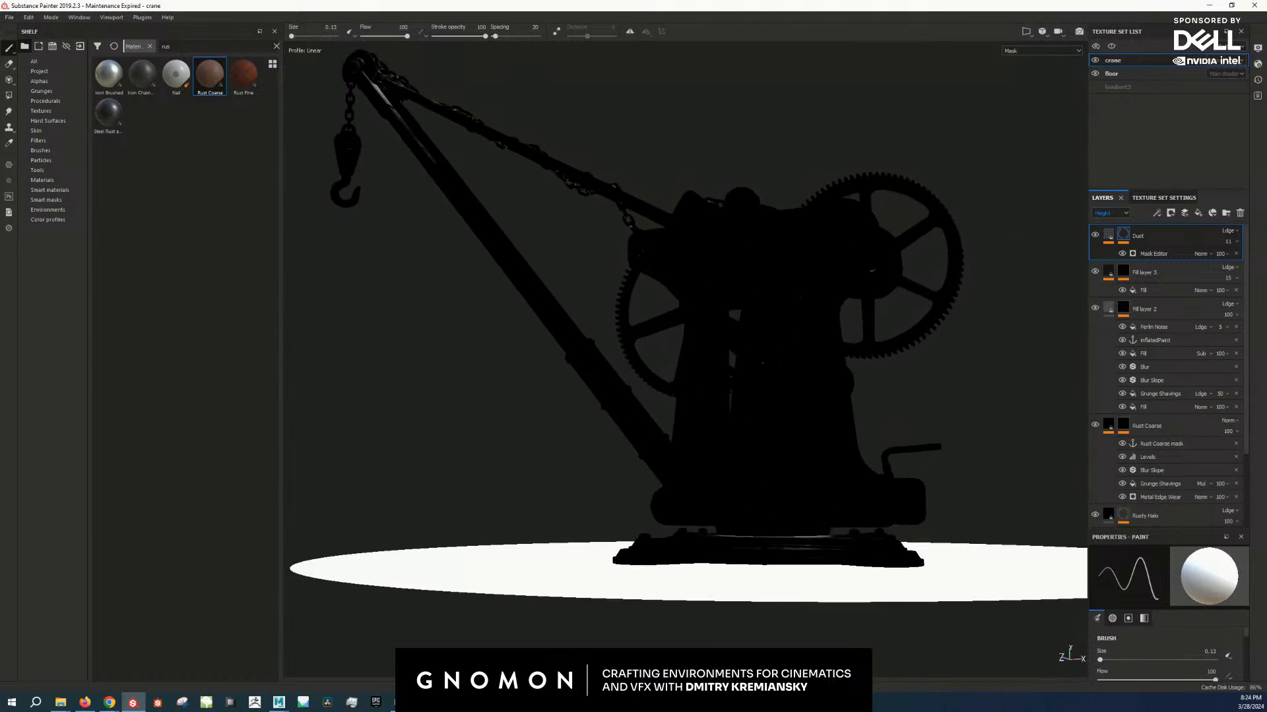
{"action": "scroll", "coordinate": [745, 343], "scroll_direction": "up", "scroll_amount": 4}
{"action": "right_click", "coordinate": [1126, 235]}
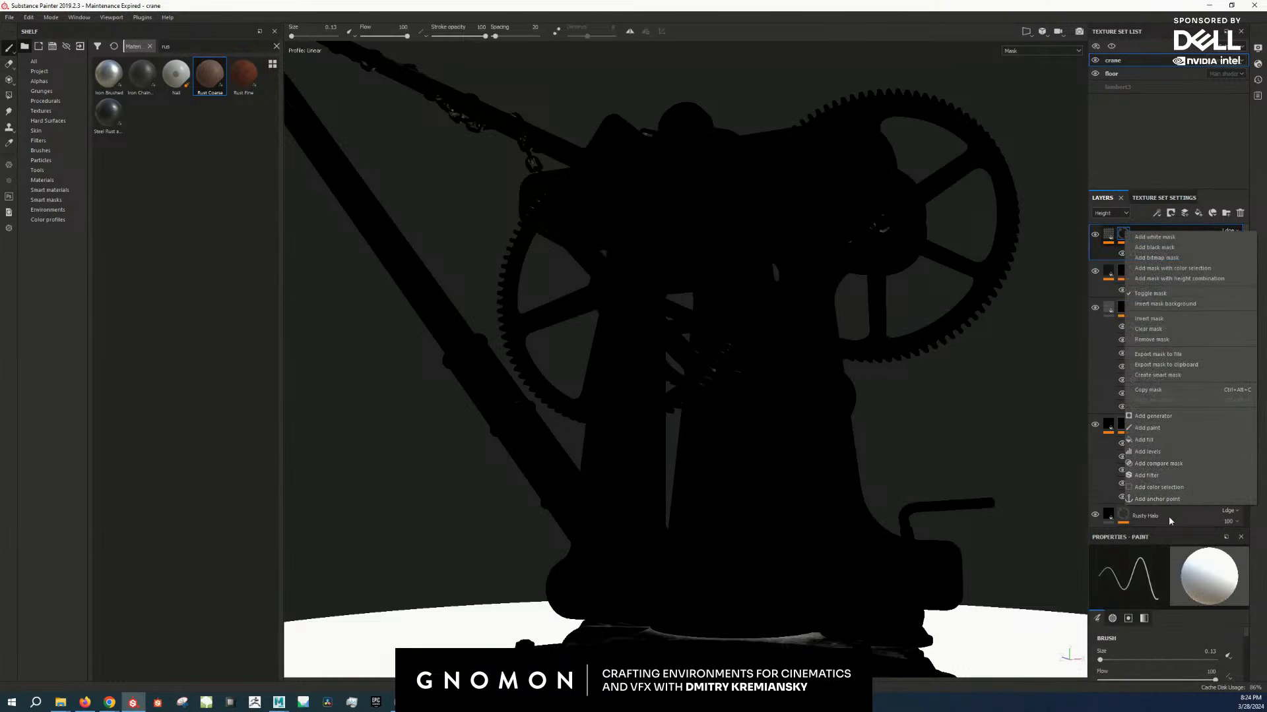
{"action": "left_click", "coordinate": [1178, 416]}
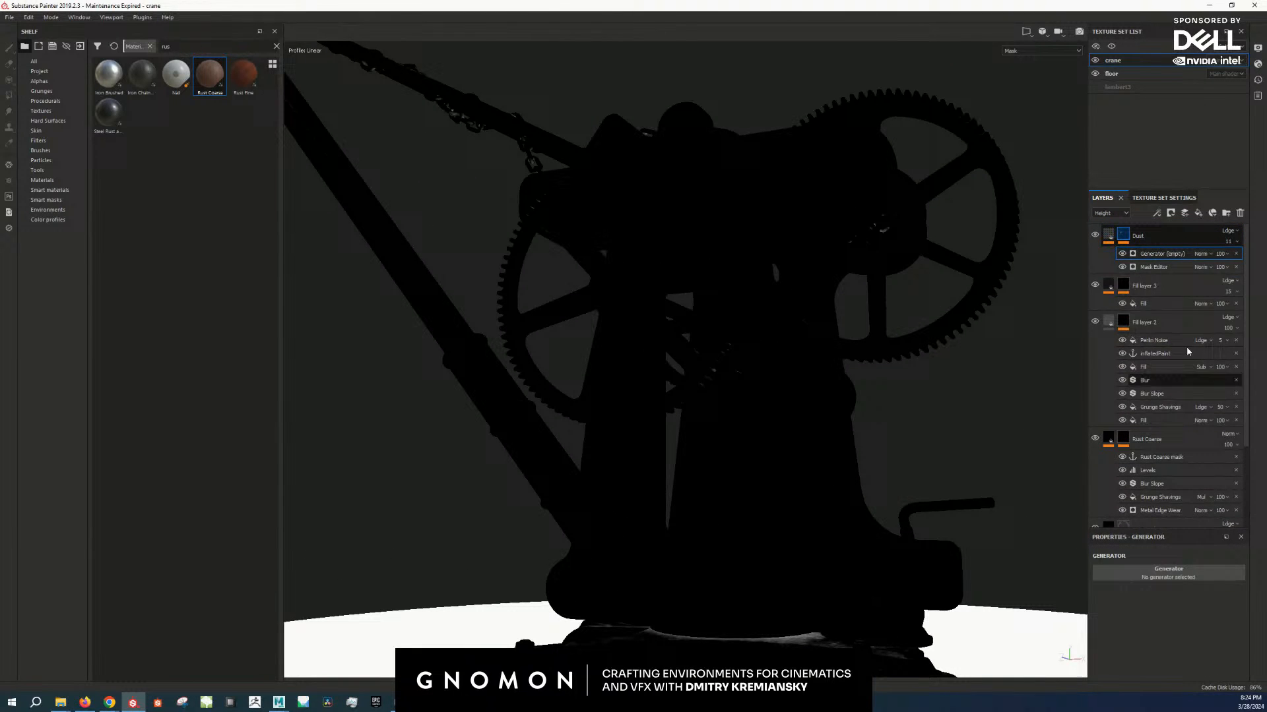
{"action": "left_click", "coordinate": [1236, 266]}
{"action": "left_click", "coordinate": [1175, 571]}
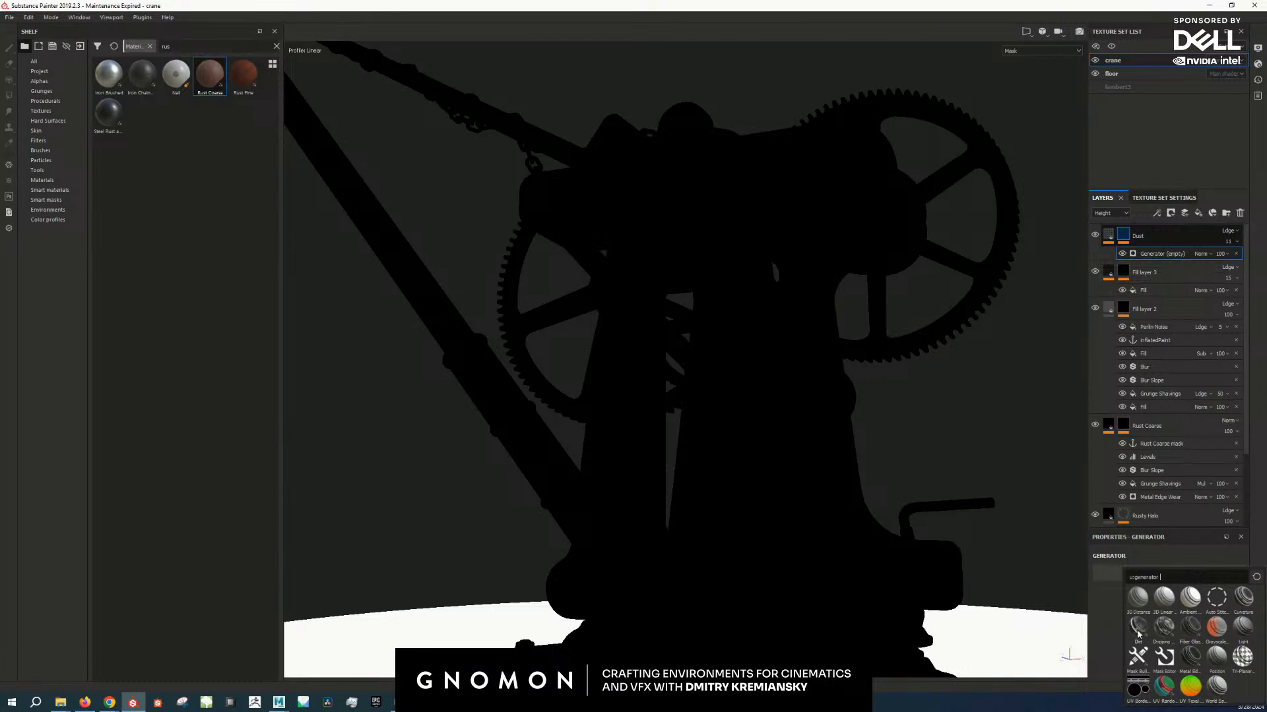
{"action": "left_click", "coordinate": [1247, 632]}
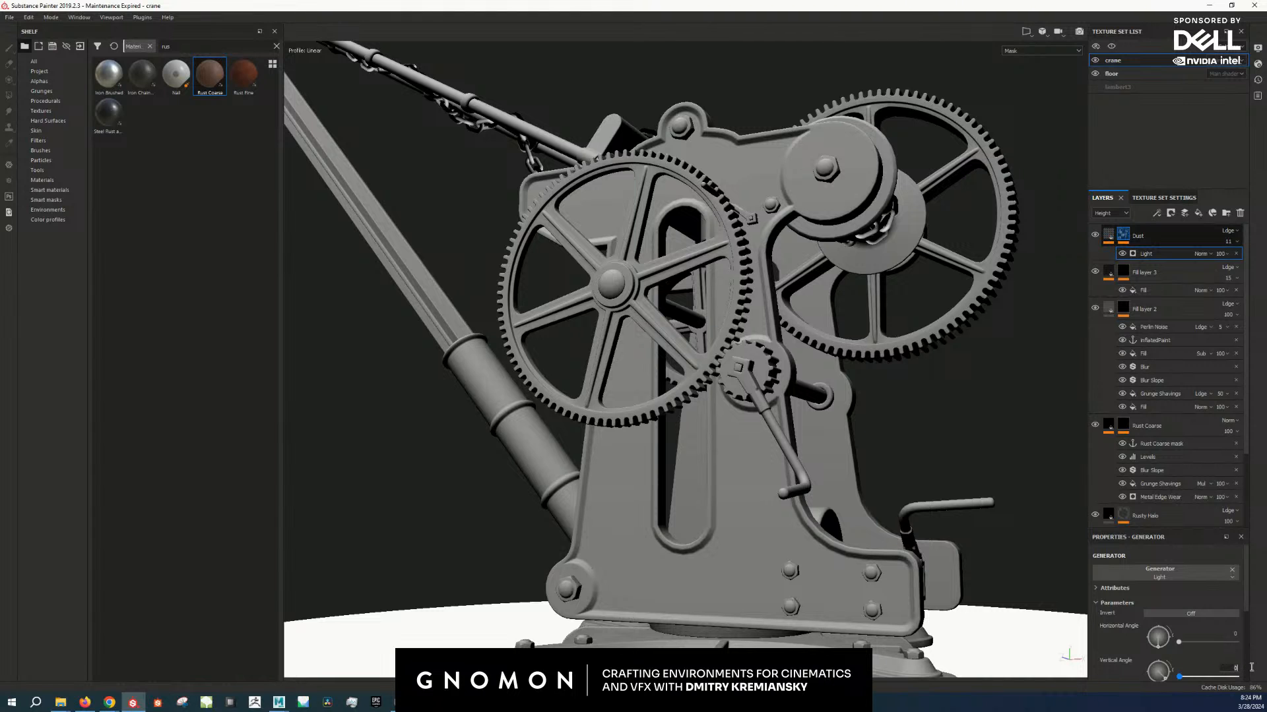
Step: Set the Light generator's vertical angle to 270 and check the mask on the crane from above
{"action": "key", "text": "Return"}
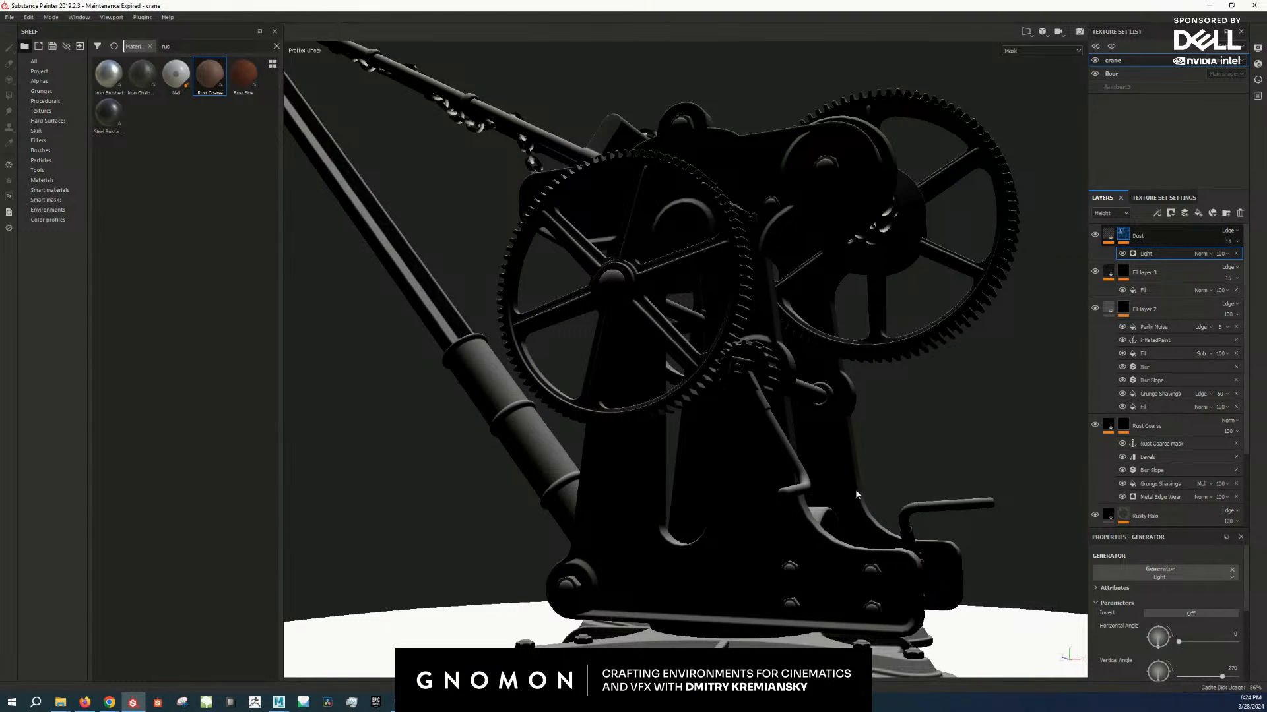
{"action": "scroll", "coordinate": [855, 489], "scroll_direction": "down", "scroll_amount": 5}
{"action": "left_click_drag", "start_coordinate": [855, 489], "coordinate": [771, 482], "text": "alt"}
{"action": "scroll", "coordinate": [771, 482], "scroll_direction": "up", "scroll_amount": 6}
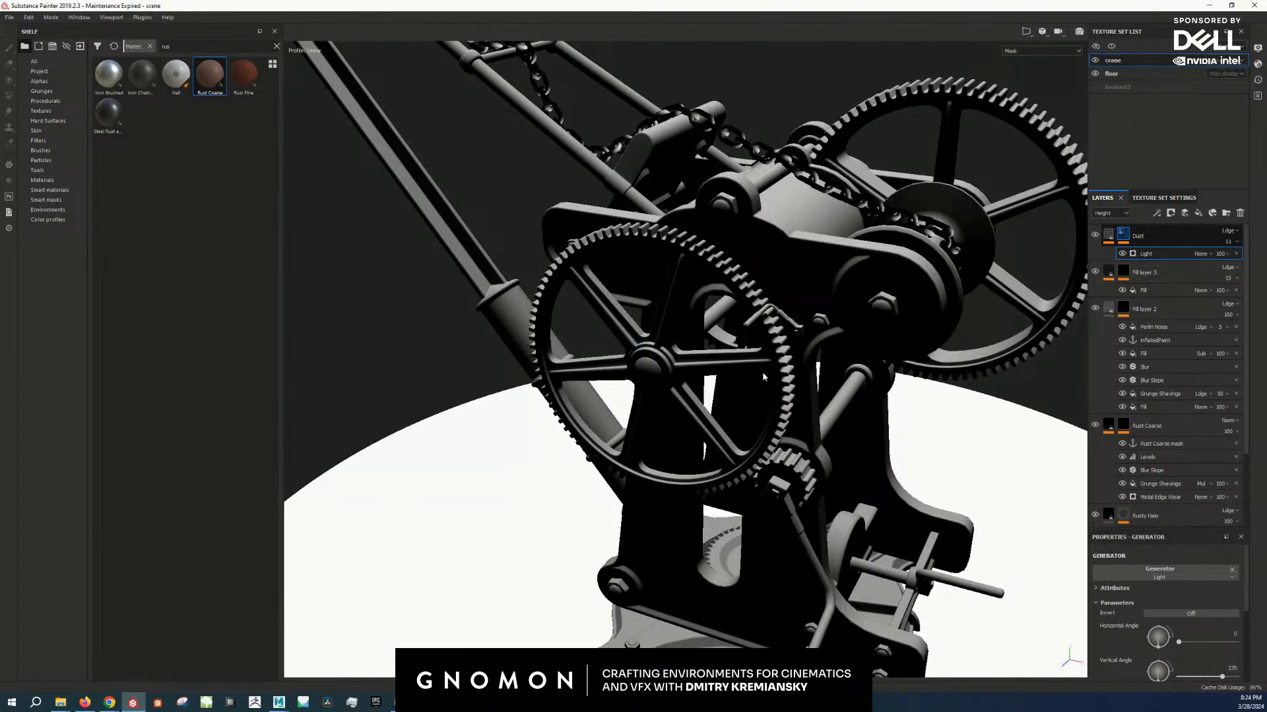
{"action": "left_click_drag", "start_coordinate": [762, 371], "coordinate": [857, 429], "text": "alt"}
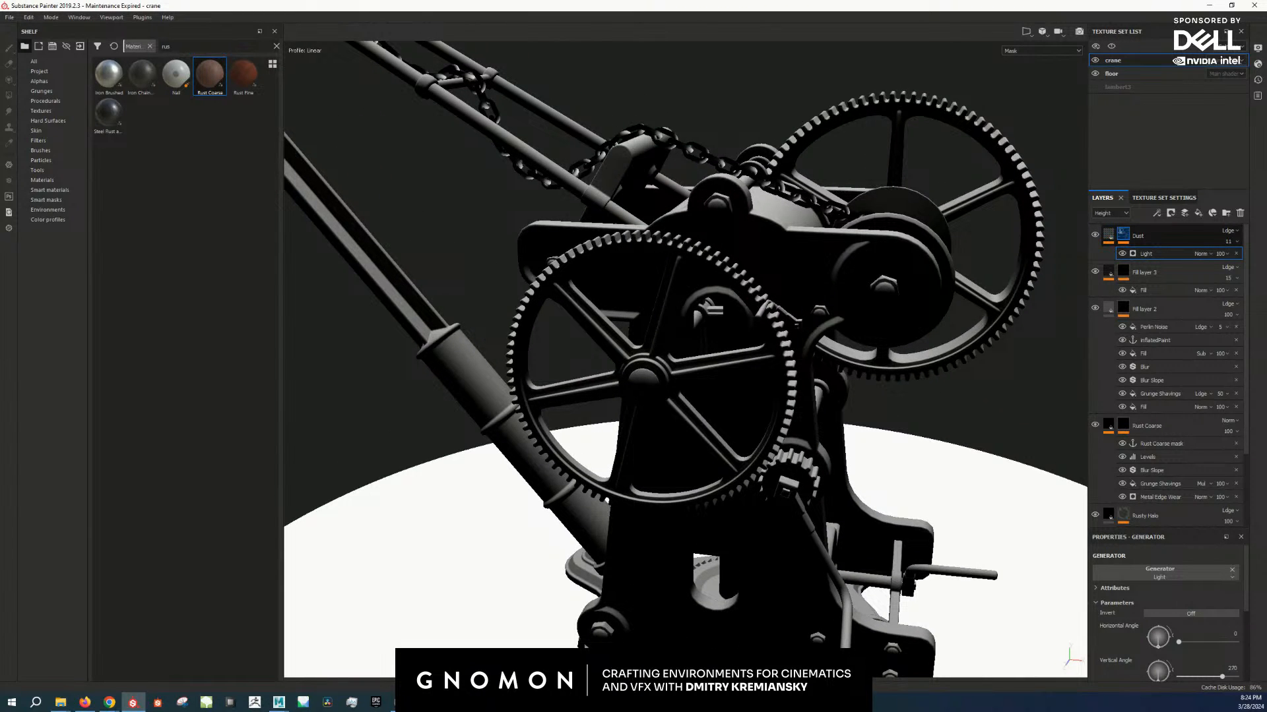
Step: Examine the Light mask on the boom's lower sleeve and the front gear wheel's hub and spokes
{"action": "key", "text": "alt+Tab"}
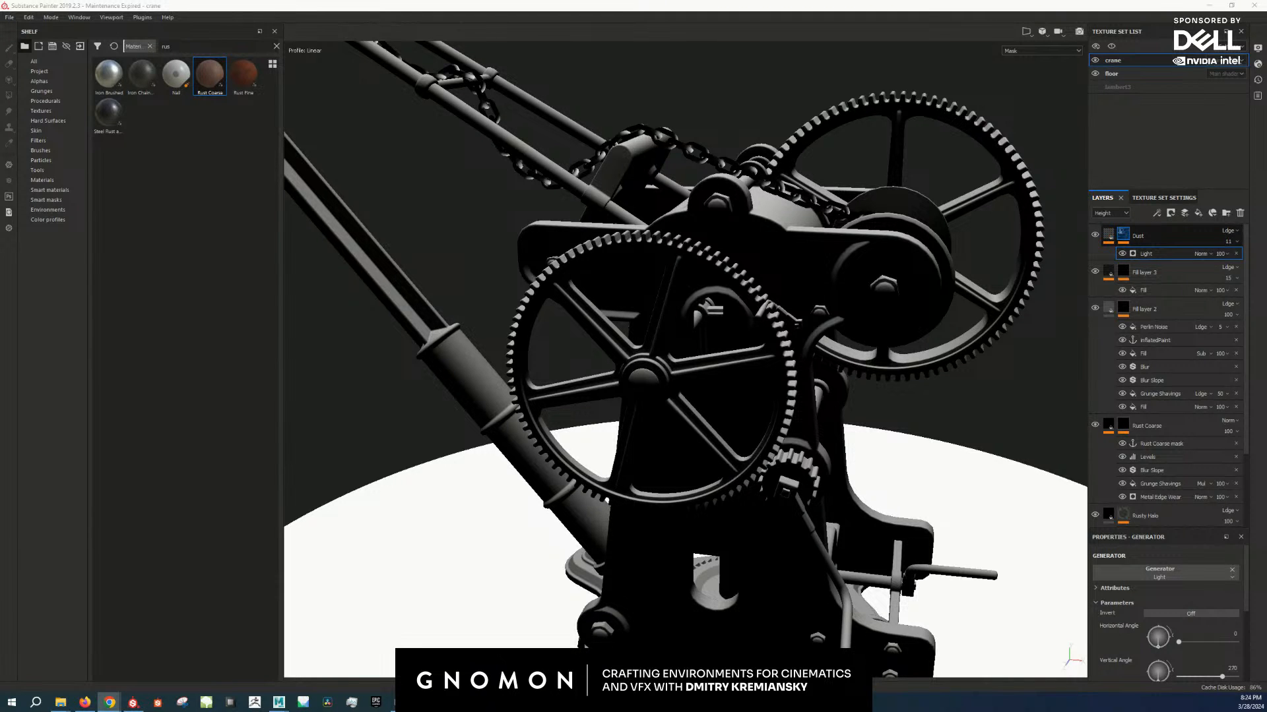
{"action": "left_click_drag", "start_coordinate": [480, 268], "coordinate": [615, 423], "text": "alt"}
{"action": "scroll", "coordinate": [617, 423], "scroll_direction": "up", "scroll_amount": 6}
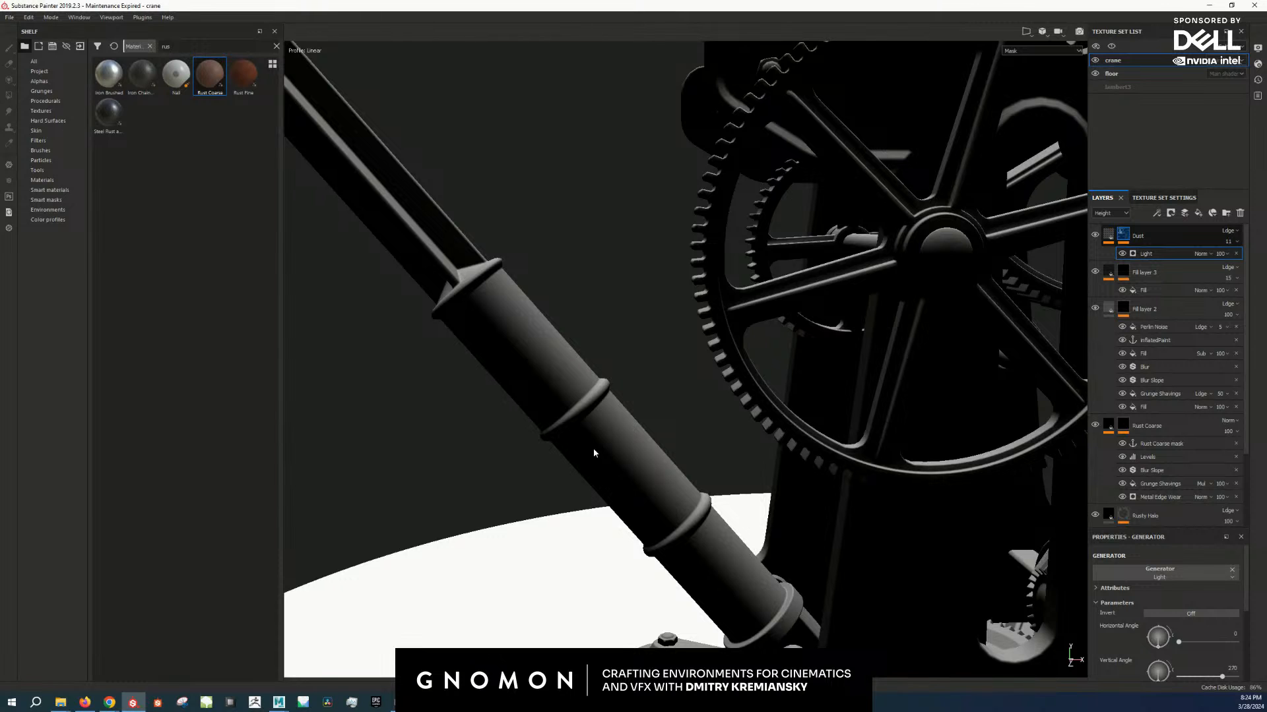
{"action": "right_click_drag", "start_coordinate": [752, 409], "coordinate": [673, 396], "text": "alt"}
{"action": "middle_click_drag", "start_coordinate": [673, 396], "coordinate": [506, 502], "text": "alt"}
{"action": "right_click_drag", "start_coordinate": [506, 502], "coordinate": [745, 435], "text": "alt"}
{"action": "left_click_drag", "start_coordinate": [759, 422], "coordinate": [855, 408], "text": "alt"}
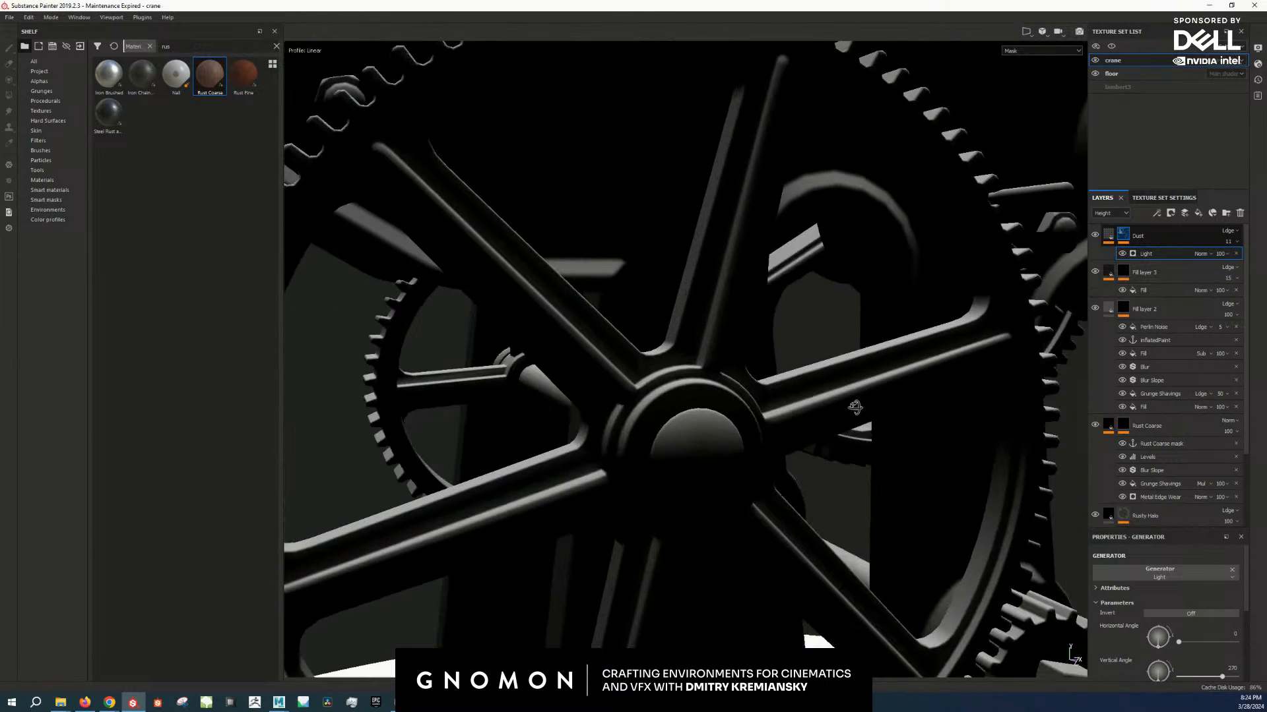
{"action": "scroll", "coordinate": [853, 405], "scroll_direction": "up", "scroll_amount": 4}
Step: Display the material and examine the dust on the front gear wheel's spokes
{"action": "key", "text": "m"}
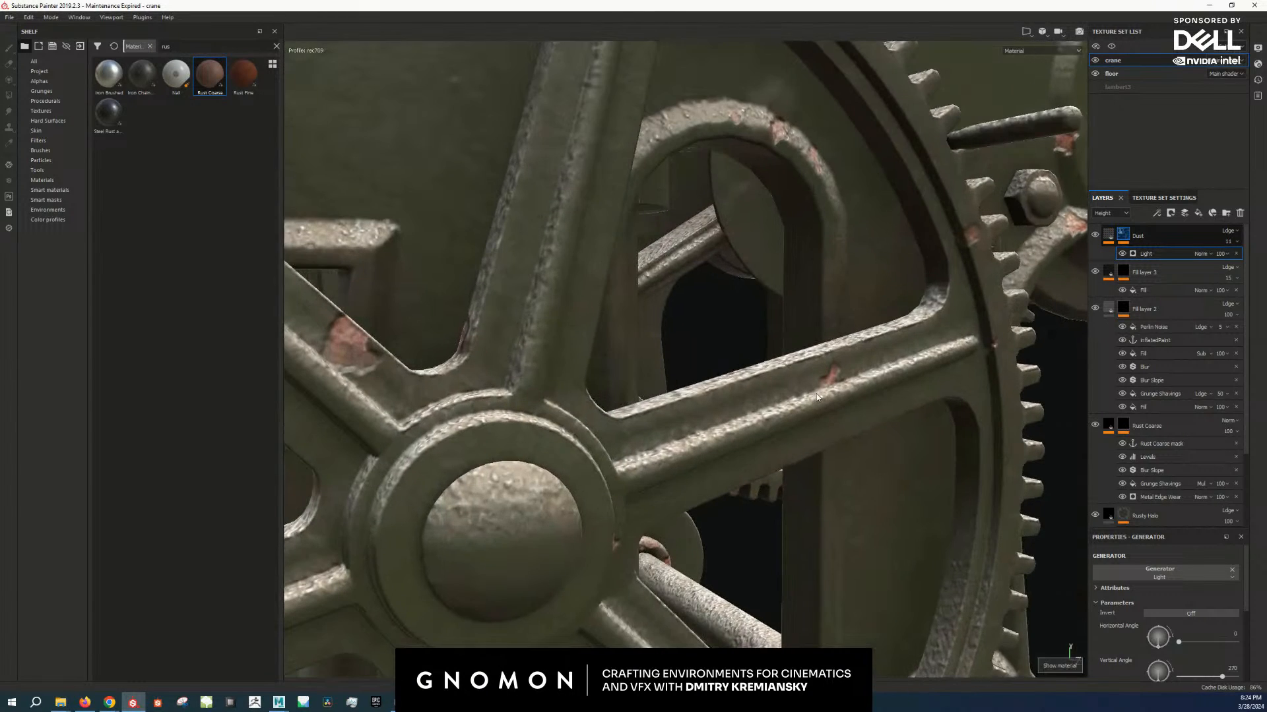
{"action": "left_click_drag", "start_coordinate": [817, 394], "coordinate": [769, 437], "text": "alt"}
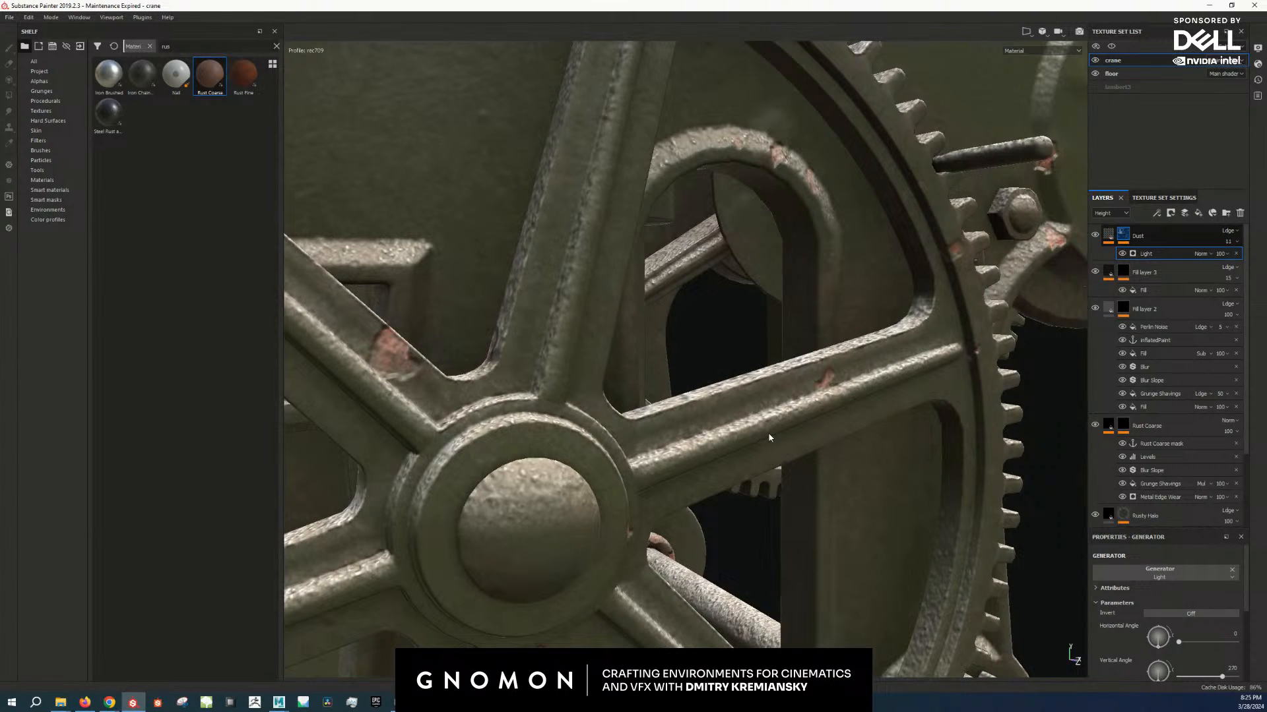
{"action": "scroll", "coordinate": [769, 438], "scroll_direction": "down", "scroll_amount": 3}
{"action": "left_click_drag", "start_coordinate": [839, 418], "coordinate": [835, 417], "text": "alt"}
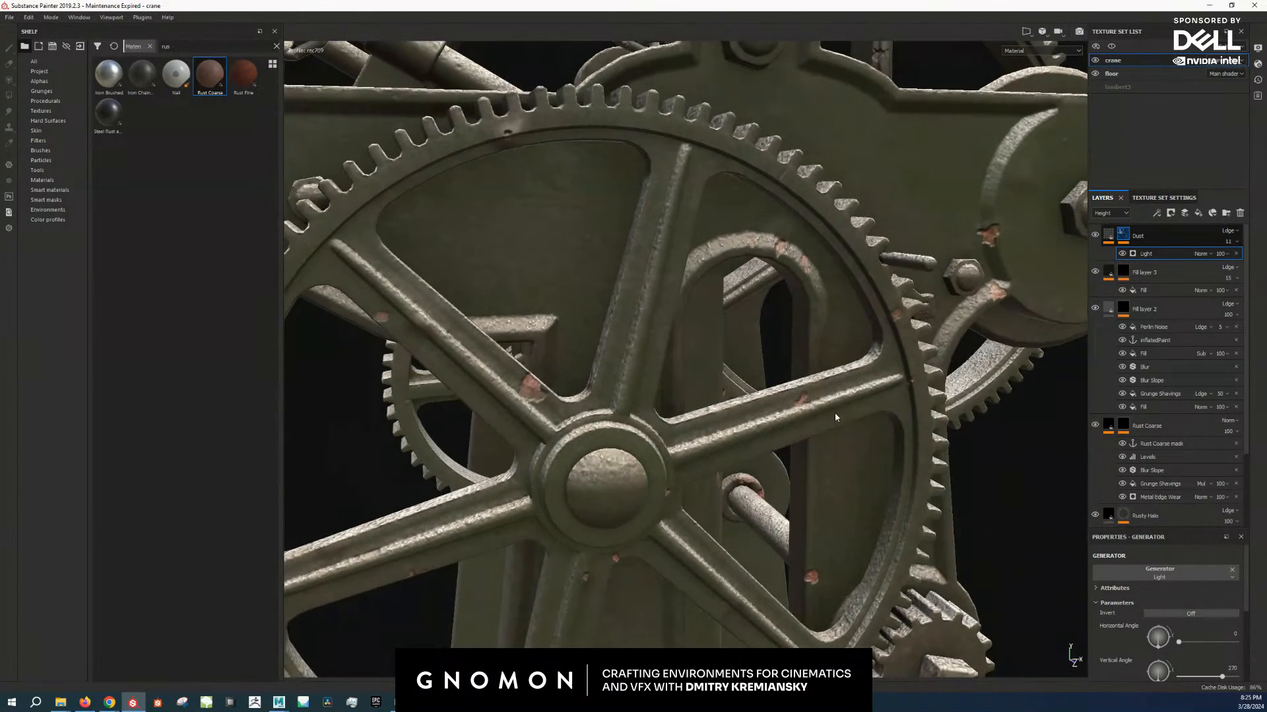
Step: Add a Blur filter above the Light generator in the Dust layer's mask
{"action": "left_click", "coordinate": [1122, 234], "text": "alt"}
{"action": "right_click", "coordinate": [1122, 234]}
{"action": "left_click", "coordinate": [1159, 479]}
{"action": "left_click", "coordinate": [1168, 571]}
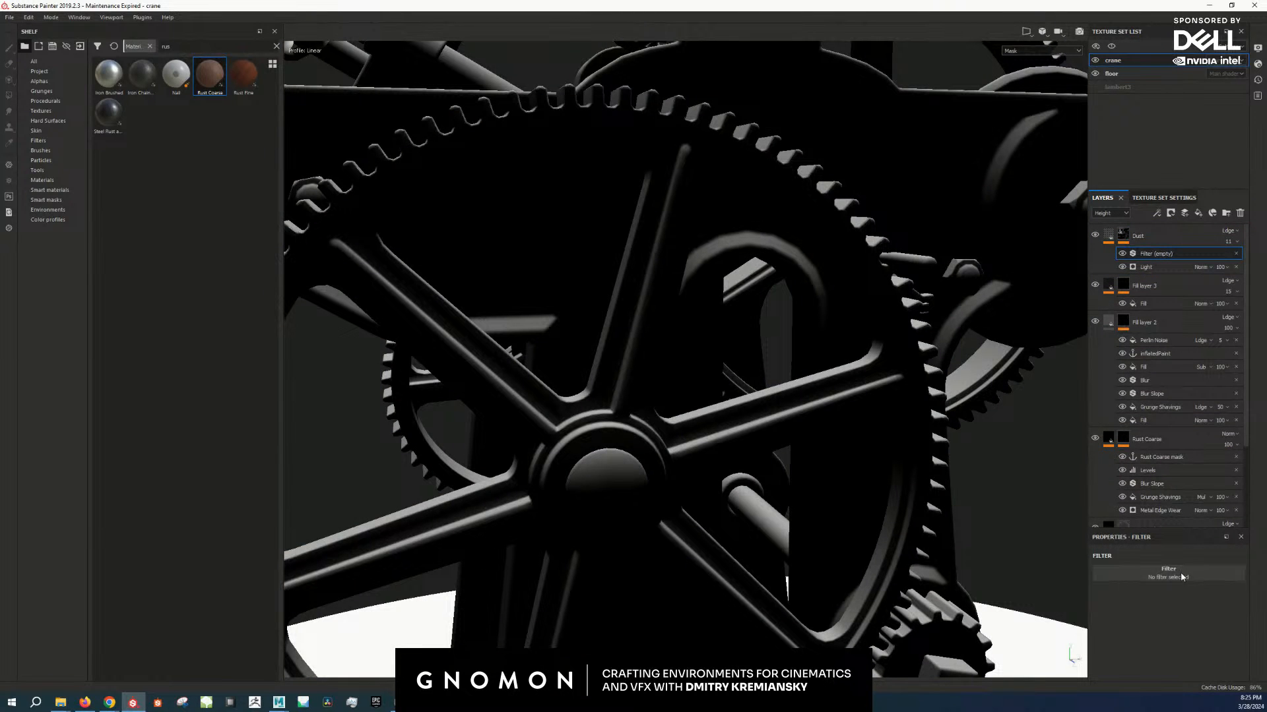
{"action": "left_click", "coordinate": [1140, 606]}
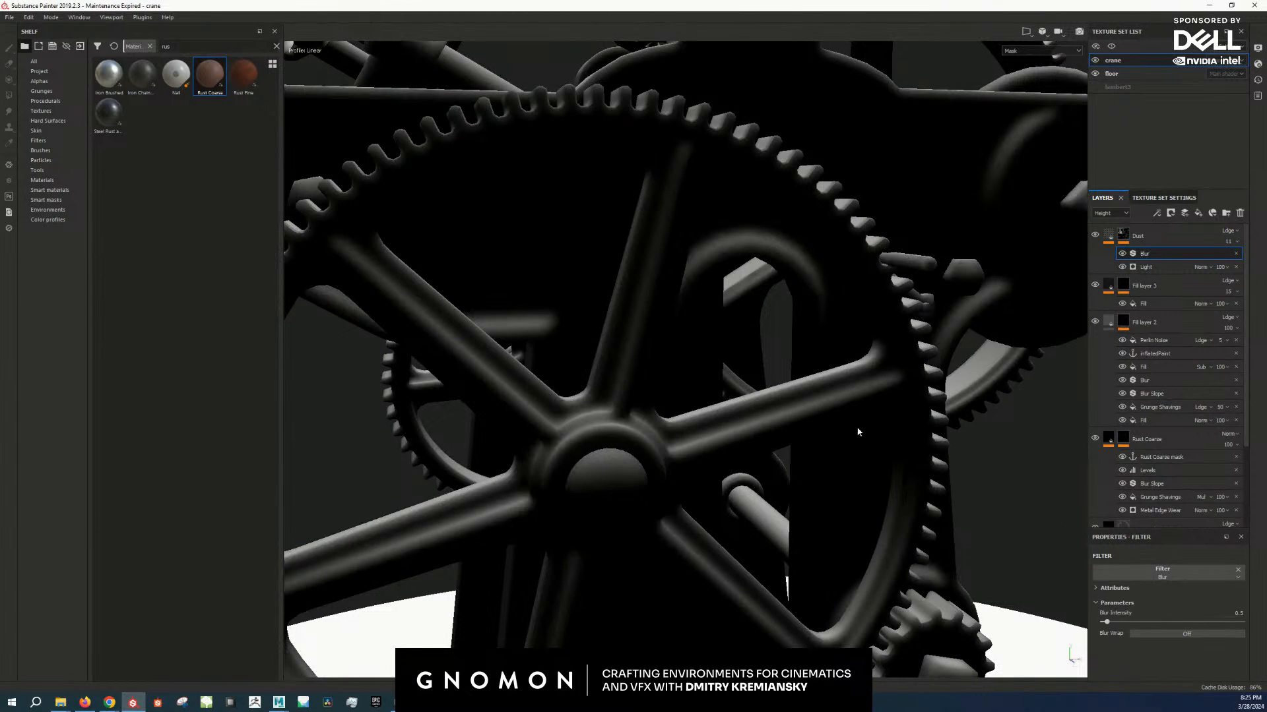
Step: Show the material and examine the softened dust on the gear wheels, winding drum and chain from several angles
{"action": "scroll", "coordinate": [860, 428], "scroll_direction": "up", "scroll_amount": 3}
{"action": "key", "text": "m"}
{"action": "right_click_drag", "start_coordinate": [833, 406], "coordinate": [422, 395], "text": "alt"}
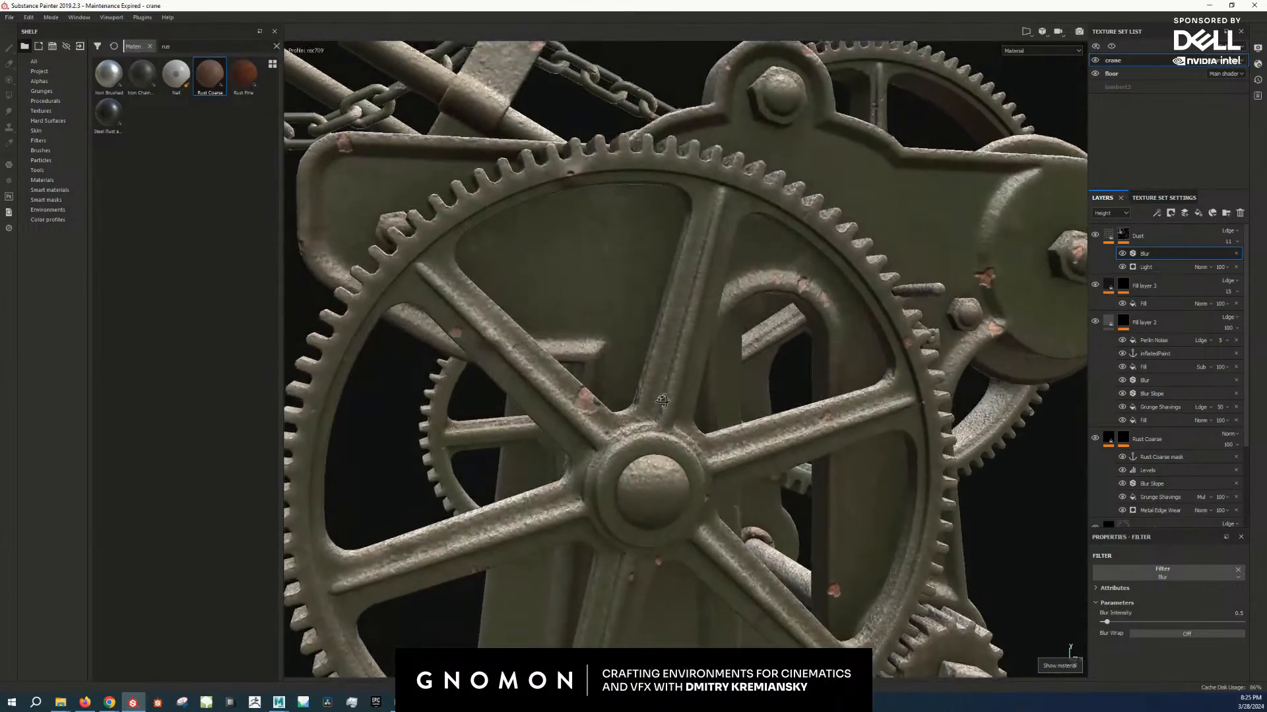
{"action": "left_click_drag", "start_coordinate": [726, 310], "coordinate": [829, 286], "text": "alt"}
{"action": "right_click_drag", "start_coordinate": [830, 286], "coordinate": [840, 269], "text": "alt"}
{"action": "left_click_drag", "start_coordinate": [840, 269], "coordinate": [765, 307], "text": "alt"}
{"action": "middle_click_drag", "start_coordinate": [766, 307], "coordinate": [950, 225], "text": "alt"}
{"action": "left_click_drag", "start_coordinate": [949, 226], "coordinate": [871, 255], "text": "alt"}
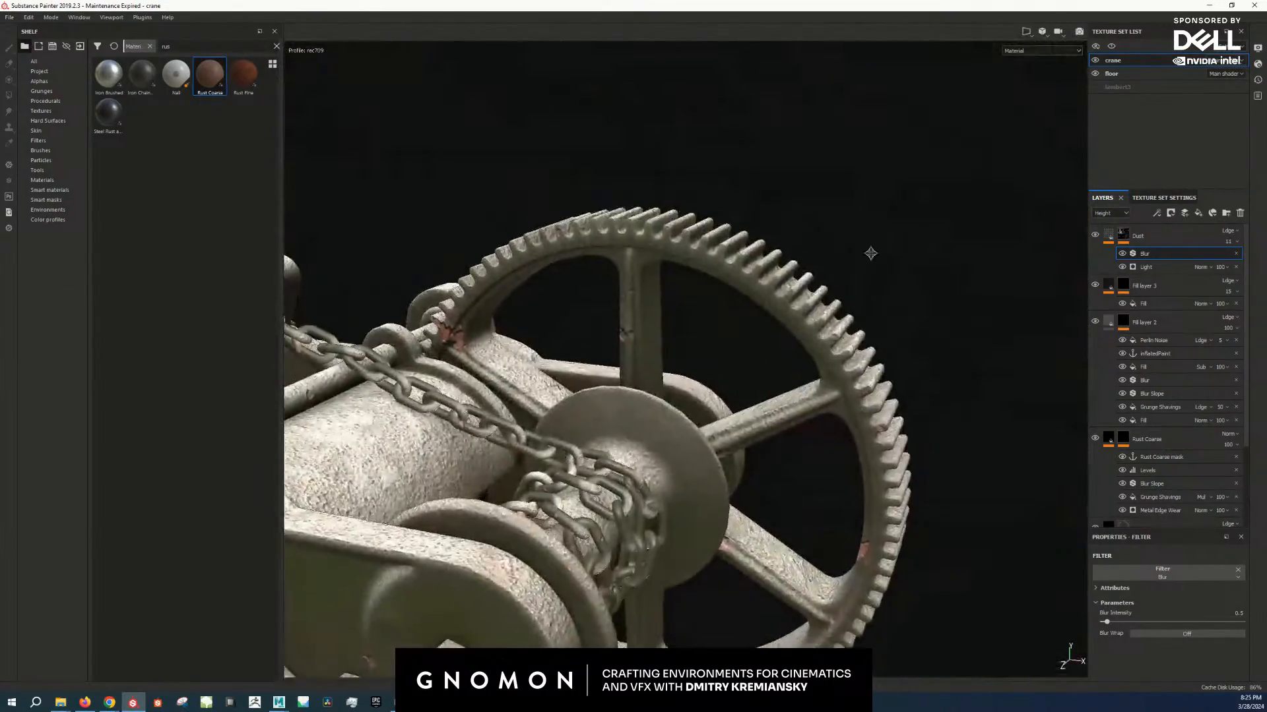
{"action": "right_click_drag", "start_coordinate": [871, 254], "coordinate": [950, 258], "text": "alt"}
{"action": "left_click_drag", "start_coordinate": [858, 257], "coordinate": [773, 282], "text": "alt"}
{"action": "right_click_drag", "start_coordinate": [773, 282], "coordinate": [330, 221], "text": "alt"}
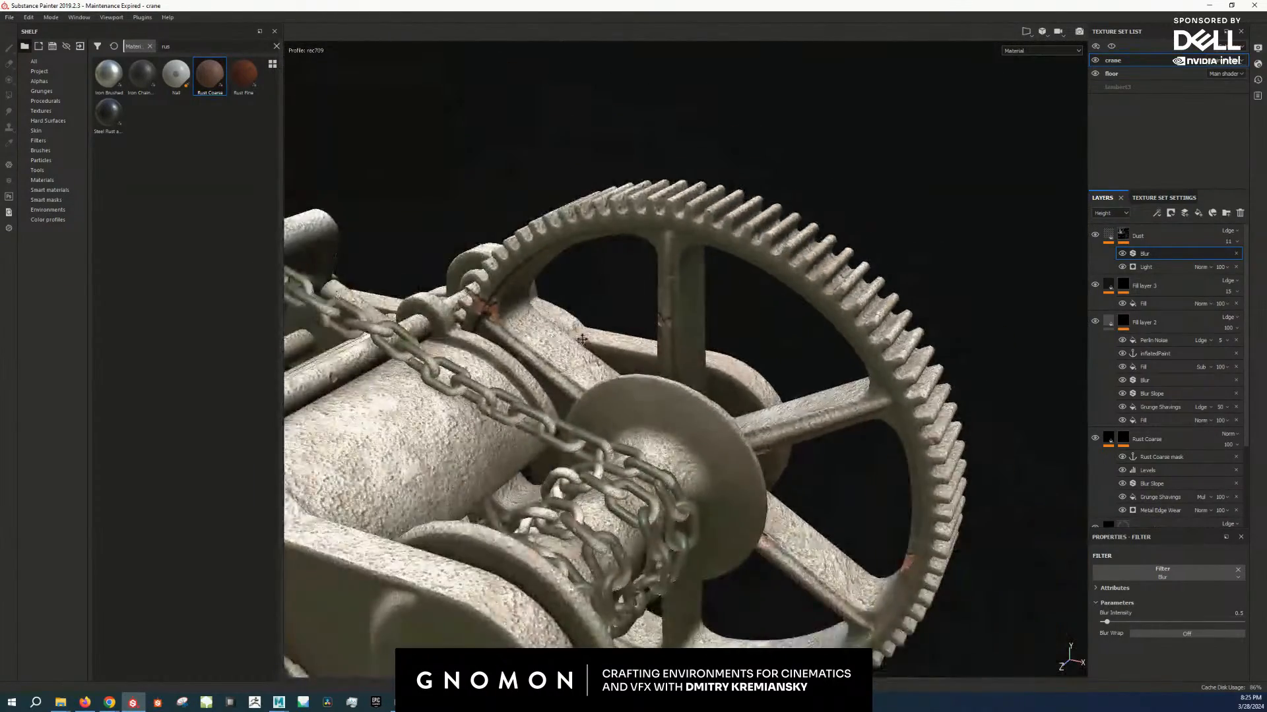
{"action": "middle_click_drag", "start_coordinate": [633, 376], "coordinate": [814, 328], "text": "alt"}
{"action": "right_click_drag", "start_coordinate": [814, 330], "coordinate": [624, 363], "text": "alt"}
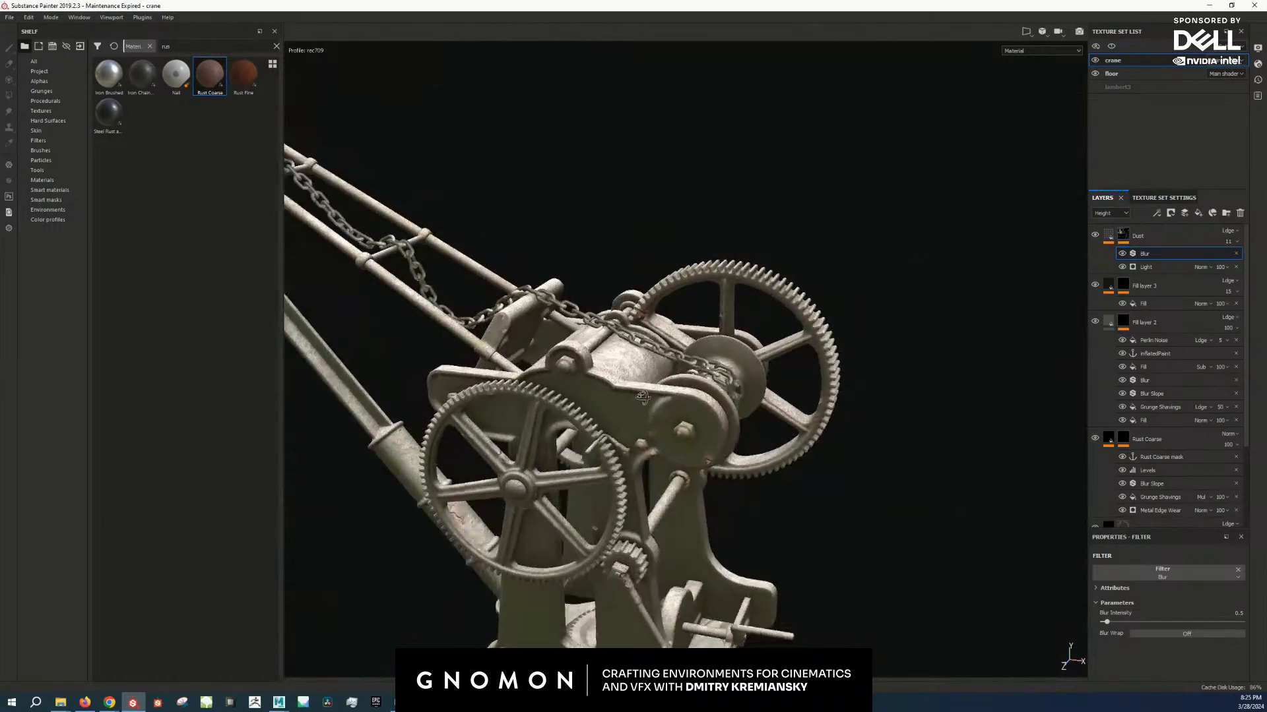
Step: Review how the dust covers the whole crane, from the boom and gears down to the base
{"action": "left_click_drag", "start_coordinate": [624, 363], "coordinate": [710, 367], "text": "alt"}
{"action": "right_click_drag", "start_coordinate": [710, 366], "coordinate": [818, 370], "text": "alt"}
{"action": "left_click_drag", "start_coordinate": [818, 369], "coordinate": [785, 366], "text": "alt"}
{"action": "middle_click_drag", "start_coordinate": [785, 366], "coordinate": [794, 389], "text": "alt"}
{"action": "right_click_drag", "start_coordinate": [794, 390], "coordinate": [814, 381], "text": "alt"}
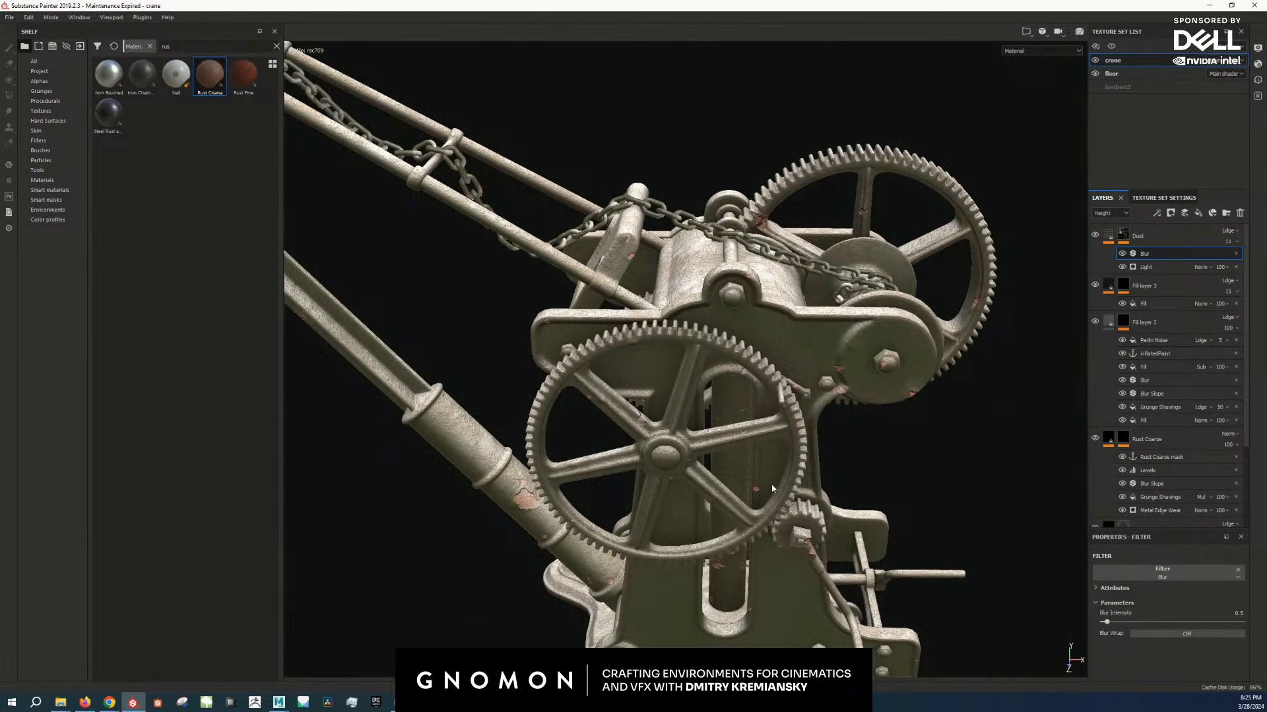
{"action": "right_click_drag", "start_coordinate": [772, 489], "coordinate": [689, 524], "text": "alt"}
{"action": "left_click_drag", "start_coordinate": [690, 525], "coordinate": [851, 475], "text": "alt"}
{"action": "right_click_drag", "start_coordinate": [851, 475], "coordinate": [1049, 367], "text": "alt"}
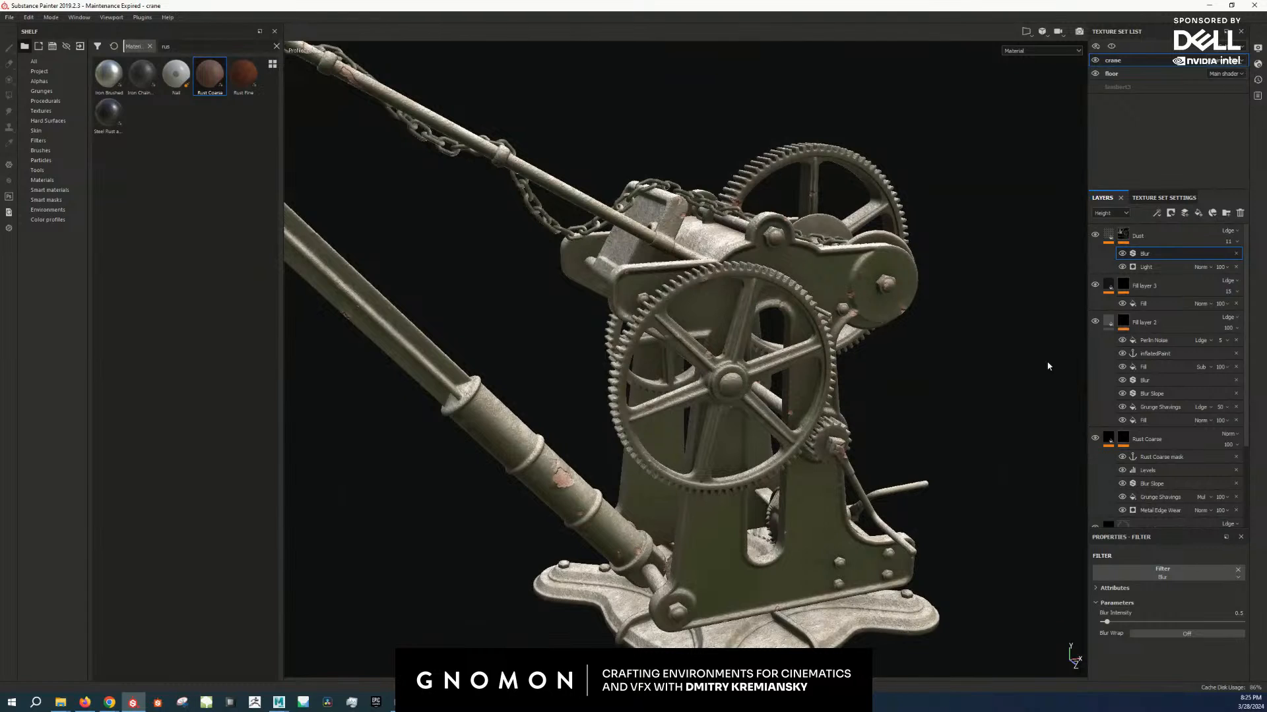
{"action": "right_click_drag", "start_coordinate": [901, 354], "coordinate": [759, 419], "text": "alt"}
{"action": "left_click_drag", "start_coordinate": [759, 419], "coordinate": [709, 406], "text": "alt"}
{"action": "right_click_drag", "start_coordinate": [709, 406], "coordinate": [770, 388], "text": "alt"}
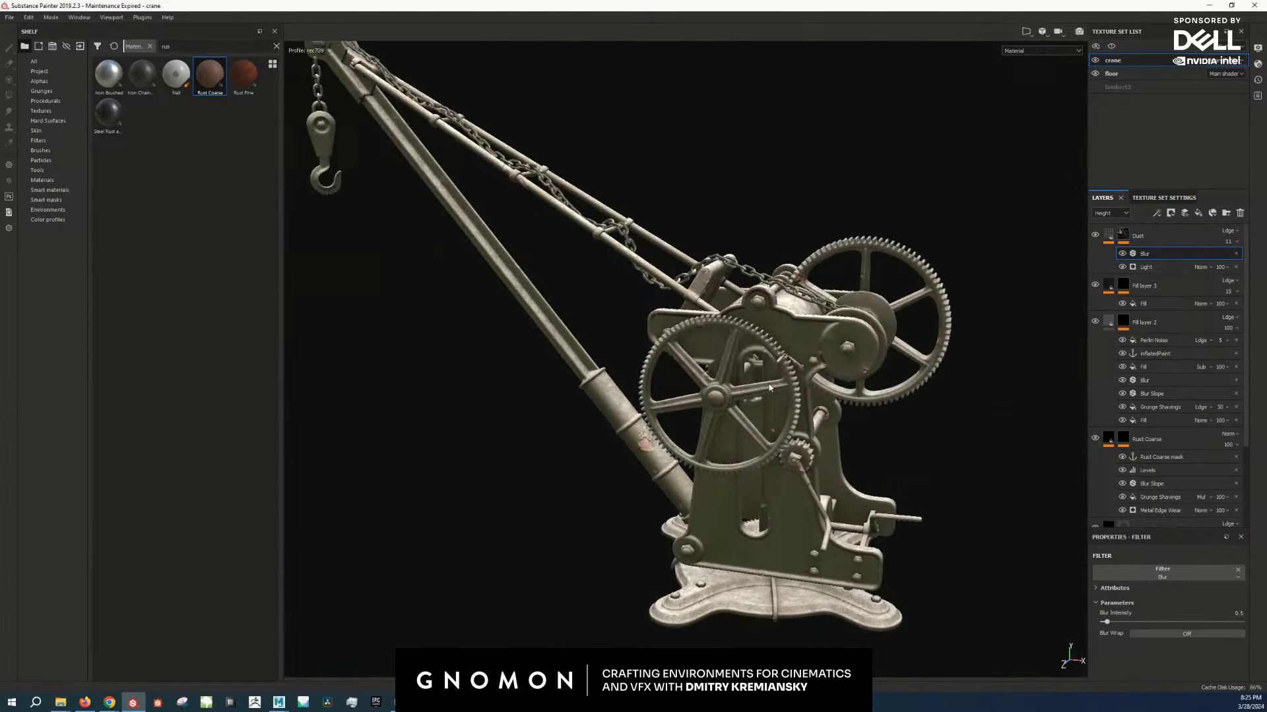
{"action": "mouse_move", "coordinate": [1122, 239]}
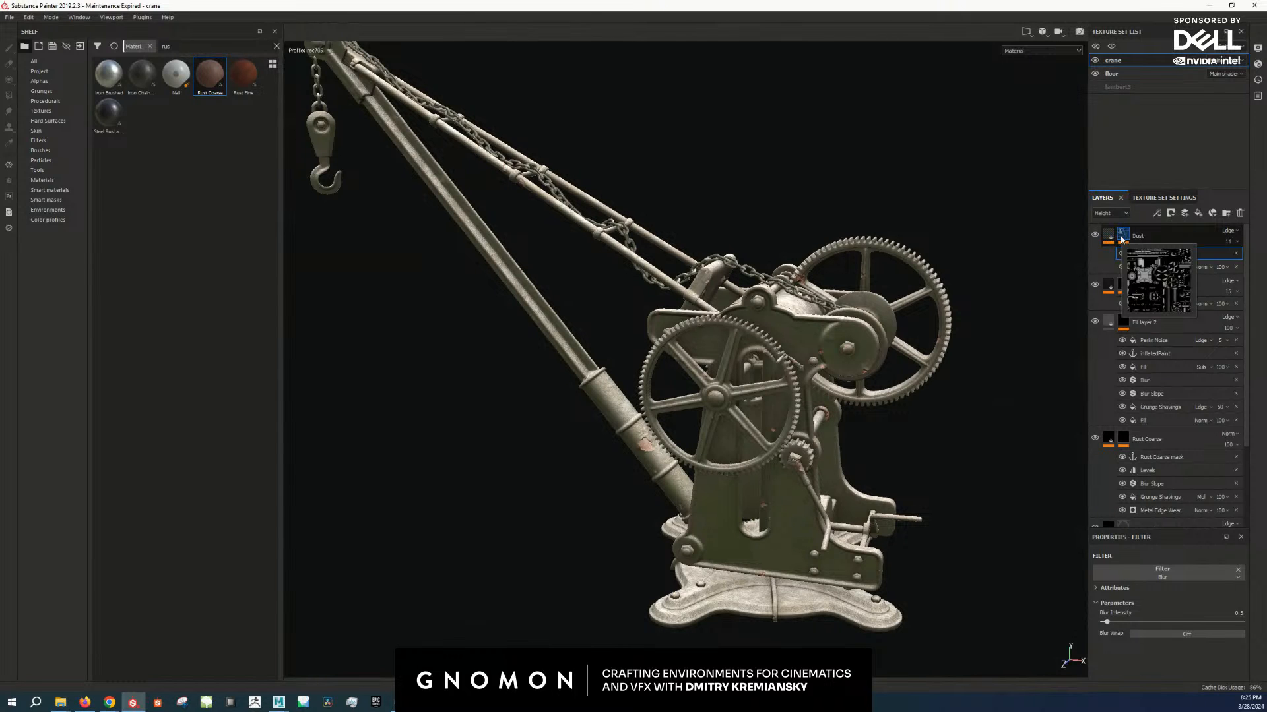
Step: Examine how the dust settles on the boom, gear wheels, winding drum and base from front and raised views
{"action": "scroll", "coordinate": [864, 467], "scroll_direction": "down", "scroll_amount": 3}
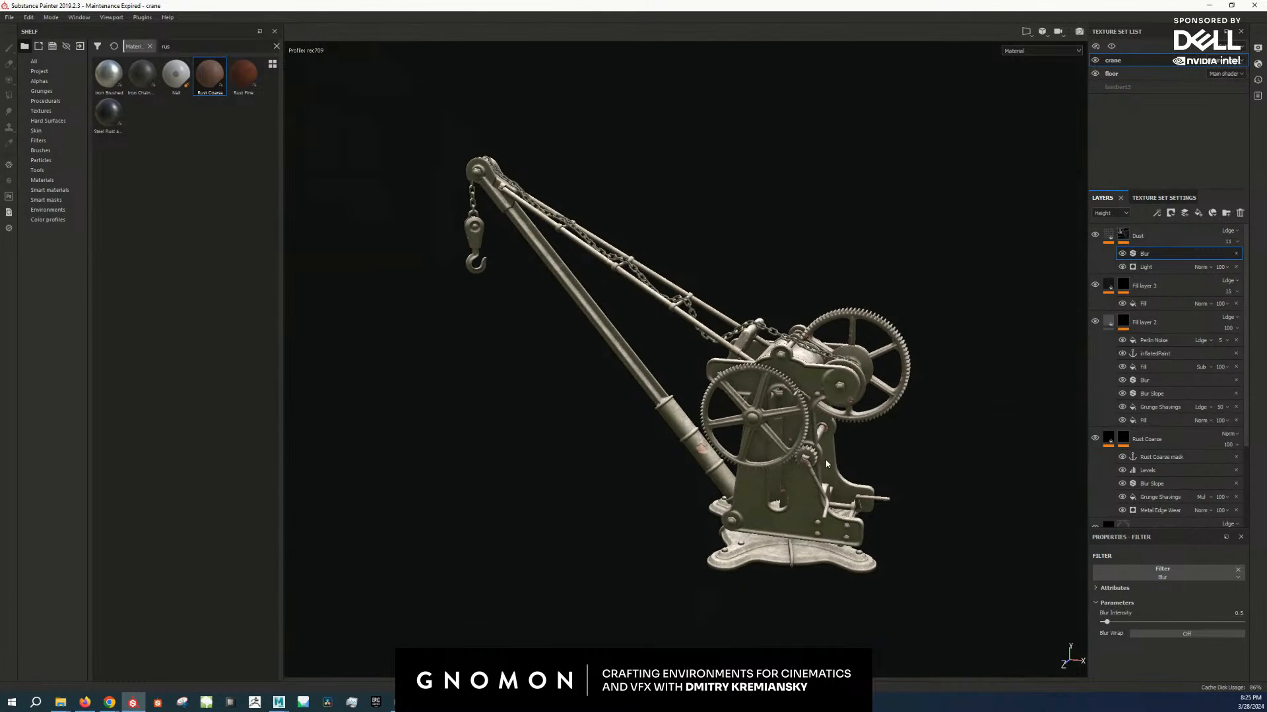
{"action": "scroll", "coordinate": [822, 466], "scroll_direction": "up", "scroll_amount": 4}
{"action": "left_click_drag", "start_coordinate": [805, 476], "coordinate": [783, 482], "text": "alt"}
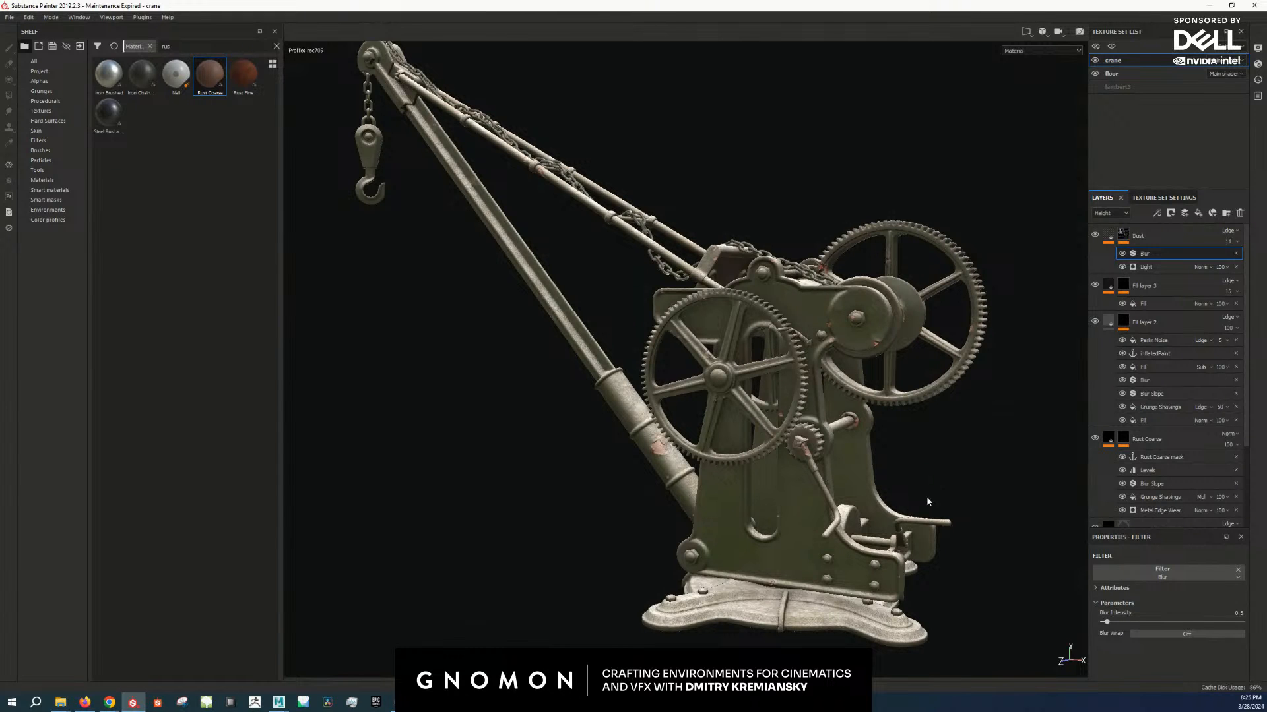
{"action": "left_click_drag", "start_coordinate": [840, 469], "coordinate": [825, 500], "text": "alt"}
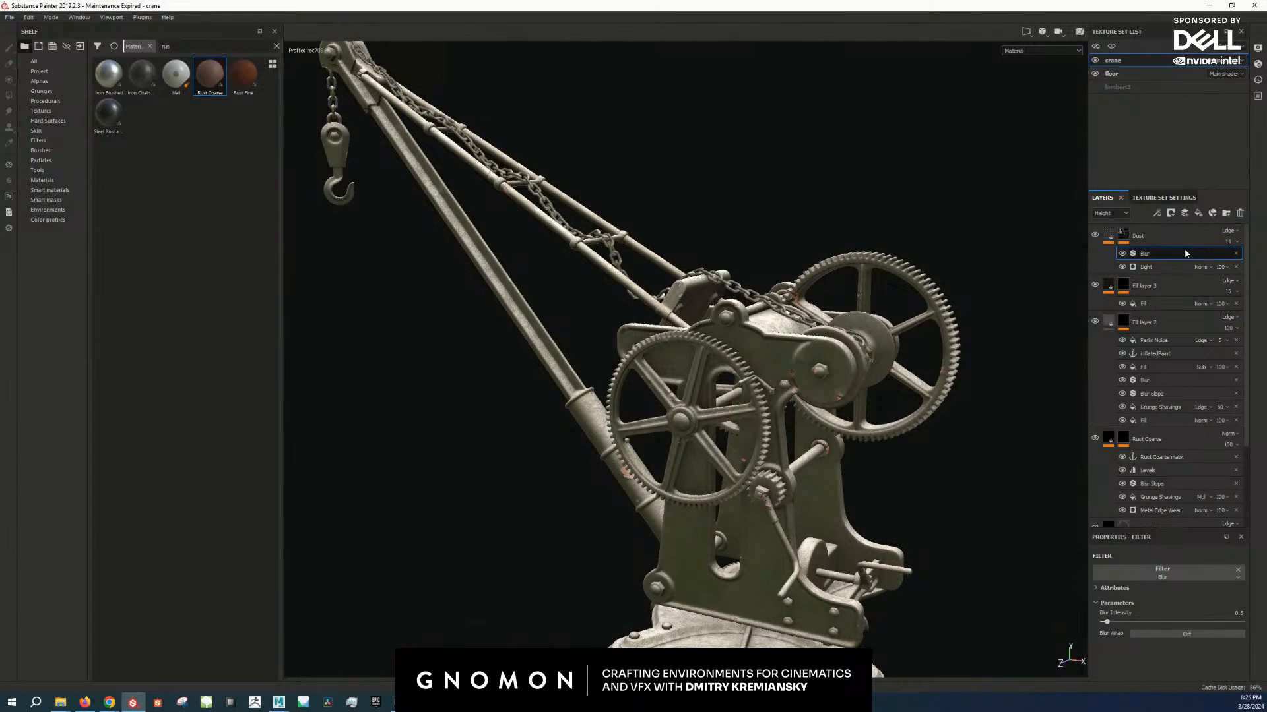
{"action": "left_click_drag", "start_coordinate": [868, 449], "coordinate": [833, 491], "text": "alt"}
{"action": "middle_click_drag", "start_coordinate": [833, 491], "coordinate": [846, 376], "text": "alt"}
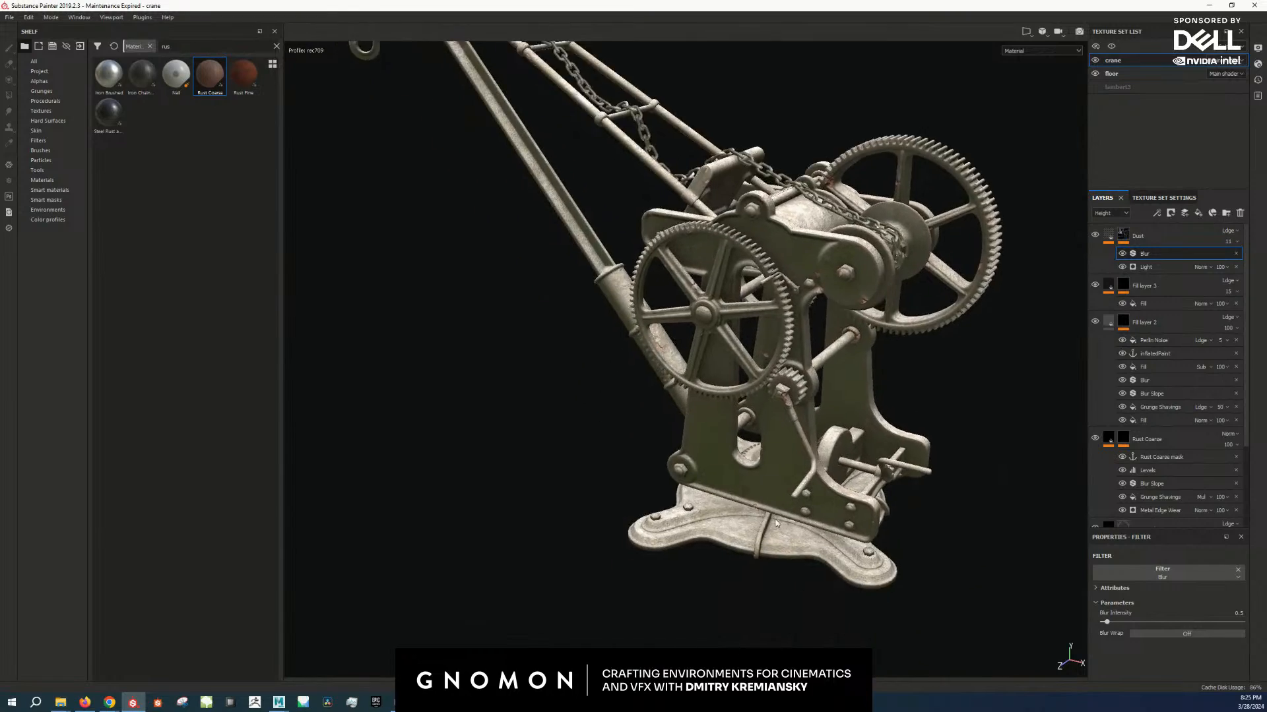
{"action": "mouse_move", "coordinate": [846, 376]}
{"action": "right_mouse_down", "text": "alt"}
{"action": "mouse_move", "coordinate": [884, 405]}
{"action": "mouse_move", "coordinate": [838, 374]}
{"action": "right_mouse_up", "text": "alt"}
{"action": "middle_click_drag", "start_coordinate": [837, 374], "coordinate": [841, 482], "text": "alt"}
{"action": "right_click_drag", "start_coordinate": [841, 482], "coordinate": [814, 388], "text": "alt"}
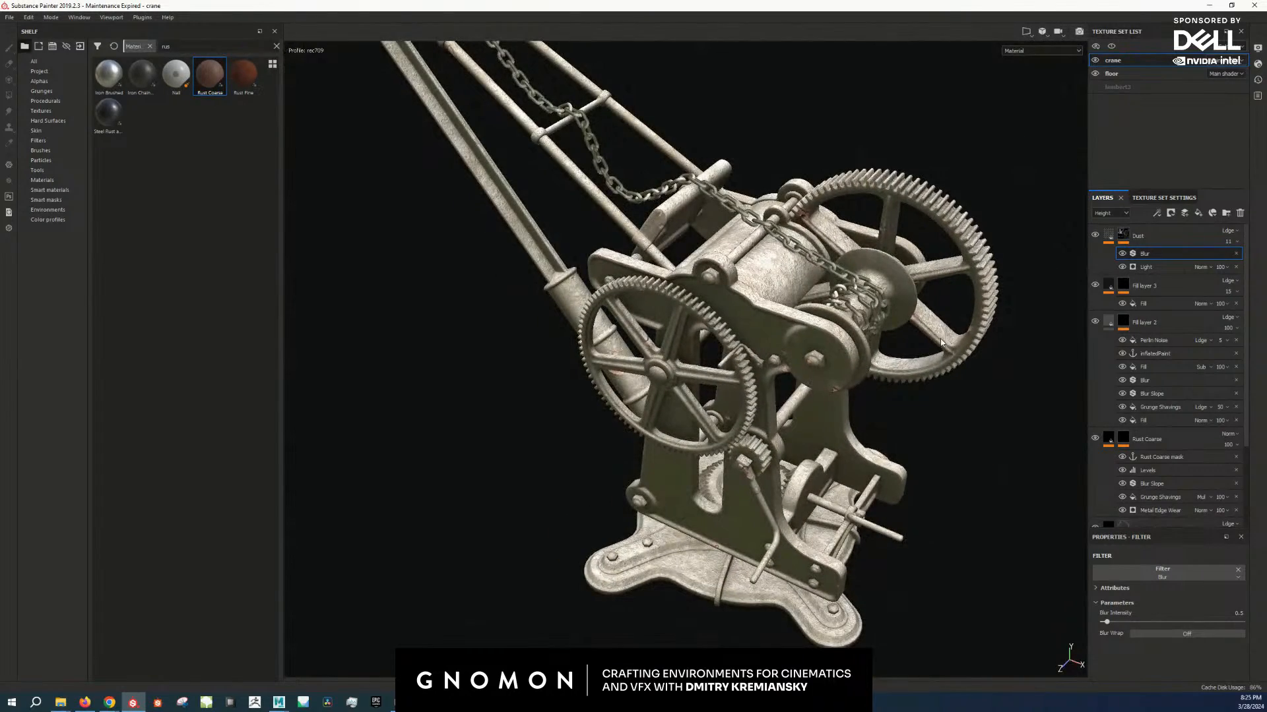
{"action": "right_click_drag", "start_coordinate": [914, 304], "coordinate": [941, 228], "text": "alt"}
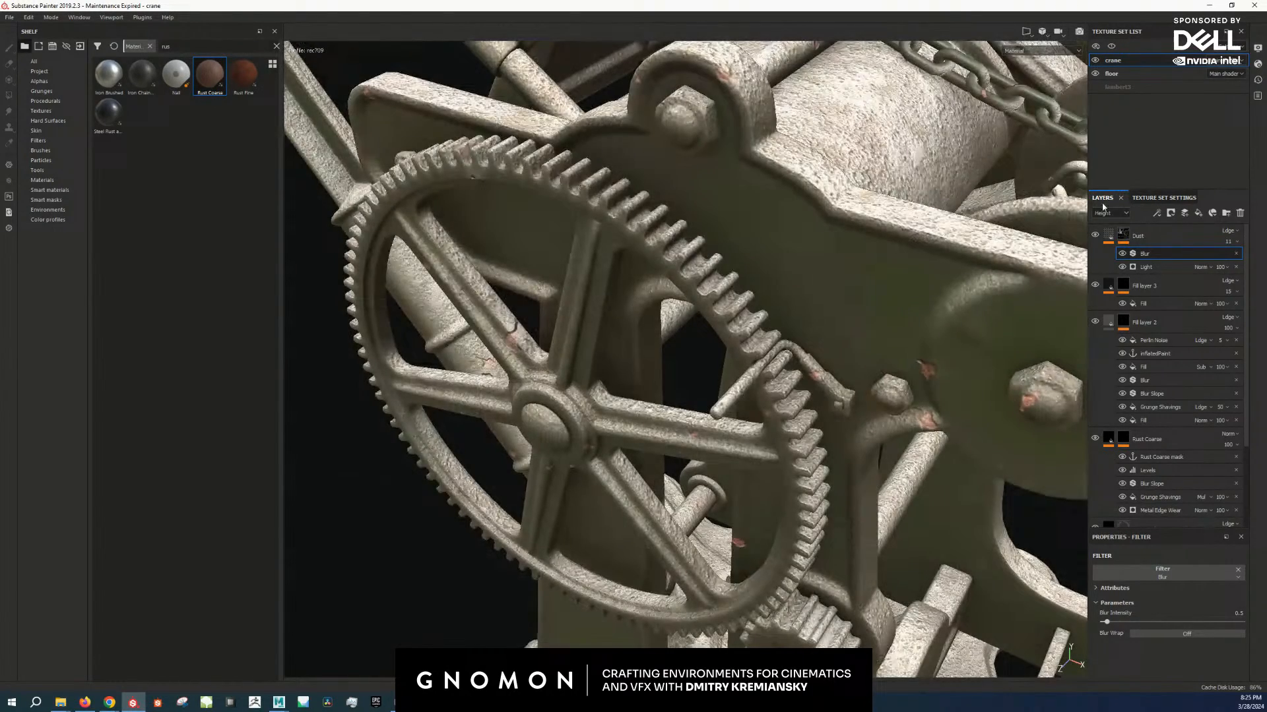
Step: Show the Dust layer's mask alone and inspect it around the front gear wheel and winding drum
{"action": "left_click", "coordinate": [1110, 240]}
{"action": "left_click", "coordinate": [1124, 239], "text": "alt"}
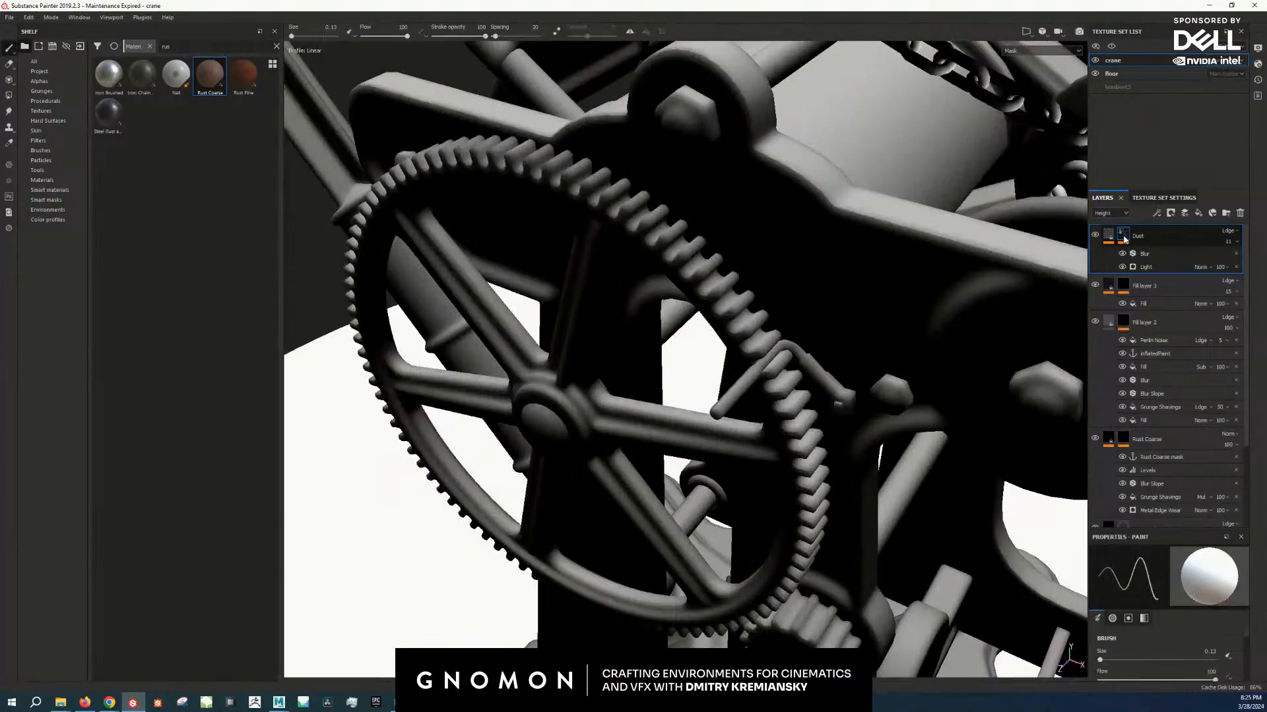
{"action": "right_click_drag", "start_coordinate": [857, 295], "coordinate": [817, 300], "text": "alt"}
{"action": "middle_click_drag", "start_coordinate": [817, 300], "coordinate": [781, 358], "text": "alt"}
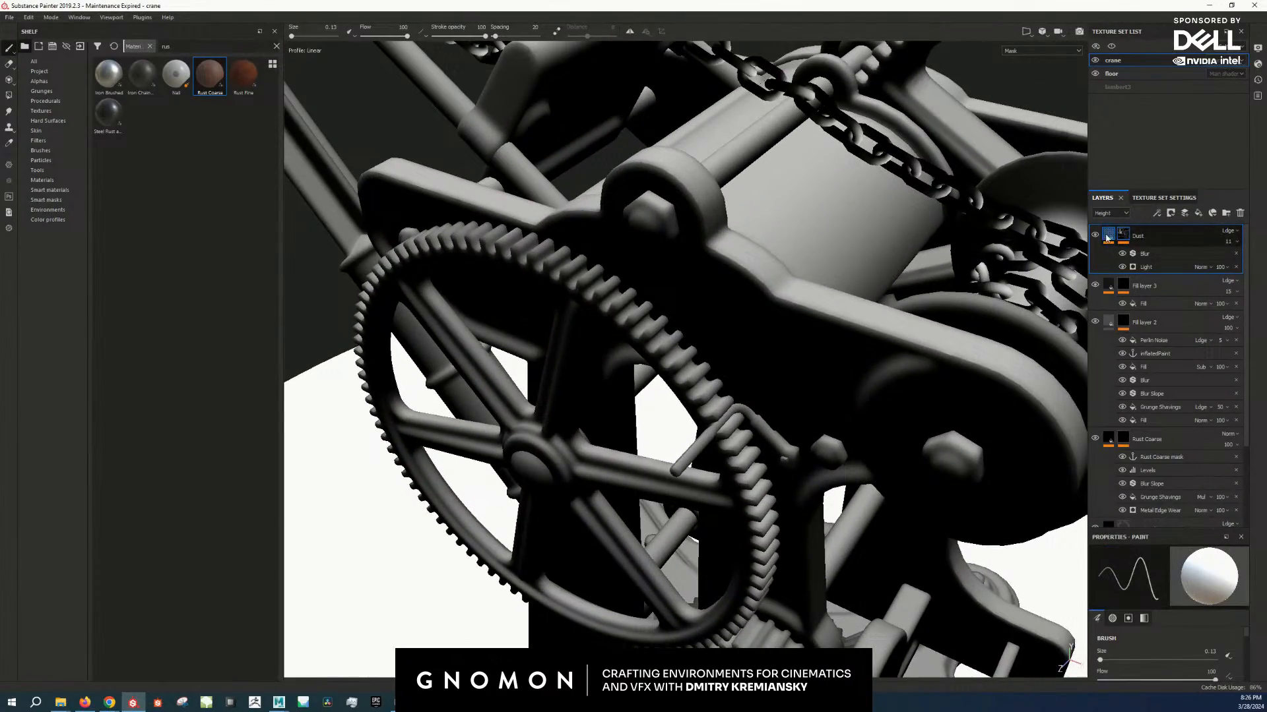
Step: Check the dust's base color on the winding drum and add an anchor point to the Dust layer's content
{"action": "left_click", "coordinate": [1107, 237]}
{"action": "left_click_drag", "start_coordinate": [843, 286], "coordinate": [789, 294], "text": "alt"}
{"action": "middle_click_drag", "start_coordinate": [789, 294], "coordinate": [734, 360], "text": "alt"}
{"action": "right_click_drag", "start_coordinate": [733, 360], "coordinate": [873, 323], "text": "alt"}
{"action": "key", "text": "c"}
{"action": "key", "text": "c"}
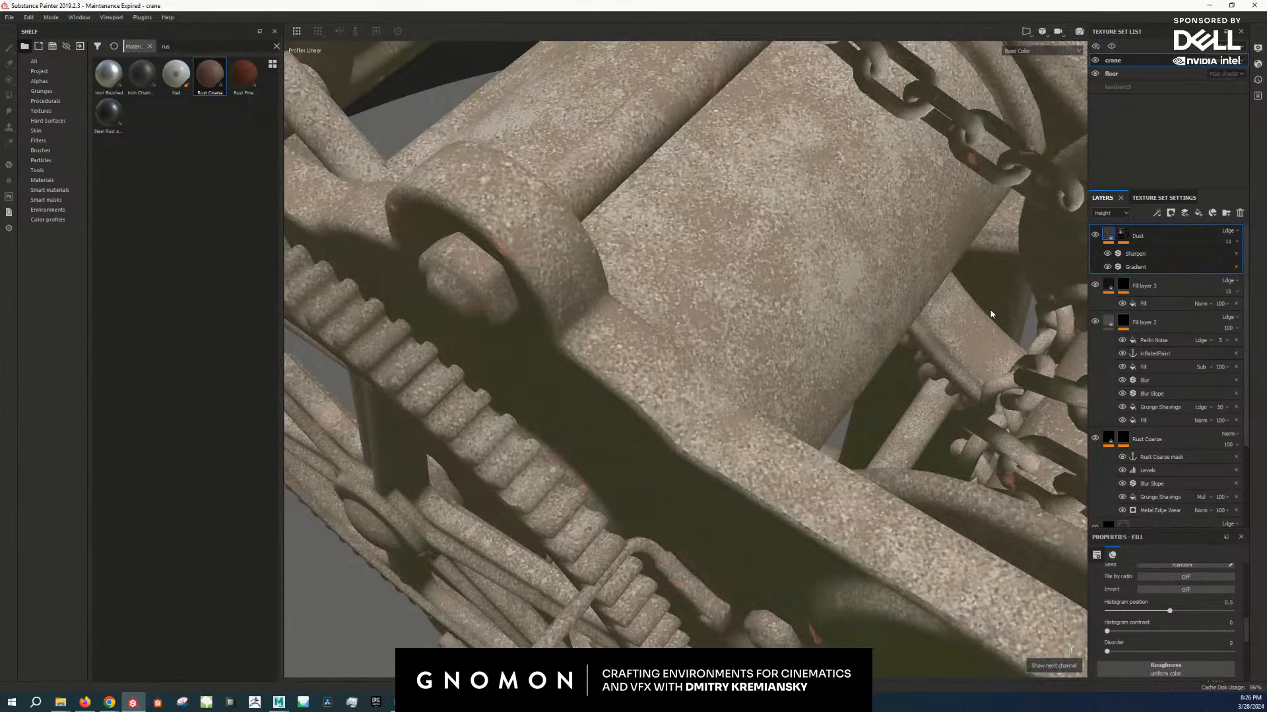
{"action": "right_click", "coordinate": [1107, 245]}
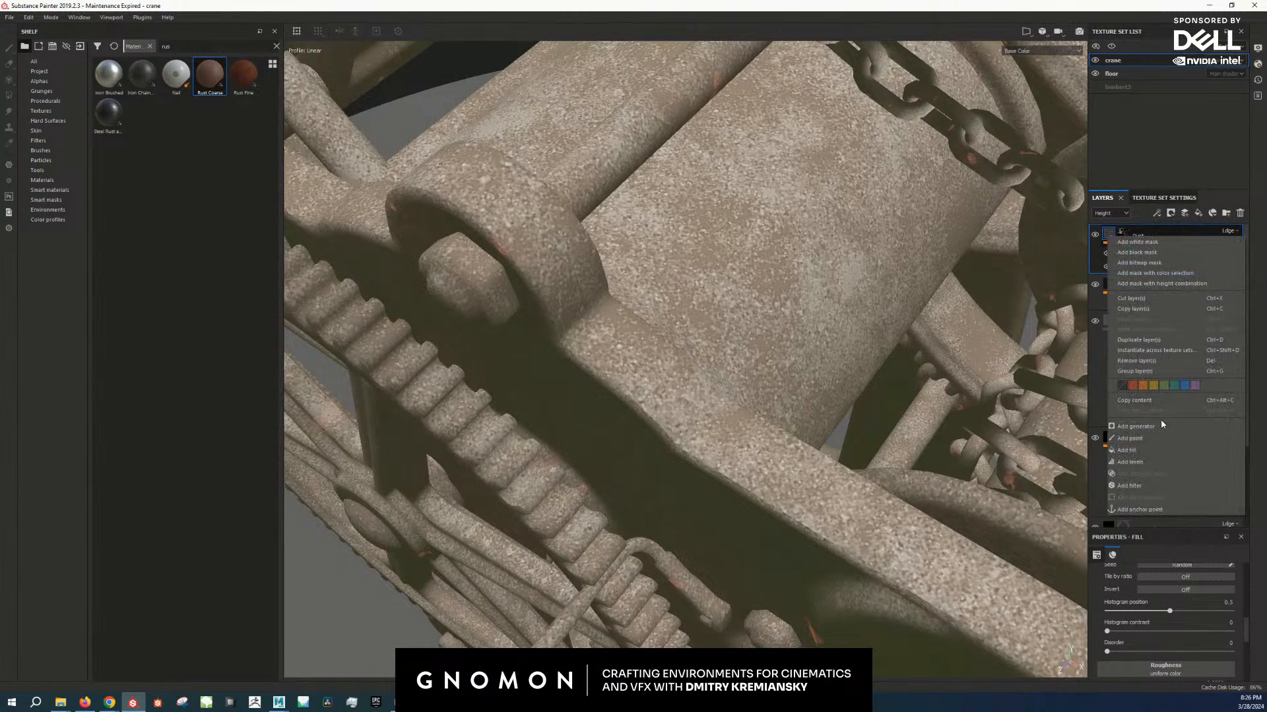
{"action": "left_click", "coordinate": [1166, 512]}
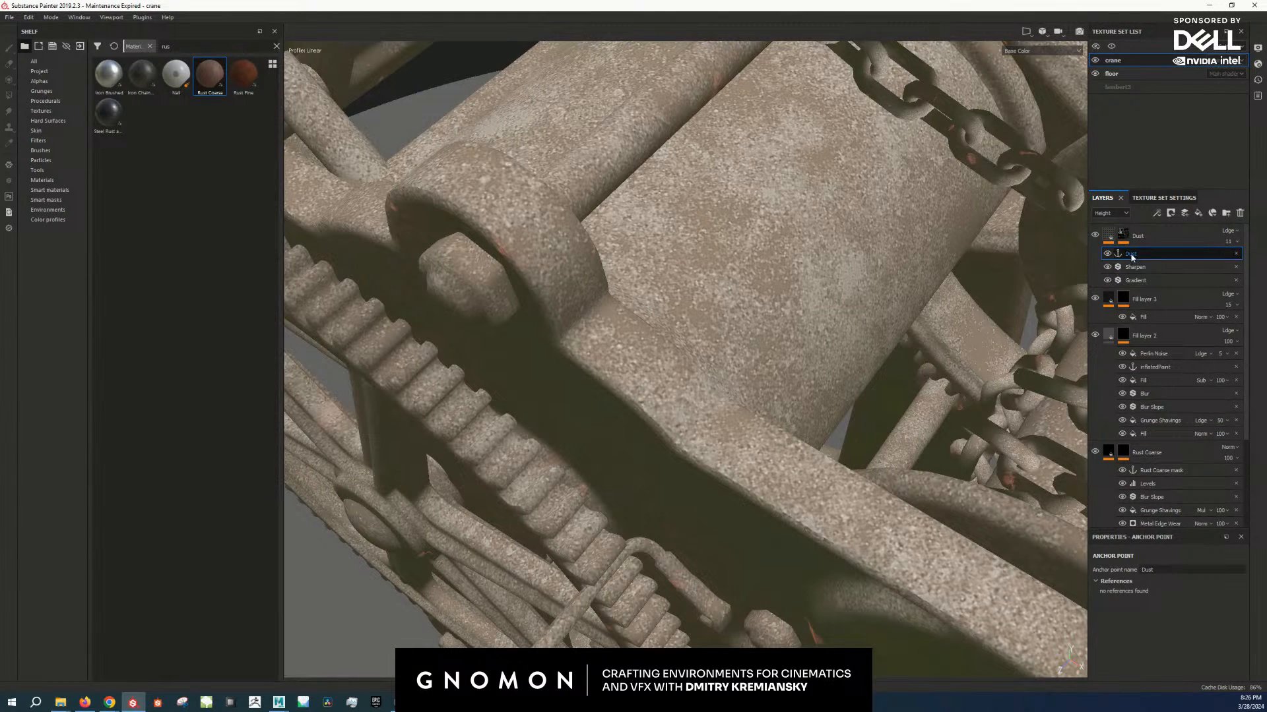
{"action": "left_click", "coordinate": [1126, 236]}
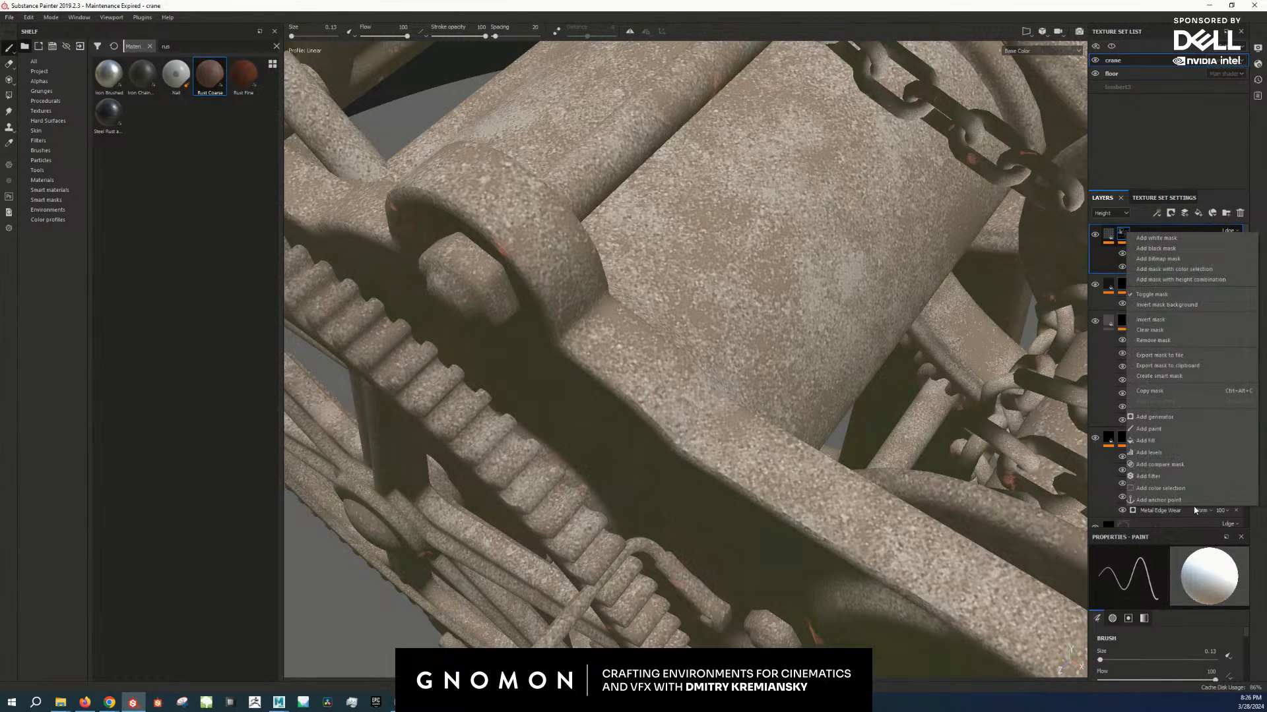
{"action": "left_click", "coordinate": [1185, 483]}
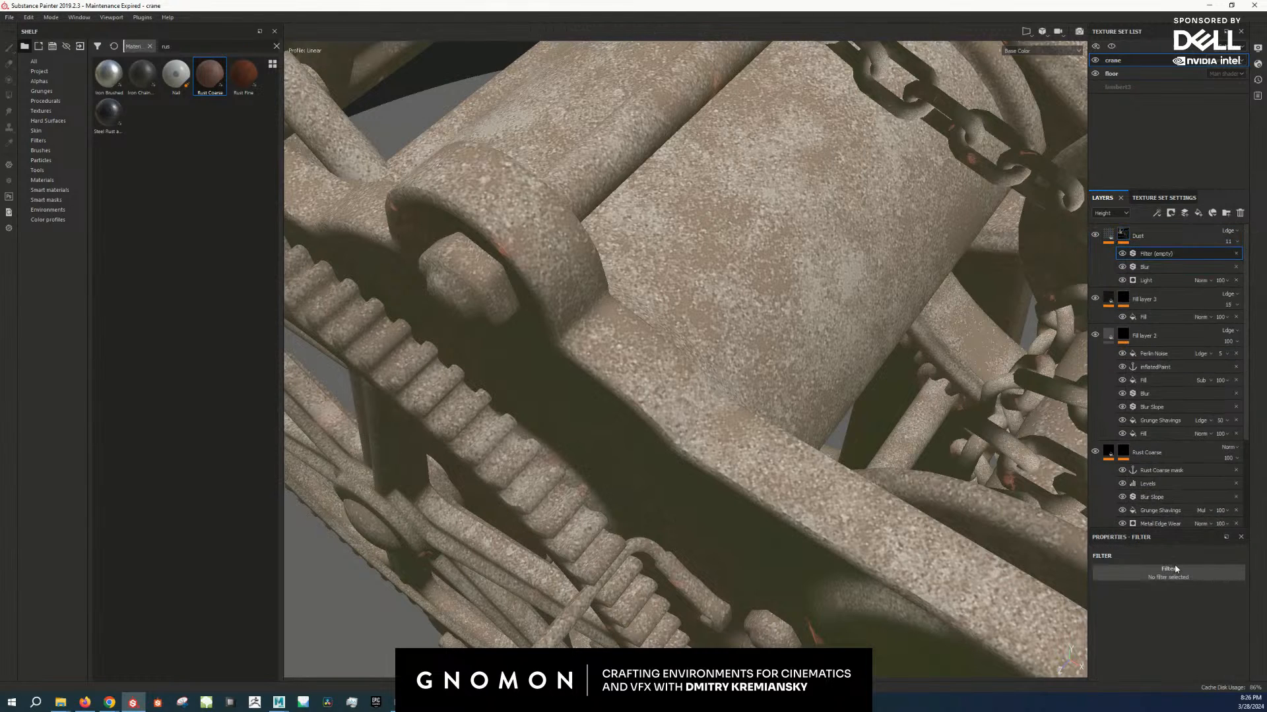
{"action": "left_click", "coordinate": [1126, 237]}
{"action": "right_click", "coordinate": [1126, 239]}
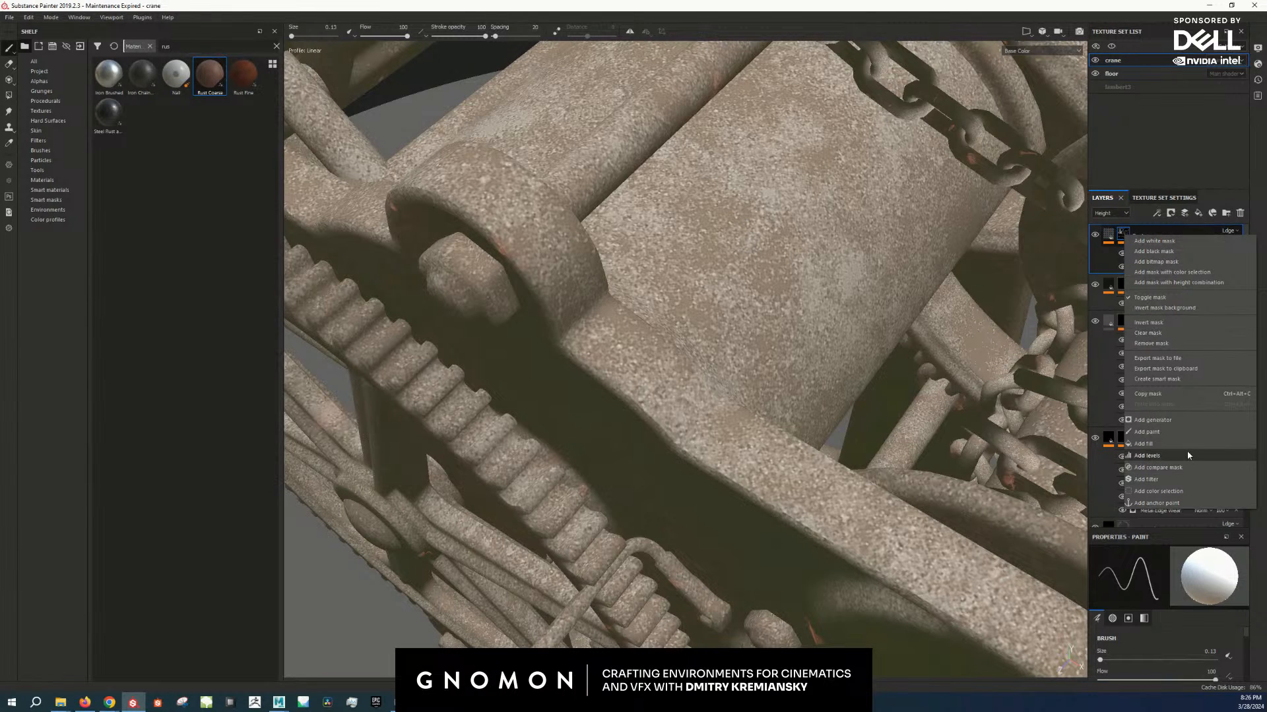
Step: Display the Dust layer's mask and set the Light generator's Light Attenuation to 0
{"action": "left_click", "coordinate": [1124, 232], "text": "alt"}
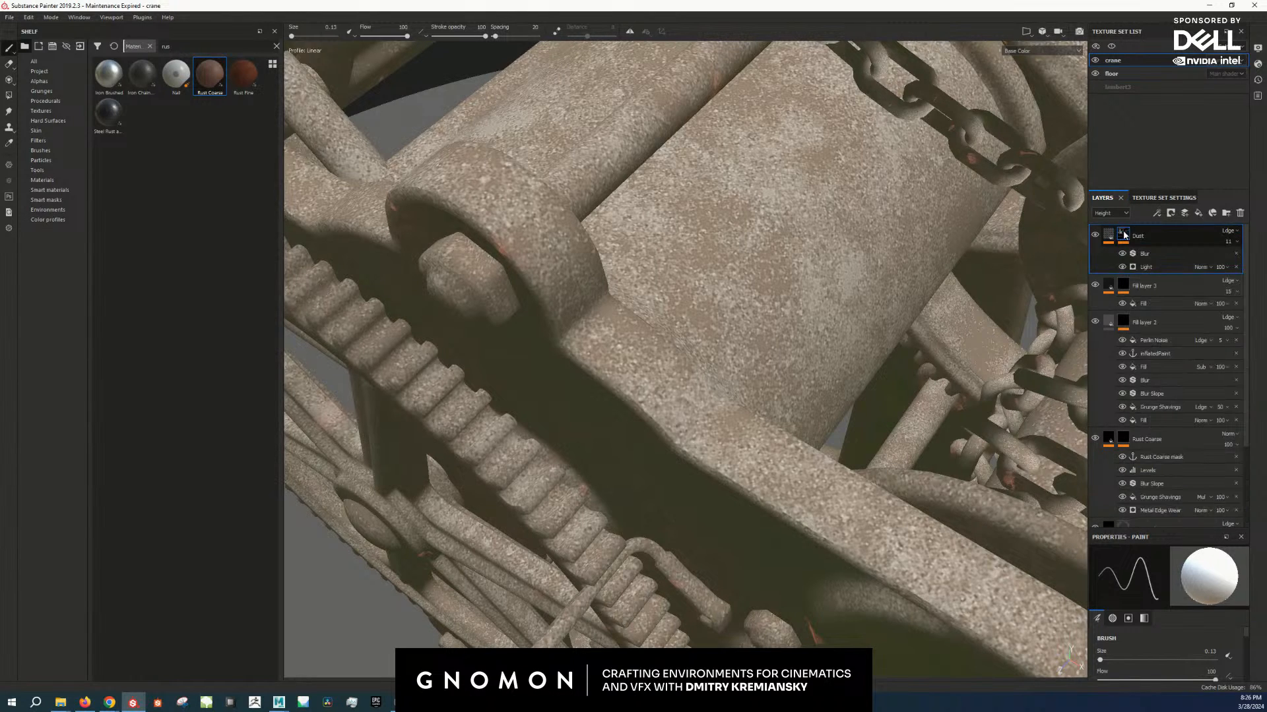
{"action": "left_click", "coordinate": [1146, 268]}
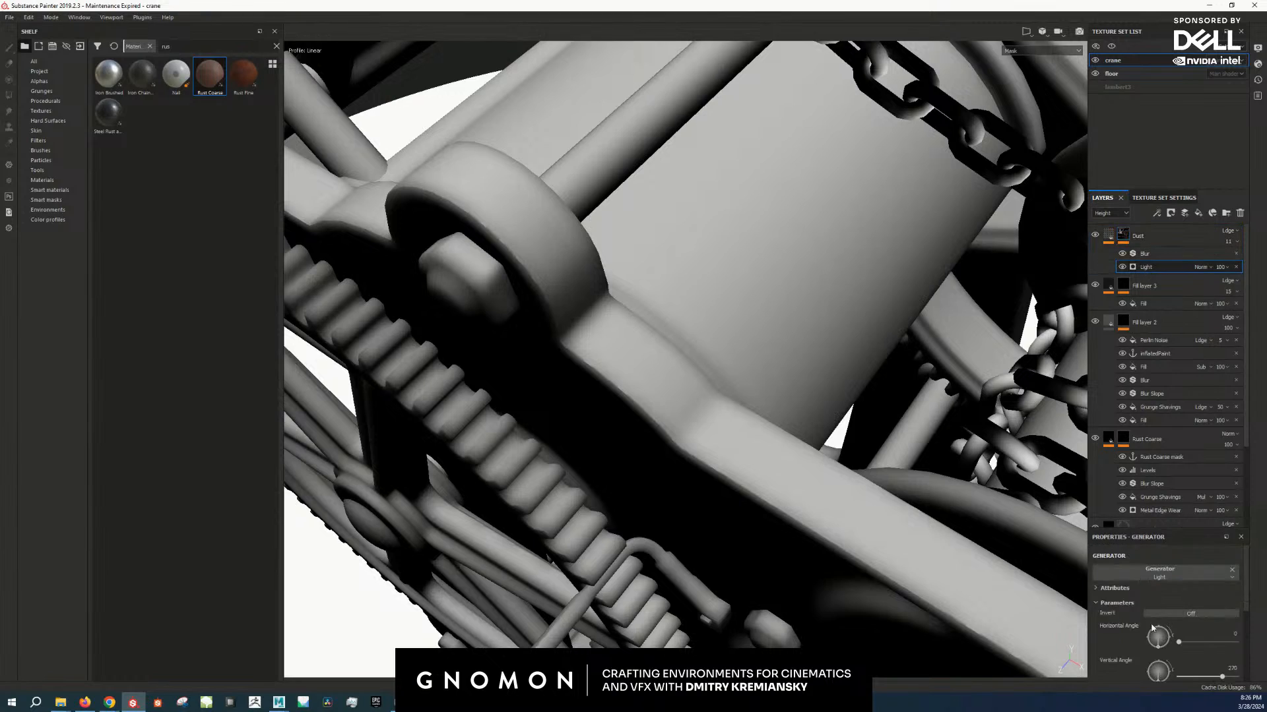
{"action": "scroll", "coordinate": [1178, 627], "scroll_direction": "down", "scroll_amount": 2}
{"action": "left_click_drag", "start_coordinate": [1136, 626], "coordinate": [1055, 623]}
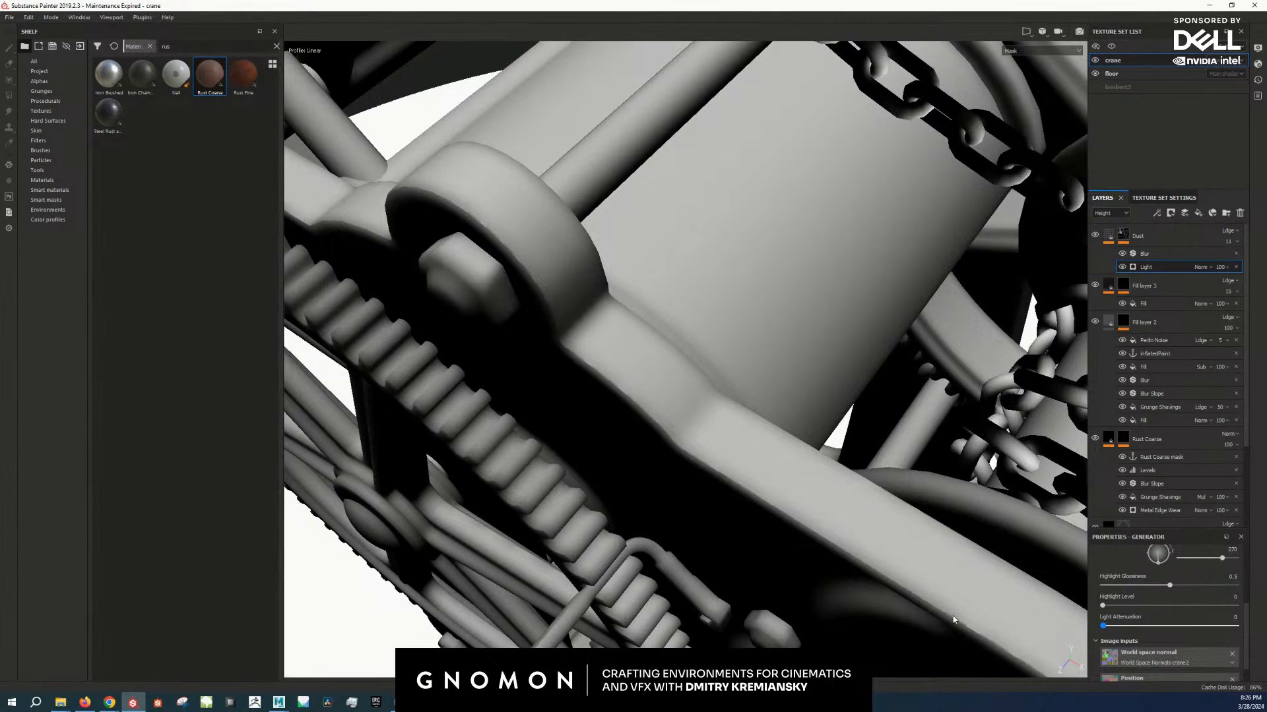
Step: Inspect the Light mask on the winding drum, chain, gear wheels and side plate edges from several angles
{"action": "right_click_drag", "start_coordinate": [817, 382], "coordinate": [698, 303], "text": "alt"}
{"action": "left_click_drag", "start_coordinate": [698, 302], "coordinate": [770, 359], "text": "alt"}
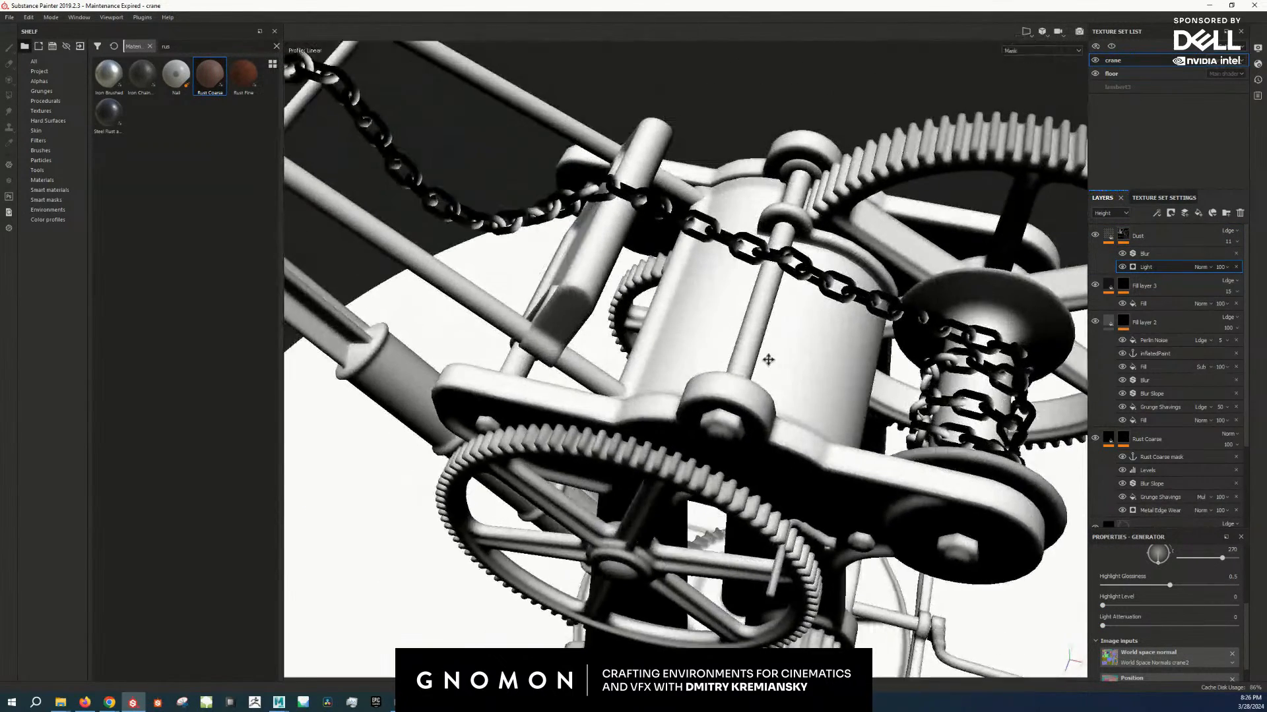
{"action": "right_click_drag", "start_coordinate": [769, 359], "coordinate": [817, 359], "text": "alt"}
{"action": "mouse_move", "coordinate": [817, 359]}
{"action": "left_mouse_down", "text": "alt"}
{"action": "mouse_move", "coordinate": [794, 361]}
{"action": "mouse_move", "coordinate": [759, 474]}
{"action": "mouse_move", "coordinate": [739, 465]}
{"action": "mouse_move", "coordinate": [737, 402]}
{"action": "left_mouse_up", "text": "alt"}
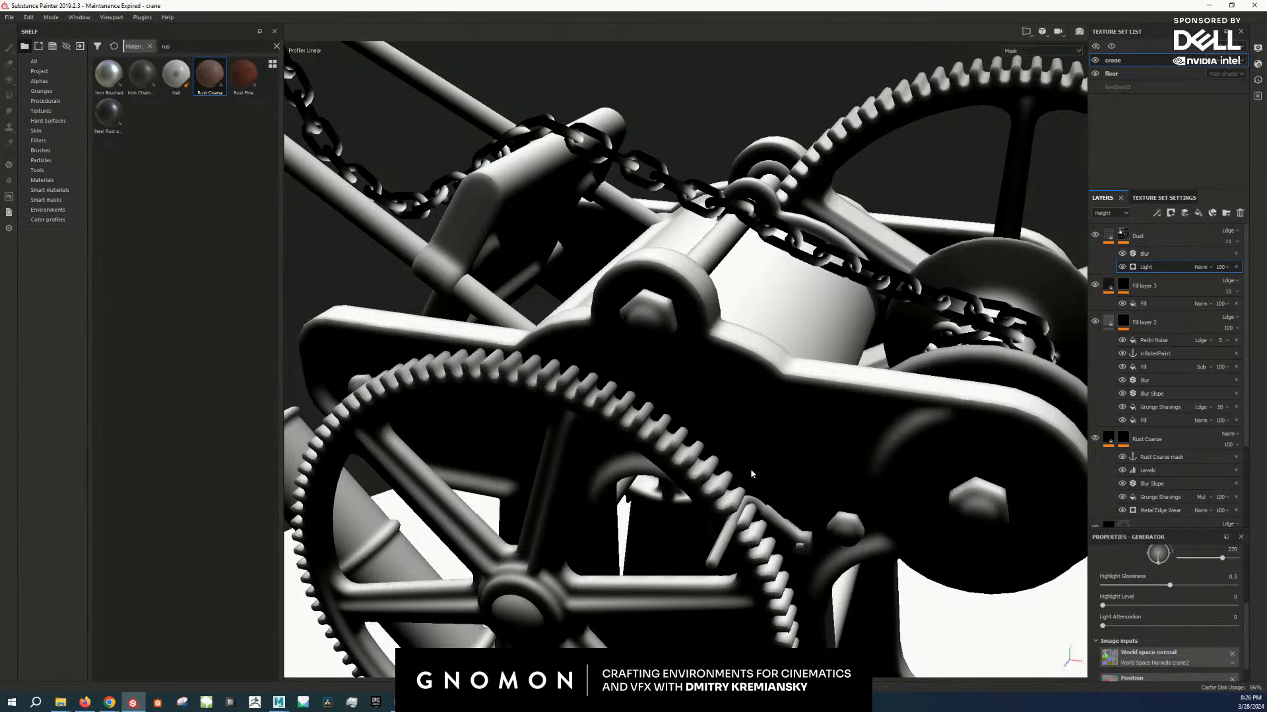
{"action": "left_click_drag", "start_coordinate": [750, 511], "coordinate": [766, 387], "text": "alt"}
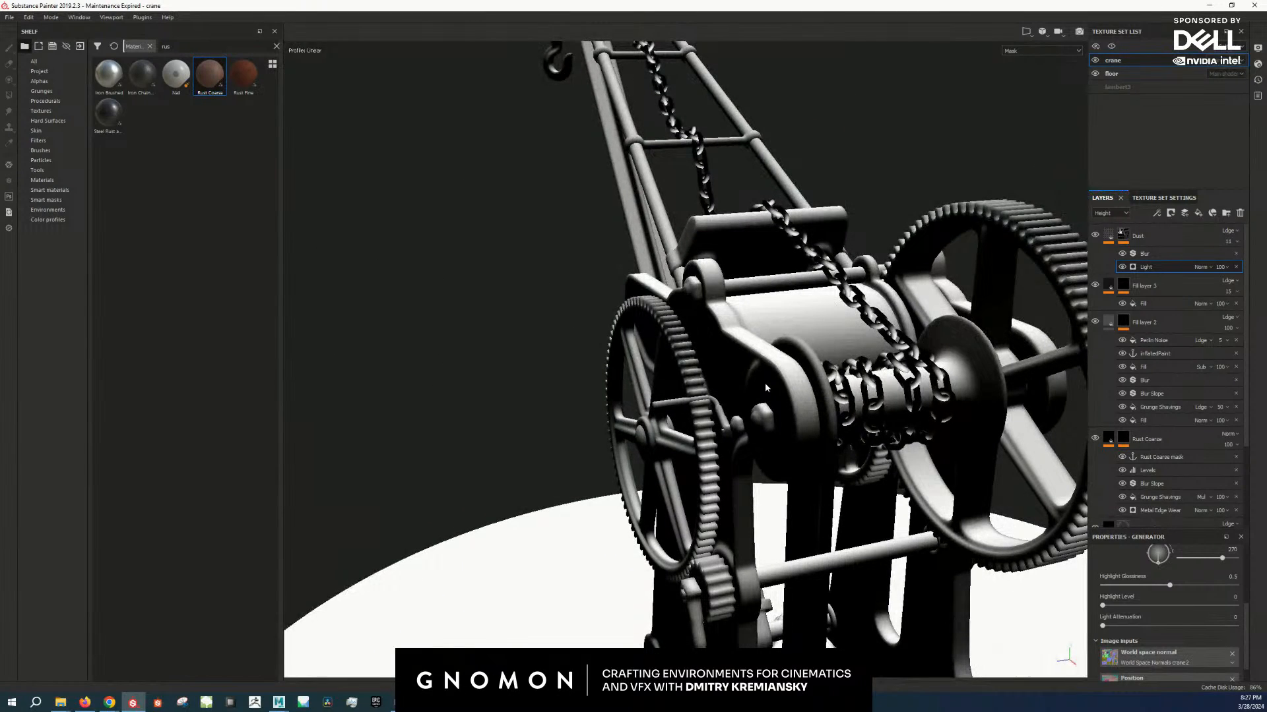
{"action": "right_click_drag", "start_coordinate": [765, 388], "coordinate": [749, 314], "text": "alt"}
{"action": "left_click_drag", "start_coordinate": [750, 314], "coordinate": [818, 310], "text": "alt"}
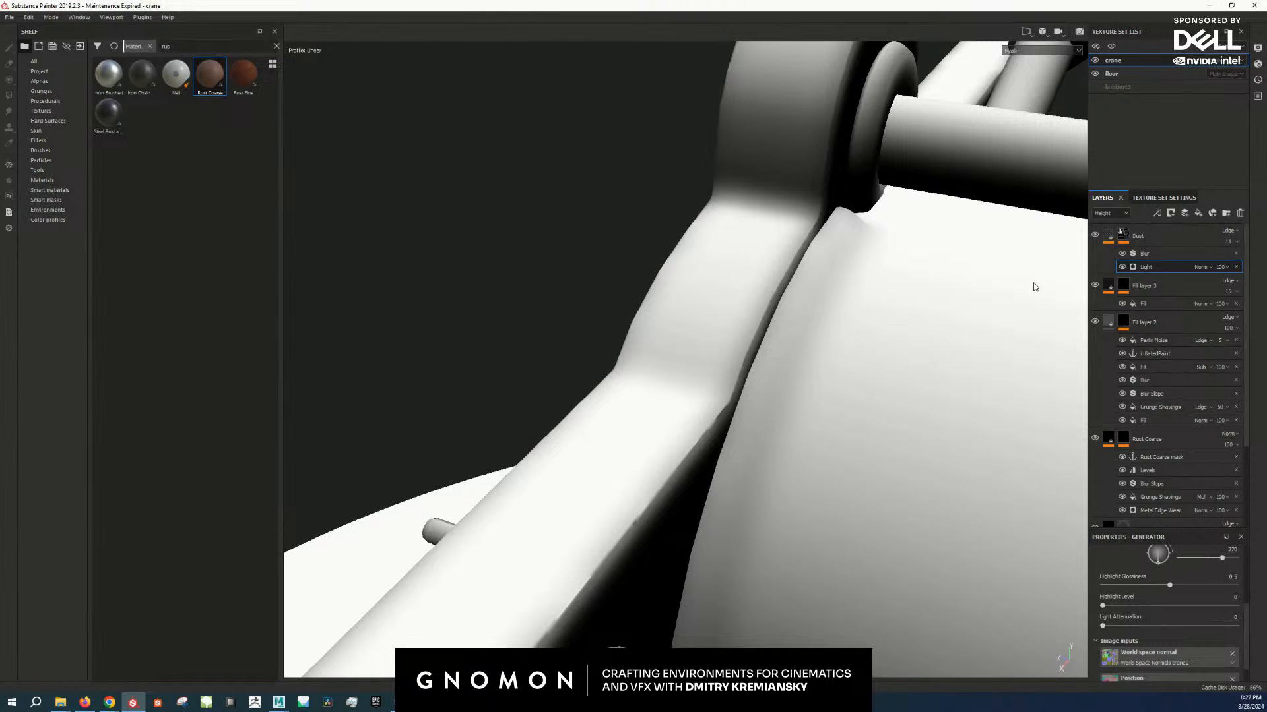
Step: Add a fill to the Dust layer's mask and use the Dust anchor point as its grayscale source
{"action": "left_click", "coordinate": [1123, 236]}
{"action": "right_click", "coordinate": [1123, 237]}
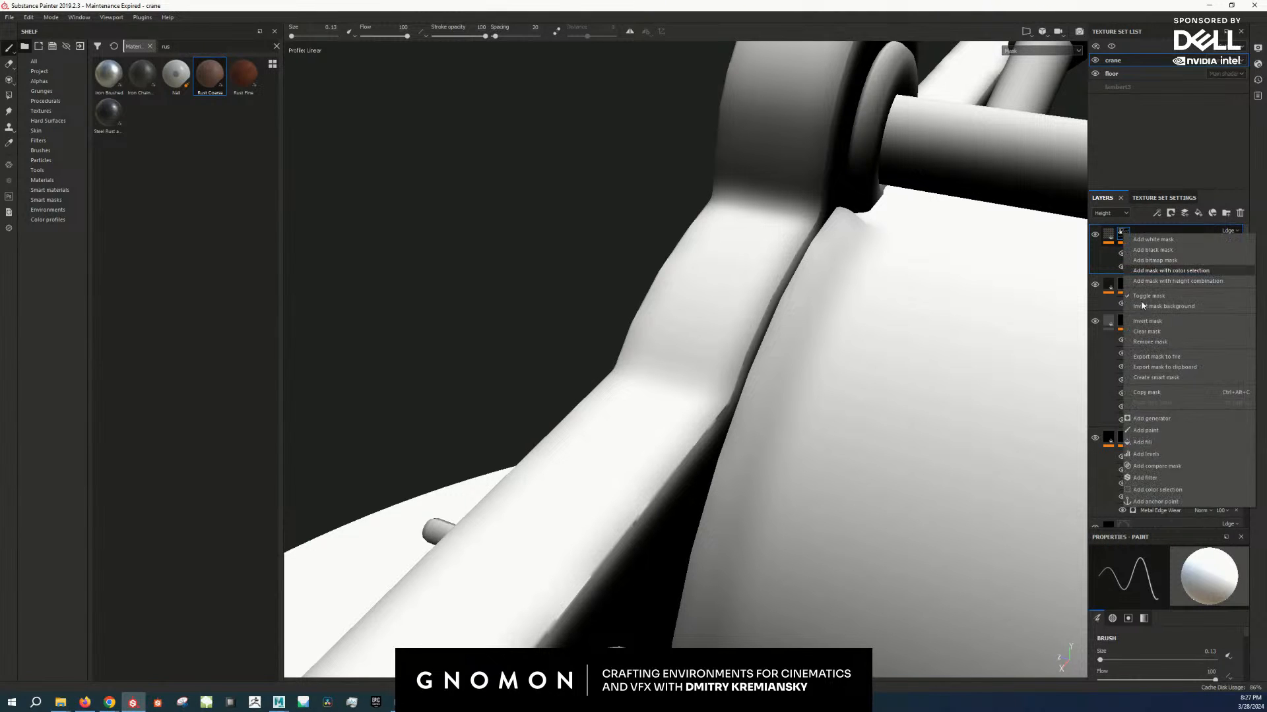
{"action": "left_click", "coordinate": [1167, 446]}
{"action": "left_click", "coordinate": [1185, 582]}
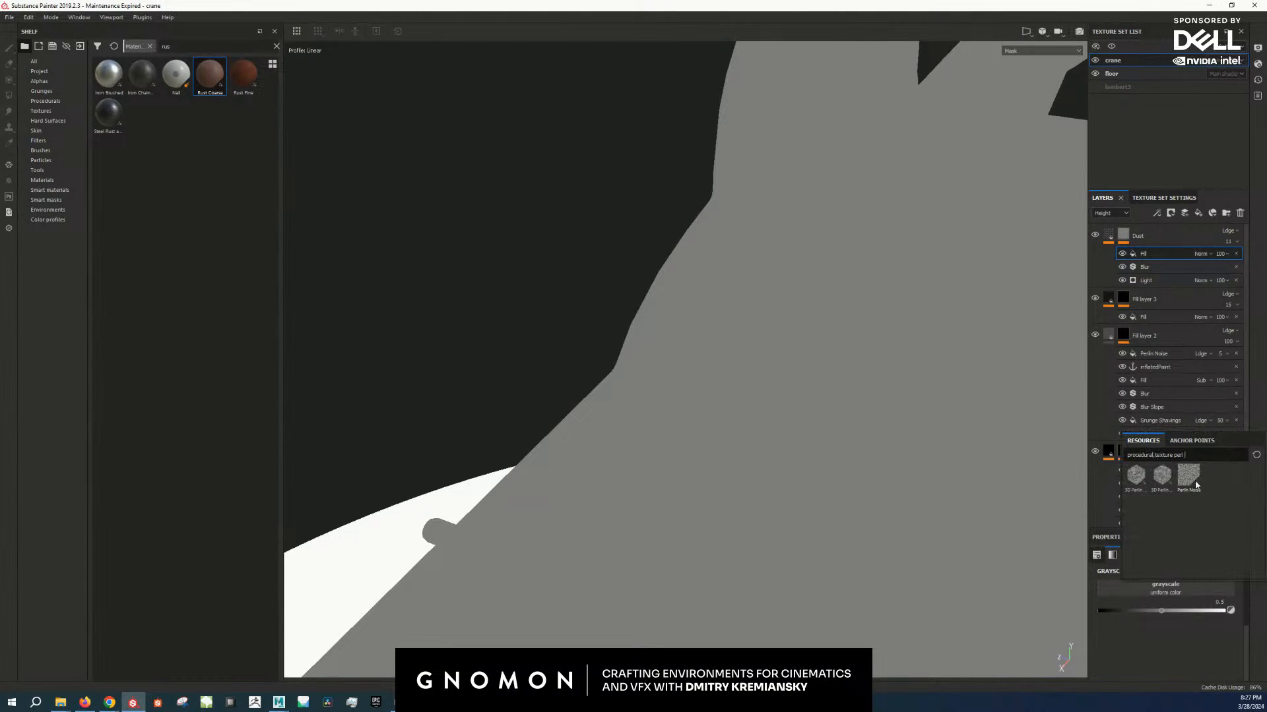
{"action": "left_click", "coordinate": [1191, 441]}
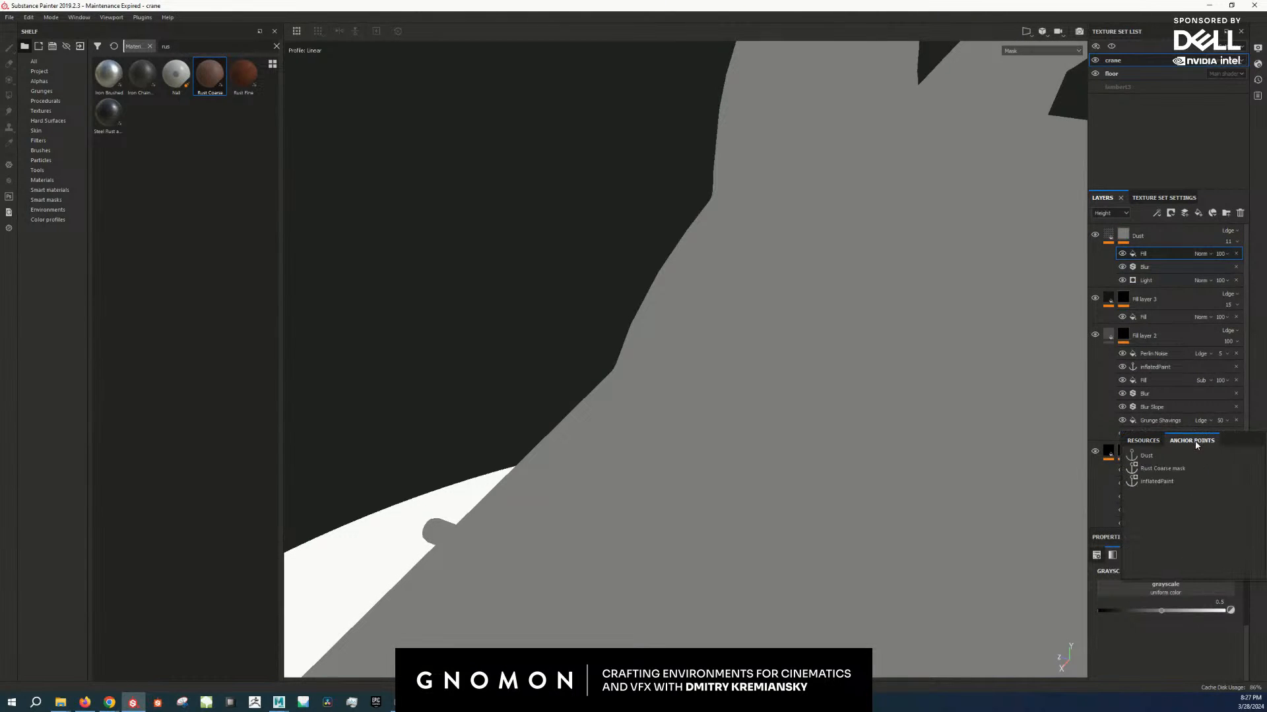
{"action": "left_click", "coordinate": [1153, 456]}
{"action": "right_click_drag", "start_coordinate": [764, 371], "coordinate": [642, 368], "text": "alt"}
{"action": "left_click_drag", "start_coordinate": [642, 367], "coordinate": [732, 360], "text": "alt"}
{"action": "right_click_drag", "start_coordinate": [732, 359], "coordinate": [713, 404], "text": "alt"}
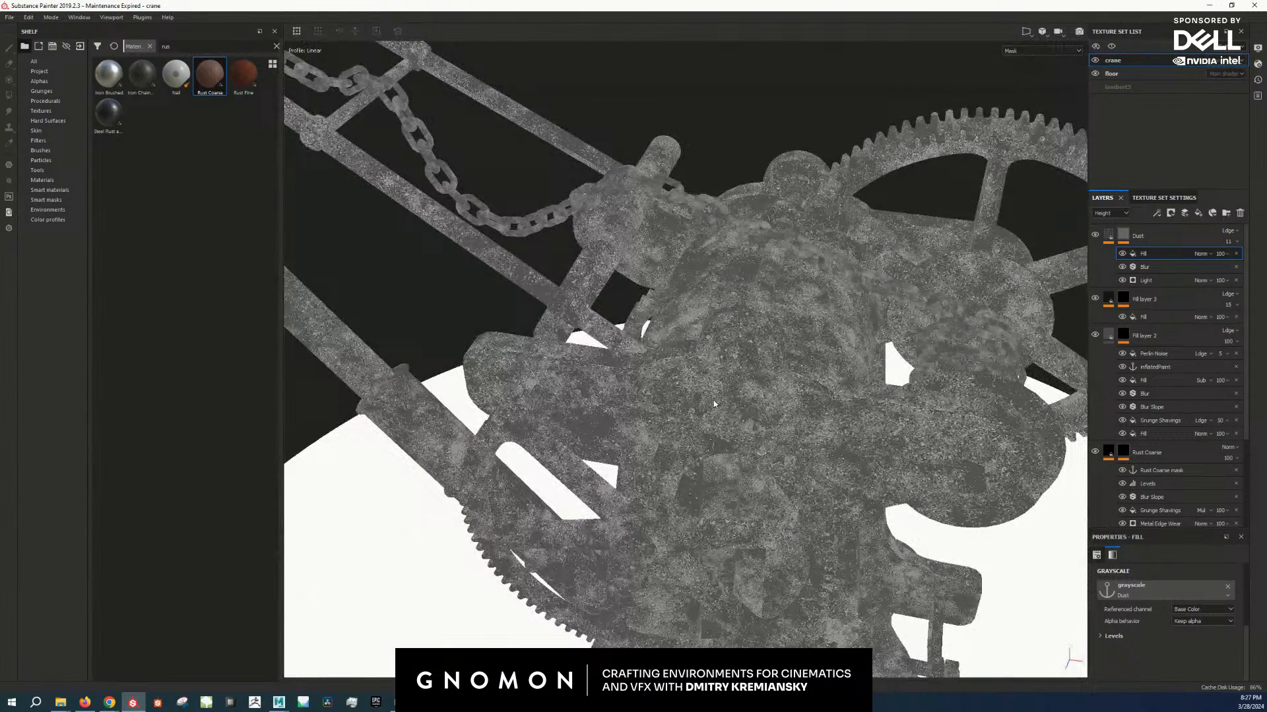
Step: Set the mask fill's blend mode to Overlay and display the material on the drum and gear wheel
{"action": "left_click", "coordinate": [1201, 253]}
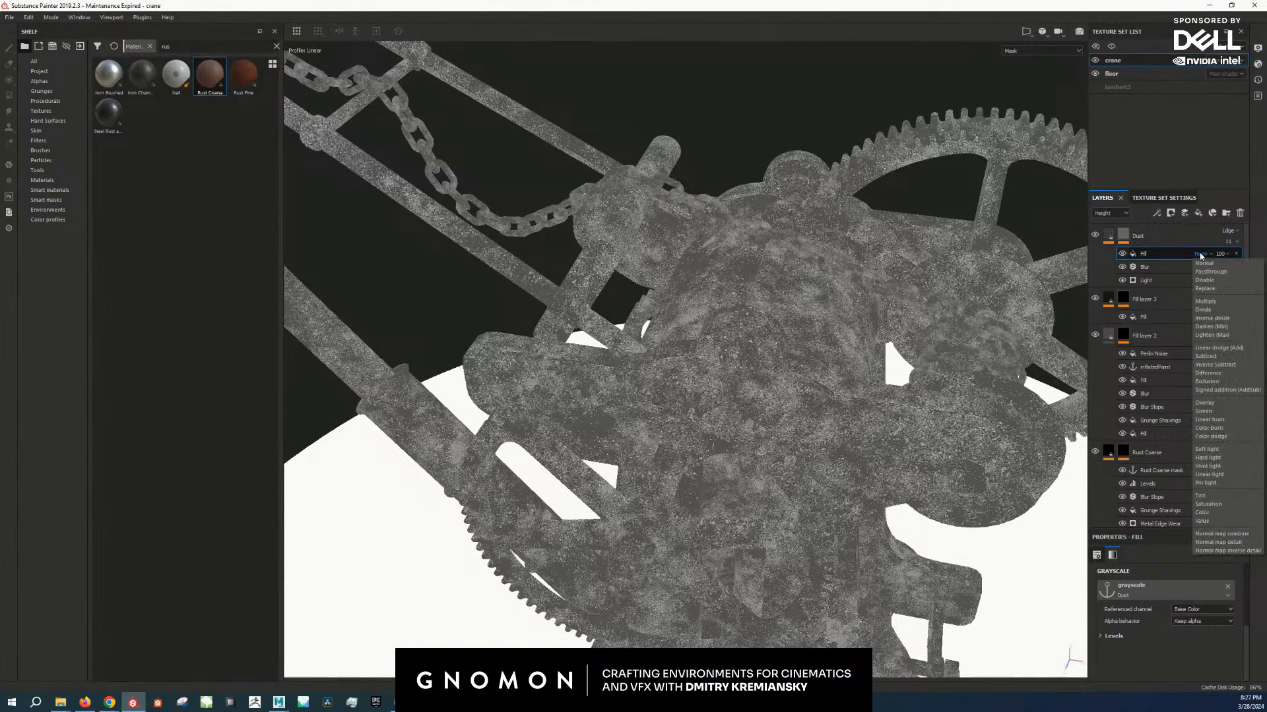
{"action": "left_click", "coordinate": [1205, 402]}
{"action": "mouse_move", "coordinate": [825, 369]}
{"action": "right_mouse_down", "text": "alt"}
{"action": "mouse_move", "coordinate": [847, 374]}
{"action": "mouse_move", "coordinate": [803, 387]}
{"action": "mouse_move", "coordinate": [791, 362]}
{"action": "mouse_move", "coordinate": [759, 379]}
{"action": "right_mouse_up", "text": "alt"}
{"action": "key", "text": "m"}
{"action": "left_click_drag", "start_coordinate": [772, 369], "coordinate": [924, 312], "text": "alt"}
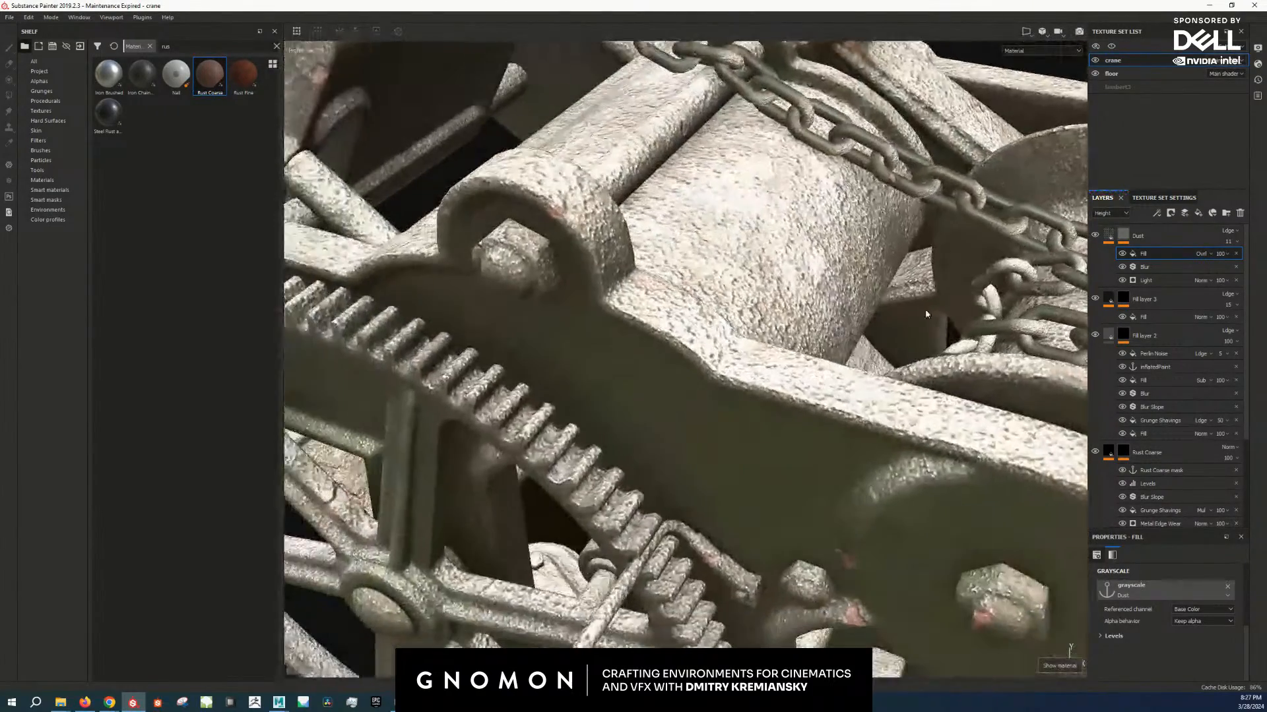
Step: Darken Color 1 of the Dust layer's Gradient filter to a muted grey-brown
{"action": "left_click", "coordinate": [1123, 236]}
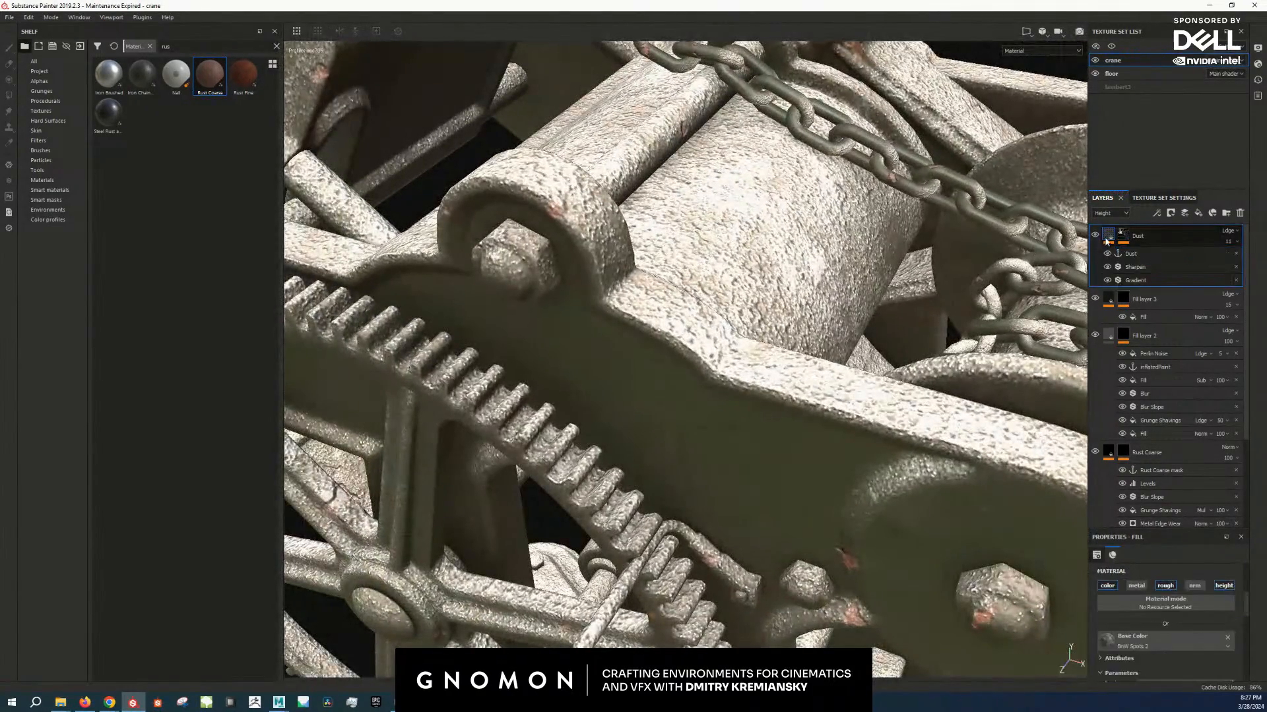
{"action": "left_click", "coordinate": [1155, 273]}
{"action": "scroll", "coordinate": [1178, 601], "scroll_direction": "down", "scroll_amount": 1}
{"action": "left_click", "coordinate": [1181, 603]}
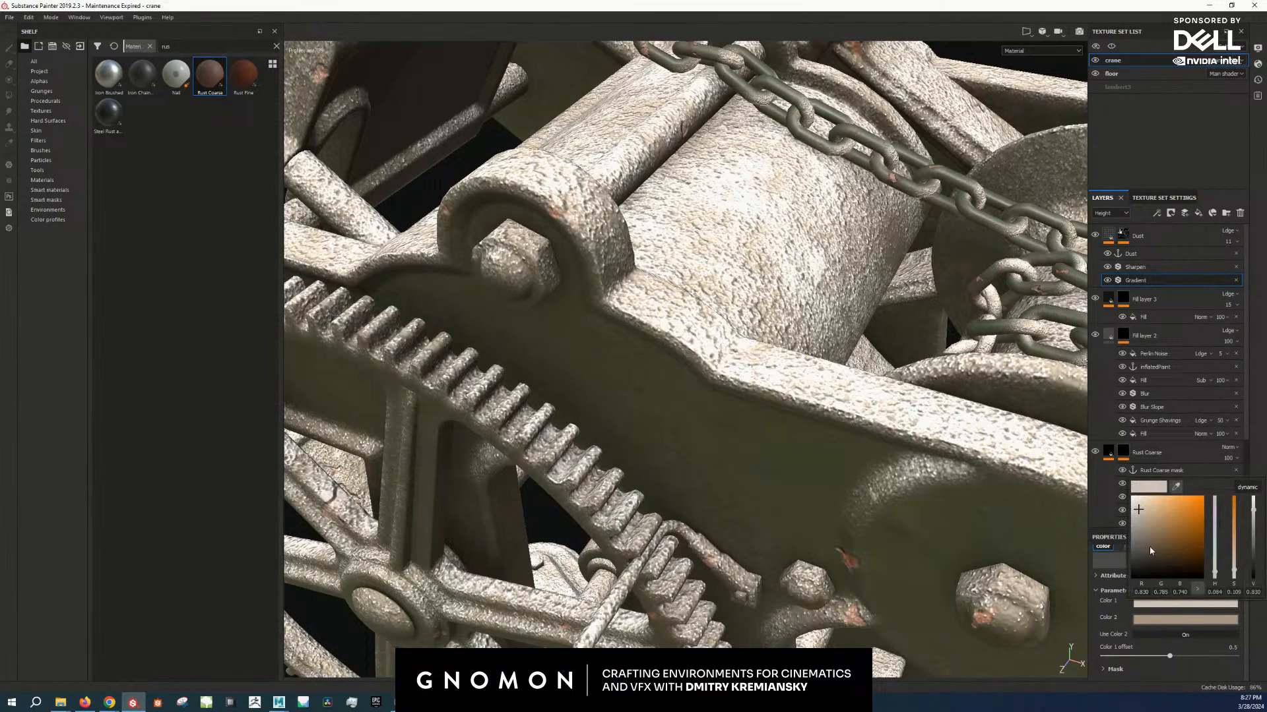
{"action": "left_click", "coordinate": [1146, 533]}
{"action": "left_click_drag", "start_coordinate": [1145, 533], "coordinate": [1143, 533]}
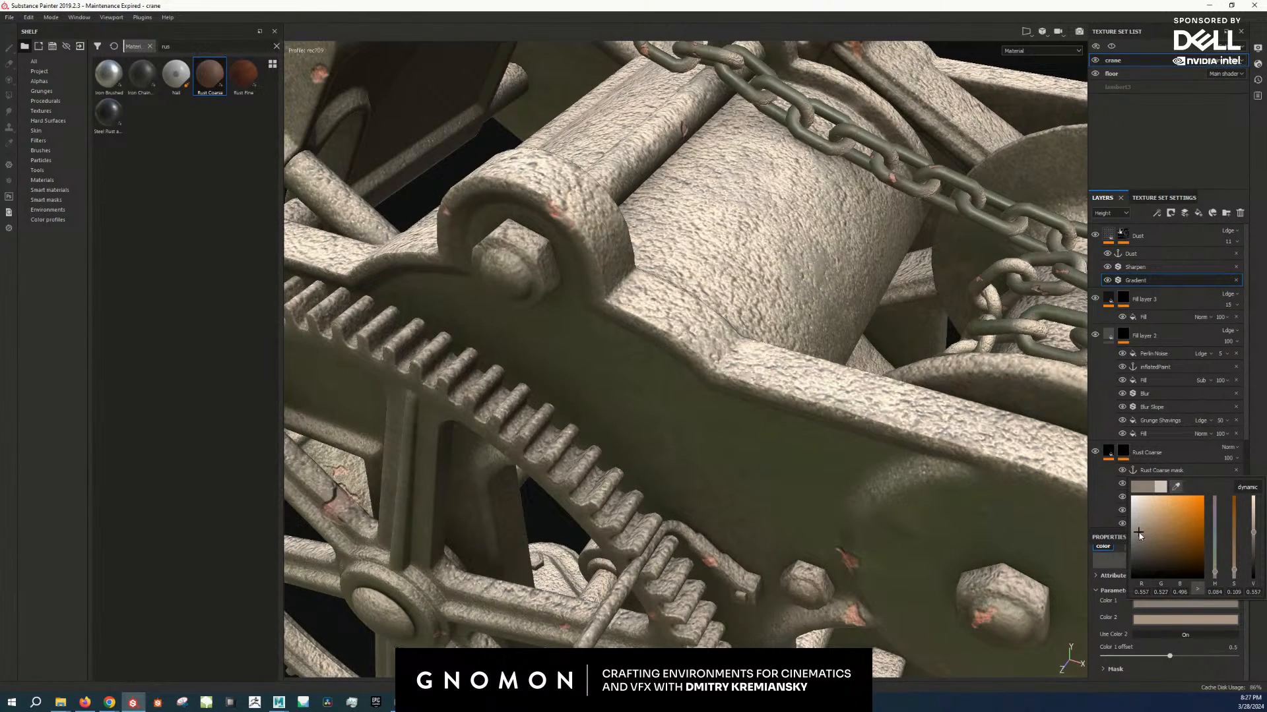
Step: With the base color displayed, make the Gradient filter's Color 1 a more neutral grey and Color 2 a darker brown
{"action": "right_click_drag", "start_coordinate": [614, 336], "coordinate": [732, 396], "text": "alt"}
{"action": "key", "text": "c"}
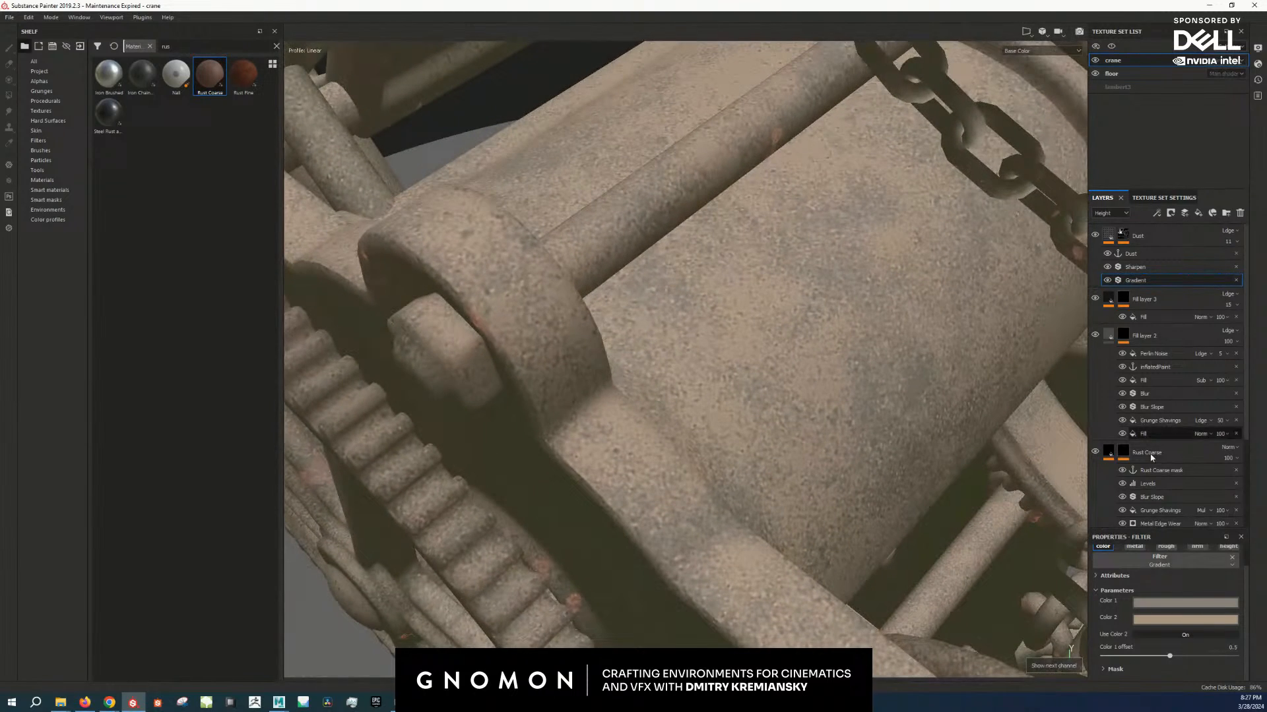
{"action": "left_click", "coordinate": [1185, 610]}
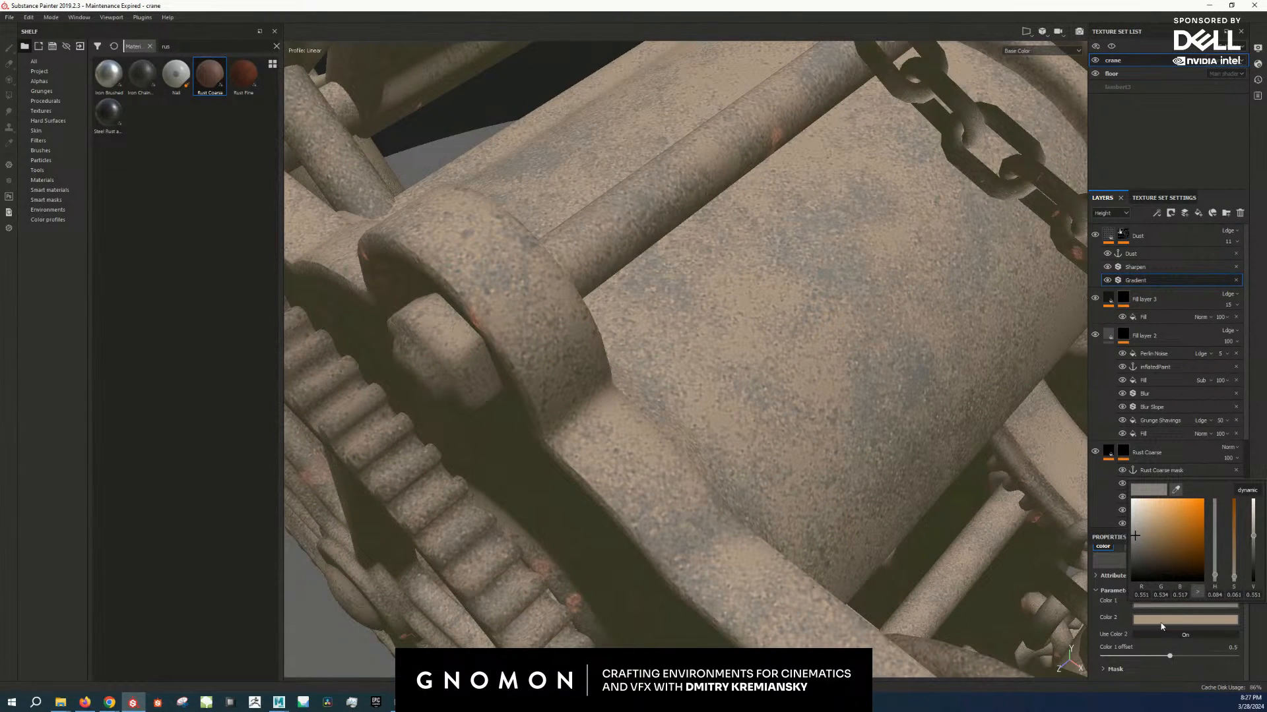
{"action": "left_click", "coordinate": [1162, 624]}
{"action": "left_click_drag", "start_coordinate": [1150, 552], "coordinate": [1151, 563]}
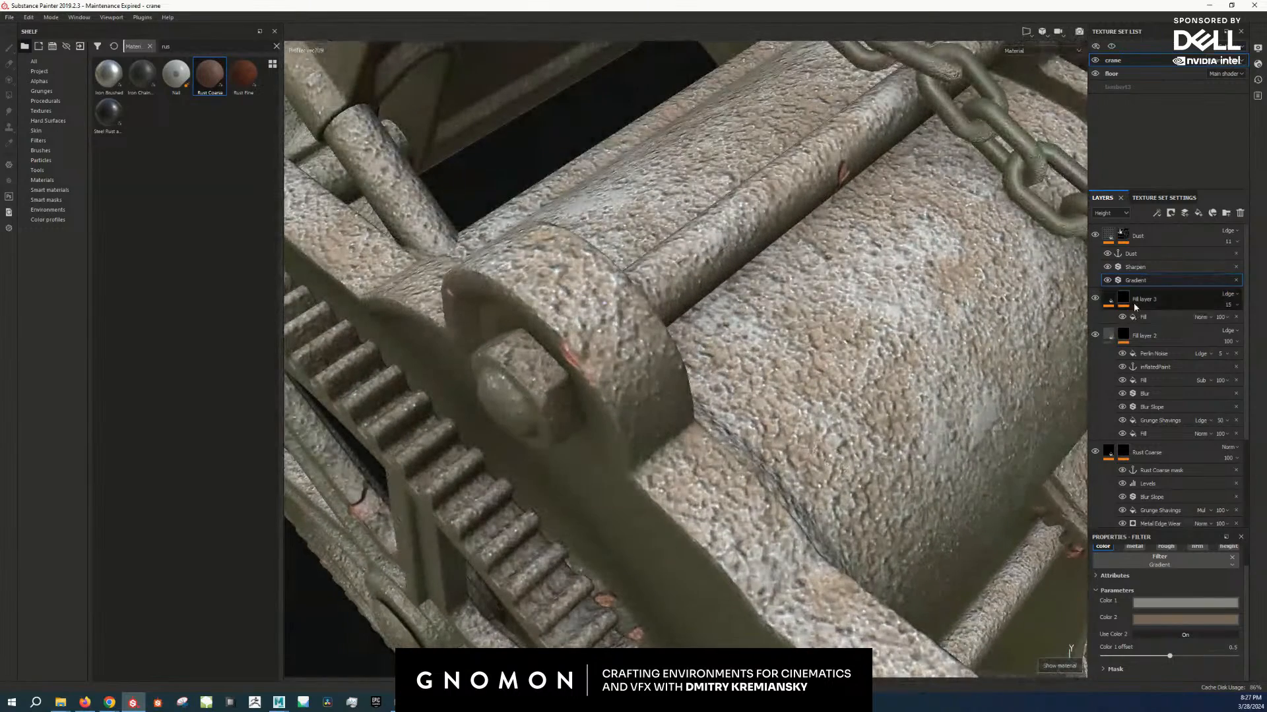
Step: Set the Dust layer's opacity in the Height channel to 5
{"action": "left_click", "coordinate": [1180, 239]}
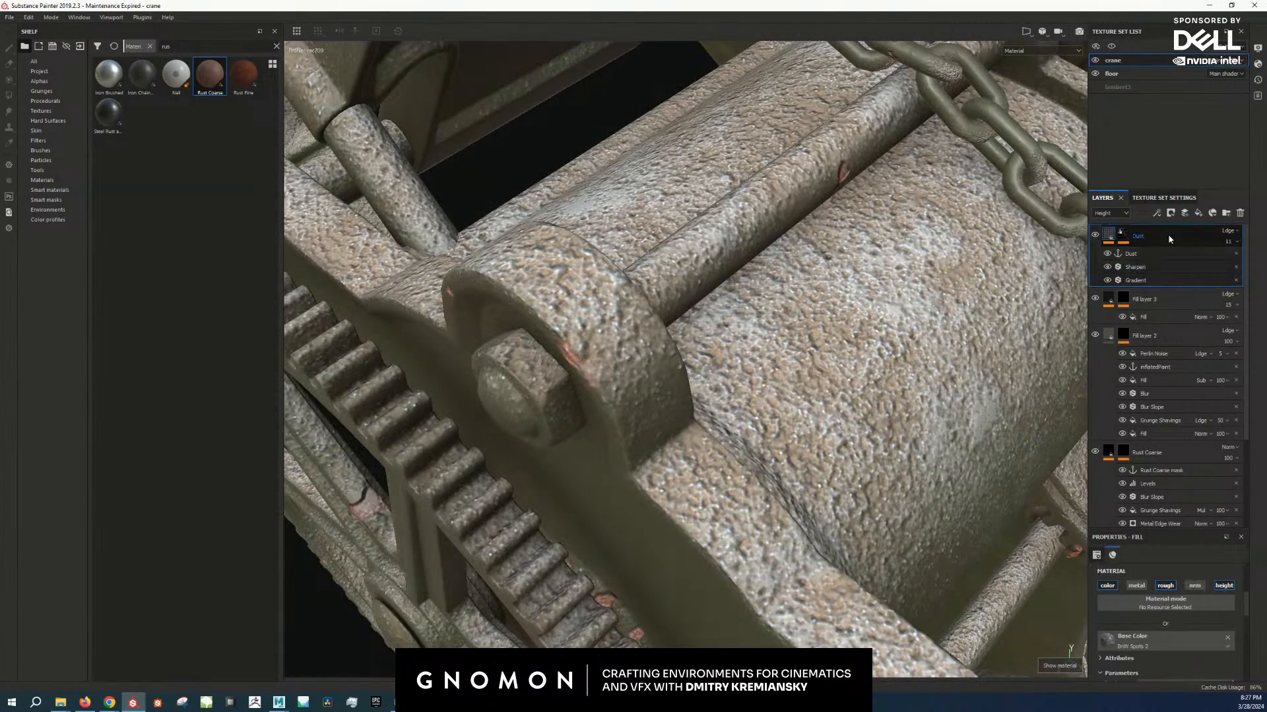
{"action": "left_click", "coordinate": [1228, 243]}
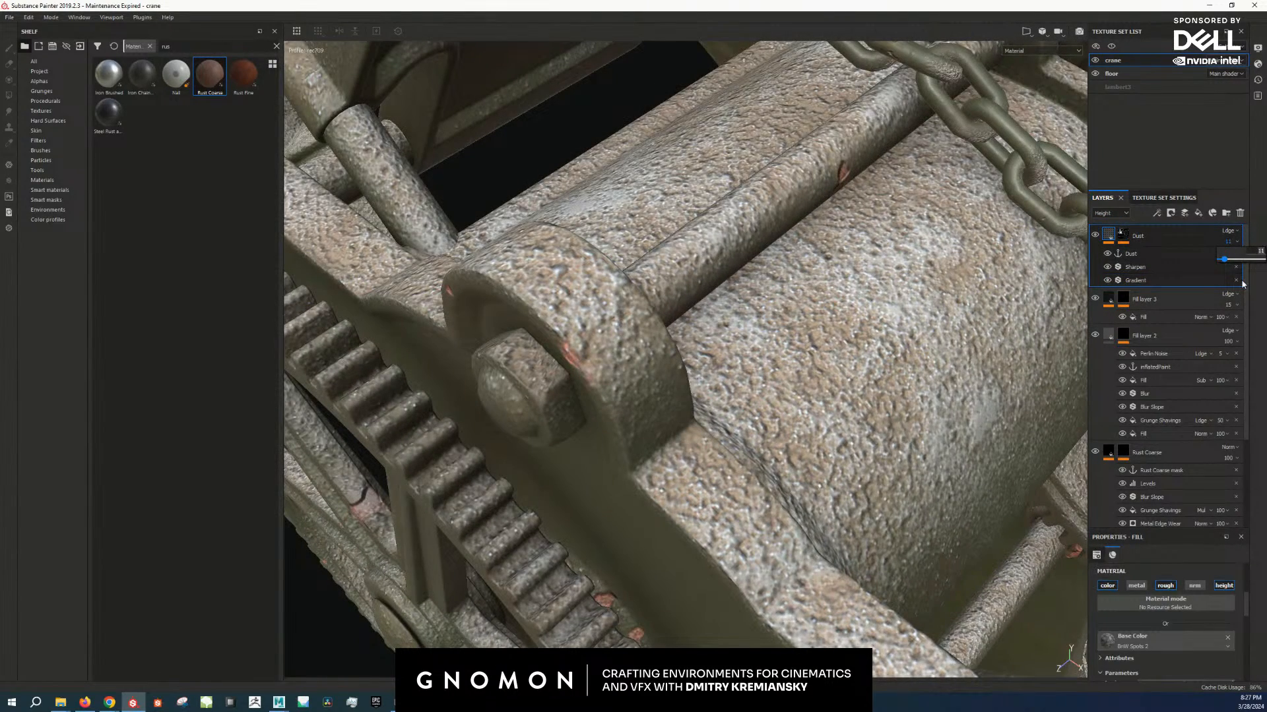
{"action": "type", "text": "5"}
{"action": "key", "text": "Return"}
Step: Examine the dust relief on the drum, side plate and gear wheel from several angles and distances
{"action": "right_click_drag", "start_coordinate": [666, 317], "coordinate": [571, 352], "text": "alt"}
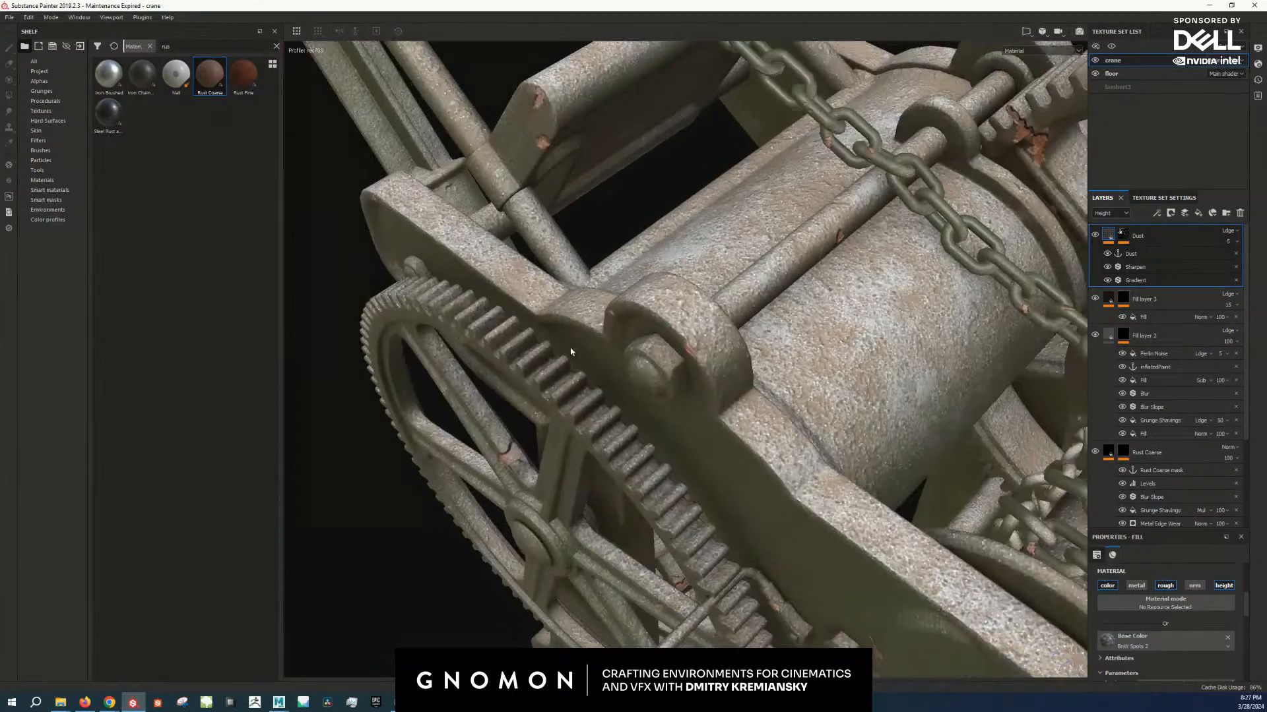
{"action": "left_click_drag", "start_coordinate": [571, 352], "coordinate": [830, 376], "text": "alt"}
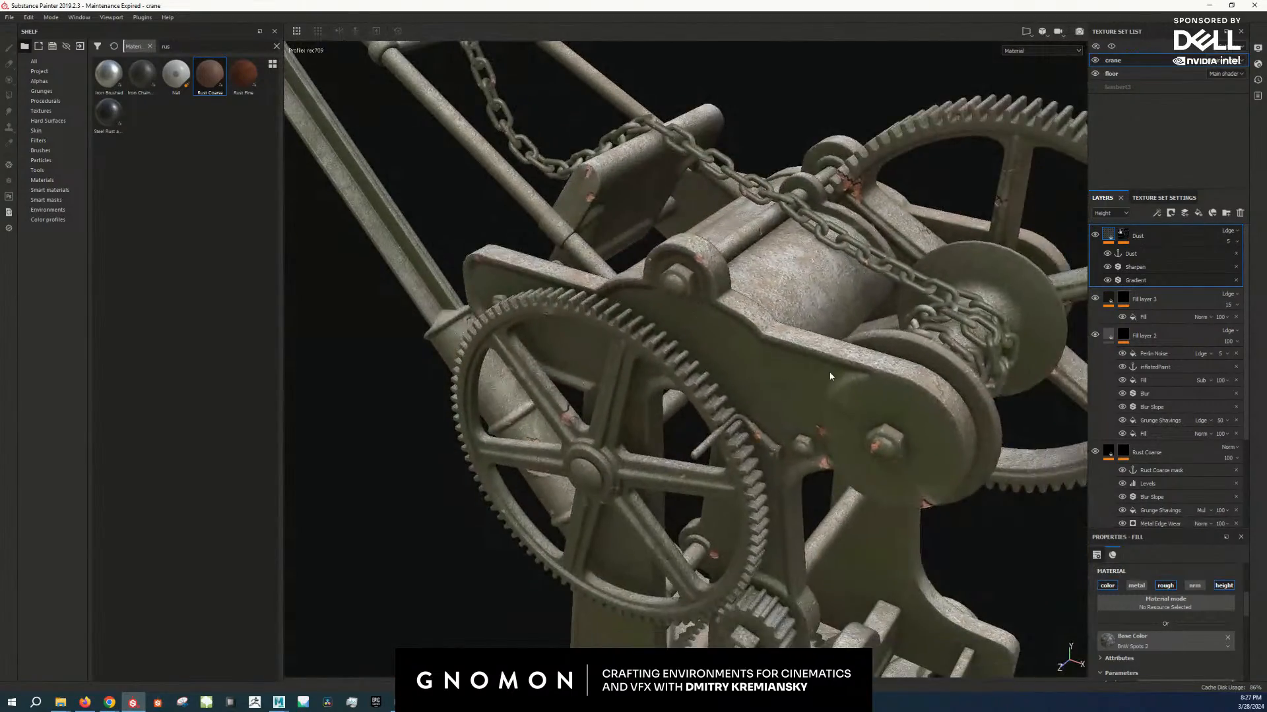
{"action": "right_click_drag", "start_coordinate": [830, 377], "coordinate": [759, 409], "text": "alt"}
{"action": "left_click_drag", "start_coordinate": [759, 409], "coordinate": [768, 402], "text": "alt"}
{"action": "right_click_drag", "start_coordinate": [769, 403], "coordinate": [884, 284], "text": "alt"}
{"action": "middle_click_drag", "start_coordinate": [884, 283], "coordinate": [818, 369], "text": "alt"}
{"action": "left_click_drag", "start_coordinate": [818, 370], "coordinate": [840, 330], "text": "alt"}
{"action": "right_click_drag", "start_coordinate": [840, 331], "coordinate": [887, 297], "text": "alt"}
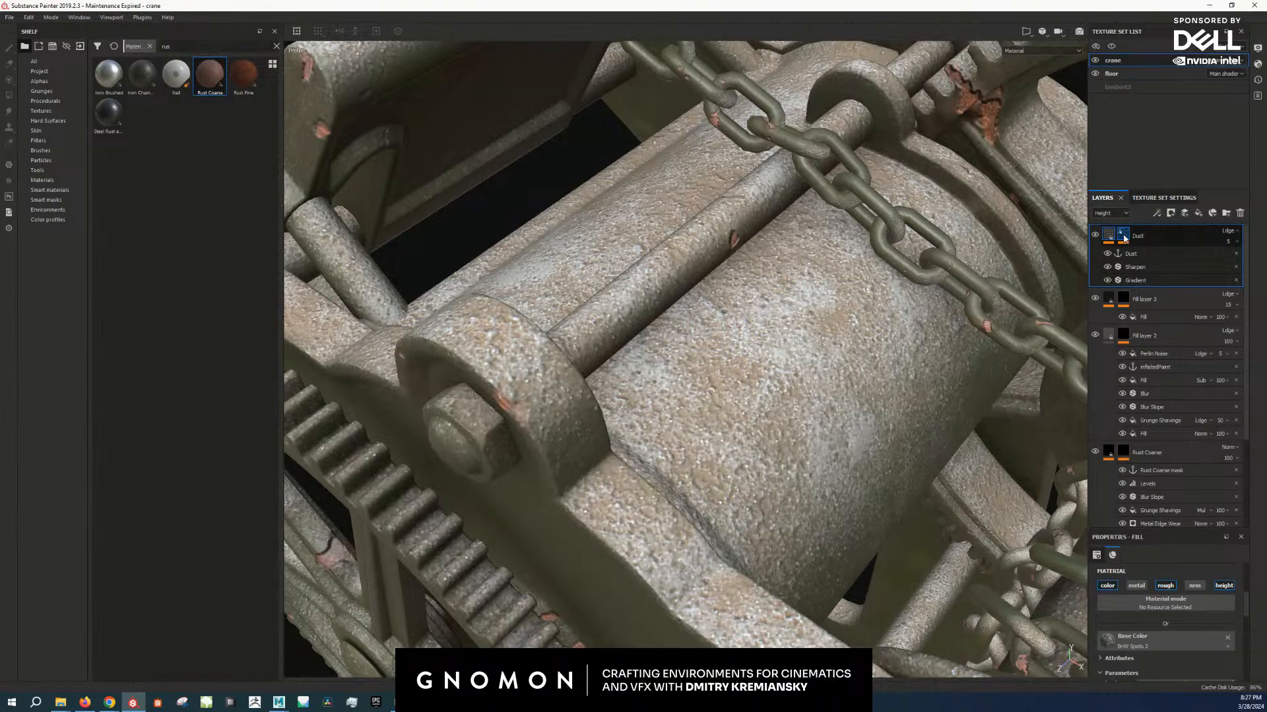
Step: Display the Dust layer's mask, select its anchor-based fill and examine the speckling on the drum
{"action": "left_click", "coordinate": [1124, 236], "text": "alt"}
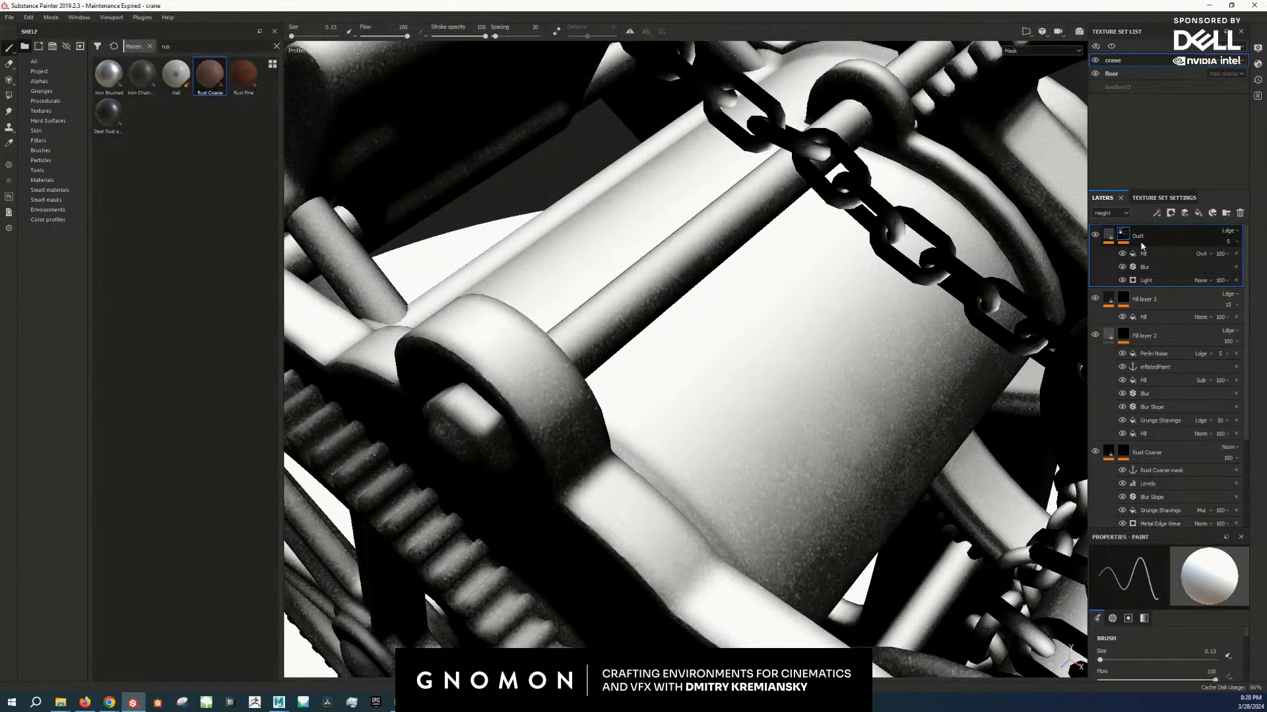
{"action": "left_click", "coordinate": [1157, 256]}
{"action": "left_click_drag", "start_coordinate": [818, 310], "coordinate": [884, 331], "text": "alt"}
{"action": "middle_click_drag", "start_coordinate": [885, 331], "coordinate": [876, 356], "text": "alt"}
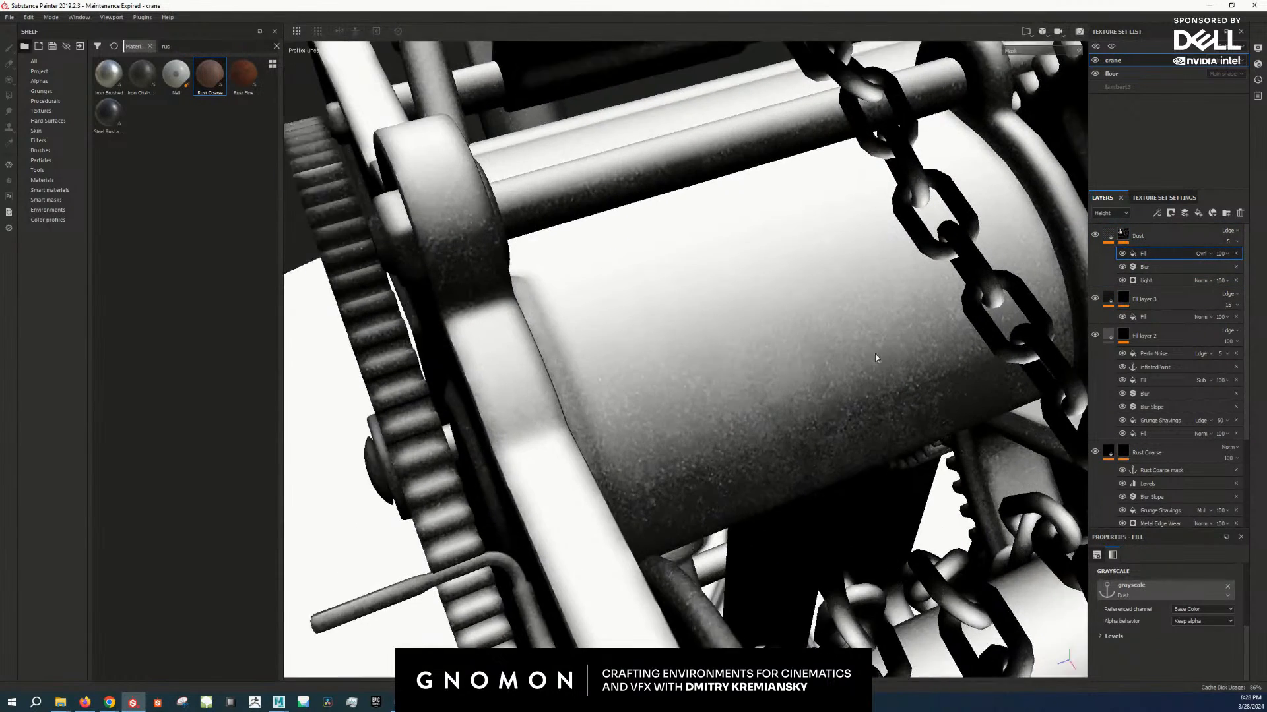
{"action": "left_click_drag", "start_coordinate": [875, 356], "coordinate": [832, 401], "text": "alt"}
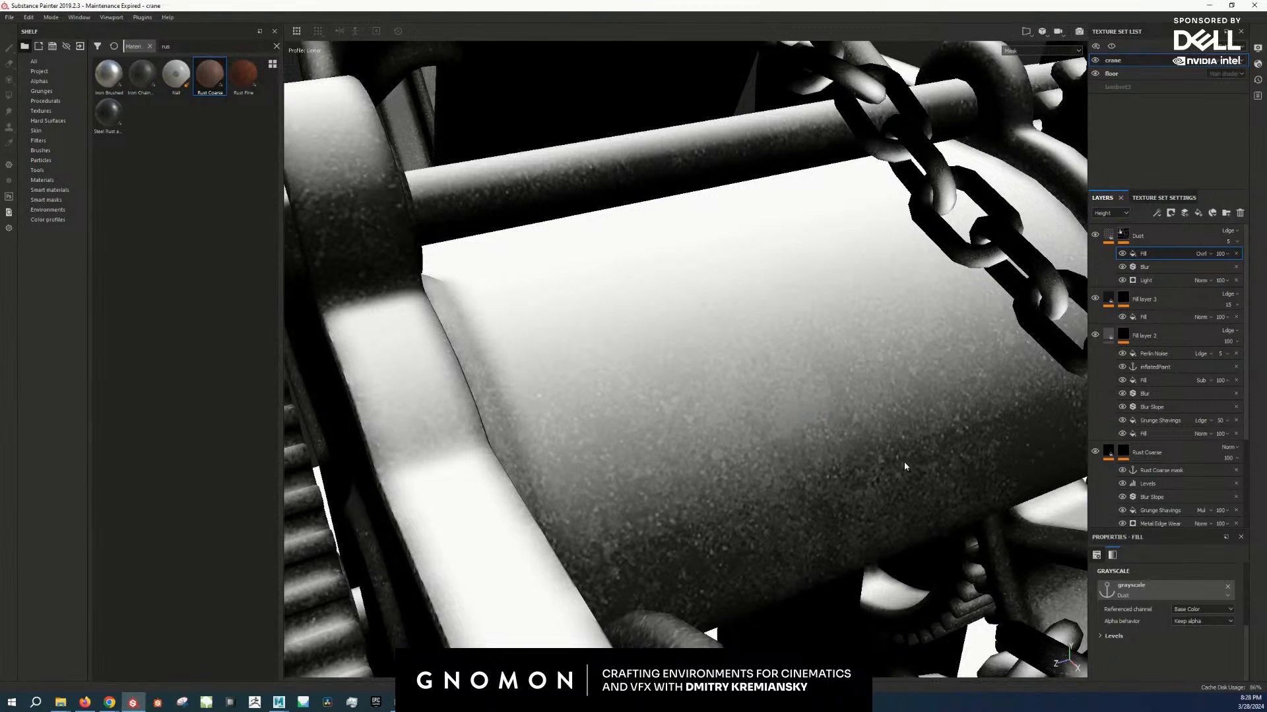
{"action": "scroll", "coordinate": [955, 482], "scroll_direction": "down", "scroll_amount": 5}
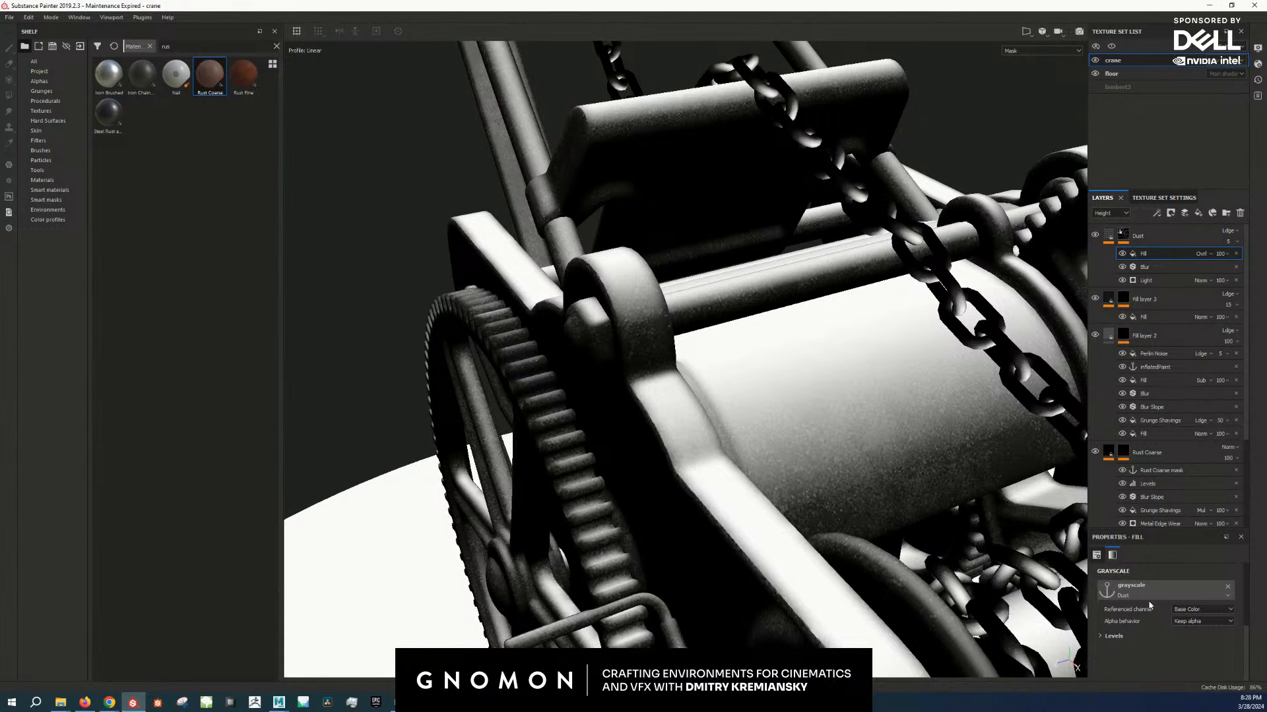
Step: Open the anchor-based fill's Levels settings and check the available channel options
{"action": "left_click", "coordinate": [1144, 633]}
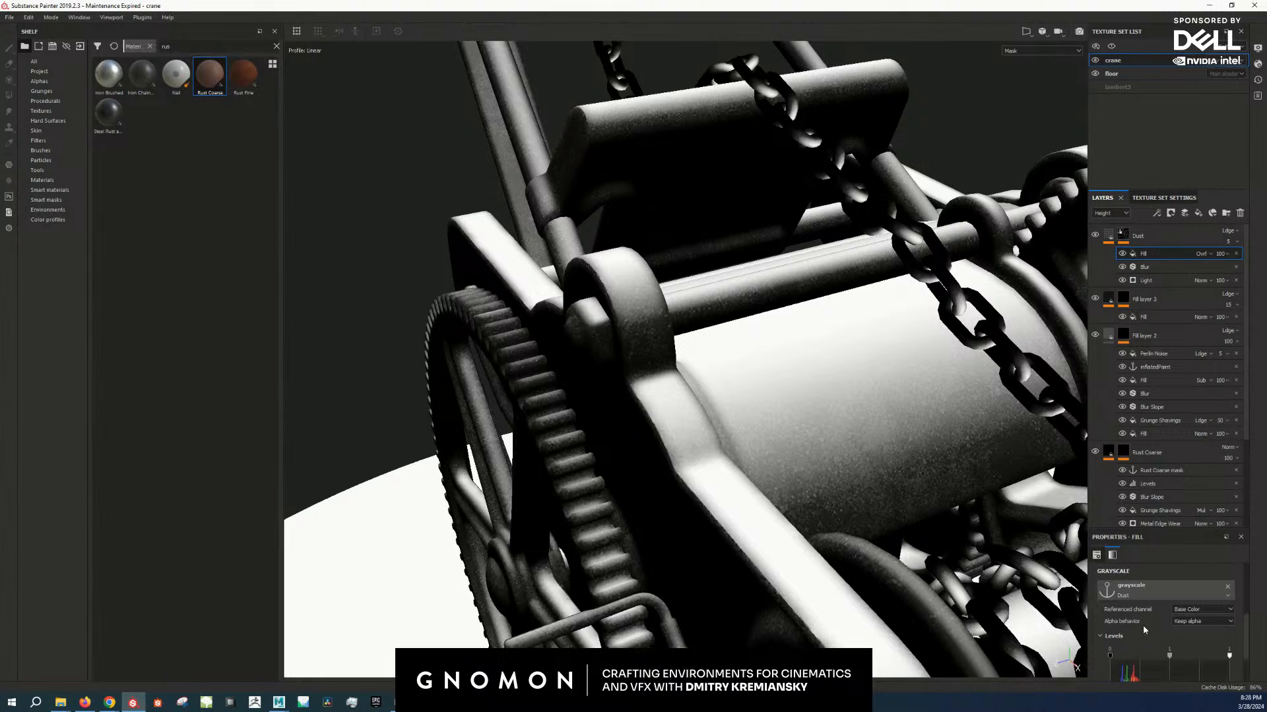
{"action": "scroll", "coordinate": [1161, 627], "scroll_direction": "down", "scroll_amount": 2}
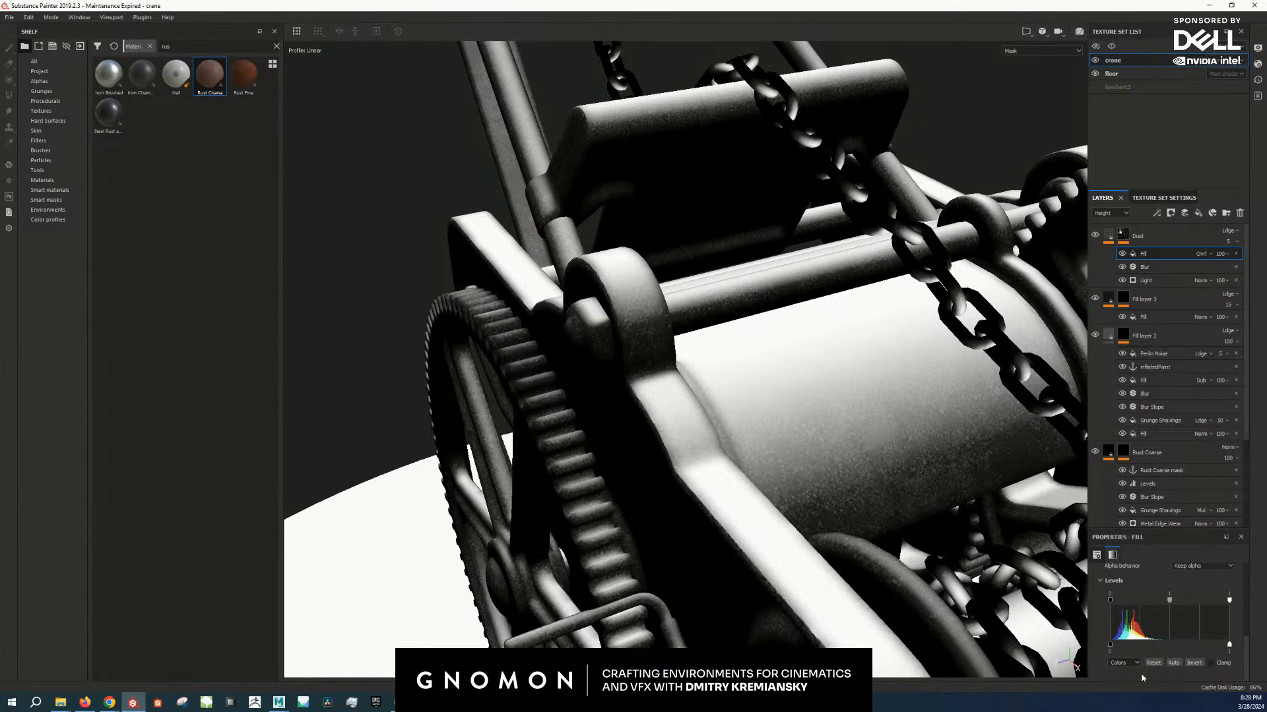
{"action": "left_click", "coordinate": [1122, 665]}
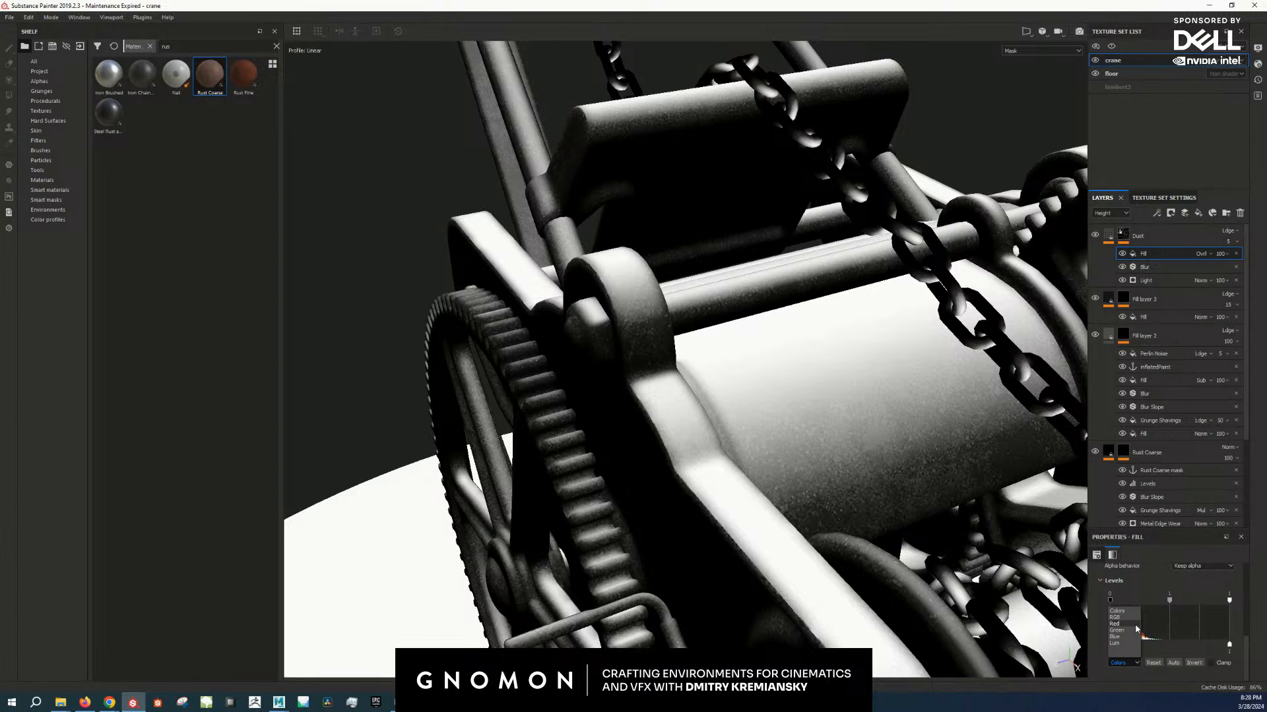
{"action": "left_click", "coordinate": [1156, 255]}
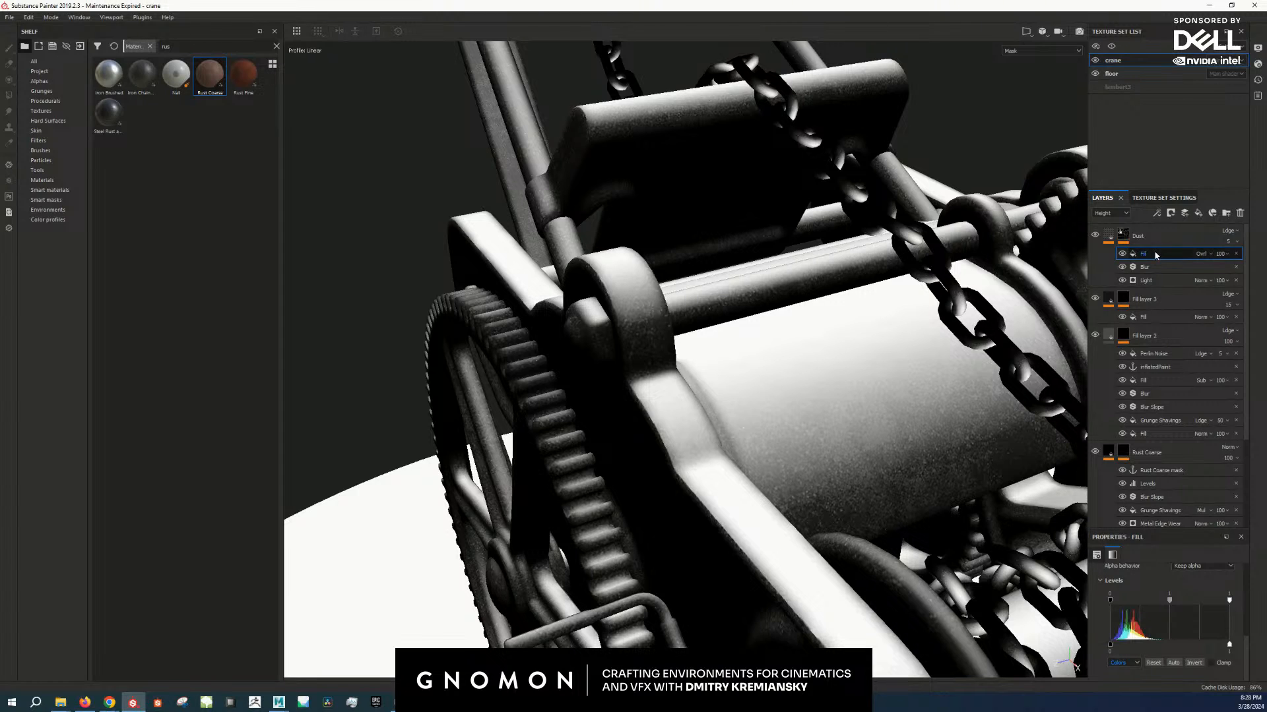
Step: Add a Levels effect to the Dust layer's mask and raise its black input point to about 0.23
{"action": "right_click", "coordinate": [1122, 235]}
{"action": "left_click", "coordinate": [1182, 457]}
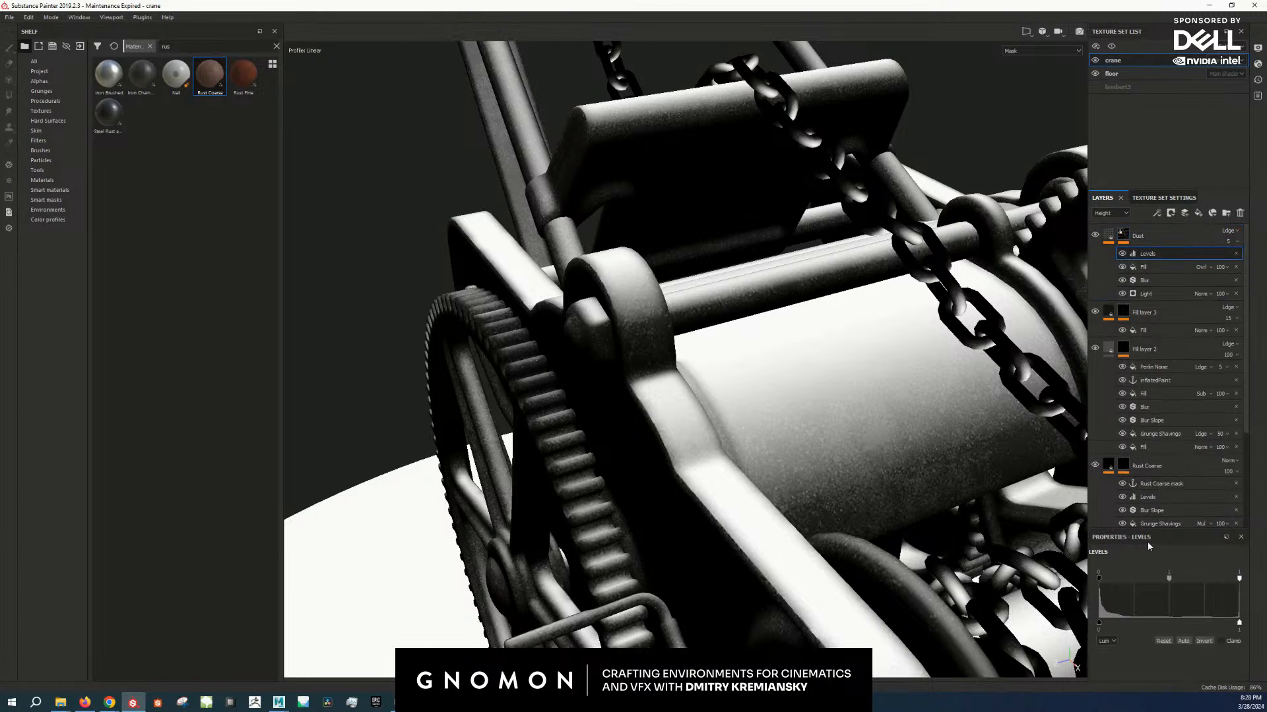
{"action": "left_click_drag", "start_coordinate": [1102, 577], "coordinate": [1131, 579]}
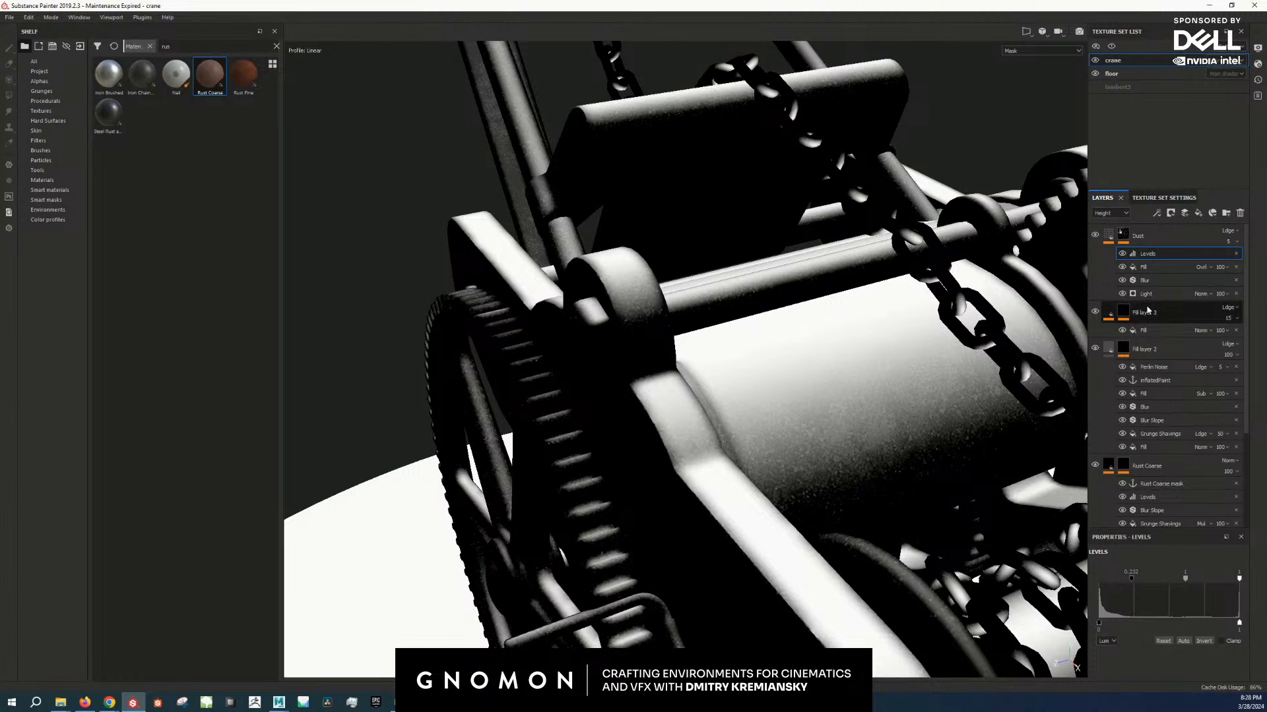
Step: Tighten the Dust mask's Levels by raising the black input point to about 0.41 and lowering the white input point
{"action": "left_click", "coordinate": [1158, 271]}
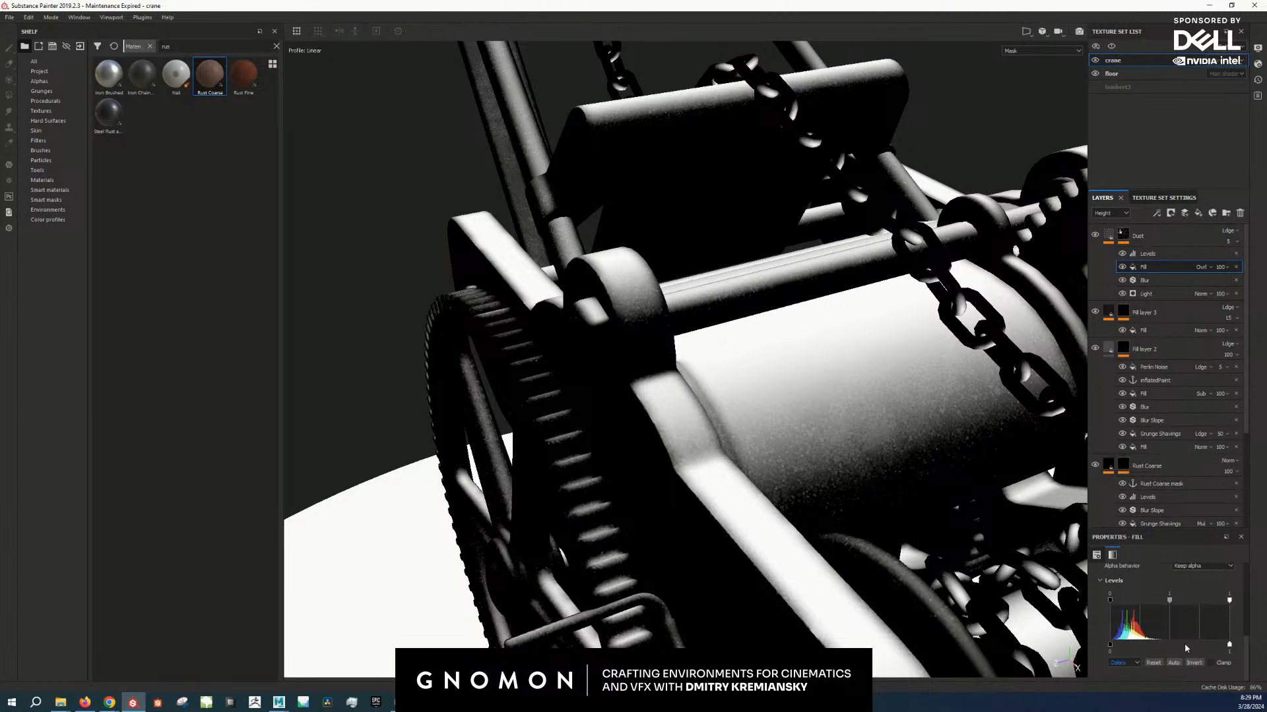
{"action": "scroll", "coordinate": [1161, 611], "scroll_direction": "up", "scroll_amount": 3}
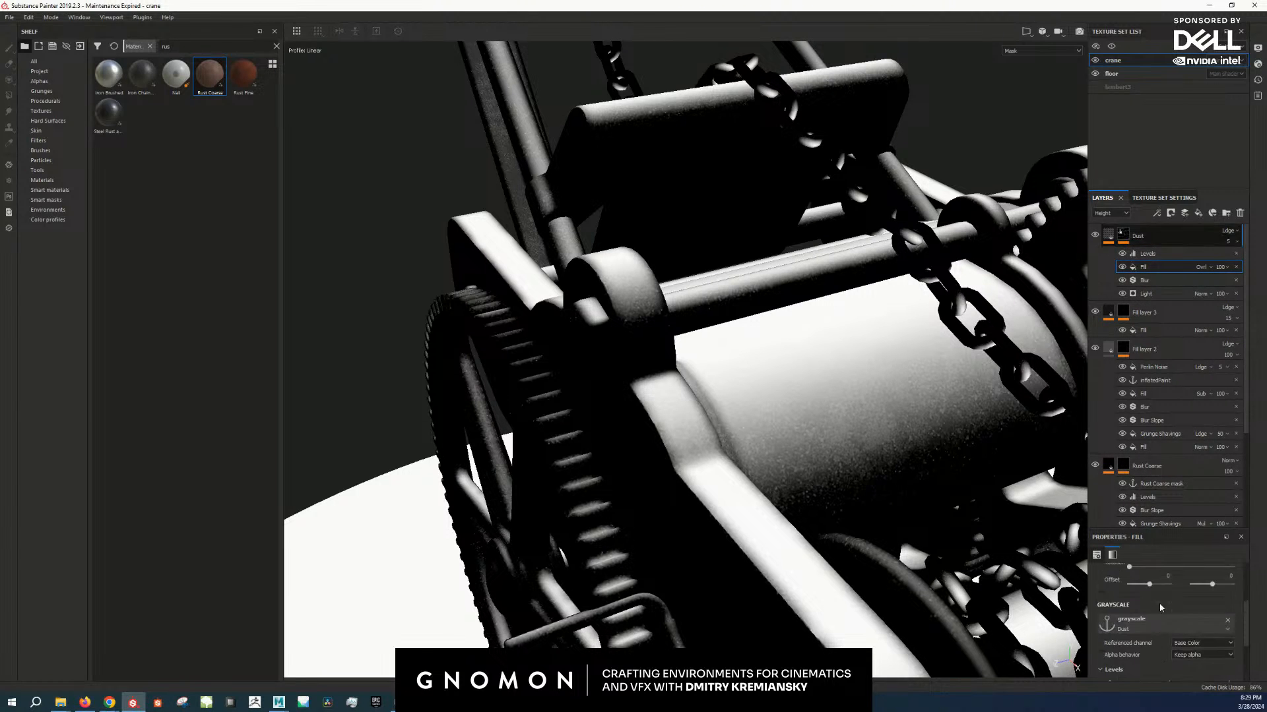
{"action": "left_click", "coordinate": [1158, 256]}
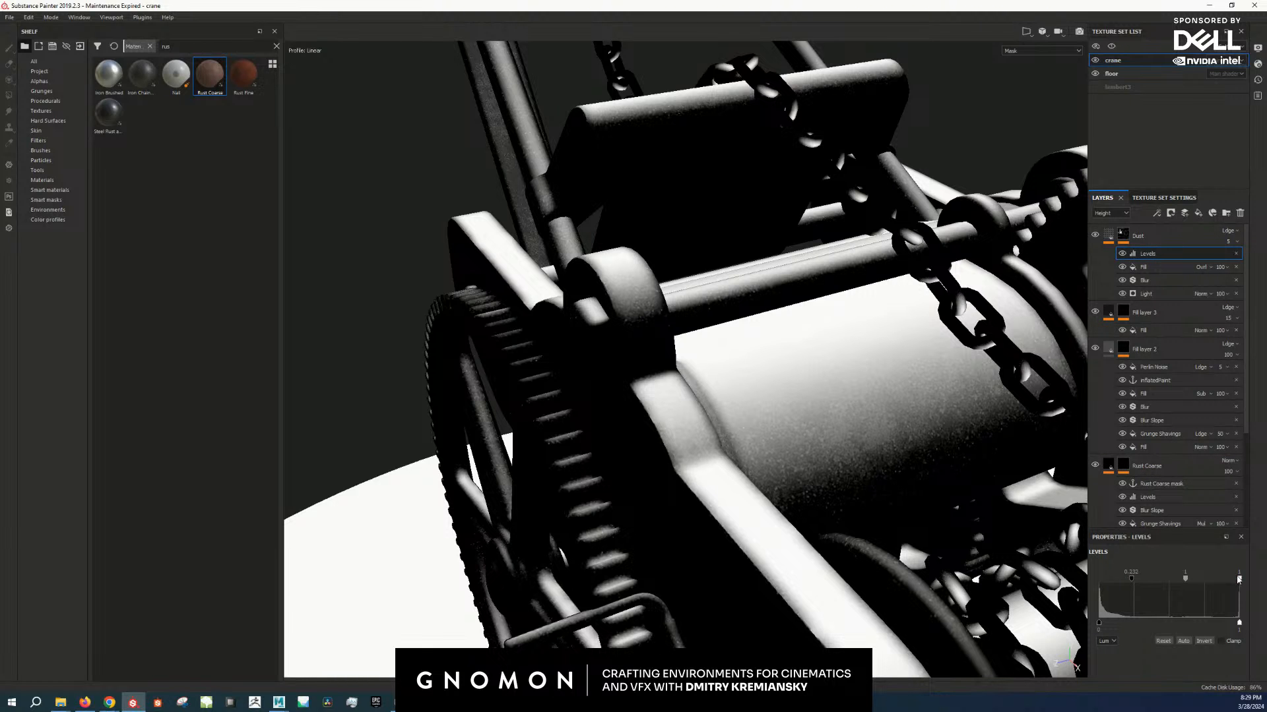
{"action": "left_click_drag", "start_coordinate": [1239, 579], "coordinate": [1154, 580]}
Step: Return to the material display and examine the dust coverage on the crane's drum, side plates and gears
{"action": "left_click_drag", "start_coordinate": [1011, 501], "coordinate": [812, 422], "text": "alt"}
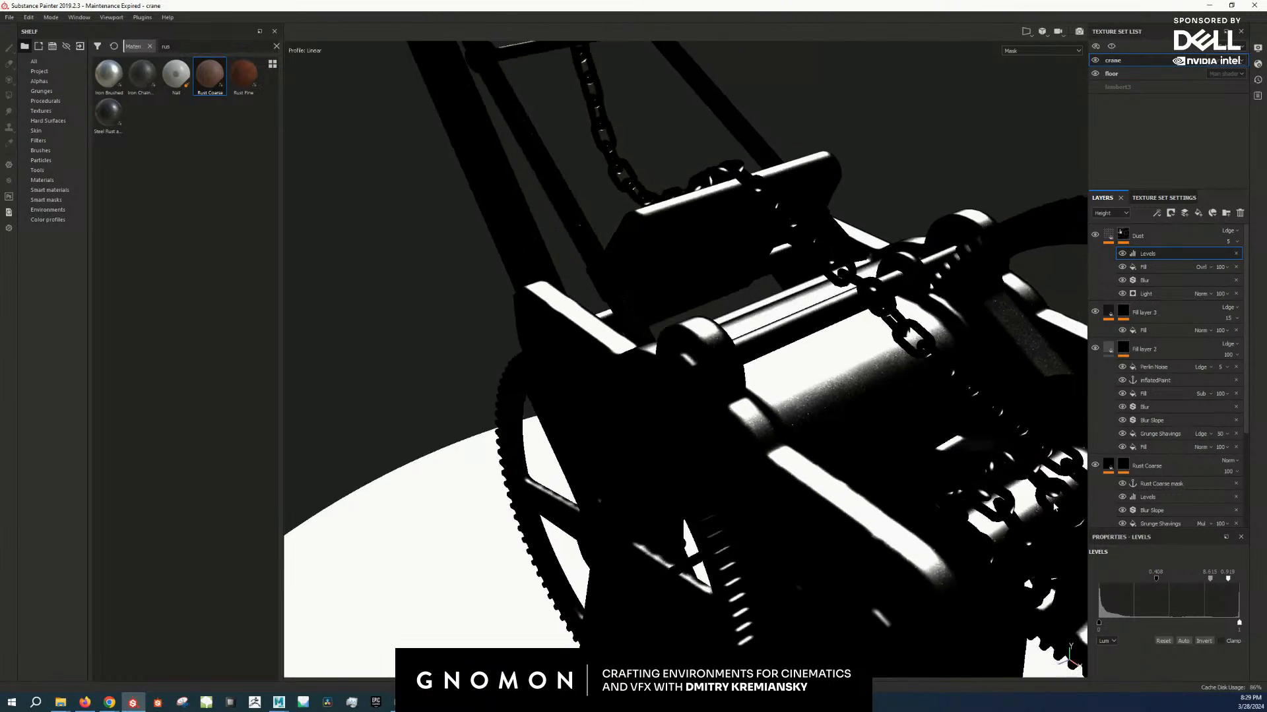
{"action": "middle_click_drag", "start_coordinate": [813, 422], "coordinate": [700, 369], "text": "alt"}
{"action": "right_click_drag", "start_coordinate": [699, 370], "coordinate": [742, 363], "text": "alt"}
{"action": "key", "text": "m"}
{"action": "right_click_drag", "start_coordinate": [650, 336], "coordinate": [593, 324], "text": "alt"}
{"action": "left_click_drag", "start_coordinate": [594, 323], "coordinate": [614, 369], "text": "alt"}
{"action": "right_click_drag", "start_coordinate": [613, 370], "coordinate": [650, 360], "text": "alt"}
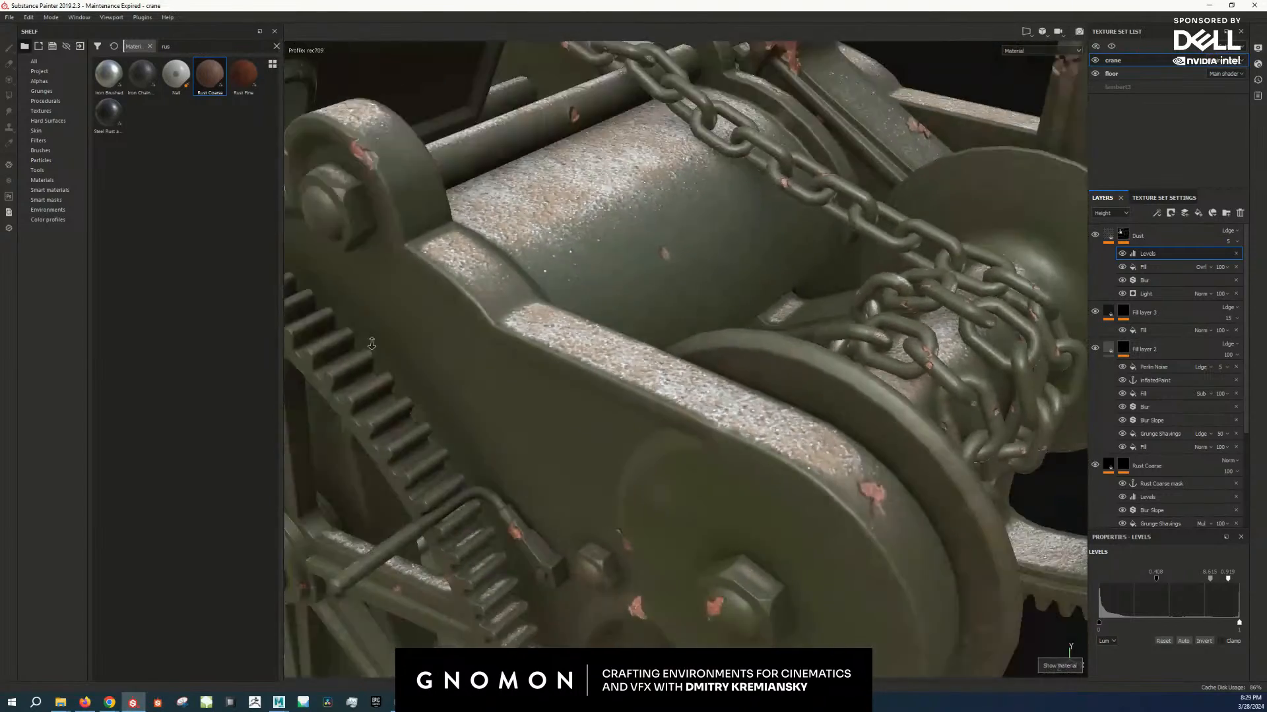
{"action": "middle_click_drag", "start_coordinate": [650, 359], "coordinate": [706, 387], "text": "alt"}
{"action": "left_click_drag", "start_coordinate": [706, 387], "coordinate": [851, 422], "text": "alt"}
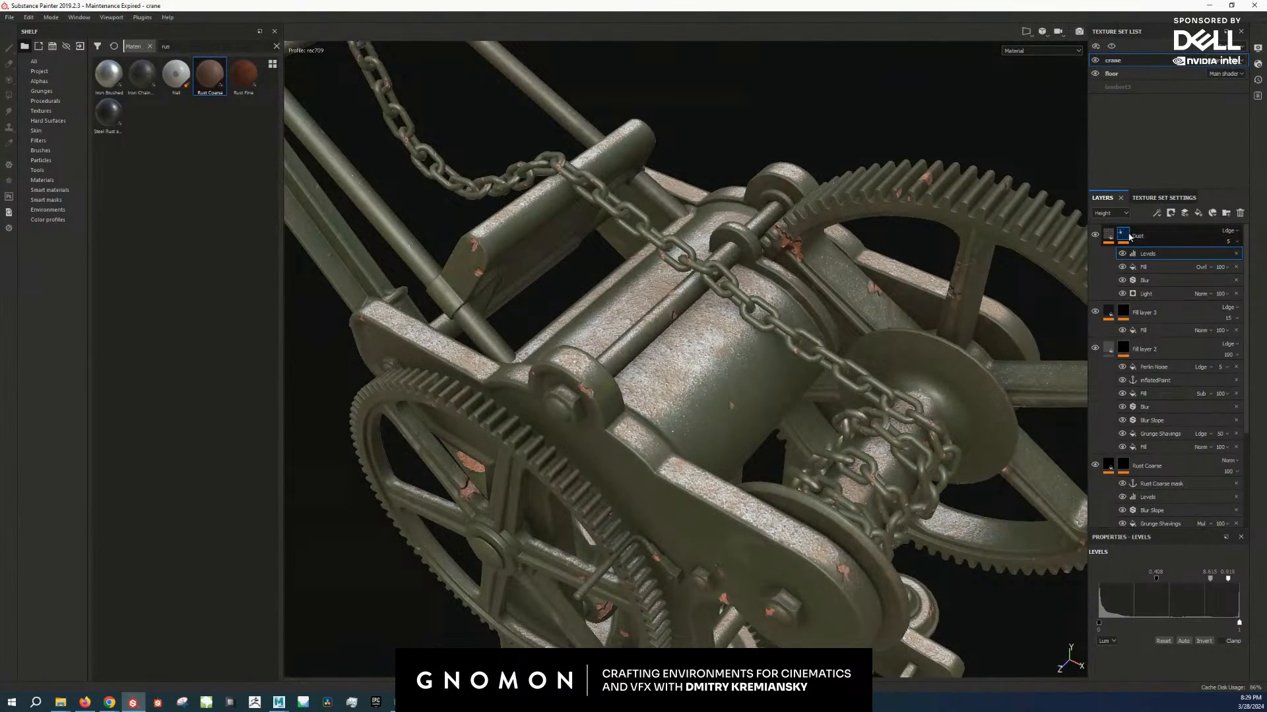
Step: Display the Dust layer's mask and add a fill above its Levels effect
{"action": "left_click", "coordinate": [1123, 236], "text": "alt"}
{"action": "right_click", "coordinate": [1124, 238]}
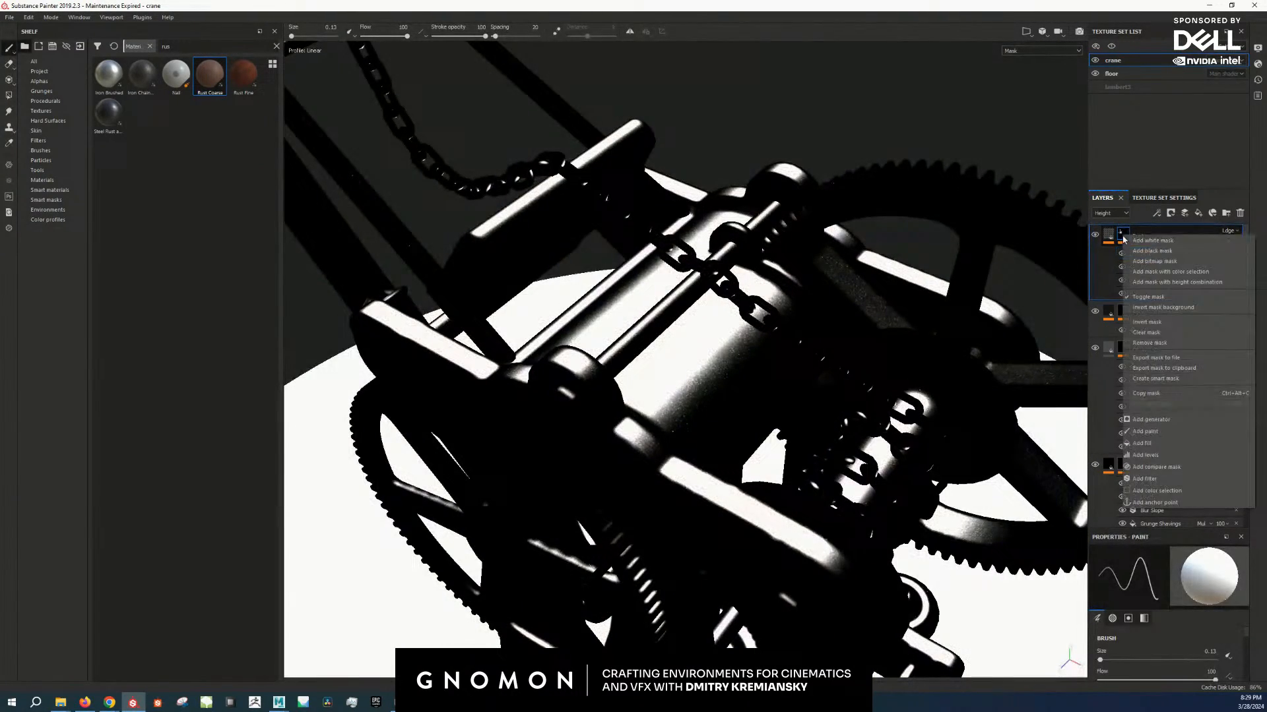
{"action": "left_click", "coordinate": [1158, 444]}
Step: Browse the shelf's textures and assign the tilebale texture as the new mask fill's grayscale source
{"action": "left_click", "coordinate": [40, 111]}
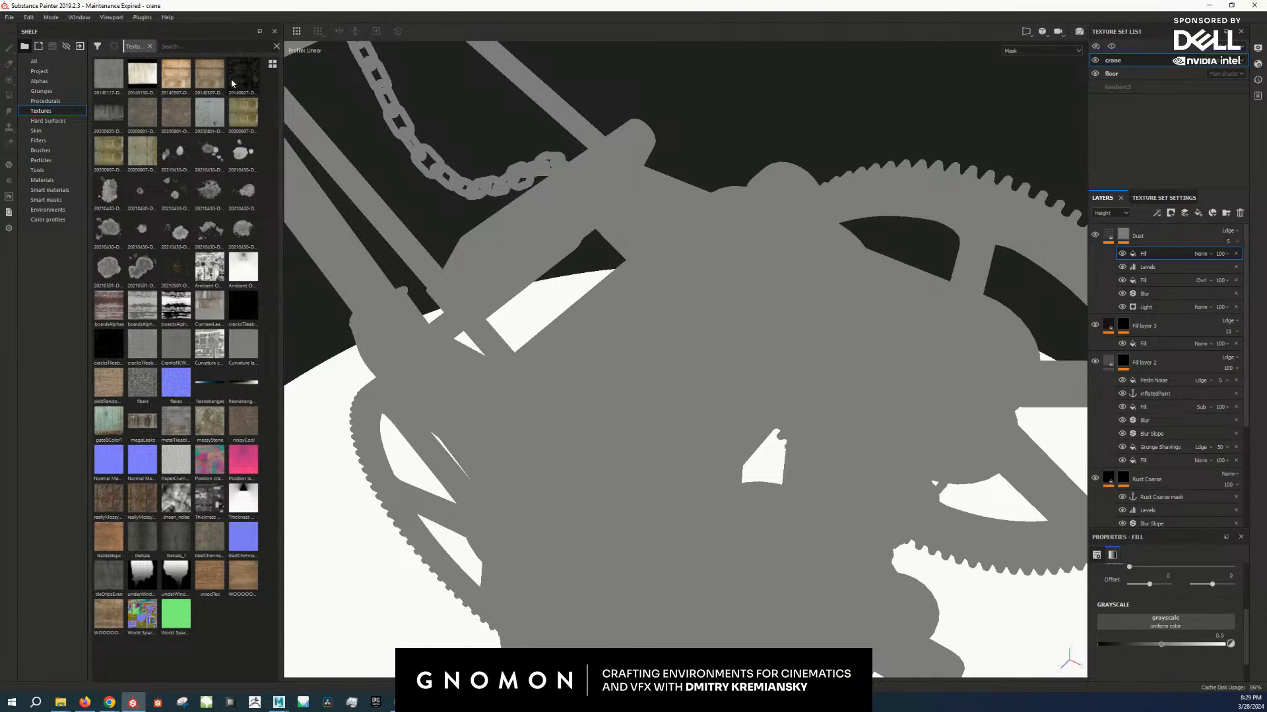
{"action": "mouse_move", "coordinate": [243, 78]}
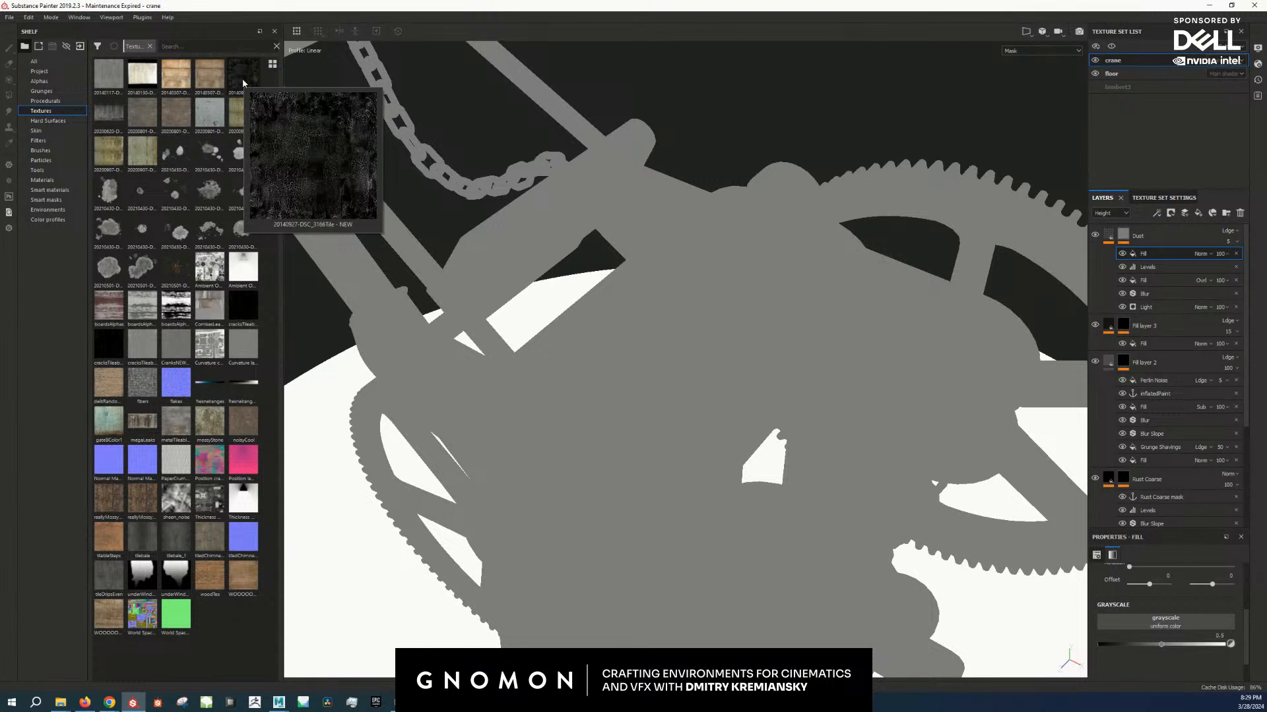
{"action": "mouse_move", "coordinate": [112, 347]}
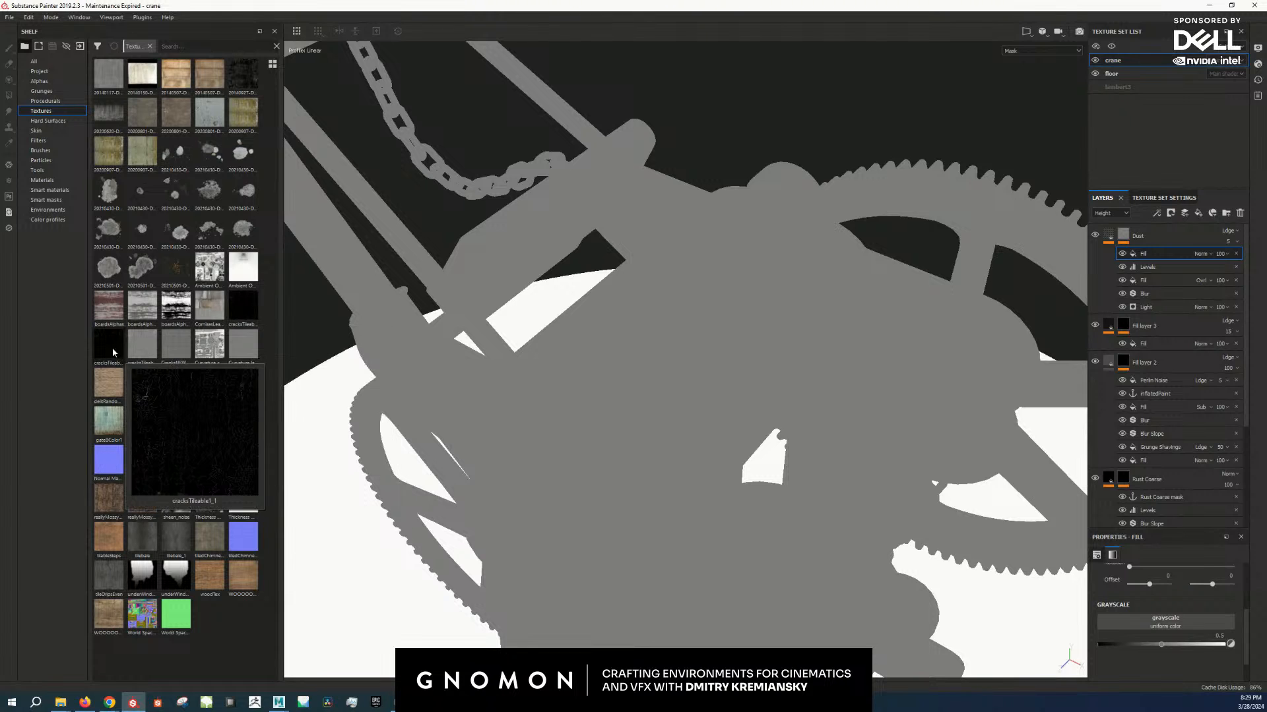
{"action": "mouse_move", "coordinate": [170, 549]}
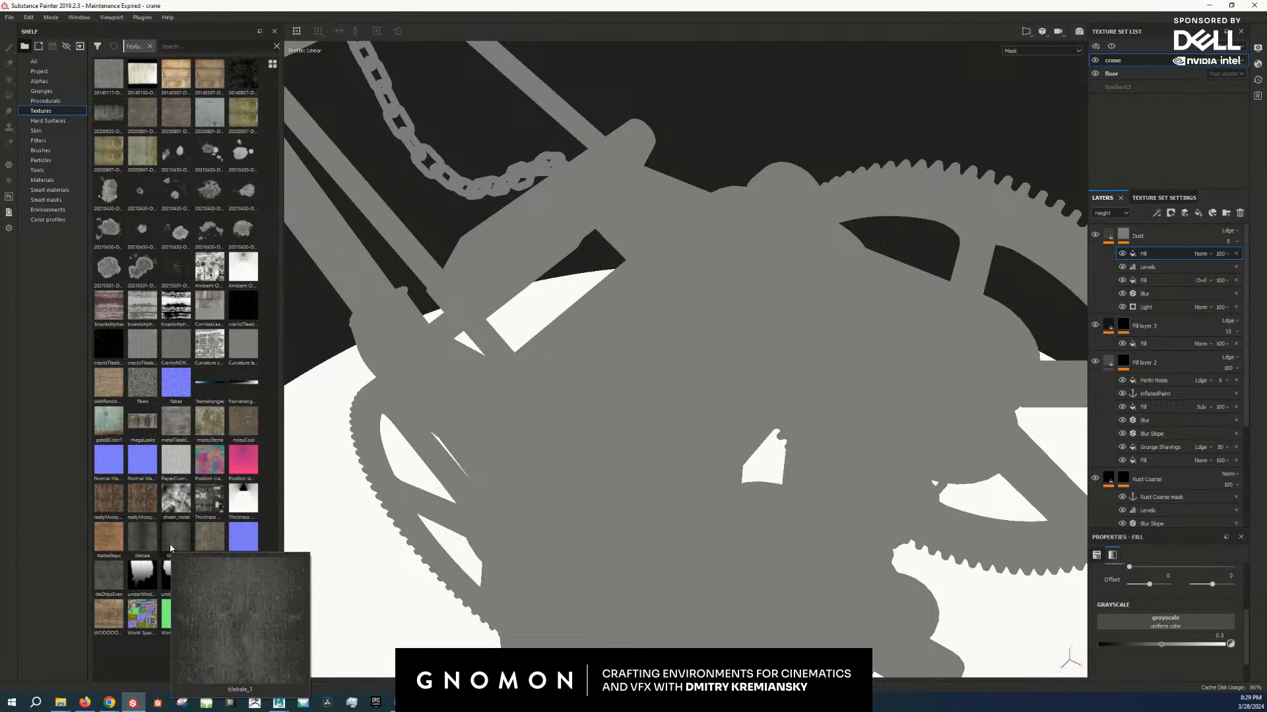
{"action": "left_click_drag", "start_coordinate": [147, 541], "coordinate": [1165, 622]}
{"action": "scroll", "coordinate": [773, 365], "scroll_direction": "up", "scroll_amount": 2}
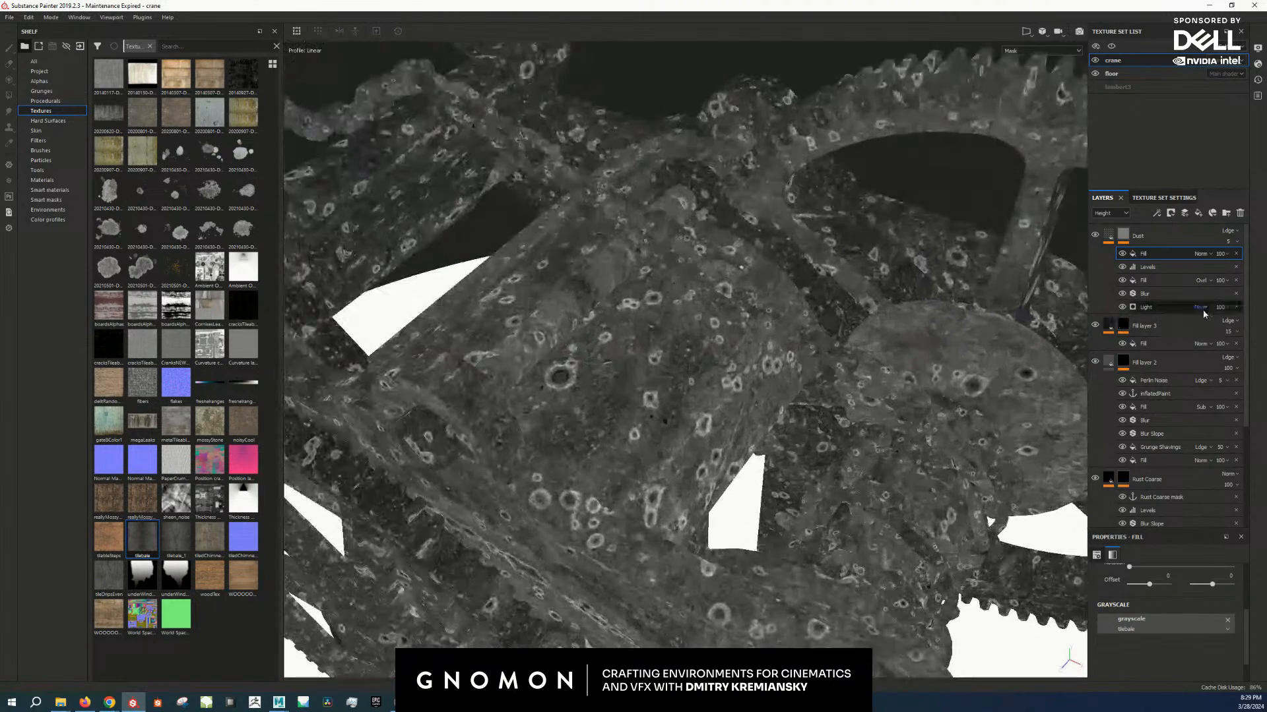
Step: Try a UV scale of 7 on the tilebale mask fill and settle on 3
{"action": "left_click", "coordinate": [1221, 254]}
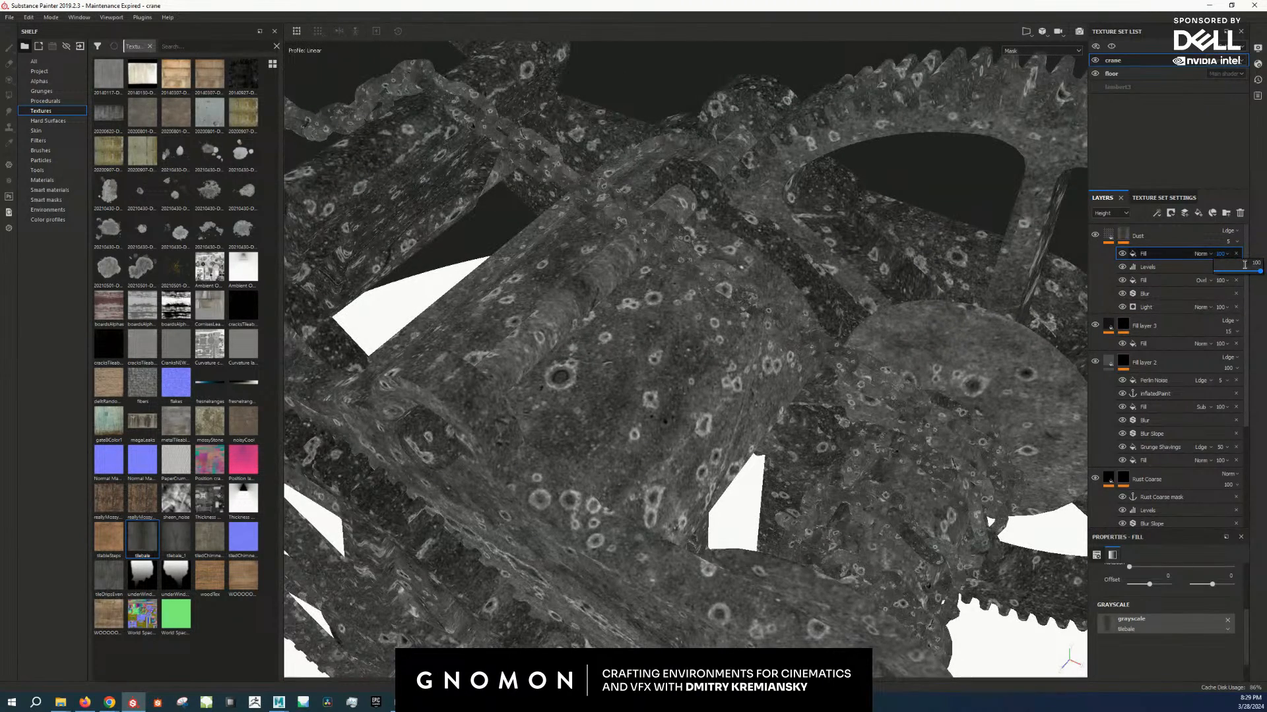
{"action": "scroll", "coordinate": [1171, 637], "scroll_direction": "up", "scroll_amount": 3}
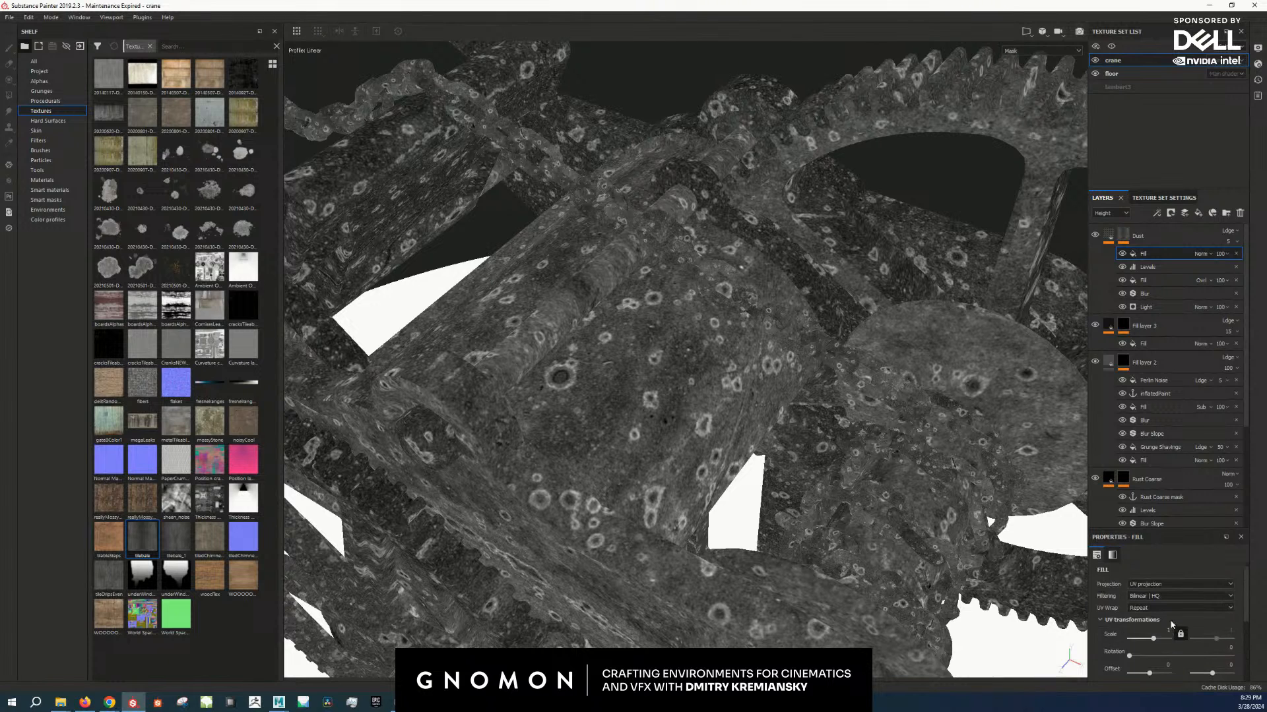
{"action": "left_click_drag", "start_coordinate": [1158, 630], "coordinate": [1188, 631]}
{"action": "type", "text": "7"}
{"action": "key", "text": "Return"}
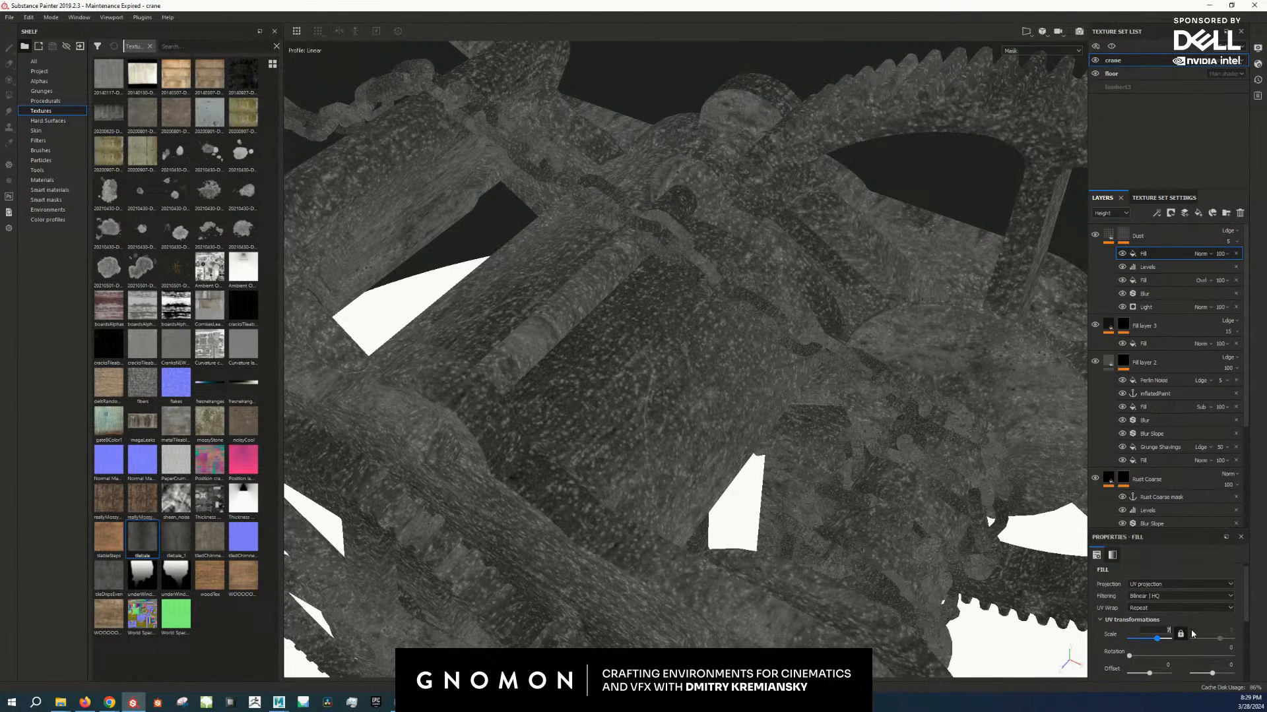
{"action": "type", "text": "3"}
{"action": "key", "text": "Return"}
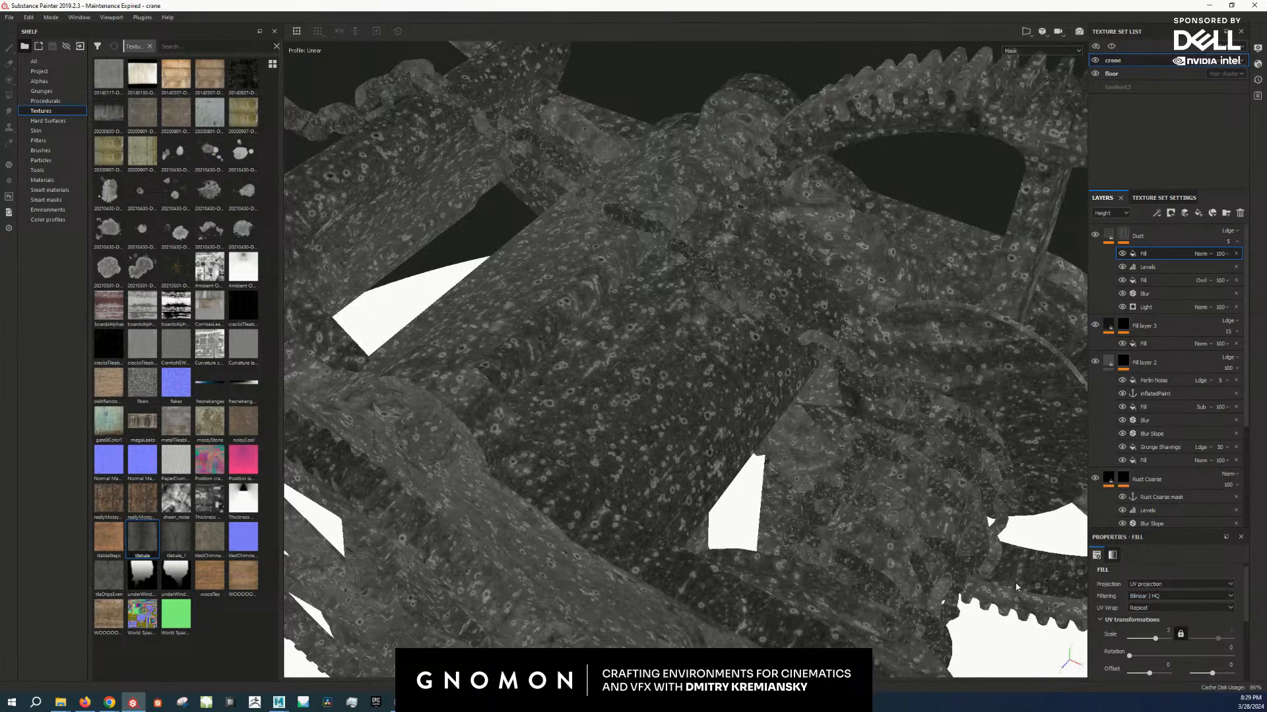
Step: Examine the tilebale pattern's scale and stretching on the drum, side plates and gear wheels from several angles
{"action": "right_click_drag", "start_coordinate": [766, 526], "coordinate": [716, 508], "text": "alt"}
{"action": "left_click_drag", "start_coordinate": [726, 511], "coordinate": [752, 469], "text": "alt"}
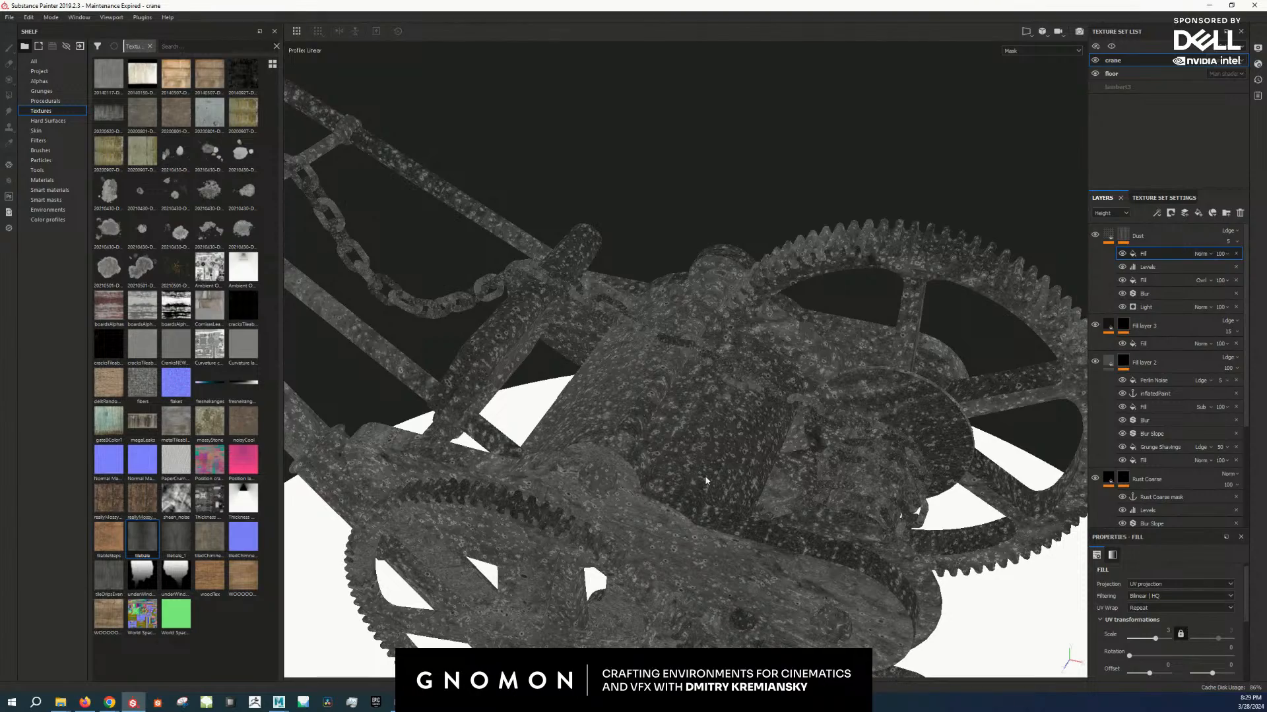
{"action": "left_click_drag", "start_coordinate": [746, 536], "coordinate": [752, 501], "text": "alt"}
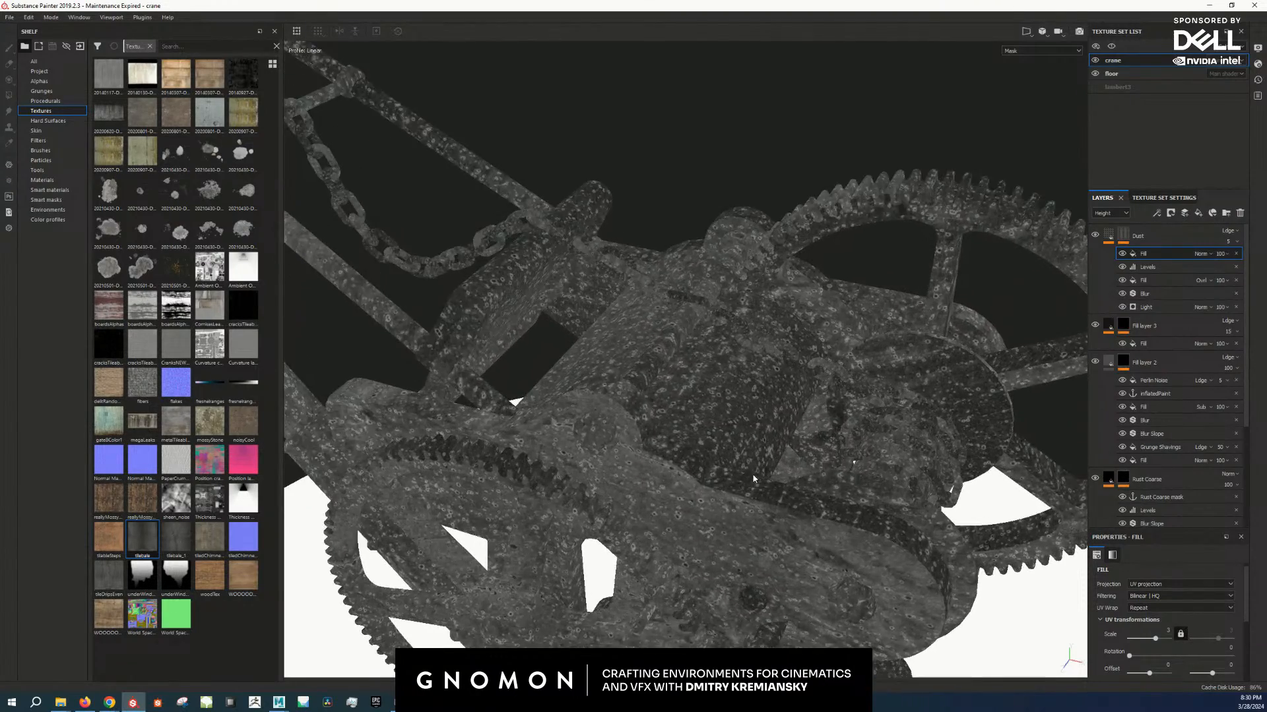
{"action": "right_click_drag", "start_coordinate": [752, 502], "coordinate": [818, 468], "text": "alt"}
{"action": "left_click_drag", "start_coordinate": [818, 468], "coordinate": [847, 527], "text": "alt"}
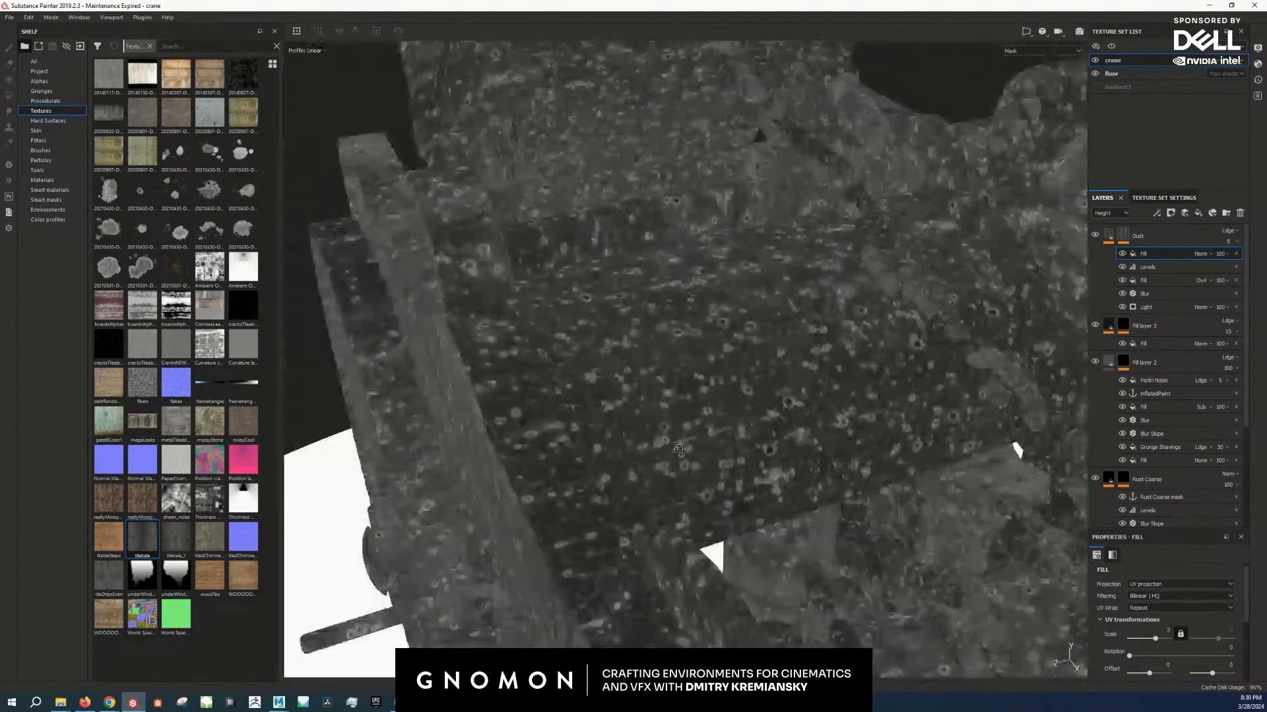
{"action": "right_click_drag", "start_coordinate": [847, 528], "coordinate": [798, 616], "text": "alt"}
{"action": "left_click_drag", "start_coordinate": [797, 616], "coordinate": [686, 490], "text": "alt"}
{"action": "right_click_drag", "start_coordinate": [686, 490], "coordinate": [726, 415], "text": "alt"}
{"action": "left_click_drag", "start_coordinate": [726, 415], "coordinate": [576, 376], "text": "alt"}
{"action": "left_click_drag", "start_coordinate": [1012, 439], "coordinate": [777, 353], "text": "alt"}
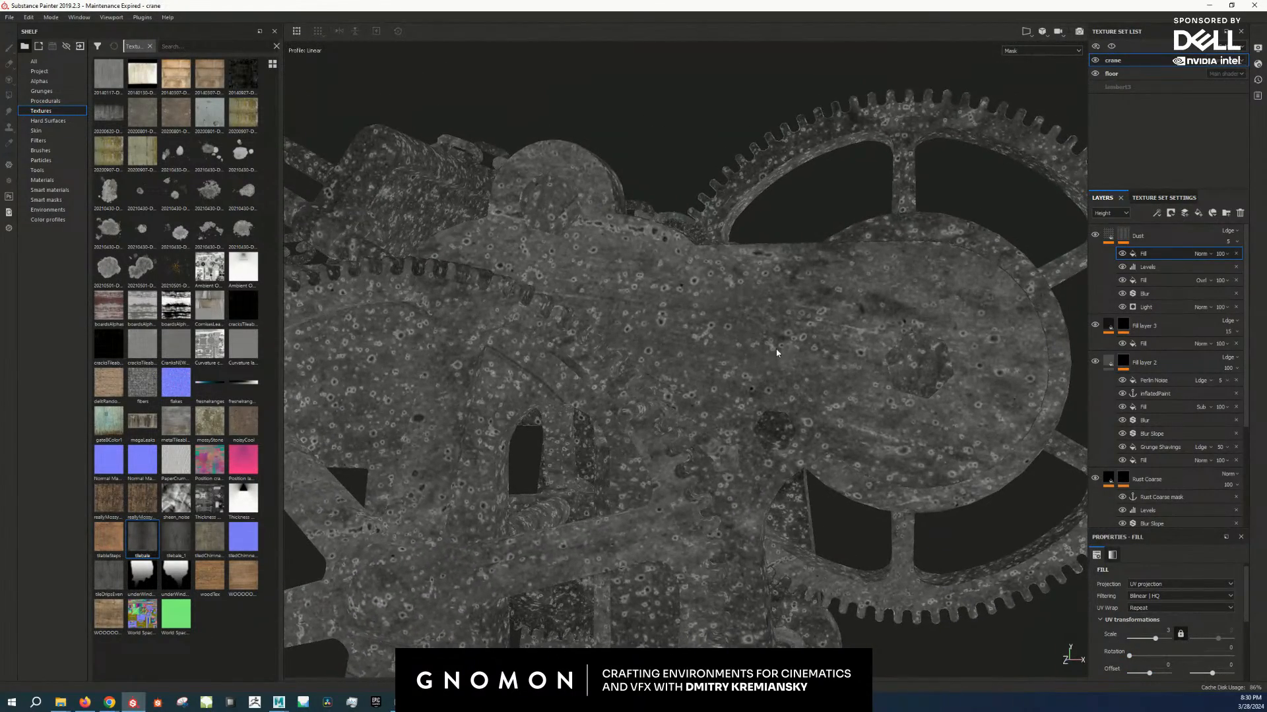
Step: Rotate the tilebale mask fill's UV projection by 90 degrees
{"action": "left_click", "coordinate": [1230, 648]}
{"action": "type", "text": "90"}
{"action": "key", "text": "Return"}
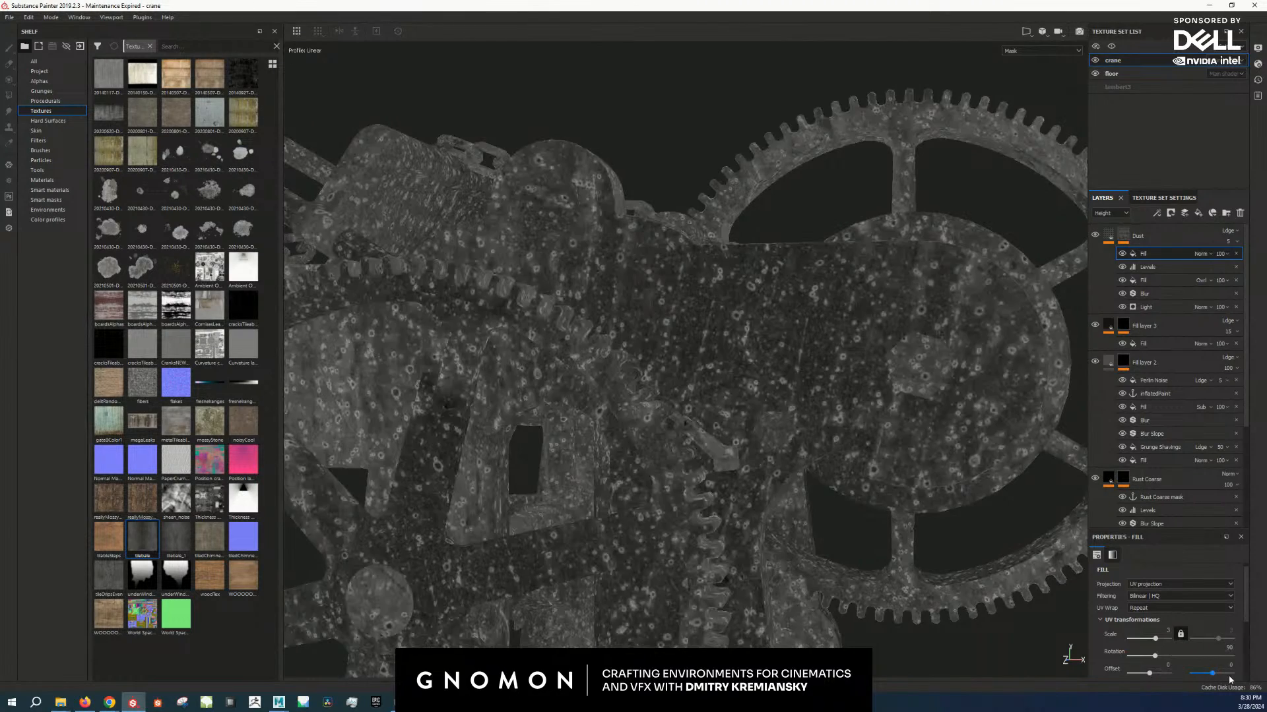
Step: Examine the rotated tilebale pattern on the crane's body, boom beams, chain and gear wheel from several angles
{"action": "left_click_drag", "start_coordinate": [909, 518], "coordinate": [789, 385], "text": "alt"}
{"action": "right_click_drag", "start_coordinate": [789, 385], "coordinate": [857, 449], "text": "alt"}
{"action": "mouse_move", "coordinate": [857, 449]}
{"action": "left_mouse_down", "text": "alt"}
{"action": "mouse_move", "coordinate": [780, 409]}
{"action": "mouse_move", "coordinate": [850, 435]}
{"action": "left_mouse_up", "text": "alt"}
{"action": "right_click_drag", "start_coordinate": [851, 435], "coordinate": [602, 432], "text": "alt"}
{"action": "left_click_drag", "start_coordinate": [602, 433], "coordinate": [801, 322], "text": "alt"}
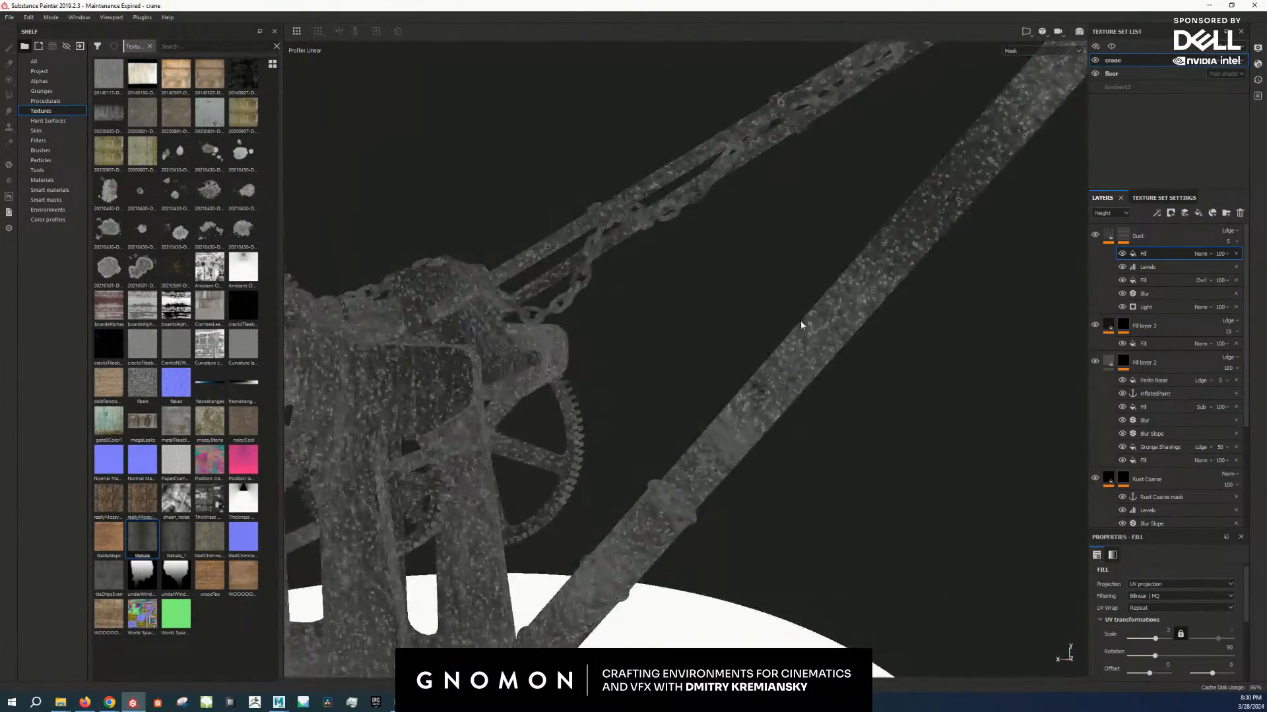
{"action": "right_click_drag", "start_coordinate": [800, 323], "coordinate": [838, 364], "text": "alt"}
{"action": "left_click_drag", "start_coordinate": [838, 365], "coordinate": [841, 228], "text": "alt"}
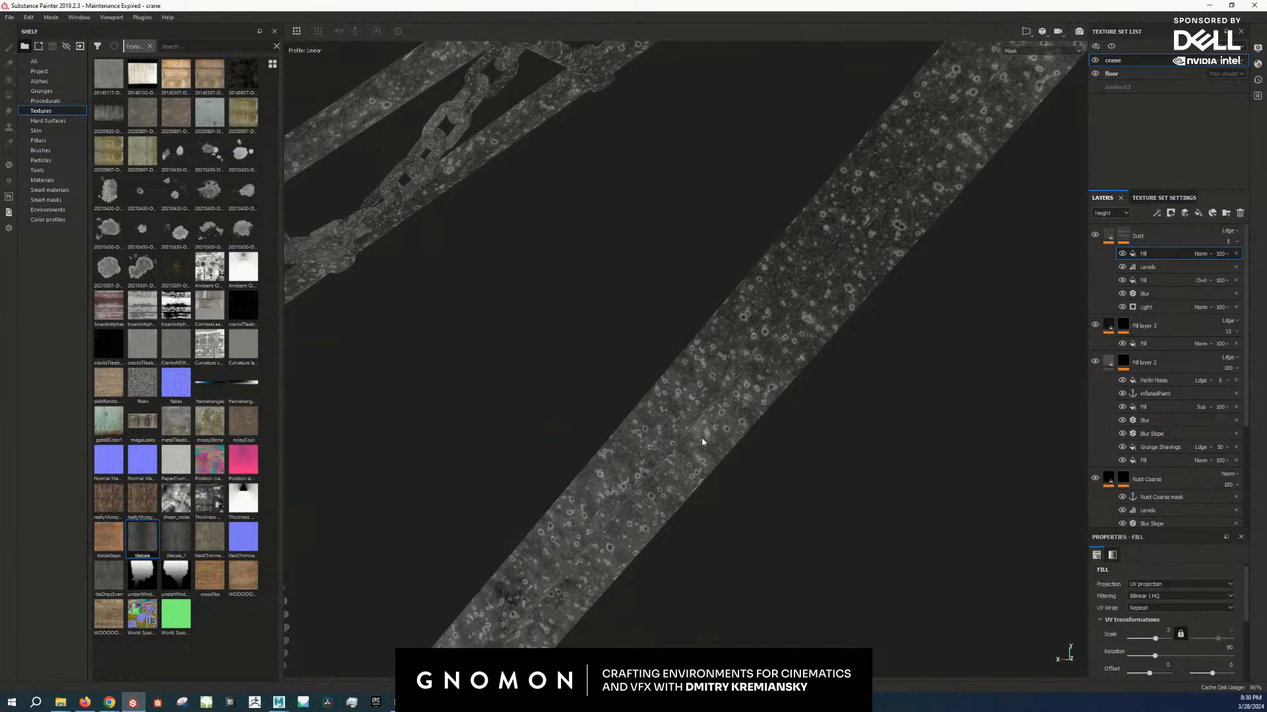
{"action": "right_click_drag", "start_coordinate": [702, 439], "coordinate": [638, 366], "text": "alt"}
{"action": "left_click_drag", "start_coordinate": [637, 366], "coordinate": [691, 372], "text": "alt"}
{"action": "middle_click_drag", "start_coordinate": [691, 372], "coordinate": [843, 331], "text": "alt"}
{"action": "right_click_drag", "start_coordinate": [843, 331], "coordinate": [917, 369], "text": "alt"}
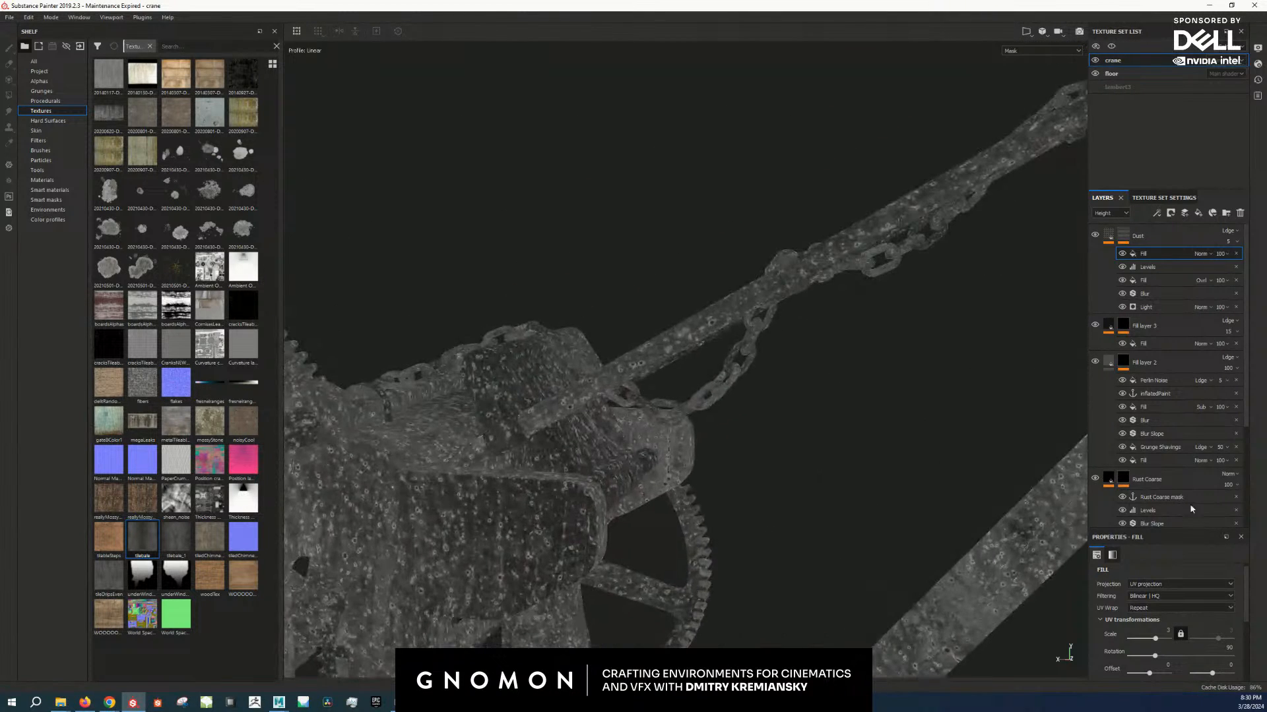
Step: Blend the tilebale fill into the Dust mask with Multiply and display the resulting material on the drum
{"action": "left_click", "coordinate": [1200, 254]}
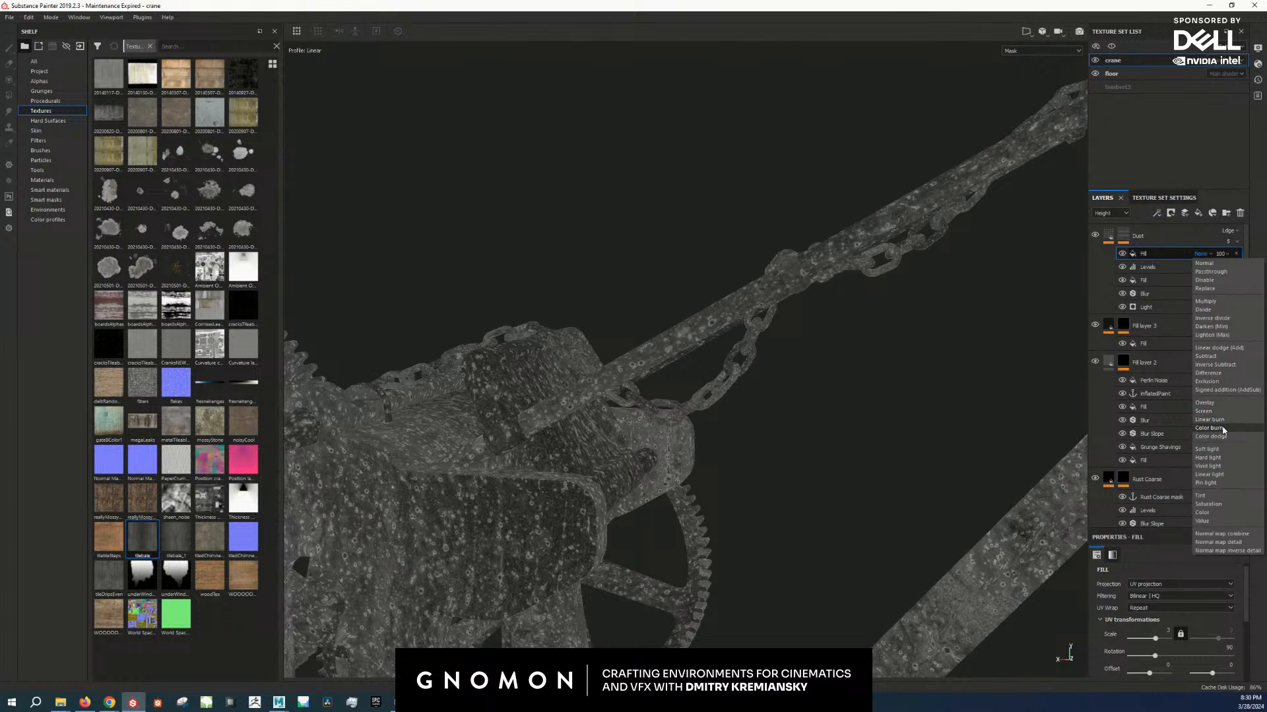
{"action": "left_click", "coordinate": [1205, 301]}
{"action": "left_click_drag", "start_coordinate": [885, 419], "coordinate": [698, 404], "text": "alt"}
{"action": "right_click_drag", "start_coordinate": [698, 404], "coordinate": [766, 453], "text": "alt"}
{"action": "left_click_drag", "start_coordinate": [624, 413], "coordinate": [758, 455], "text": "alt"}
{"action": "key", "text": "m"}
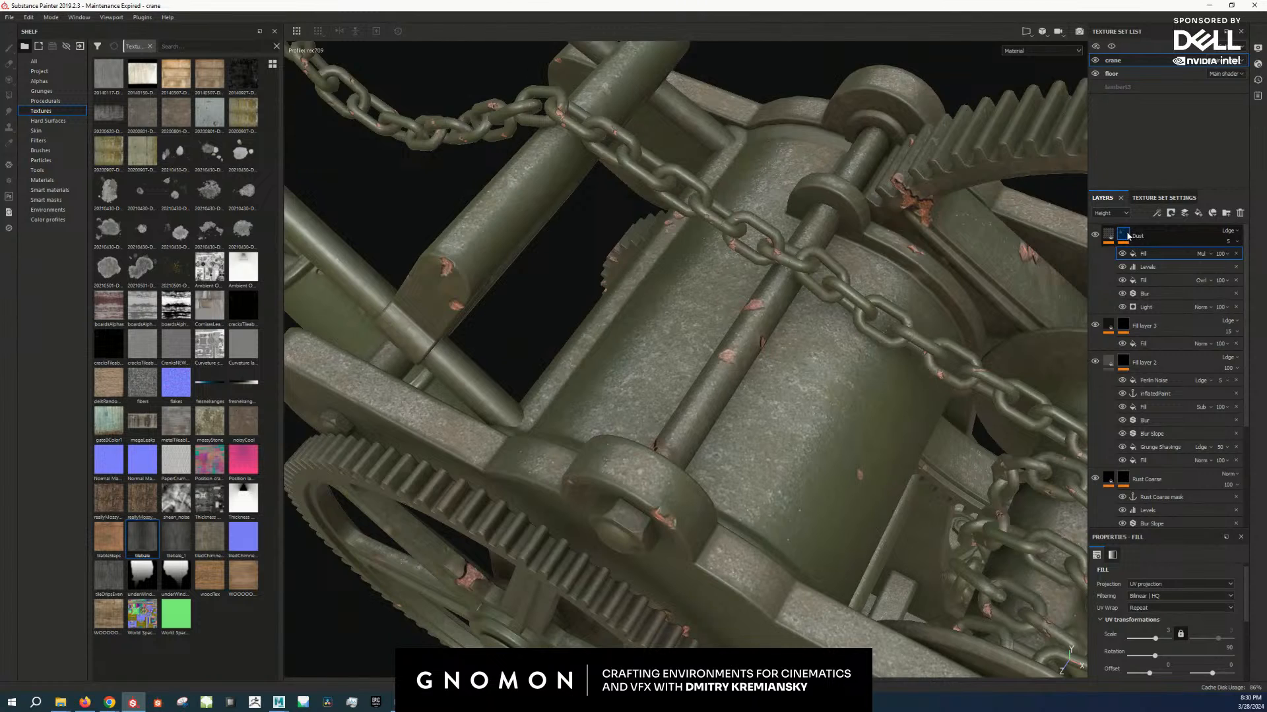
Step: Add a fill on top of the Dust mask and use the Rust Coarse mask anchor point as its grayscale source
{"action": "left_click", "coordinate": [1126, 236], "text": "alt"}
{"action": "right_click", "coordinate": [1128, 235]}
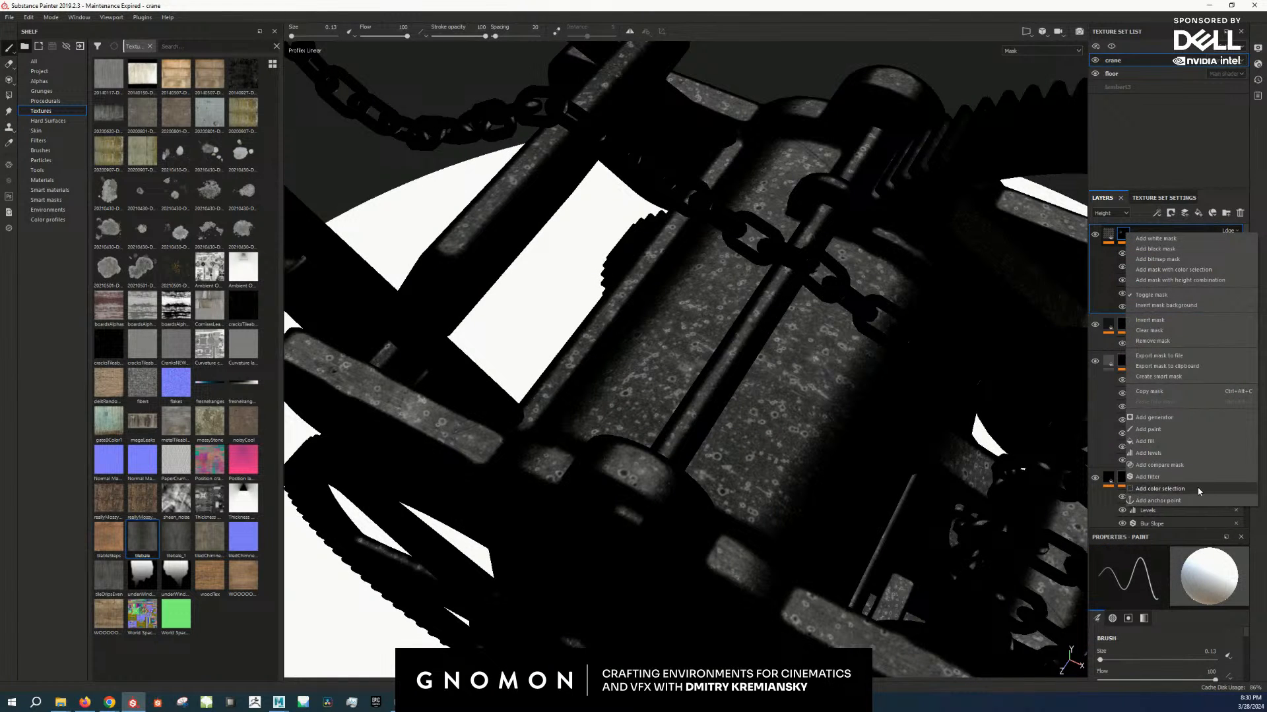
{"action": "left_click", "coordinate": [1181, 441]}
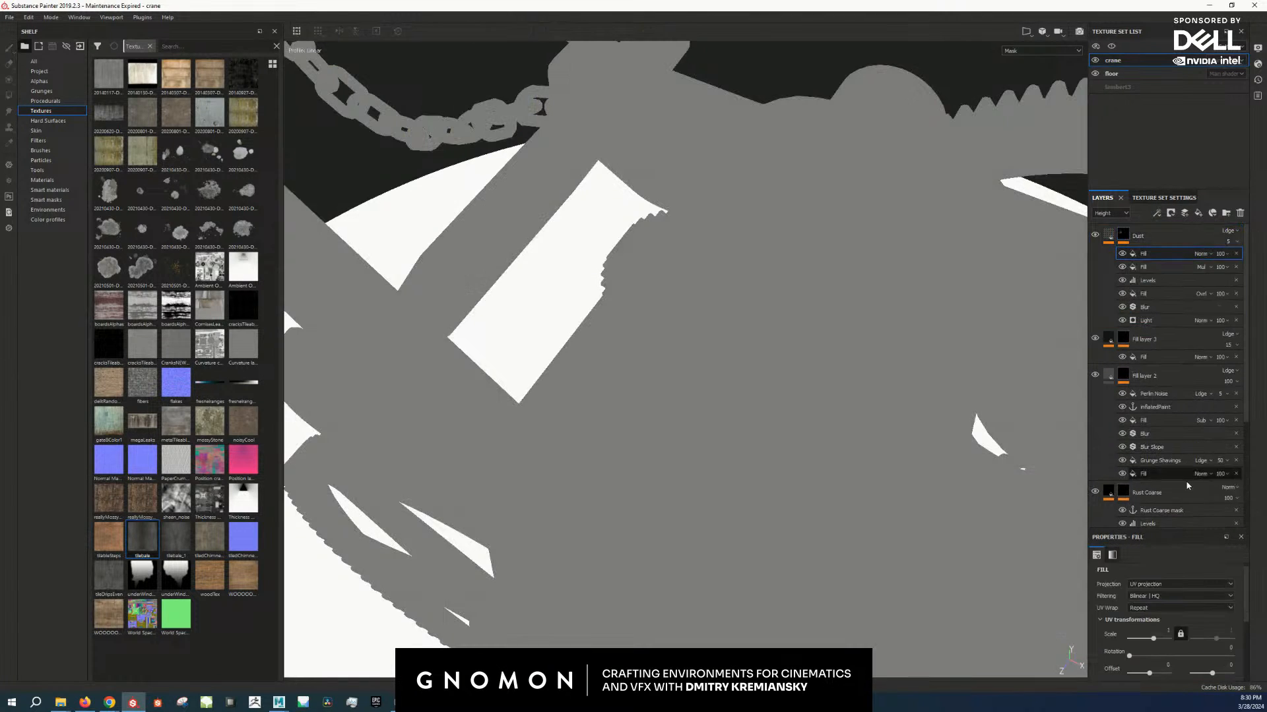
{"action": "scroll", "coordinate": [1156, 639], "scroll_direction": "down", "scroll_amount": 3}
{"action": "left_click", "coordinate": [1165, 624]}
{"action": "left_click", "coordinate": [1191, 482]}
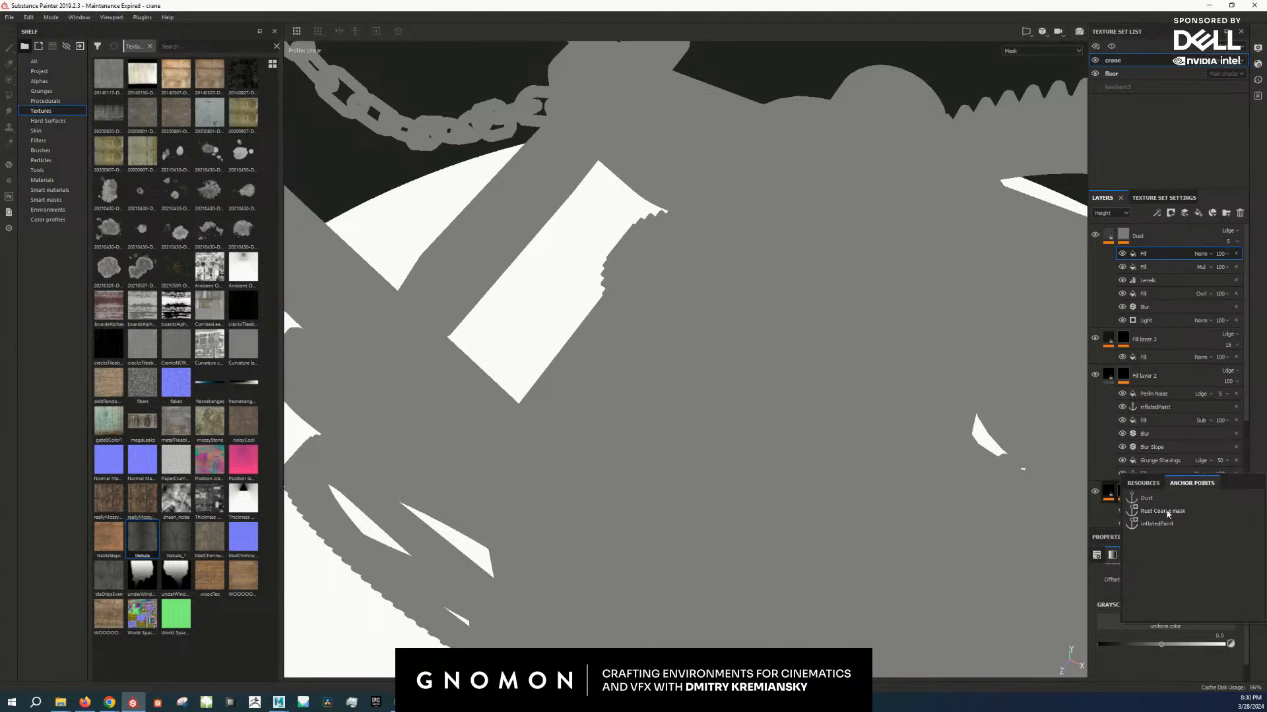
{"action": "left_click", "coordinate": [1163, 512]}
Step: Set the rust anchor fill to Subtract to cut dust off the rust patches, and check the material around the drum
{"action": "left_click", "coordinate": [1201, 254]}
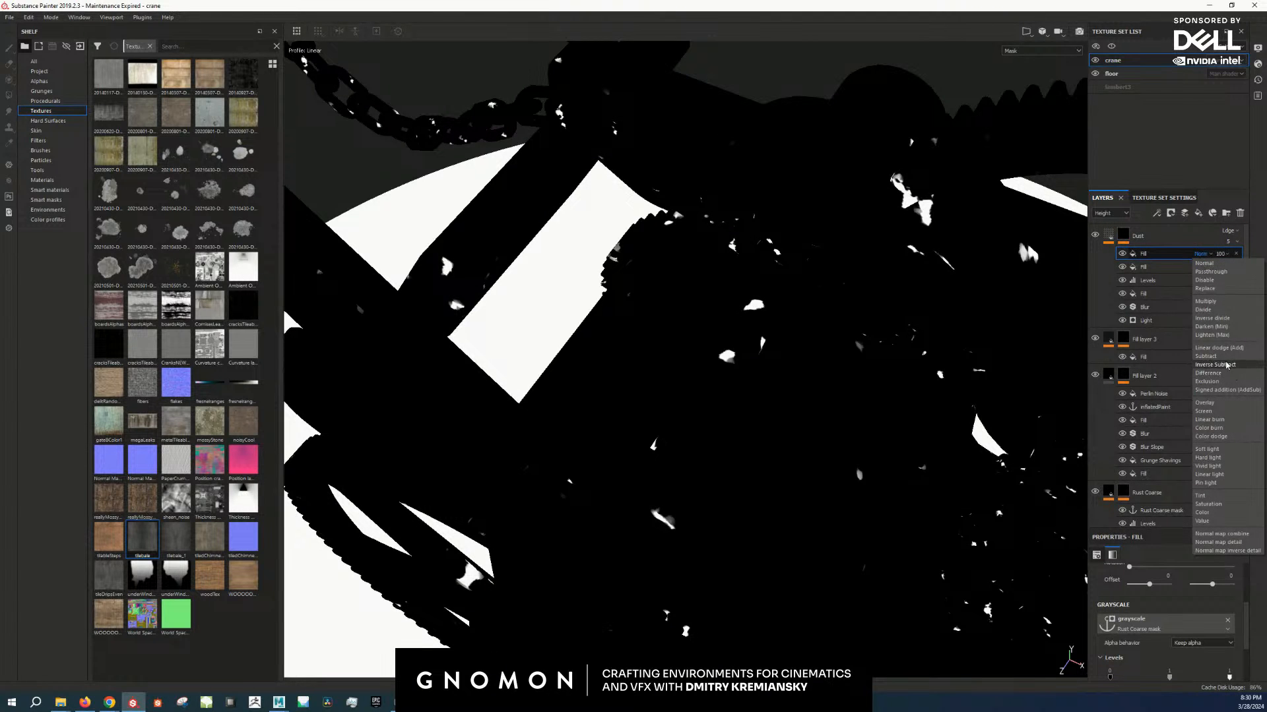
{"action": "left_click", "coordinate": [1205, 356]}
{"action": "scroll", "coordinate": [755, 383], "scroll_direction": "up", "scroll_amount": 3}
{"action": "key", "text": "m"}
{"action": "scroll", "coordinate": [756, 383], "scroll_direction": "up", "scroll_amount": 3}
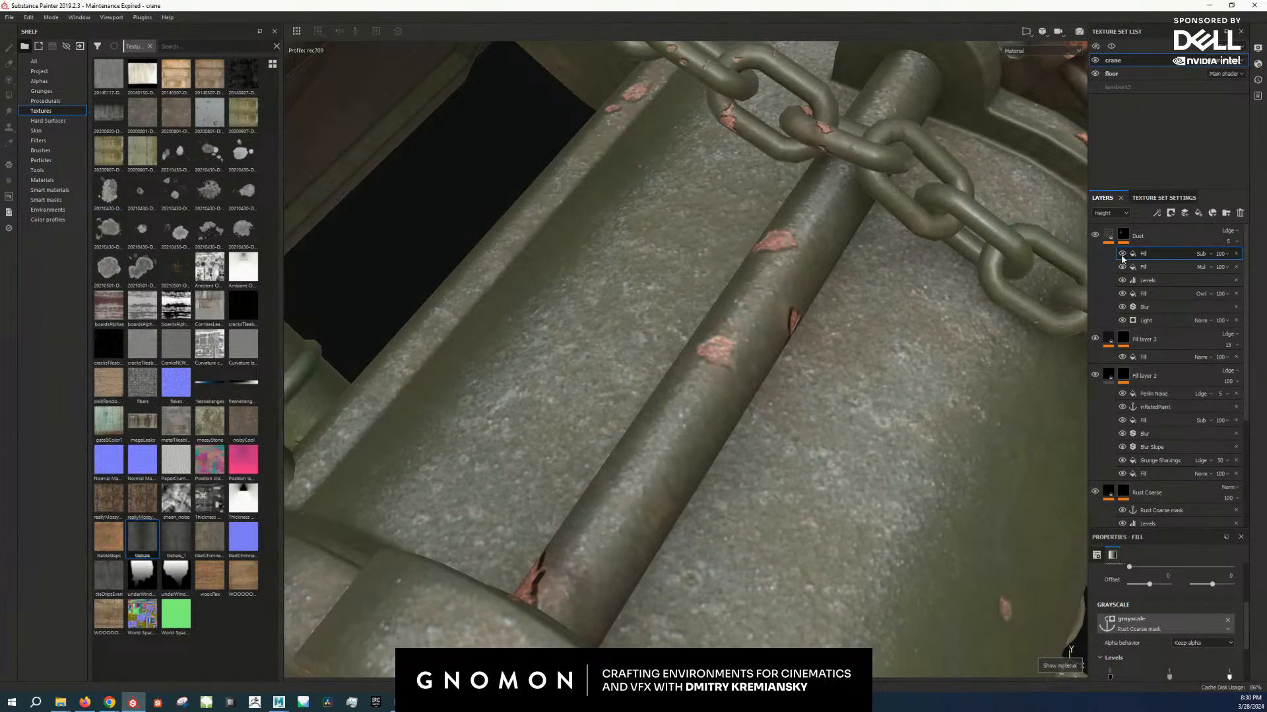
{"action": "scroll", "coordinate": [738, 429], "scroll_direction": "down", "scroll_amount": 6}
{"action": "left_click_drag", "start_coordinate": [738, 430], "coordinate": [634, 449], "text": "alt"}
{"action": "scroll", "coordinate": [743, 461], "scroll_direction": "up", "scroll_amount": 4}
{"action": "left_click_drag", "start_coordinate": [749, 462], "coordinate": [820, 438], "text": "alt"}
Step: Display the Dust mask and add another fill on top that uses Grunge Map 007 as its grayscale source
{"action": "left_click", "coordinate": [1123, 236], "text": "alt"}
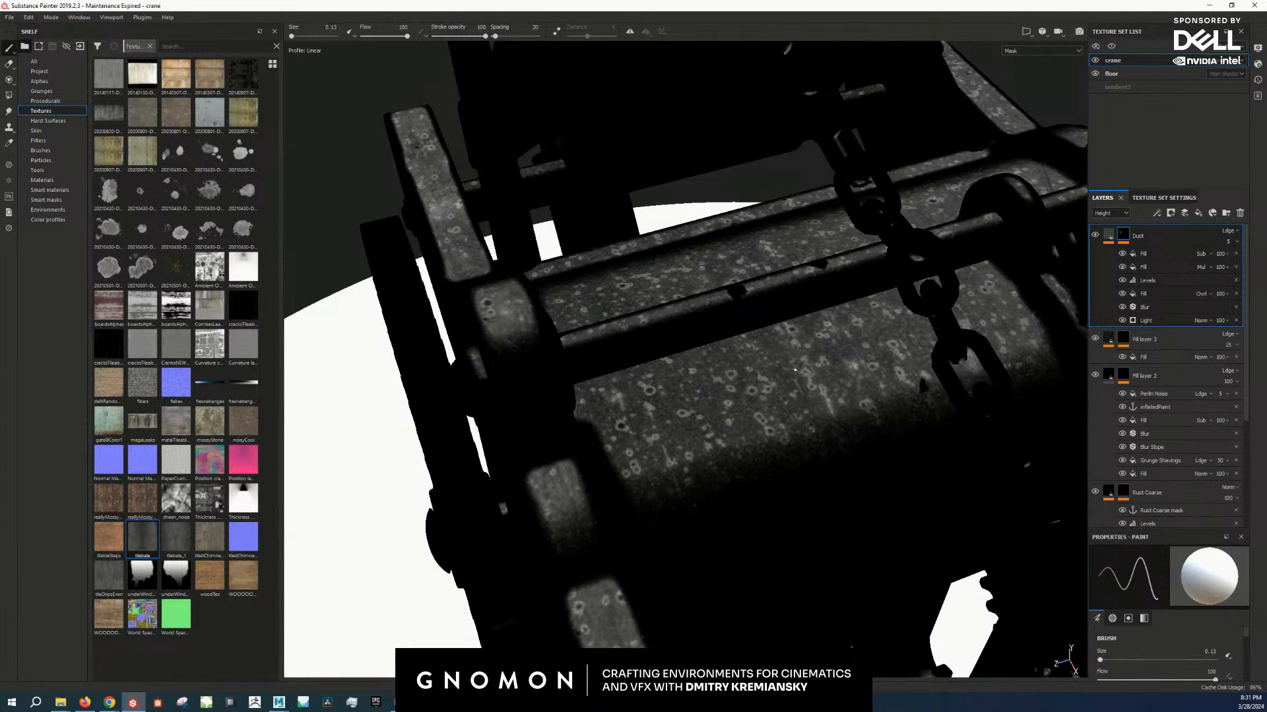
{"action": "right_click", "coordinate": [1102, 240]}
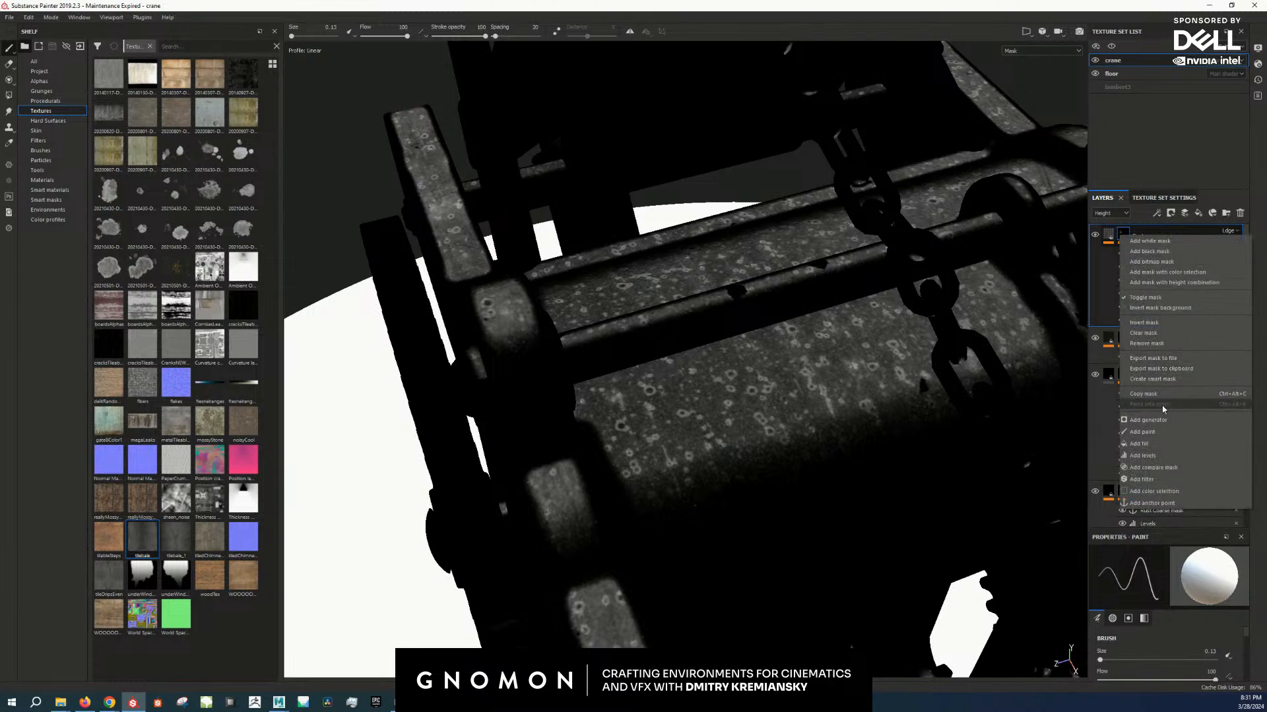
{"action": "left_click", "coordinate": [1166, 449]}
{"action": "left_click", "coordinate": [1185, 621]}
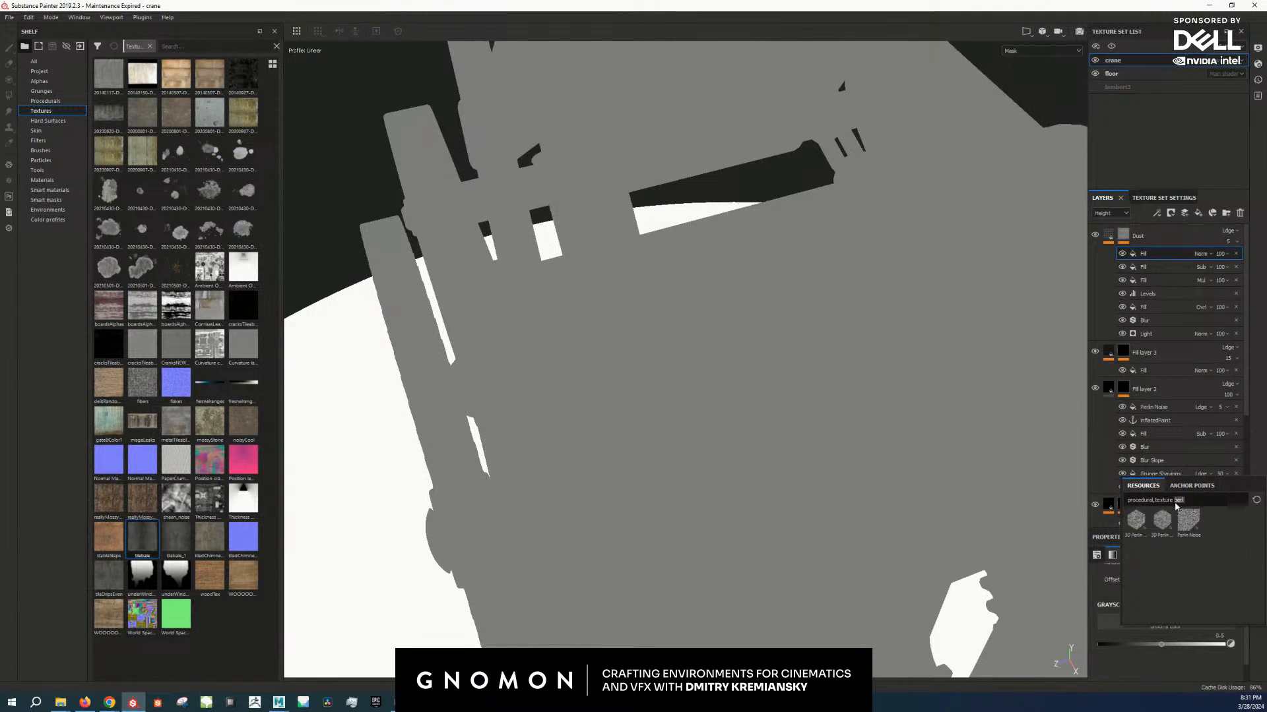
{"action": "type", "text": "0"}
{"action": "scroll", "coordinate": [1180, 534], "scroll_direction": "down", "scroll_amount": 5}
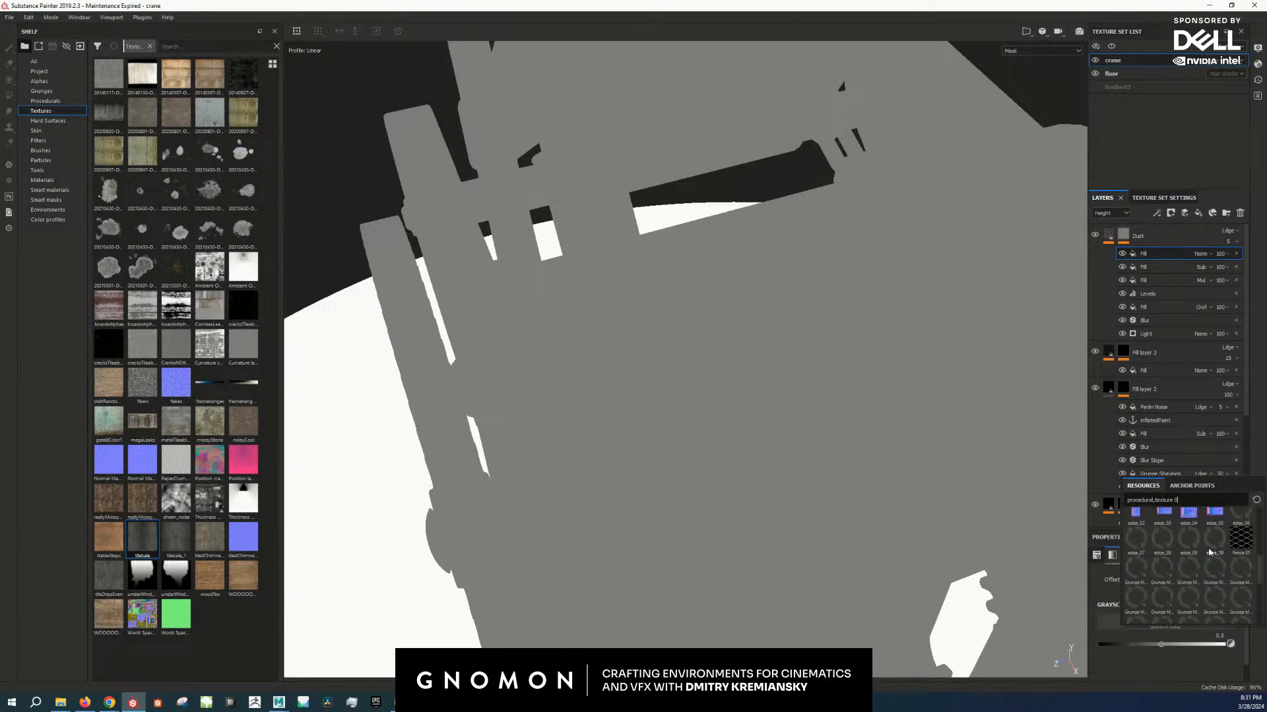
{"action": "left_click", "coordinate": [1163, 601]}
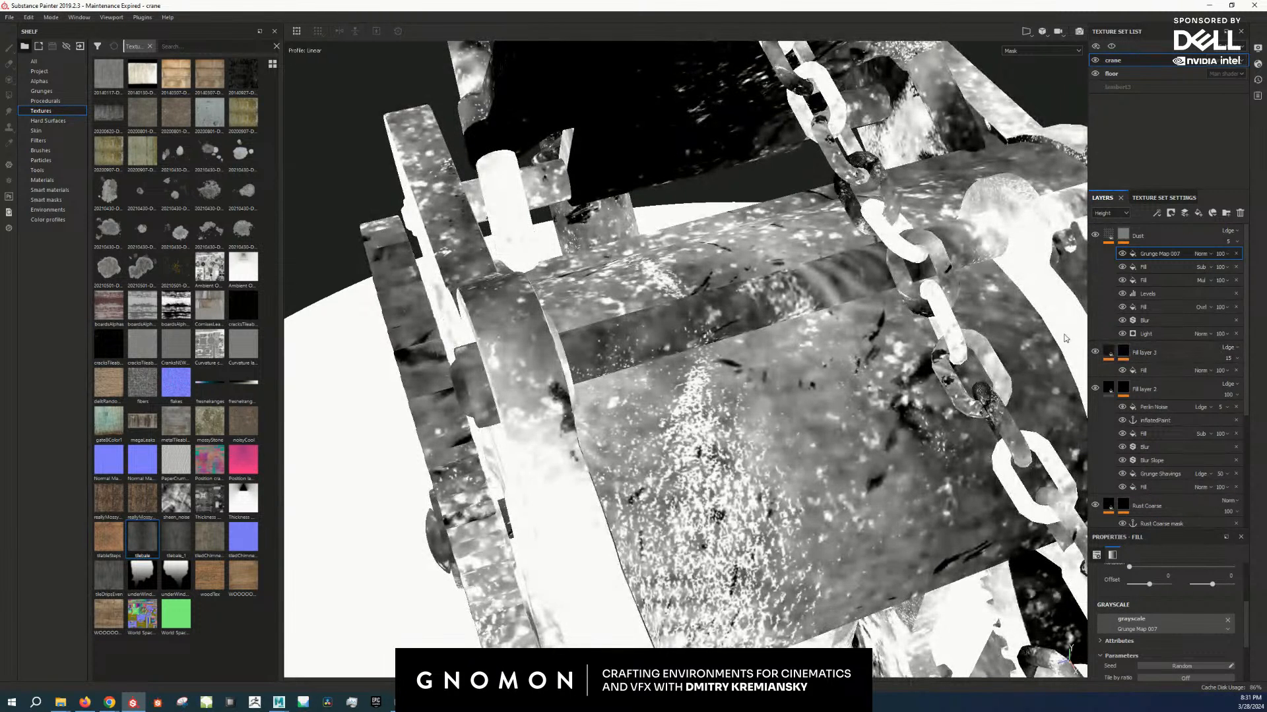
Step: Set the Grunge Map 007 fill's UV scale to 4, blend it with Multiply, and display the material
{"action": "scroll", "coordinate": [1169, 612], "scroll_direction": "up", "scroll_amount": 5}
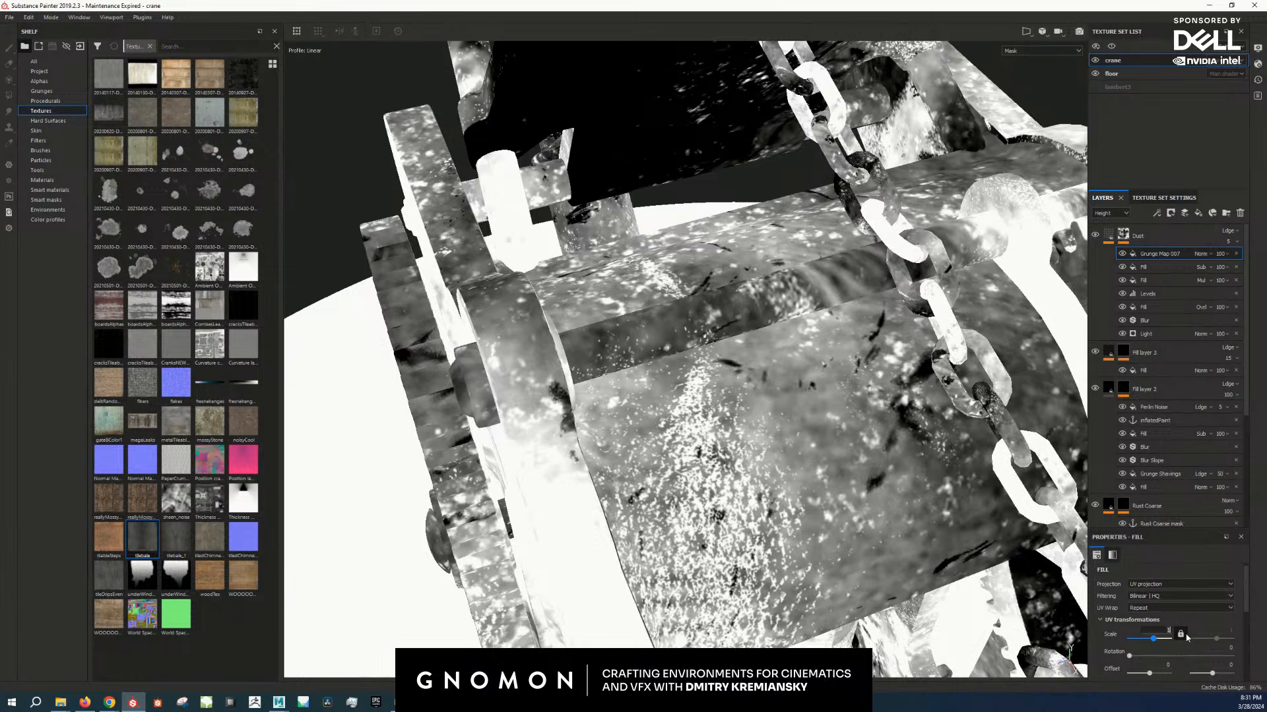
{"action": "type", "text": "4"}
{"action": "key", "text": "Return"}
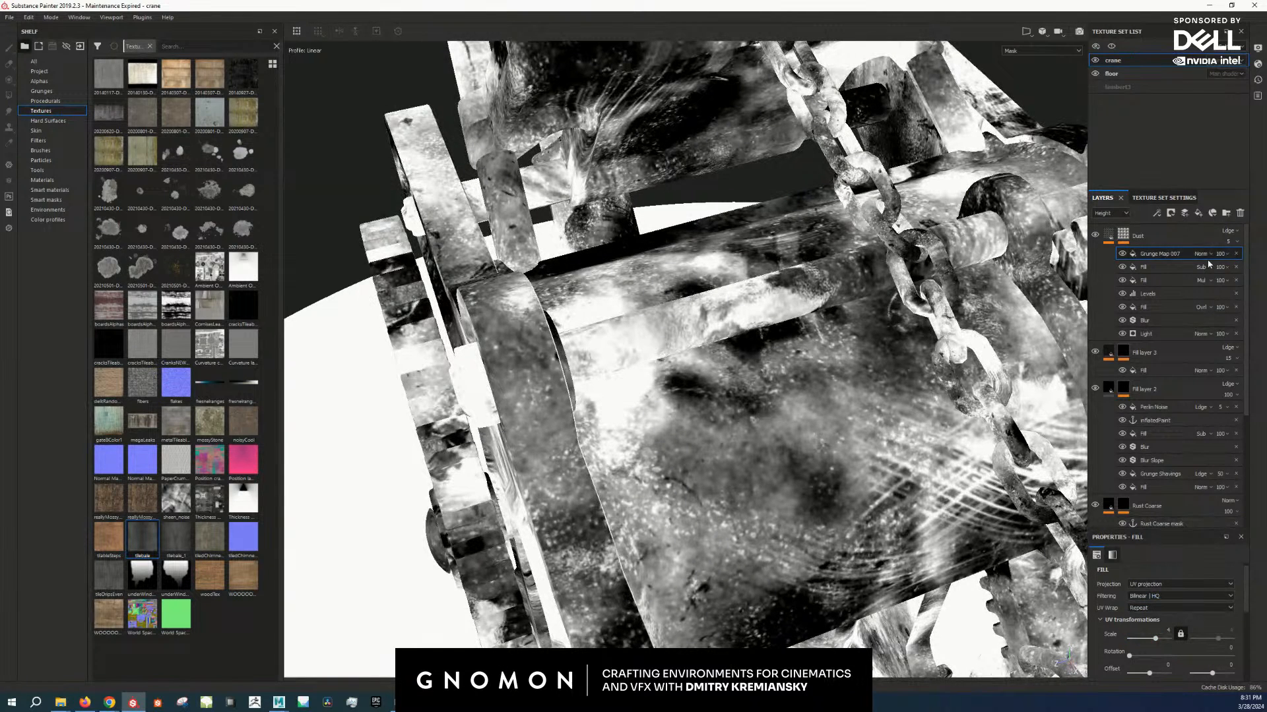
{"action": "left_click", "coordinate": [1204, 254]}
{"action": "left_click", "coordinate": [1213, 350]}
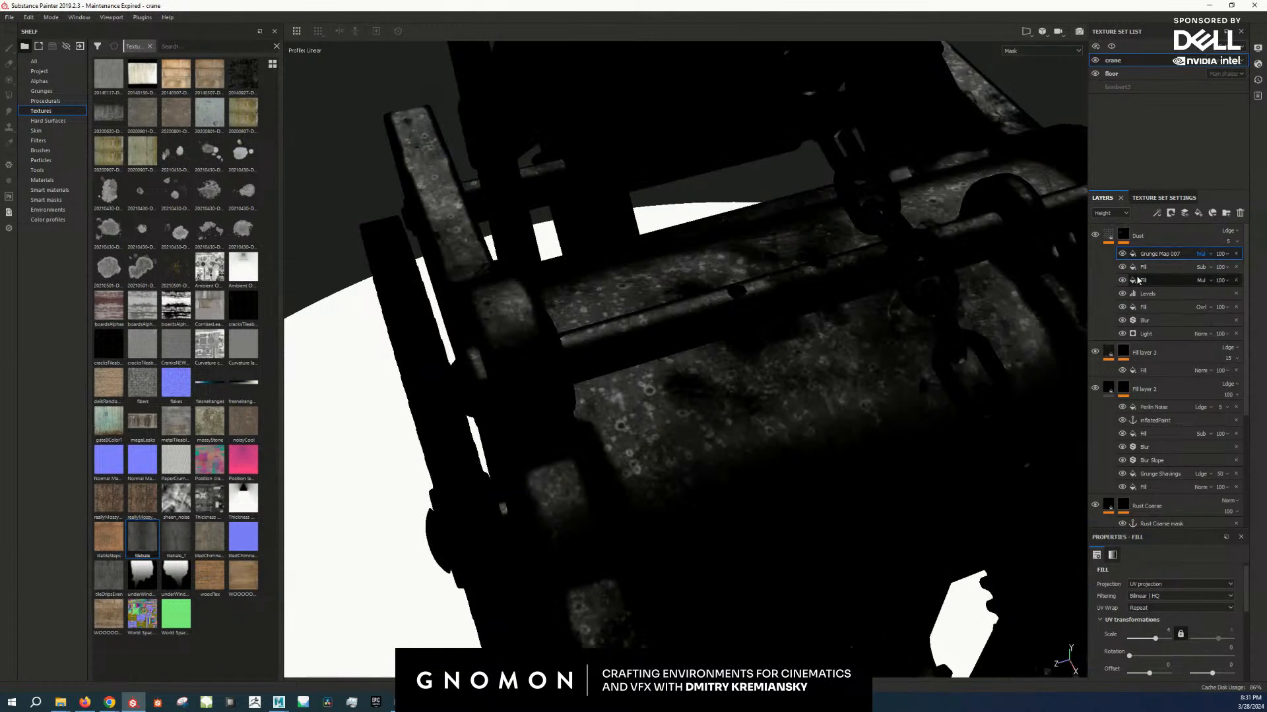
{"action": "key", "text": "m"}
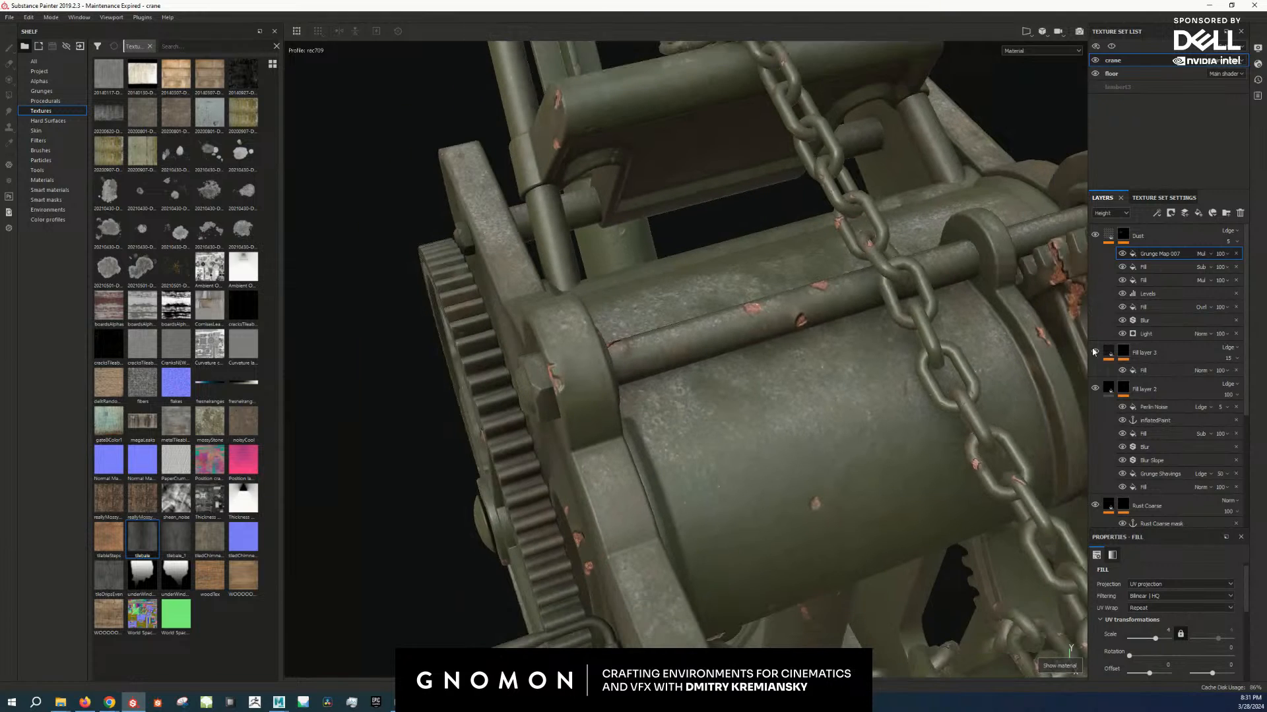
Step: Compare the Dust mask with and without its Grunge Map 007 effect on the crane's drum
{"action": "left_click", "coordinate": [1123, 254]}
{"action": "left_click", "coordinate": [1123, 254]}
{"action": "left_click", "coordinate": [1123, 254]}
{"action": "left_click", "coordinate": [1124, 255]}
Step: Examine the paint, rust chips and dust on the crane's gears, boom, side plate and base from several angles
{"action": "scroll", "coordinate": [743, 424], "scroll_direction": "down", "scroll_amount": 3}
{"action": "left_click_drag", "start_coordinate": [744, 425], "coordinate": [748, 472], "text": "alt"}
{"action": "scroll", "coordinate": [802, 488], "scroll_direction": "down", "scroll_amount": 3}
{"action": "scroll", "coordinate": [746, 538], "scroll_direction": "up", "scroll_amount": 5}
{"action": "middle_click_drag", "start_coordinate": [759, 634], "coordinate": [746, 482], "text": "alt"}
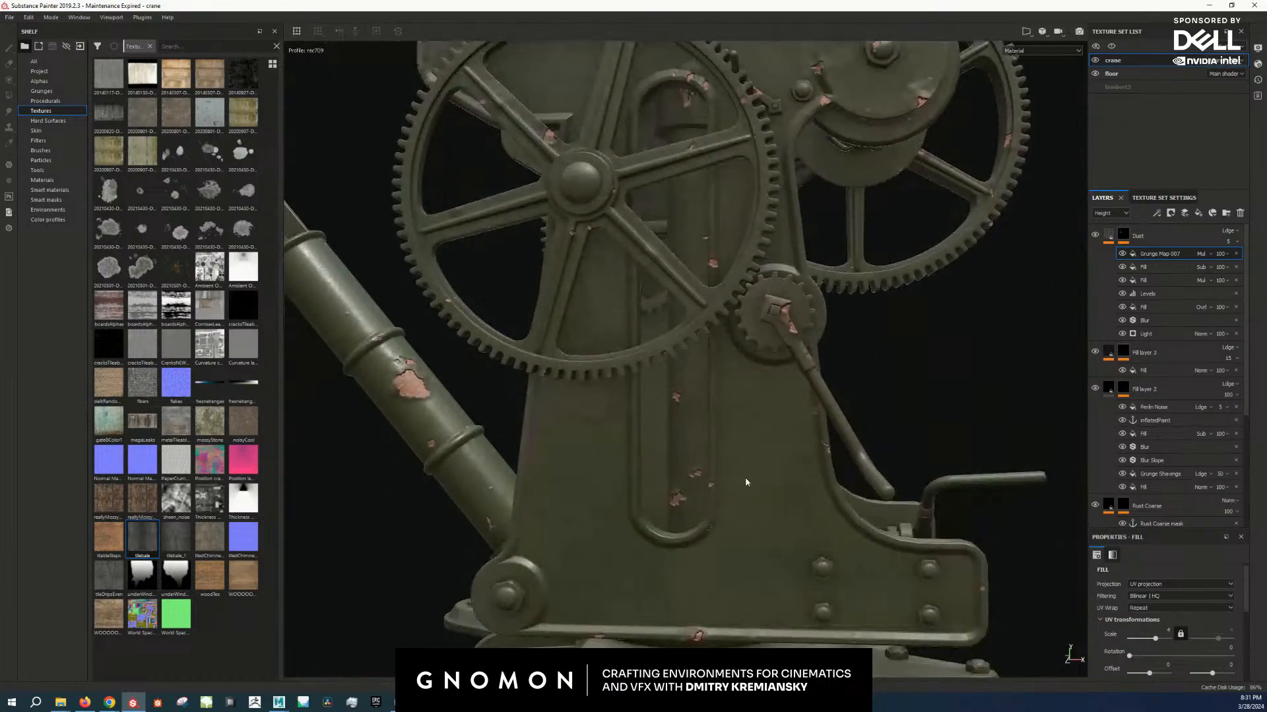
{"action": "scroll", "coordinate": [758, 501], "scroll_direction": "down", "scroll_amount": 3}
{"action": "left_click_drag", "start_coordinate": [758, 501], "coordinate": [798, 389], "text": "alt"}
{"action": "scroll", "coordinate": [768, 438], "scroll_direction": "up", "scroll_amount": 3}
{"action": "right_click_drag", "start_coordinate": [832, 426], "coordinate": [880, 487], "text": "shift"}
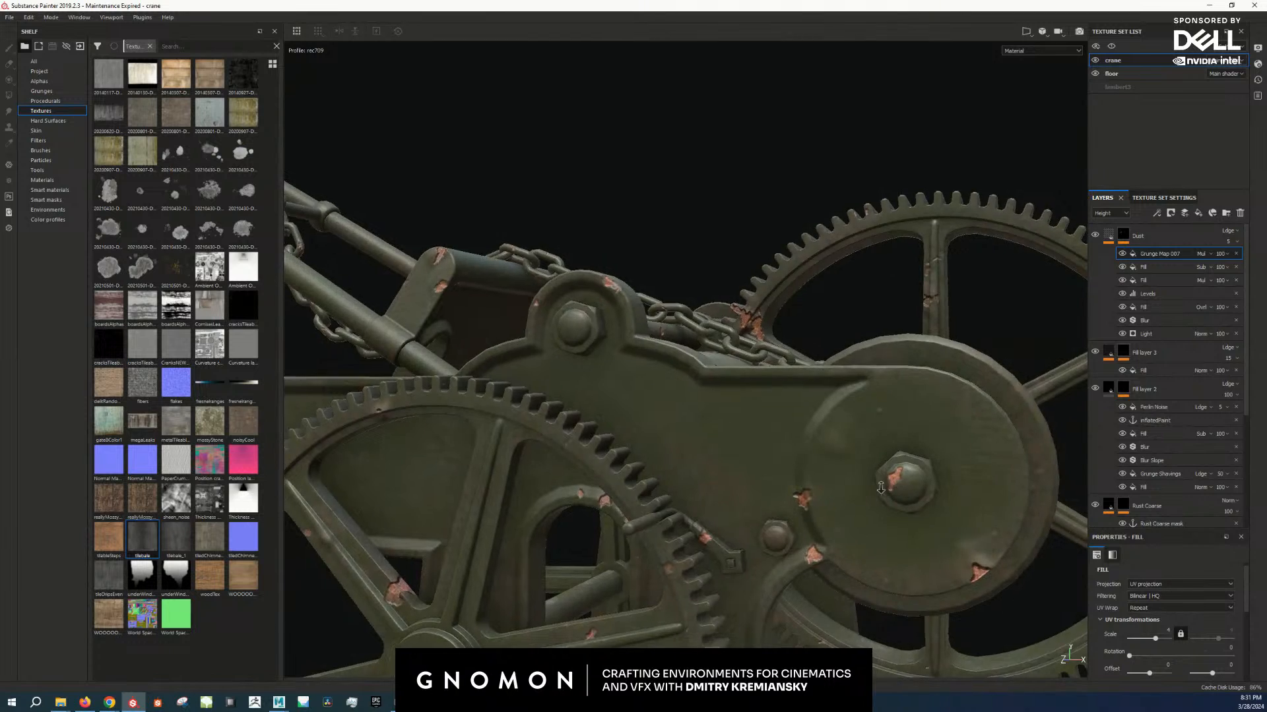
{"action": "scroll", "coordinate": [881, 488], "scroll_direction": "down", "scroll_amount": 2}
{"action": "left_click_drag", "start_coordinate": [881, 488], "coordinate": [797, 341], "text": "alt"}
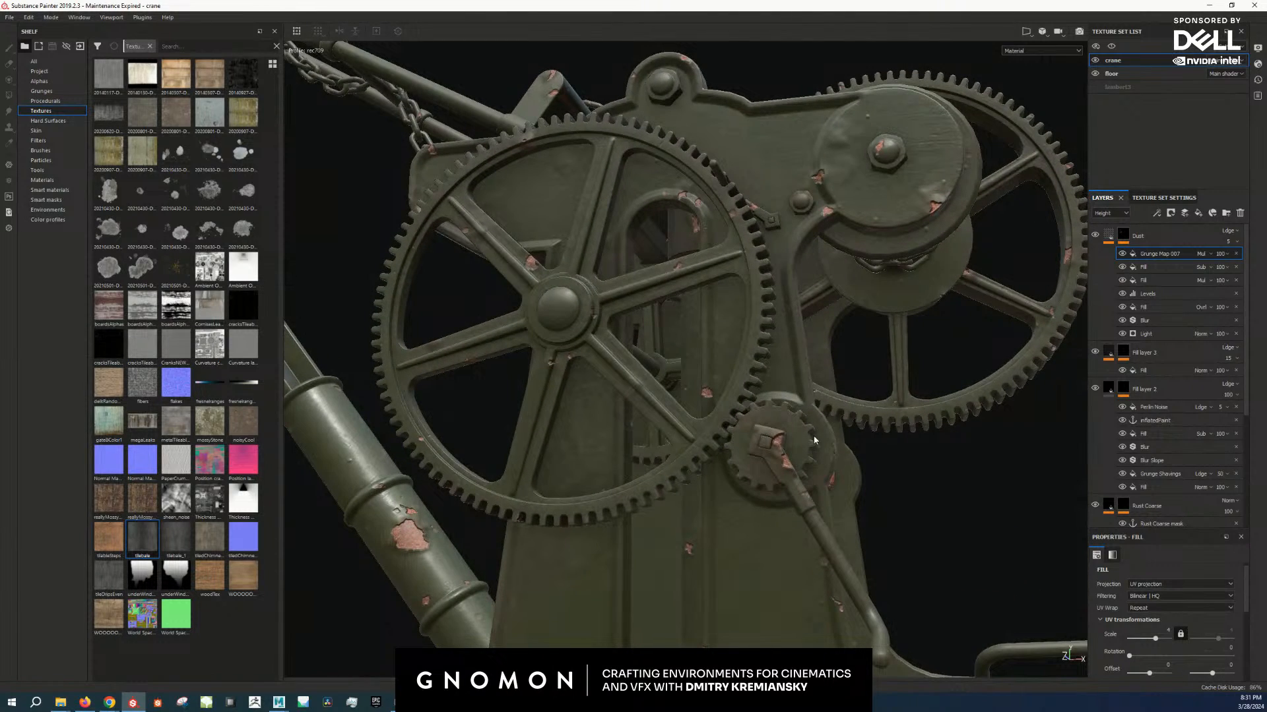
{"action": "scroll", "coordinate": [892, 446], "scroll_direction": "down", "scroll_amount": 8}
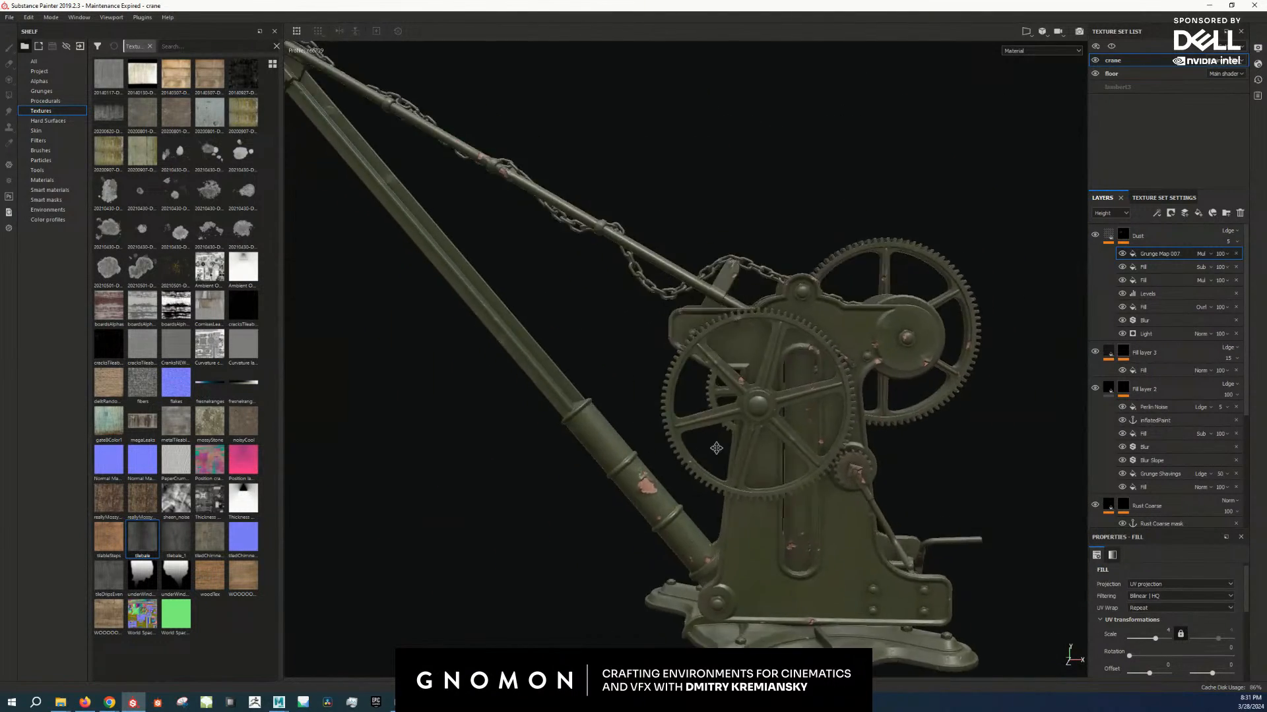
{"action": "left_click_drag", "start_coordinate": [724, 448], "coordinate": [680, 452], "text": "alt"}
{"action": "middle_click_drag", "start_coordinate": [679, 452], "coordinate": [627, 386], "text": "alt"}
{"action": "right_click_drag", "start_coordinate": [627, 386], "coordinate": [828, 475], "text": "alt"}
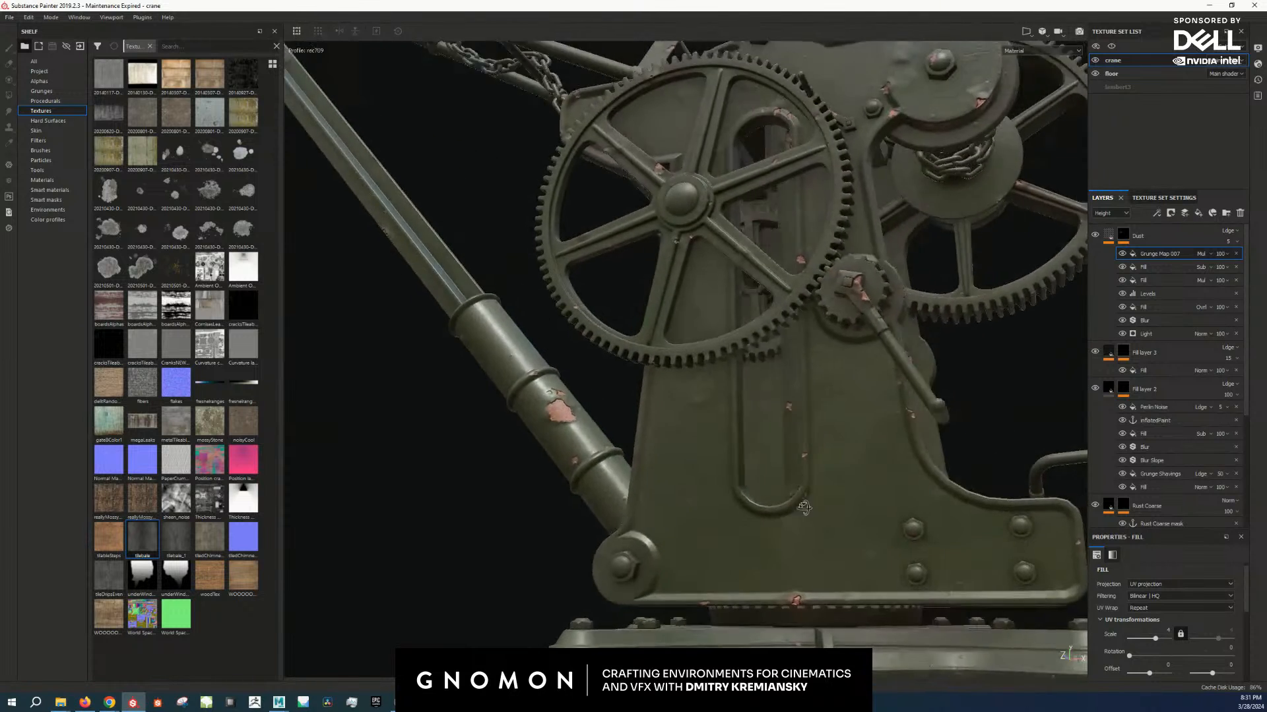
{"action": "mouse_move", "coordinate": [828, 475]}
{"action": "left_mouse_down", "text": "alt"}
{"action": "mouse_move", "coordinate": [859, 504]}
{"action": "mouse_move", "coordinate": [956, 422]}
{"action": "left_mouse_up", "text": "alt"}
Step: Add a fill layer above the Dust layer with only the color channel active and a dark grey-green base color
{"action": "left_click", "coordinate": [1187, 239]}
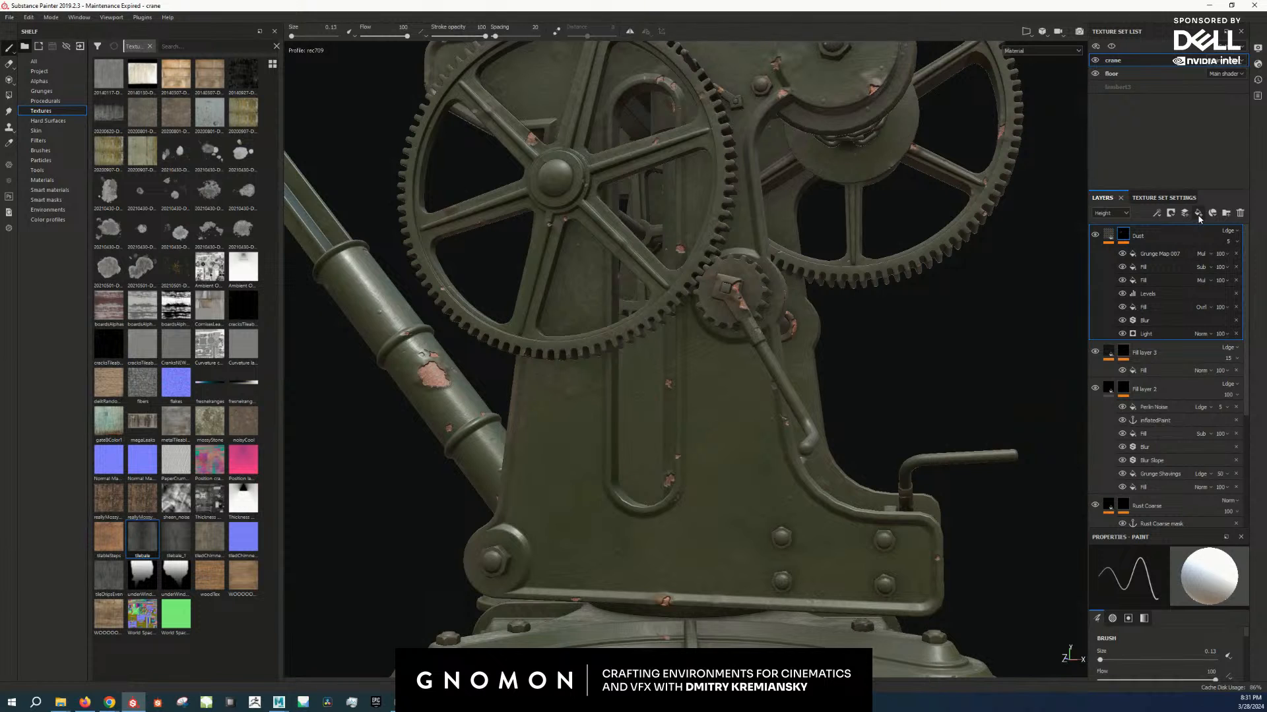
{"action": "left_click", "coordinate": [1198, 213]}
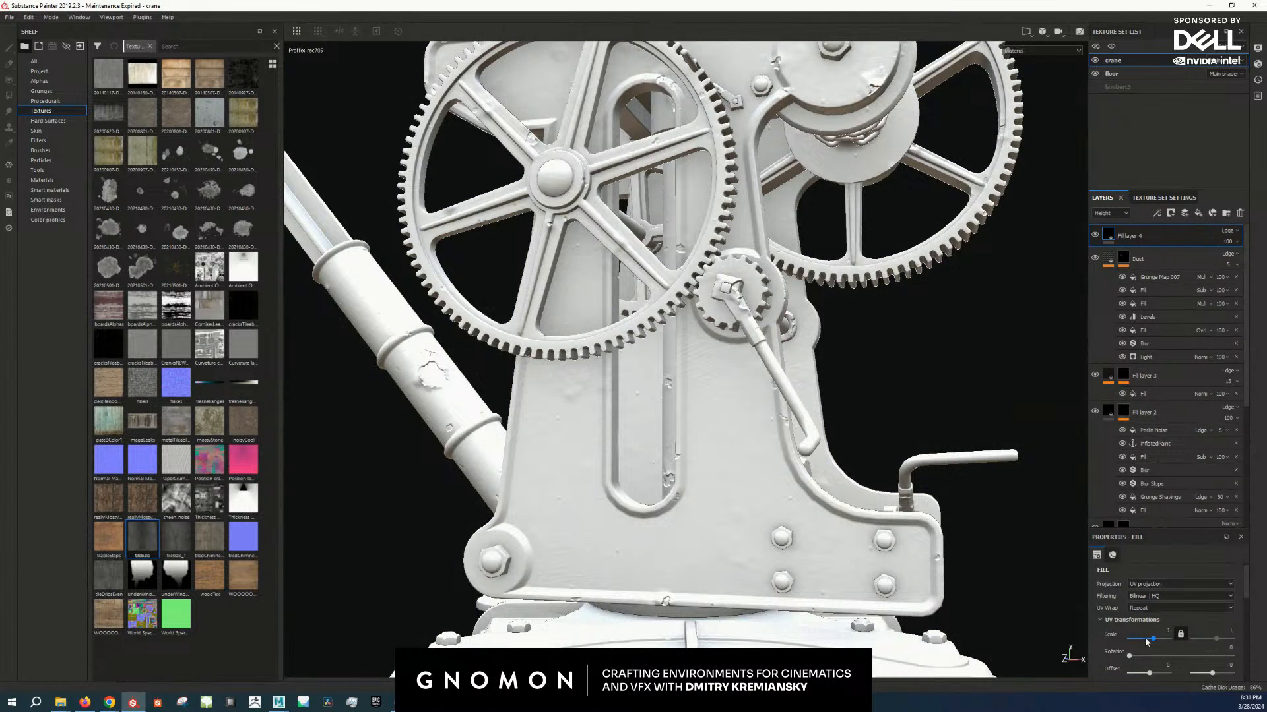
{"action": "scroll", "coordinate": [1146, 642], "scroll_direction": "down", "scroll_amount": 3}
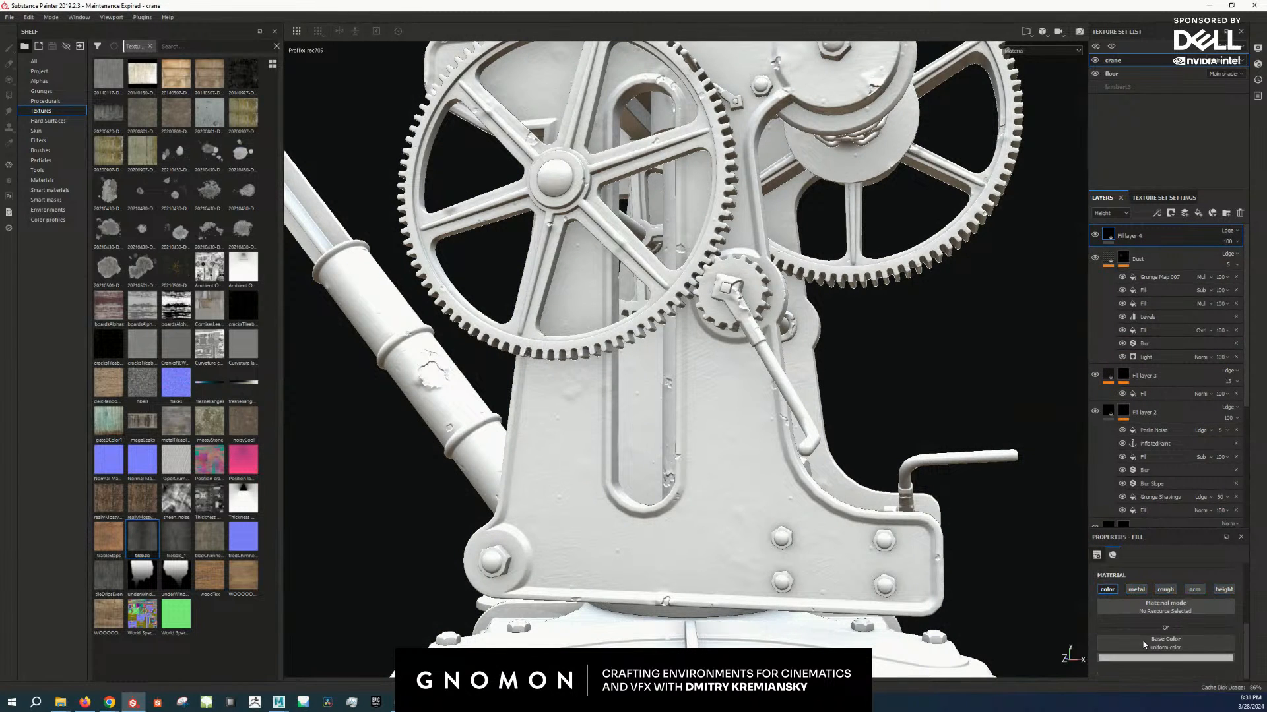
{"action": "left_click", "coordinate": [1155, 658]}
{"action": "mouse_move", "coordinate": [1146, 606]}
{"action": "left_mouse_down"}
{"action": "mouse_move", "coordinate": [1214, 617]}
{"action": "mouse_move", "coordinate": [1215, 603]}
{"action": "mouse_move", "coordinate": [1138, 613]}
{"action": "left_mouse_up"}
{"action": "left_click", "coordinate": [1143, 606]}
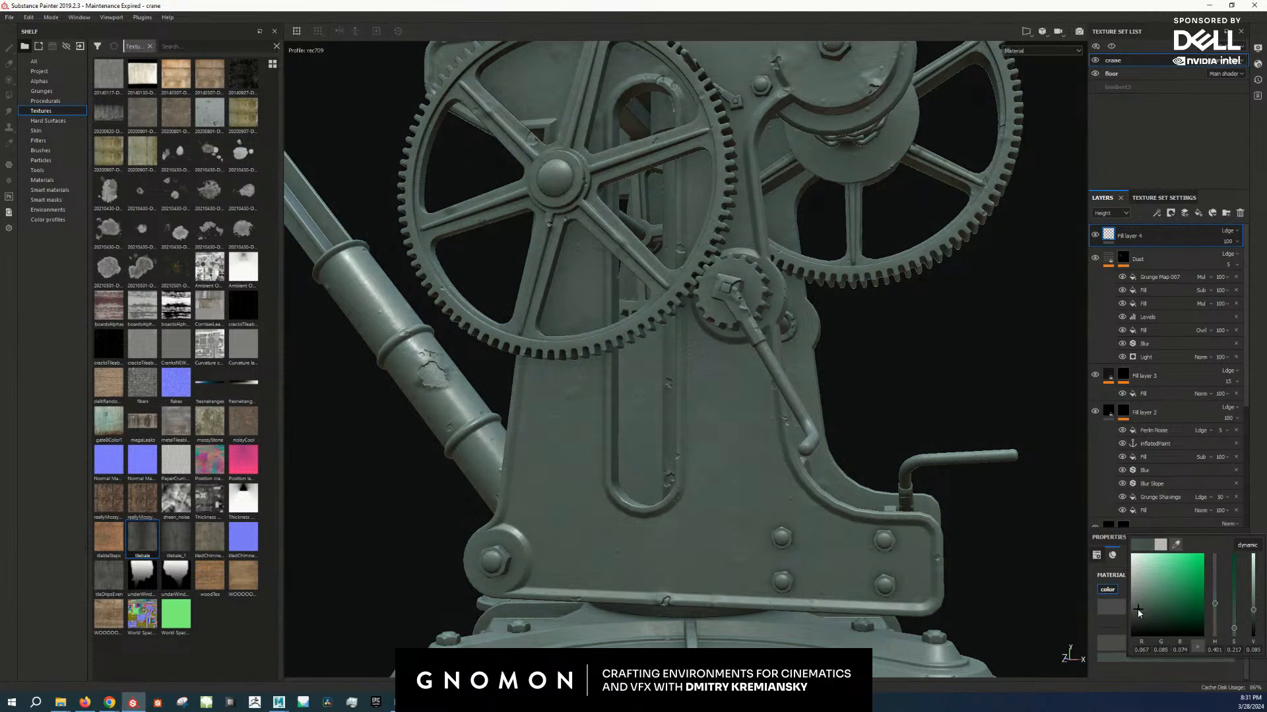
Step: Give Fill layer 4 a black mask and add a fill effect to that mask
{"action": "left_click_drag", "start_coordinate": [1036, 589], "coordinate": [986, 518], "text": "alt"}
{"action": "right_click", "coordinate": [1128, 232]}
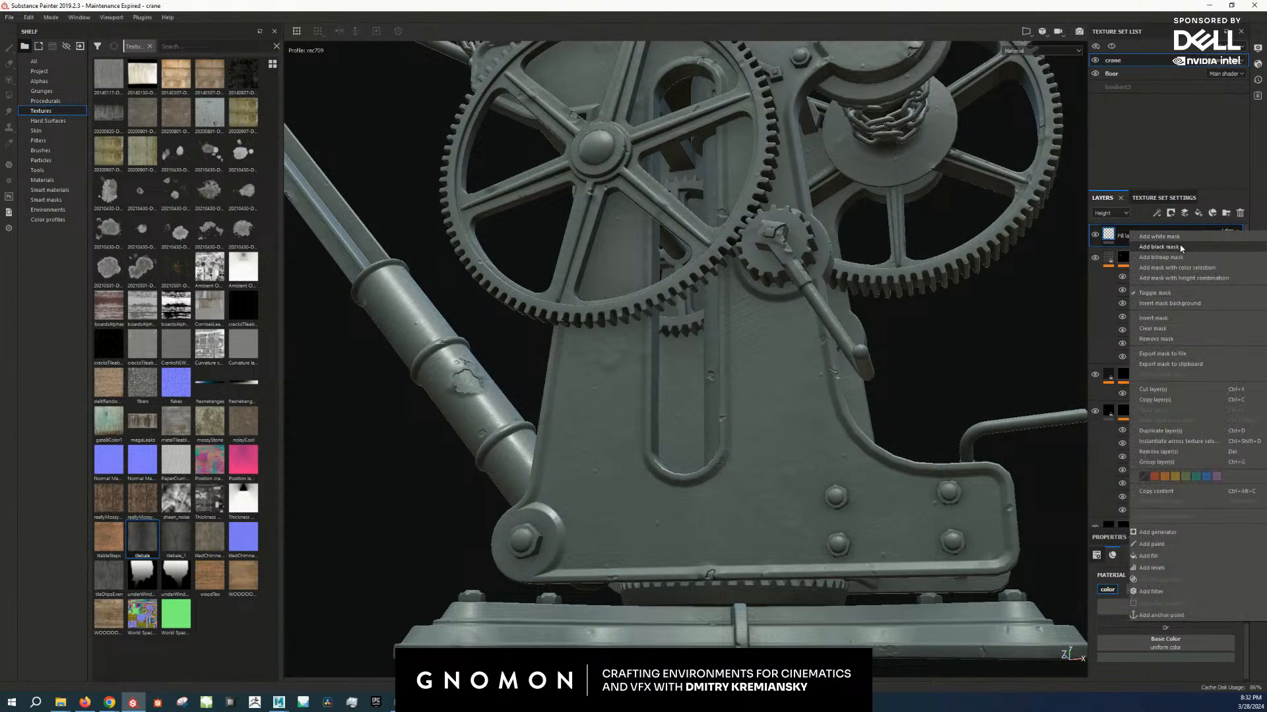
{"action": "left_click", "coordinate": [1132, 250]}
{"action": "right_click", "coordinate": [1122, 235]}
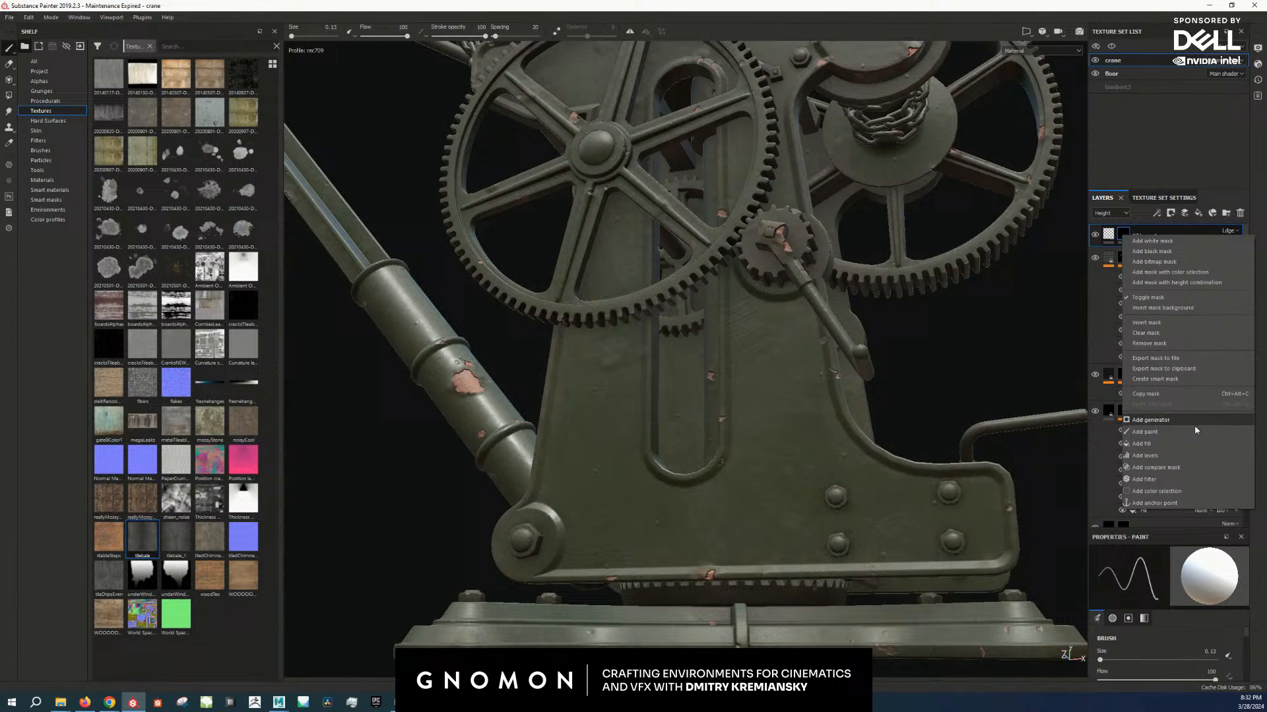
{"action": "left_click", "coordinate": [1184, 444]}
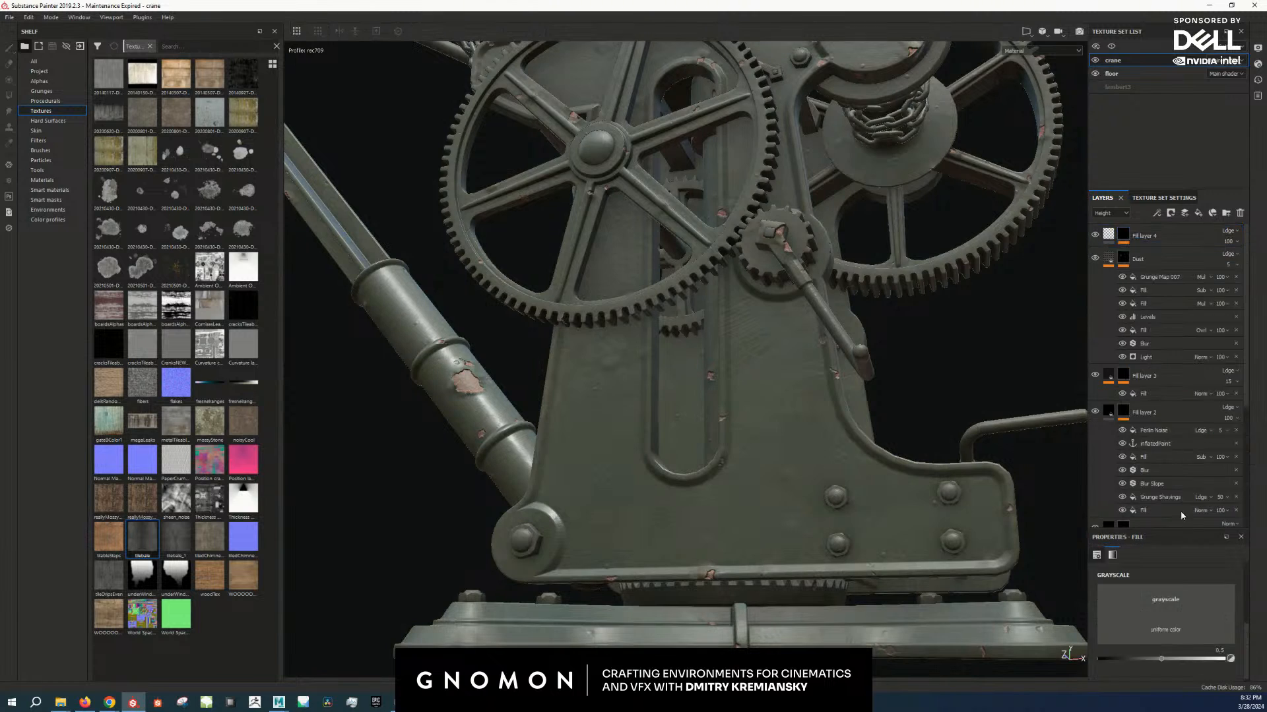
Step: Try to find a shavings grunge for the mask fill's grayscale input by searching its resources for "shavi"
{"action": "left_click", "coordinate": [1184, 589]}
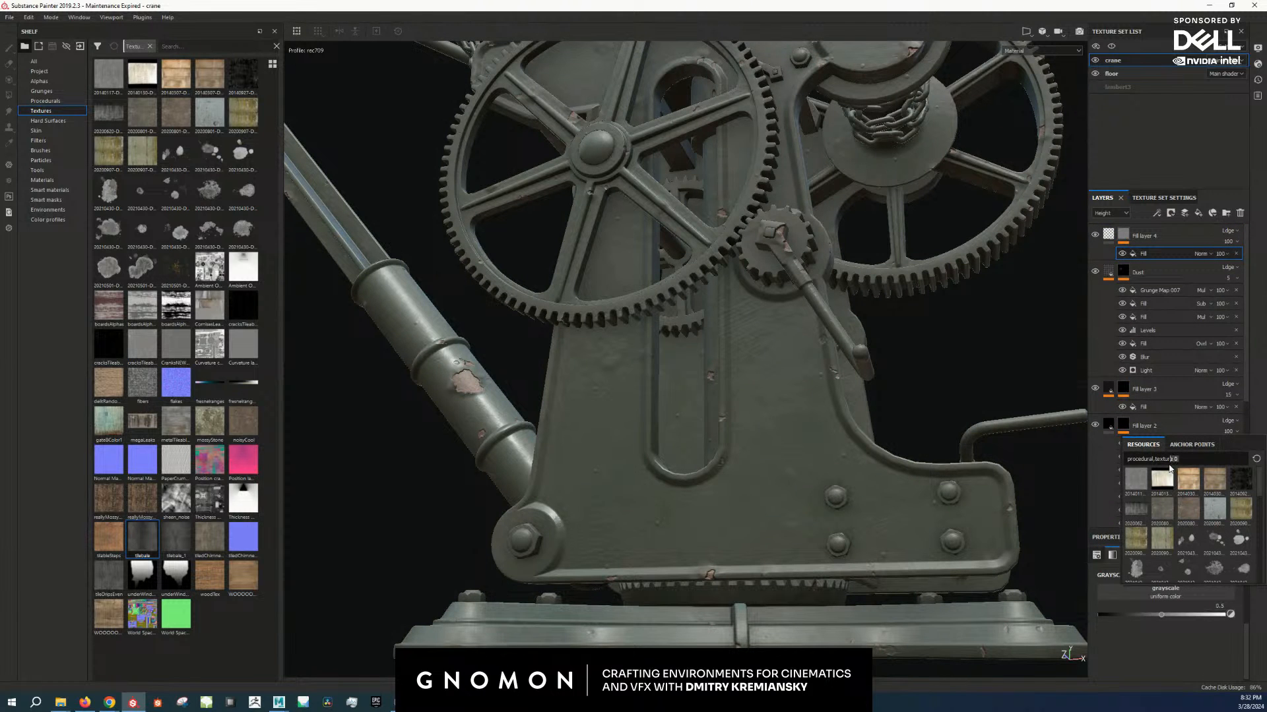
{"action": "left_click", "coordinate": [1160, 476]}
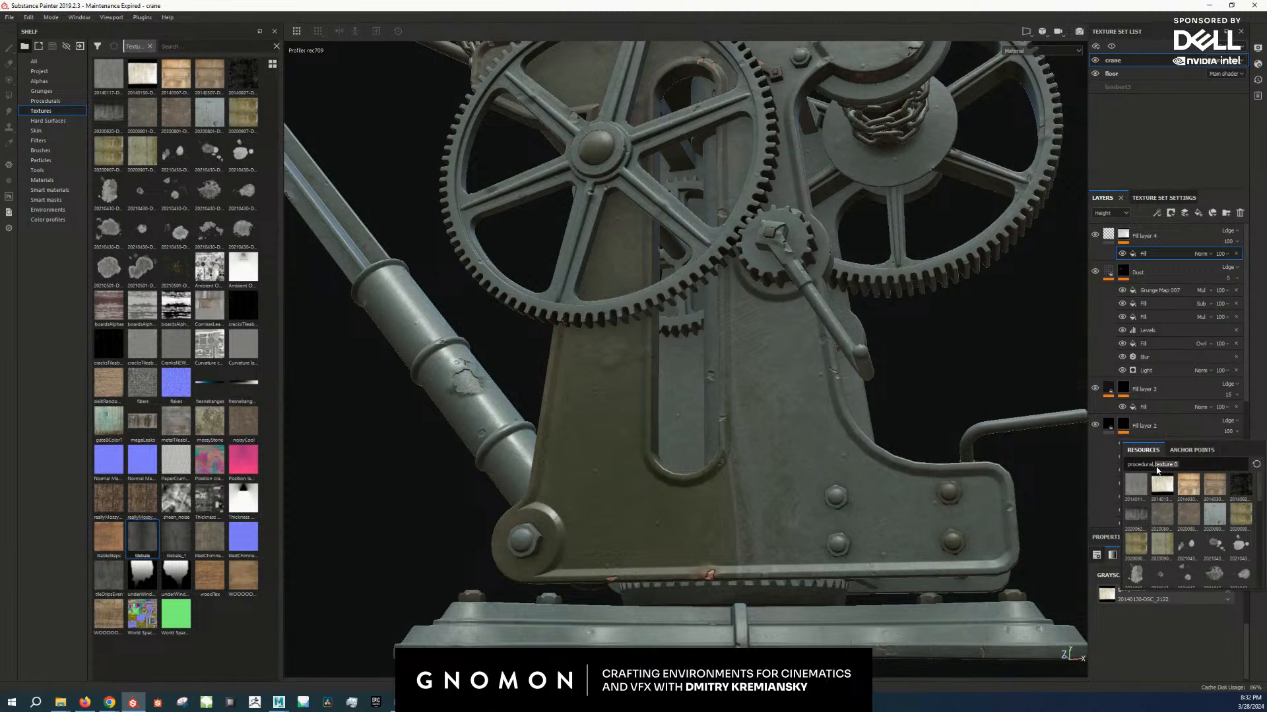
{"action": "type", "text": "shavi"}
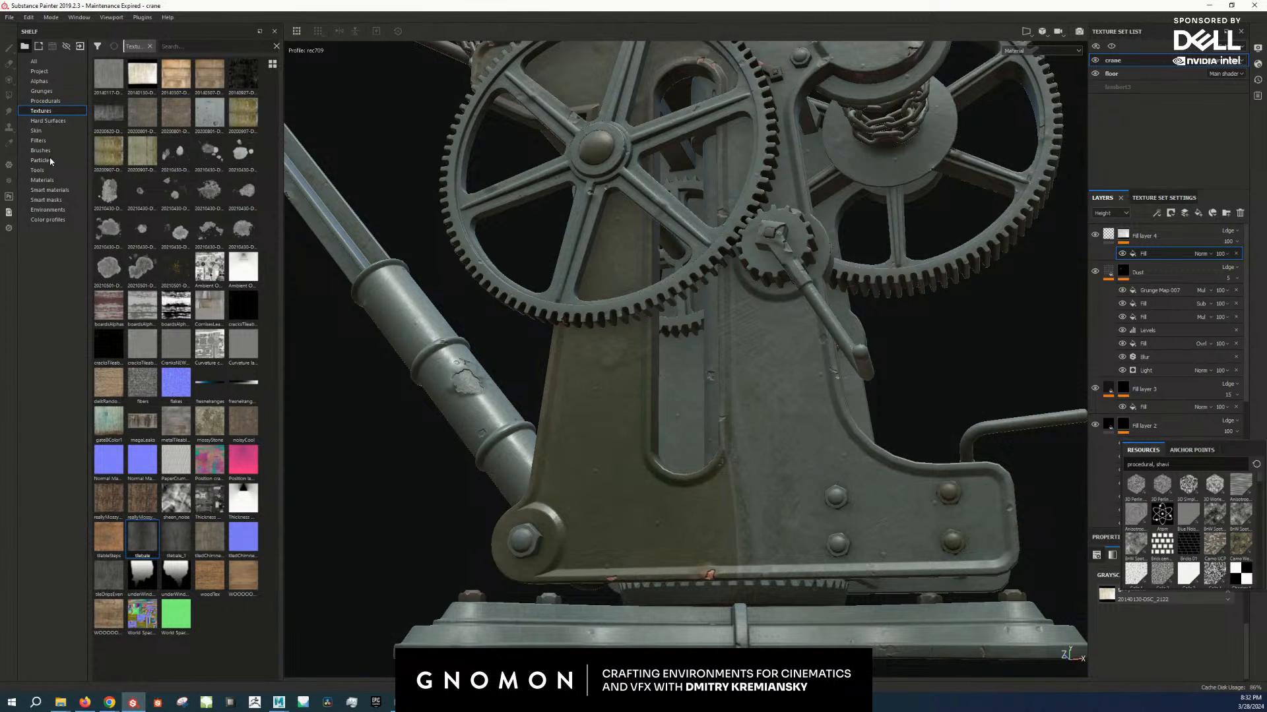
Step: Search the shelf's procedurals for "shavi" and assign Grunge Shavings as the mask fill's grayscale source
{"action": "left_click", "coordinate": [50, 103]}
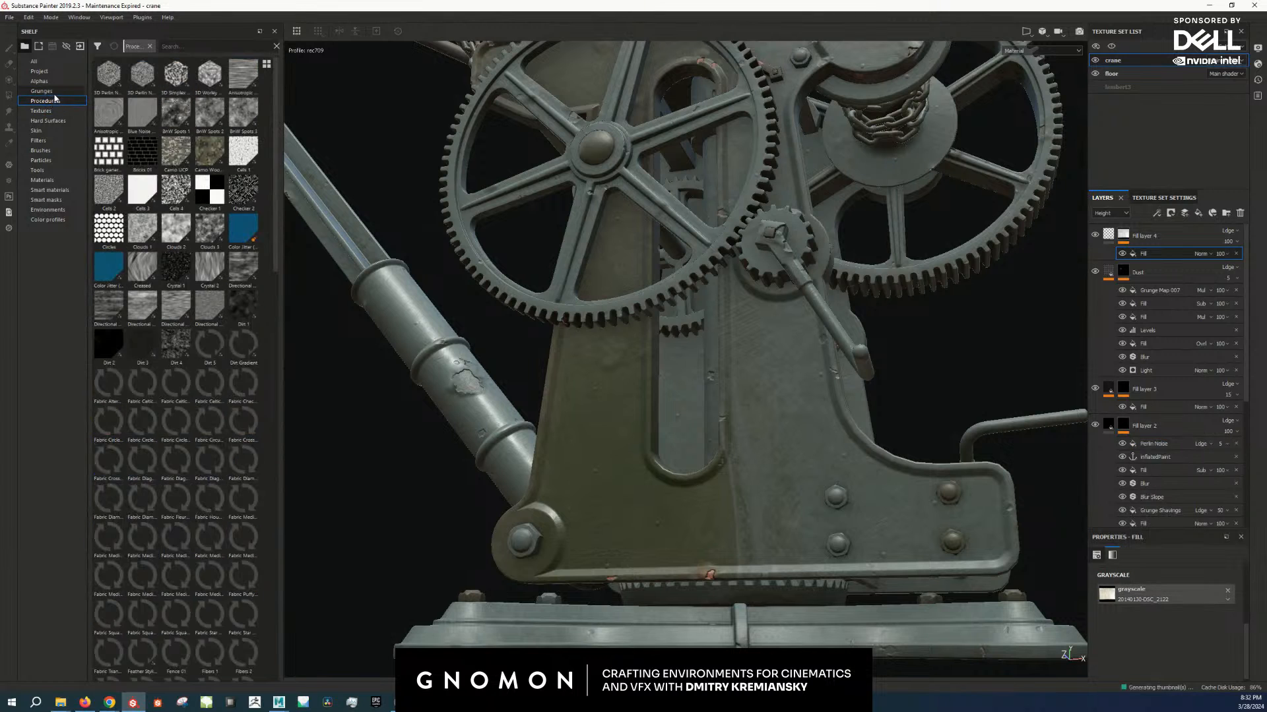
{"action": "left_click", "coordinate": [165, 45]}
{"action": "type", "text": "shavi"}
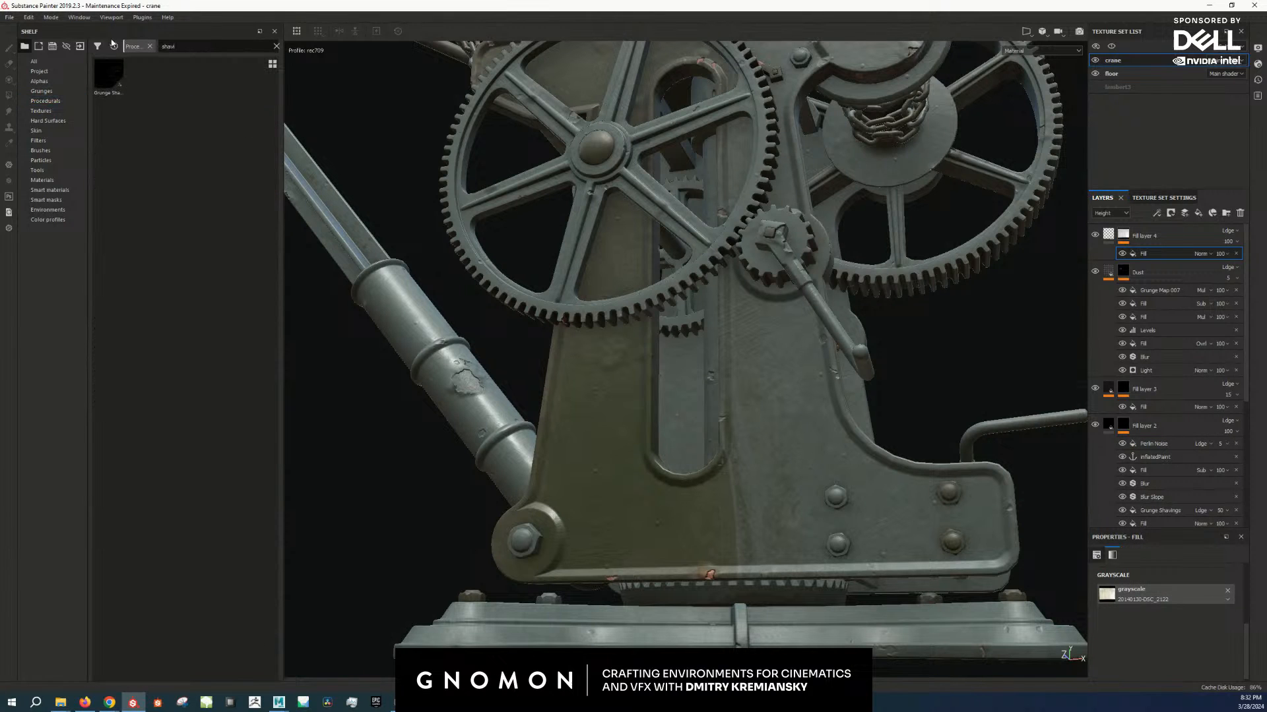
{"action": "left_click_drag", "start_coordinate": [108, 74], "coordinate": [1157, 596]}
Step: Examine the Grunge Shavings pattern across the crane, both in the mask view and in the material view
{"action": "right_click_drag", "start_coordinate": [913, 503], "coordinate": [837, 438], "text": "alt"}
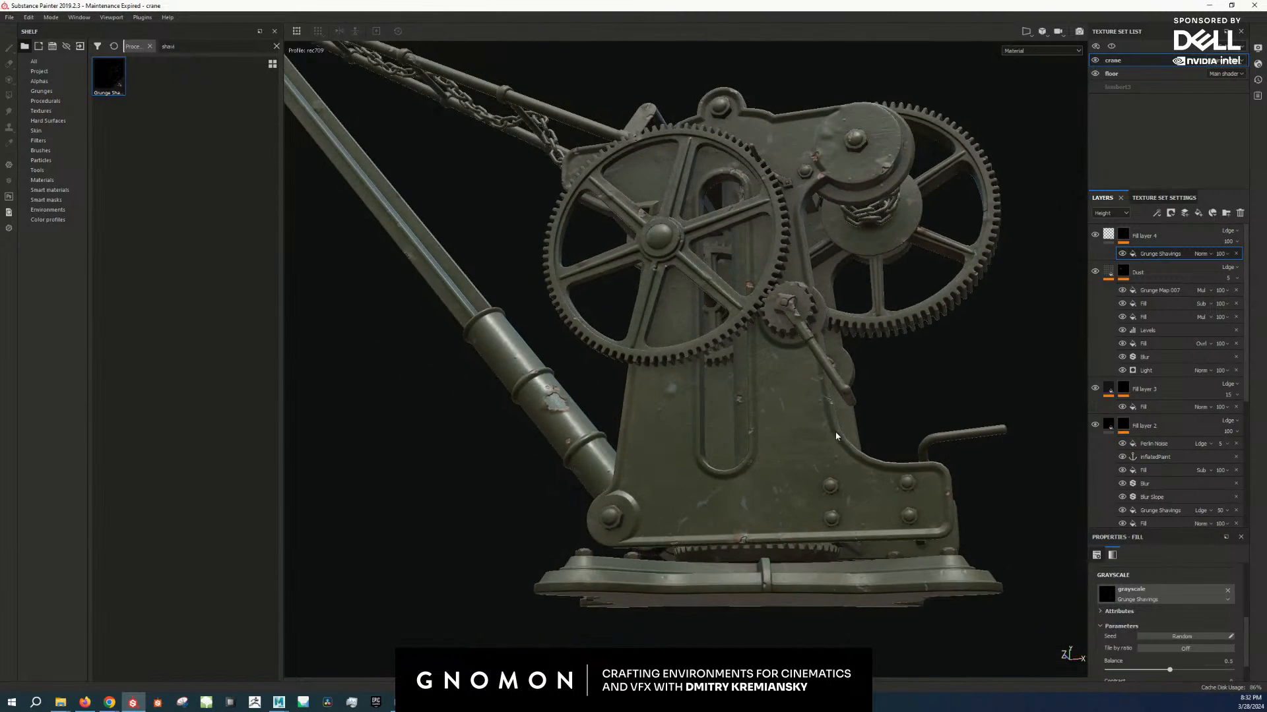
{"action": "left_click_drag", "start_coordinate": [837, 438], "coordinate": [823, 395], "text": "alt"}
{"action": "right_click_drag", "start_coordinate": [822, 396], "coordinate": [1070, 254], "text": "alt"}
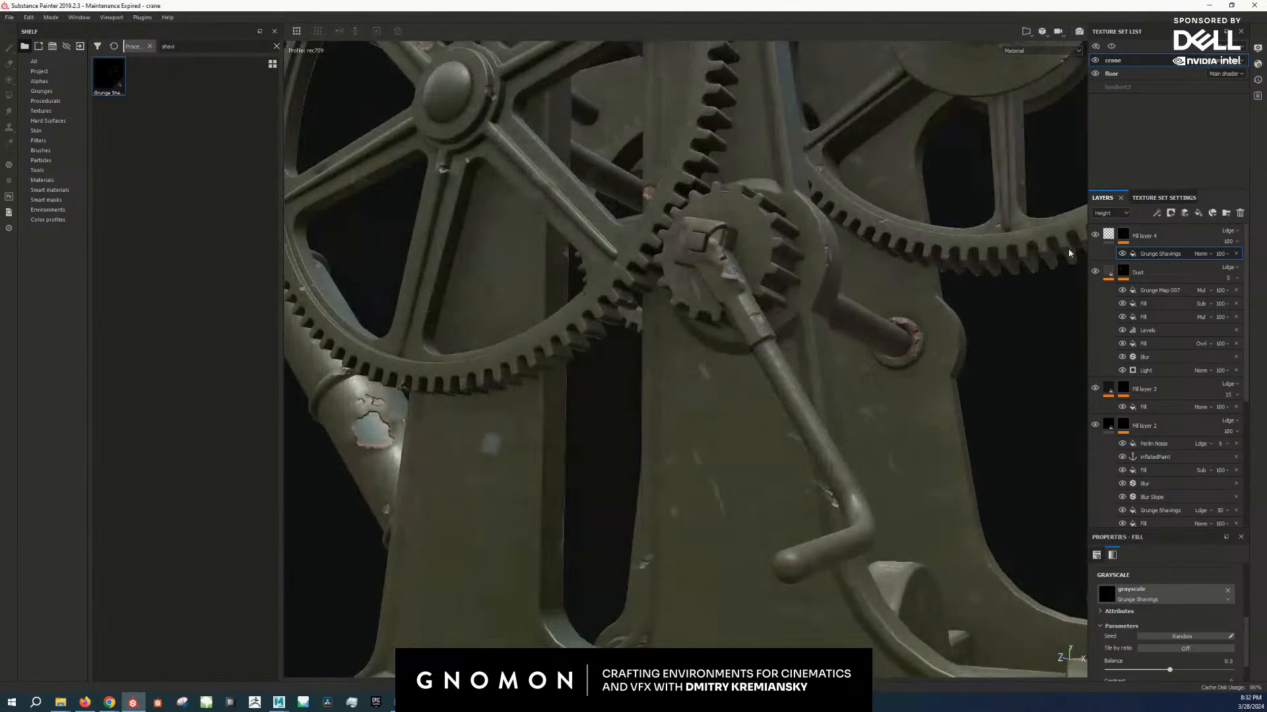
{"action": "left_click", "coordinate": [1108, 237], "text": "alt"}
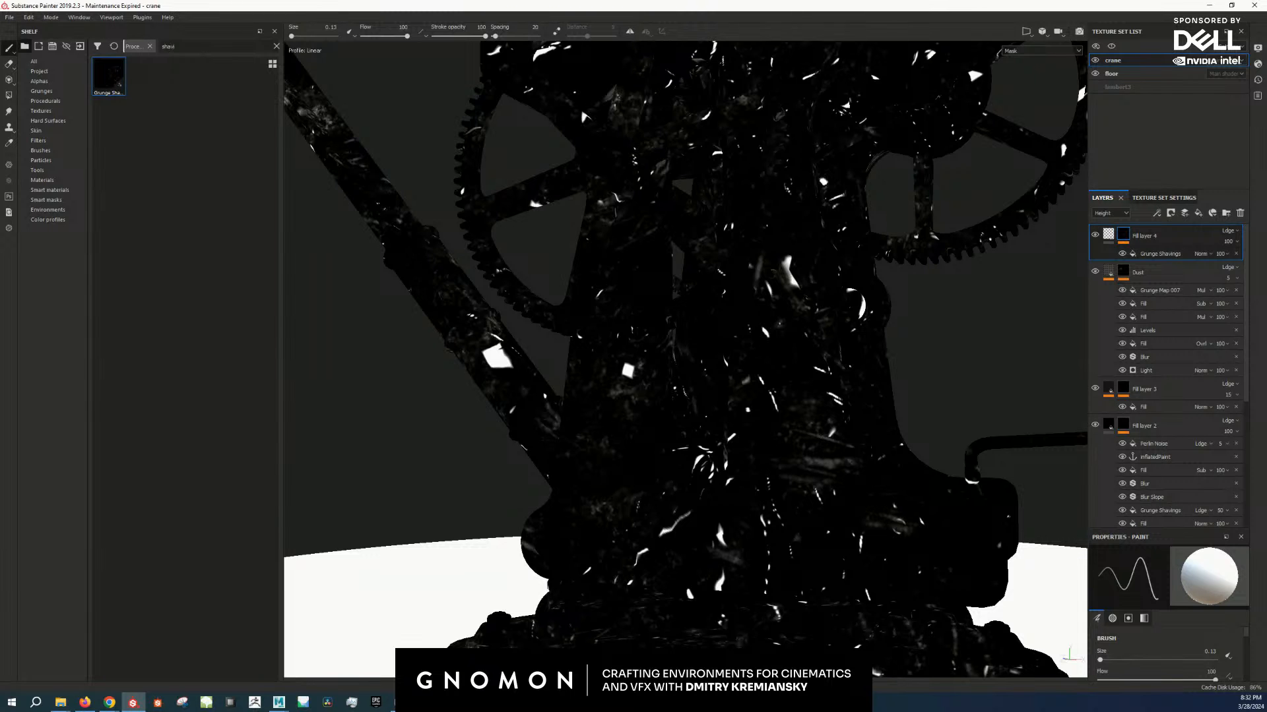
{"action": "left_click_drag", "start_coordinate": [667, 429], "coordinate": [738, 437], "text": "alt"}
{"action": "middle_click_drag", "start_coordinate": [737, 436], "coordinate": [726, 420], "text": "alt"}
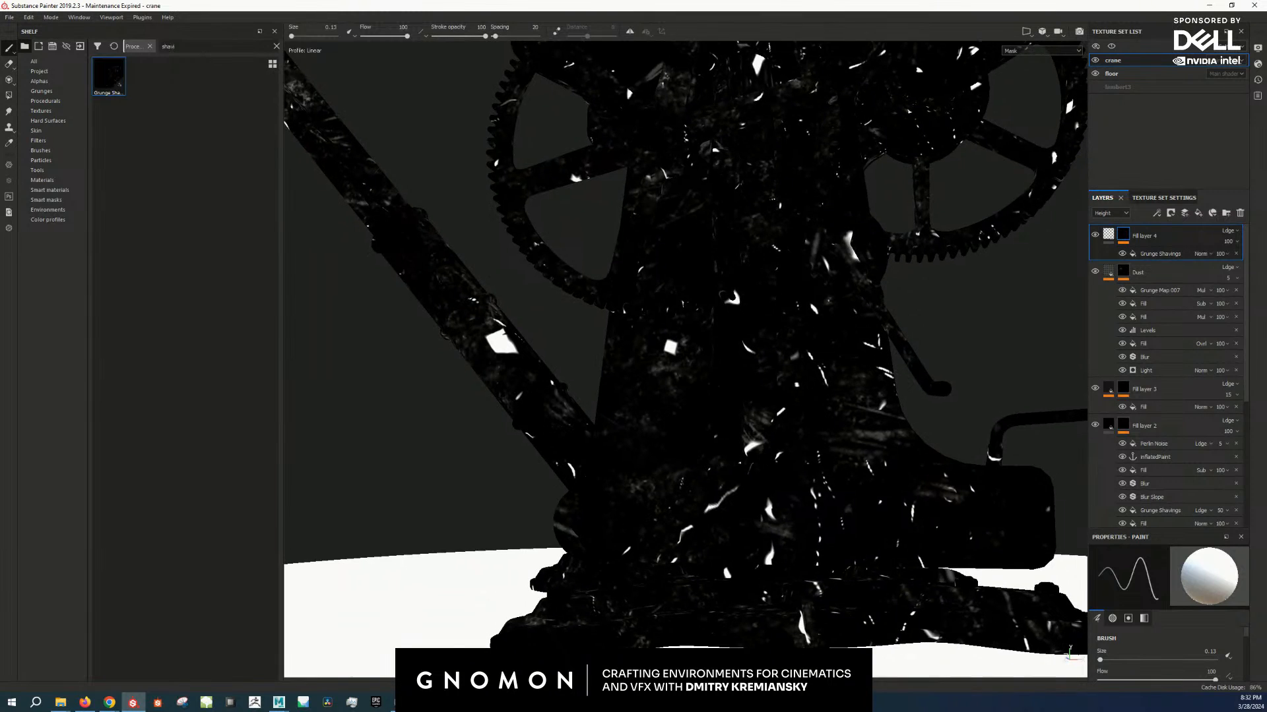
{"action": "right_click_drag", "start_coordinate": [726, 420], "coordinate": [798, 391], "text": "alt"}
{"action": "key", "text": "m"}
{"action": "mouse_move", "coordinate": [798, 391]}
{"action": "left_mouse_down", "text": "alt"}
{"action": "mouse_move", "coordinate": [759, 373]}
{"action": "mouse_move", "coordinate": [798, 391]}
{"action": "left_mouse_up", "text": "alt"}
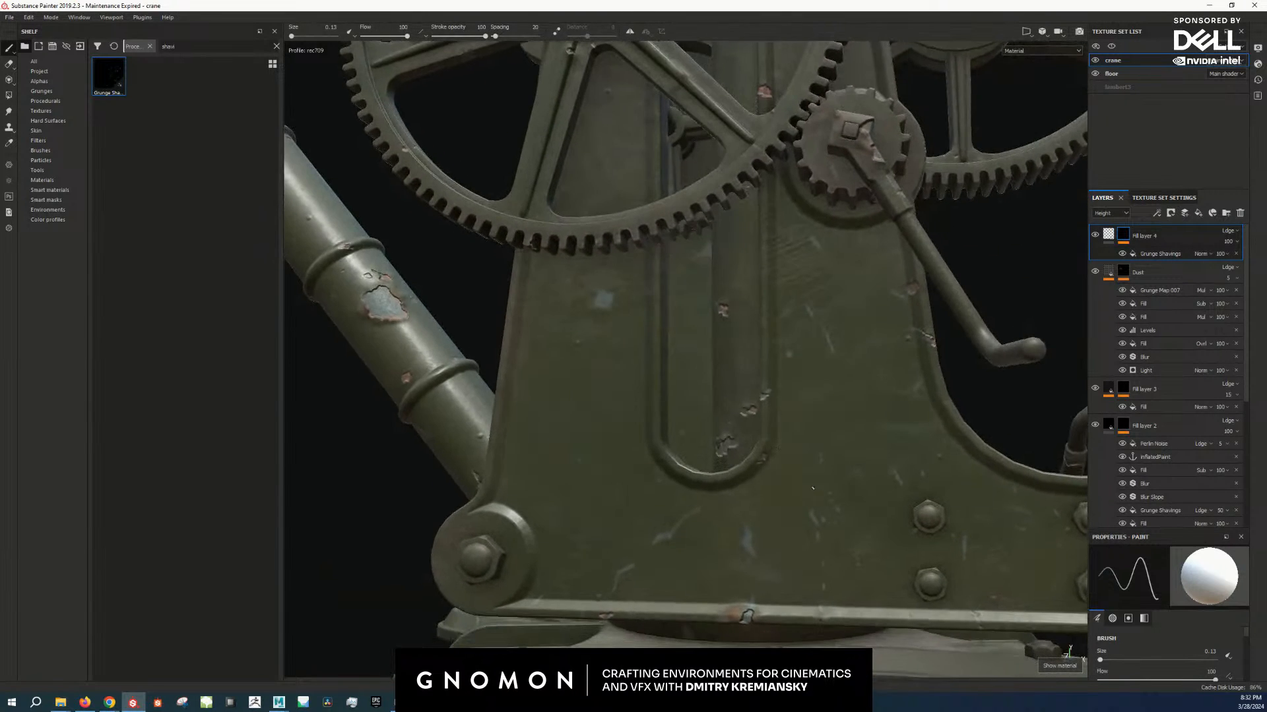
Step: Add a Levels effect to Fill layer 4's mask and narrow its input range to isolate crisp shavings, checking the mask view
{"action": "left_click", "coordinate": [1126, 239], "text": "alt"}
{"action": "right_click", "coordinate": [1125, 239]}
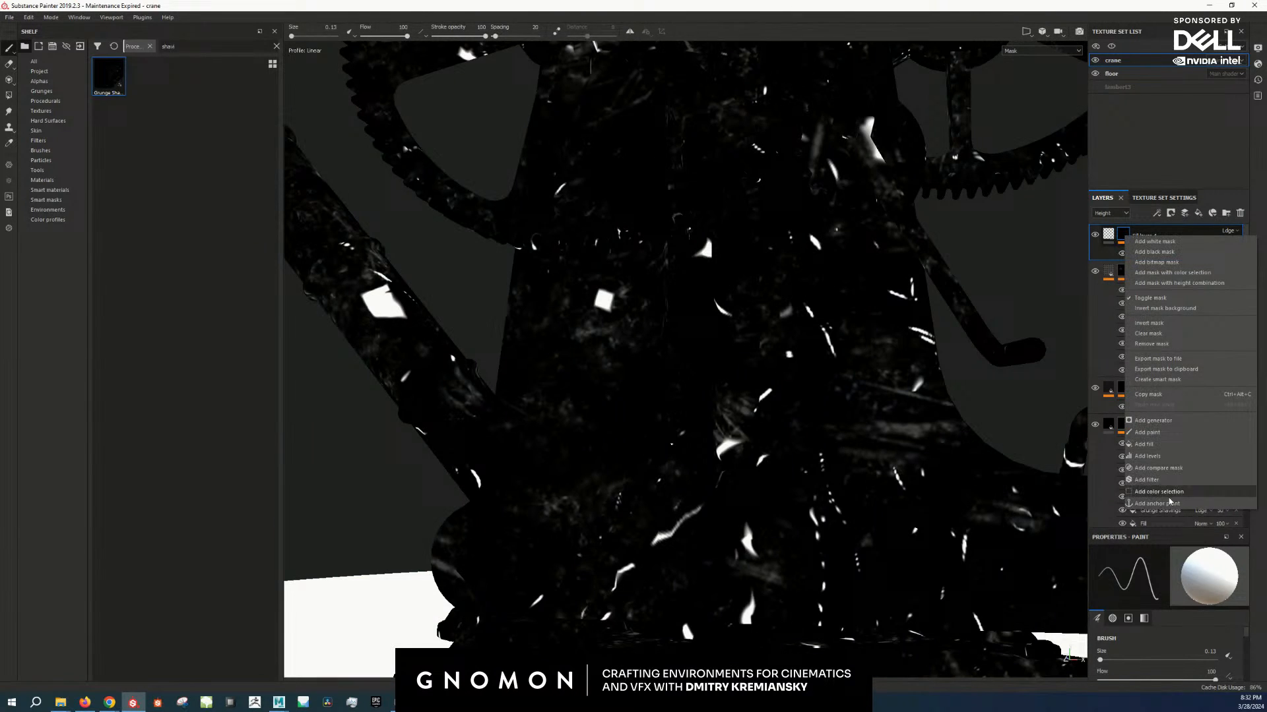
{"action": "left_click", "coordinate": [1176, 456]}
{"action": "scroll", "coordinate": [584, 337], "scroll_direction": "up", "scroll_amount": 5}
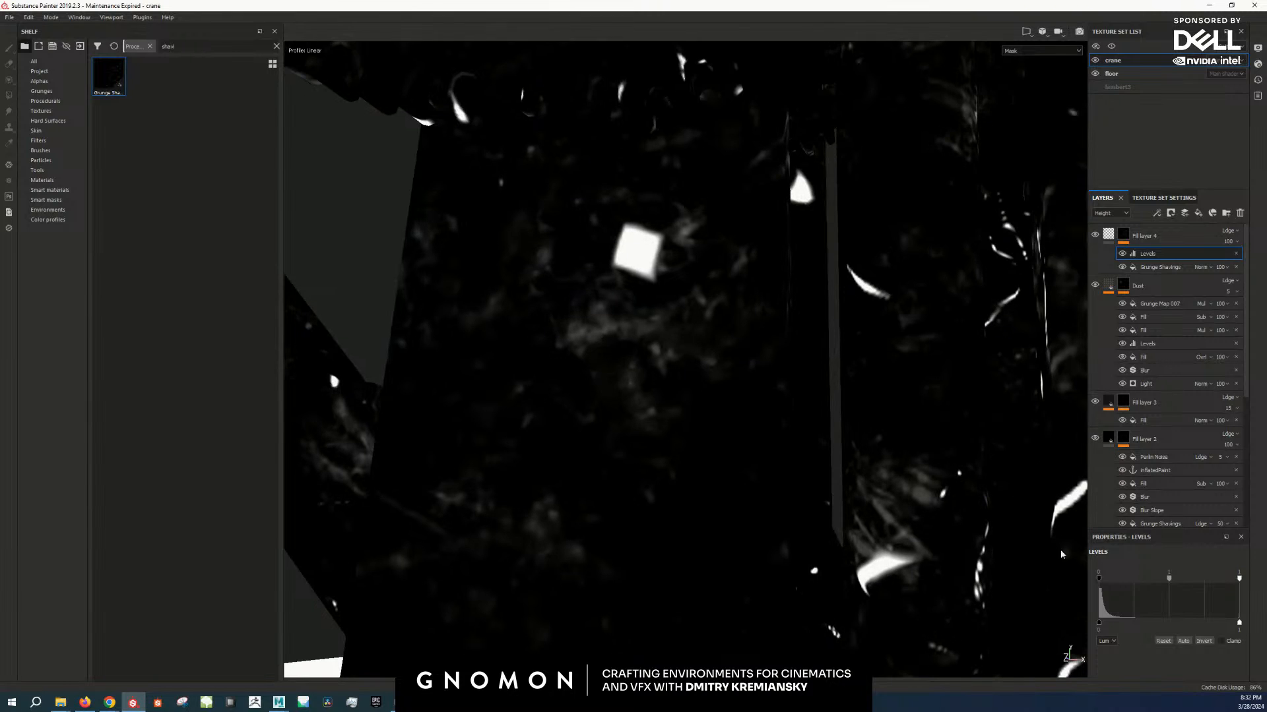
{"action": "left_click_drag", "start_coordinate": [1239, 579], "coordinate": [1144, 581]}
{"action": "scroll", "coordinate": [785, 465], "scroll_direction": "down", "scroll_amount": 3}
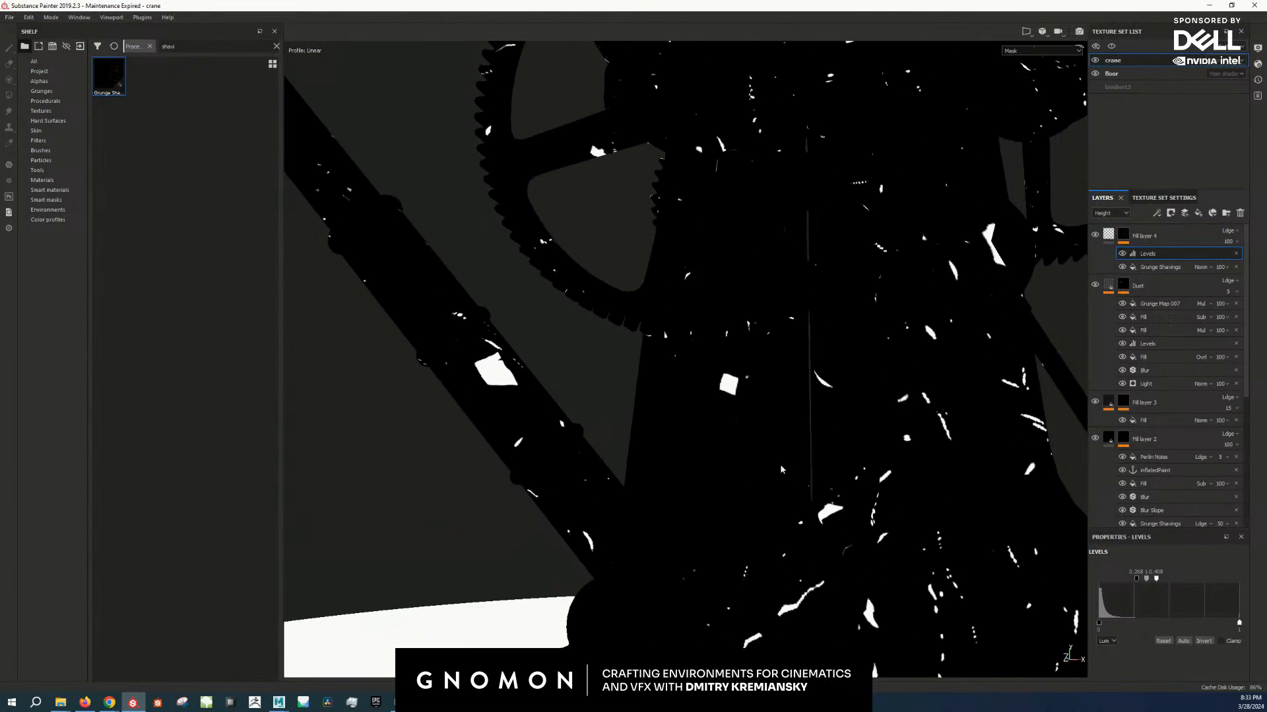
{"action": "key", "text": "m"}
Step: Enable the height channel on Fill layer 4 and set a slightly negative height of about -0.02
{"action": "scroll", "coordinate": [718, 386], "scroll_direction": "up", "scroll_amount": 3}
{"action": "left_click_drag", "start_coordinate": [718, 386], "coordinate": [670, 359], "text": "alt"}
{"action": "scroll", "coordinate": [670, 359], "scroll_direction": "up", "scroll_amount": 3}
{"action": "left_click", "coordinate": [1108, 235]}
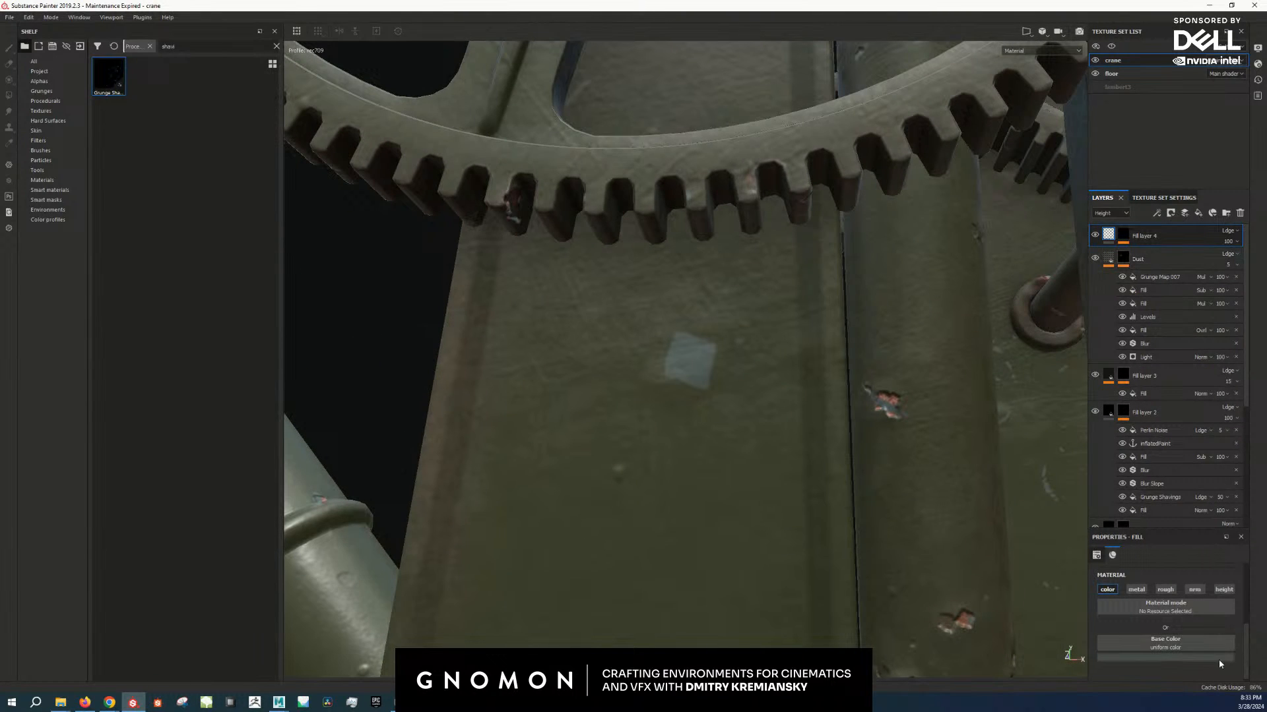
{"action": "left_click", "coordinate": [1225, 594]}
{"action": "scroll", "coordinate": [1188, 636], "scroll_direction": "down", "scroll_amount": 2}
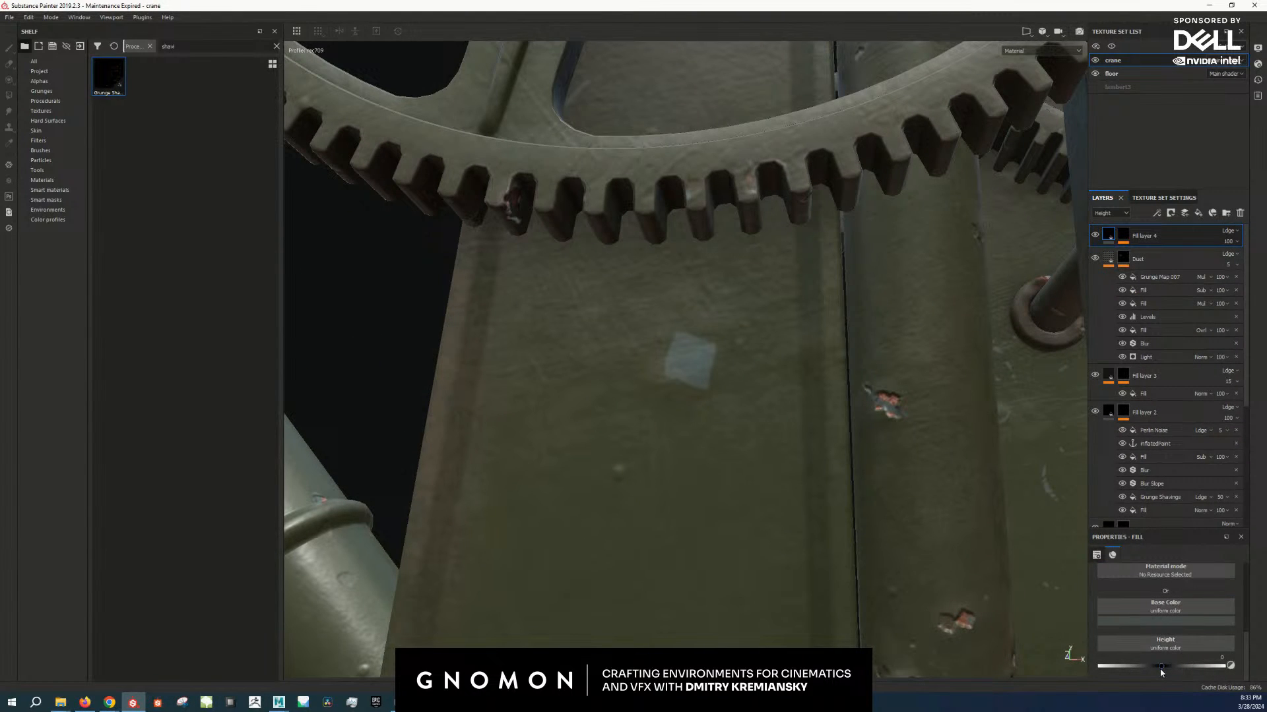
{"action": "left_click_drag", "start_coordinate": [1161, 667], "coordinate": [1162, 672]}
Step: Enable the roughness channel on Fill layer 4 and set the roughness to about 0.52
{"action": "scroll", "coordinate": [1166, 640], "scroll_direction": "up", "scroll_amount": 2}
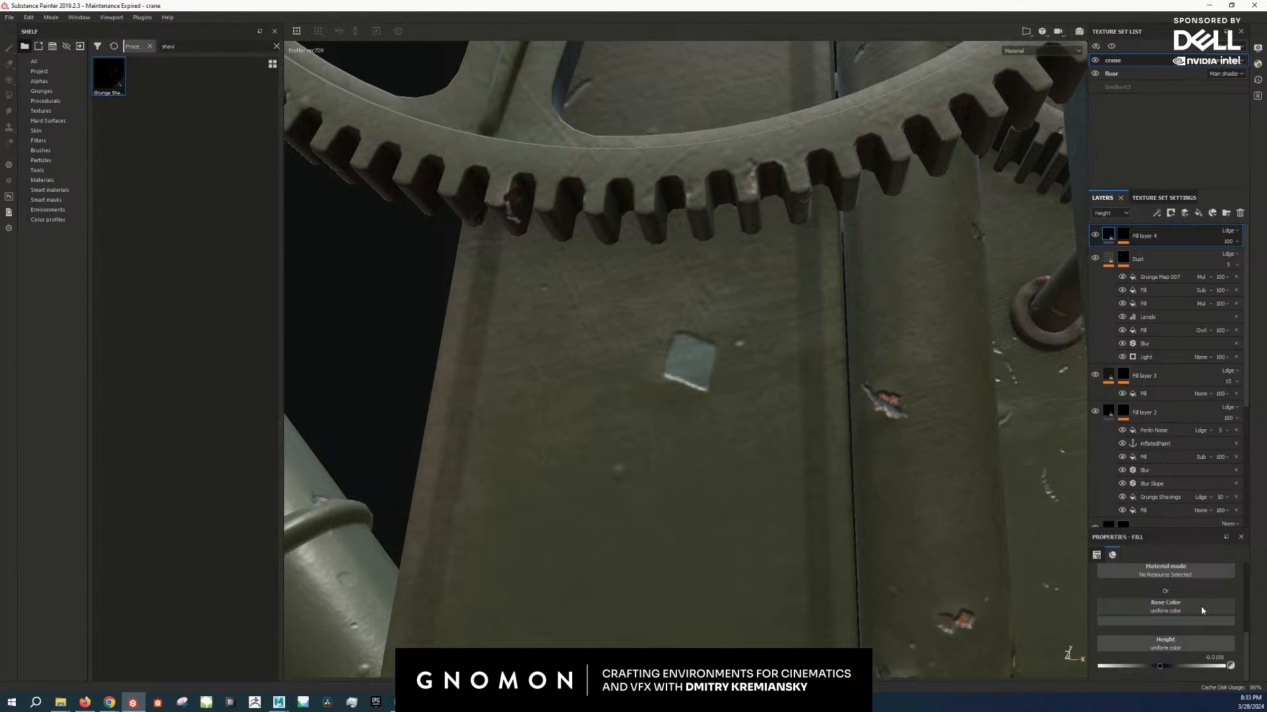
{"action": "left_click", "coordinate": [1171, 616]}
{"action": "scroll", "coordinate": [1171, 616], "scroll_direction": "down", "scroll_amount": 2}
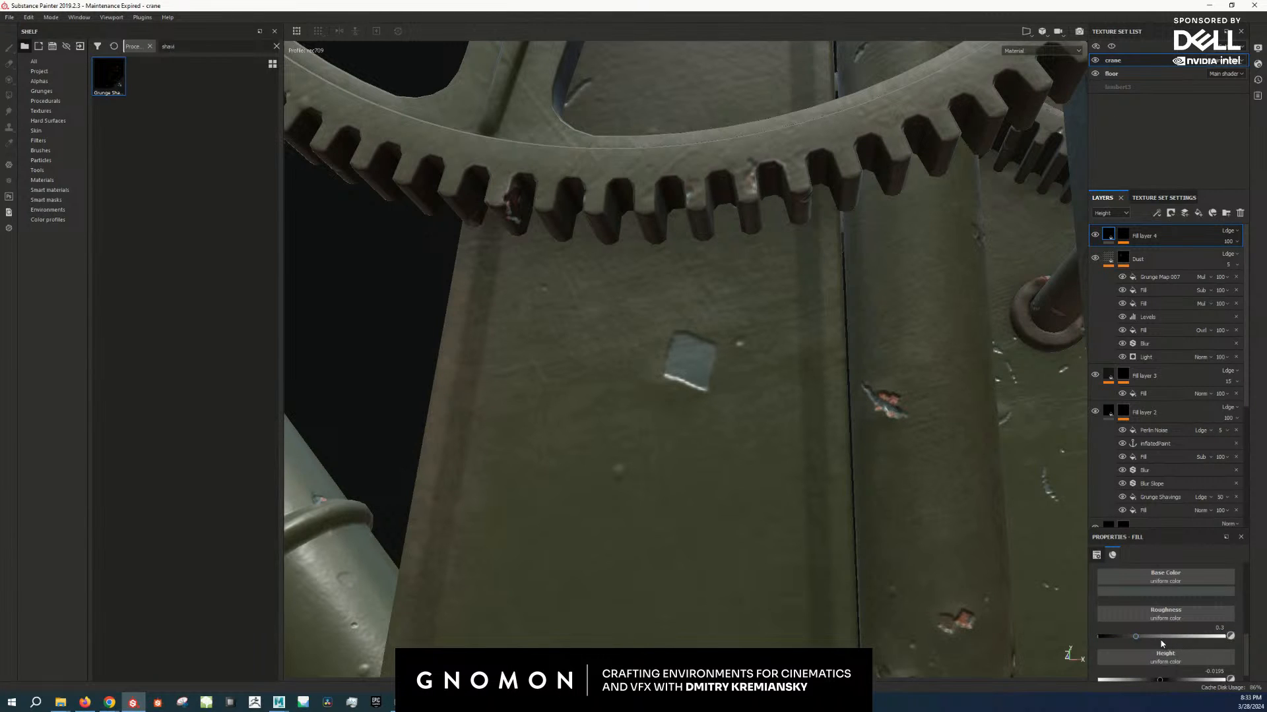
{"action": "mouse_move", "coordinate": [1162, 638]}
{"action": "left_mouse_down"}
{"action": "mouse_move", "coordinate": [1175, 641]}
{"action": "mouse_move", "coordinate": [1164, 641]}
{"action": "left_mouse_up"}
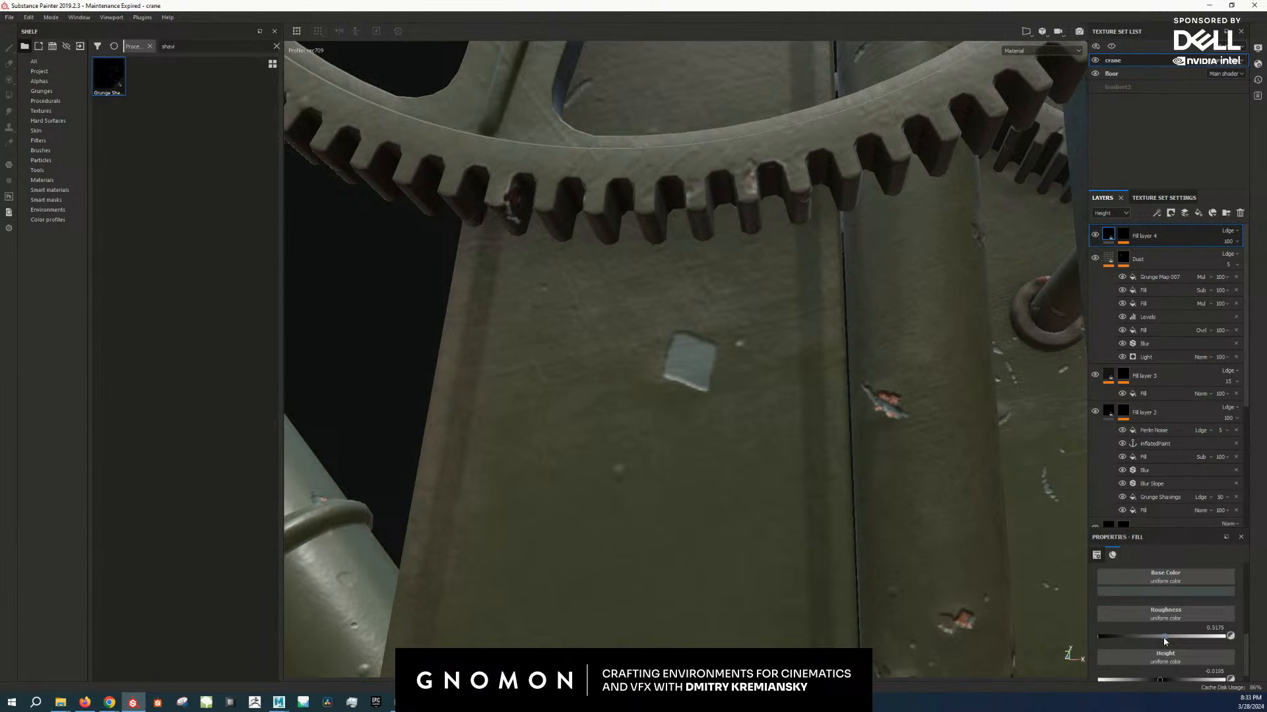
Step: Add a Blur Slope filter to Fill layer 4's mask above the Levels effect
{"action": "scroll", "coordinate": [767, 443], "scroll_direction": "down", "scroll_amount": 5}
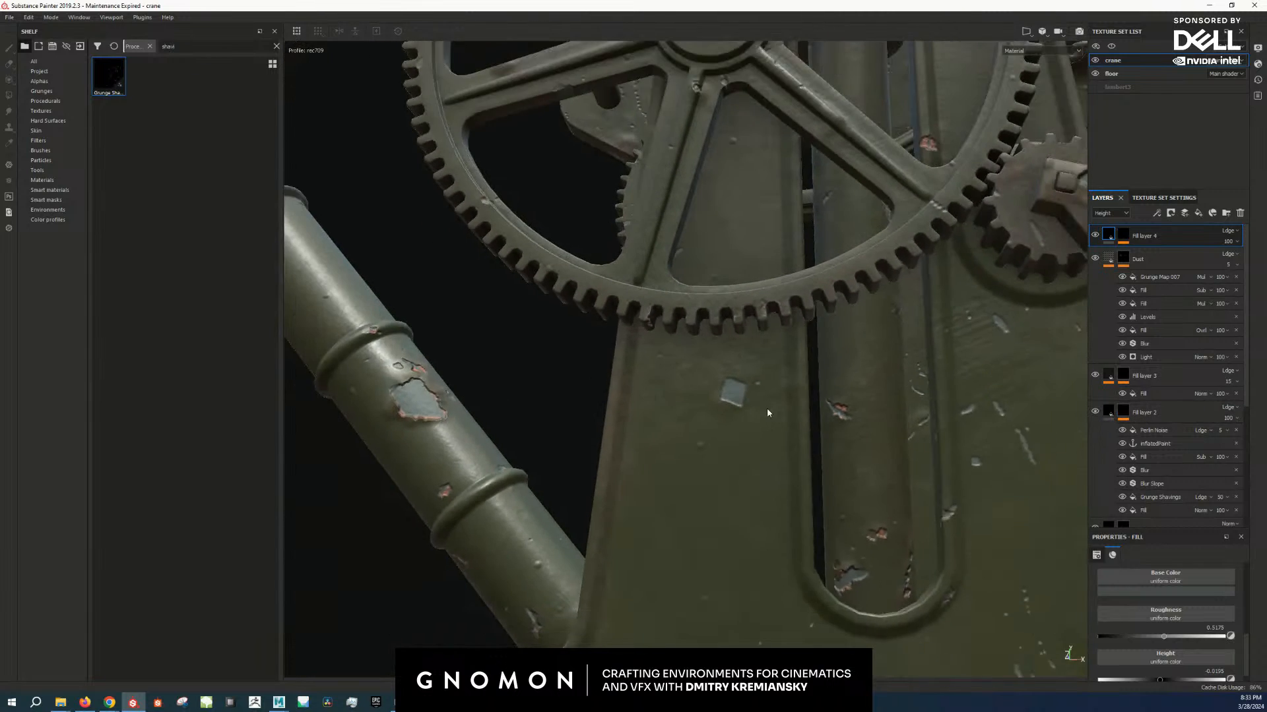
{"action": "scroll", "coordinate": [767, 443], "scroll_direction": "up", "scroll_amount": 5}
{"action": "middle_click_drag", "start_coordinate": [840, 483], "coordinate": [845, 170], "text": "alt"}
{"action": "scroll", "coordinate": [803, 398], "scroll_direction": "up", "scroll_amount": 1}
{"action": "middle_click_drag", "start_coordinate": [990, 359], "coordinate": [840, 413], "text": "alt"}
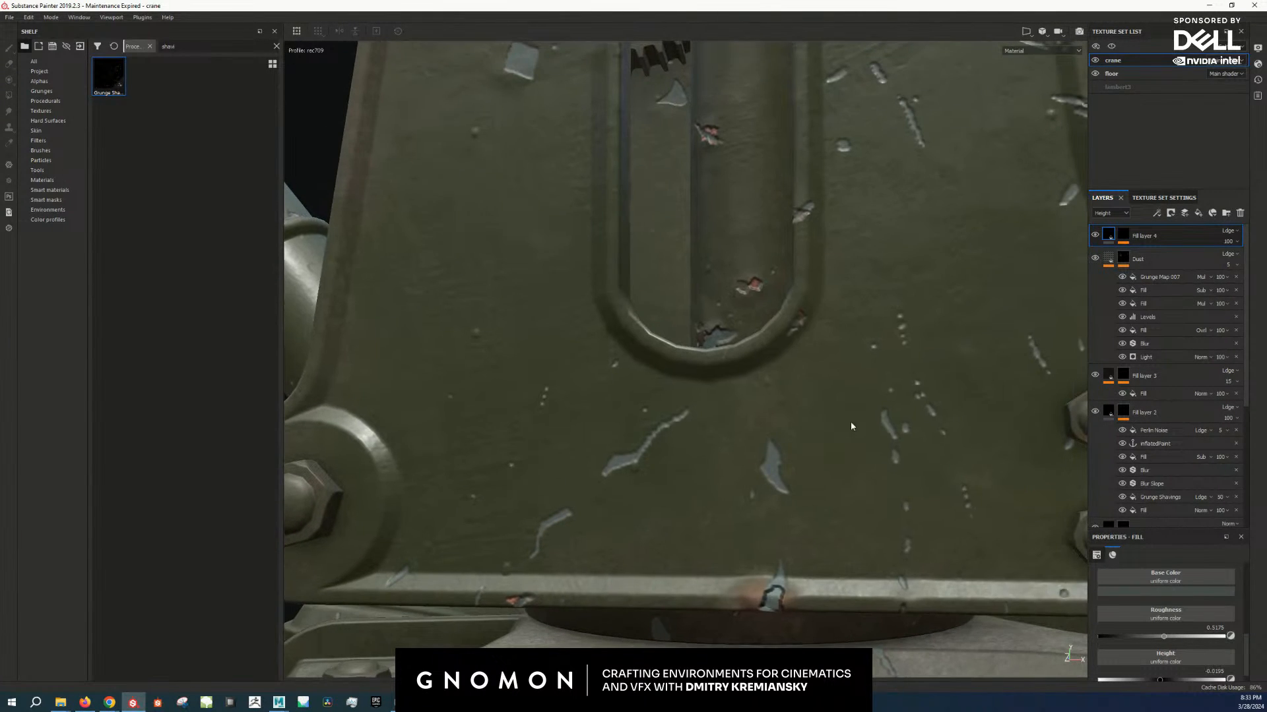
{"action": "left_click", "coordinate": [1125, 239]}
{"action": "right_click", "coordinate": [1125, 240]}
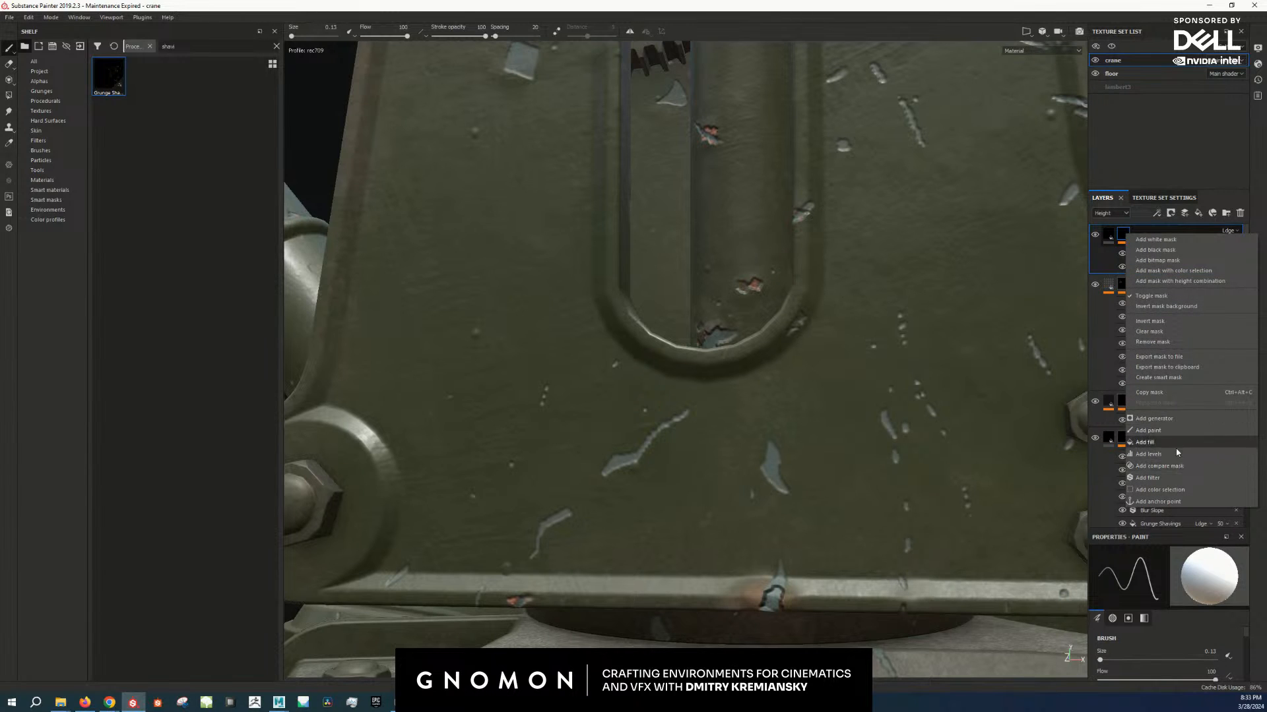
{"action": "left_click", "coordinate": [1169, 477]}
{"action": "left_click", "coordinate": [1185, 572]}
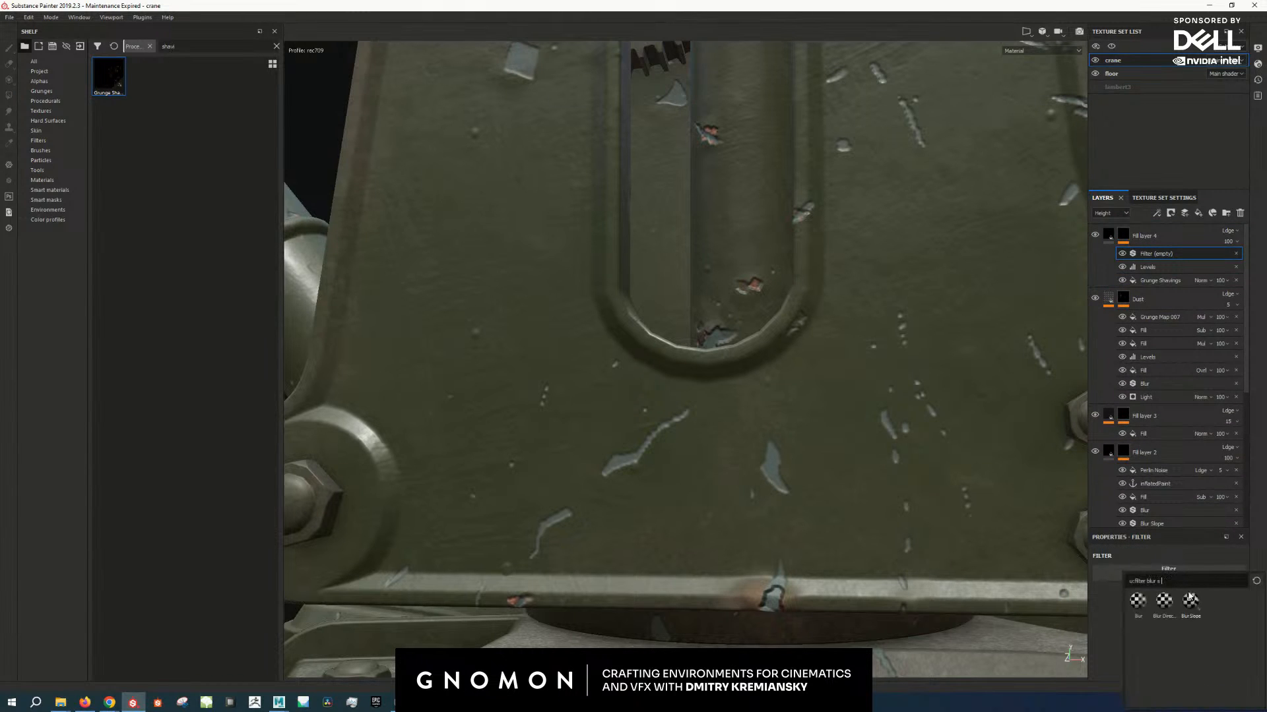
{"action": "left_click", "coordinate": [1236, 593]}
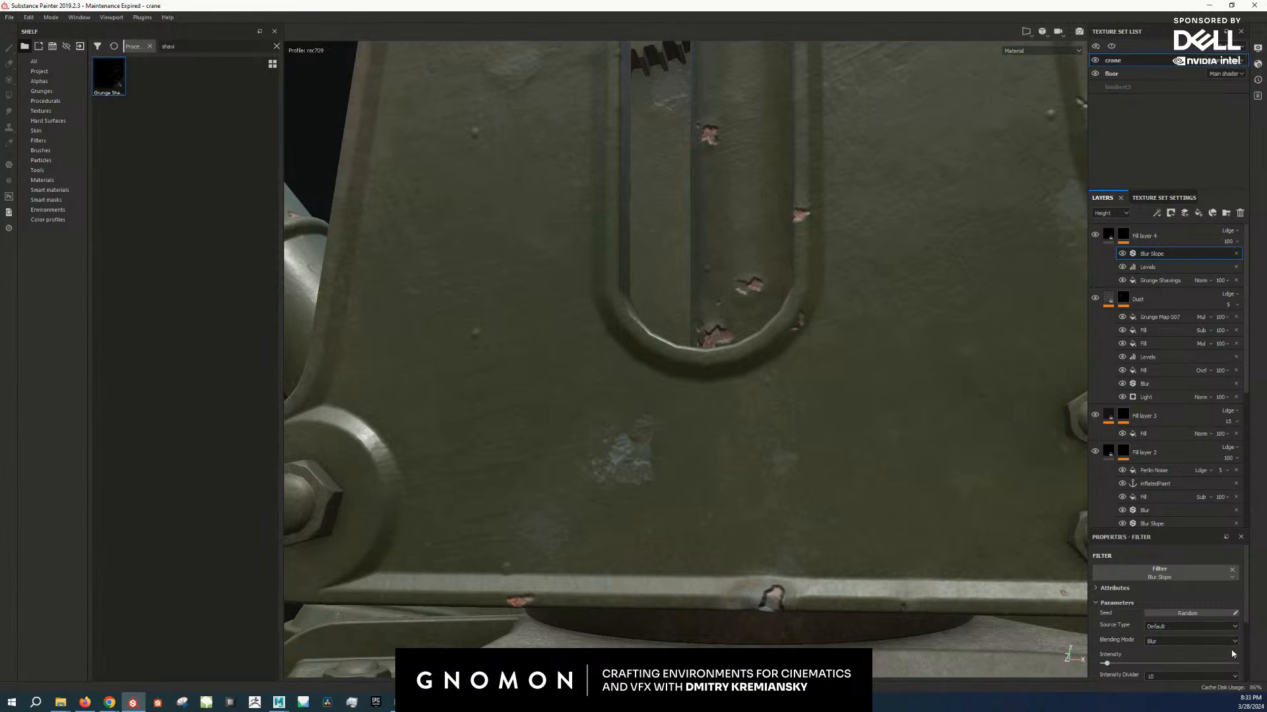
Step: Set the intensity of Fill layer 4's Blur Slope filter to 0.03
{"action": "type", "text": "0.01"}
{"action": "key", "text": "Return"}
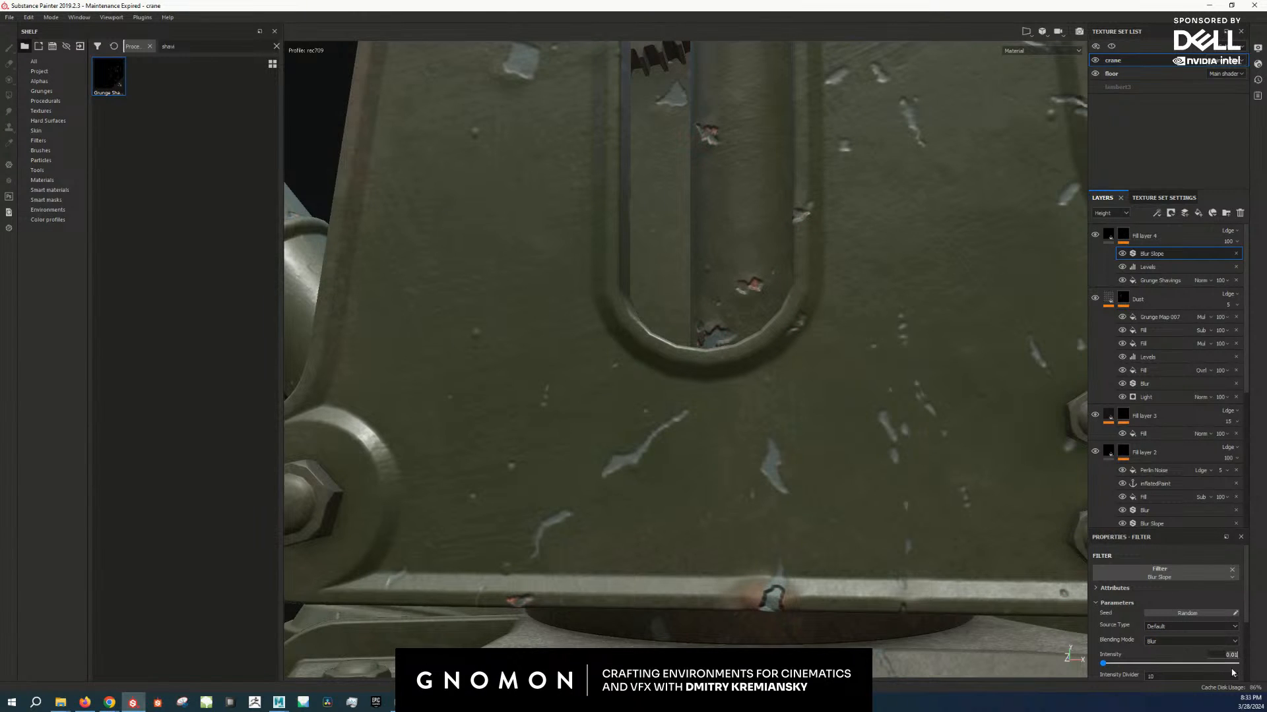
{"action": "type", "text": "03"}
{"action": "key", "text": "Return"}
Step: Examine the chipped paint shapes on the crane's side plate and lower boom tube
{"action": "right_click_drag", "start_coordinate": [998, 560], "coordinate": [515, 424], "text": "alt"}
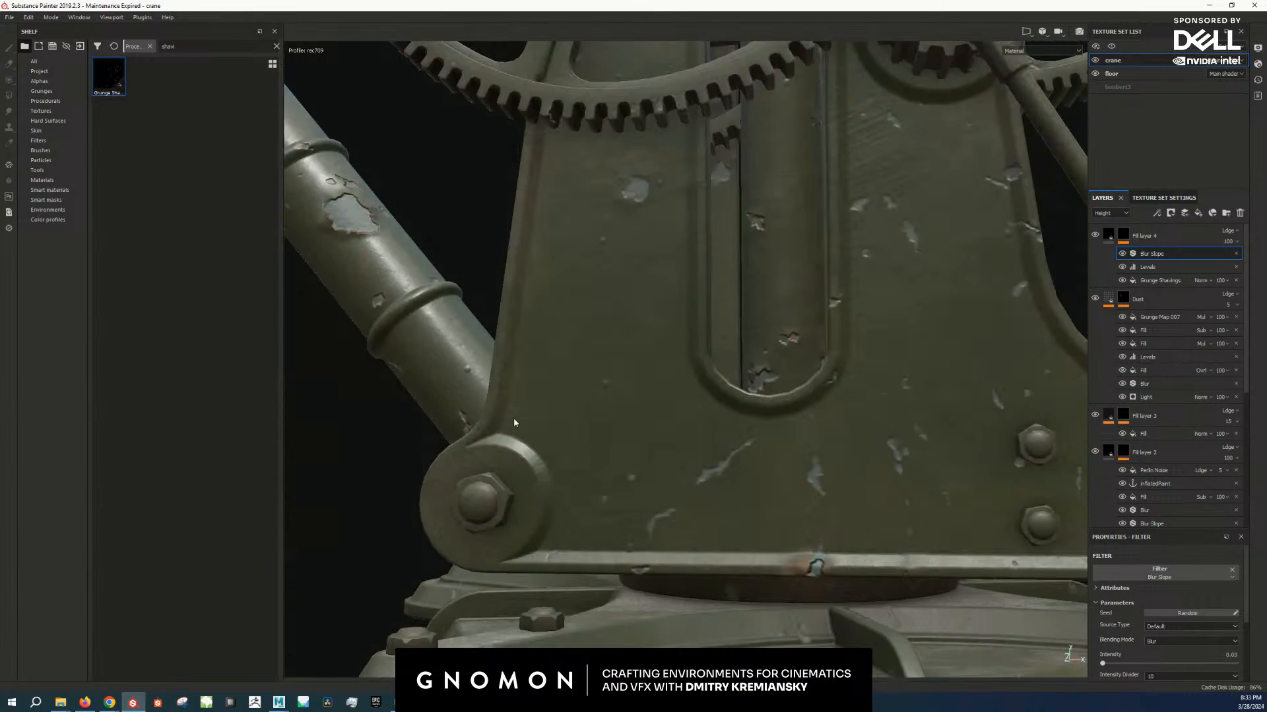
{"action": "left_click_drag", "start_coordinate": [515, 424], "coordinate": [548, 417], "text": "alt"}
{"action": "right_click_drag", "start_coordinate": [548, 417], "coordinate": [413, 359], "text": "alt"}
{"action": "middle_click_drag", "start_coordinate": [413, 359], "coordinate": [679, 437], "text": "alt"}
{"action": "right_click_drag", "start_coordinate": [679, 437], "coordinate": [713, 438], "text": "alt"}
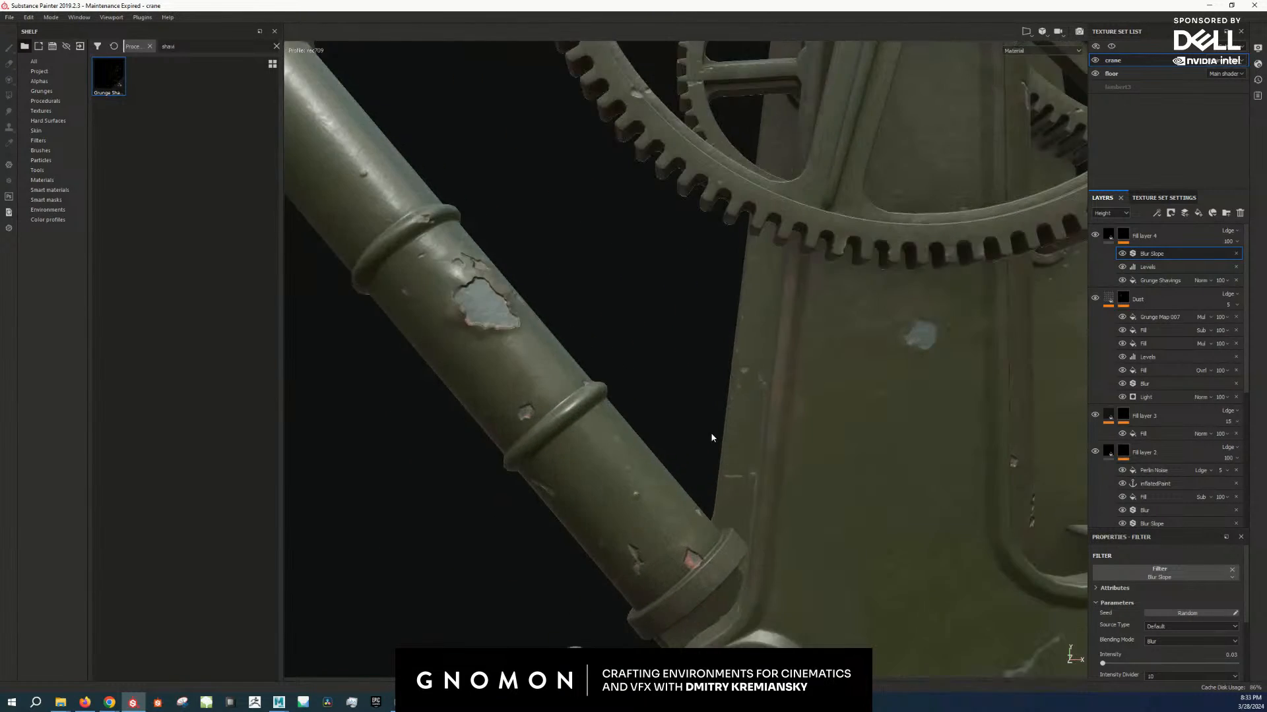
{"action": "left_click_drag", "start_coordinate": [713, 438], "coordinate": [746, 445], "text": "alt"}
{"action": "middle_click_drag", "start_coordinate": [745, 445], "coordinate": [679, 405], "text": "alt"}
Step: Rotate the Grunge Shavings fill in Fill layer 4's mask to about 72.69 and check its placement on the side plate
{"action": "left_click", "coordinate": [1109, 234]}
{"action": "scroll", "coordinate": [1161, 575], "scroll_direction": "up", "scroll_amount": 5}
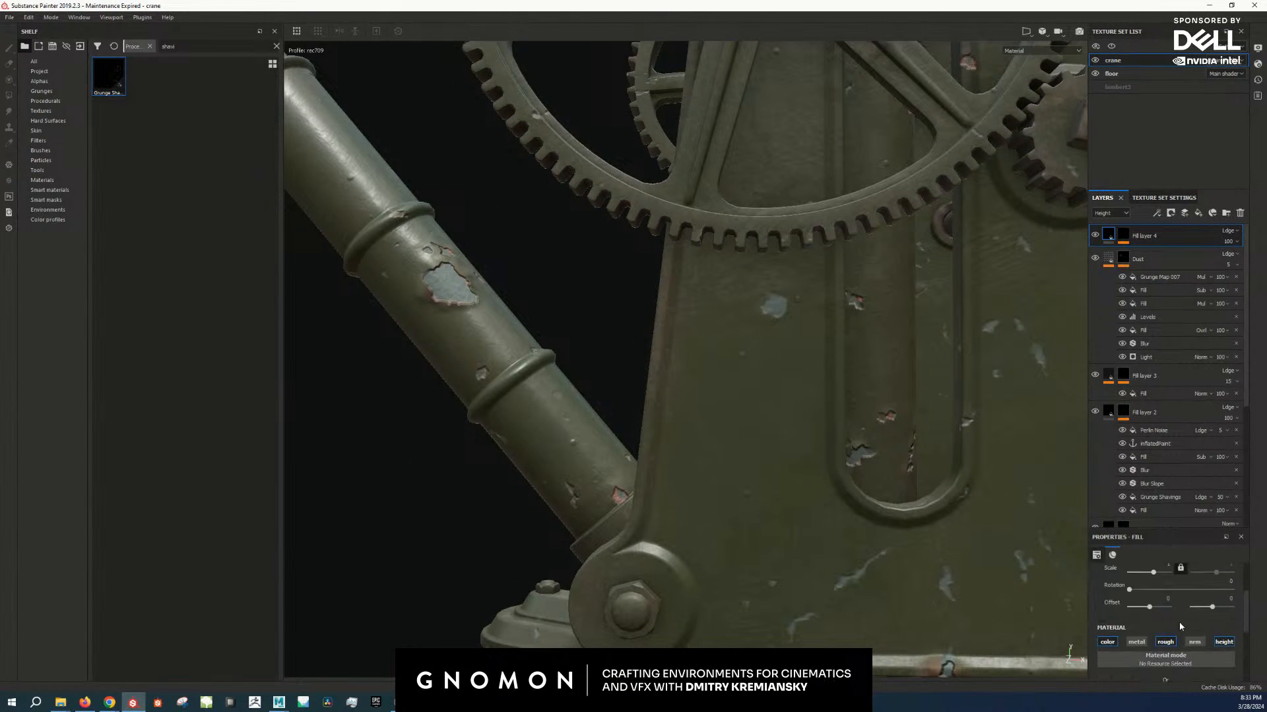
{"action": "left_click", "coordinate": [1124, 235]}
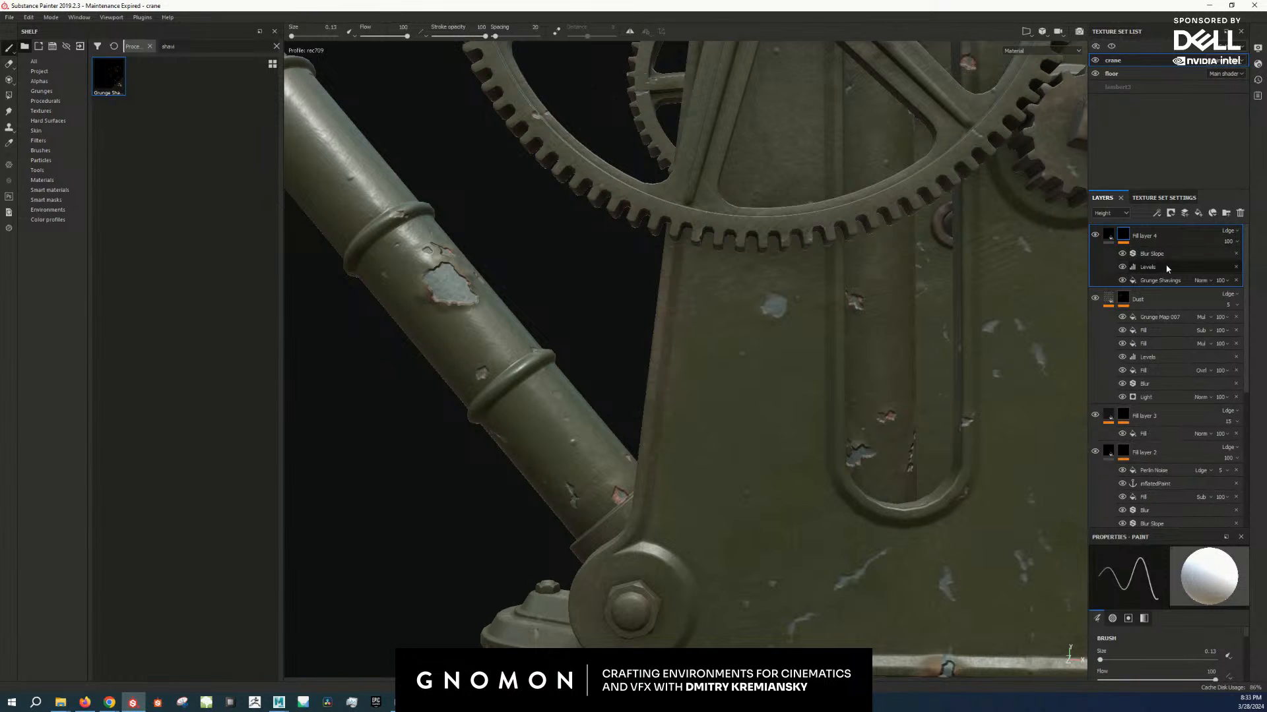
{"action": "left_click", "coordinate": [1160, 280]}
{"action": "left_click", "coordinate": [1149, 590]}
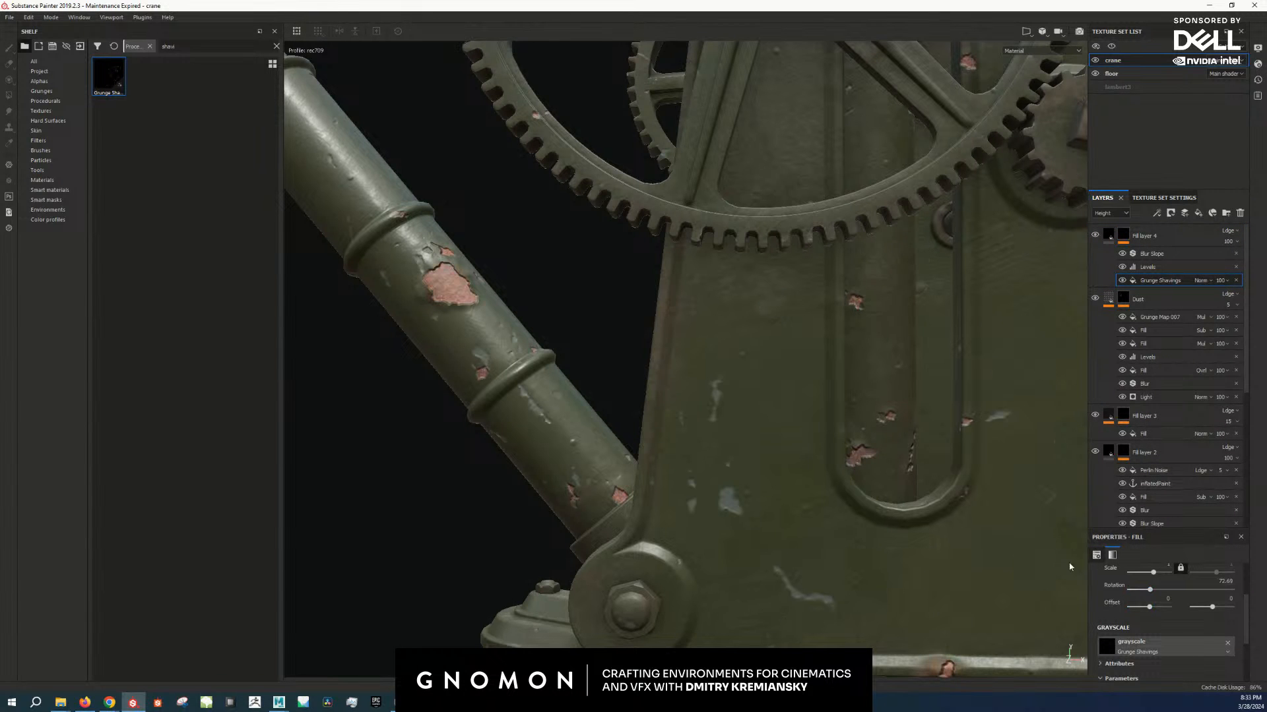
{"action": "scroll", "coordinate": [844, 460], "scroll_direction": "down", "scroll_amount": 5}
{"action": "left_click_drag", "start_coordinate": [842, 463], "coordinate": [795, 459], "text": "alt"}
{"action": "scroll", "coordinate": [804, 514], "scroll_direction": "up", "scroll_amount": 6}
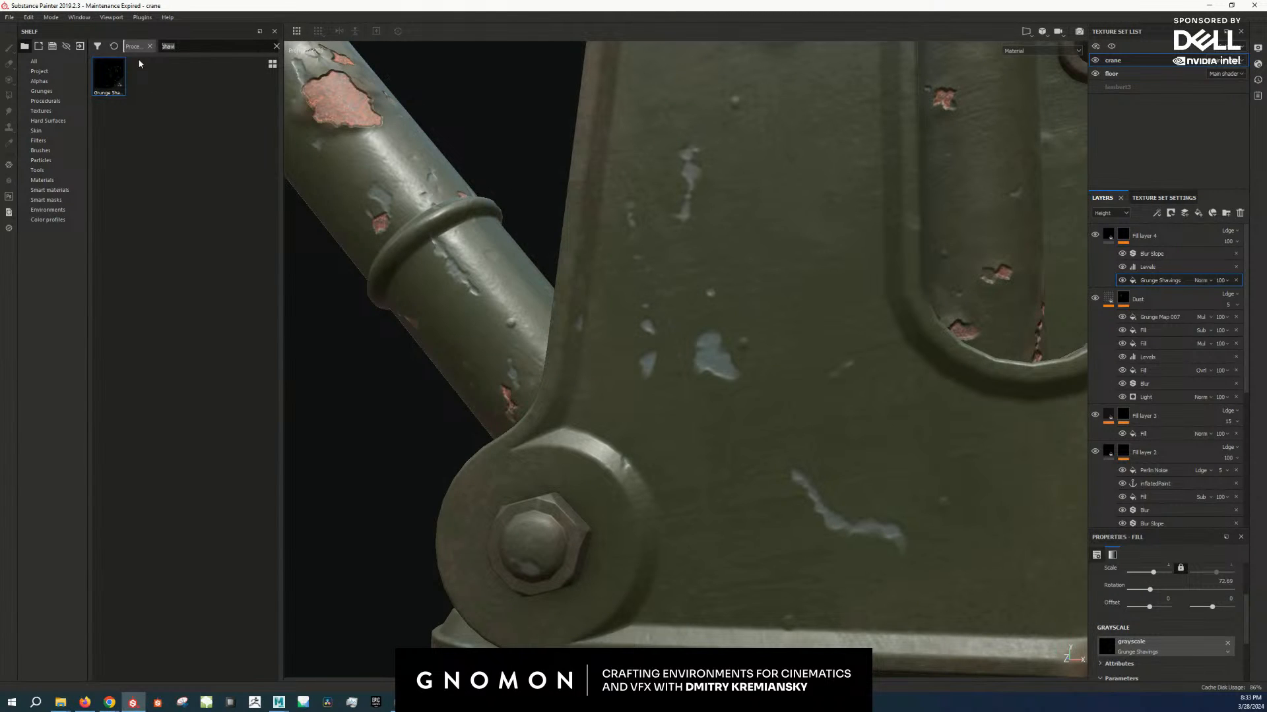
Step: Clear the shelf search and browse the Grunges collection for another mask texture
{"action": "key", "text": "BackSpace"}
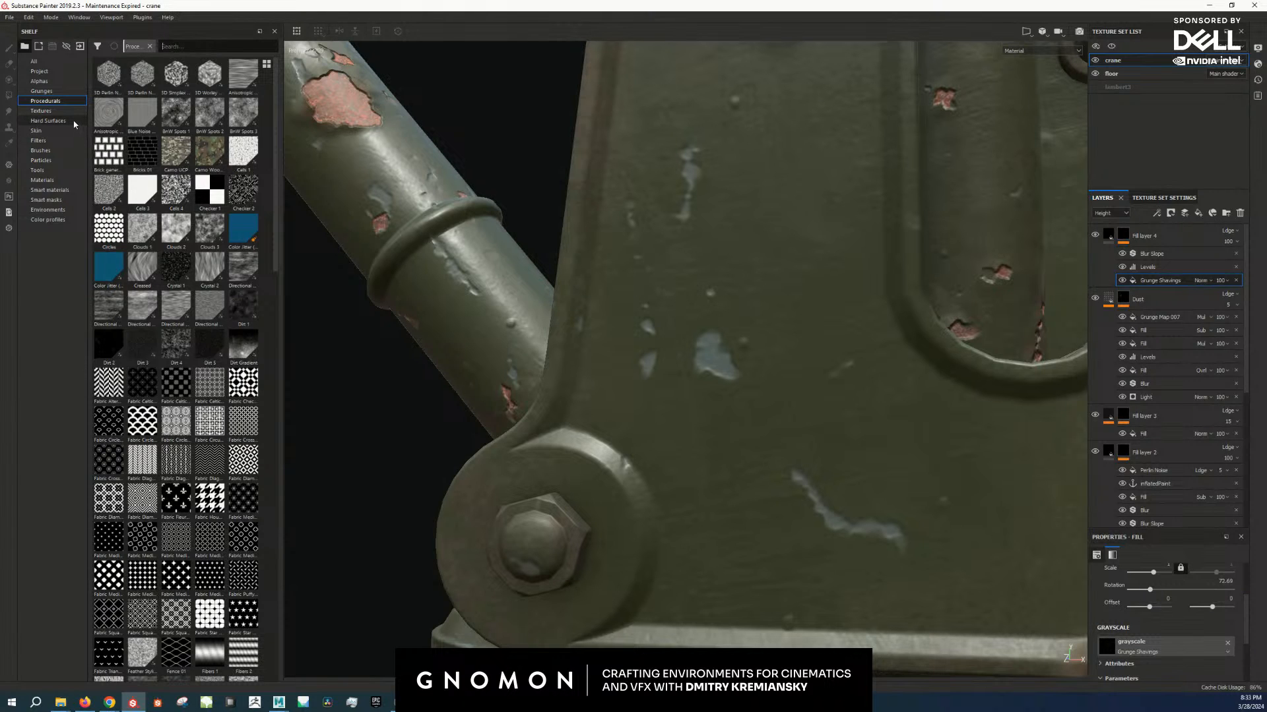
{"action": "left_click", "coordinate": [65, 92]}
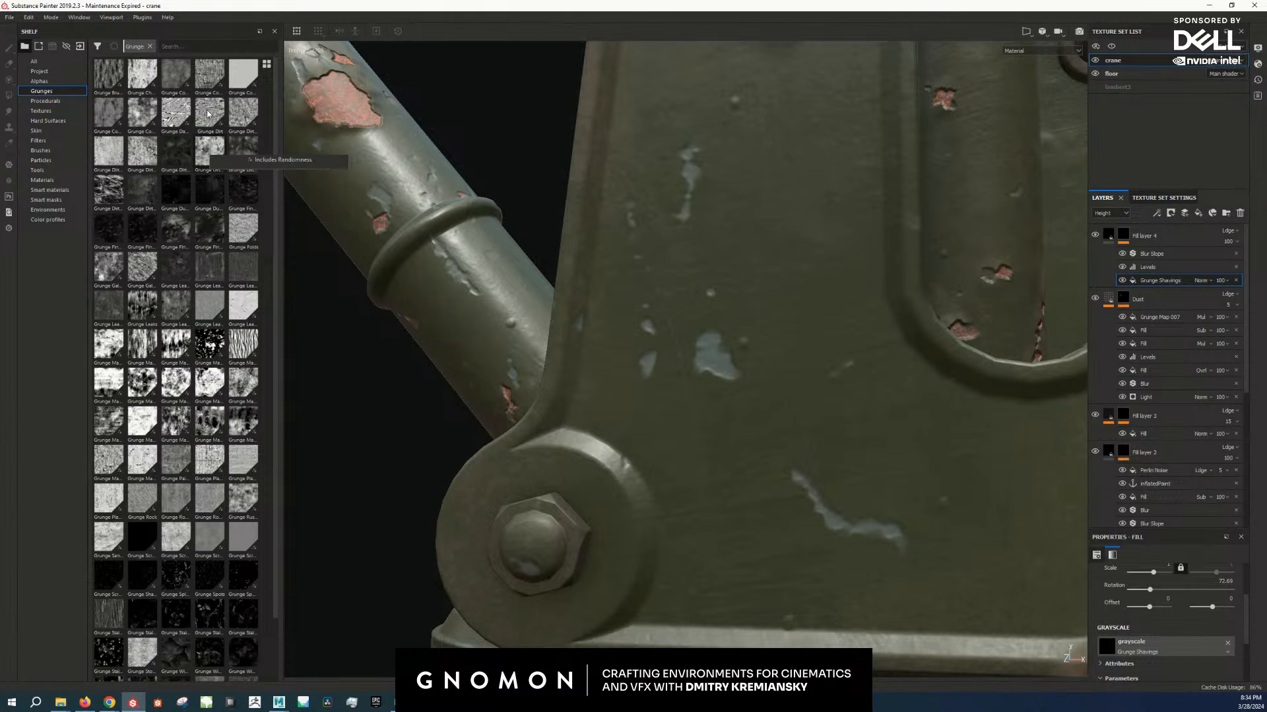
{"action": "mouse_move", "coordinate": [208, 113]}
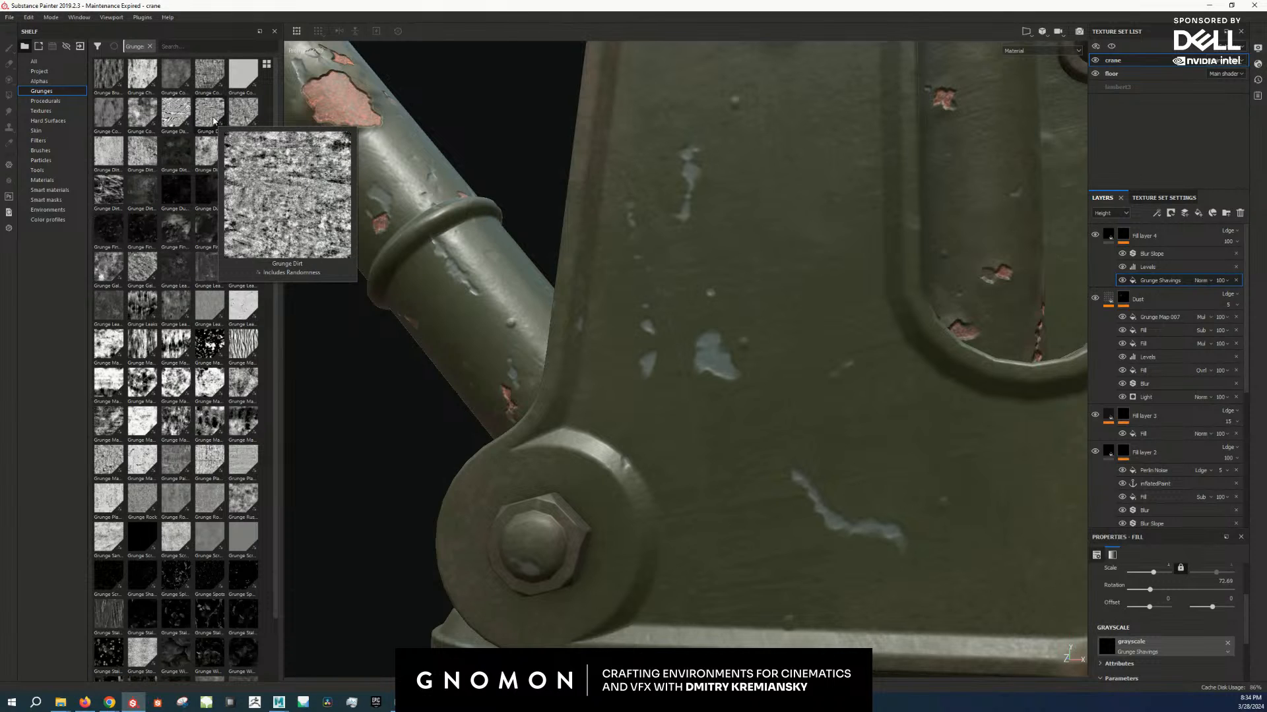
Step: Try Grunge Map 004 in place of Grunge Shavings in Fill layer 4's mask
{"action": "left_click_drag", "start_coordinate": [210, 344], "coordinate": [1141, 648]}
{"action": "scroll", "coordinate": [773, 474], "scroll_direction": "down", "scroll_amount": 5}
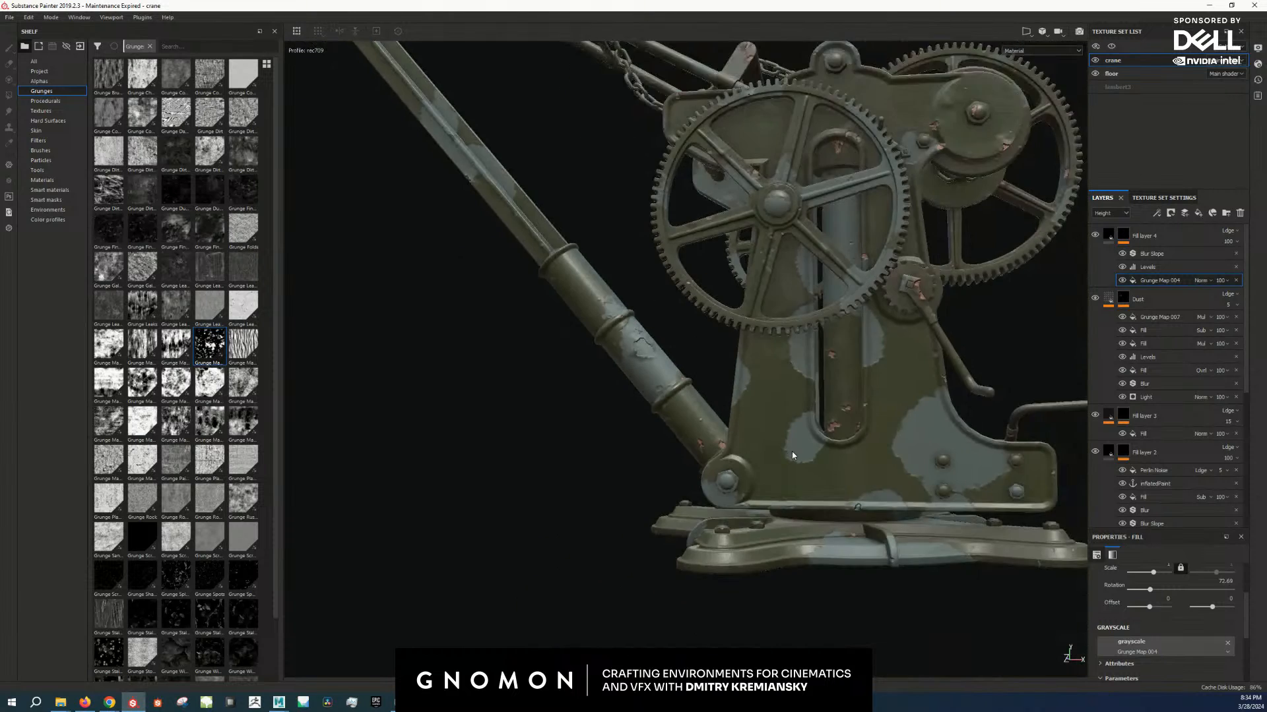
{"action": "scroll", "coordinate": [811, 452], "scroll_direction": "up", "scroll_amount": 3}
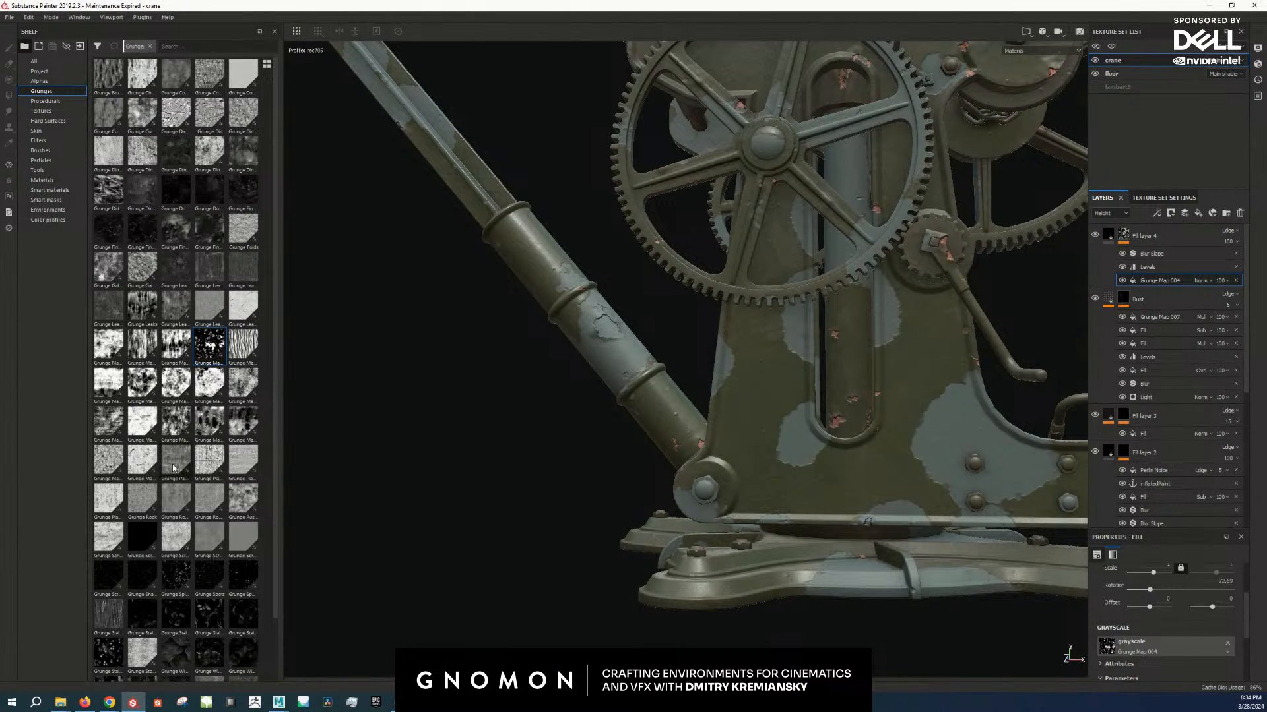
Step: Use Grunge Plaster Cracked as the grayscale texture of the fill in Fill layer 4's mask
{"action": "mouse_move", "coordinate": [213, 466]}
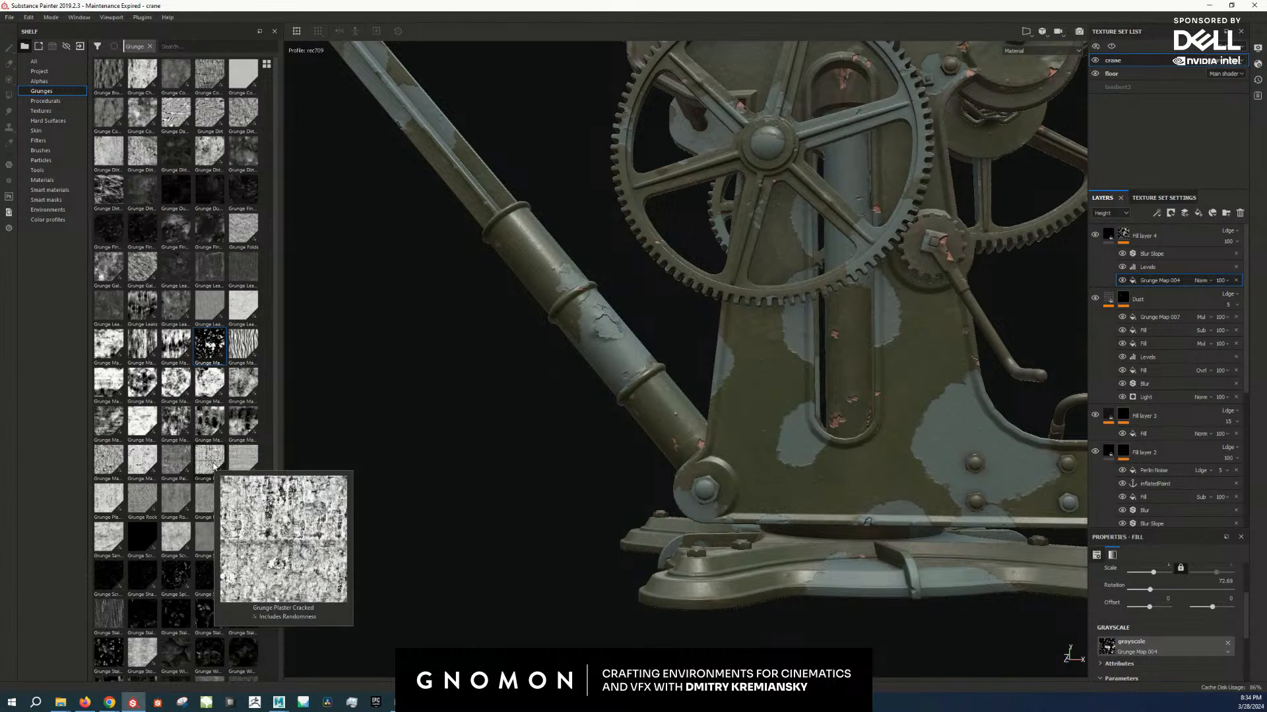
{"action": "left_click_drag", "start_coordinate": [213, 466], "coordinate": [1131, 646]}
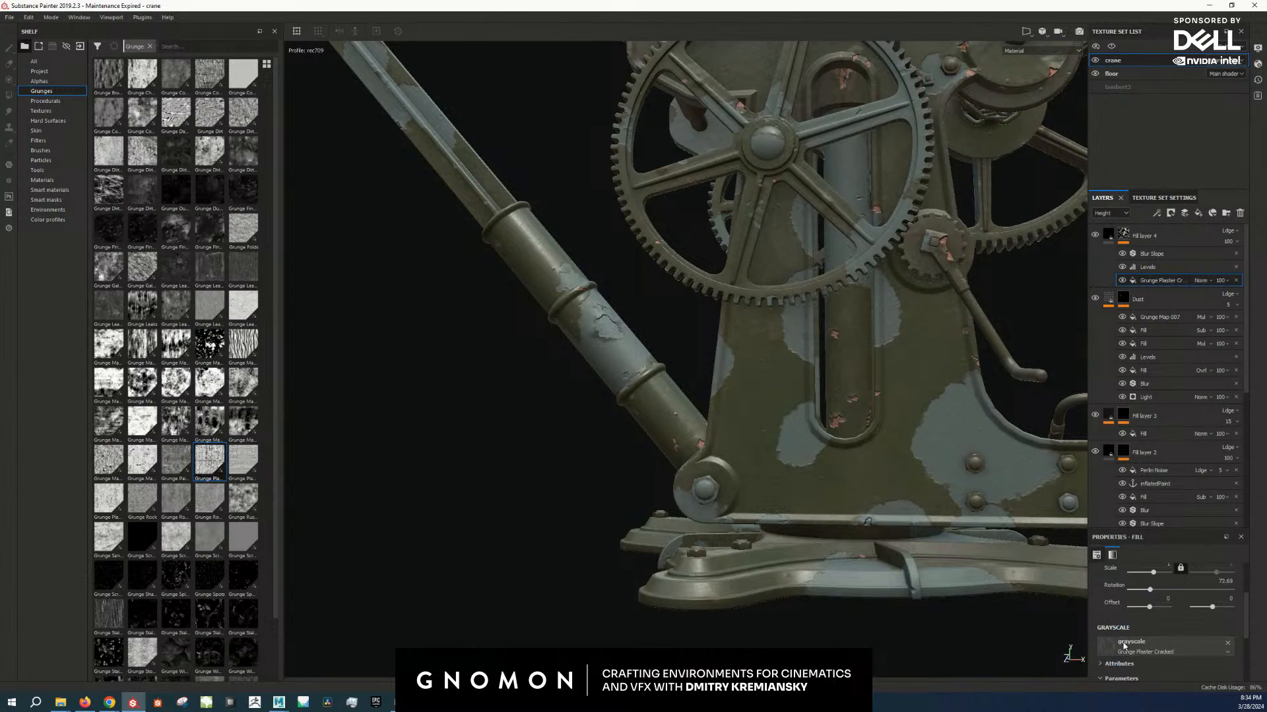
{"action": "left_click_drag", "start_coordinate": [925, 509], "coordinate": [1058, 467], "text": "alt"}
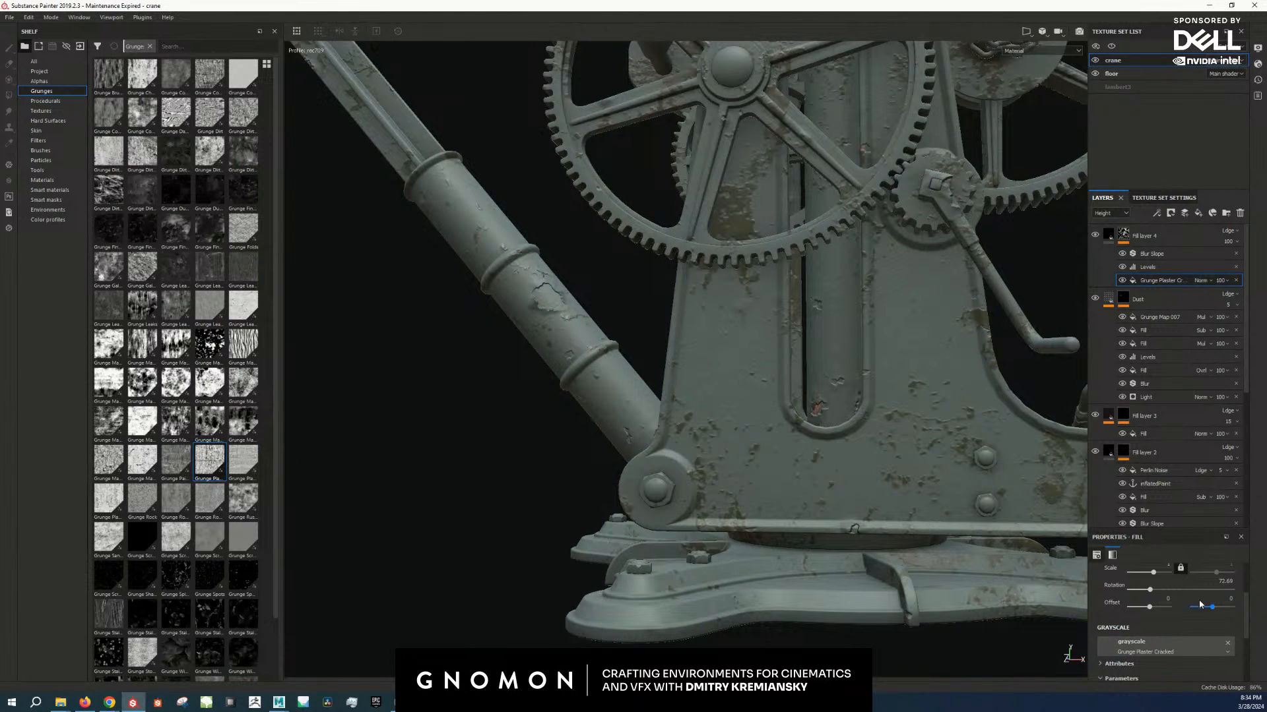
Step: Invert the Grunge Plaster Cracked texture and set its balance to about 0.13
{"action": "scroll", "coordinate": [1190, 633], "scroll_direction": "down", "scroll_amount": 3}
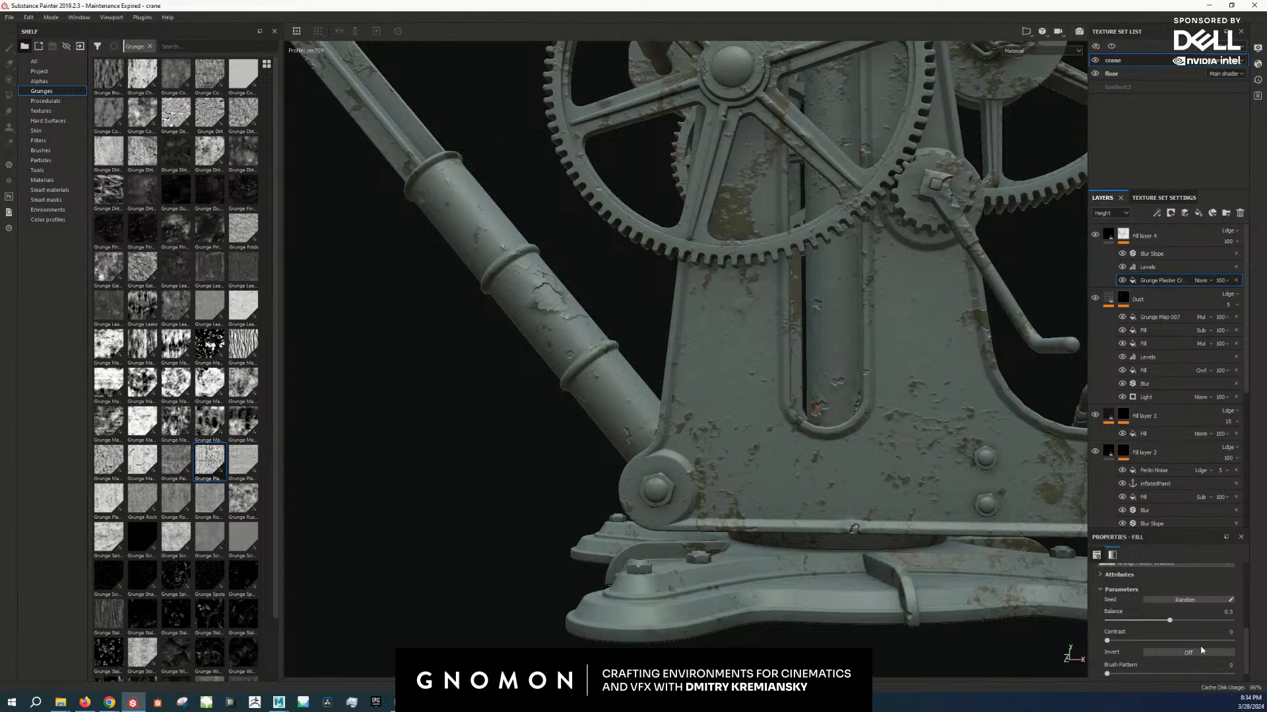
{"action": "left_click", "coordinate": [1198, 655]}
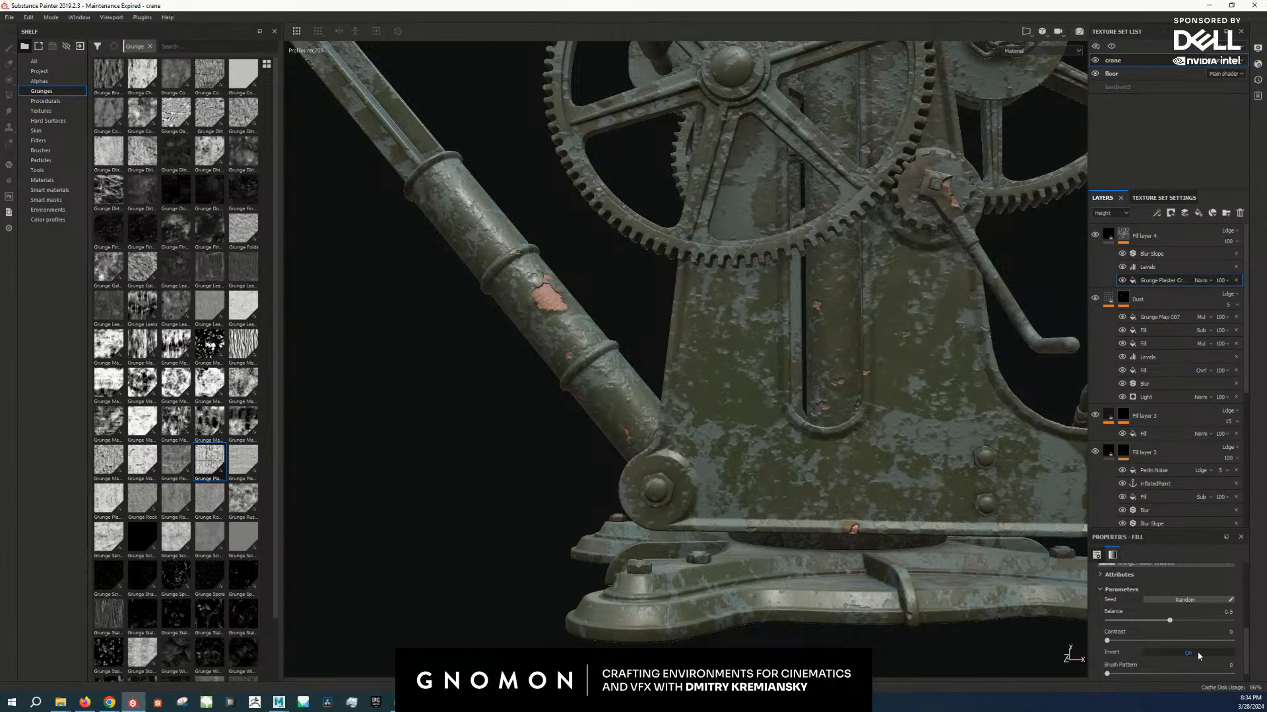
{"action": "left_click_drag", "start_coordinate": [1169, 620], "coordinate": [1123, 621]}
{"action": "scroll", "coordinate": [759, 250], "scroll_direction": "up", "scroll_amount": 3}
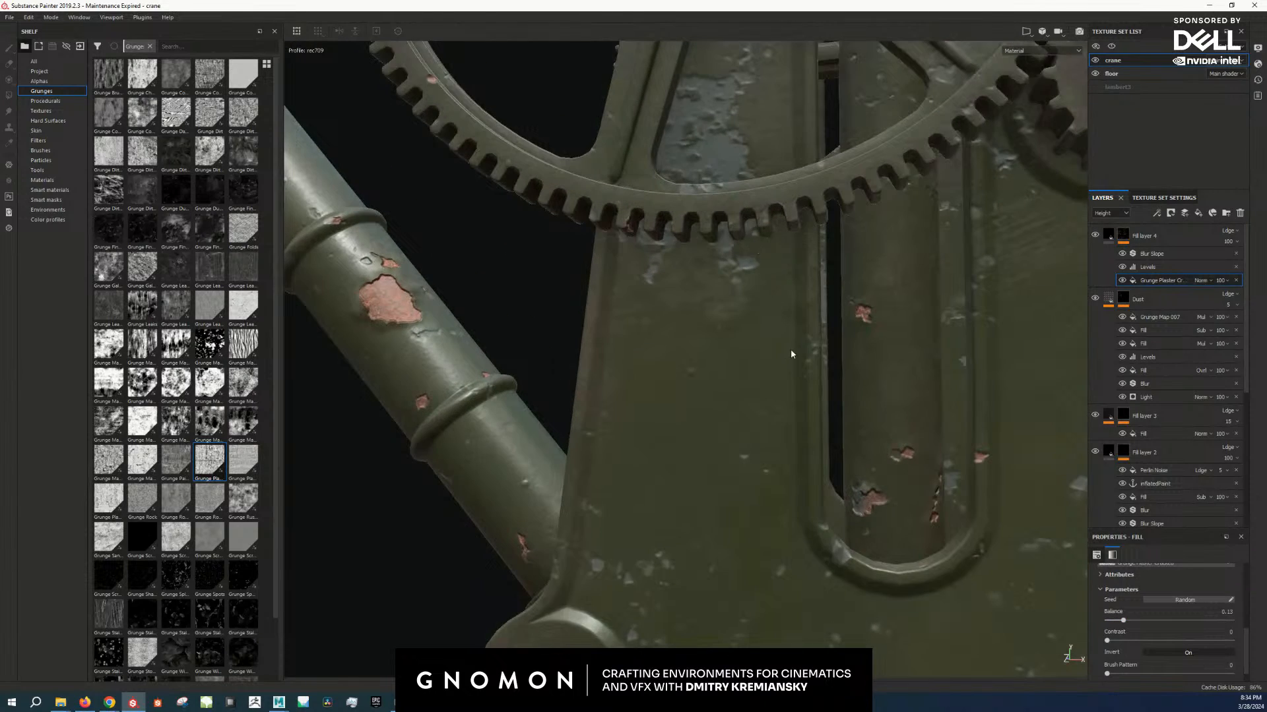
Step: Rotate the Grunge Plaster Cracked fill to about 33.2 to redistribute the chips over the crane
{"action": "scroll", "coordinate": [791, 350], "scroll_direction": "down", "scroll_amount": 5}
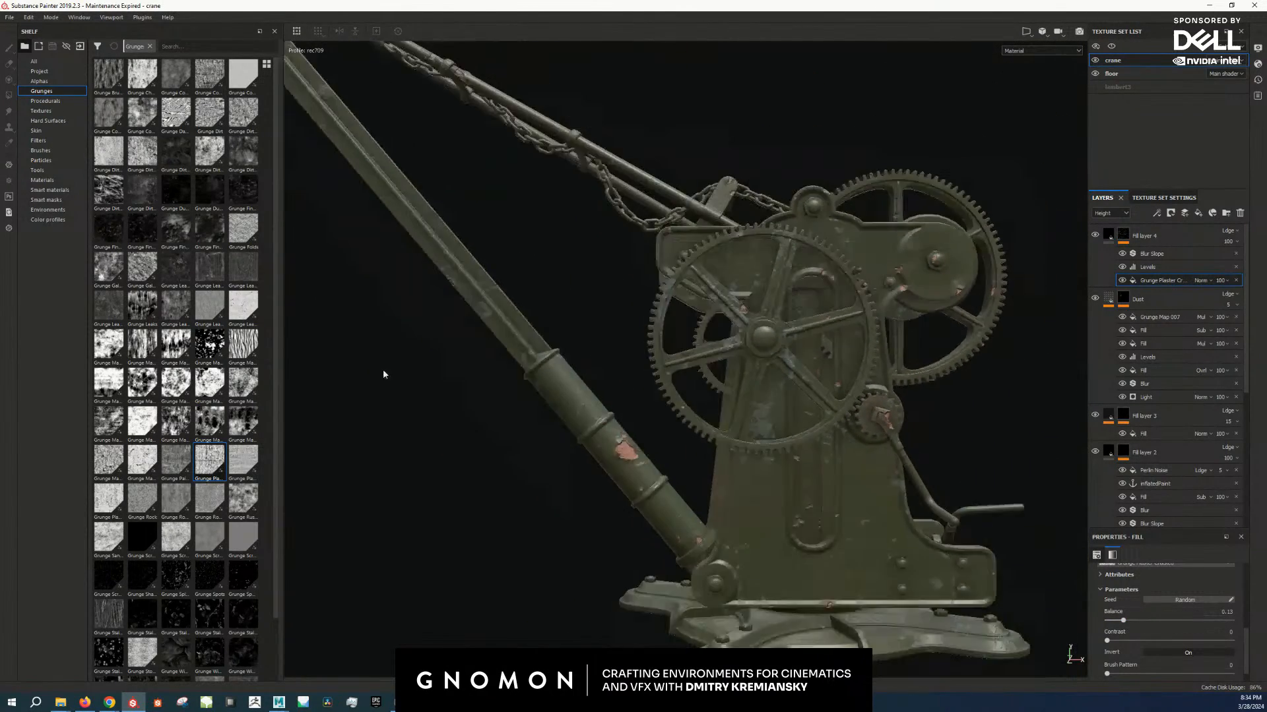
{"action": "right_click_drag", "start_coordinate": [779, 409], "coordinate": [628, 442], "text": "alt"}
{"action": "left_click_drag", "start_coordinate": [462, 425], "coordinate": [613, 396], "text": "alt"}
{"action": "right_click_drag", "start_coordinate": [759, 409], "coordinate": [962, 428], "text": "alt"}
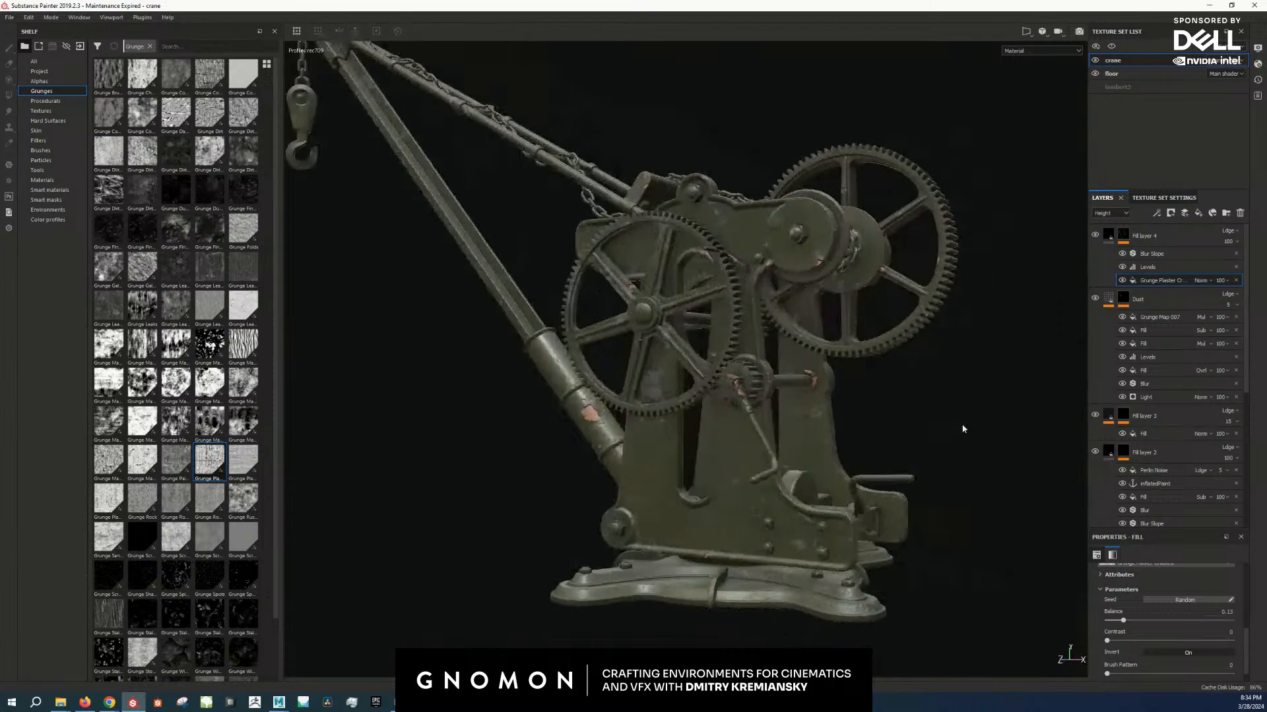
{"action": "left_click_drag", "start_coordinate": [962, 426], "coordinate": [990, 429], "text": "alt"}
{"action": "scroll", "coordinate": [1154, 630], "scroll_direction": "up", "scroll_amount": 3}
{"action": "left_click_drag", "start_coordinate": [1152, 620], "coordinate": [1138, 622]}
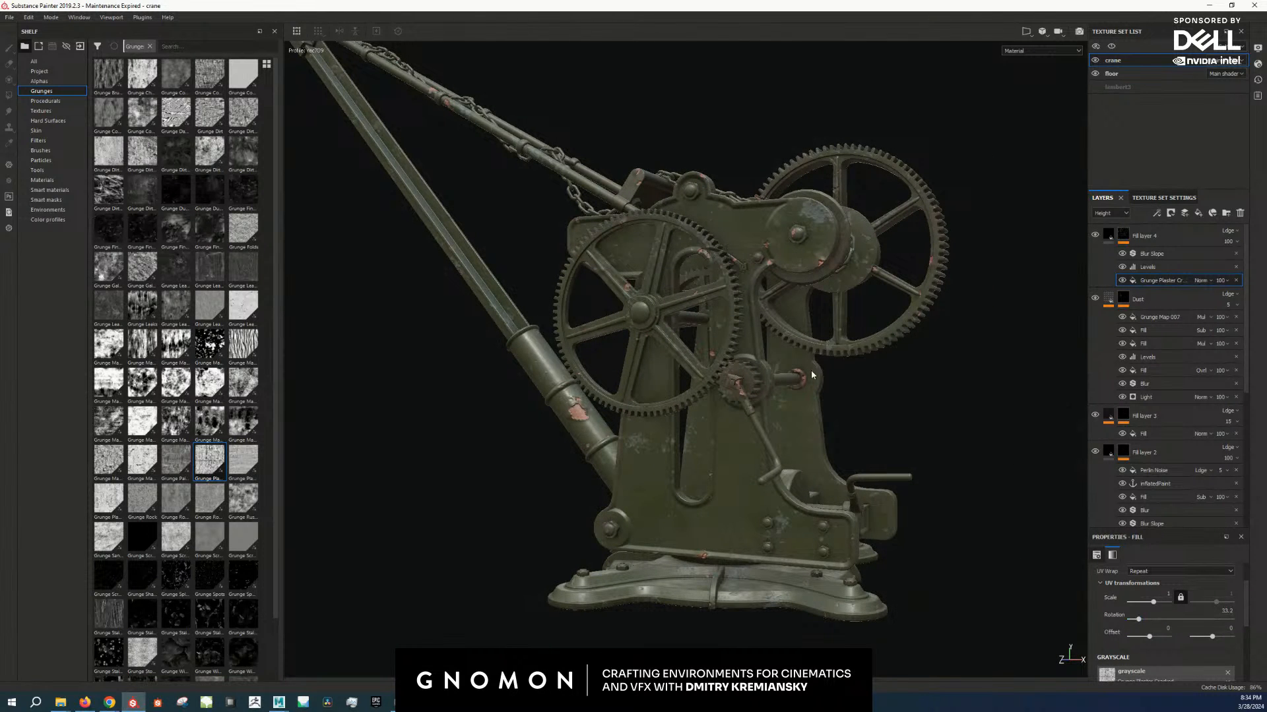
Step: Examine the chipped paint up close on the round drum cover, bolts and gear wheels
{"action": "middle_click_drag", "start_coordinate": [809, 305], "coordinate": [785, 344], "text": "alt"}
{"action": "right_click_drag", "start_coordinate": [739, 330], "coordinate": [826, 360], "text": "alt"}
{"action": "middle_click_drag", "start_coordinate": [831, 145], "coordinate": [785, 250], "text": "alt"}
{"action": "right_click_drag", "start_coordinate": [693, 283], "coordinate": [747, 300], "text": "alt"}
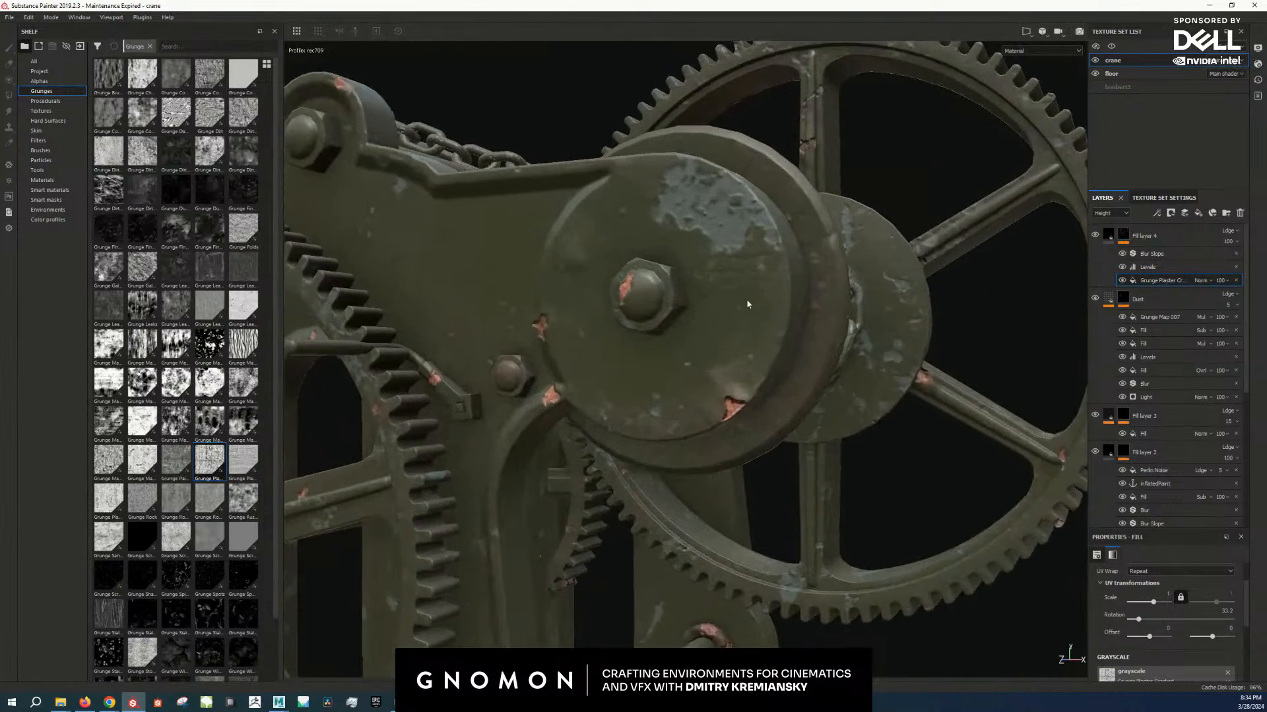
{"action": "left_click_drag", "start_coordinate": [747, 304], "coordinate": [805, 283], "text": "alt"}
{"action": "right_click_drag", "start_coordinate": [728, 320], "coordinate": [702, 312], "text": "alt"}
{"action": "left_click_drag", "start_coordinate": [804, 297], "coordinate": [722, 301], "text": "alt"}
{"action": "middle_click_drag", "start_coordinate": [722, 301], "coordinate": [726, 323], "text": "alt"}
{"action": "right_click_drag", "start_coordinate": [727, 324], "coordinate": [699, 303], "text": "alt"}
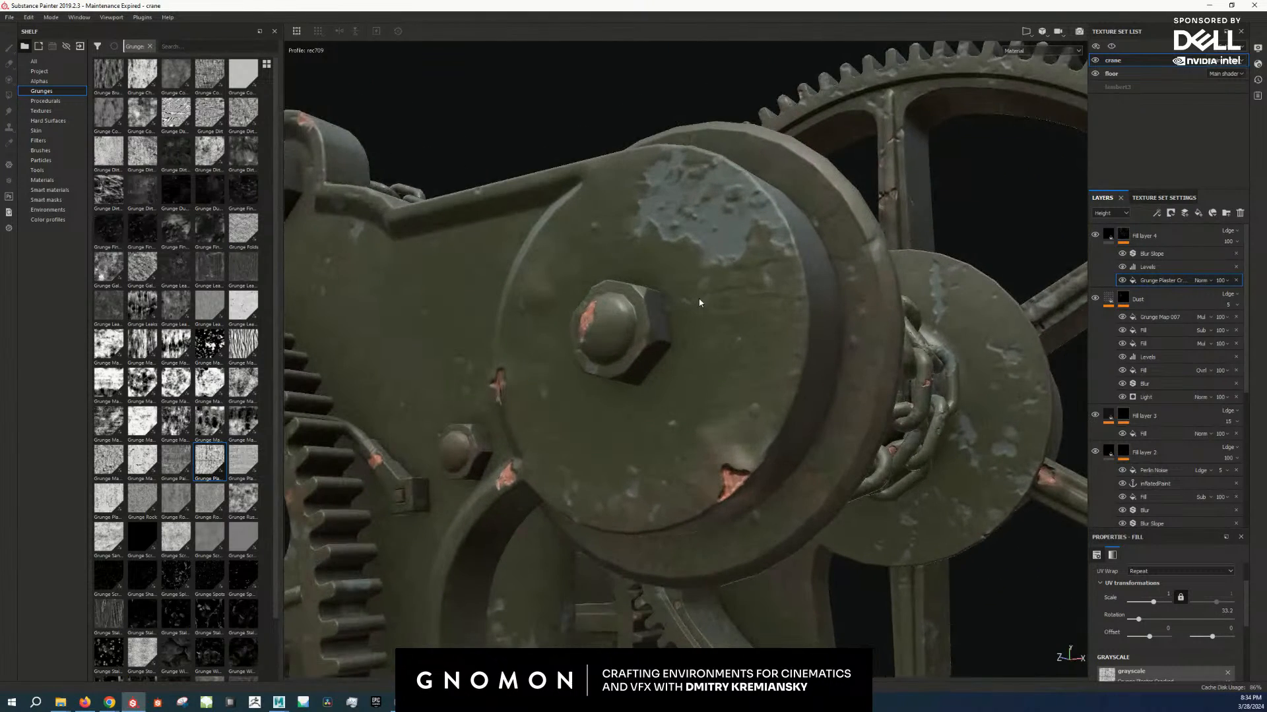
{"action": "left_click_drag", "start_coordinate": [821, 356], "coordinate": [867, 360], "text": "alt"}
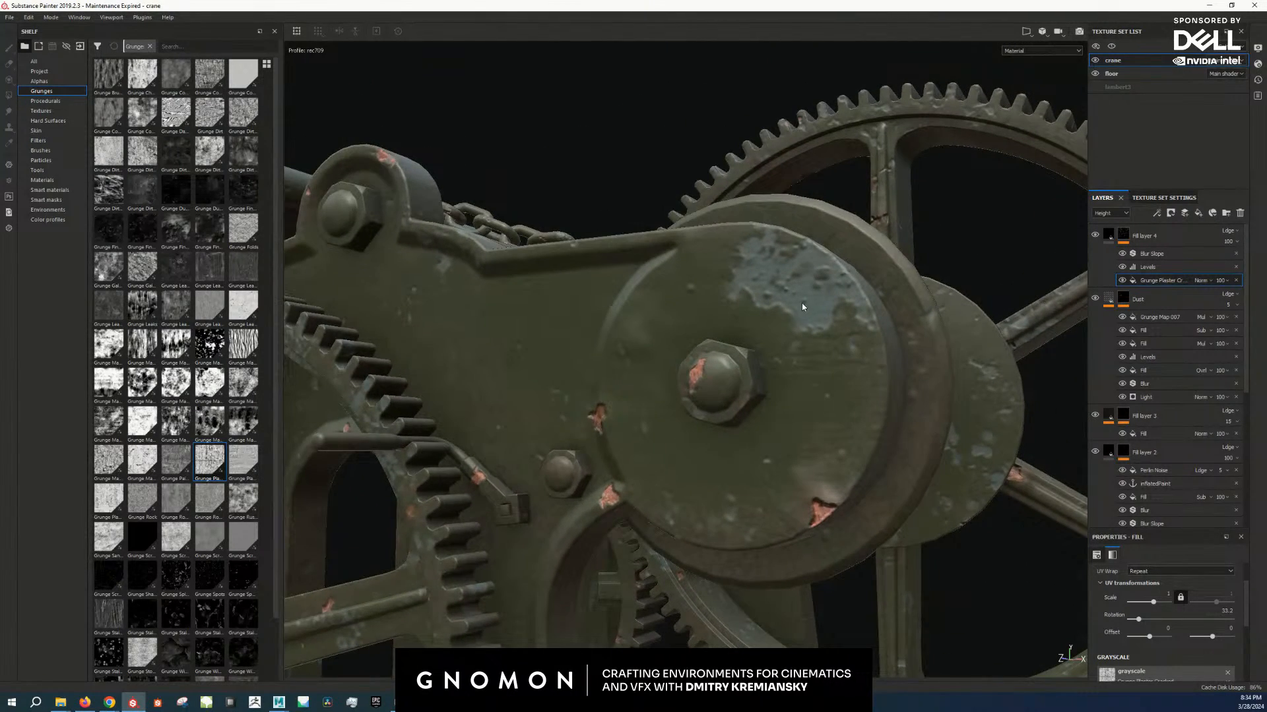
{"action": "left_click_drag", "start_coordinate": [802, 305], "coordinate": [806, 288], "text": "alt"}
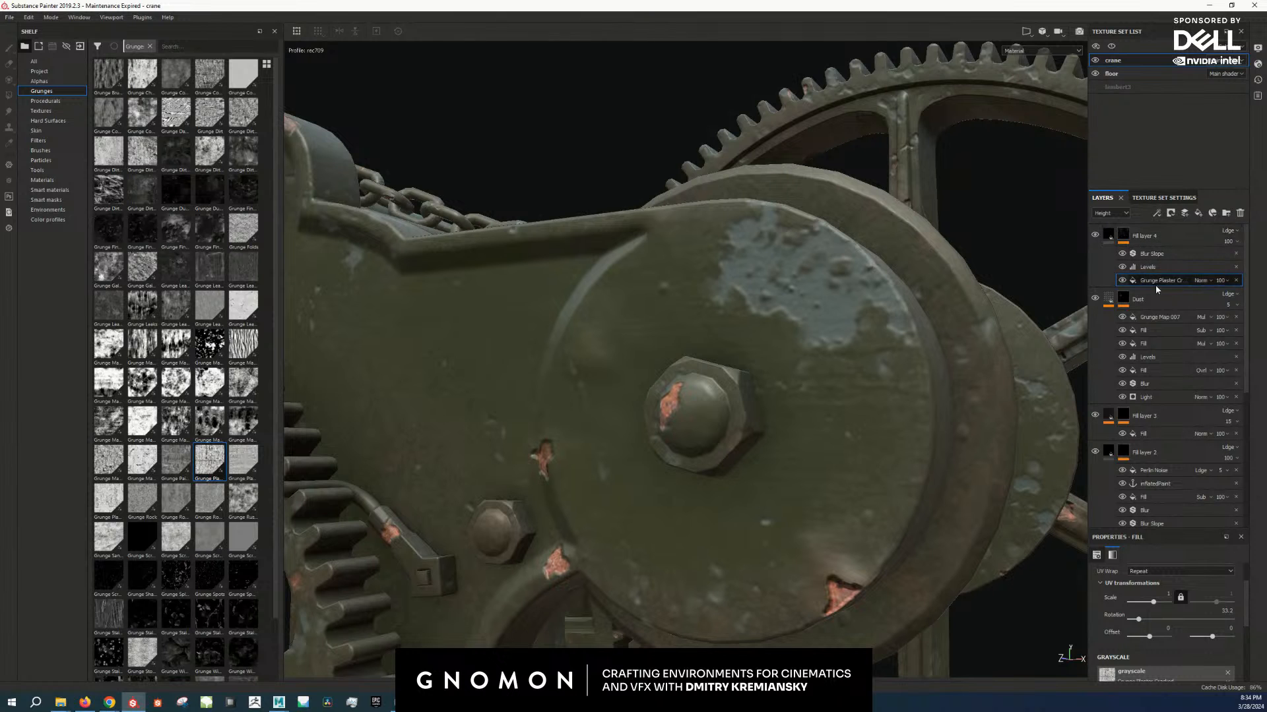
Step: Isolate Fill layer 4's mask, disable its Levels and Blur Slope effects, and return to the material view
{"action": "left_click", "coordinate": [1127, 237]}
{"action": "left_click", "coordinate": [1128, 237], "text": "alt"}
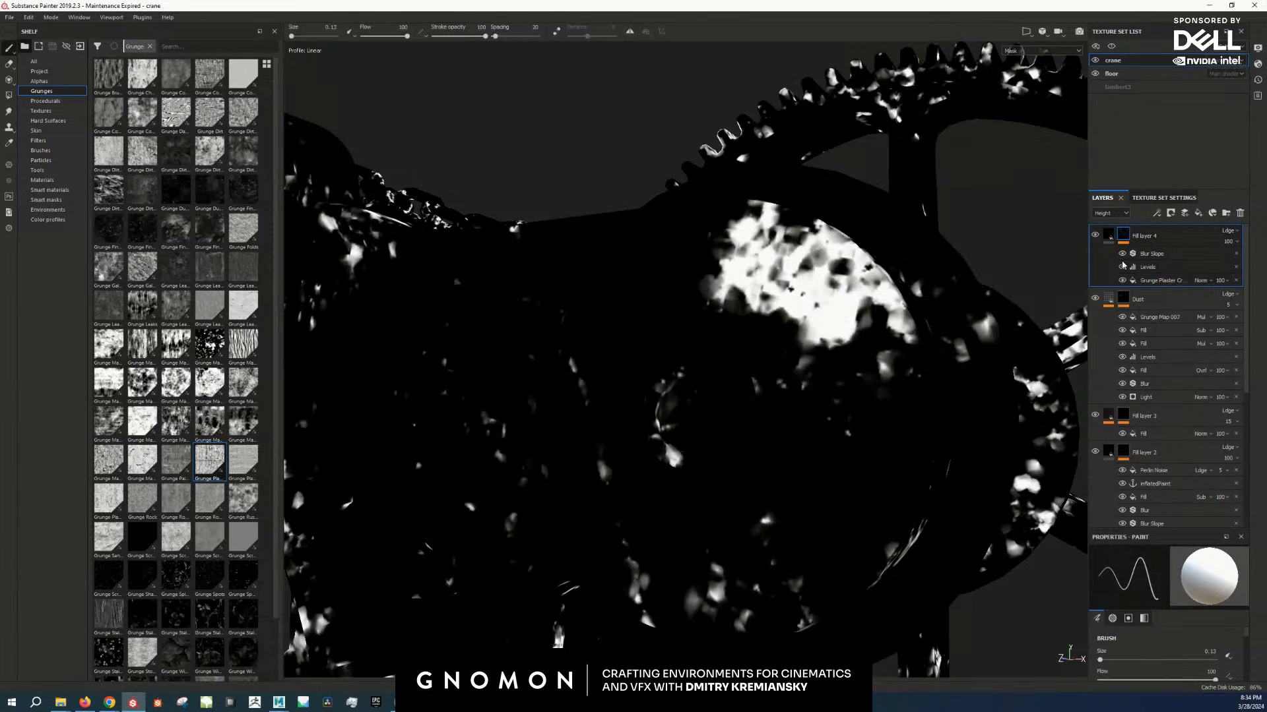
{"action": "left_click", "coordinate": [1122, 267]}
{"action": "left_click", "coordinate": [1121, 254]}
{"action": "right_click_drag", "start_coordinate": [861, 319], "coordinate": [858, 386], "text": "alt"}
{"action": "key", "text": "m"}
Step: Examine the worn paint on the gears and drum cover with the Levels and Blur Slope effects disabled
{"action": "middle_click_drag", "start_coordinate": [703, 399], "coordinate": [853, 322], "text": "alt"}
{"action": "right_click_drag", "start_coordinate": [853, 322], "coordinate": [795, 320], "text": "alt"}
{"action": "left_click_drag", "start_coordinate": [795, 320], "coordinate": [732, 326], "text": "alt"}
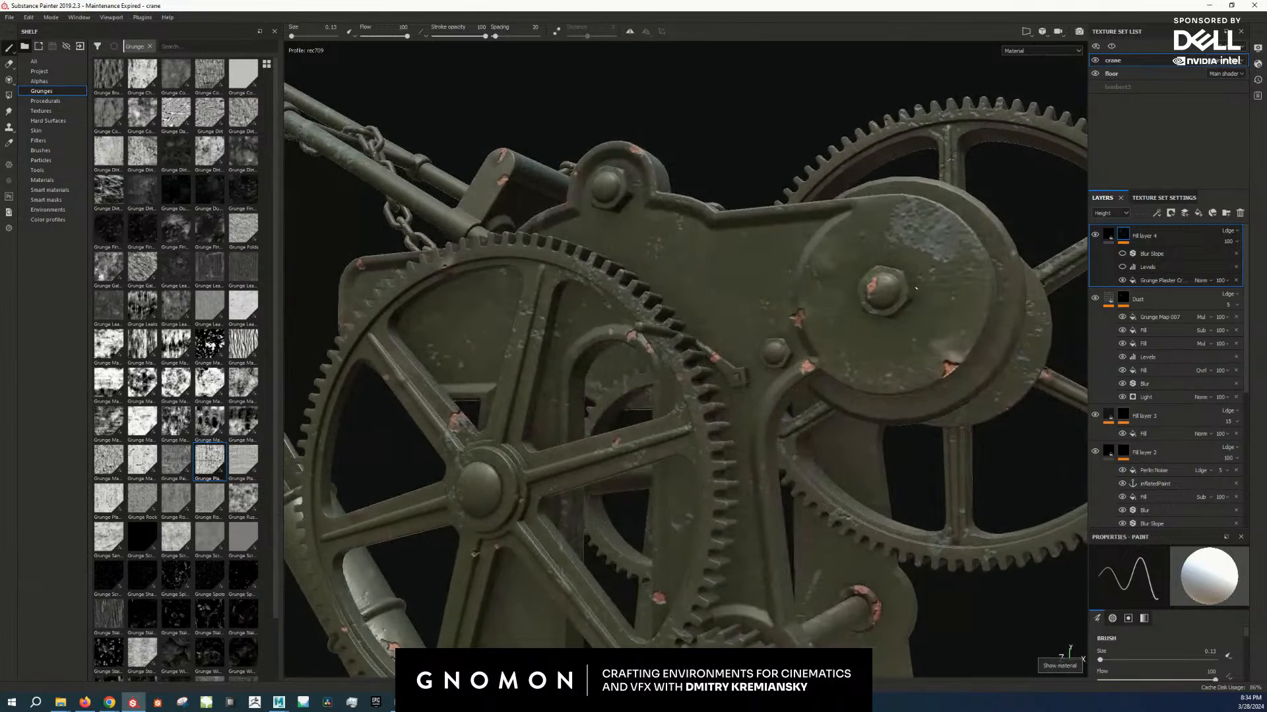
{"action": "middle_click_drag", "start_coordinate": [919, 283], "coordinate": [732, 350], "text": "alt"}
{"action": "right_click_drag", "start_coordinate": [732, 350], "coordinate": [831, 350], "text": "alt"}
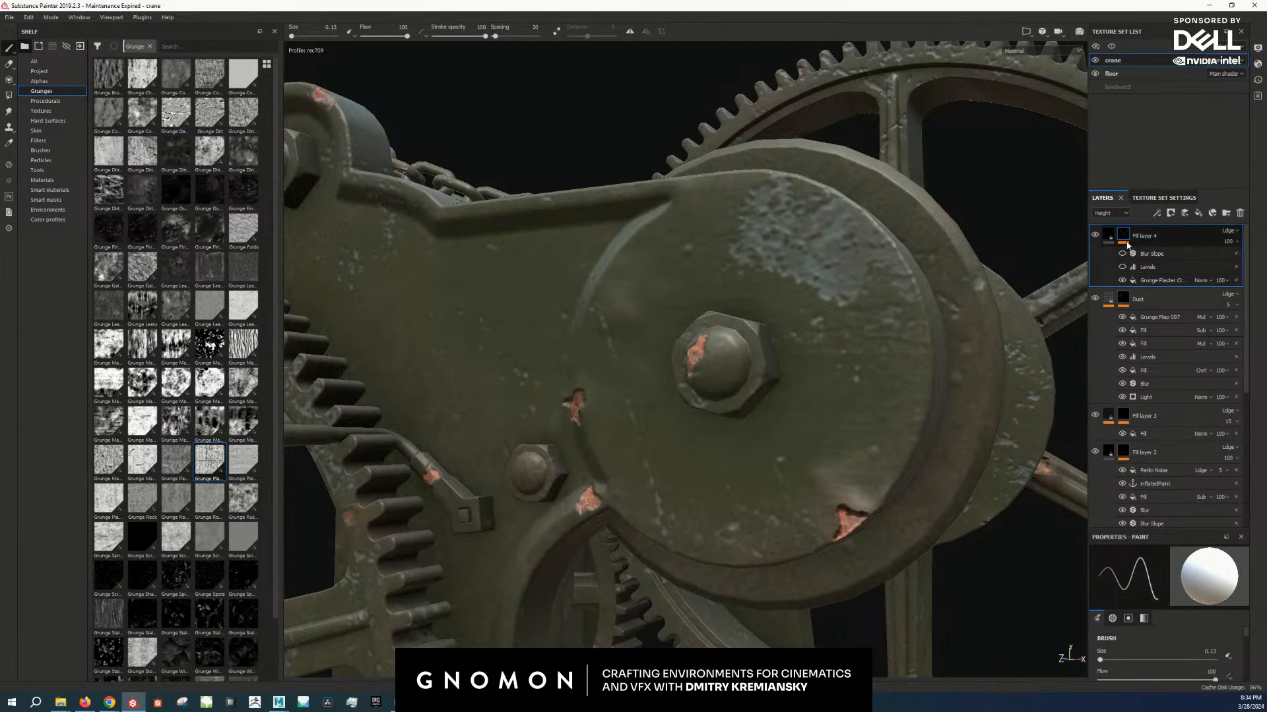
{"action": "right_click_drag", "start_coordinate": [956, 289], "coordinate": [819, 326], "text": "alt"}
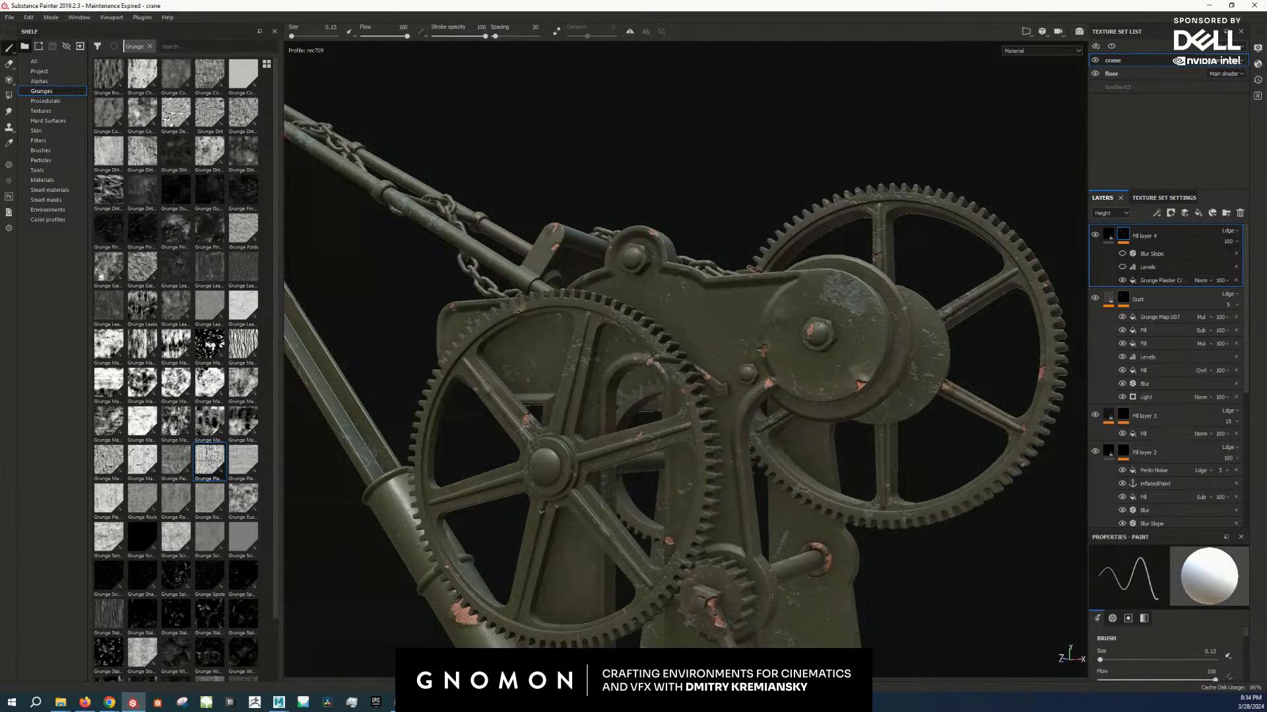
{"action": "right_click_drag", "start_coordinate": [873, 304], "coordinate": [849, 319], "text": "alt"}
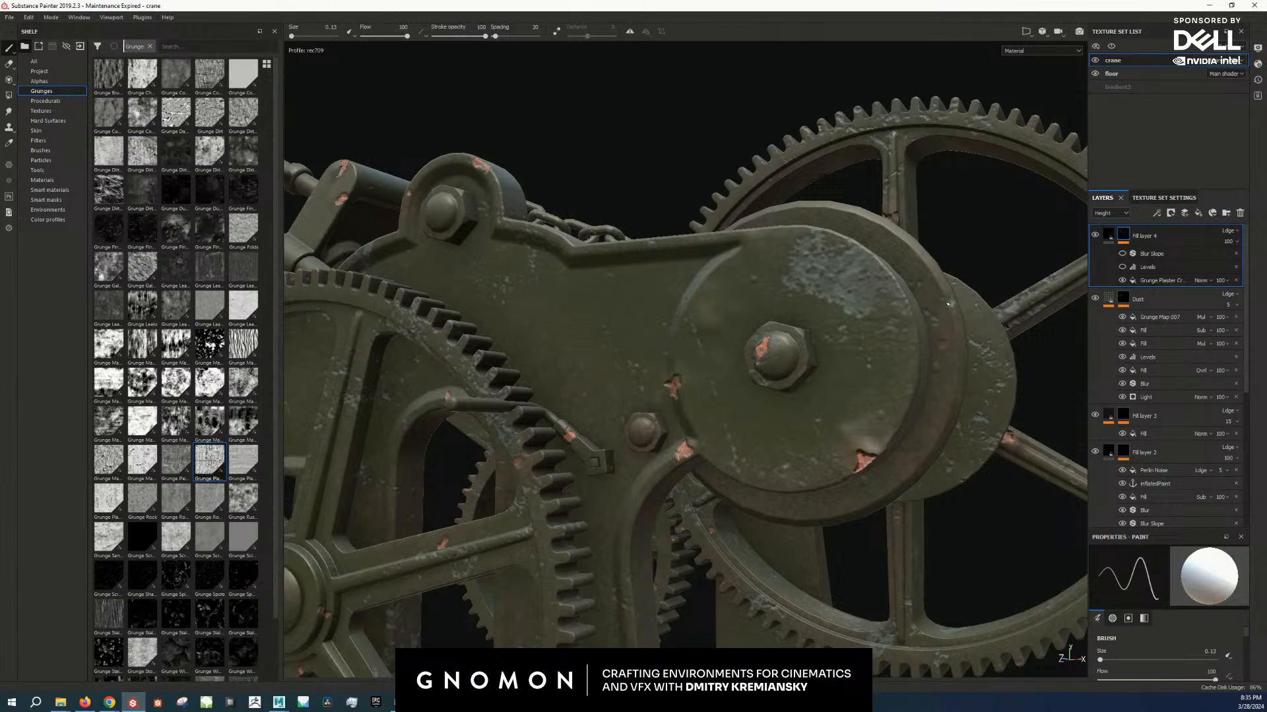
Step: Add a Blur filter with intensity 0.2 to the top of Fill layer 4's mask stack and inspect the mask
{"action": "right_click", "coordinate": [1126, 240]}
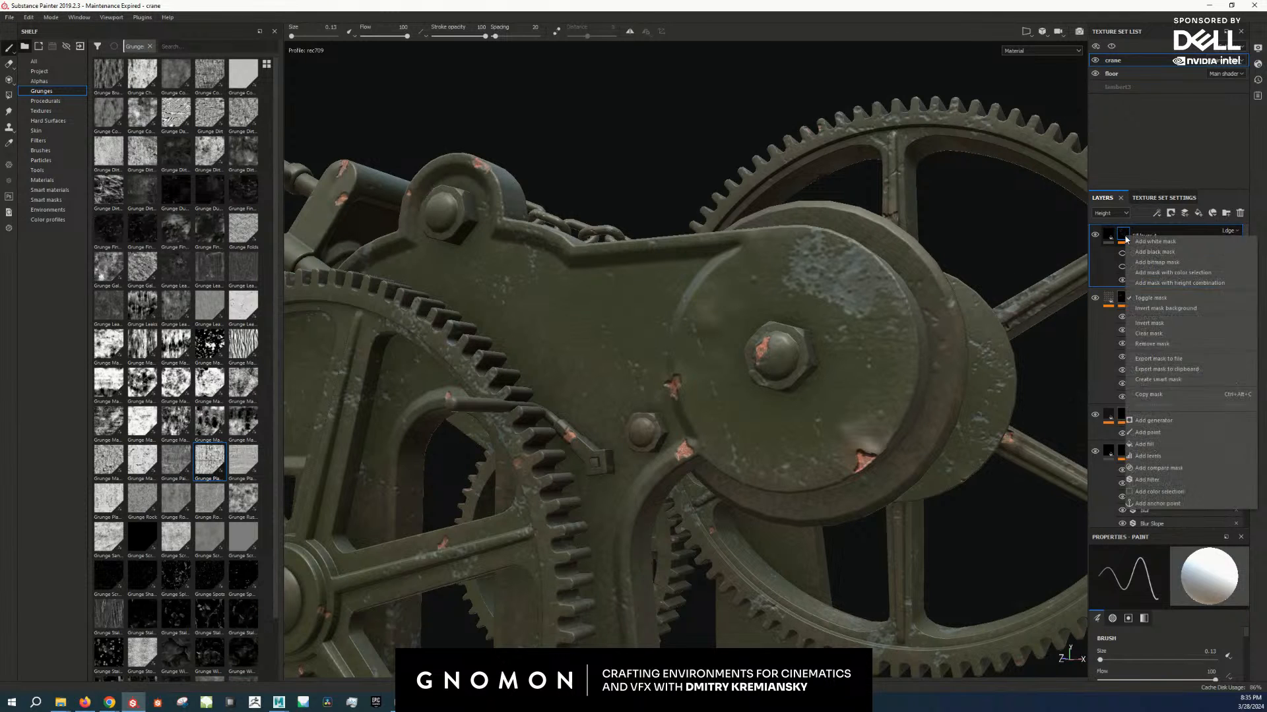
{"action": "left_click", "coordinate": [1158, 479]}
{"action": "left_click", "coordinate": [1181, 569]}
{"action": "left_click", "coordinate": [1228, 635]}
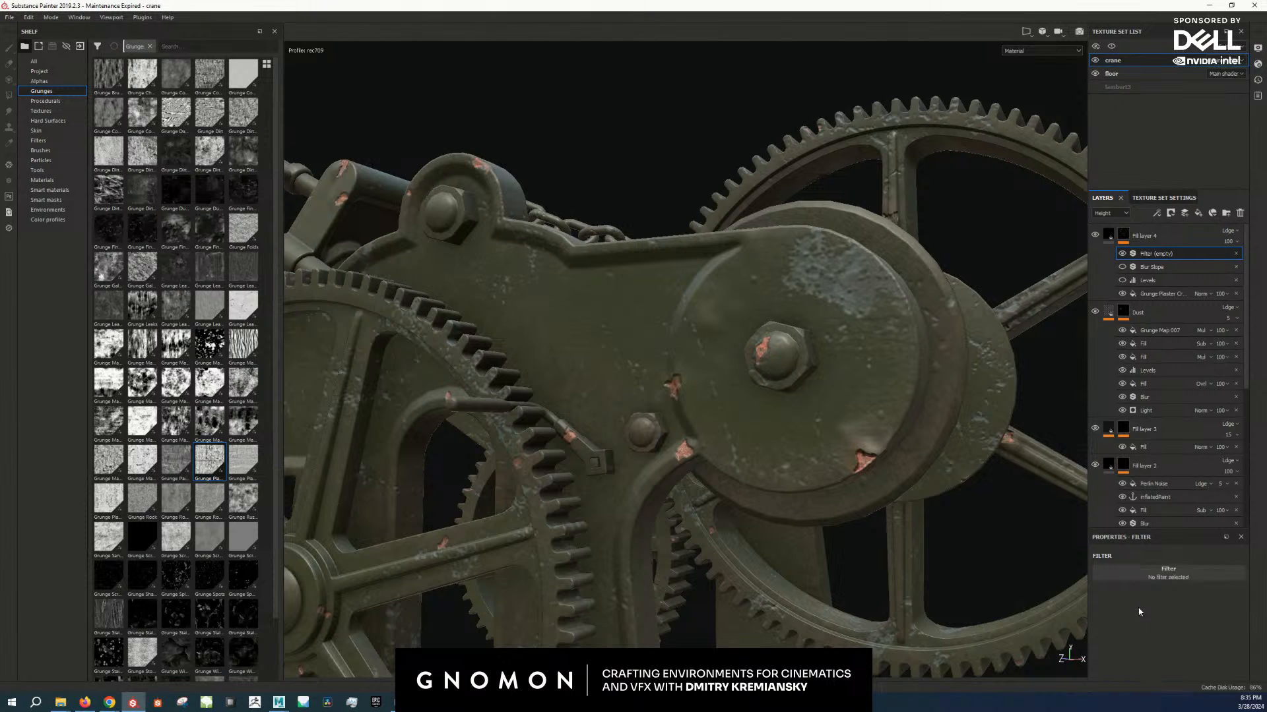
{"action": "left_click", "coordinate": [1238, 614]}
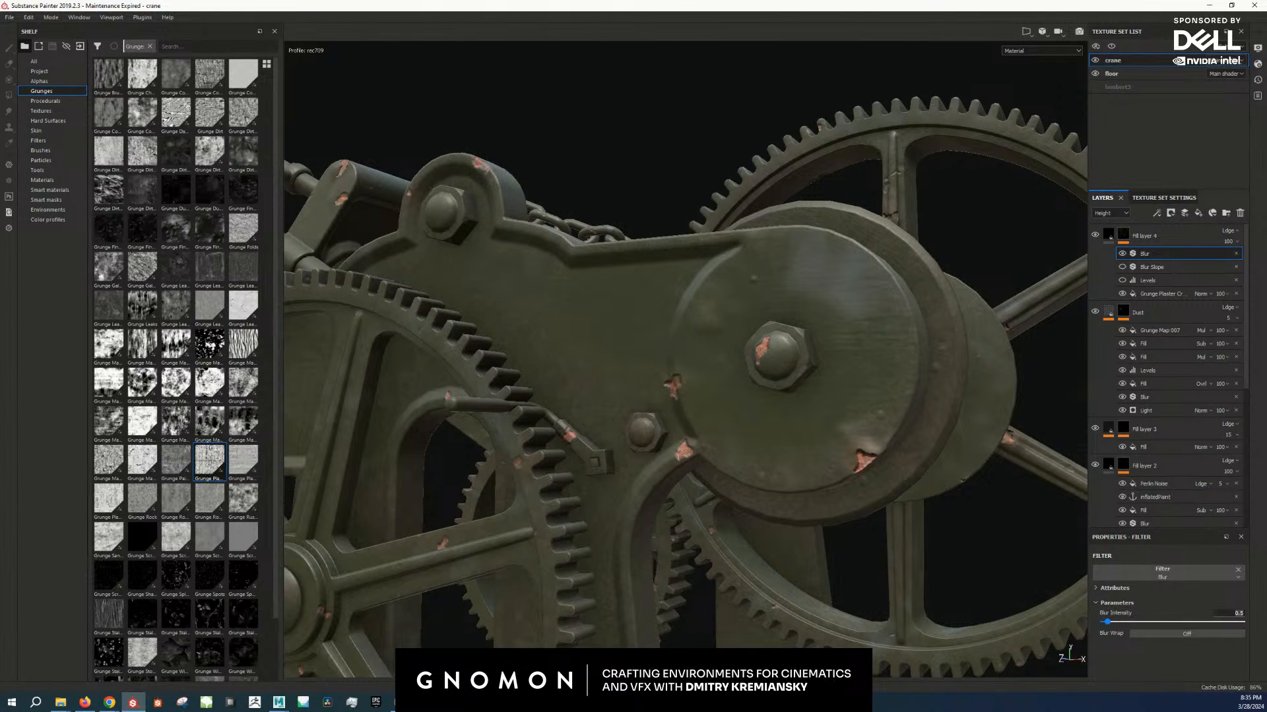
{"action": "type", "text": "0.2"}
{"action": "key", "text": "Return"}
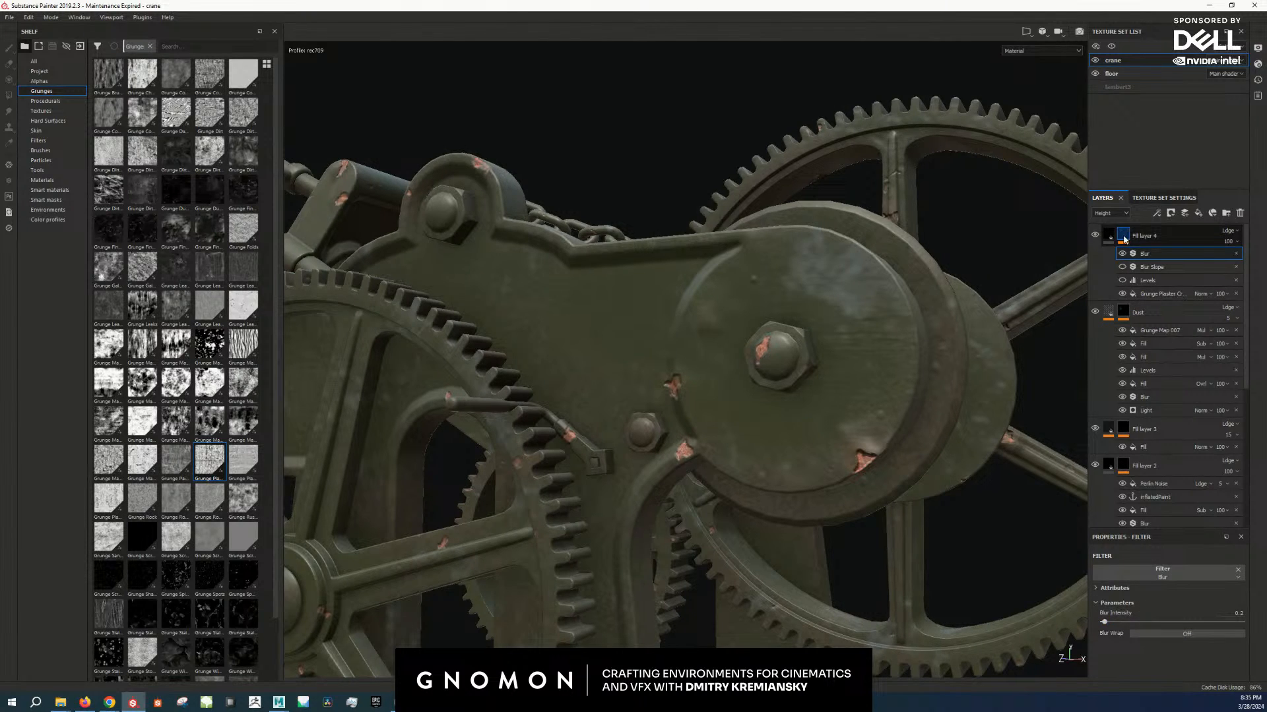
{"action": "left_click", "coordinate": [1124, 237], "text": "alt"}
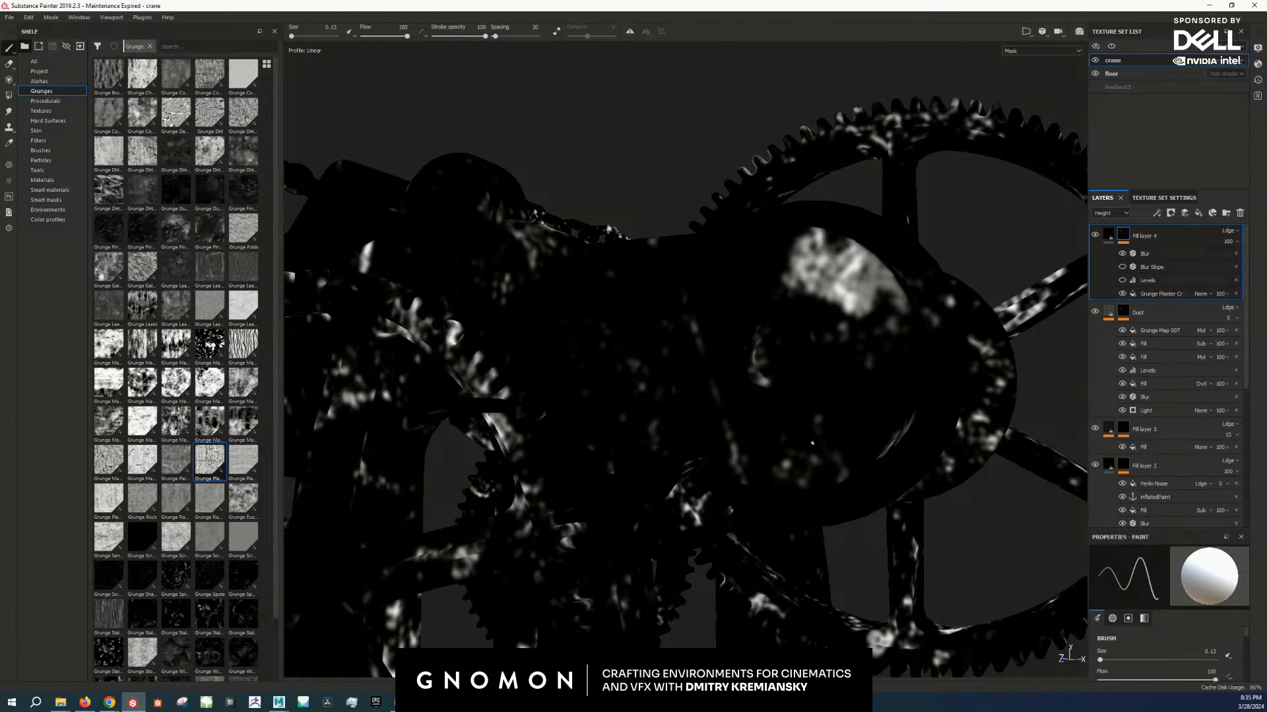
Step: Add a Levels effect to Fill layer 4's mask, raising the black point to about 0.31 and pulling the white point right beside it
{"action": "right_click", "coordinate": [1124, 238]}
{"action": "left_click", "coordinate": [1148, 456]}
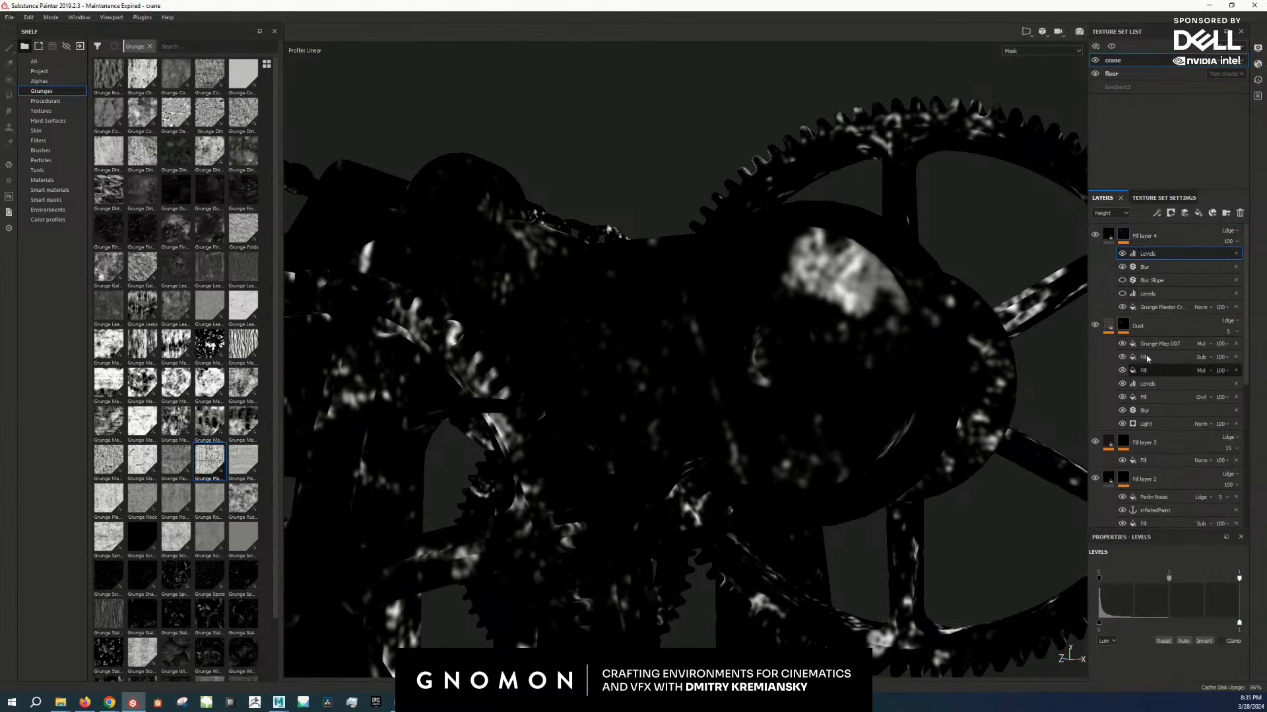
{"action": "left_click_drag", "start_coordinate": [1101, 582], "coordinate": [1144, 590]}
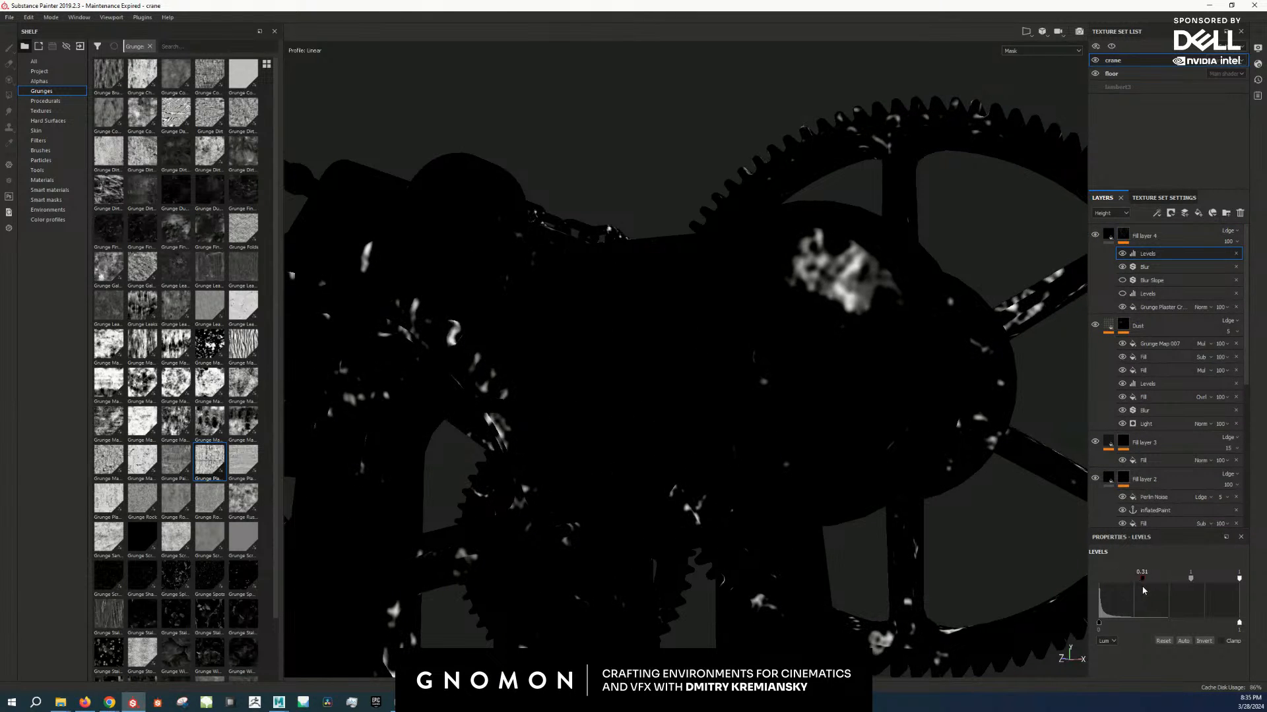
{"action": "left_click_drag", "start_coordinate": [1239, 581], "coordinate": [1144, 578]}
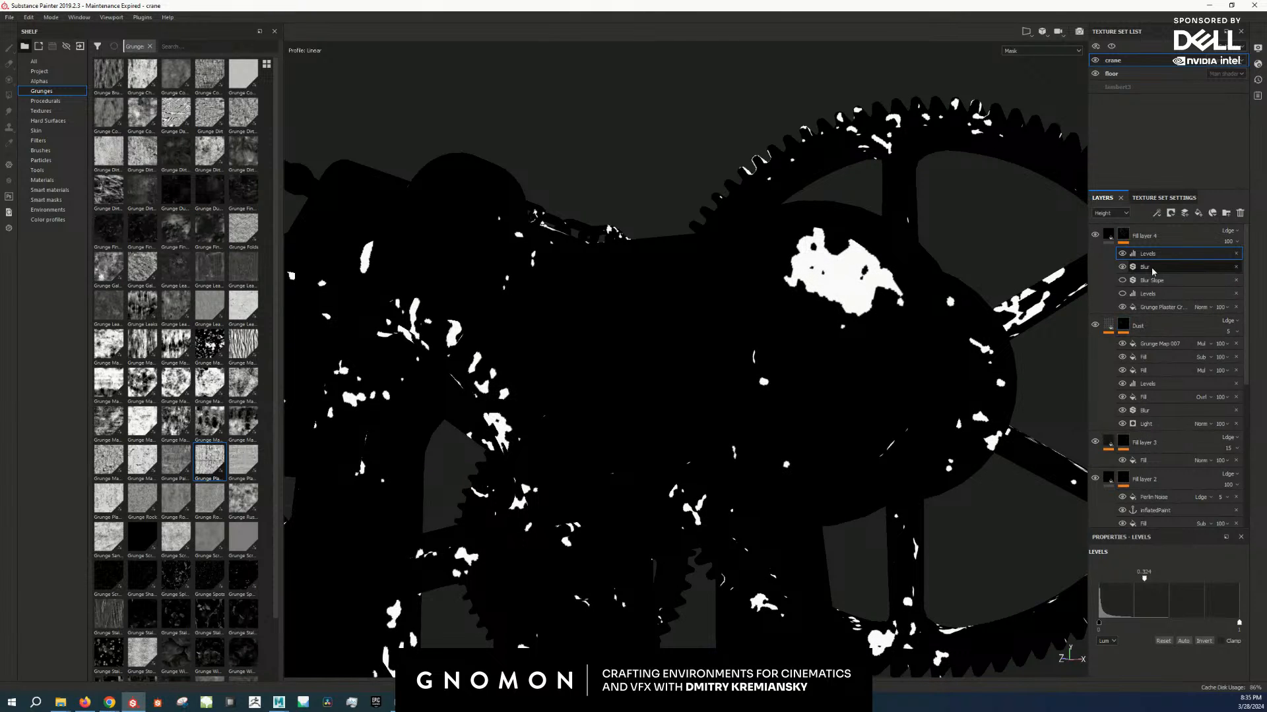
Step: Reorder Fill layer 4's mask stack so Blur sits directly above the plaster grunge with the new Levels over it, and return to the material view
{"action": "left_click_drag", "start_coordinate": [1161, 256], "coordinate": [1173, 299]}
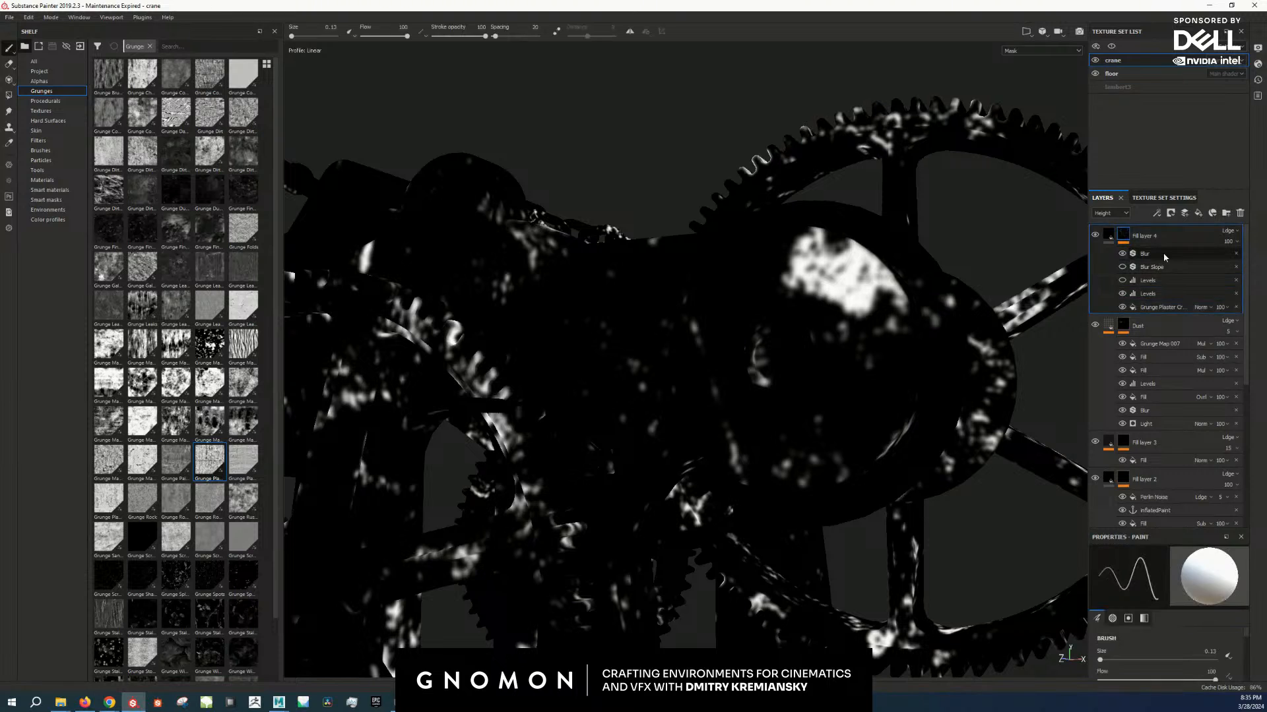
{"action": "left_click_drag", "start_coordinate": [1163, 253], "coordinate": [1172, 302]}
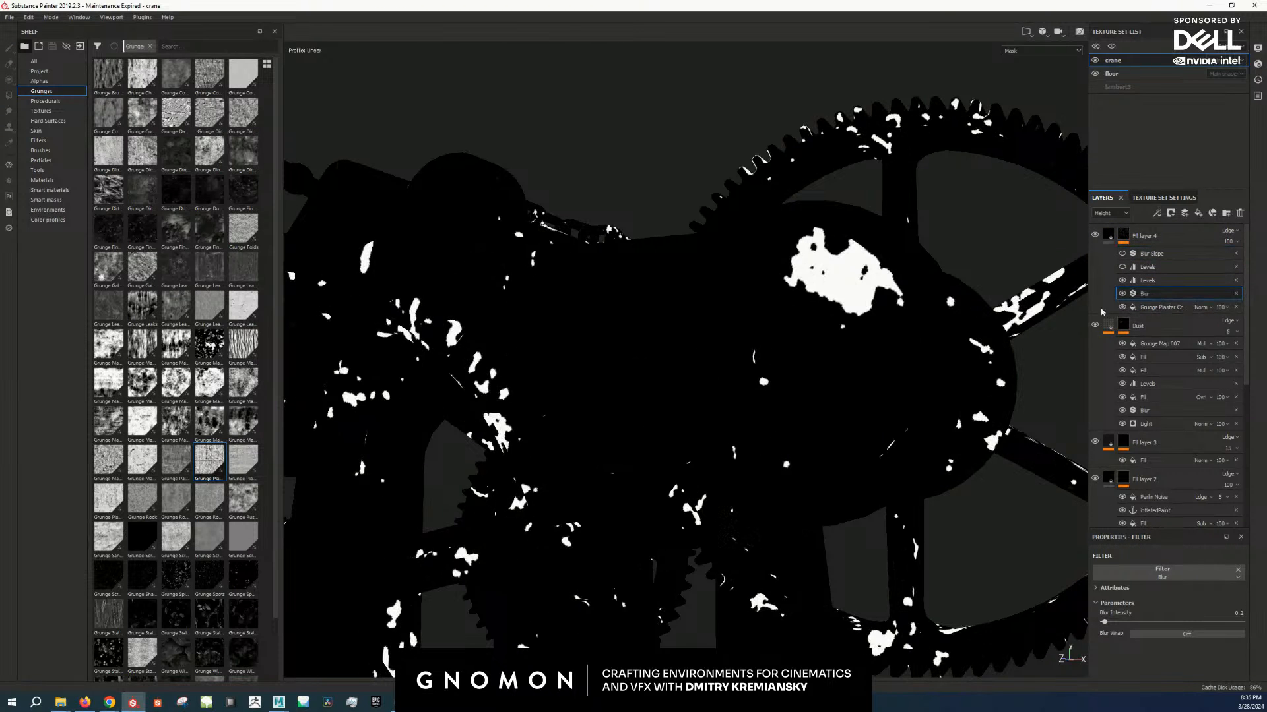
{"action": "key", "text": "m"}
{"action": "scroll", "coordinate": [851, 331], "scroll_direction": "down", "scroll_amount": 2}
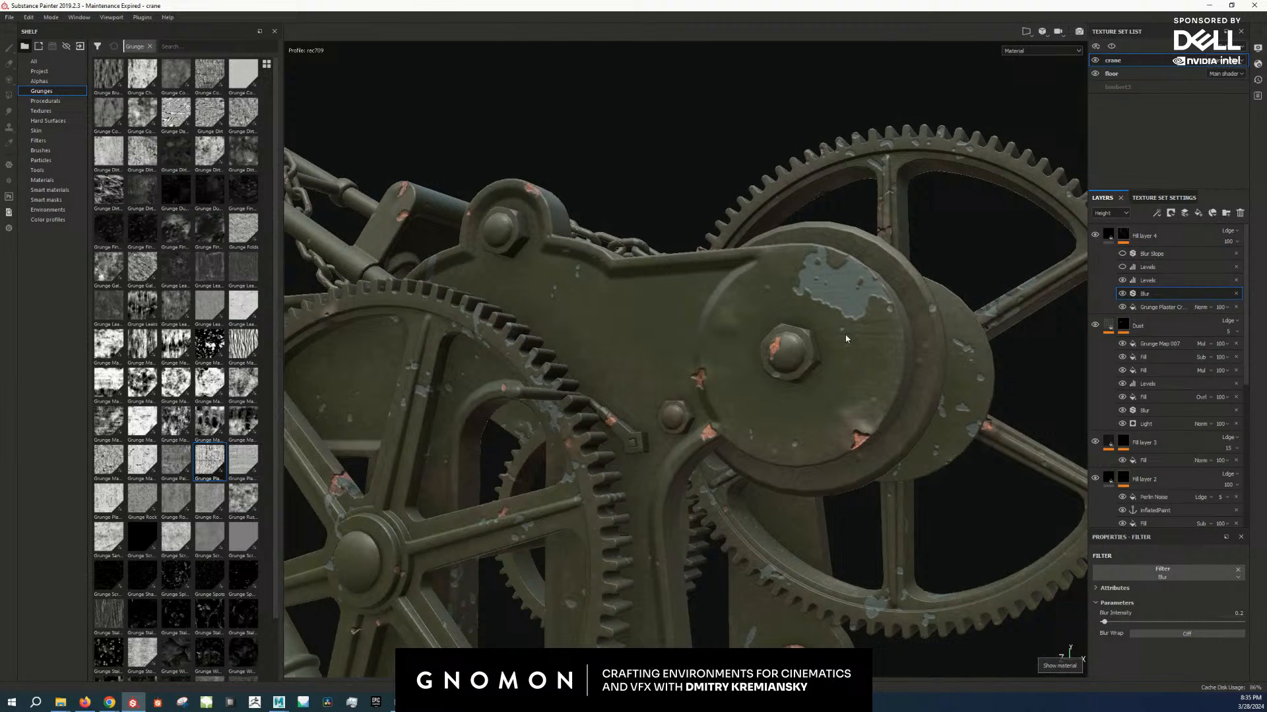
Step: Compare the chipped paint on the drum cover with the mask's Blur and Levels effects switched off and on
{"action": "left_click", "coordinate": [1122, 292]}
{"action": "scroll", "coordinate": [829, 336], "scroll_direction": "up", "scroll_amount": 3}
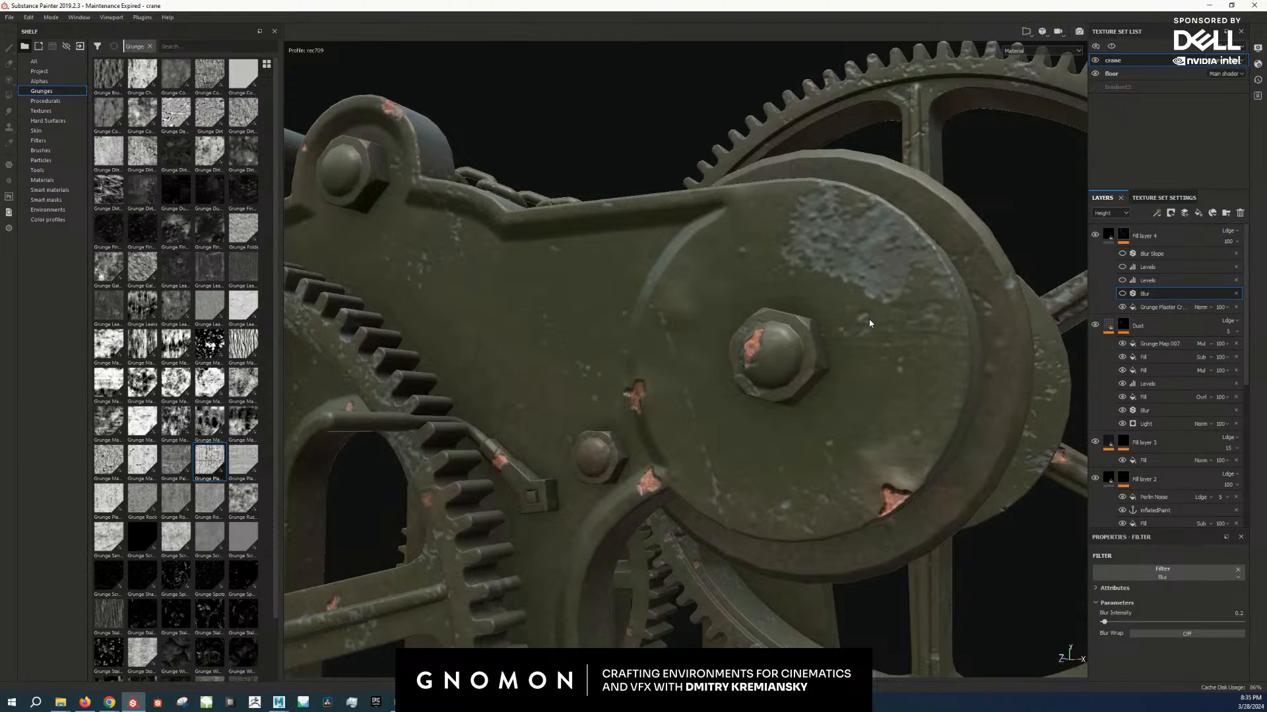
{"action": "left_click", "coordinate": [1122, 295]}
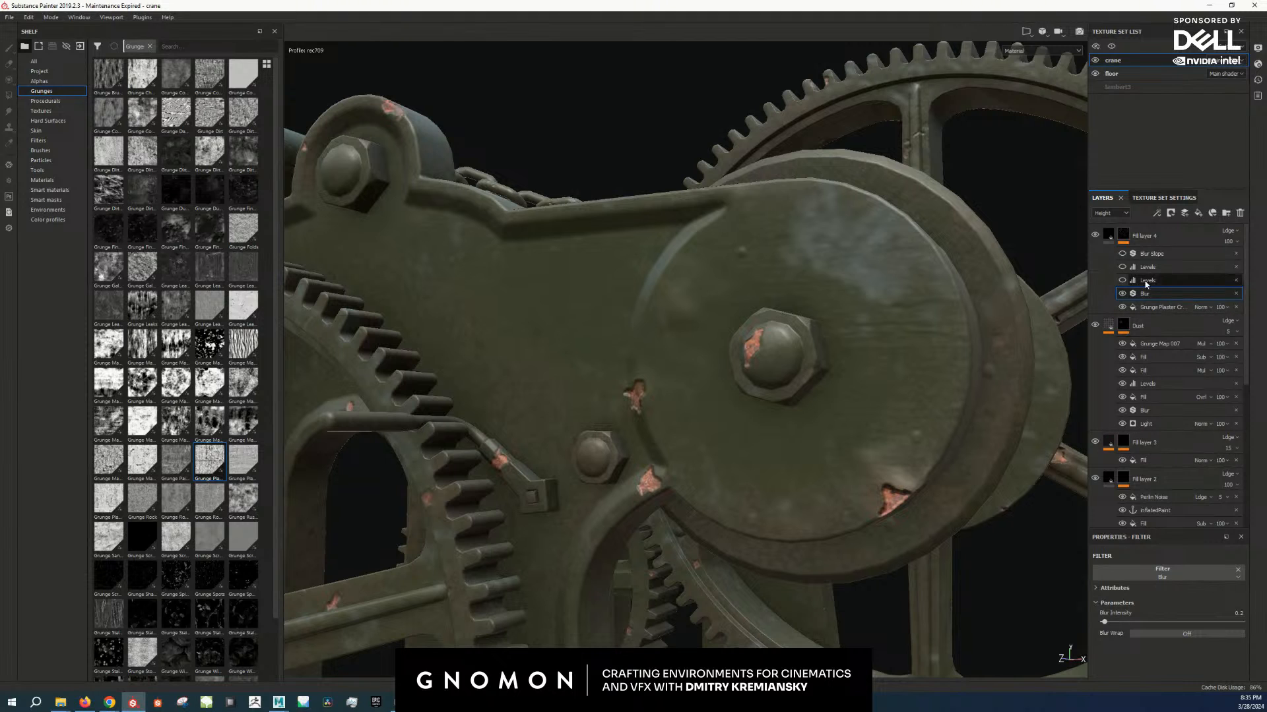
{"action": "left_click", "coordinate": [1122, 282]}
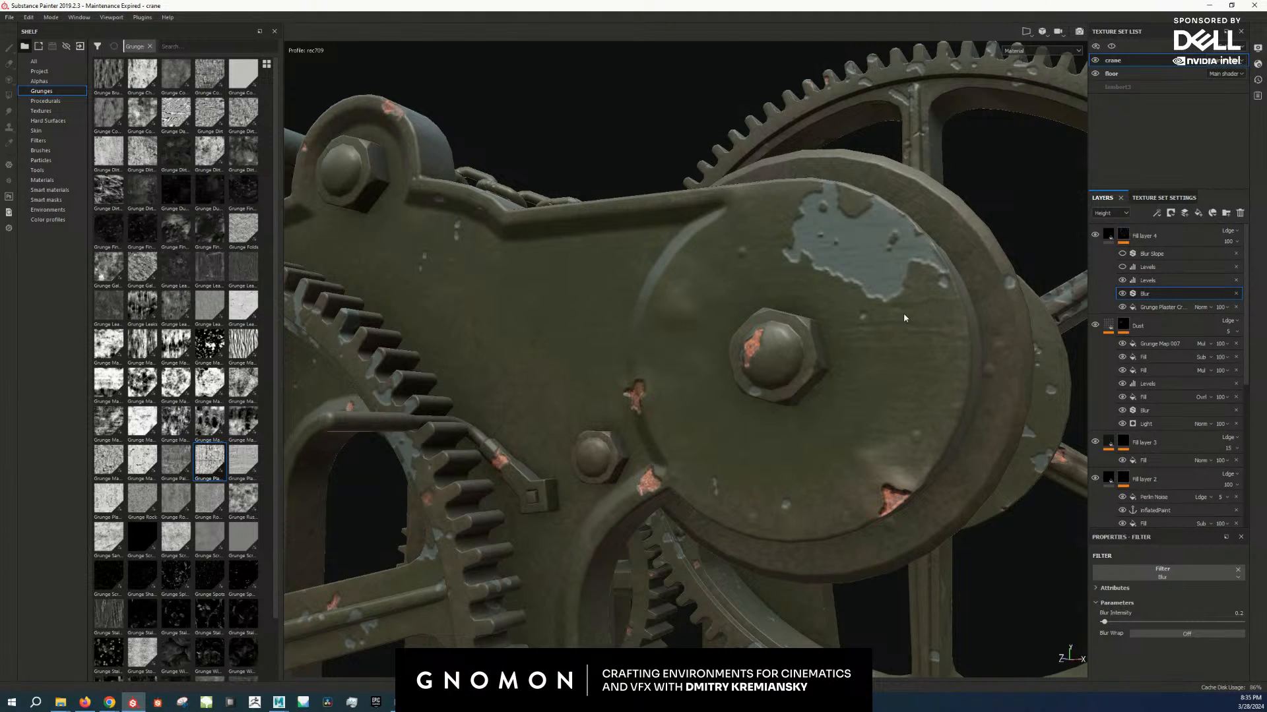
{"action": "right_click_drag", "start_coordinate": [904, 314], "coordinate": [875, 294], "text": "alt"}
{"action": "right_click_drag", "start_coordinate": [844, 240], "coordinate": [873, 299], "text": "alt"}
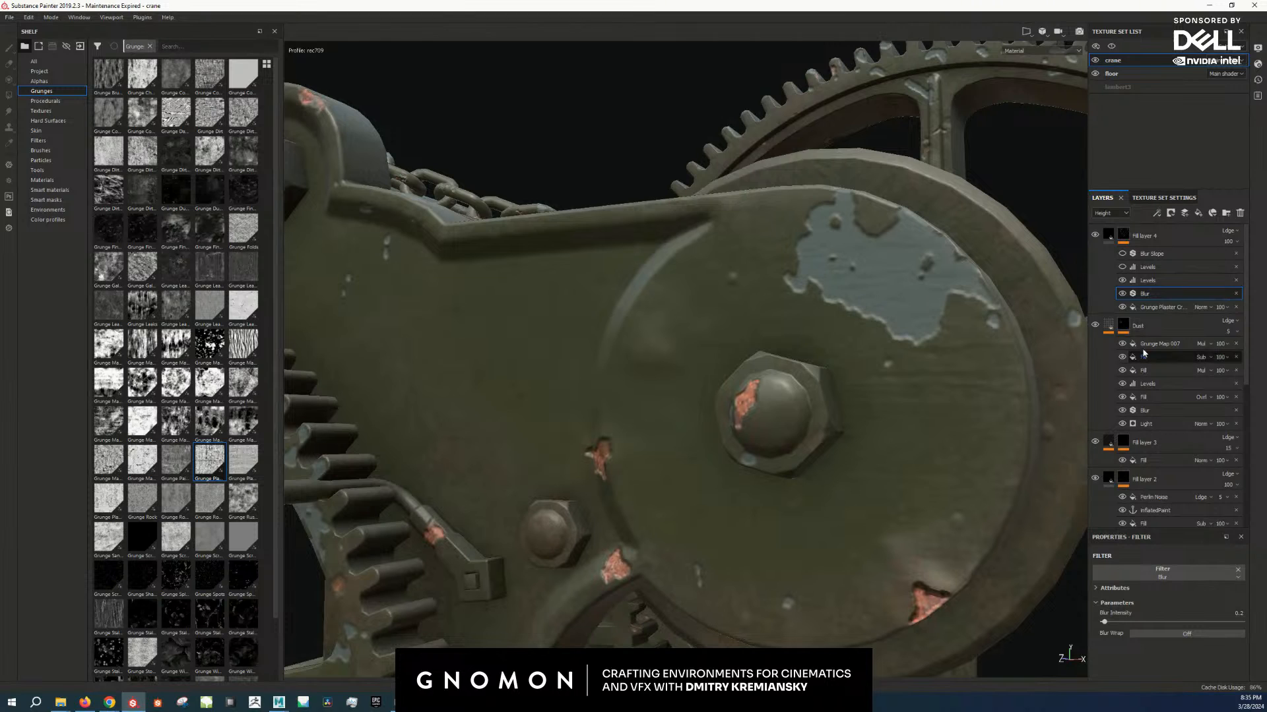
Step: Enable the Blur Slope filter in Fill layer 4's mask and set its intensity to 0.01
{"action": "left_click", "coordinate": [1155, 254]}
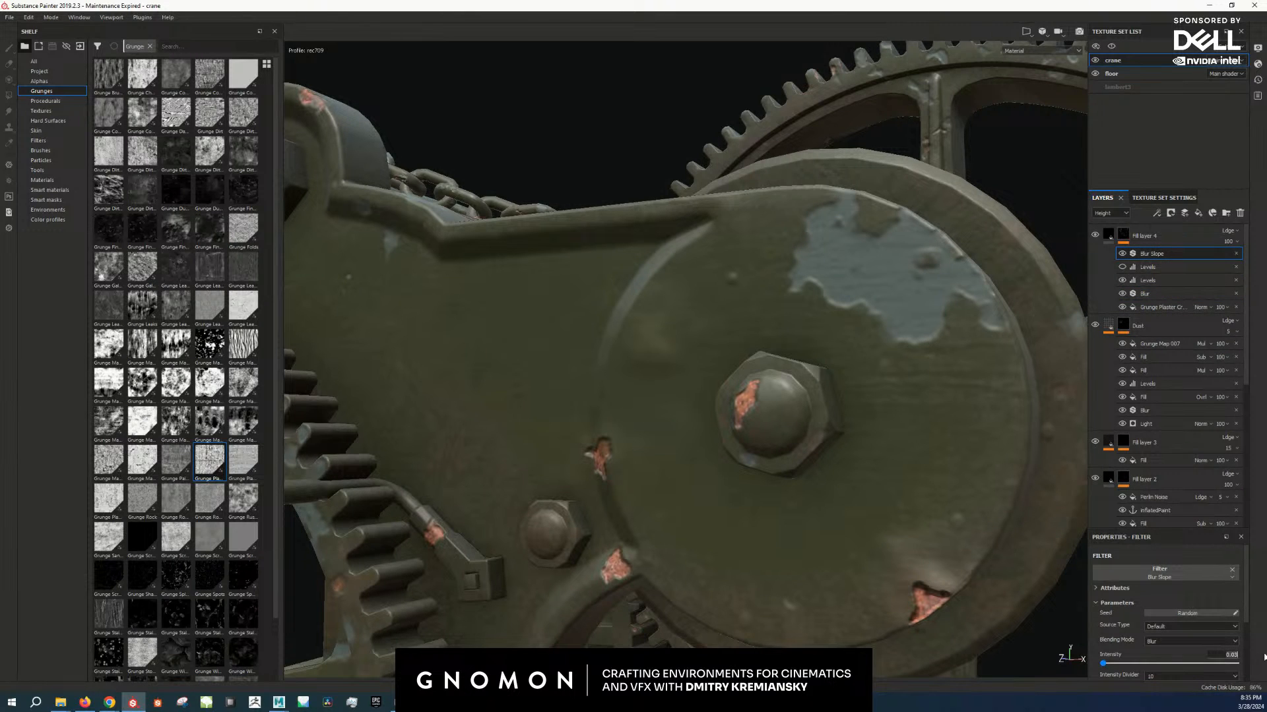
{"action": "type", "text": "0.01"}
{"action": "key", "text": "Return"}
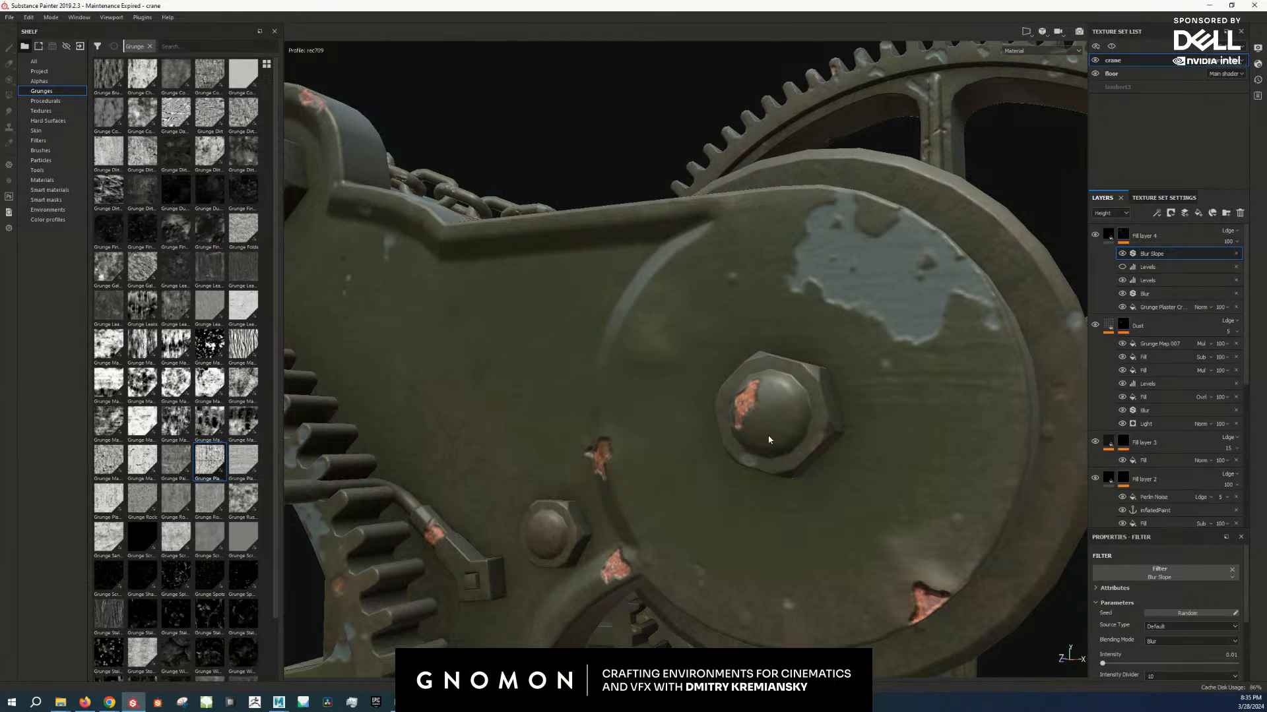
{"action": "right_click_drag", "start_coordinate": [768, 440], "coordinate": [730, 383], "text": "alt"}
{"action": "middle_click_drag", "start_coordinate": [730, 383], "coordinate": [813, 404], "text": "alt"}
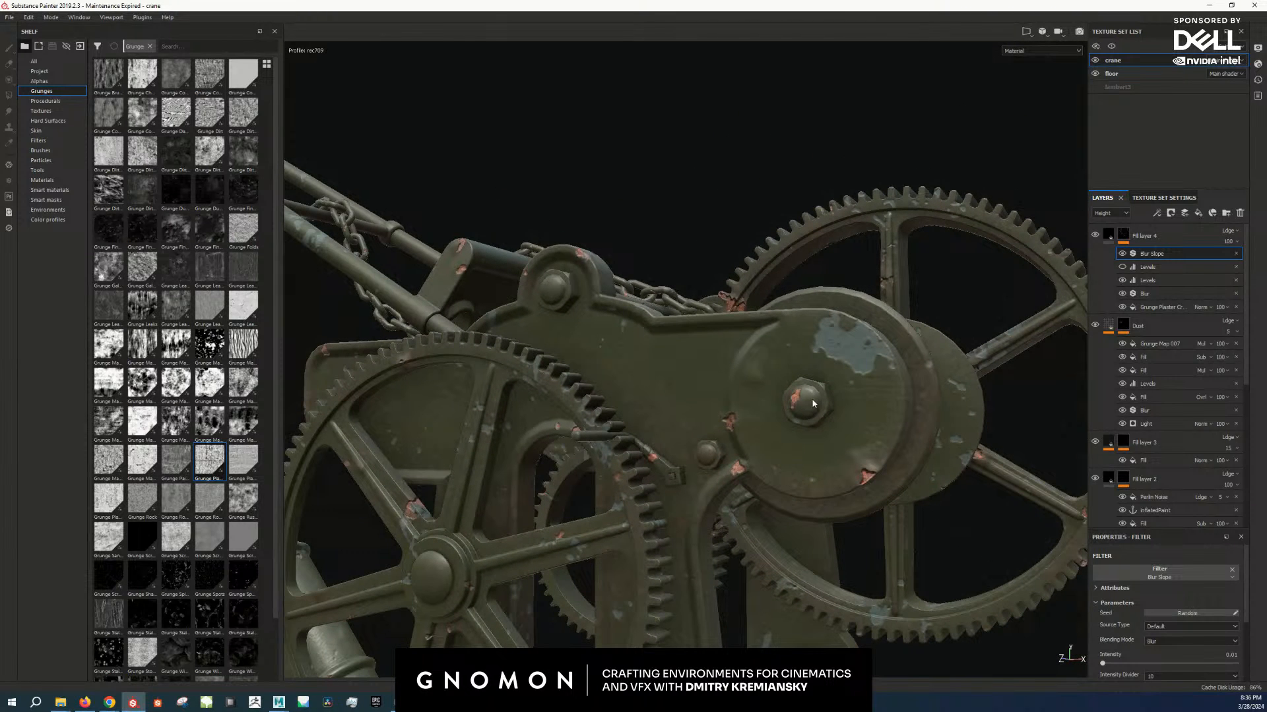
{"action": "scroll", "coordinate": [844, 405], "scroll_direction": "up", "scroll_amount": 5}
Step: Enable the older Levels effect, move it above Blur Slope in Fill layer 4's mask stack, and inspect the chips on the crane body
{"action": "left_click", "coordinate": [1130, 267]}
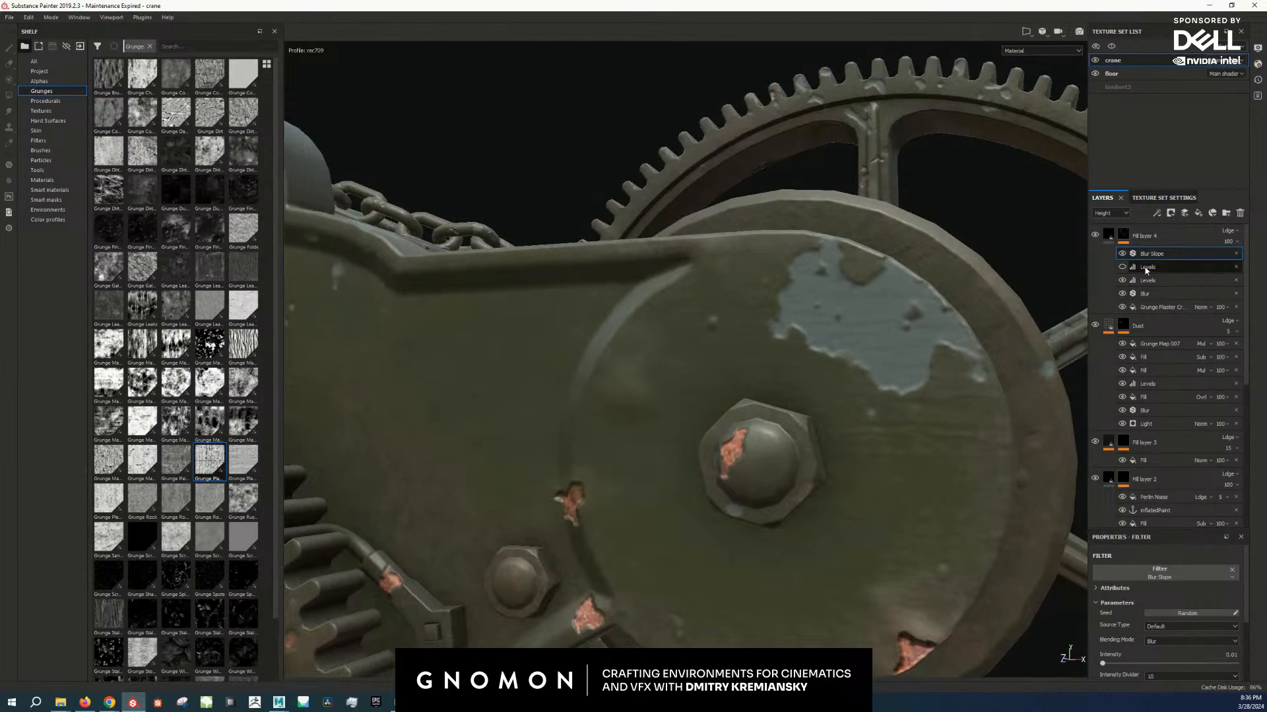
{"action": "left_click_drag", "start_coordinate": [1124, 269], "coordinate": [1171, 256]}
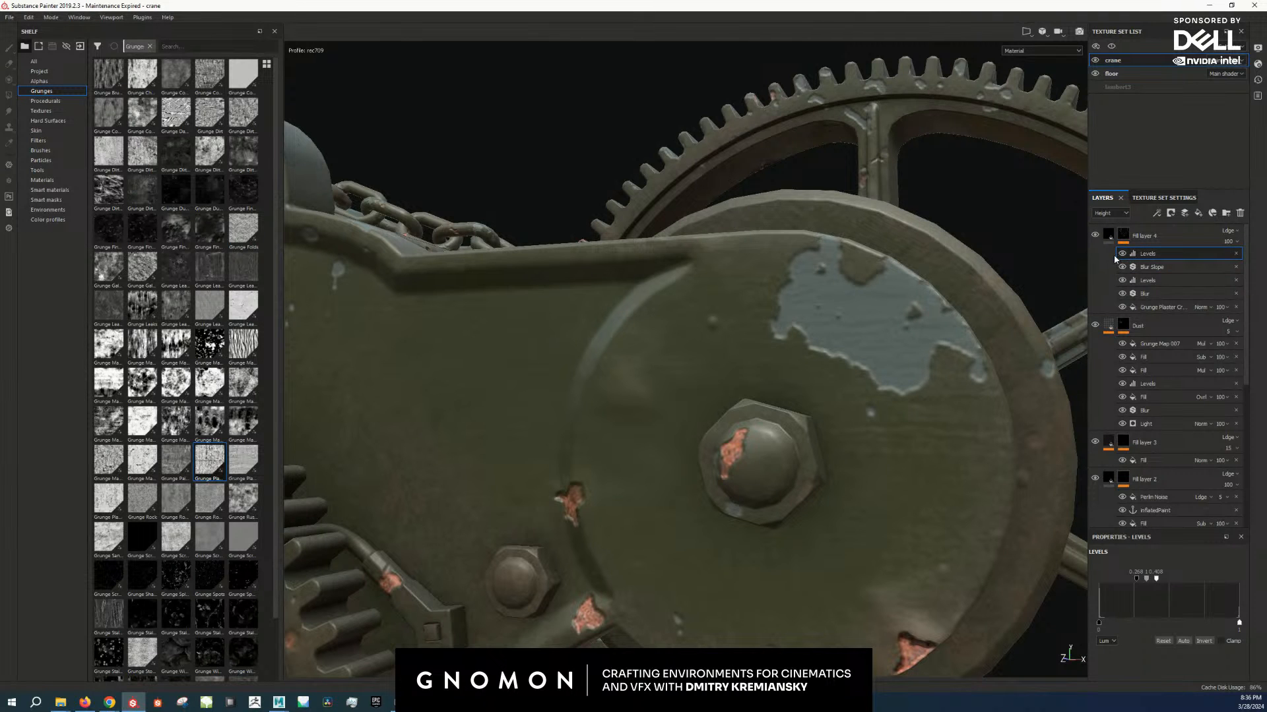
{"action": "scroll", "coordinate": [659, 422], "scroll_direction": "down", "scroll_amount": 10}
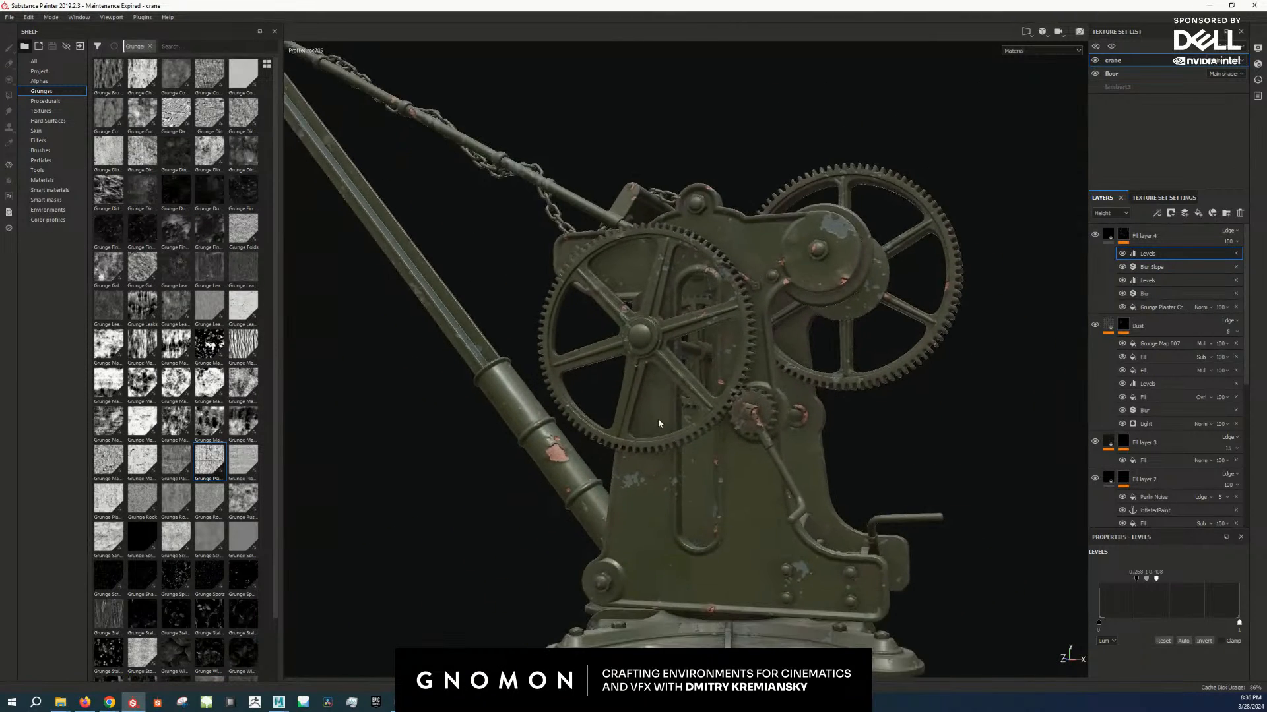
{"action": "scroll", "coordinate": [659, 423], "scroll_direction": "up", "scroll_amount": 10}
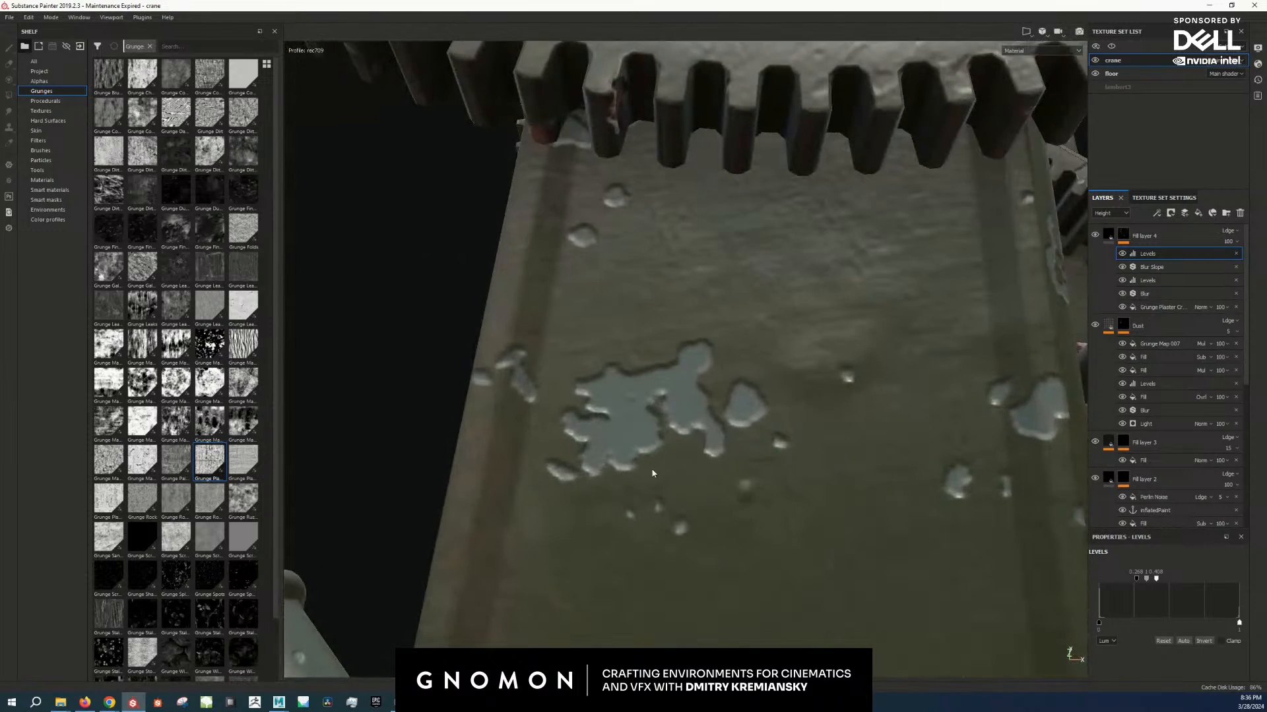
{"action": "left_click_drag", "start_coordinate": [652, 473], "coordinate": [670, 474], "text": "alt"}
Step: Set Fill layer 4's height to -0.01
{"action": "left_click", "coordinate": [1109, 235]}
{"action": "scroll", "coordinate": [1204, 633], "scroll_direction": "down", "scroll_amount": 10}
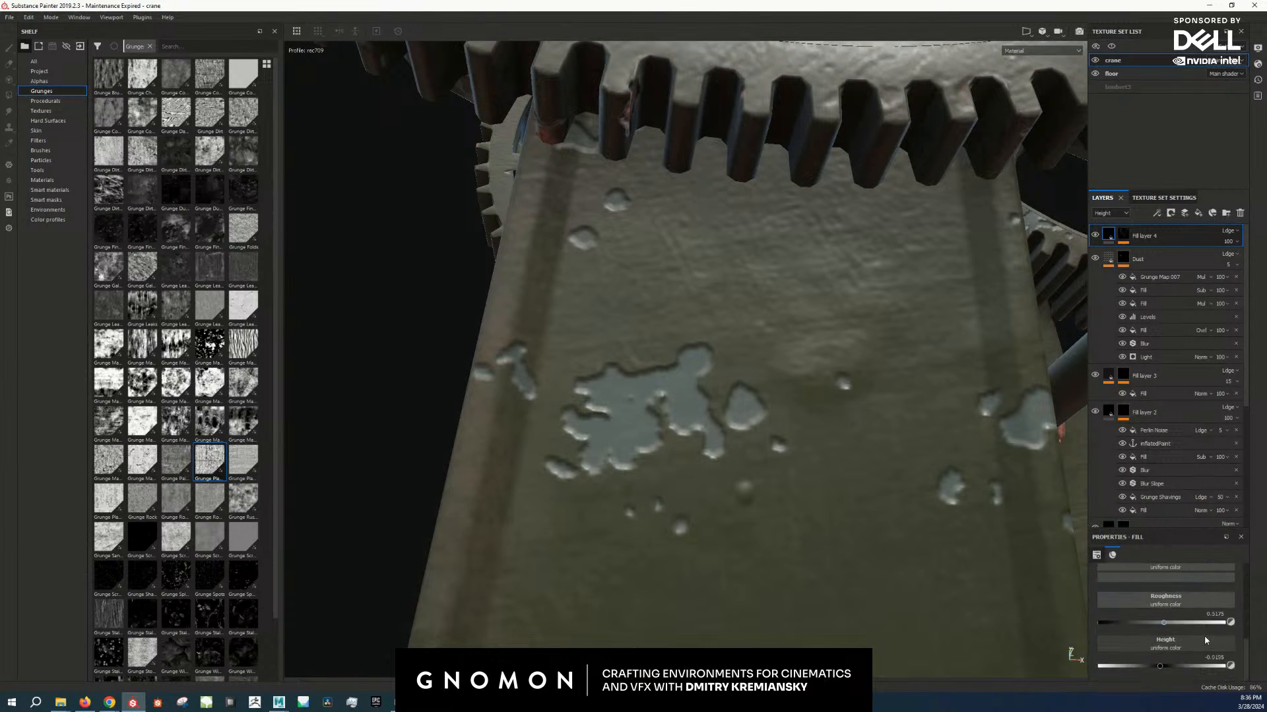
{"action": "left_click", "coordinate": [1224, 659]}
{"action": "key", "text": "BackSpace"}
{"action": "key", "text": "BackSpace"}
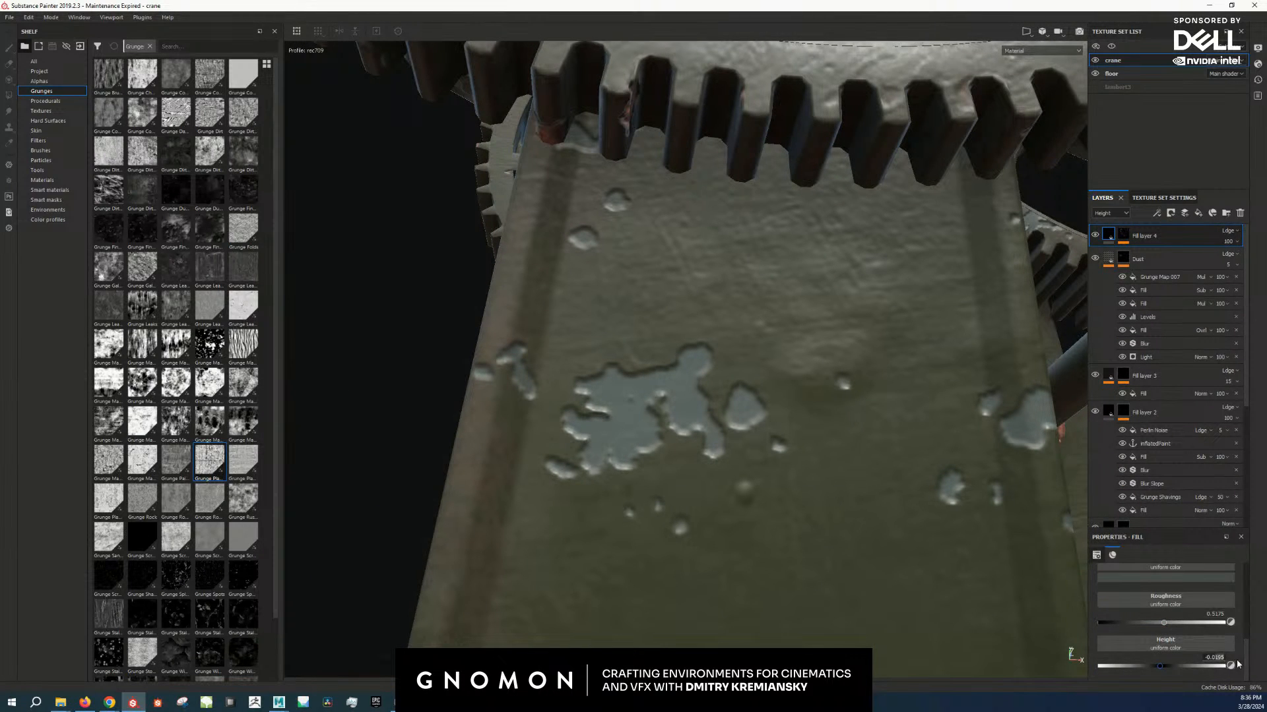
{"action": "key", "text": "Return"}
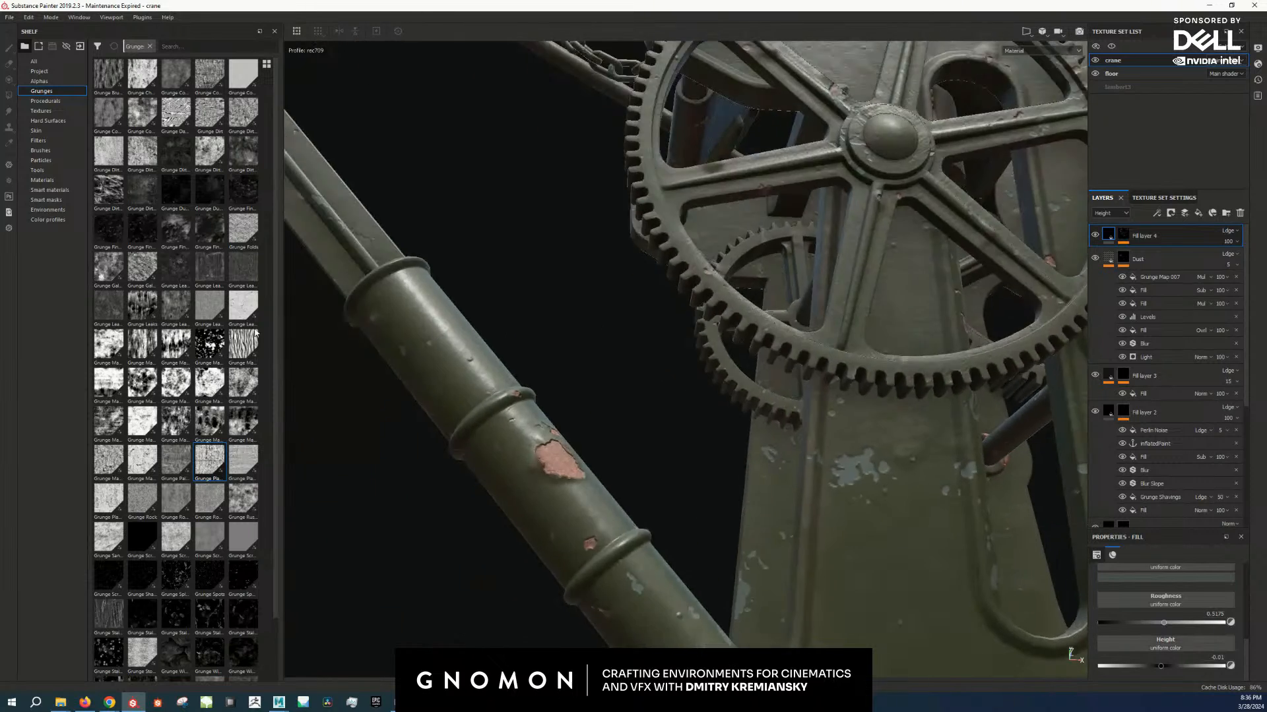
Step: Check the chips across the crane and move Fill layer 4 between Fill layer 2 and Rust Coarse in the layer stack
{"action": "right_click_drag", "start_coordinate": [256, 333], "coordinate": [198, 363], "text": "alt"}
{"action": "left_click_drag", "start_coordinate": [811, 370], "coordinate": [865, 350], "text": "alt"}
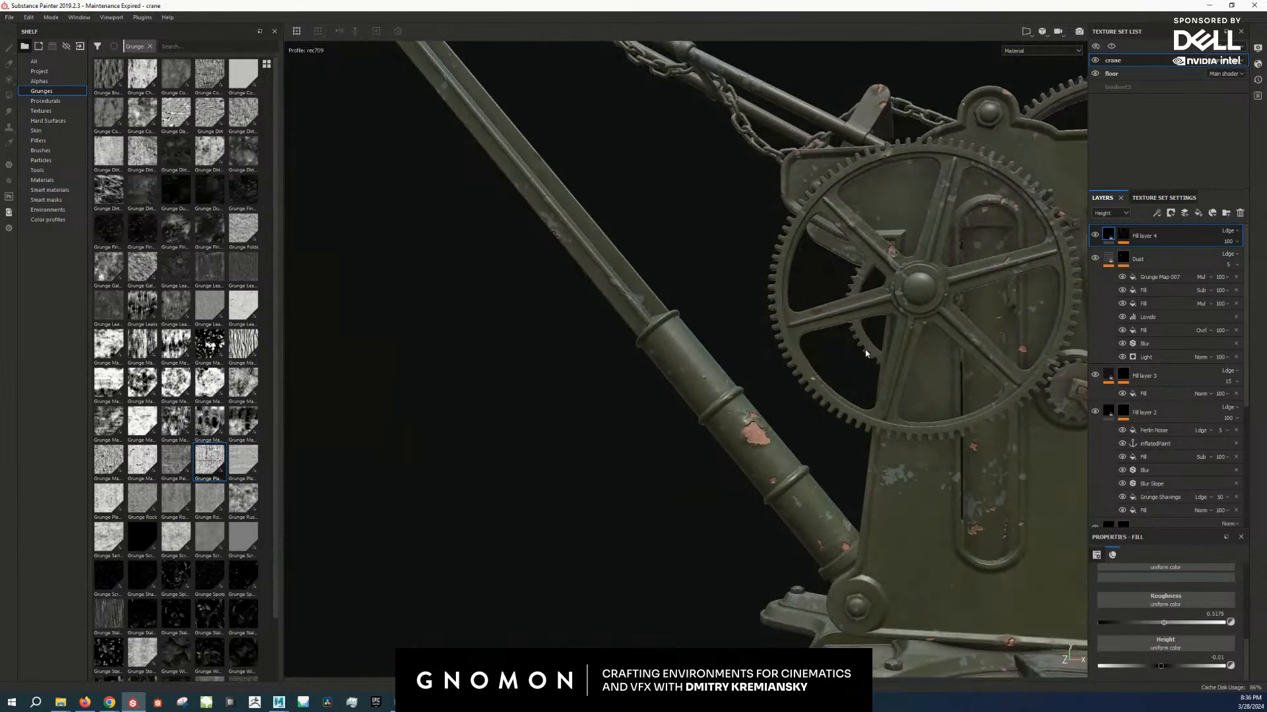
{"action": "middle_click_drag", "start_coordinate": [865, 350], "coordinate": [686, 379], "text": "alt"}
{"action": "right_click_drag", "start_coordinate": [778, 389], "coordinate": [739, 414], "text": "alt"}
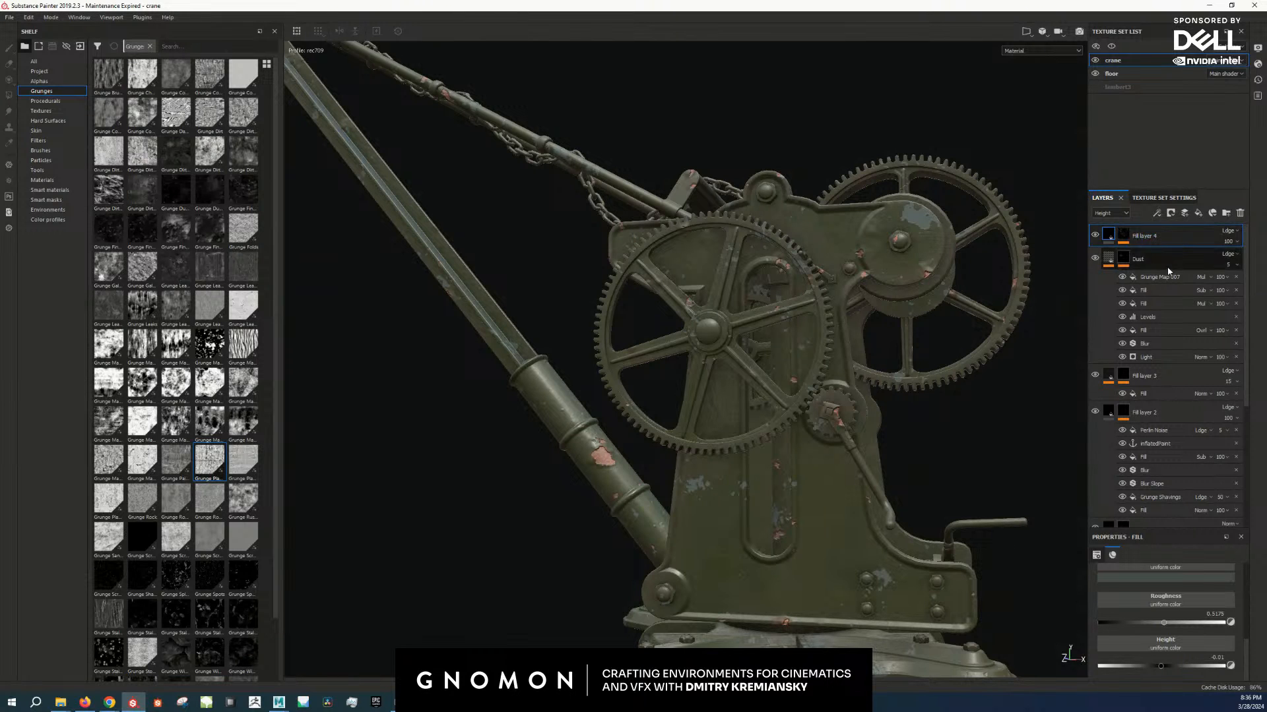
{"action": "left_click_drag", "start_coordinate": [1185, 239], "coordinate": [1179, 518]}
{"action": "scroll", "coordinate": [1173, 427], "scroll_direction": "down", "scroll_amount": 3}
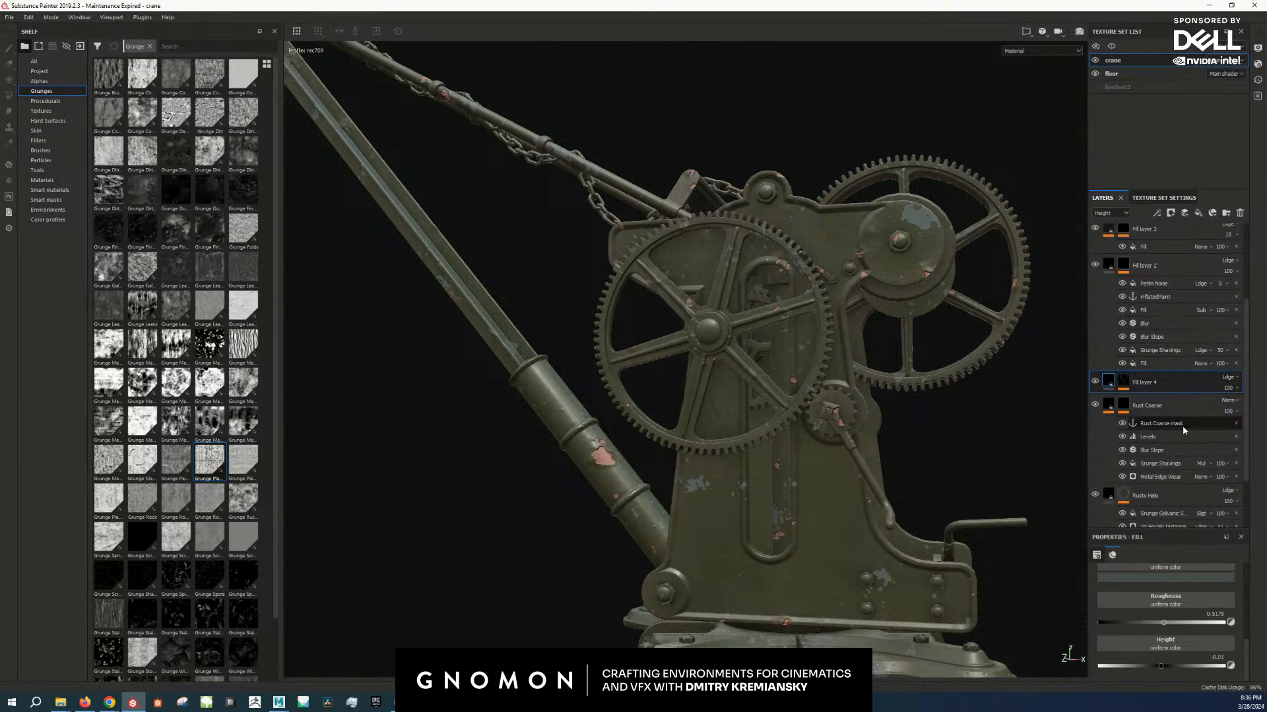
{"action": "scroll", "coordinate": [1168, 389], "scroll_direction": "up", "scroll_amount": 1}
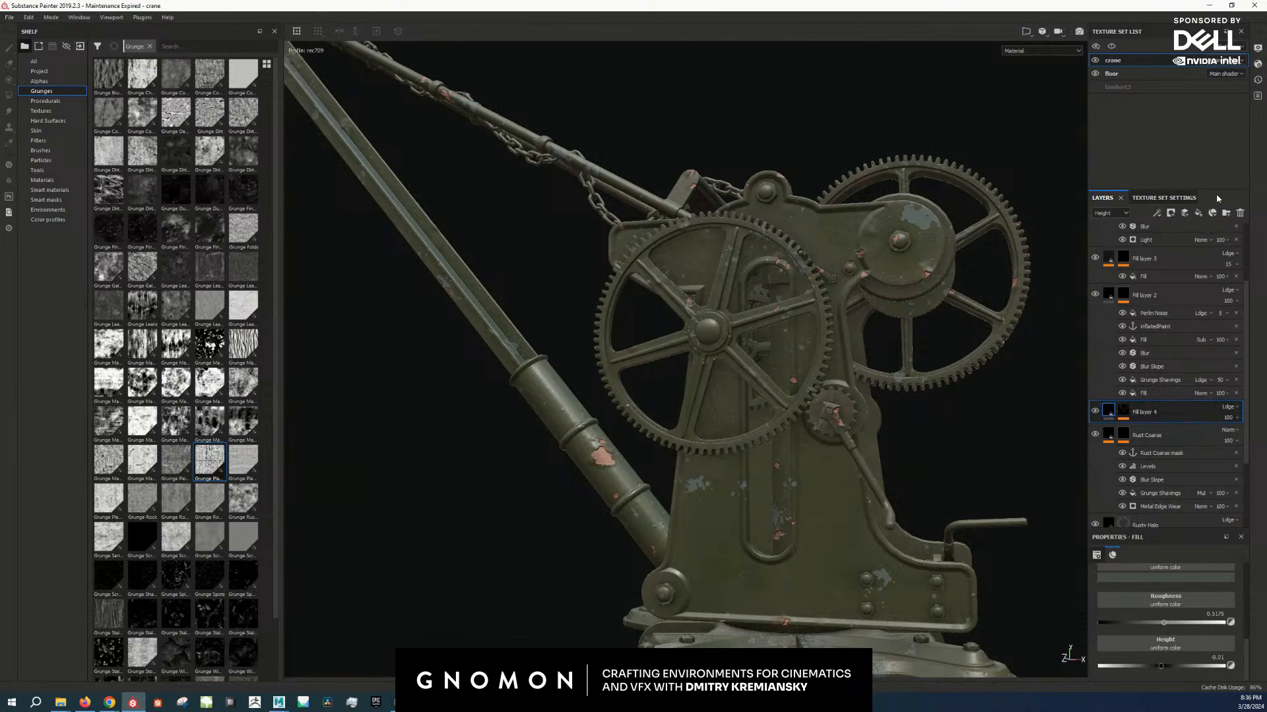
Step: Enlarge the layer stack area and rename Fill layer 4 as "primer"
{"action": "left_click_drag", "start_coordinate": [1219, 188], "coordinate": [1219, 129]}
{"action": "double_click", "coordinate": [1148, 352]}
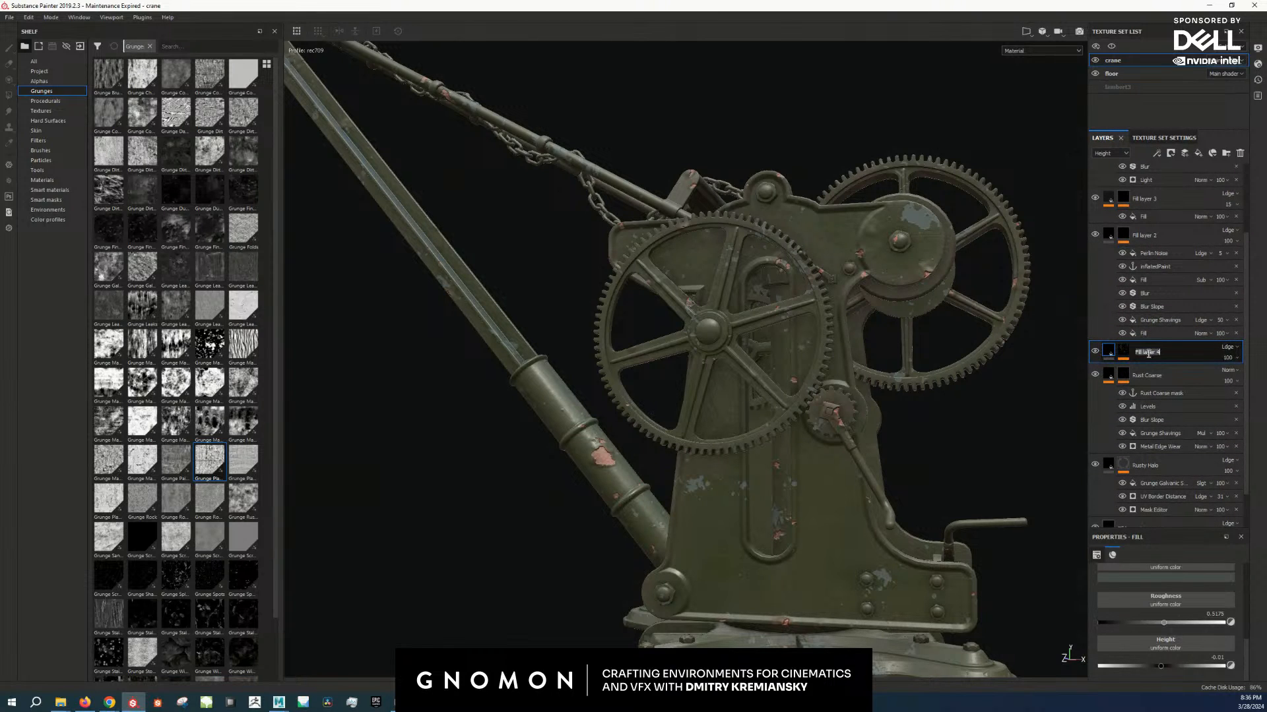
{"action": "type", "text": "primer"}
{"action": "scroll", "coordinate": [1154, 330], "scroll_direction": "up", "scroll_amount": 3}
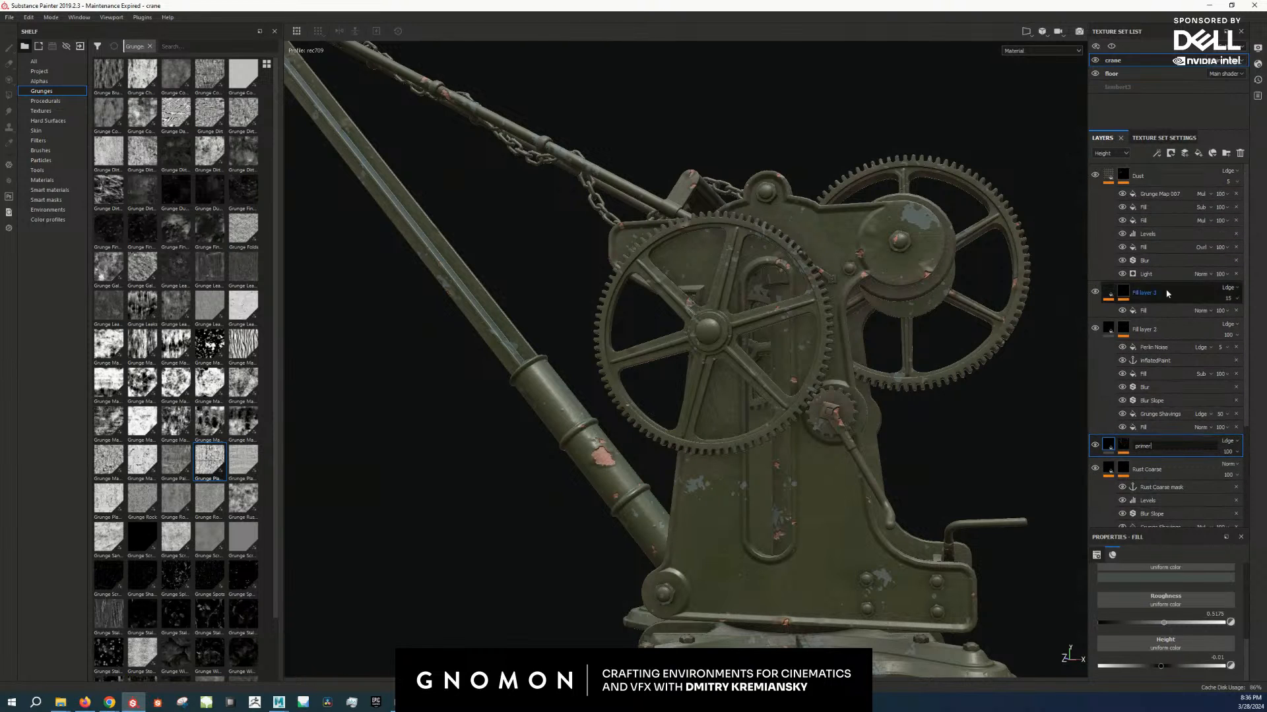
{"action": "scroll", "coordinate": [1161, 369], "scroll_direction": "down", "scroll_amount": 1}
{"action": "left_click", "coordinate": [1112, 425]}
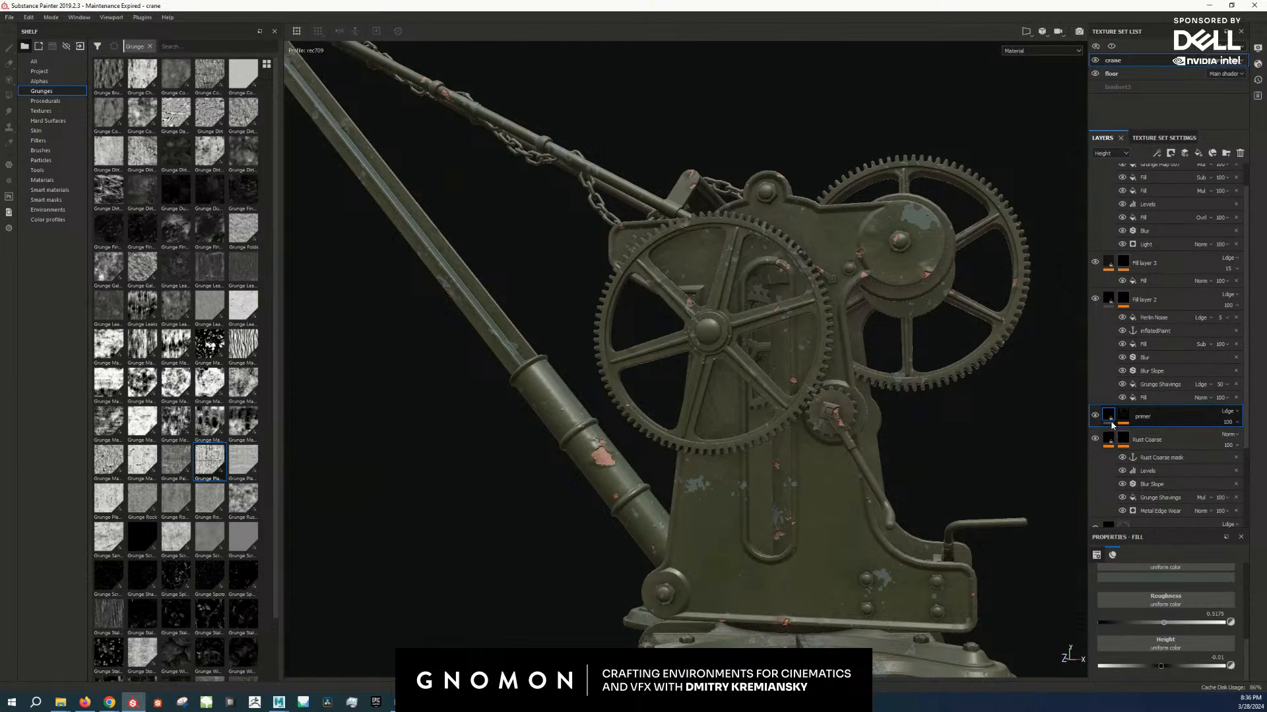
Step: Isolate the primer layer's mask and add an anchor point to the top of its stack
{"action": "left_click", "coordinate": [1123, 417]}
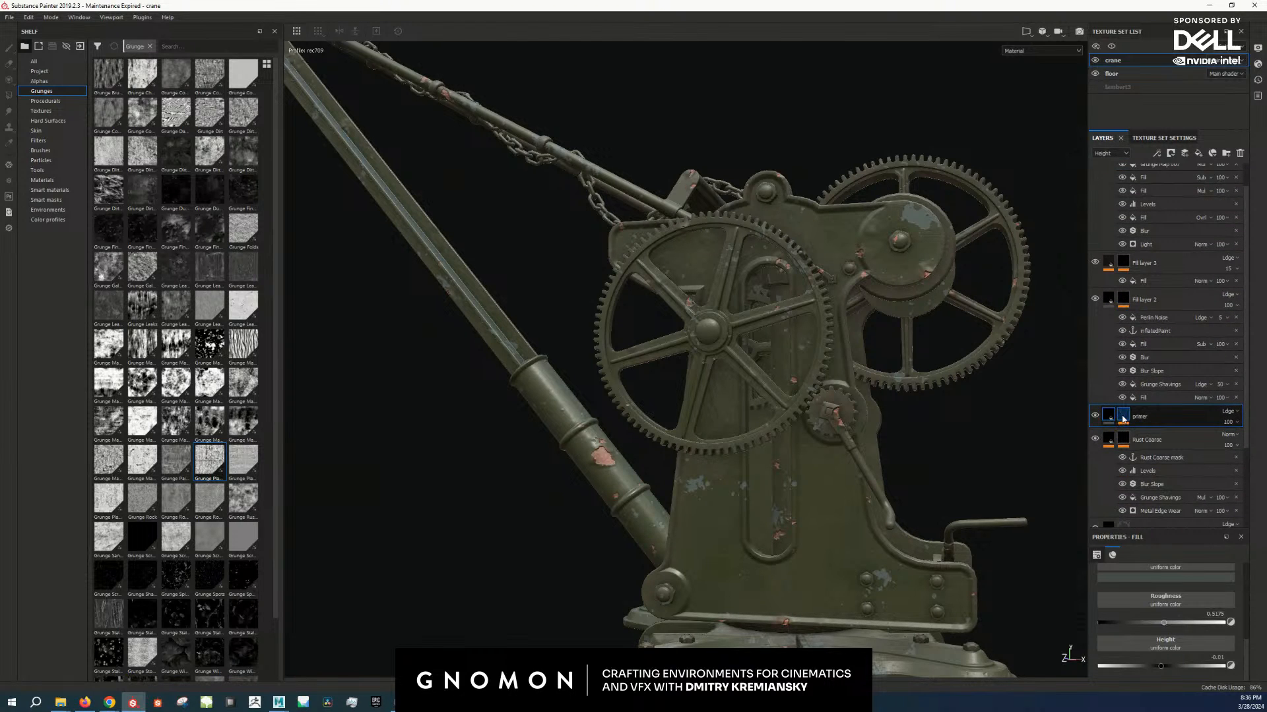
{"action": "left_click", "coordinate": [1123, 417], "text": "alt"}
{"action": "right_click", "coordinate": [1123, 416]}
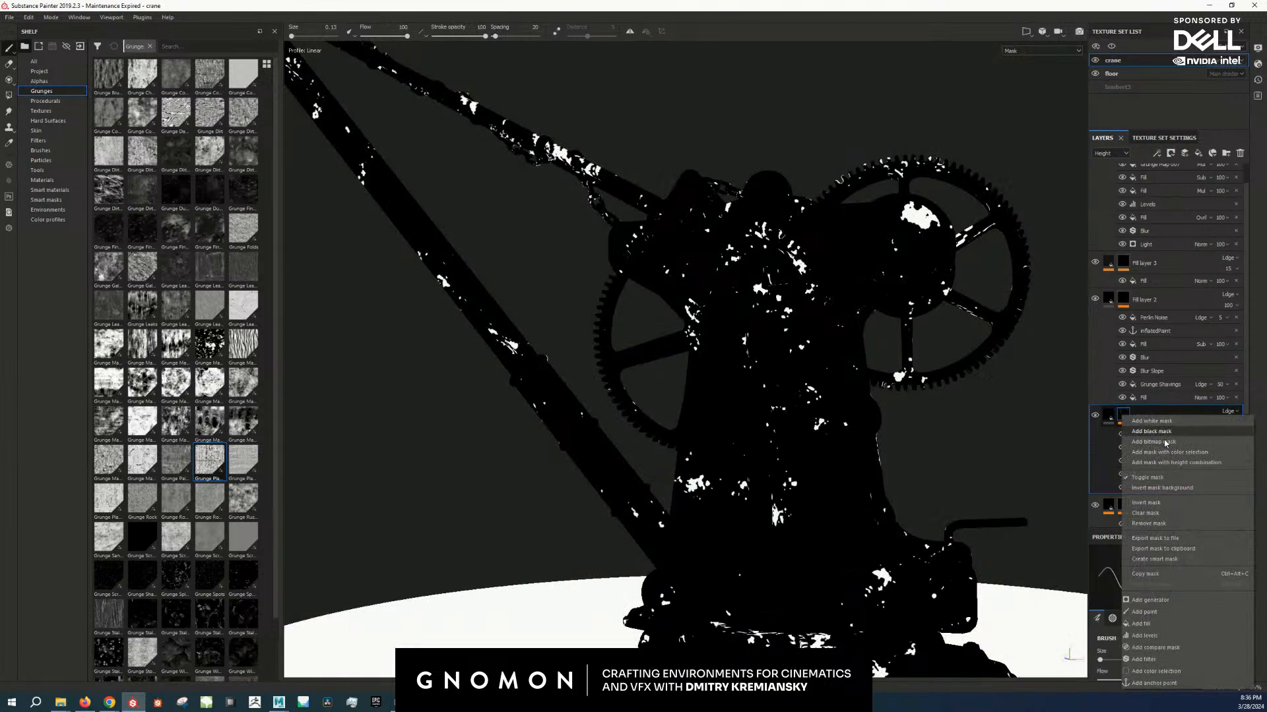
{"action": "left_click", "coordinate": [1172, 684]}
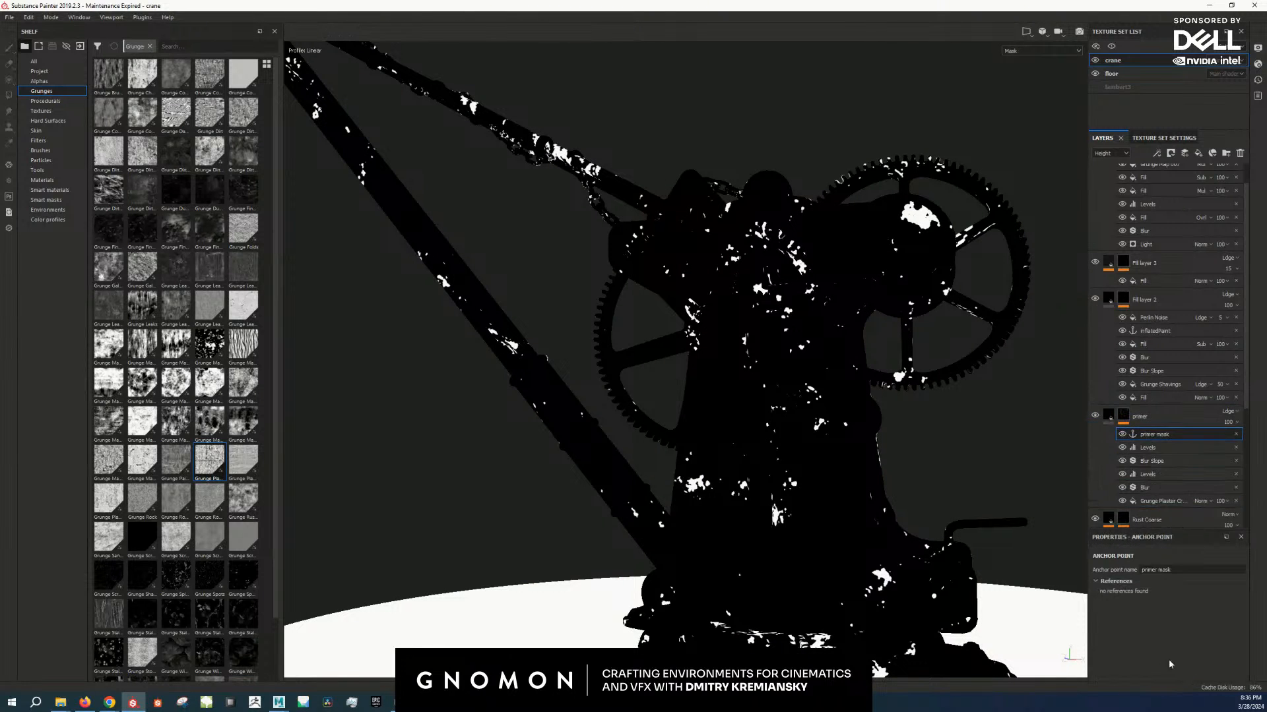
Step: Select Fill layer 2's mask and rename the layer as "paint bulging"
{"action": "left_click", "coordinate": [1126, 299]}
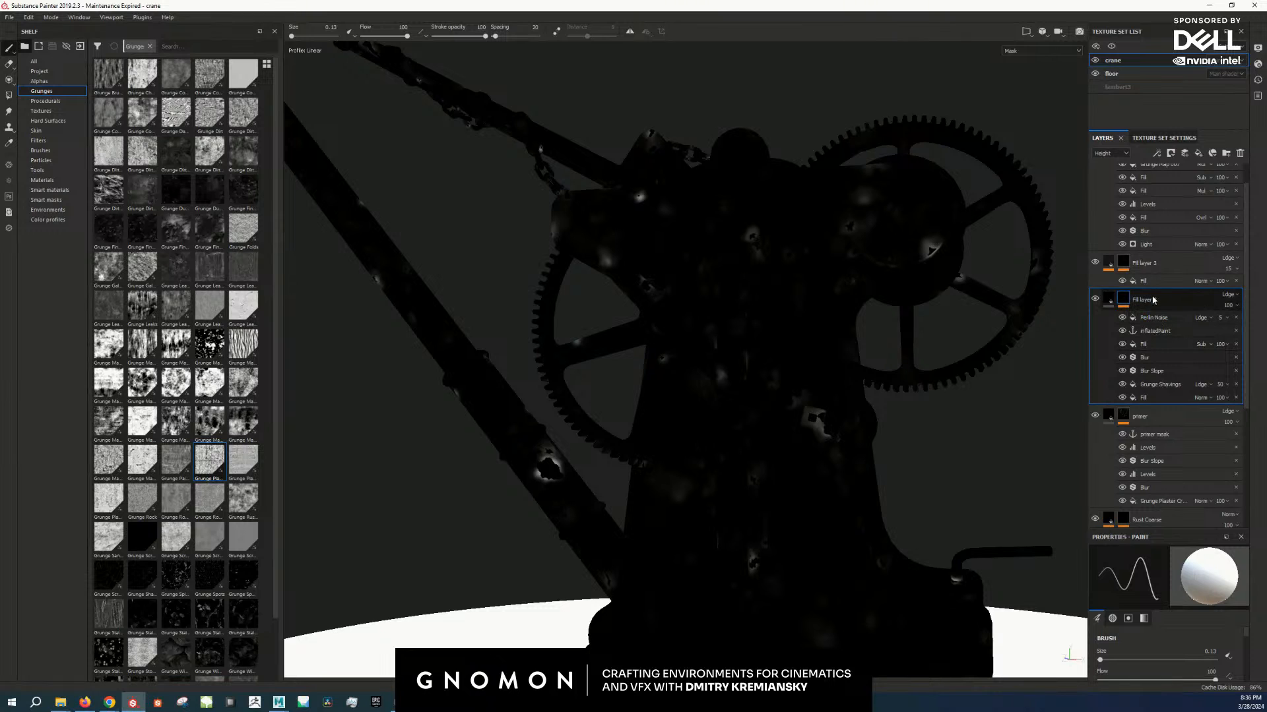
{"action": "double_click", "coordinate": [1152, 299]}
{"action": "type", "text": "paint bulging"}
{"action": "key", "text": "Return"}
Step: Add a fill to the paint bulging layer's mask that uses the primer mask anchor point as its grayscale source
{"action": "right_click", "coordinate": [1124, 299]}
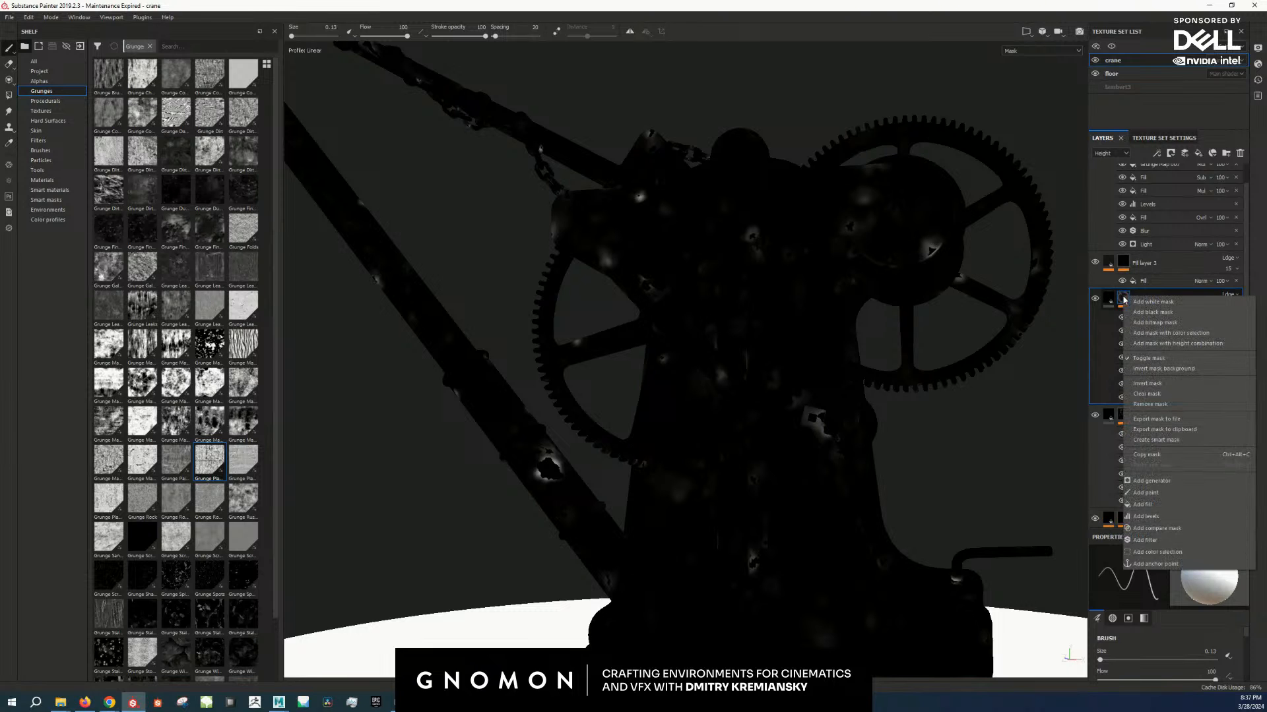
{"action": "left_click", "coordinate": [1166, 505]}
{"action": "left_click", "coordinate": [1165, 592]}
{"action": "left_click", "coordinate": [1197, 447]}
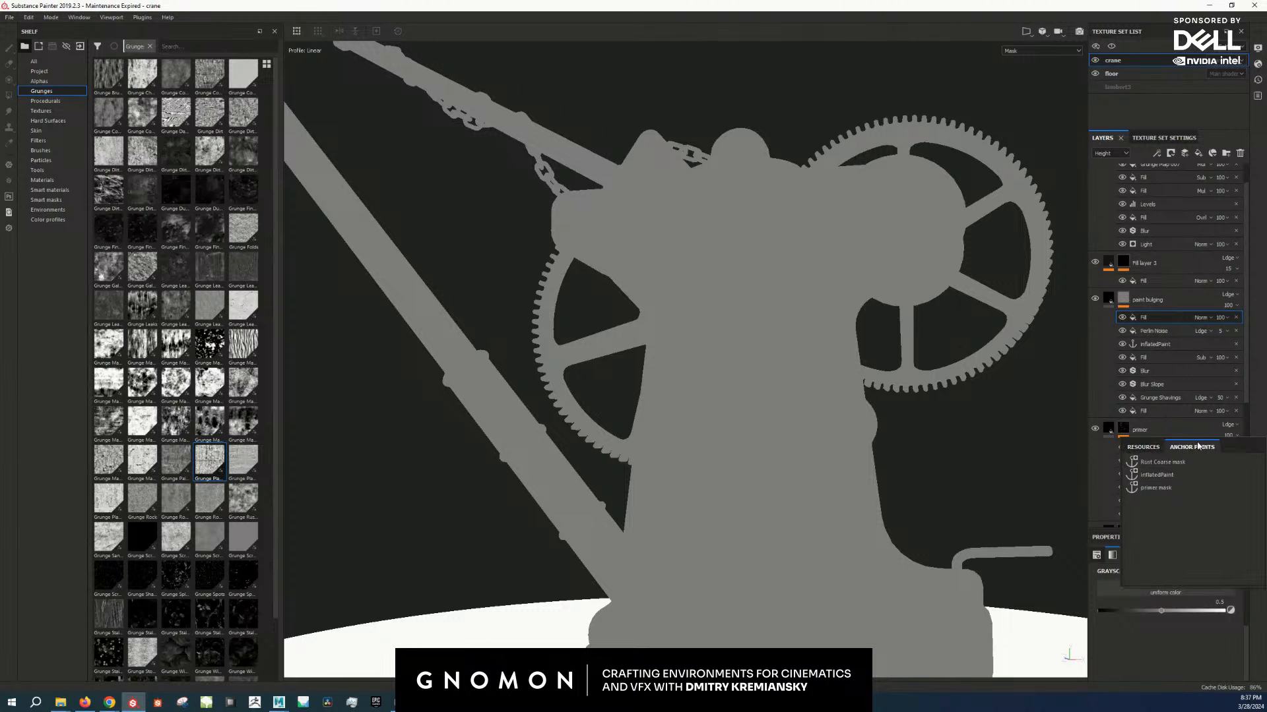
{"action": "left_click", "coordinate": [1155, 488]}
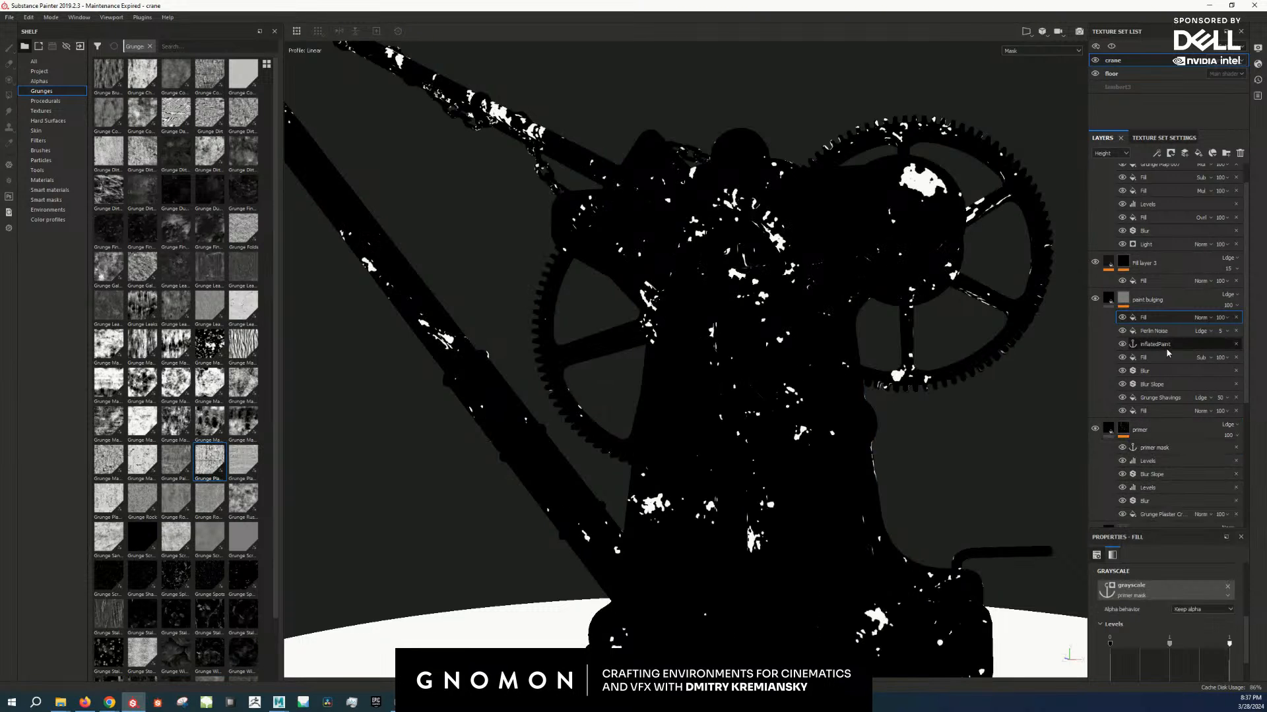
Step: Set the new primer mask fill's blending mode to Linear Dodge and move it between Grunge Shavings and the base fill
{"action": "left_click", "coordinate": [1200, 319]}
{"action": "left_click", "coordinate": [1210, 414]}
{"action": "left_click_drag", "start_coordinate": [1199, 319], "coordinate": [1199, 404]}
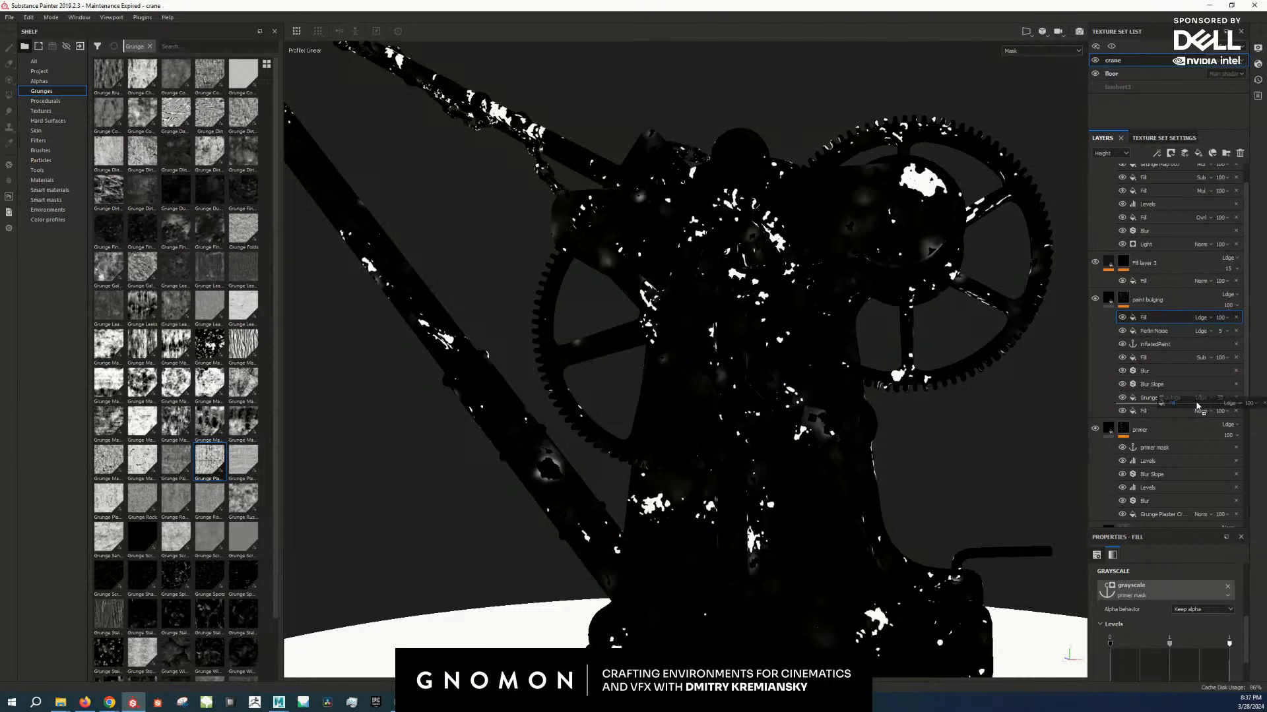
Step: Place the Linear Dodge primer mask fill below Grunge Shavings in the paint bulging mask and return to the material view
{"action": "left_click_drag", "start_coordinate": [1198, 406], "coordinate": [1198, 403]}
{"action": "key", "text": "m"}
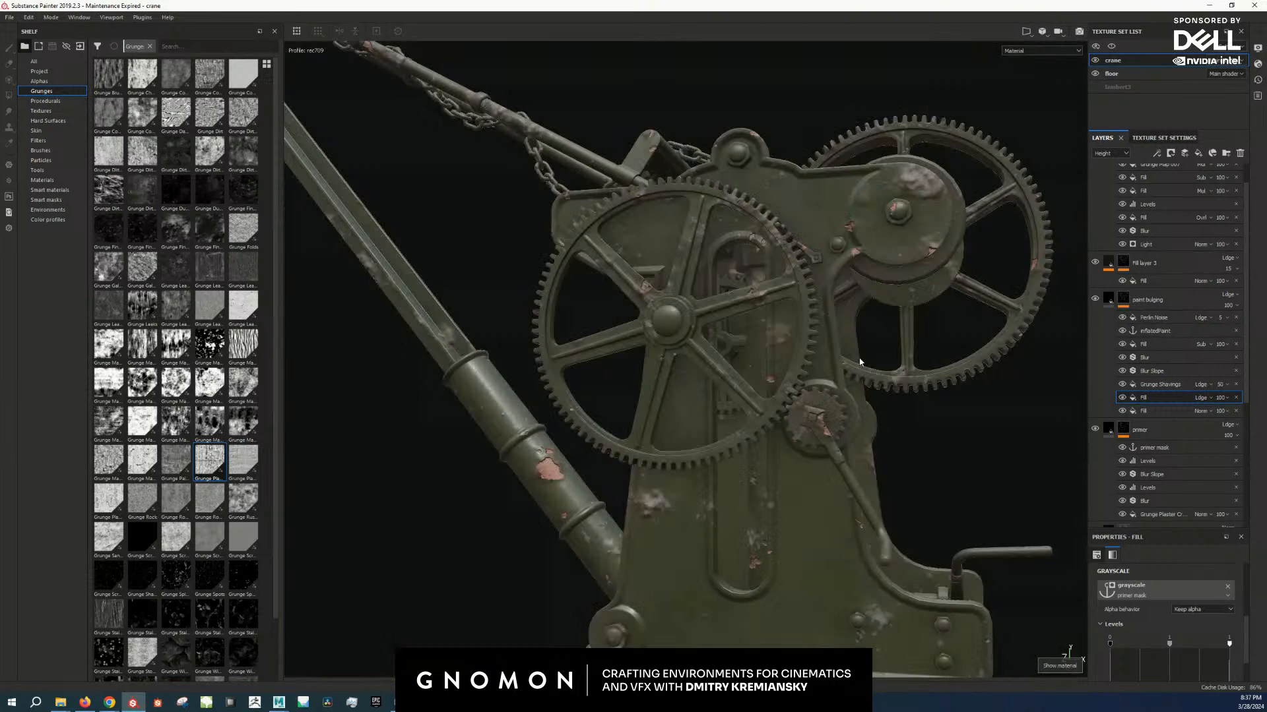
Step: Examine the bulging paint around the chips on the crane's frame, gears and base
{"action": "right_click_drag", "start_coordinate": [859, 363], "coordinate": [936, 195], "text": "alt"}
{"action": "left_click_drag", "start_coordinate": [936, 196], "coordinate": [926, 207], "text": "alt"}
{"action": "left_click_drag", "start_coordinate": [857, 363], "coordinate": [693, 424], "text": "alt"}
{"action": "middle_click_drag", "start_coordinate": [693, 425], "coordinate": [712, 347], "text": "alt"}
{"action": "right_click_drag", "start_coordinate": [712, 348], "coordinate": [672, 305], "text": "alt"}
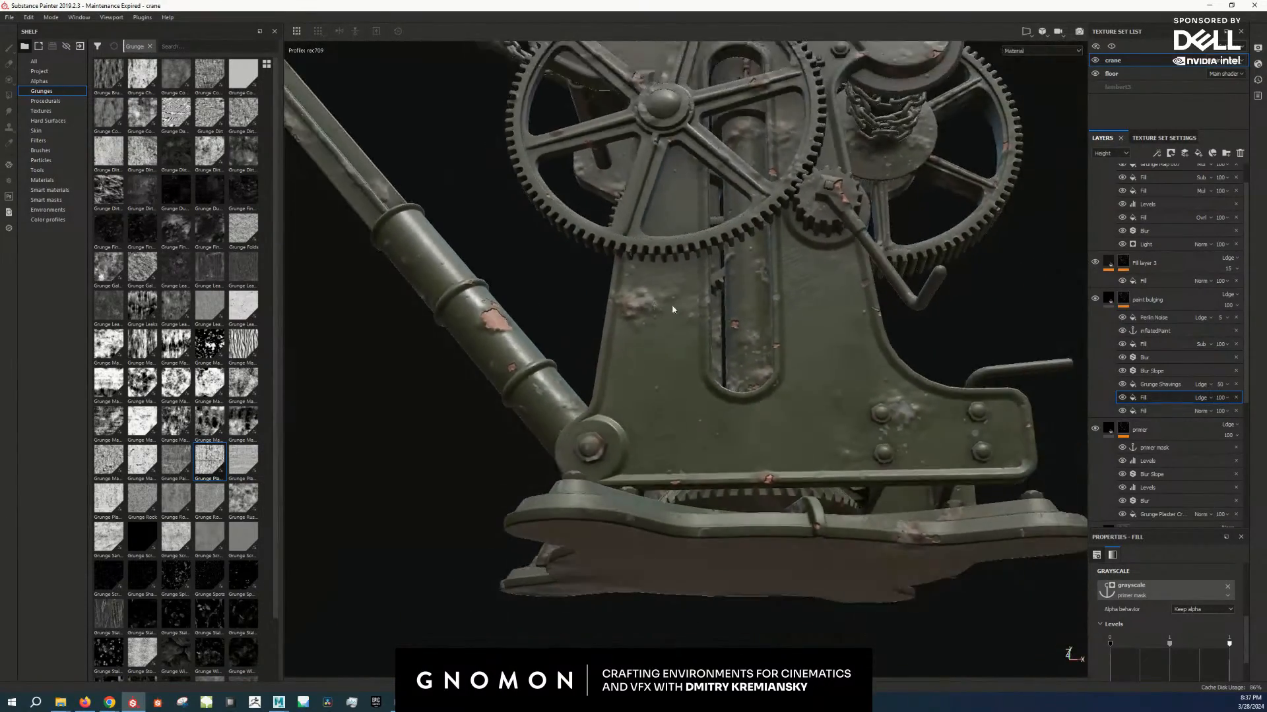
{"action": "left_click_drag", "start_coordinate": [673, 305], "coordinate": [706, 317], "text": "alt"}
{"action": "middle_click_drag", "start_coordinate": [706, 317], "coordinate": [828, 463], "text": "alt"}
{"action": "right_click_drag", "start_coordinate": [828, 463], "coordinate": [858, 504], "text": "alt"}
{"action": "left_click_drag", "start_coordinate": [858, 505], "coordinate": [937, 473], "text": "alt"}
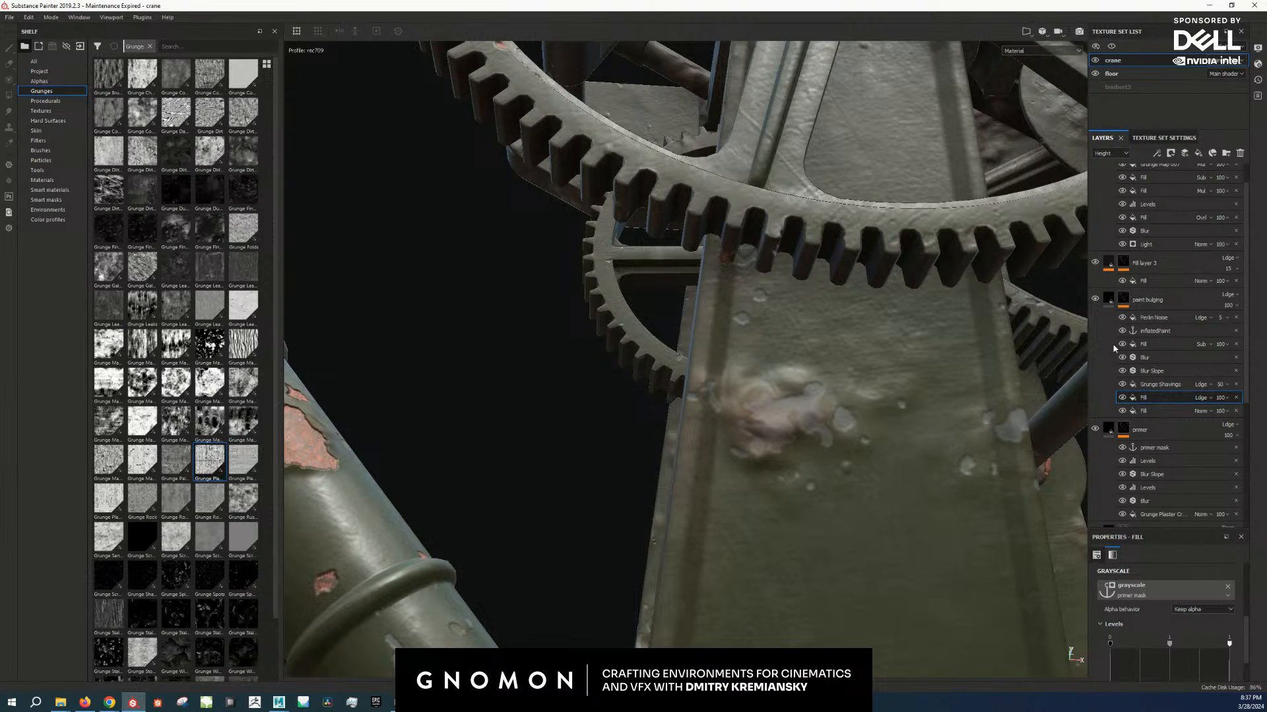
Step: Add another fill to the paint bulging layer's mask, using the primer mask anchor point as its grayscale source
{"action": "right_click", "coordinate": [1123, 299]}
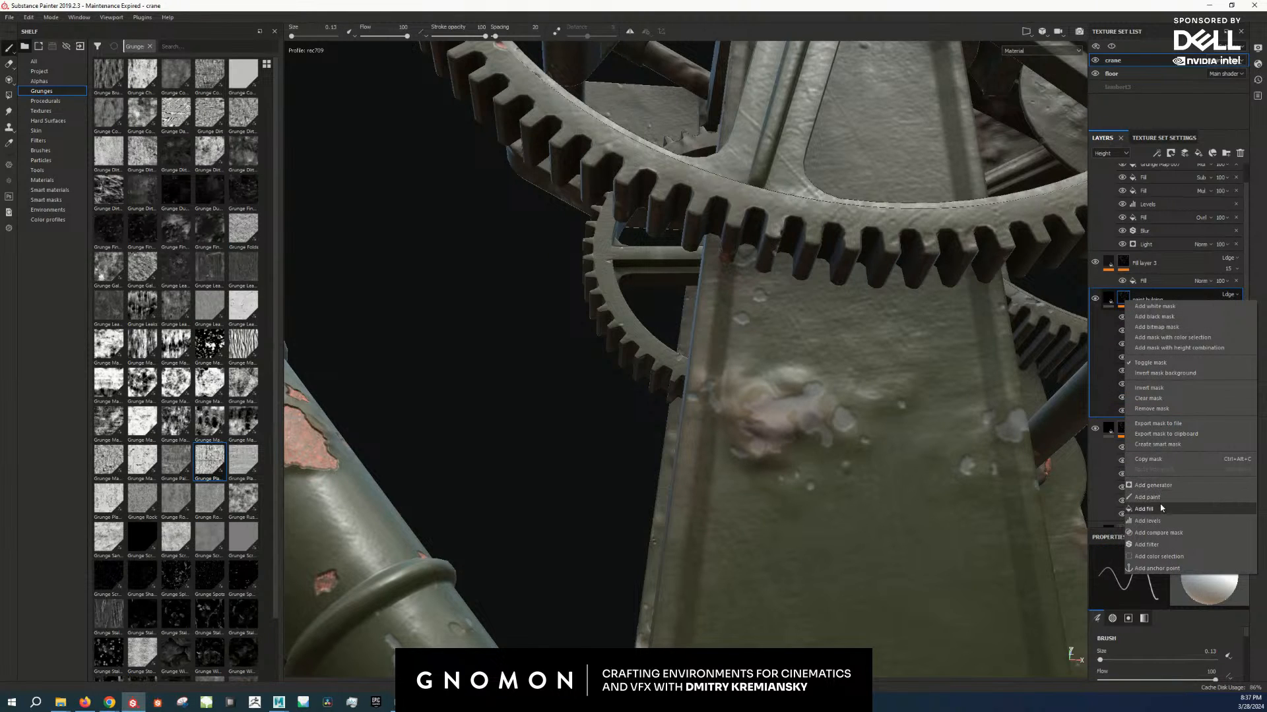
{"action": "left_click", "coordinate": [1160, 509]}
{"action": "left_click", "coordinate": [1193, 589]}
{"action": "left_click", "coordinate": [1181, 484]}
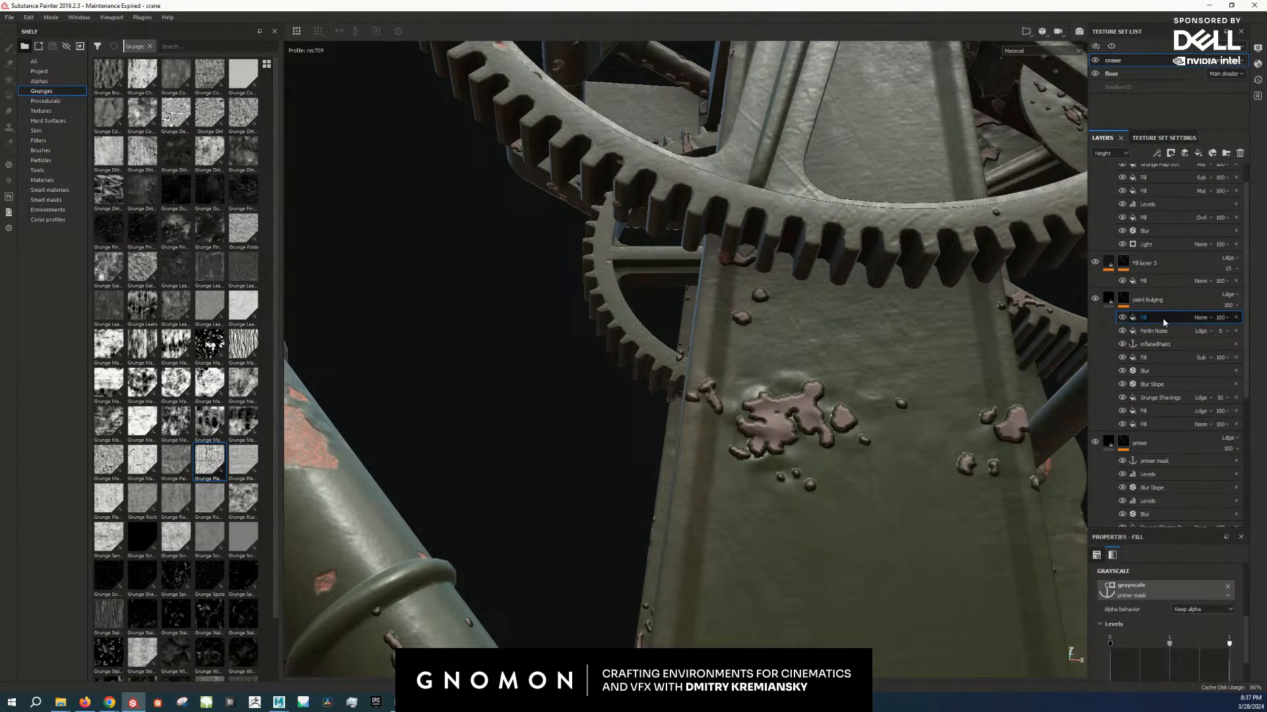
Step: Set the new fill's blending mode to Subtract and move it just below the inflatedPaint anchor point
{"action": "left_click", "coordinate": [1201, 317]}
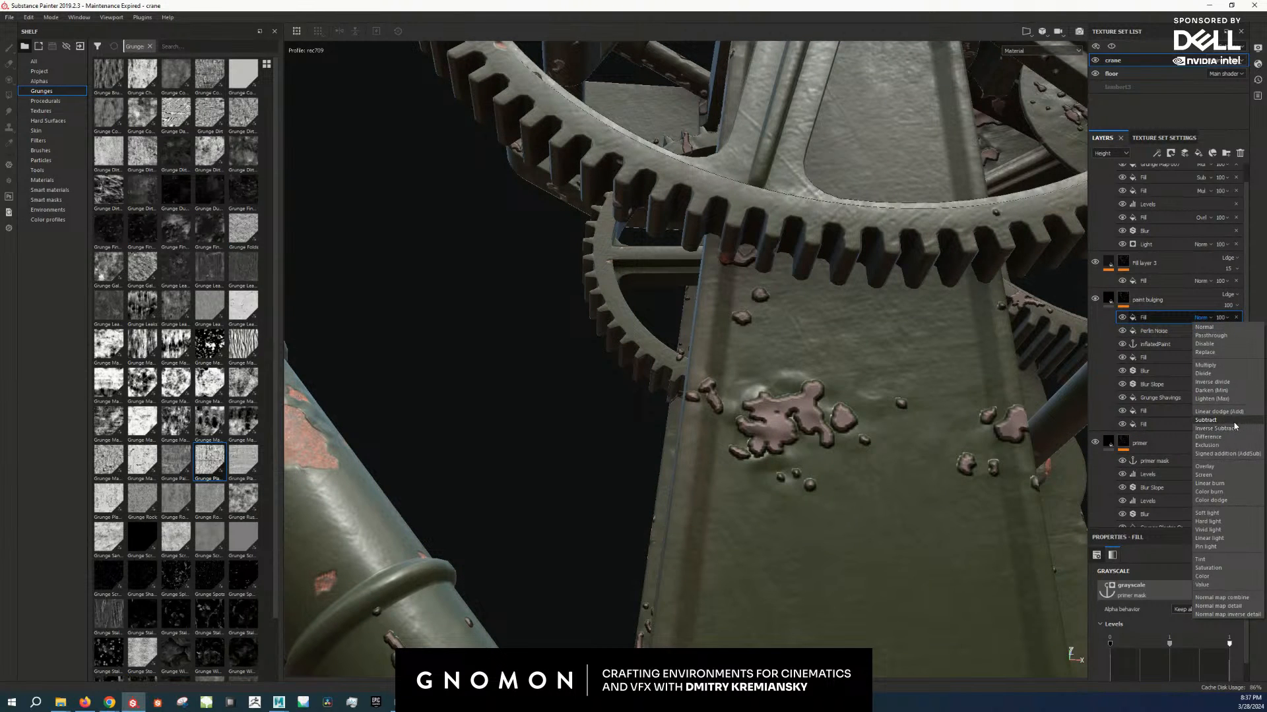
{"action": "left_click", "coordinate": [1206, 421]}
{"action": "left_click_drag", "start_coordinate": [1158, 317], "coordinate": [1181, 349]}
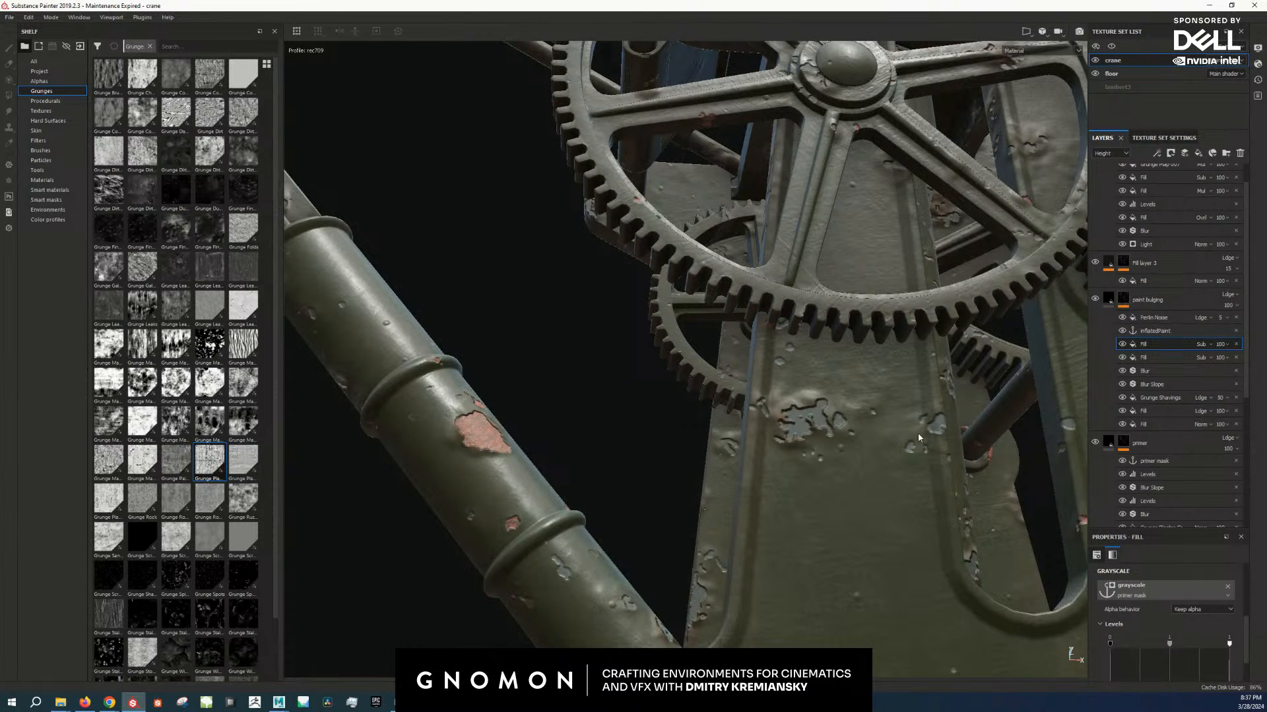
Step: Lower the opacity of the Linear Dodge primer mask fill below Grunge Shavings to about 16
{"action": "scroll", "coordinate": [869, 431], "scroll_direction": "down", "scroll_amount": 5}
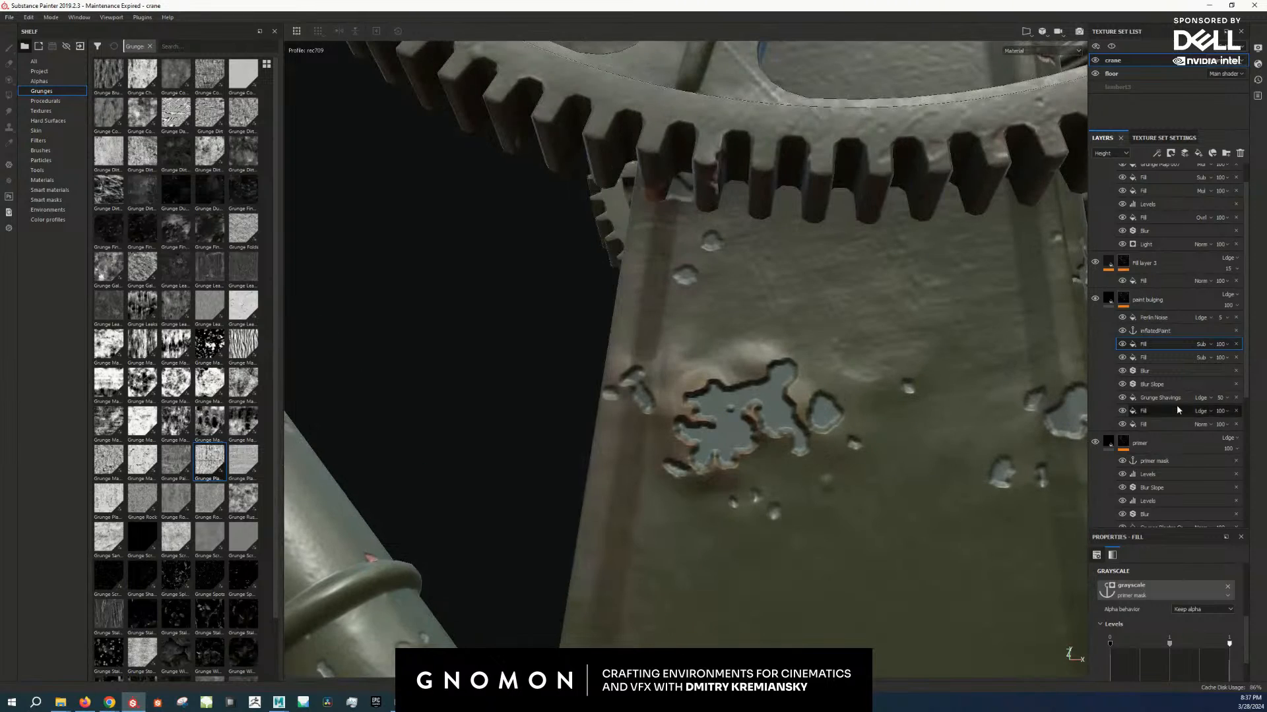
{"action": "left_click", "coordinate": [1159, 409]}
{"action": "left_click", "coordinate": [1225, 416]}
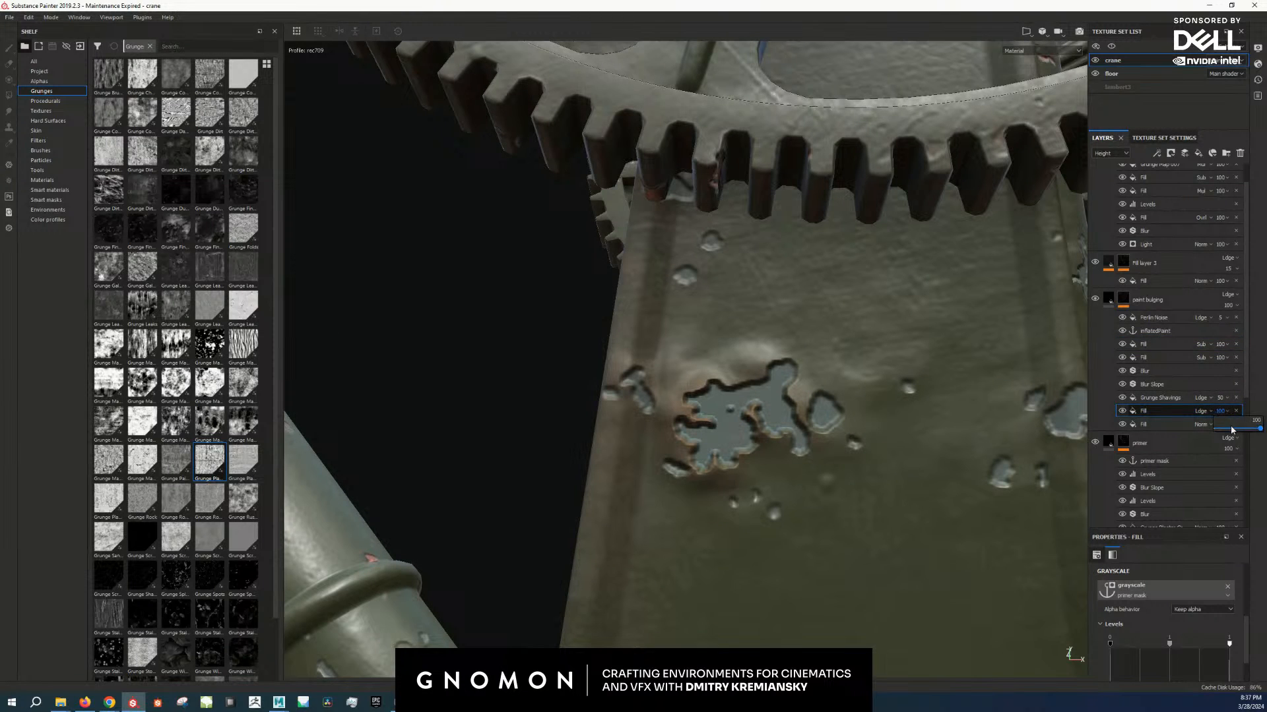
{"action": "left_click", "coordinate": [1231, 428]}
{"action": "left_click_drag", "start_coordinate": [1220, 428], "coordinate": [1217, 429]}
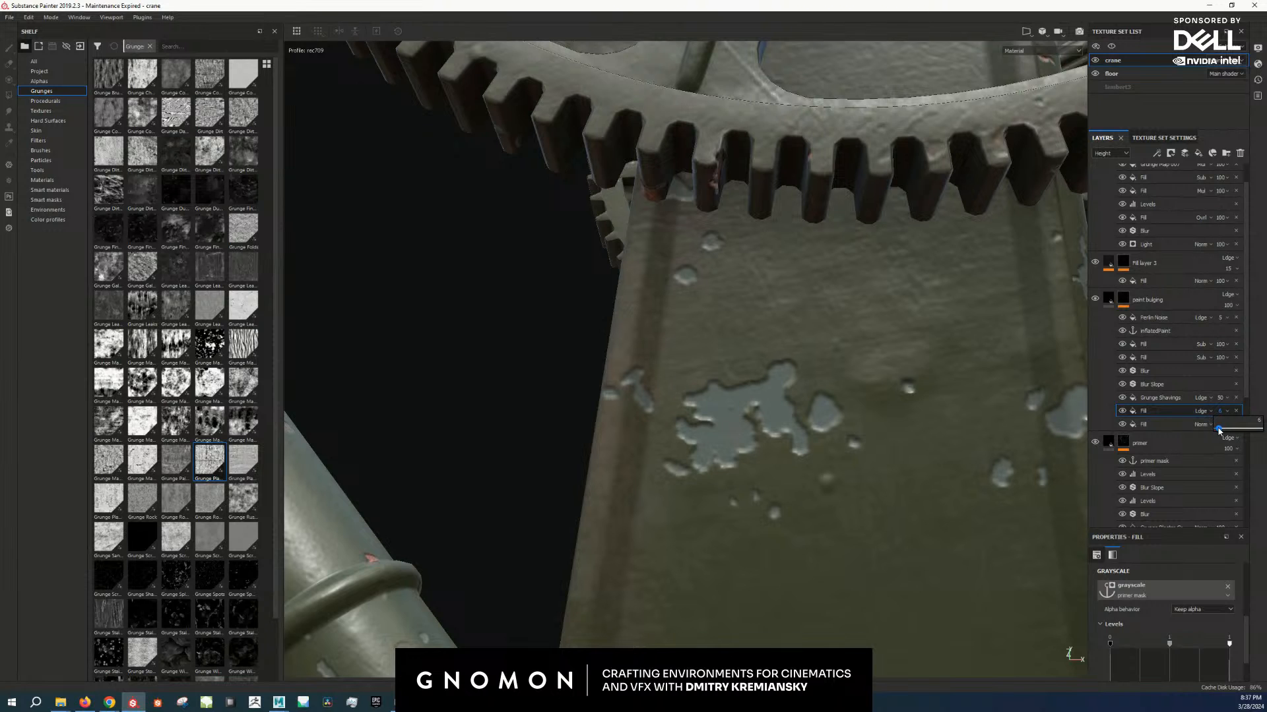
{"action": "left_click_drag", "start_coordinate": [700, 422], "coordinate": [458, 427], "text": "alt"}
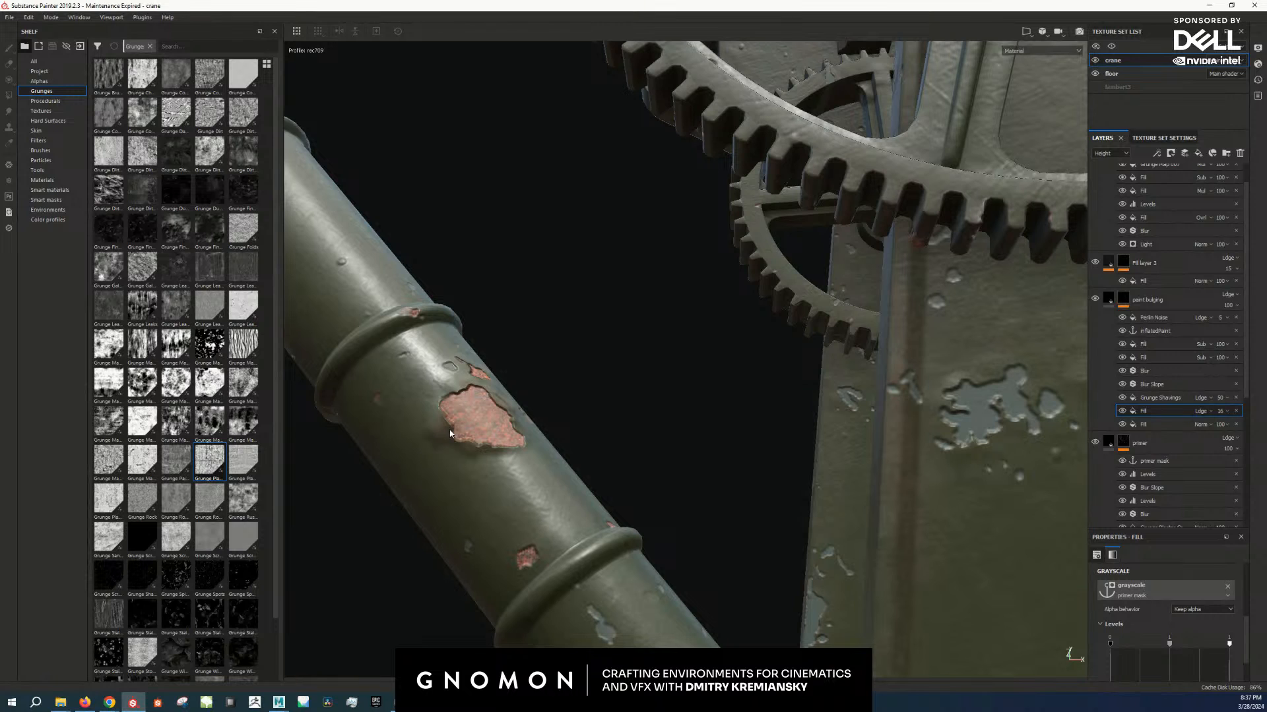
Step: View the paint bulging mask on its own and toggle the Linear Dodge fill off and on to compare its effect
{"action": "left_click", "coordinate": [1221, 411]}
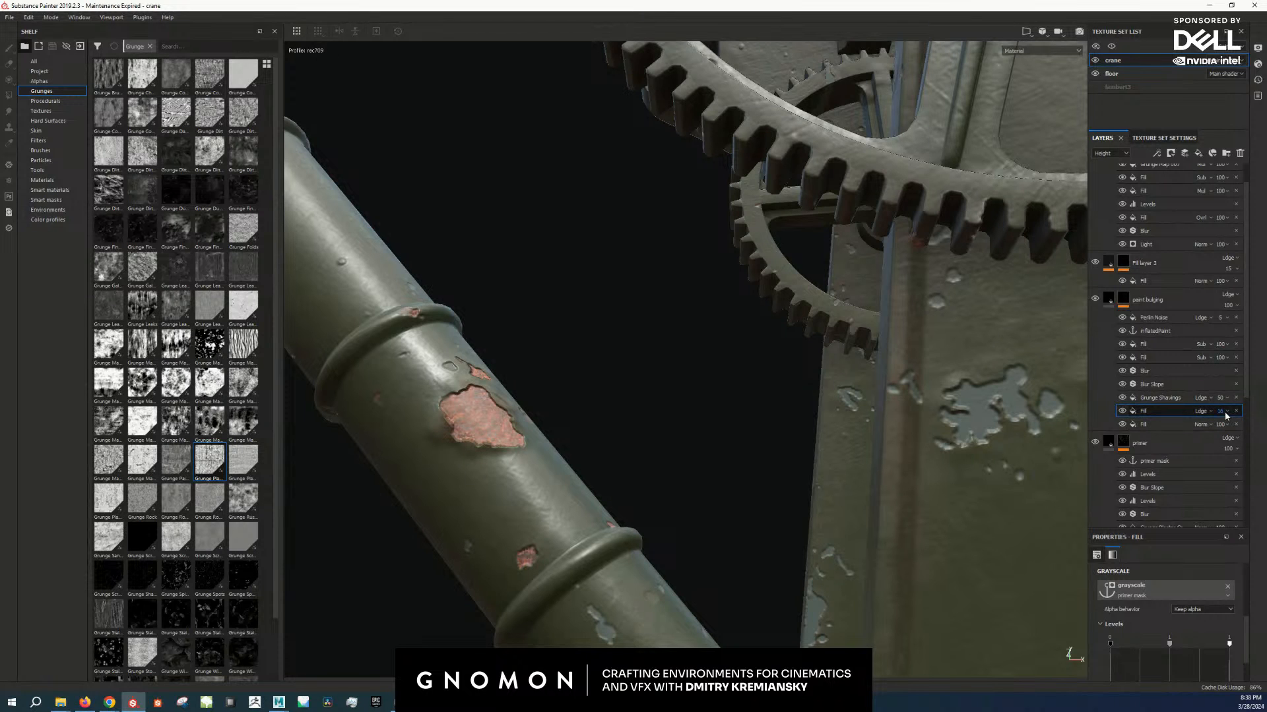
{"action": "left_click_drag", "start_coordinate": [1040, 429], "coordinate": [1024, 429], "text": "alt"}
{"action": "key", "text": "c"}
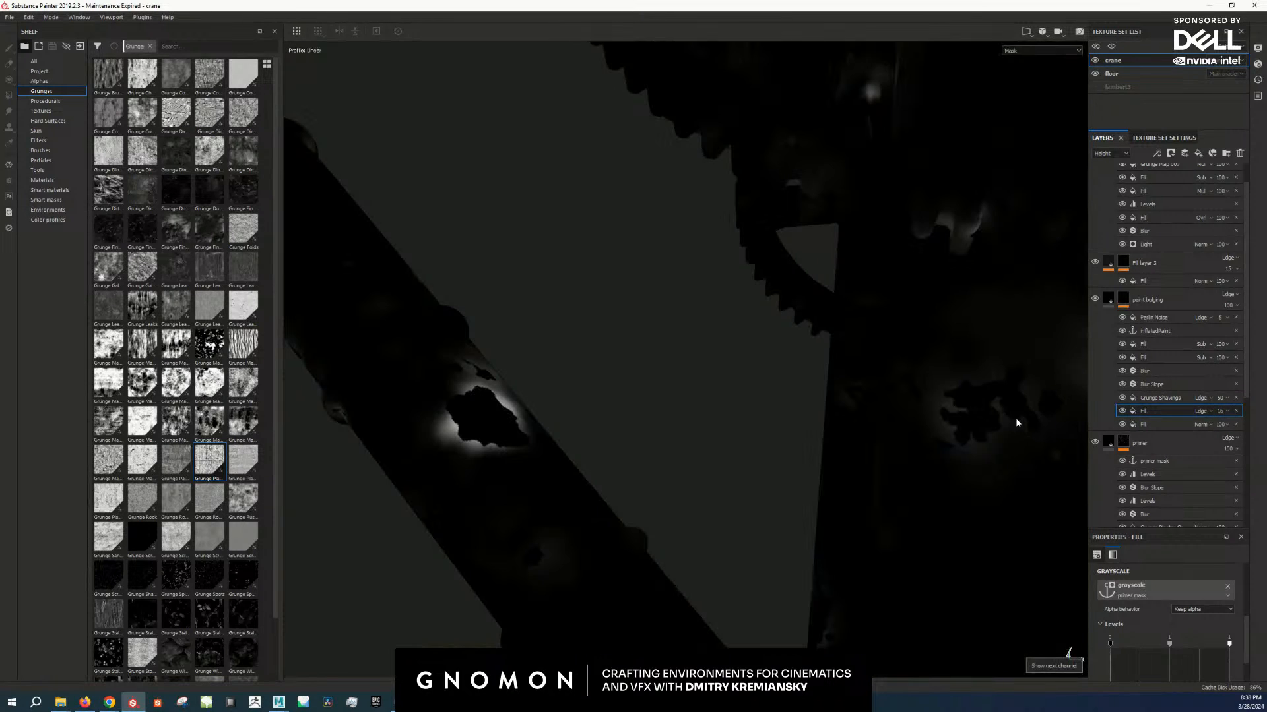
{"action": "left_click", "coordinate": [1122, 411]}
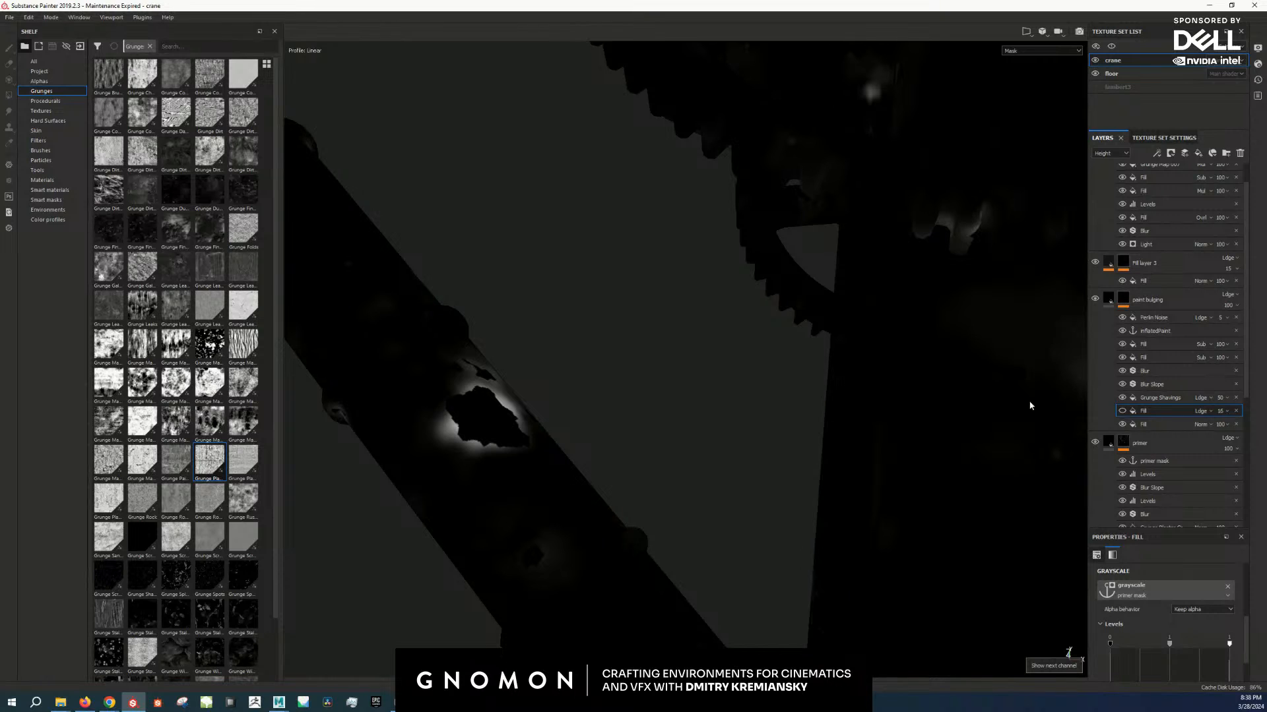
{"action": "left_click", "coordinate": [1122, 411]}
Step: Try the Linear Dodge fill at 100 opacity, settle on about 13, and return to the material view
{"action": "left_click", "coordinate": [1222, 411]}
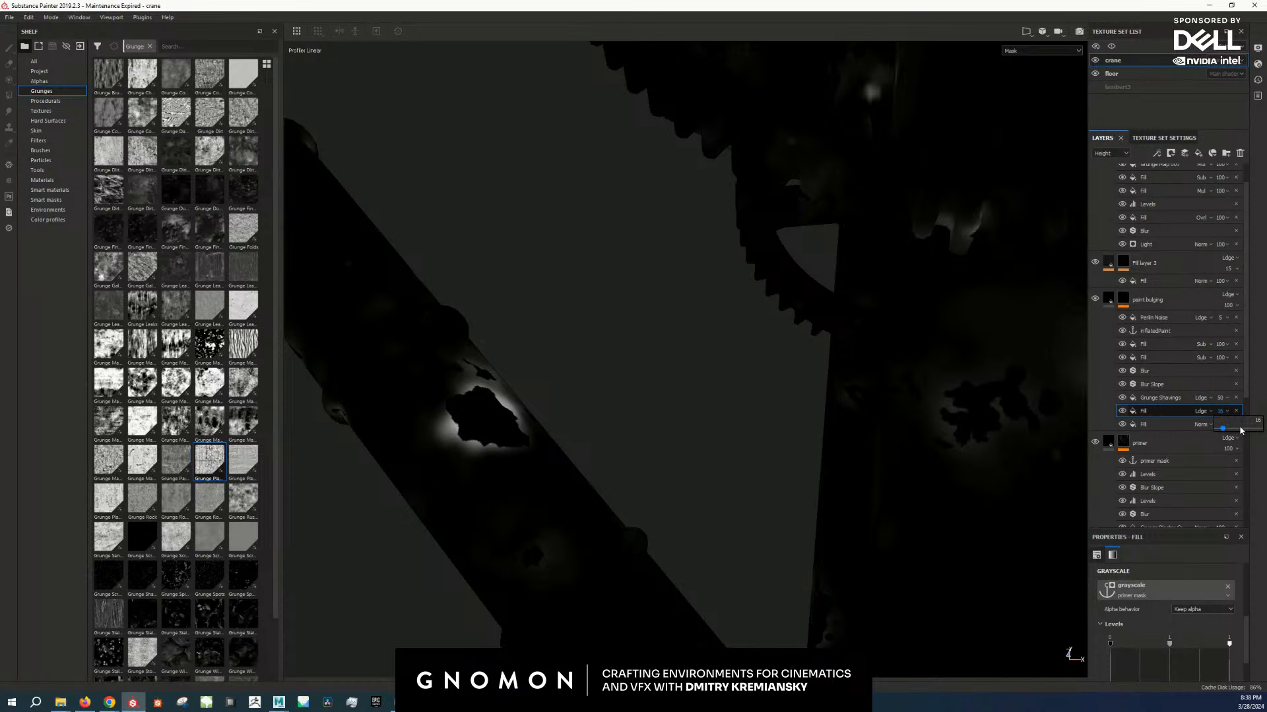
{"action": "left_click_drag", "start_coordinate": [1237, 426], "coordinate": [1246, 426]}
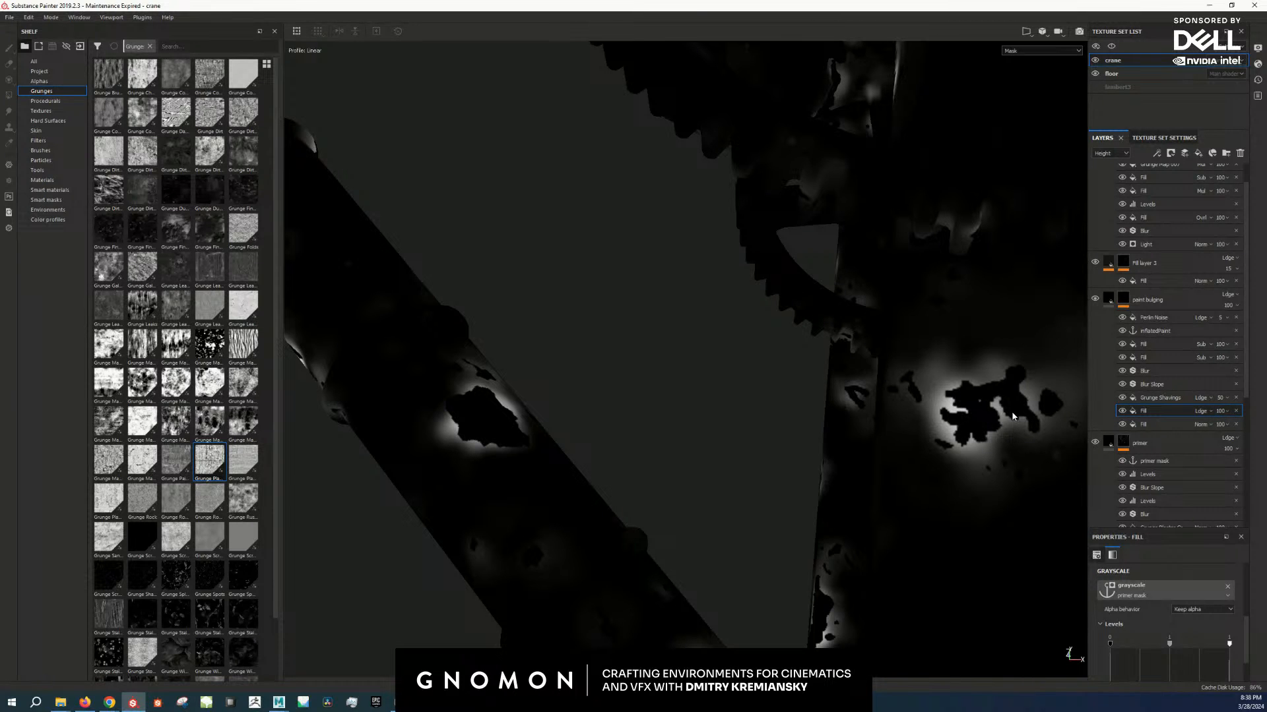
{"action": "left_click", "coordinate": [1221, 411]}
{"action": "left_click_drag", "start_coordinate": [1222, 429], "coordinate": [1223, 430]}
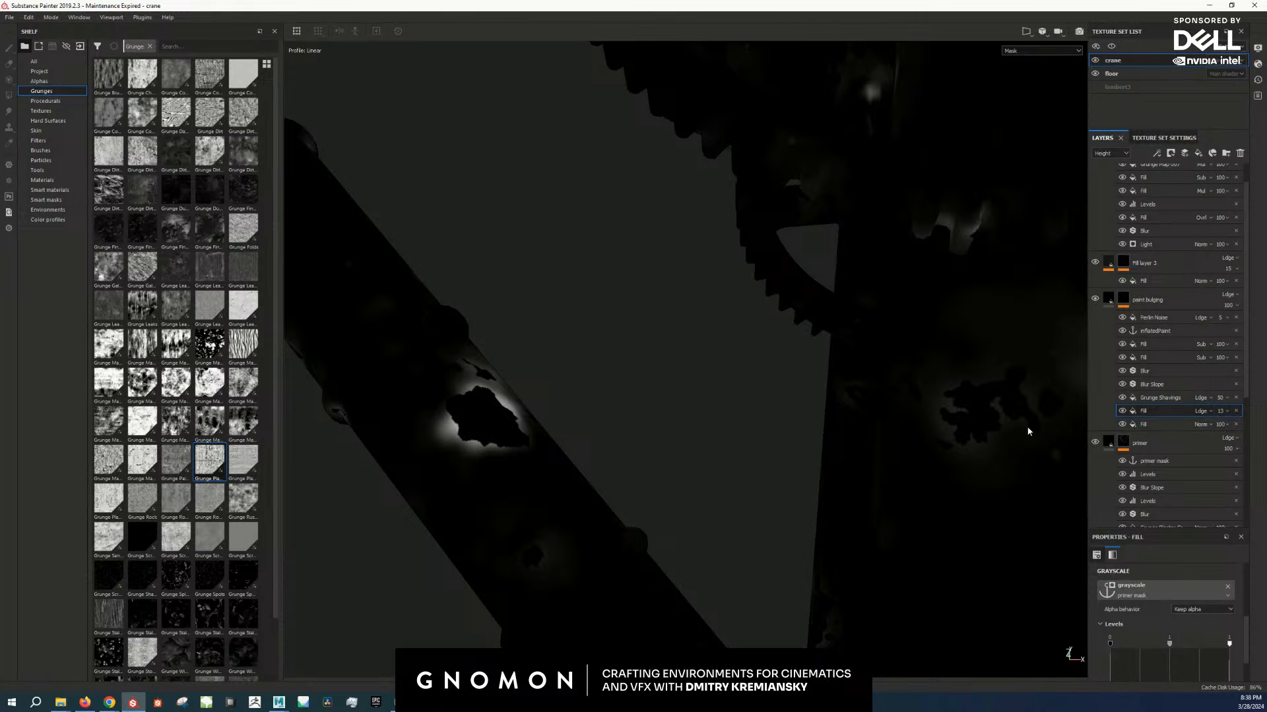
{"action": "key", "text": "m"}
Step: Examine the primer chips and paint bulging on the frame and boom tube from near and far
{"action": "middle_click_drag", "start_coordinate": [977, 435], "coordinate": [945, 420]}
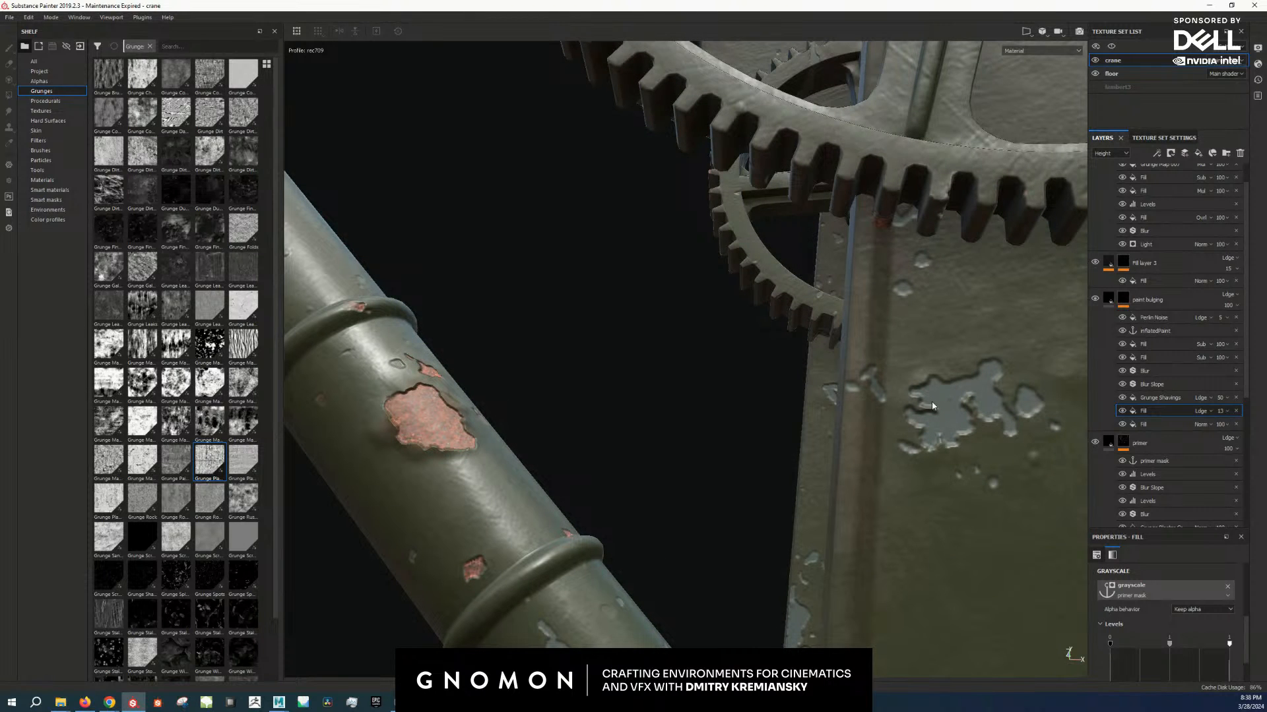
{"action": "scroll", "coordinate": [937, 404], "scroll_direction": "down", "scroll_amount": 5}
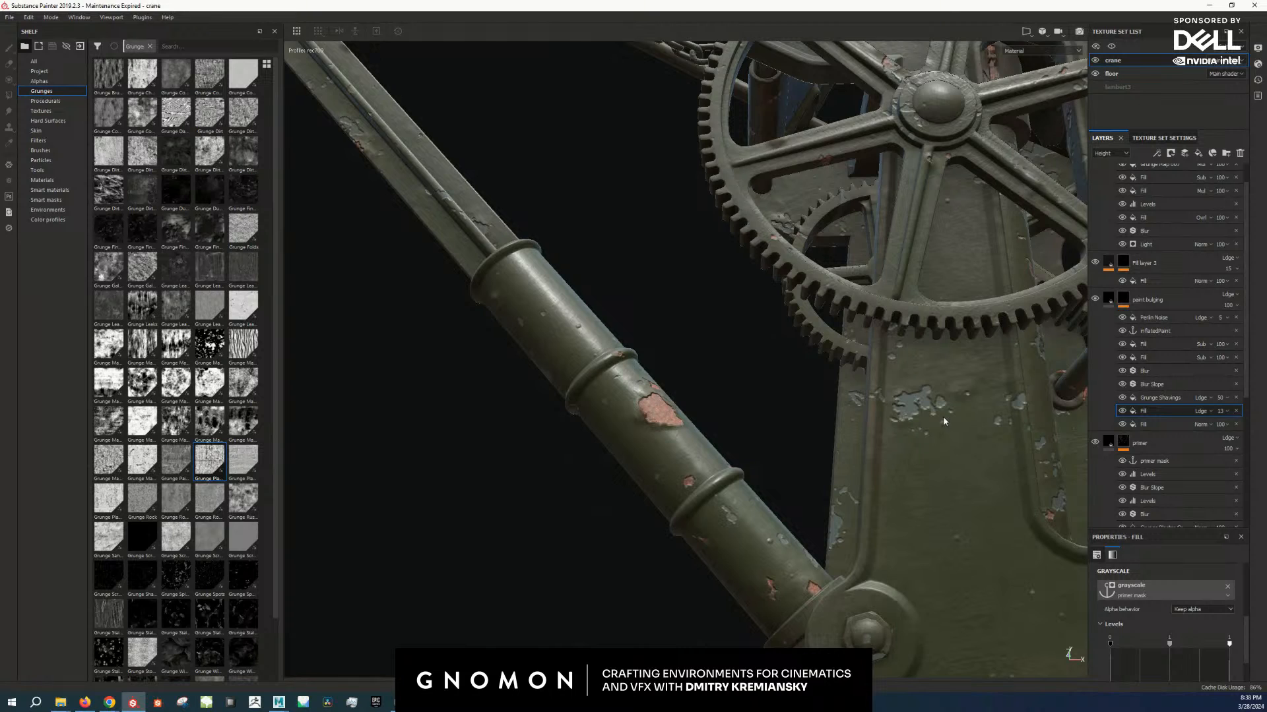
{"action": "scroll", "coordinate": [923, 422], "scroll_direction": "up", "scroll_amount": 3}
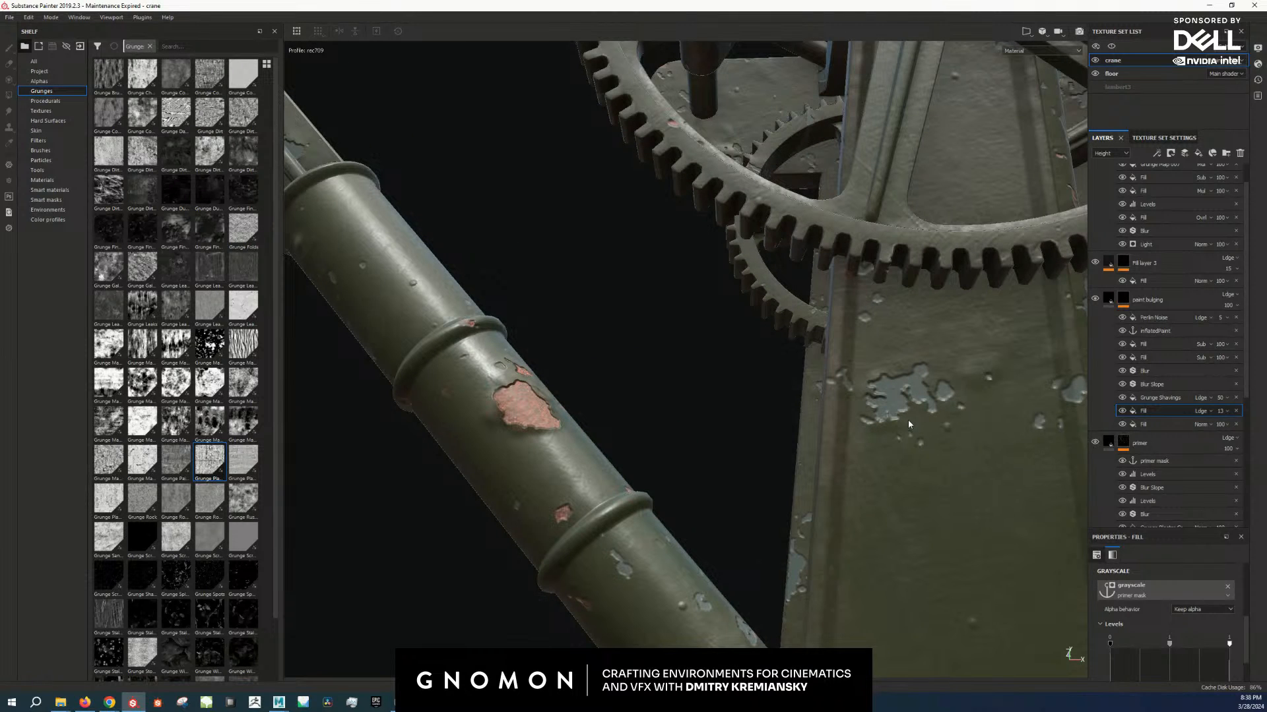
{"action": "scroll", "coordinate": [933, 386], "scroll_direction": "down", "scroll_amount": 2}
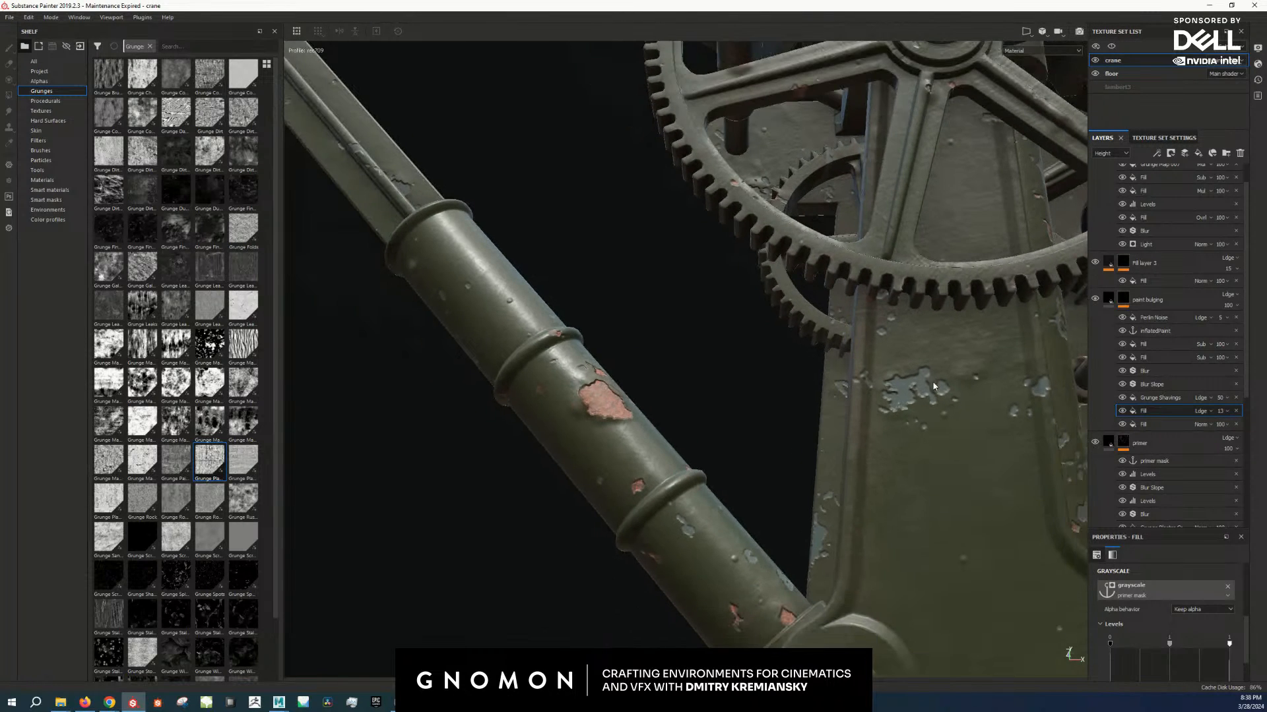
{"action": "scroll", "coordinate": [917, 389], "scroll_direction": "up", "scroll_amount": 3}
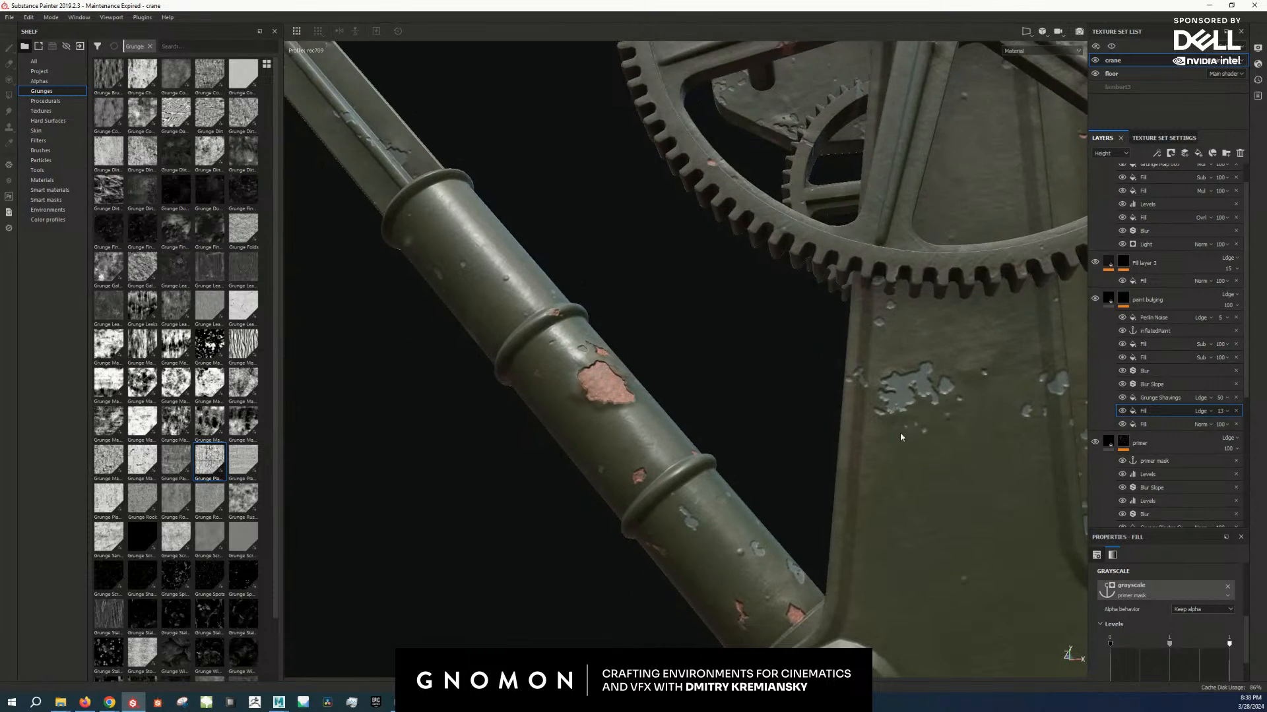
{"action": "scroll", "coordinate": [815, 393], "scroll_direction": "down", "scroll_amount": 6}
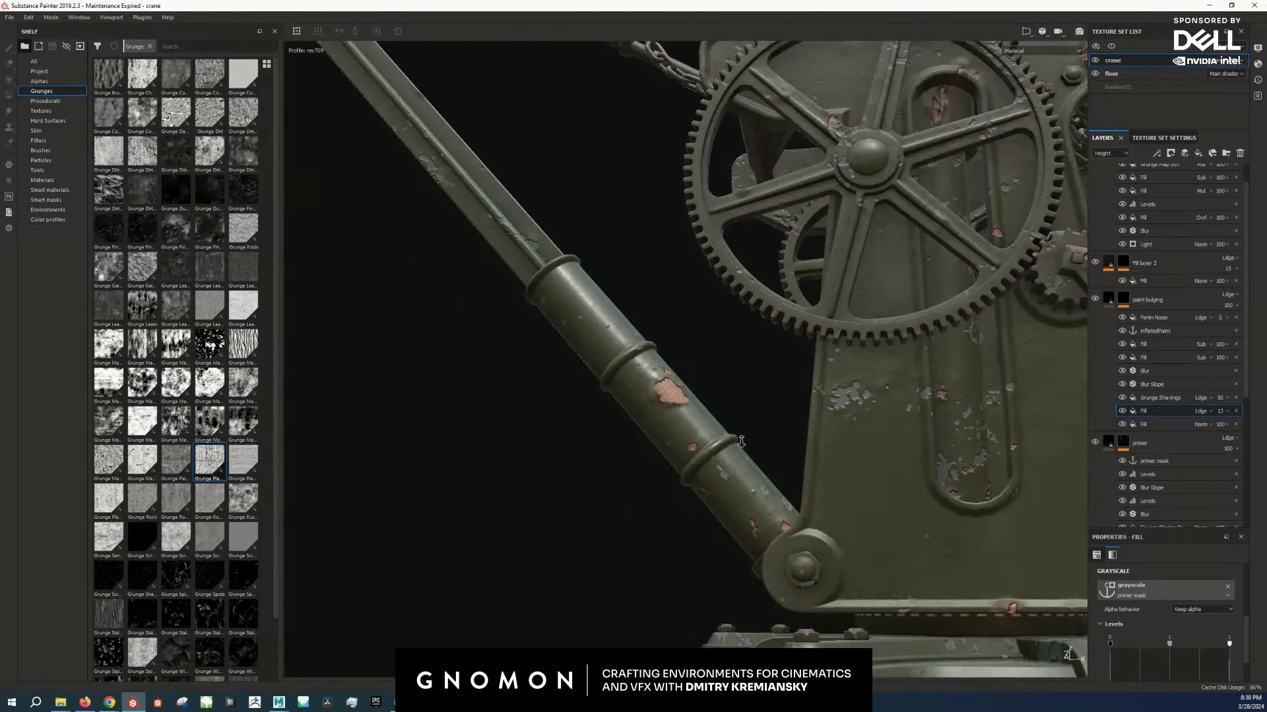
{"action": "scroll", "coordinate": [868, 372], "scroll_direction": "up", "scroll_amount": 5}
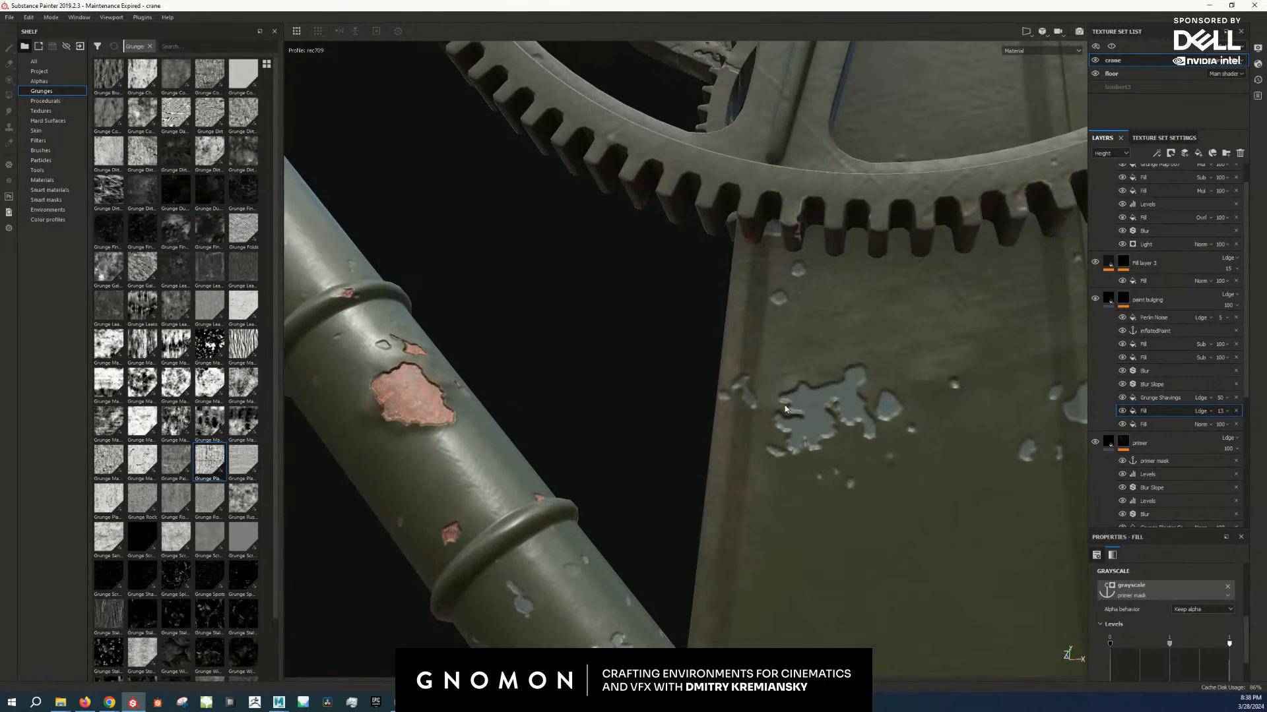
Step: Isolate the primer layer's mask and set its Blur filter's intensity to 0.4
{"action": "scroll", "coordinate": [1128, 369], "scroll_direction": "down", "scroll_amount": 3}
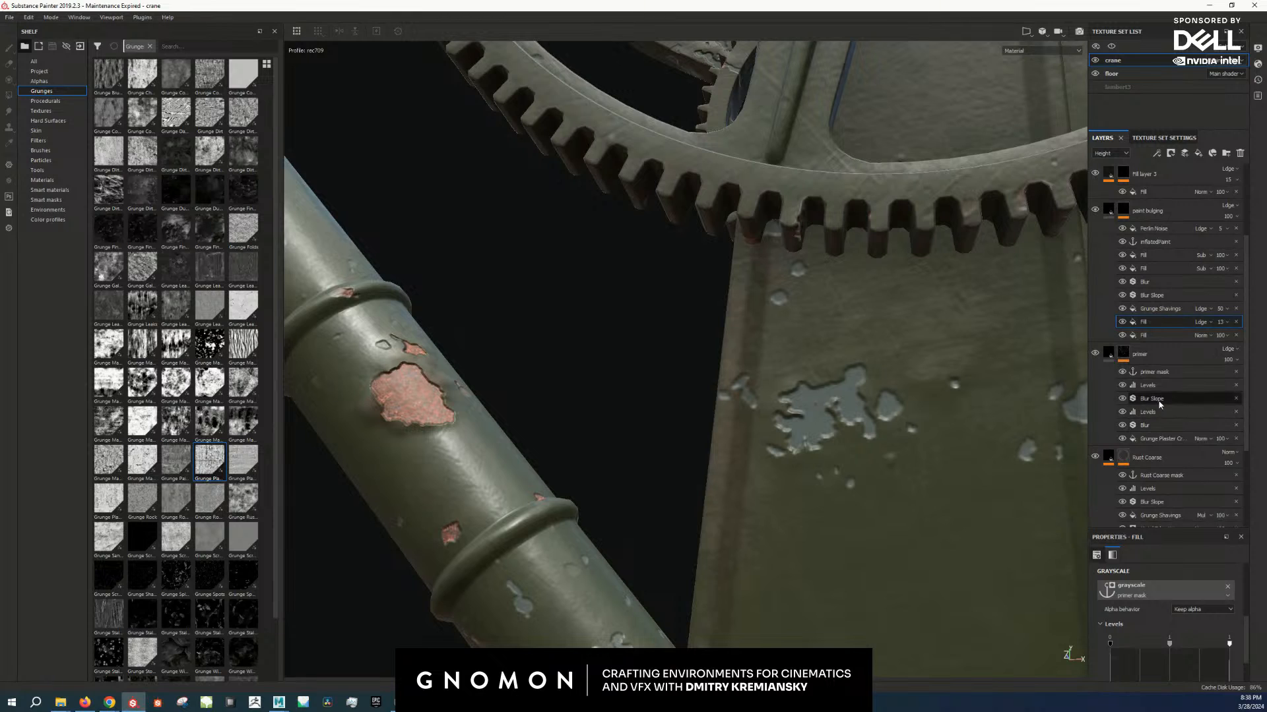
{"action": "left_click", "coordinate": [1121, 357], "text": "alt"}
{"action": "left_click", "coordinate": [1149, 425]}
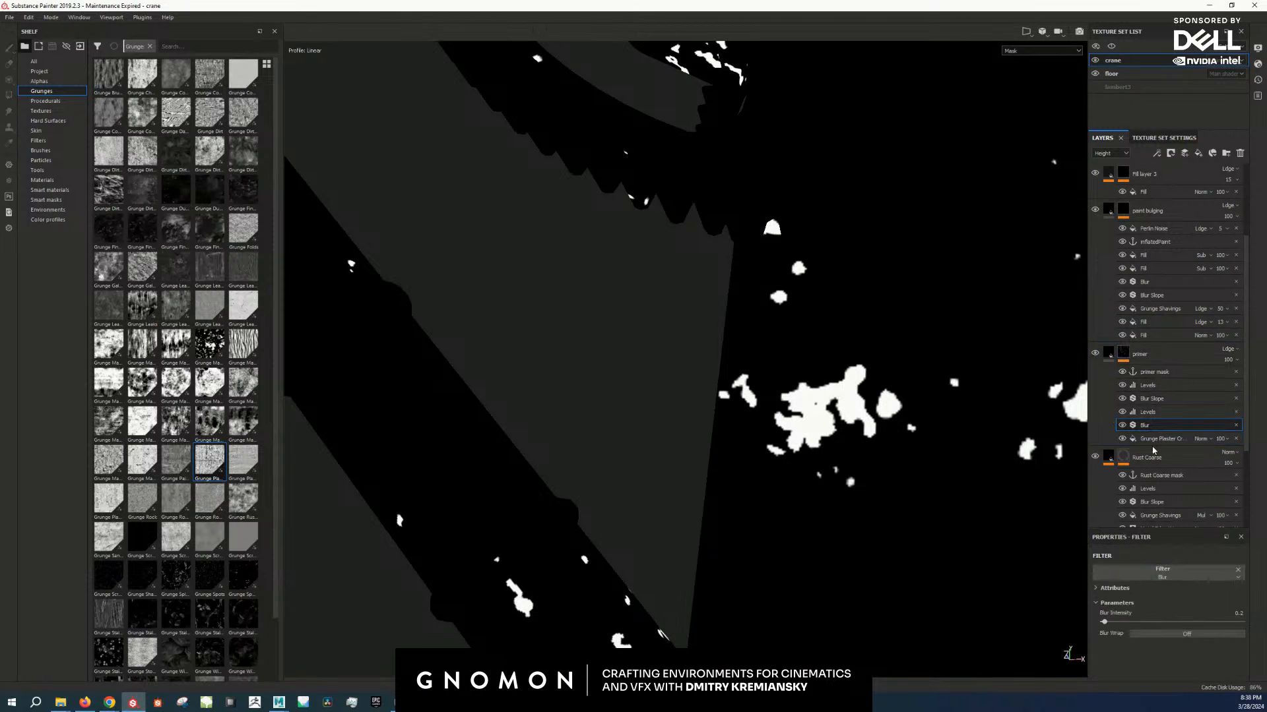
{"action": "type", "text": "0.4"}
{"action": "key", "text": "Return"}
Step: Set the primer mask's Blur Slope intensity to 0.2 and check the chips in the material view
{"action": "right_click_drag", "start_coordinate": [741, 378], "coordinate": [624, 435], "text": "alt"}
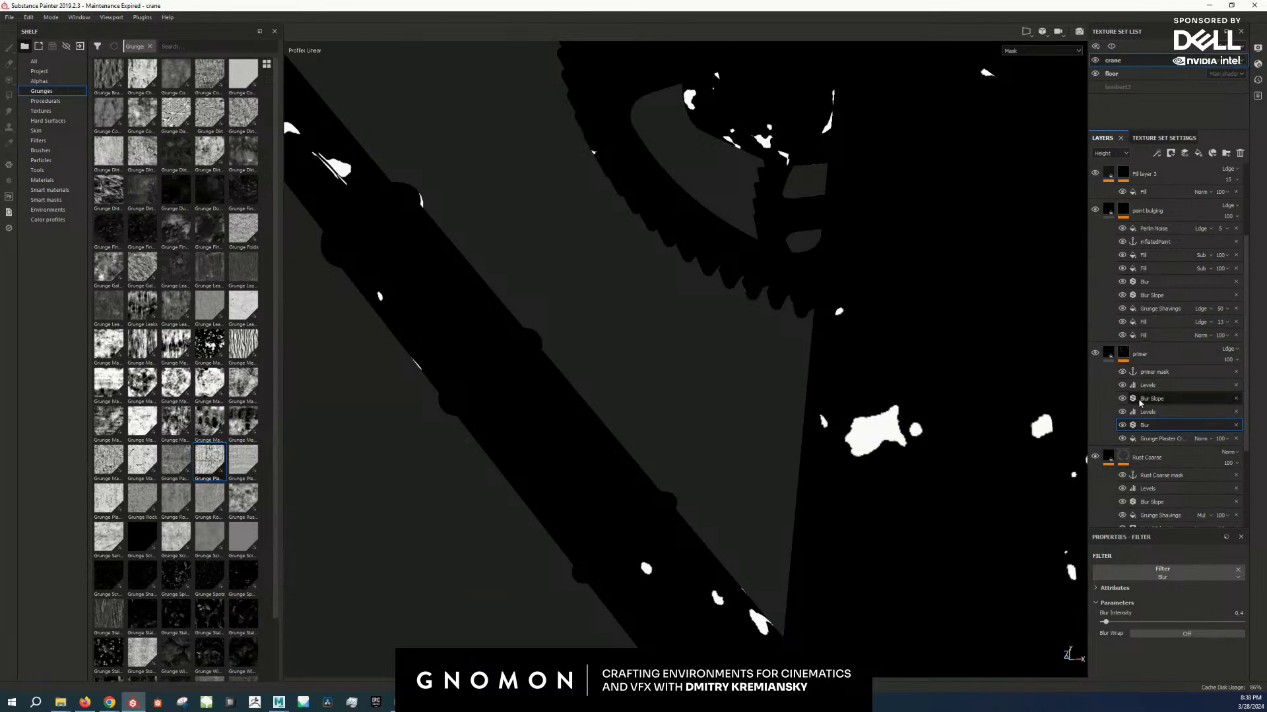
{"action": "left_click", "coordinate": [1175, 398]}
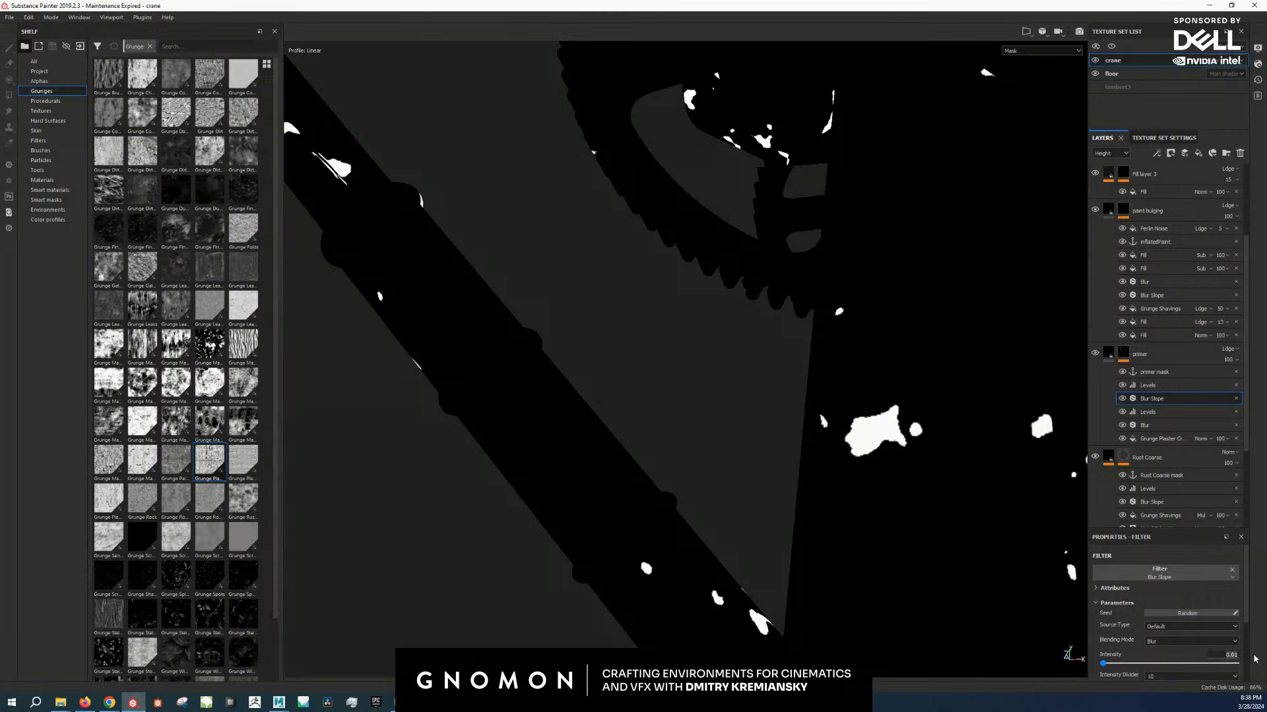
{"action": "key", "text": "Return"}
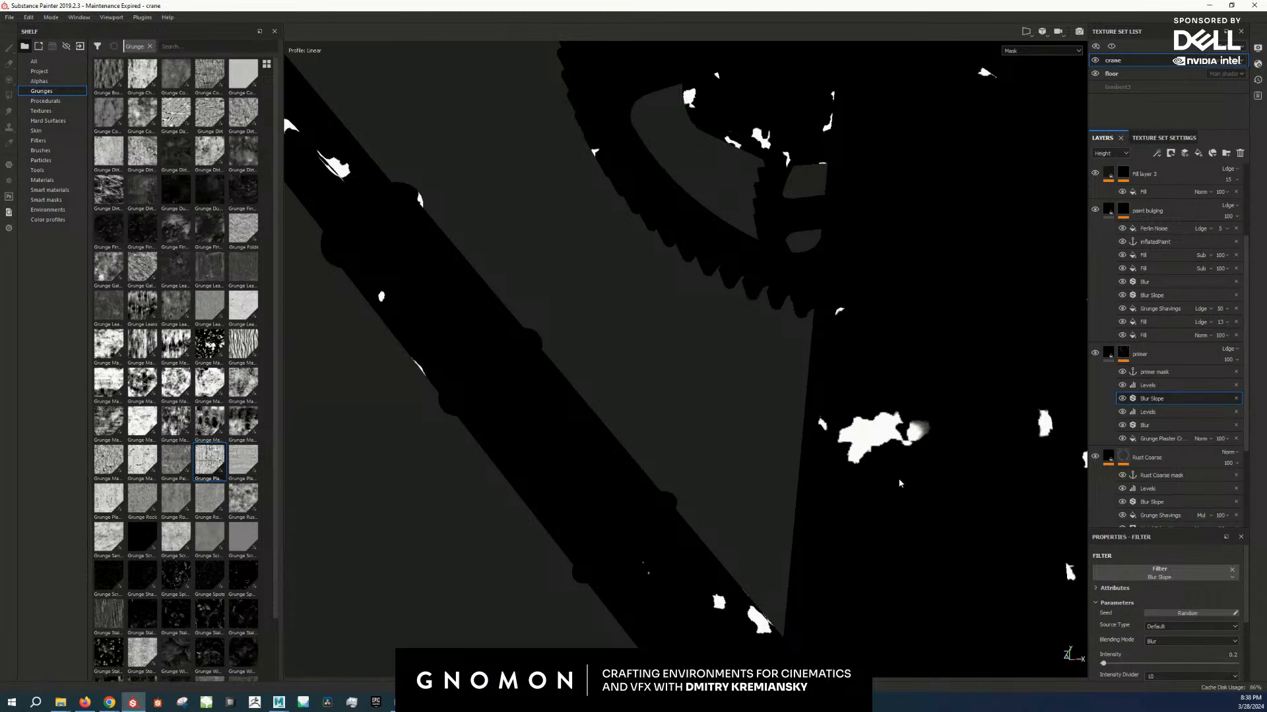
{"action": "key", "text": "m"}
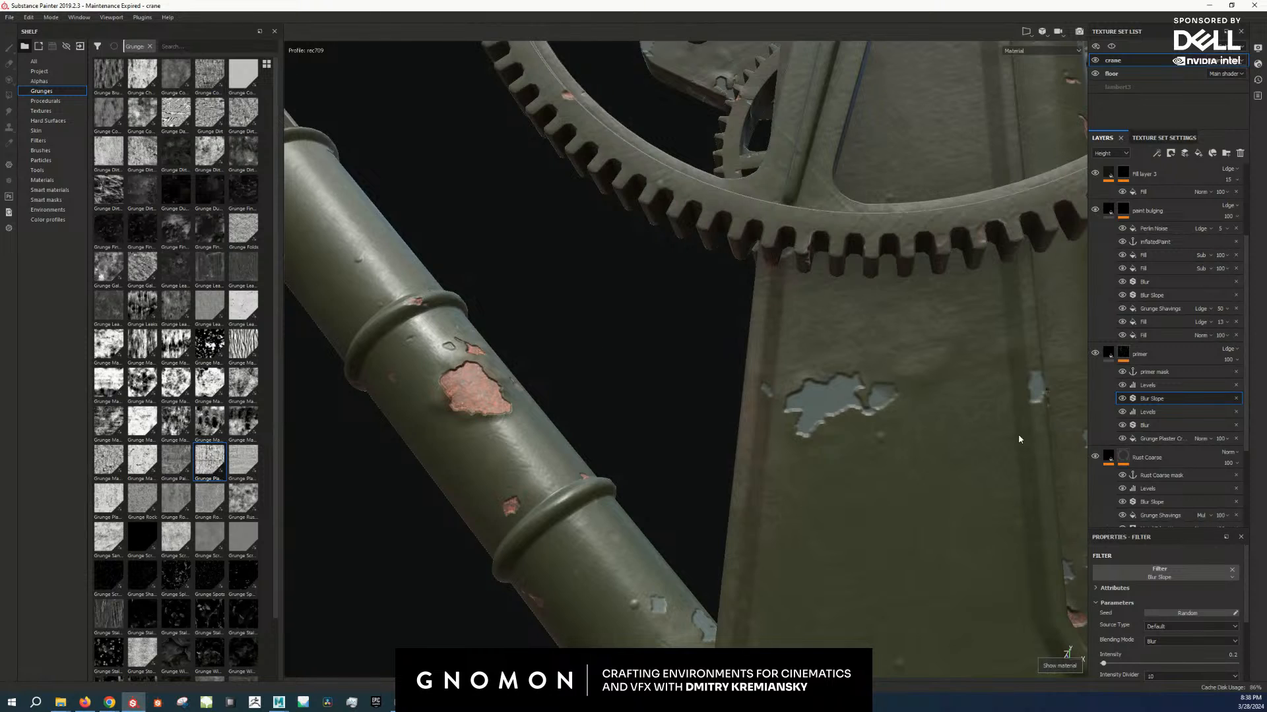
{"action": "right_click_drag", "start_coordinate": [1019, 440], "coordinate": [893, 447], "text": "alt"}
{"action": "left_click_drag", "start_coordinate": [893, 447], "coordinate": [903, 439], "text": "alt"}
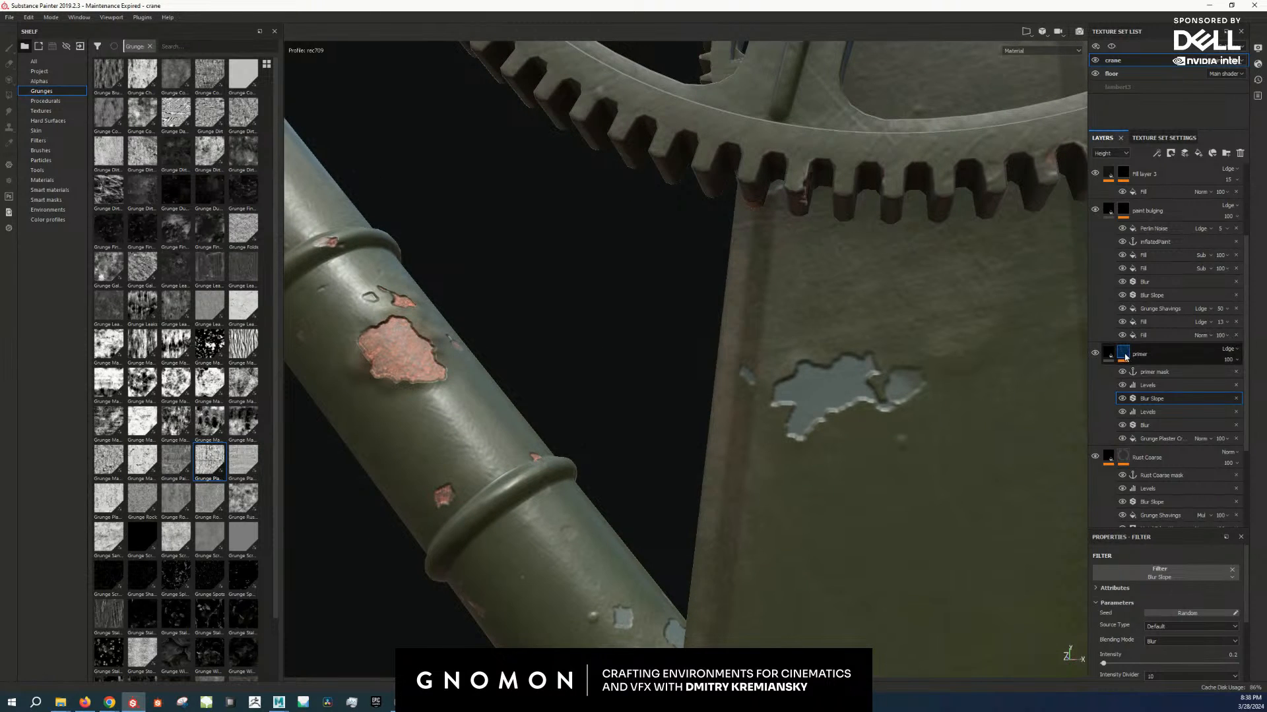
Step: Add a second Blur Slope filter to the top of the primer layer's mask and set its intensity to 0.01
{"action": "left_click", "coordinate": [1125, 357], "text": "alt"}
{"action": "right_click", "coordinate": [1125, 357]}
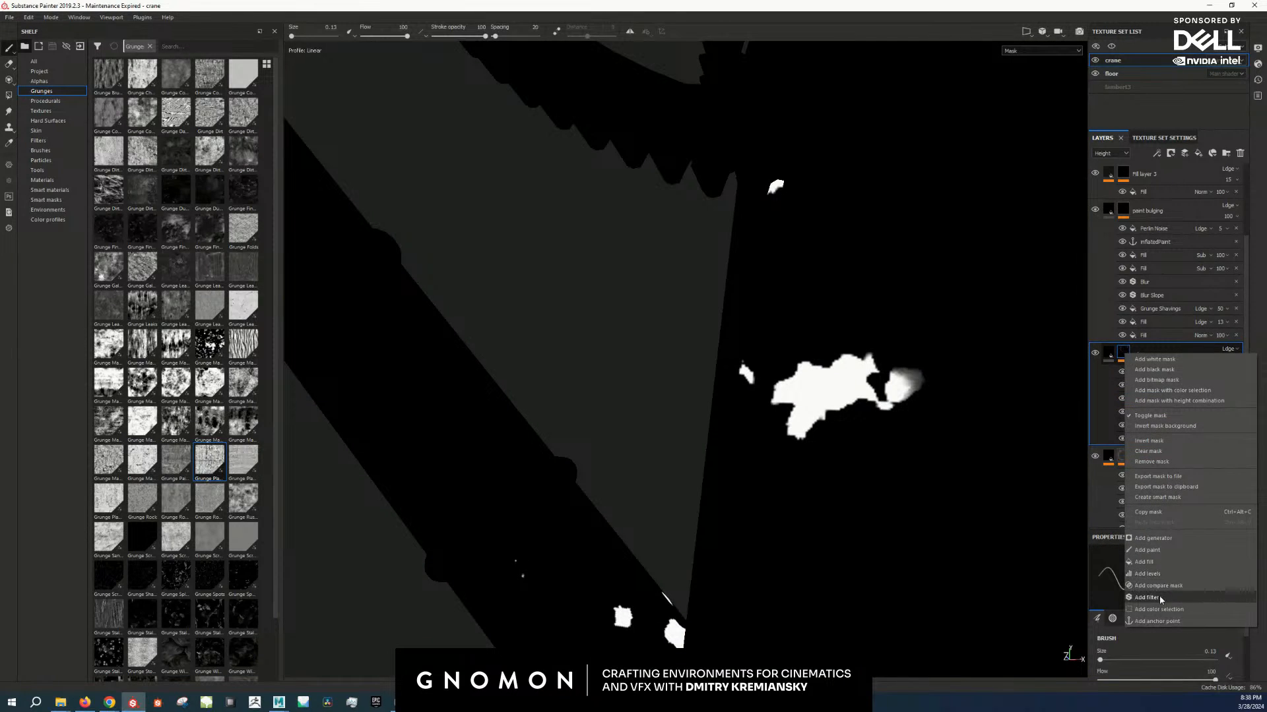
{"action": "left_click", "coordinate": [1158, 596]}
{"action": "left_click", "coordinate": [1201, 581]}
{"action": "type", "text": "blur s"}
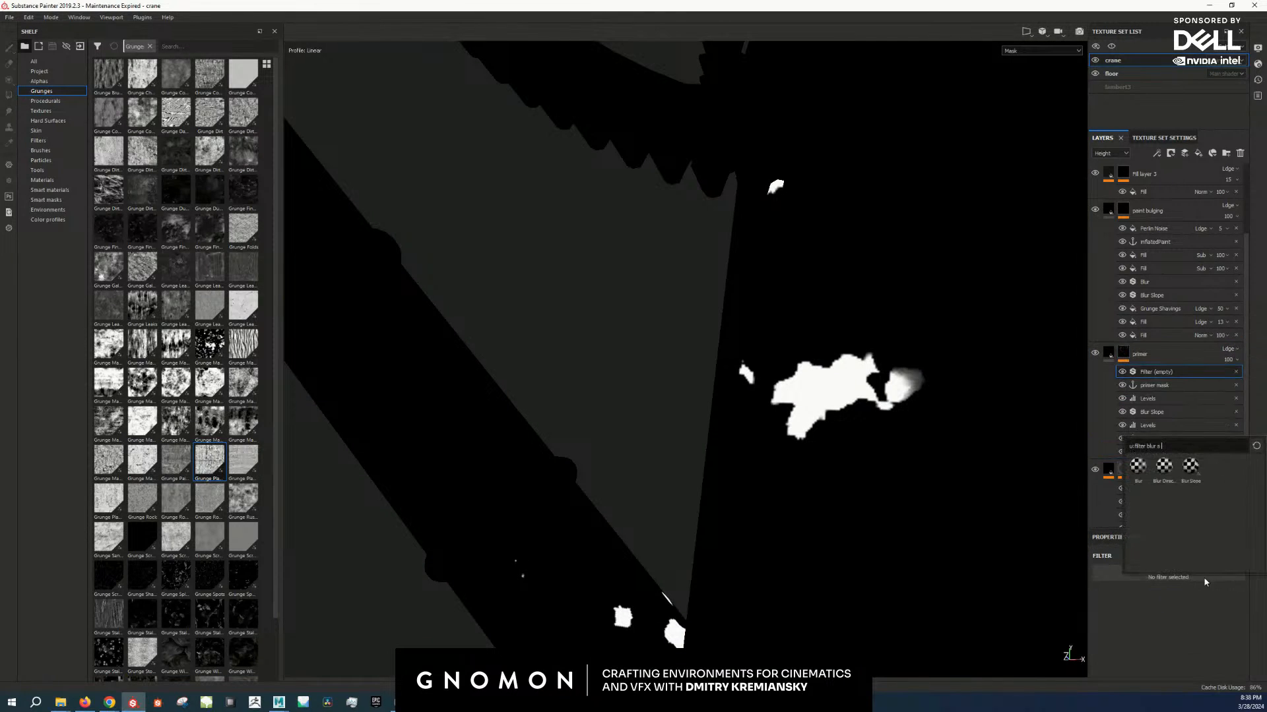
{"action": "left_click", "coordinate": [1191, 481]}
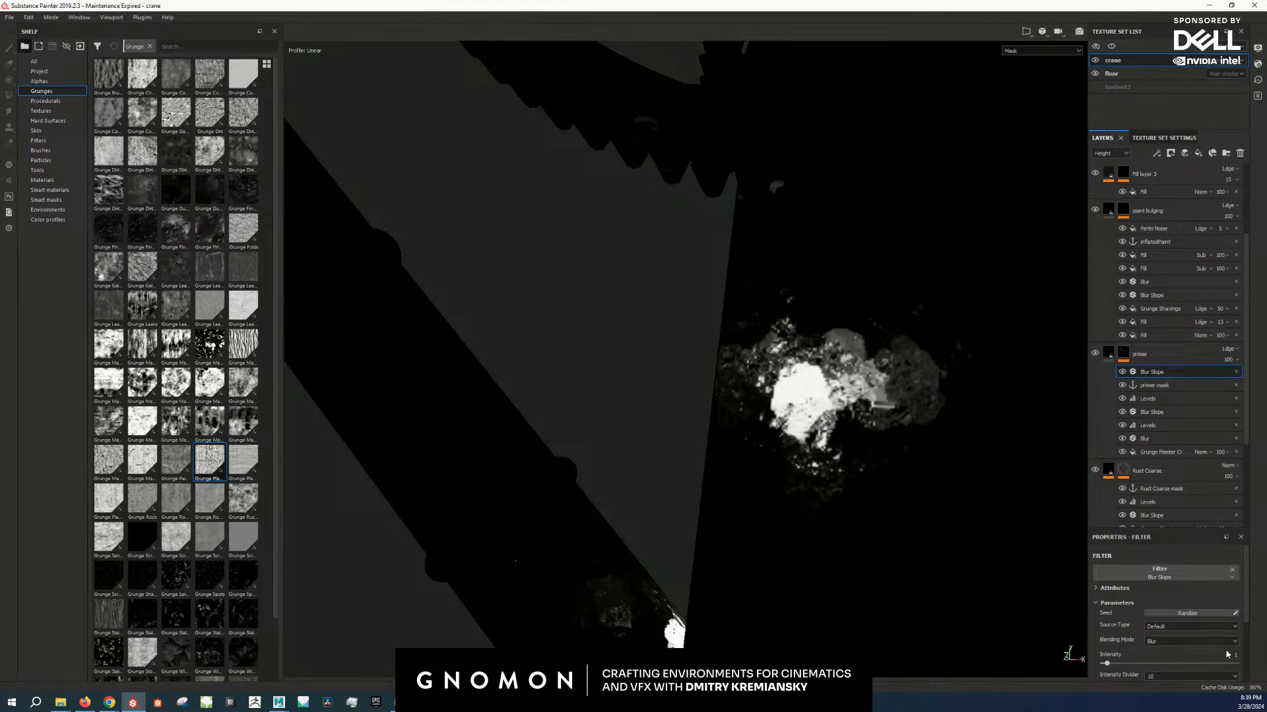
{"action": "type", "text": "1"}
{"action": "key", "text": "Return"}
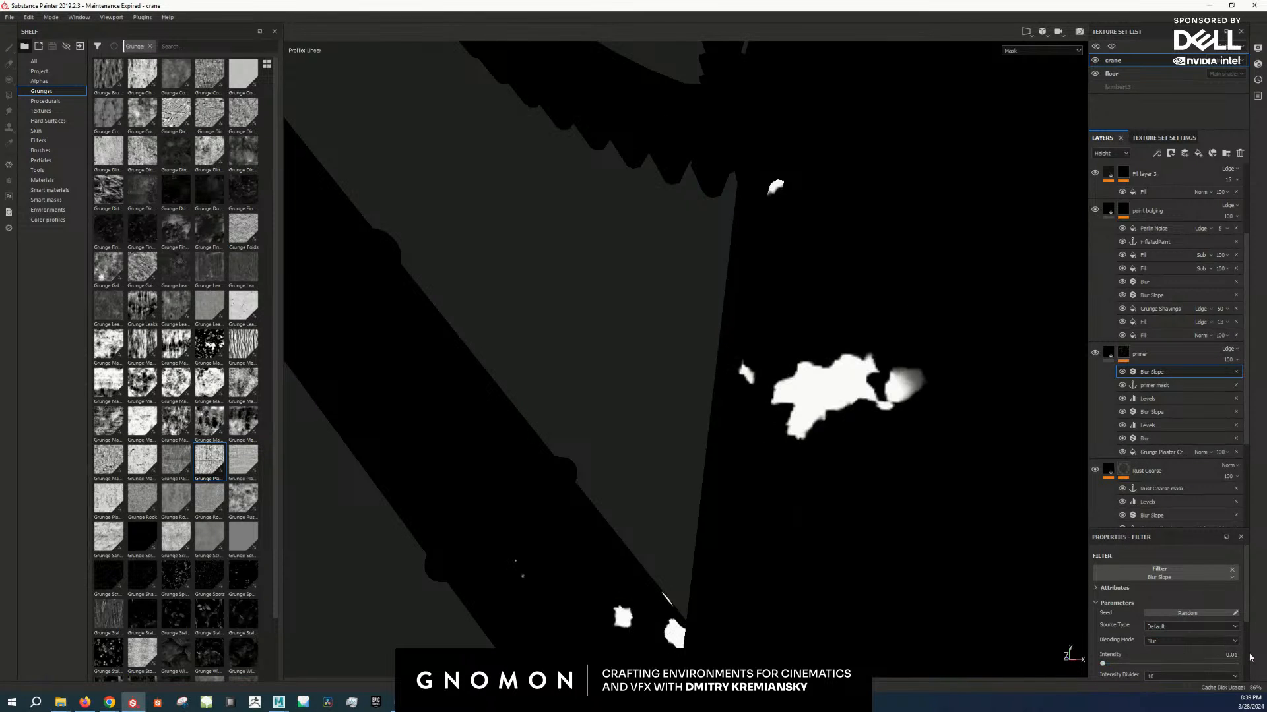
Step: Set the top Blur Slope filter's intensity to 0.1 and its source tiling to 2 in the primer mask
{"action": "scroll", "coordinate": [1202, 633], "scroll_direction": "down", "scroll_amount": 3}
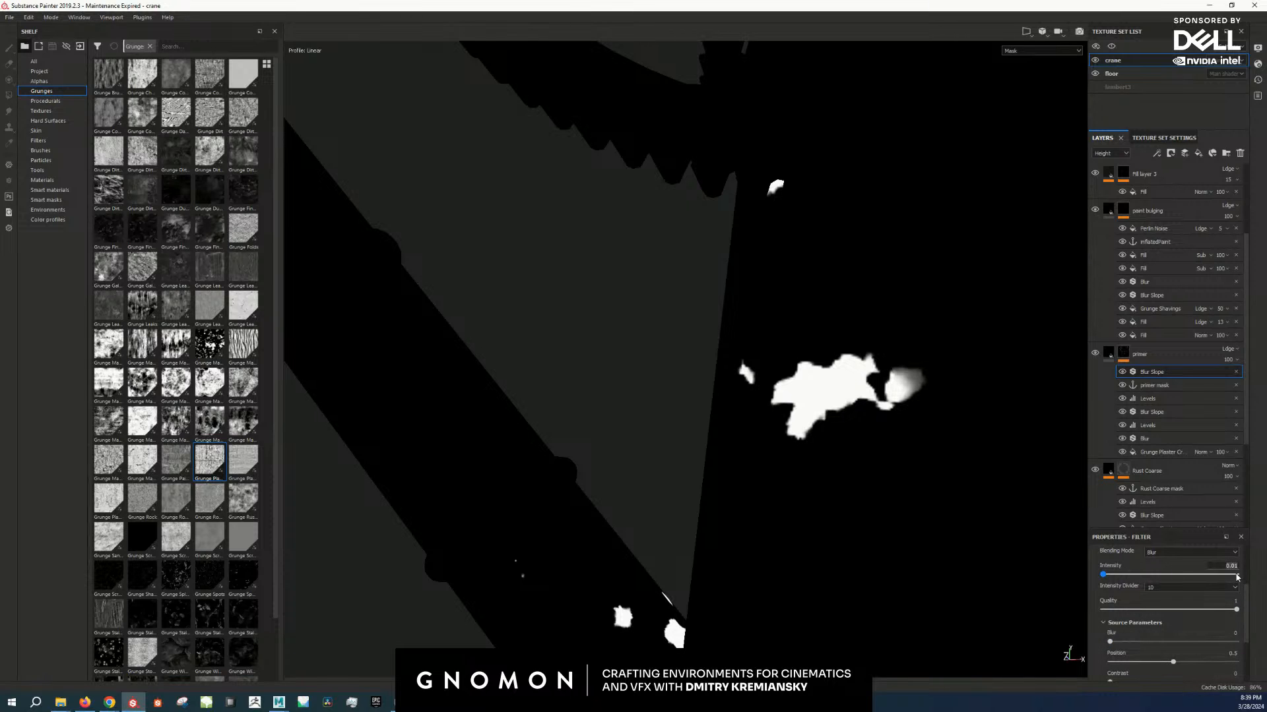
{"action": "type", "text": "1"}
{"action": "key", "text": "Return"}
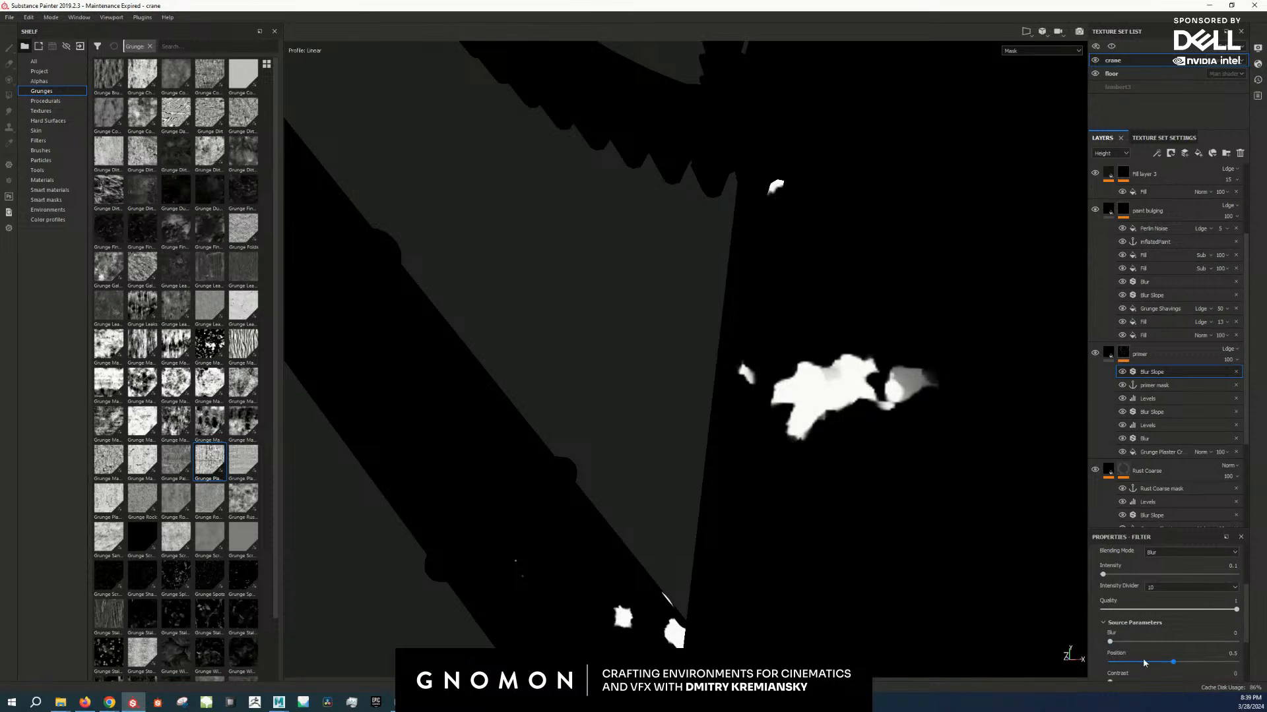
{"action": "scroll", "coordinate": [1142, 659], "scroll_direction": "down", "scroll_amount": 1}
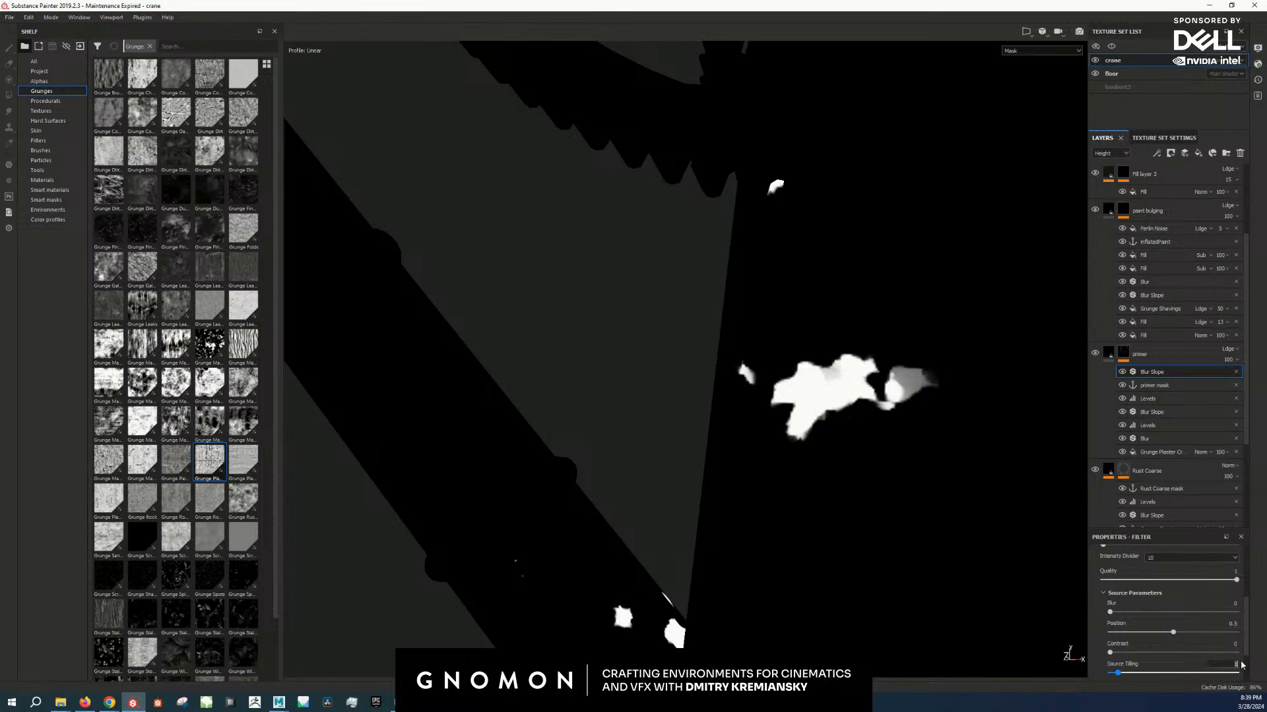
{"action": "type", "text": "2"}
{"action": "key", "text": "Return"}
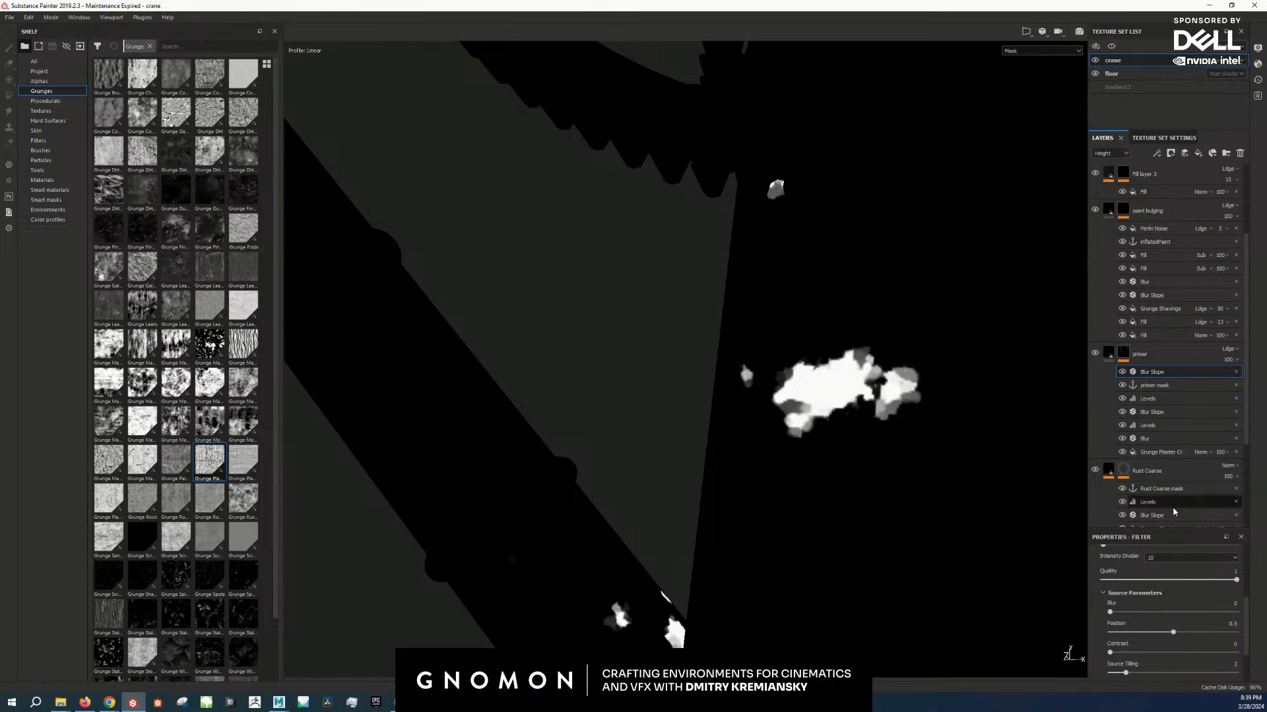
Step: Set the top Blur Slope's noise contrast to 0.72 and its intensity to 0.02, and return to the material view
{"action": "scroll", "coordinate": [1186, 643], "scroll_direction": "down", "scroll_amount": 2}
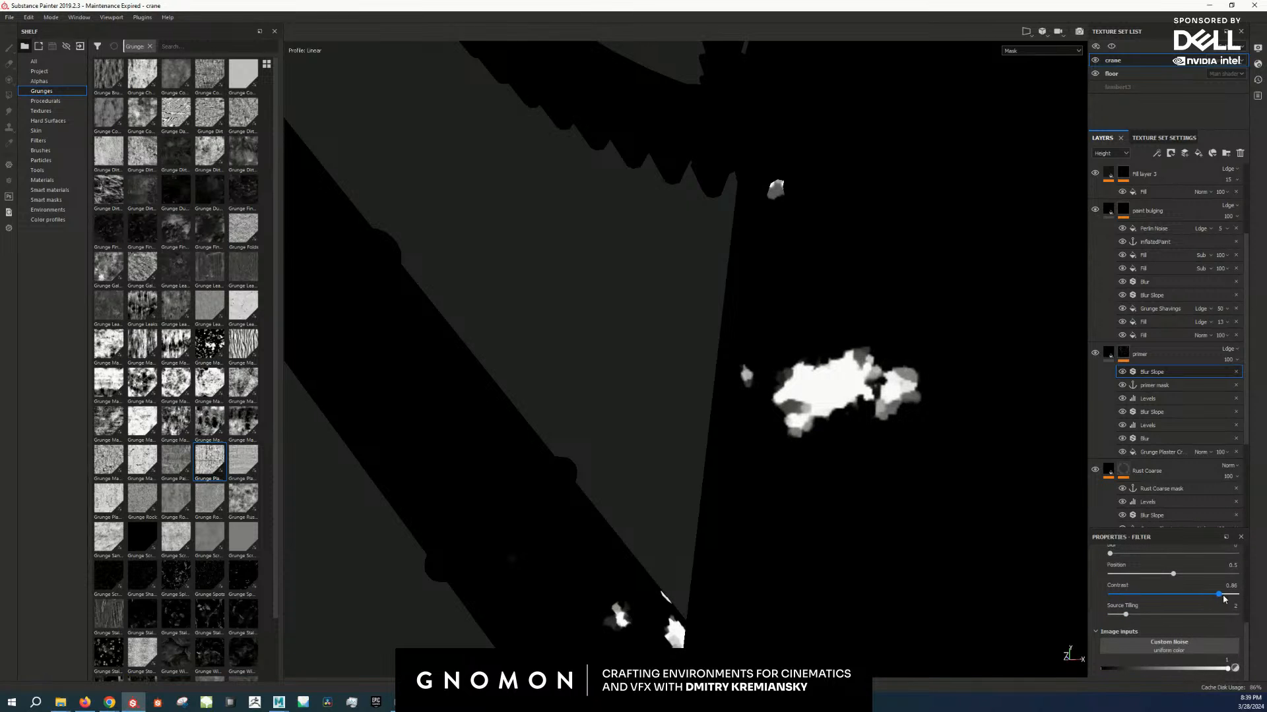
{"action": "left_click_drag", "start_coordinate": [1224, 598], "coordinate": [1201, 595]}
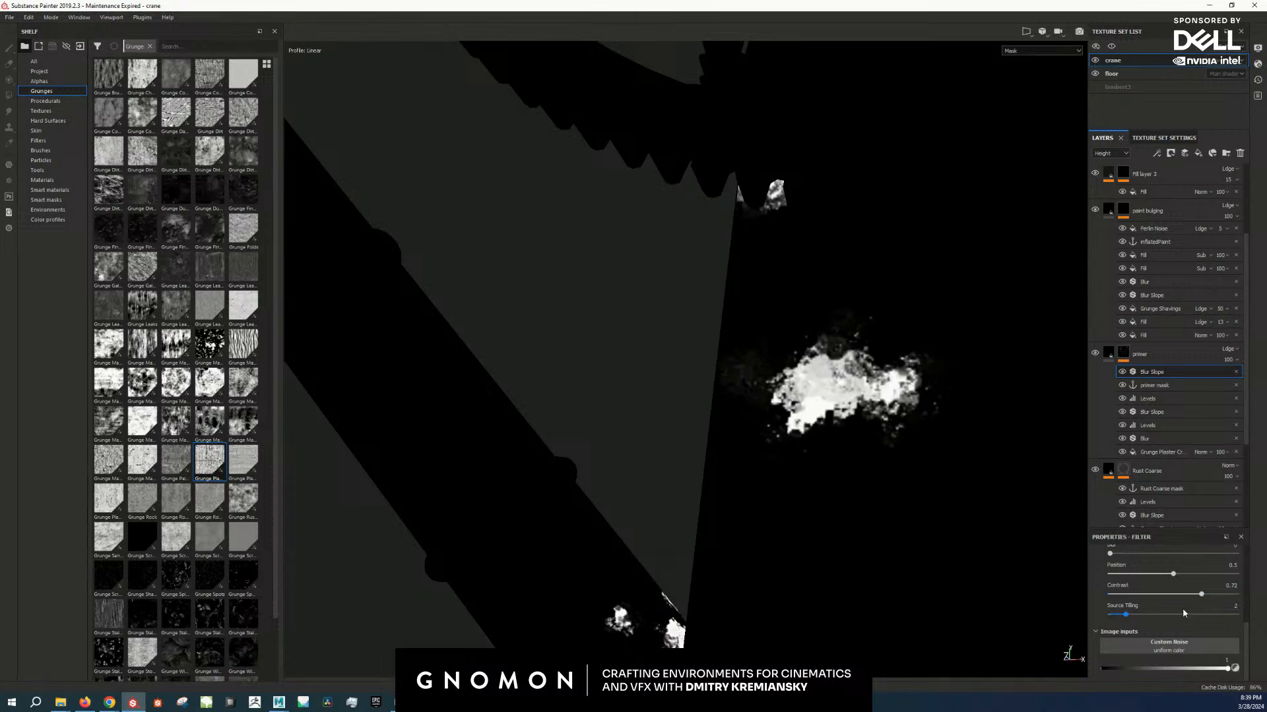
{"action": "scroll", "coordinate": [1182, 608], "scroll_direction": "up", "scroll_amount": 4}
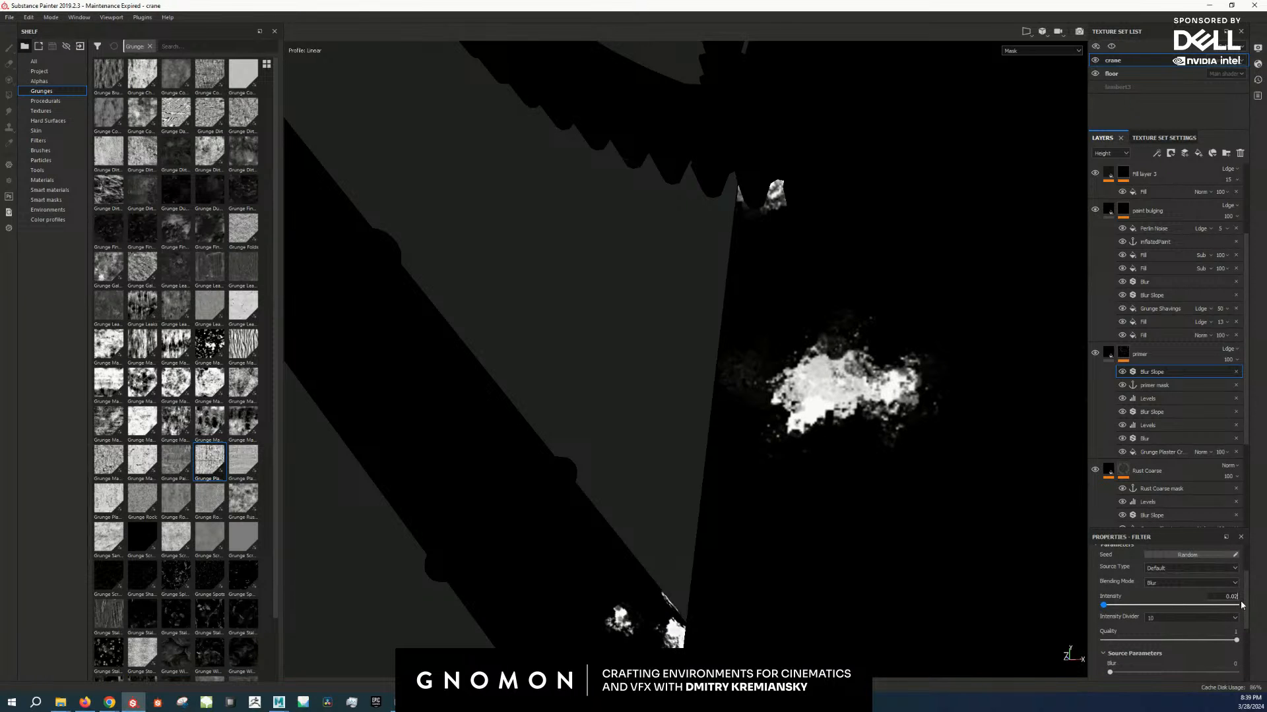
{"action": "key", "text": "Return"}
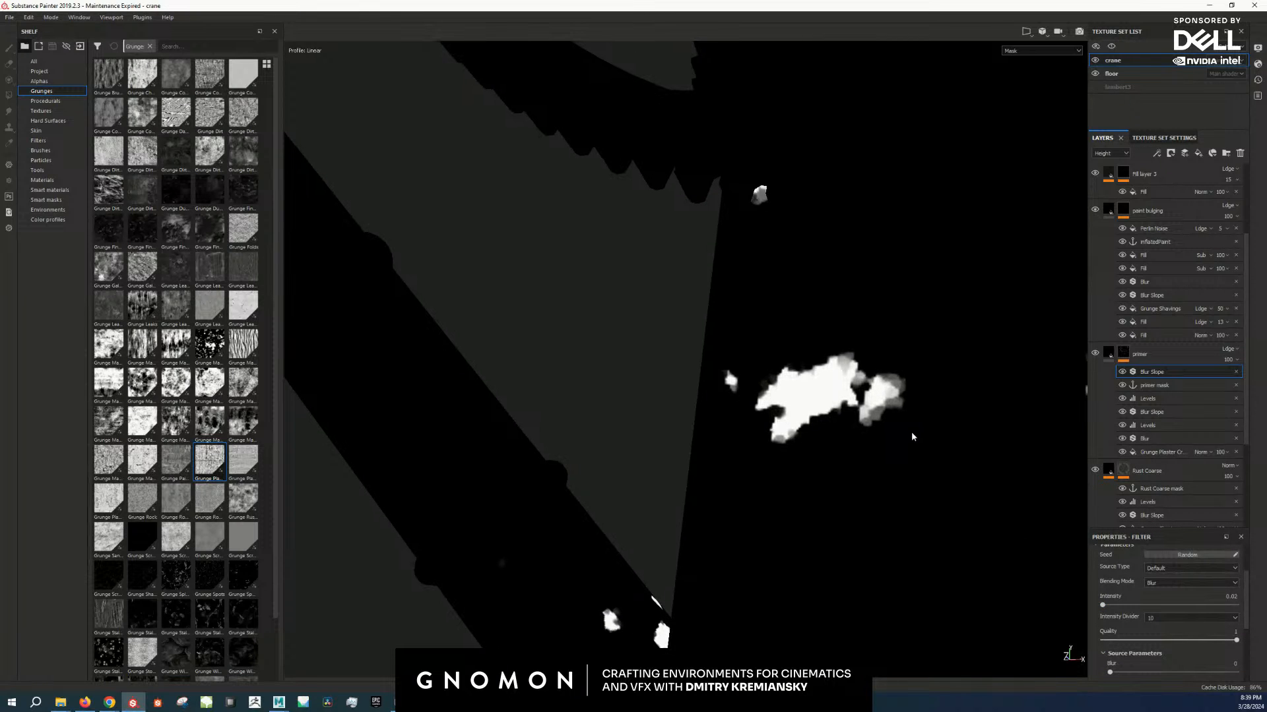
{"action": "key", "text": "m"}
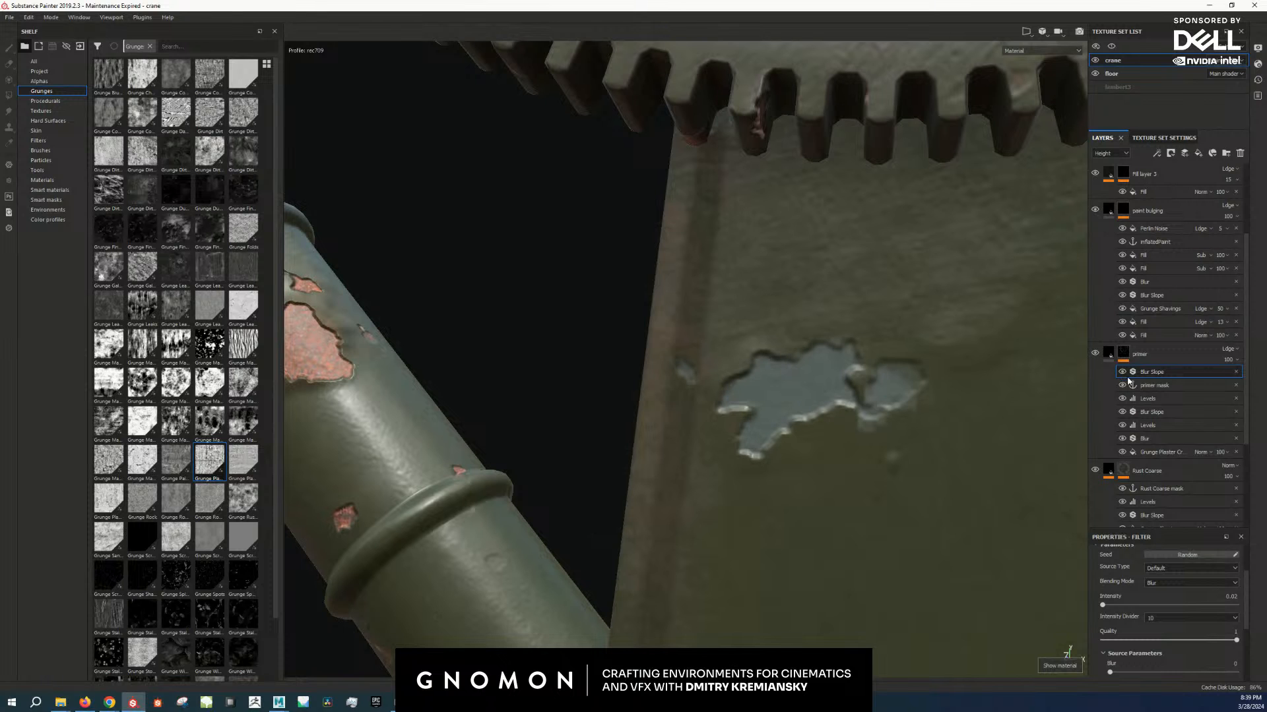
Step: Move the top Blur Slope filter below the primer mask anchor point and inspect the chips from near and far
{"action": "left_click_drag", "start_coordinate": [1129, 374], "coordinate": [1162, 391]}
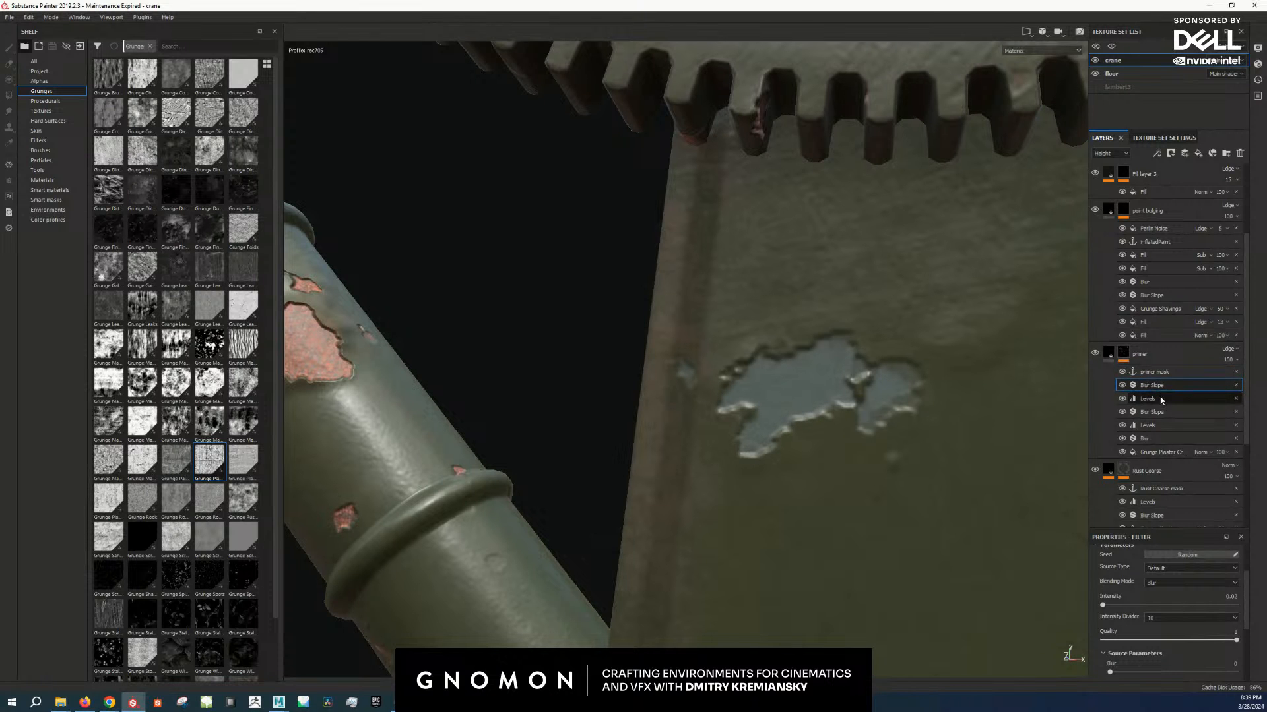
{"action": "scroll", "coordinate": [876, 451], "scroll_direction": "down", "scroll_amount": 6}
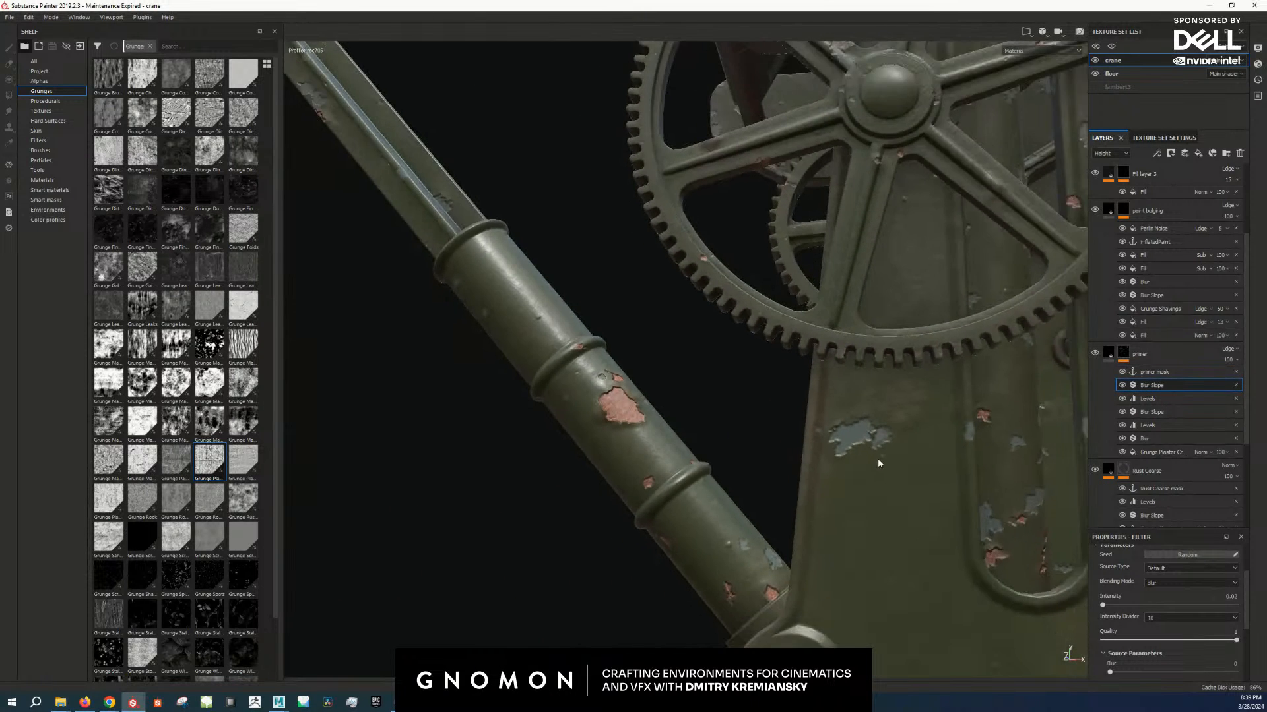
{"action": "scroll", "coordinate": [877, 459], "scroll_direction": "up", "scroll_amount": 6}
{"action": "left_click_drag", "start_coordinate": [862, 457], "coordinate": [896, 472], "text": "alt"}
{"action": "scroll", "coordinate": [897, 474], "scroll_direction": "down", "scroll_amount": 8}
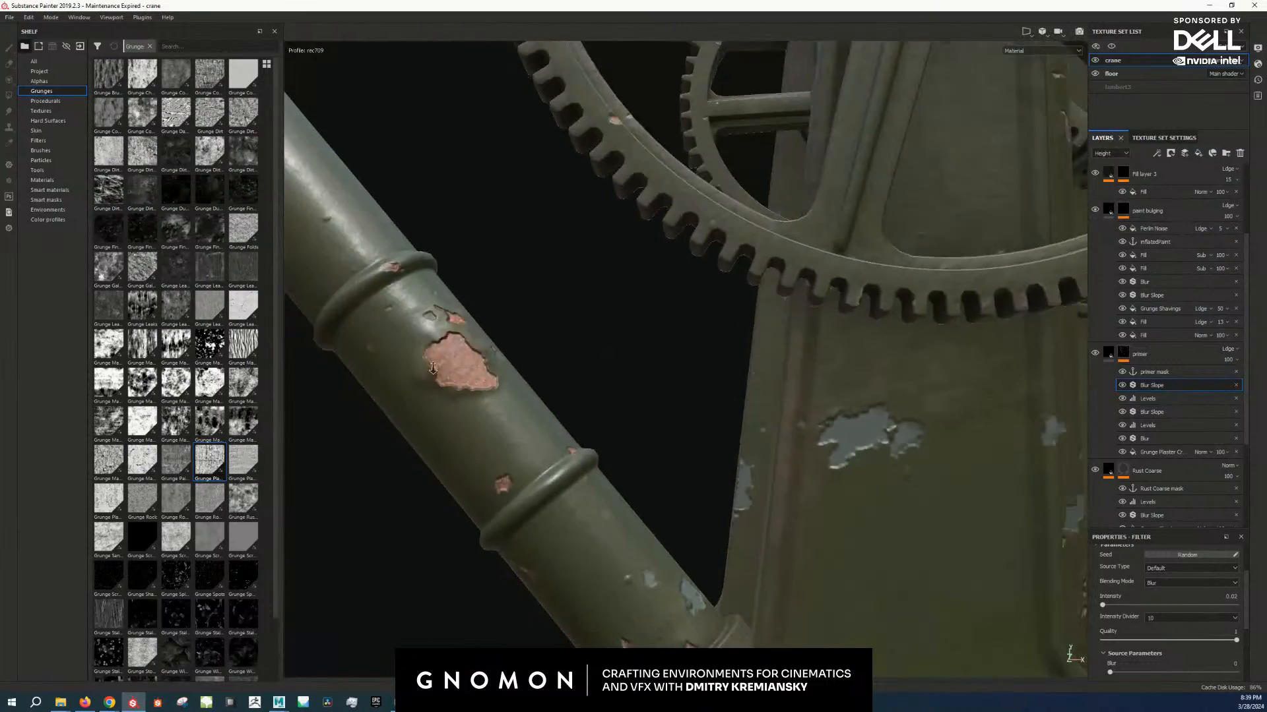
{"action": "scroll", "coordinate": [528, 423], "scroll_direction": "up", "scroll_amount": 5}
{"action": "left_click_drag", "start_coordinate": [634, 414], "coordinate": [754, 396], "text": "alt"}
{"action": "right_click_drag", "start_coordinate": [754, 396], "coordinate": [528, 413], "text": "alt"}
{"action": "left_click_drag", "start_coordinate": [528, 413], "coordinate": [723, 447], "text": "alt"}
{"action": "right_click_drag", "start_coordinate": [723, 448], "coordinate": [818, 400], "text": "alt"}
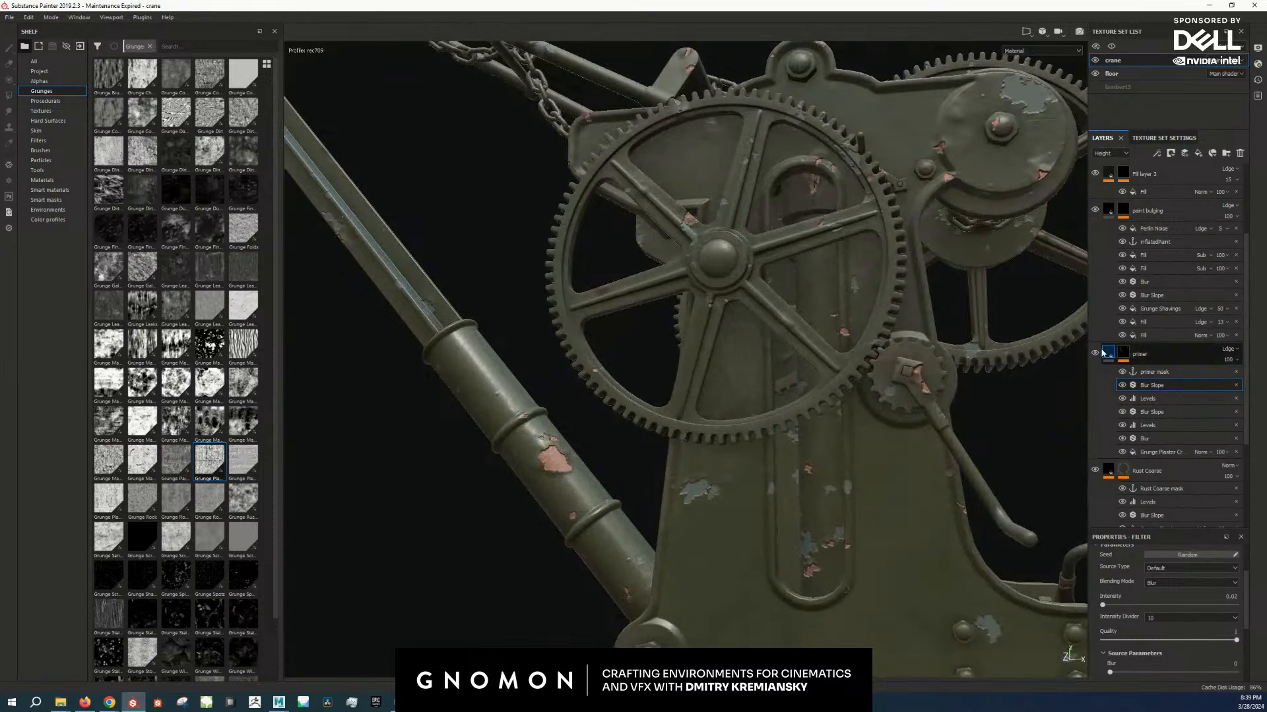
Step: Darken the primer layer's base color to a near-neutral dark grey and lower its height opacity to about 10
{"action": "left_click", "coordinate": [1107, 356]}
{"action": "left_click", "coordinate": [1173, 632]}
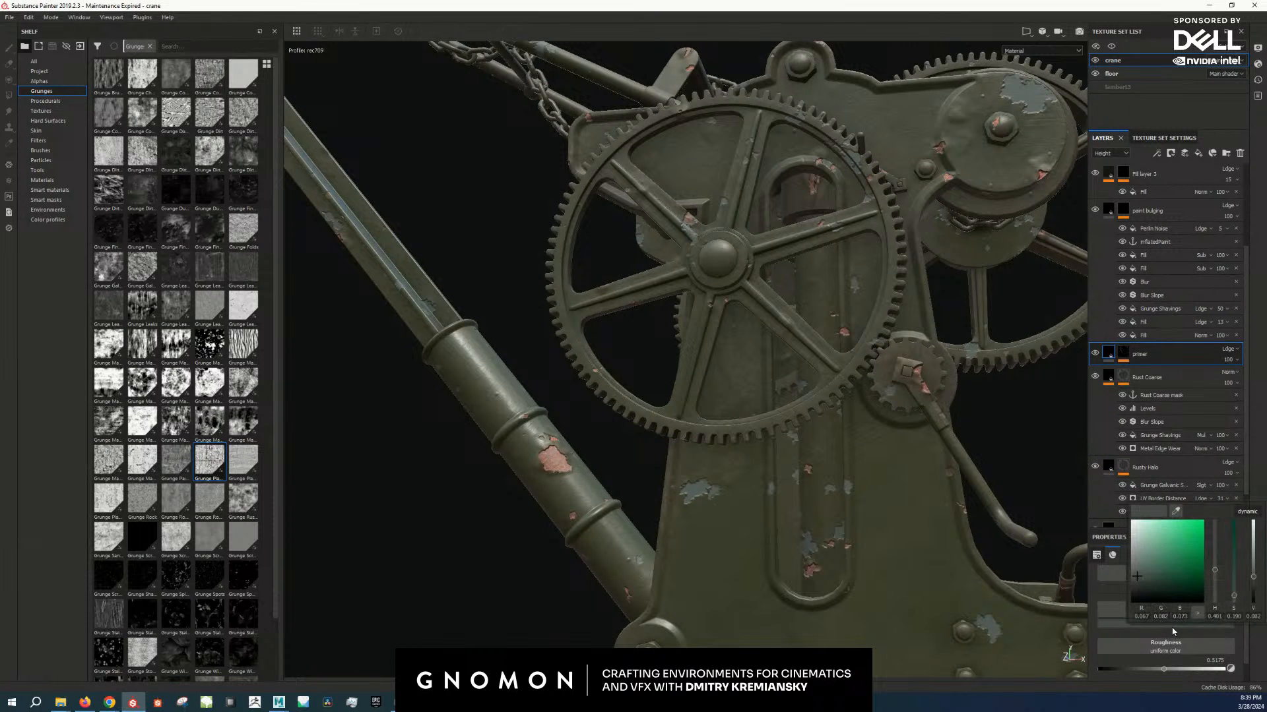
{"action": "left_click_drag", "start_coordinate": [1144, 584], "coordinate": [1140, 582]}
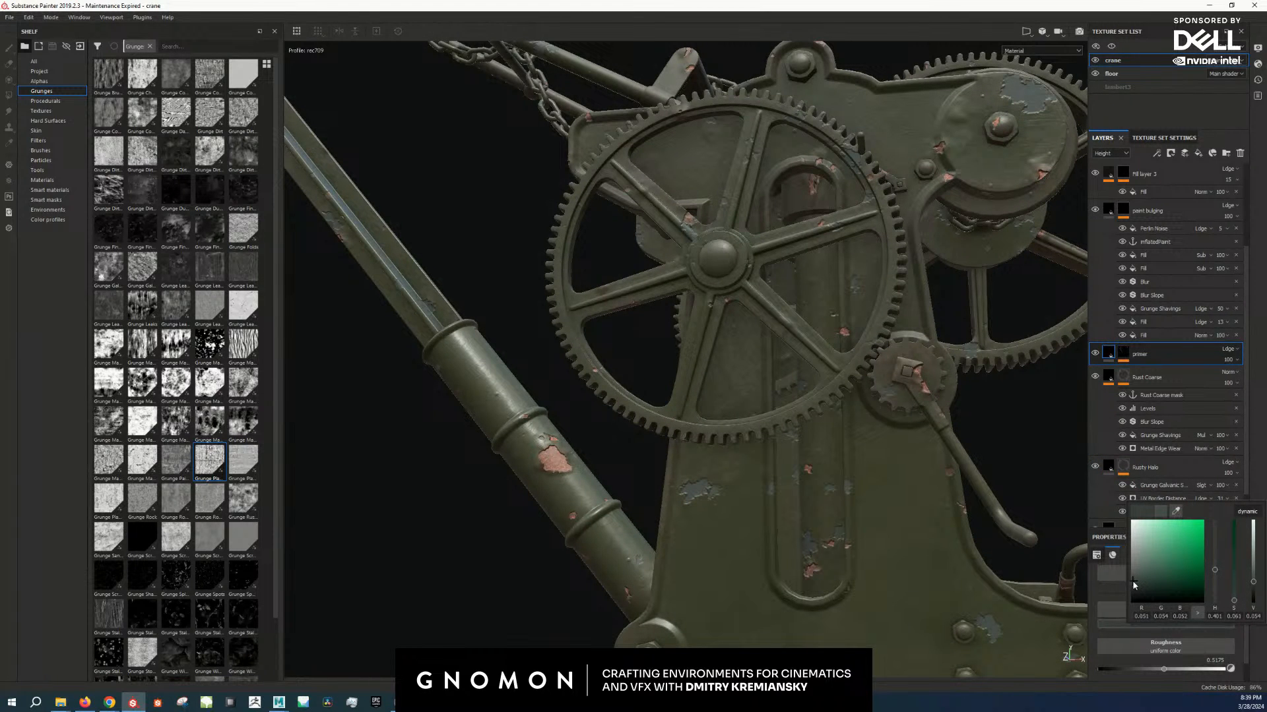
{"action": "left_click_drag", "start_coordinate": [872, 438], "coordinate": [885, 440], "text": "alt"}
{"action": "right_click_drag", "start_coordinate": [885, 440], "coordinate": [918, 455], "text": "alt"}
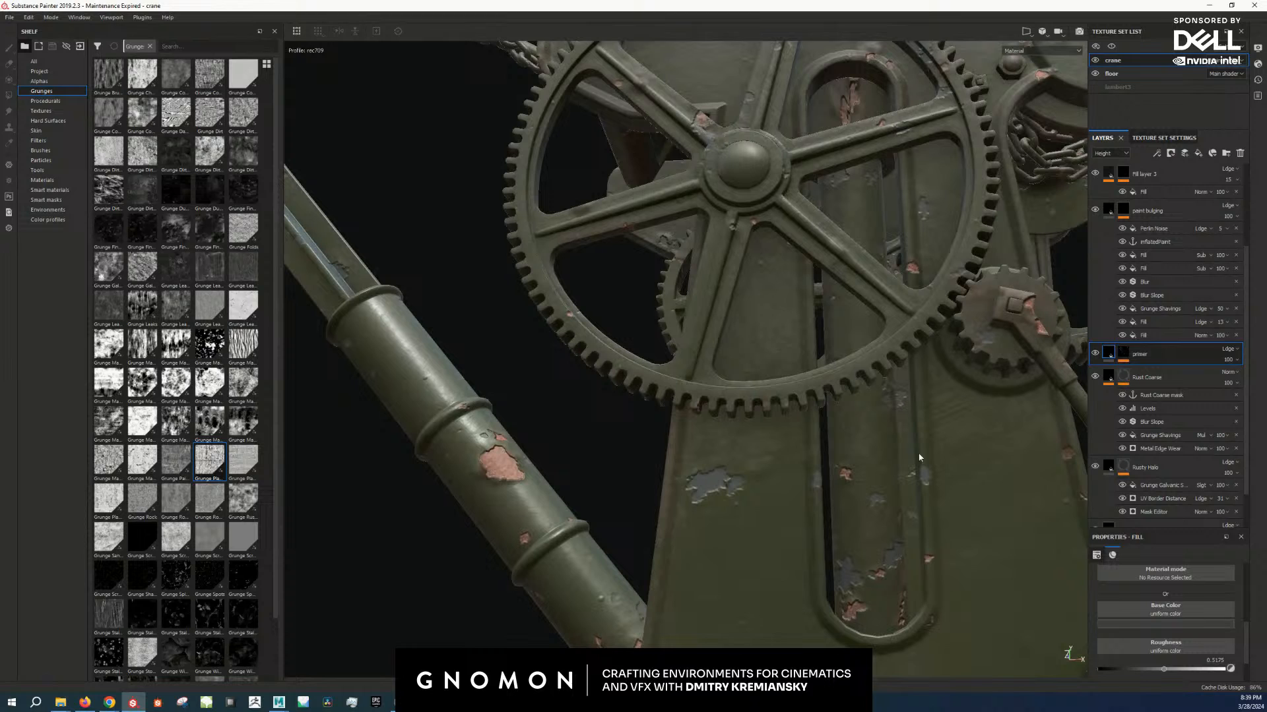
{"action": "left_click", "coordinate": [1229, 360]}
{"action": "left_click_drag", "start_coordinate": [1230, 379], "coordinate": [1228, 379]}
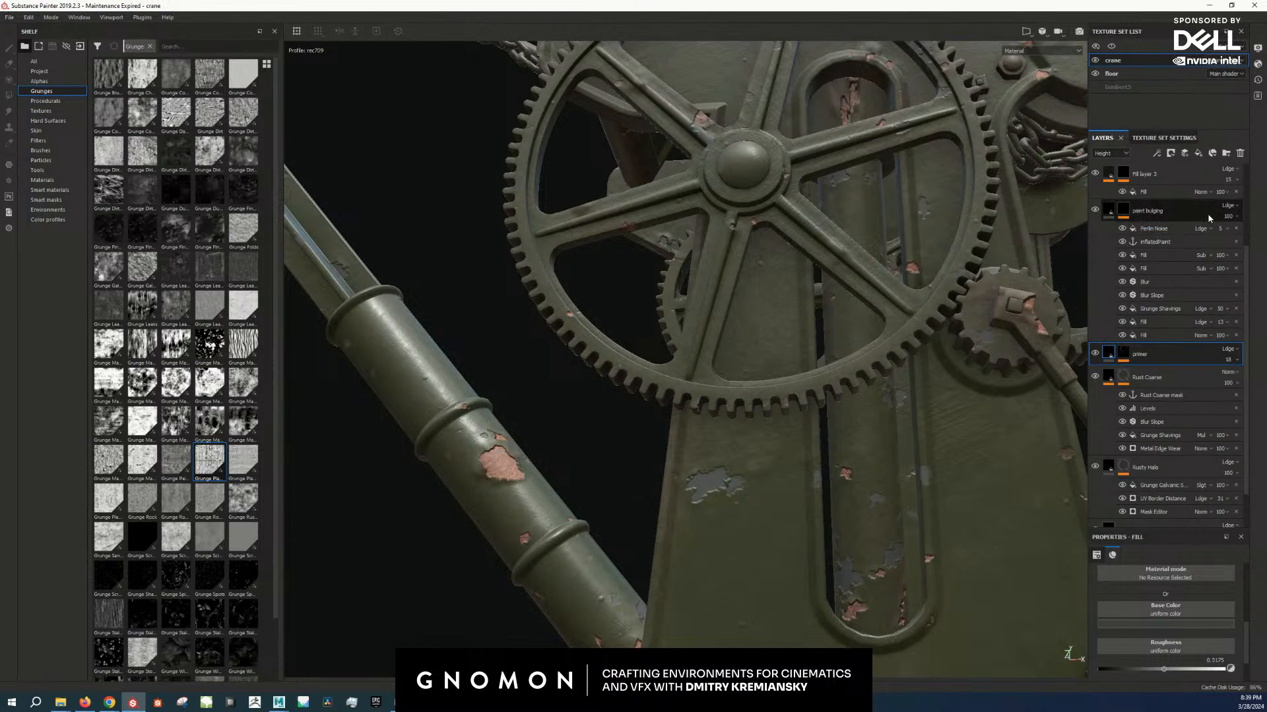
Step: Rename the paint bulging fill that references the primer mask anchor to primer
{"action": "left_click", "coordinate": [1173, 322]}
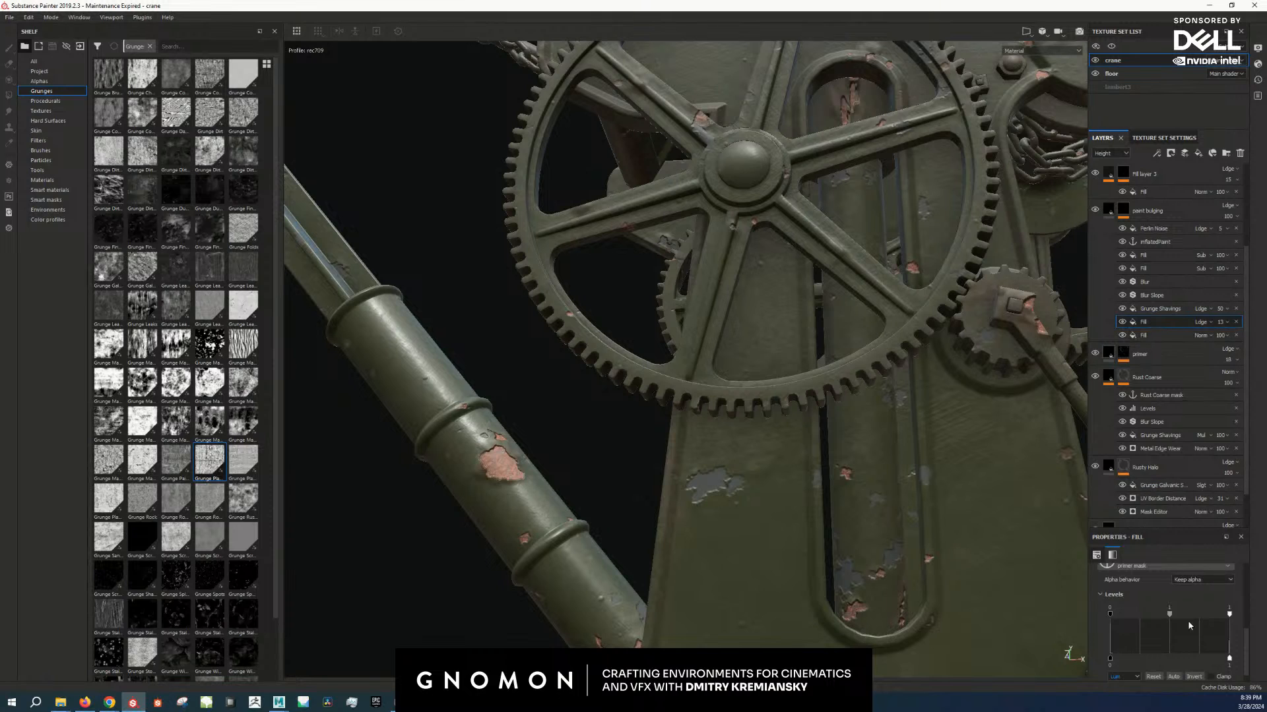
{"action": "scroll", "coordinate": [1187, 620], "scroll_direction": "down", "scroll_amount": 3}
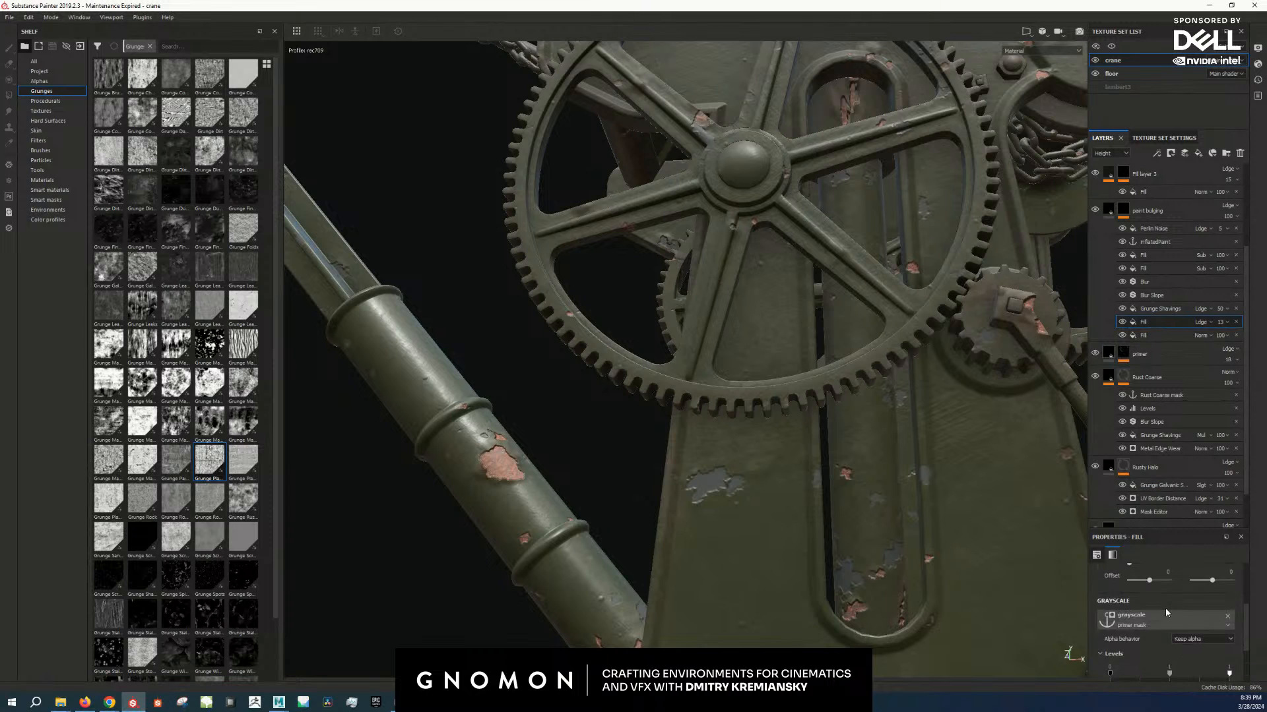
{"action": "double_click", "coordinate": [1143, 323]}
{"action": "double_click", "coordinate": [1143, 325]}
{"action": "type", "text": "prime"}
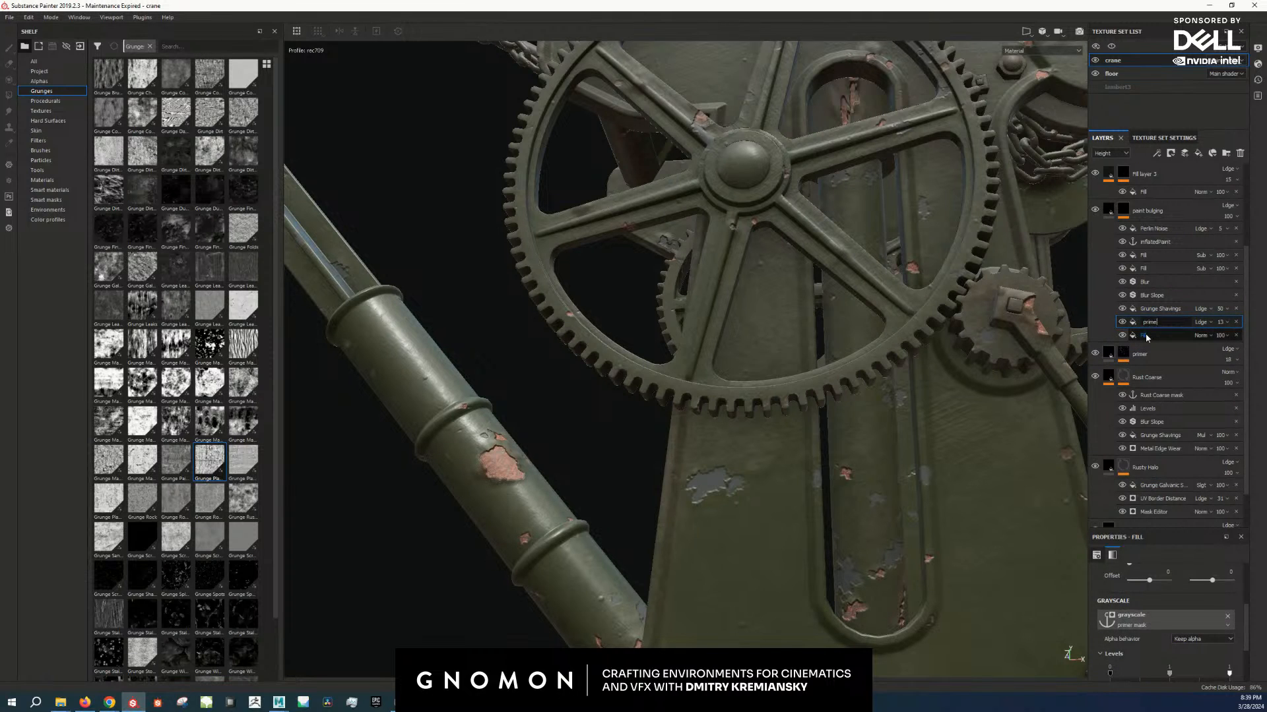
{"action": "type", "text": "r"}
{"action": "key", "text": "Return"}
Step: Set the opacity of the primer fill in the paint bulging mask to 5 and check the frame's chips
{"action": "left_click", "coordinate": [1226, 324]}
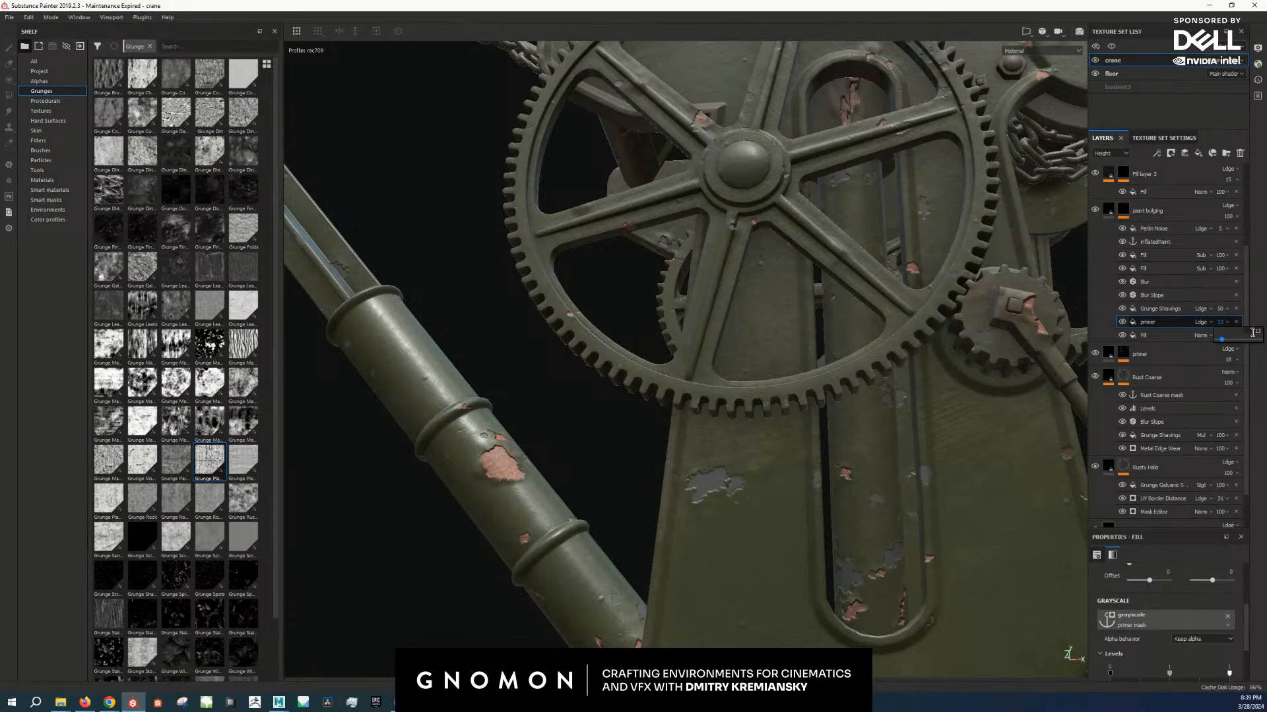
{"action": "key", "text": "Return"}
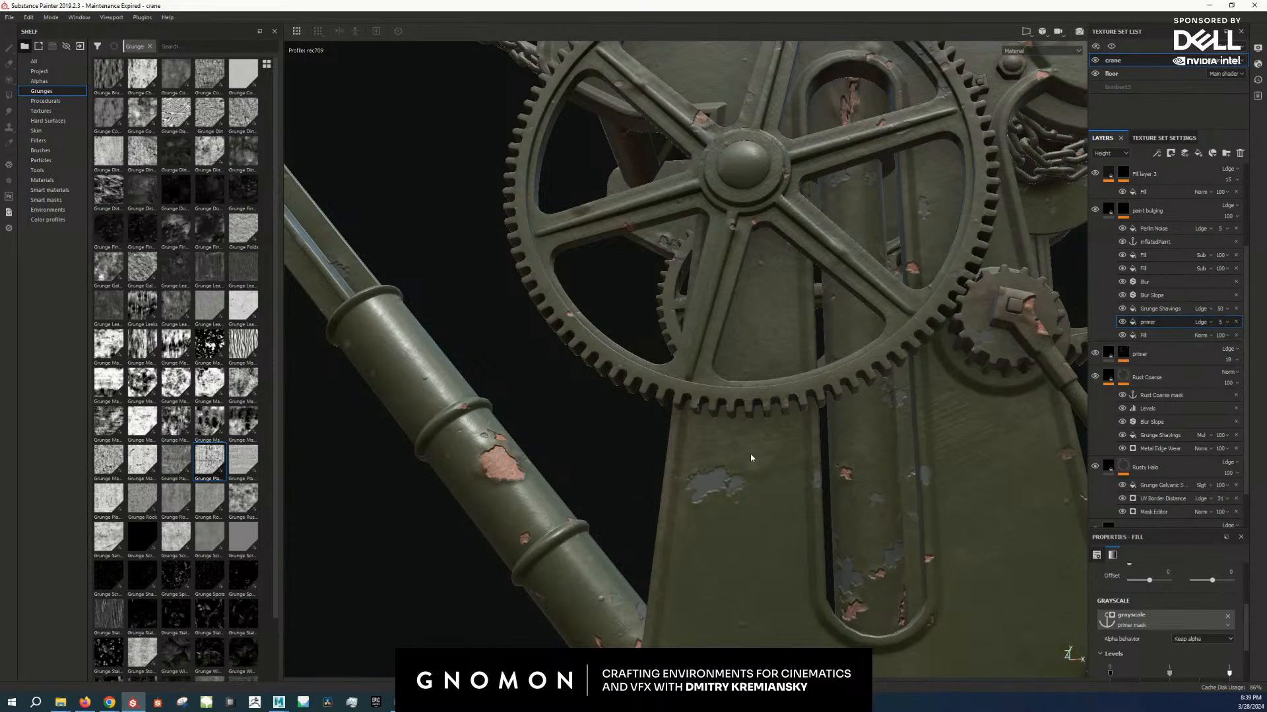
{"action": "left_click_drag", "start_coordinate": [750, 459], "coordinate": [759, 515], "text": "alt"}
{"action": "middle_click_drag", "start_coordinate": [720, 660], "coordinate": [730, 527], "text": "alt"}
{"action": "left_click_drag", "start_coordinate": [730, 527], "coordinate": [736, 558], "text": "alt"}
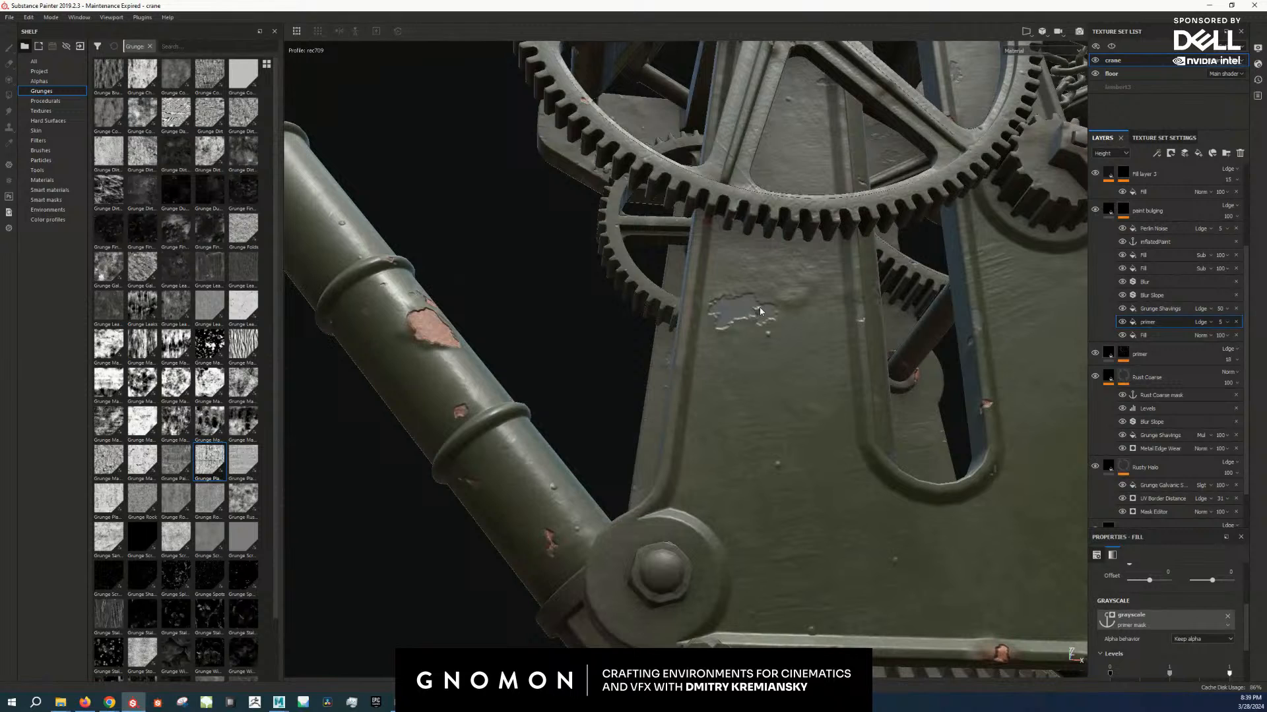
Step: Set the primer fill's opacity in the paint bulging mask to 1 and check the whole crane
{"action": "left_click", "coordinate": [1226, 323]}
{"action": "right_click_drag", "start_coordinate": [527, 288], "coordinate": [108, 345], "text": "alt"}
{"action": "left_click", "coordinate": [245, 317]}
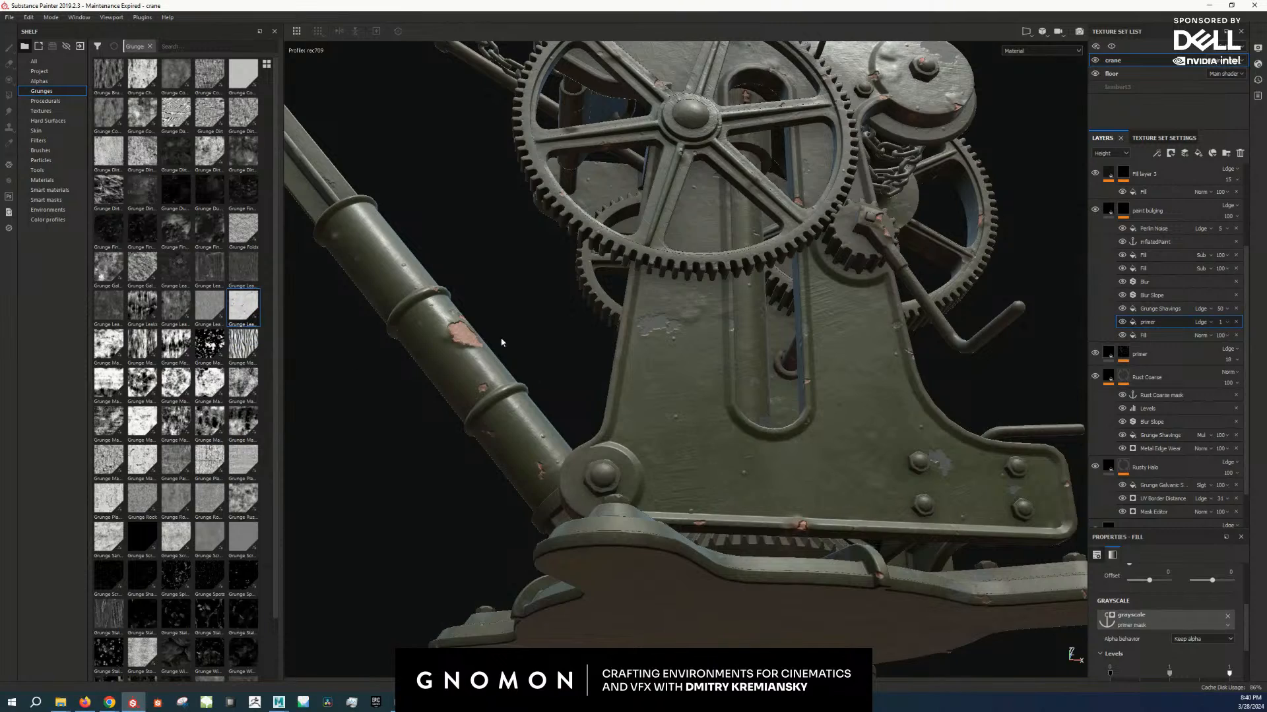
{"action": "middle_click_drag", "start_coordinate": [503, 342], "coordinate": [620, 246], "text": "alt"}
{"action": "left_click_drag", "start_coordinate": [620, 246], "coordinate": [660, 343], "text": "alt"}
{"action": "middle_click_drag", "start_coordinate": [659, 343], "coordinate": [664, 521], "text": "alt"}
{"action": "right_click_drag", "start_coordinate": [663, 521], "coordinate": [707, 310], "text": "alt"}
{"action": "middle_click_drag", "start_coordinate": [707, 310], "coordinate": [749, 330], "text": "alt"}
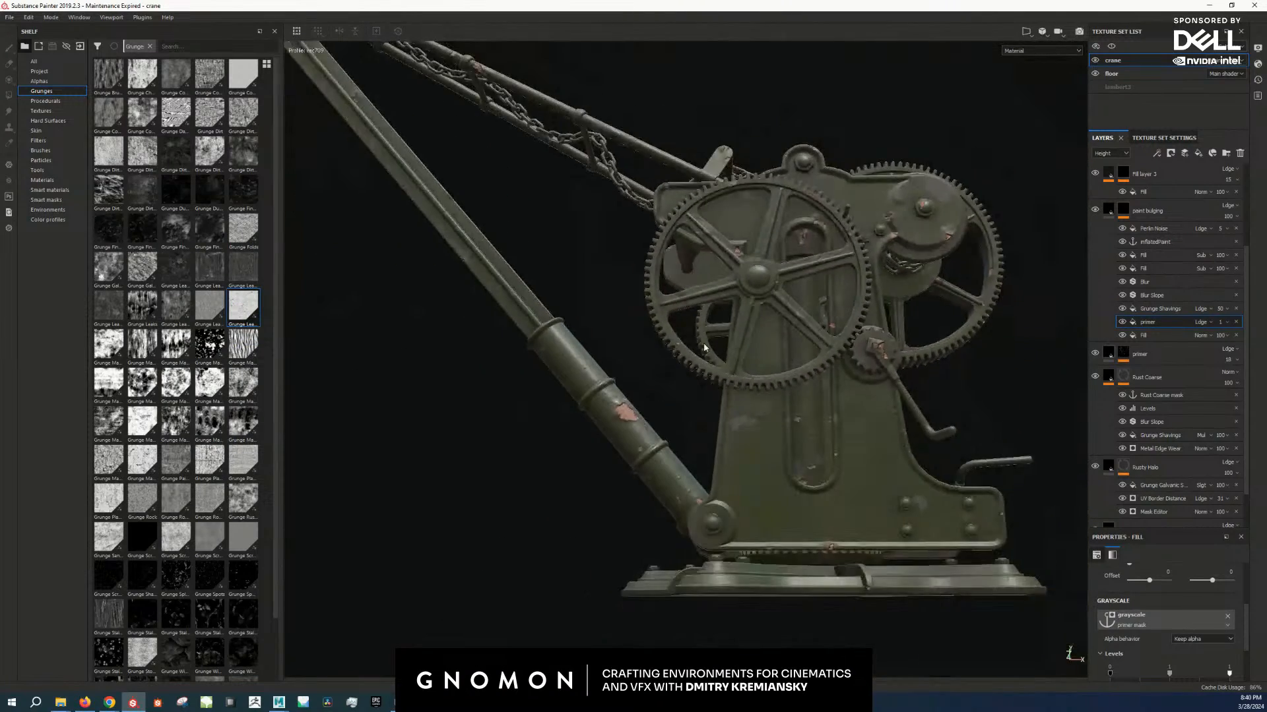
{"action": "left_click_drag", "start_coordinate": [749, 330], "coordinate": [820, 373], "text": "alt"}
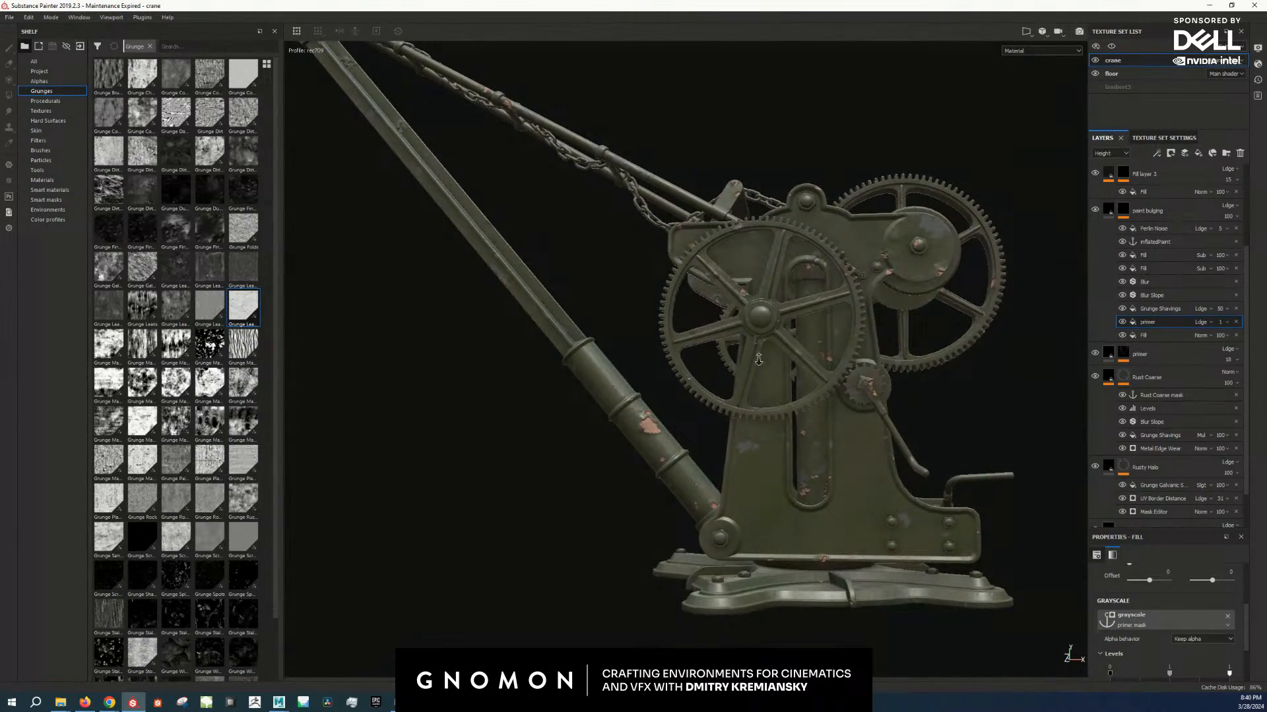
Step: Examine the worn paint and bulging on the gear wheels, drum and upper frame from several angles
{"action": "right_click_drag", "start_coordinate": [759, 360], "coordinate": [803, 399], "text": "alt"}
{"action": "middle_click_drag", "start_coordinate": [803, 398], "coordinate": [789, 397], "text": "alt"}
{"action": "right_click_drag", "start_coordinate": [818, 386], "coordinate": [855, 411], "text": "alt"}
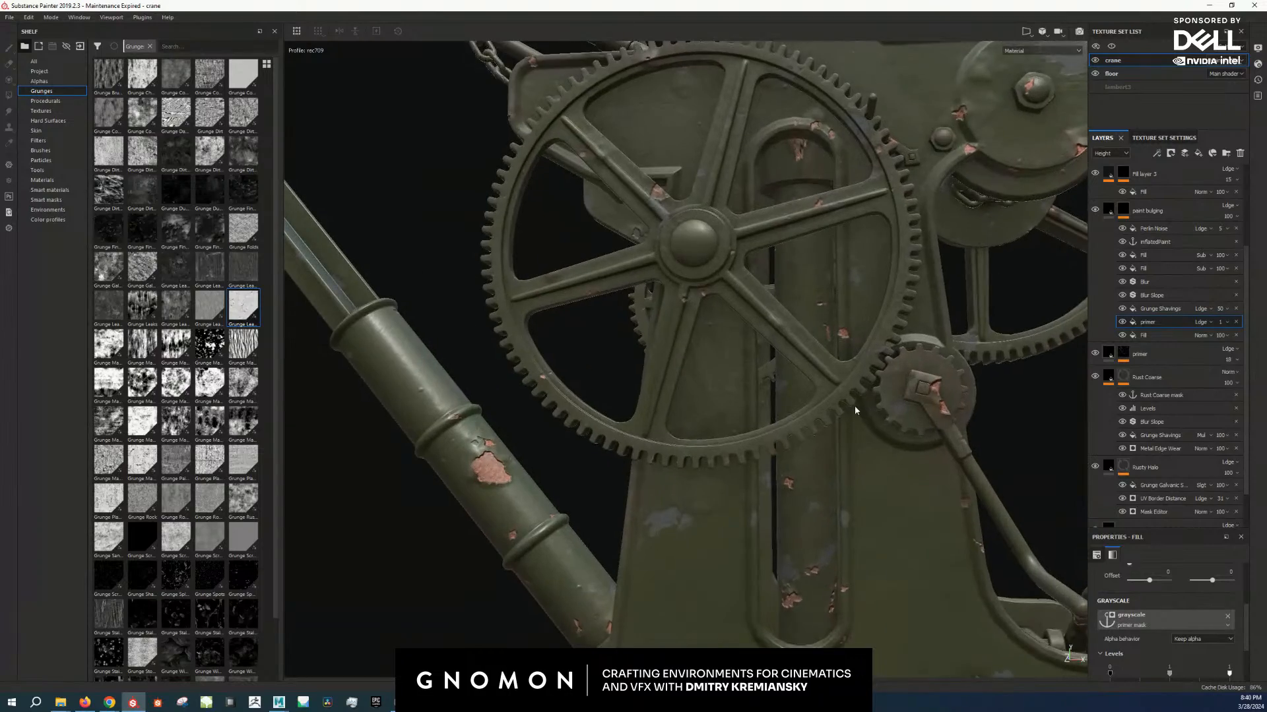
{"action": "left_click_drag", "start_coordinate": [854, 411], "coordinate": [874, 389], "text": "alt"}
{"action": "middle_click_drag", "start_coordinate": [875, 390], "coordinate": [855, 416], "text": "alt"}
{"action": "right_click_drag", "start_coordinate": [856, 417], "coordinate": [871, 367], "text": "alt"}
{"action": "left_click_drag", "start_coordinate": [871, 368], "coordinate": [897, 282], "text": "alt"}
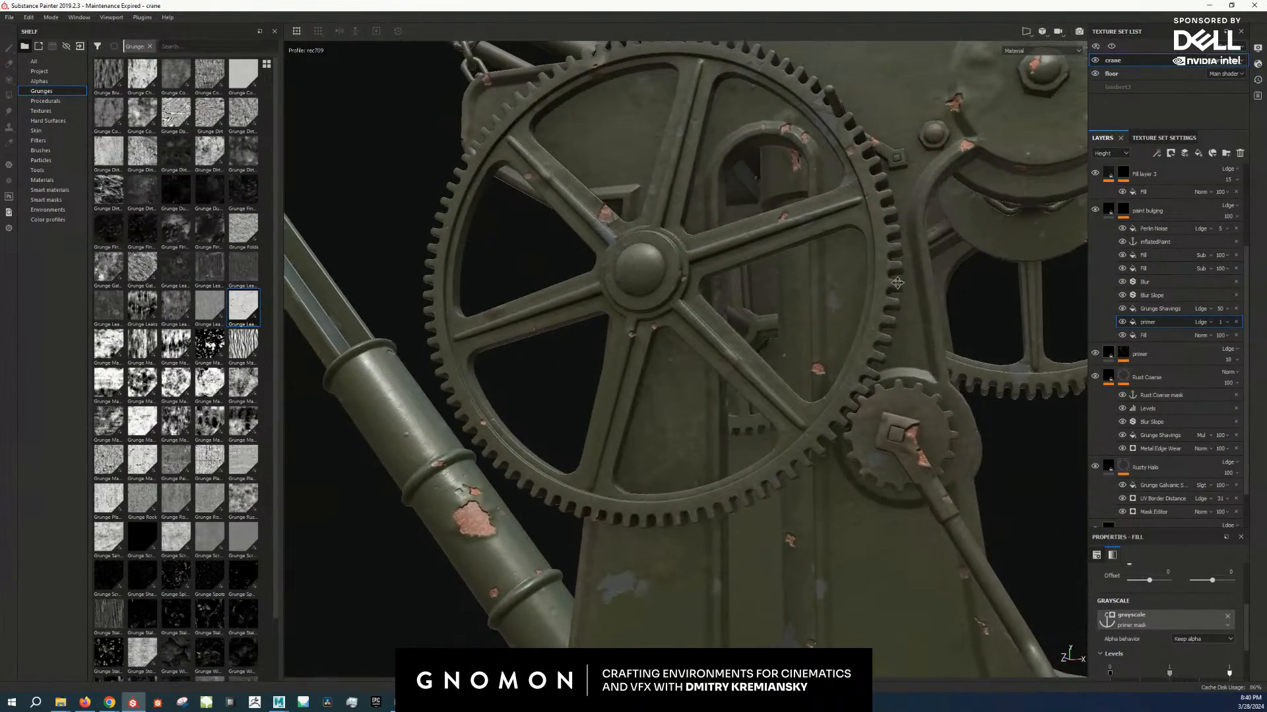
{"action": "middle_click_drag", "start_coordinate": [897, 282], "coordinate": [806, 409], "text": "alt"}
{"action": "right_click_drag", "start_coordinate": [806, 409], "coordinate": [850, 340], "text": "alt"}
{"action": "left_click_drag", "start_coordinate": [850, 340], "coordinate": [809, 354], "text": "alt"}
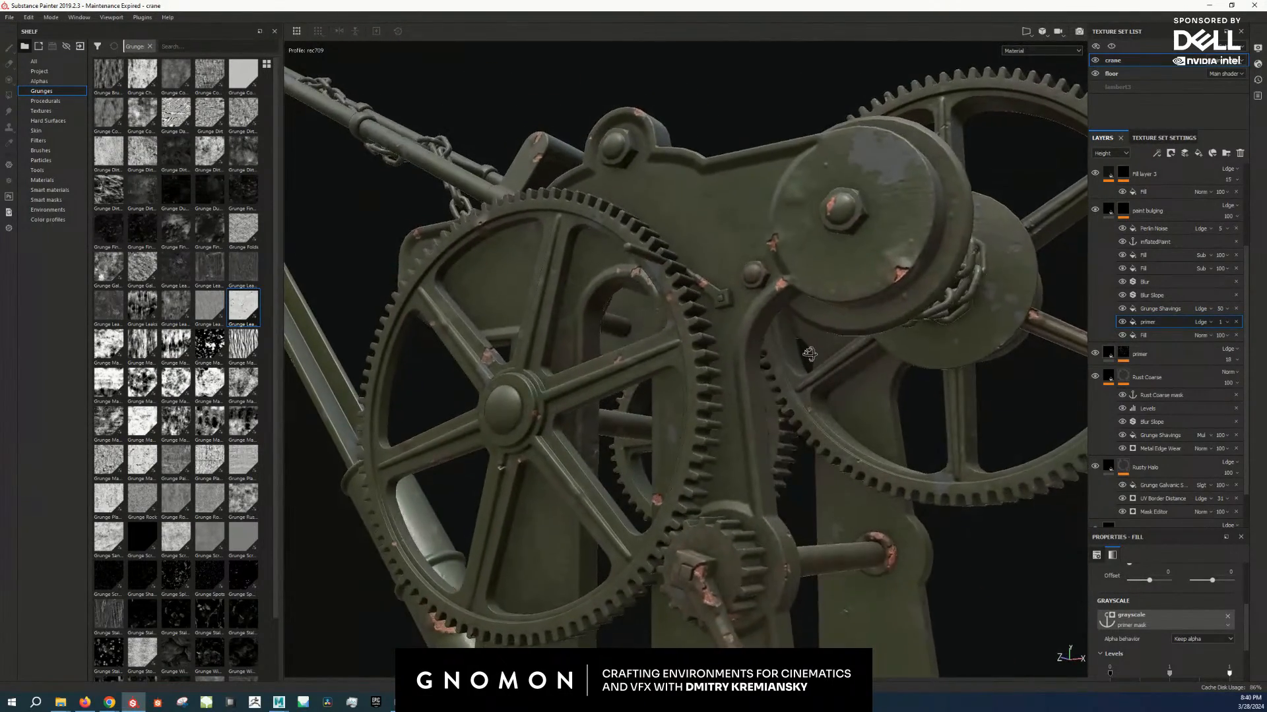
{"action": "middle_click_drag", "start_coordinate": [810, 354], "coordinate": [818, 422], "text": "alt"}
{"action": "left_click_drag", "start_coordinate": [818, 422], "coordinate": [848, 436], "text": "alt"}
{"action": "middle_click_drag", "start_coordinate": [849, 436], "coordinate": [825, 330], "text": "alt"}
{"action": "left_click_drag", "start_coordinate": [824, 330], "coordinate": [806, 347], "text": "alt"}
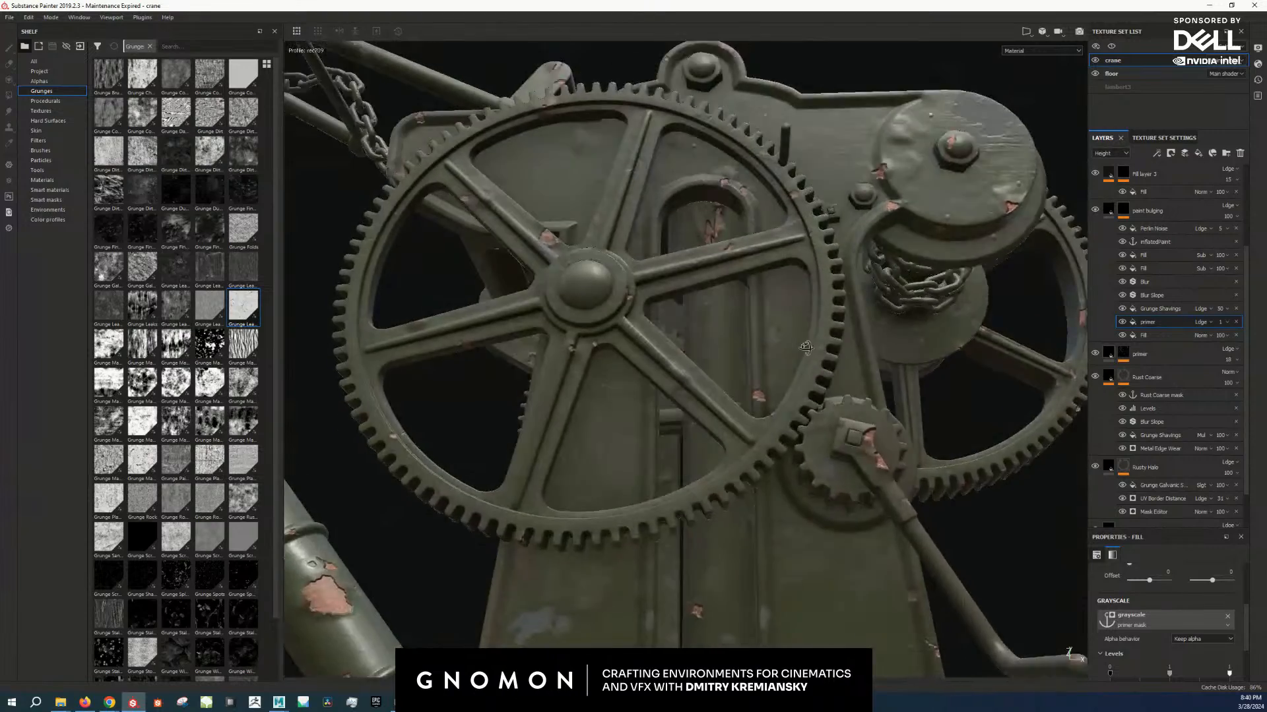
{"action": "right_click_drag", "start_coordinate": [806, 347], "coordinate": [768, 390], "text": "alt"}
{"action": "left_click_drag", "start_coordinate": [768, 389], "coordinate": [783, 359], "text": "alt"}
{"action": "left_click_drag", "start_coordinate": [593, 422], "coordinate": [622, 415], "text": "alt"}
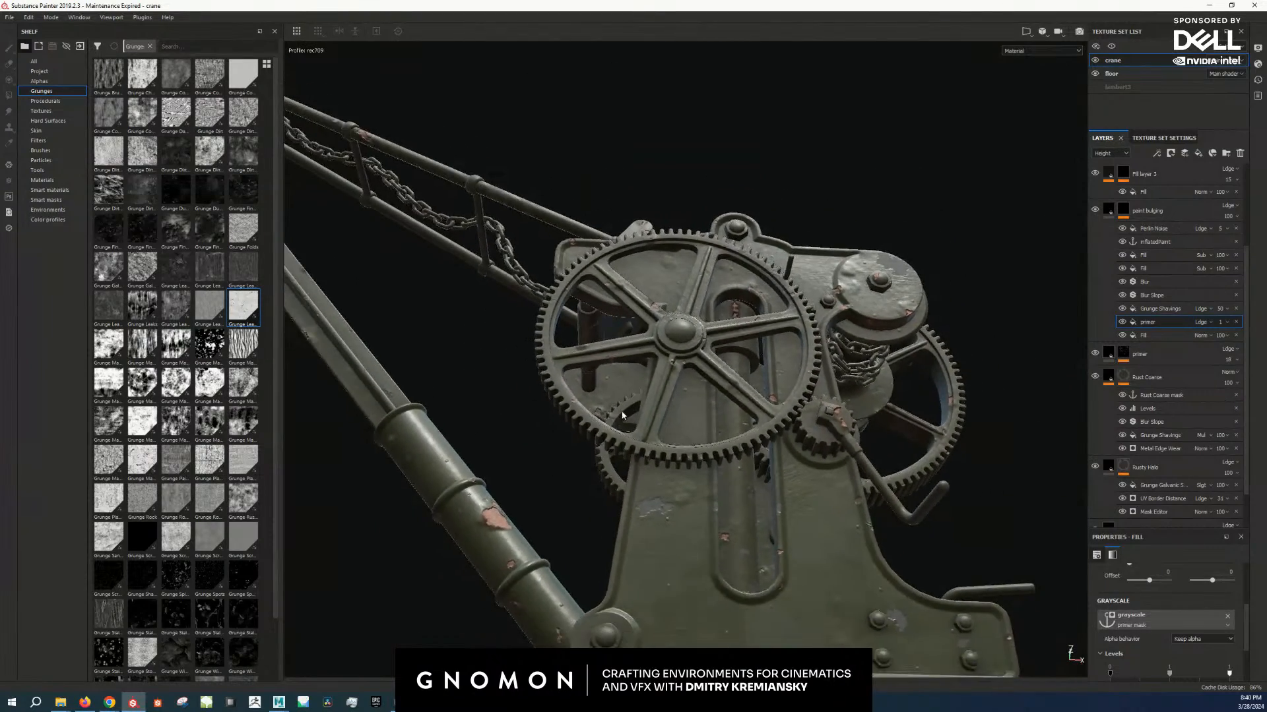
Step: Examine the primer chips and rust on the lower frame, bolts and base up close and from farther away
{"action": "right_click_drag", "start_coordinate": [622, 416], "coordinate": [577, 461], "text": "alt"}
{"action": "left_click_drag", "start_coordinate": [578, 462], "coordinate": [666, 560], "text": "alt"}
{"action": "middle_click_drag", "start_coordinate": [667, 561], "coordinate": [695, 520], "text": "alt"}
{"action": "right_click_drag", "start_coordinate": [695, 521], "coordinate": [917, 409], "text": "alt"}
{"action": "middle_click_drag", "start_coordinate": [917, 409], "coordinate": [773, 400], "text": "alt"}
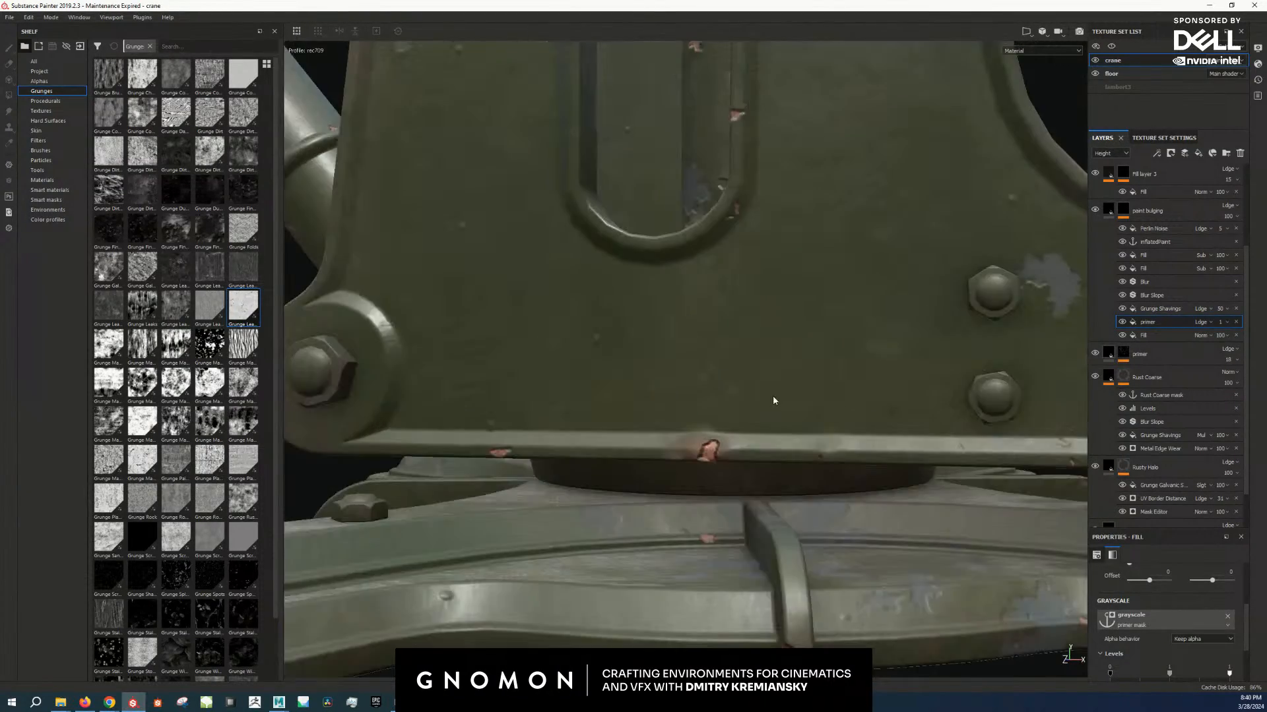
{"action": "left_click_drag", "start_coordinate": [773, 401], "coordinate": [809, 481], "text": "alt"}
{"action": "right_click_drag", "start_coordinate": [809, 481], "coordinate": [713, 403], "text": "alt"}
{"action": "left_click_drag", "start_coordinate": [712, 403], "coordinate": [806, 389], "text": "alt"}
{"action": "middle_click_drag", "start_coordinate": [806, 389], "coordinate": [791, 446], "text": "alt"}
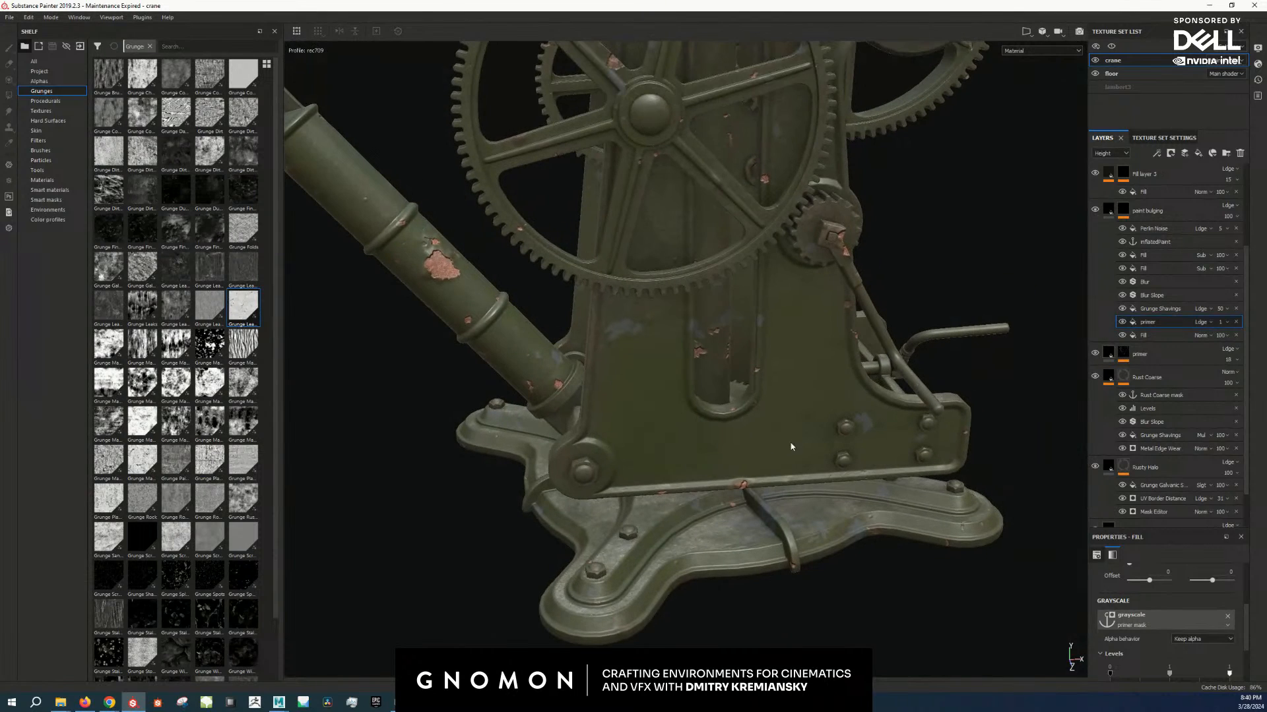
Step: Examine the worn paint on the crane's frame, gear wheels and base from farther away and from other angles
{"action": "left_click", "coordinate": [1202, 177]}
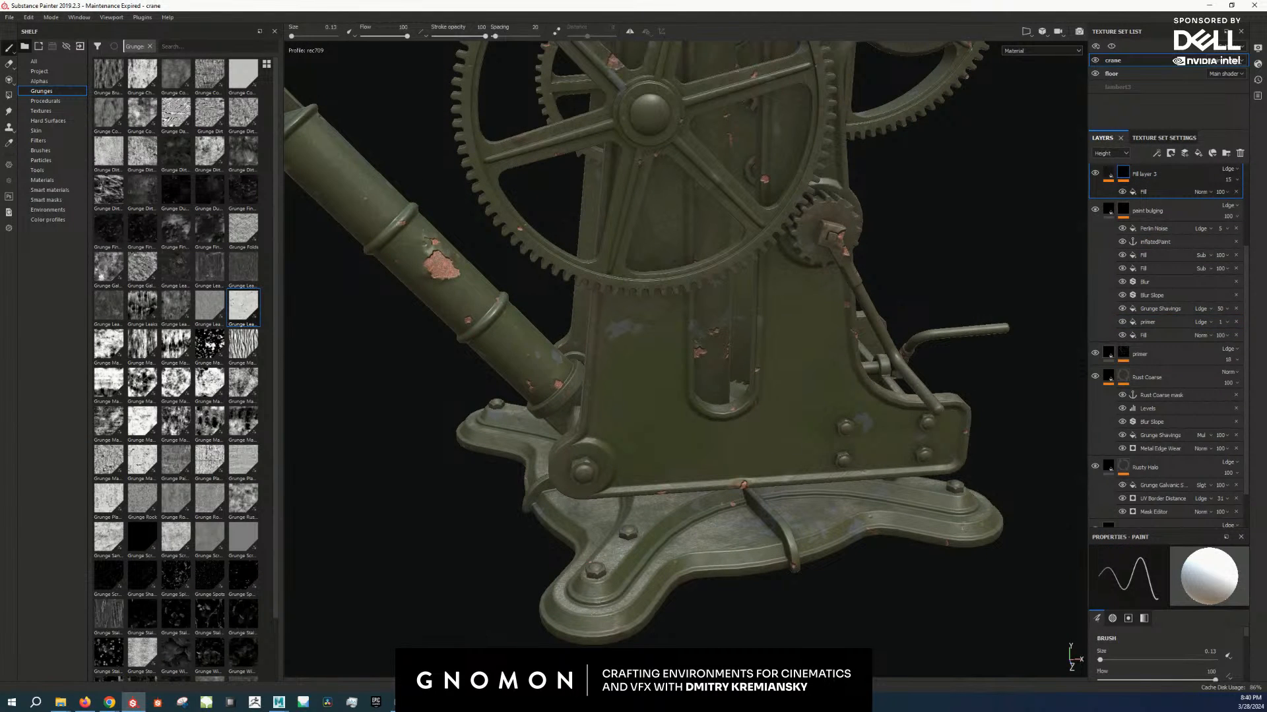
{"action": "scroll", "coordinate": [1202, 385], "scroll_direction": "down", "scroll_amount": 1}
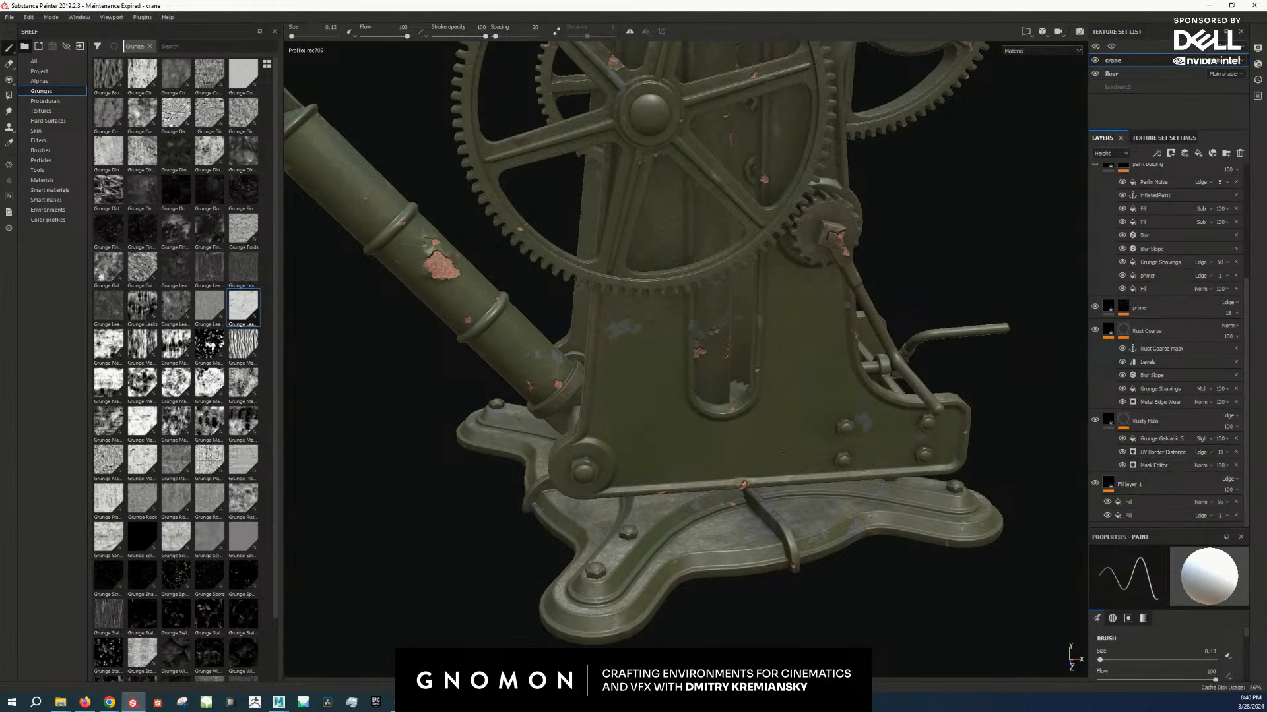
{"action": "right_click_drag", "start_coordinate": [783, 454], "coordinate": [700, 417], "text": "alt"}
{"action": "left_click_drag", "start_coordinate": [699, 417], "coordinate": [670, 349], "text": "alt"}
{"action": "right_click_drag", "start_coordinate": [670, 350], "coordinate": [792, 422], "text": "alt"}
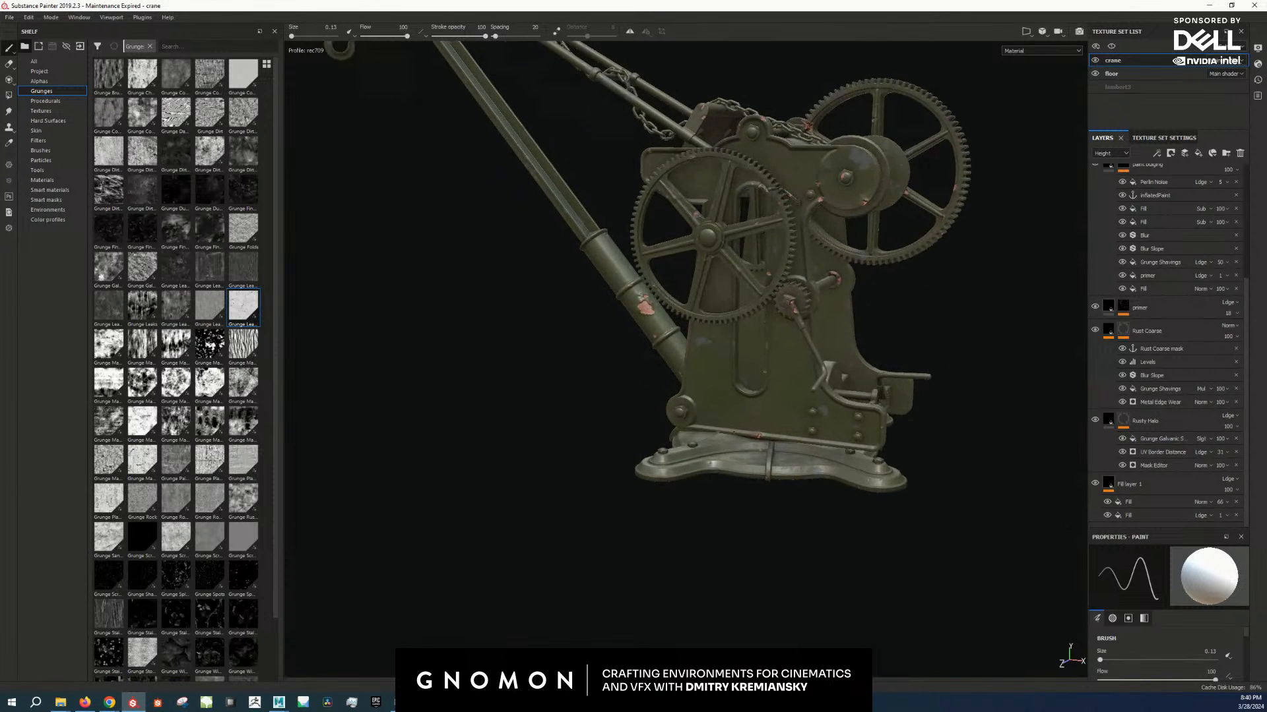
{"action": "left_click_drag", "start_coordinate": [792, 422], "coordinate": [799, 402], "text": "alt"}
{"action": "middle_click_drag", "start_coordinate": [799, 402], "coordinate": [801, 457], "text": "alt"}
{"action": "scroll", "coordinate": [820, 466], "scroll_direction": "up", "scroll_amount": 5}
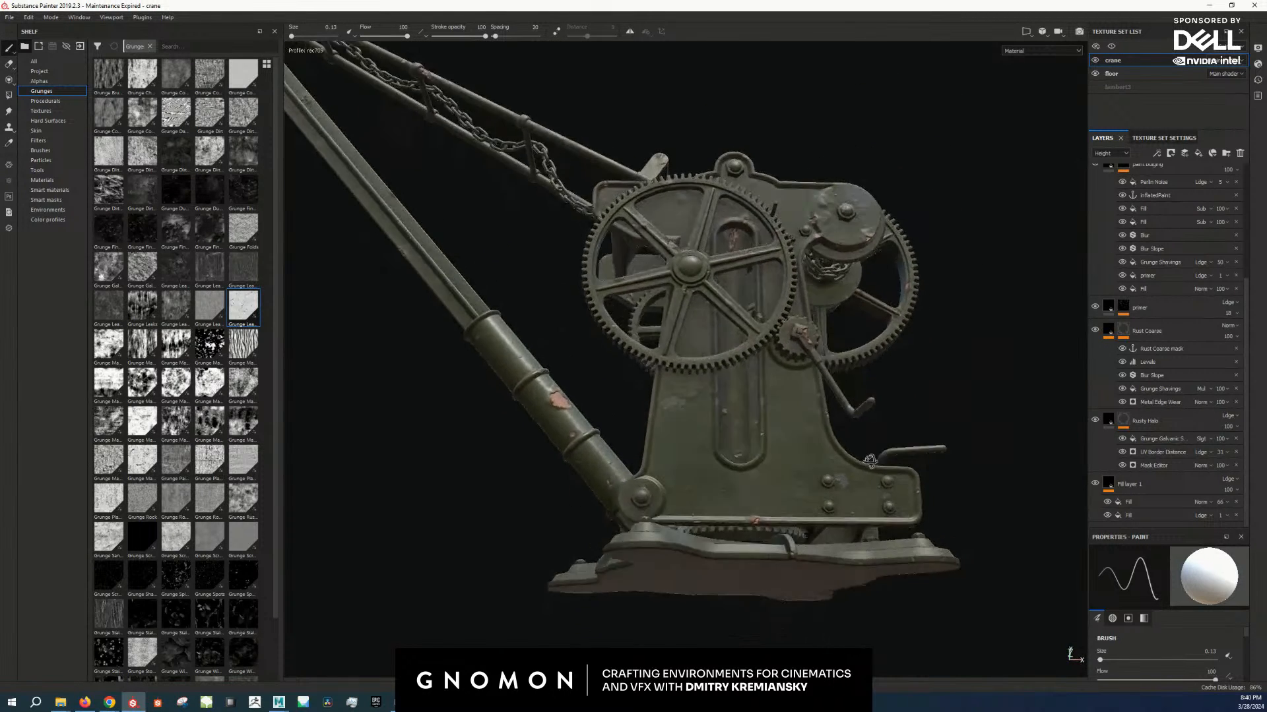
Step: Add a new fill layer directly above Fill layer 1, temporarily hide it and bring the whole crane into view
{"action": "left_click", "coordinate": [1172, 486]}
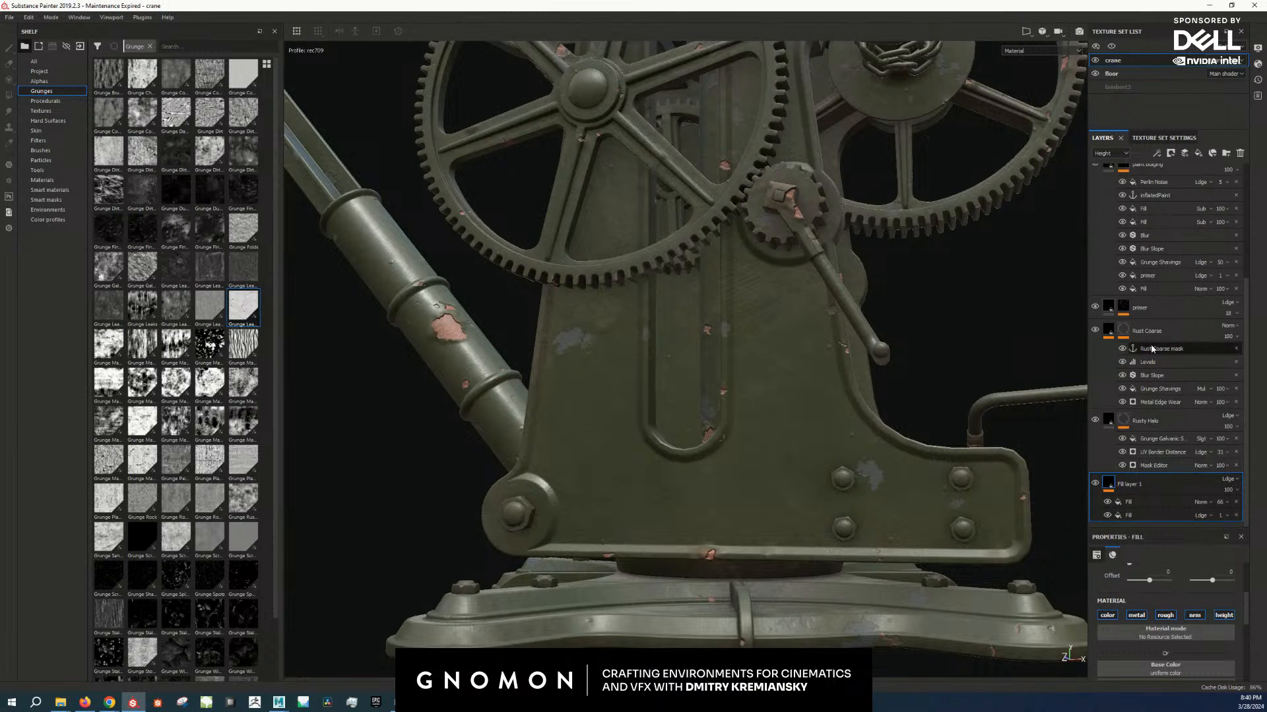
{"action": "left_click", "coordinate": [1198, 153]}
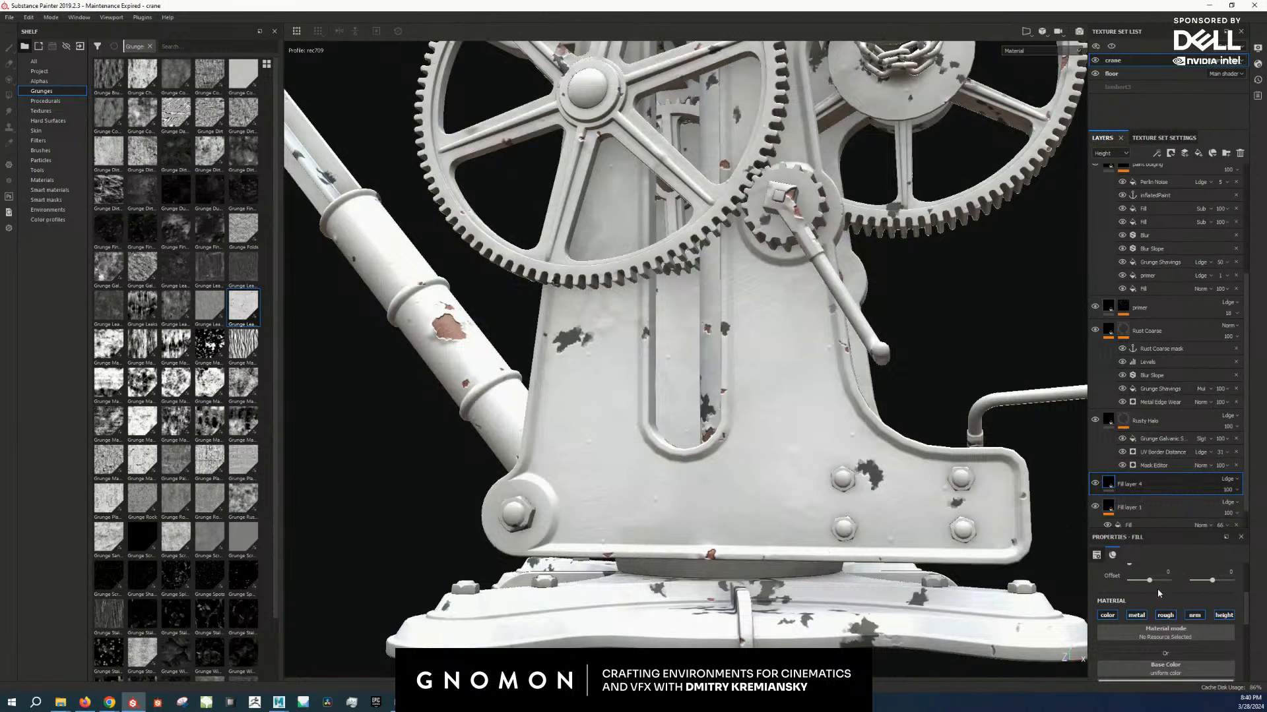
{"action": "left_click", "coordinate": [1095, 483]}
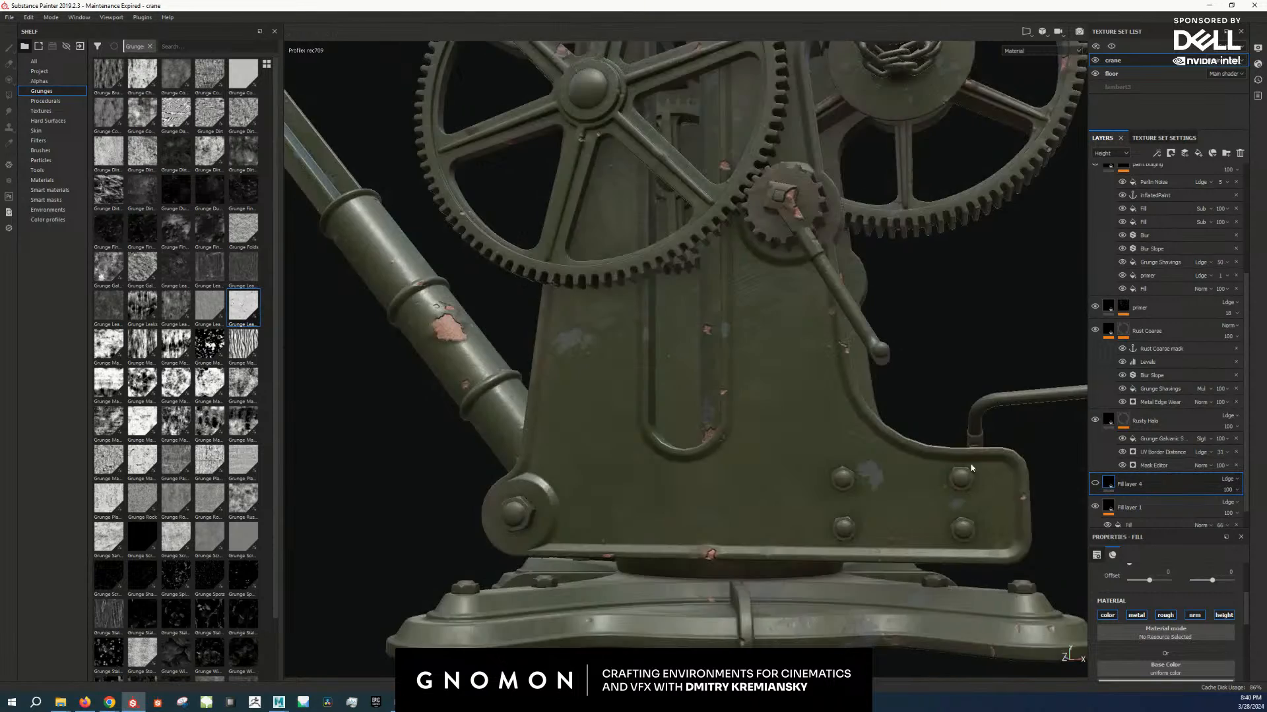
{"action": "scroll", "coordinate": [879, 415], "scroll_direction": "down", "scroll_amount": 6}
{"action": "scroll", "coordinate": [879, 413], "scroll_direction": "up", "scroll_amount": 3}
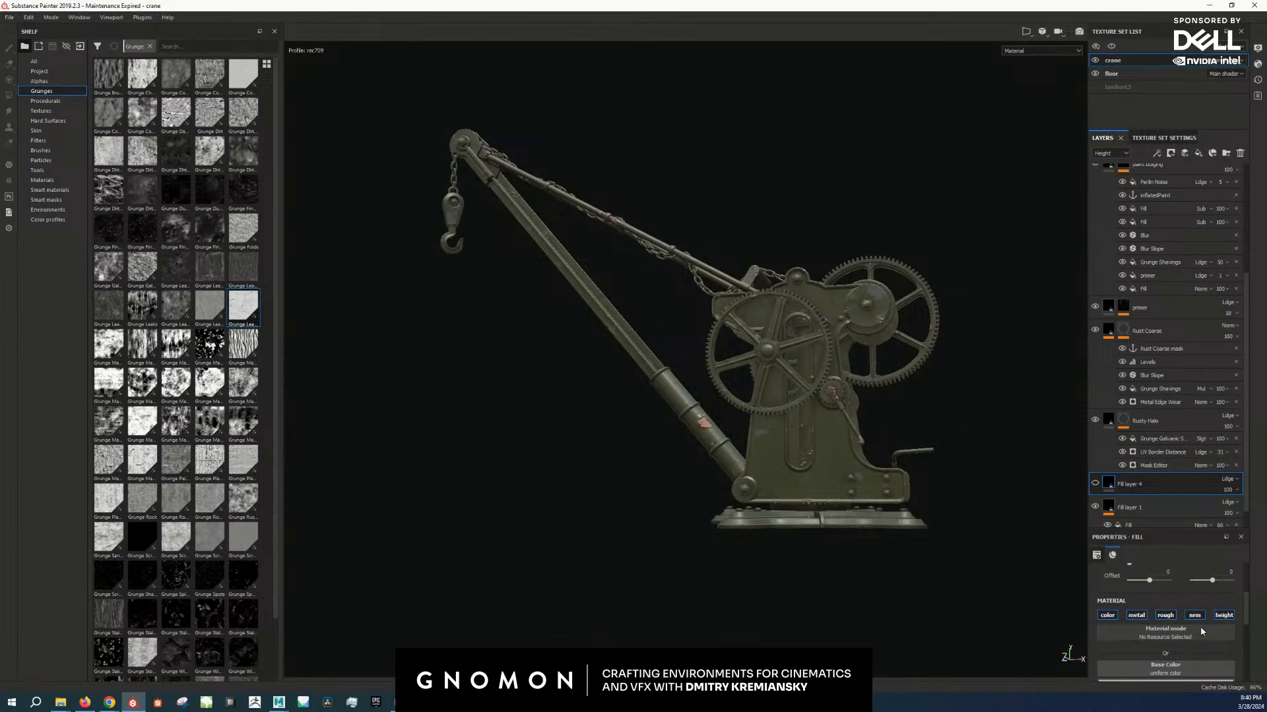
Step: Search the resources for "grad" and assign Gradient Linear 1 as the new fill layer's base color, with only the color channel enabled
{"action": "scroll", "coordinate": [1169, 651], "scroll_direction": "down", "scroll_amount": 1}
{"action": "left_click", "coordinate": [1169, 651]}
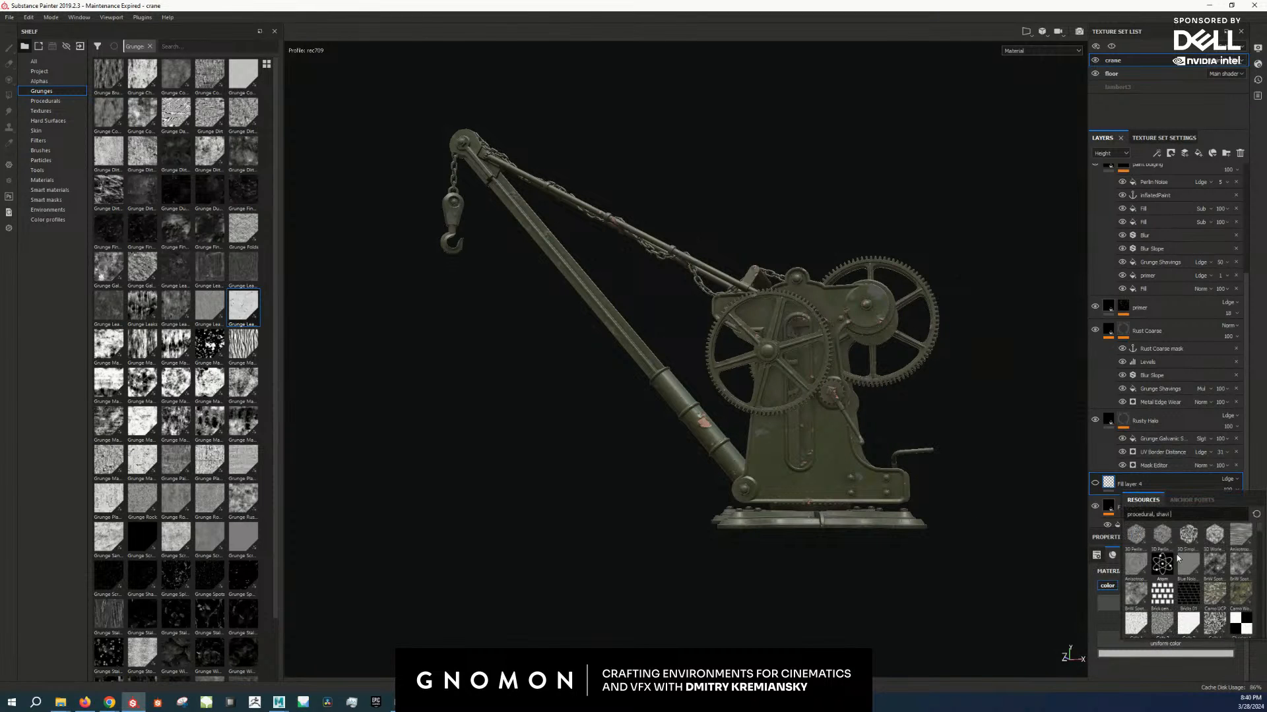
{"action": "double_click", "coordinate": [1161, 515]}
{"action": "type", "text": "grad"}
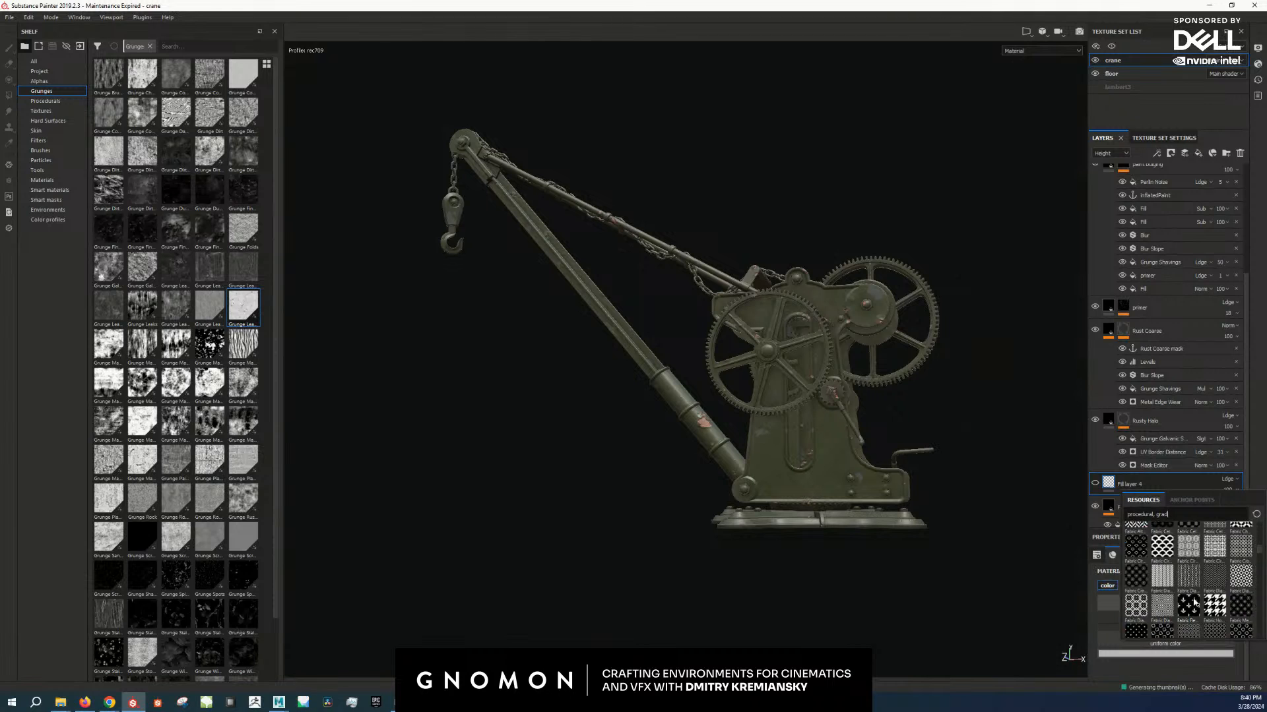
{"action": "left_click", "coordinate": [1148, 620]}
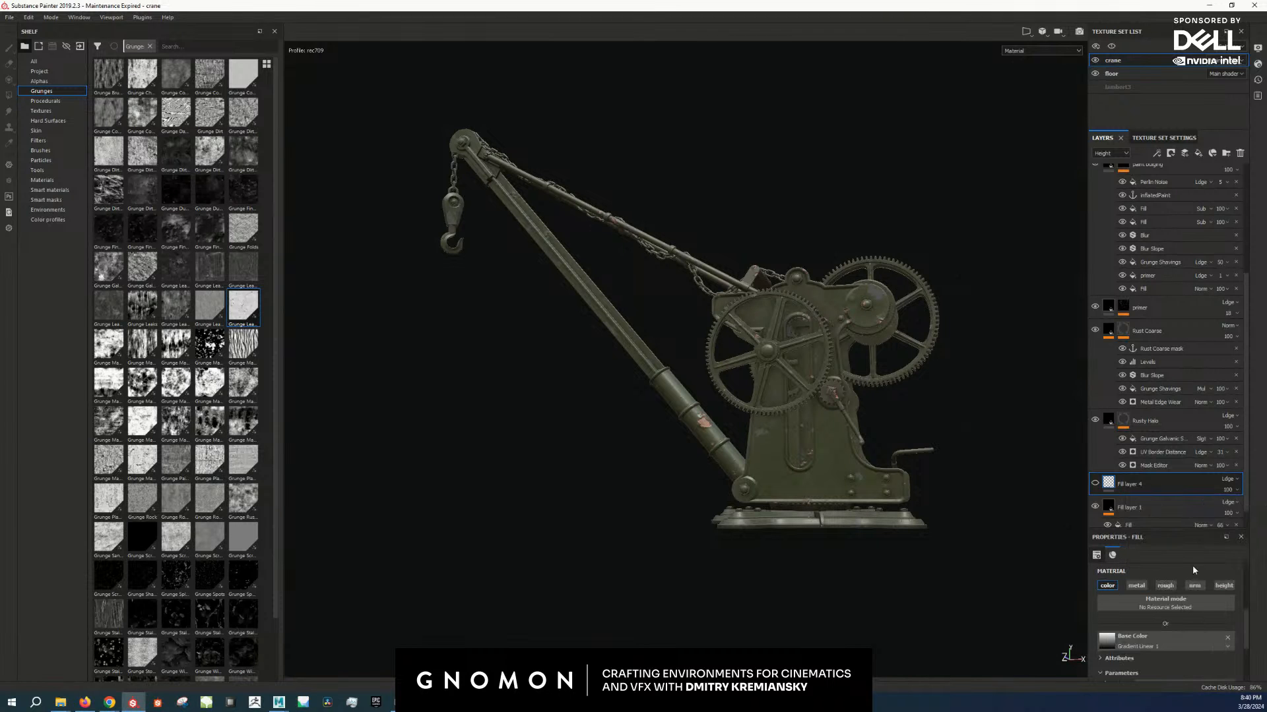
Step: Try planar projection on the gradient fill layer, undo it and look over the gradient on the crane
{"action": "scroll", "coordinate": [1181, 620], "scroll_direction": "up", "scroll_amount": 5}
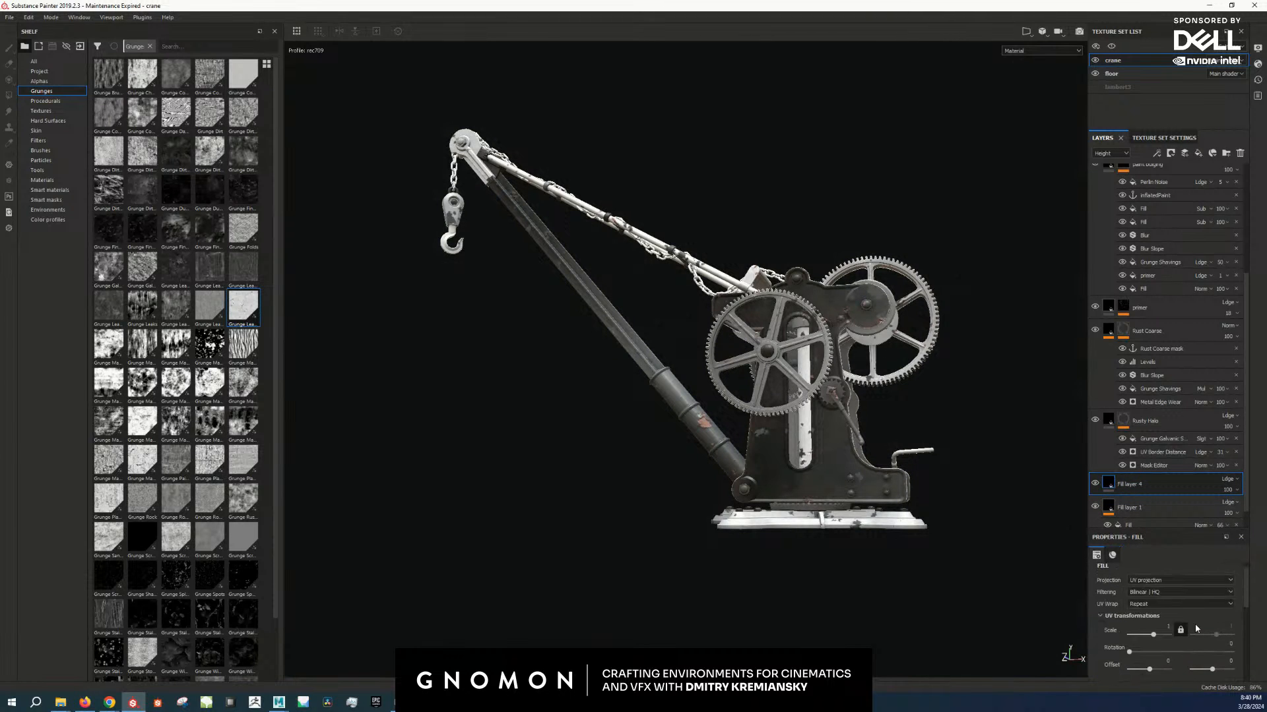
{"action": "left_click", "coordinate": [1158, 581]}
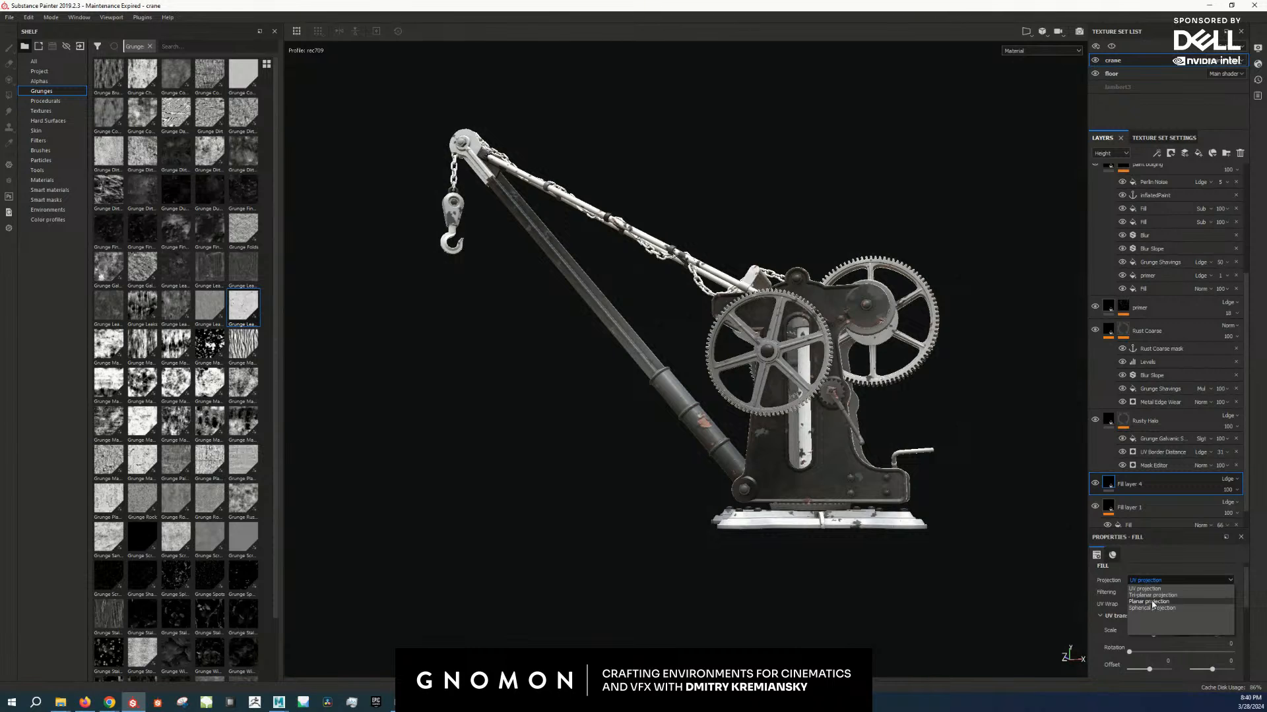
{"action": "left_click", "coordinate": [1152, 602]}
{"action": "key", "text": "ctrl+z"}
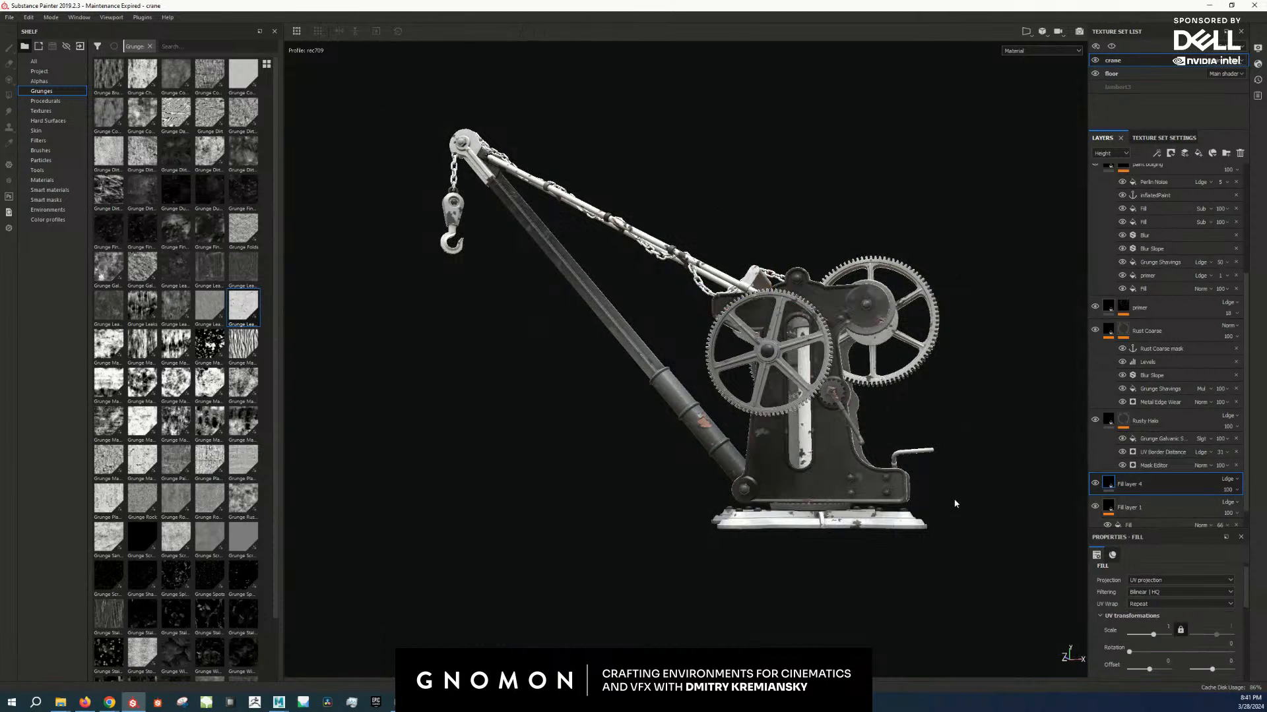
{"action": "left_click_drag", "start_coordinate": [937, 491], "coordinate": [943, 499], "text": "alt"}
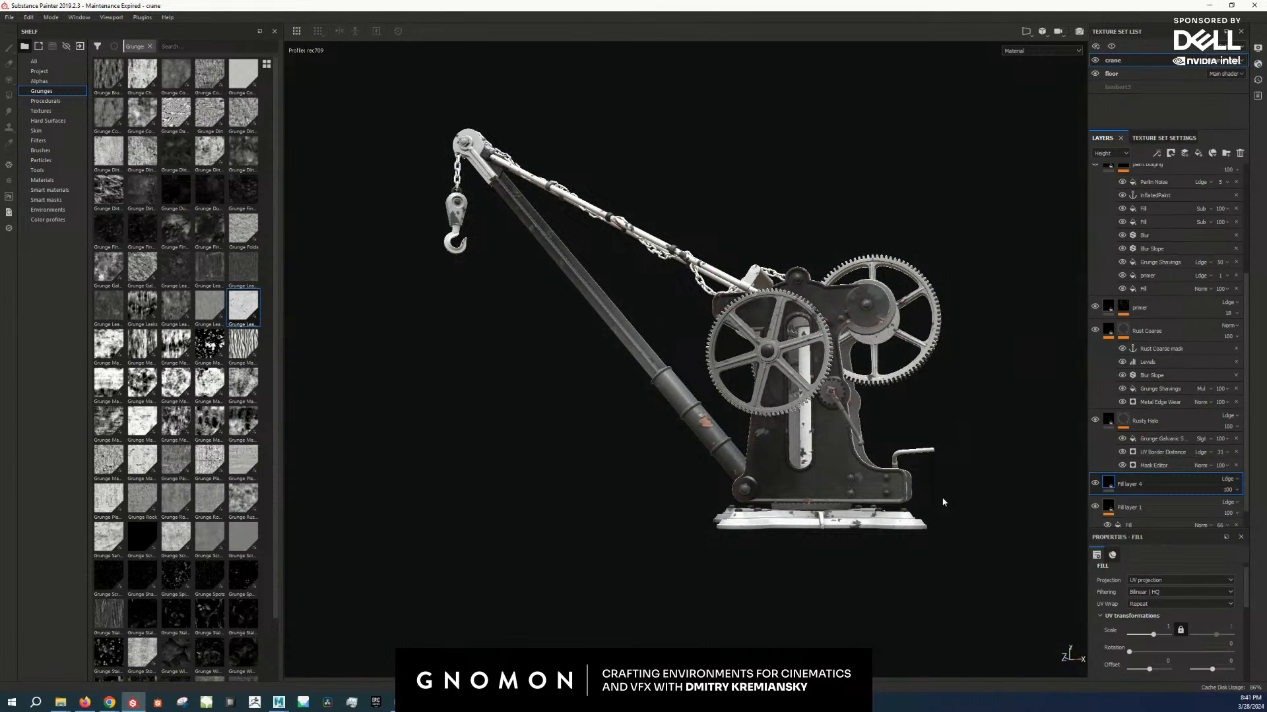
{"action": "left_click_drag", "start_coordinate": [795, 387], "coordinate": [853, 402], "text": "alt"}
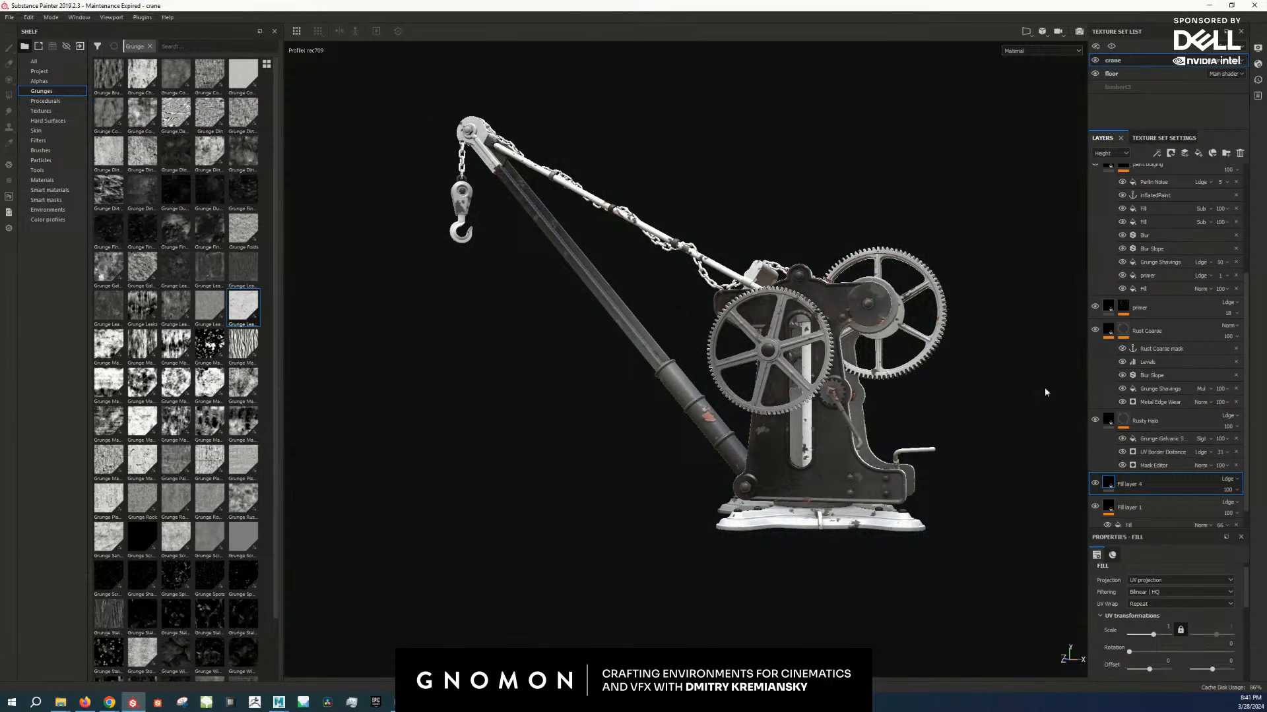
{"action": "scroll", "coordinate": [1152, 624], "scroll_direction": "down", "scroll_amount": 5}
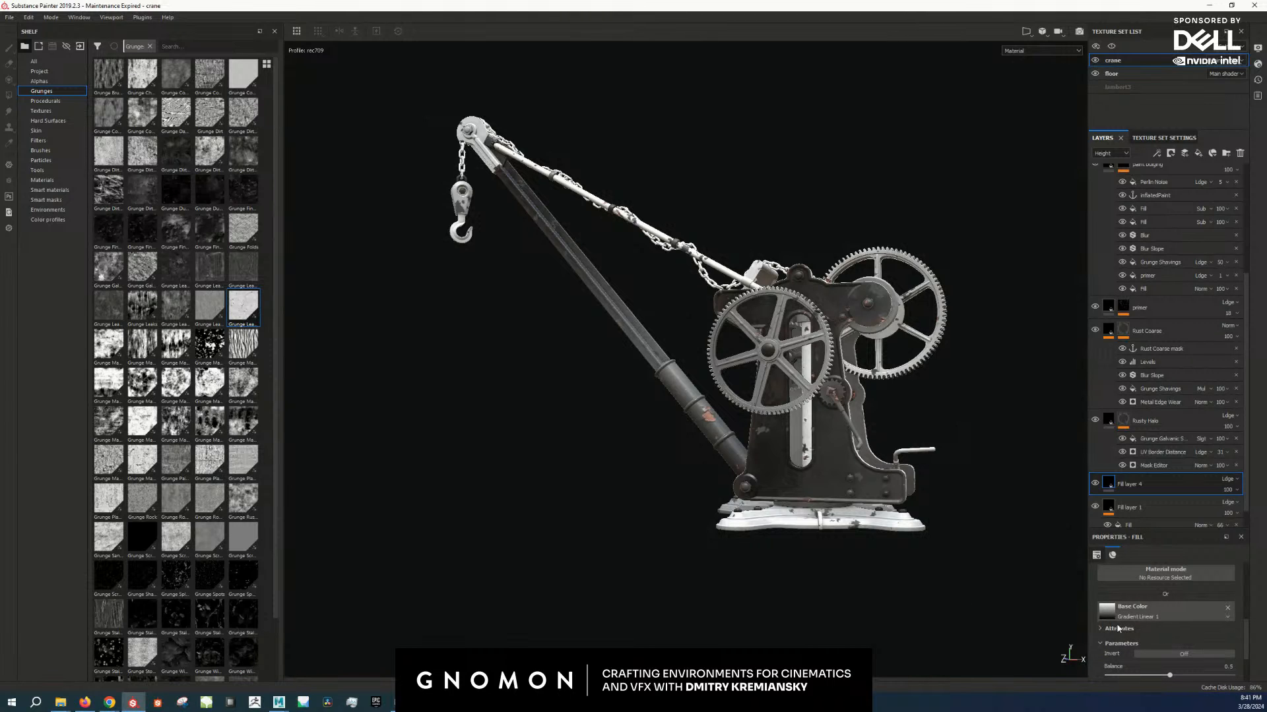
Step: Try Gradient Linear 3 as the fill layer's base color and view the crane's base color channel alone
{"action": "left_click", "coordinate": [1162, 618]}
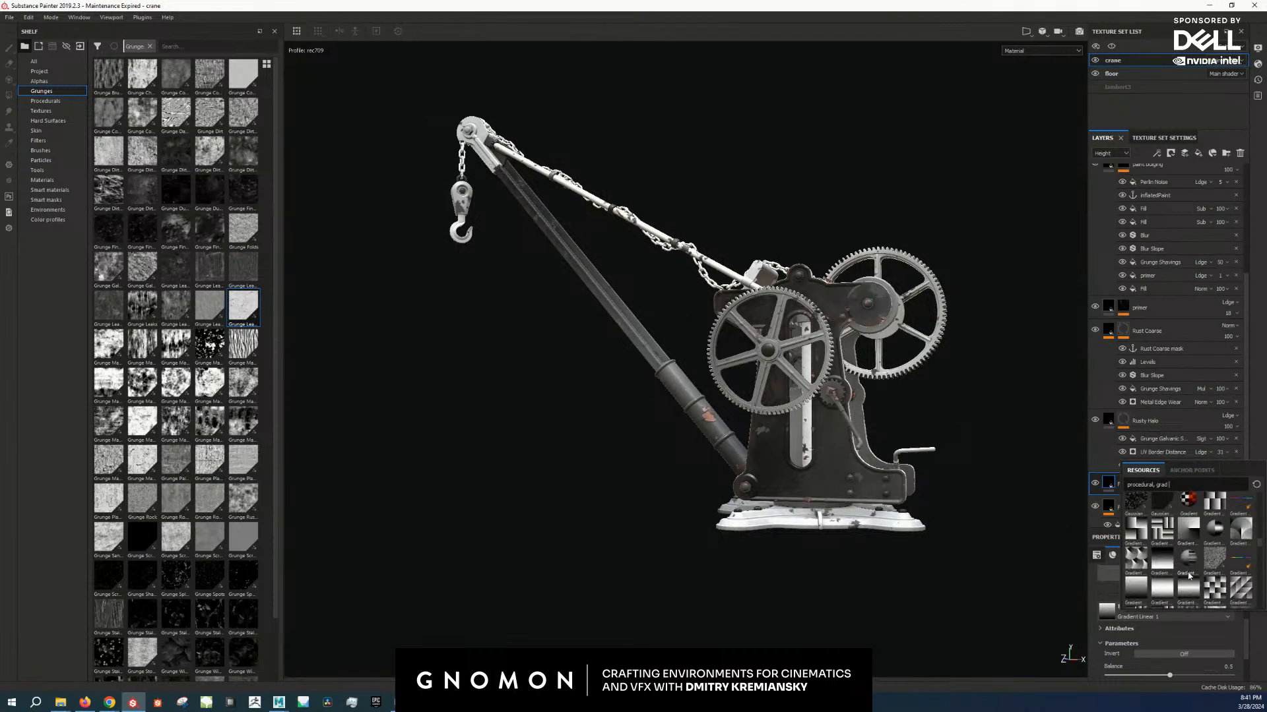
{"action": "left_click", "coordinate": [1185, 589]}
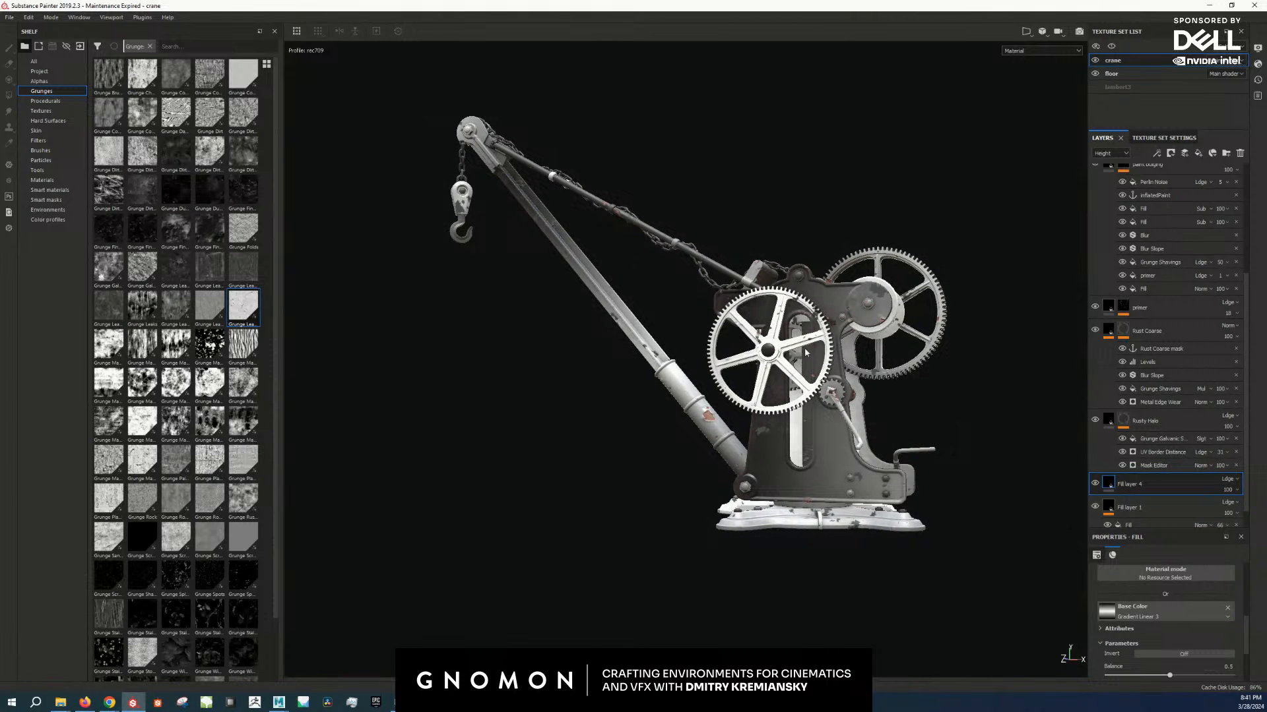
{"action": "key", "text": "c"}
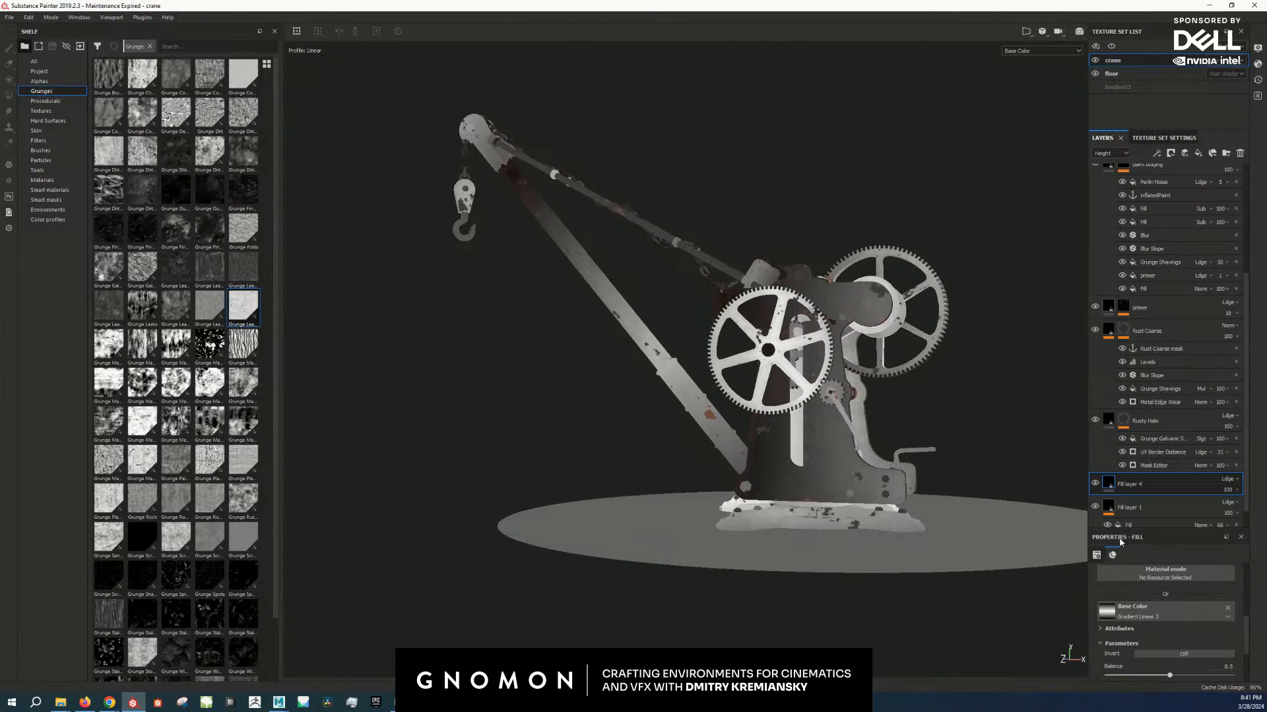
Step: Assign Gradient Linear 1 to the fill layer's base color again
{"action": "left_click", "coordinate": [1174, 612]}
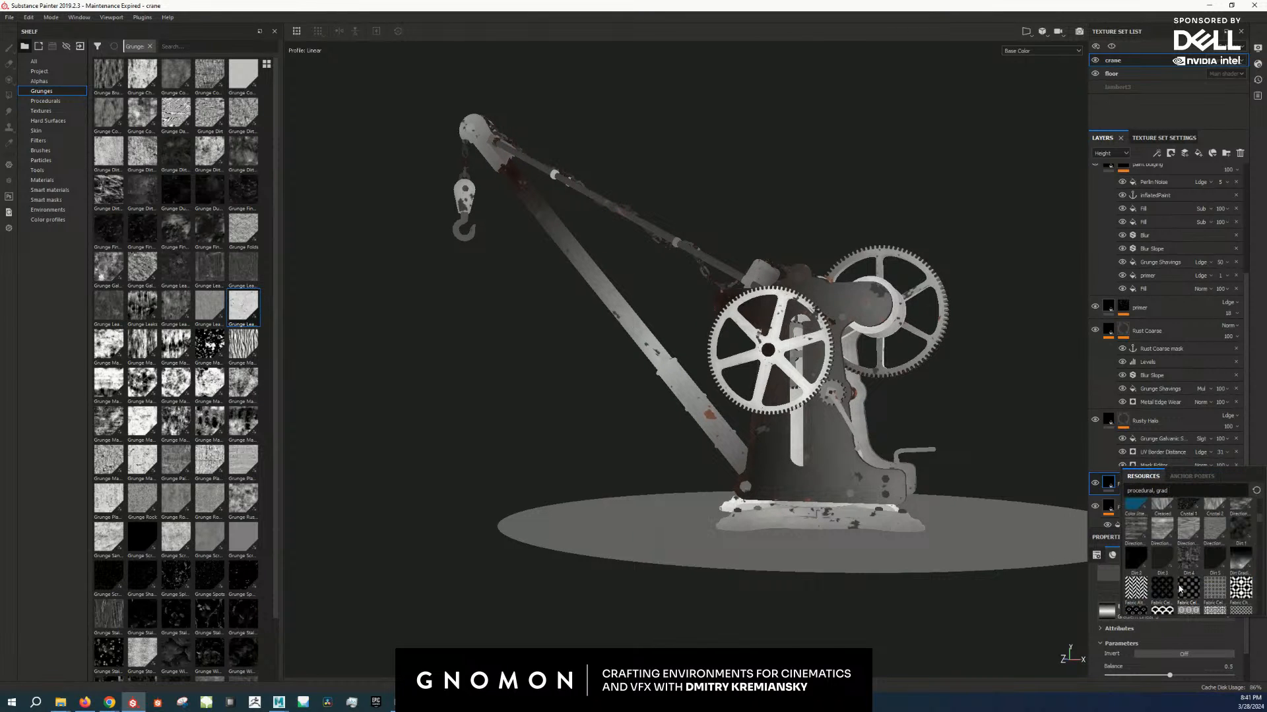
{"action": "scroll", "coordinate": [1179, 588], "scroll_direction": "down", "scroll_amount": 5}
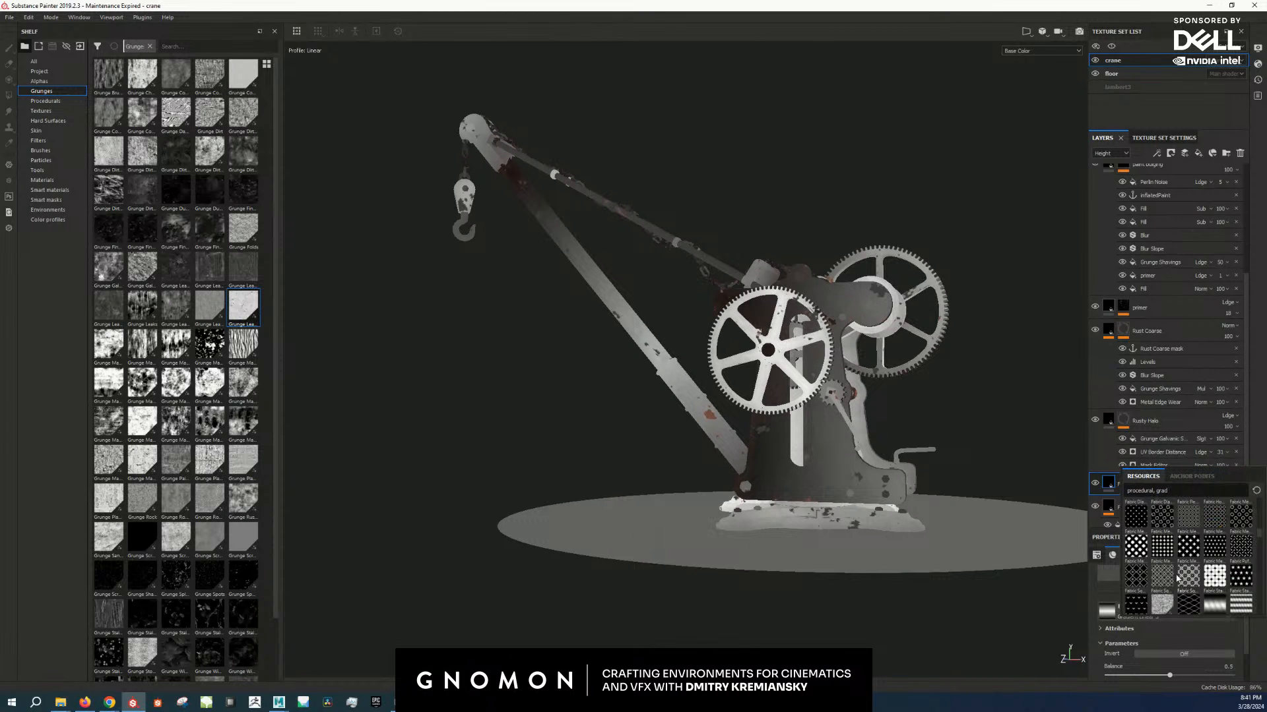
{"action": "scroll", "coordinate": [1174, 588], "scroll_direction": "down", "scroll_amount": 2}
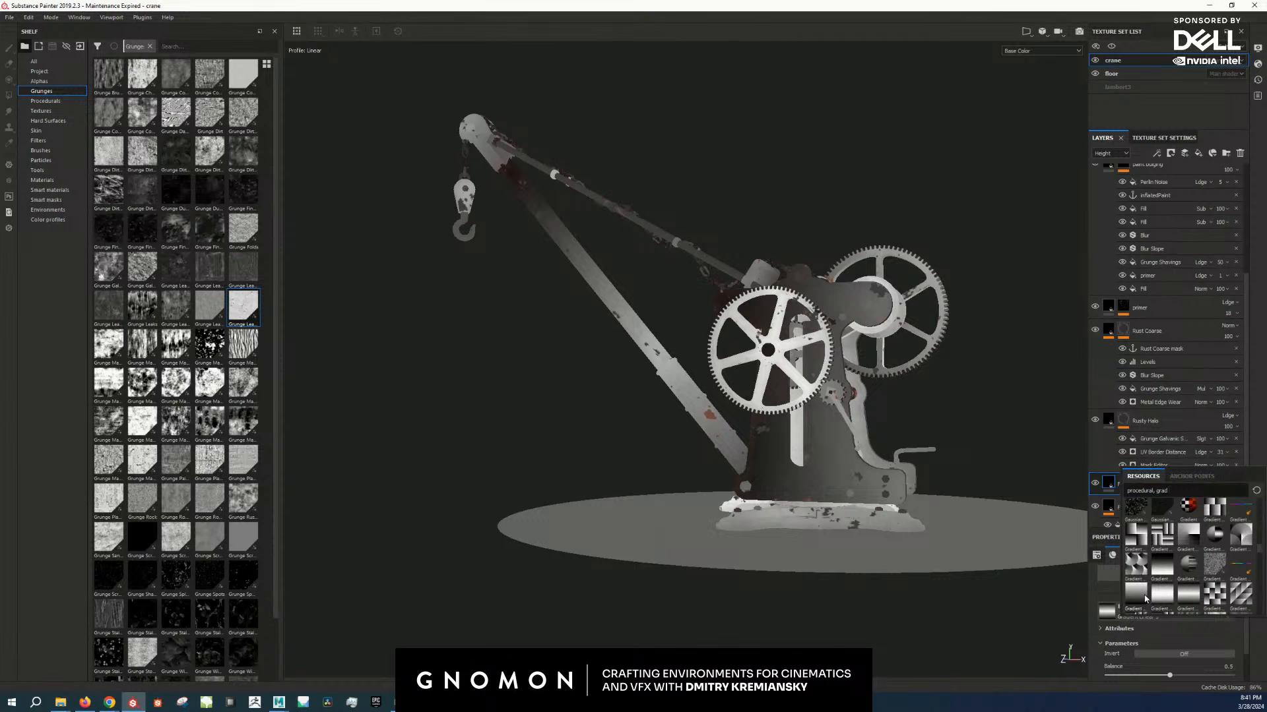
{"action": "left_click", "coordinate": [1146, 599]}
Step: Set the gradient layer's projection to Planar projection, lower it along the vertical axis and hide the manipulator
{"action": "scroll", "coordinate": [1205, 656], "scroll_direction": "down", "scroll_amount": 5}
{"action": "left_click", "coordinate": [1161, 581]}
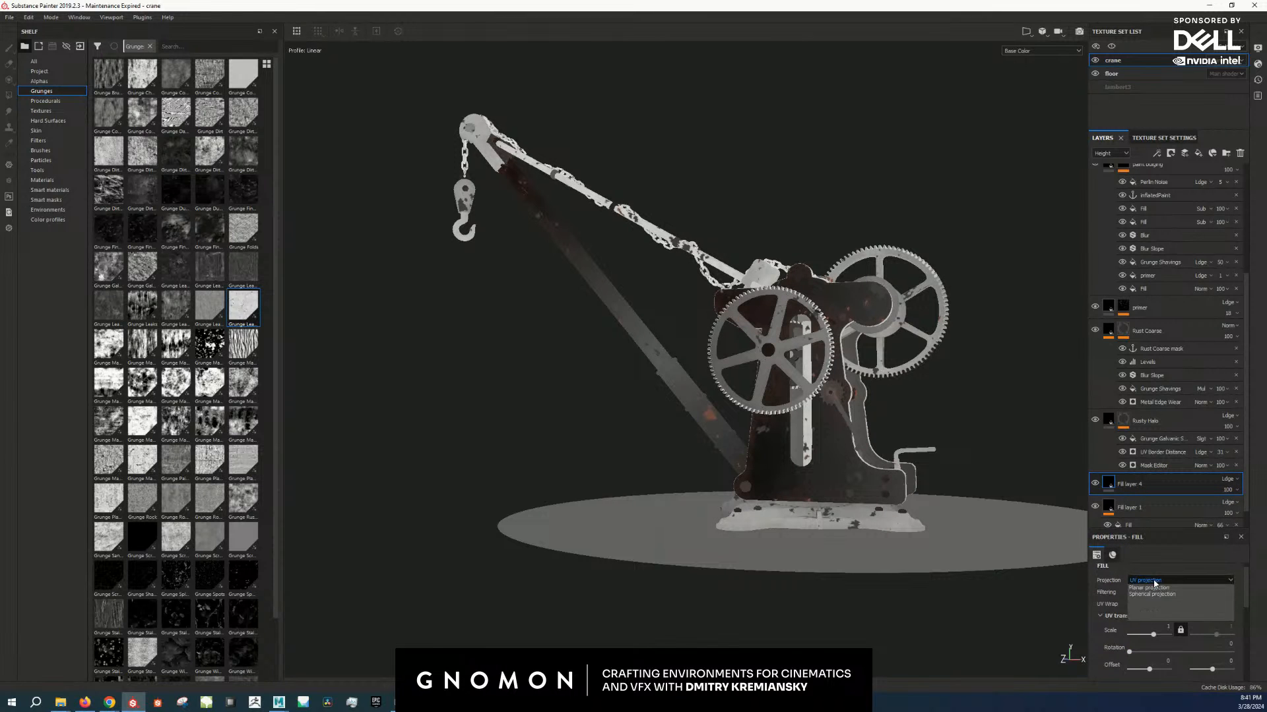
{"action": "left_click", "coordinate": [1151, 602]}
{"action": "scroll", "coordinate": [785, 283], "scroll_direction": "down", "scroll_amount": 3}
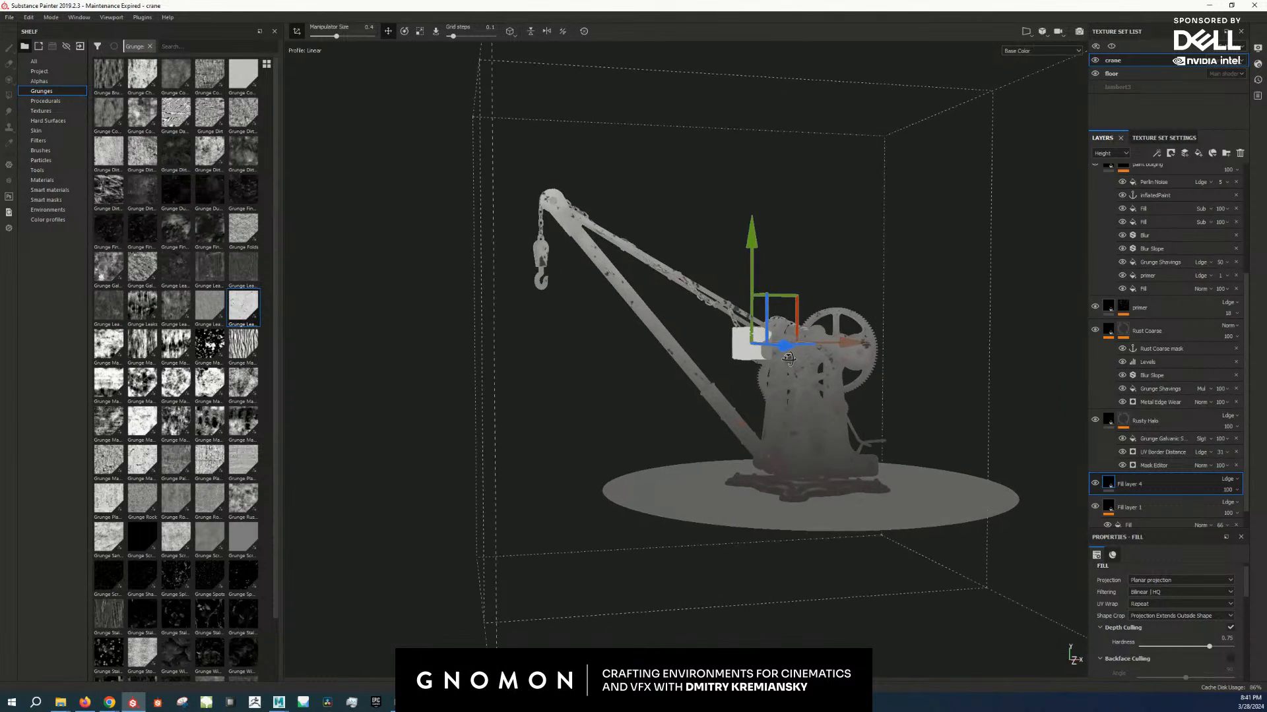
{"action": "left_click_drag", "start_coordinate": [753, 290], "coordinate": [753, 337]}
{"action": "key", "text": "q"}
{"action": "scroll", "coordinate": [792, 376], "scroll_direction": "up", "scroll_amount": 3}
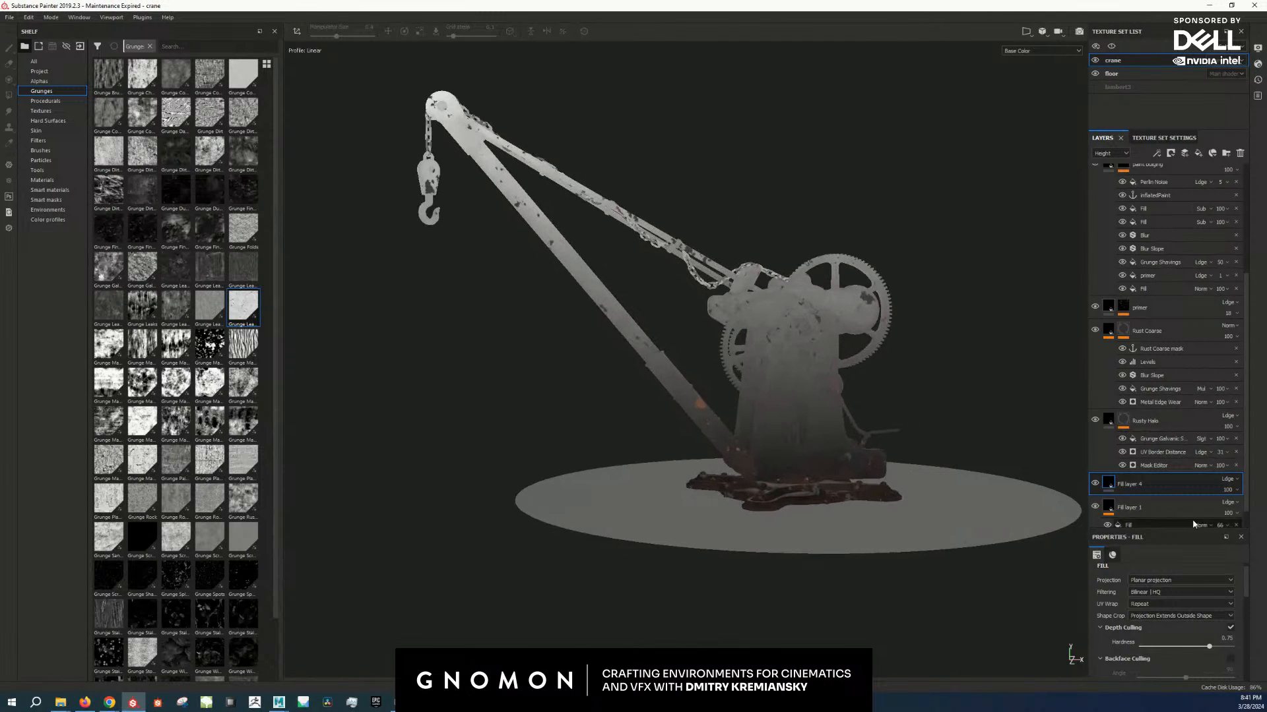
Step: Switch the layer stack to the Base Color channel and set the gradient layer to Soft light blending at 24 opacity
{"action": "left_click", "coordinate": [1229, 483]}
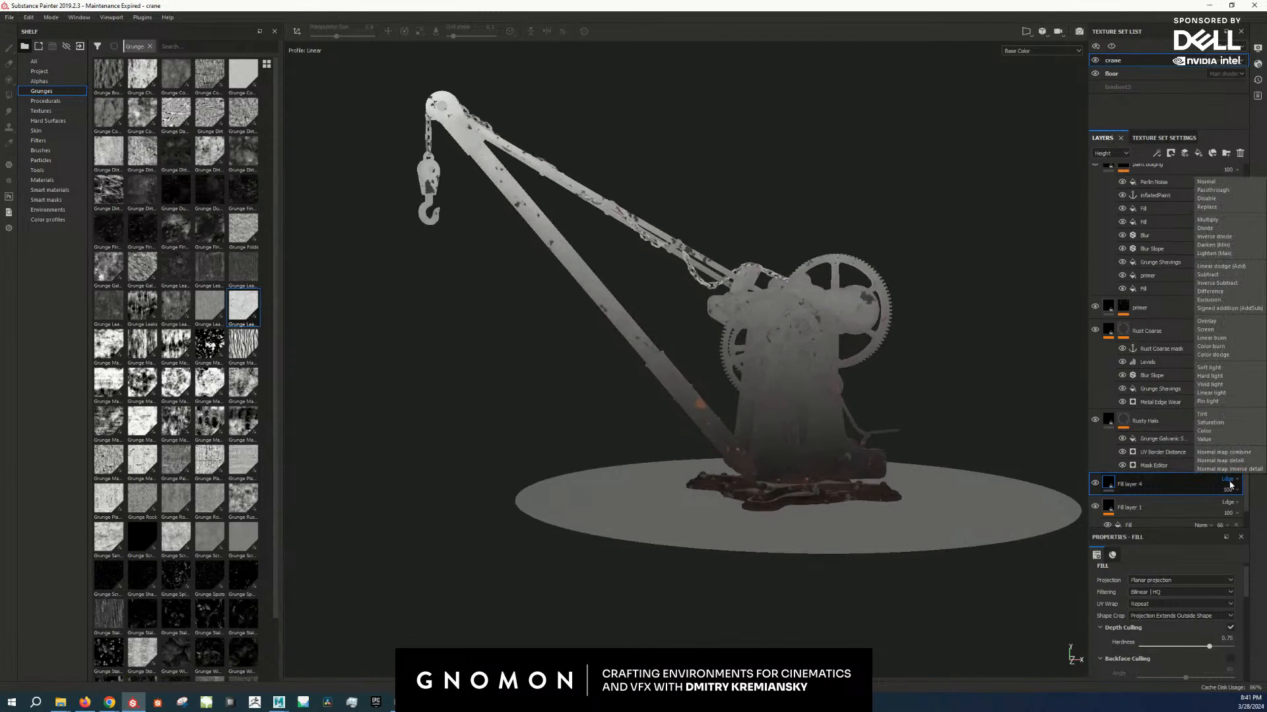
{"action": "left_click", "coordinate": [1117, 153]}
{"action": "left_click", "coordinate": [1108, 163]}
{"action": "left_click", "coordinate": [1229, 479]}
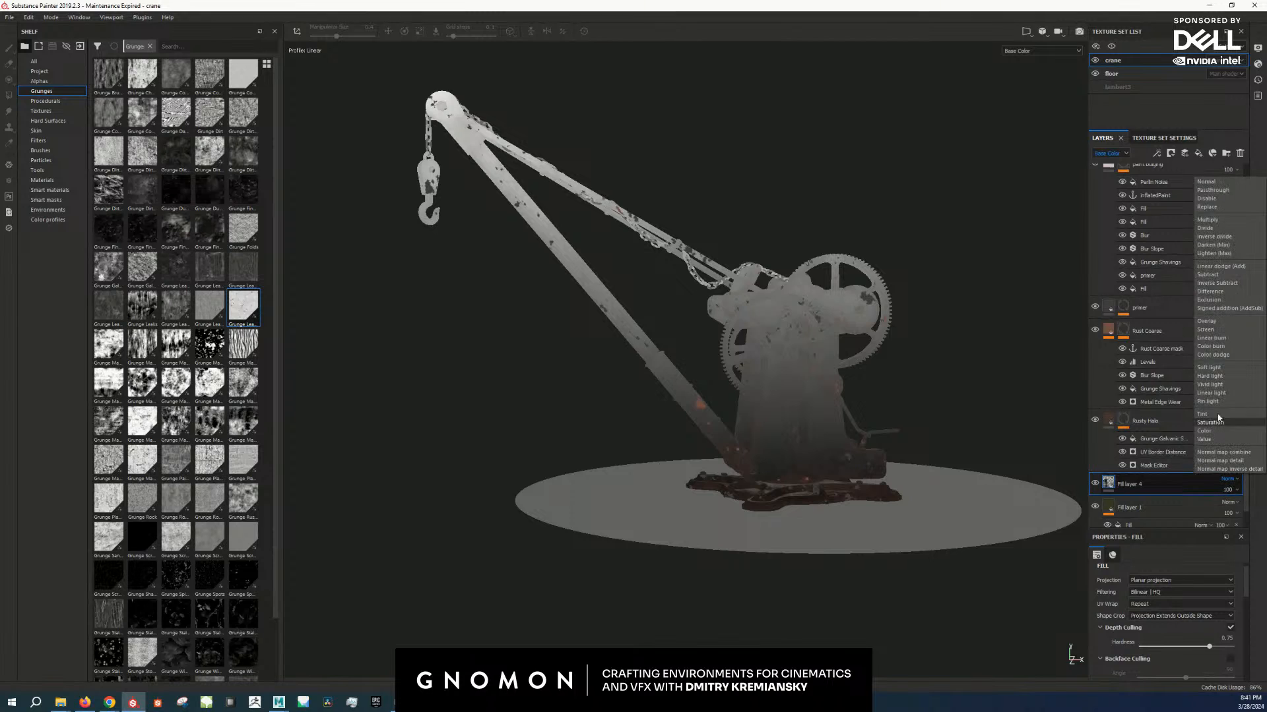
{"action": "left_click", "coordinate": [1210, 367]}
{"action": "left_click", "coordinate": [1229, 490]}
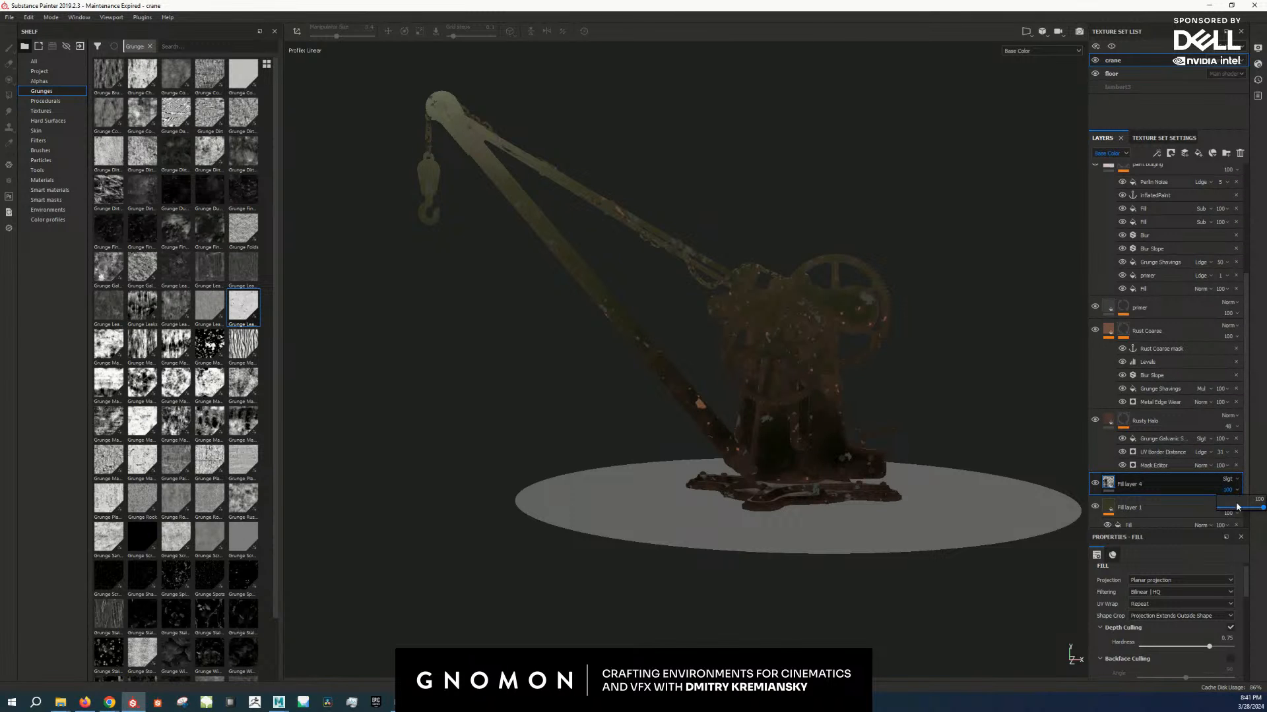
{"action": "left_click_drag", "start_coordinate": [1237, 507], "coordinate": [1233, 508]}
Step: Check the subtle gradient on the whole crane in the full material view from several angles
{"action": "left_click_drag", "start_coordinate": [878, 474], "coordinate": [844, 506], "text": "alt"}
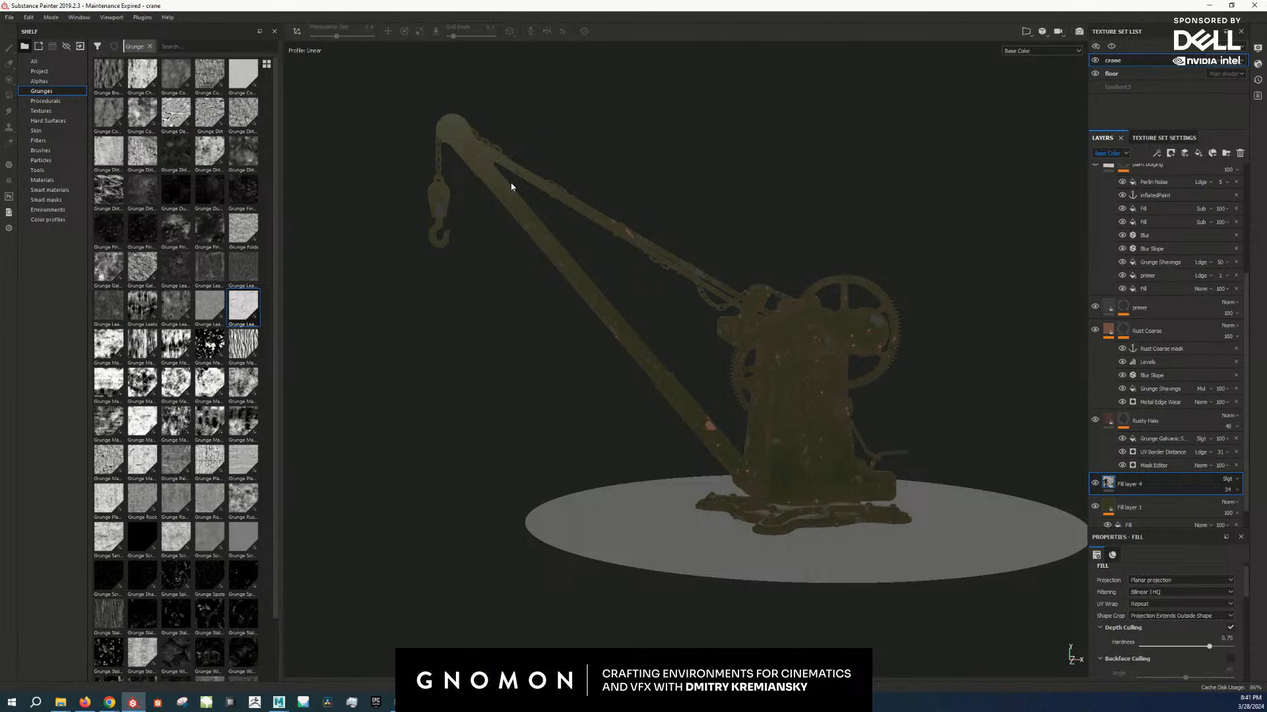
{"action": "key", "text": "m"}
{"action": "left_click_drag", "start_coordinate": [605, 248], "coordinate": [667, 290], "text": "alt"}
{"action": "right_click_drag", "start_coordinate": [666, 290], "coordinate": [758, 398], "text": "alt"}
{"action": "left_click_drag", "start_coordinate": [758, 398], "coordinate": [699, 369], "text": "alt"}
{"action": "right_click_drag", "start_coordinate": [699, 369], "coordinate": [639, 343], "text": "alt"}
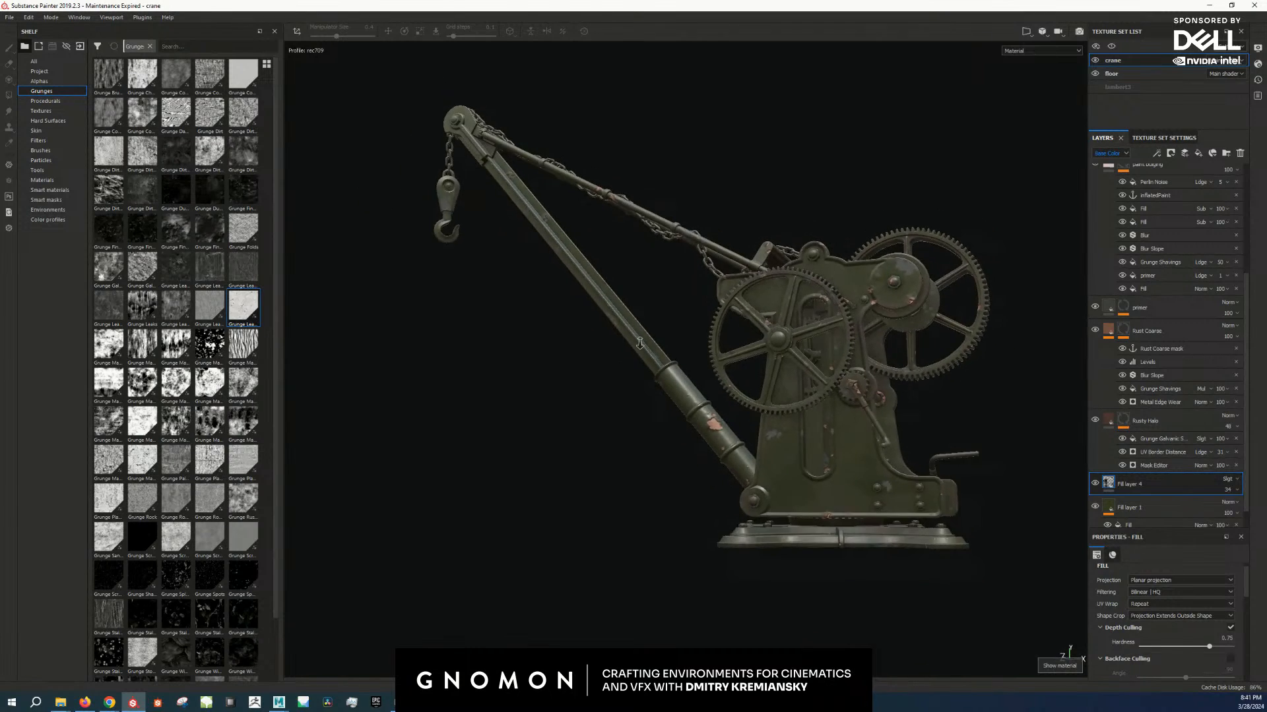
{"action": "left_click_drag", "start_coordinate": [640, 343], "coordinate": [1006, 491], "text": "alt"}
Step: Compare the crane's base color with the gradient layer hidden and shown, up close and from farther away
{"action": "key", "text": "c"}
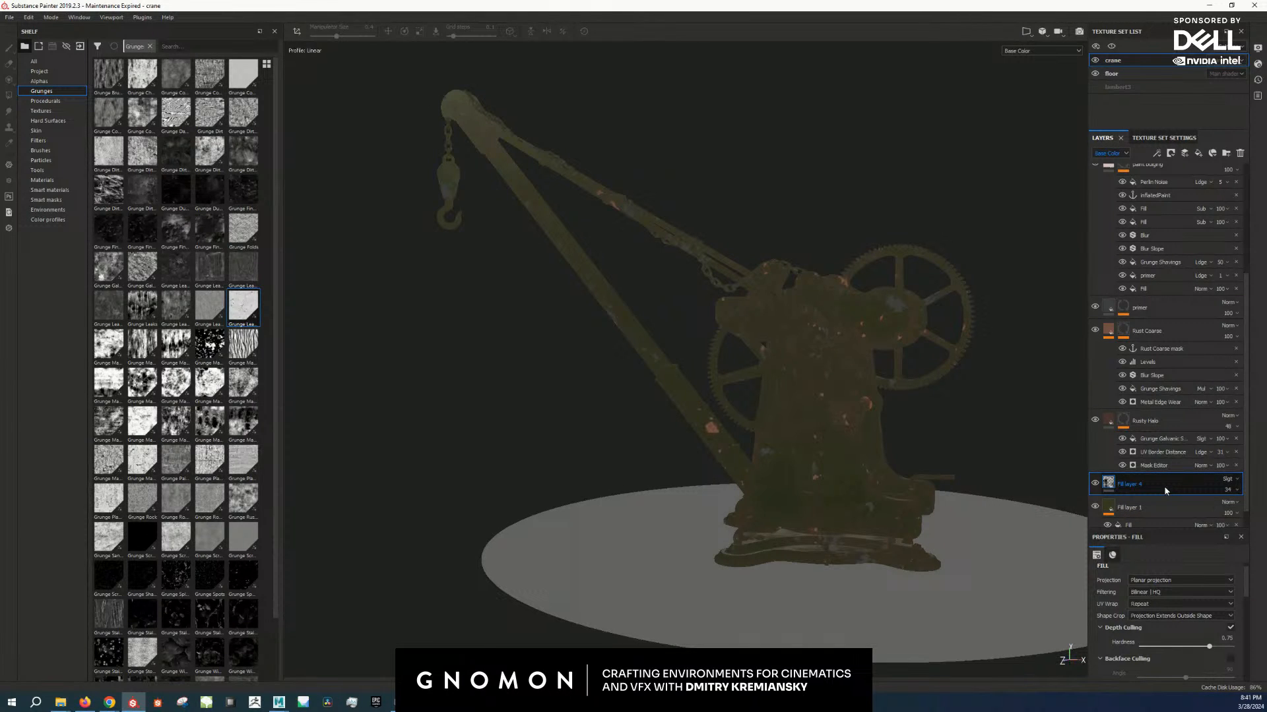
{"action": "left_click", "coordinate": [1096, 483]}
{"action": "left_click", "coordinate": [1095, 483]}
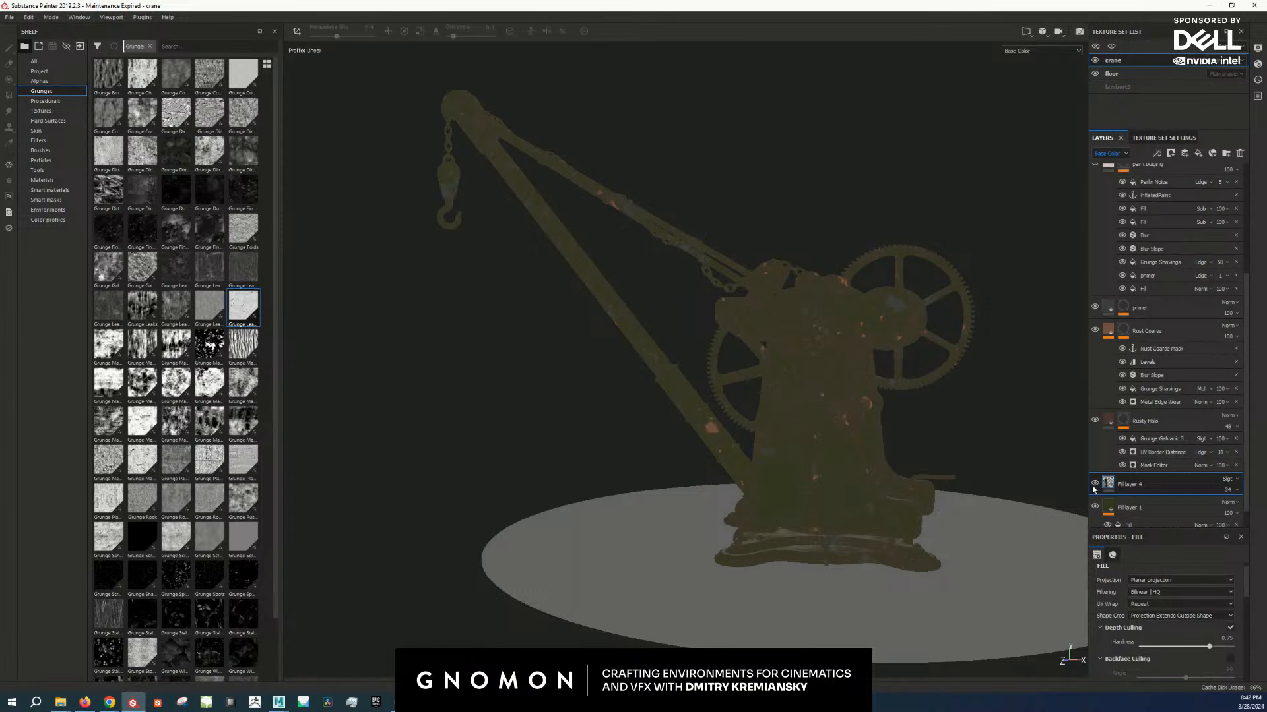
{"action": "scroll", "coordinate": [896, 530], "scroll_direction": "up", "scroll_amount": 5}
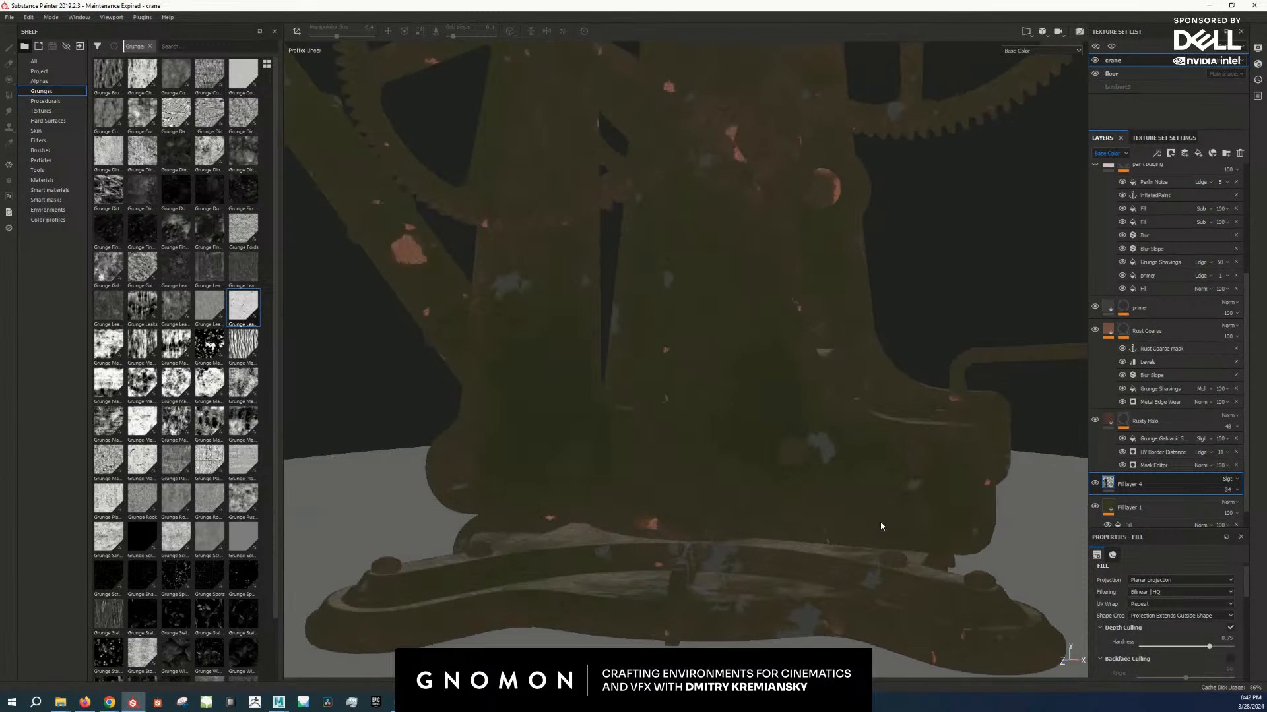
{"action": "scroll", "coordinate": [899, 528], "scroll_direction": "down", "scroll_amount": 4}
{"action": "scroll", "coordinate": [900, 506], "scroll_direction": "down", "scroll_amount": 2}
{"action": "scroll", "coordinate": [1121, 341], "scroll_direction": "up", "scroll_amount": 5}
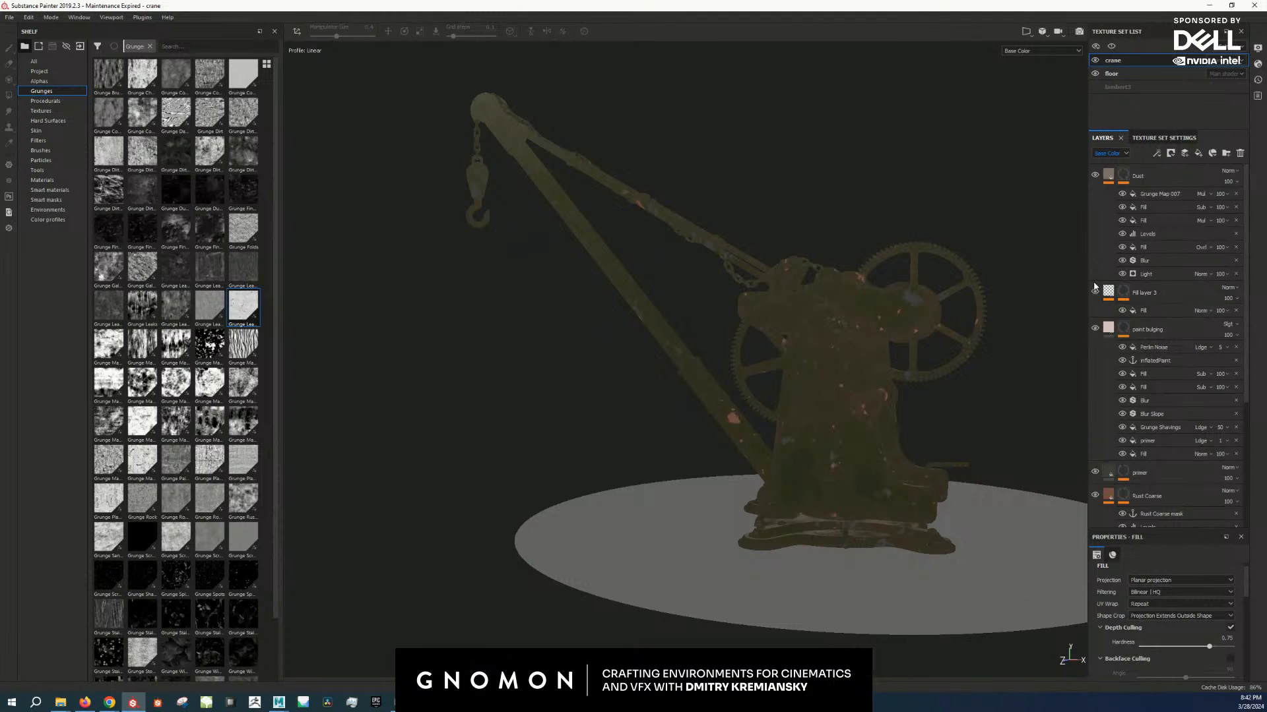
Step: Add an empty paint layer at the top of the crane's layer stack and set its Base Color blending to Passthrough
{"action": "left_click", "coordinate": [1186, 153]}
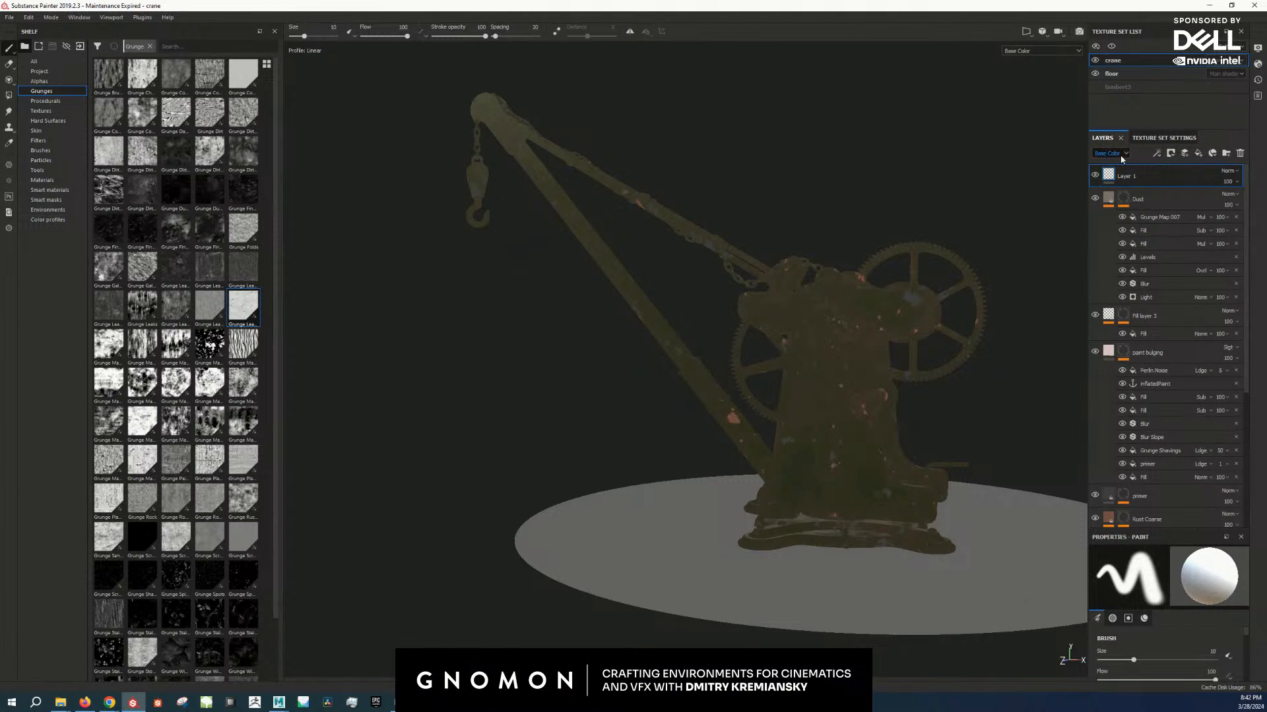
{"action": "double_click", "coordinate": [1129, 177]}
{"action": "left_click", "coordinate": [1228, 172]}
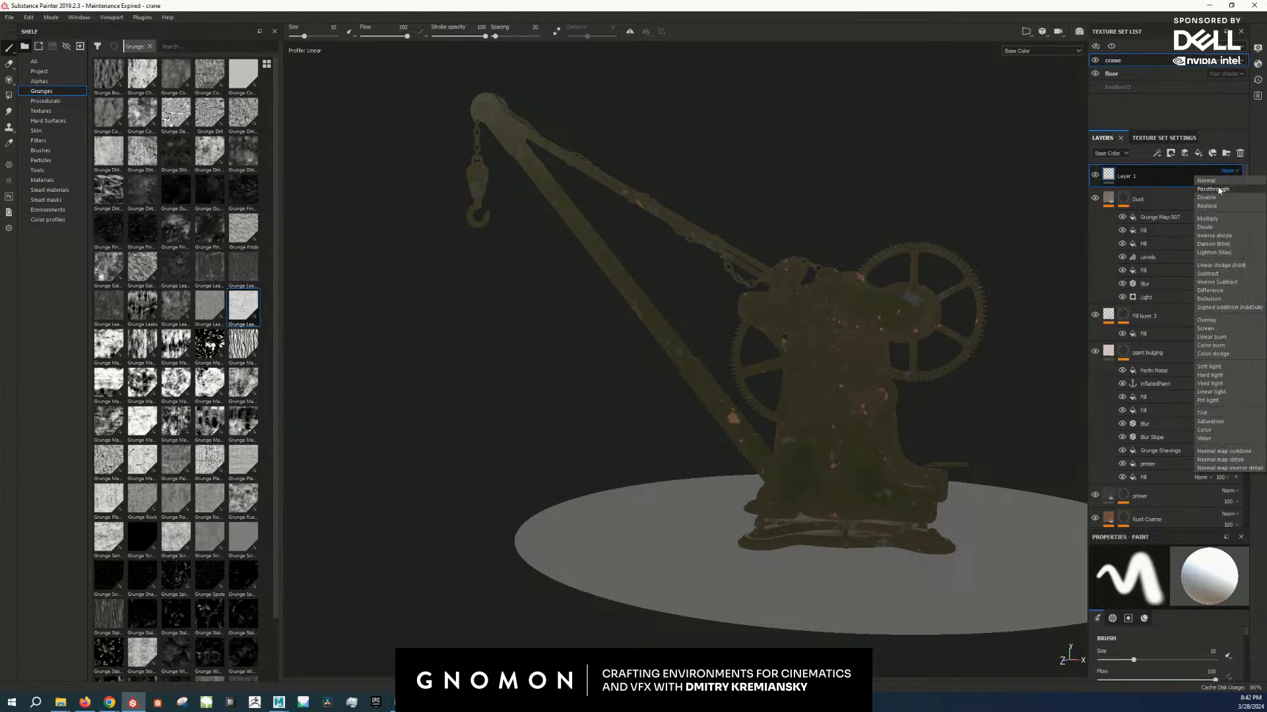
{"action": "left_click", "coordinate": [1219, 189]}
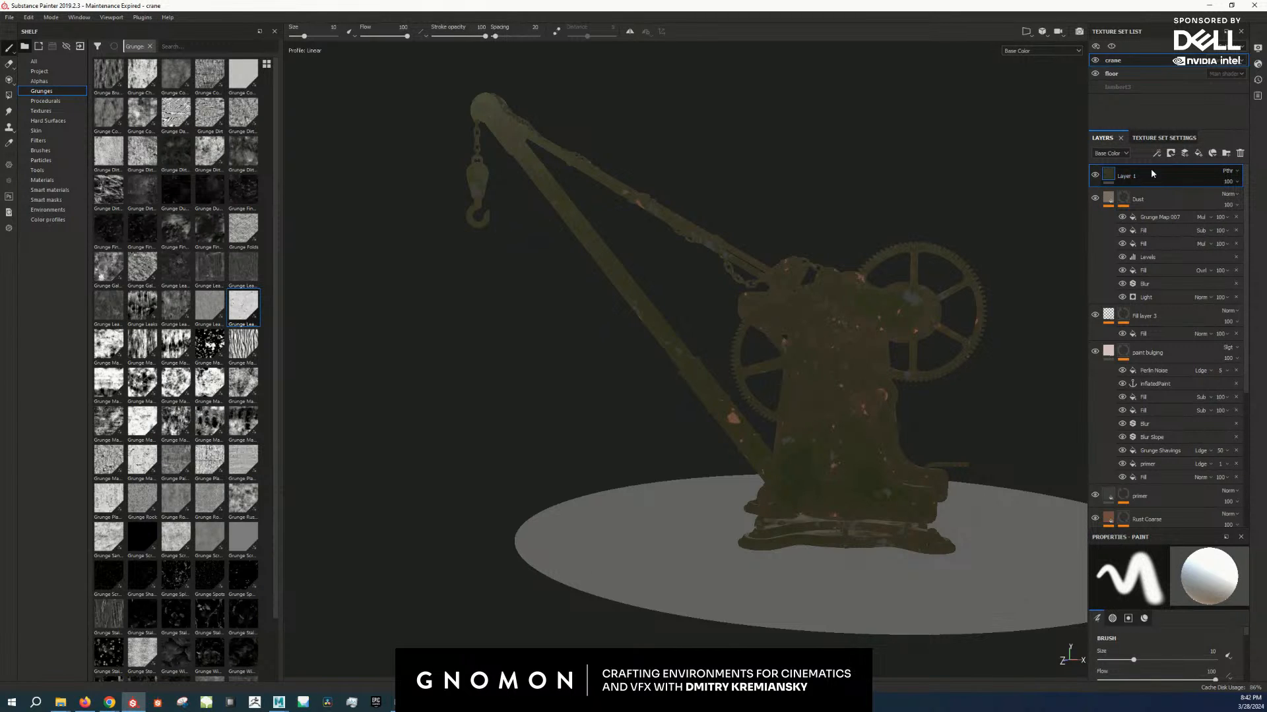
Step: Rename the new paint layer to sampler and add an anchor point to it
{"action": "double_click", "coordinate": [1130, 176]}
{"action": "type", "text": "sampler"}
{"action": "right_click", "coordinate": [1132, 179]}
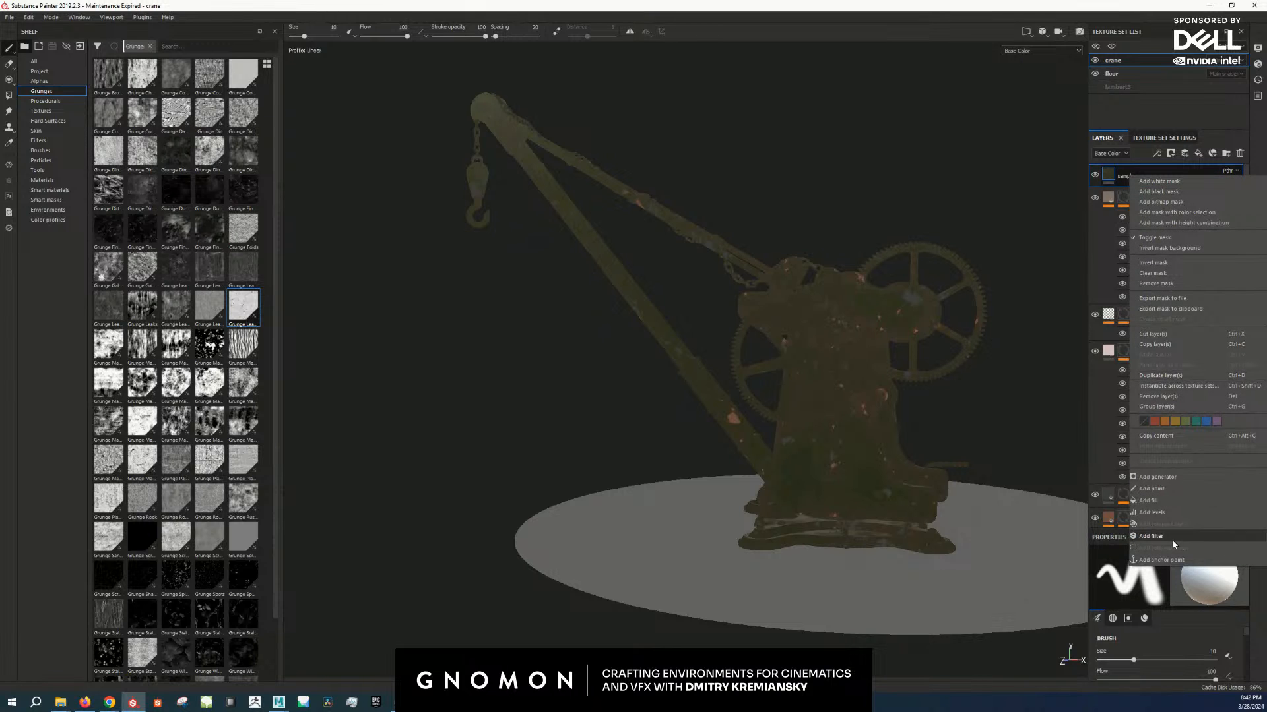
{"action": "left_click", "coordinate": [1181, 562]}
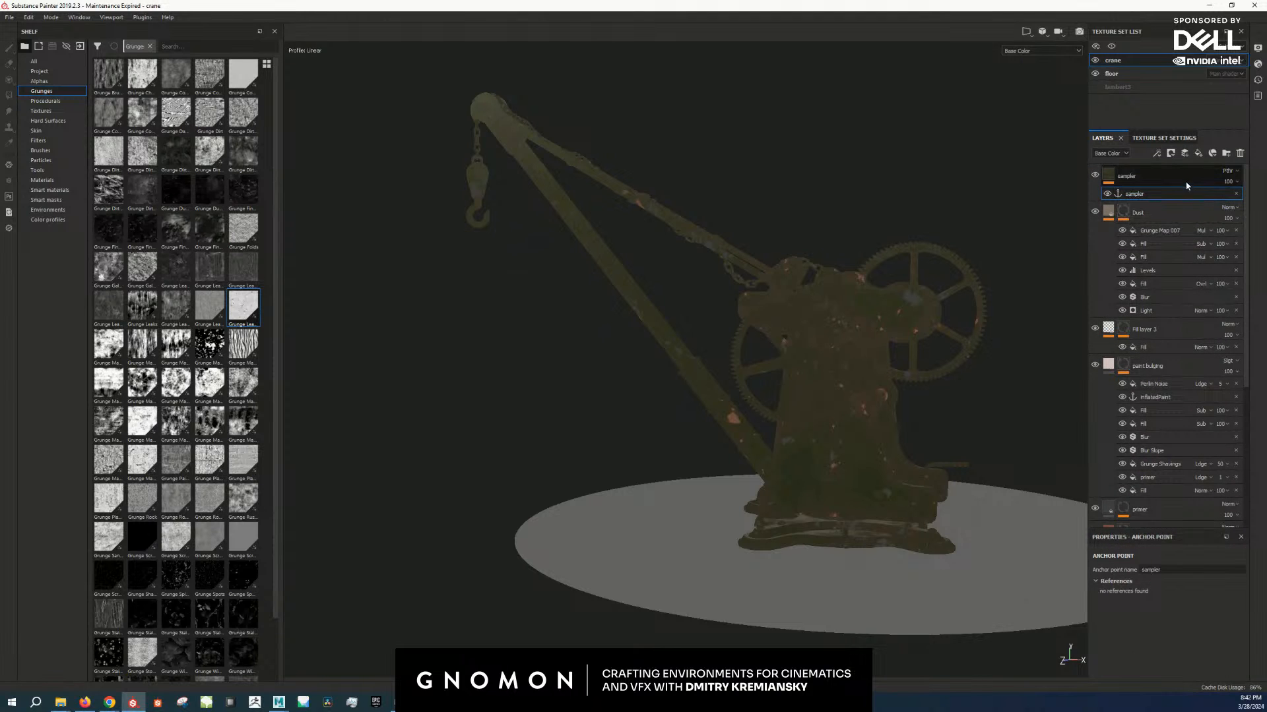
Step: Add a filter to the sampler layer and assign the Gradient filter to it
{"action": "left_click", "coordinate": [1112, 177]}
{"action": "right_click", "coordinate": [1112, 177]}
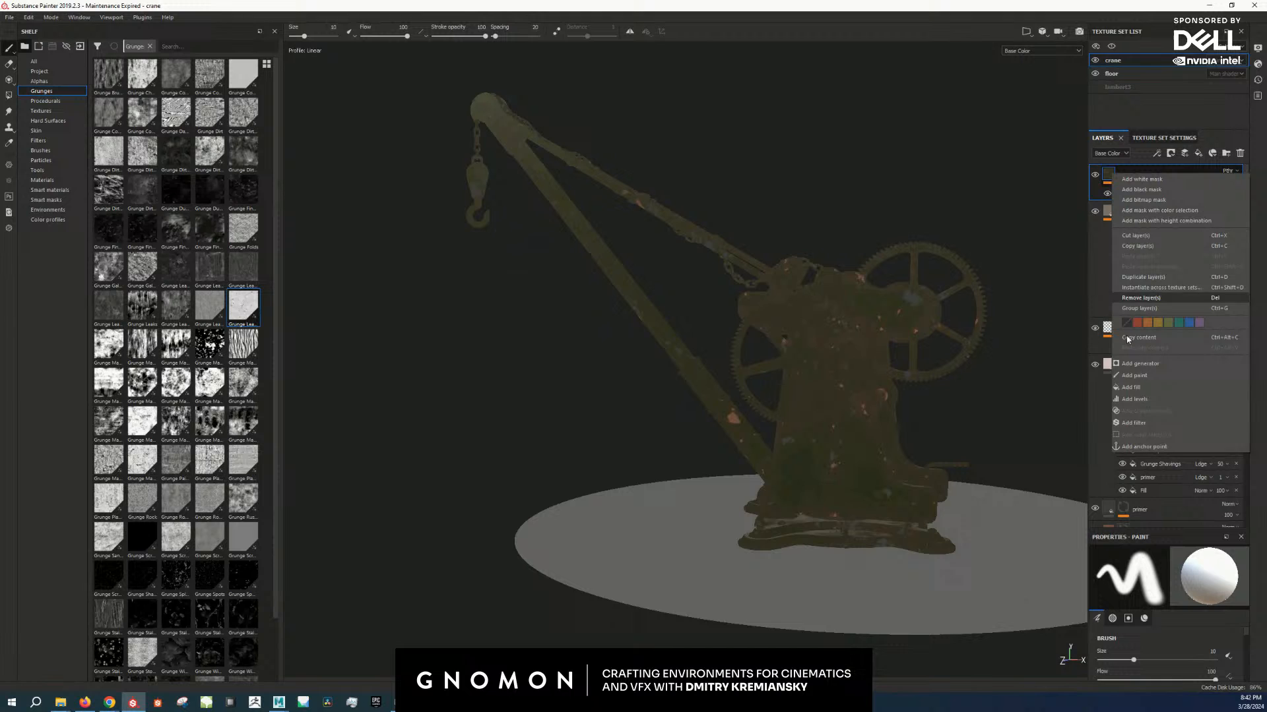
{"action": "left_click", "coordinate": [1157, 423]}
{"action": "left_click", "coordinate": [1169, 581]}
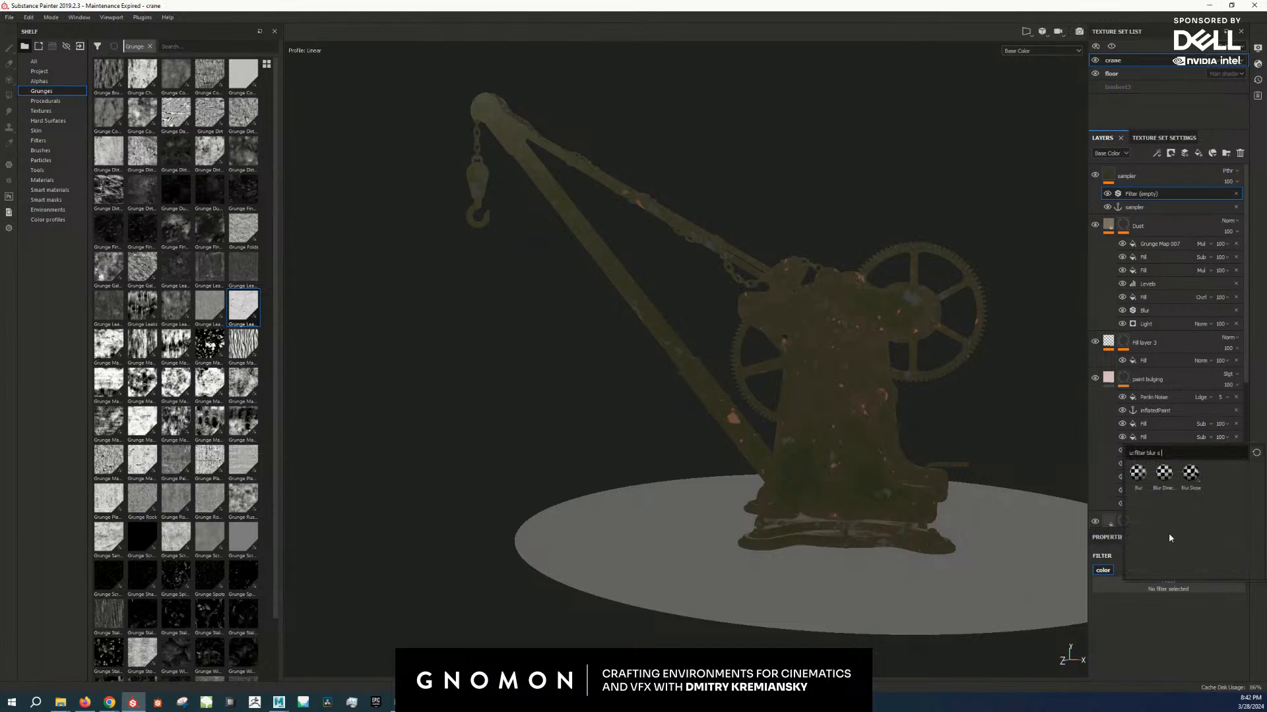
{"action": "key", "text": "BackSpace"}
{"action": "key", "text": "BackSpace"}
{"action": "key", "text": "BackSpace"}
{"action": "key", "text": "BackSpace"}
{"action": "key", "text": "BackSpace"}
{"action": "key", "text": "BackSpace"}
{"action": "type", "text": "gradi"}
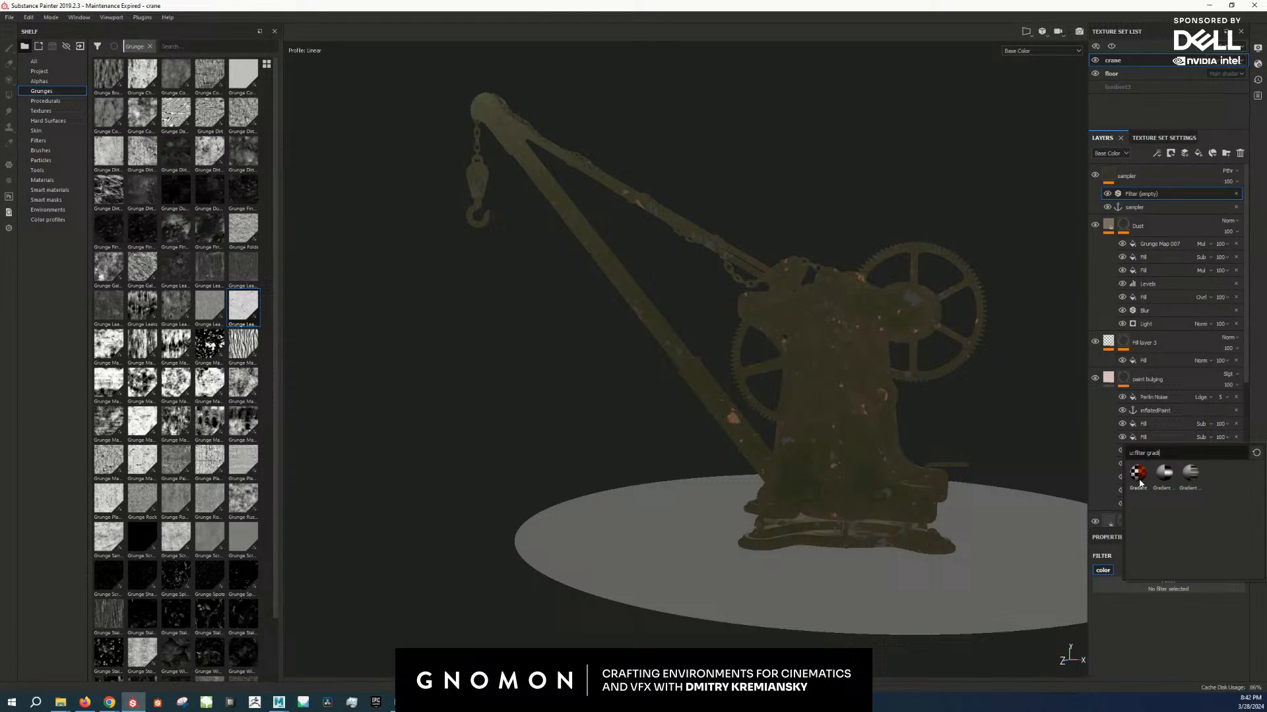
{"action": "left_click", "coordinate": [1140, 474]}
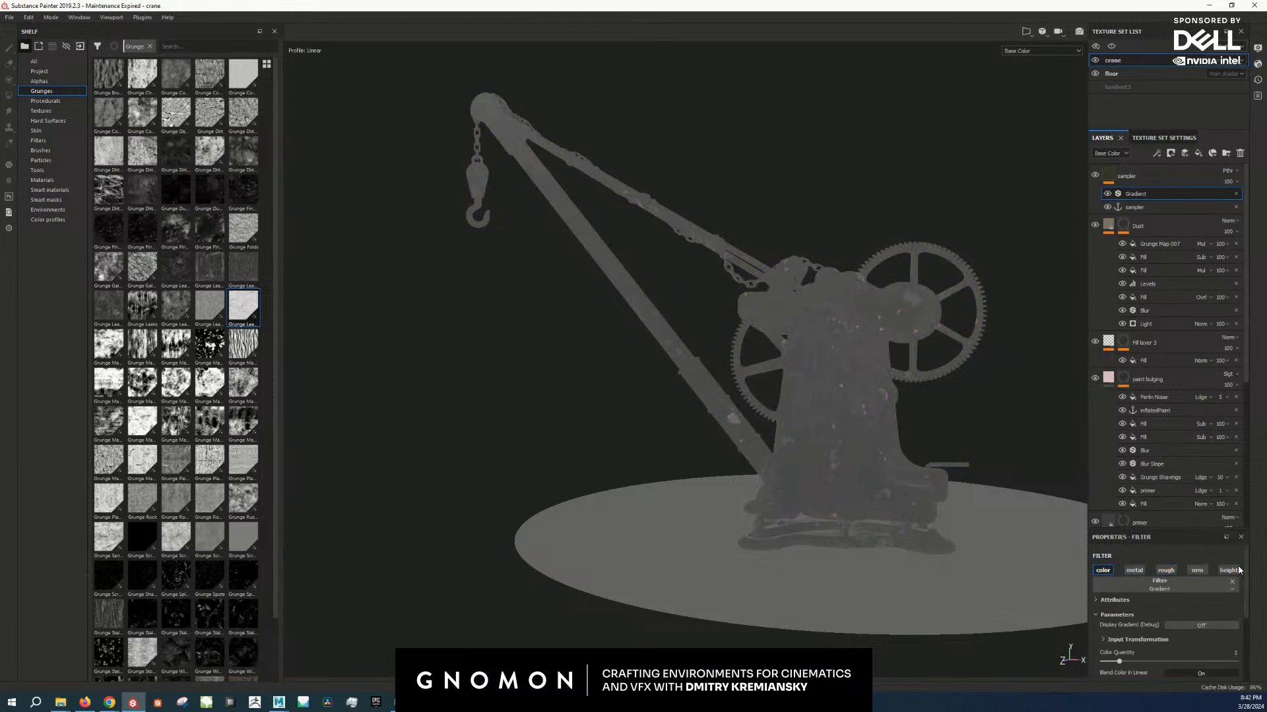
Step: Make Color 3 and Color 1 of the Gradient filter pure red and set the Color 3 position to 0.9
{"action": "scroll", "coordinate": [1178, 619], "scroll_direction": "down", "scroll_amount": 1}
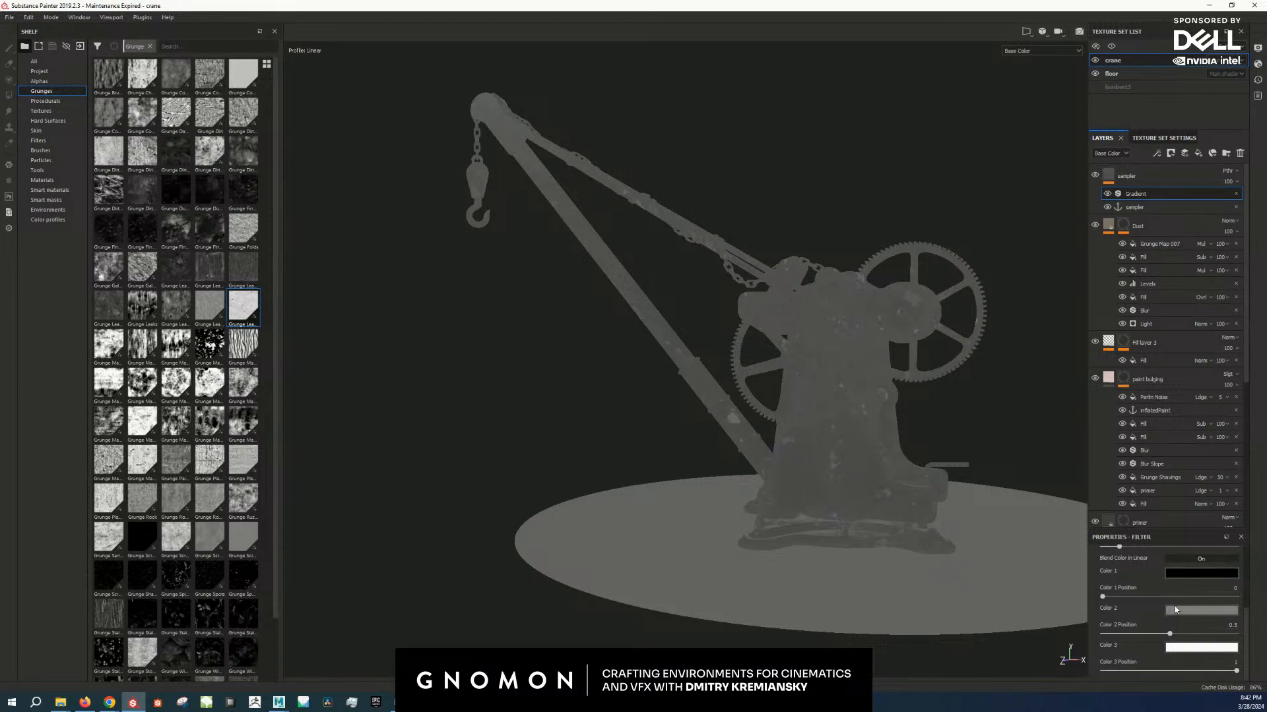
{"action": "left_click", "coordinate": [1200, 647]}
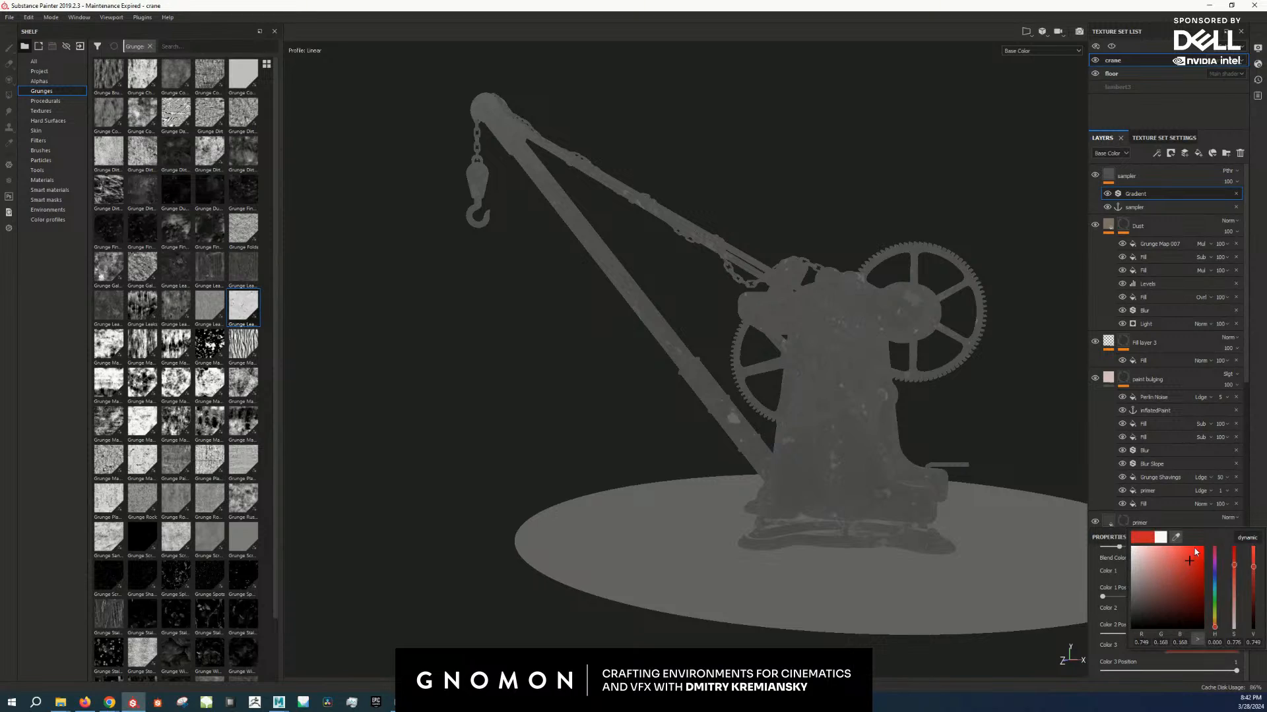
{"action": "left_click", "coordinate": [1126, 655]}
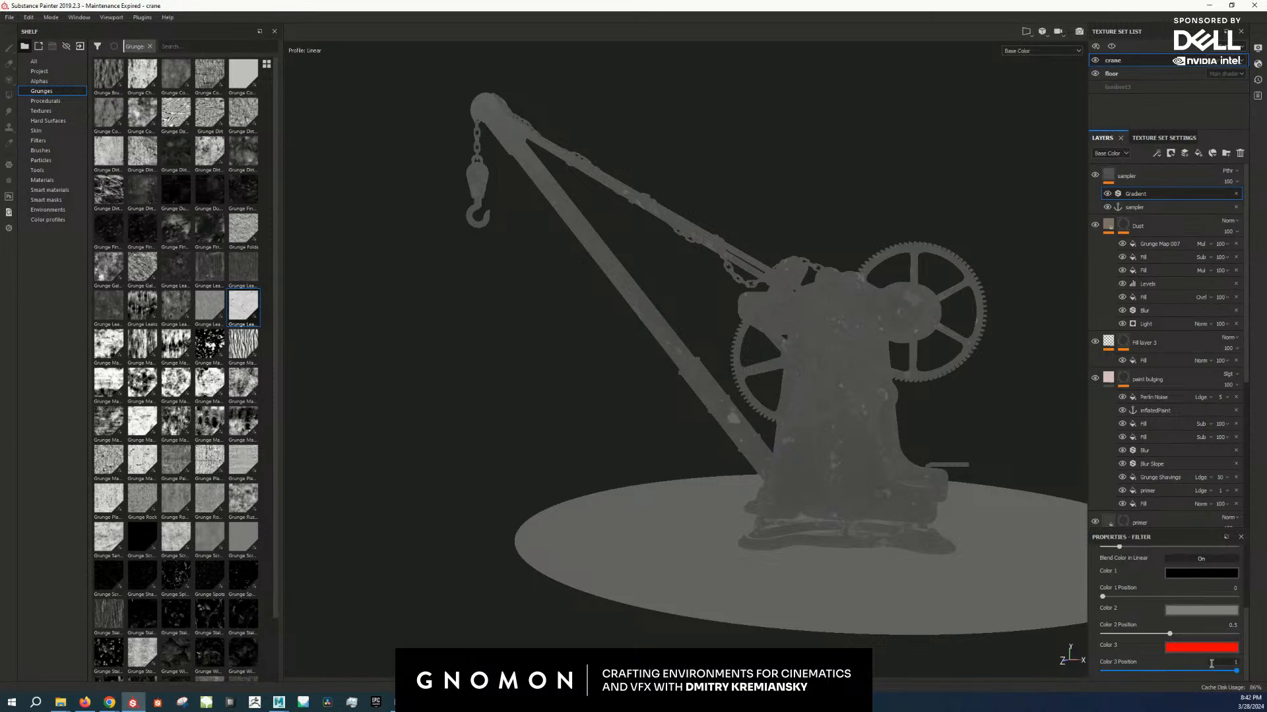
{"action": "left_click_drag", "start_coordinate": [1235, 671], "coordinate": [1223, 674]}
{"action": "left_click", "coordinate": [1184, 574]}
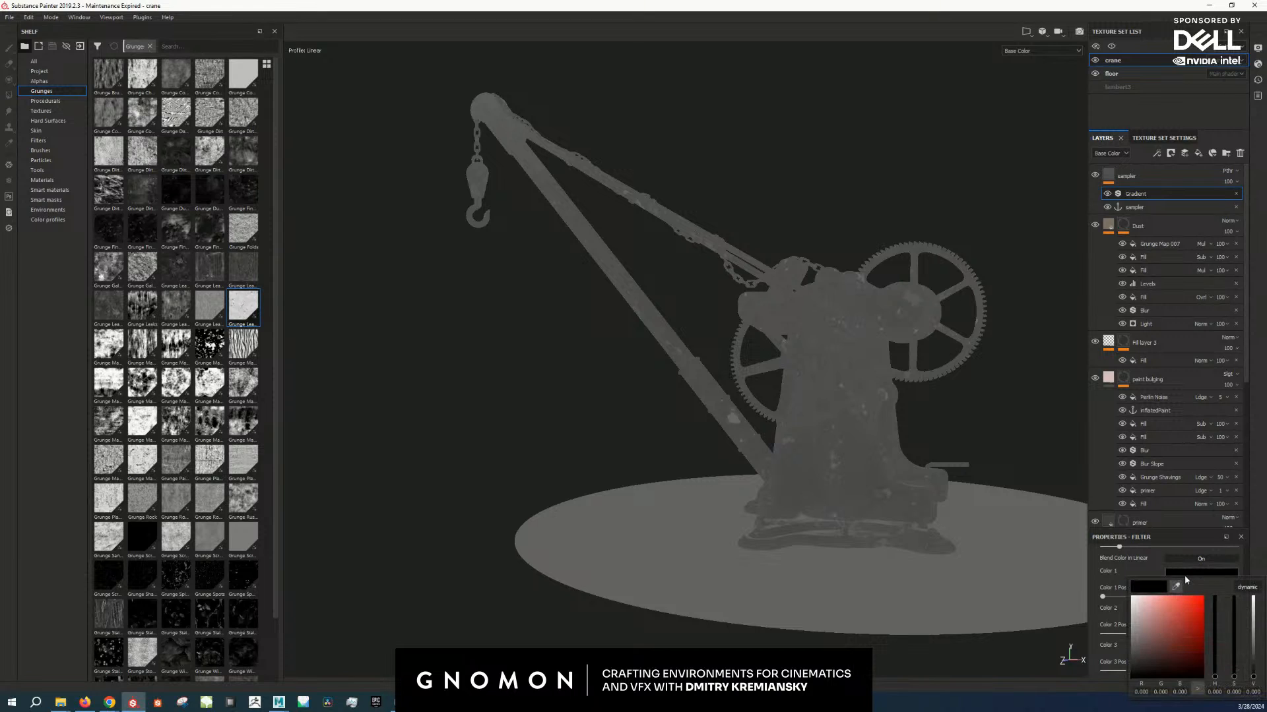
{"action": "left_click_drag", "start_coordinate": [1191, 611], "coordinate": [1216, 583]}
{"action": "left_click", "coordinate": [979, 479]}
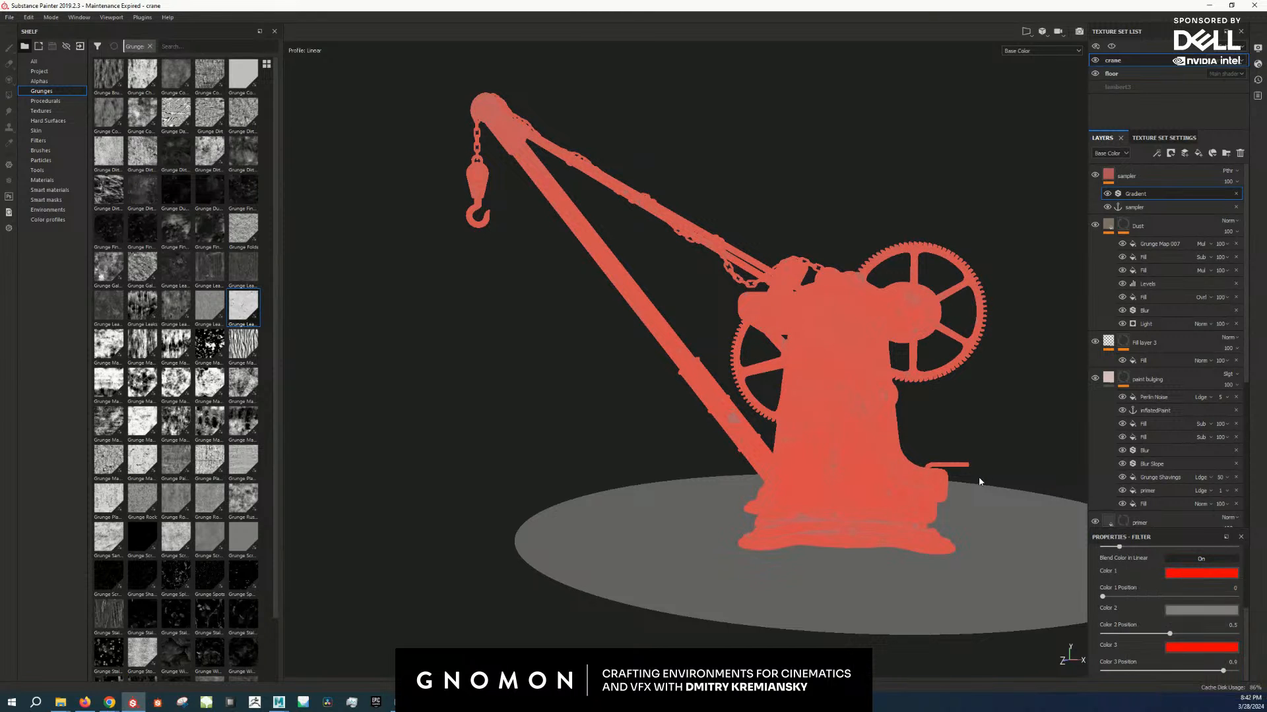
{"action": "left_click_drag", "start_coordinate": [980, 479], "coordinate": [981, 472], "text": "alt"}
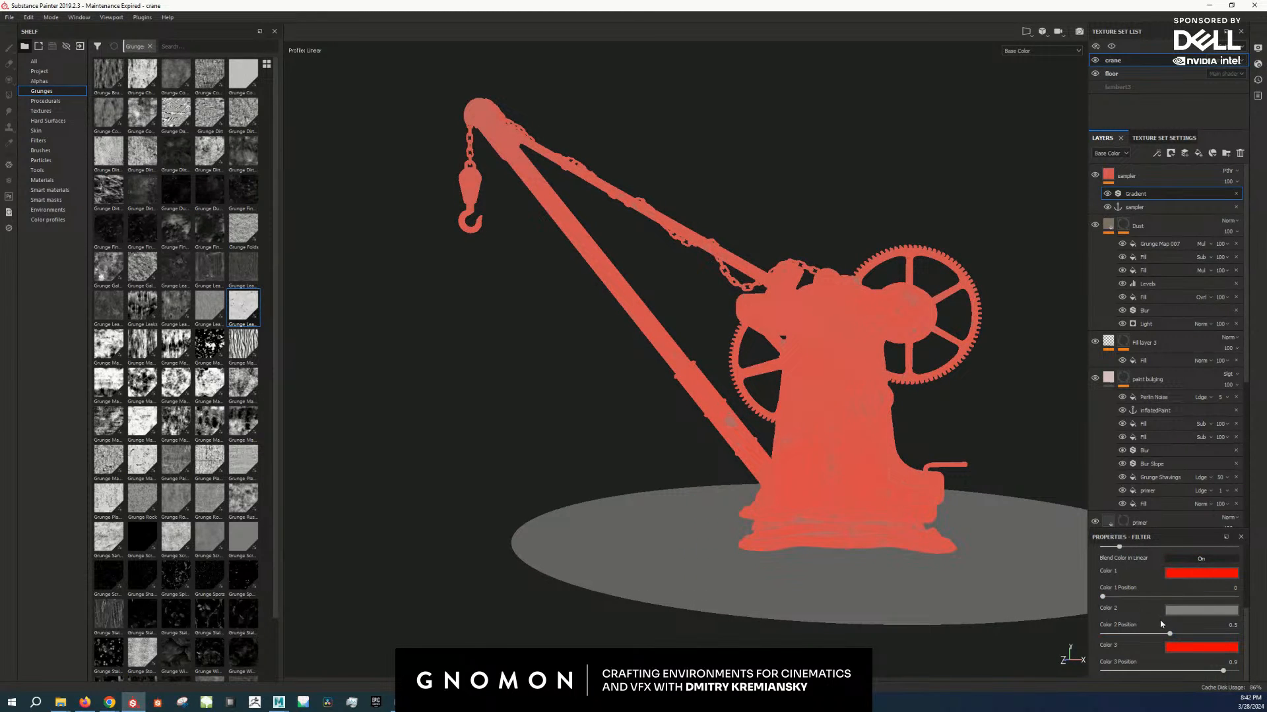
Step: Increase the Gradient filter's color quantity to 4 and make Color 4 pure red
{"action": "scroll", "coordinate": [1221, 574], "scroll_direction": "up", "scroll_amount": 1}
{"action": "type", "text": "4"}
{"action": "key", "text": "Return"}
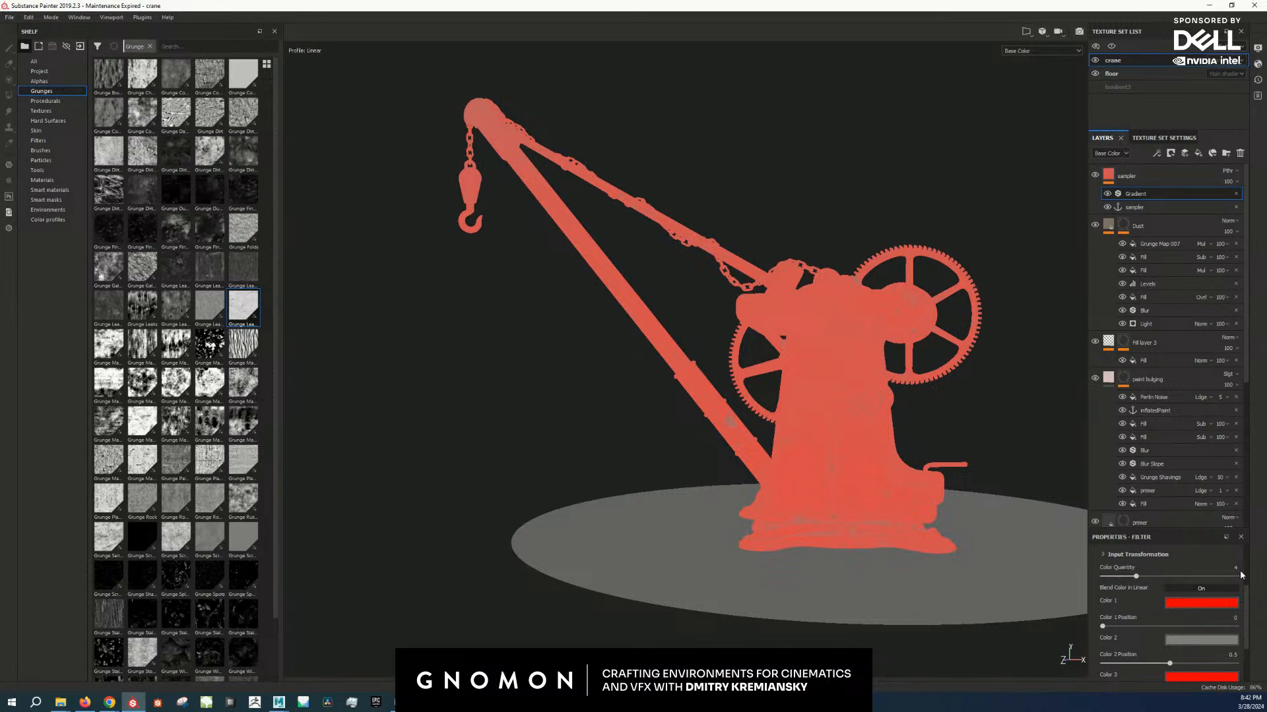
{"action": "scroll", "coordinate": [1145, 561], "scroll_direction": "down", "scroll_amount": 2}
{"action": "left_click", "coordinate": [1202, 644]}
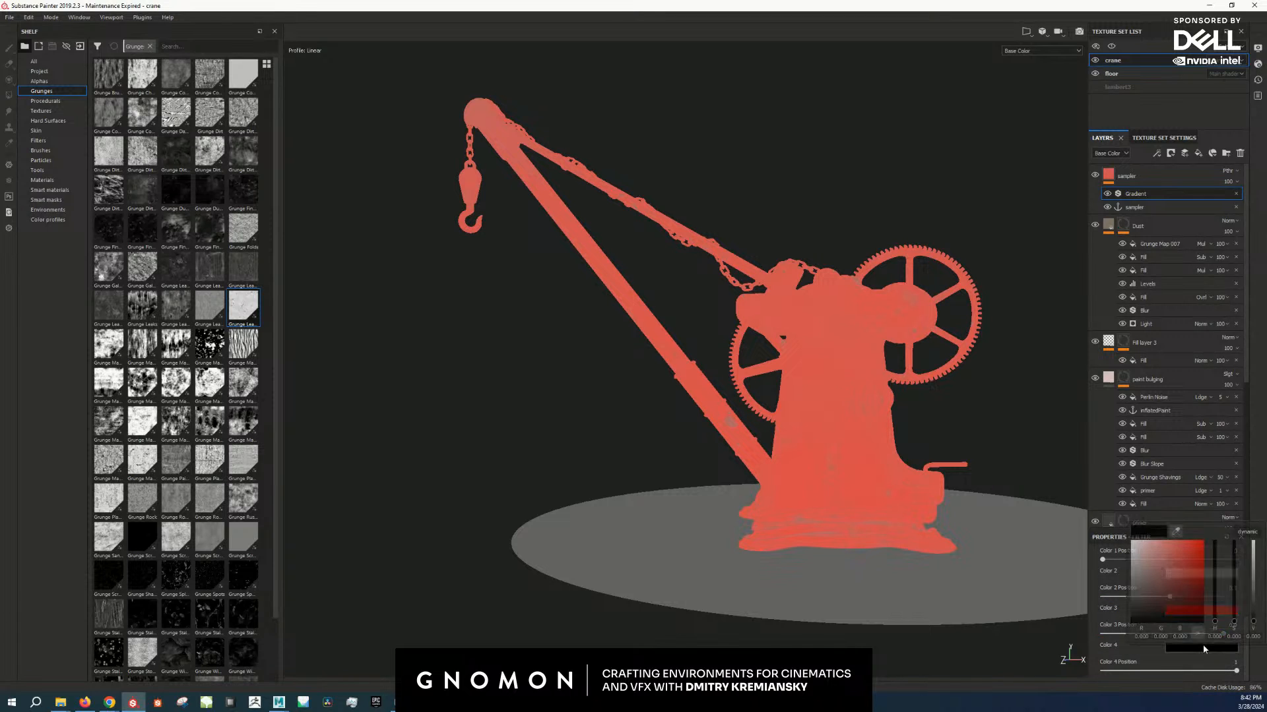
{"action": "left_click_drag", "start_coordinate": [1199, 561], "coordinate": [1205, 539]}
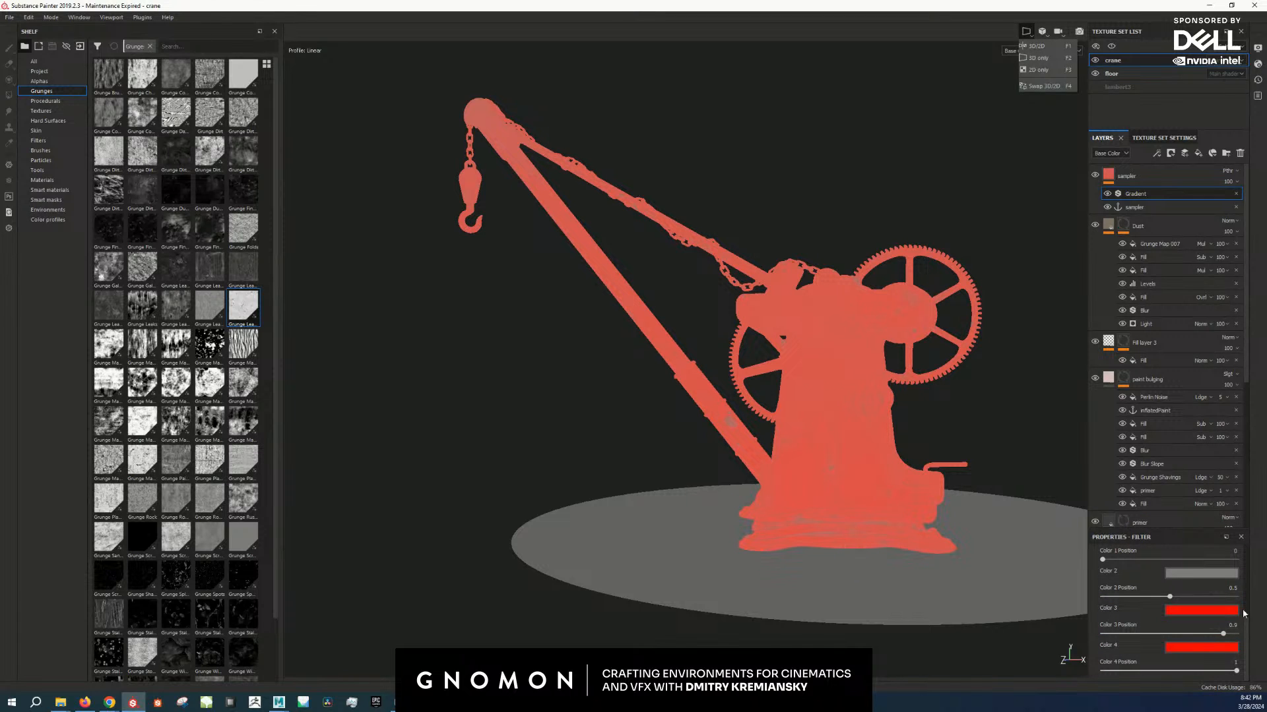
Step: Make Color 3 of the Gradient filter bright green and sample the same green for Color 2
{"action": "left_click", "coordinate": [1227, 610]}
{"action": "left_click", "coordinate": [1215, 565]}
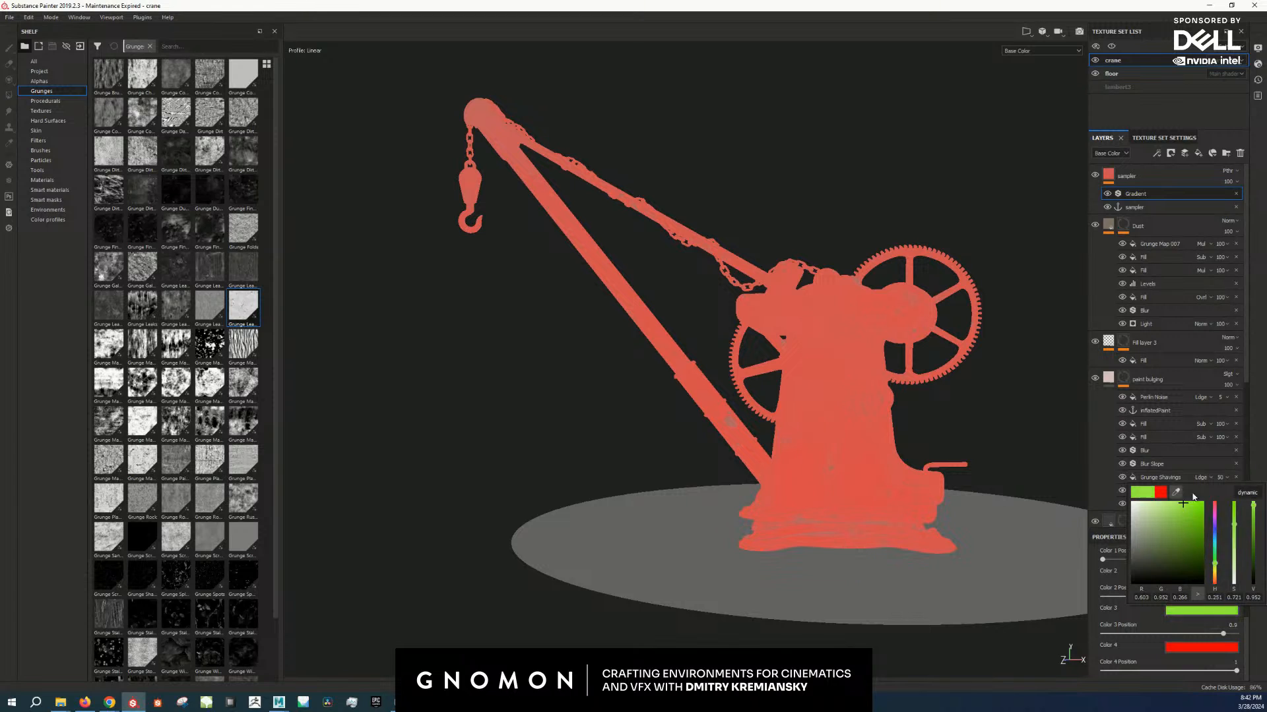
{"action": "left_click_drag", "start_coordinate": [1192, 497], "coordinate": [1211, 500]}
{"action": "left_click", "coordinate": [1127, 622]}
{"action": "scroll", "coordinate": [1187, 628], "scroll_direction": "up", "scroll_amount": 1}
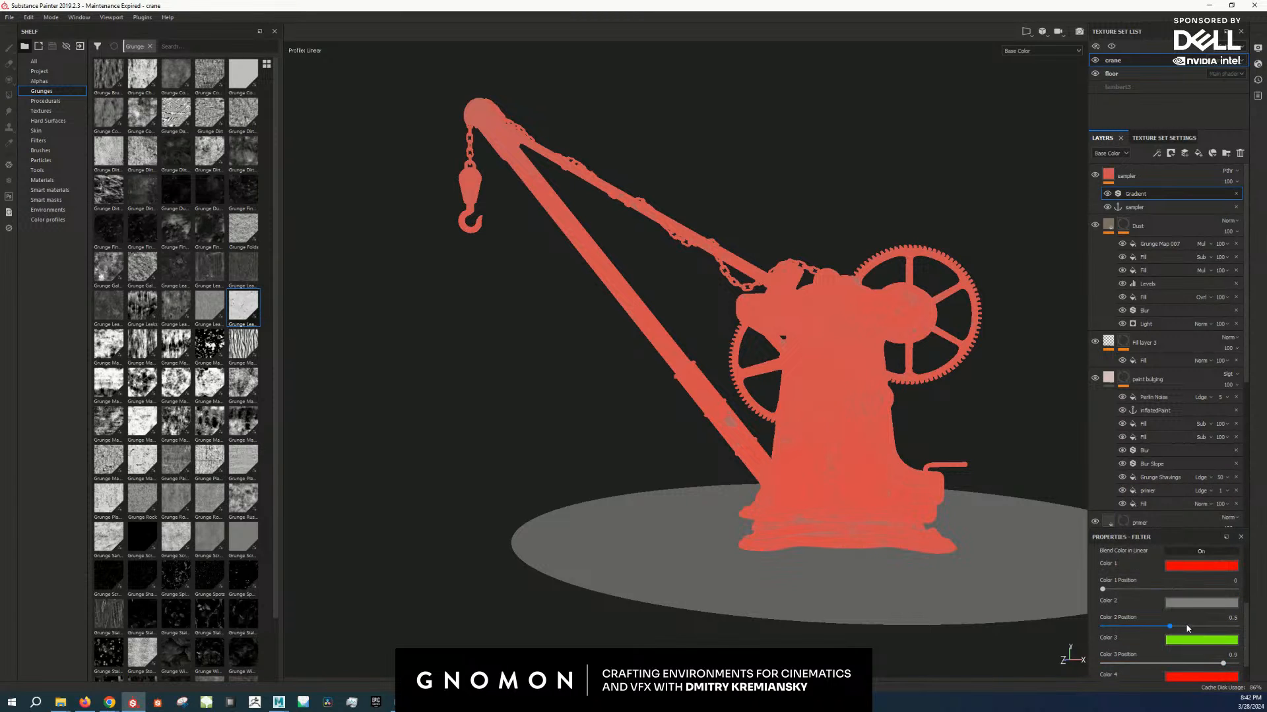
{"action": "left_click", "coordinate": [1201, 603]}
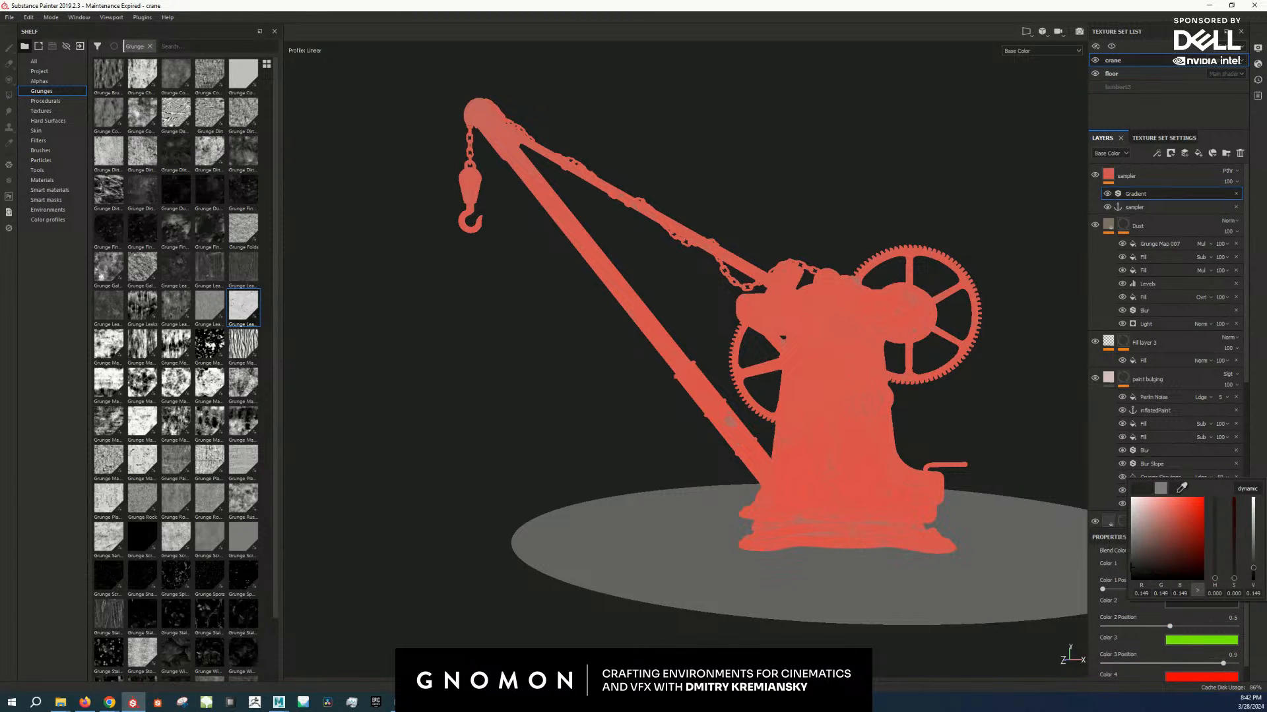
{"action": "left_click_drag", "start_coordinate": [1178, 491], "coordinate": [1194, 640]}
{"action": "left_click", "coordinate": [1154, 616]}
{"action": "mouse_move", "coordinate": [999, 569]}
{"action": "left_mouse_down", "text": "alt"}
{"action": "mouse_move", "coordinate": [976, 556]}
{"action": "mouse_move", "coordinate": [991, 553]}
{"action": "left_mouse_up", "text": "alt"}
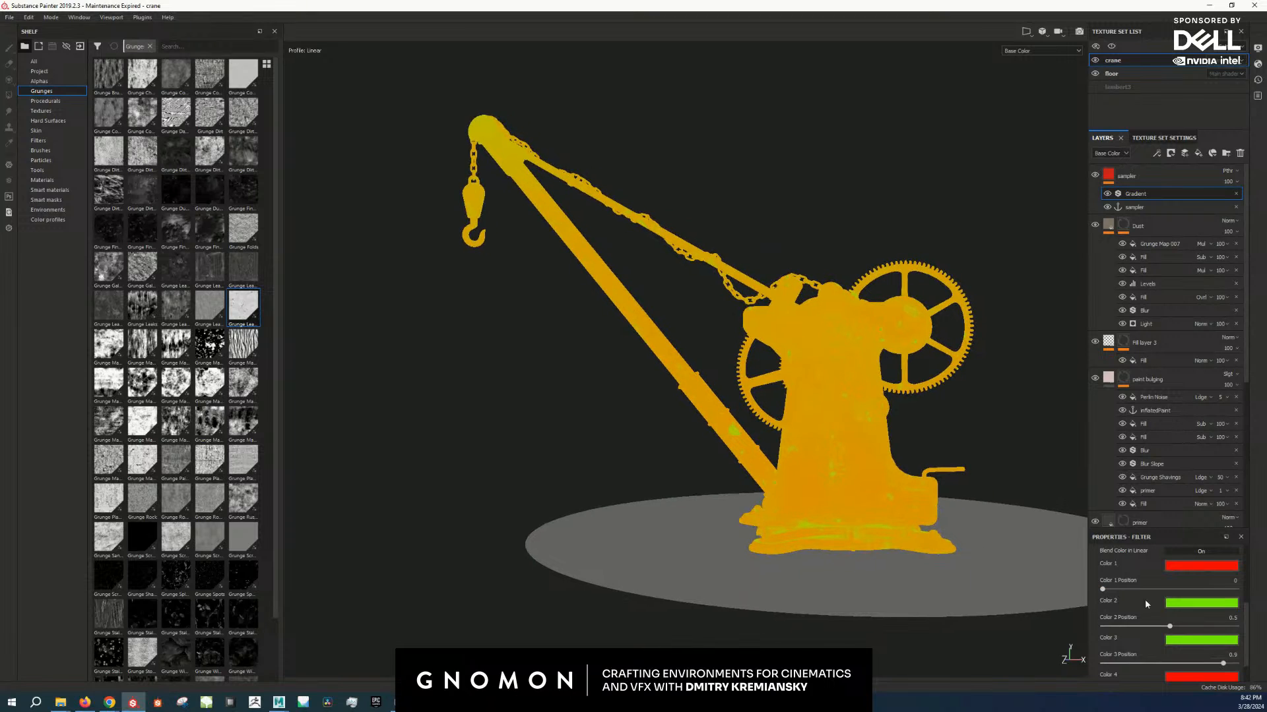
Step: Set the gradient's Color 1 position to 0.09, Color 2 position to 0.1 and Color 4 position to 0.91
{"action": "left_click", "coordinate": [1113, 627]}
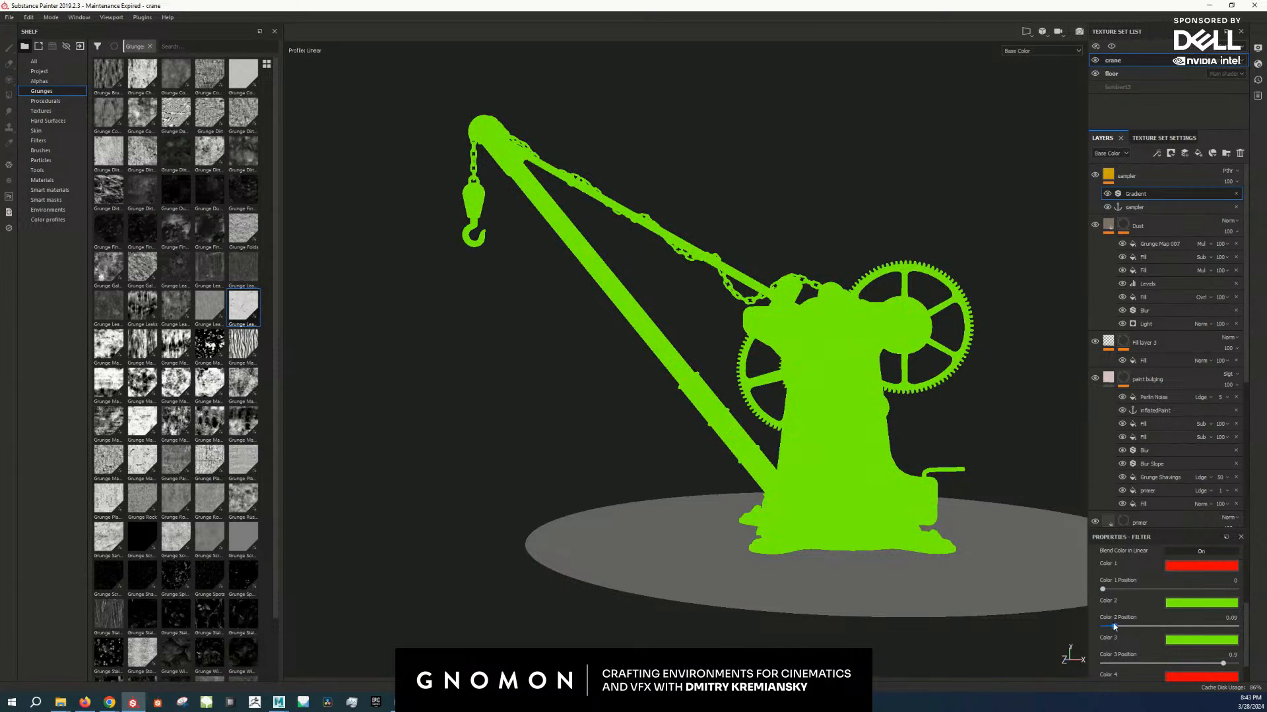
{"action": "left_click_drag", "start_coordinate": [1113, 627], "coordinate": [1115, 627]}
{"action": "type", "text": "9"}
{"action": "key", "text": "Return"}
{"action": "scroll", "coordinate": [1205, 663], "scroll_direction": "down", "scroll_amount": 1}
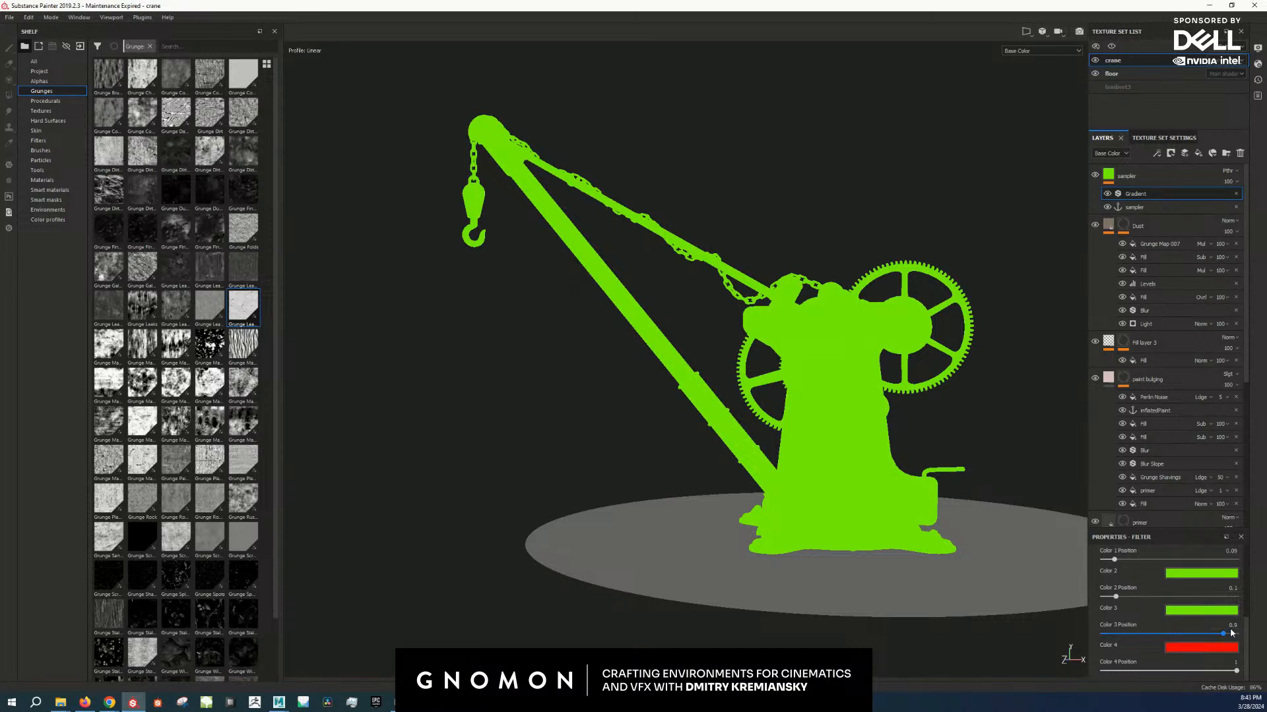
{"action": "left_click_drag", "start_coordinate": [1235, 671], "coordinate": [1227, 672]}
Step: Tighten the gradient's valid range with positions of 0.17 for Color 1, 0.22 for Color 2, 0.8 for Color 3 and 0.83 for Color 4
{"action": "right_click_drag", "start_coordinate": [702, 571], "coordinate": [910, 395], "text": "alt"}
{"action": "left_click_drag", "start_coordinate": [904, 402], "coordinate": [851, 426], "text": "alt"}
{"action": "right_click_drag", "start_coordinate": [851, 425], "coordinate": [745, 415], "text": "alt"}
{"action": "middle_click_drag", "start_coordinate": [746, 415], "coordinate": [839, 460], "text": "alt"}
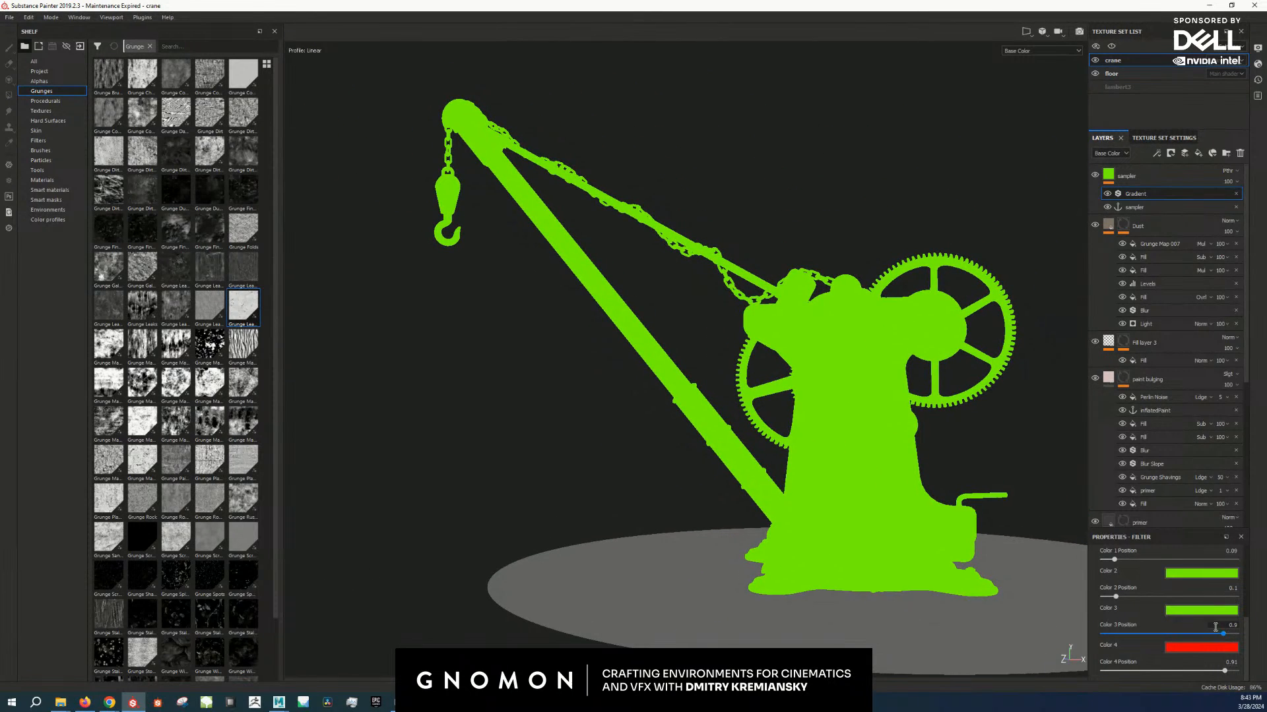
{"action": "left_click_drag", "start_coordinate": [1218, 636], "coordinate": [1214, 673]}
{"action": "left_click_drag", "start_coordinate": [1123, 598], "coordinate": [1126, 560]}
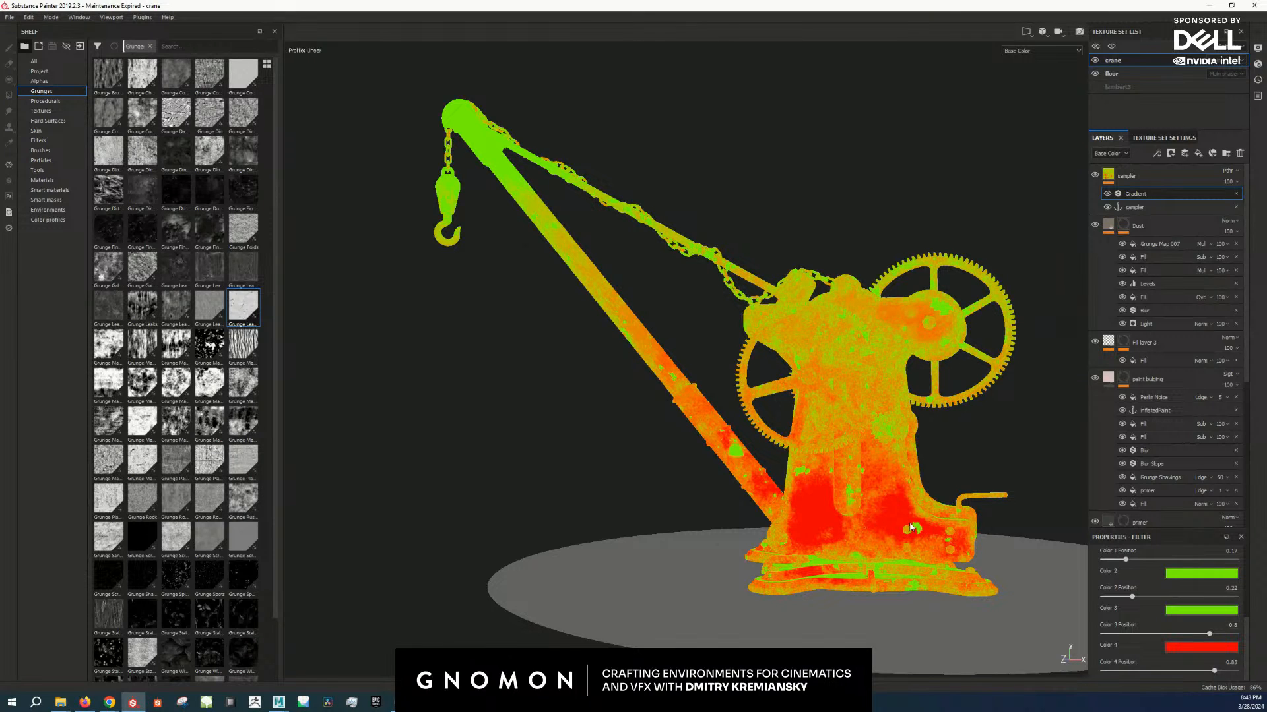
Step: Hide the sampler layer and rename it validator
{"action": "left_click", "coordinate": [1095, 176]}
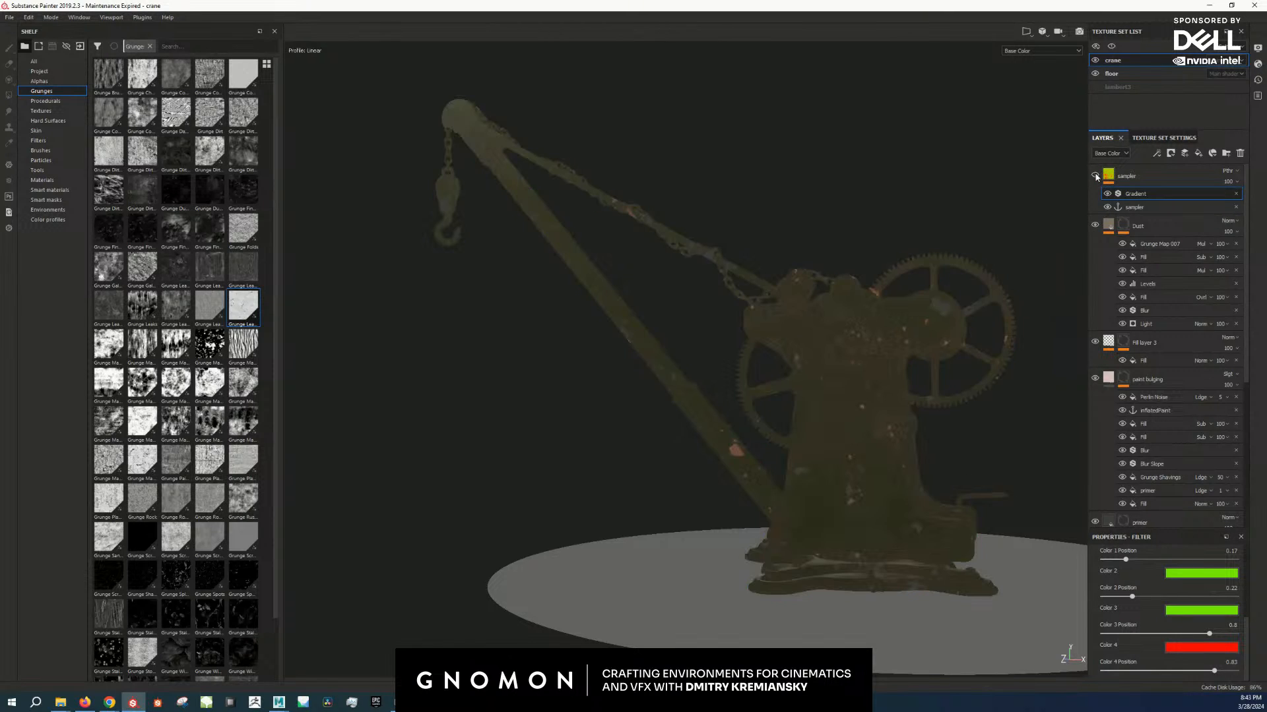
{"action": "double_click", "coordinate": [1129, 177]}
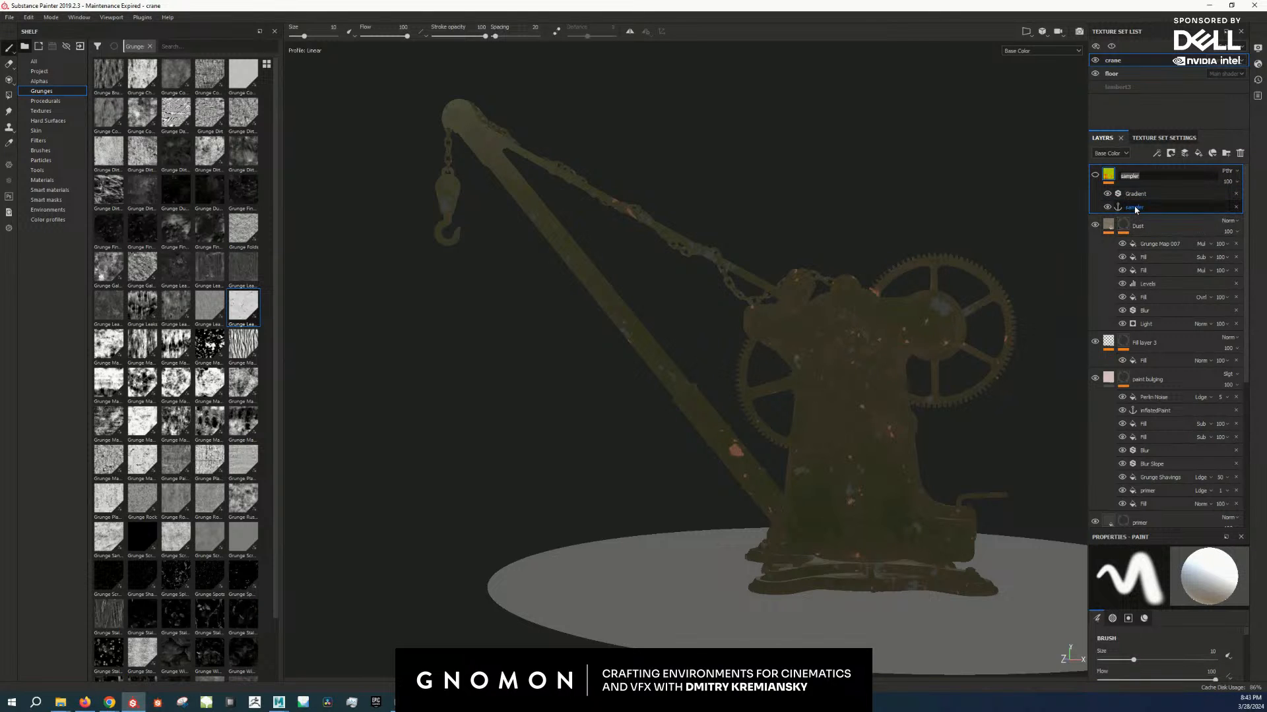
{"action": "type", "text": "ve"}
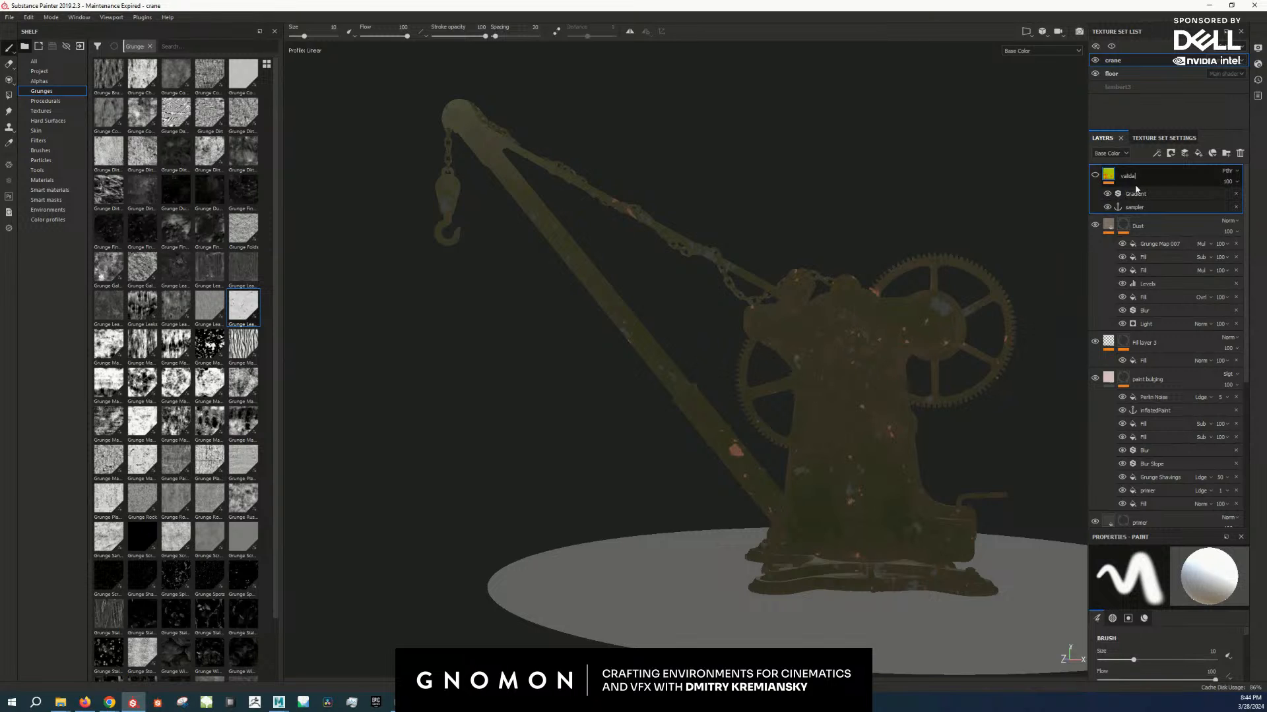
{"action": "key", "text": "Return"}
Step: Display the Roughness channel in the viewport and examine its values on the crane up close
{"action": "key", "text": "c"}
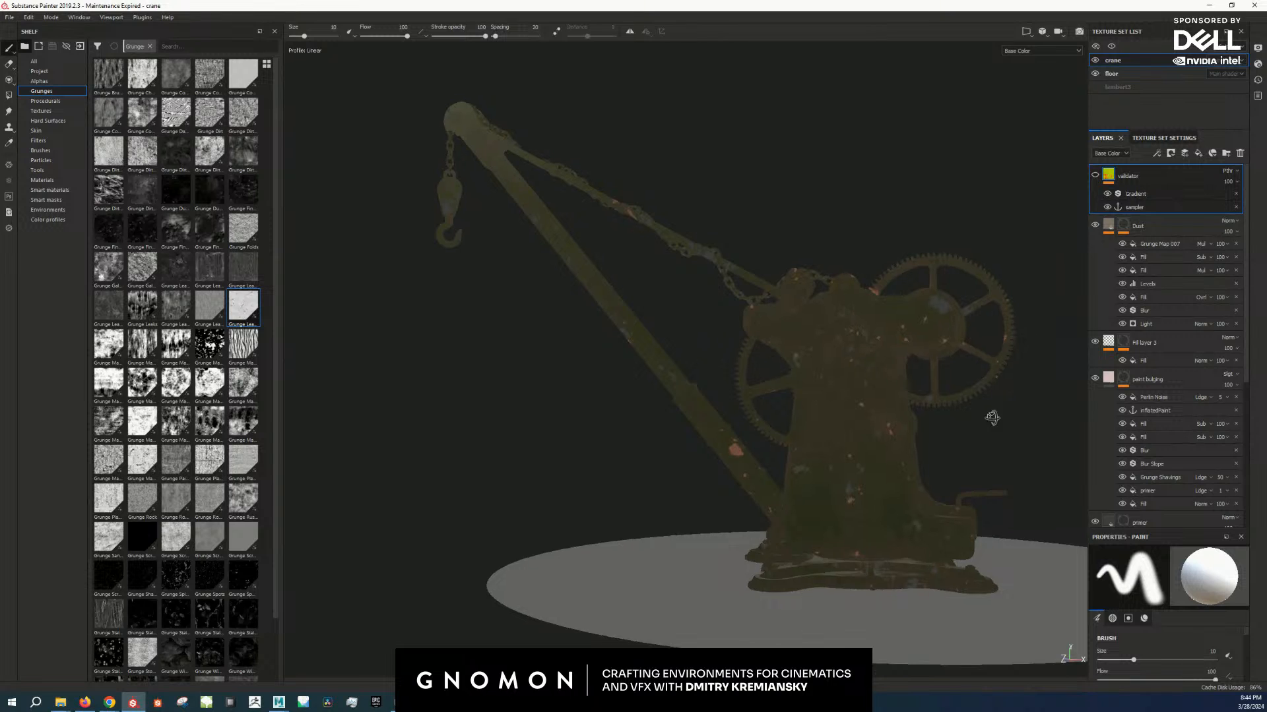
{"action": "key", "text": "c"}
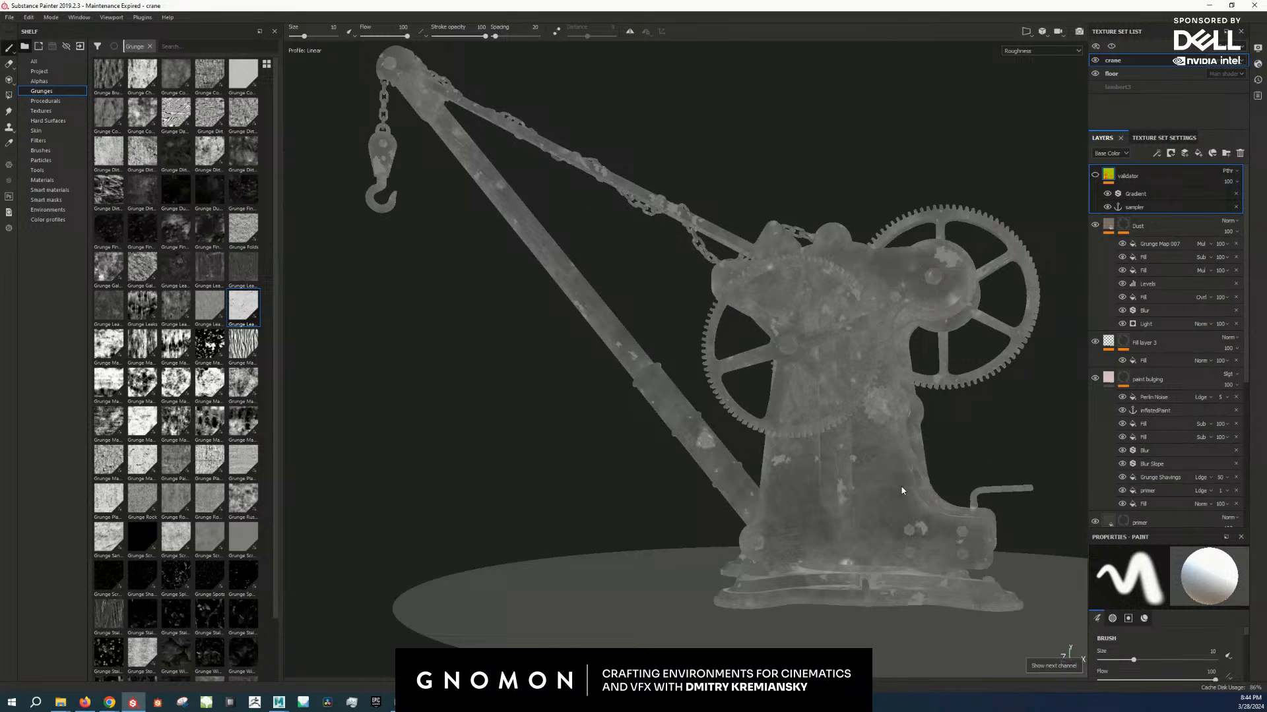
{"action": "right_click_drag", "start_coordinate": [449, 553], "coordinate": [847, 492], "text": "alt"}
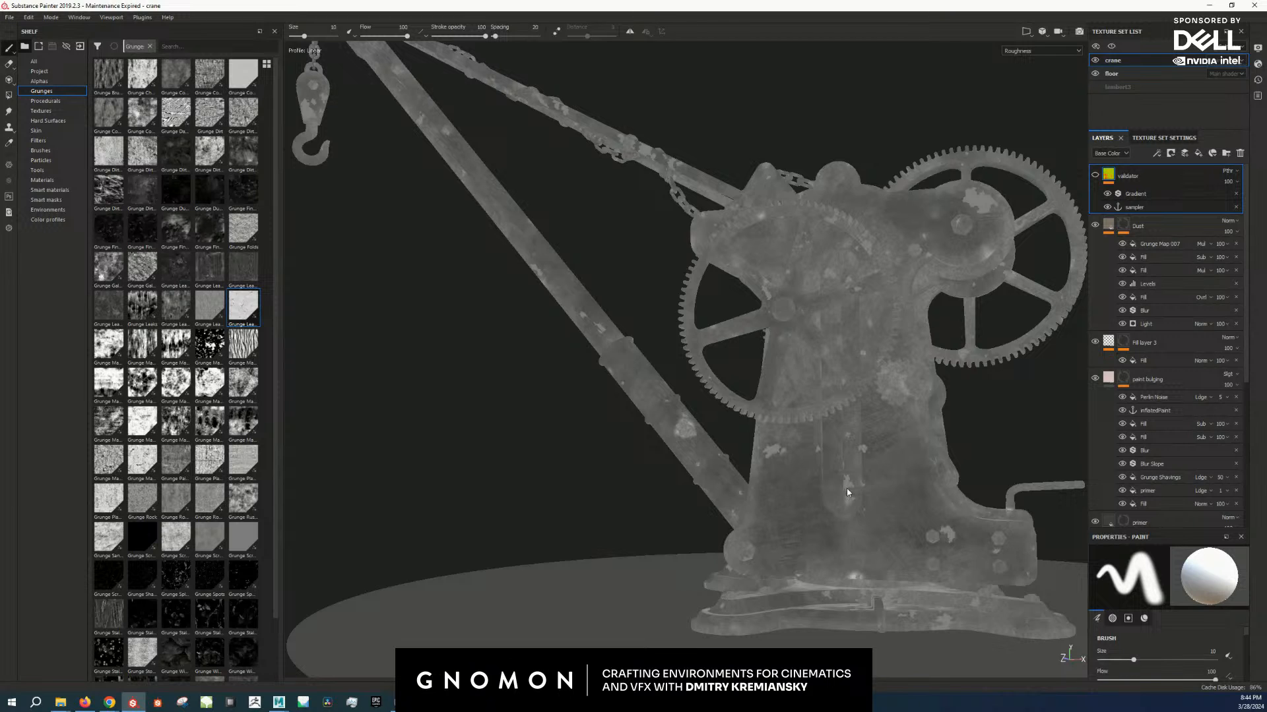
{"action": "left_click_drag", "start_coordinate": [941, 363], "coordinate": [996, 416], "text": "alt"}
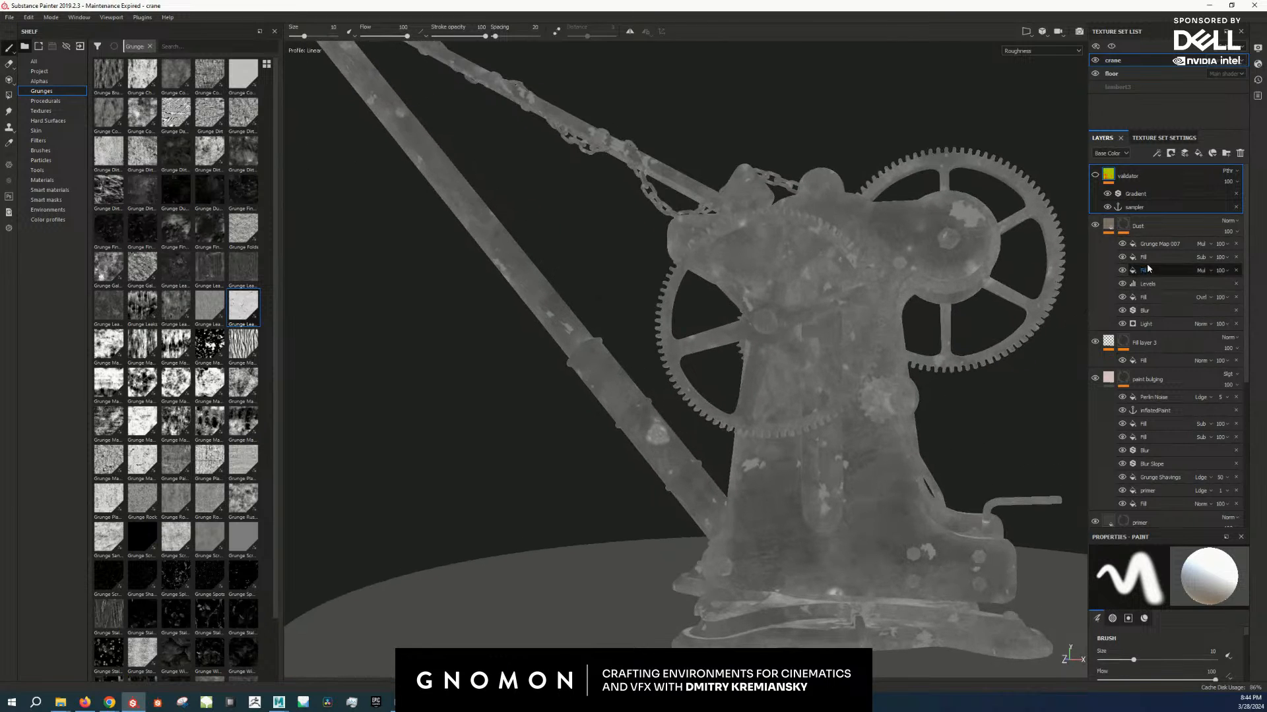
Step: Add a fill layer at the top of the stack with only the roughness channel enabled
{"action": "left_click", "coordinate": [1198, 154]}
{"action": "scroll", "coordinate": [1184, 594], "scroll_direction": "down", "scroll_amount": 3}
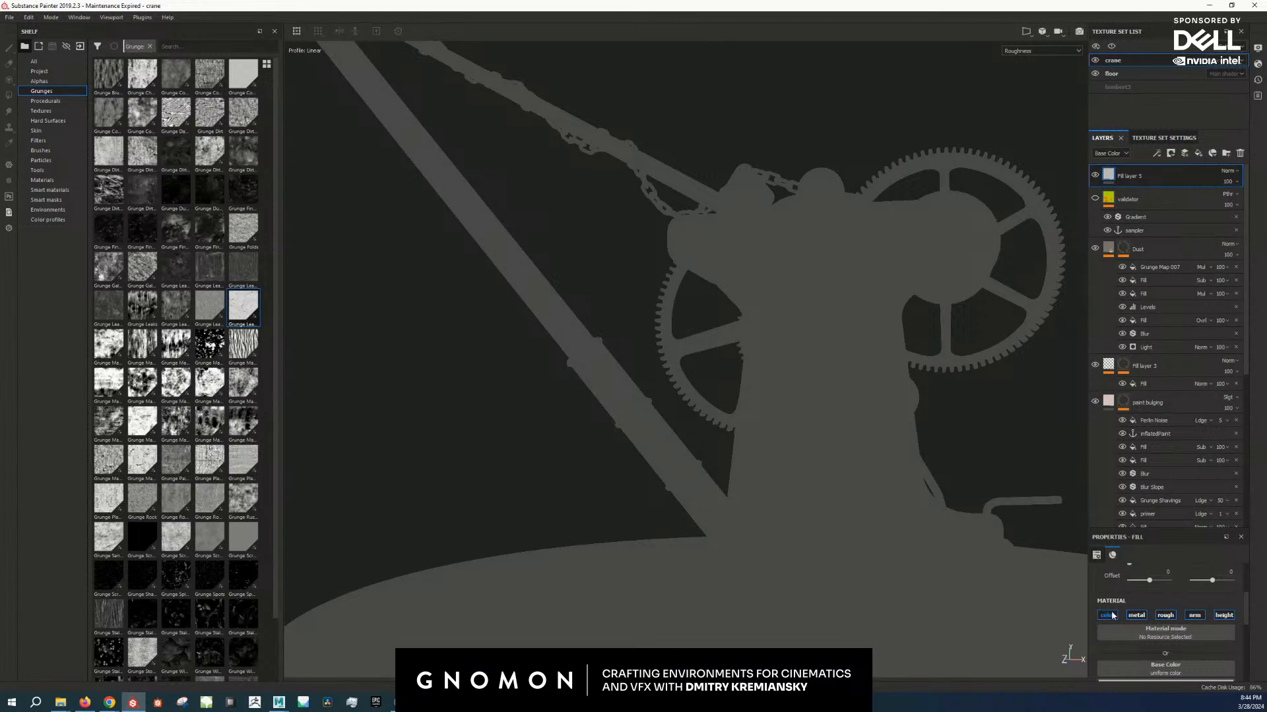
{"action": "left_click", "coordinate": [1166, 616]}
{"action": "left_click", "coordinate": [1166, 616]}
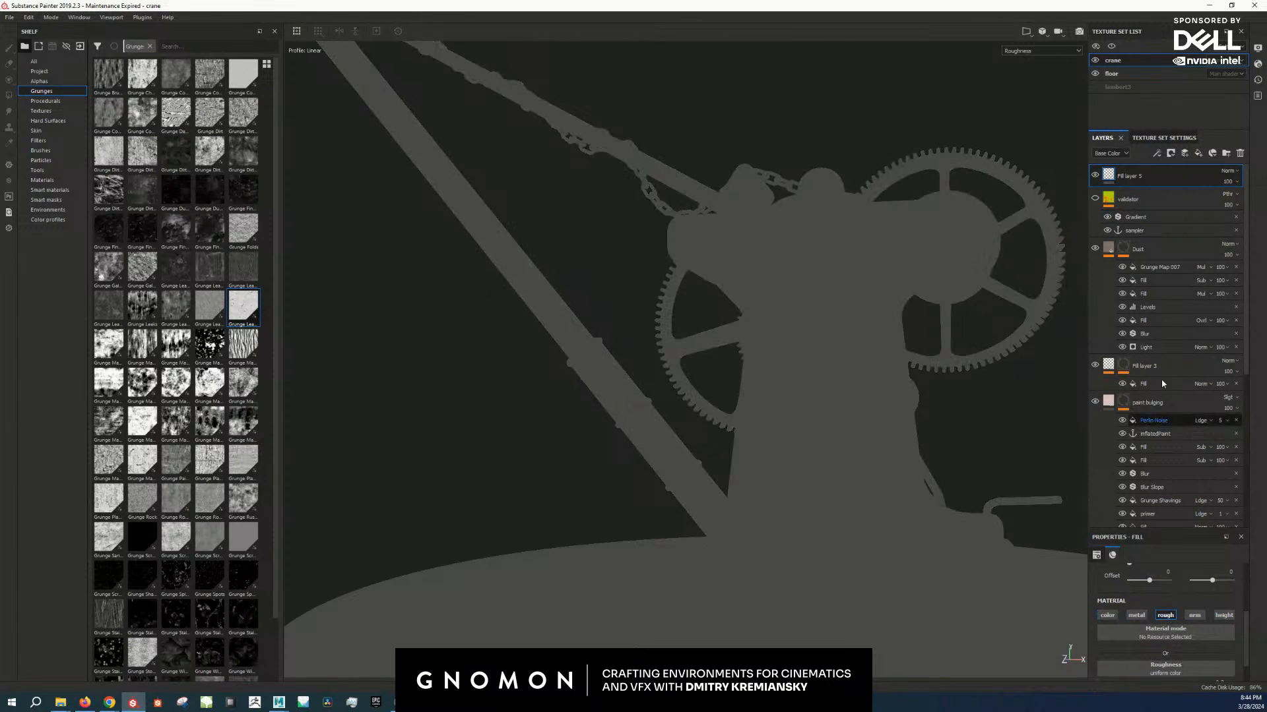
Step: Link the top fill layer's roughness to the sampler anchor point and set its referenced channel to Base Color
{"action": "scroll", "coordinate": [1173, 638], "scroll_direction": "down", "scroll_amount": 1}
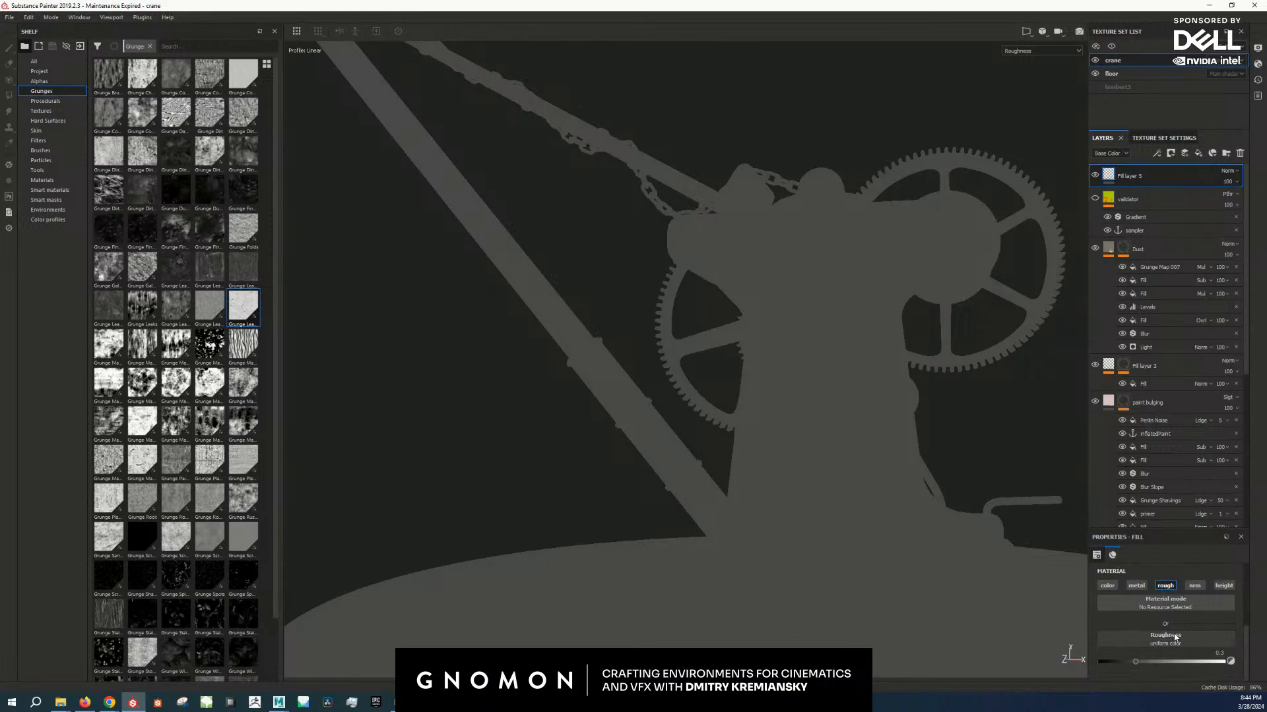
{"action": "left_click", "coordinate": [1176, 637]}
{"action": "left_click", "coordinate": [1192, 499]}
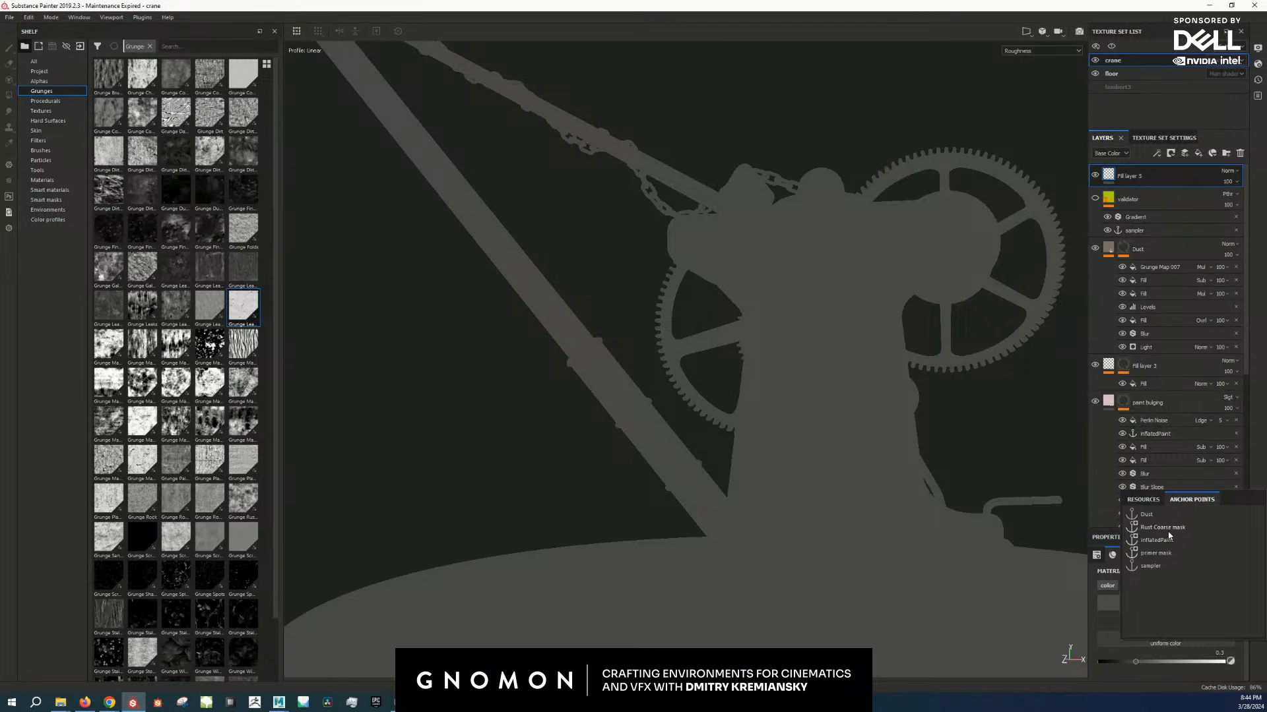
{"action": "left_click", "coordinate": [1155, 567]}
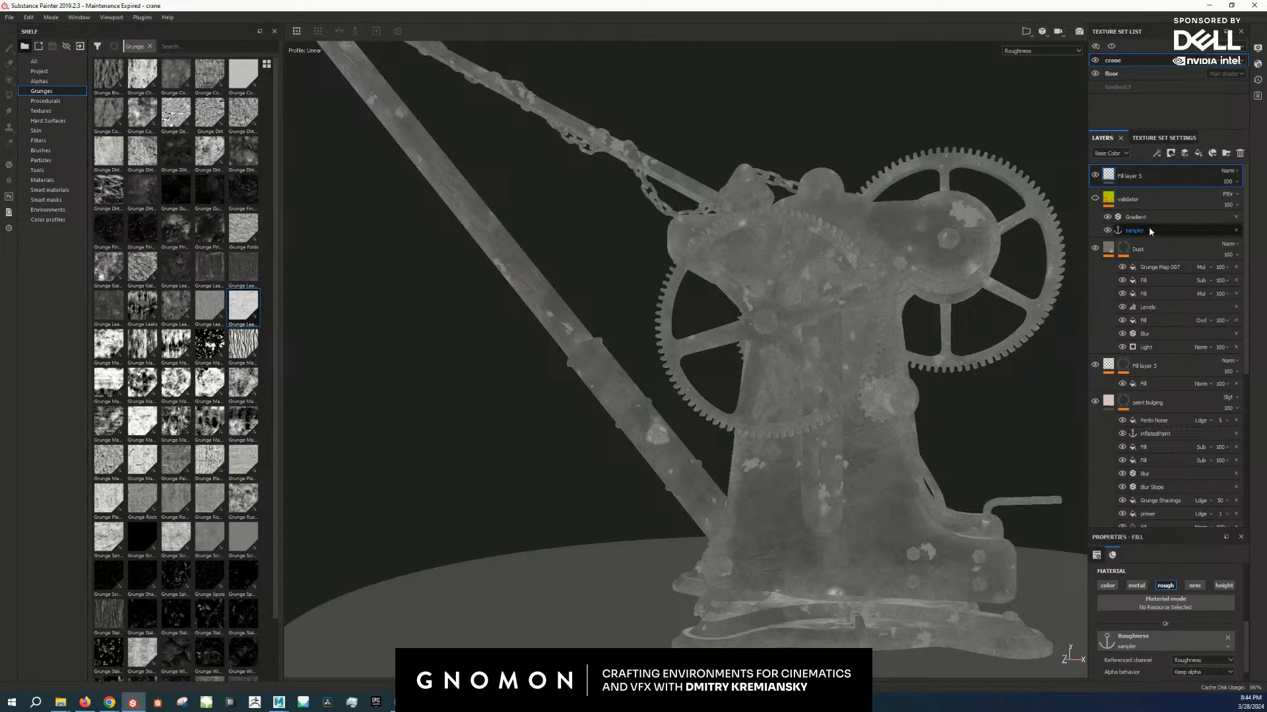
{"action": "scroll", "coordinate": [1181, 624], "scroll_direction": "down", "scroll_amount": 1}
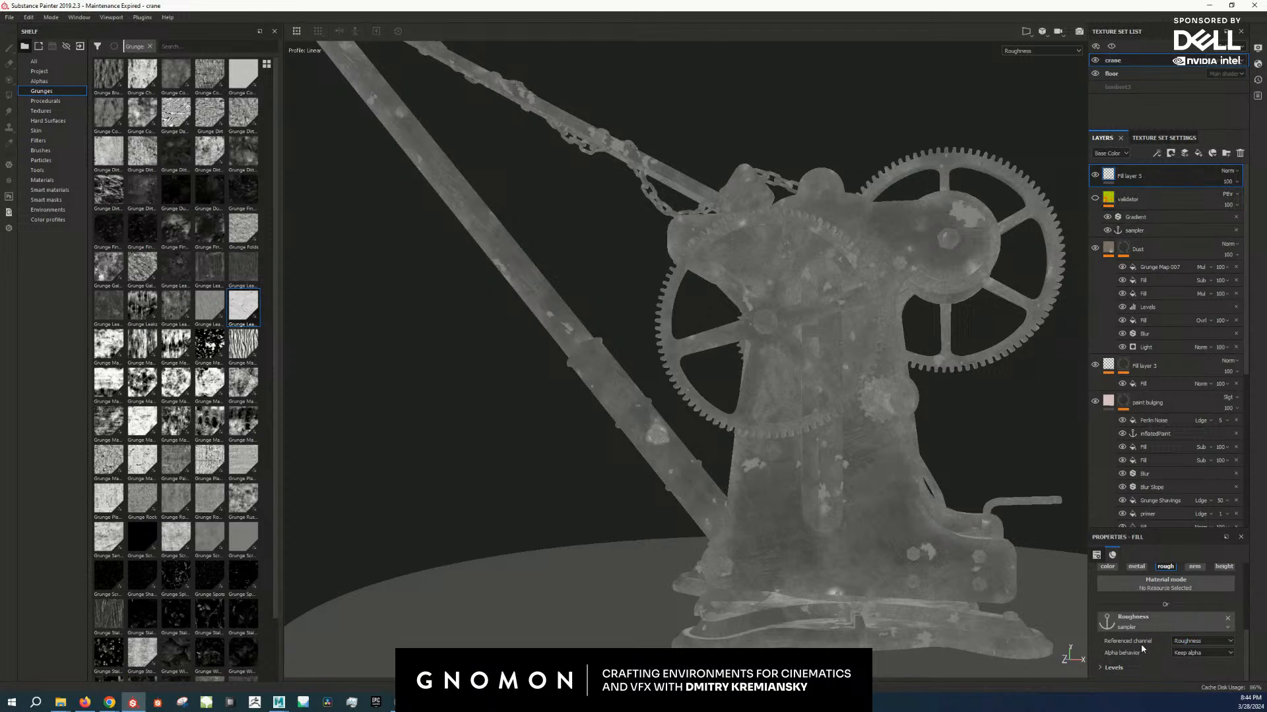
{"action": "left_click", "coordinate": [1200, 642]}
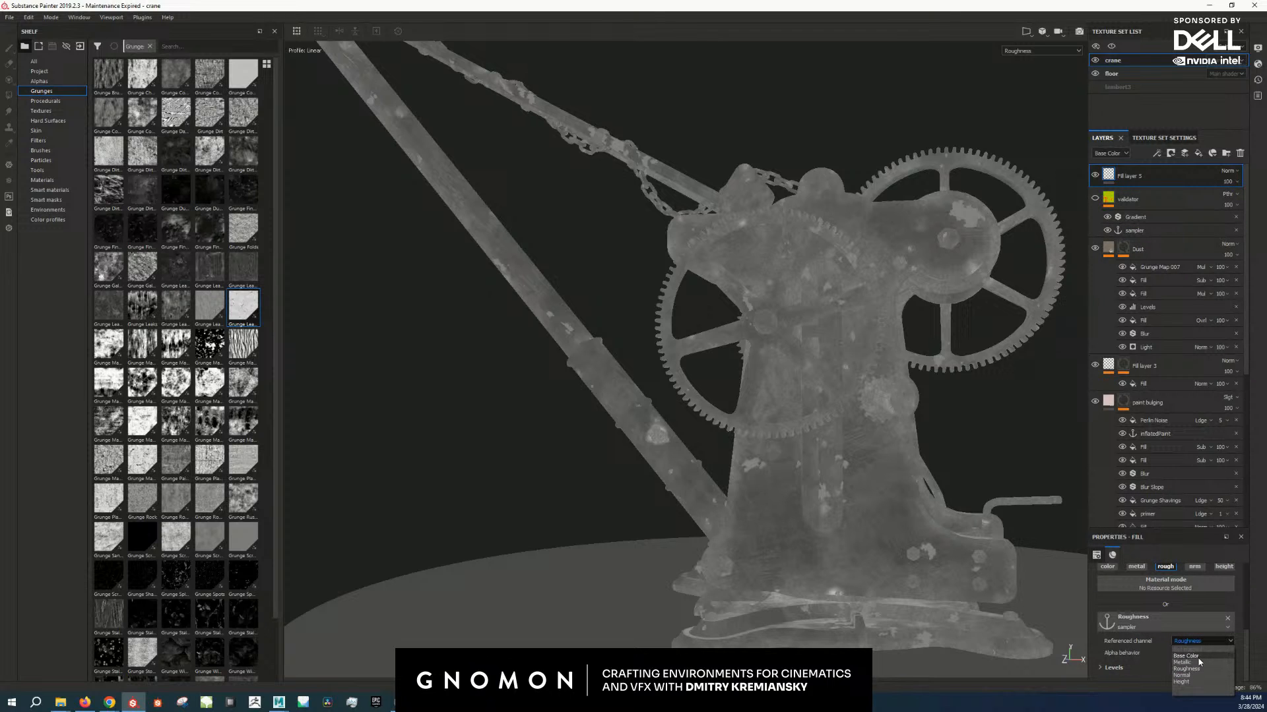
{"action": "left_click", "coordinate": [1191, 657]}
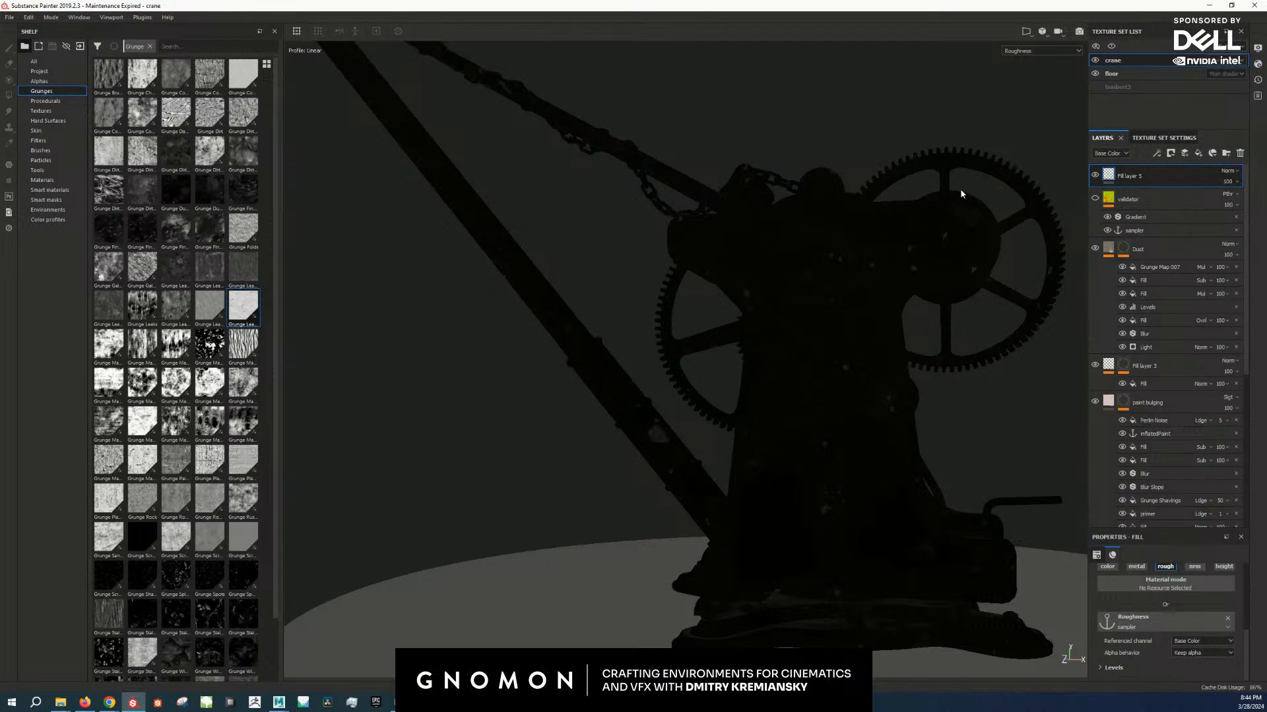
Step: Compare the Base Color and Roughness channels on the crane, checking the roughness with the top fill layer on and off
{"action": "key", "text": "c"}
{"action": "key", "text": "c"}
{"action": "key", "text": "c"}
{"action": "key", "text": "c"}
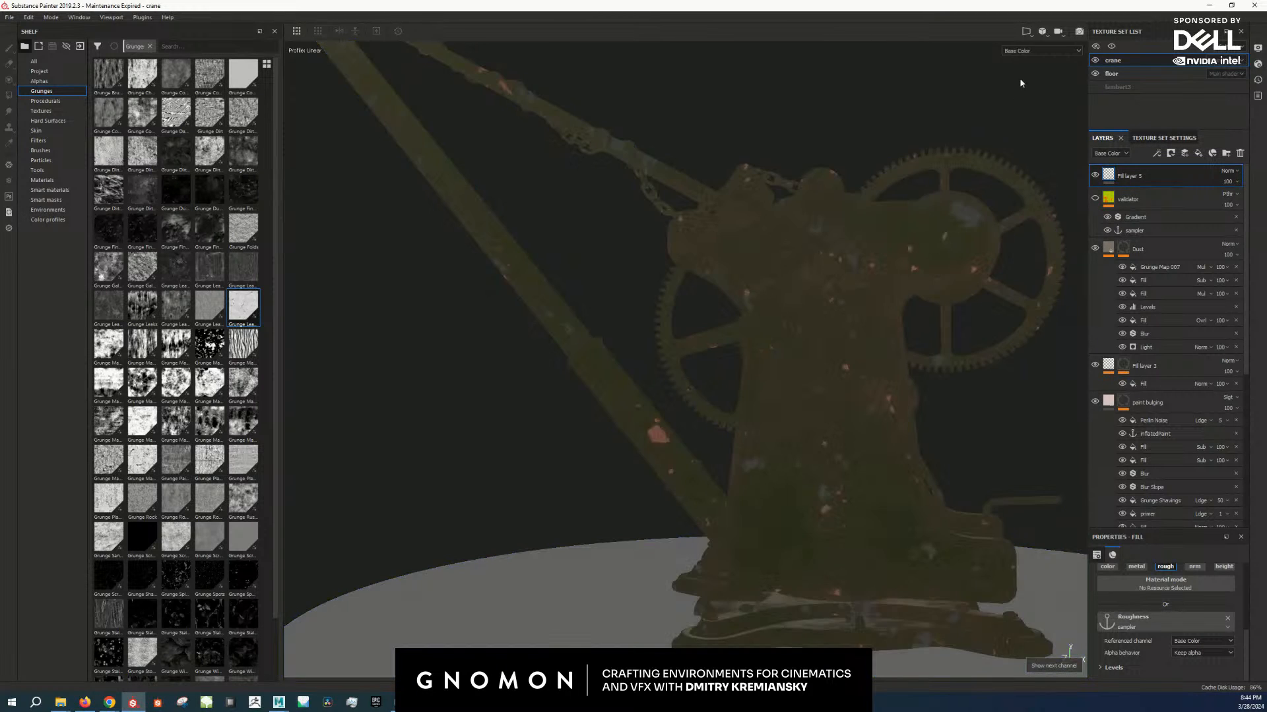
{"action": "key", "text": "c"}
{"action": "scroll", "coordinate": [846, 402], "scroll_direction": "up", "scroll_amount": 3}
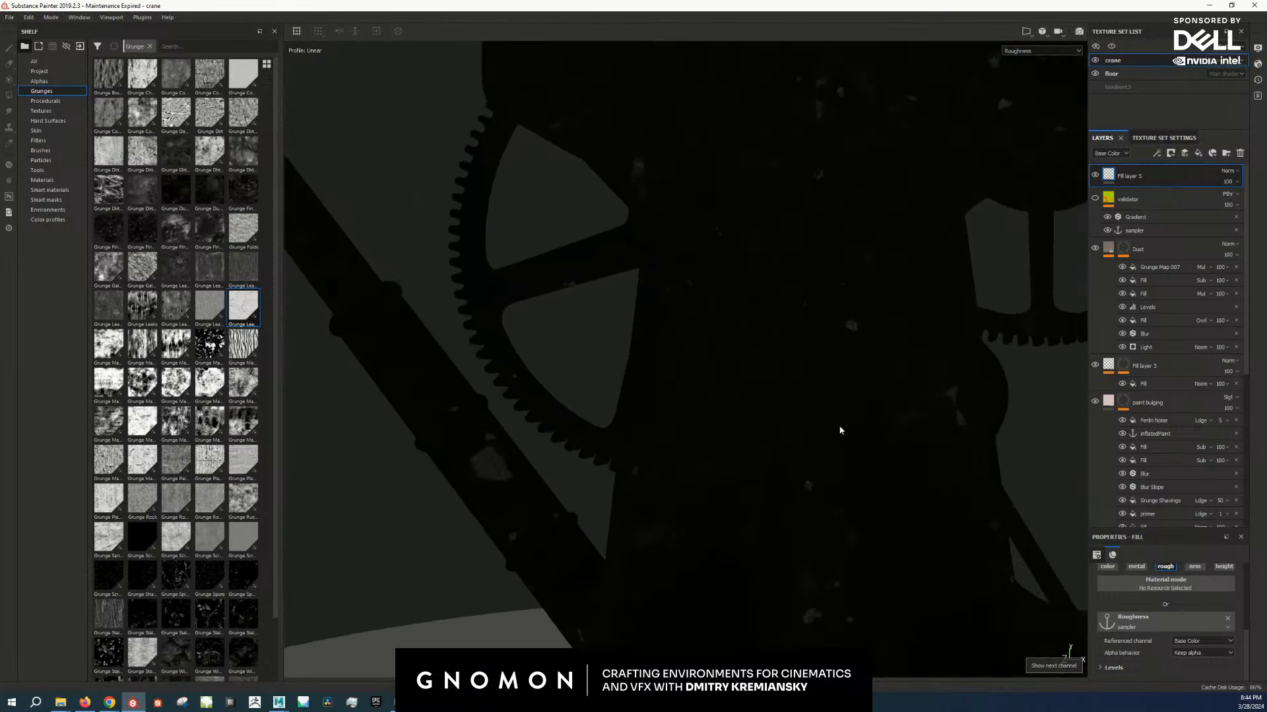
{"action": "scroll", "coordinate": [1008, 242], "scroll_direction": "down", "scroll_amount": 1}
{"action": "left_click", "coordinate": [1094, 176]}
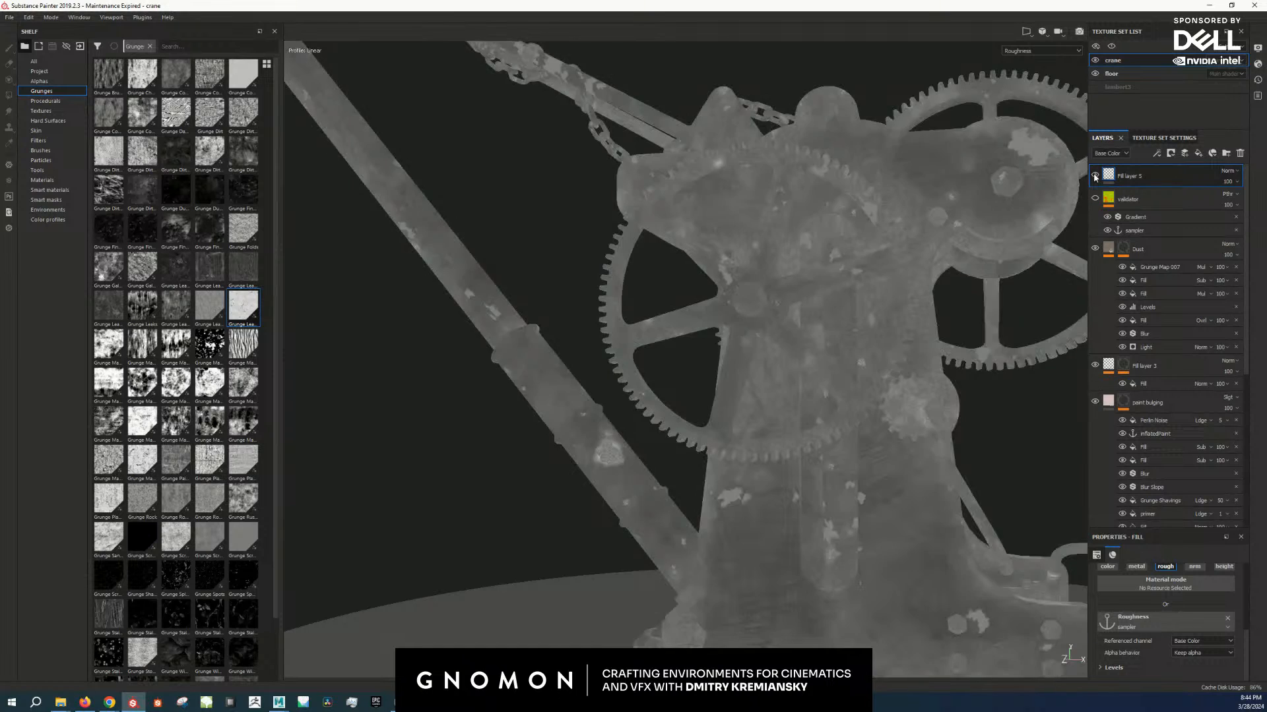
{"action": "left_click", "coordinate": [1094, 177]}
Step: Add a Levels effect to the top fill layer, affecting Roughness, with its white input point at 0.324
{"action": "right_click", "coordinate": [1114, 176]}
{"action": "left_click", "coordinate": [1135, 399]}
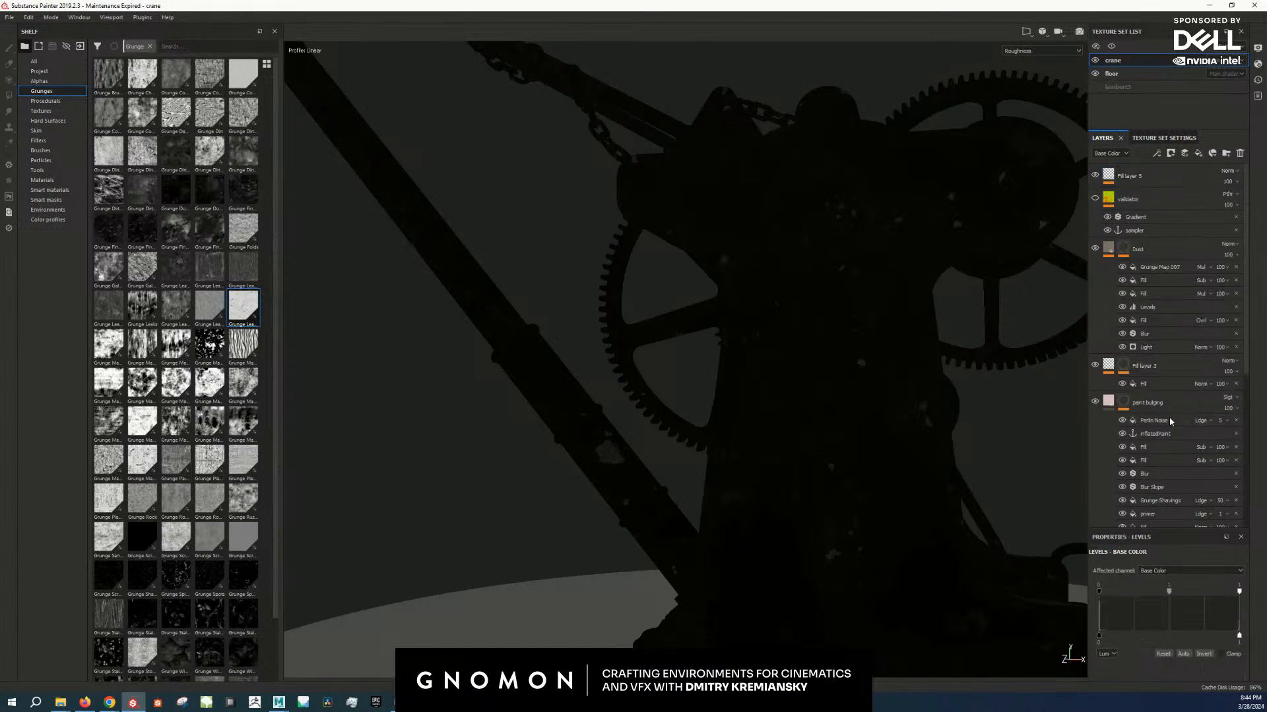
{"action": "left_click_drag", "start_coordinate": [1239, 591], "coordinate": [1200, 592]}
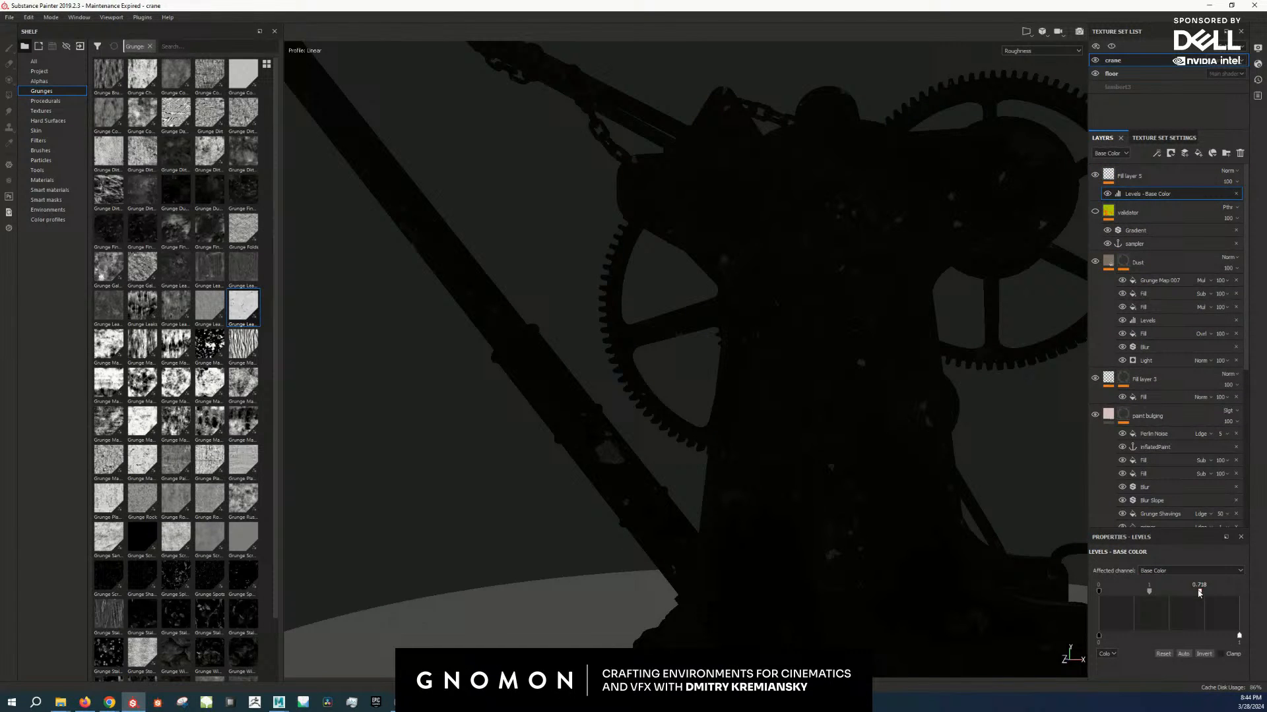
{"action": "left_click", "coordinate": [1161, 571]}
{"action": "left_click", "coordinate": [1161, 593]}
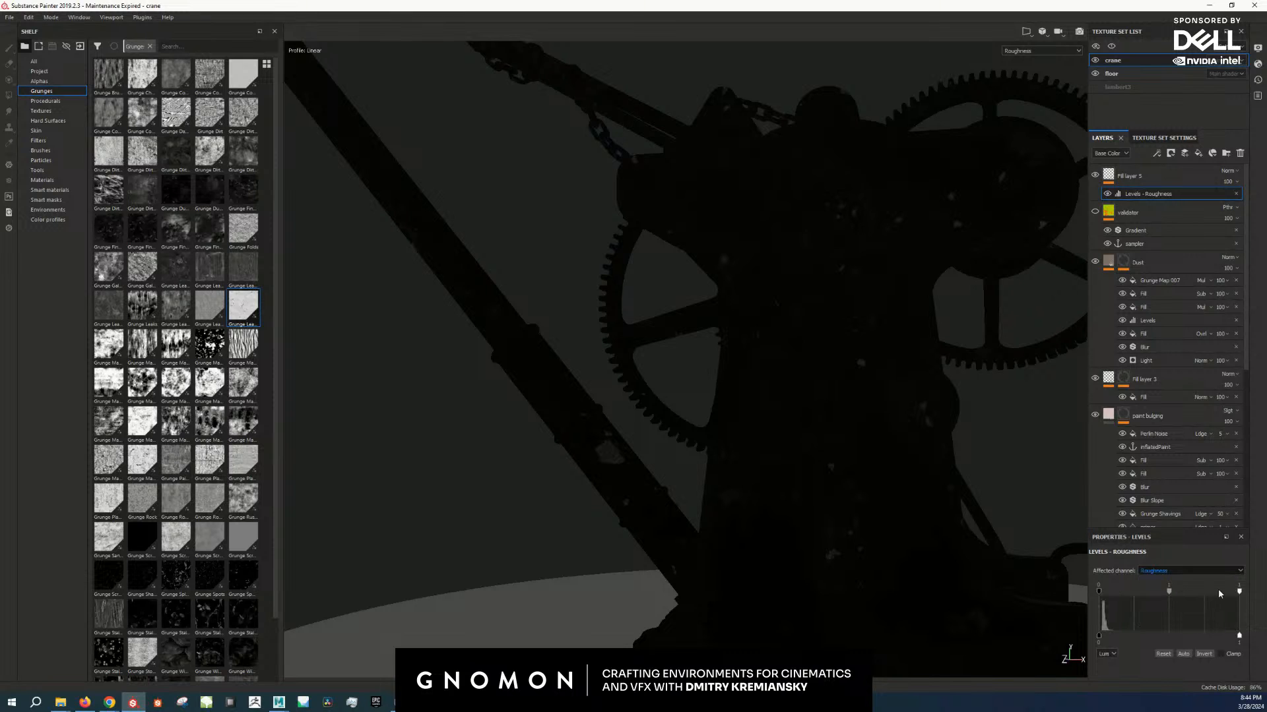
{"action": "left_click_drag", "start_coordinate": [1239, 591], "coordinate": [1136, 591]}
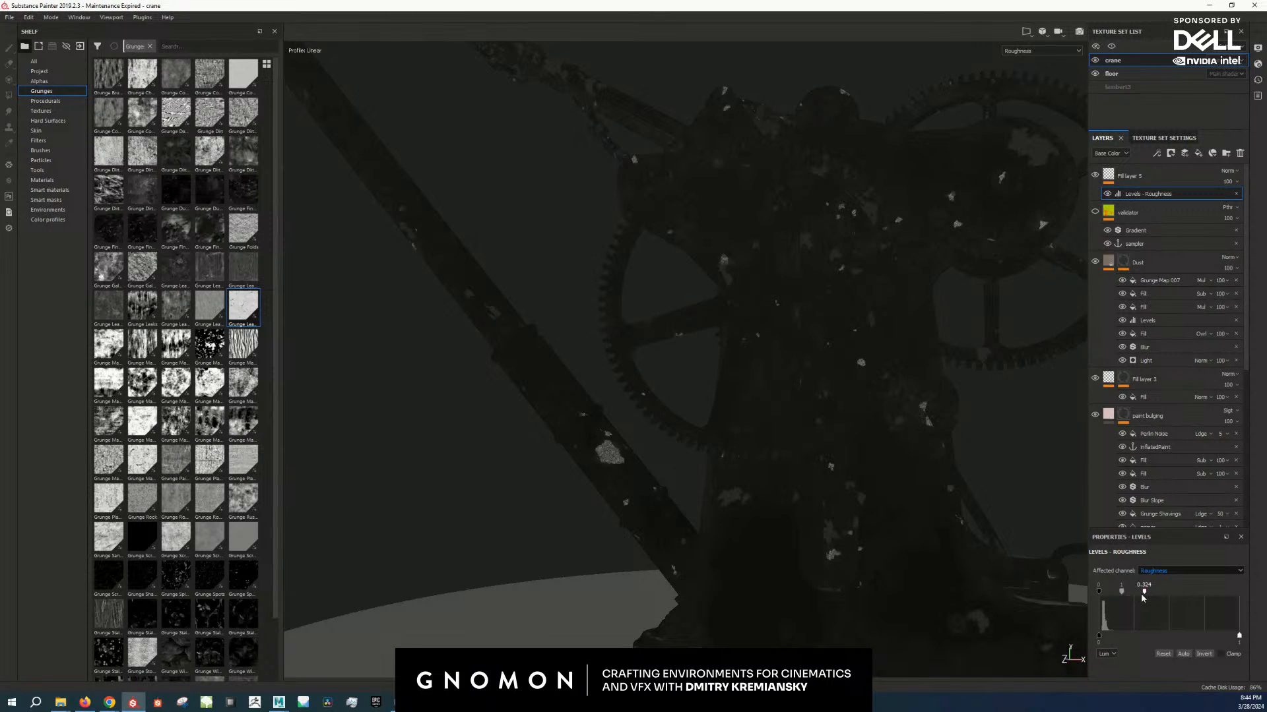
{"action": "right_click_drag", "start_coordinate": [953, 489], "coordinate": [908, 382], "text": "alt"}
{"action": "middle_click_drag", "start_coordinate": [908, 382], "coordinate": [905, 420], "text": "alt"}
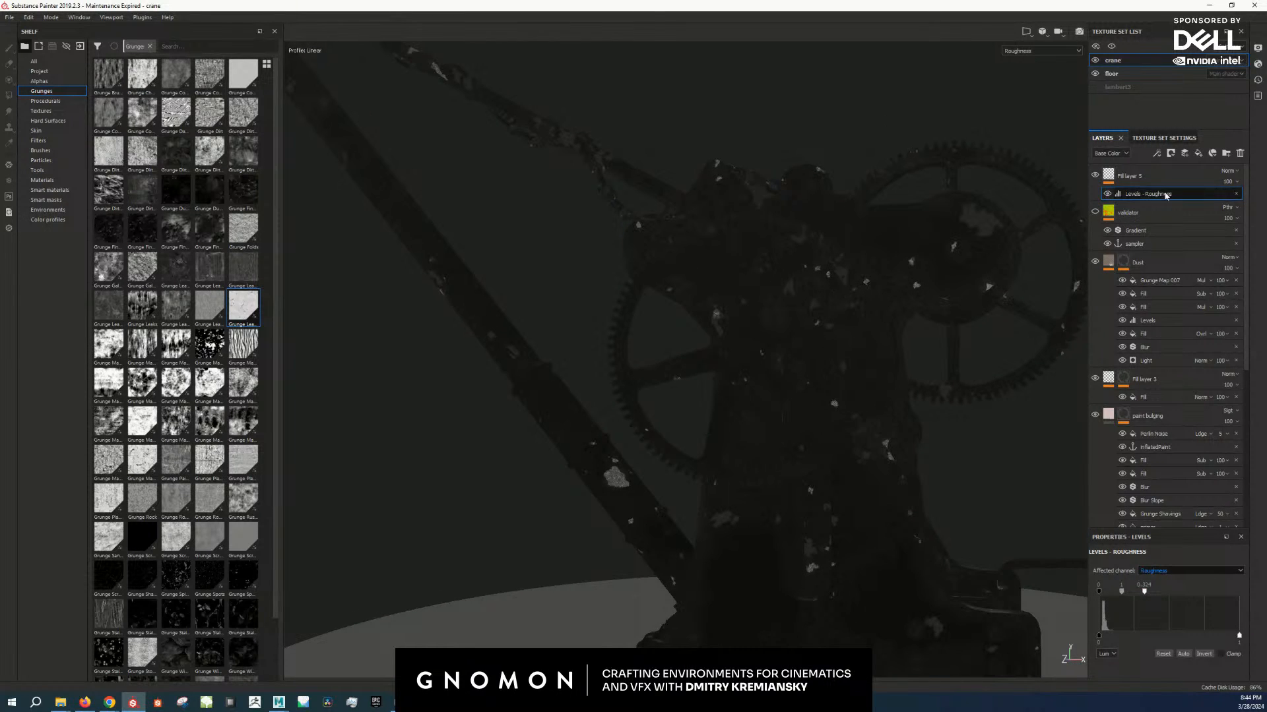
{"action": "left_click", "coordinate": [1202, 654]}
{"action": "key", "text": "ctrl+z"}
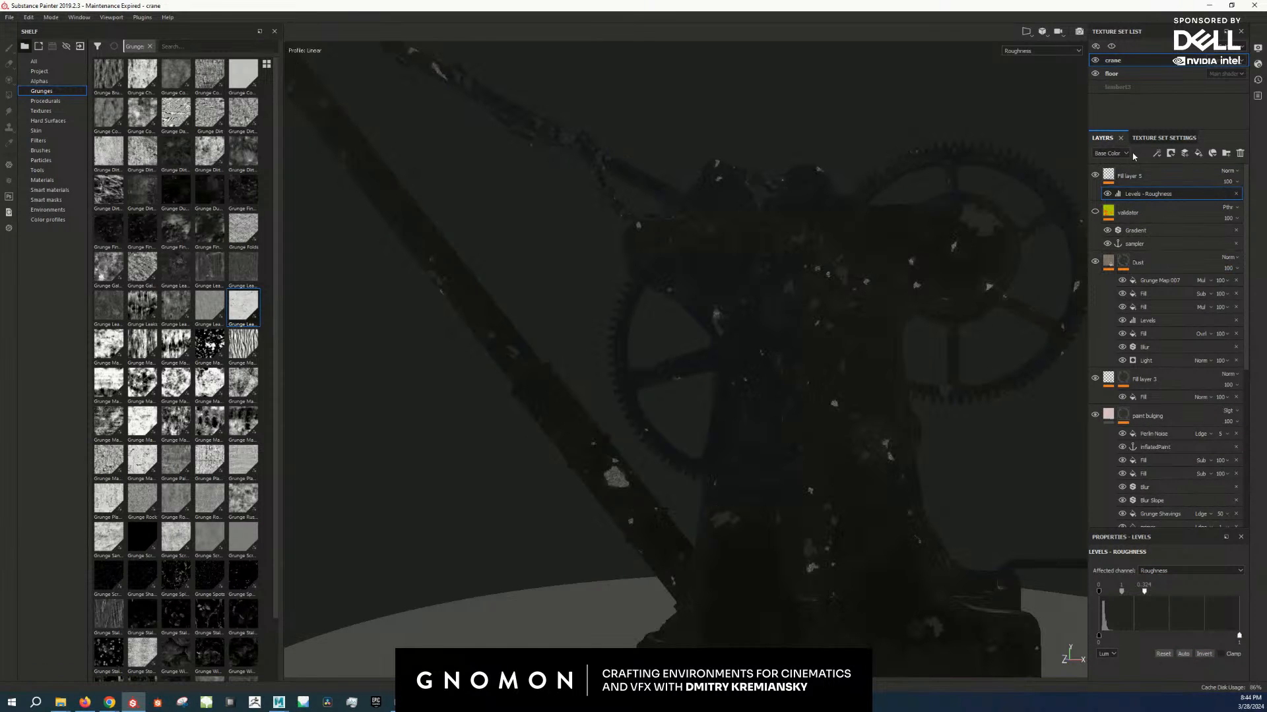
Step: Set the top fill layer's Roughness blending to Soft light at 40 percent opacity
{"action": "left_click", "coordinate": [1180, 178]}
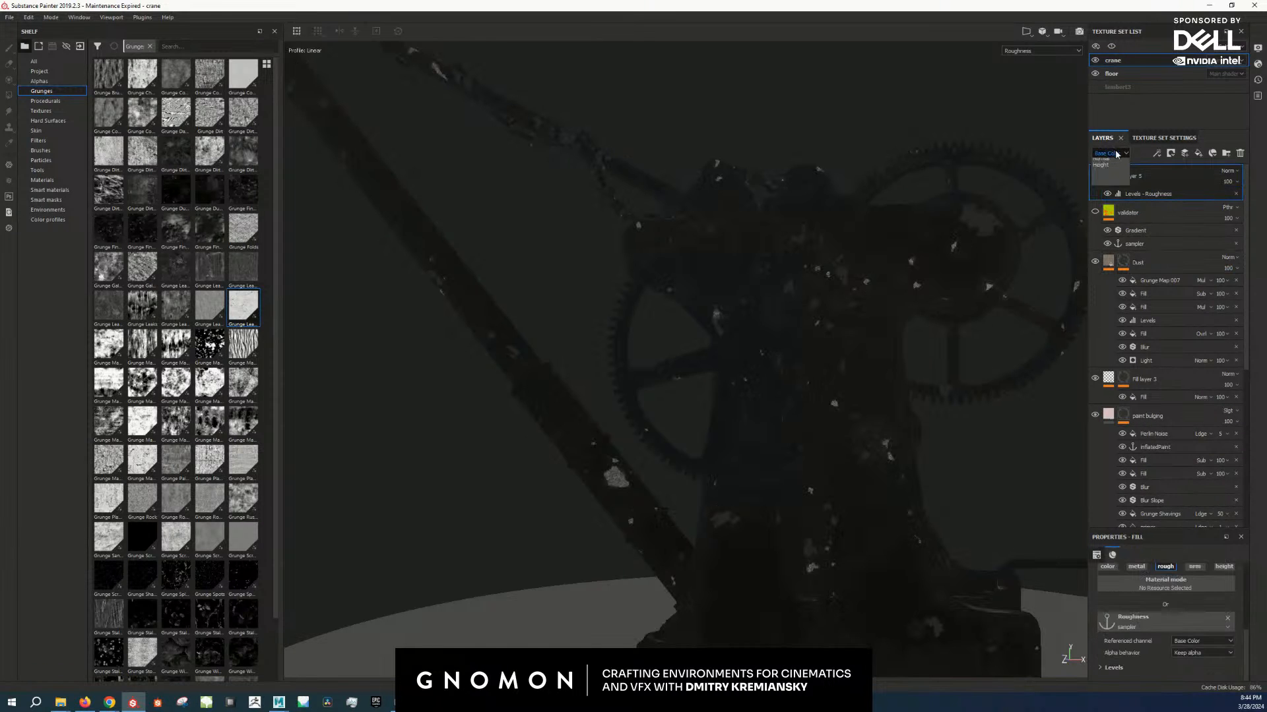
{"action": "left_click", "coordinate": [1228, 171]}
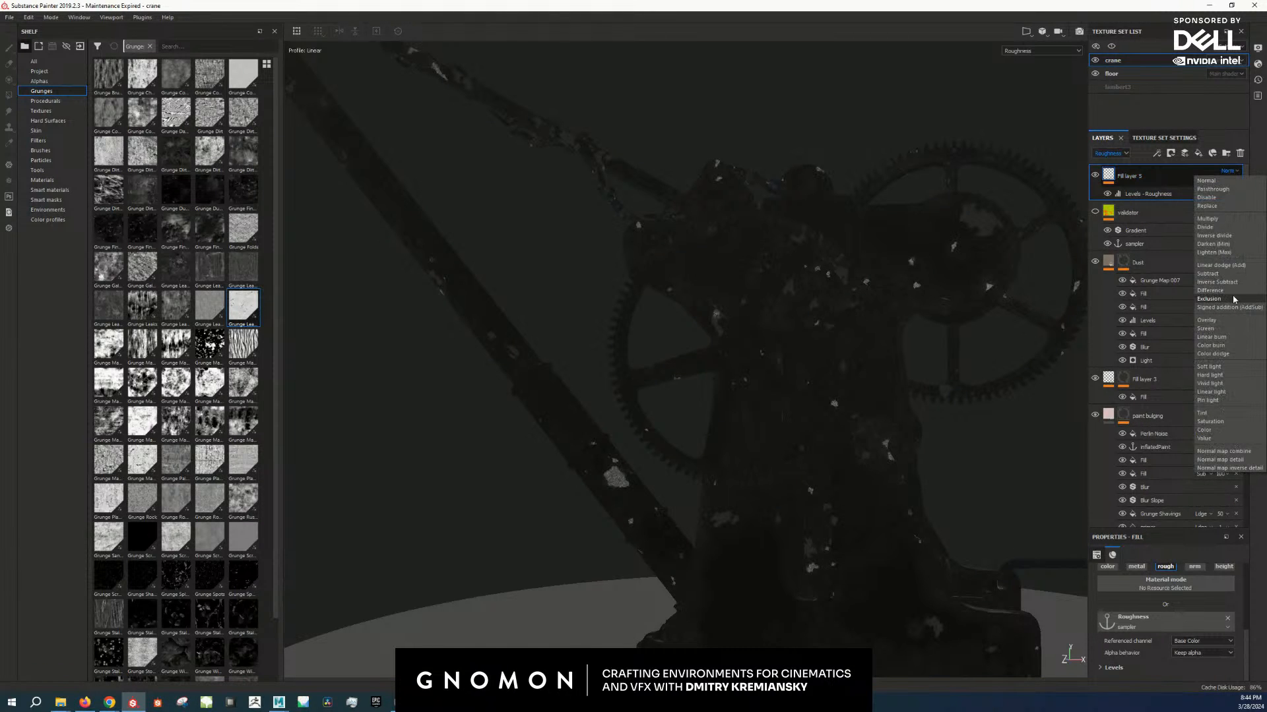
{"action": "left_click", "coordinate": [1222, 366]}
{"action": "left_click", "coordinate": [1231, 182]}
{"action": "left_click", "coordinate": [1227, 200]}
{"action": "left_click_drag", "start_coordinate": [1227, 200], "coordinate": [1238, 200]}
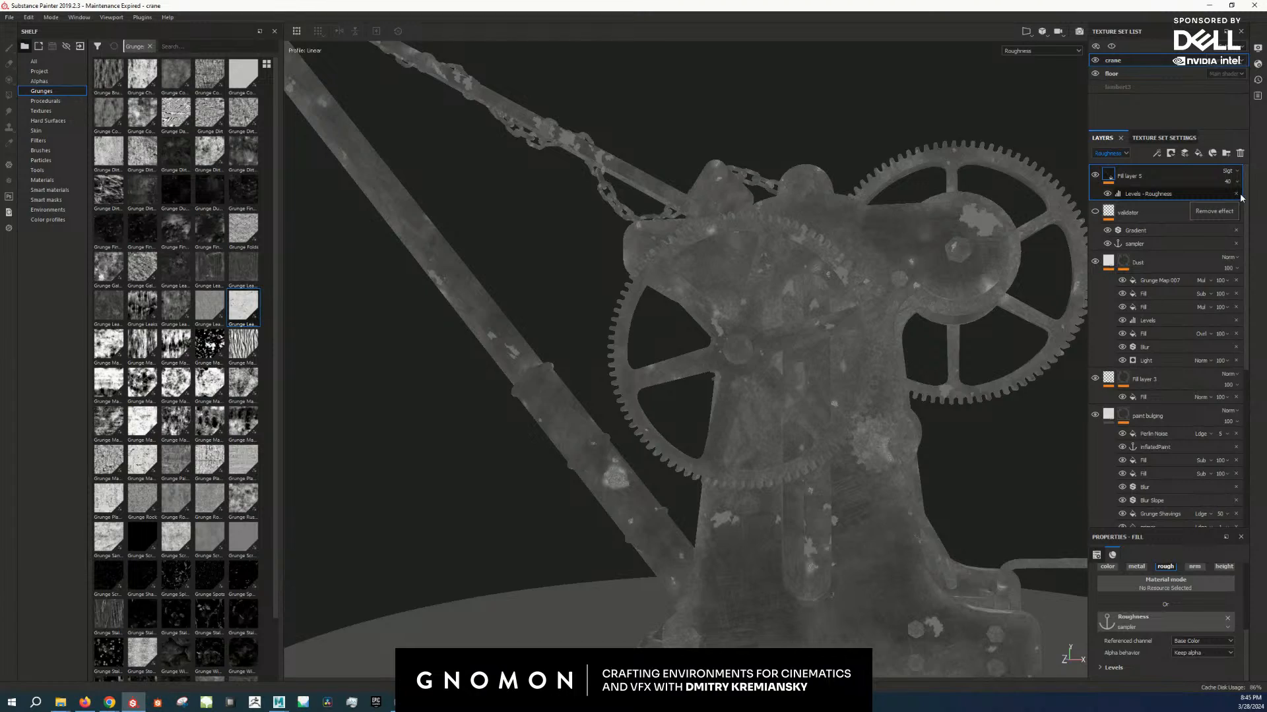
Step: Show the full material and add a fill layer named brushStrokes above Fill layer 1, with only the height channel enabled at 0.01
{"action": "key", "text": "m"}
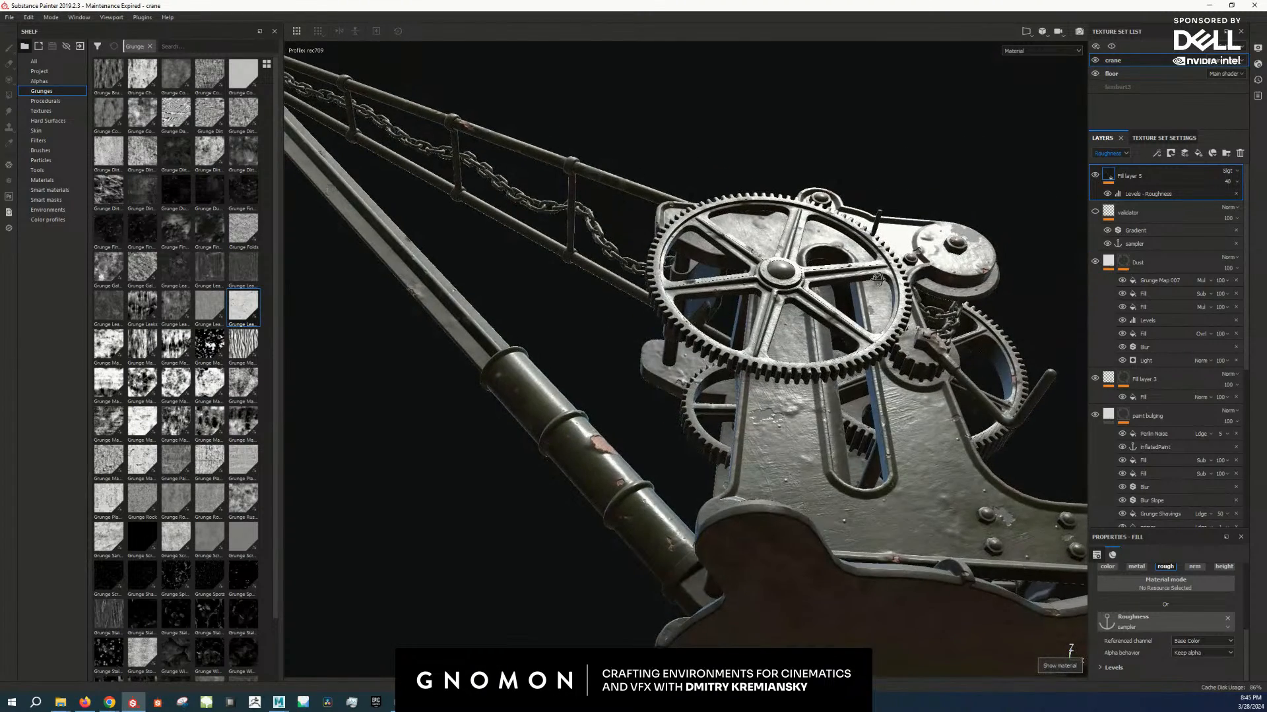
{"action": "left_click_drag", "start_coordinate": [877, 279], "coordinate": [854, 330], "text": "alt"}
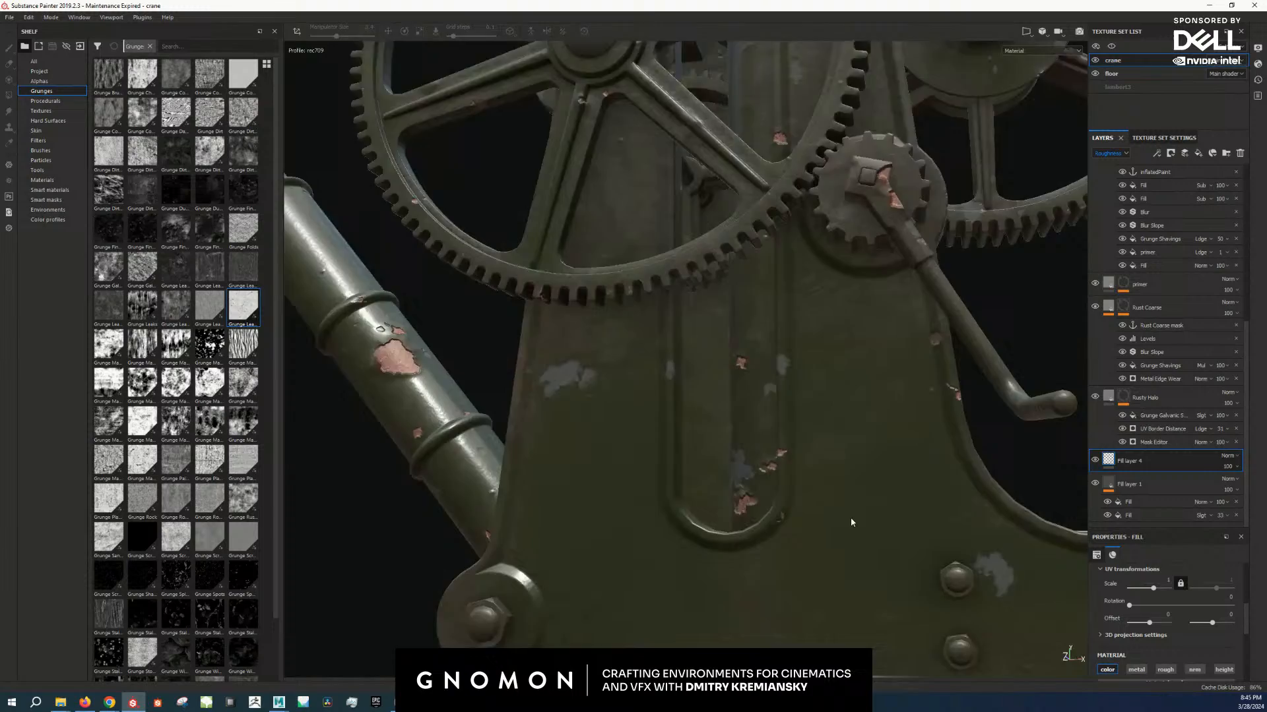
{"action": "left_click_drag", "start_coordinate": [851, 522], "coordinate": [859, 382], "text": "alt"}
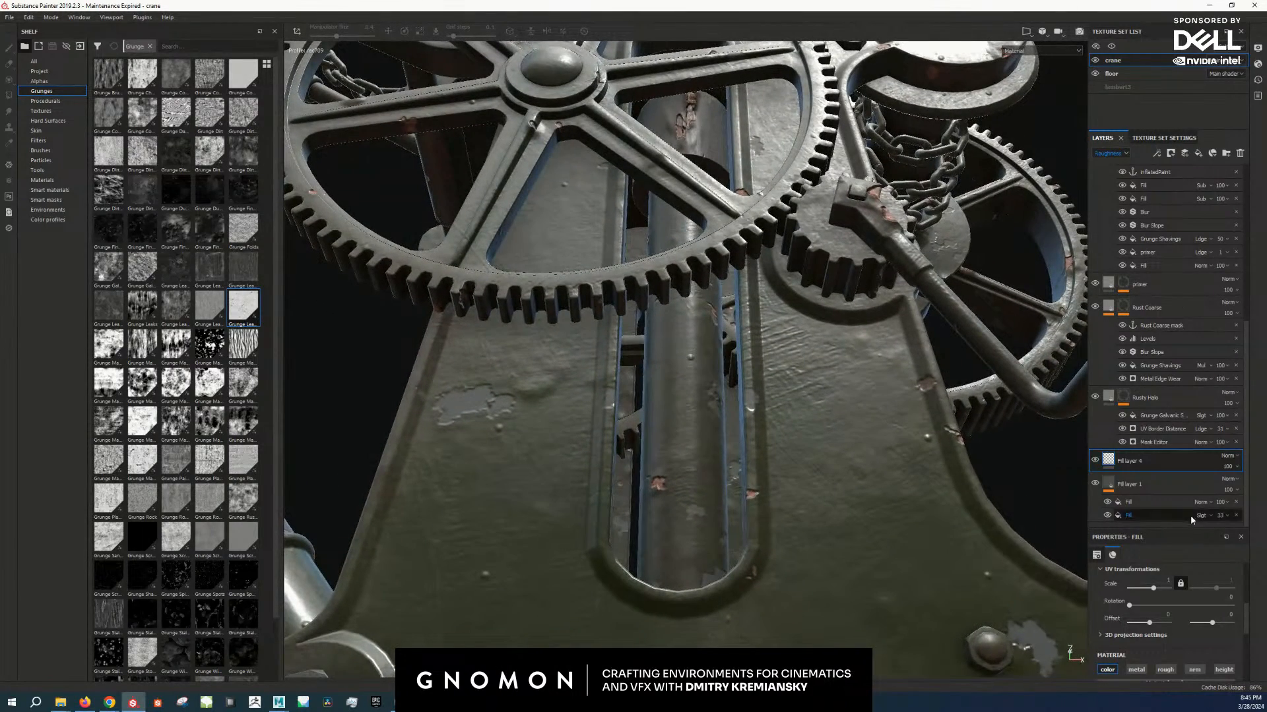
{"action": "left_click", "coordinate": [1181, 481]}
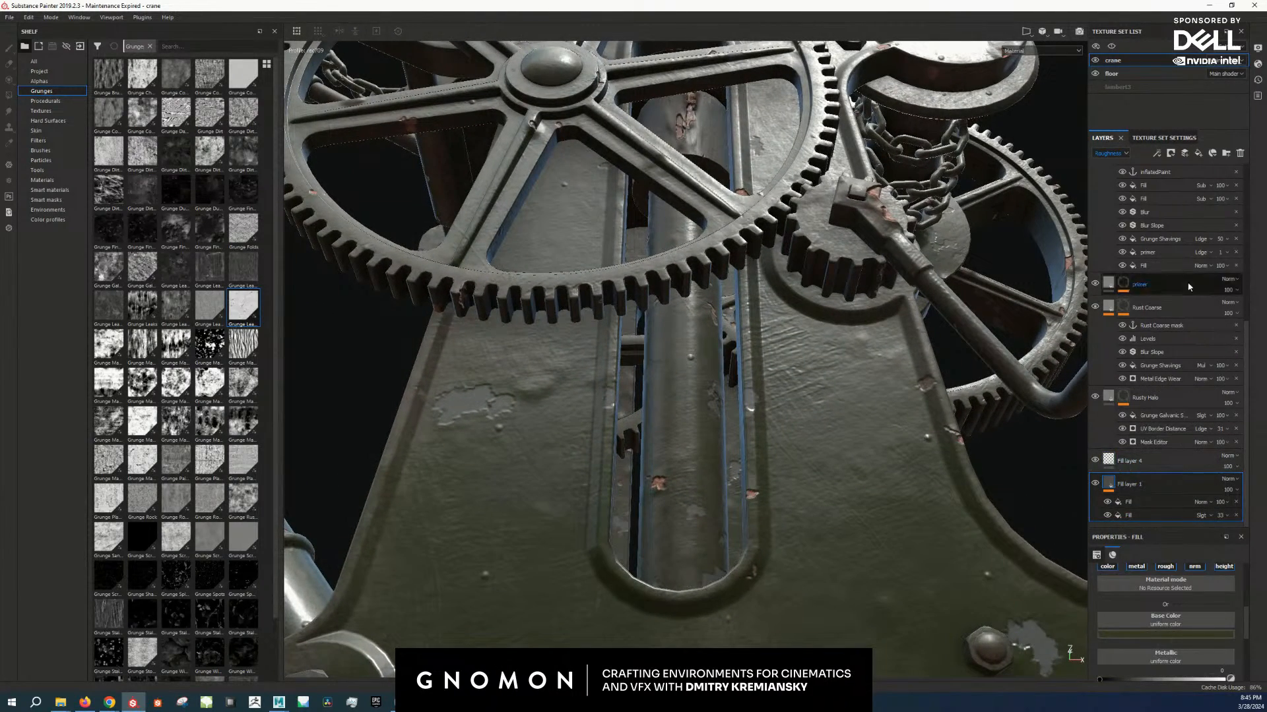
{"action": "left_click", "coordinate": [1198, 153]}
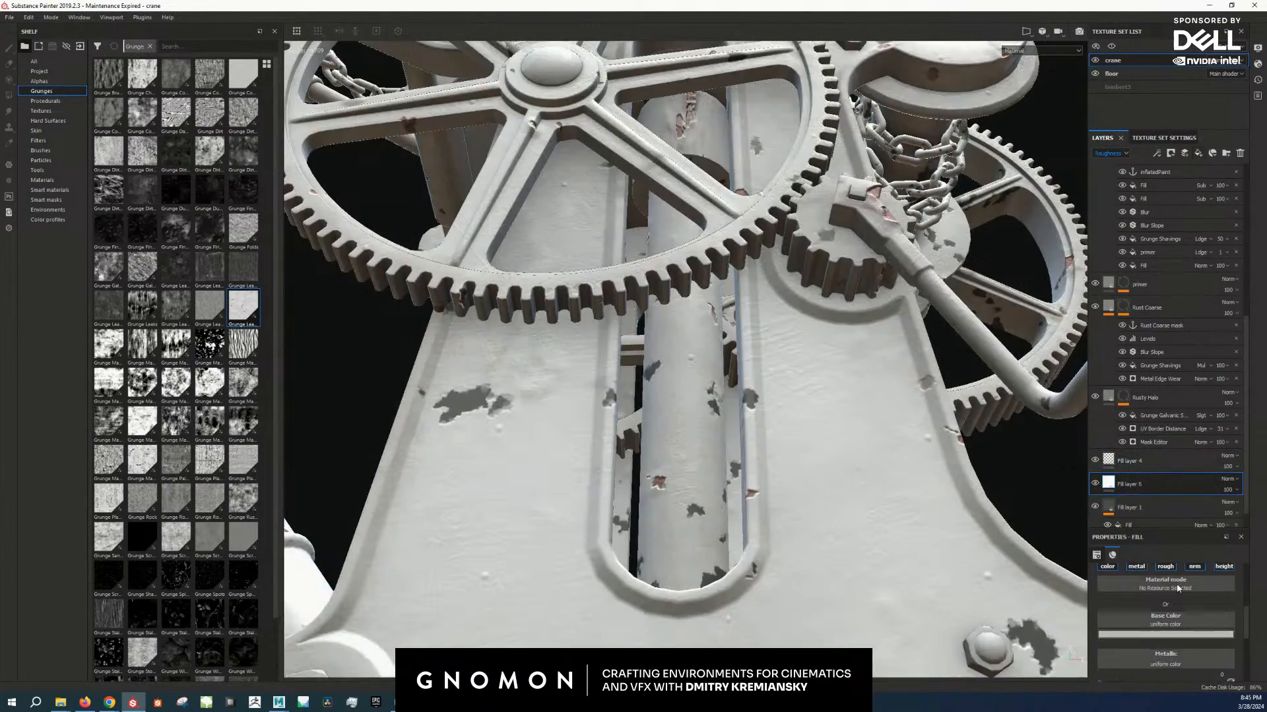
{"action": "left_click", "coordinate": [1227, 567], "text": "alt"}
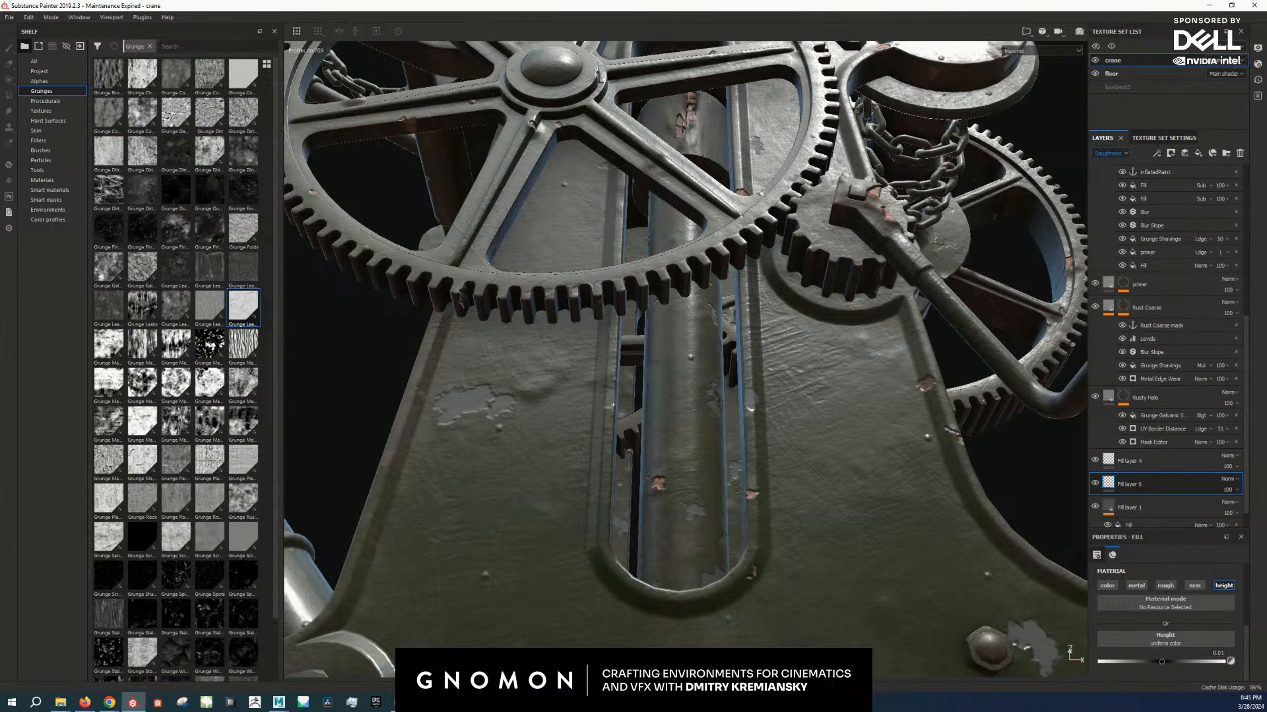
{"action": "double_click", "coordinate": [1129, 484]}
{"action": "type", "text": "brushStrokes"}
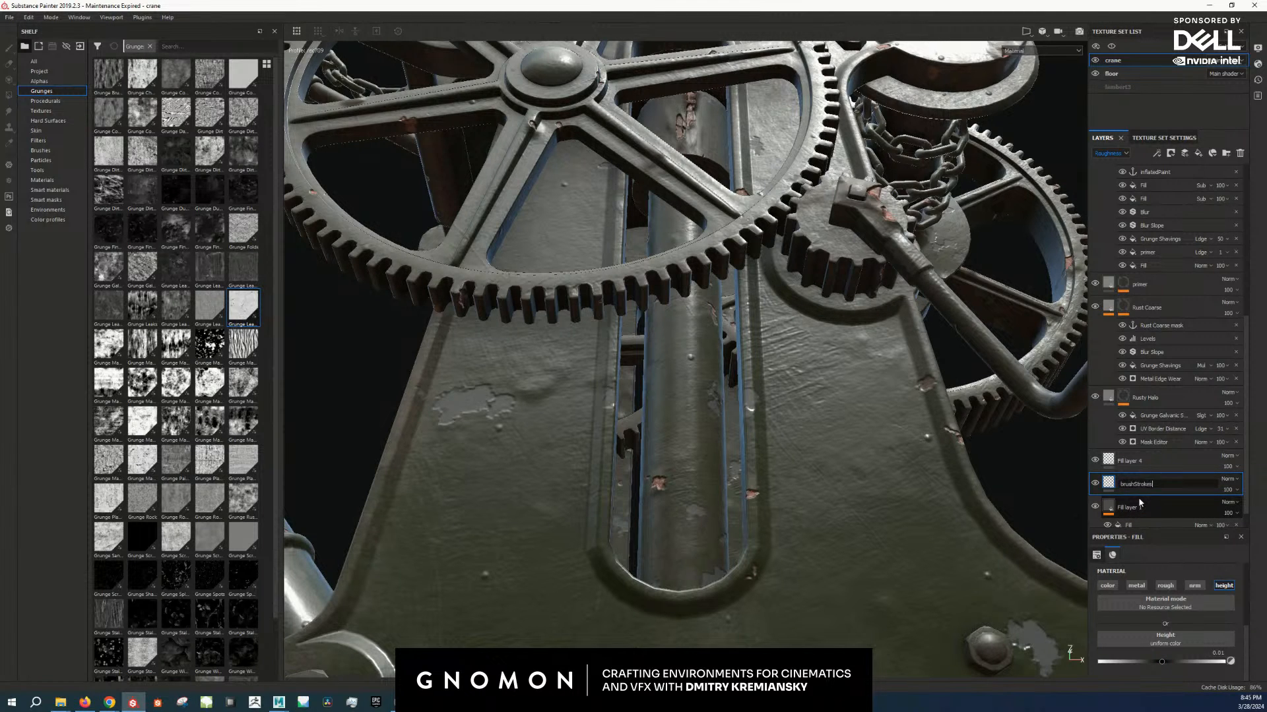
{"action": "key", "text": "Return"}
Step: Add a black mask with a fill effect to the brushStrokes layer
{"action": "right_click", "coordinate": [1131, 491]}
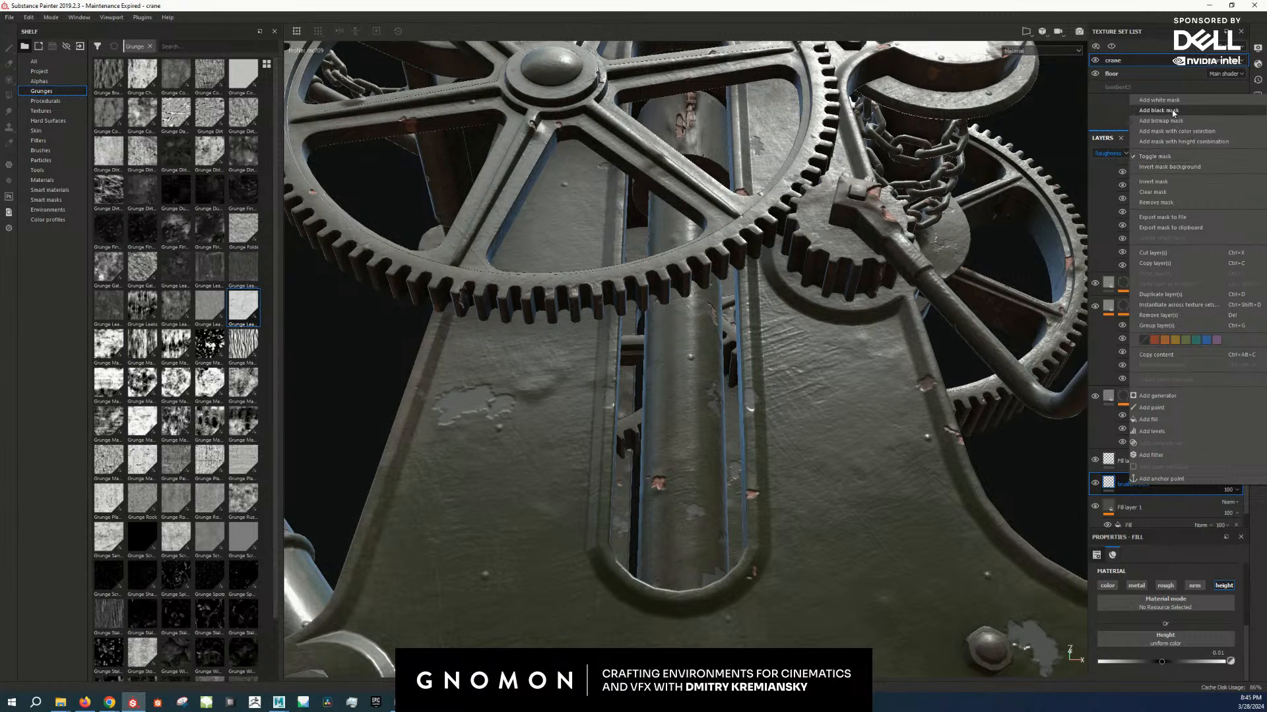
{"action": "left_click", "coordinate": [1173, 111]}
{"action": "right_click", "coordinate": [1123, 484]}
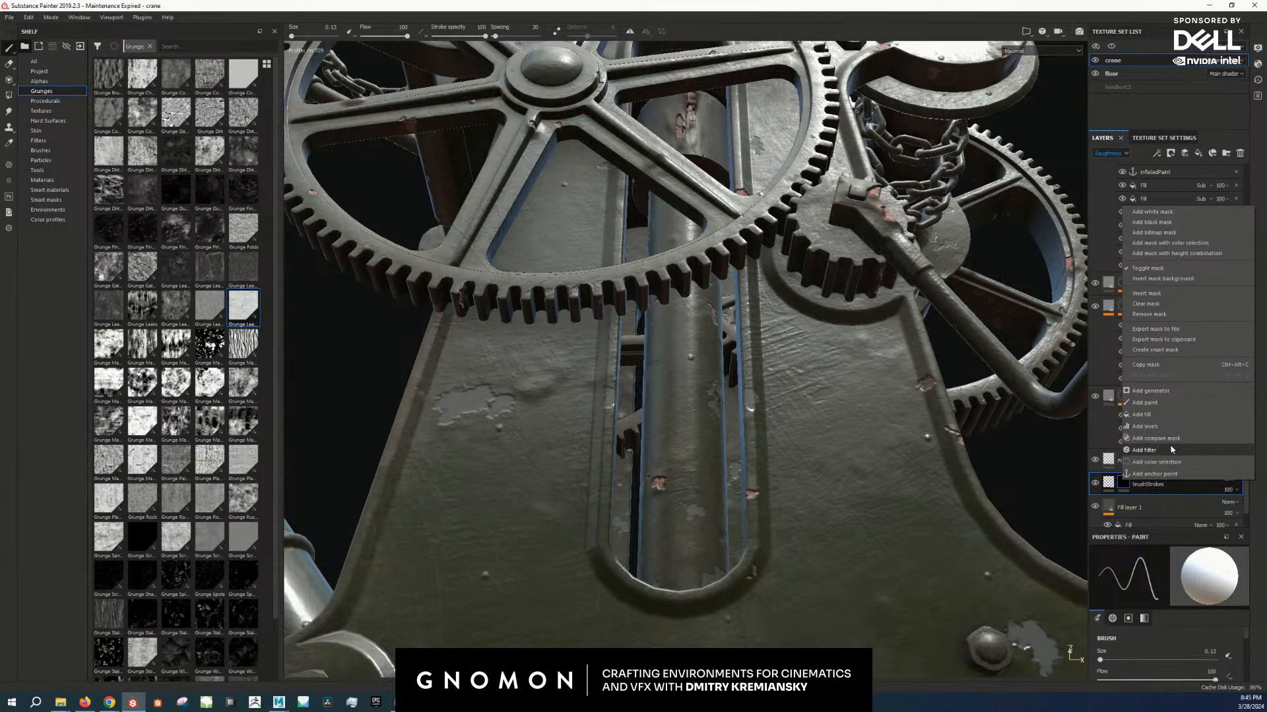
{"action": "left_click", "coordinate": [1167, 416]}
{"action": "left_click", "coordinate": [1181, 591]}
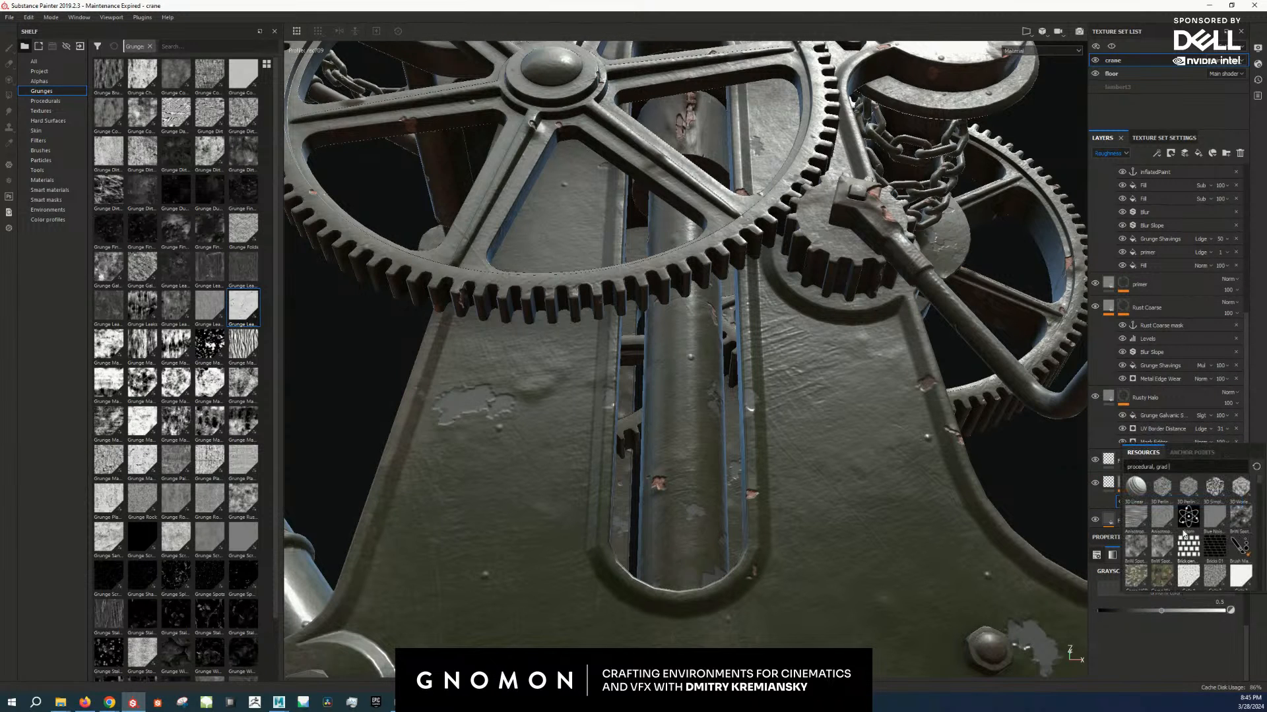
{"action": "type", "text": "grad"}
{"action": "type", "text": "wipes"}
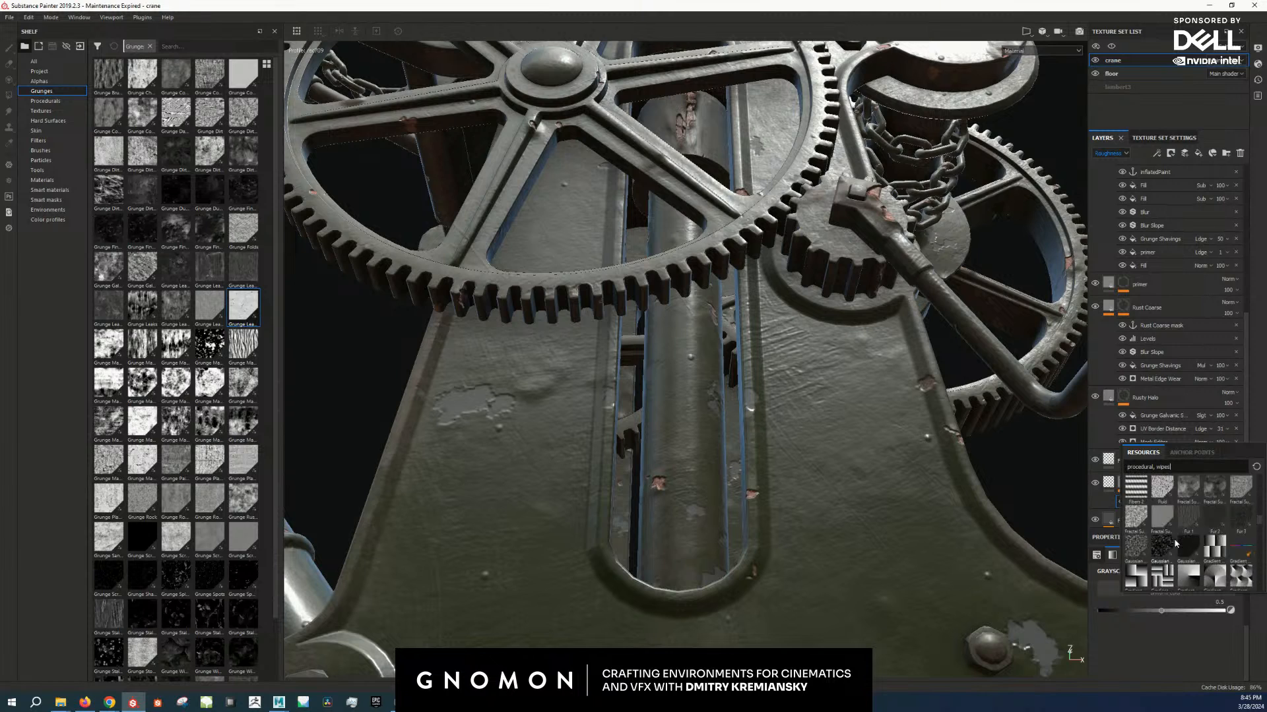
{"action": "scroll", "coordinate": [1175, 542], "scroll_direction": "down", "scroll_amount": 10}
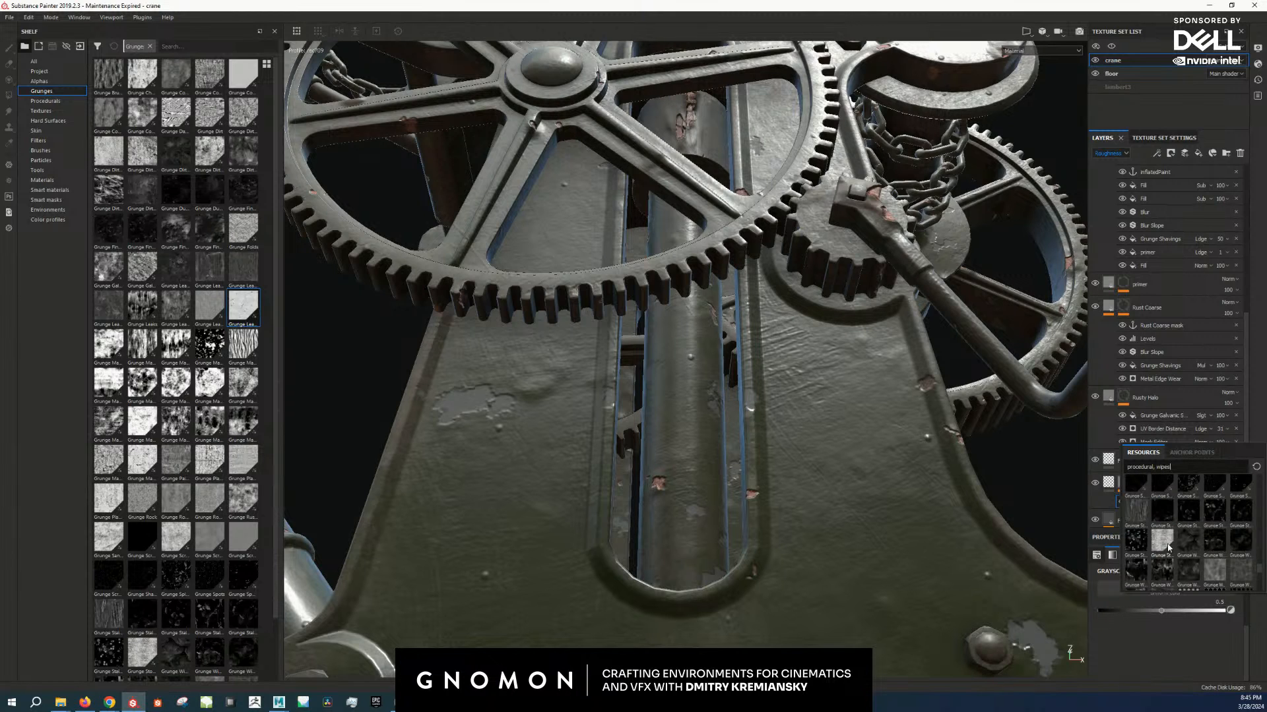
{"action": "mouse_move", "coordinate": [1192, 516]}
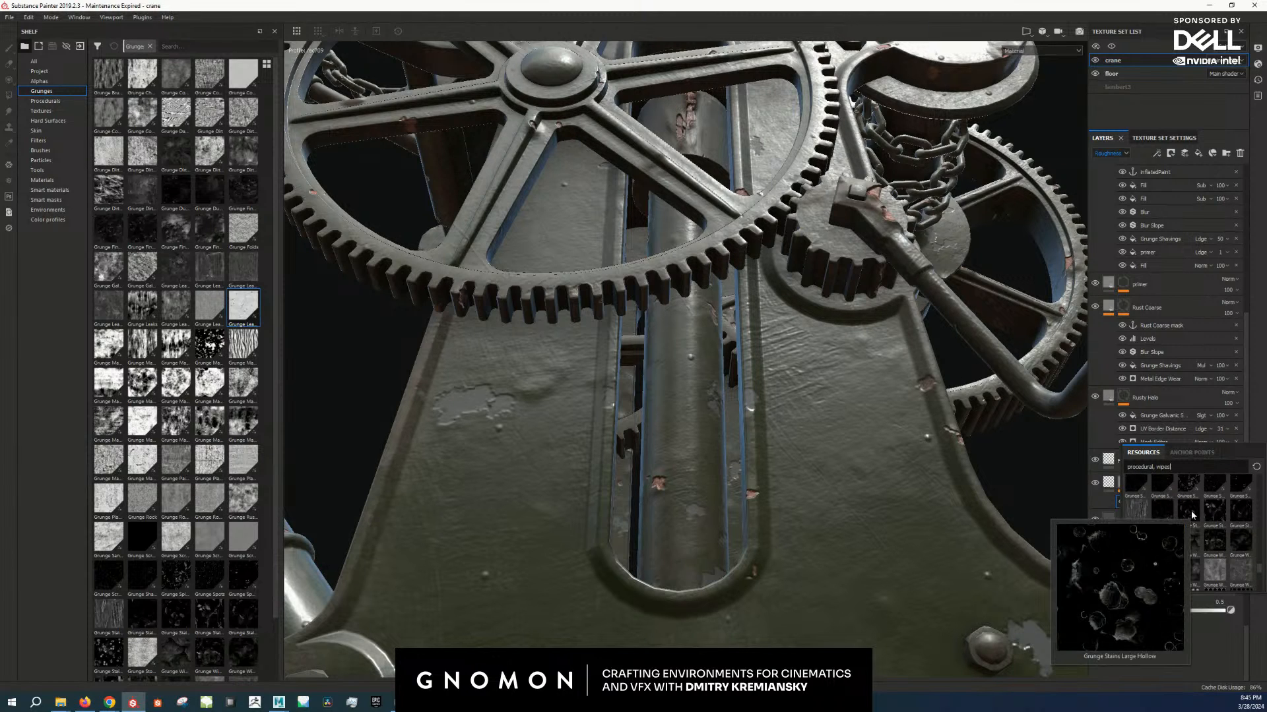
Step: Search the grunge shelf for "wipe", assign Grunge Wipe Dusty to the brushStrokes mask fill and display the mask on the crane
{"action": "left_click", "coordinate": [199, 45]}
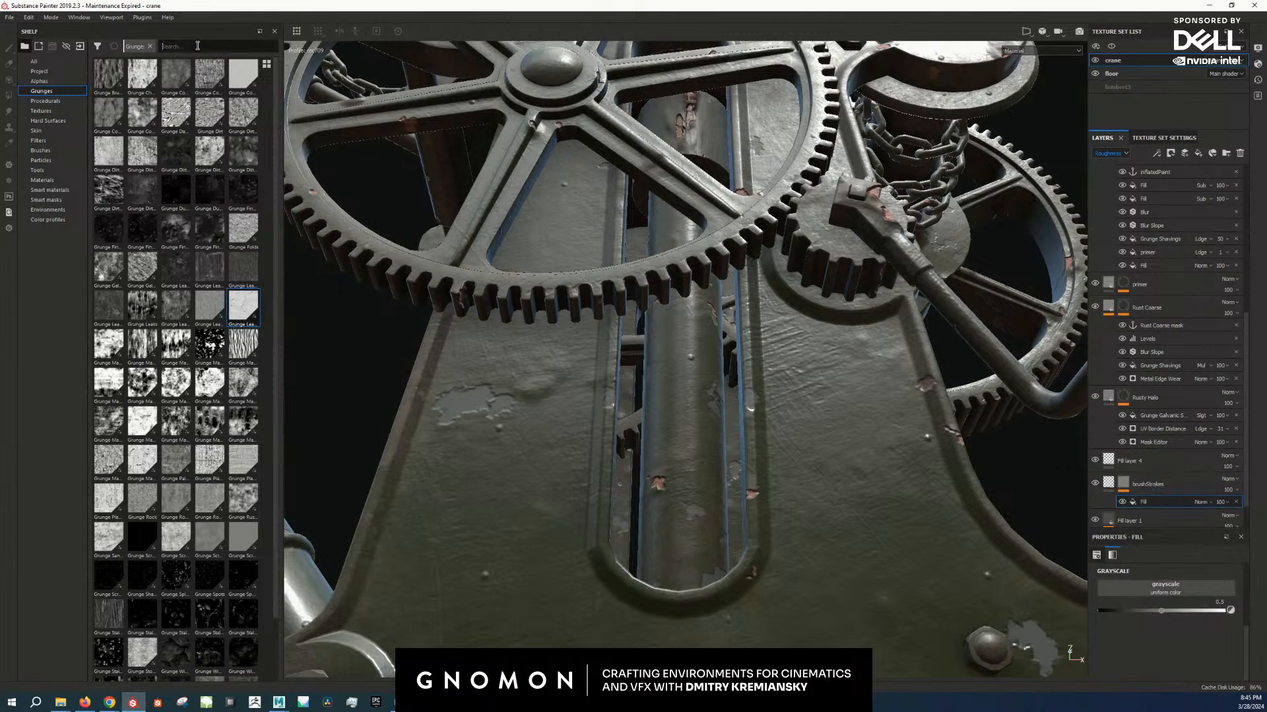
{"action": "type", "text": "wipe"}
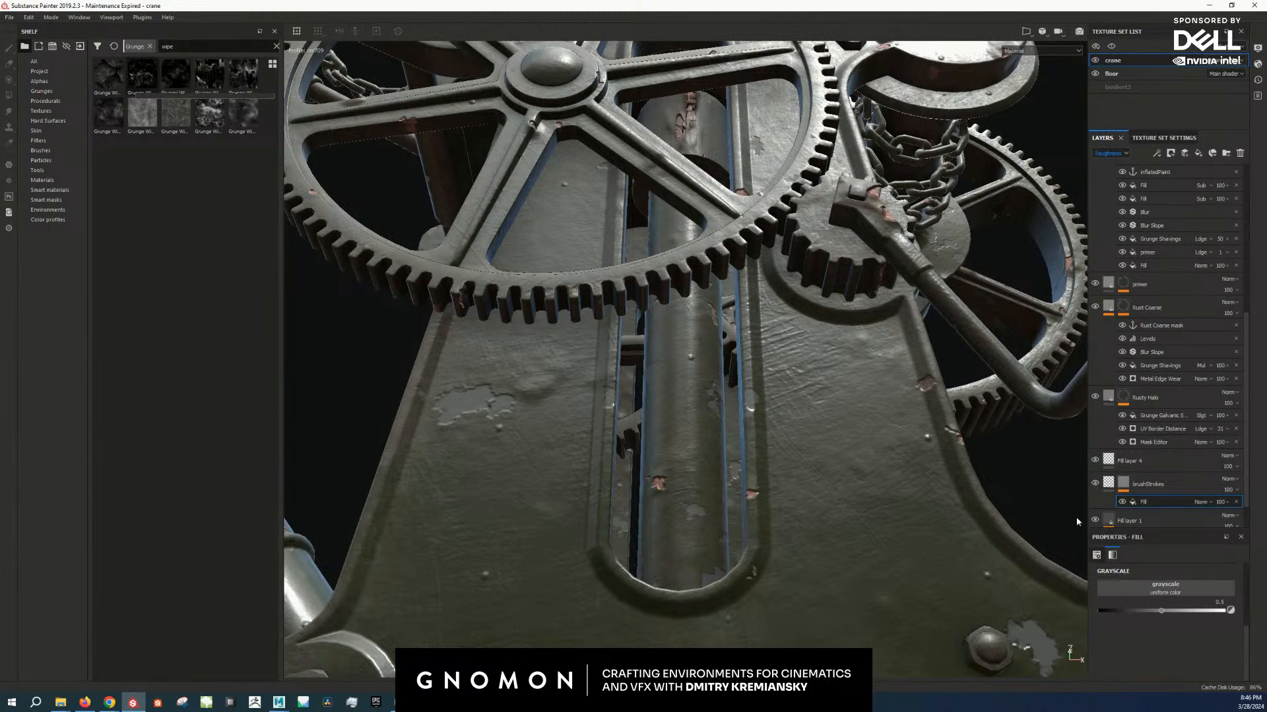
{"action": "left_click_drag", "start_coordinate": [109, 113], "coordinate": [1161, 589]}
{"action": "left_click", "coordinate": [1123, 484], "text": "alt"}
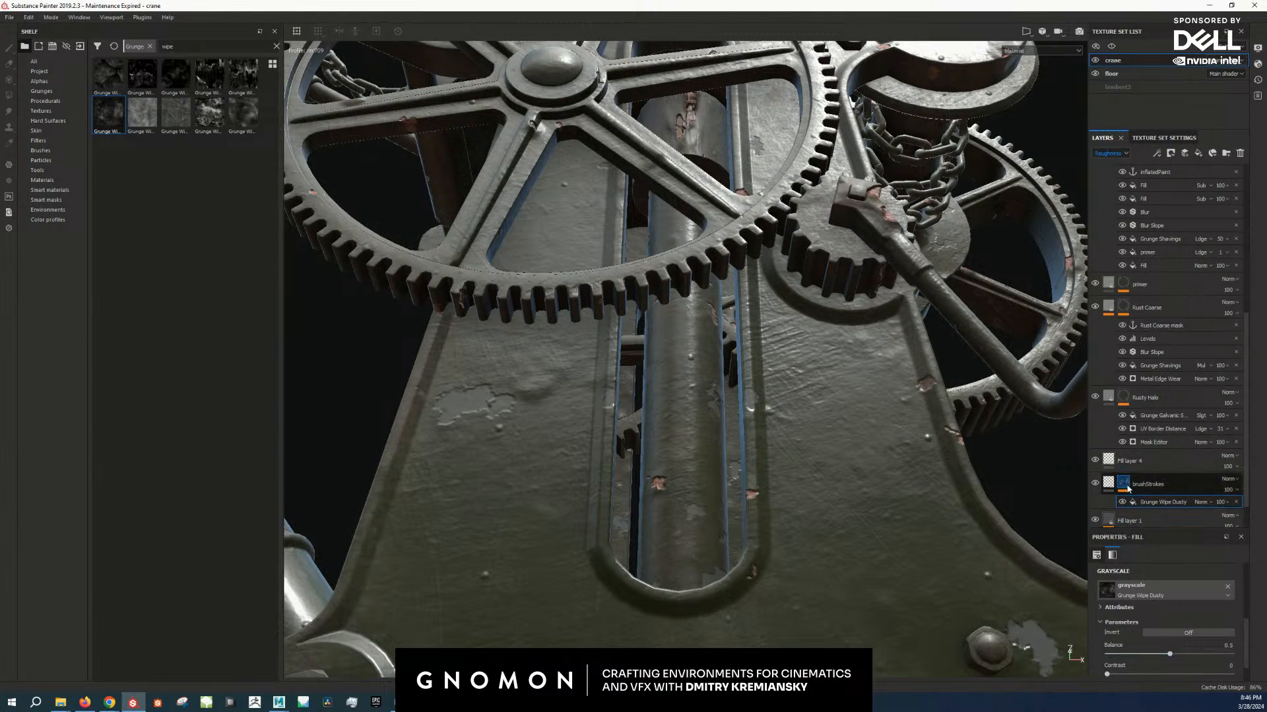
{"action": "left_click_drag", "start_coordinate": [840, 486], "coordinate": [871, 560], "text": "alt"}
{"action": "left_click", "coordinate": [1159, 503]}
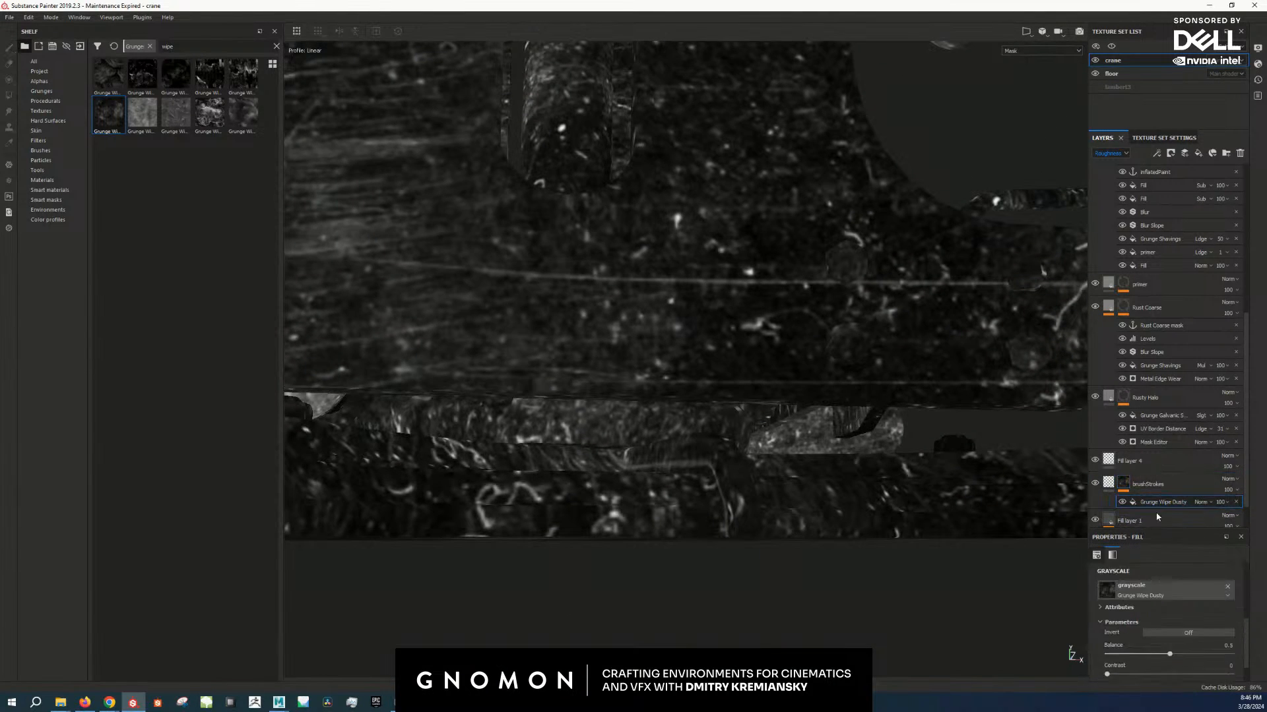
Step: Set the UV scale of the brushStrokes mask's Grunge Wipe Dusty fill to 8
{"action": "scroll", "coordinate": [1186, 623], "scroll_direction": "up", "scroll_amount": 5}
{"action": "left_click", "coordinate": [1166, 626]}
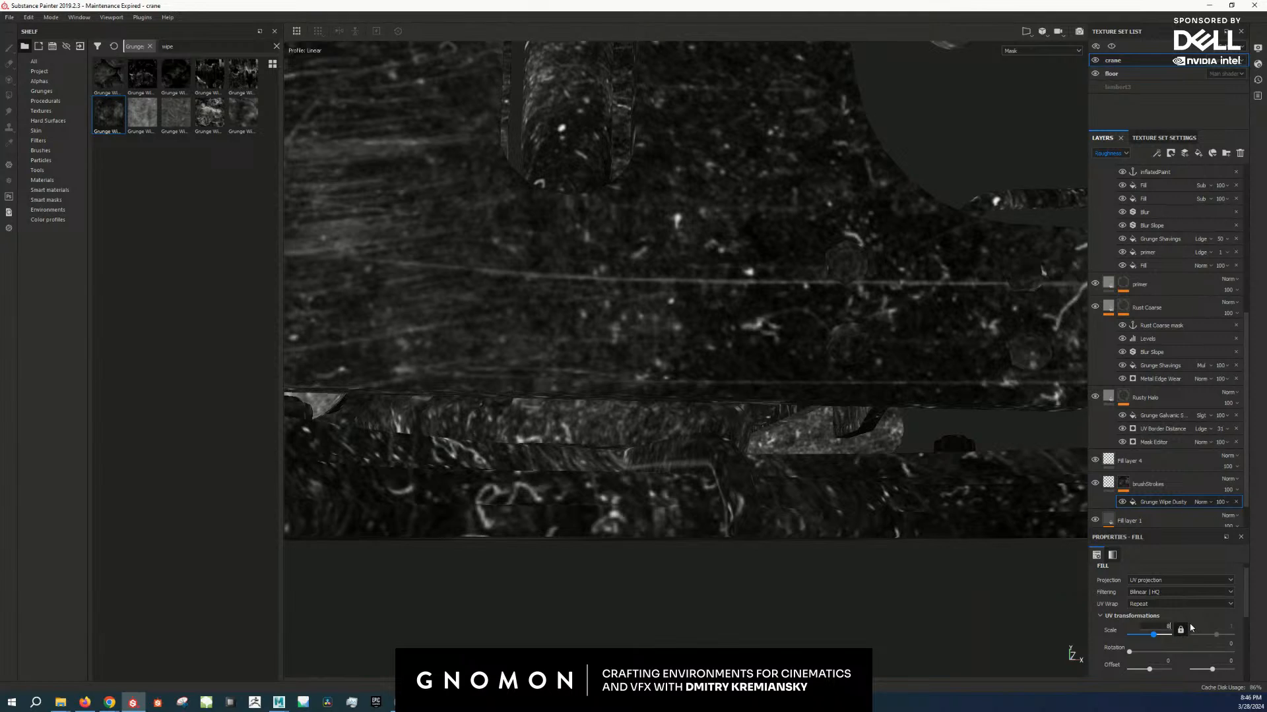
{"action": "type", "text": "8"}
{"action": "key", "text": "Return"}
{"action": "mouse_move", "coordinate": [889, 482]}
{"action": "left_mouse_down", "text": "alt"}
{"action": "mouse_move", "coordinate": [517, 384]}
{"action": "mouse_move", "coordinate": [658, 408]}
{"action": "mouse_move", "coordinate": [712, 554]}
{"action": "mouse_move", "coordinate": [755, 491]}
{"action": "mouse_move", "coordinate": [781, 507]}
{"action": "left_mouse_up", "text": "alt"}
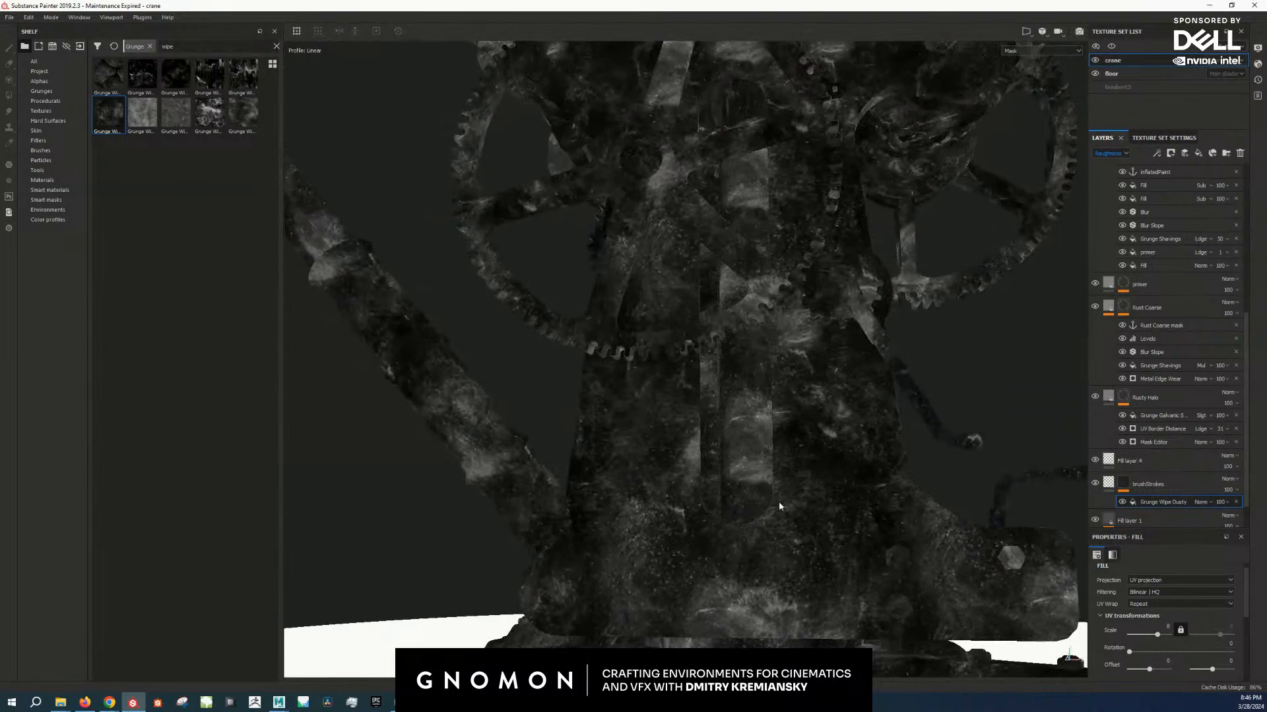
Step: Add a Sharpen filter to the brushStrokes mask above Grunge Wipe Dusty and show the full material on the crane
{"action": "right_click", "coordinate": [1123, 485]}
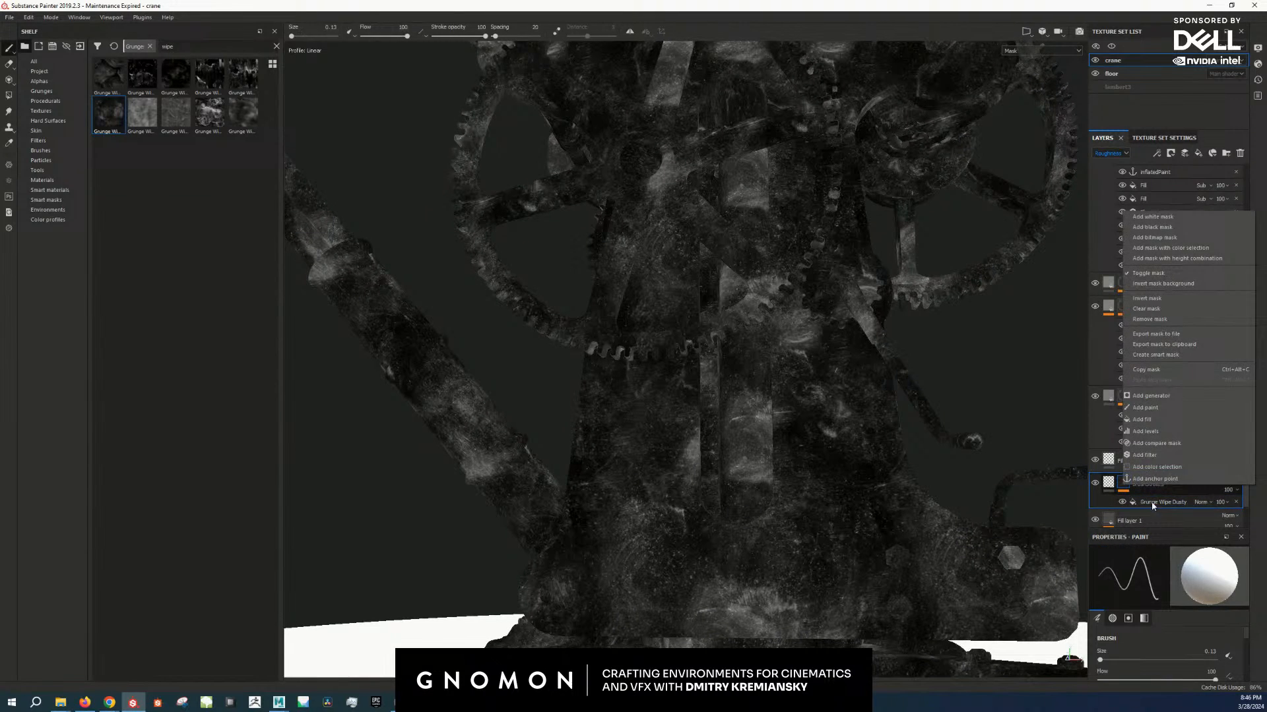
{"action": "left_click", "coordinate": [1161, 454]}
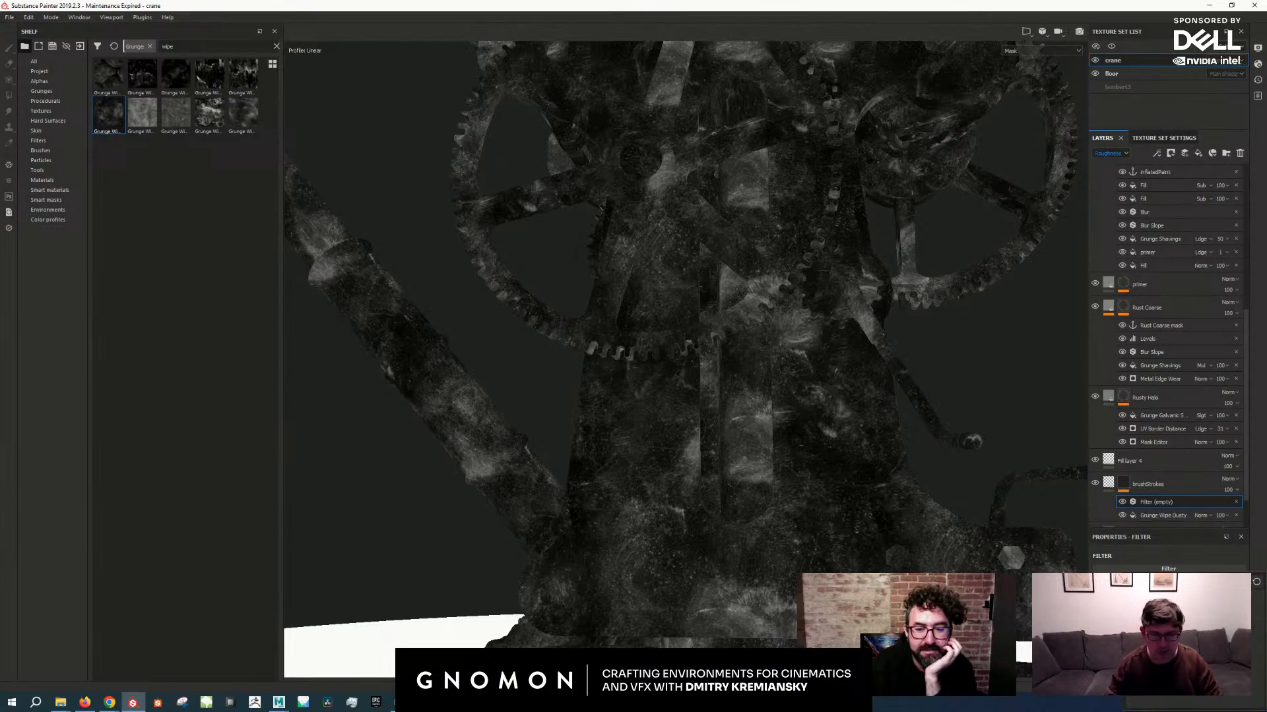
{"action": "left_click", "coordinate": [1150, 617]}
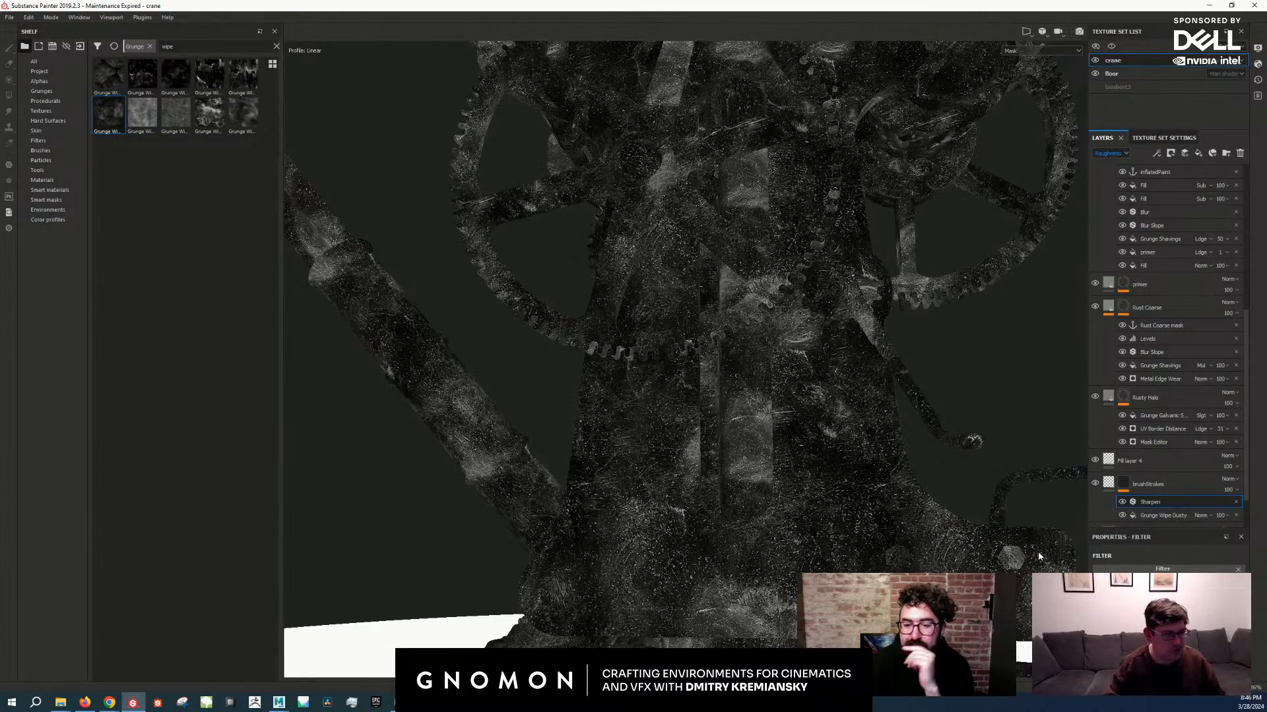
{"action": "middle_click_drag", "start_coordinate": [867, 541], "coordinate": [877, 508], "text": "alt"}
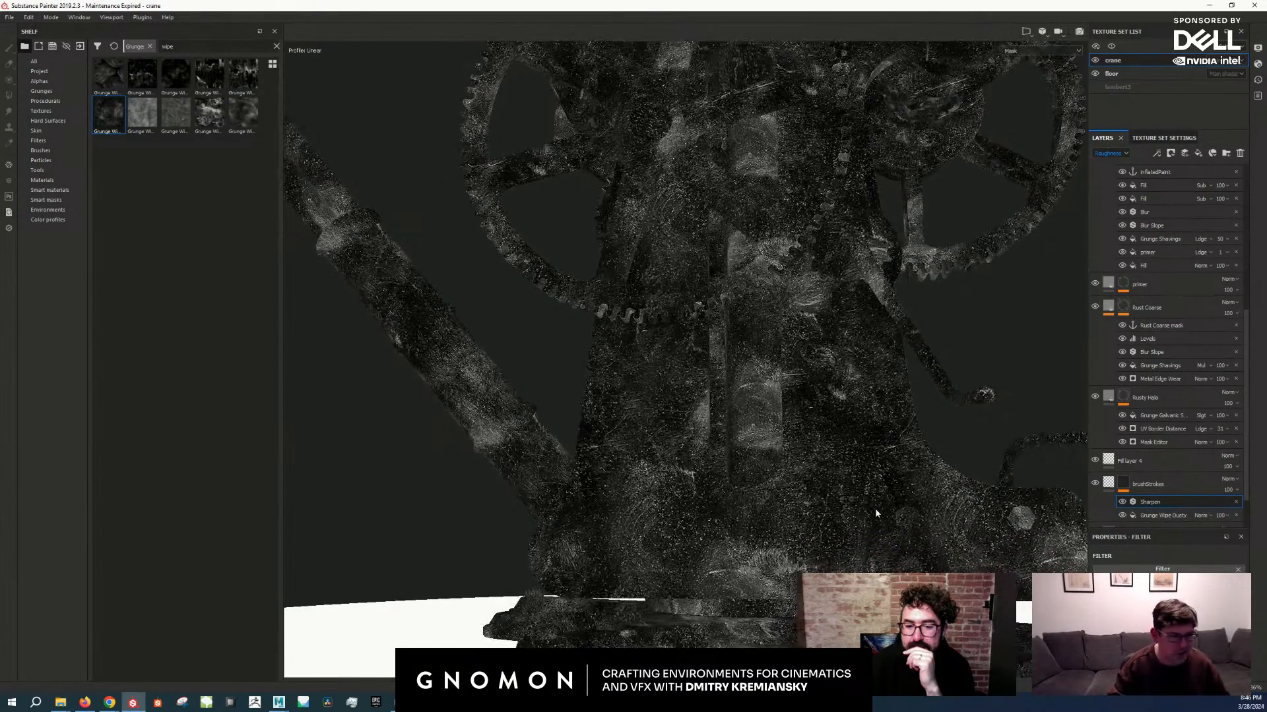
{"action": "scroll", "coordinate": [875, 512], "scroll_direction": "up", "scroll_amount": 2}
{"action": "key", "text": "m"}
{"action": "left_click_drag", "start_coordinate": [868, 524], "coordinate": [760, 512], "text": "alt"}
{"action": "key", "text": "f"}
{"action": "scroll", "coordinate": [779, 282], "scroll_direction": "up", "scroll_amount": 6}
{"action": "scroll", "coordinate": [821, 389], "scroll_direction": "down", "scroll_amount": 2}
{"action": "left_click_drag", "start_coordinate": [822, 386], "coordinate": [774, 381], "text": "alt"}
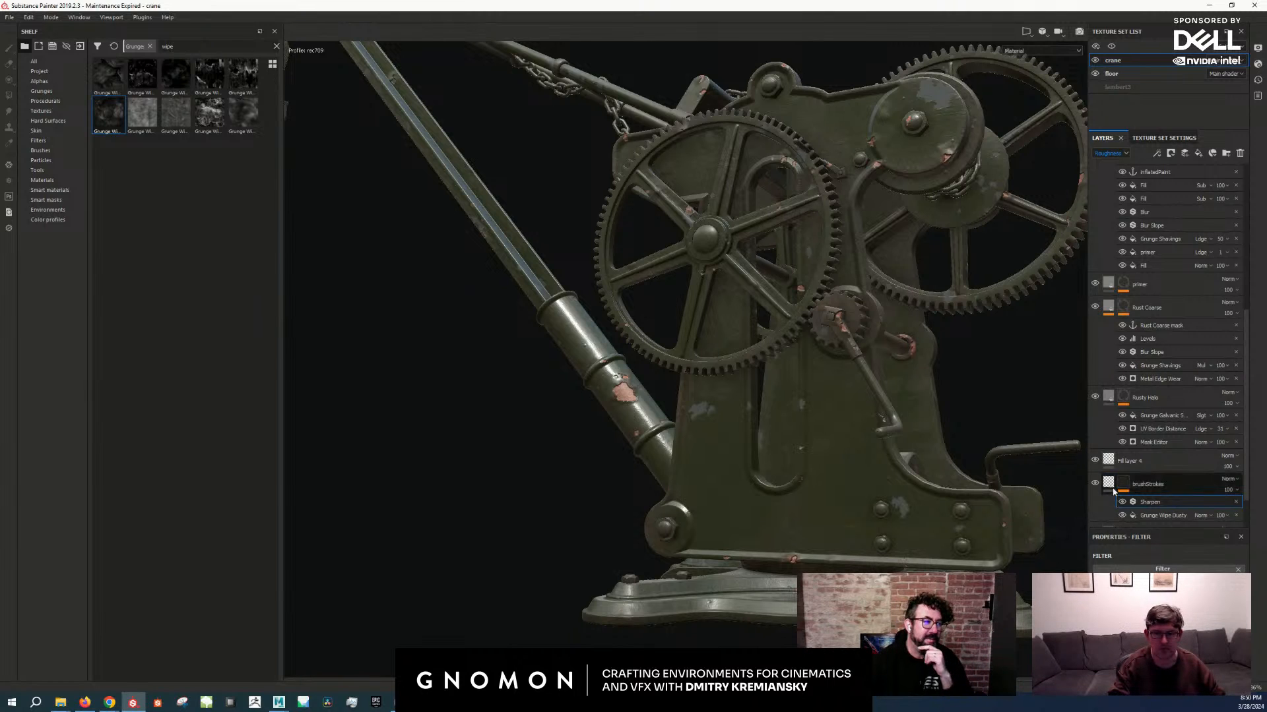
Step: Display the brushStrokes mask on the crane and reduce the strength of its Sharpen filter
{"action": "left_click", "coordinate": [1151, 484]}
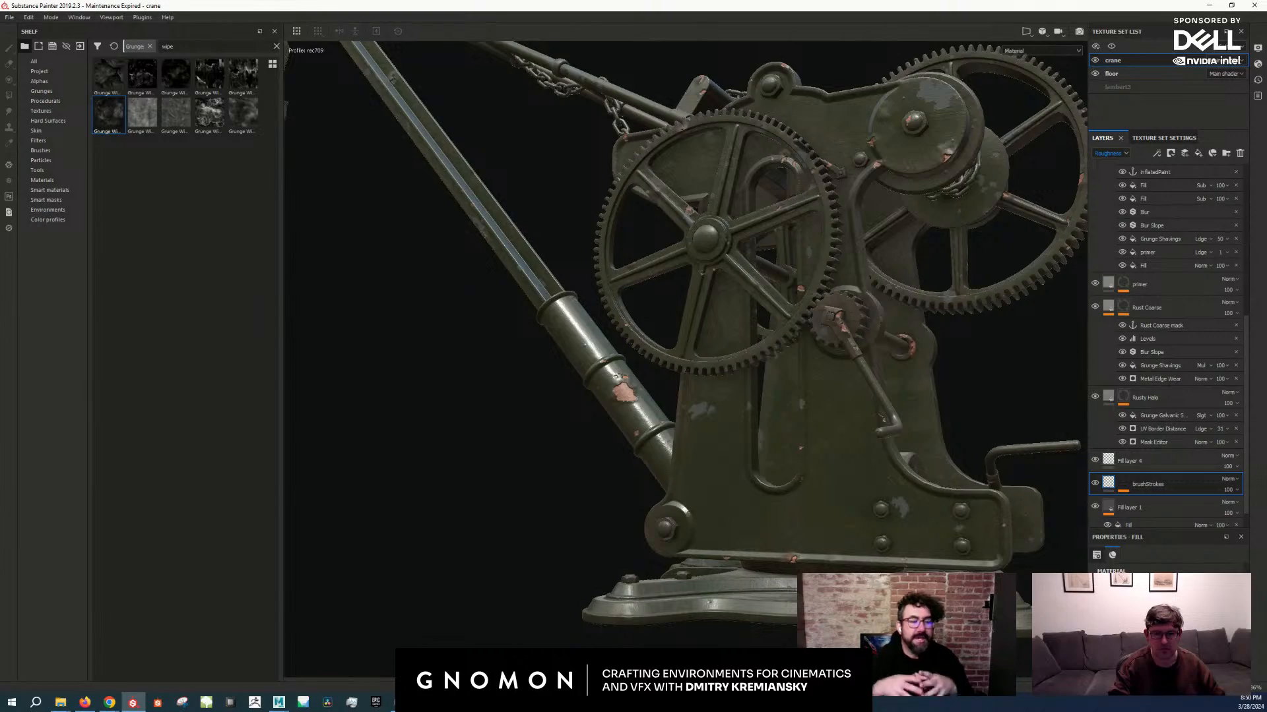
{"action": "left_click_drag", "start_coordinate": [752, 515], "coordinate": [763, 406], "text": "alt"}
{"action": "right_click_drag", "start_coordinate": [763, 406], "coordinate": [817, 373], "text": "alt"}
{"action": "key", "text": "c"}
{"action": "left_click_drag", "start_coordinate": [819, 360], "coordinate": [850, 353], "text": "alt"}
{"action": "middle_click_drag", "start_coordinate": [850, 353], "coordinate": [817, 273], "text": "alt"}
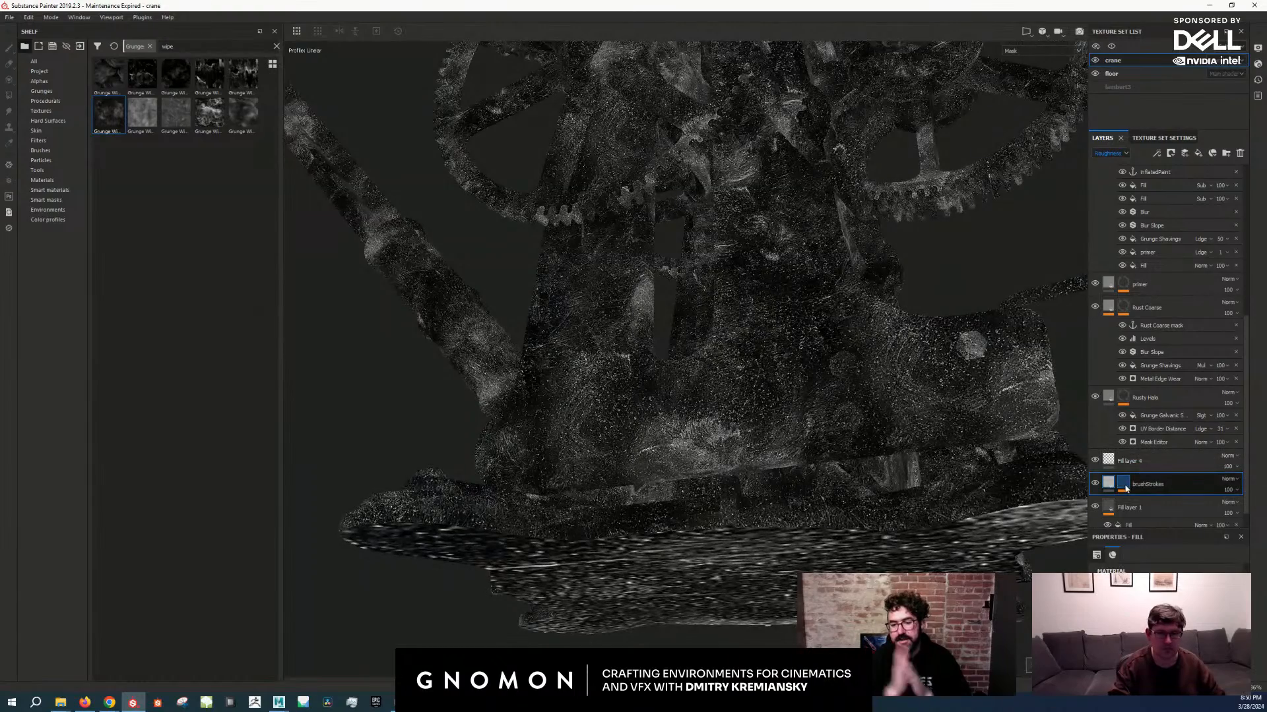
{"action": "left_click", "coordinate": [1123, 487]}
{"action": "left_click", "coordinate": [1149, 503]}
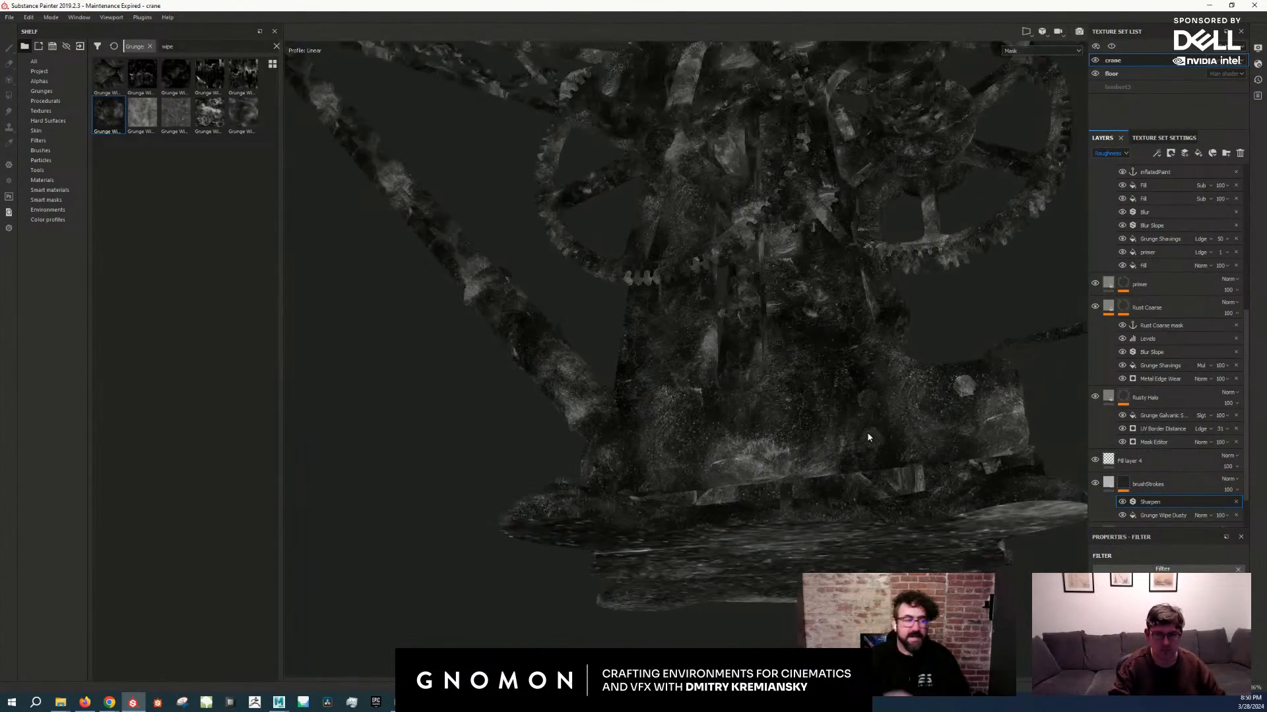
Step: Show the full material and examine the paint surface on the crane's side plate and arm
{"action": "key", "text": "m"}
{"action": "right_click_drag", "start_coordinate": [830, 430], "coordinate": [854, 387], "text": "alt"}
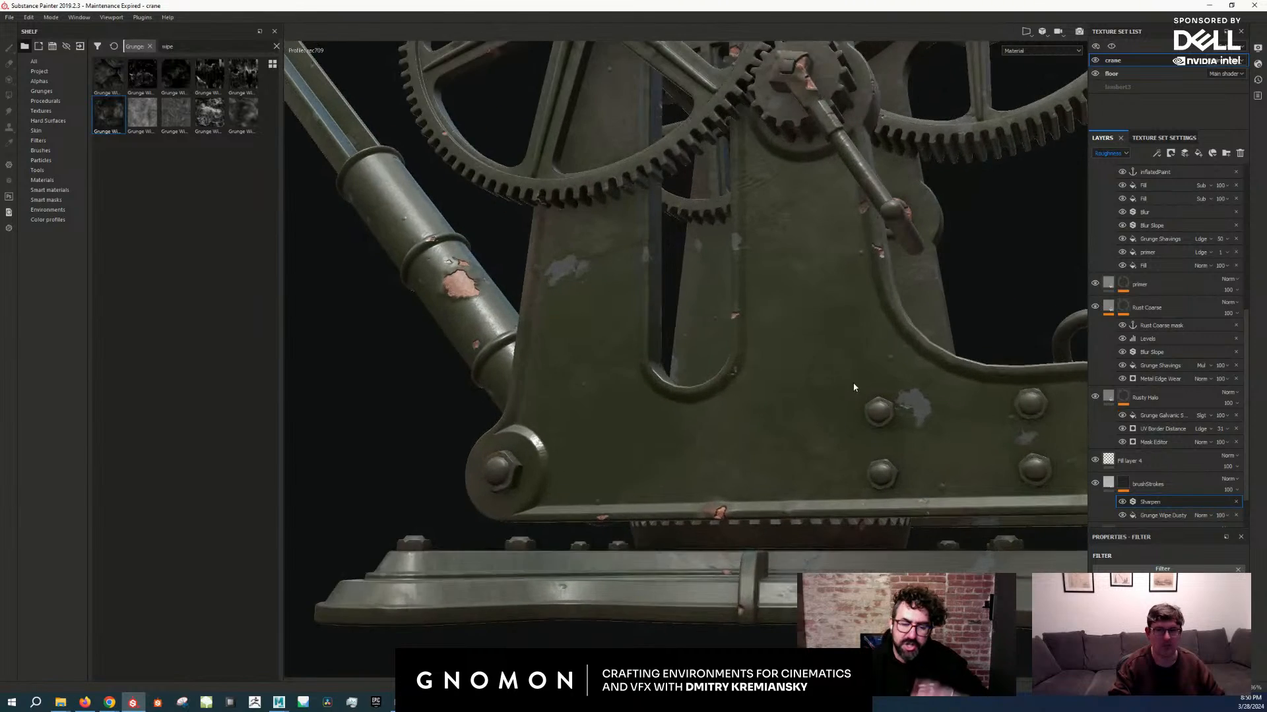
{"action": "middle_click_drag", "start_coordinate": [854, 387], "coordinate": [824, 429], "text": "alt"}
{"action": "mouse_move", "coordinate": [824, 429]}
{"action": "left_mouse_down", "text": "alt"}
{"action": "mouse_move", "coordinate": [805, 438]}
{"action": "mouse_move", "coordinate": [830, 451]}
{"action": "left_mouse_up", "text": "alt"}
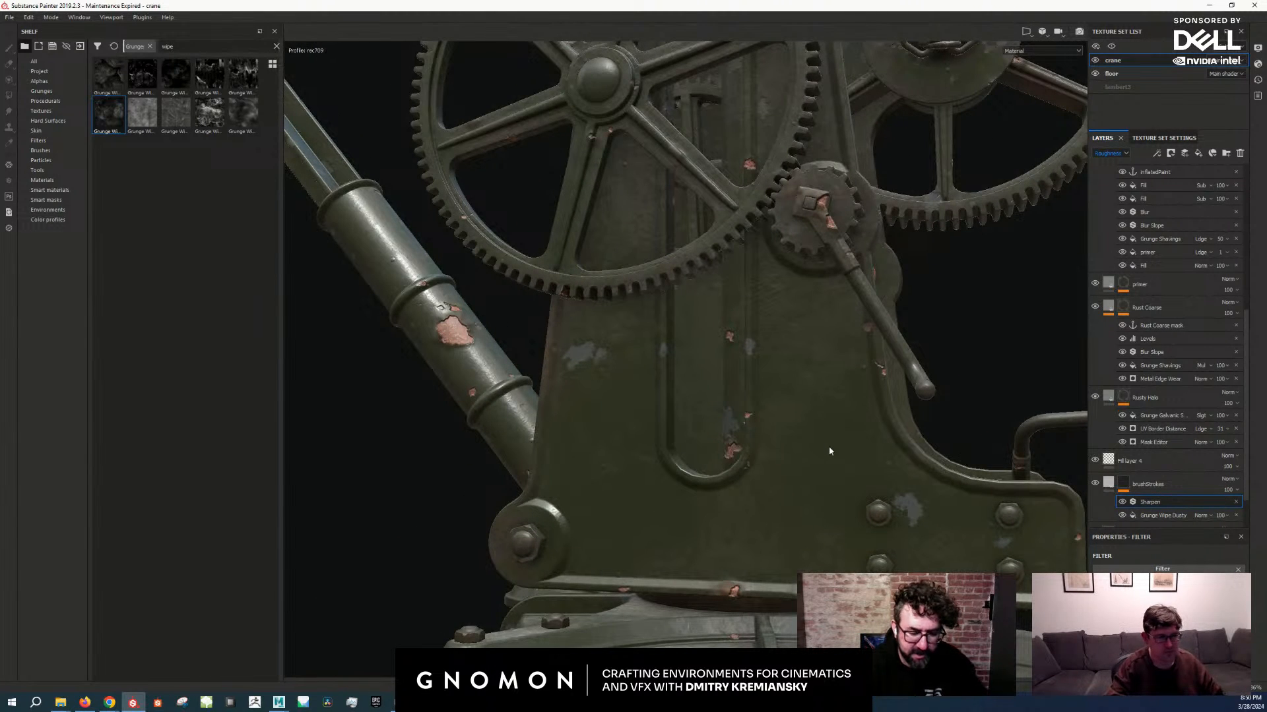